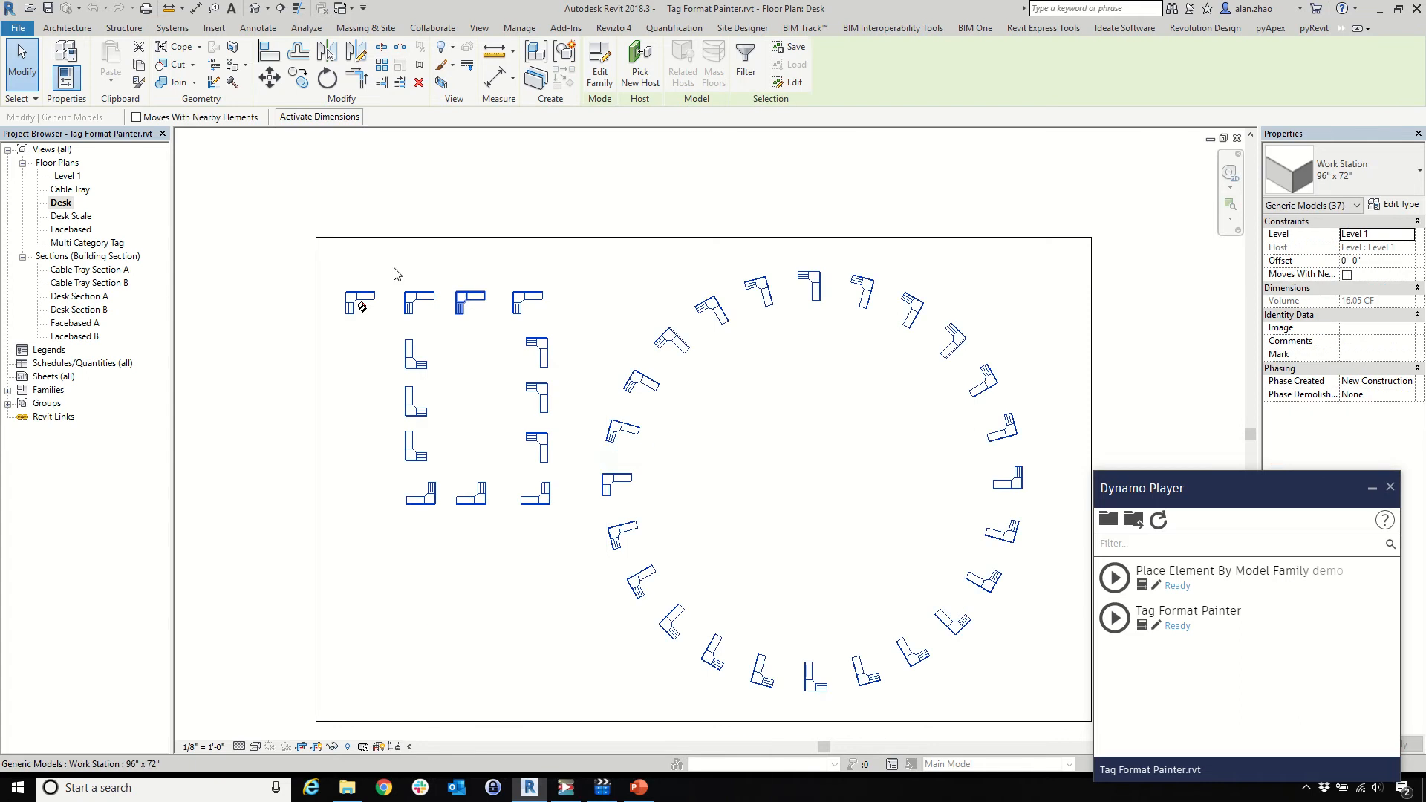
# Run the Place Element By Model Family demo script to place a chair at every workstation
pyautogui.scroll(5, 375, 285)
pyautogui.click(624, 459)
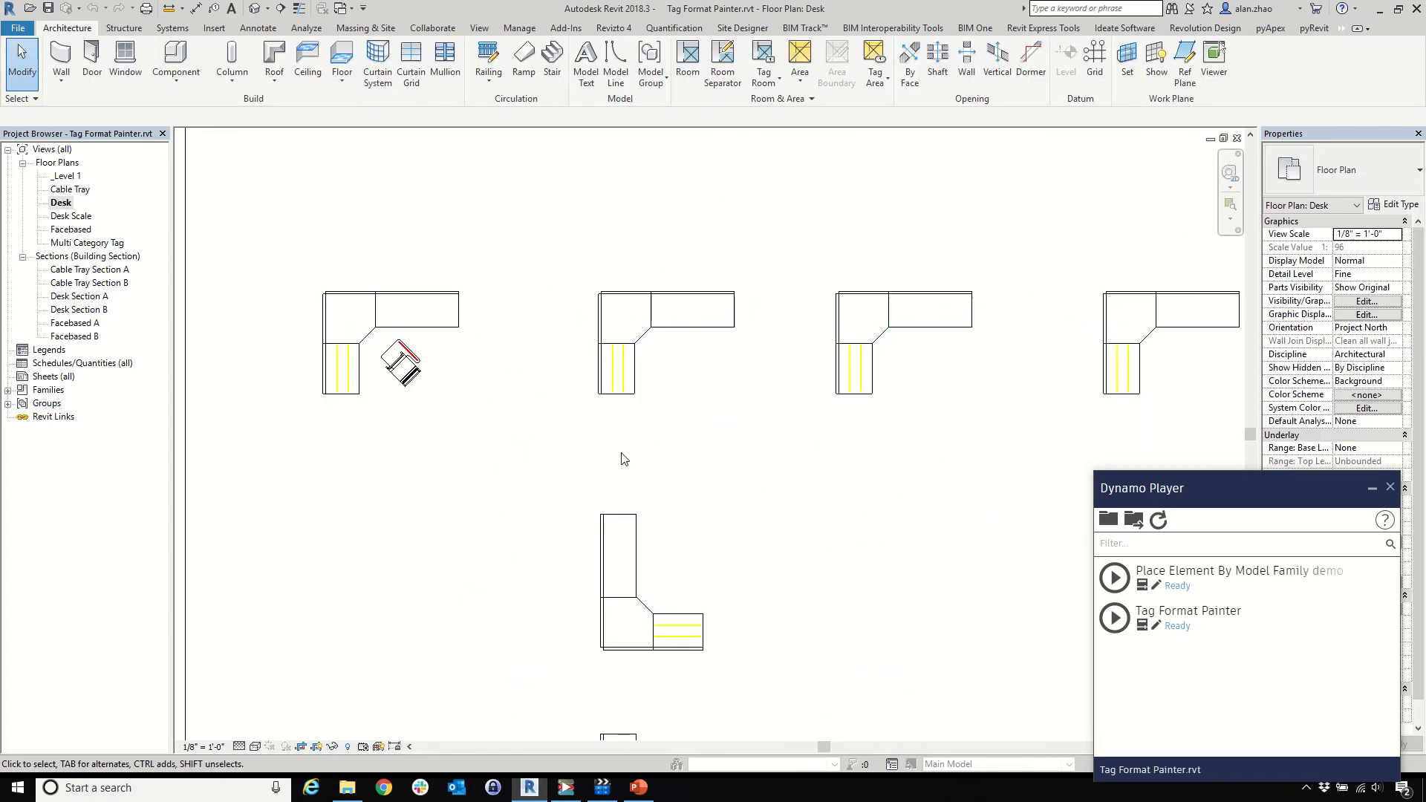
pyautogui.click(1114, 579)
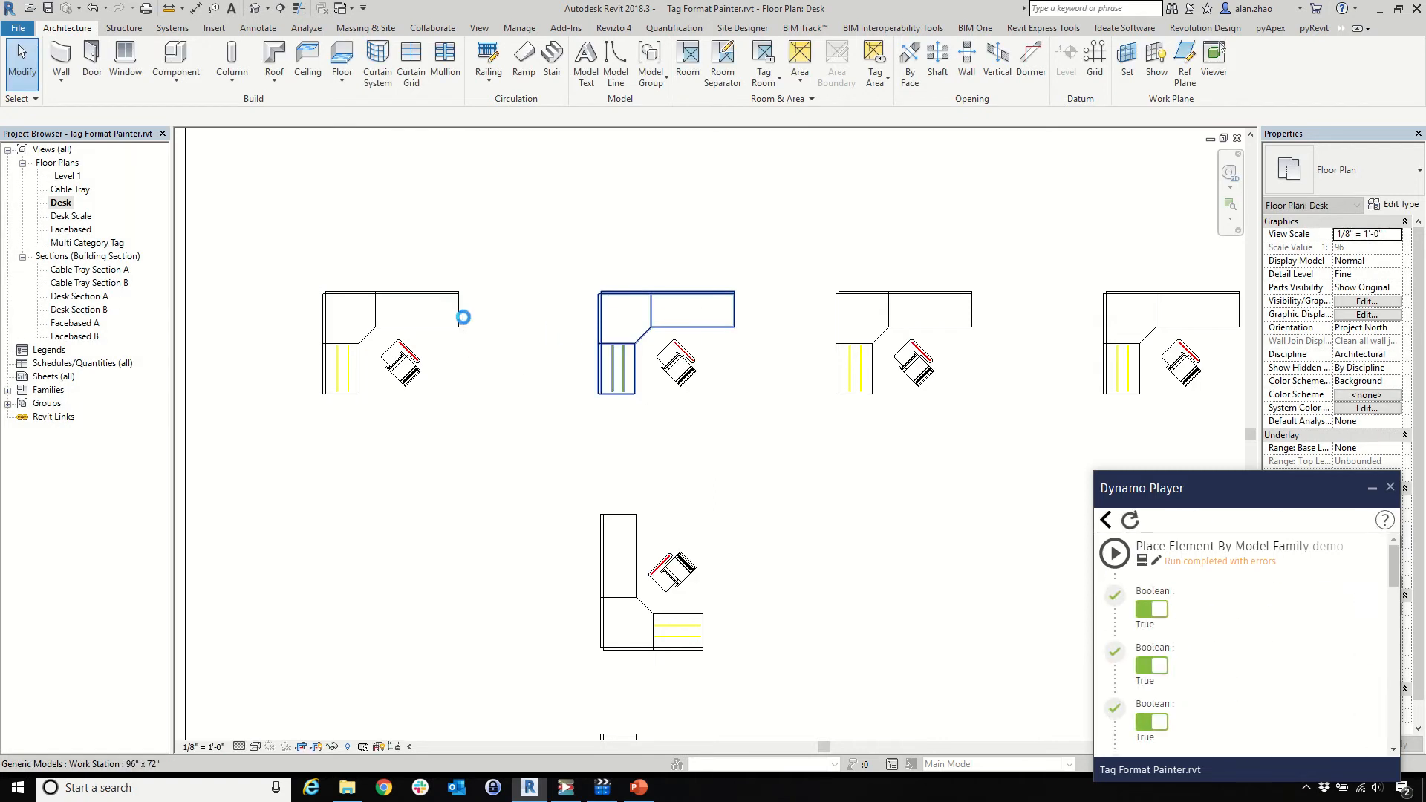
# Inspect the position and rotation of the placed chairs at the rectangular and circular workstation groups
pyautogui.scroll(-10, 469, 321)
pyautogui.scroll(5, 551, 346)
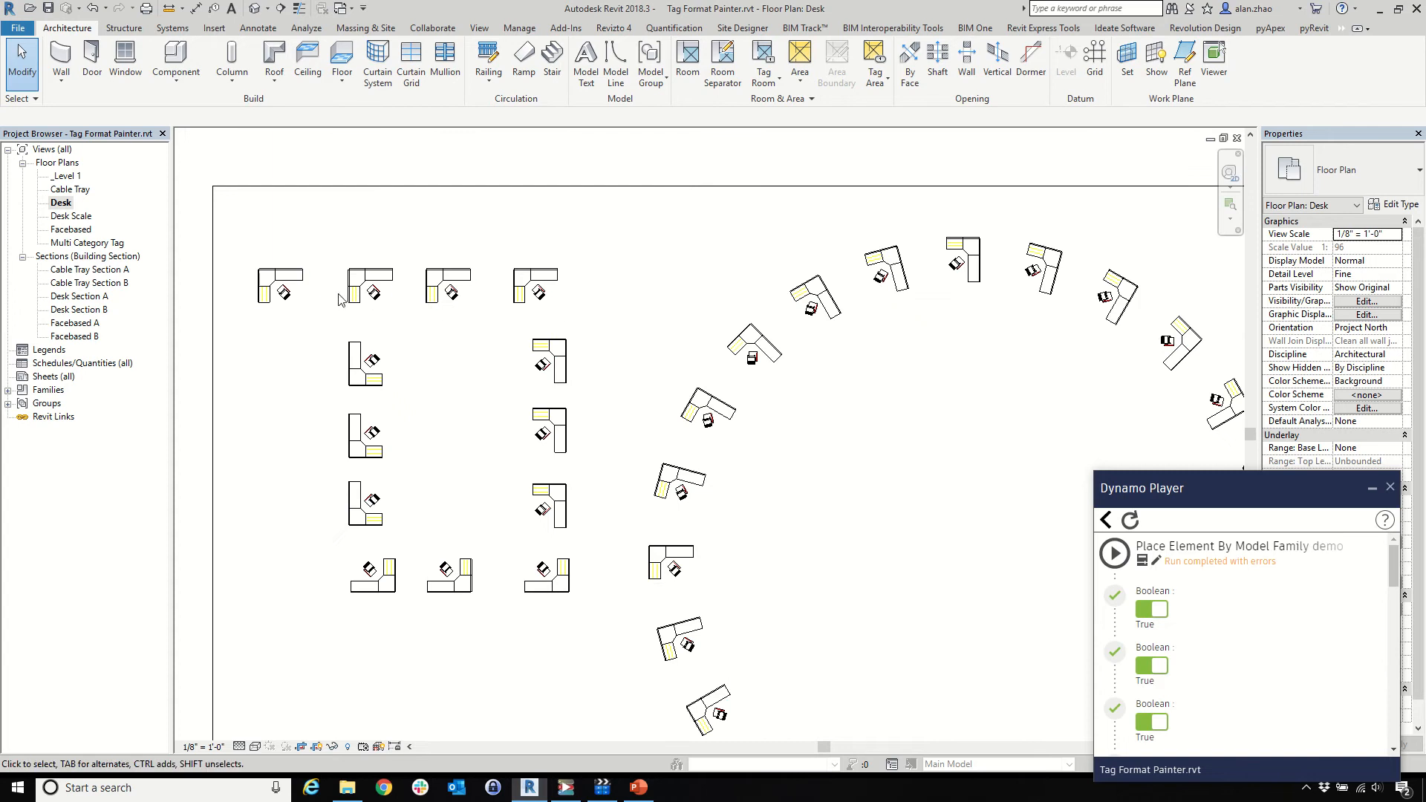
pyautogui.scroll(4, 339, 299)
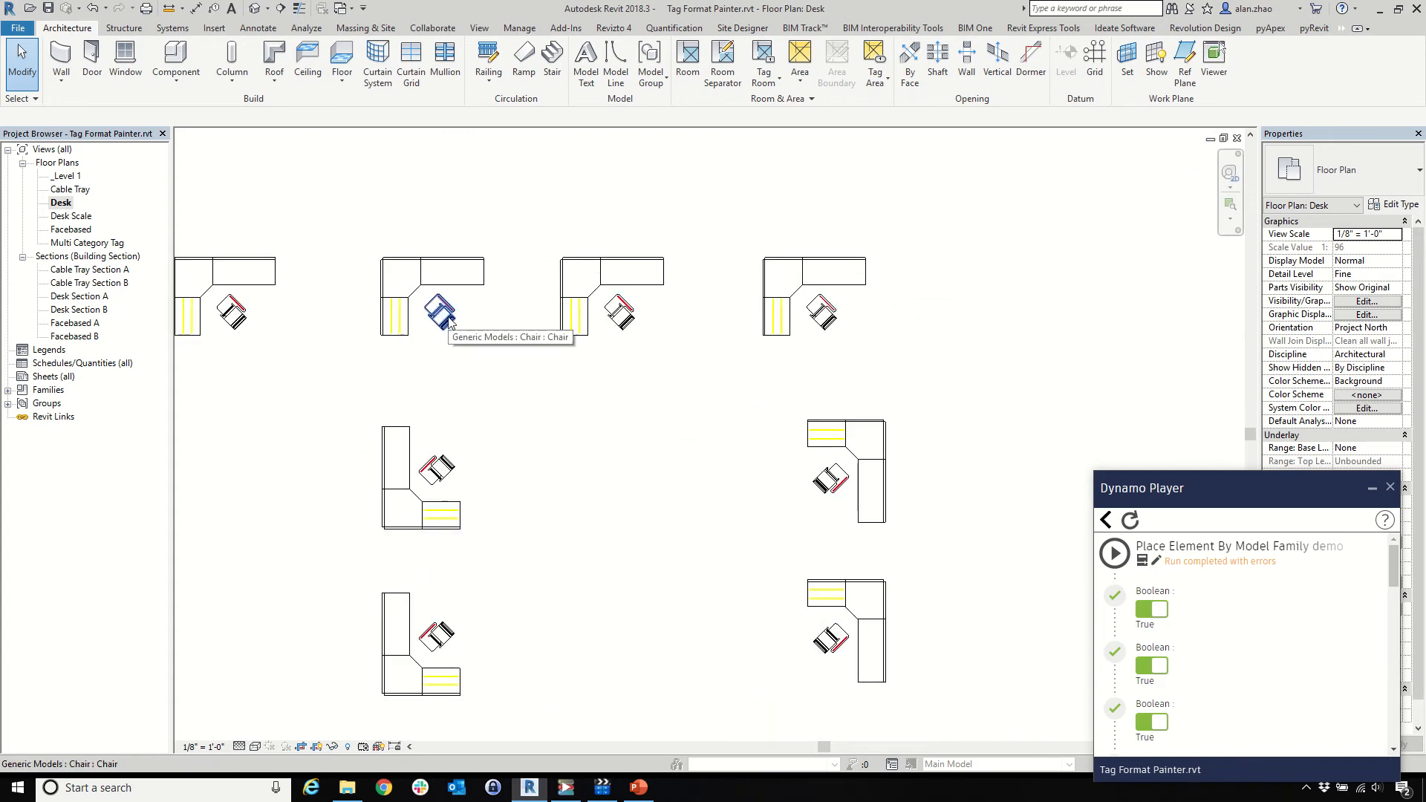
pyautogui.scroll(-4, 448, 320)
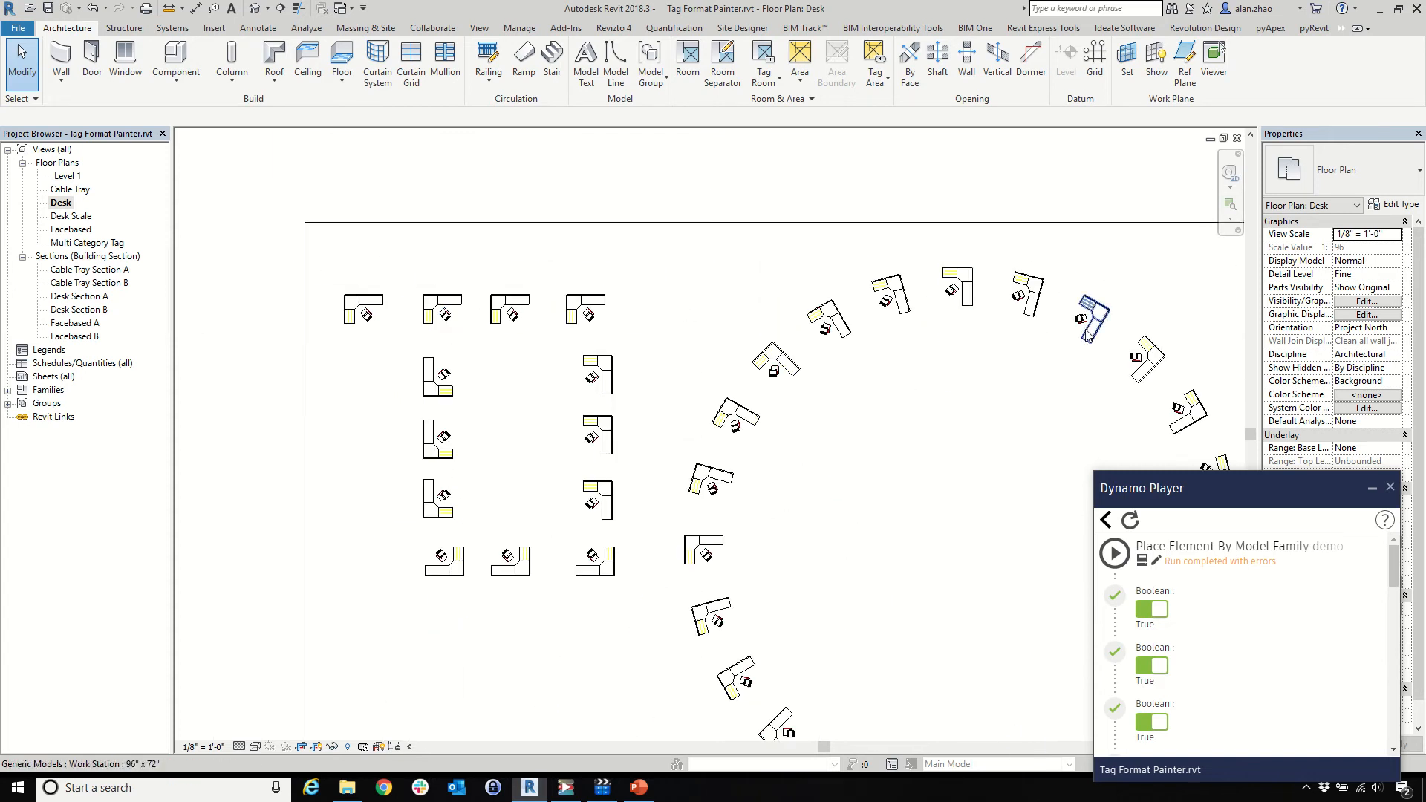
pyautogui.scroll(-2, 1081, 333)
pyautogui.scroll(6, 705, 315)
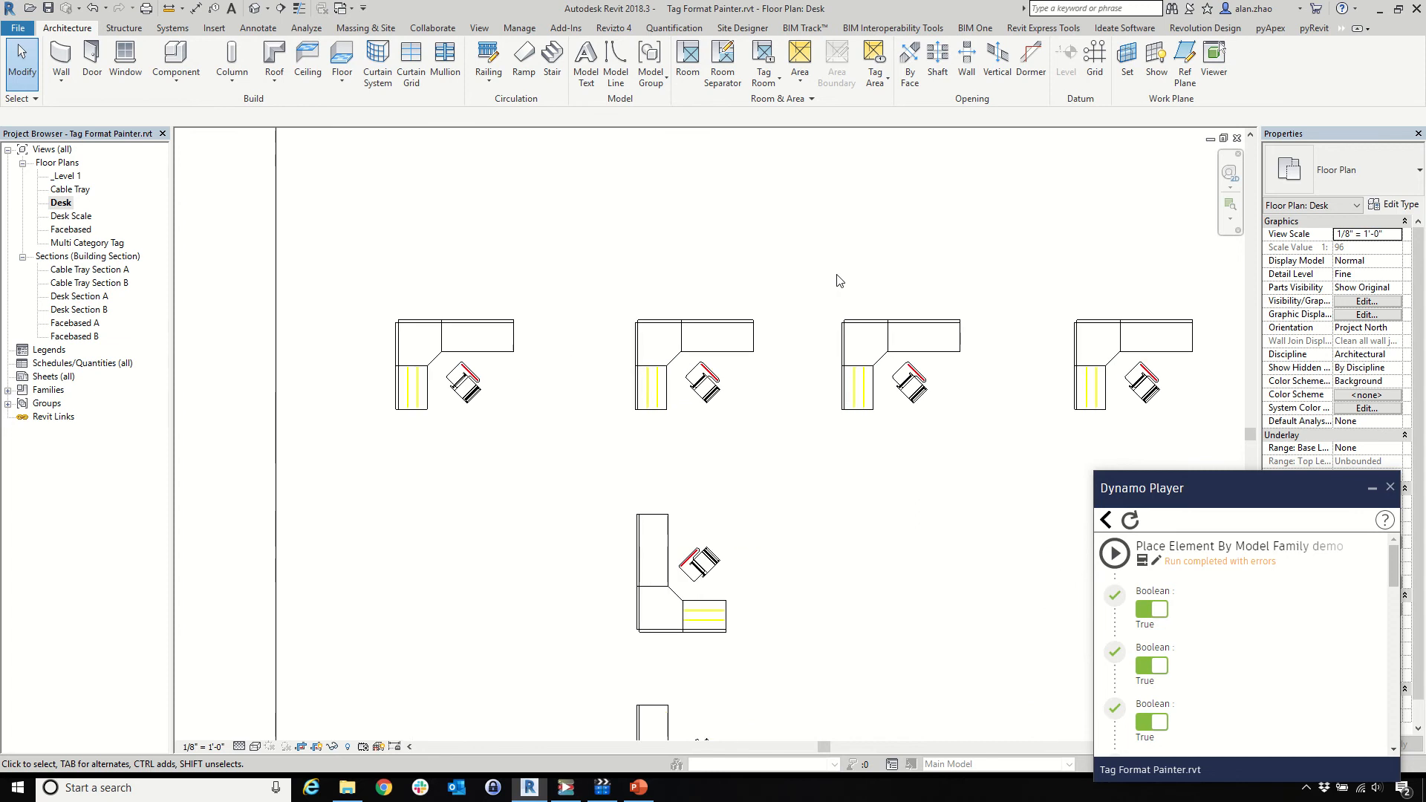
# Place the XYZ family component on the Level 1 work plane, rotated to match the workstation, at the first workstation's corner
pyautogui.click(177, 58)
pyautogui.click(718, 67)
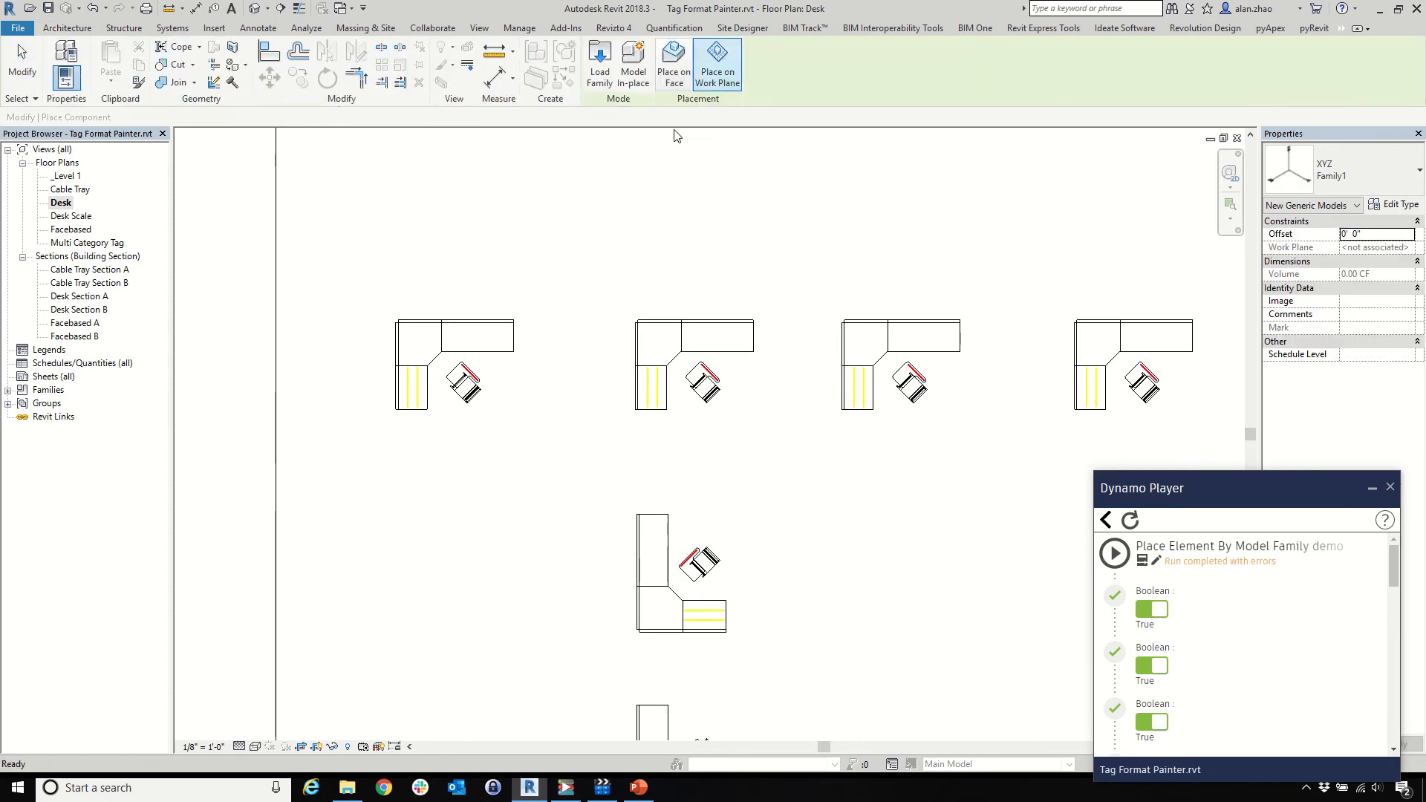
pyautogui.scroll(5, 401, 349)
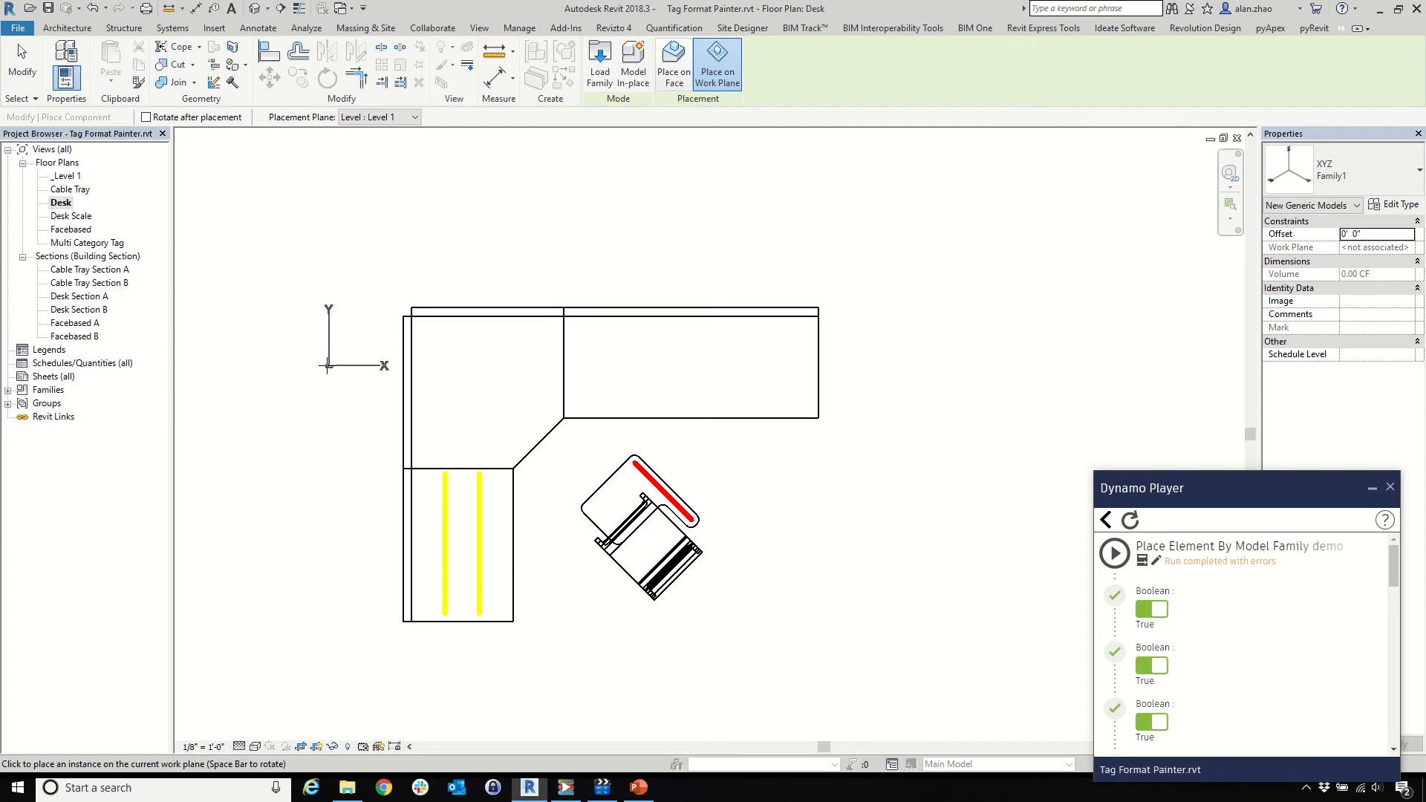
pyautogui.press('space')
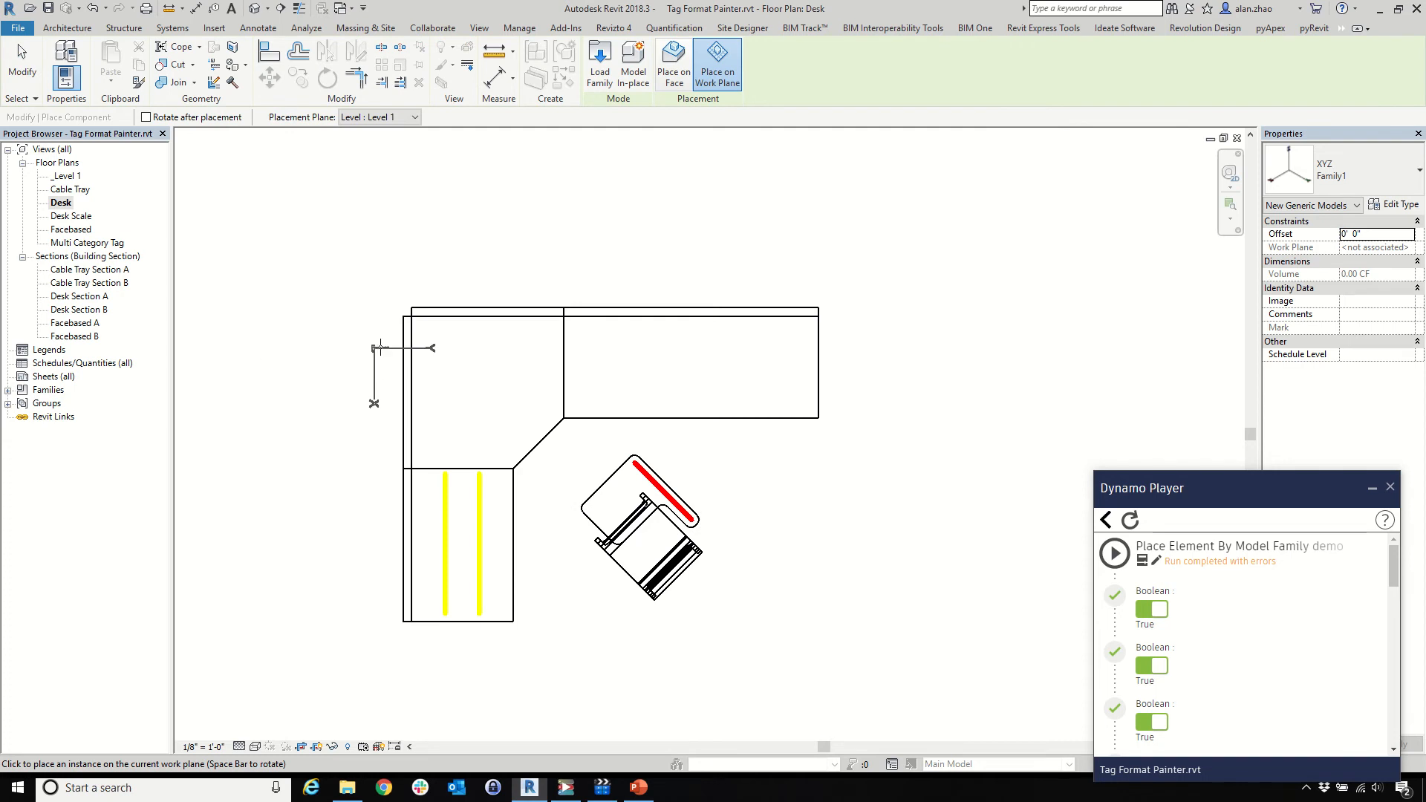
pyautogui.click(458, 365)
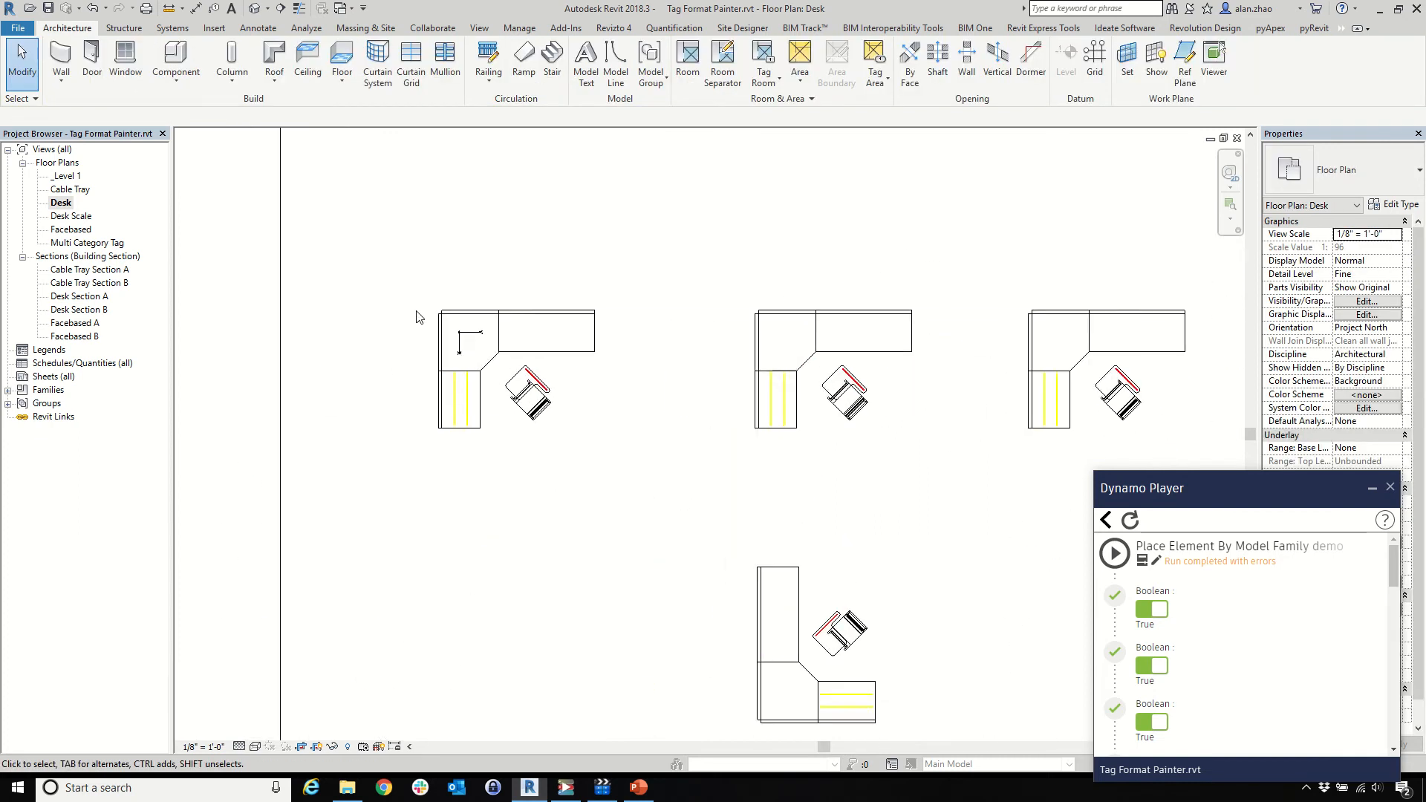
# Draw a thin detail line from the midpoint of the first workstation's chair to the XYZ marker's origin
pyautogui.scroll(2, 417, 317)
pyautogui.click(258, 28)
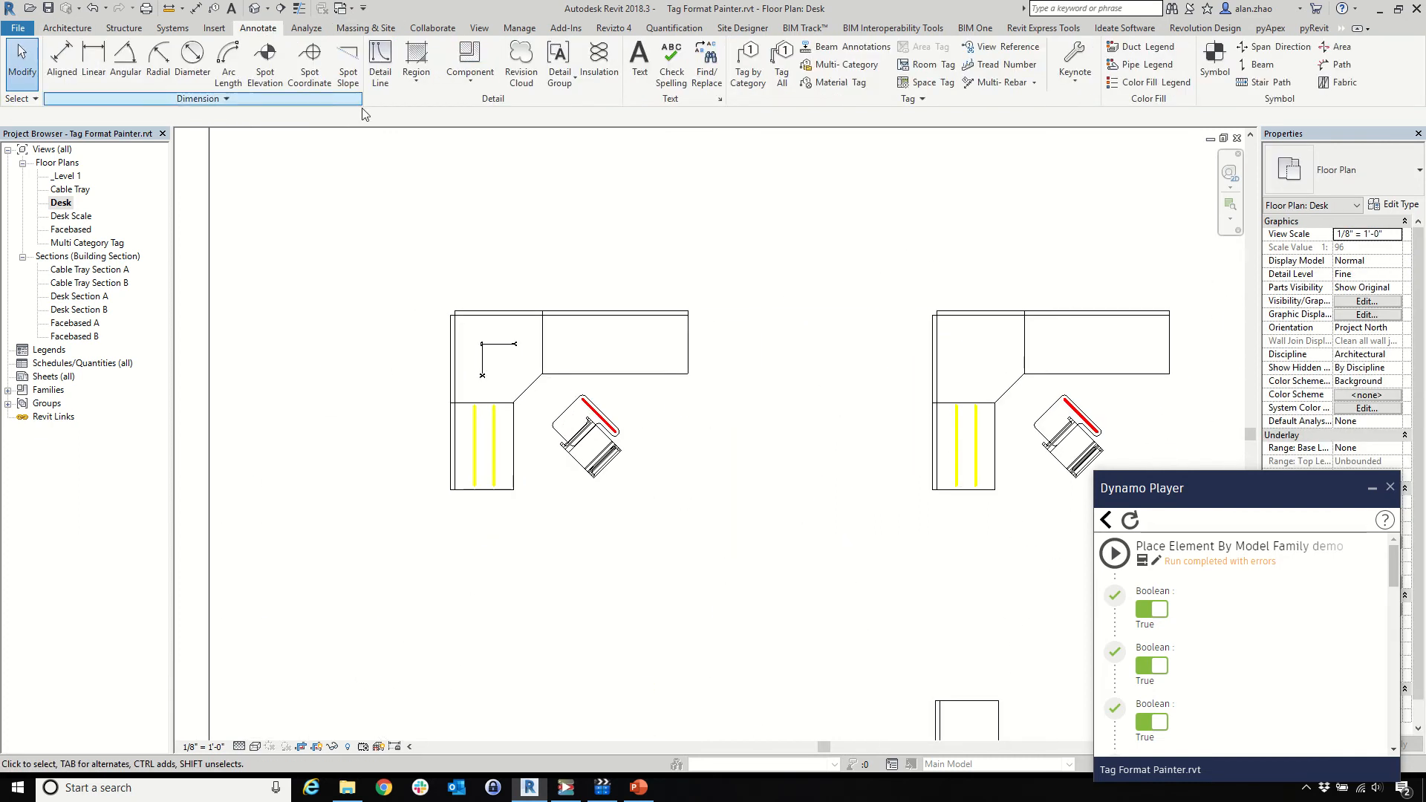
pyautogui.click(379, 62)
pyautogui.scroll(2, 585, 443)
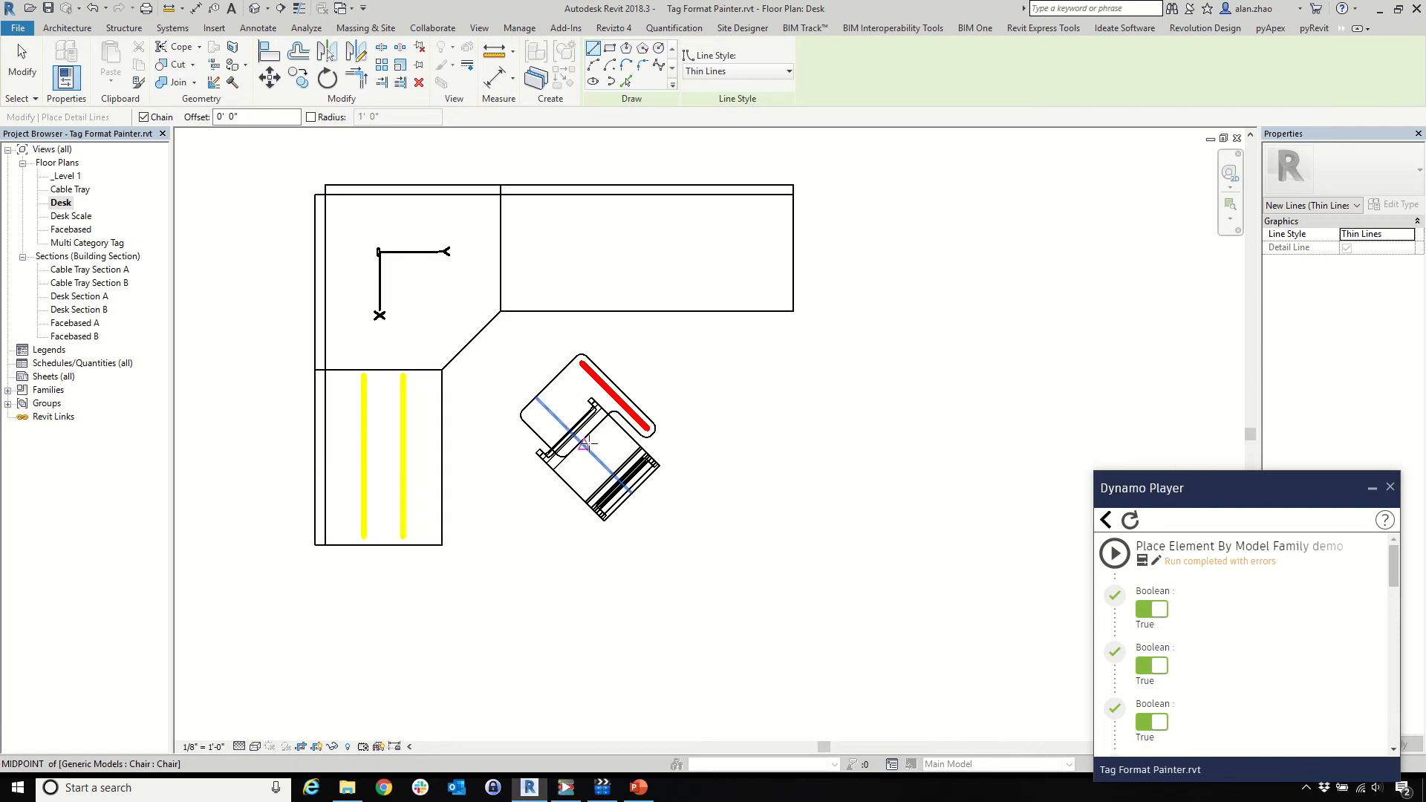
pyautogui.click(584, 443)
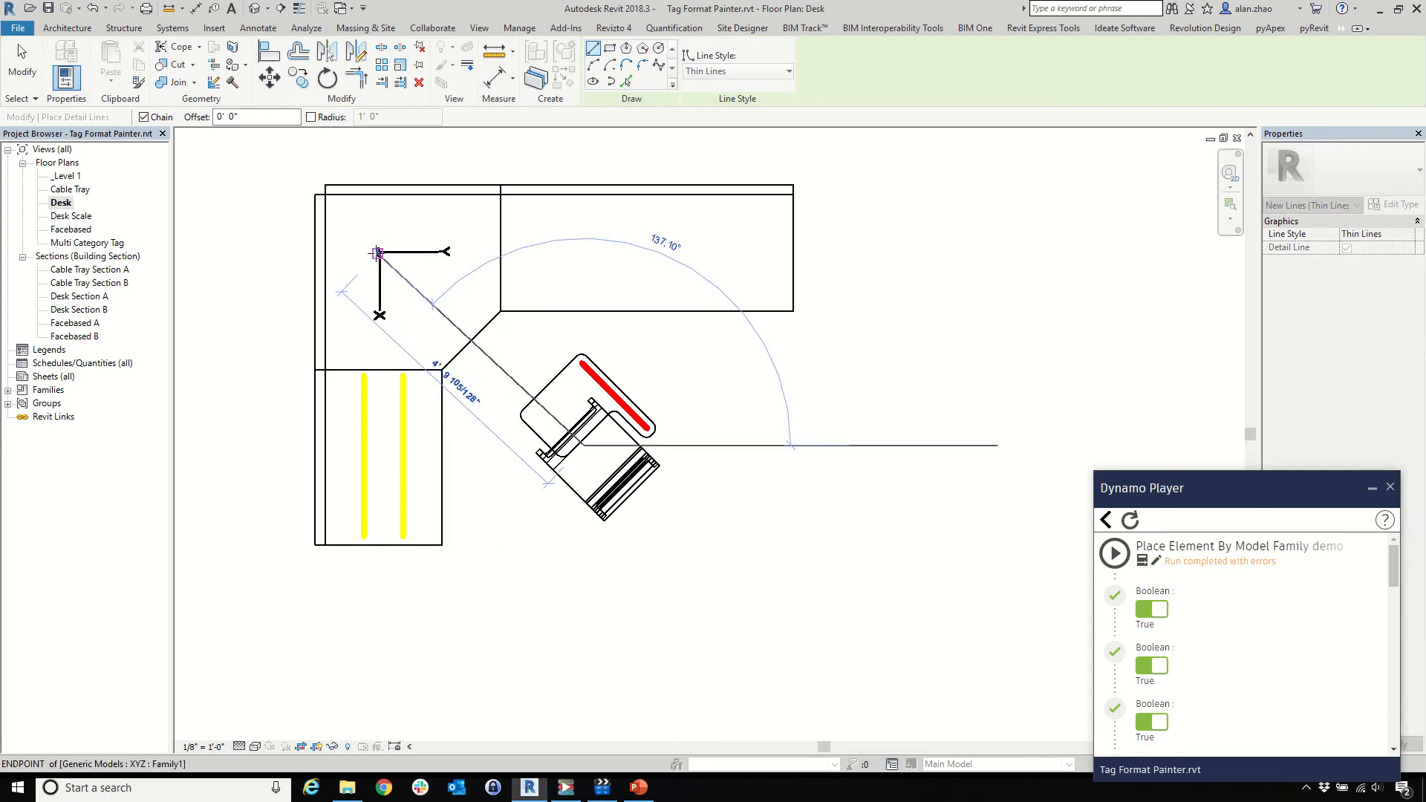
pyautogui.click(378, 253)
pyautogui.scroll(-5, 378, 253)
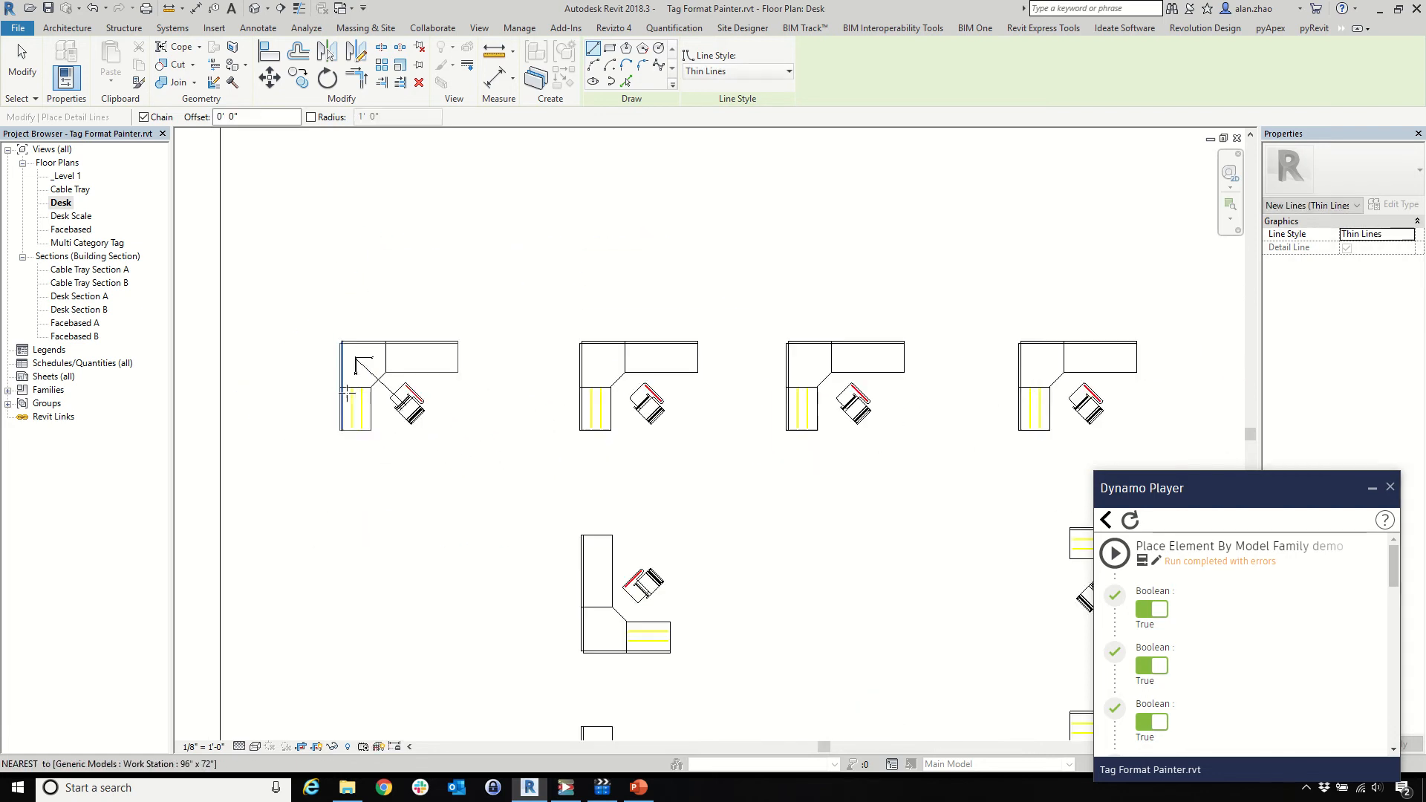
# Draw a thin detail line from the chair to the XYZ marker's origin at the rotated workstation in the circular group
pyautogui.scroll(-3, 346, 392)
pyautogui.scroll(8, 669, 375)
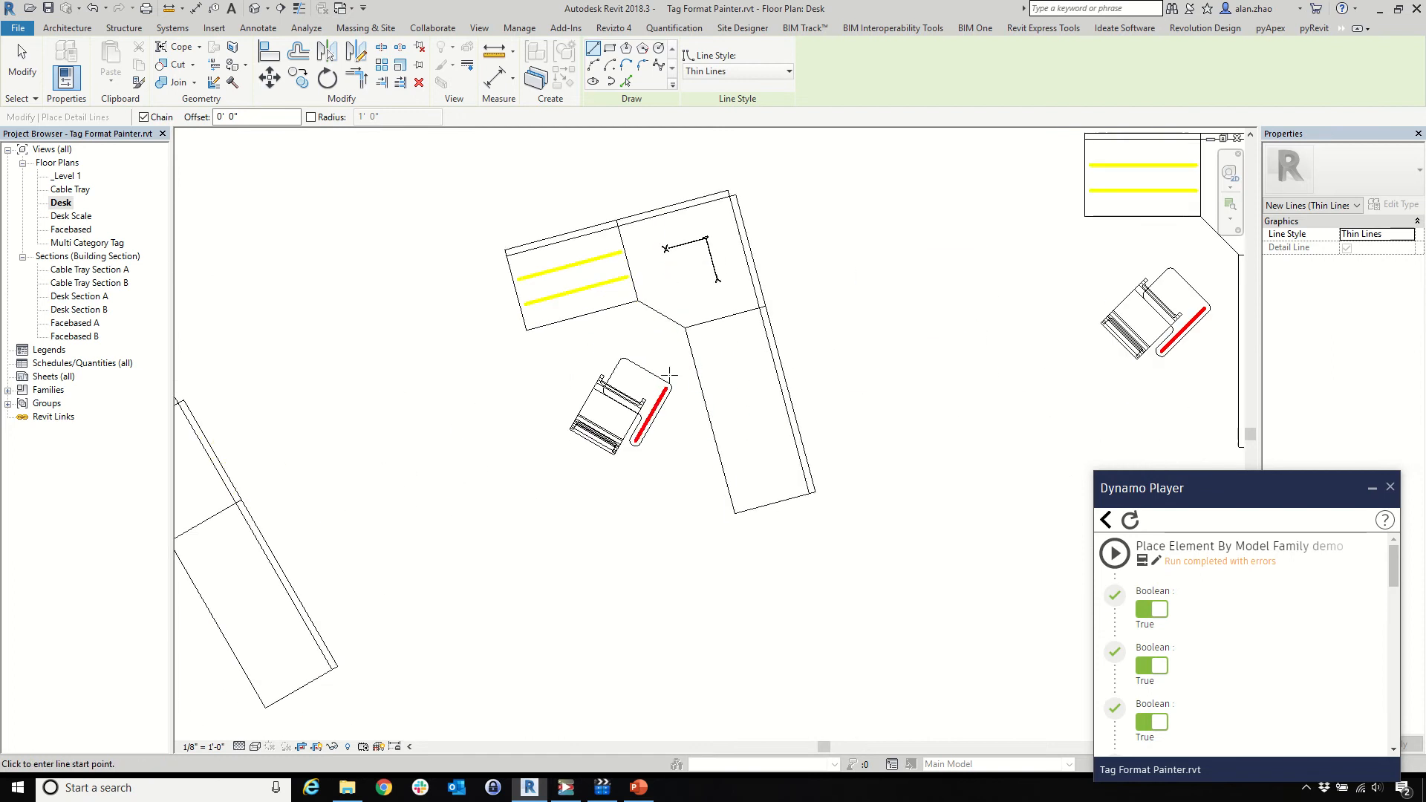
pyautogui.click(622, 407)
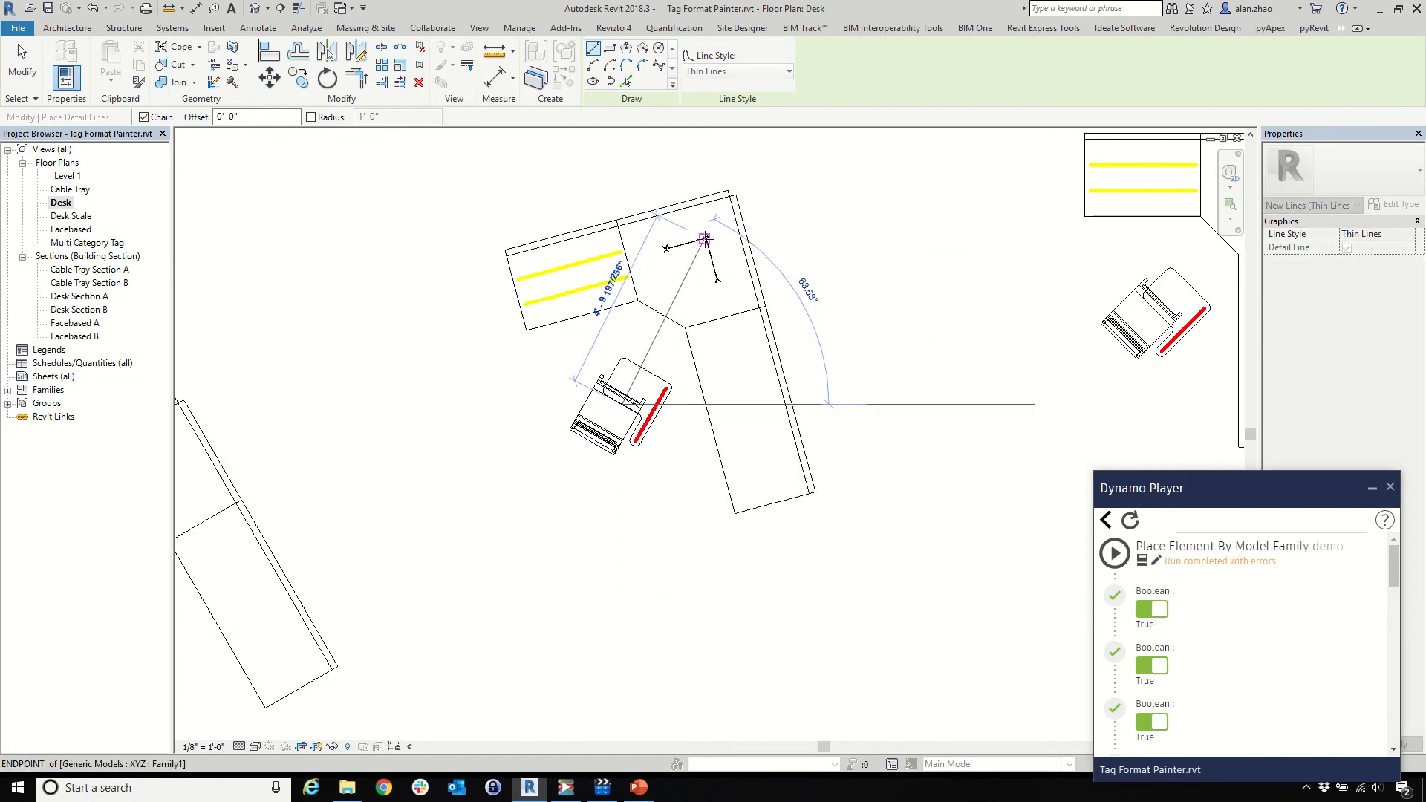
pyautogui.click(704, 238)
pyautogui.press('Escape')
pyautogui.press('Escape')
# Examine the rotated workstation, its XYZ marker and its chair, and compare their relative placement with the first workstation
pyautogui.click(732, 276)
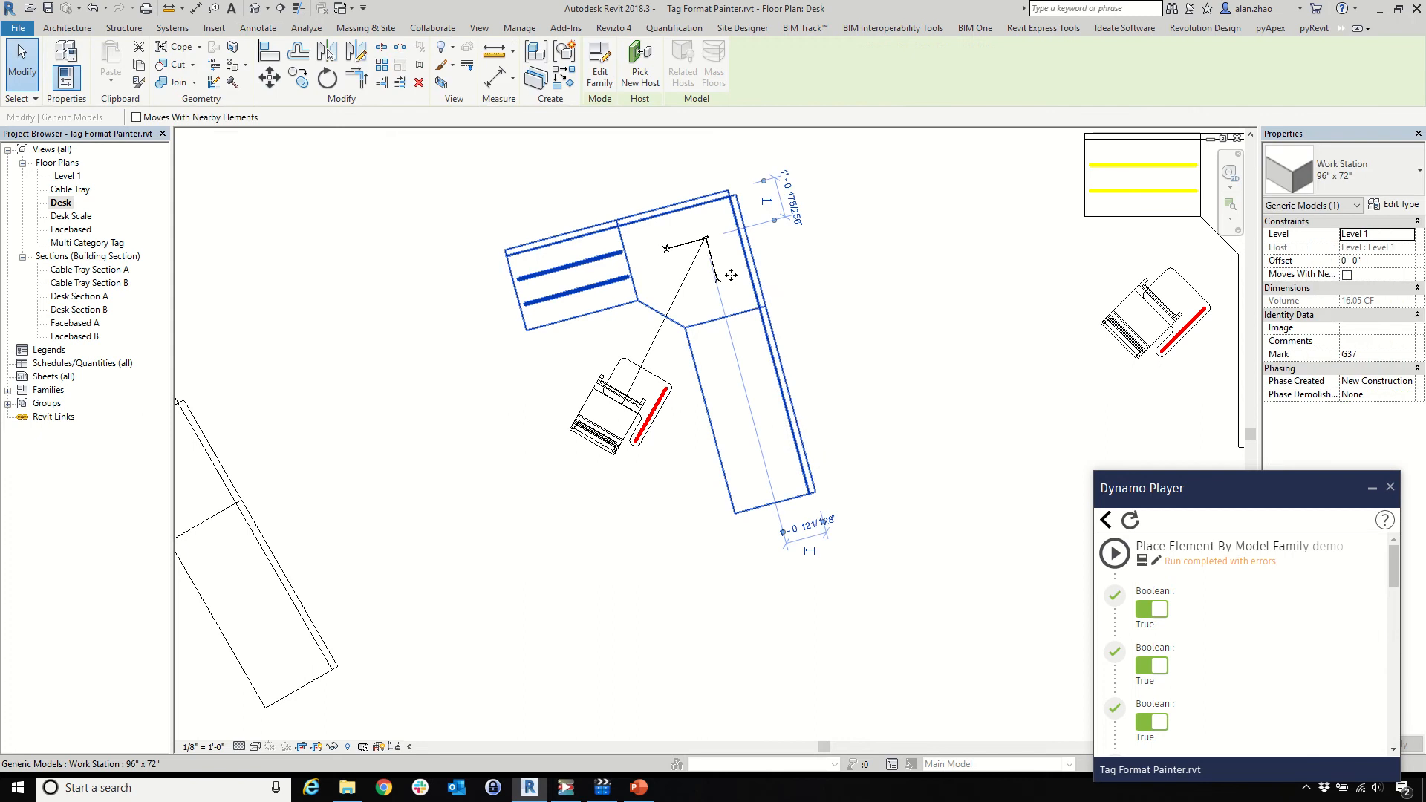
pyautogui.press('Escape')
pyautogui.moveTo(615, 159)
pyautogui.mouseDown()
pyautogui.moveTo(777, 343)
pyautogui.moveTo(765, 344)
pyautogui.mouseUp()
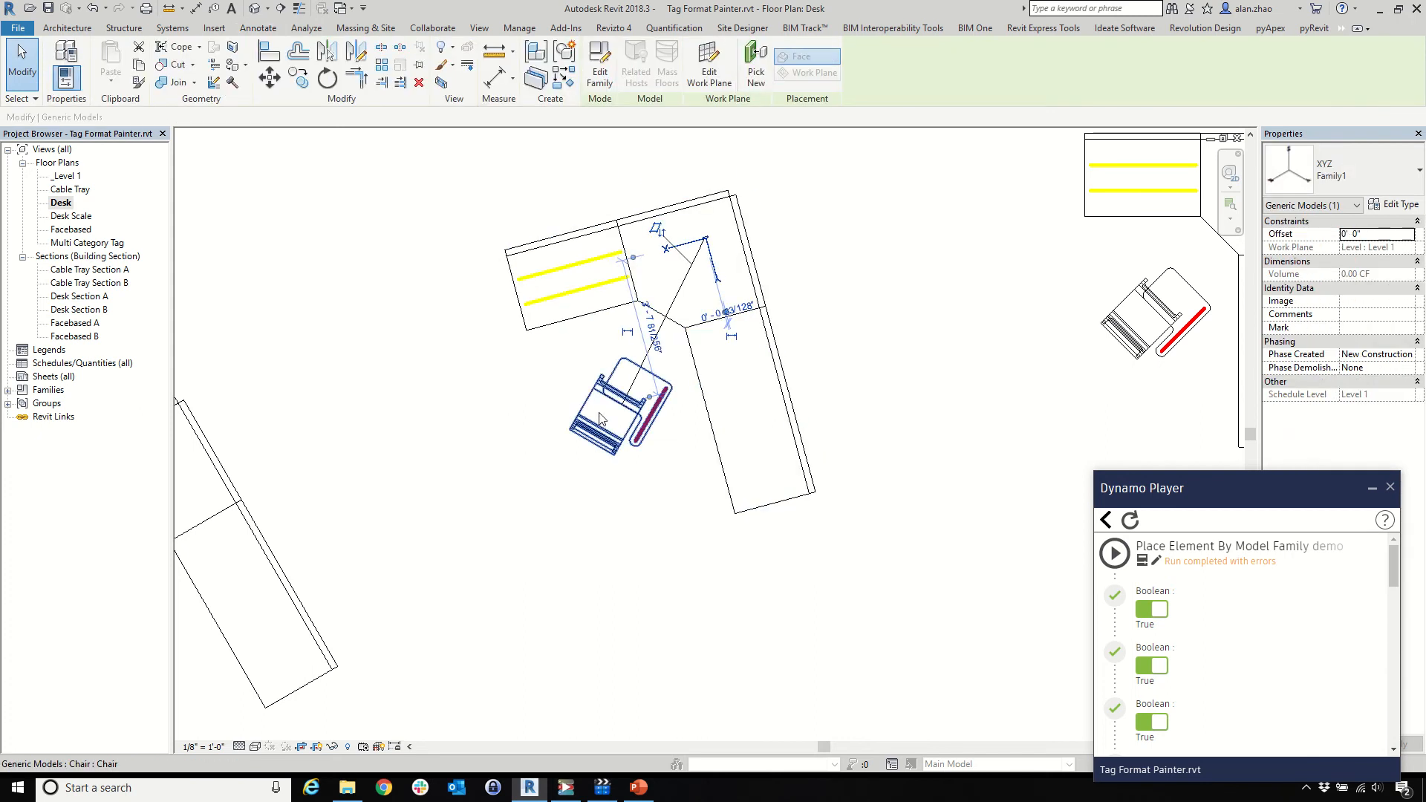
pyautogui.click(629, 574)
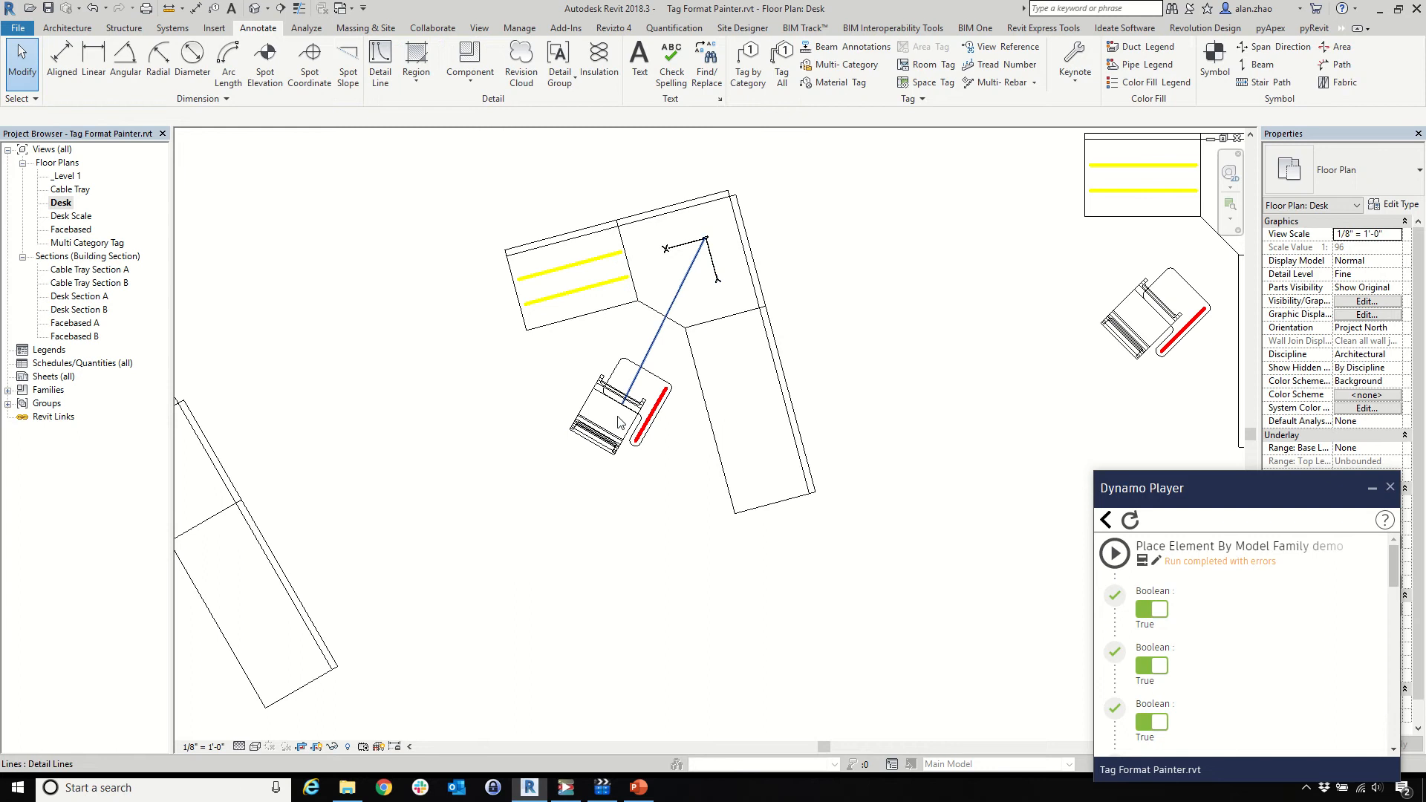
pyautogui.click(616, 443)
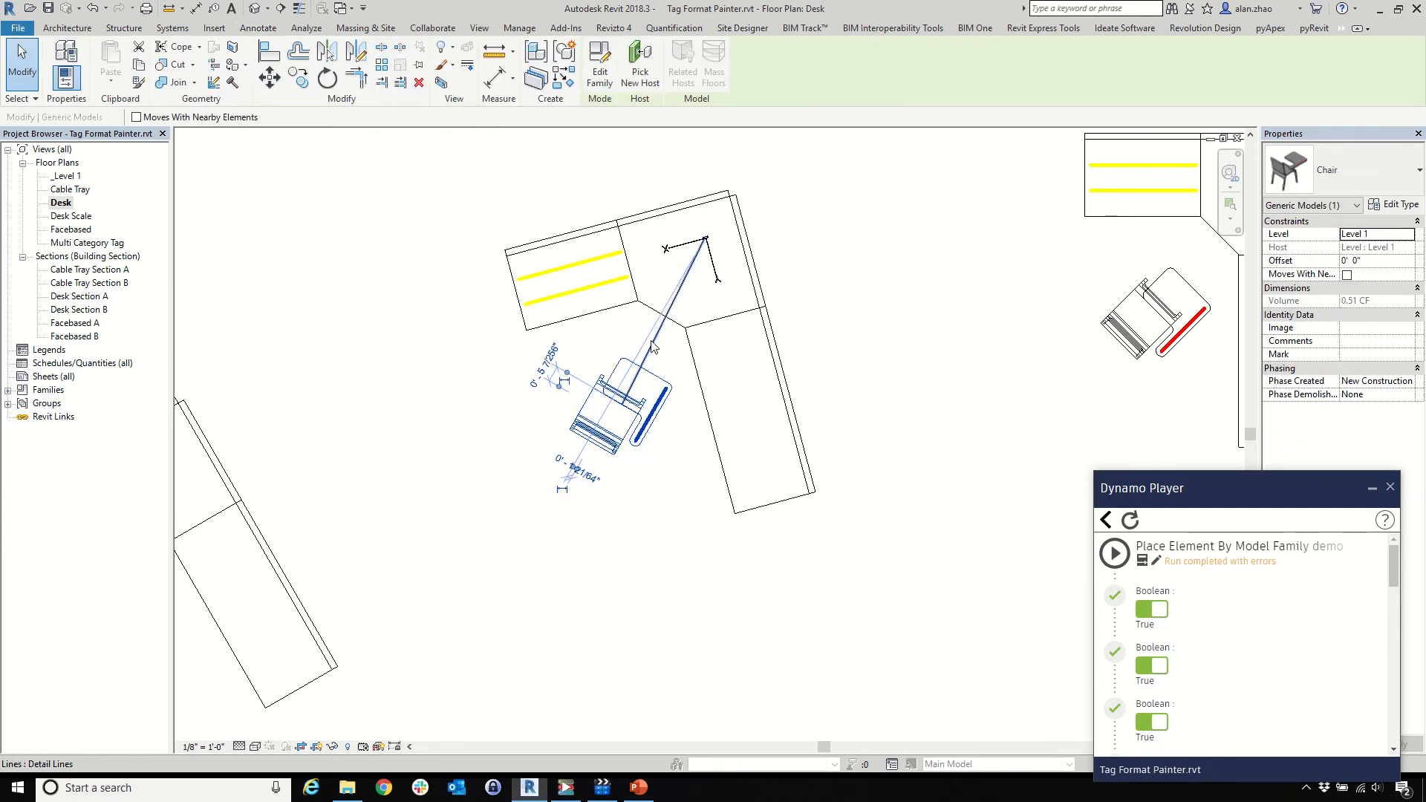
pyautogui.scroll(-5, 845, 495)
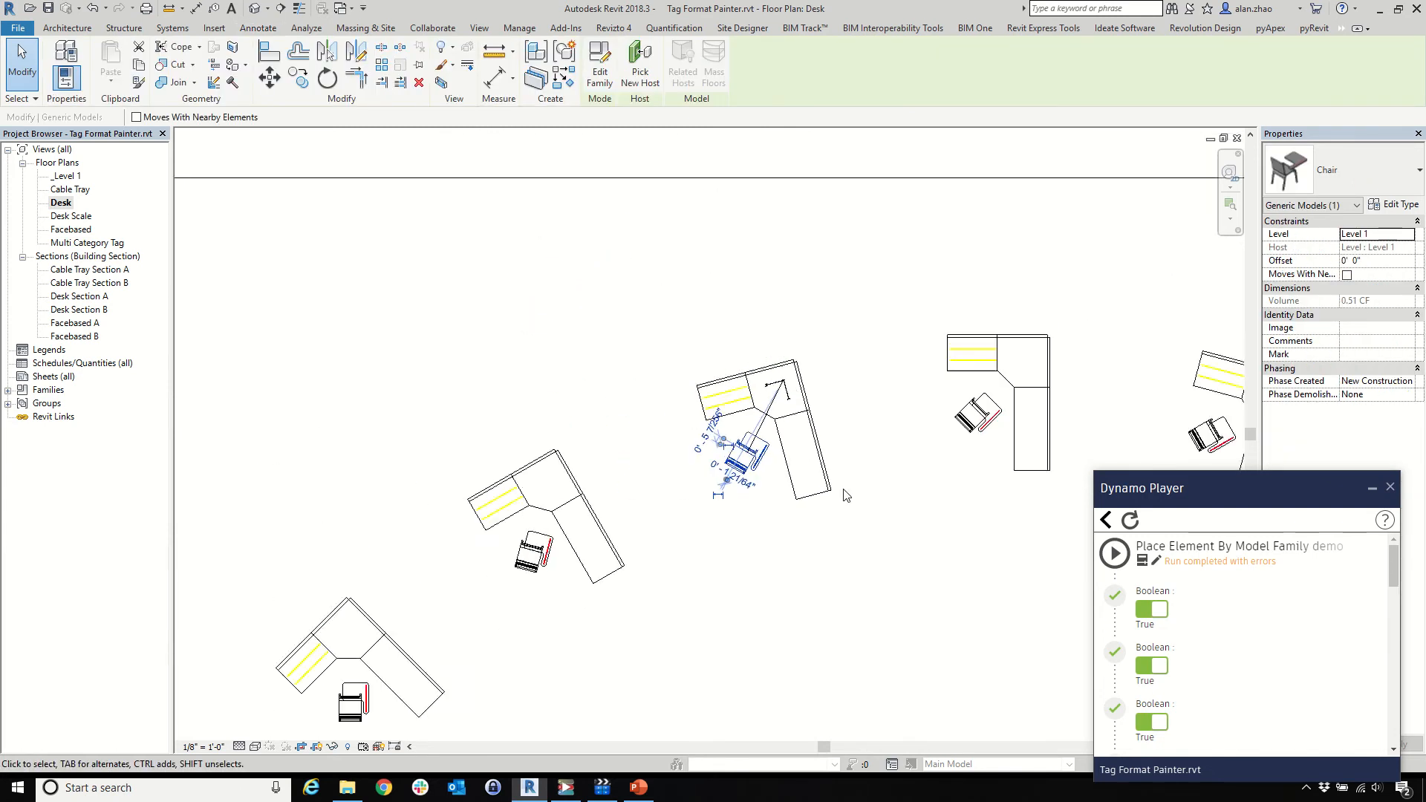
pyautogui.scroll(6, 260, 513)
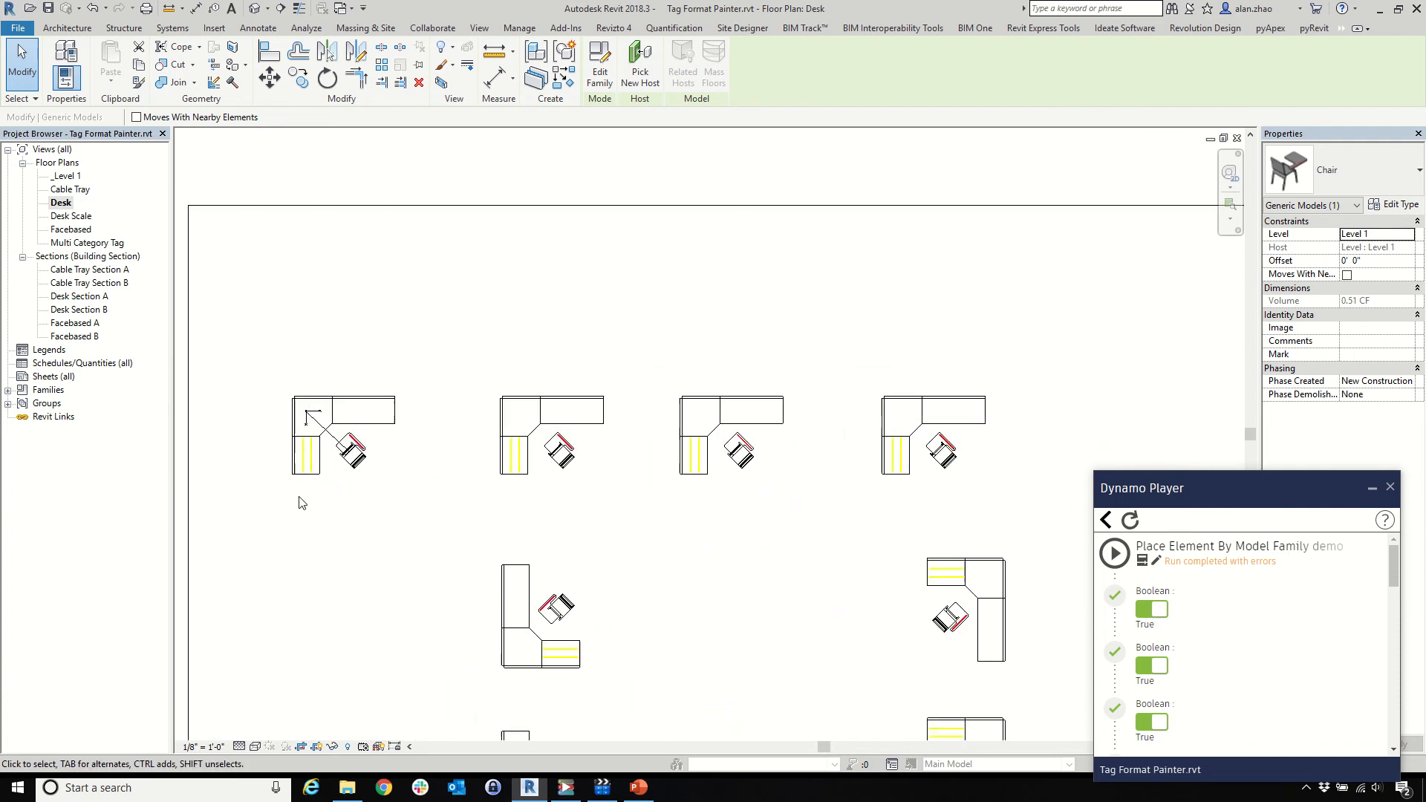
pyautogui.scroll(1, 257, 494)
pyautogui.click(490, 537)
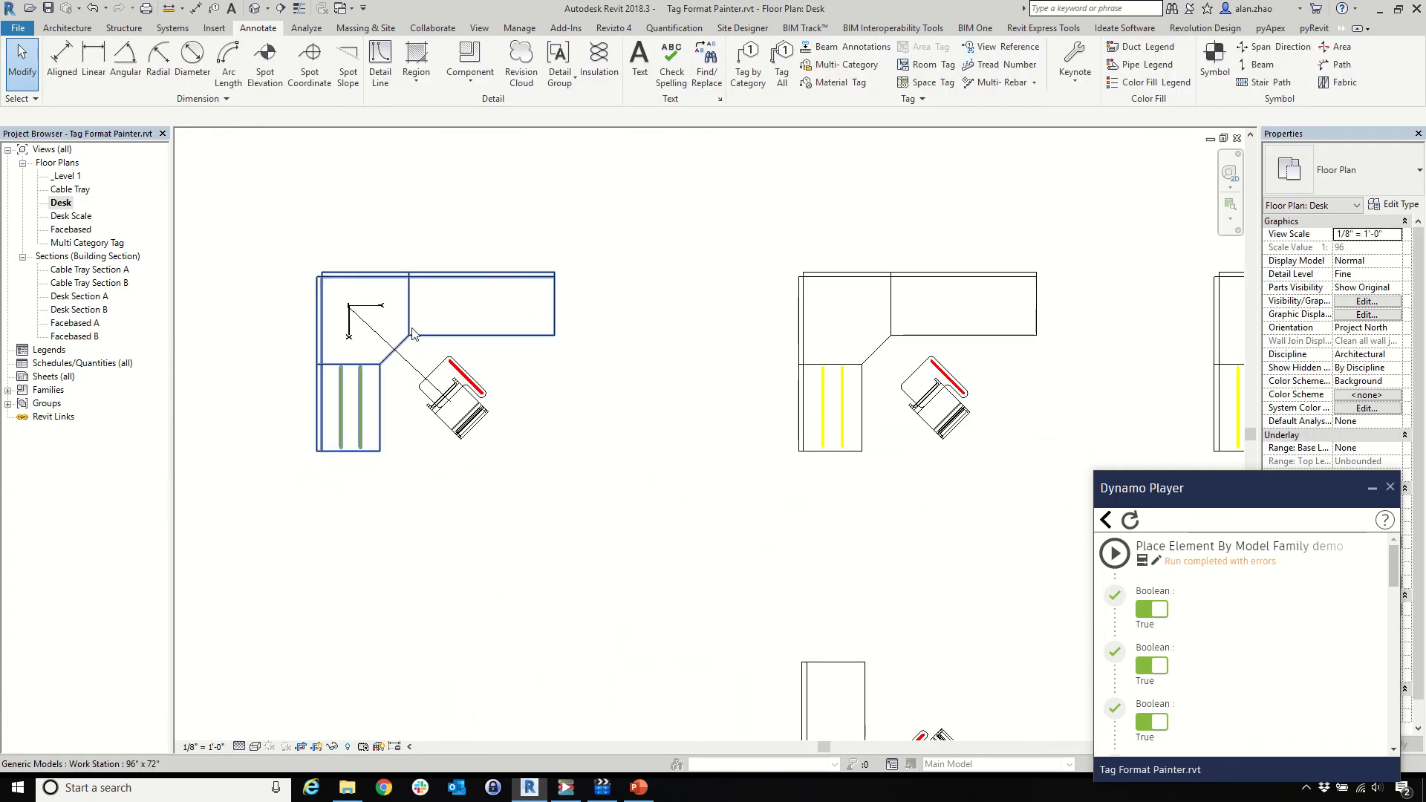
# Undo the detail lines and the XYZ marker placement
pyautogui.click(92, 10)
pyautogui.click(92, 10)
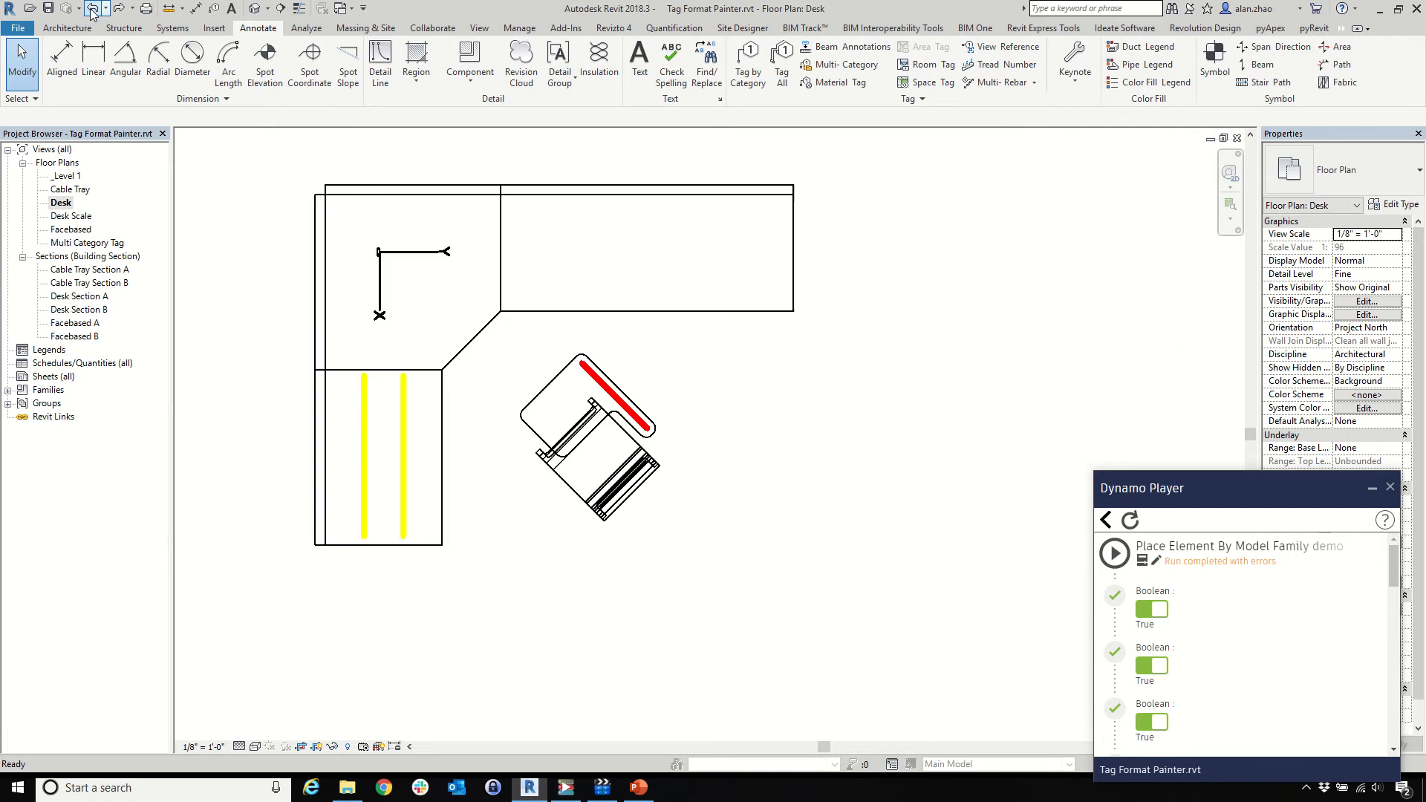
pyautogui.click(92, 9)
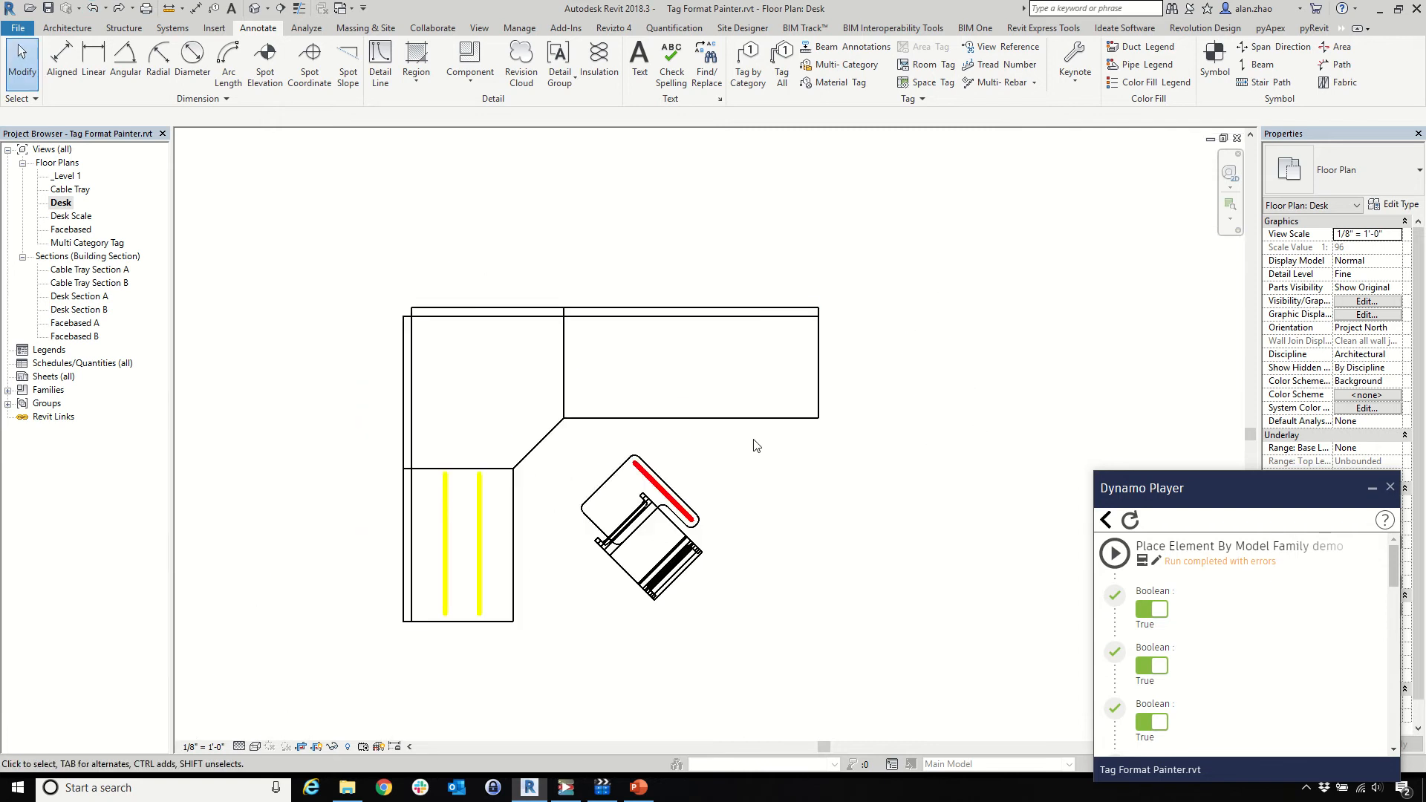
# Select all instances of the 96" x 72" Work Station visible in the view
pyautogui.scroll(-5, 431, 401)
pyautogui.scroll(2, 588, 499)
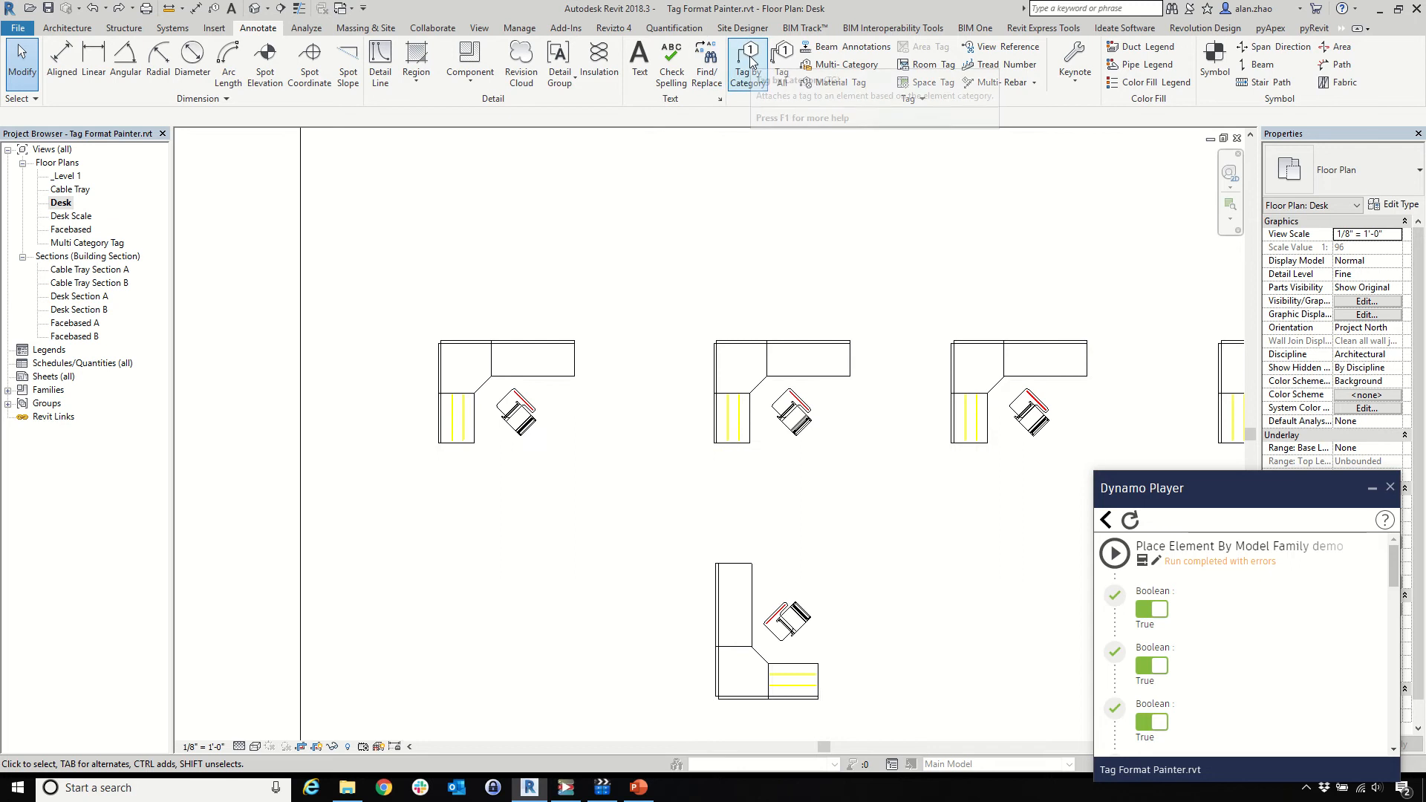
pyautogui.rightClick(565, 388)
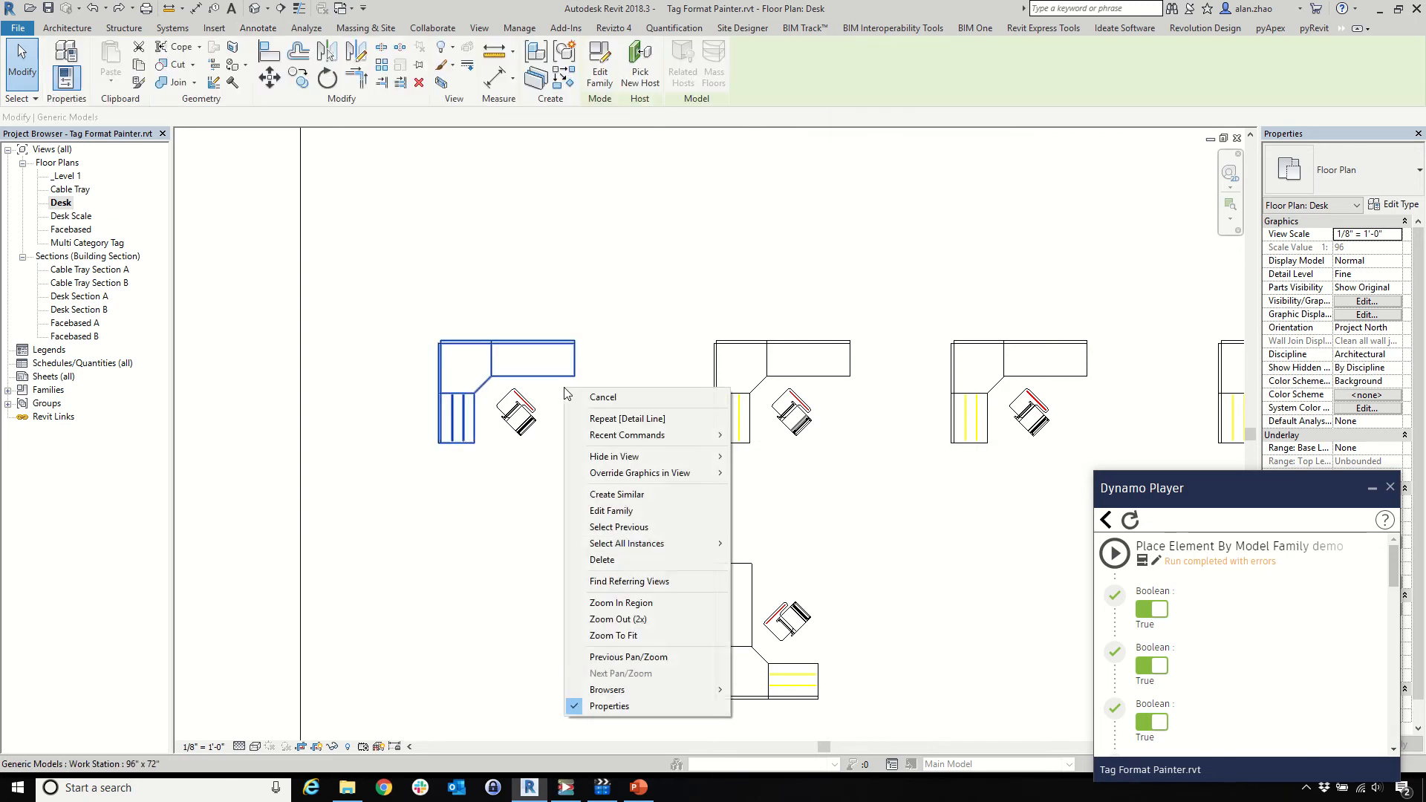
pyautogui.click(754, 542)
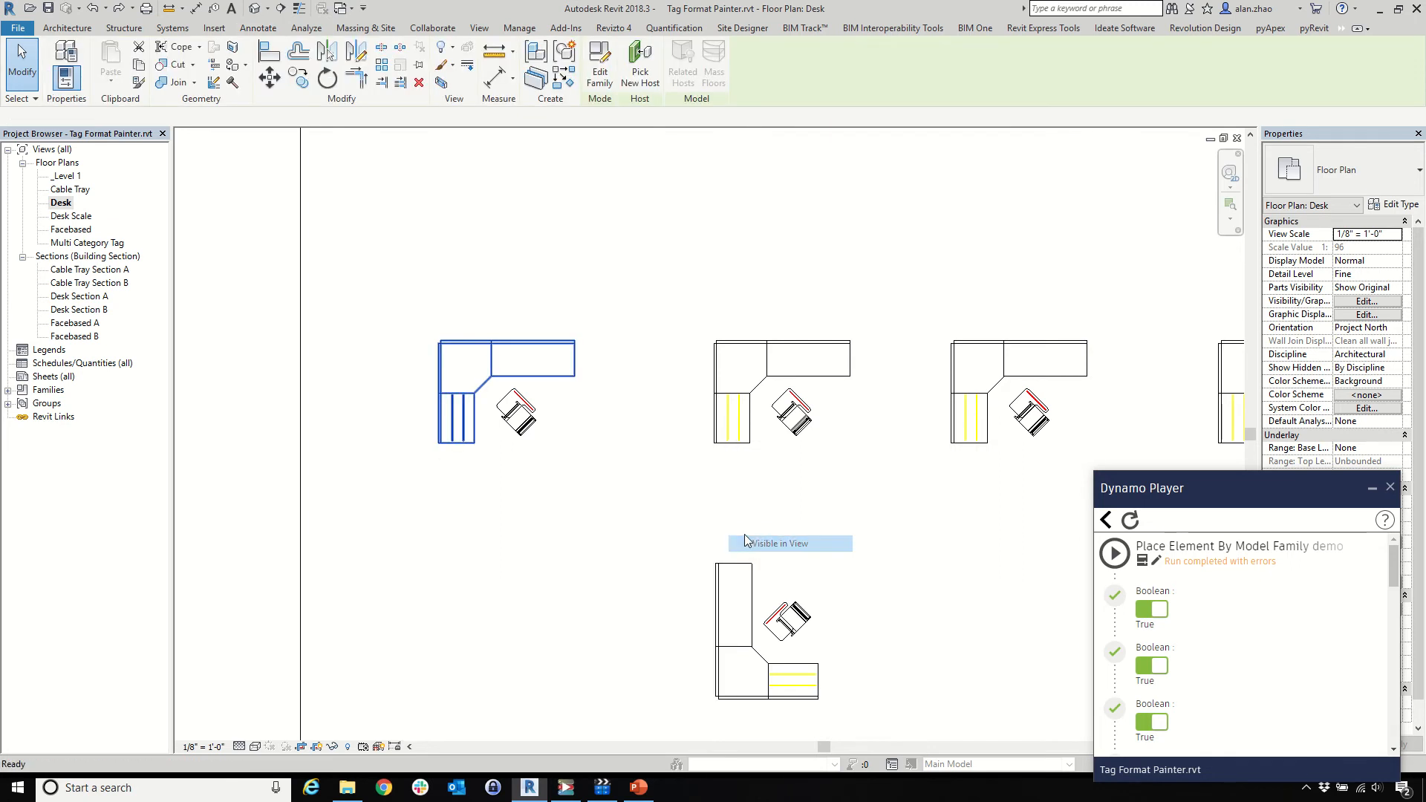
pyautogui.scroll(-4, 473, 352)
pyautogui.scroll(5, 469, 368)
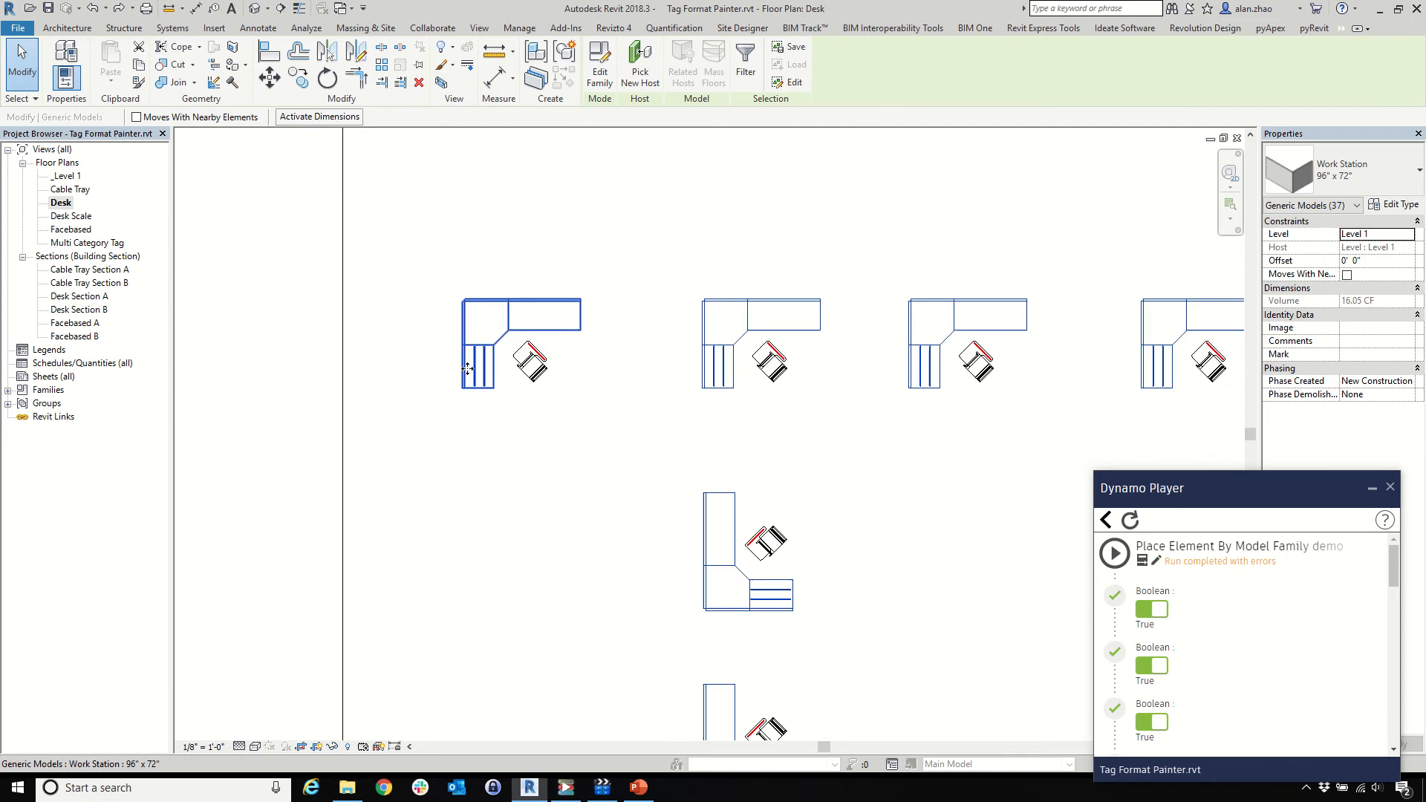
# Tag only the selected workstations with Generic Model Tags, without leaders and with horizontal orientation, using Tag All
pyautogui.click(258, 28)
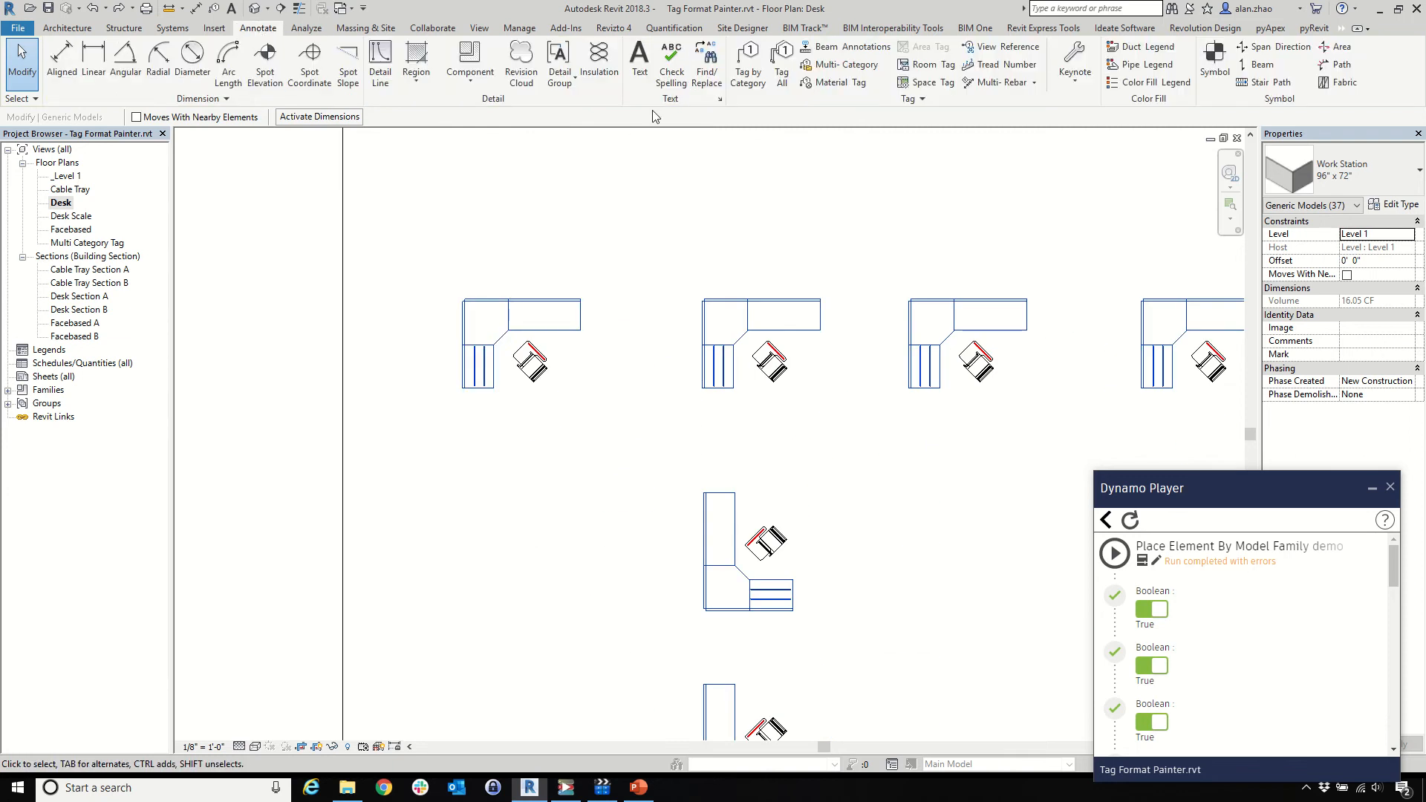
pyautogui.click(781, 71)
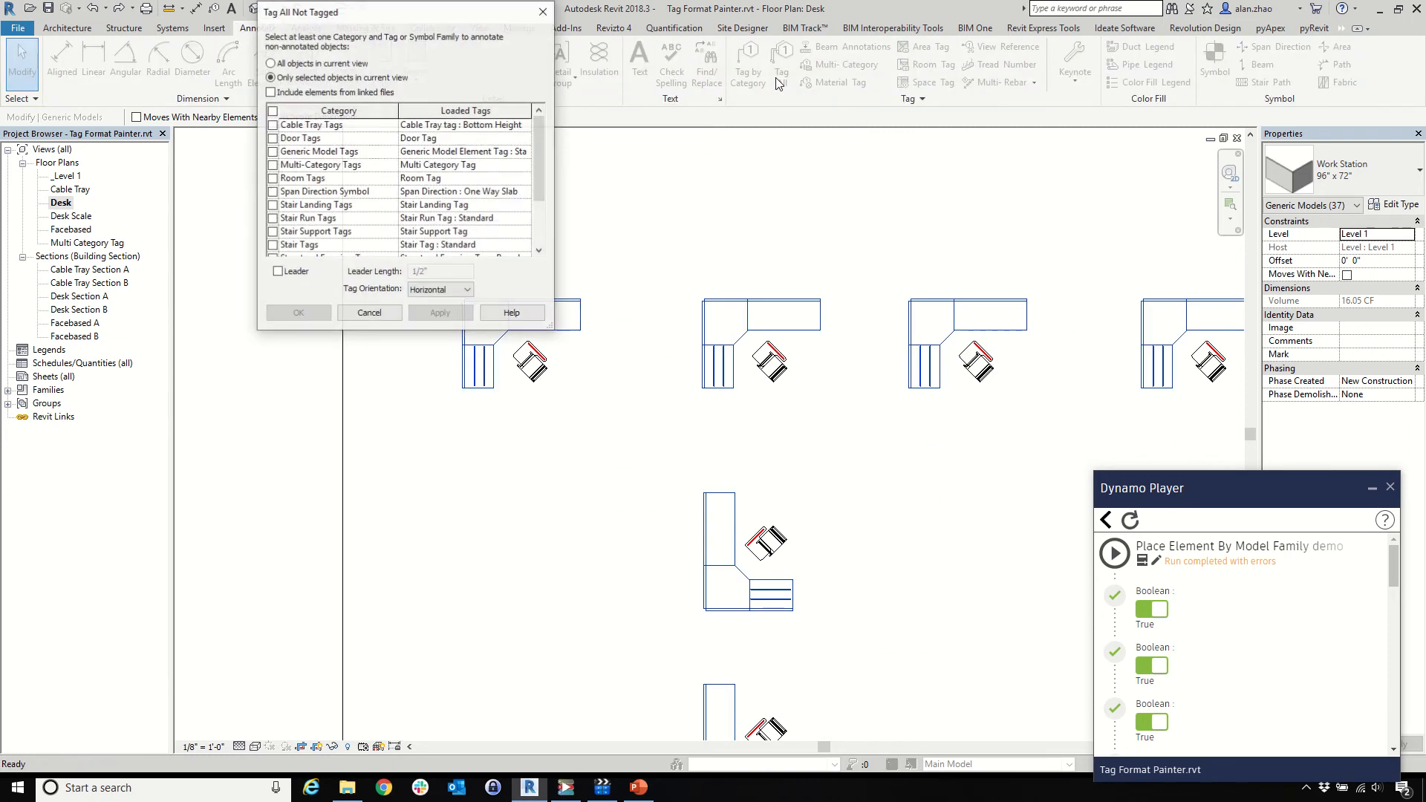
pyautogui.click(273, 152)
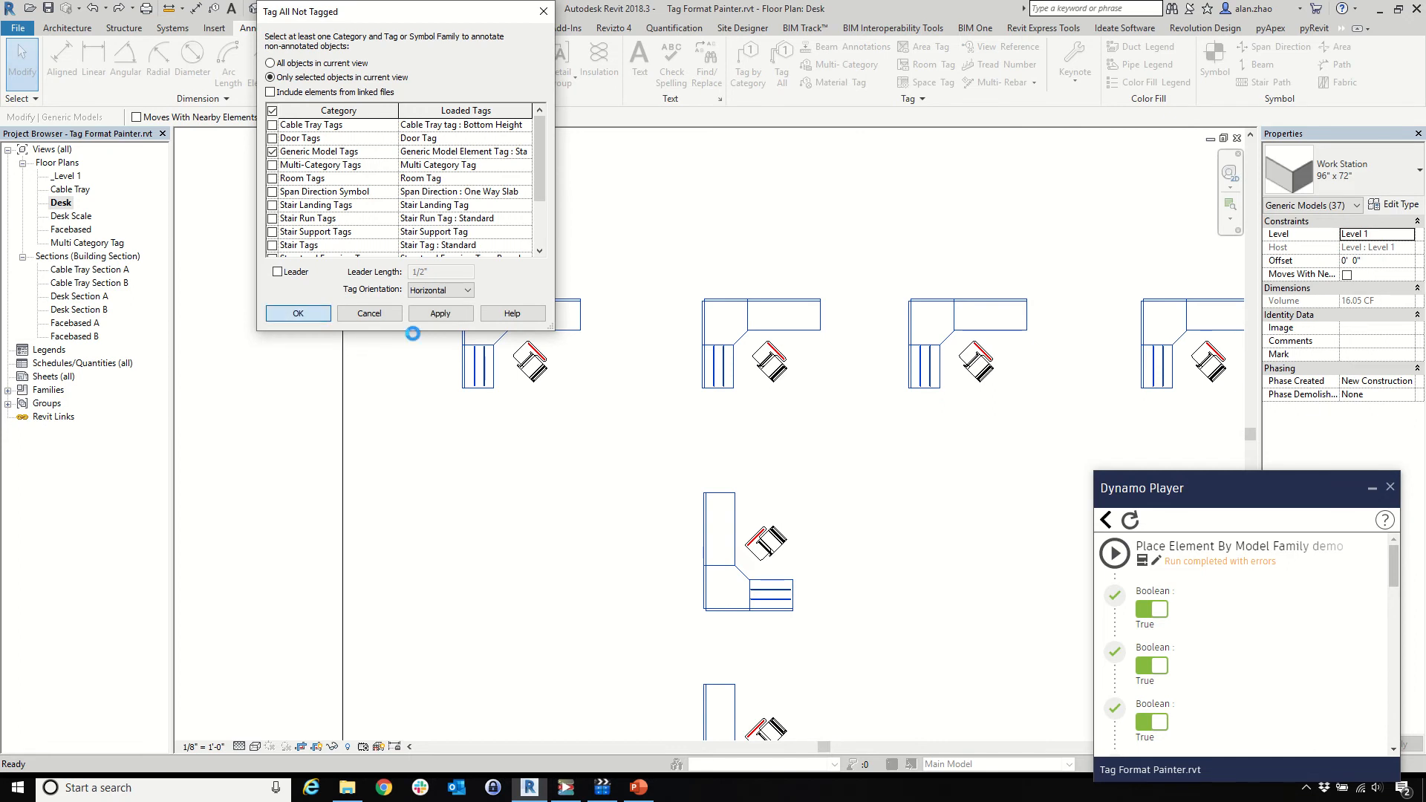
# Inspect where the new tags sit relative to the workstations and chairs across the floor plan
pyautogui.scroll(7, 536, 359)
pyautogui.scroll(-9, 364, 319)
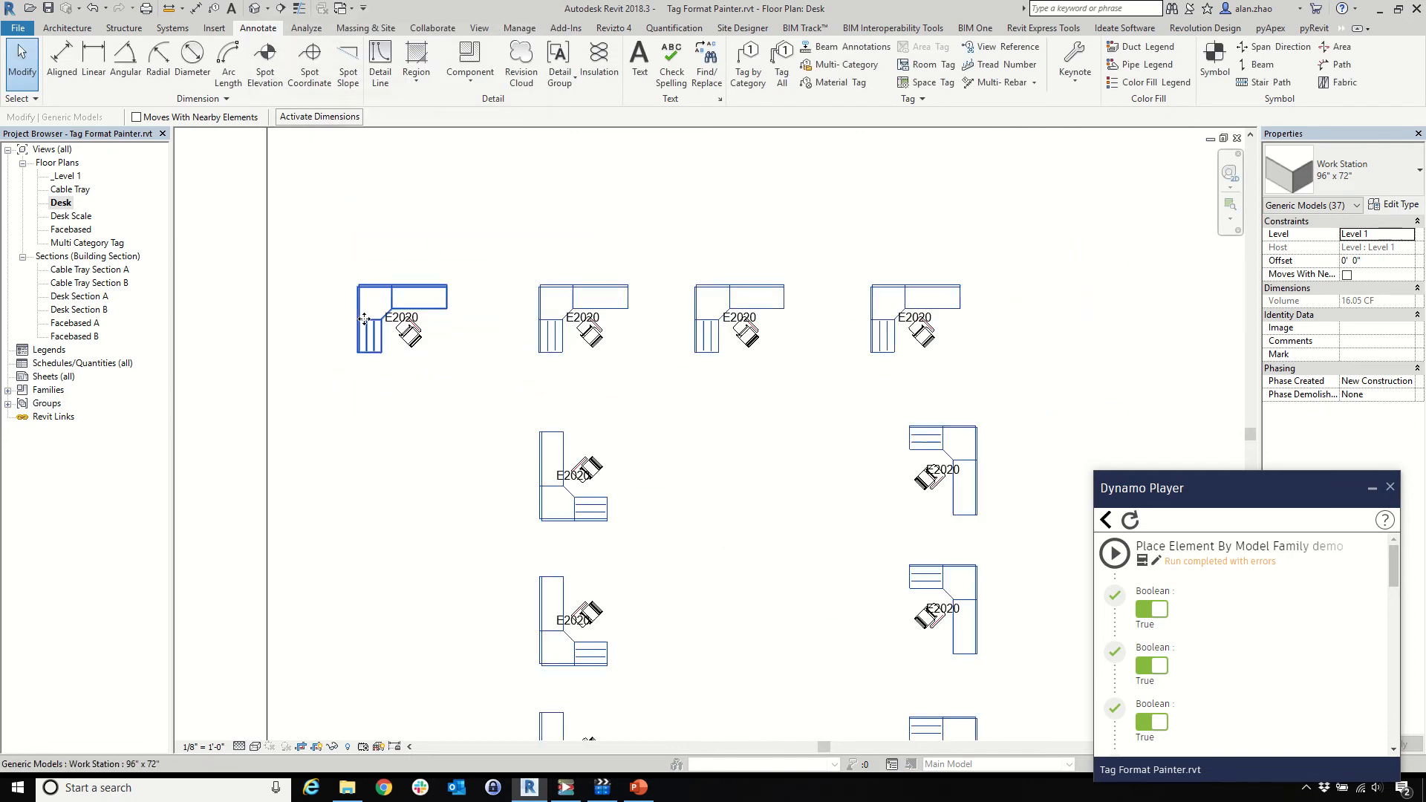
pyautogui.scroll(-5, 363, 319)
pyautogui.scroll(5, 990, 320)
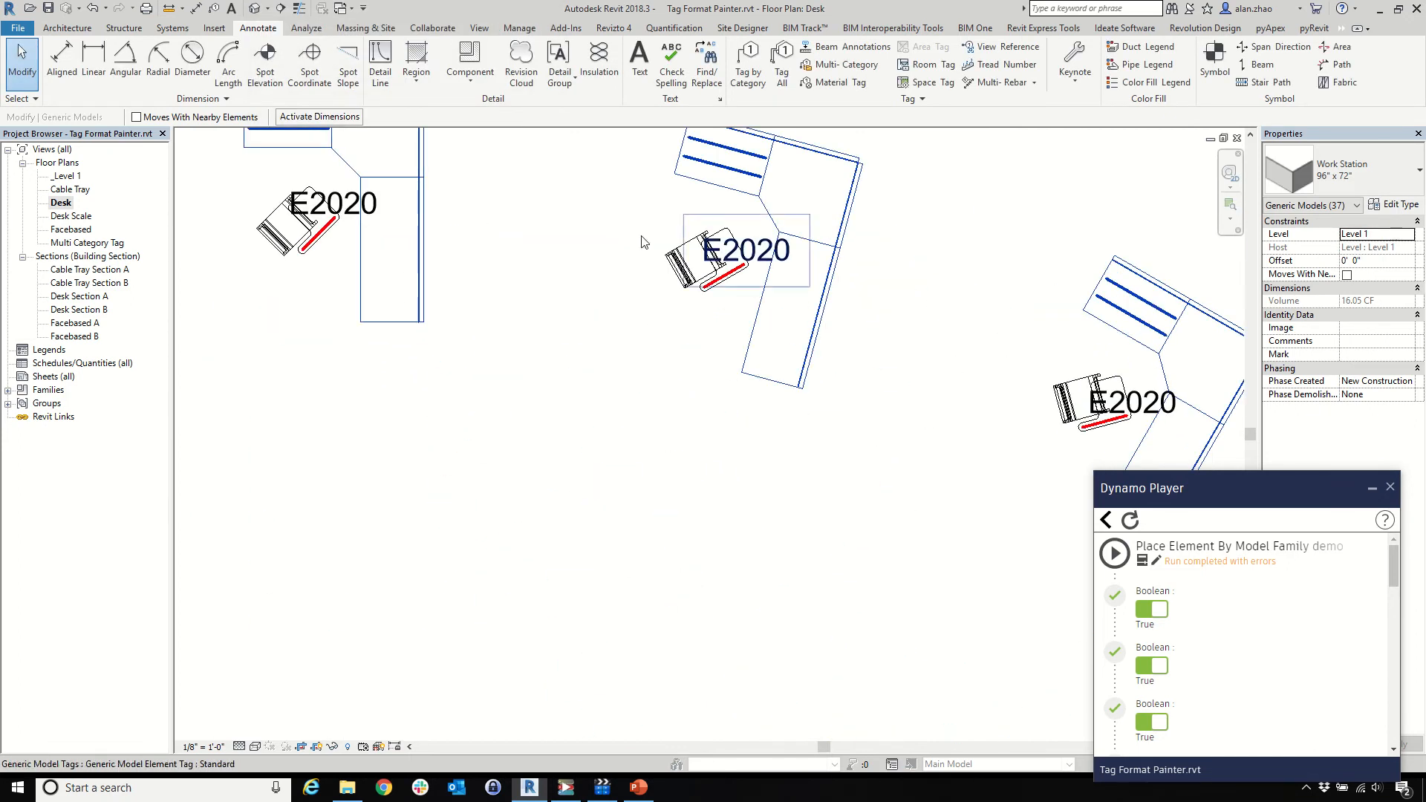
pyautogui.scroll(-4, 631, 254)
pyautogui.scroll(-2, 919, 334)
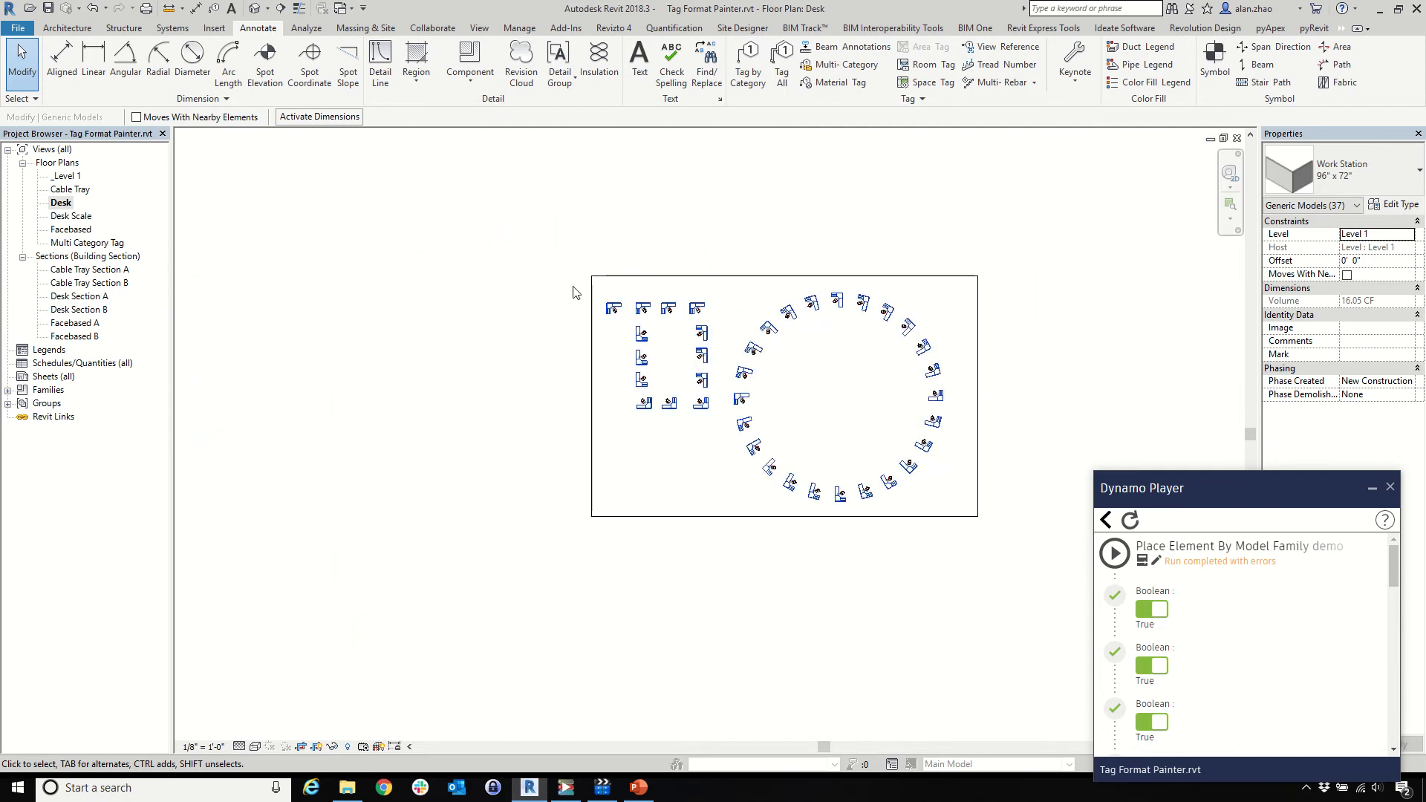
# Select all Generic Model Tags visible in the view and move them together up onto the long desktop of the upper-left workstation
pyautogui.scroll(6, 541, 350)
pyautogui.click(542, 349)
pyautogui.scroll(4, 502, 258)
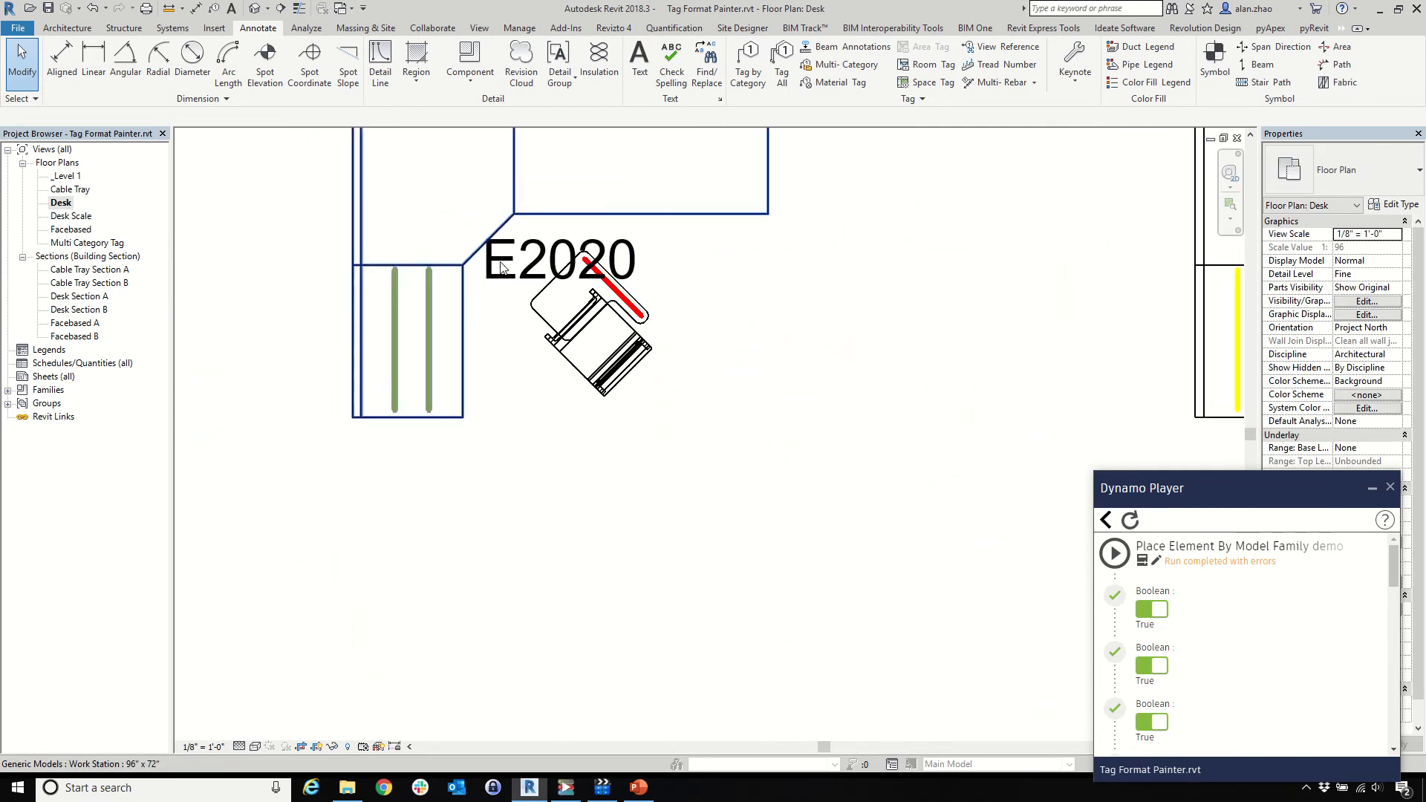
pyautogui.rightClick(505, 288)
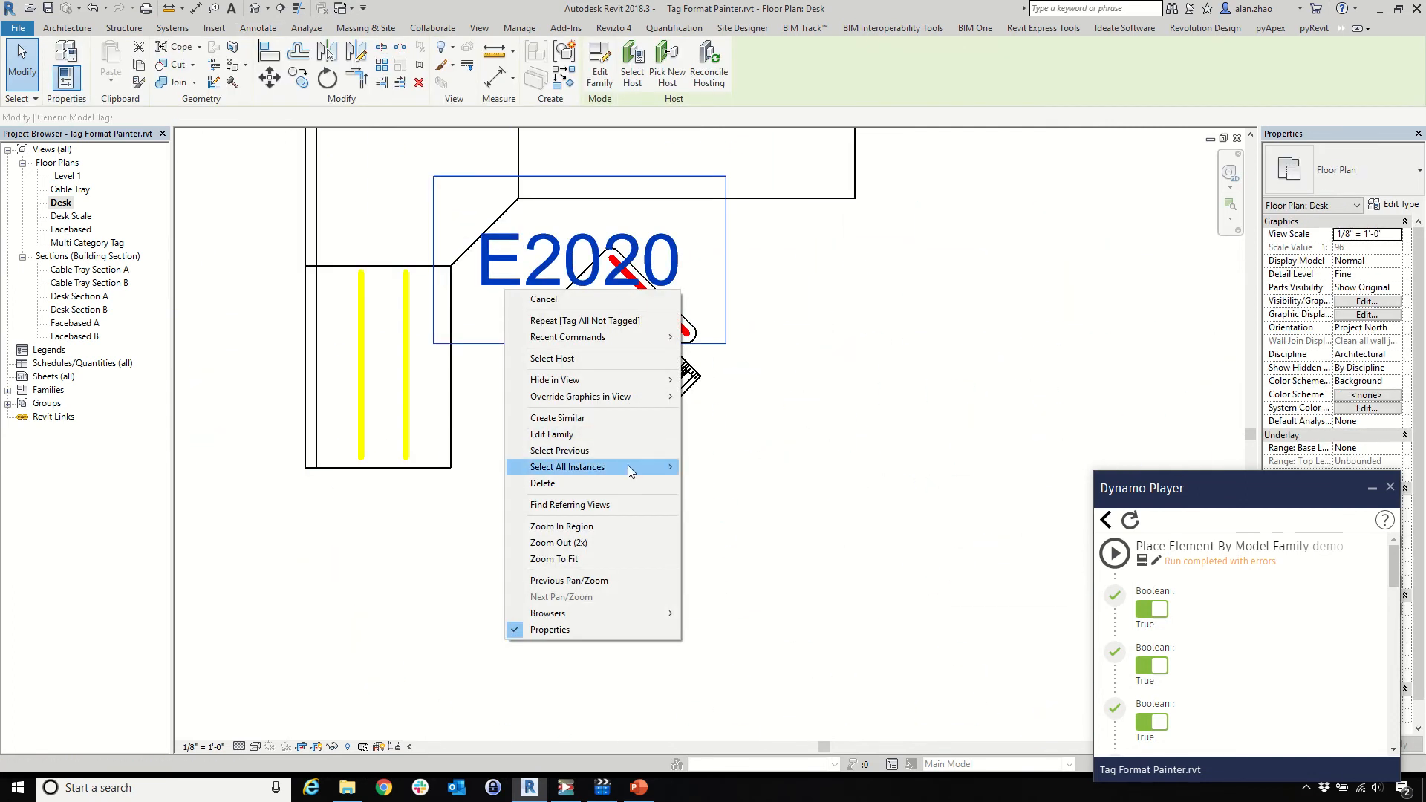
pyautogui.moveTo(631, 466)
pyautogui.click(713, 484)
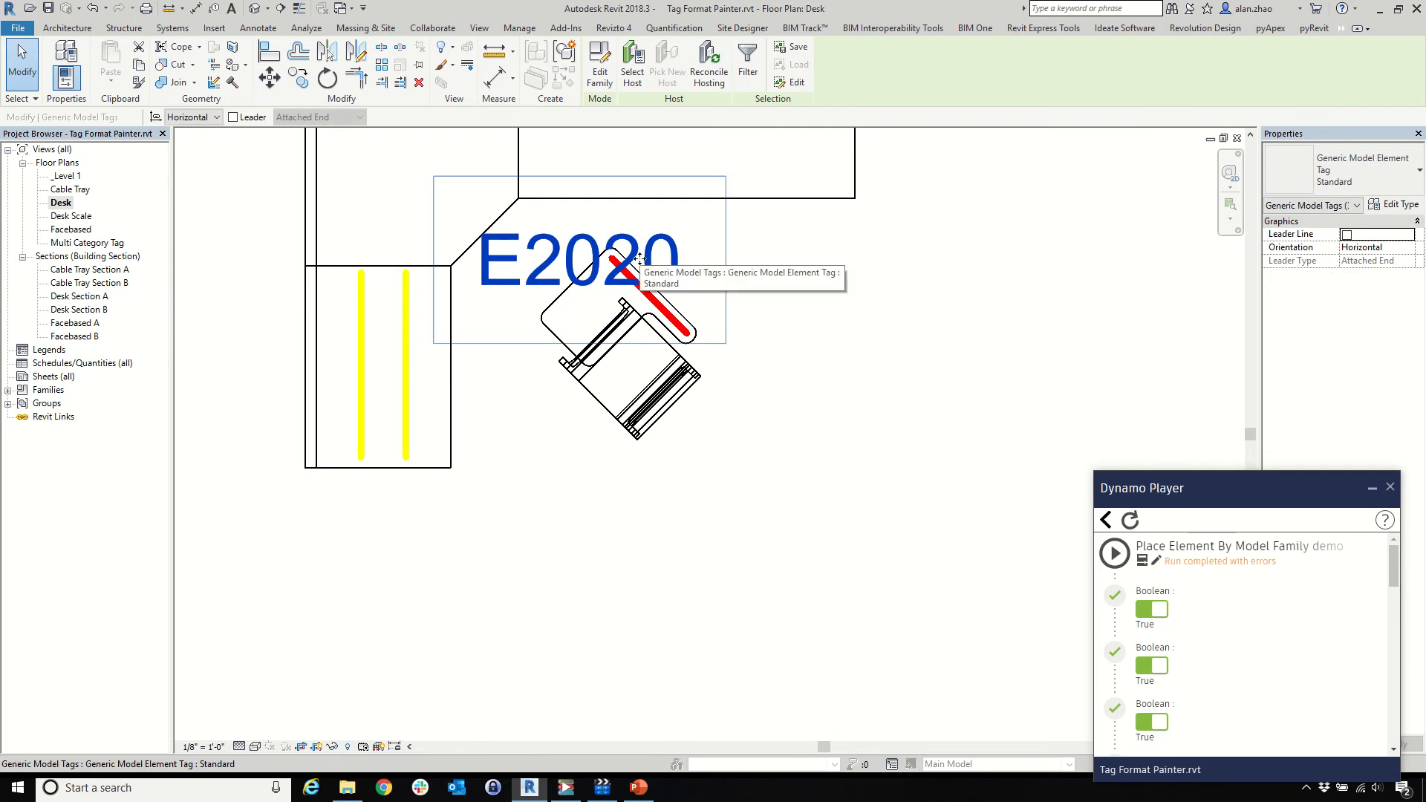
pyautogui.moveTo(639, 258); pyautogui.dragTo(745, 162)
pyautogui.scroll(-10, 423, 349)
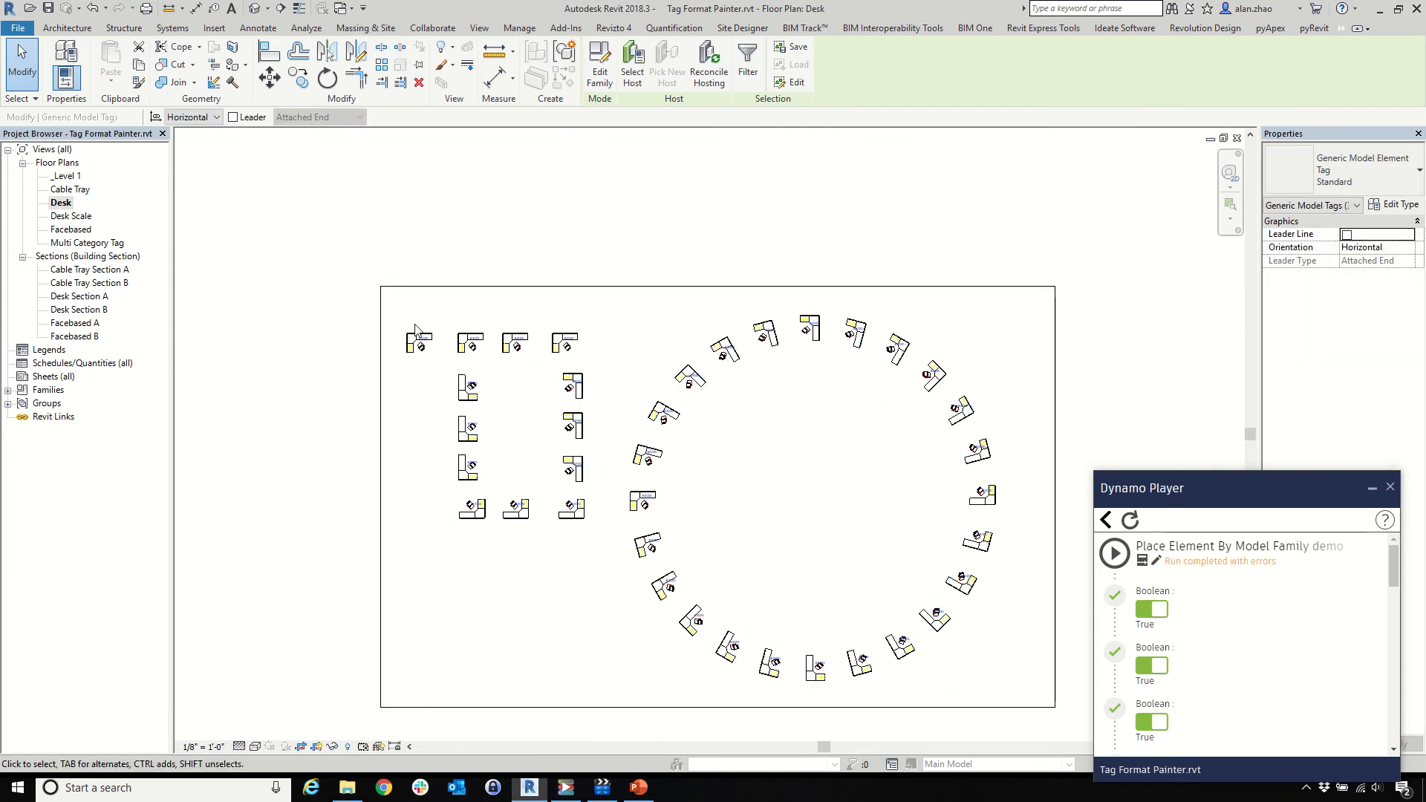
# Examine where the moved tags sit on the differently rotated workstations in the rectangular layout and around the circle
pyautogui.scroll(8, 414, 329)
pyautogui.scroll(-5, 633, 537)
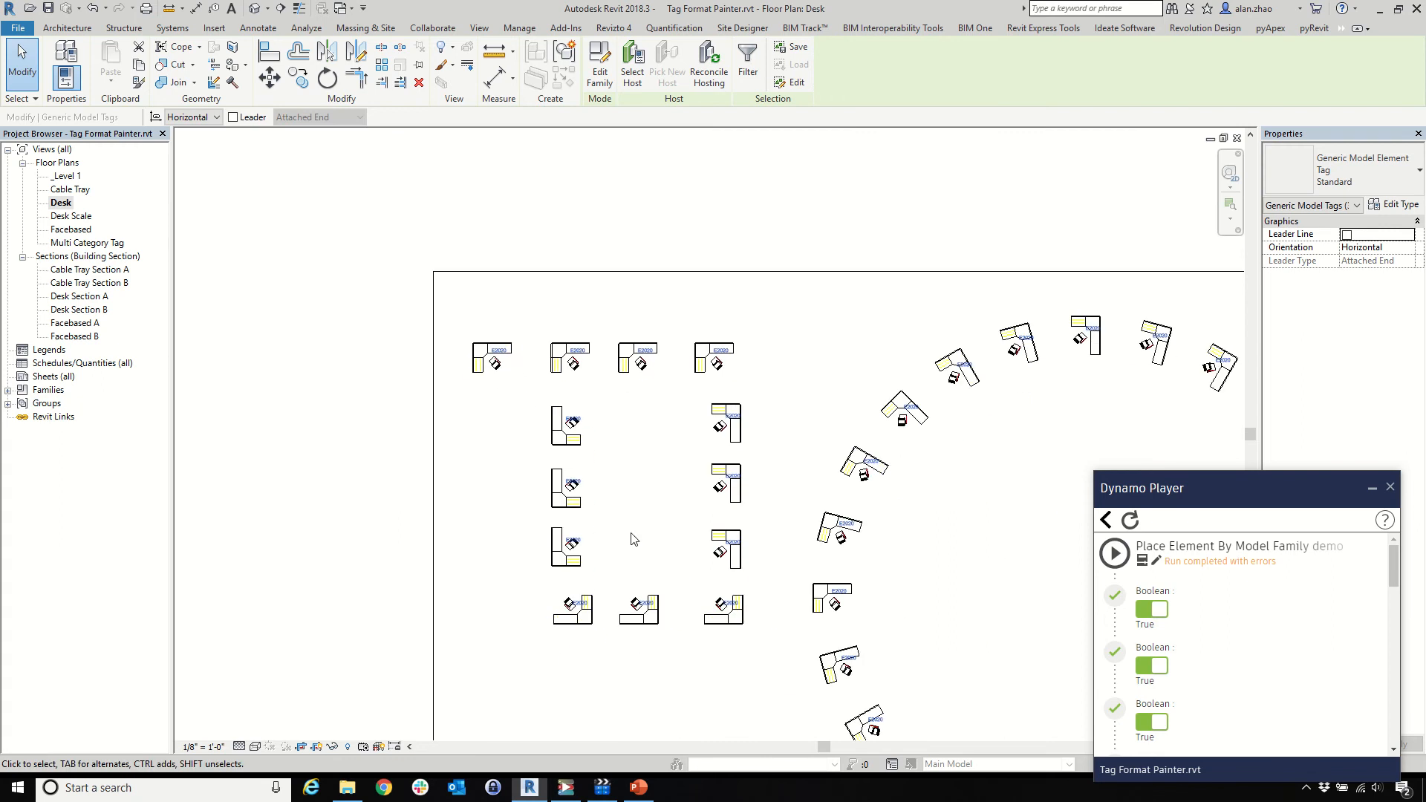
pyautogui.scroll(5, 519, 608)
pyautogui.scroll(-5, 416, 383)
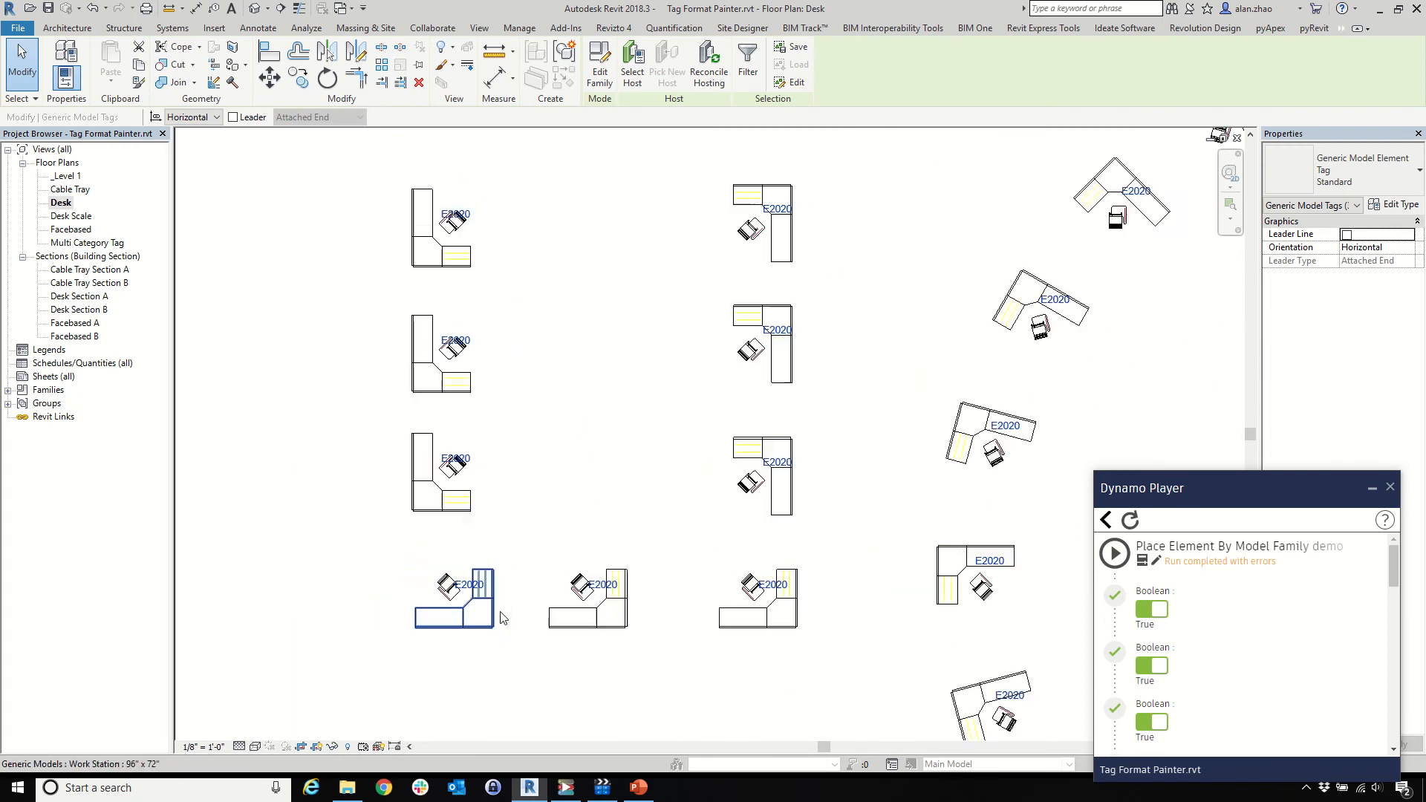
pyautogui.scroll(2, 529, 349)
pyautogui.scroll(-2, 875, 357)
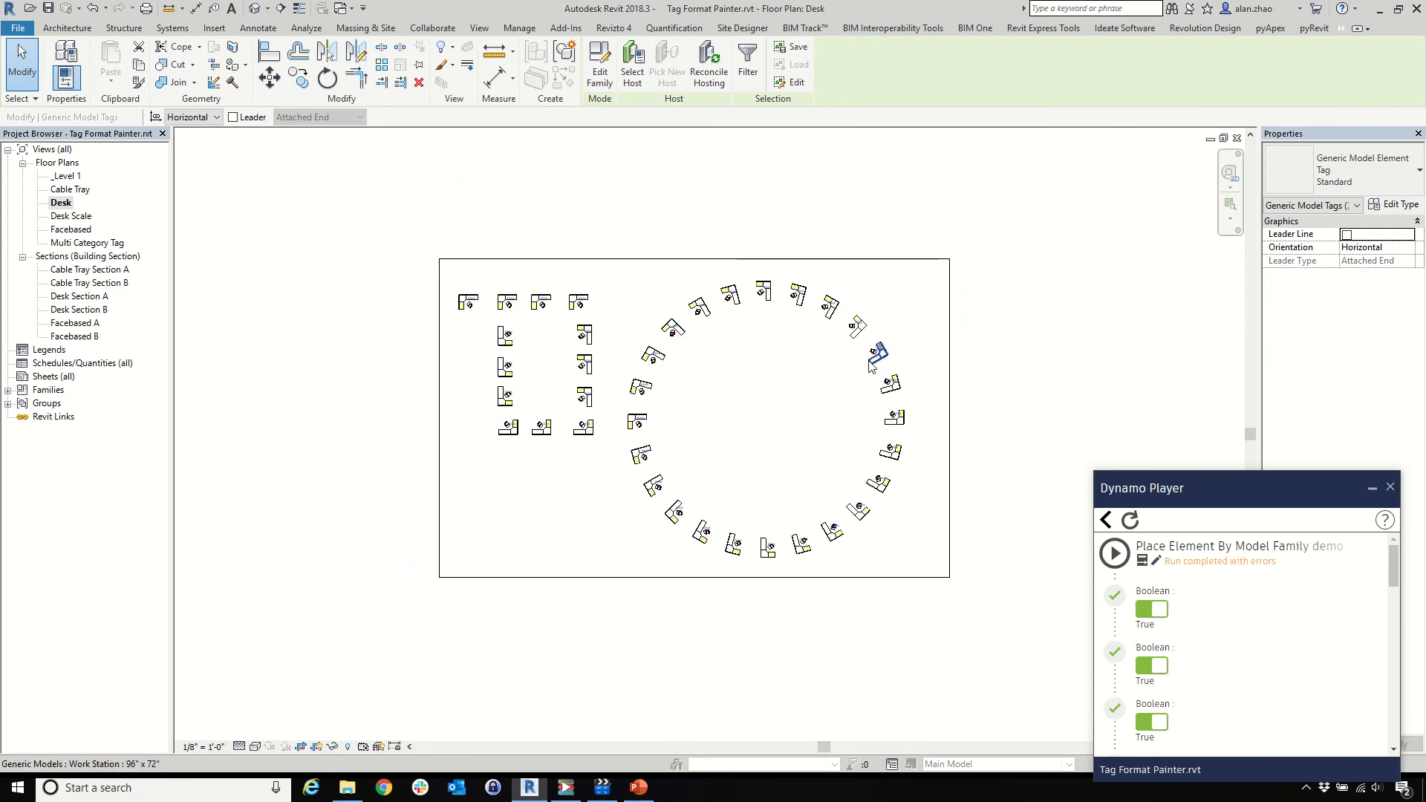
pyautogui.scroll(8, 901, 349)
pyautogui.scroll(-6, 820, 416)
pyautogui.scroll(5, 819, 416)
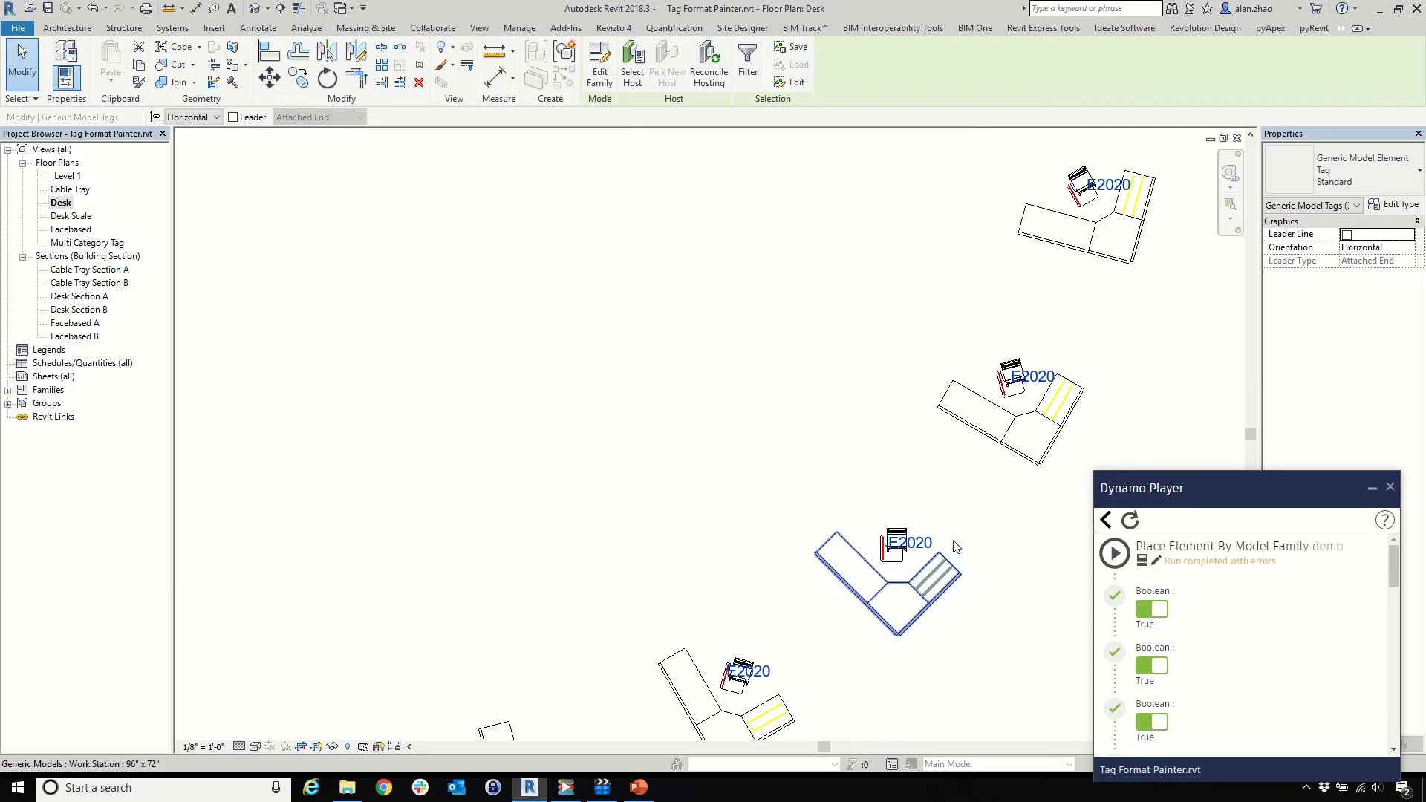
pyautogui.scroll(-6, 956, 547)
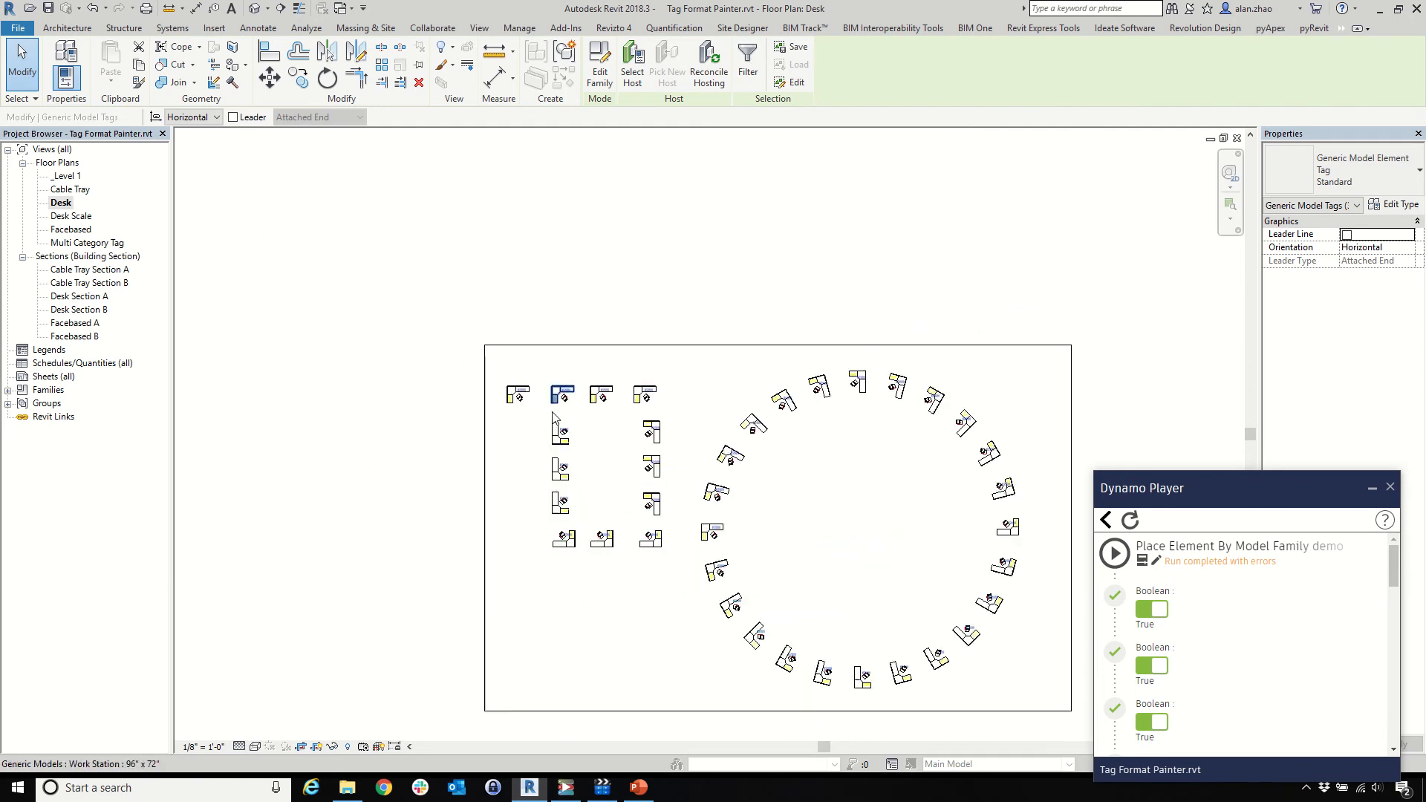
# Delete all visible workstation tags except the one on the upper-left workstation, and return Dynamo Player to its script list
pyautogui.scroll(5, 553, 416)
pyautogui.rightClick(489, 287)
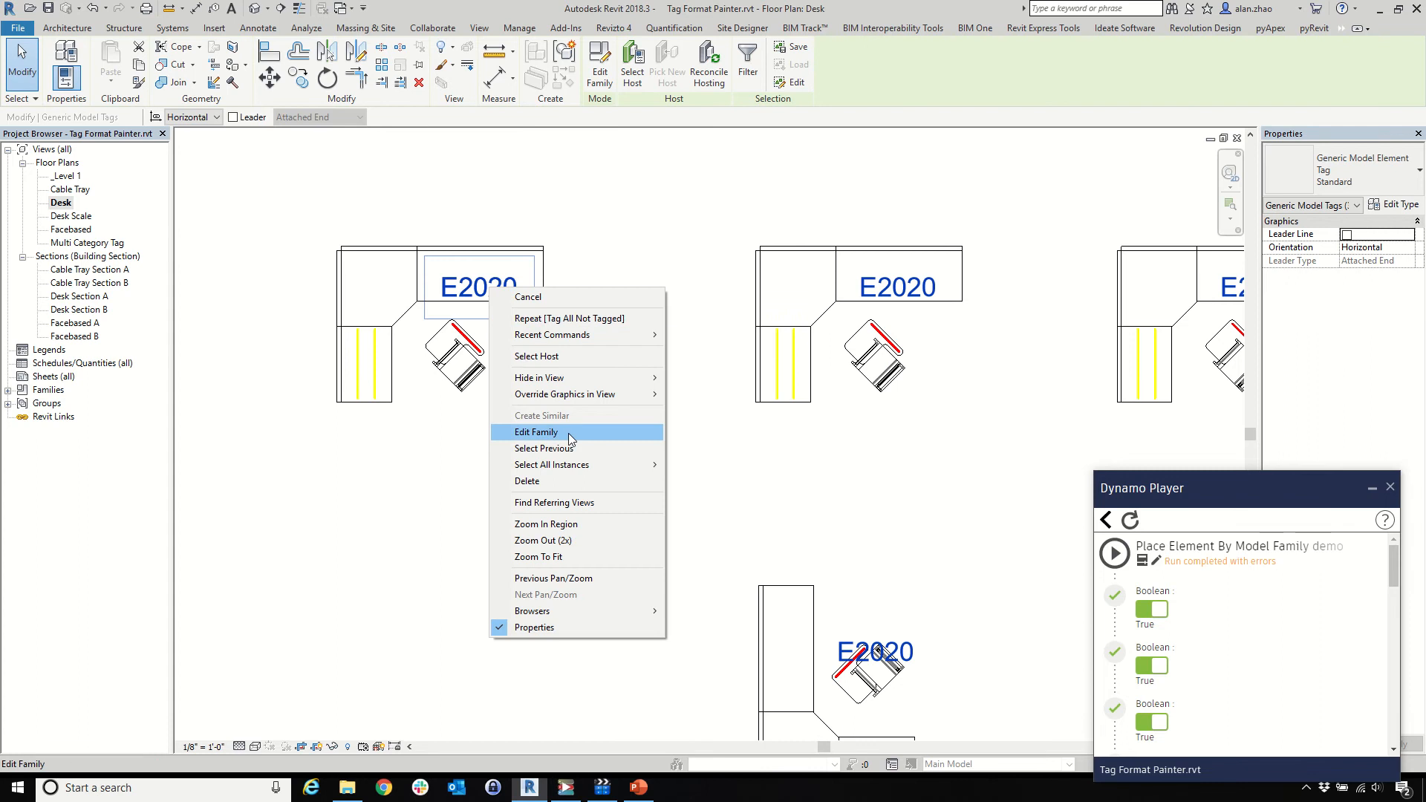
pyautogui.moveTo(572, 466)
pyautogui.click(733, 465)
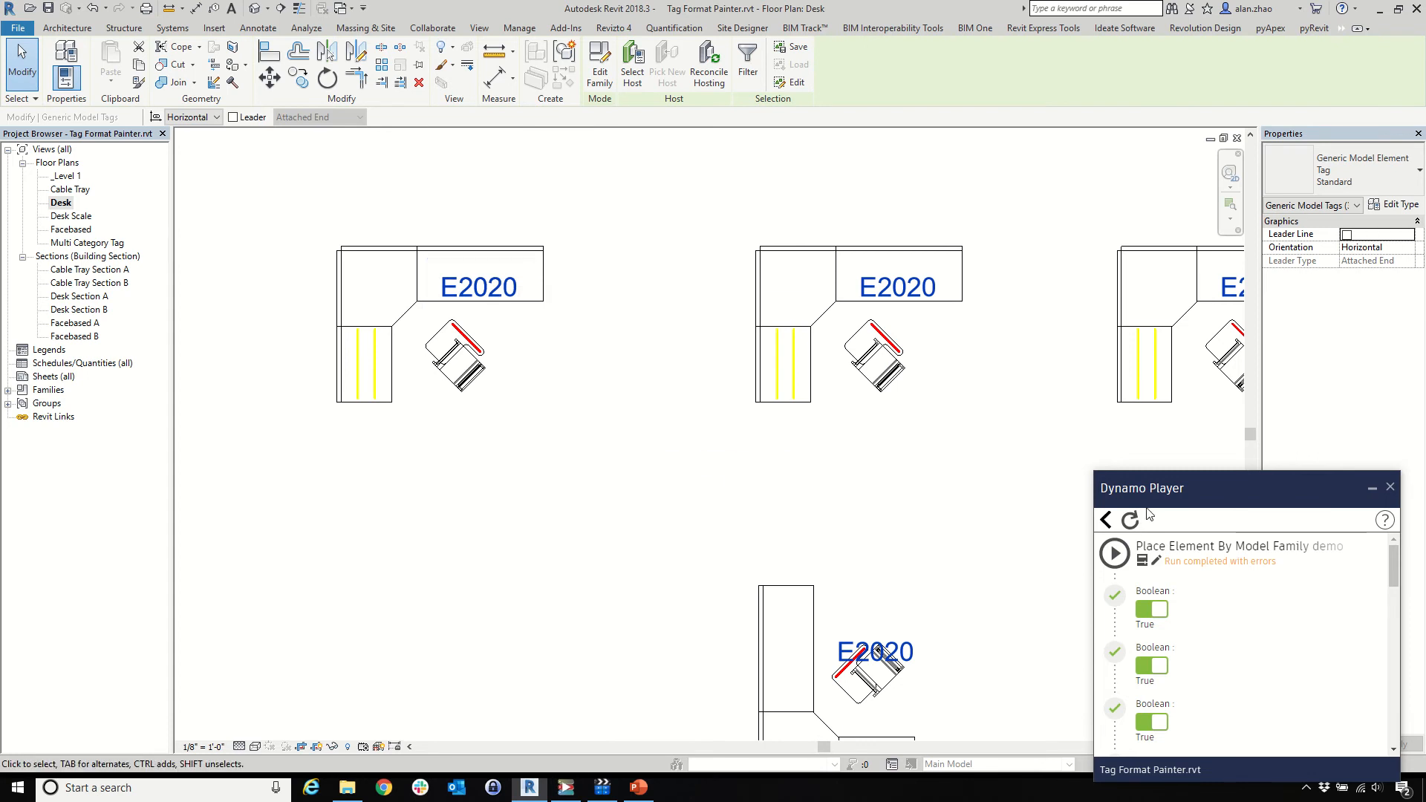
pyautogui.click(1105, 521)
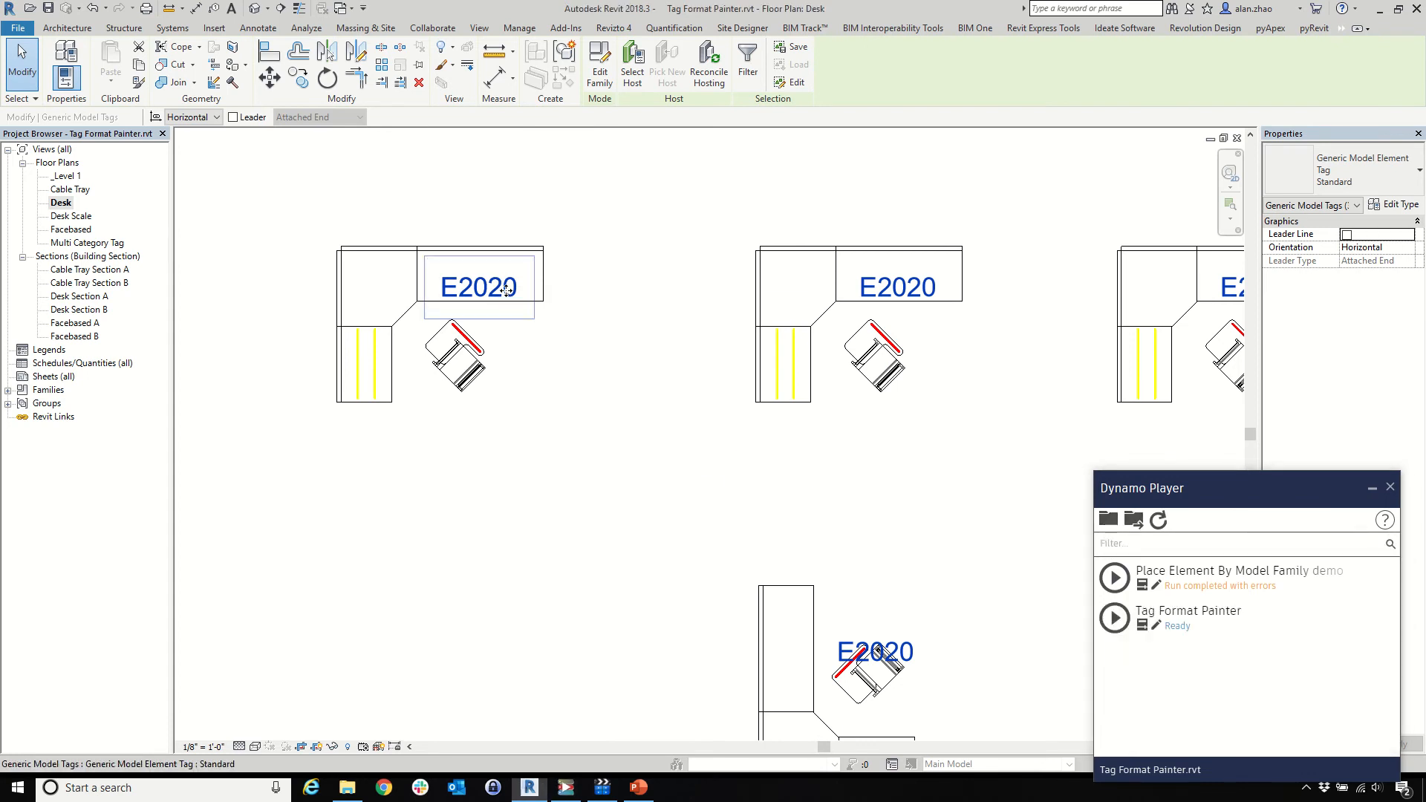
pyautogui.keyDown('shift'); pyautogui.click(523, 321); pyautogui.keyUp('shift')
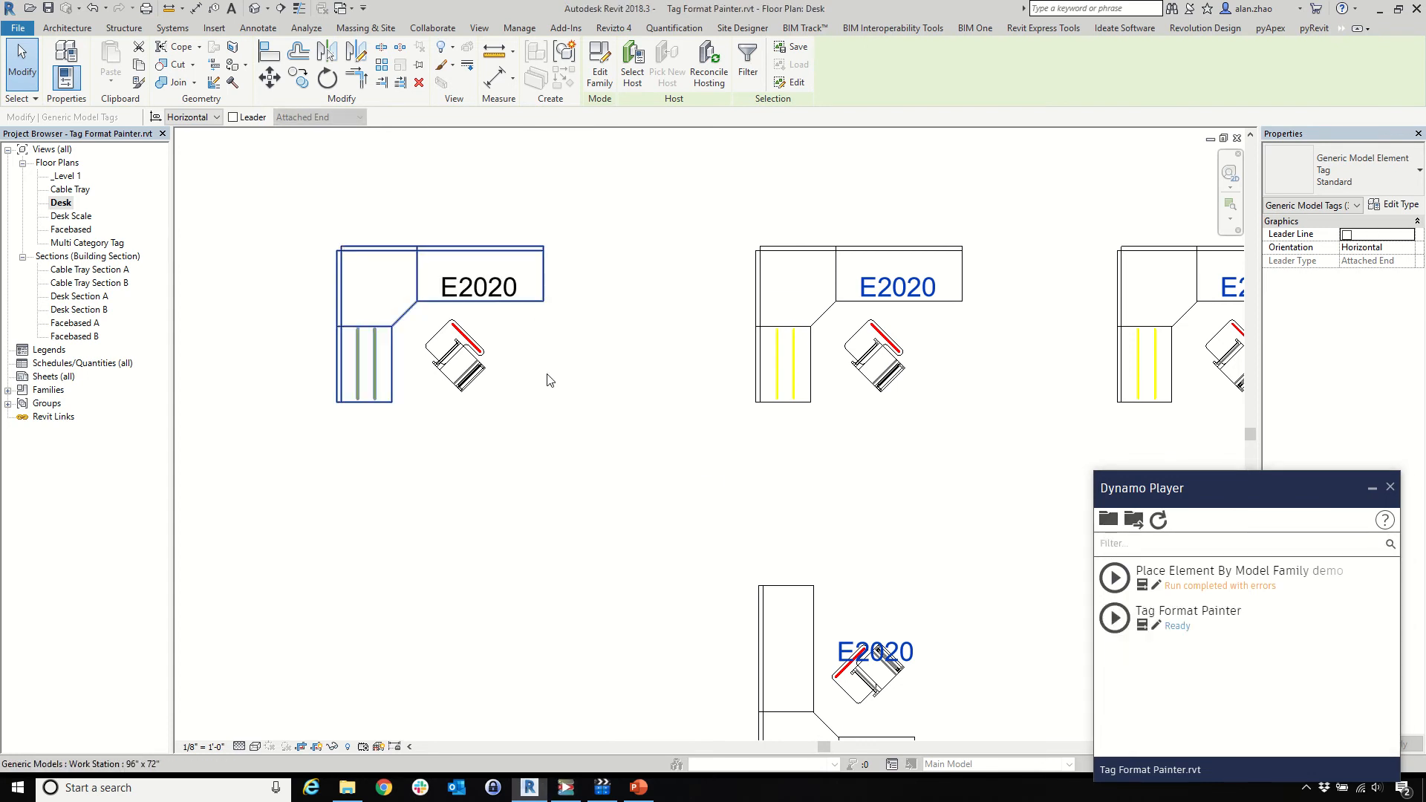
pyautogui.press('Delete')
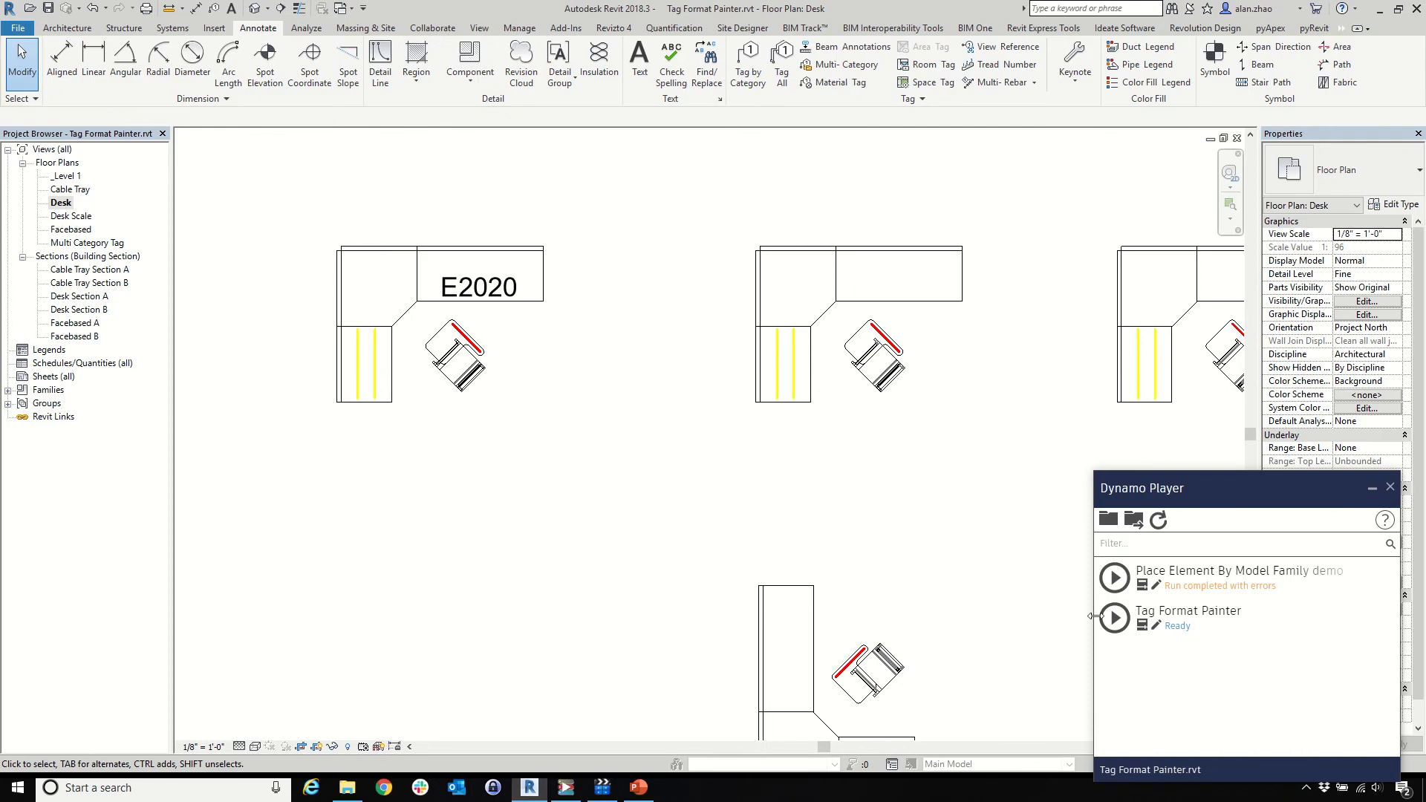
# Move the remaining E2020 tag above its workstation and turn on its leader
pyautogui.click(479, 289)
pyautogui.keyDown('ctrl'); pyautogui.moveTo(496, 307); pyautogui.dragTo(472, 228); pyautogui.keyUp('ctrl')
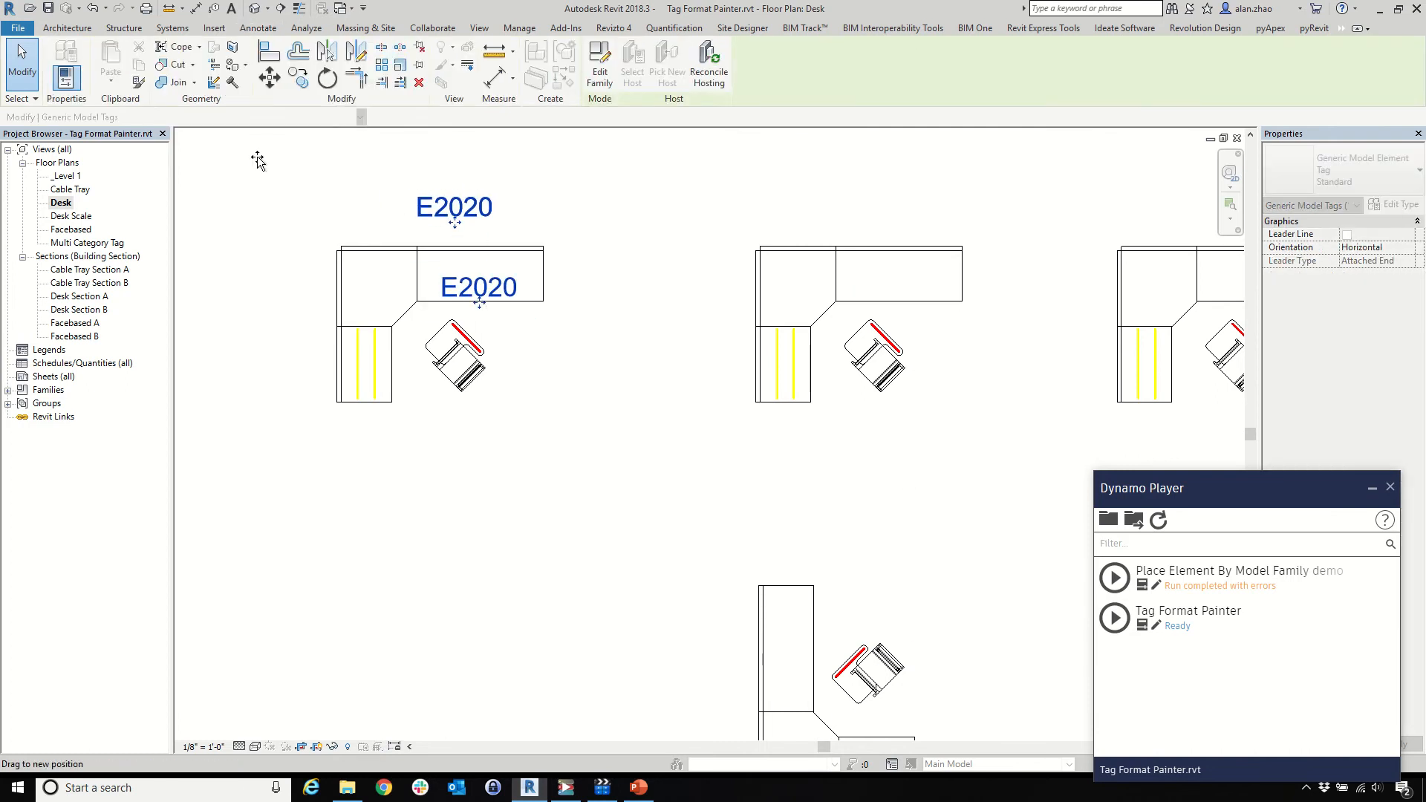
pyautogui.click(234, 118)
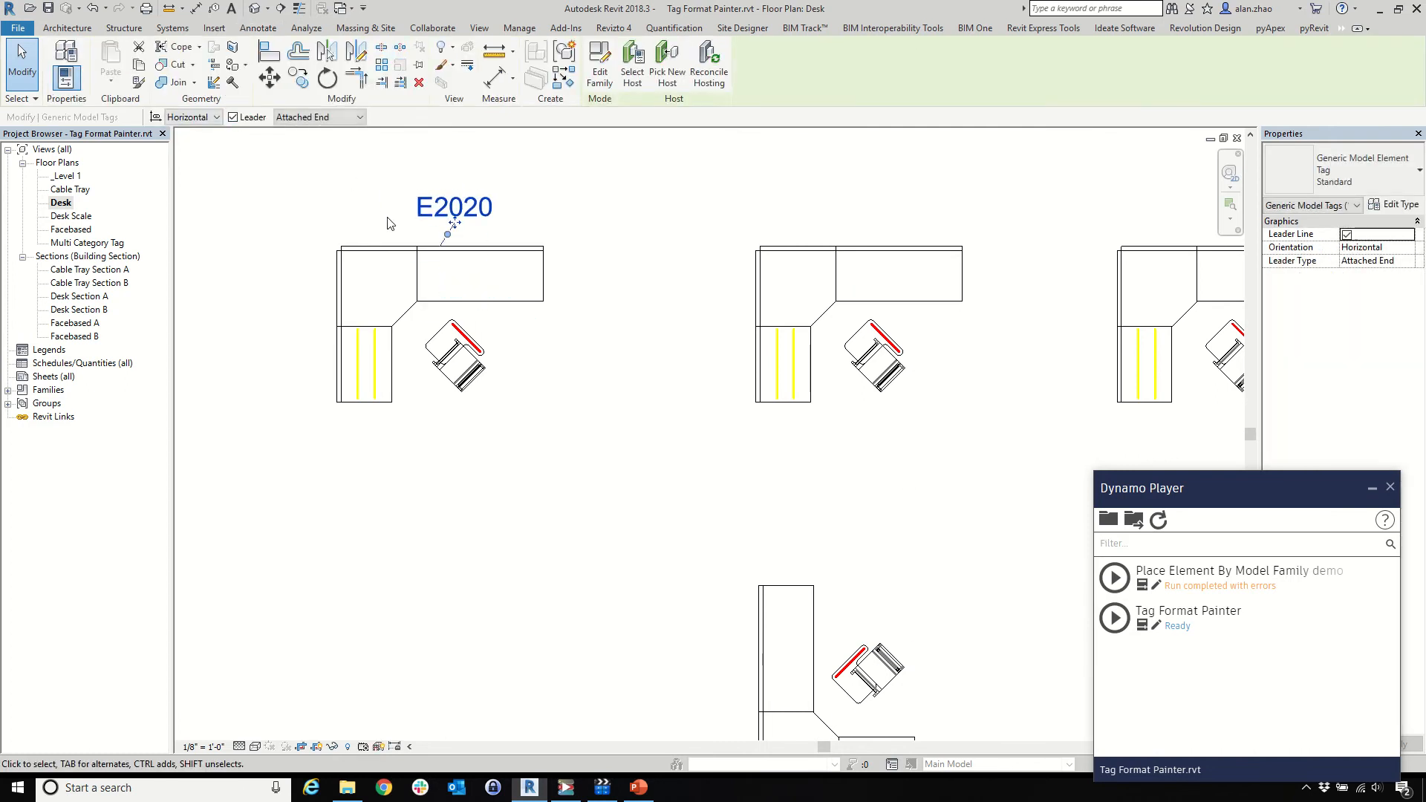
# Shape the tag's leader with an elbow beside the text and a Free End placed directly below on the desk's back edge
pyautogui.scroll(3, 446, 223)
pyautogui.moveTo(510, 258); pyautogui.dragTo(375, 196)
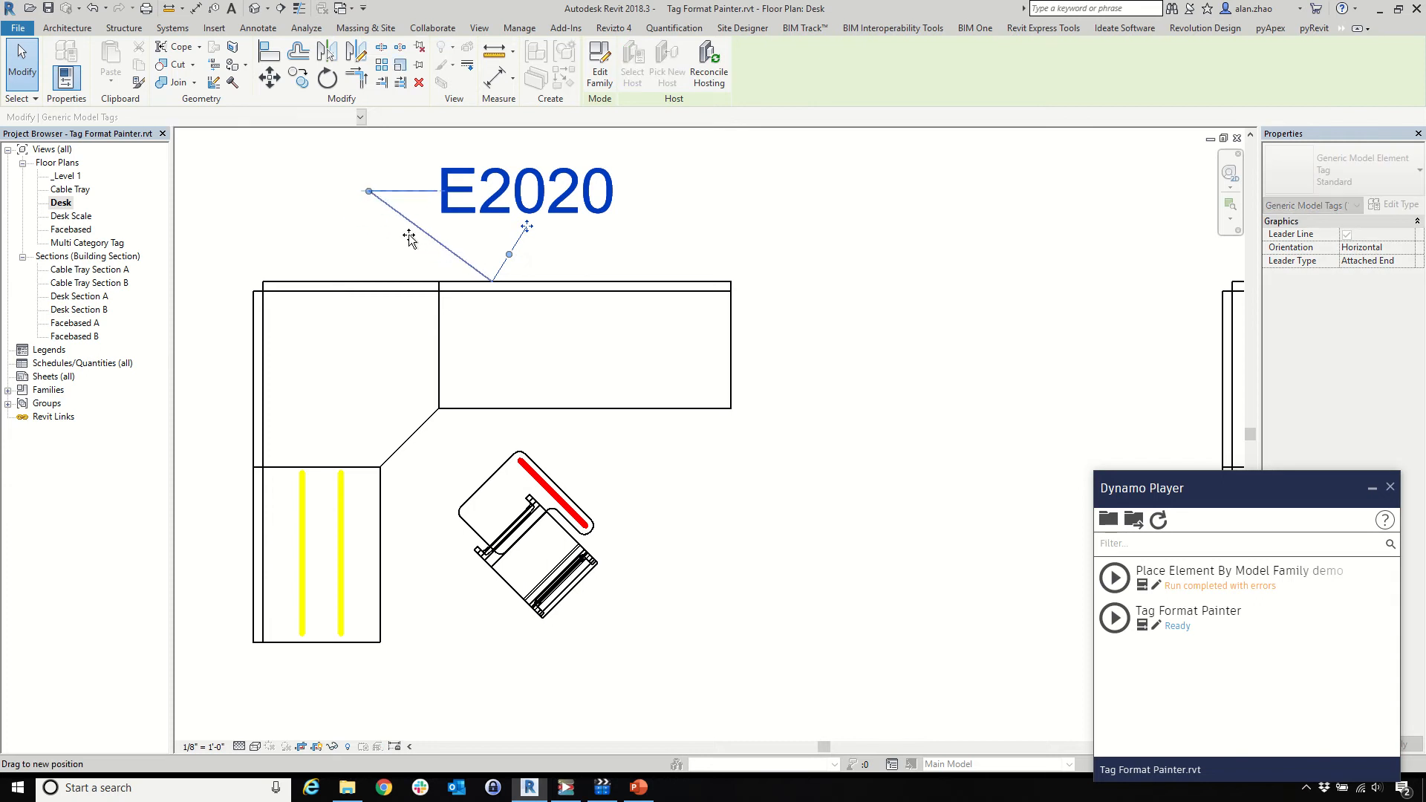
pyautogui.click(295, 116)
pyautogui.click(338, 145)
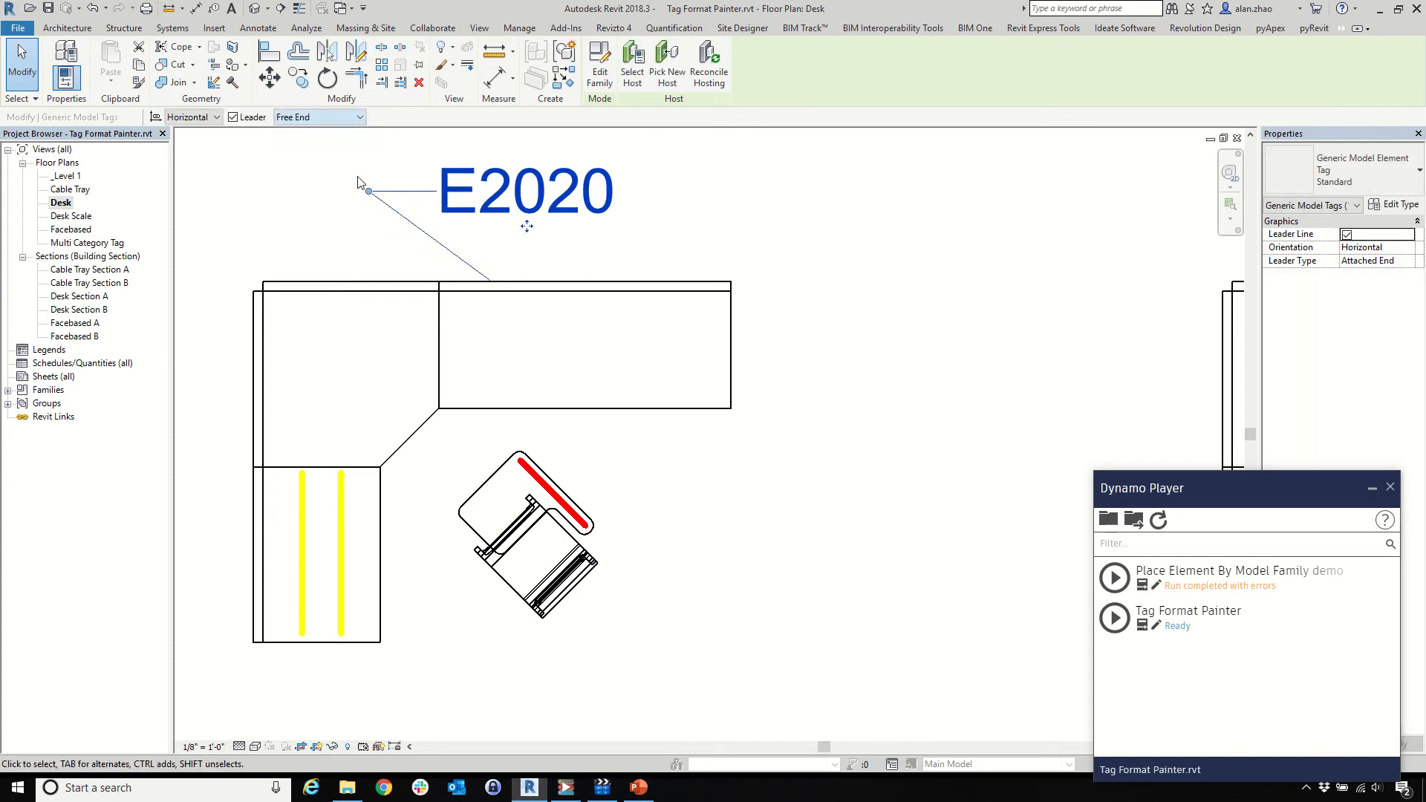
pyautogui.moveTo(493, 282)
pyautogui.mouseDown()
pyautogui.moveTo(339, 280)
pyautogui.moveTo(372, 280)
pyautogui.mouseUp()
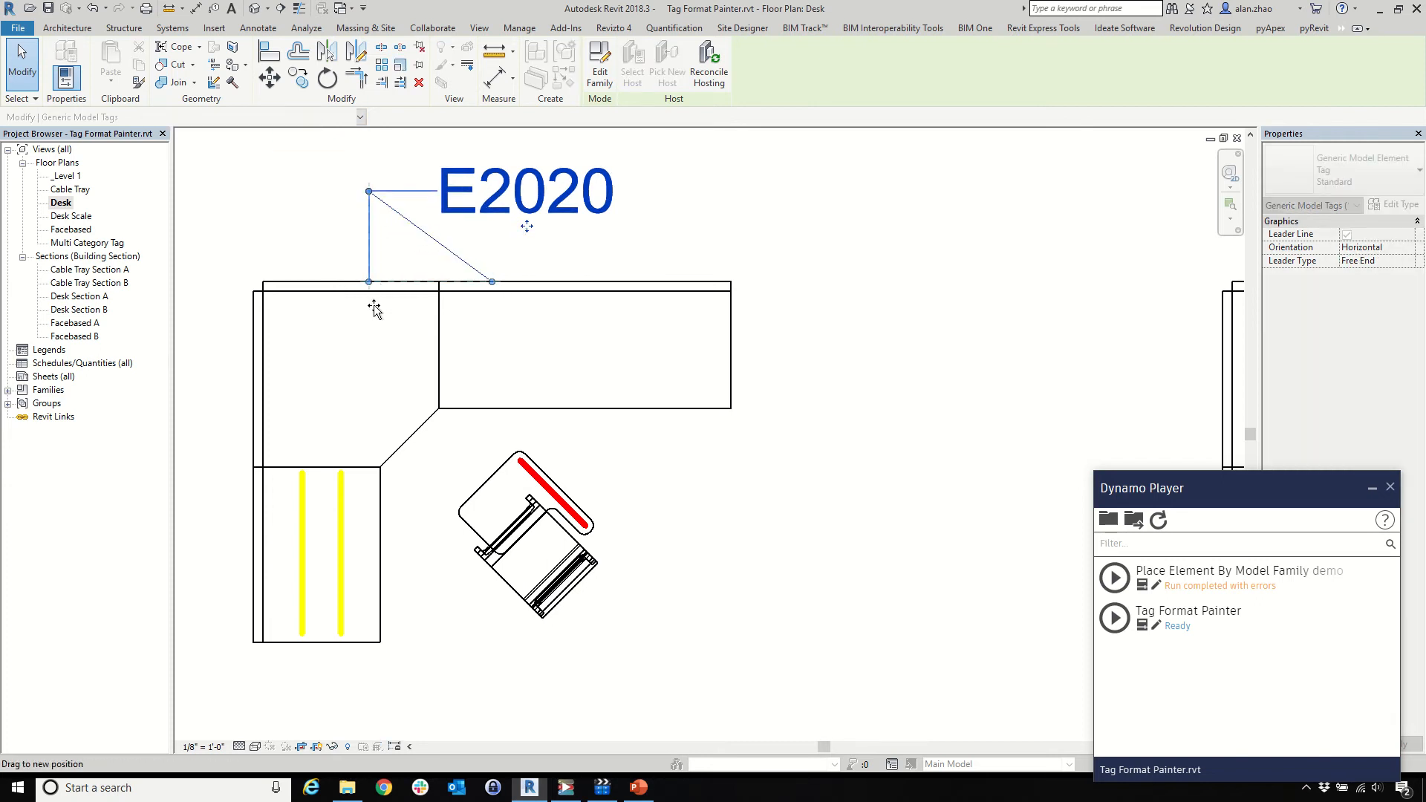
pyautogui.scroll(-3, 372, 309)
pyautogui.press('Escape')
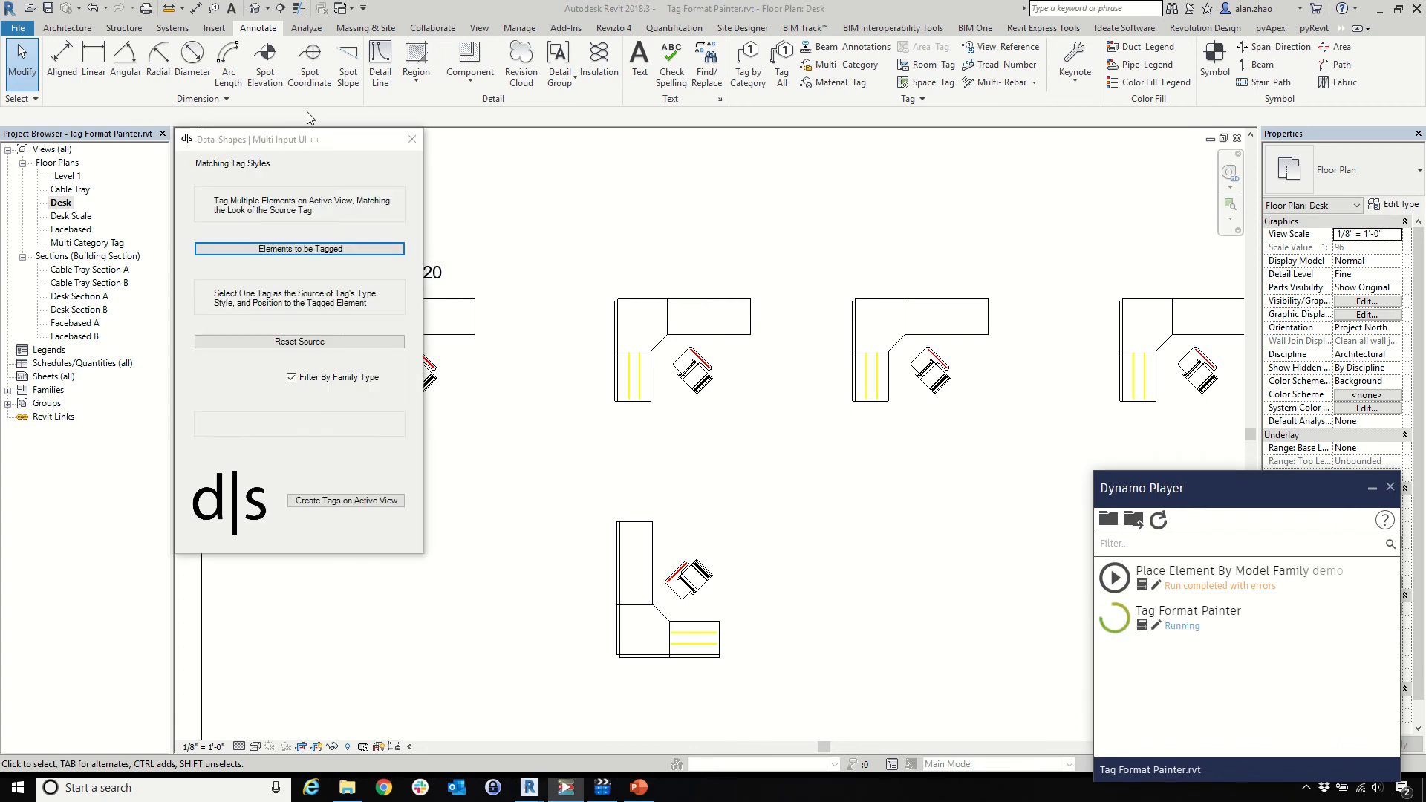
# Run the Tag Format Painter script and pick the E2020 tag with the leader as the source tag
pyautogui.moveTo(319, 144); pyautogui.dragTo(193, 143)
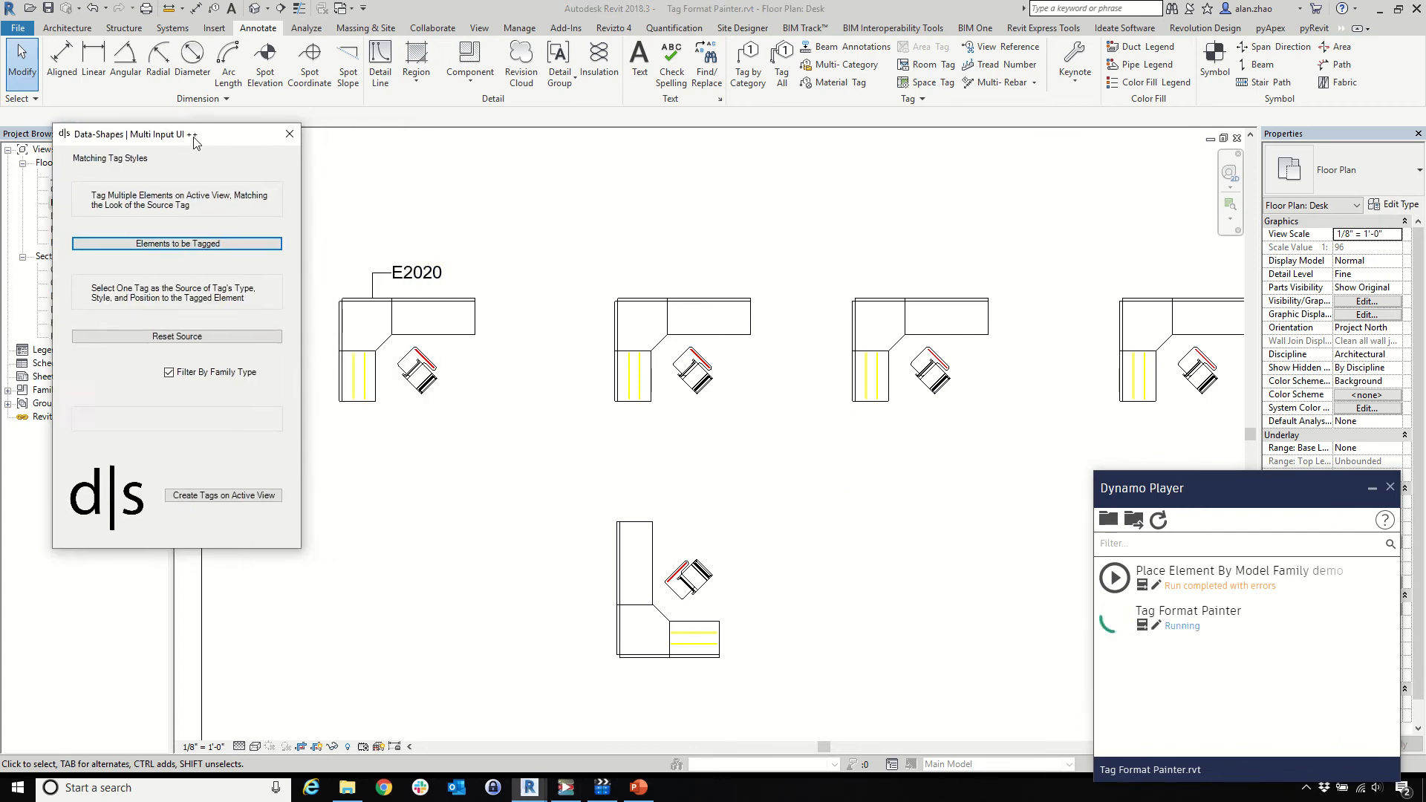
pyautogui.click(155, 345)
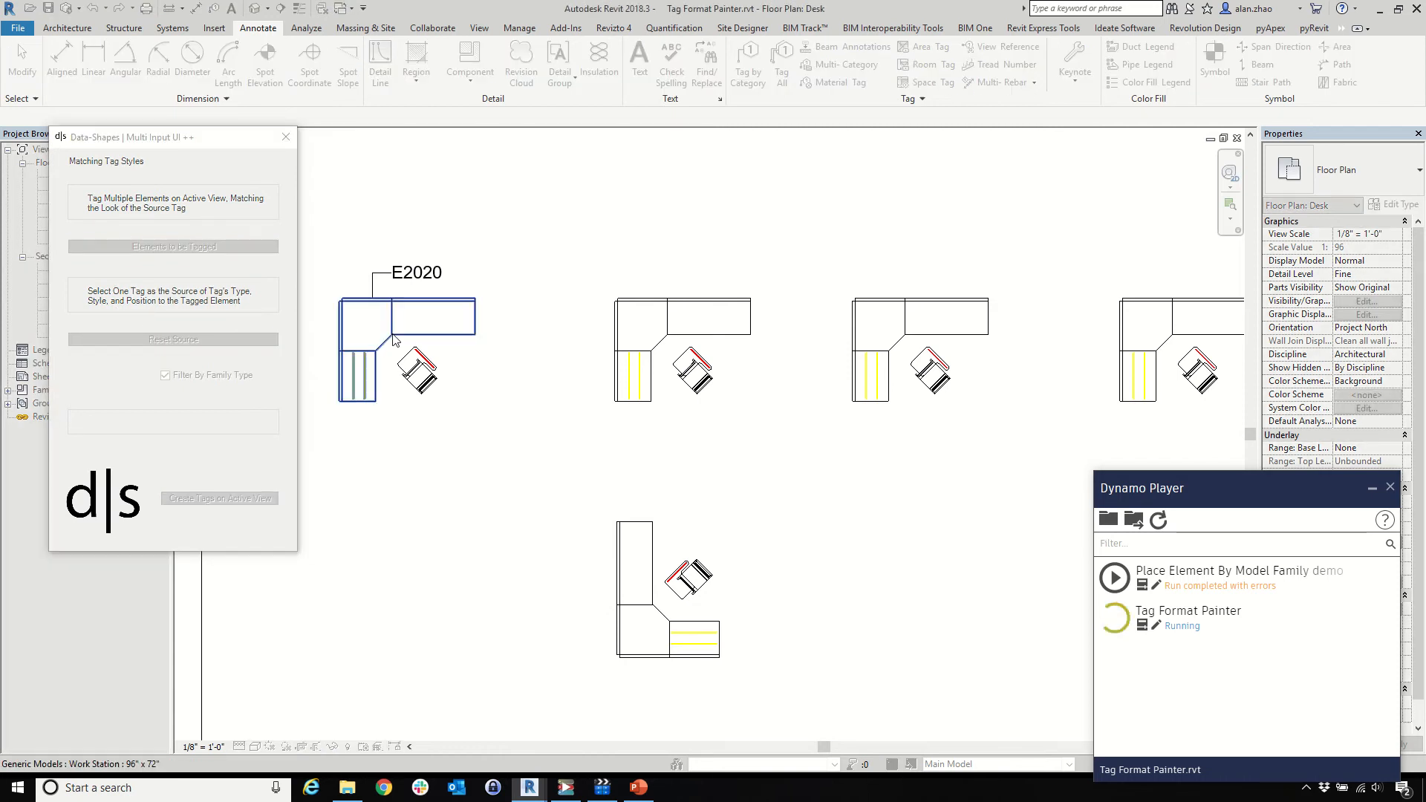
pyautogui.click(398, 277)
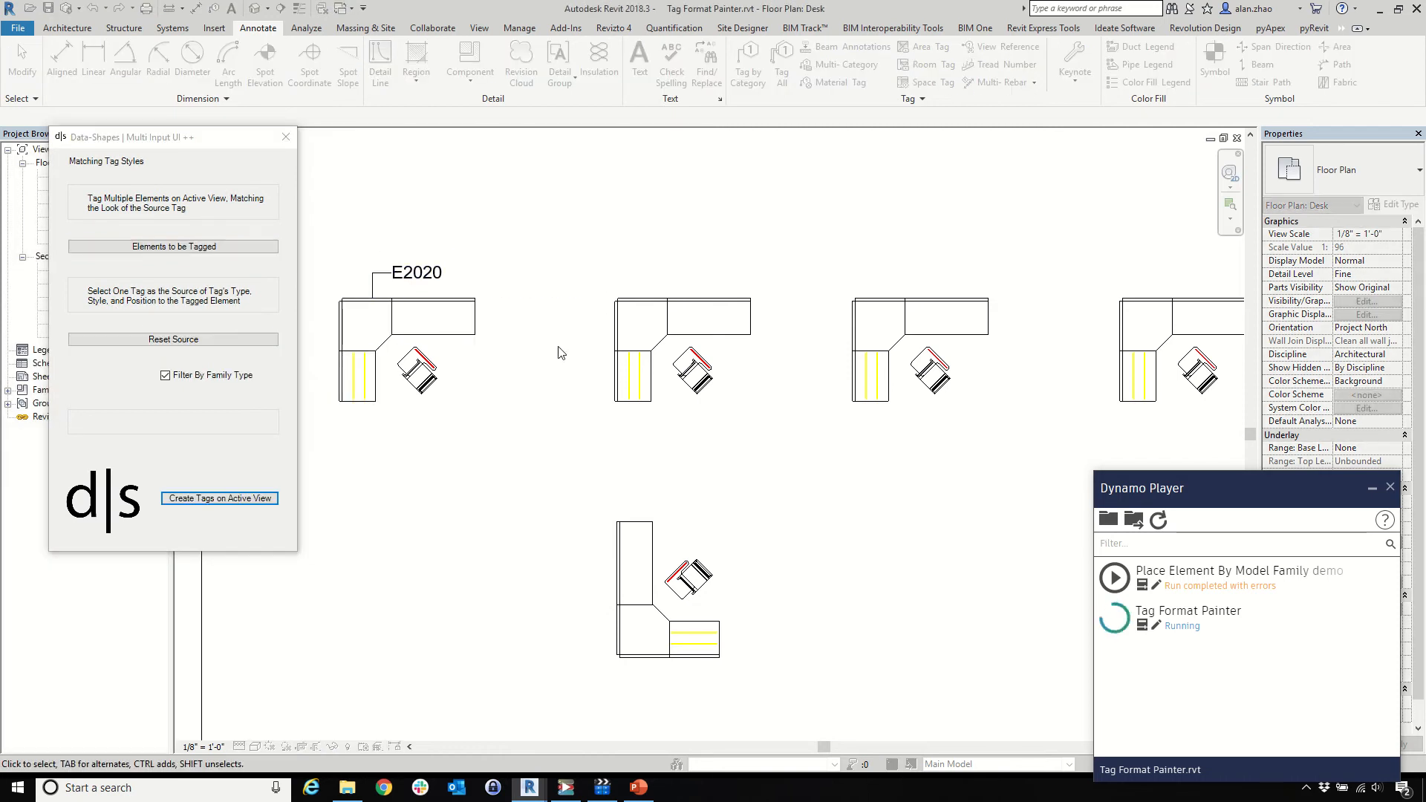
# Pick all workstations except the already tagged one as elements to tag, and create matching tags on the active view, filtered by family type
pyautogui.click(172, 248)
pyautogui.scroll(-5, 498, 267)
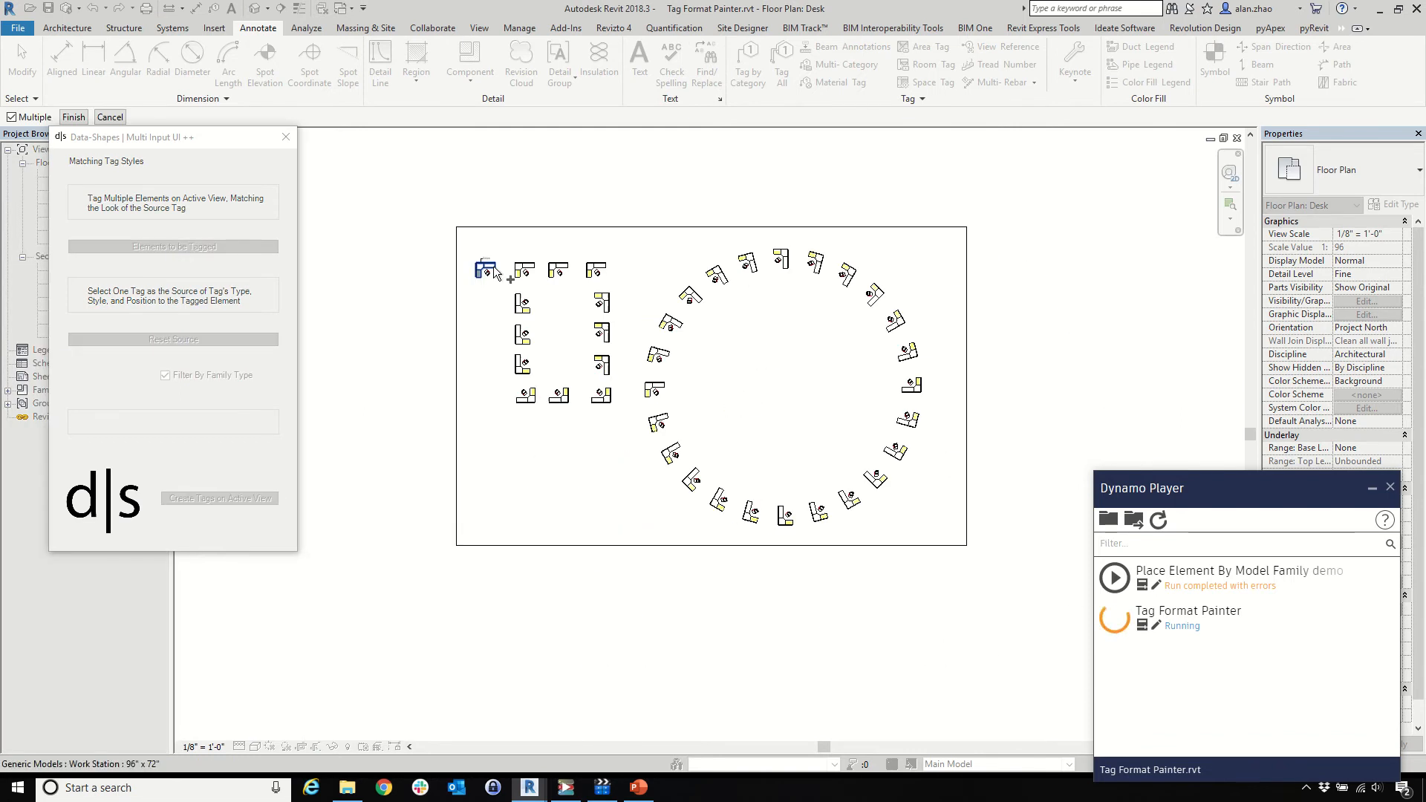
pyautogui.moveTo(490, 191); pyautogui.dragTo(1070, 637)
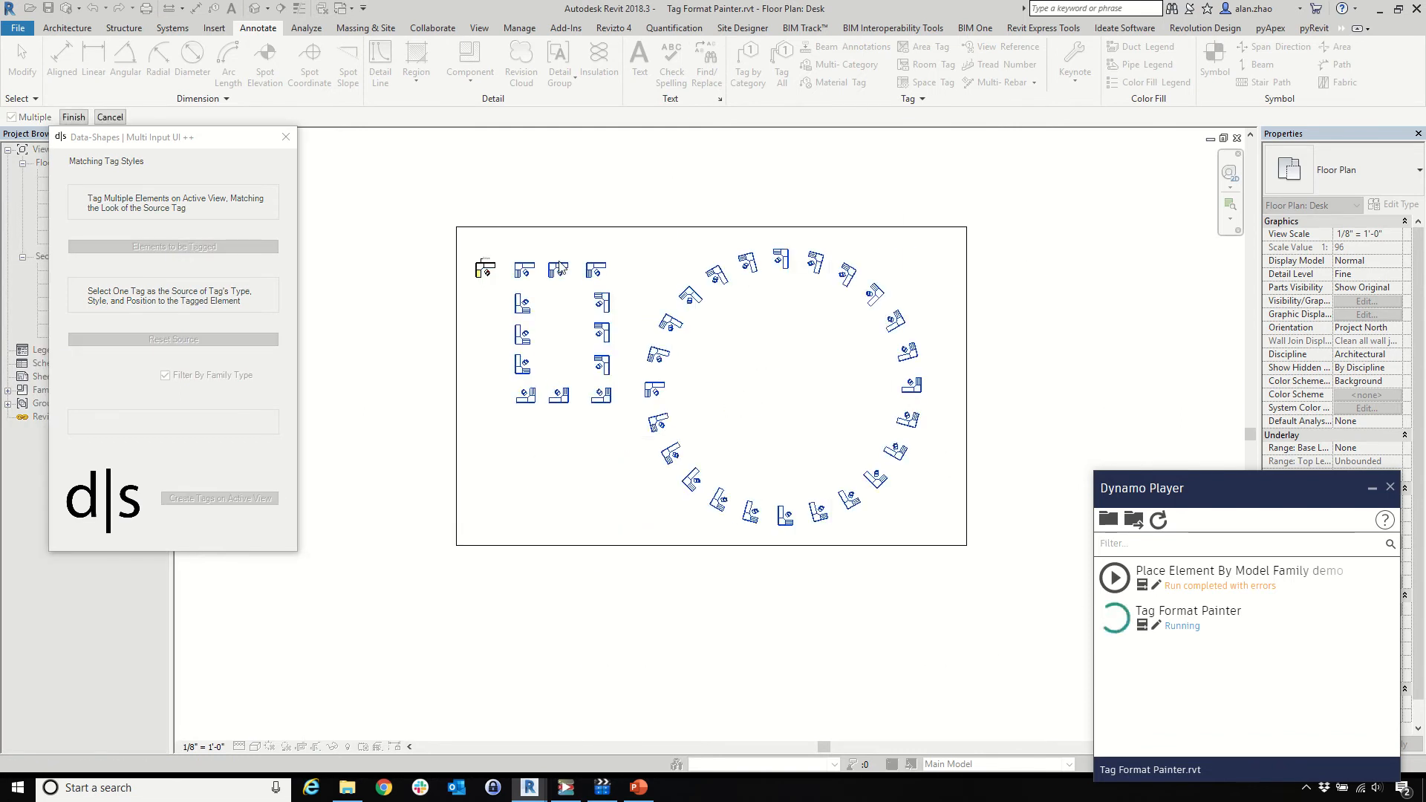
pyautogui.click(74, 118)
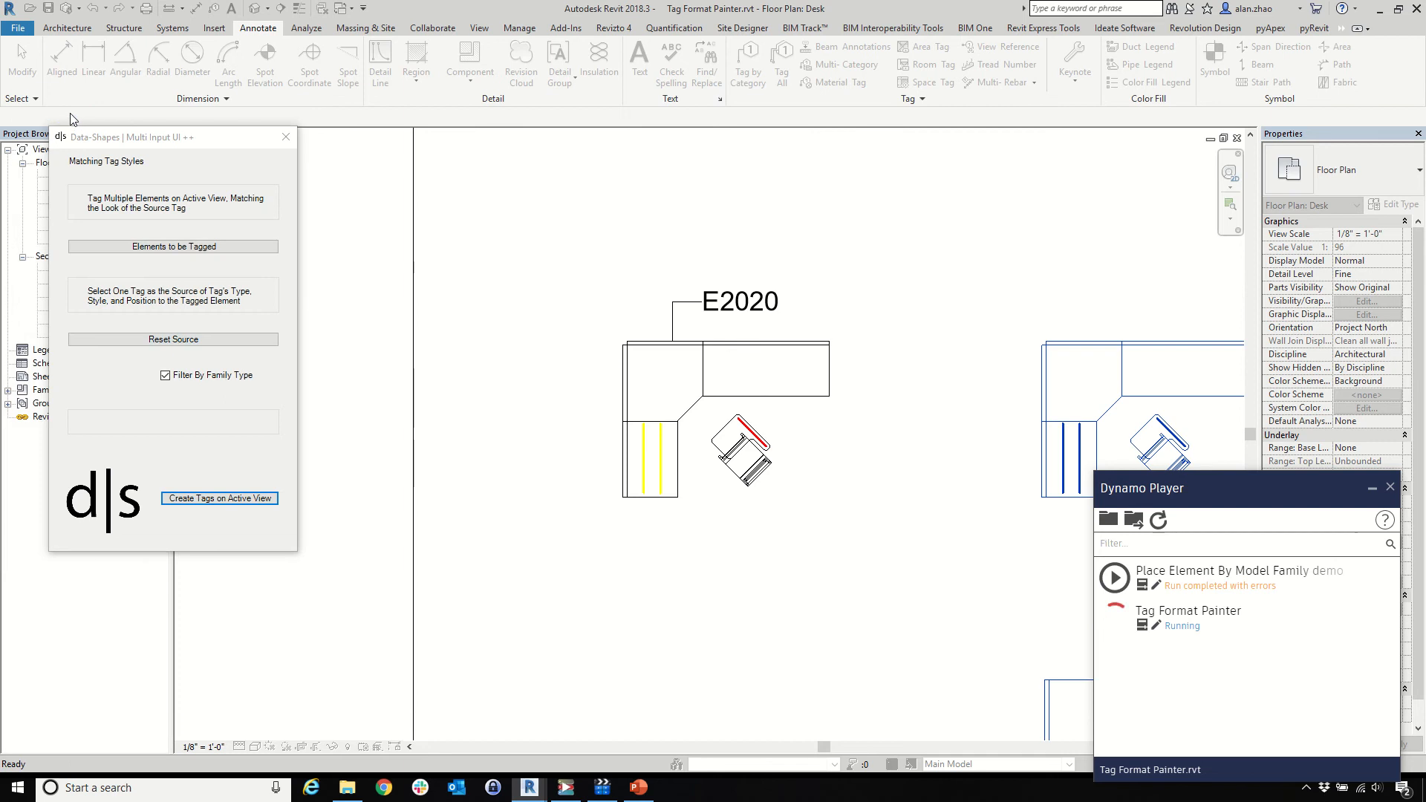
pyautogui.click(220, 499)
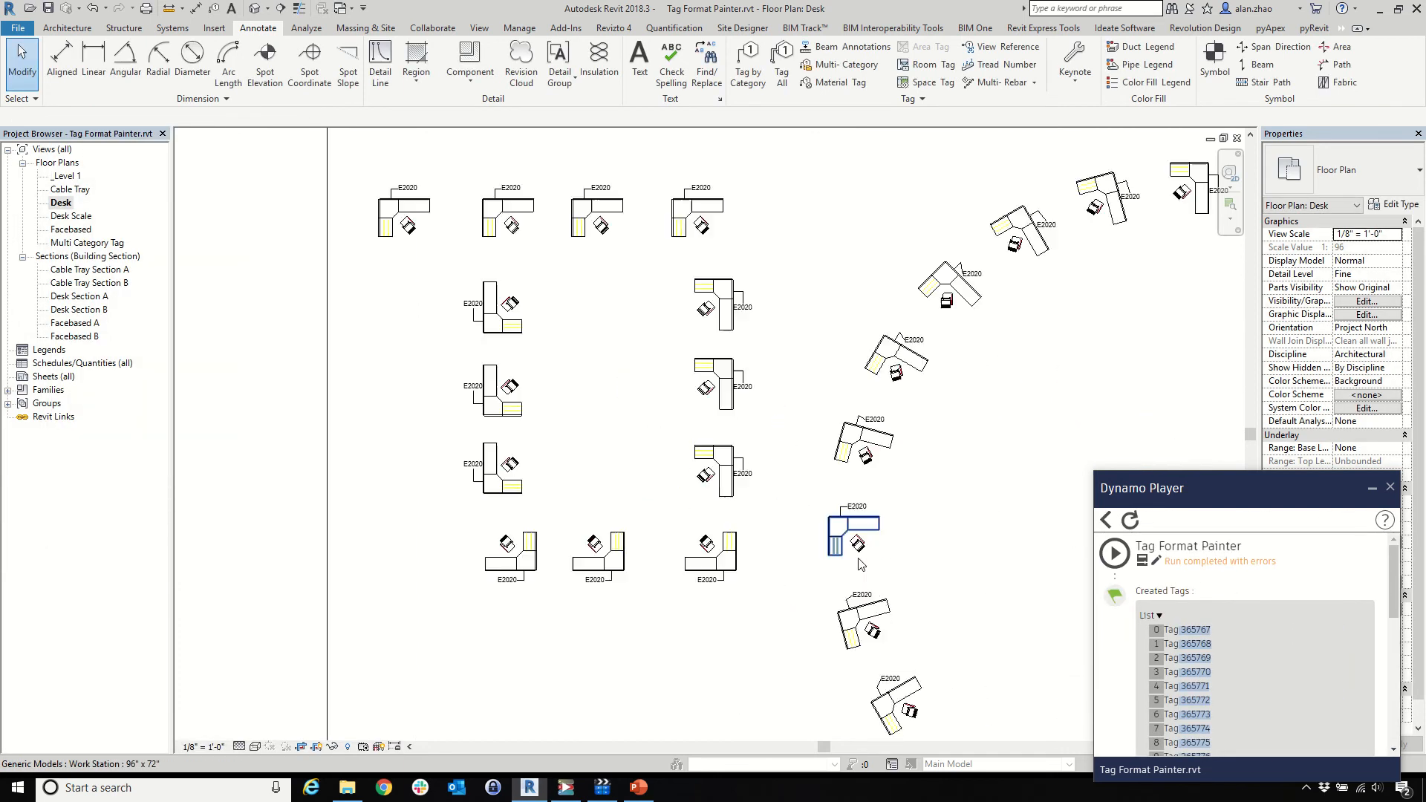
# Examine the position and leader shape of the created tags on the rotated workstations in the rectangular and circular layouts
pyautogui.scroll(2, 857, 554)
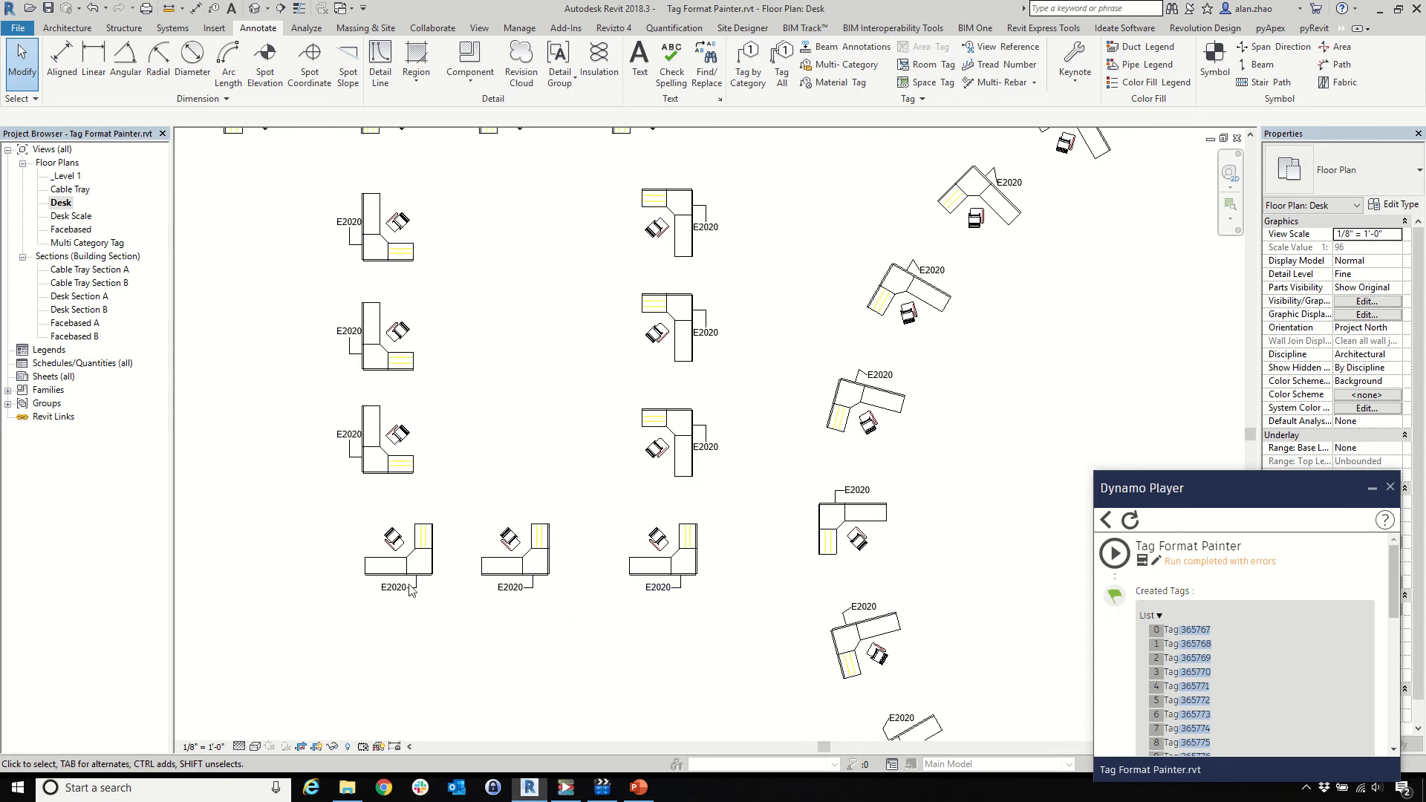
pyautogui.scroll(-3, 411, 590)
pyautogui.scroll(5, 399, 395)
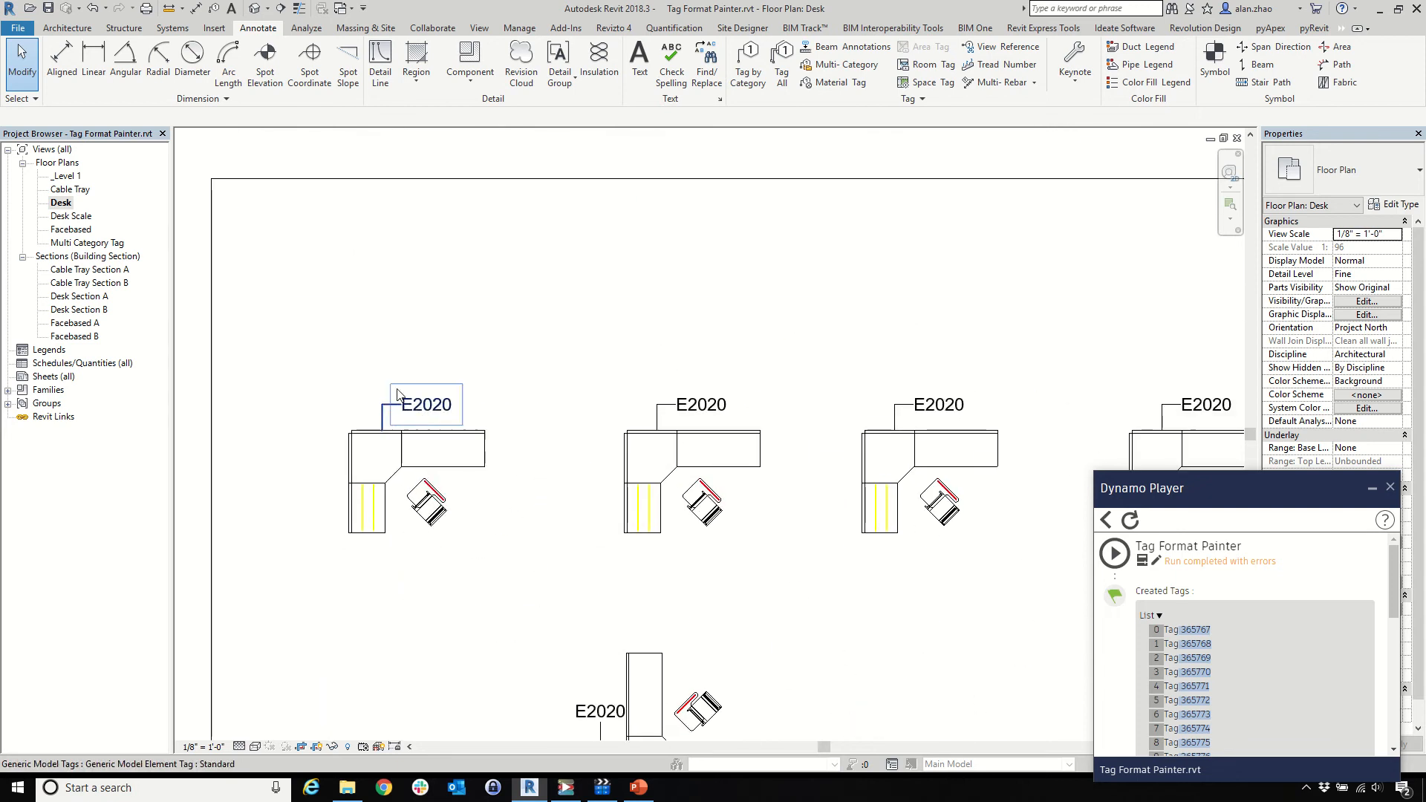
pyautogui.scroll(-3, 293, 413)
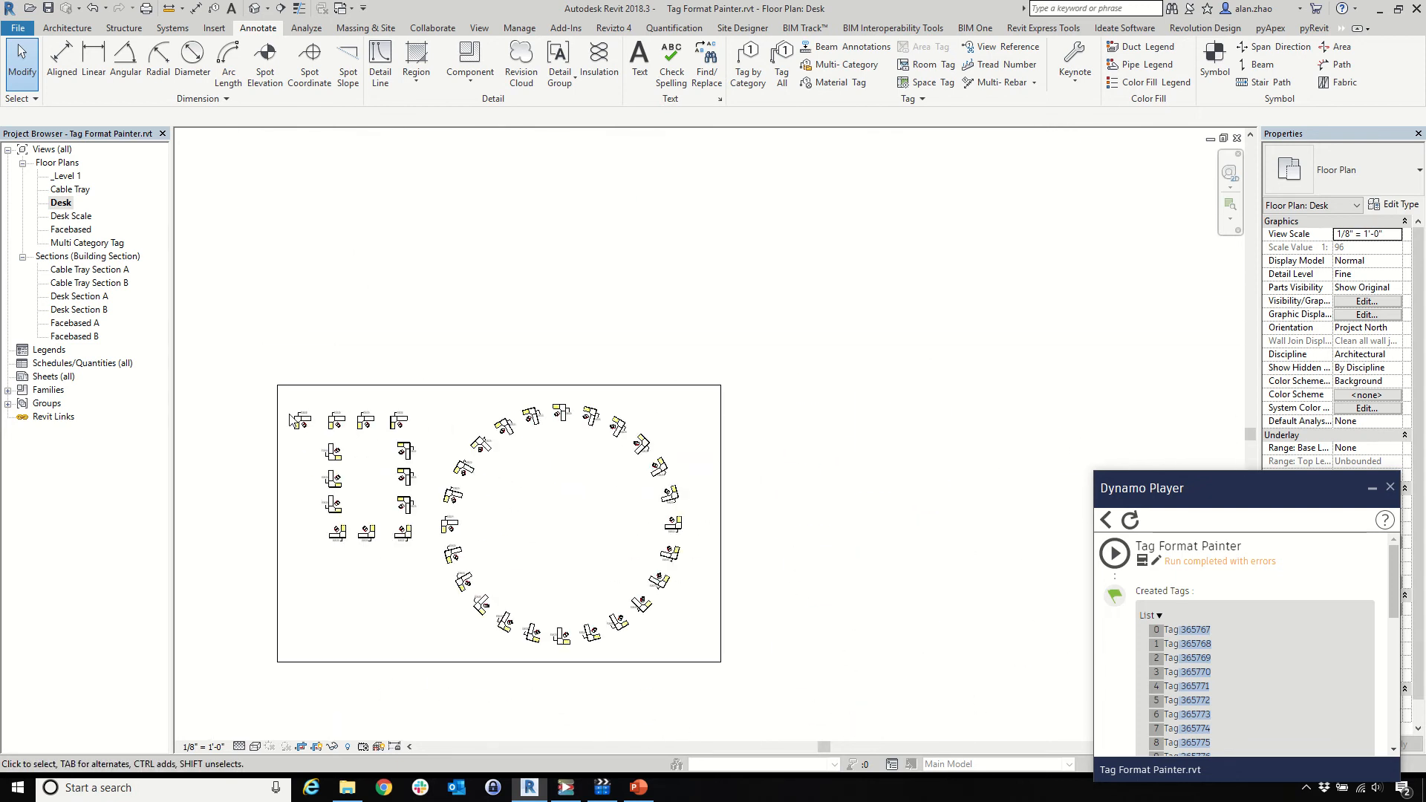
pyautogui.scroll(3, 587, 451)
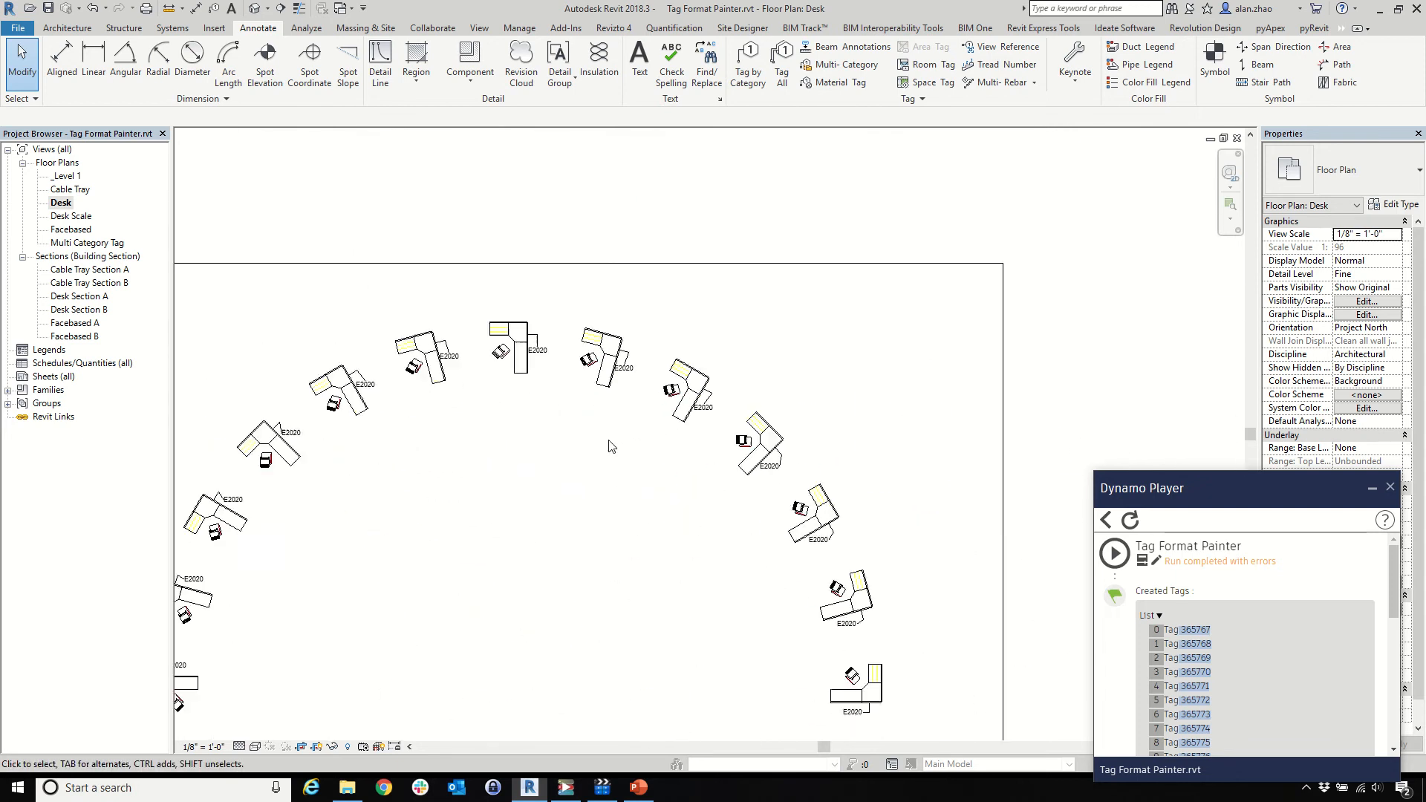
pyautogui.scroll(2, 510, 280)
pyautogui.scroll(-4, 671, 505)
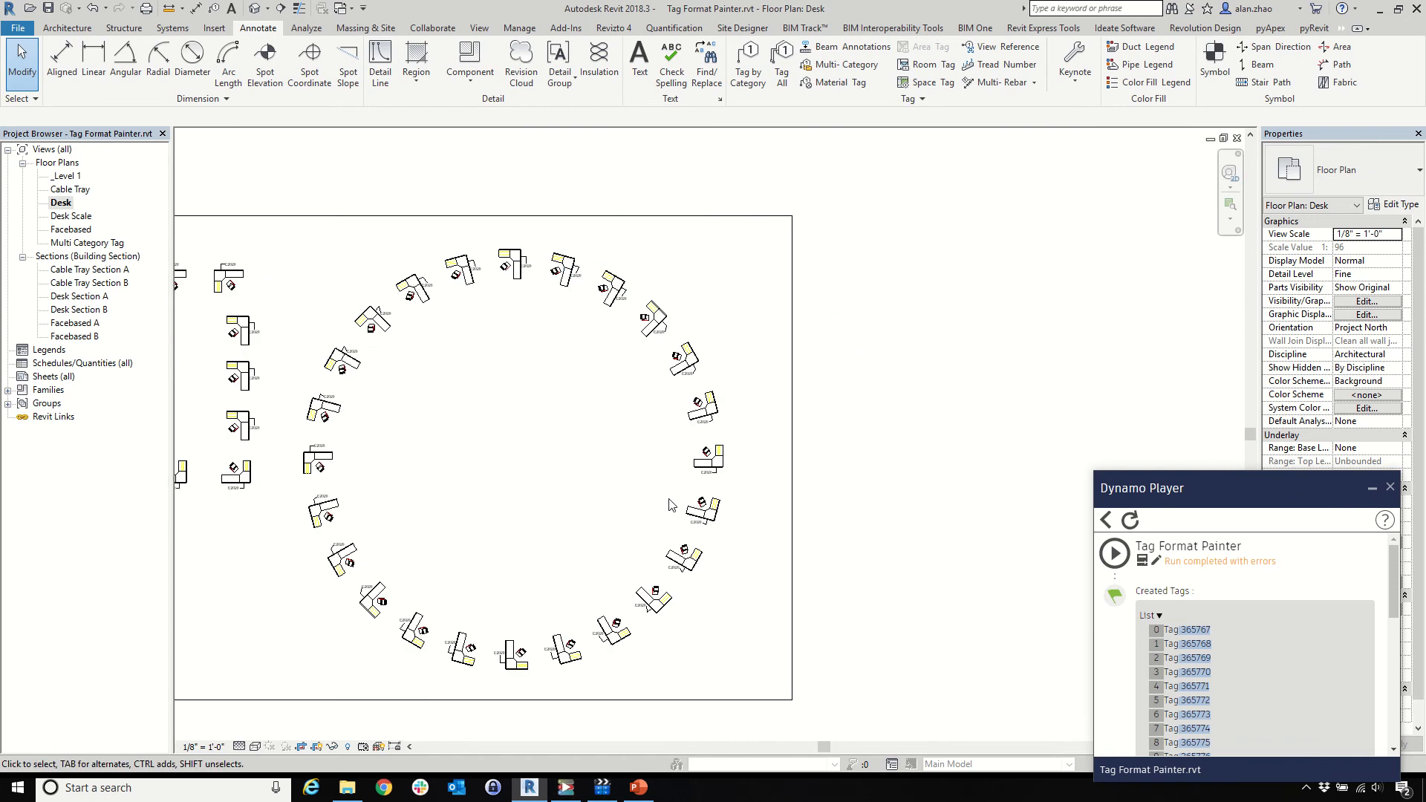
pyautogui.scroll(5, 670, 505)
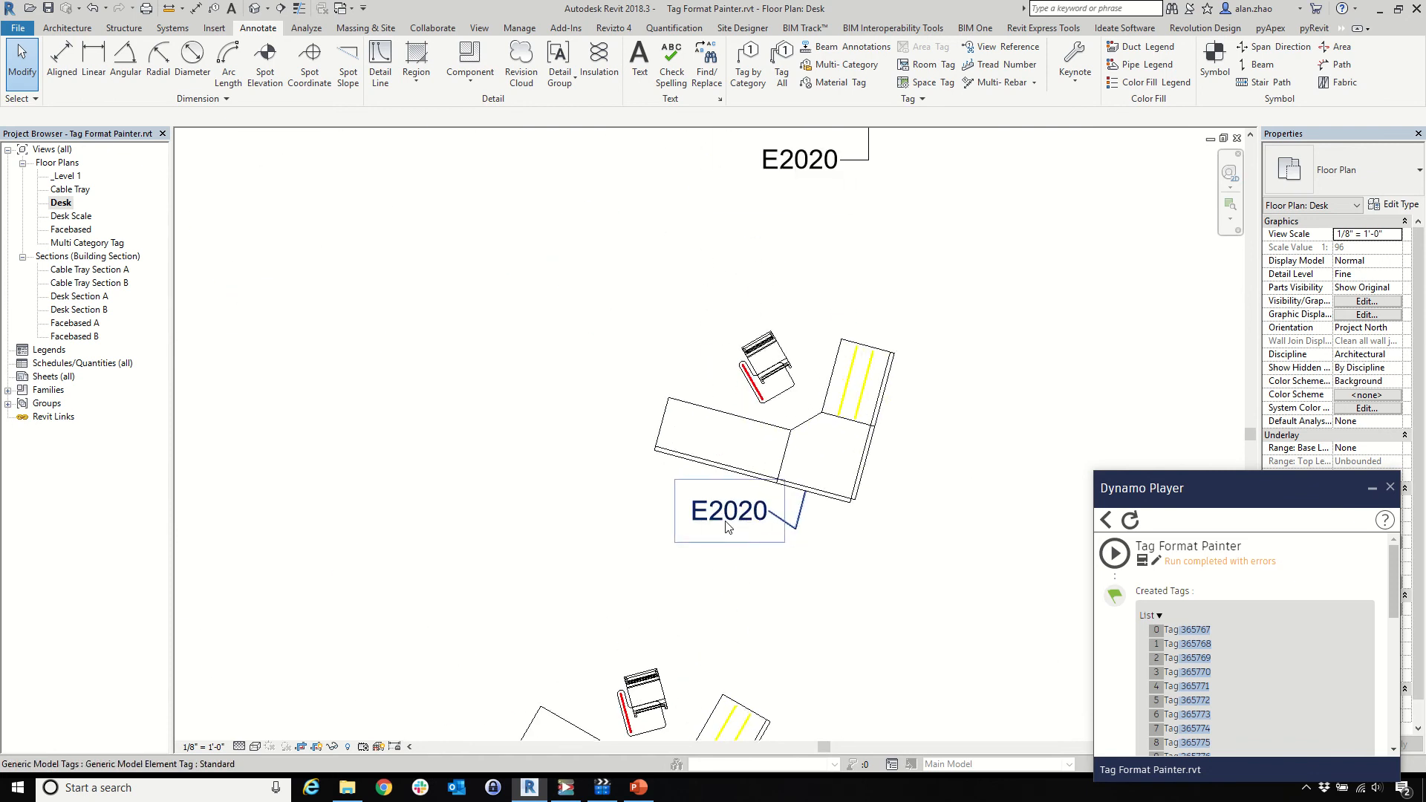
pyautogui.scroll(2, 802, 528)
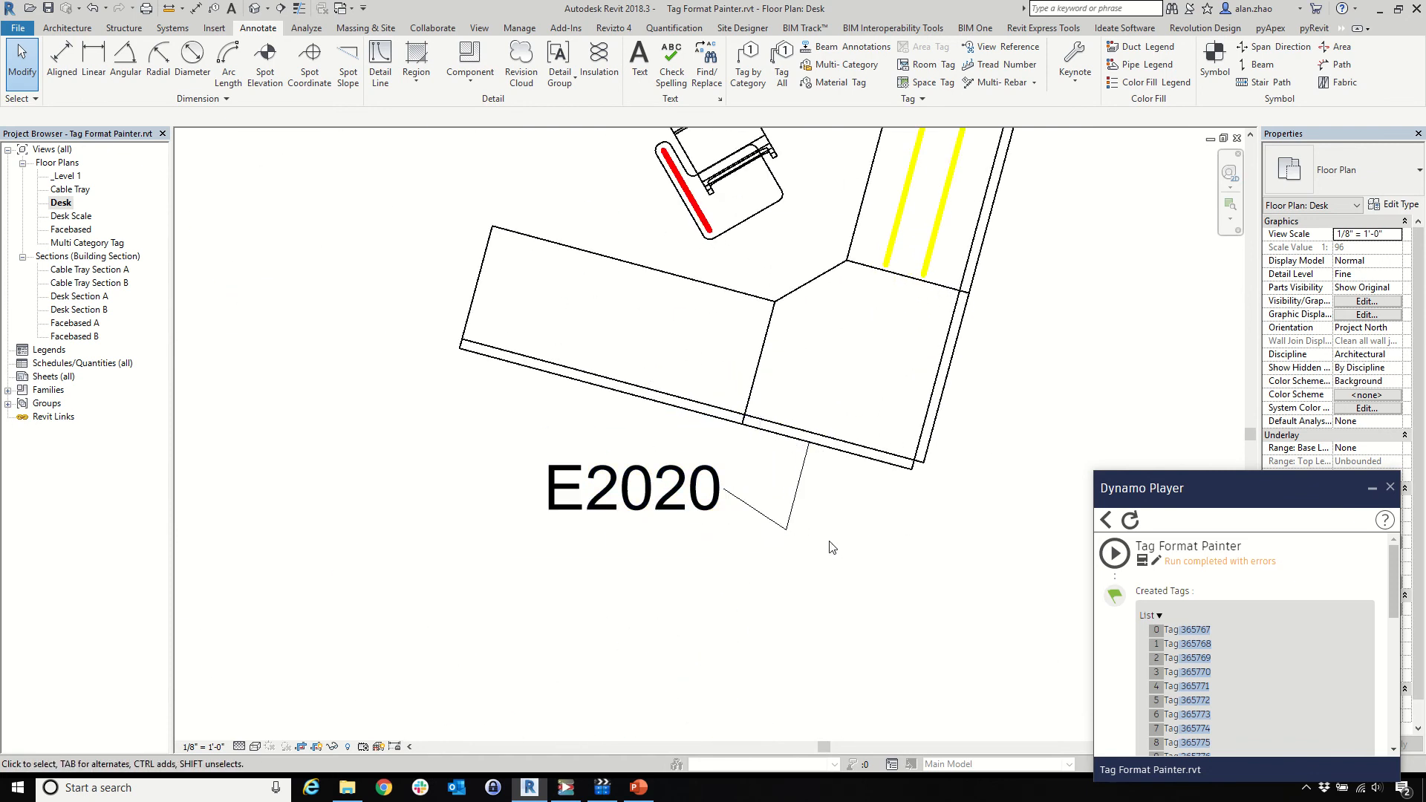
pyautogui.scroll(-6, 790, 534)
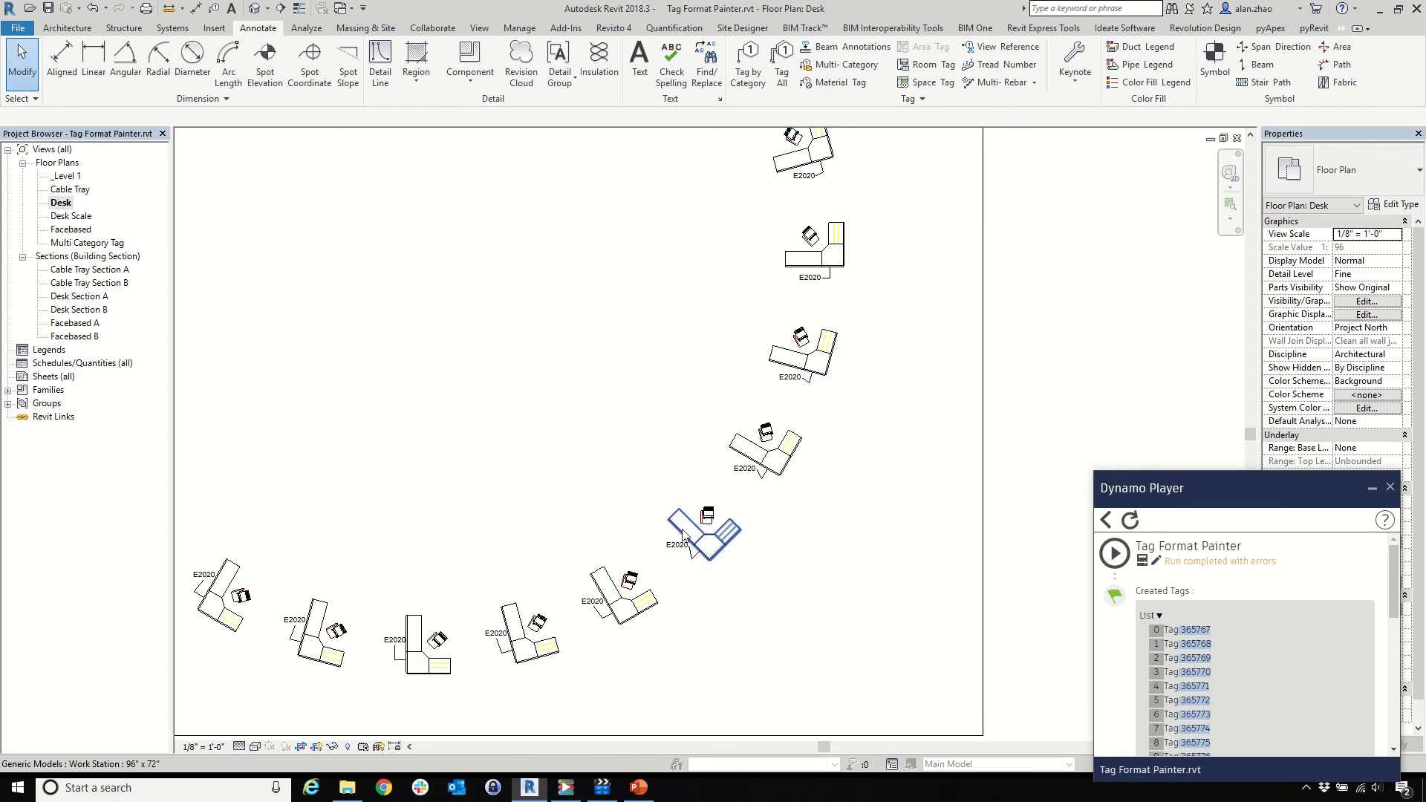
# Compare the created workstation tags around the circle with those on the rectangular rows
pyautogui.scroll(-3, 683, 534)
pyautogui.scroll(6, 677, 496)
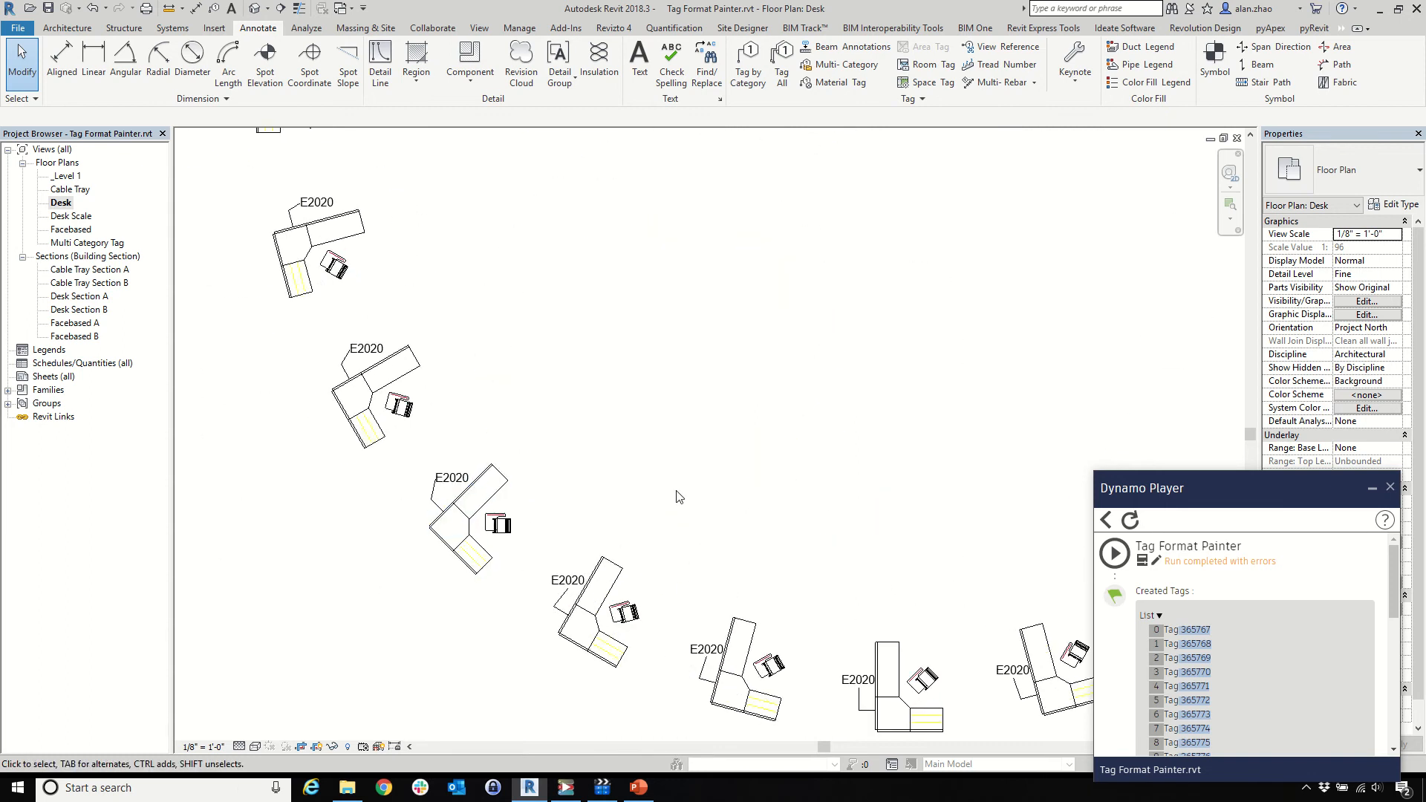
pyautogui.scroll(-5, 914, 609)
pyautogui.scroll(3, 336, 216)
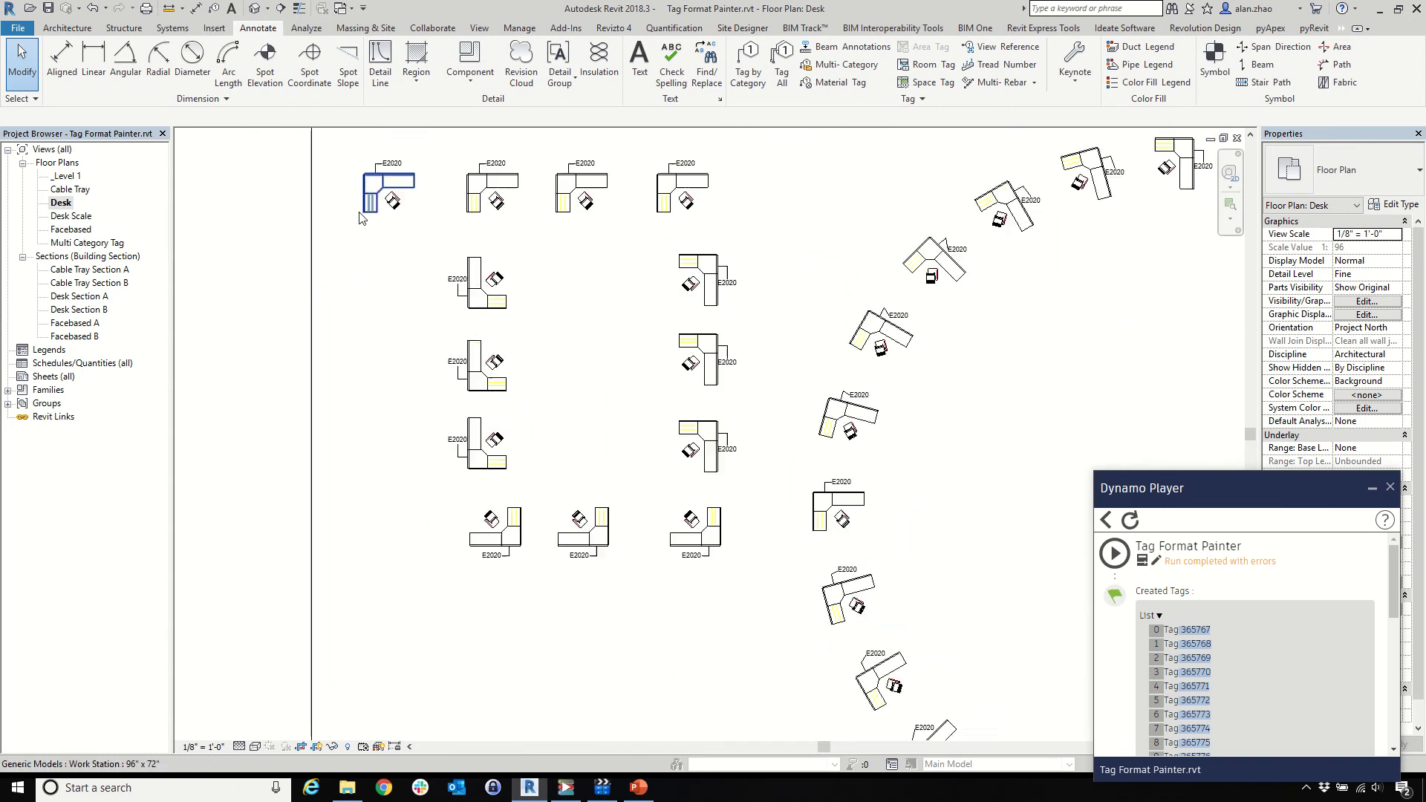
pyautogui.scroll(3, 471, 502)
pyautogui.scroll(-3, 472, 503)
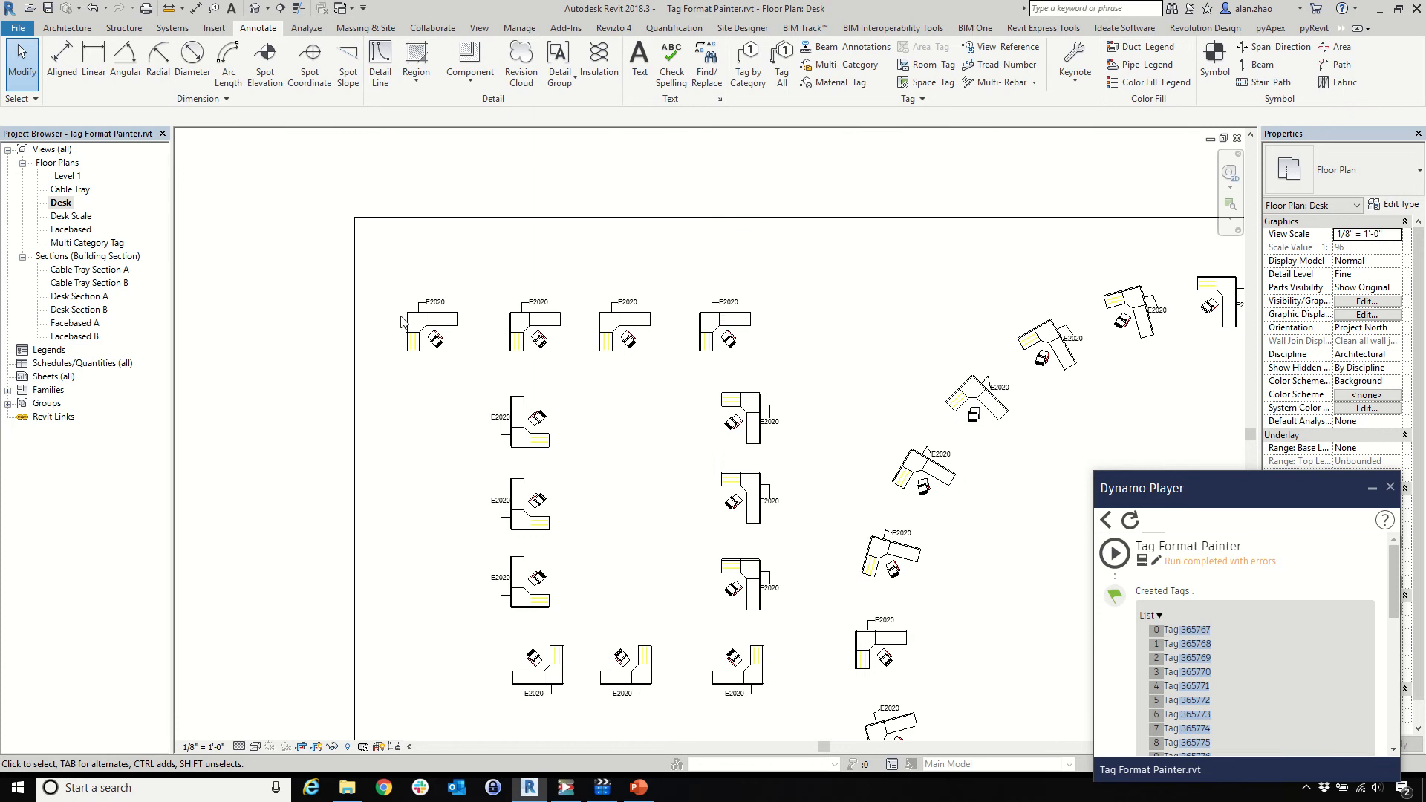
# Tag the chair of the first workstation in the upper row by category, without a leader
pyautogui.scroll(3, 535, 368)
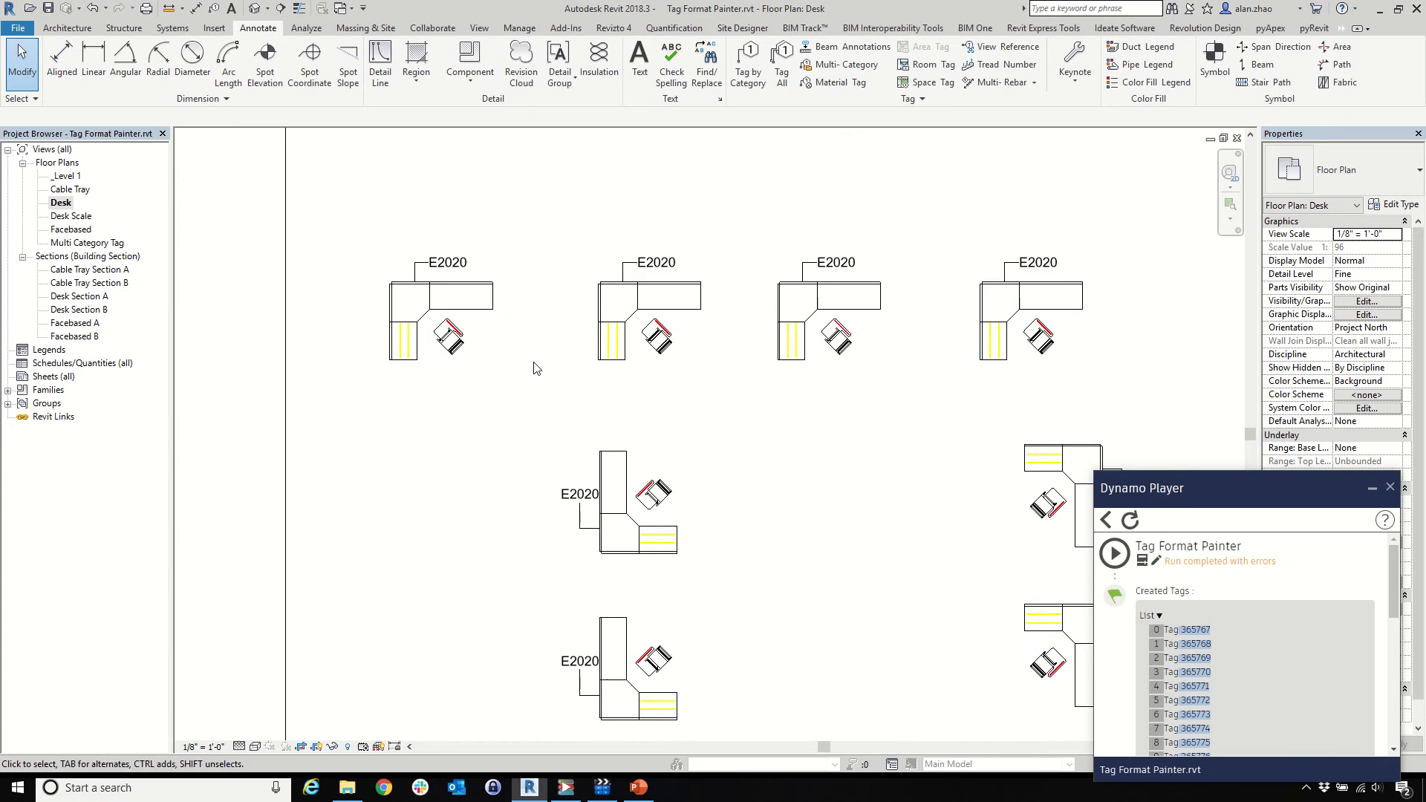
pyautogui.click(746, 73)
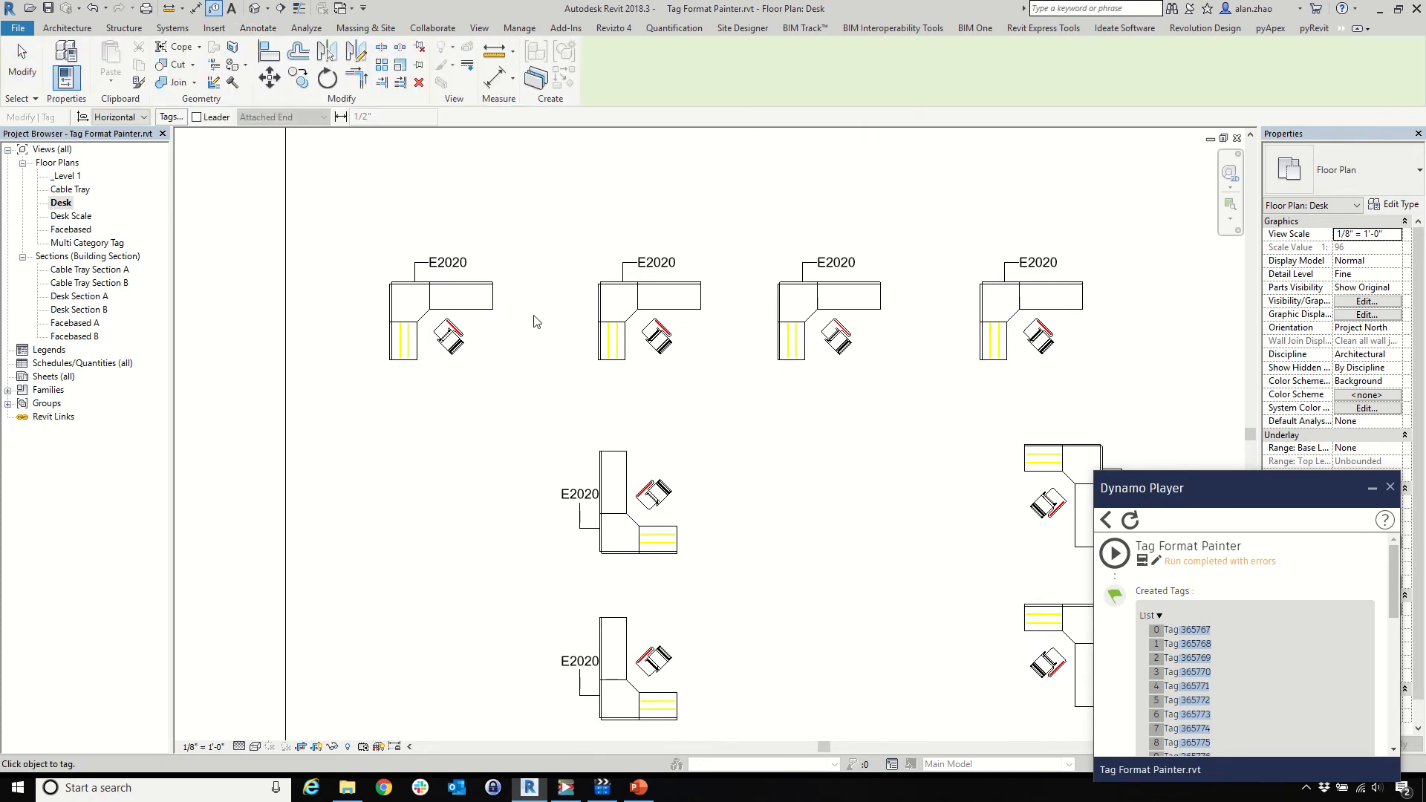
pyautogui.click(196, 117)
pyautogui.scroll(3, 469, 334)
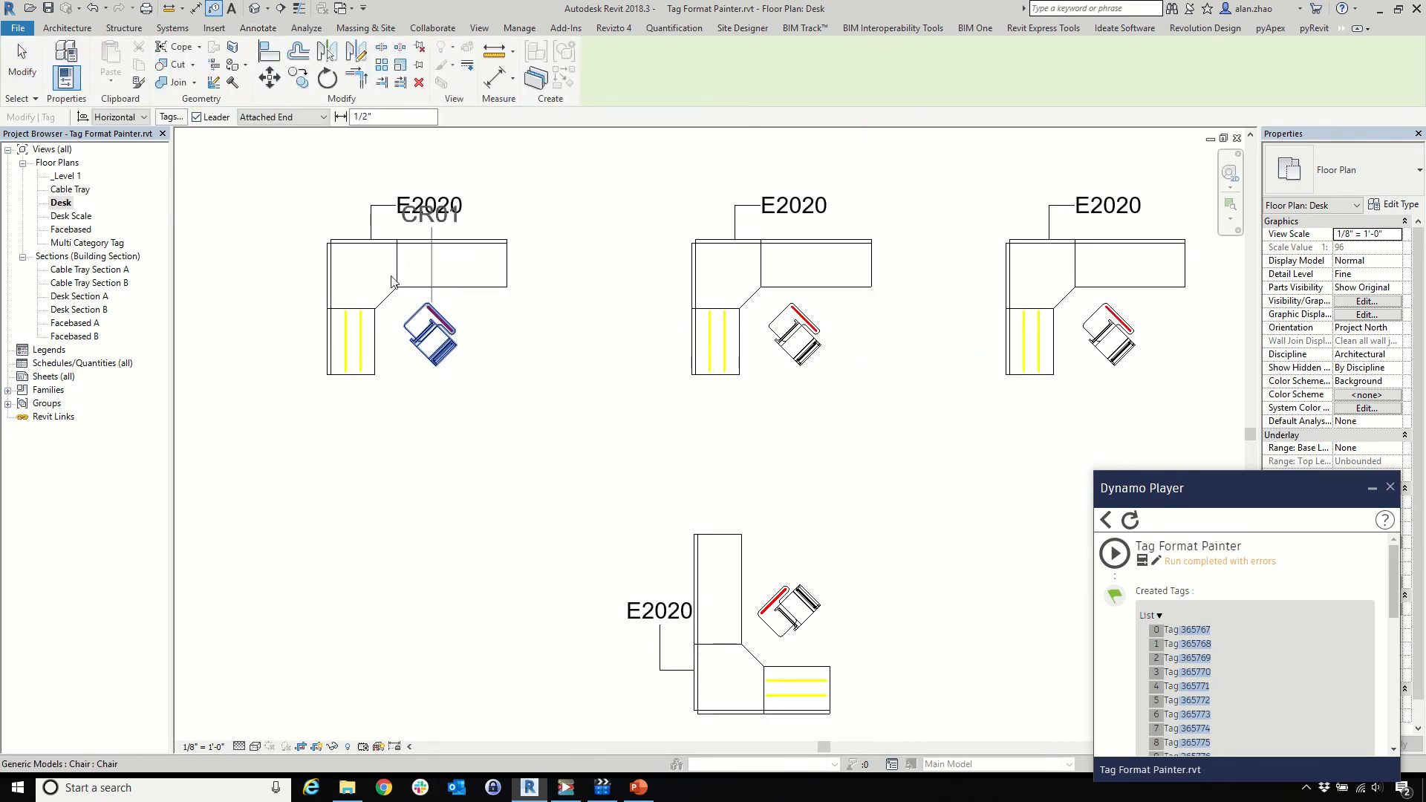
pyautogui.click(196, 116)
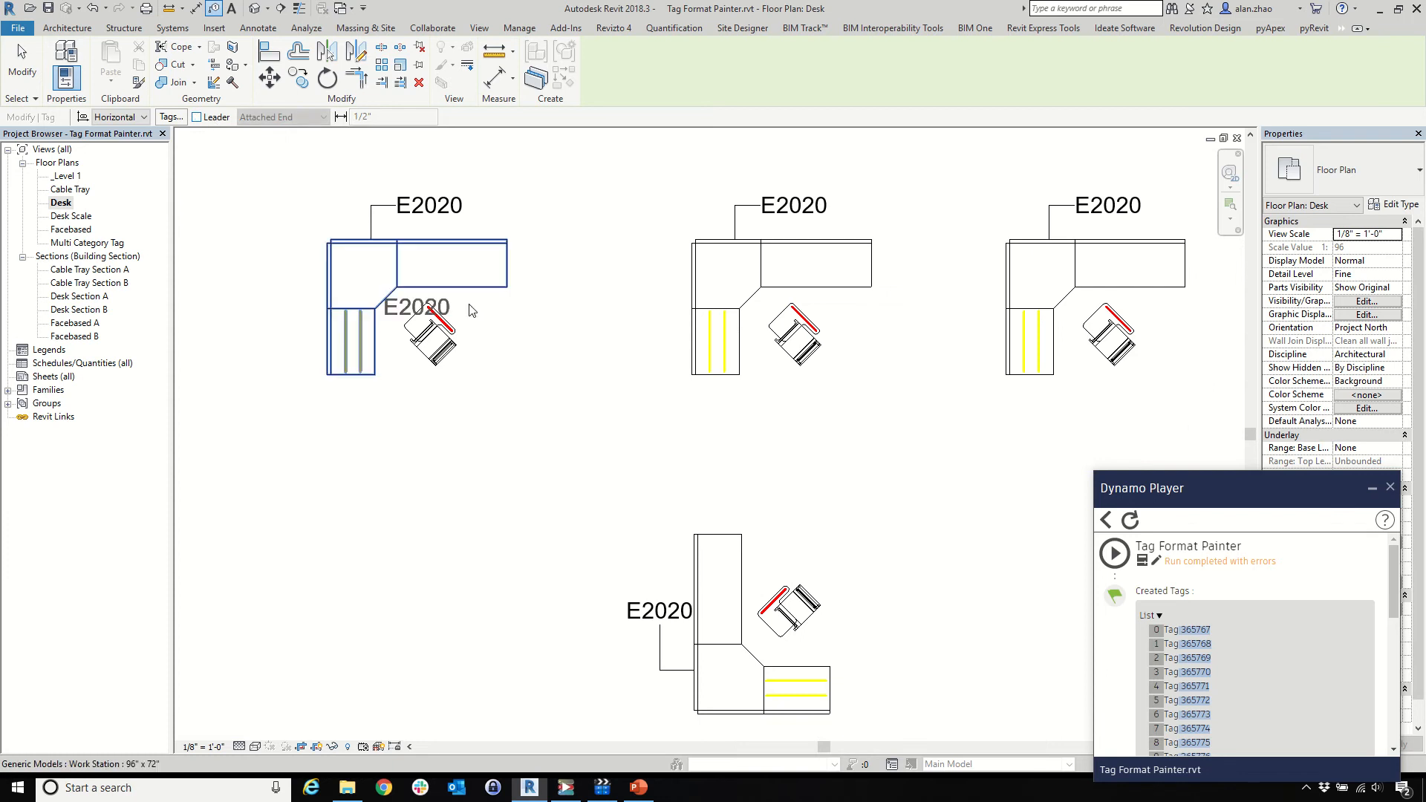
pyautogui.click(435, 349)
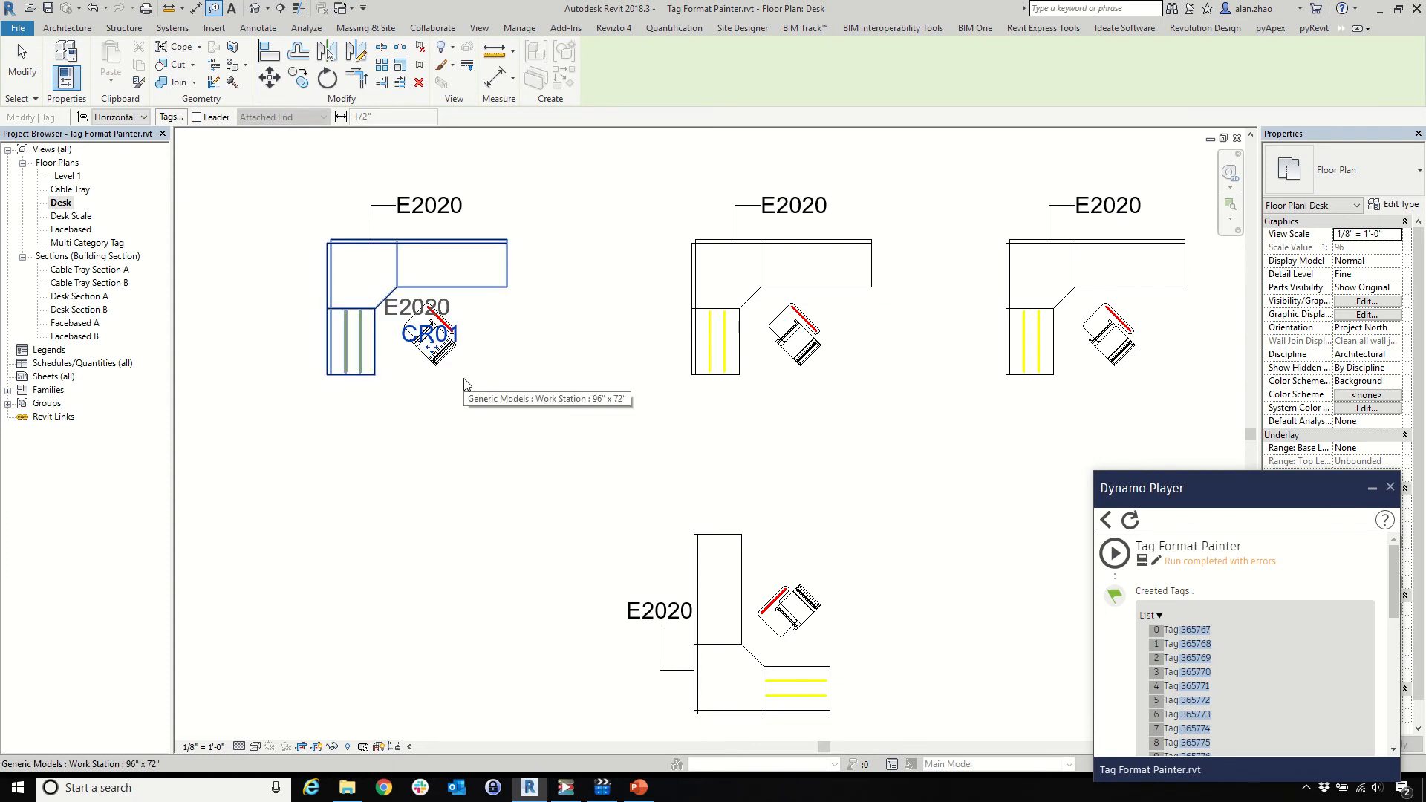
# Move the CR01 tag off the chair to just below it, clear of the desk
pyautogui.press('Escape')
pyautogui.click(447, 344)
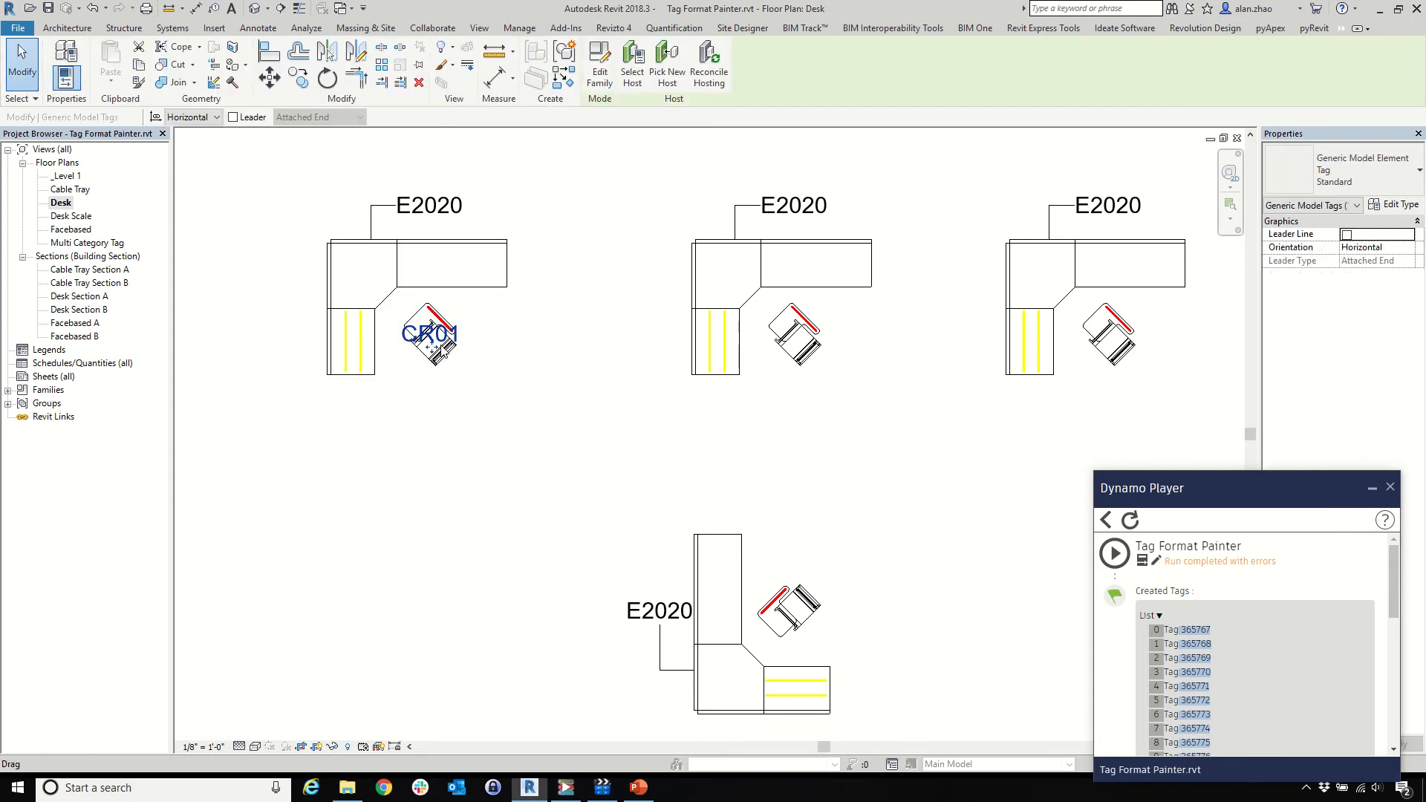
pyautogui.moveTo(444, 349); pyautogui.dragTo(484, 388)
pyautogui.click(485, 511)
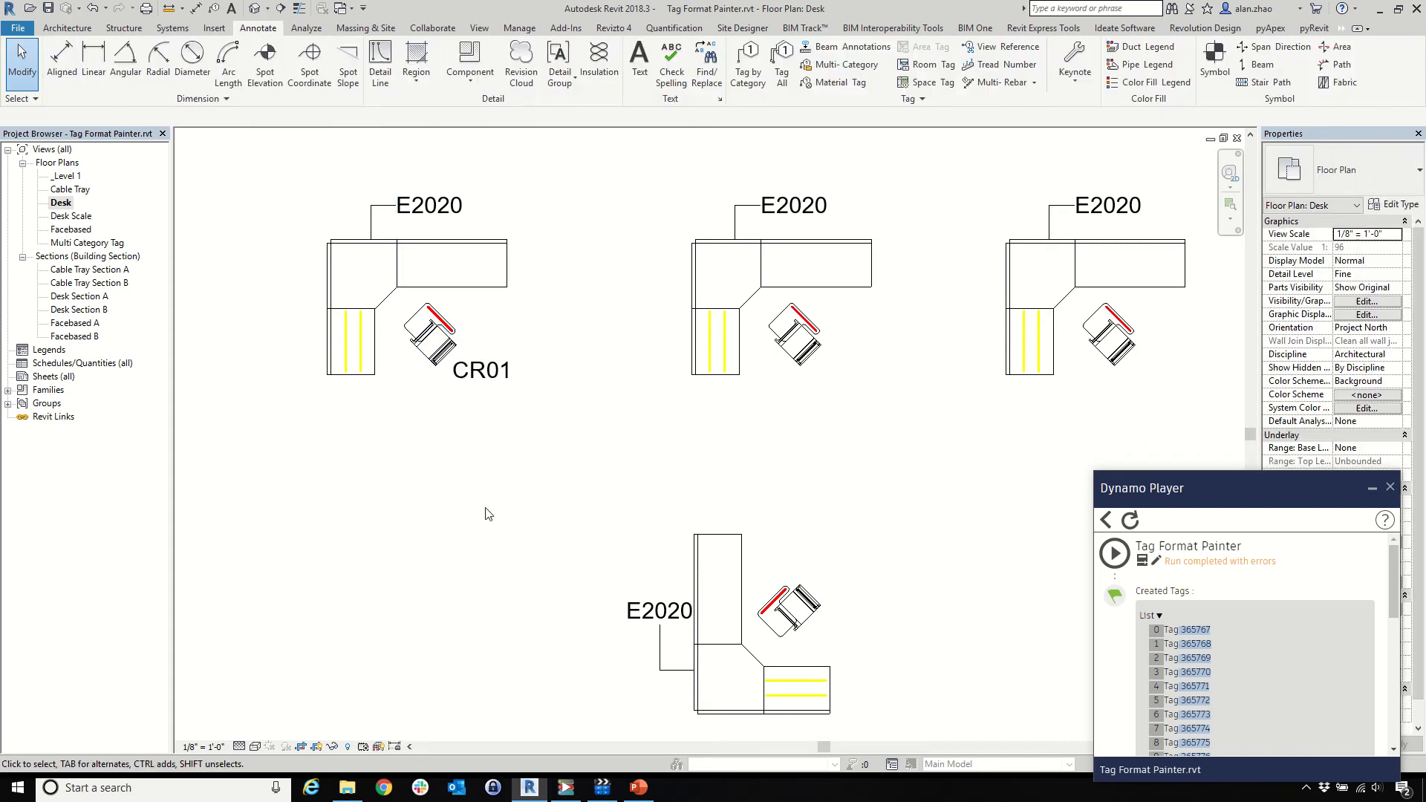
# Run the Tag Format Painter script again and pick the CR01 chair tag as the source tag
pyautogui.click(1114, 552)
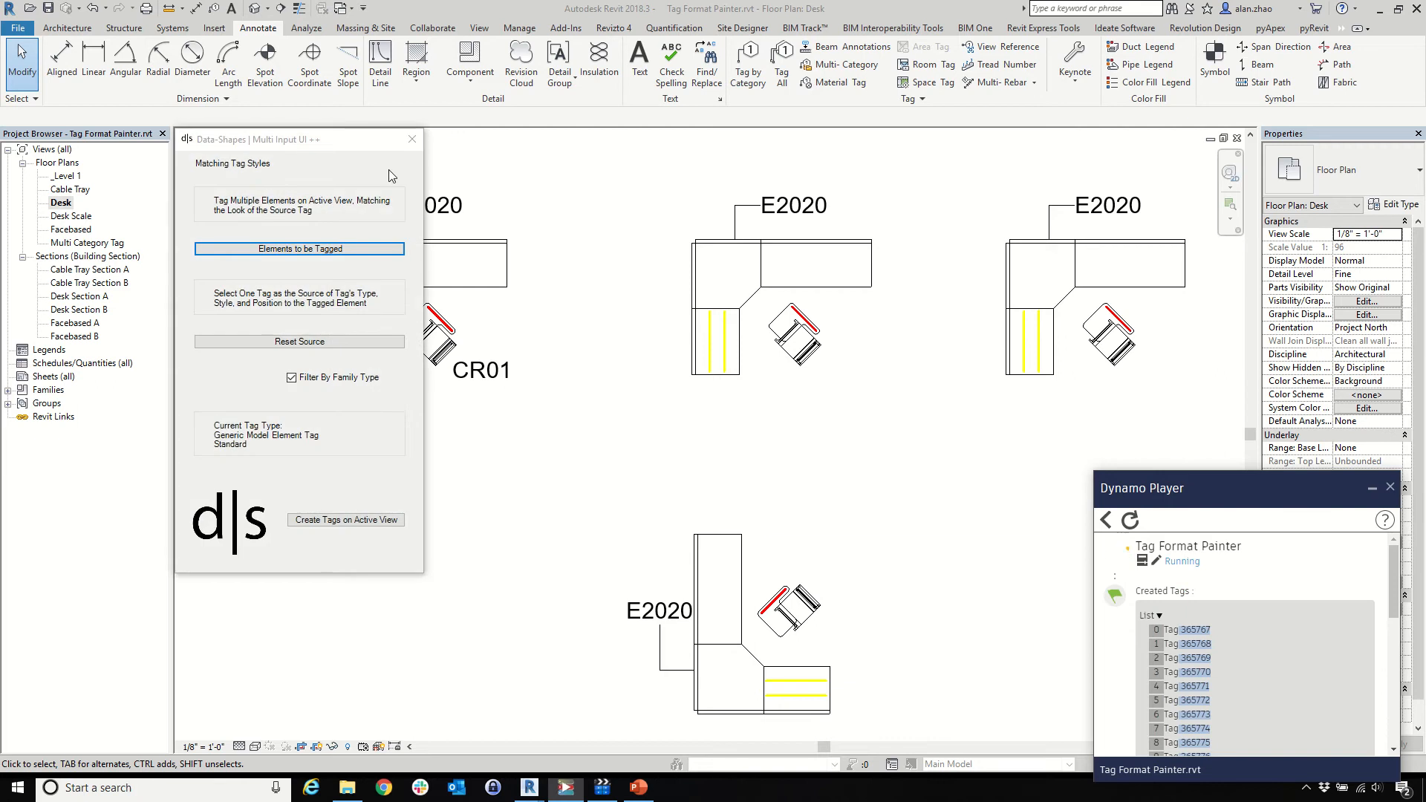
pyautogui.click(163, 221)
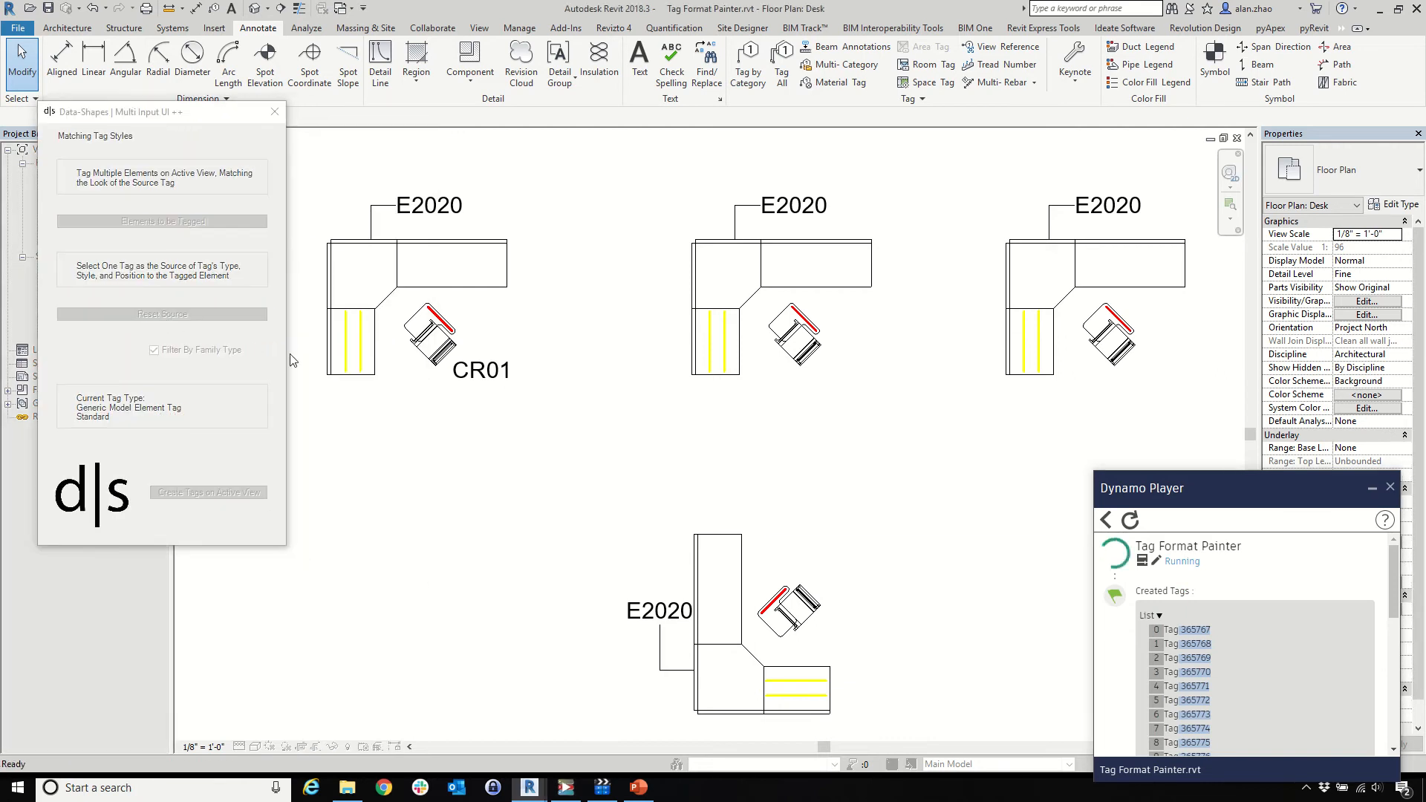
pyautogui.click(494, 371)
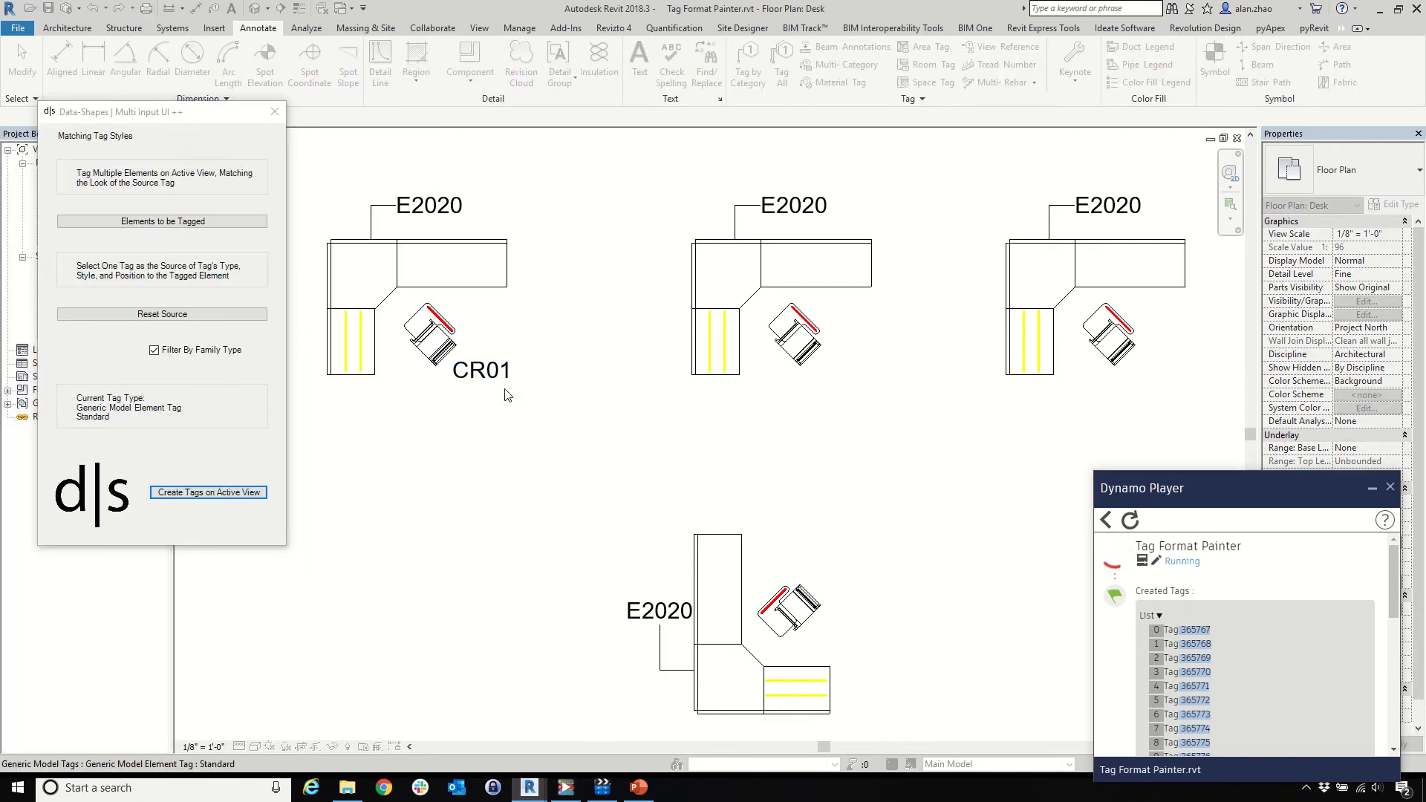
# Pick the remaining workstations and chairs of the rectangular layout as elements to tag, and create matching chair tags on the active view
pyautogui.click(199, 221)
pyautogui.scroll(-5, 583, 294)
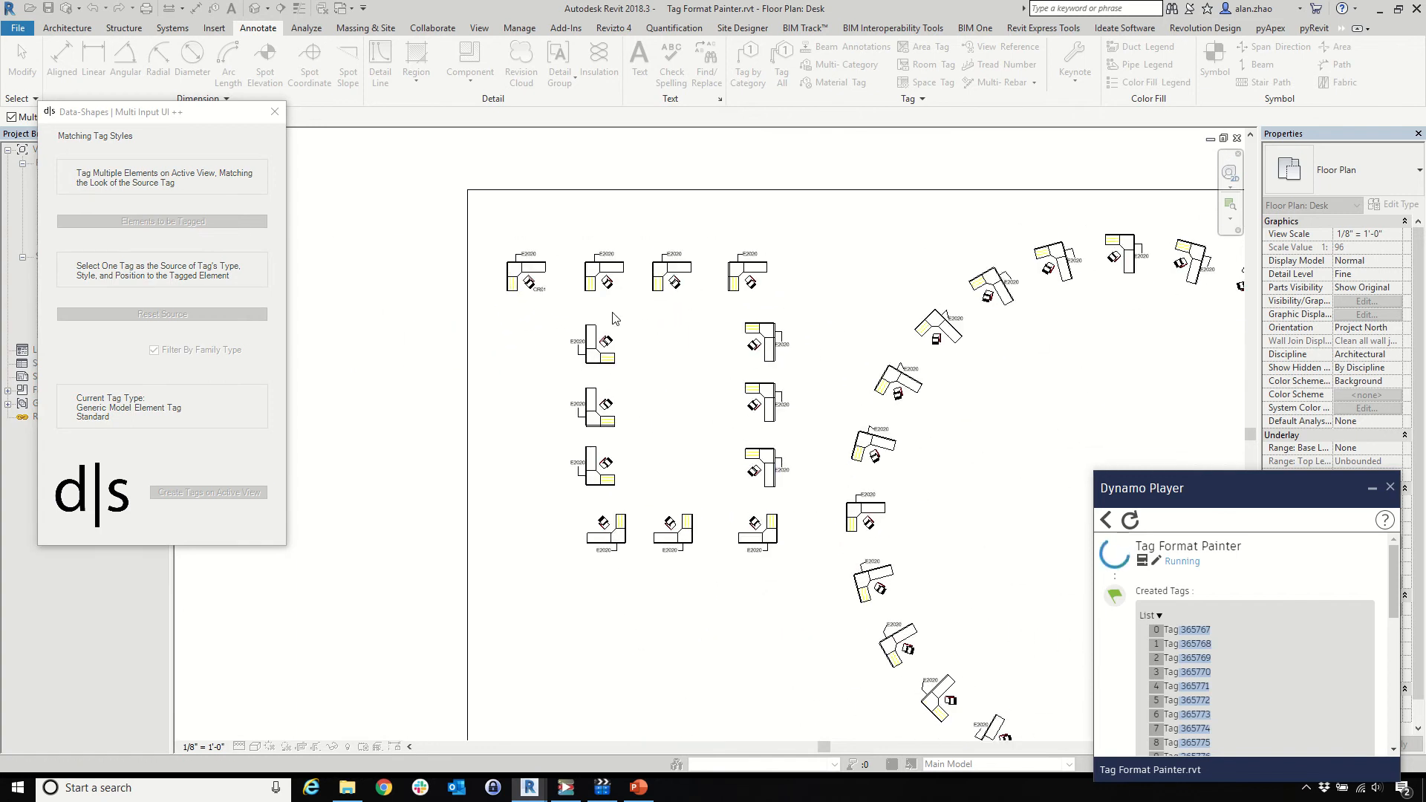
pyautogui.moveTo(560, 231); pyautogui.dragTo(829, 622)
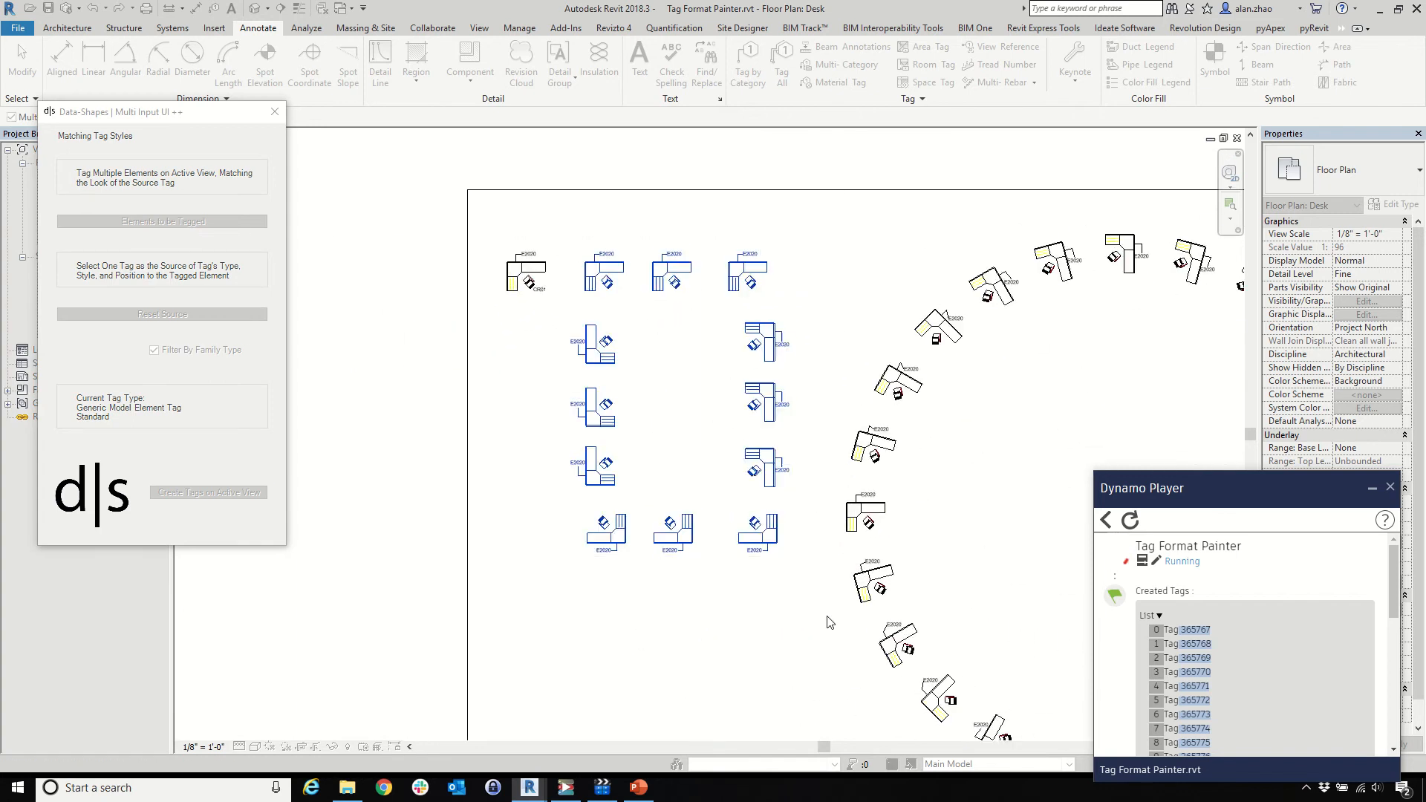
pyautogui.moveTo(97, 119); pyautogui.dragTo(94, 205)
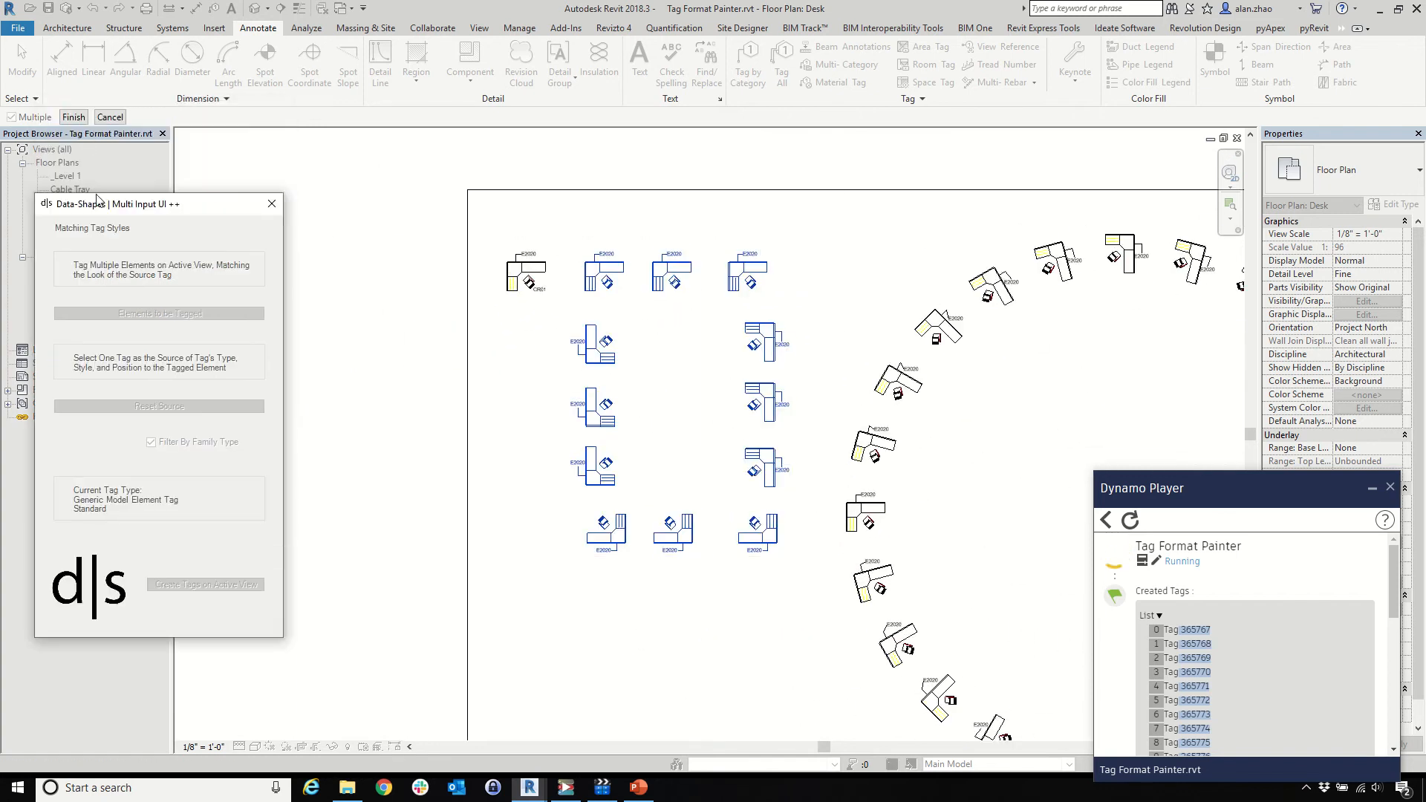
pyautogui.click(83, 121)
pyautogui.click(201, 583)
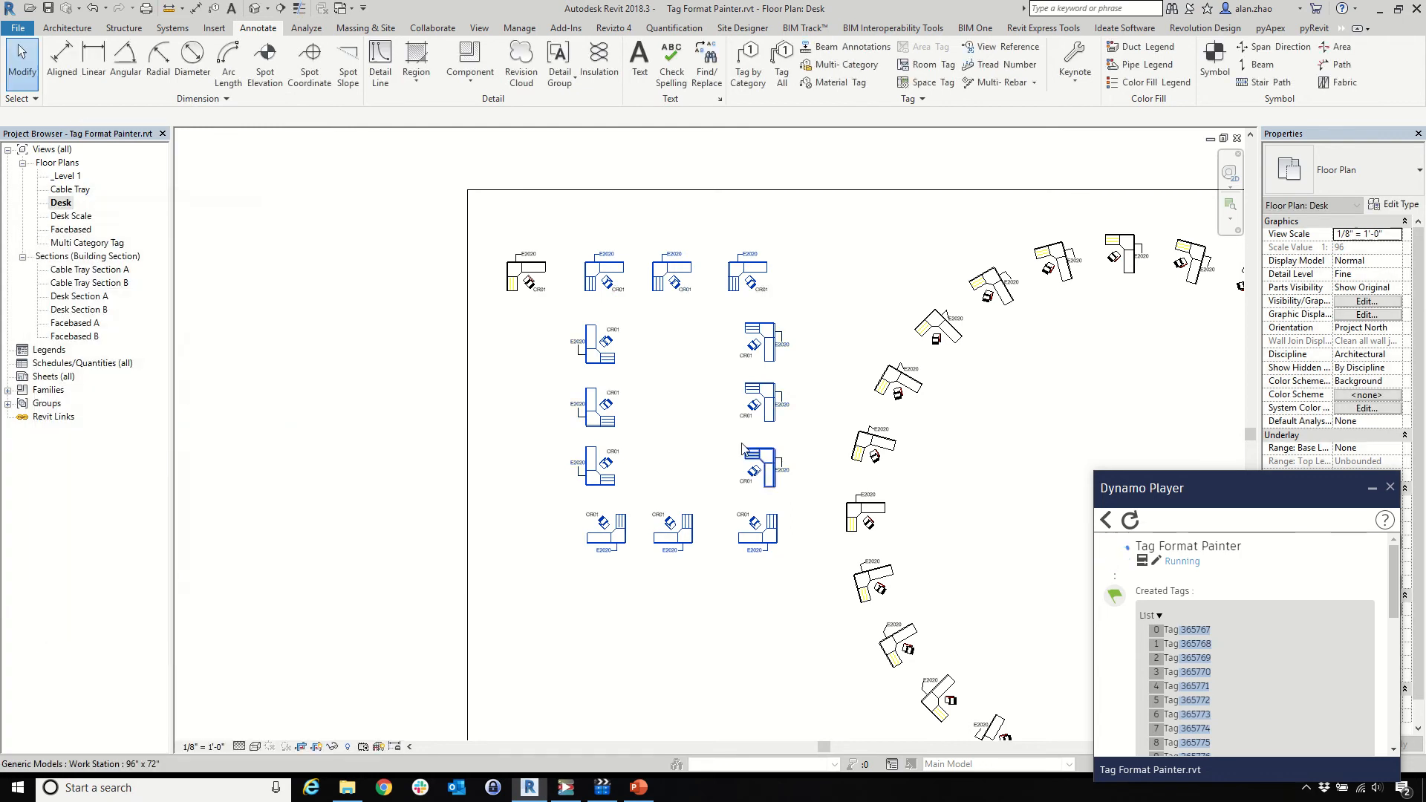
# Examine the position of the CR01 tags relative to the rotated chairs in the rectangular layout
pyautogui.scroll(4, 680, 372)
pyautogui.scroll(-5, 493, 318)
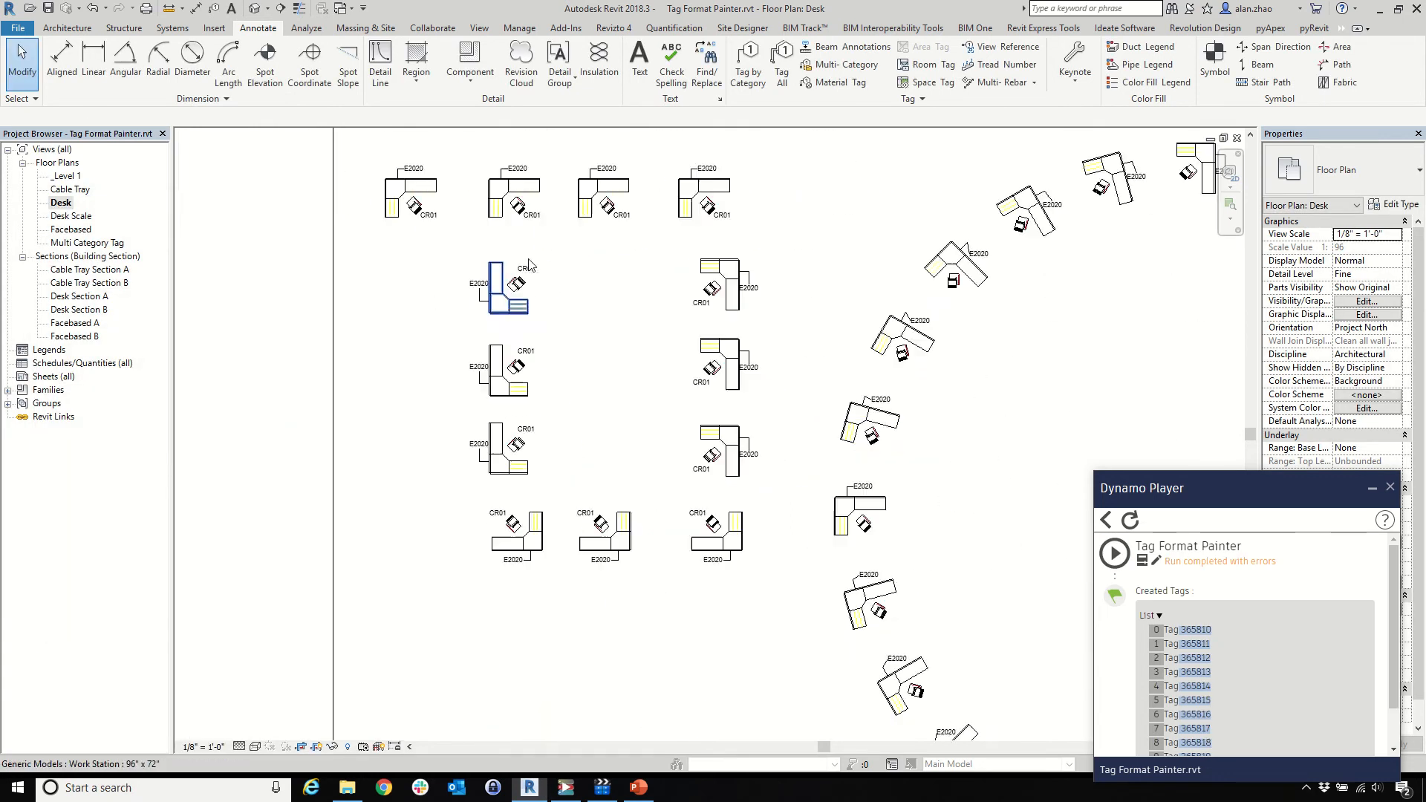
pyautogui.scroll(5, 728, 524)
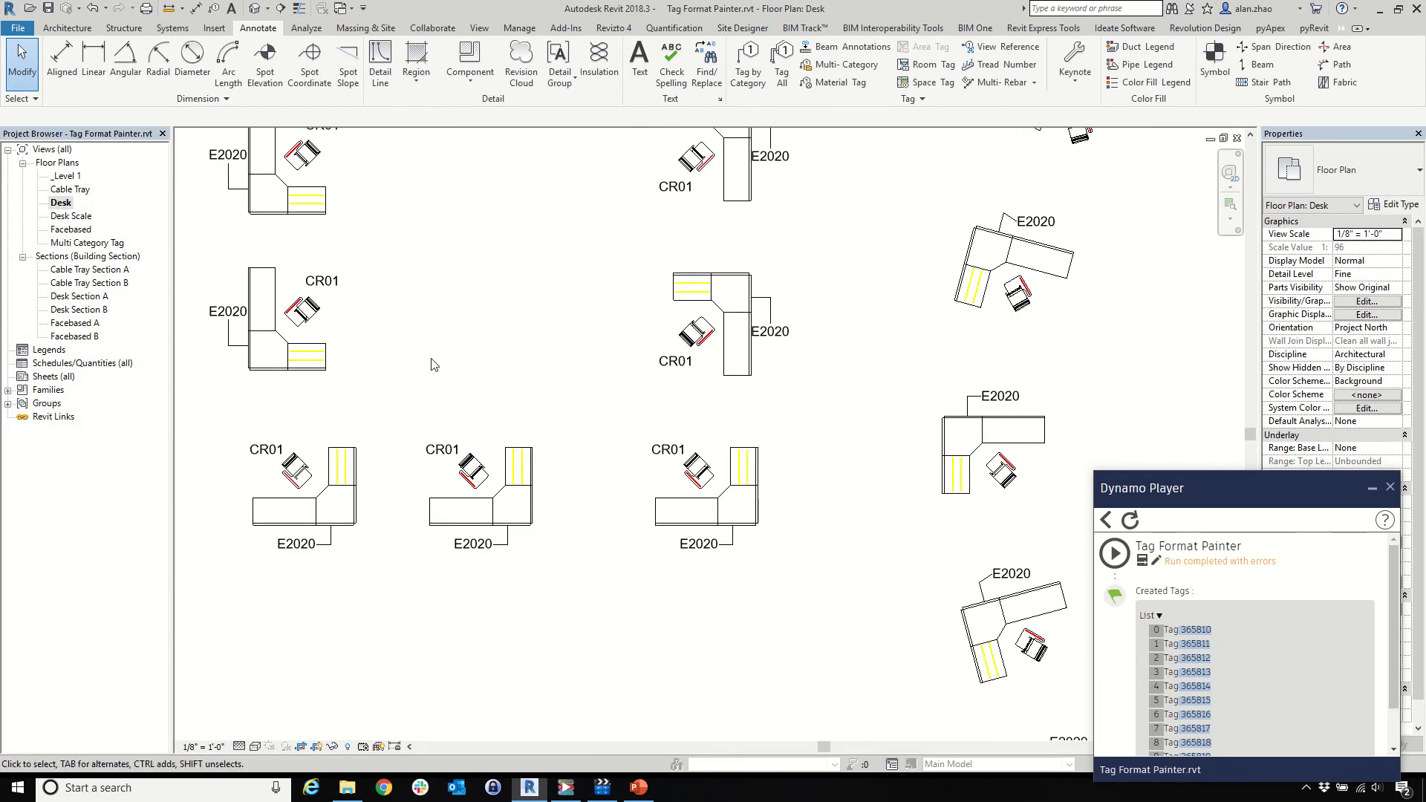
pyautogui.scroll(-3, 449, 514)
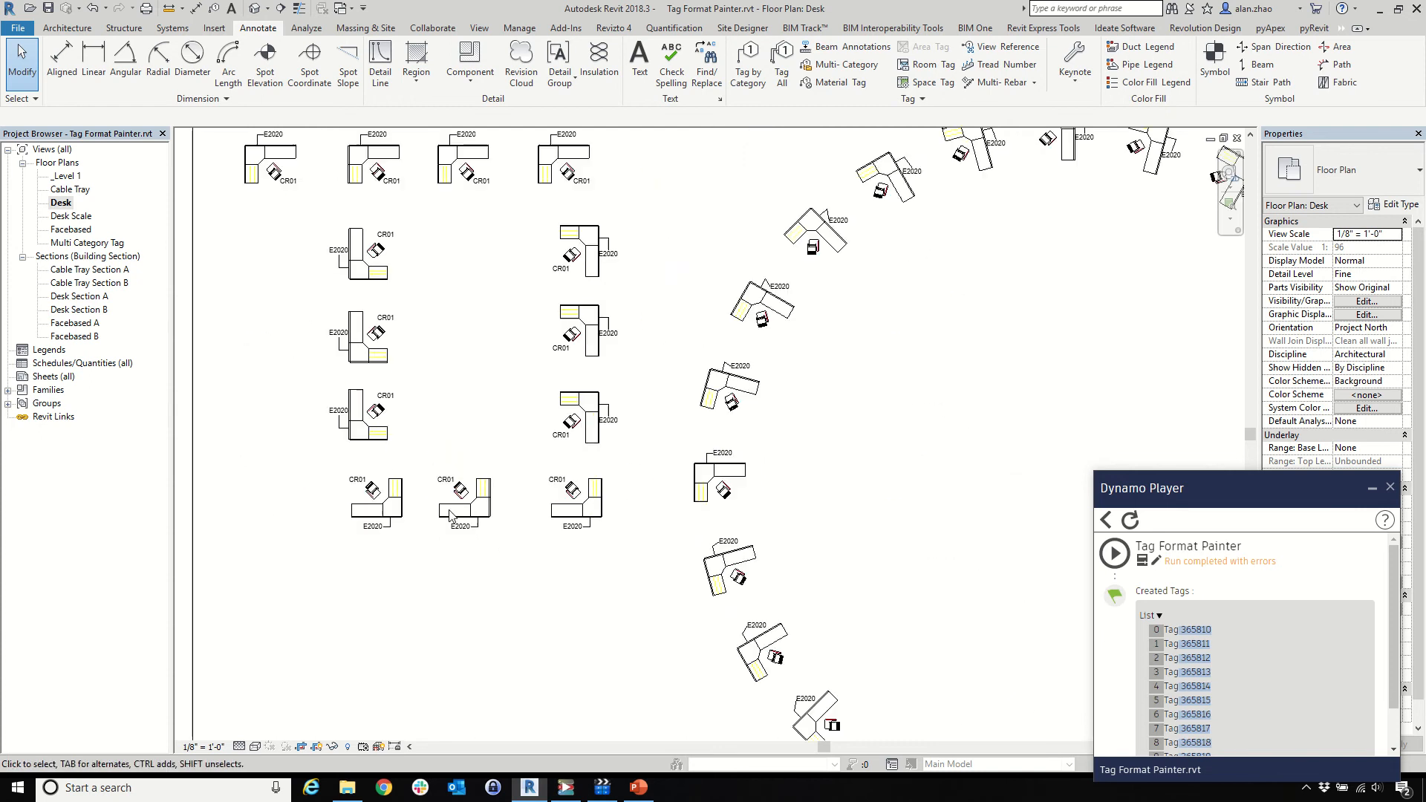
pyautogui.scroll(-2, 449, 513)
pyautogui.scroll(-3, 439, 389)
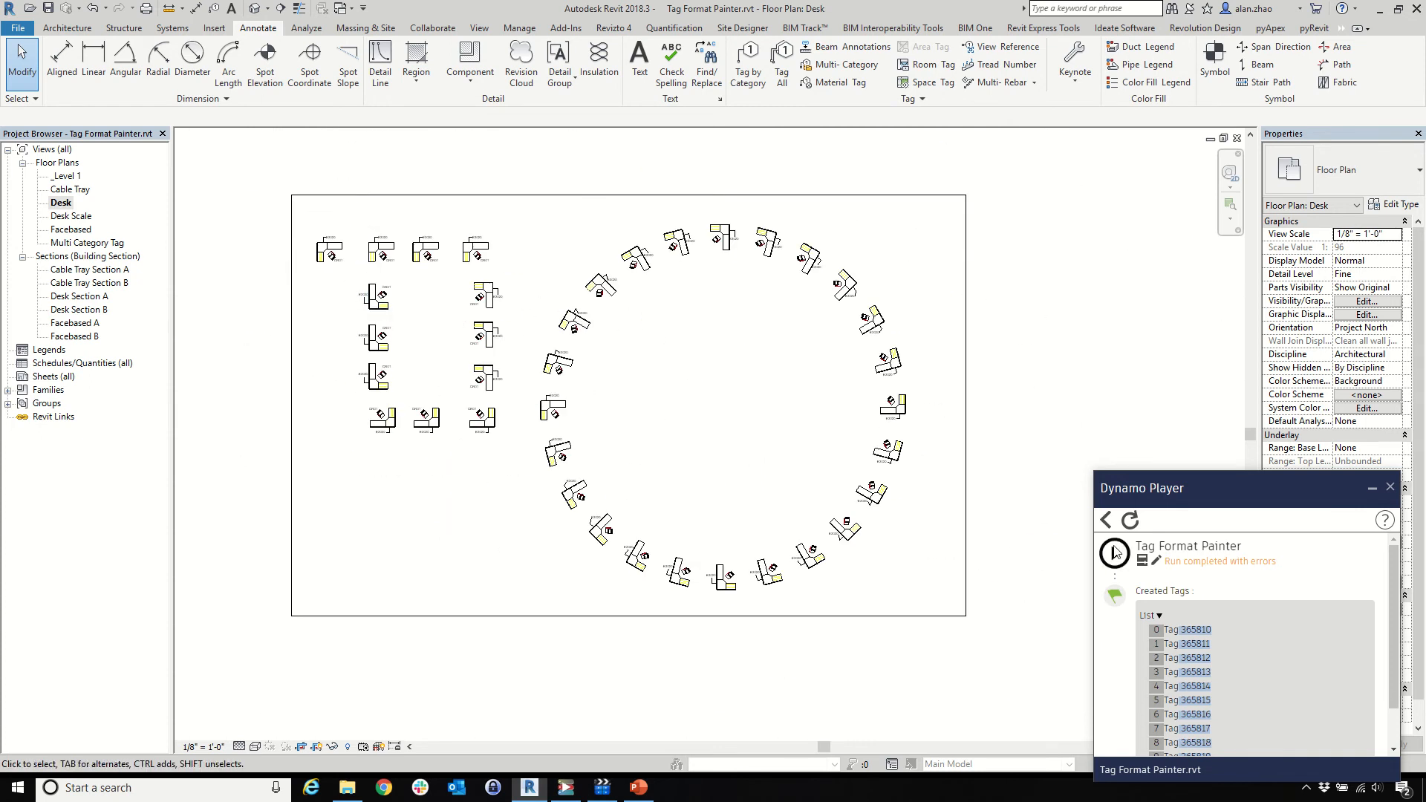
# Rerun the script with the same source tag, pick the whole circular layout as elements to tag, and create its chair tags
pyautogui.click(1114, 552)
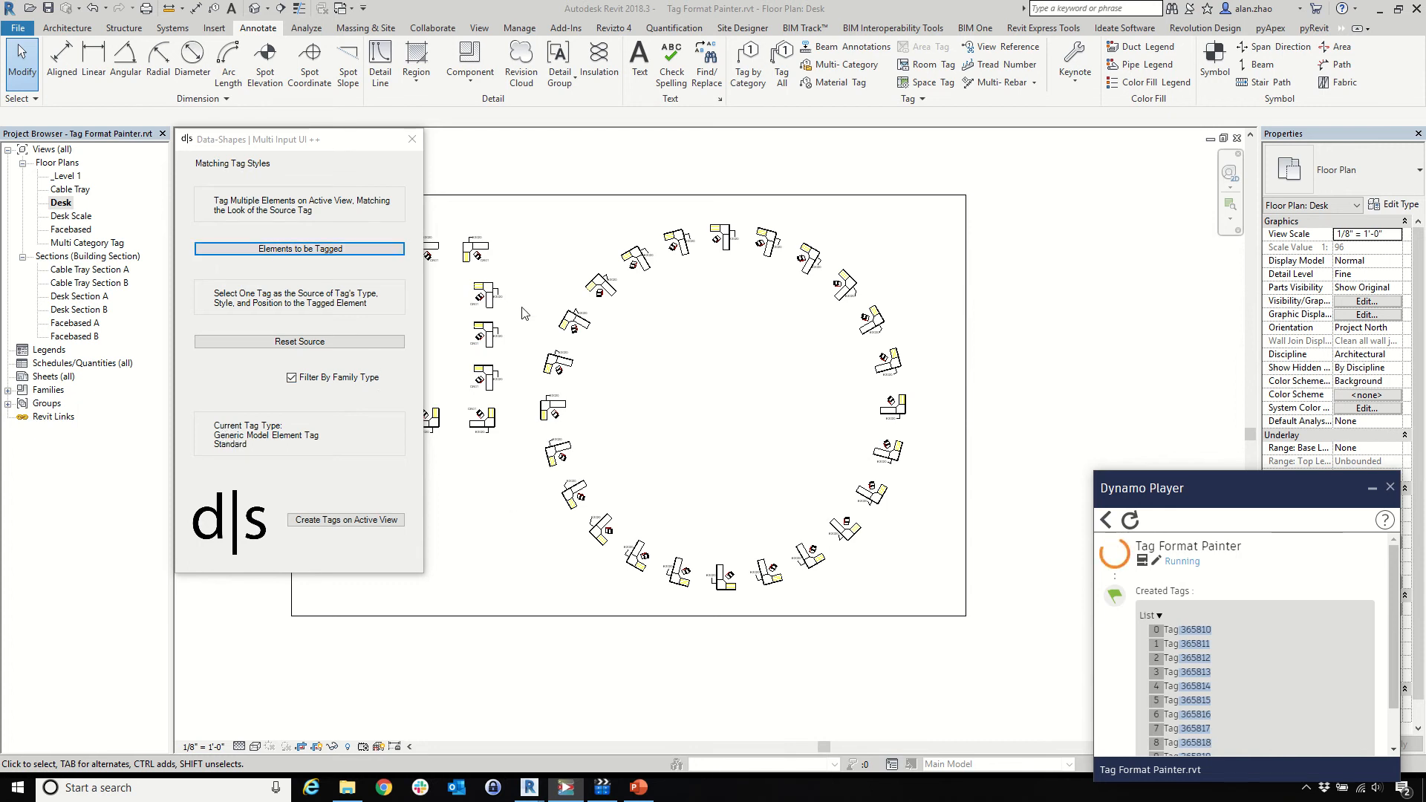
pyautogui.scroll(6, 449, 308)
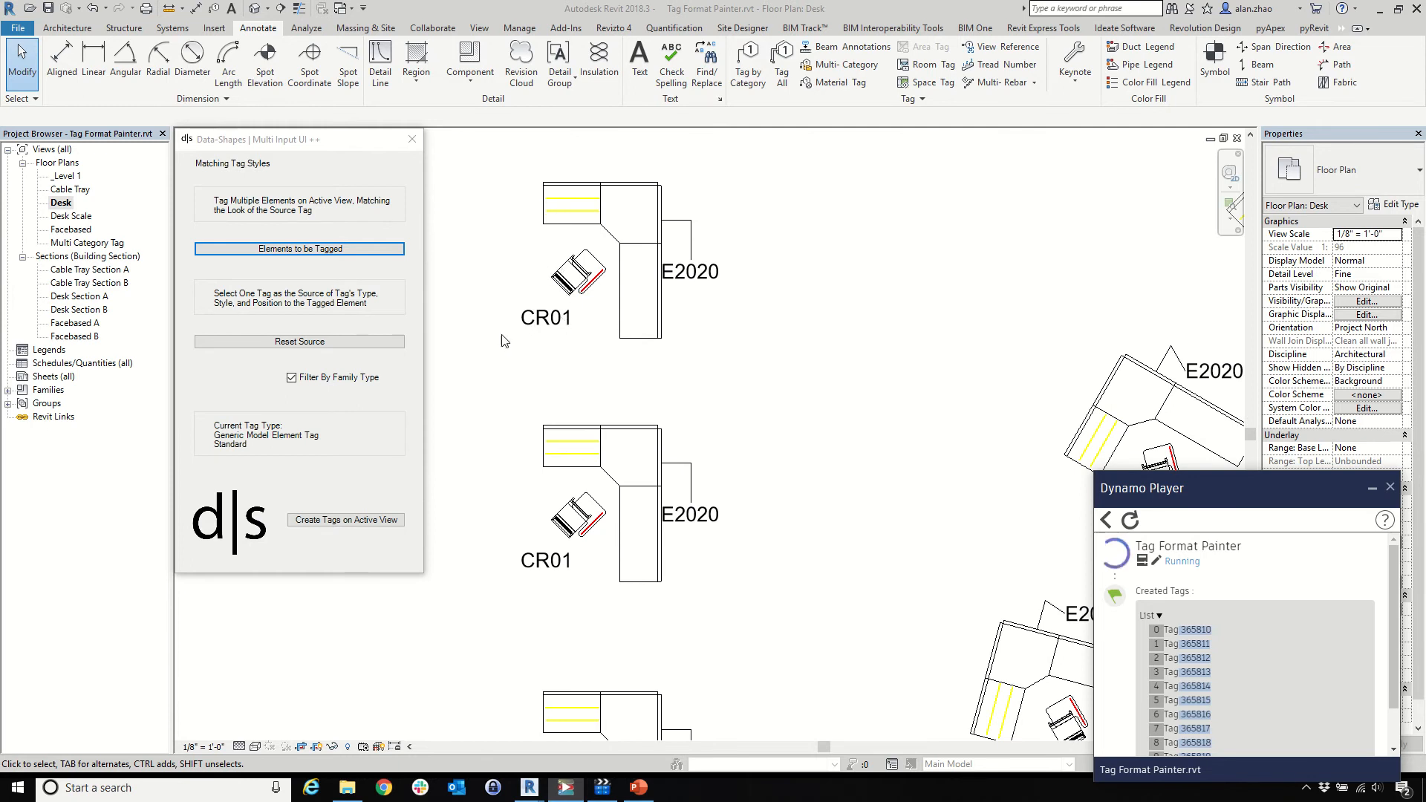
pyautogui.scroll(-6, 501, 340)
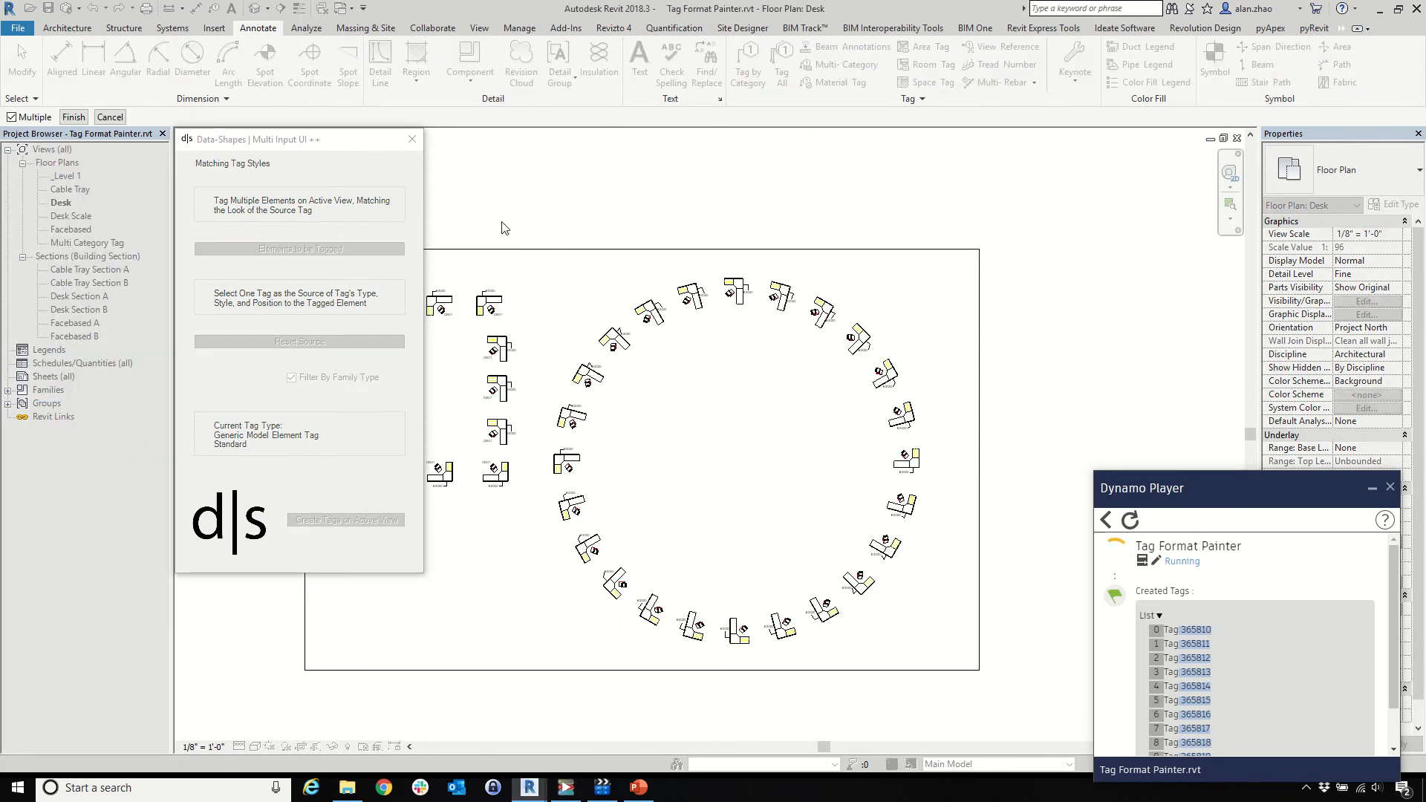
pyautogui.moveTo(525, 195); pyautogui.dragTo(951, 702)
pyautogui.scroll(6, 914, 643)
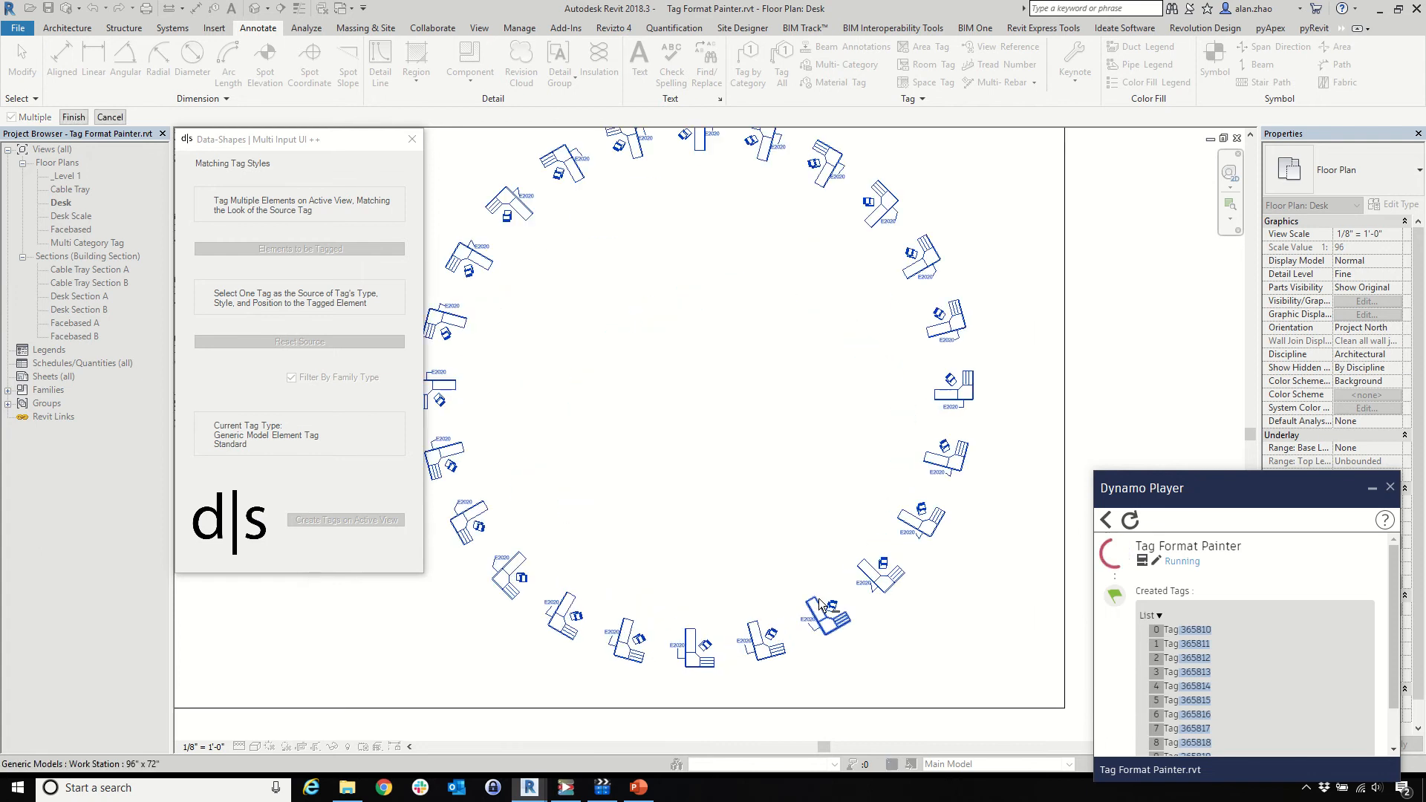
pyautogui.click(73, 117)
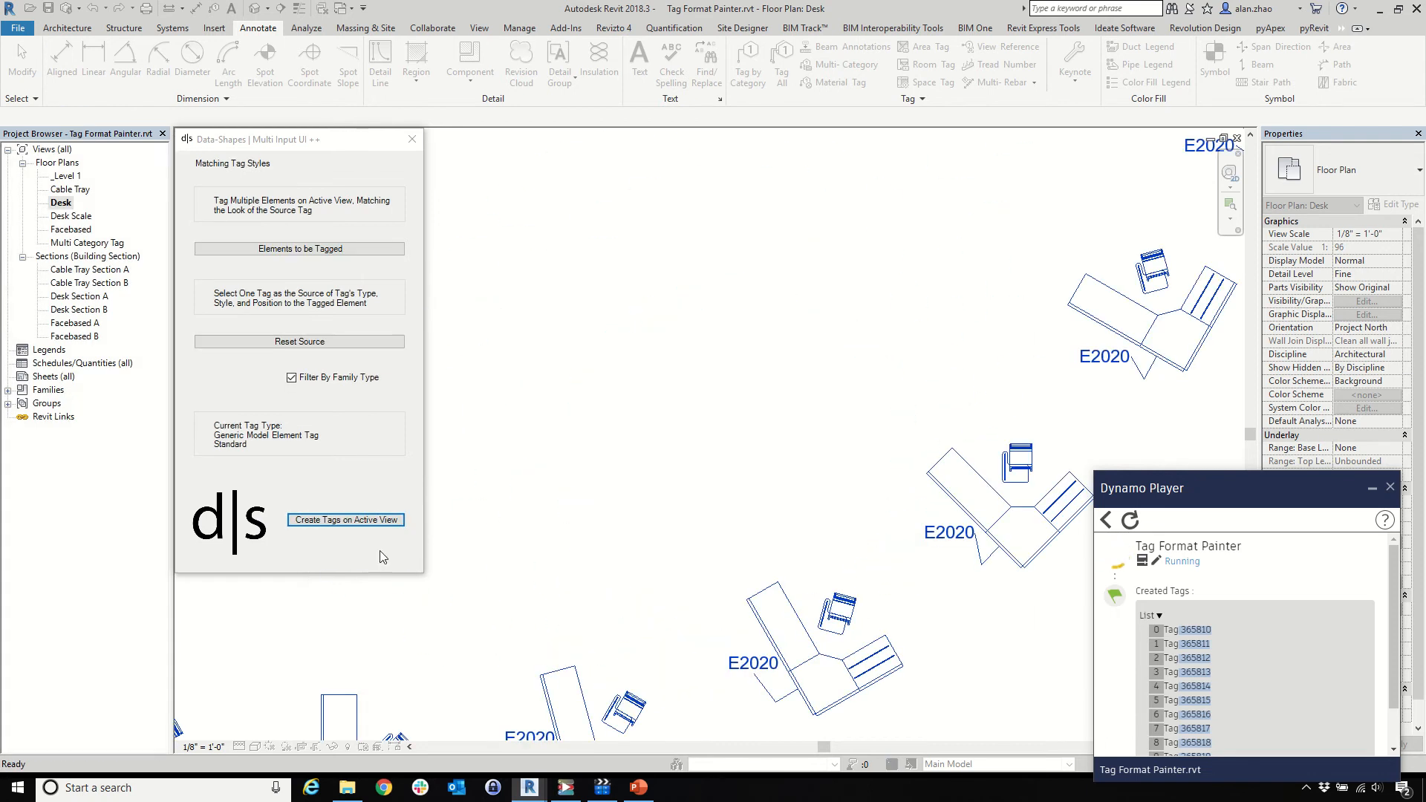
pyautogui.click(365, 524)
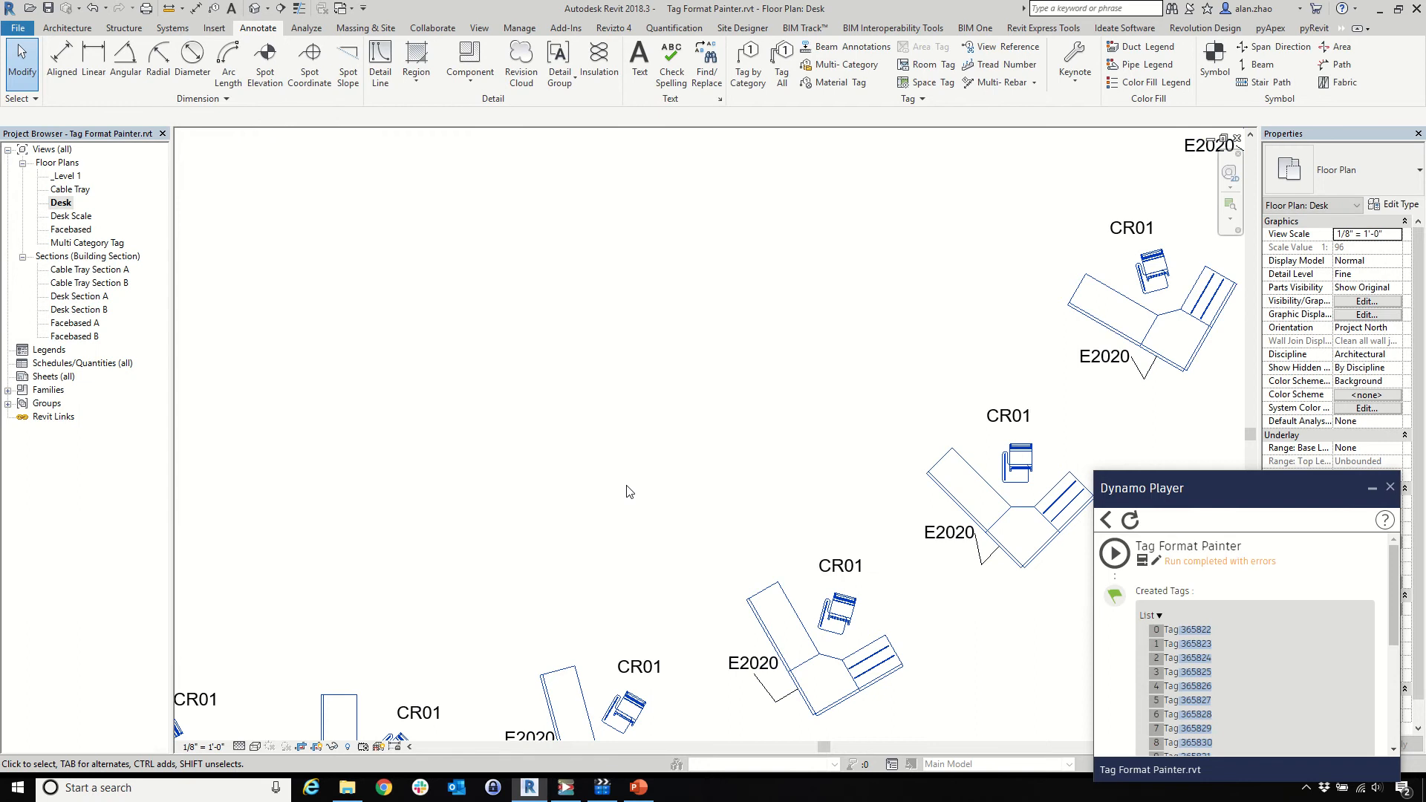
# Examine the placement of the new CR01 tags on the chairs around the circle
pyautogui.scroll(-6, 627, 488)
pyautogui.scroll(5, 654, 356)
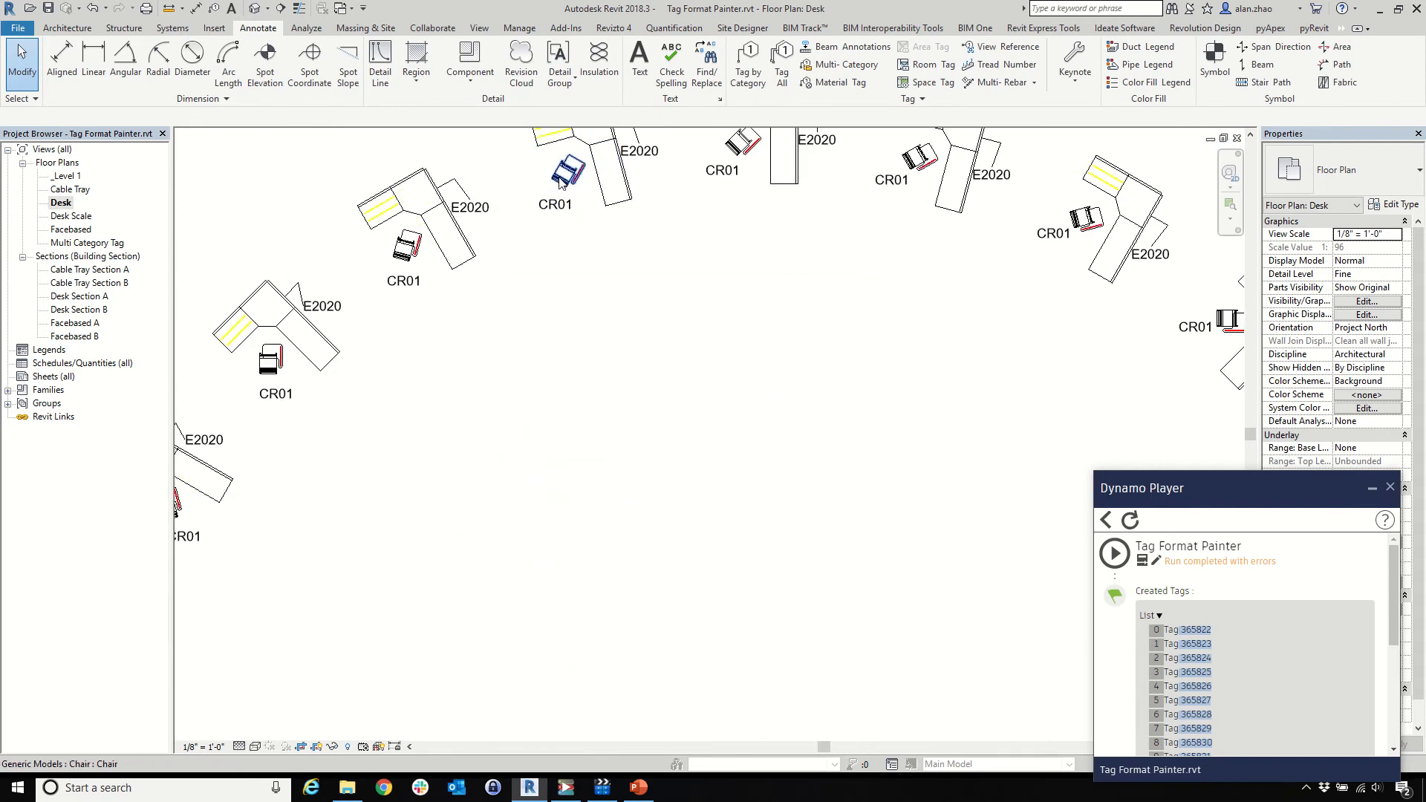
pyautogui.scroll(-1, 689, 389)
pyautogui.scroll(-4, 689, 389)
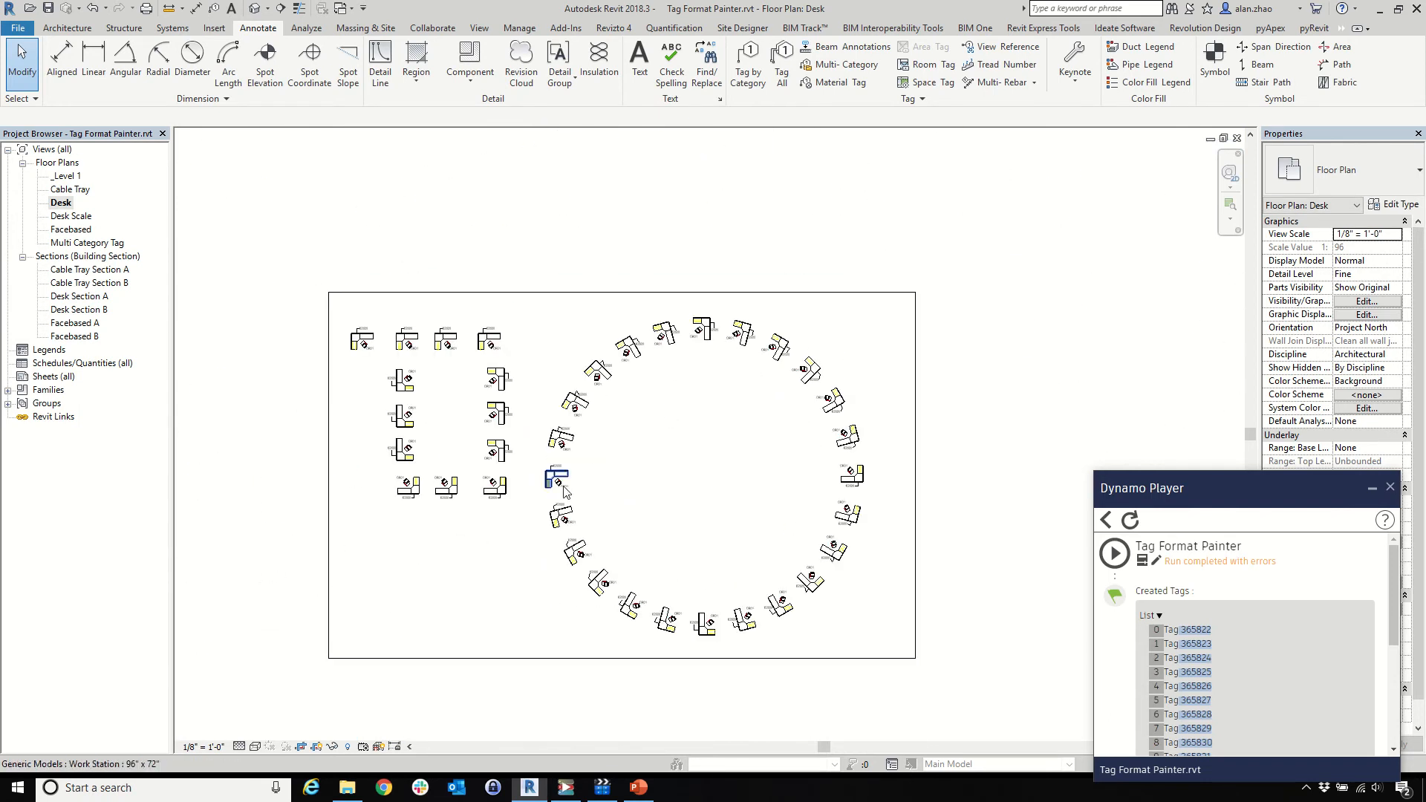
# Compare the view scales of the Desk Scale and Desk floor plans, leaving Desk Scale open
pyautogui.doubleClick(77, 217)
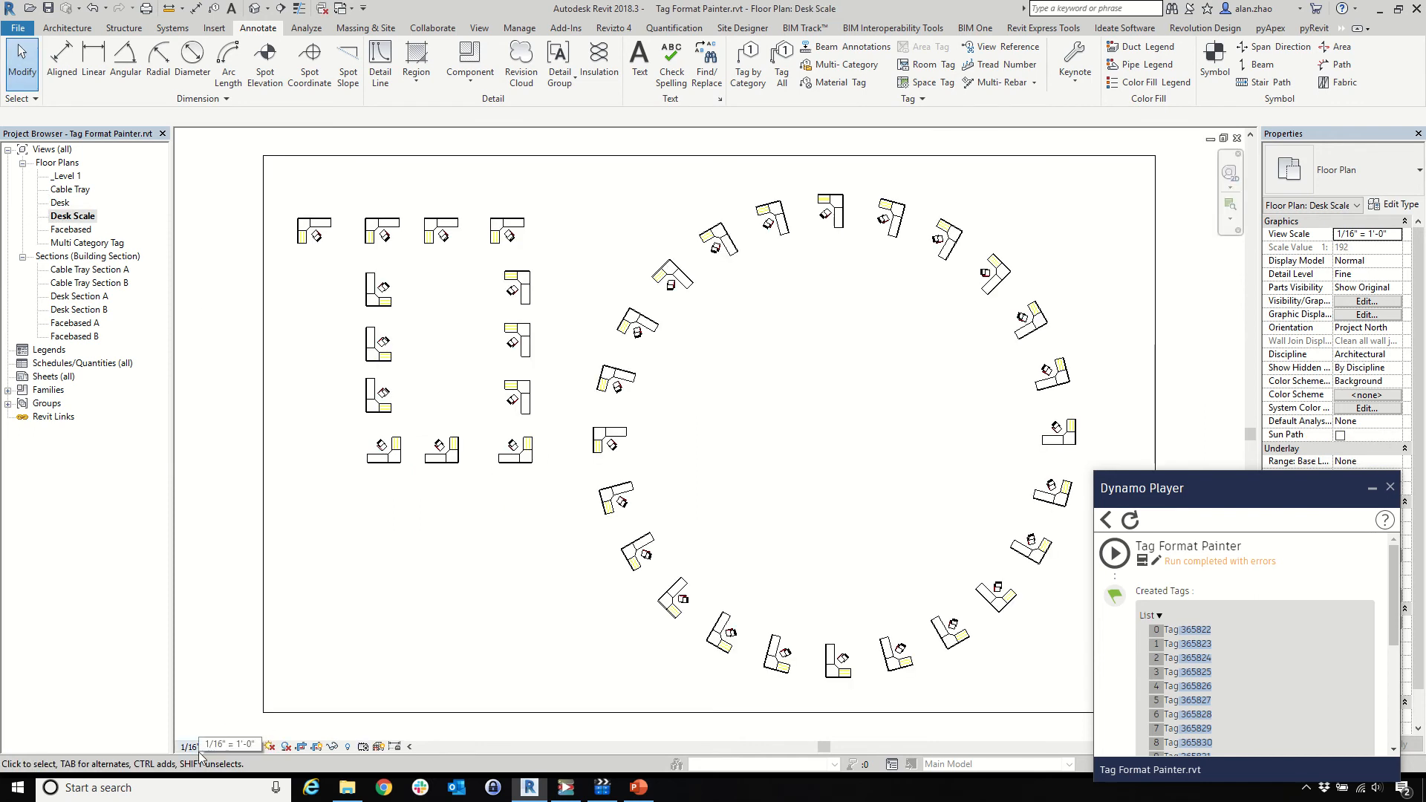
pyautogui.doubleClick(62, 203)
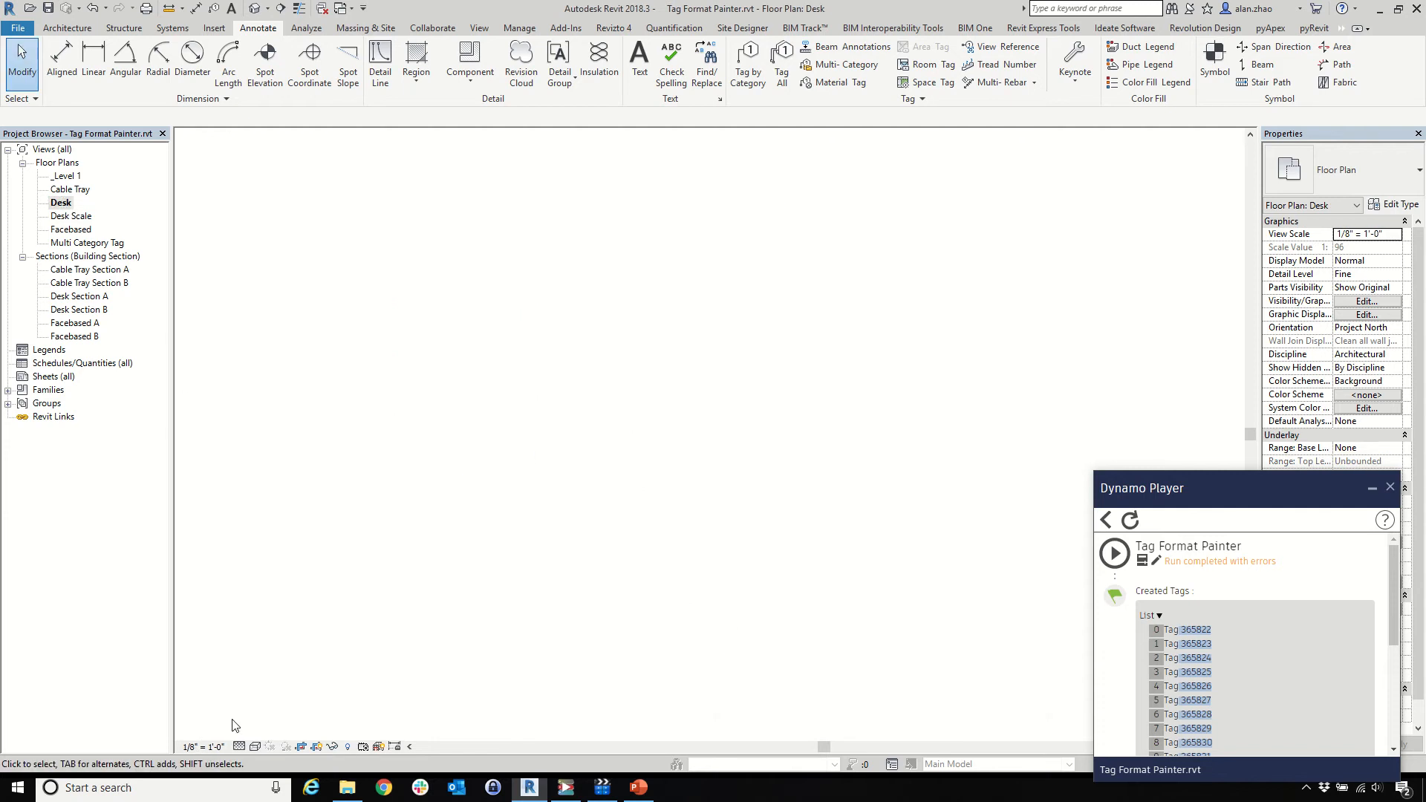
pyautogui.doubleClick(81, 216)
# Run the script on the Desk Scale plan, pick all workstations and chairs in both layouts, and create matching chair tags
pyautogui.click(1114, 553)
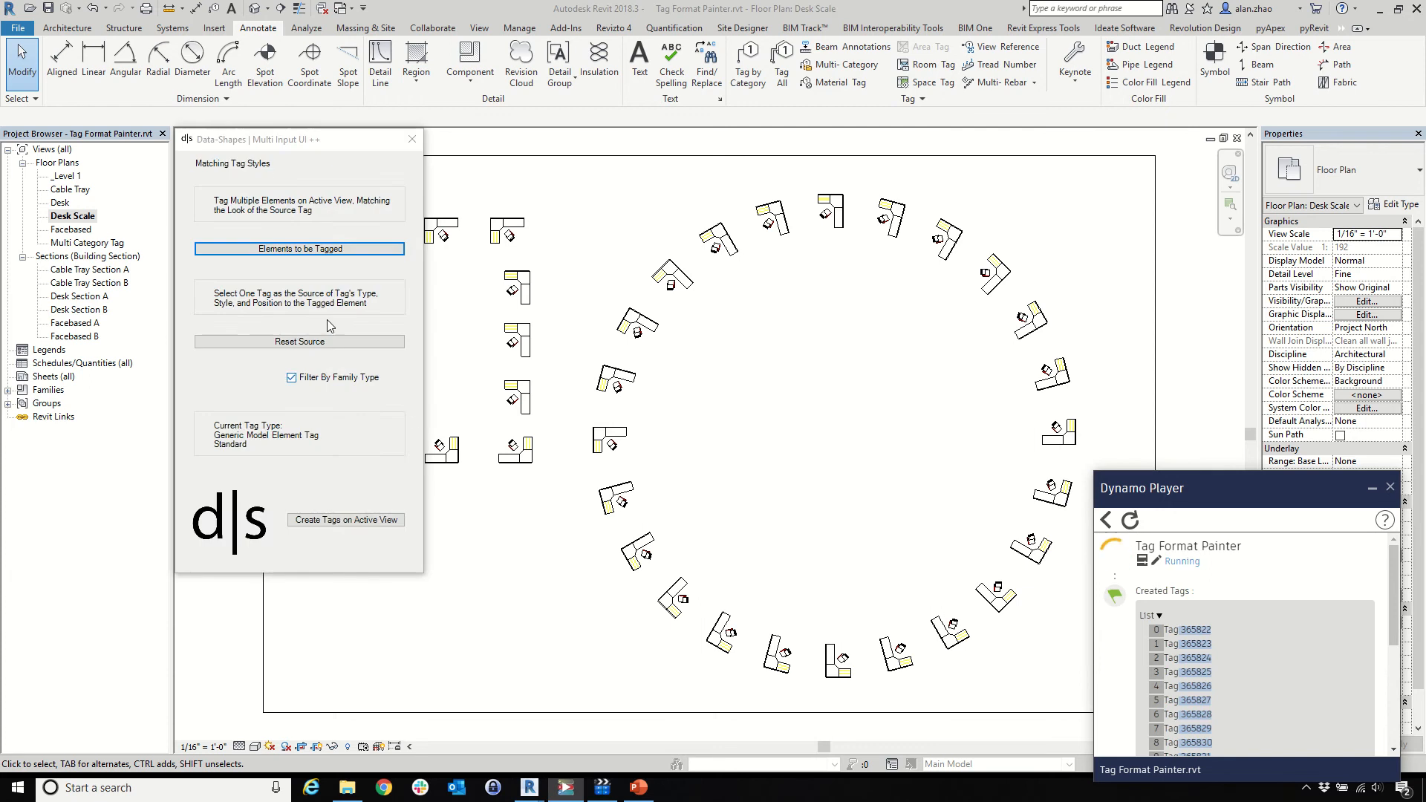
pyautogui.moveTo(289, 147); pyautogui.dragTo(87, 145)
pyautogui.click(127, 247)
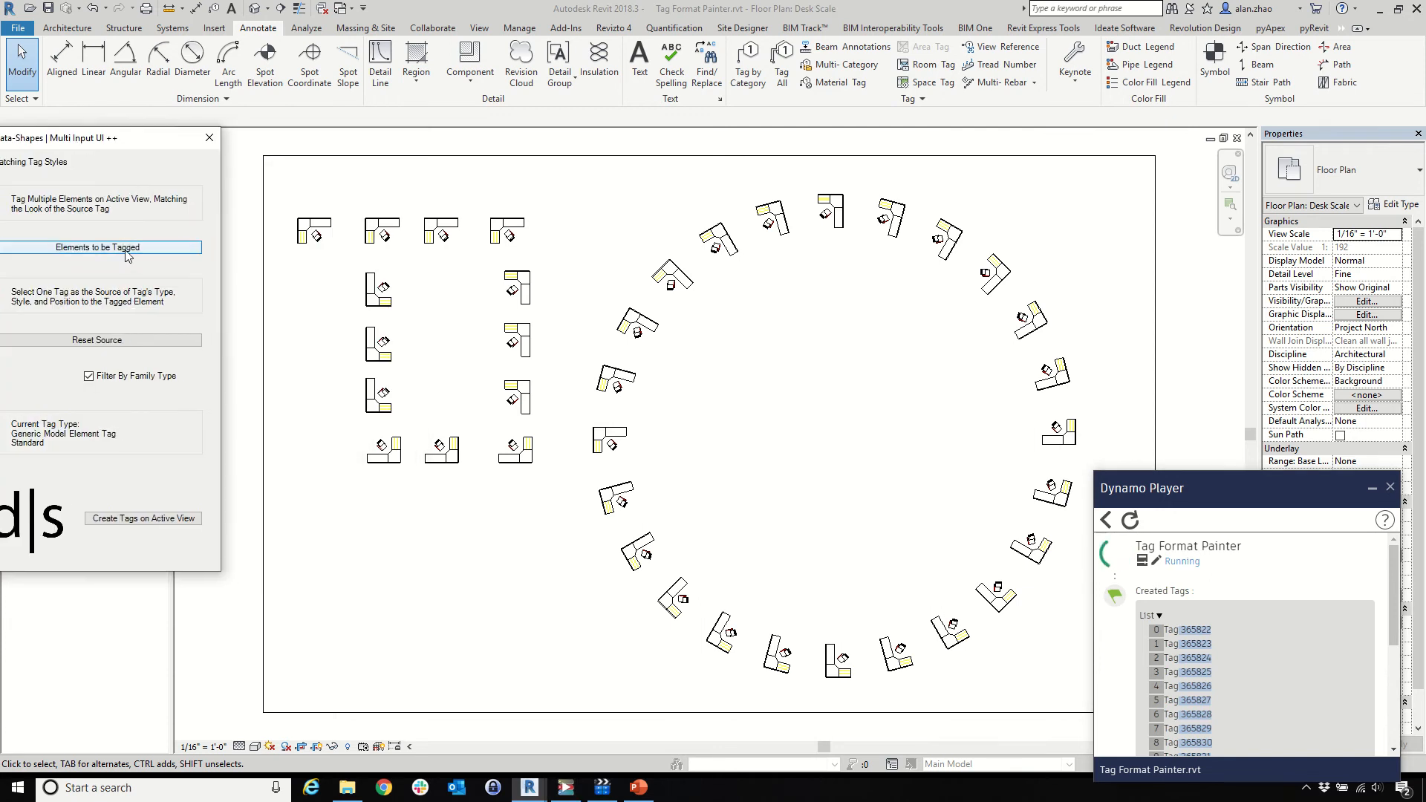
pyautogui.moveTo(233, 175); pyautogui.dragTo(1110, 722)
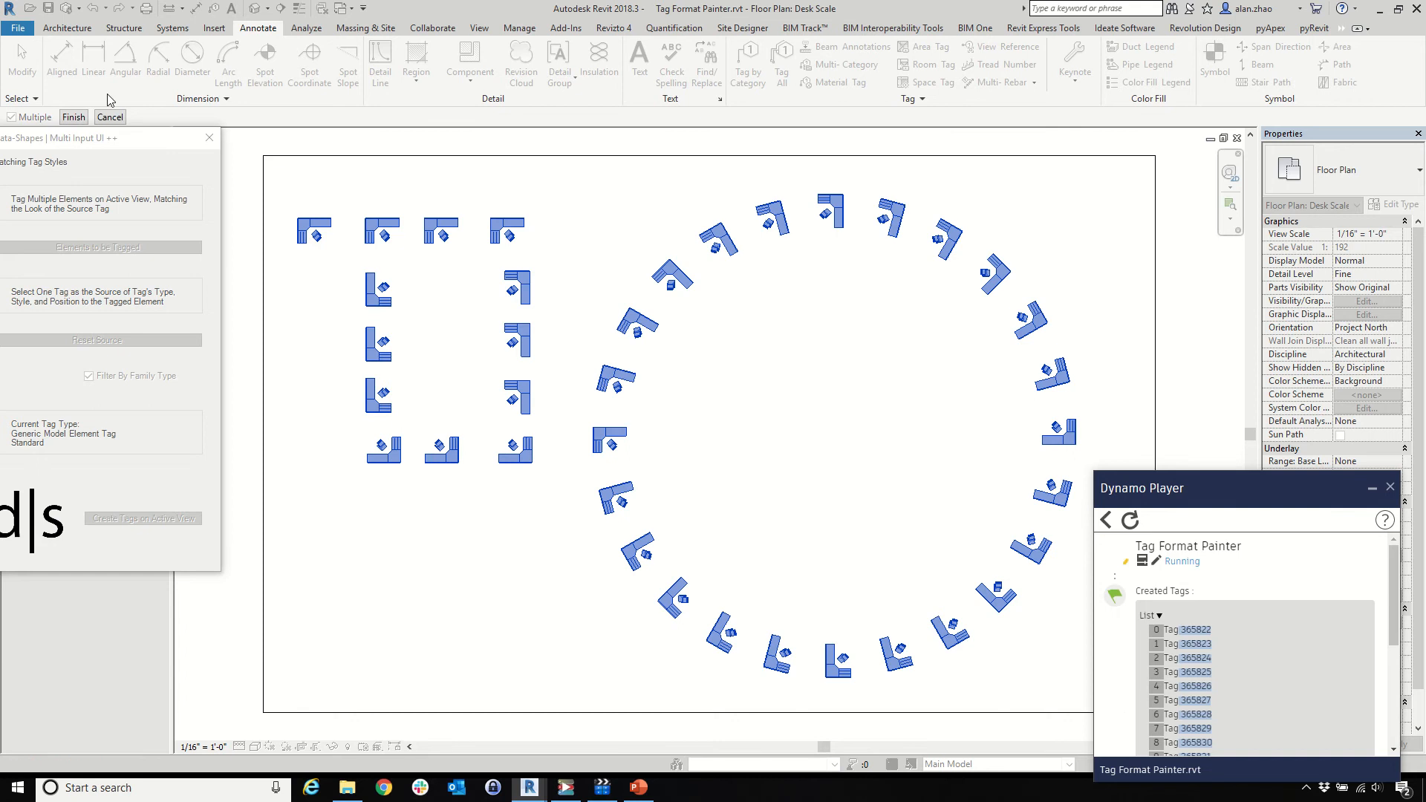
pyautogui.click(73, 117)
pyautogui.click(148, 519)
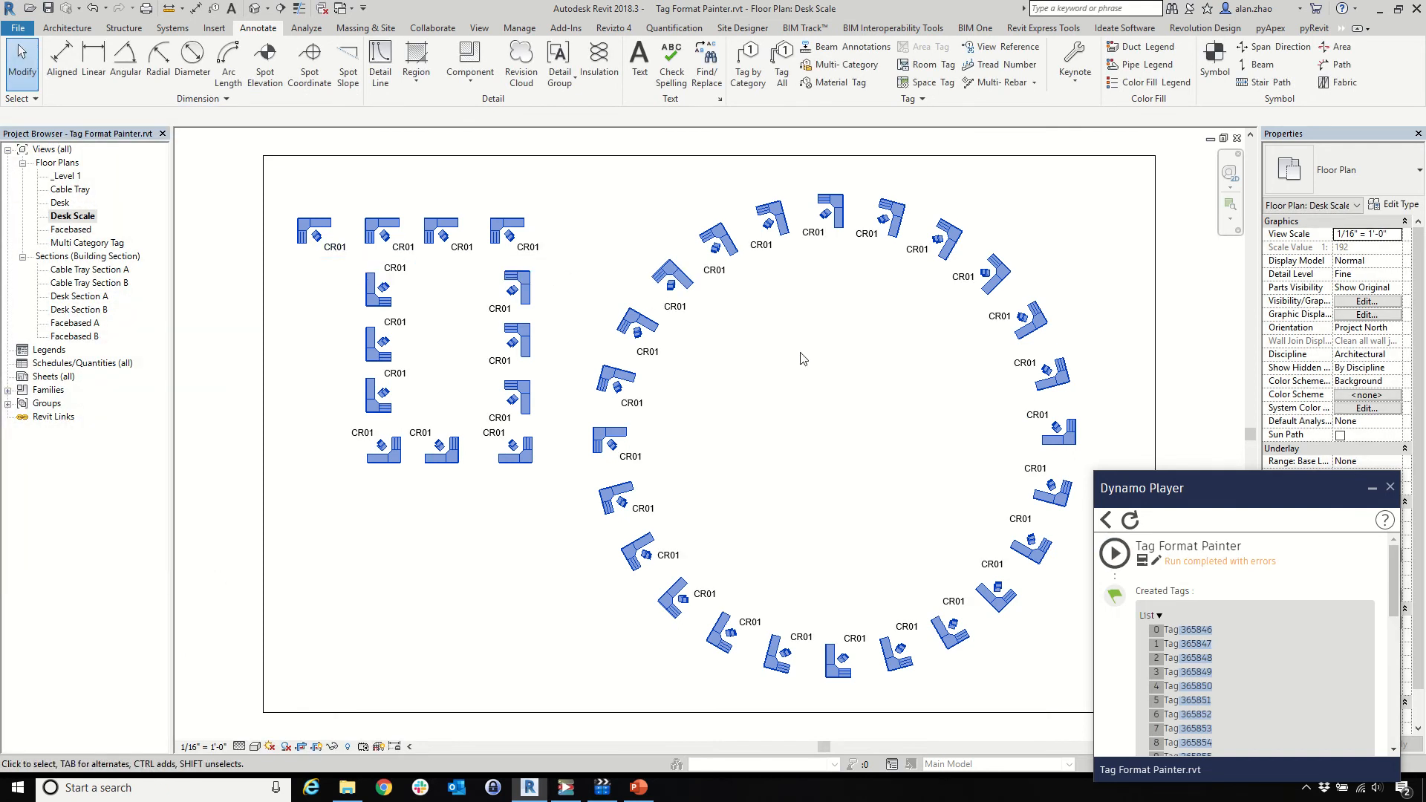
# Examine the placement of the CR01 tags across the circular and rectangular layouts on the Desk Scale plan
pyautogui.scroll(5, 684, 280)
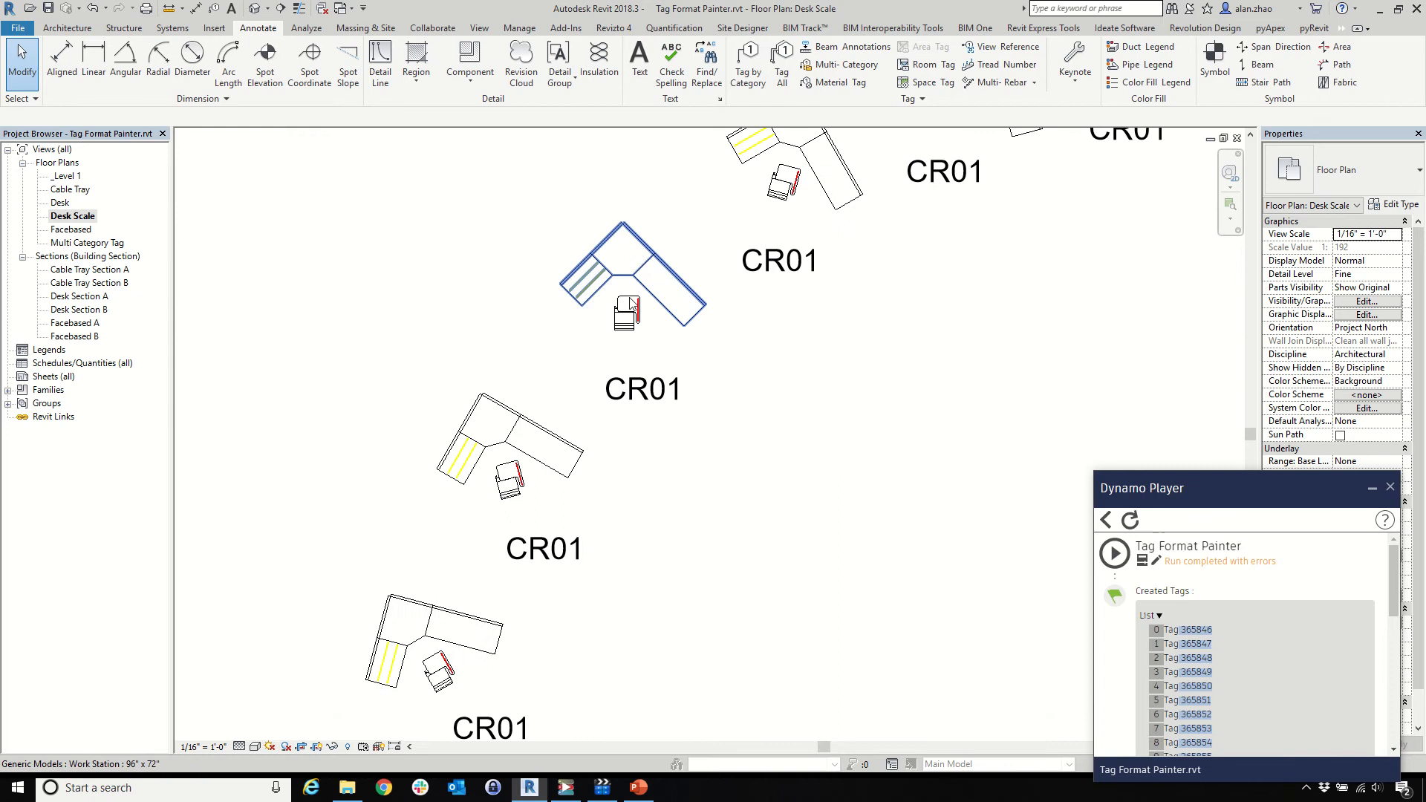
pyautogui.scroll(-5, 891, 399)
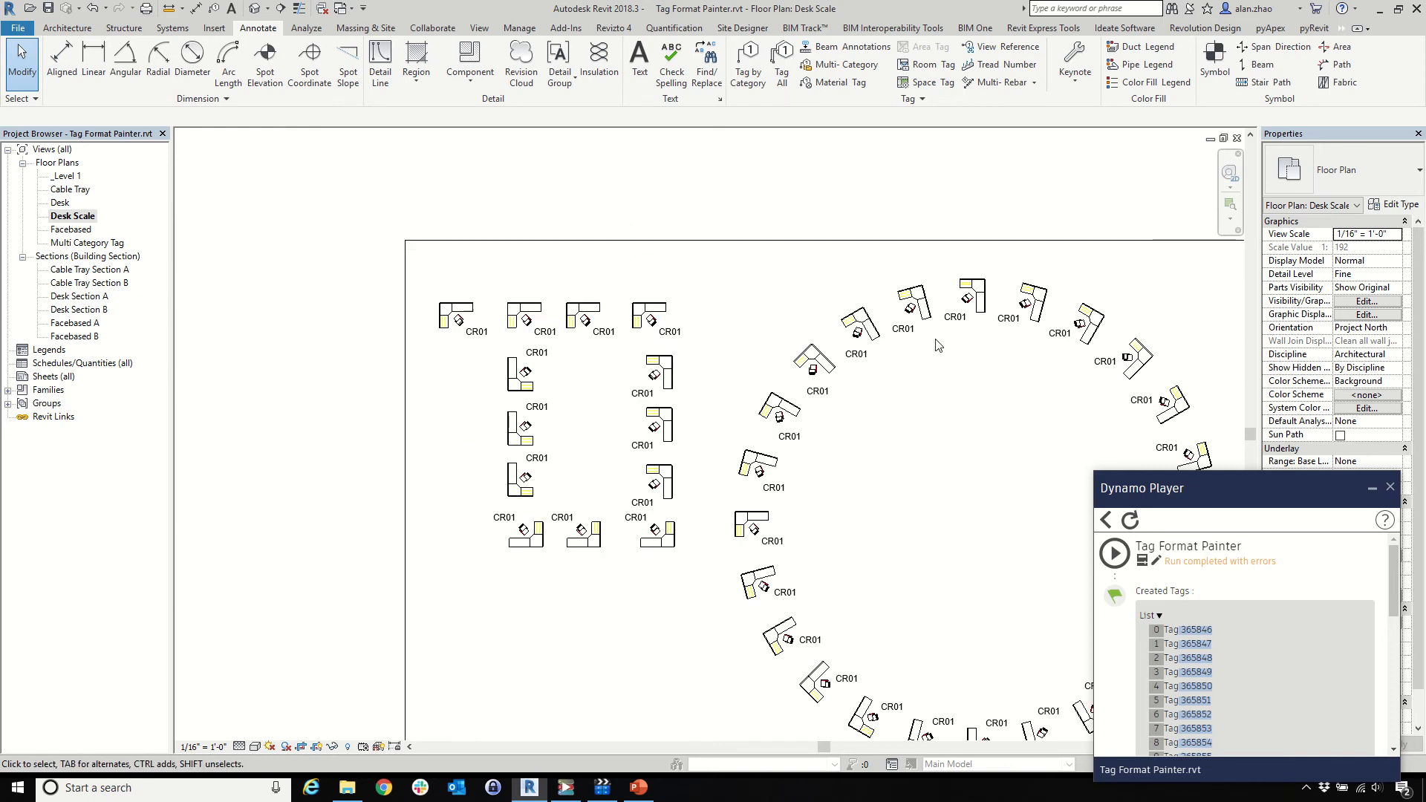
pyautogui.scroll(5, 866, 239)
pyautogui.scroll(-6, 742, 297)
pyautogui.scroll(3, 642, 310)
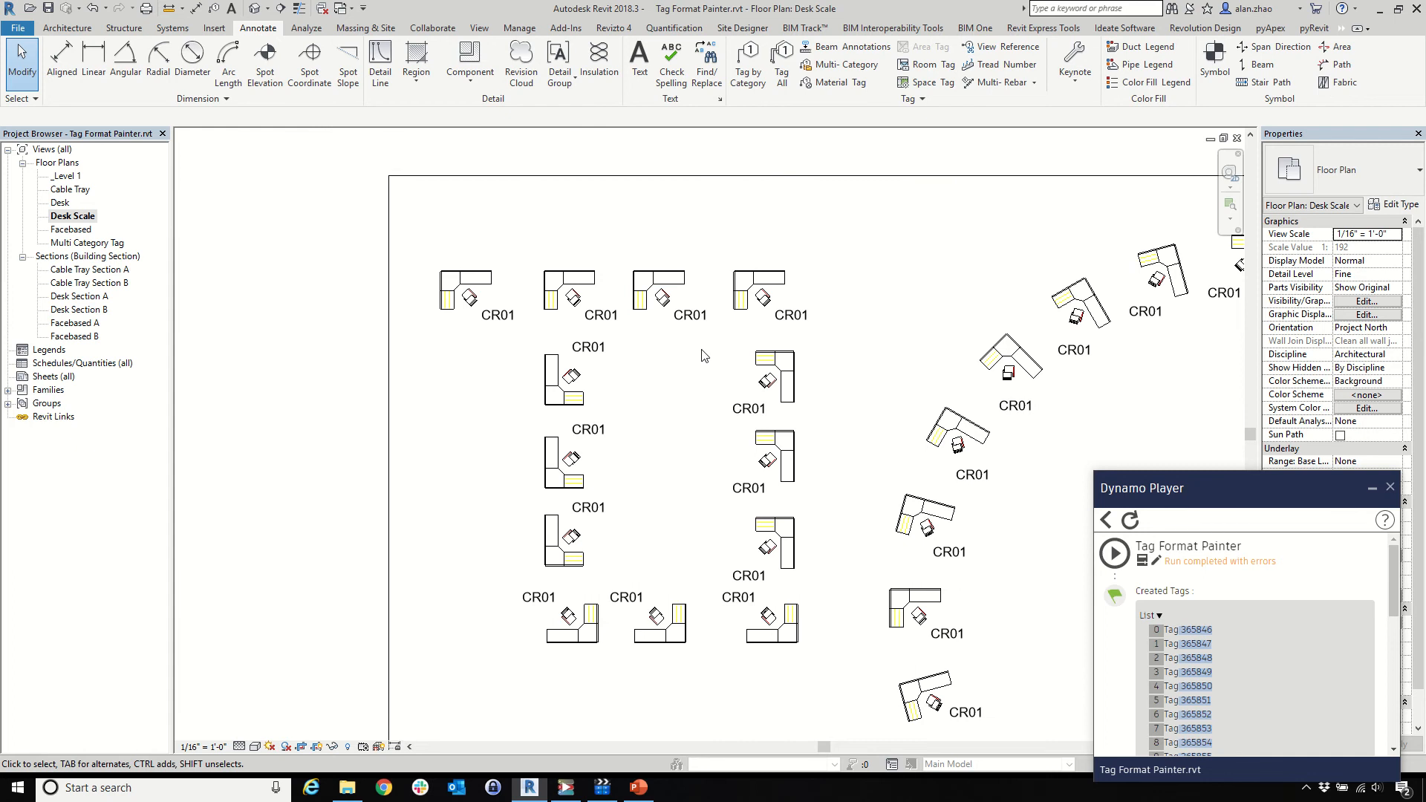
# Open the Multi Category Tag floor plan, with the Dynamo Player window moved clear of the drawing
pyautogui.moveTo(1252, 486); pyautogui.dragTo(1309, 349)
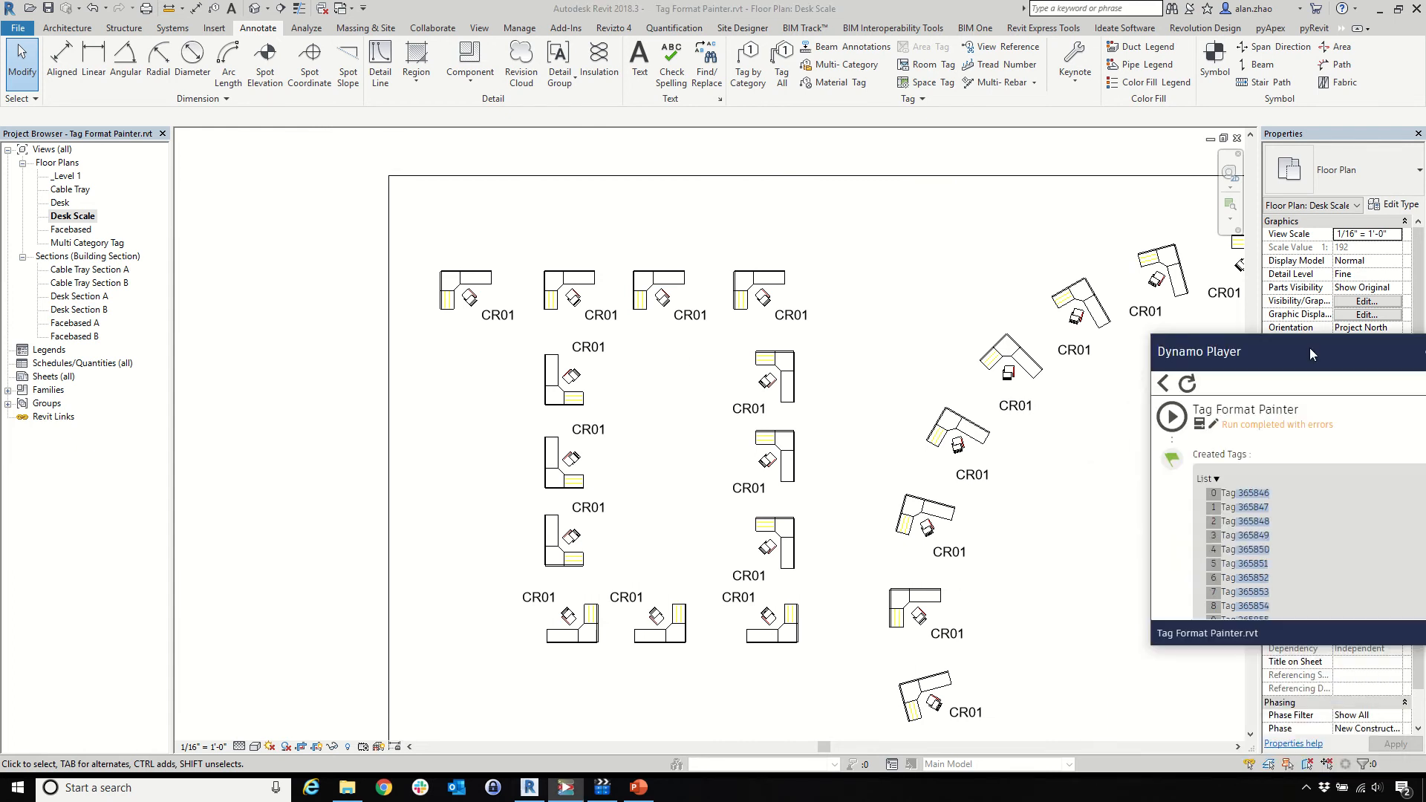
pyautogui.doubleClick(106, 244)
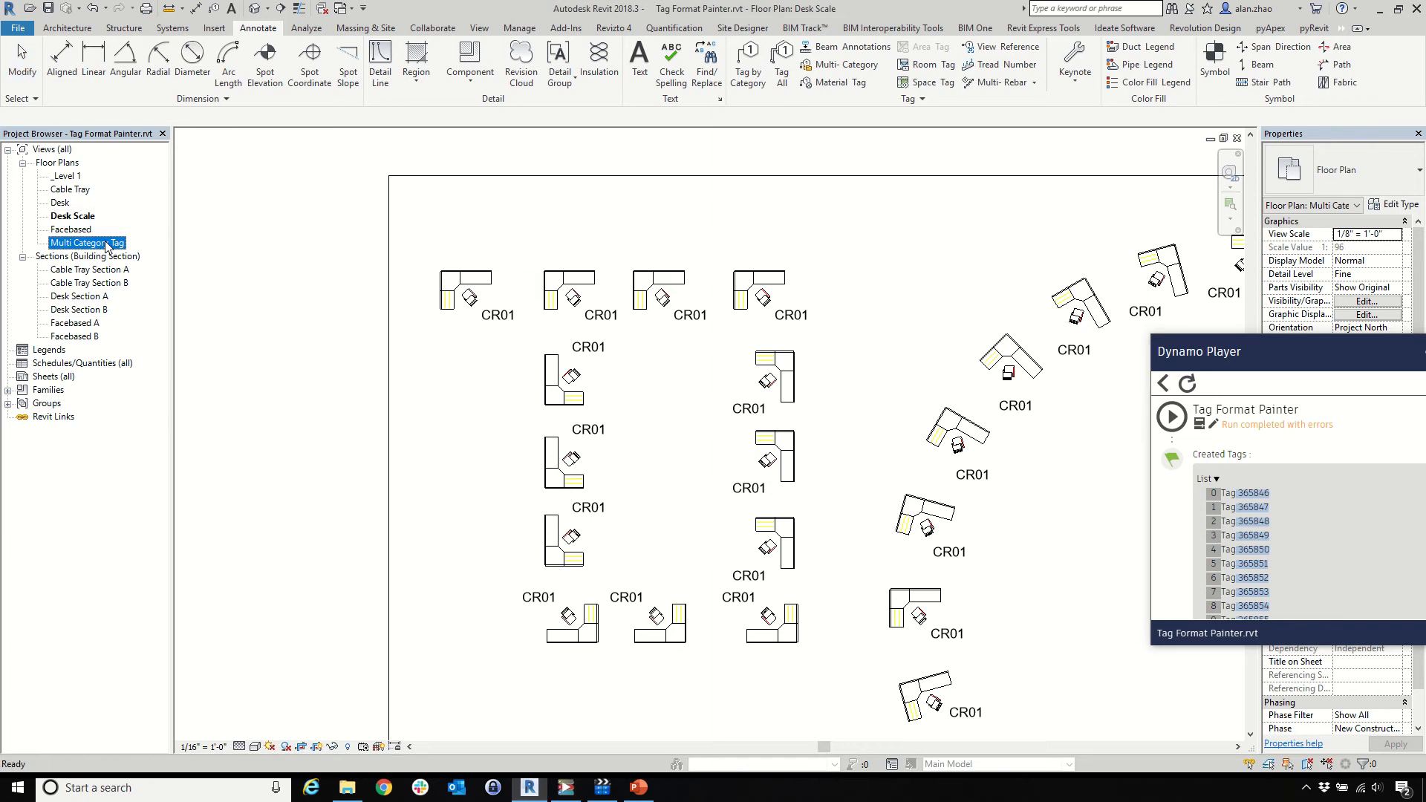
pyautogui.scroll(-3, 512, 505)
pyautogui.scroll(8, 497, 371)
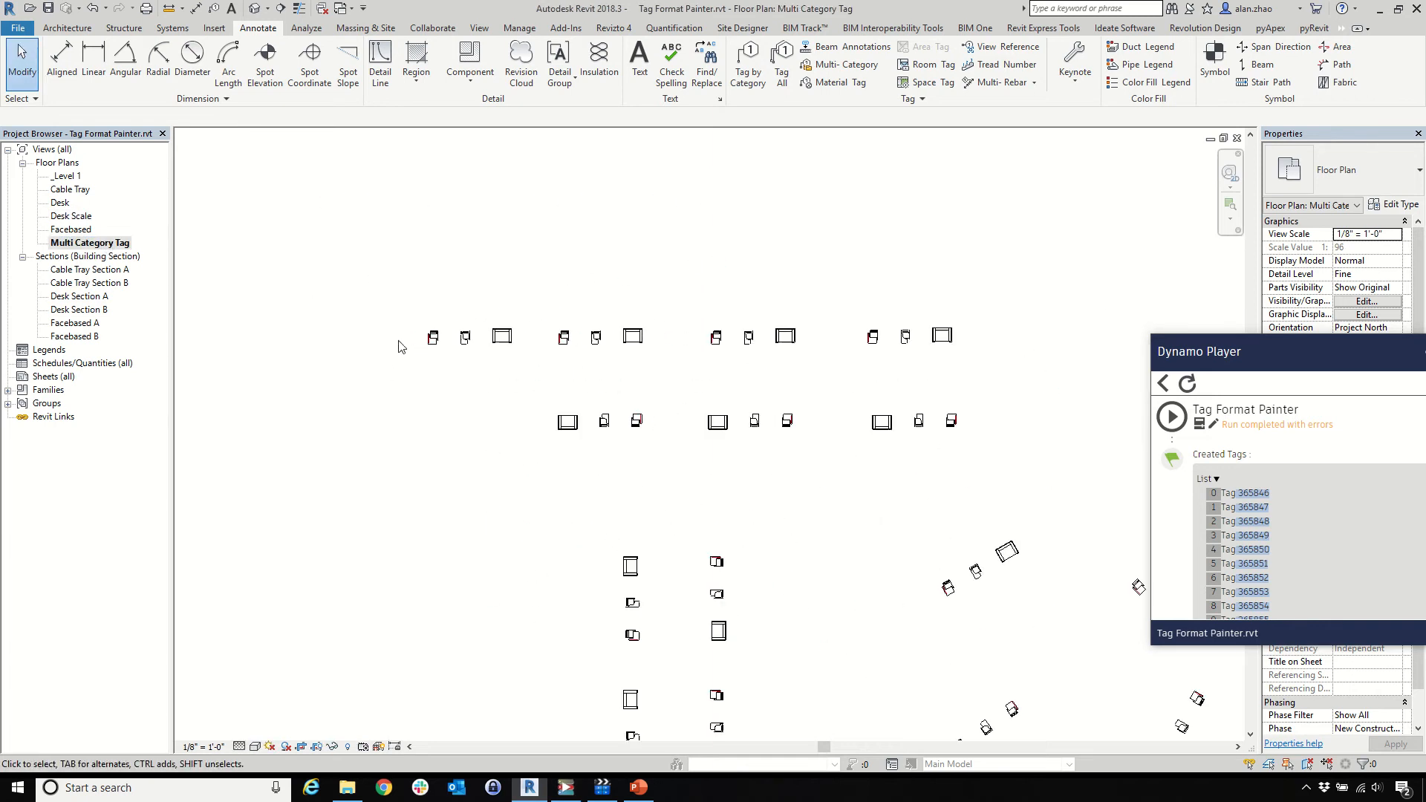
# Check the family and category of each of the three chairs in the first group
pyautogui.click(780, 316)
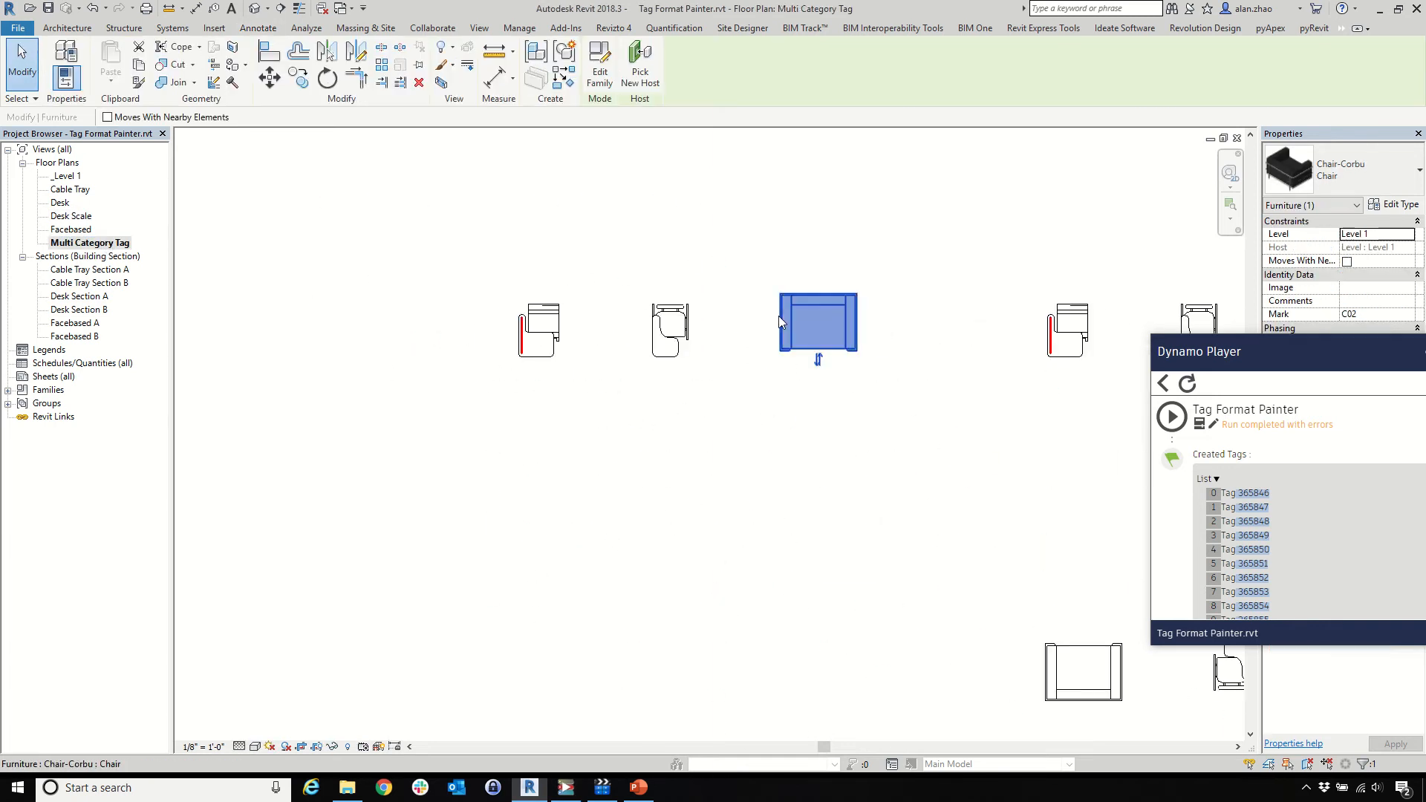
pyautogui.click(671, 330)
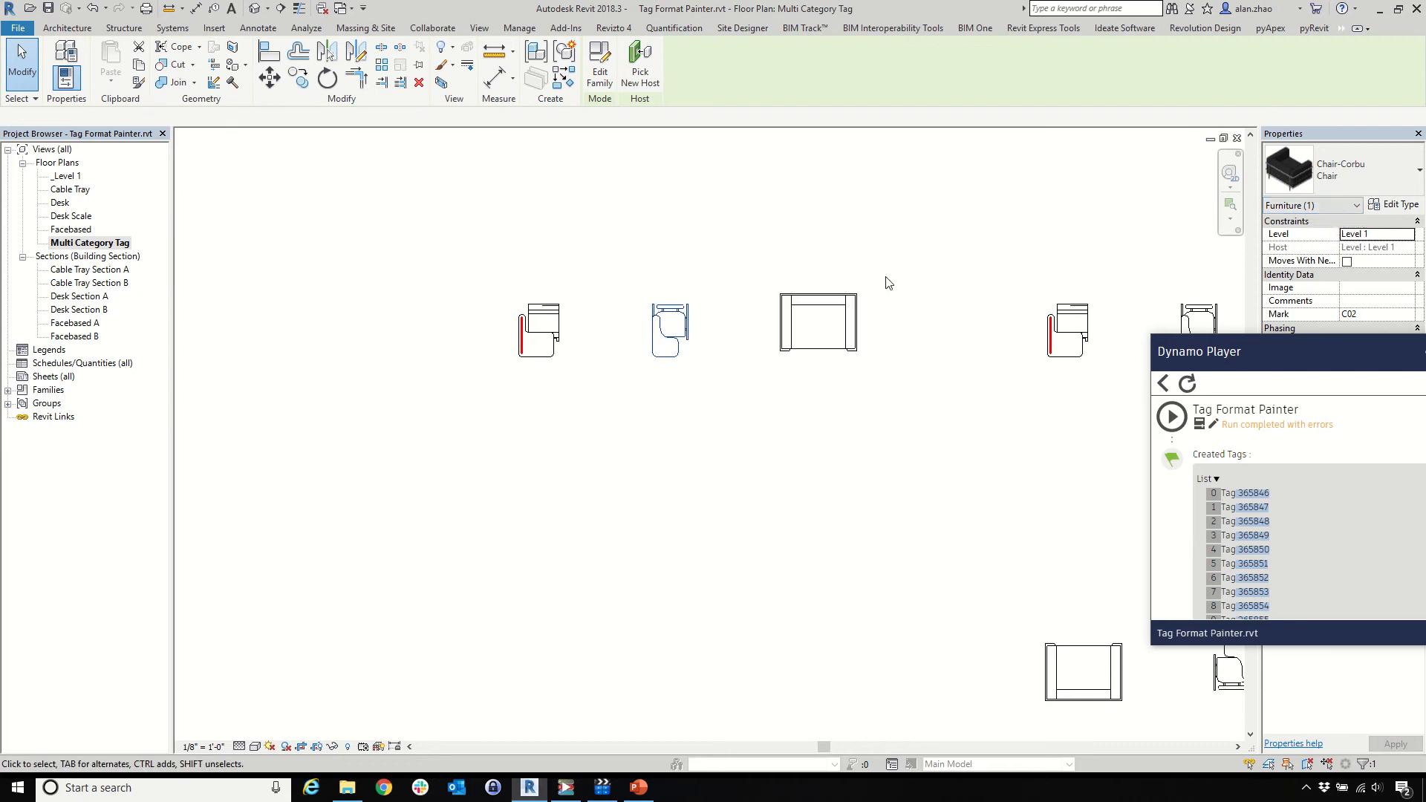
pyautogui.click(538, 330)
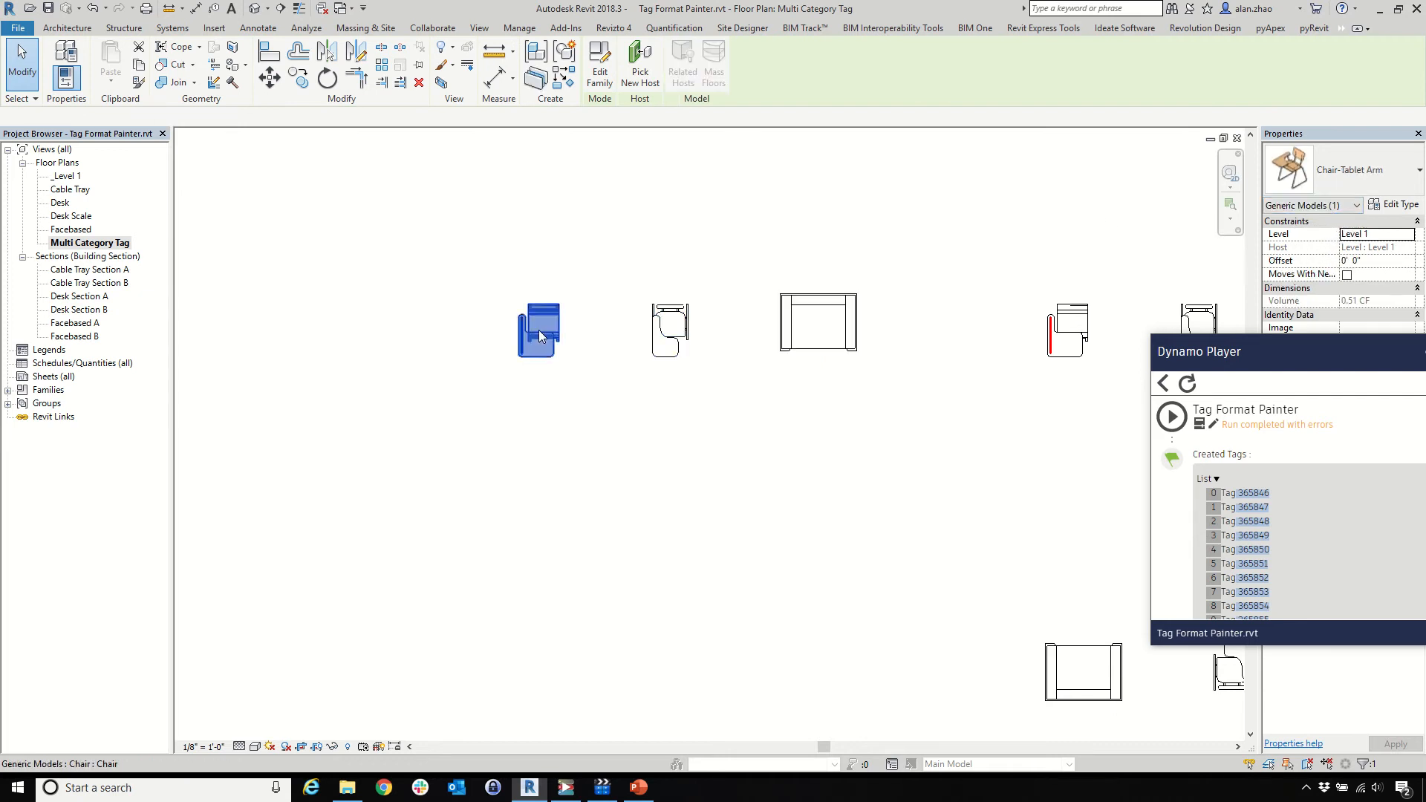
pyautogui.click(778, 450)
pyautogui.scroll(-2, 765, 444)
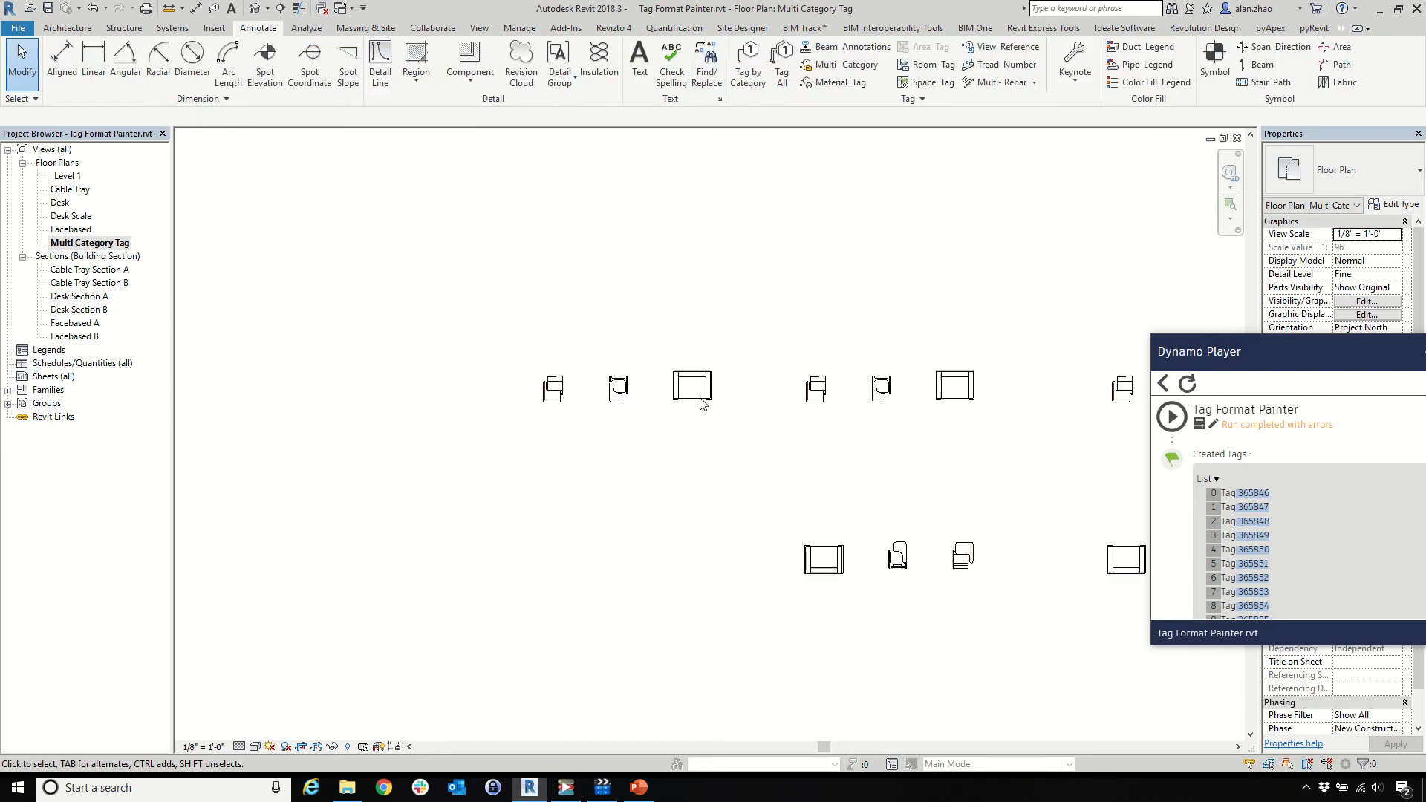
# Place a multi-category tag without leader on the first chair of the top row and move it above the chair
pyautogui.scroll(2, 698, 388)
pyautogui.click(835, 64)
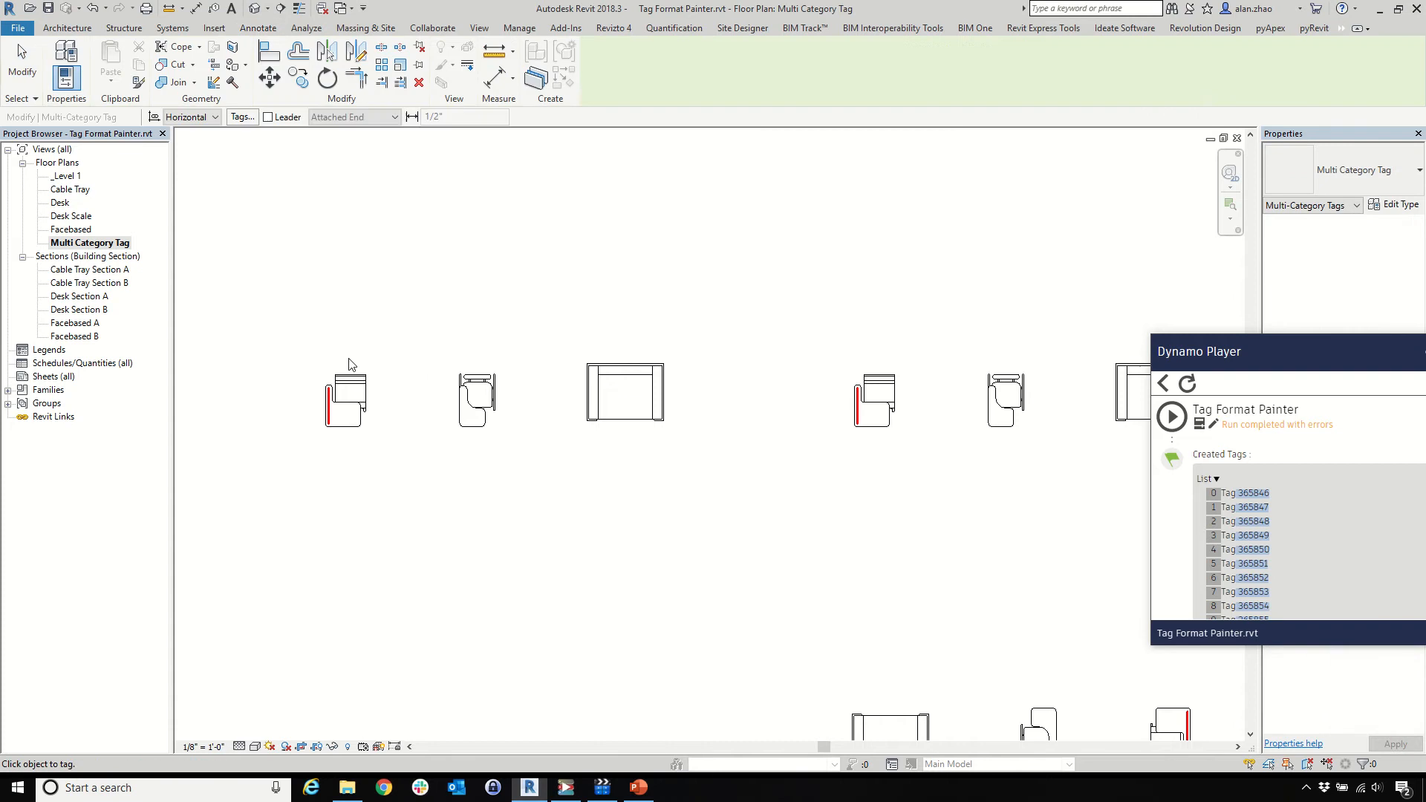
pyautogui.click(349, 387)
pyautogui.moveTo(346, 416); pyautogui.dragTo(350, 349)
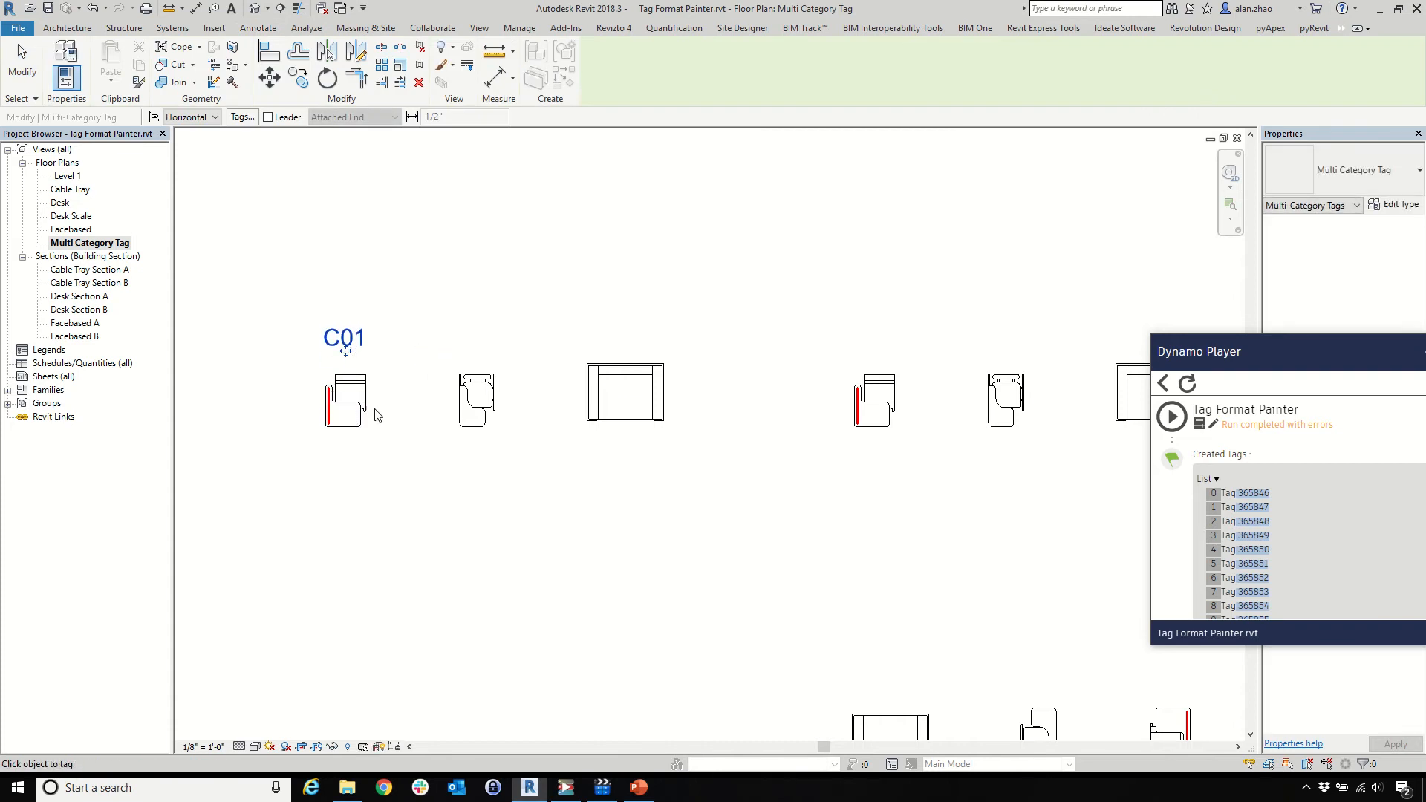
# Run the Tag Format Painter script, reset its source to the C01 tag and turn off Filter By Family Type
pyautogui.scroll(-2, 375, 414)
pyautogui.click(1170, 428)
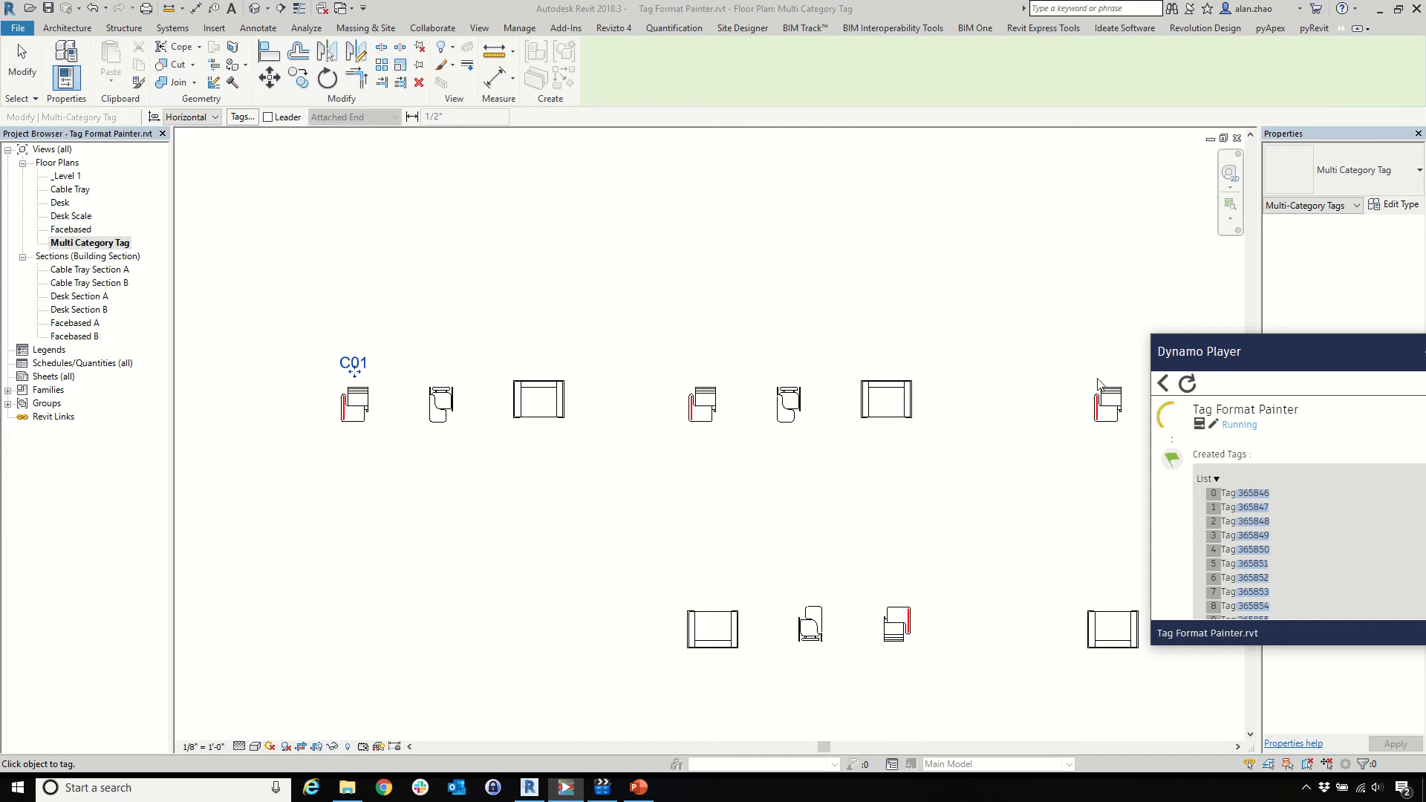
pyautogui.click(21, 63)
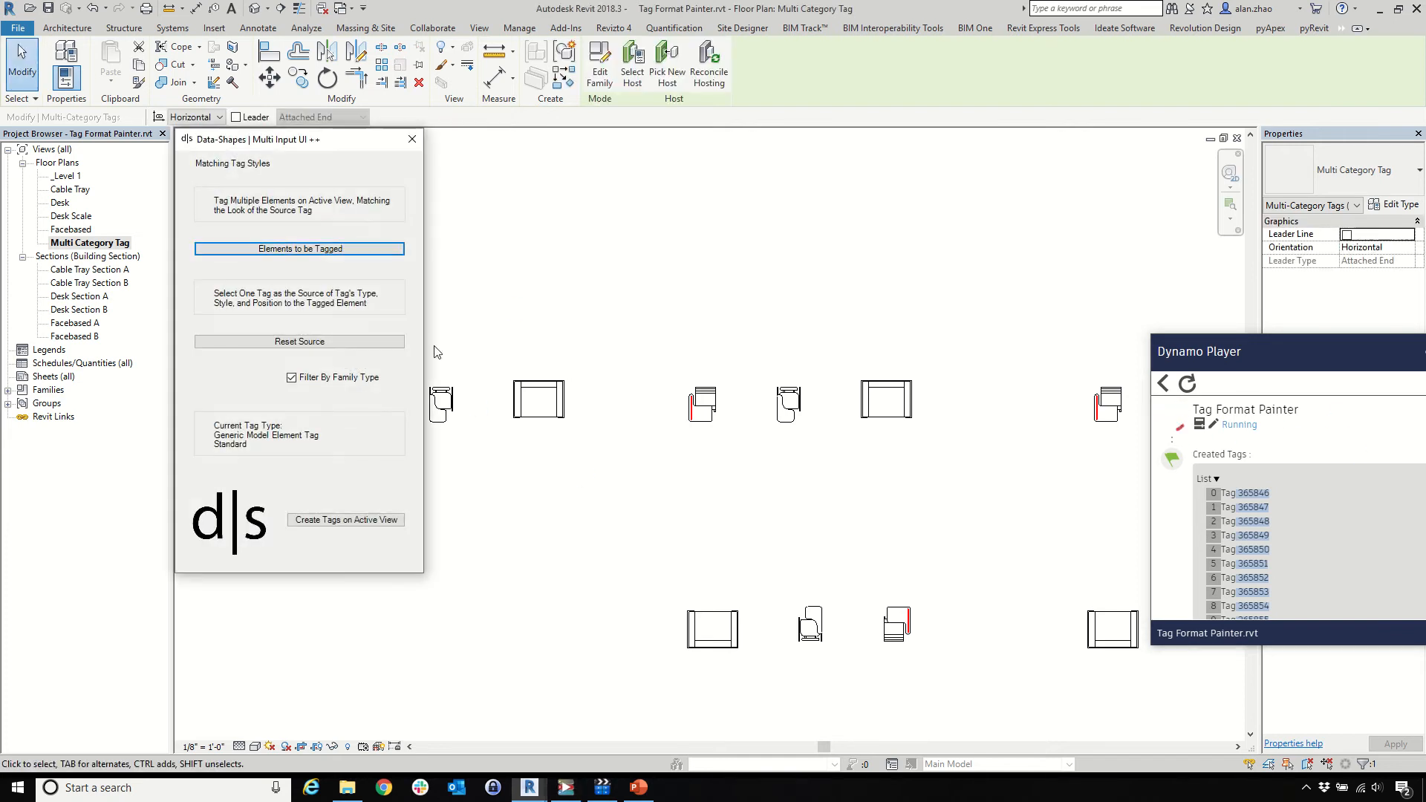
pyautogui.moveTo(281, 154); pyautogui.dragTo(135, 174)
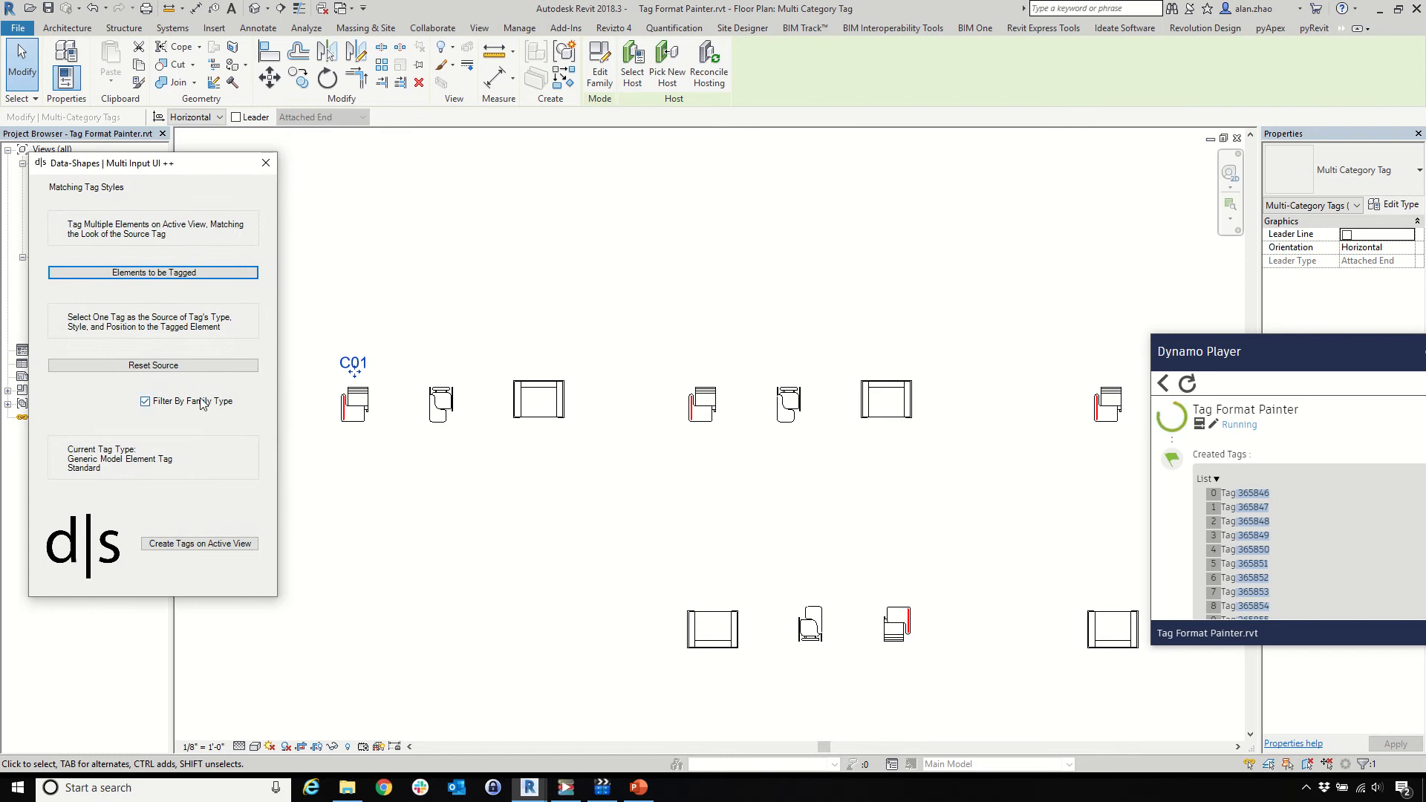
pyautogui.scroll(2, 300, 367)
pyautogui.click(154, 365)
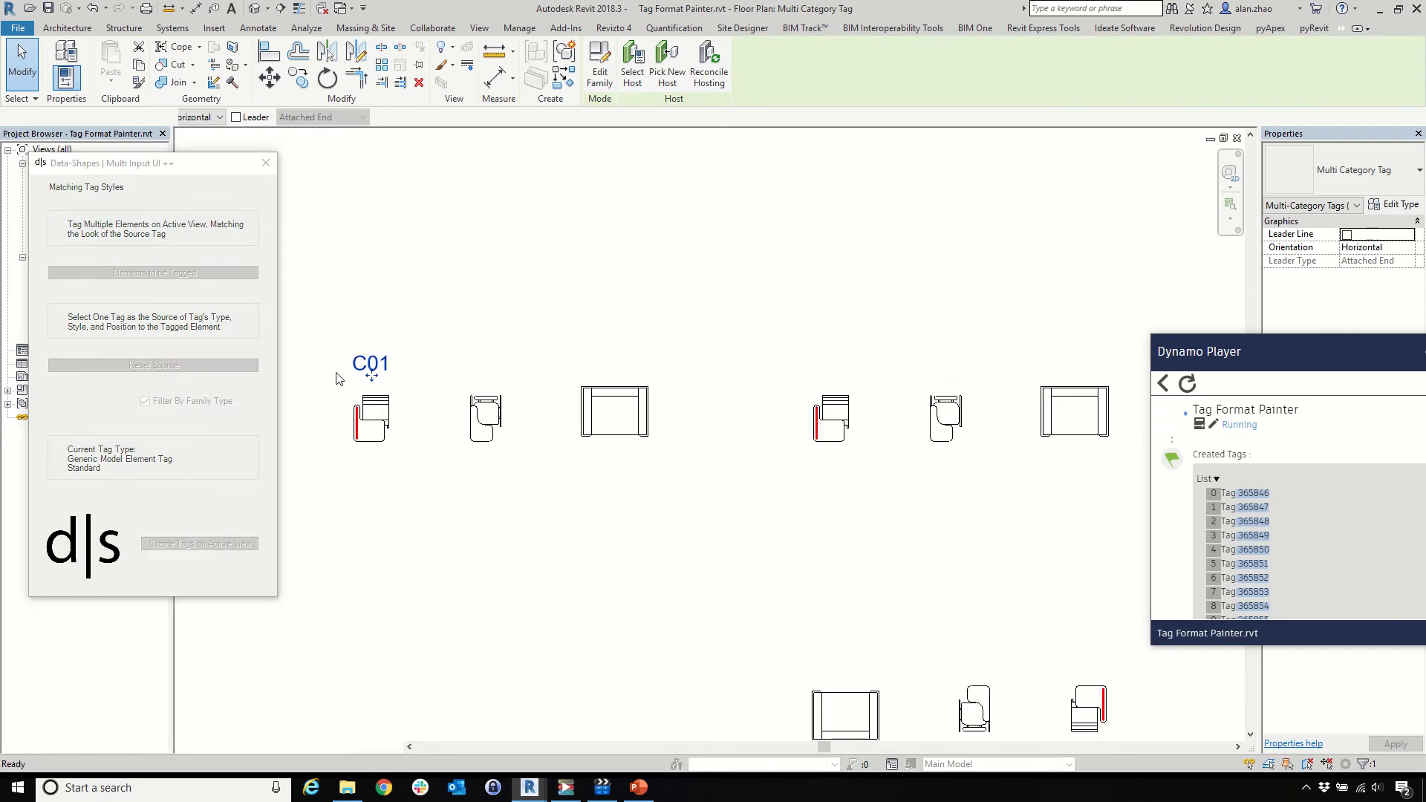
pyautogui.click(385, 367)
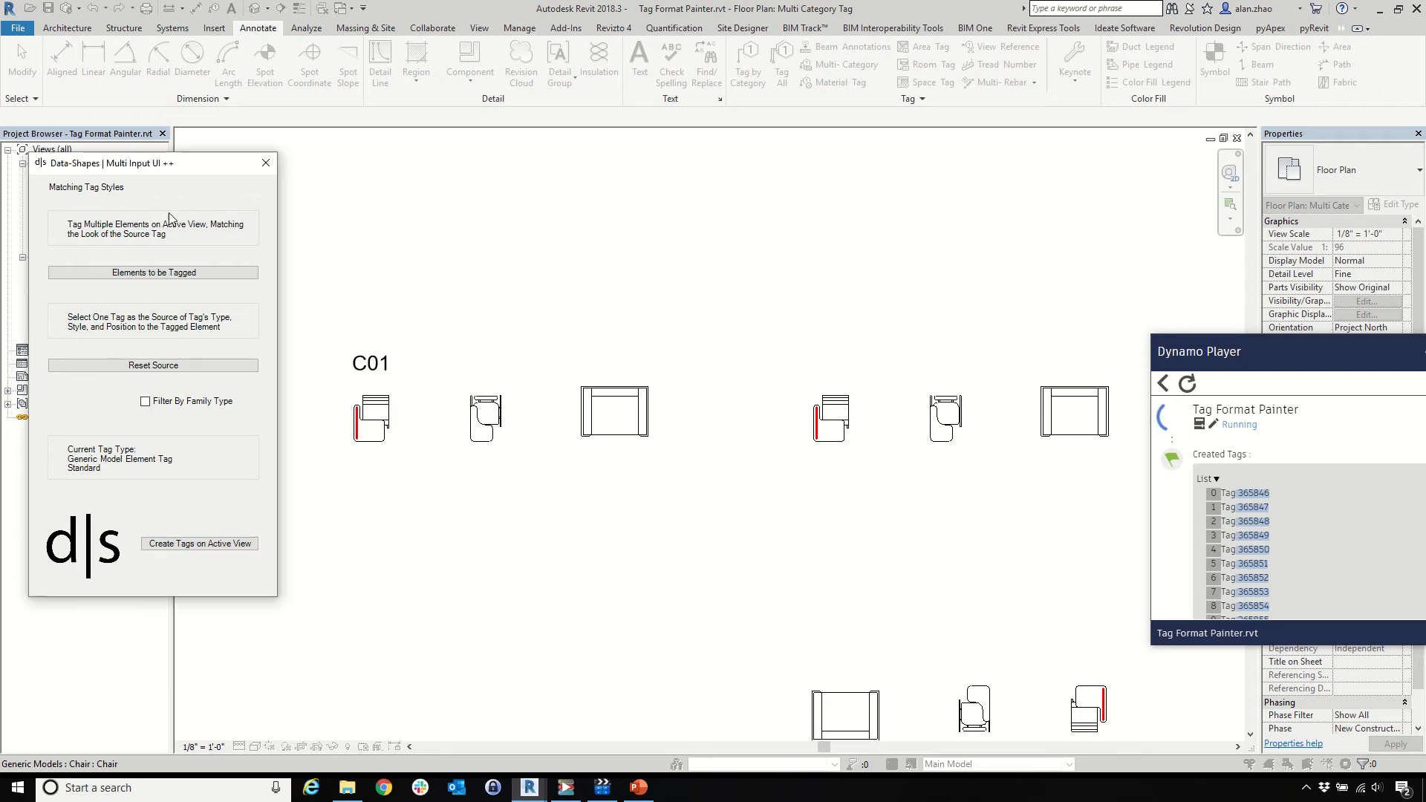
# Pick the untagged chairs in the two upper rows as elements to be tagged and create matching tags on the active view
pyautogui.click(165, 273)
pyautogui.scroll(-3, 437, 345)
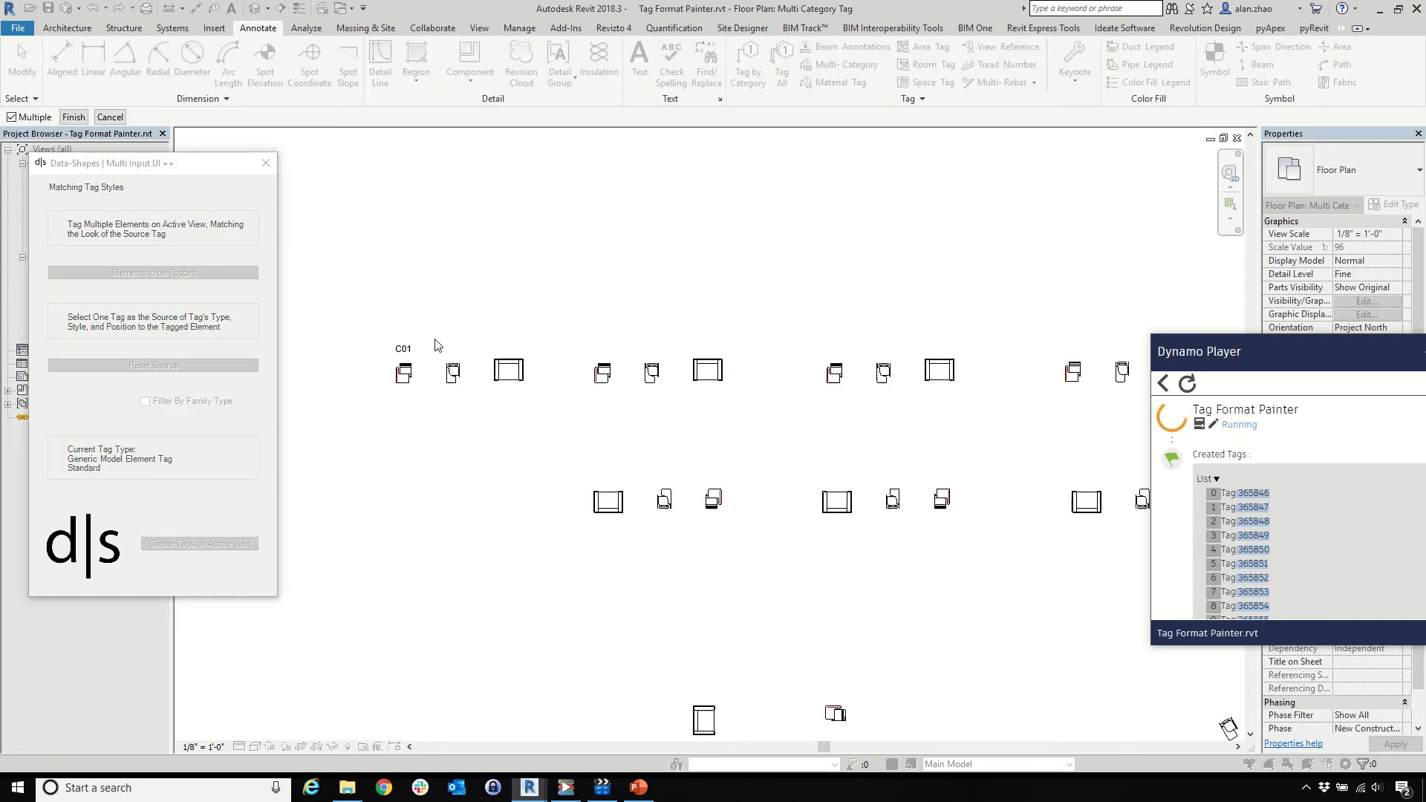
pyautogui.scroll(-2, 438, 345)
pyautogui.scroll(1, 490, 364)
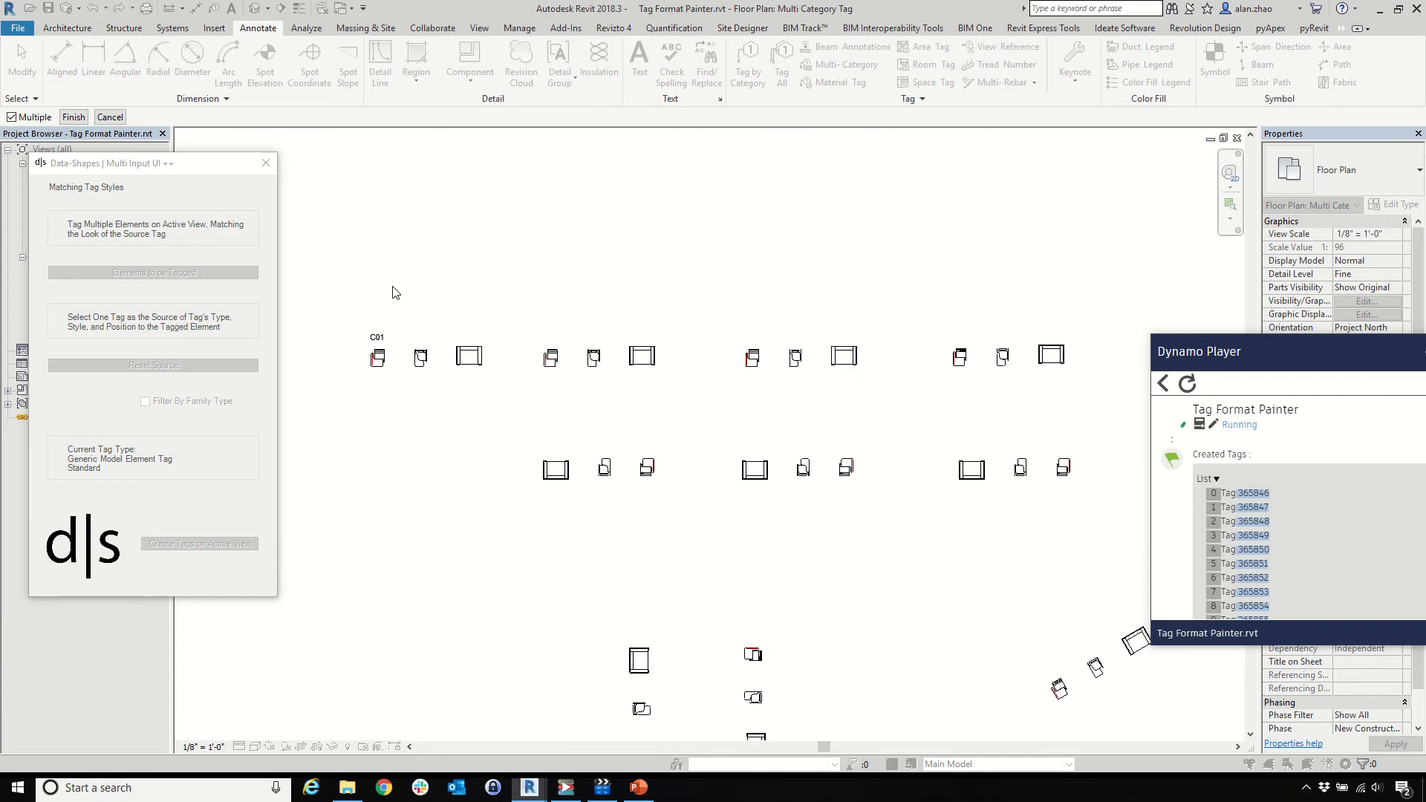
pyautogui.moveTo(390, 276); pyautogui.dragTo(1131, 539)
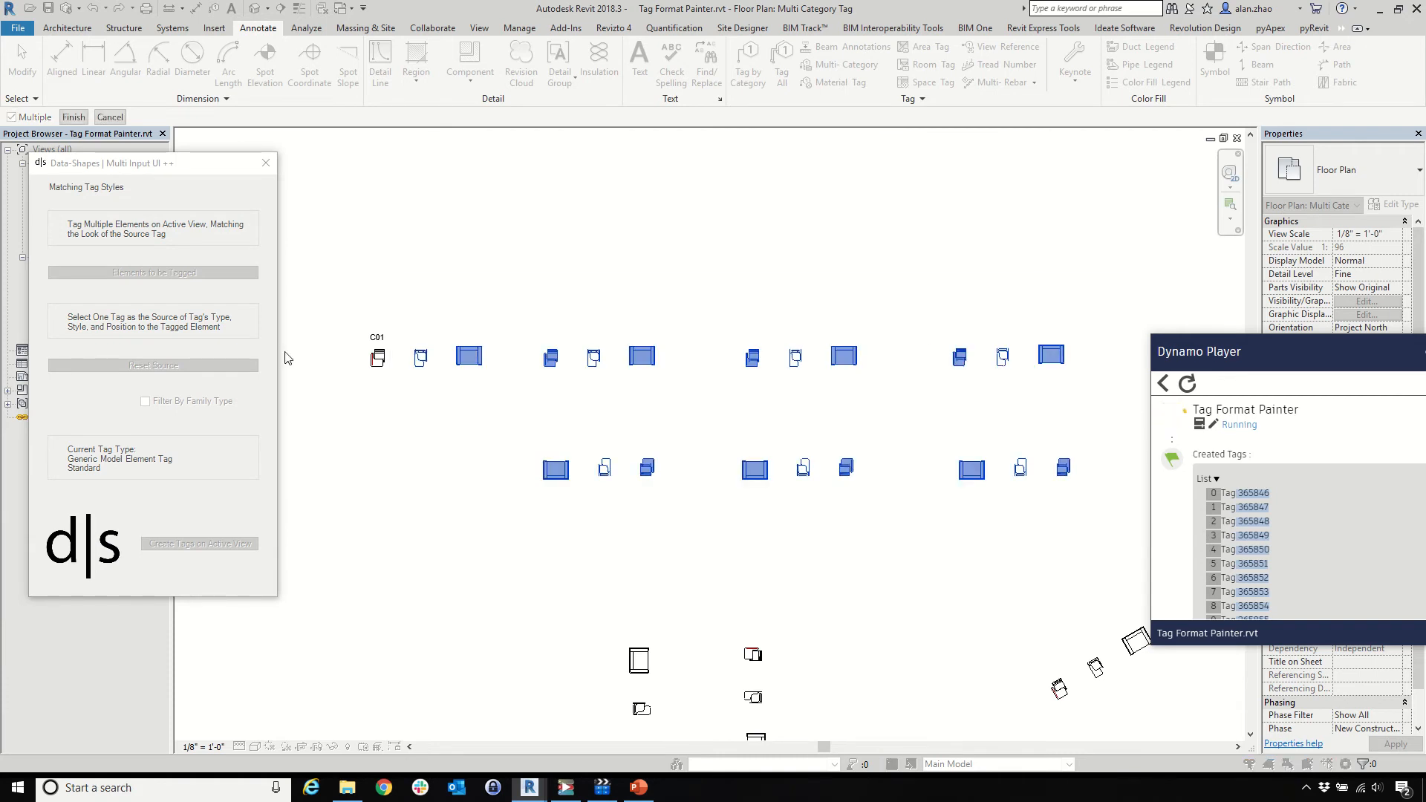
pyautogui.click(73, 117)
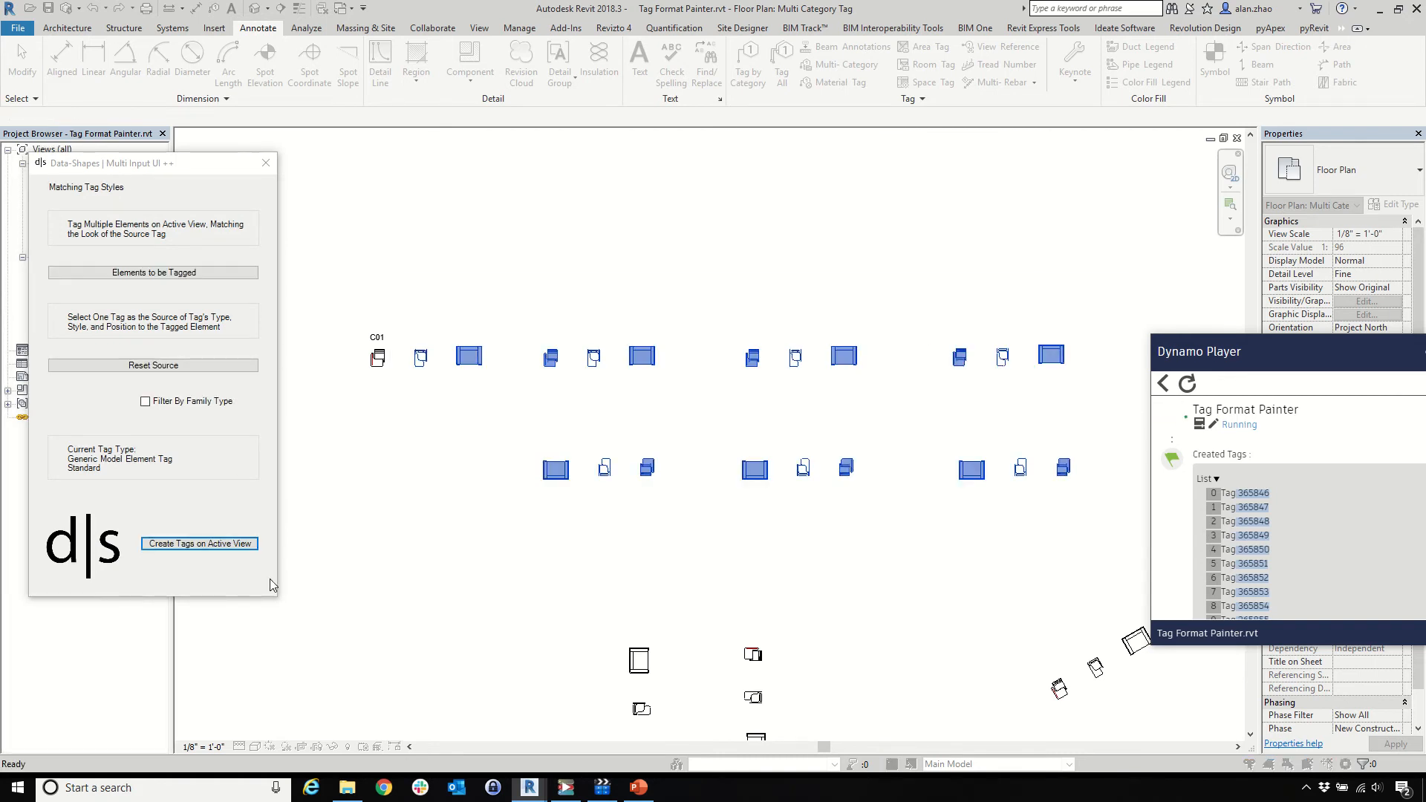
pyautogui.click(243, 550)
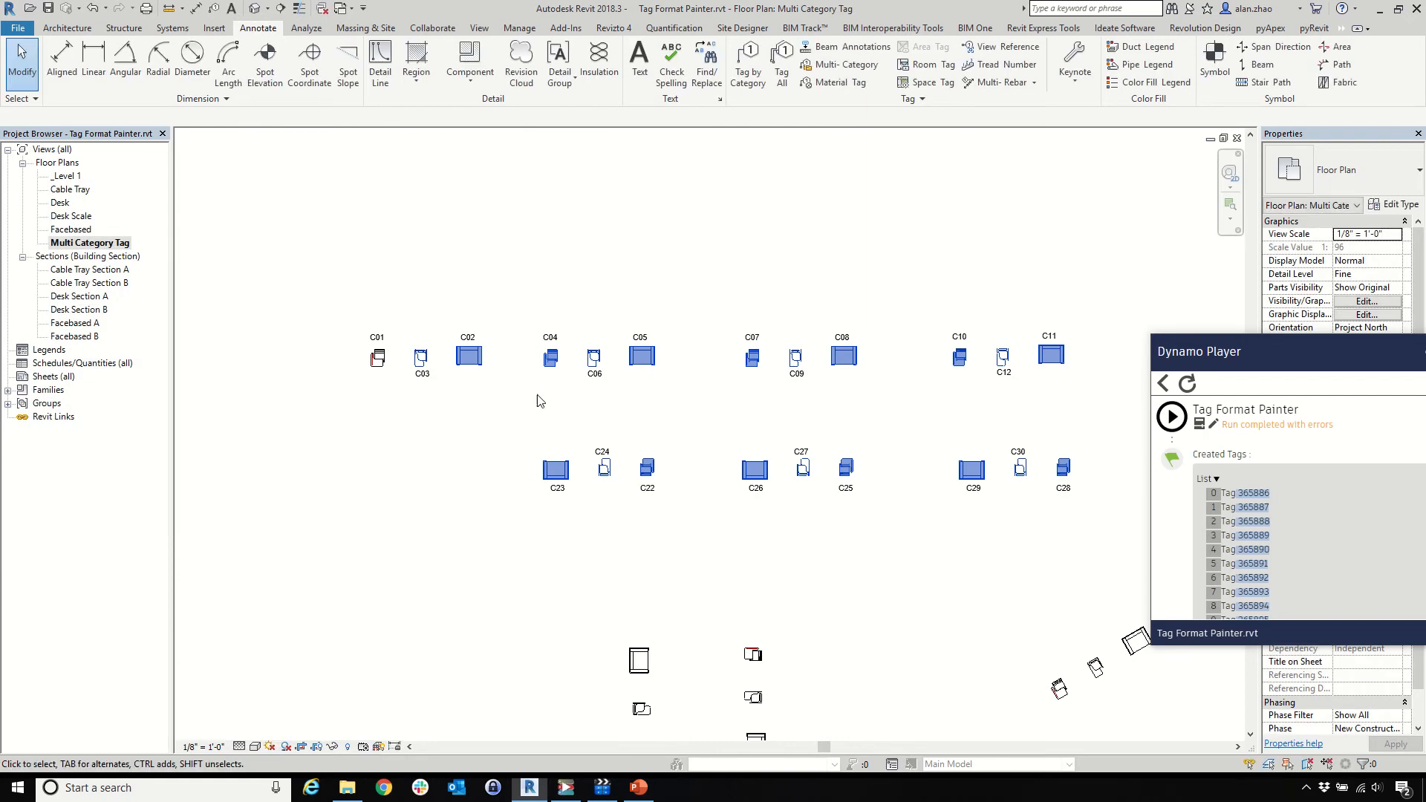
# Compare the insertion points of chairs C03 and C01 by starting a similar placement of each and cancelling it
pyautogui.press('Escape')
pyautogui.scroll(3, 447, 353)
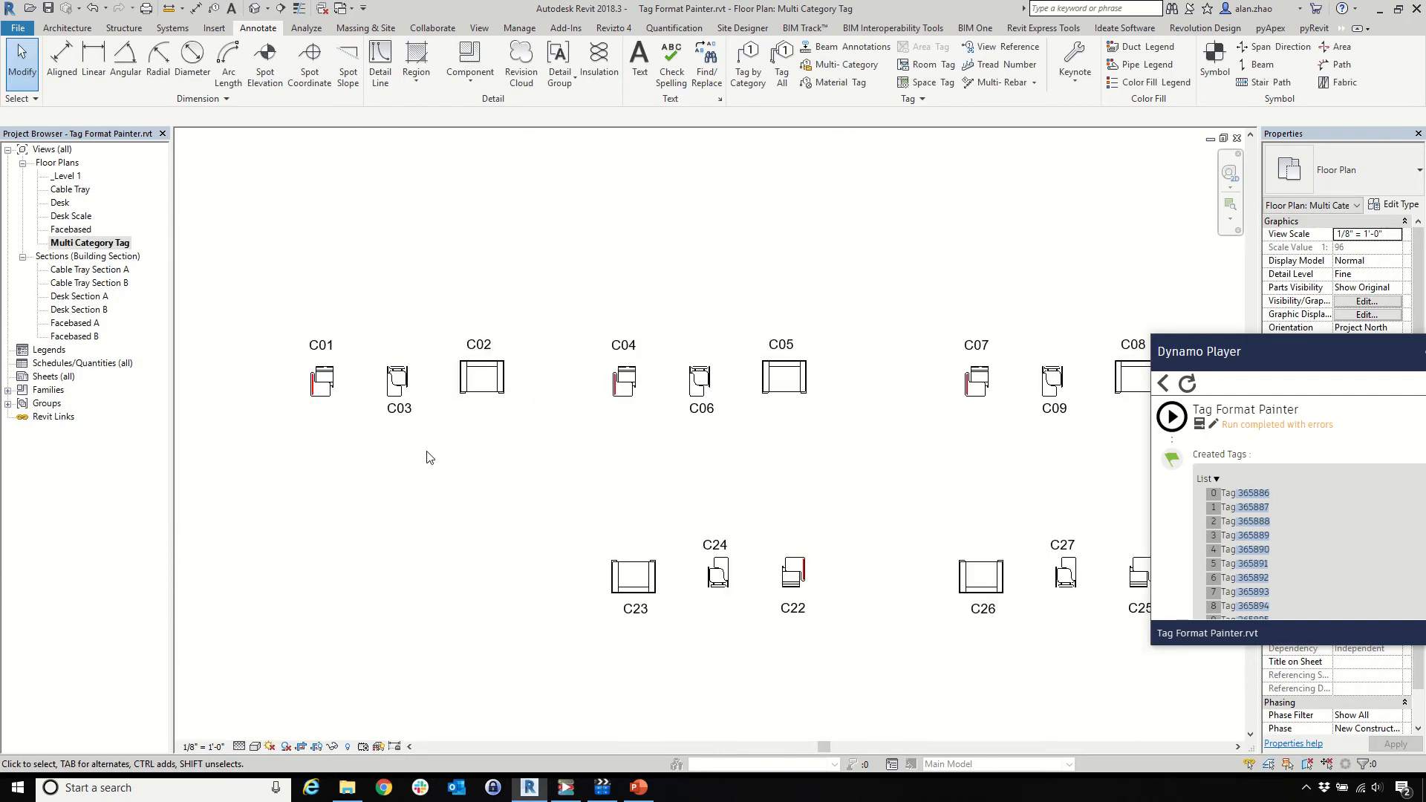
pyautogui.click(388, 348)
pyautogui.scroll(3, 392, 359)
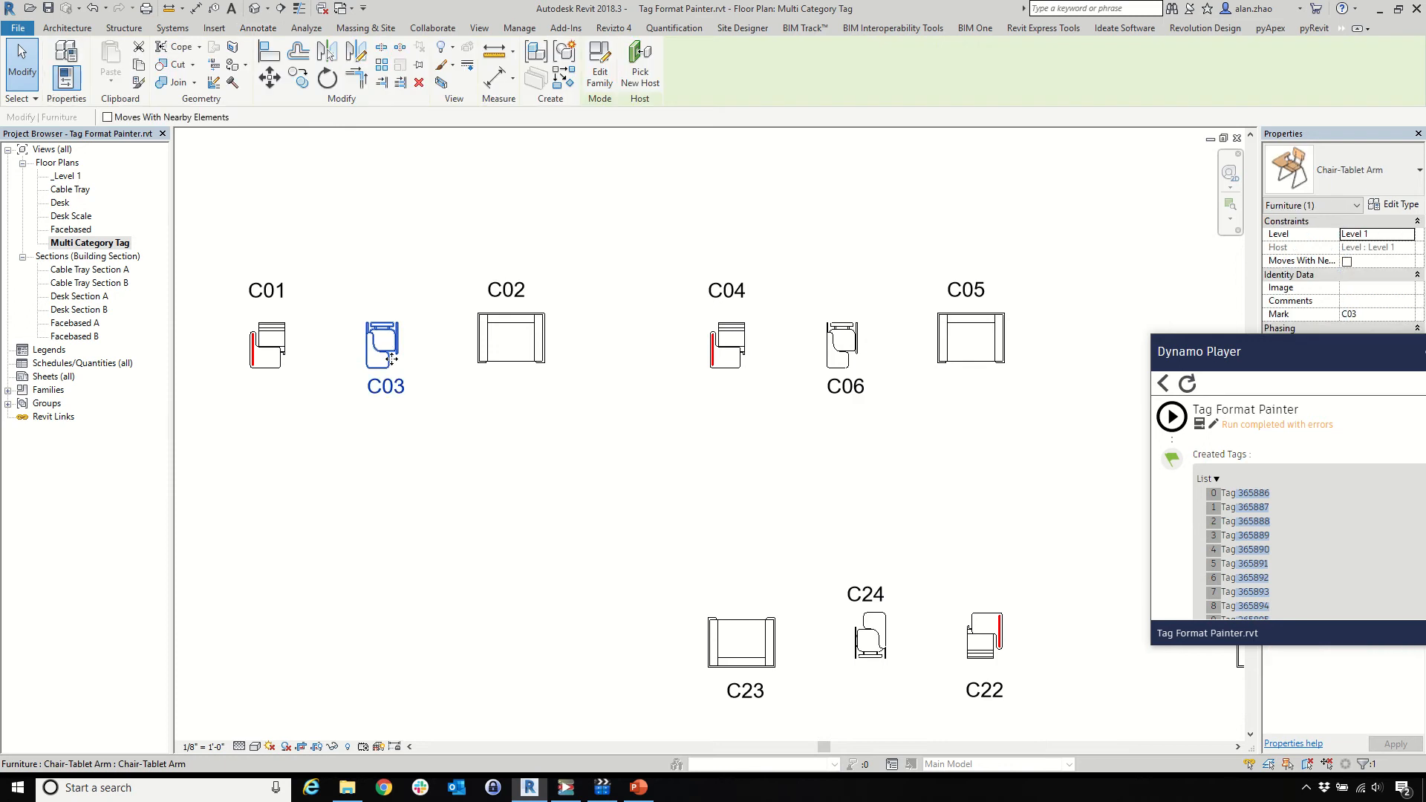
pyautogui.click(563, 77)
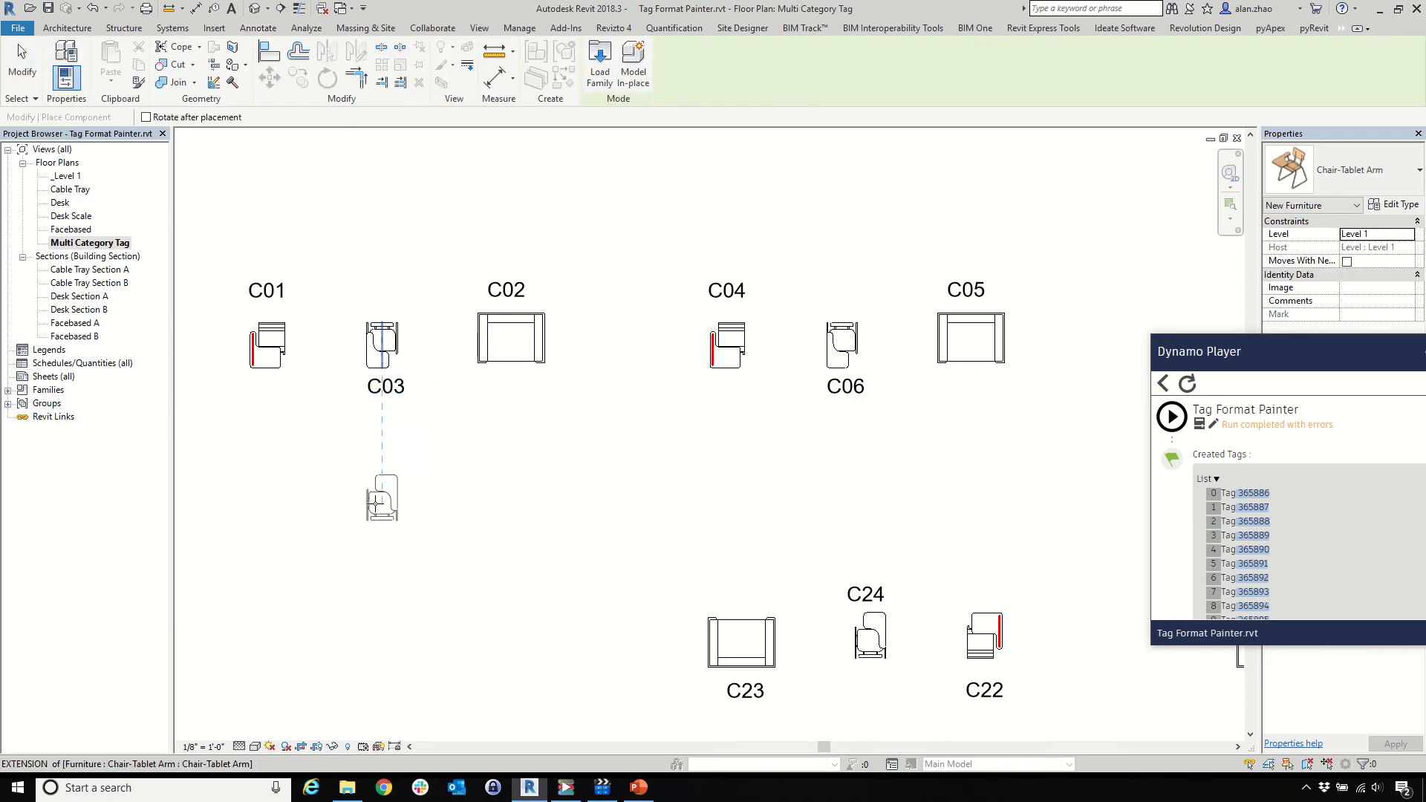
pyautogui.press('Escape')
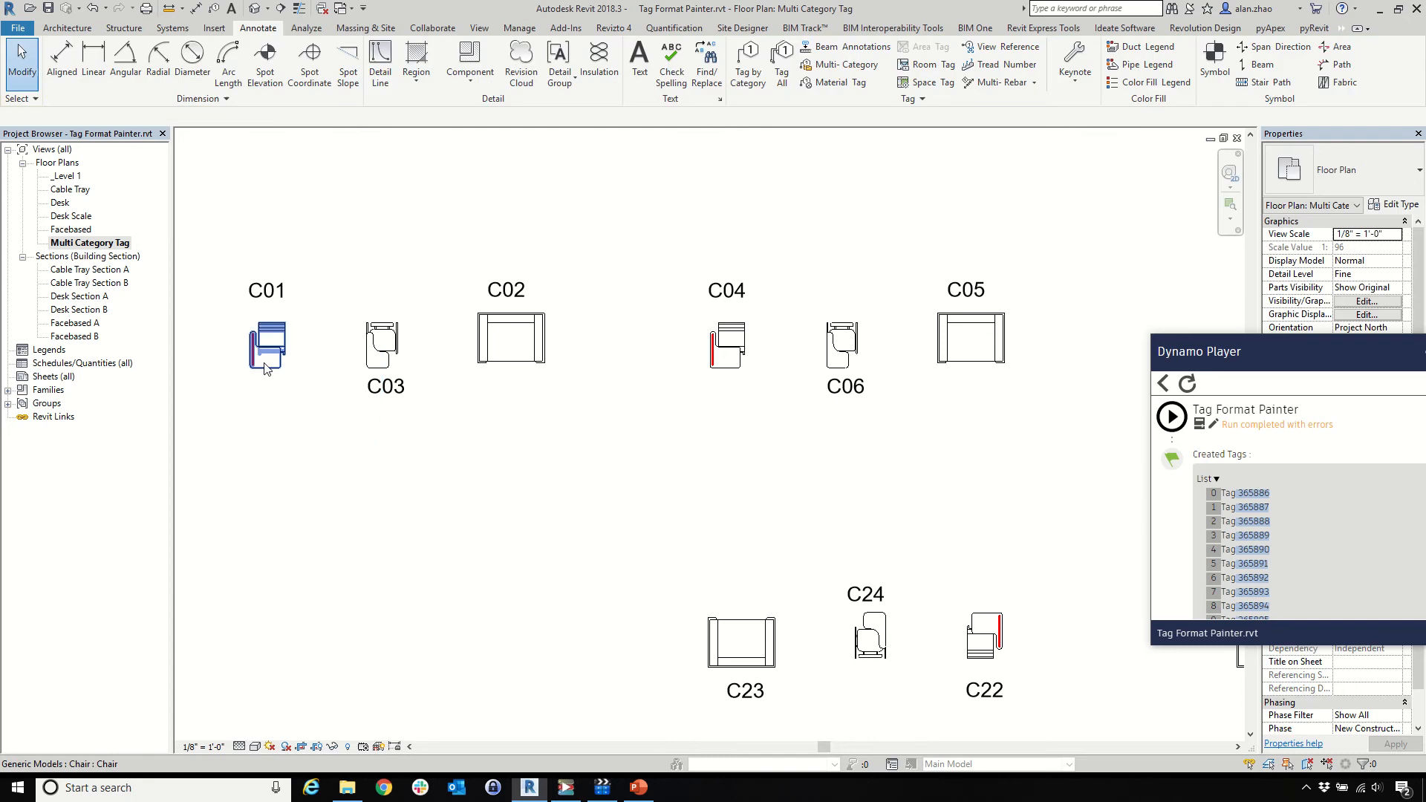
pyautogui.click(268, 343)
pyautogui.click(564, 77)
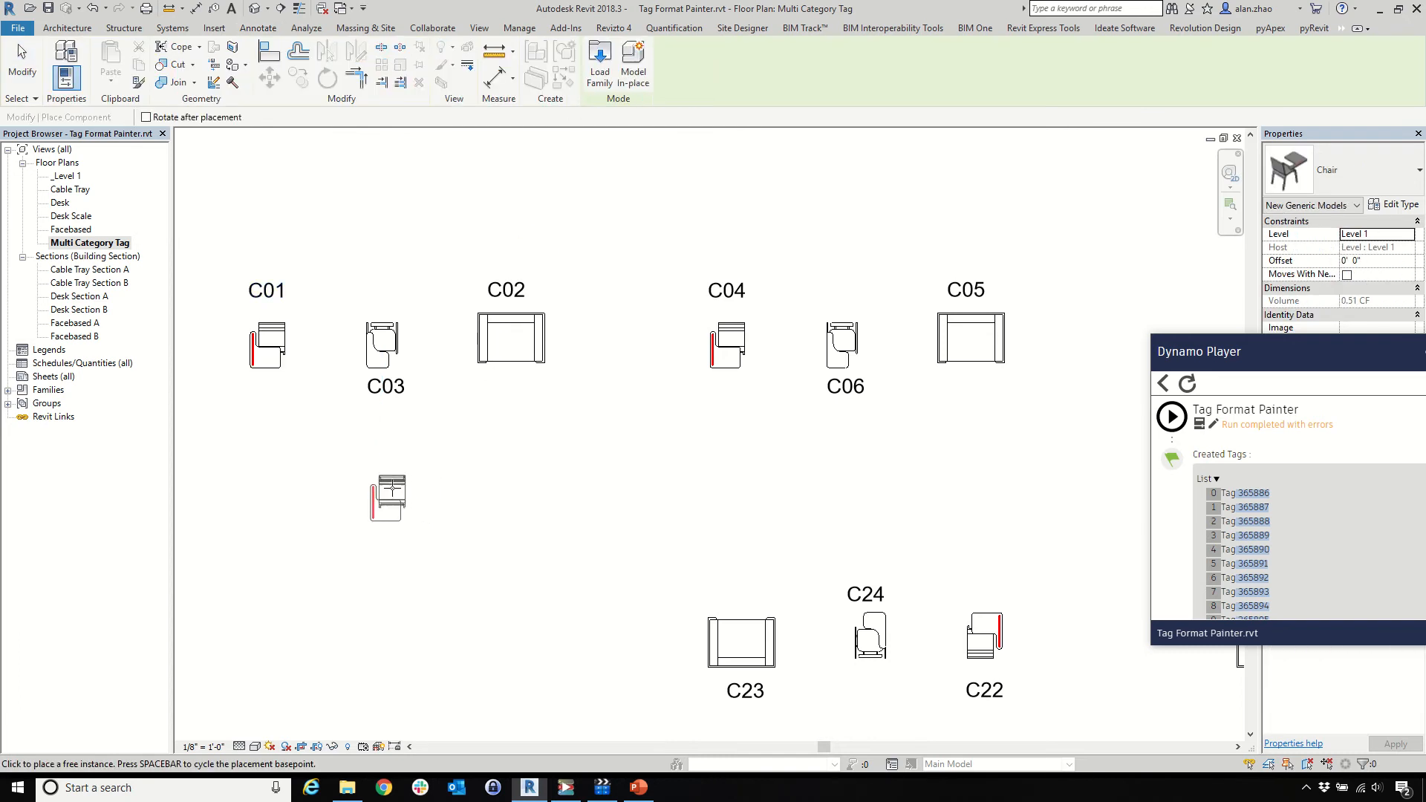
pyautogui.scroll(3, 389, 482)
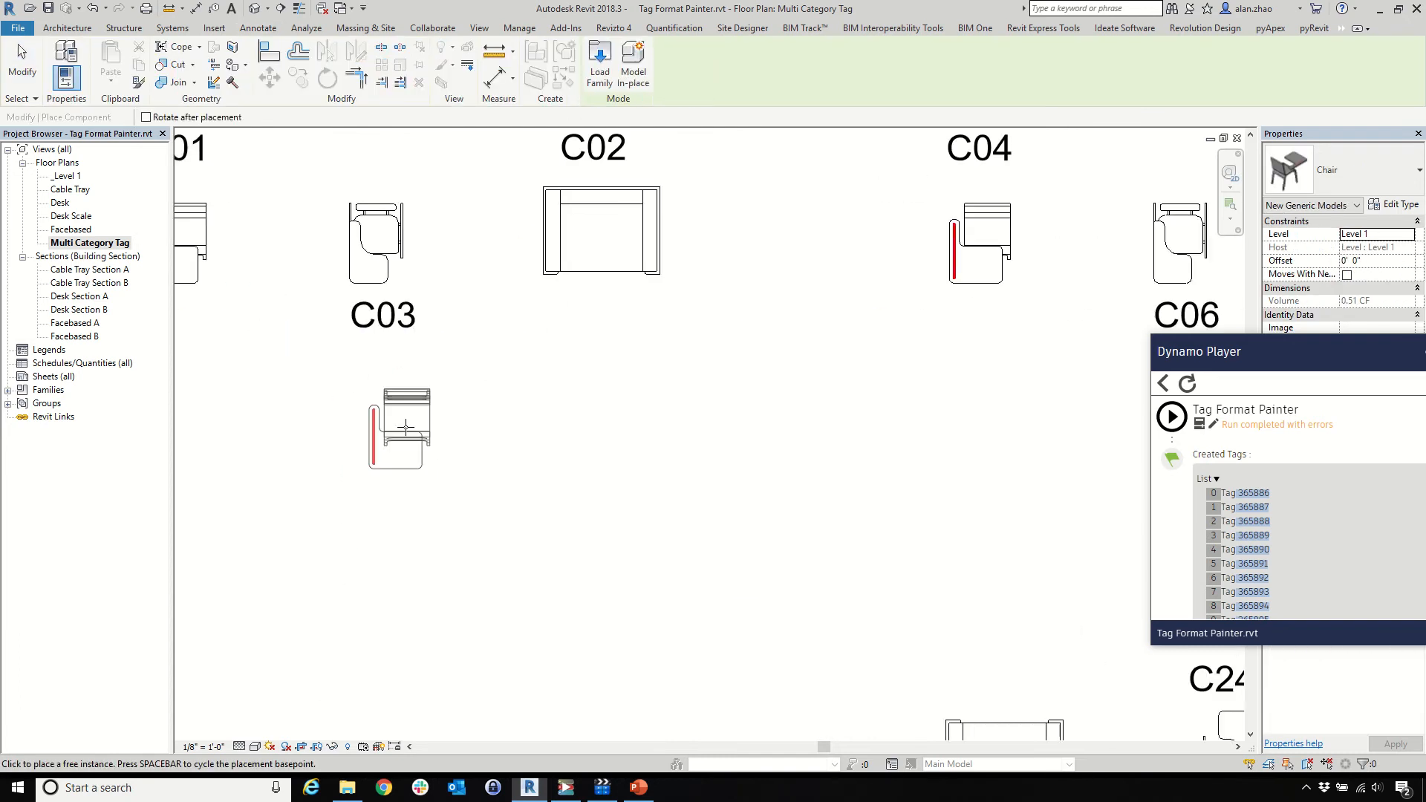
pyautogui.scroll(-3, 405, 476)
pyautogui.press('Escape')
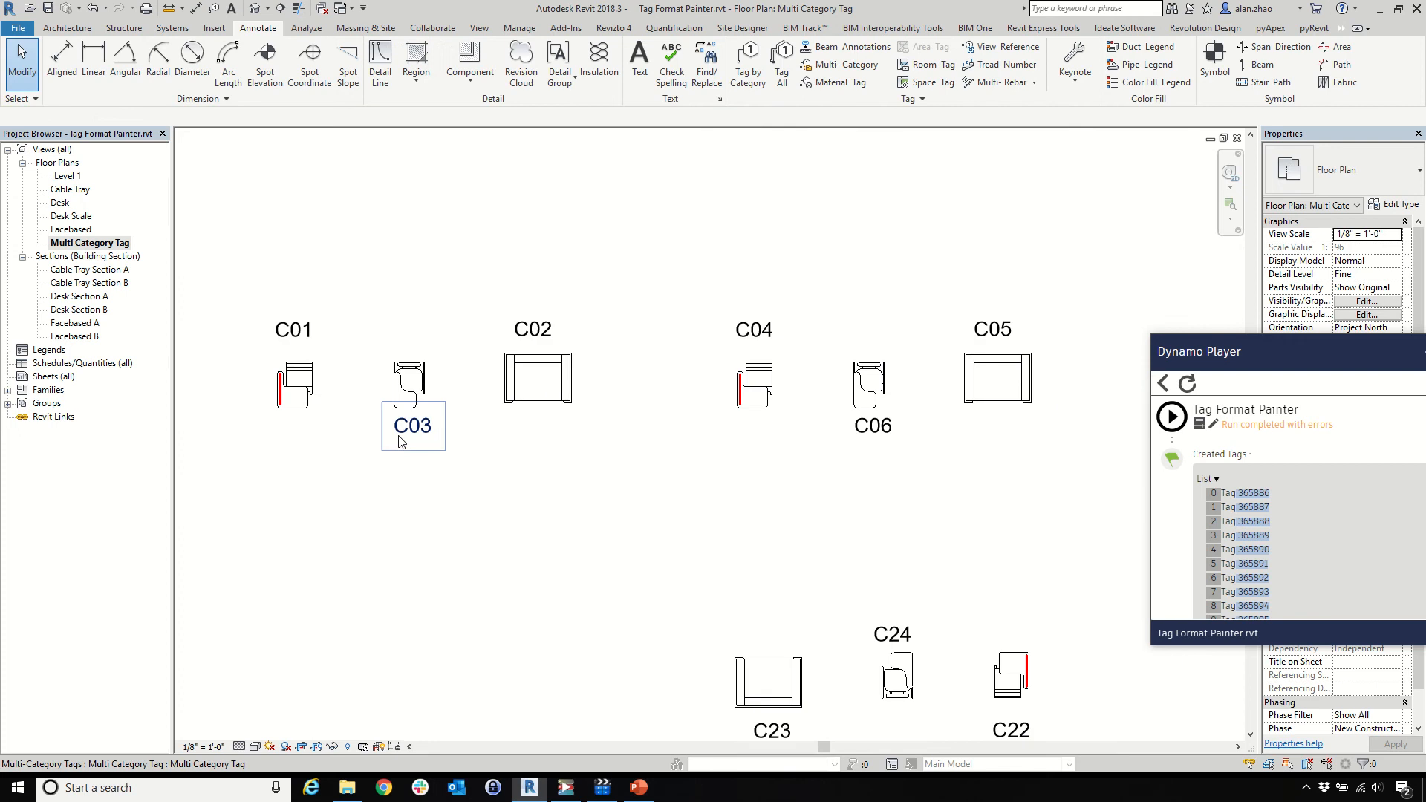
# Undo the tags the script created on the two upper rows of chairs
pyautogui.click(214, 27)
pyautogui.scroll(1, 275, 371)
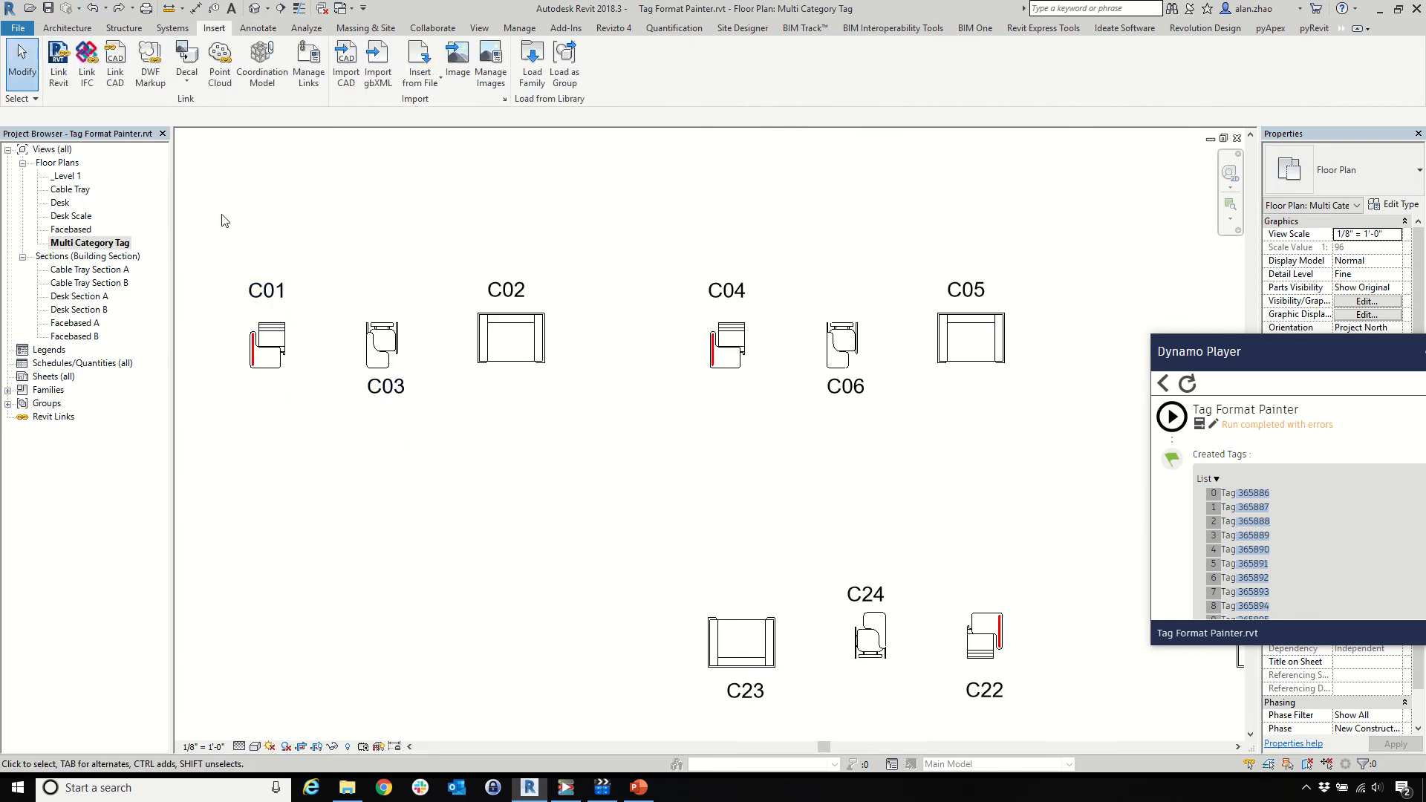
pyautogui.click(94, 11)
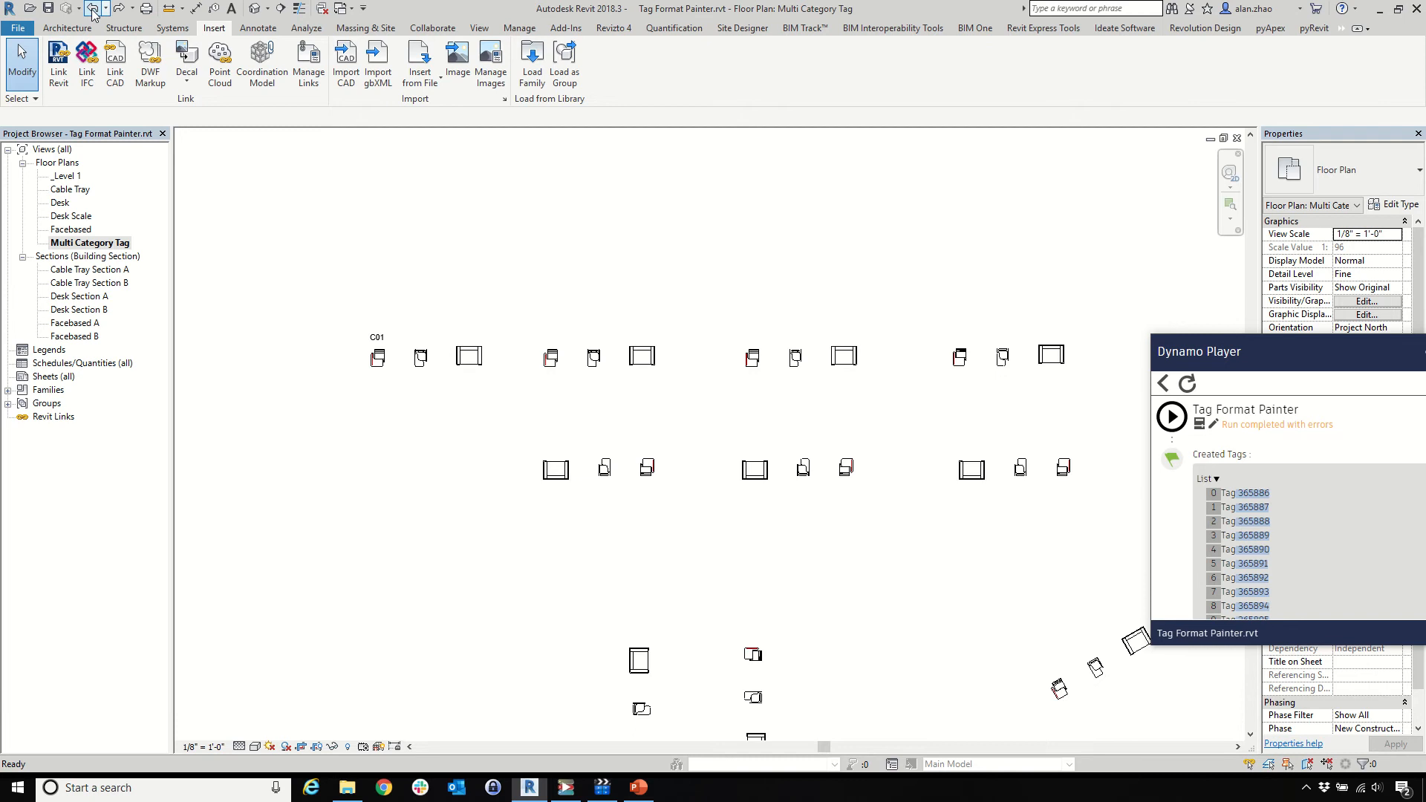
# Tag the second and third chairs of the top row with the same multi-category tag as the first chair
pyautogui.scroll(6, 317, 285)
pyautogui.click(451, 409)
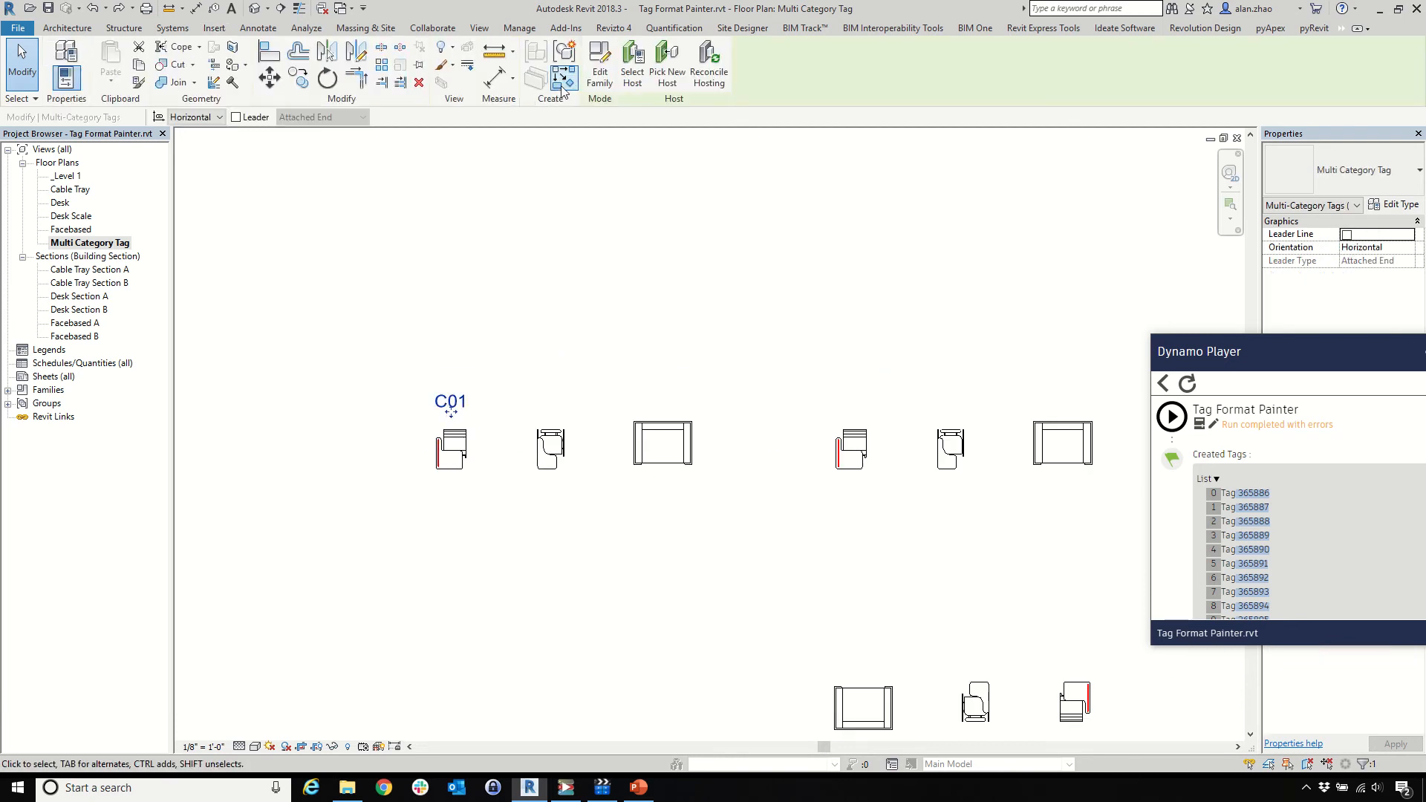
pyautogui.click(535, 77)
pyautogui.click(554, 439)
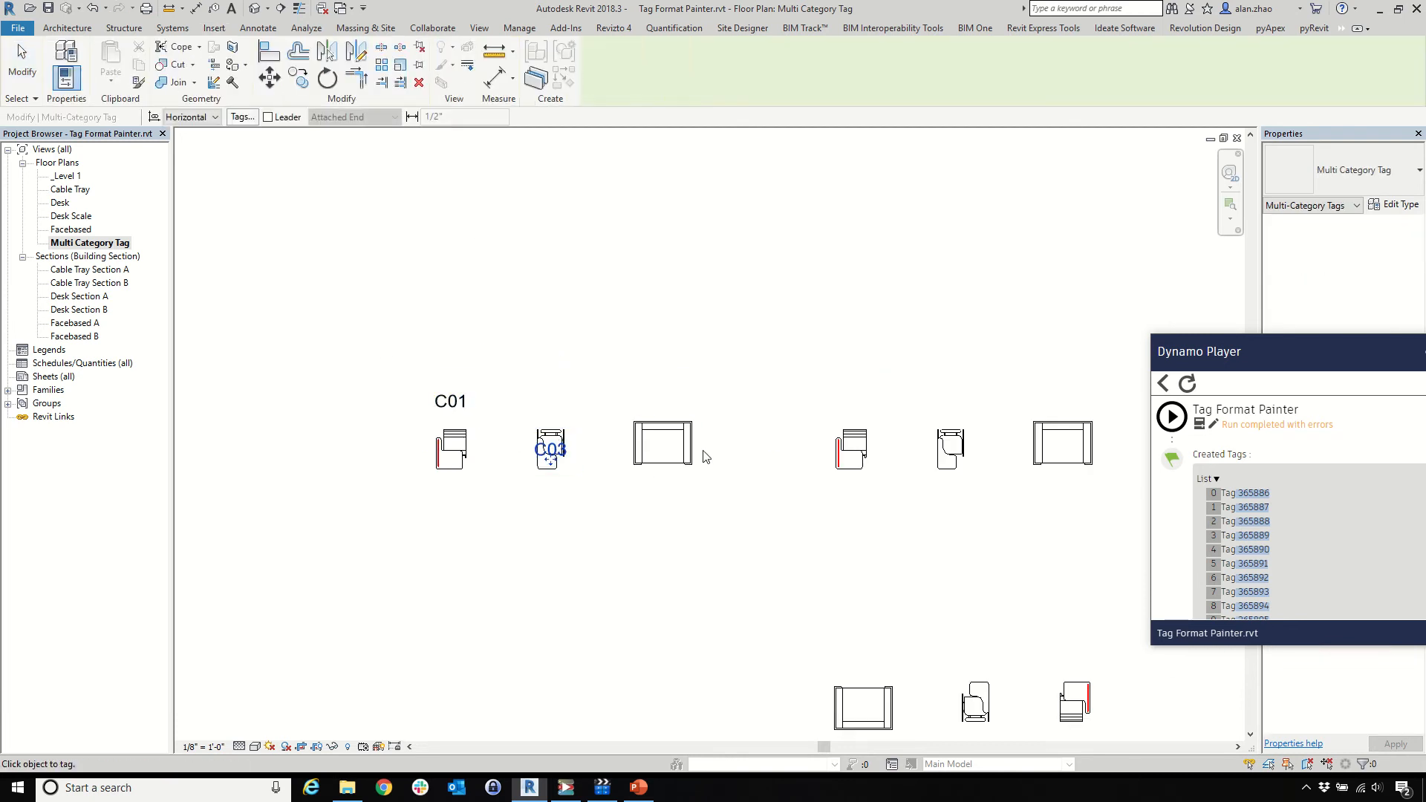
pyautogui.click(669, 445)
pyautogui.scroll(5, 545, 457)
pyautogui.press('Escape')
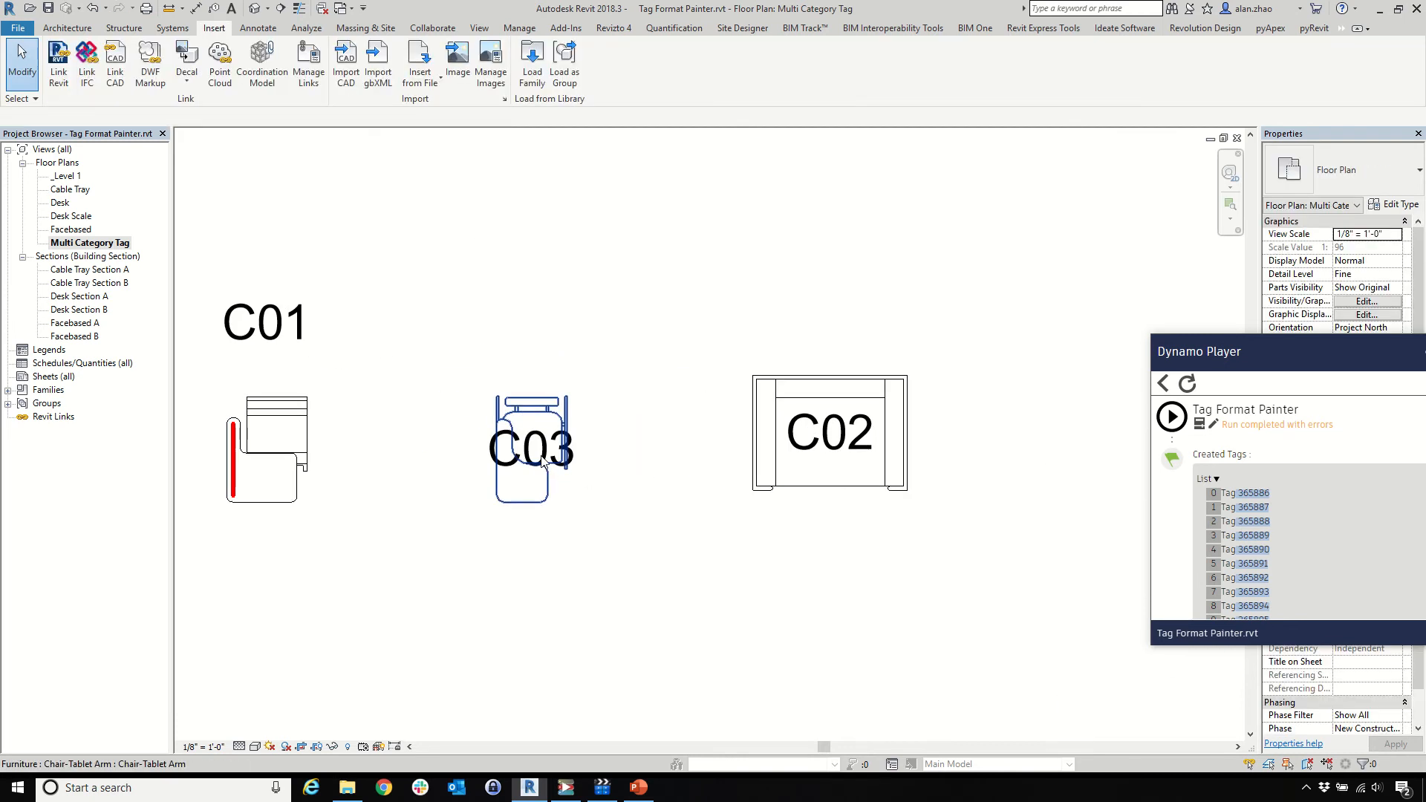
# Move the C03 and C02 tags above their chairs, level with the C01 tag
pyautogui.click(543, 462)
pyautogui.moveTo(543, 462); pyautogui.dragTo(531, 349)
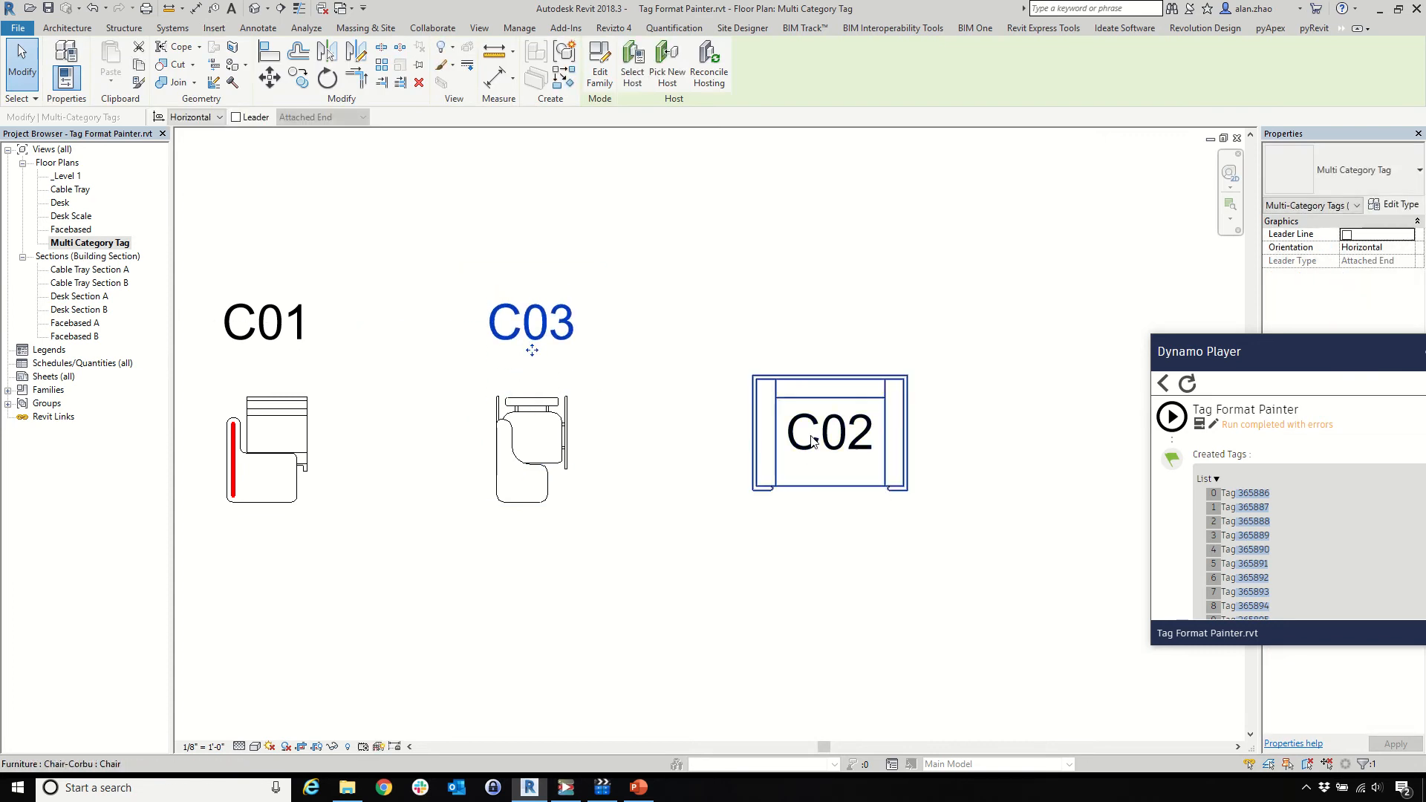
pyautogui.click(845, 443)
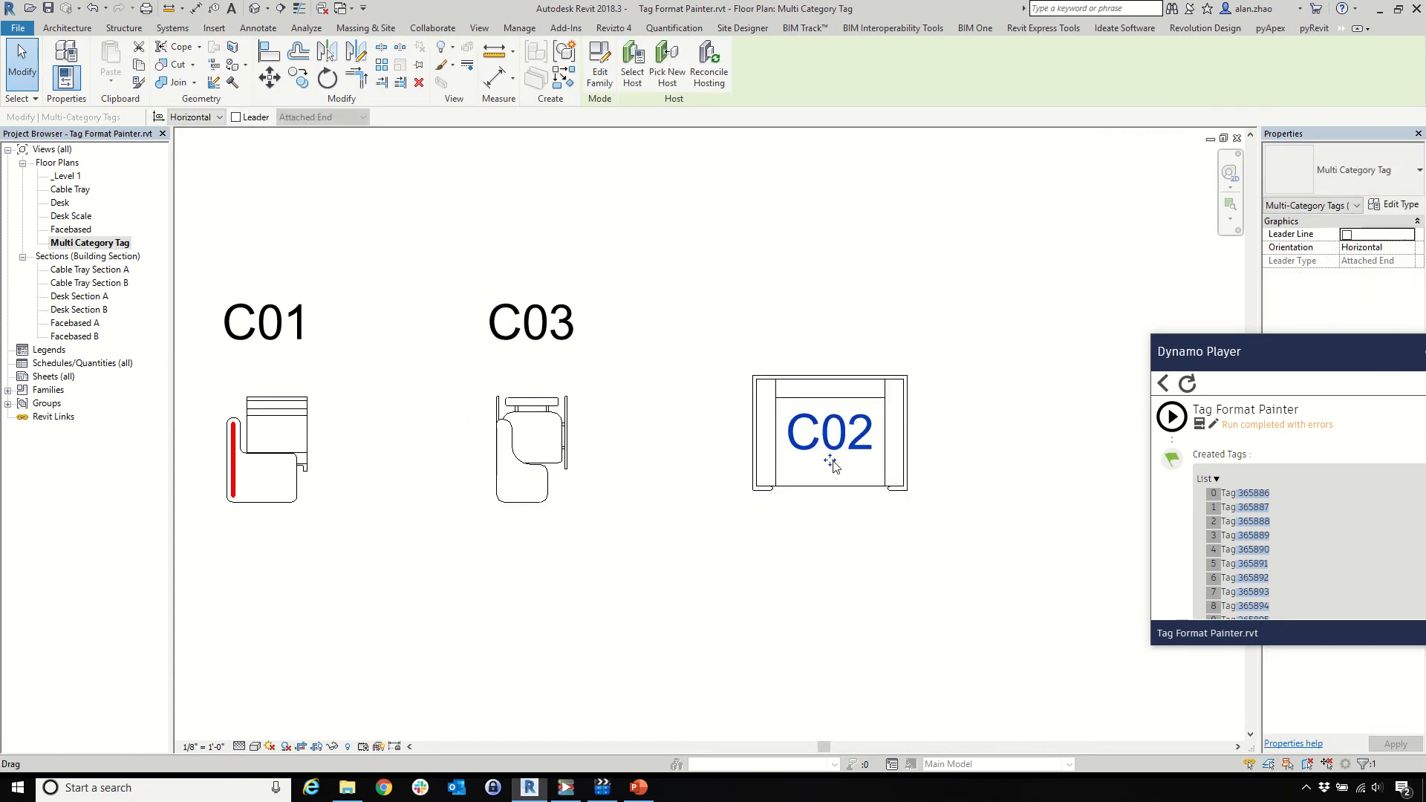
pyautogui.moveTo(826, 462); pyautogui.dragTo(821, 349)
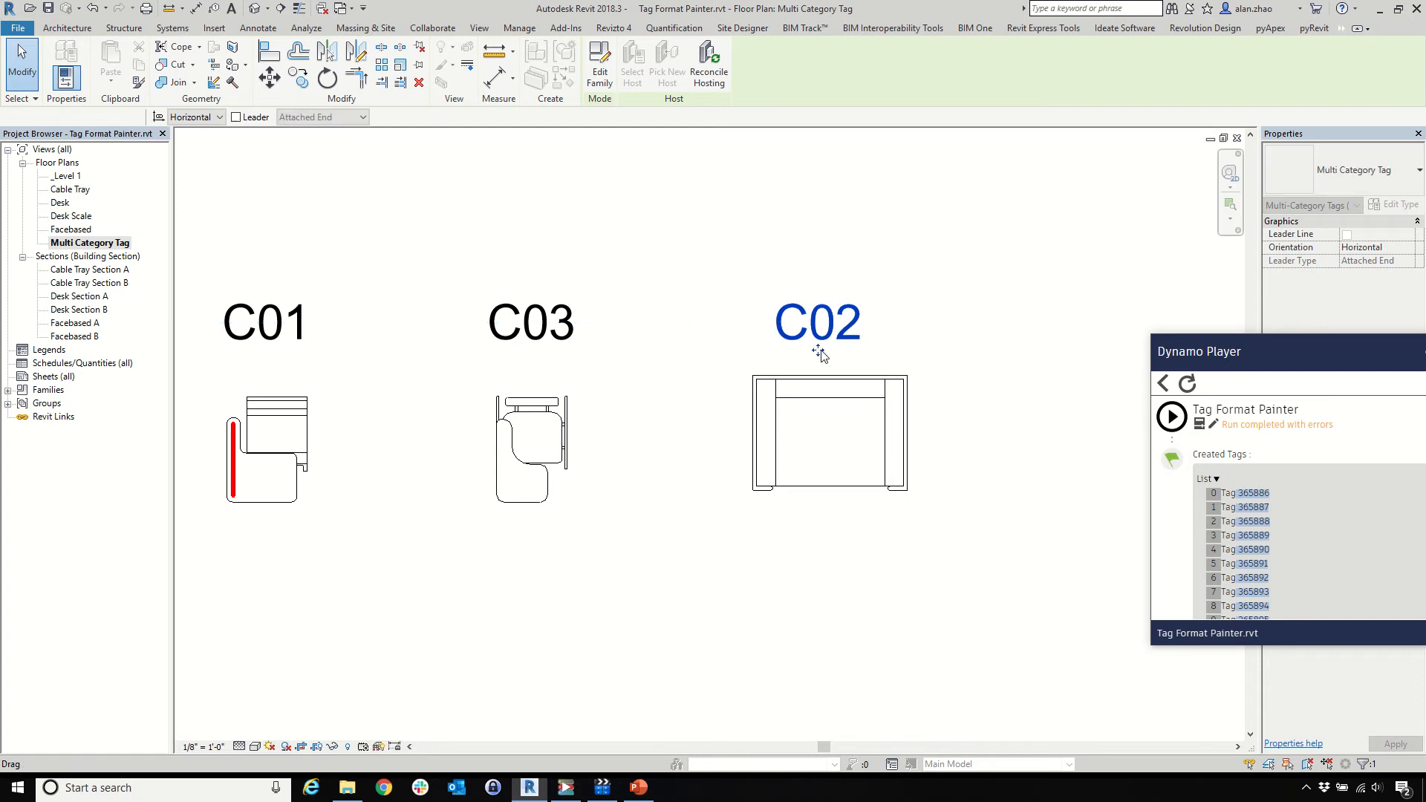
pyautogui.press('Escape')
# Run the Tag Format Painter script with Filter By Family Type enabled and set the C01 tag as the source
pyautogui.scroll(-5, 614, 471)
pyautogui.click(1173, 418)
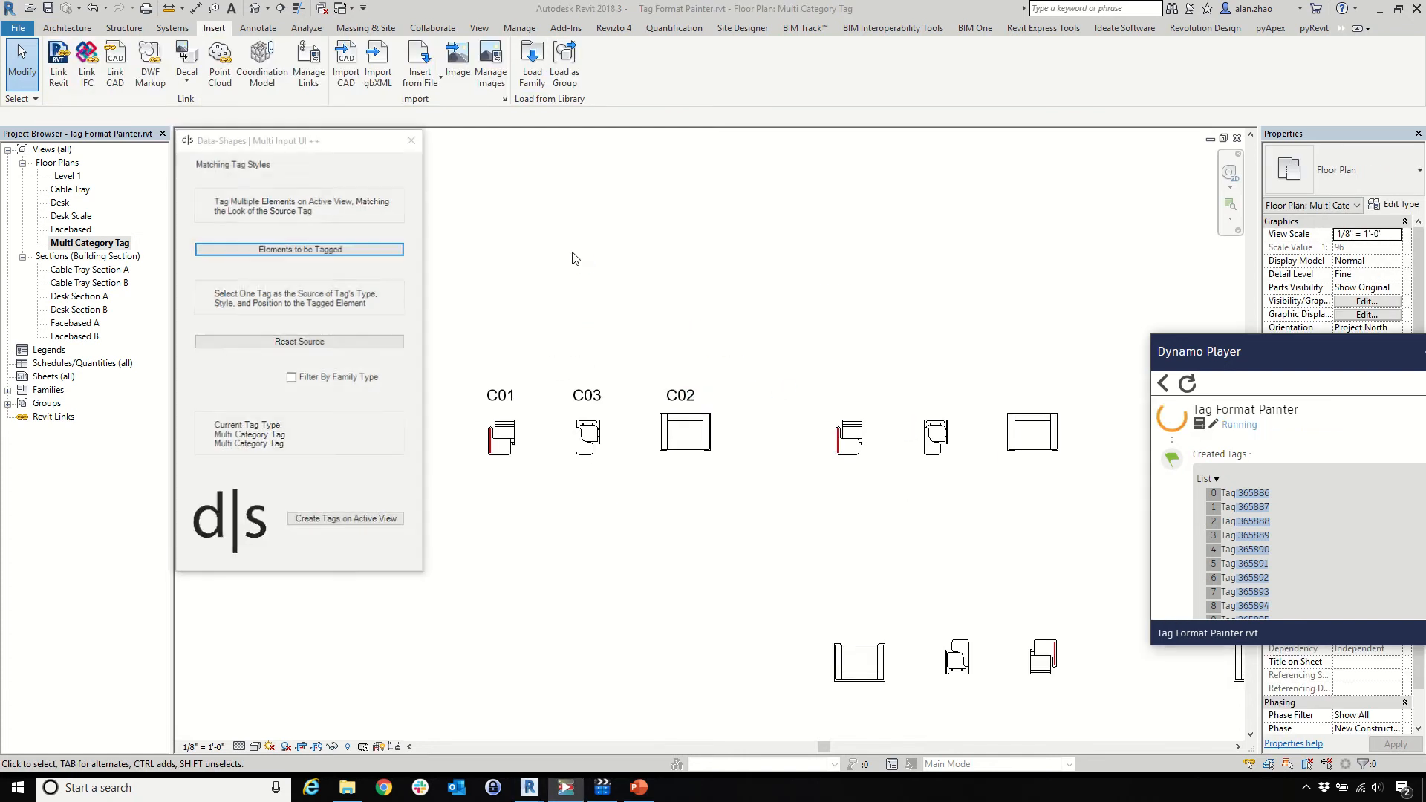
pyautogui.click(349, 379)
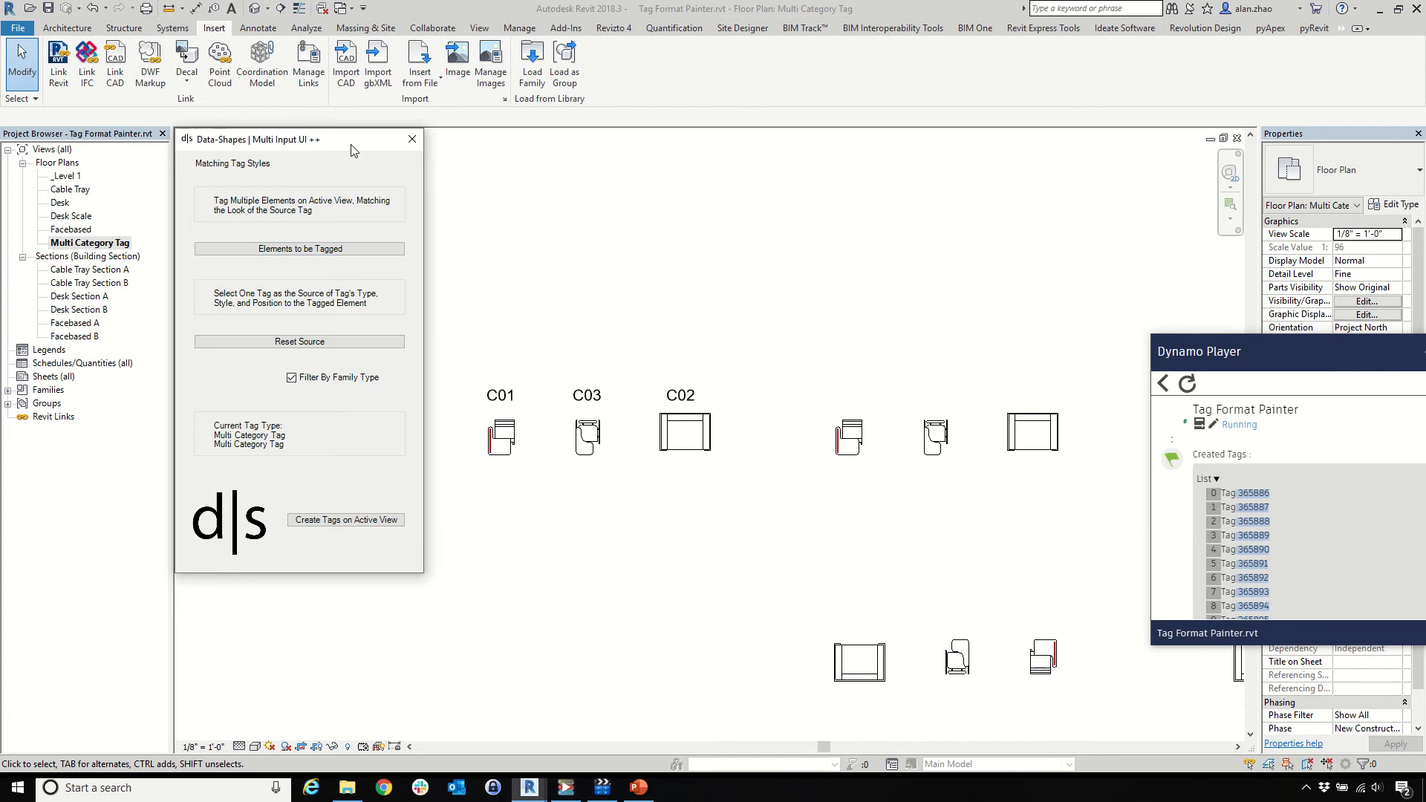
pyautogui.moveTo(352, 151); pyautogui.dragTo(42, 168)
pyautogui.click(44, 360)
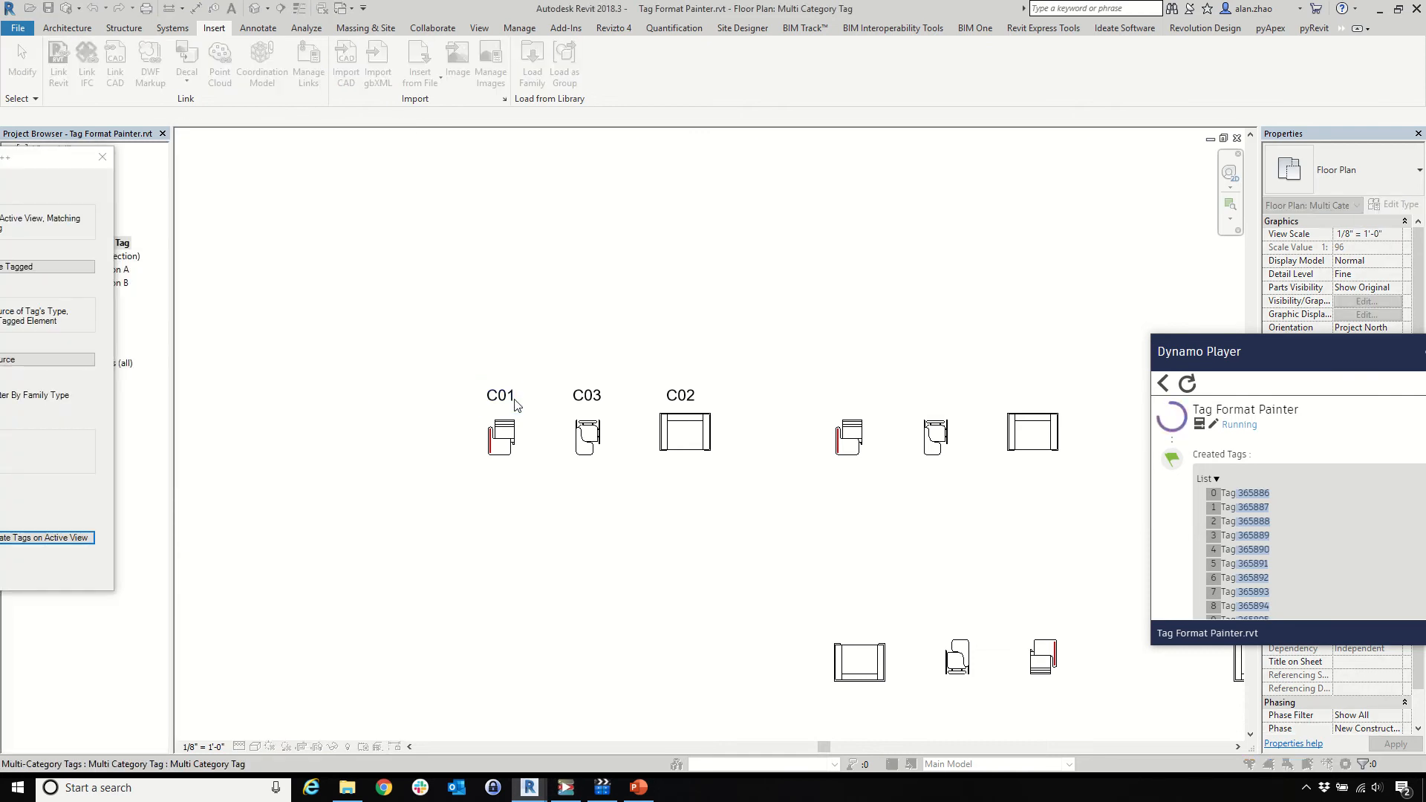
pyautogui.click(515, 401)
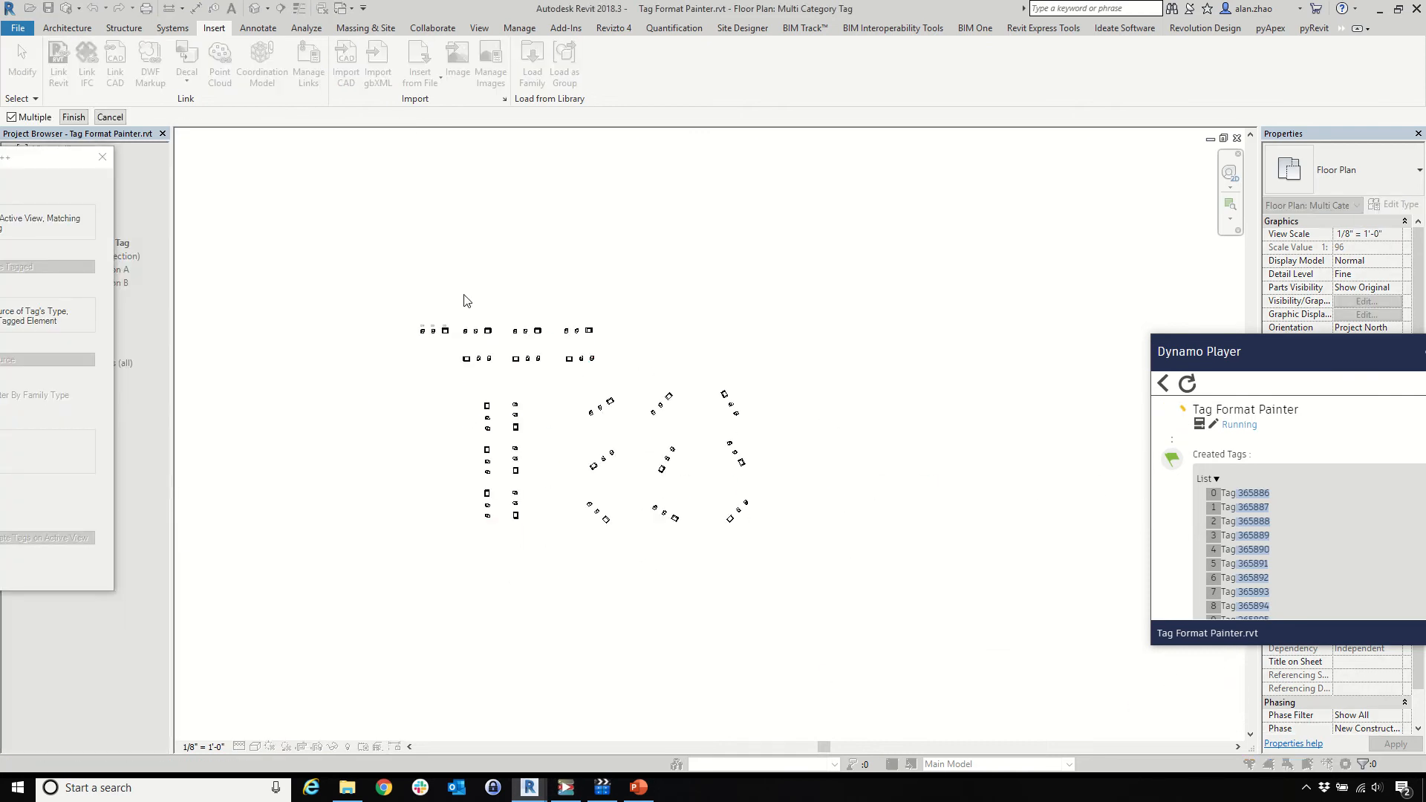
# Pick all chair groups outside the already tagged first group as elements to be tagged and create the tags on the active view
pyautogui.moveTo(463, 300); pyautogui.dragTo(913, 635)
pyautogui.click(74, 117)
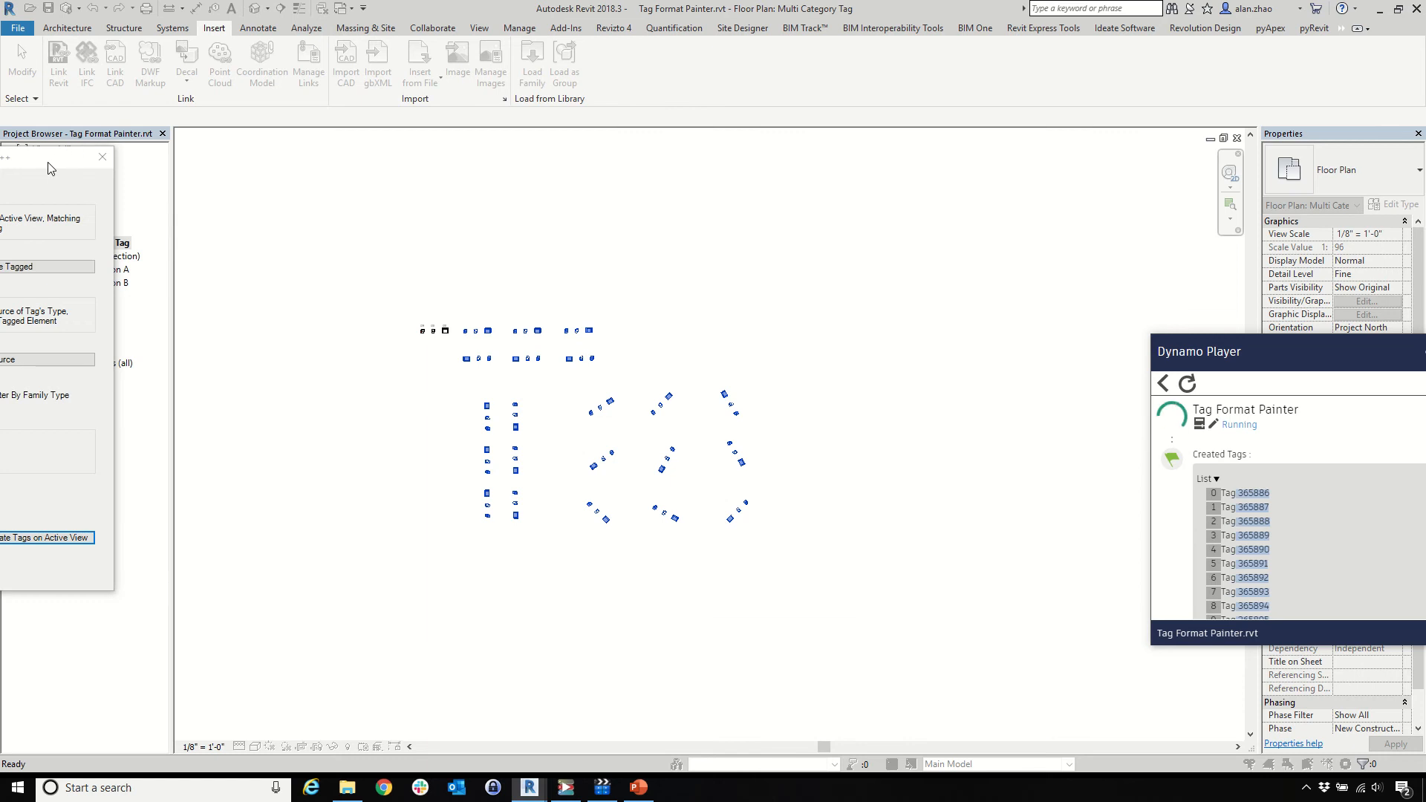
pyautogui.moveTo(48, 168); pyautogui.dragTo(204, 185)
pyautogui.click(187, 555)
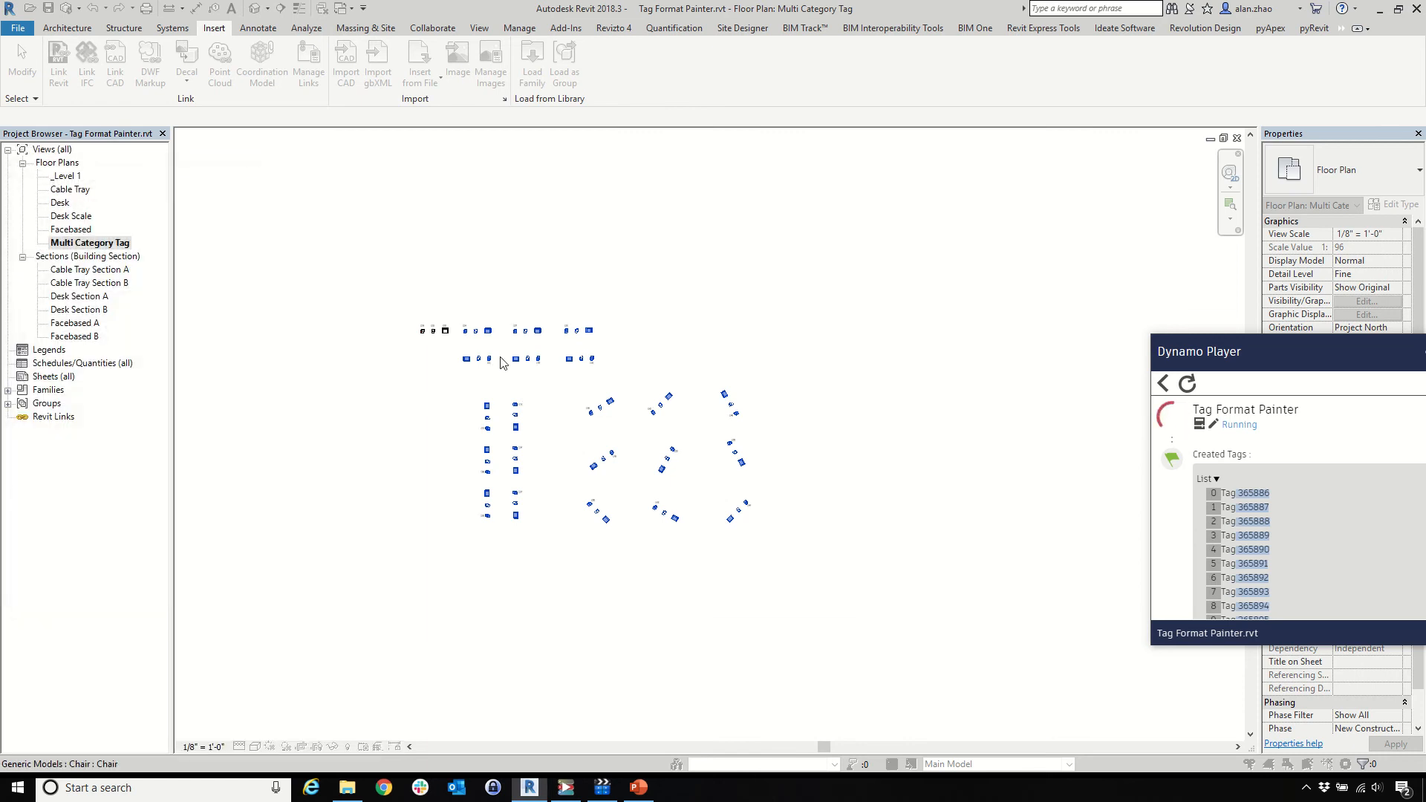
# Rerun the script with tag C03 as the source and create matching tags for the remaining chair groups, filtered by family type
pyautogui.click(1166, 417)
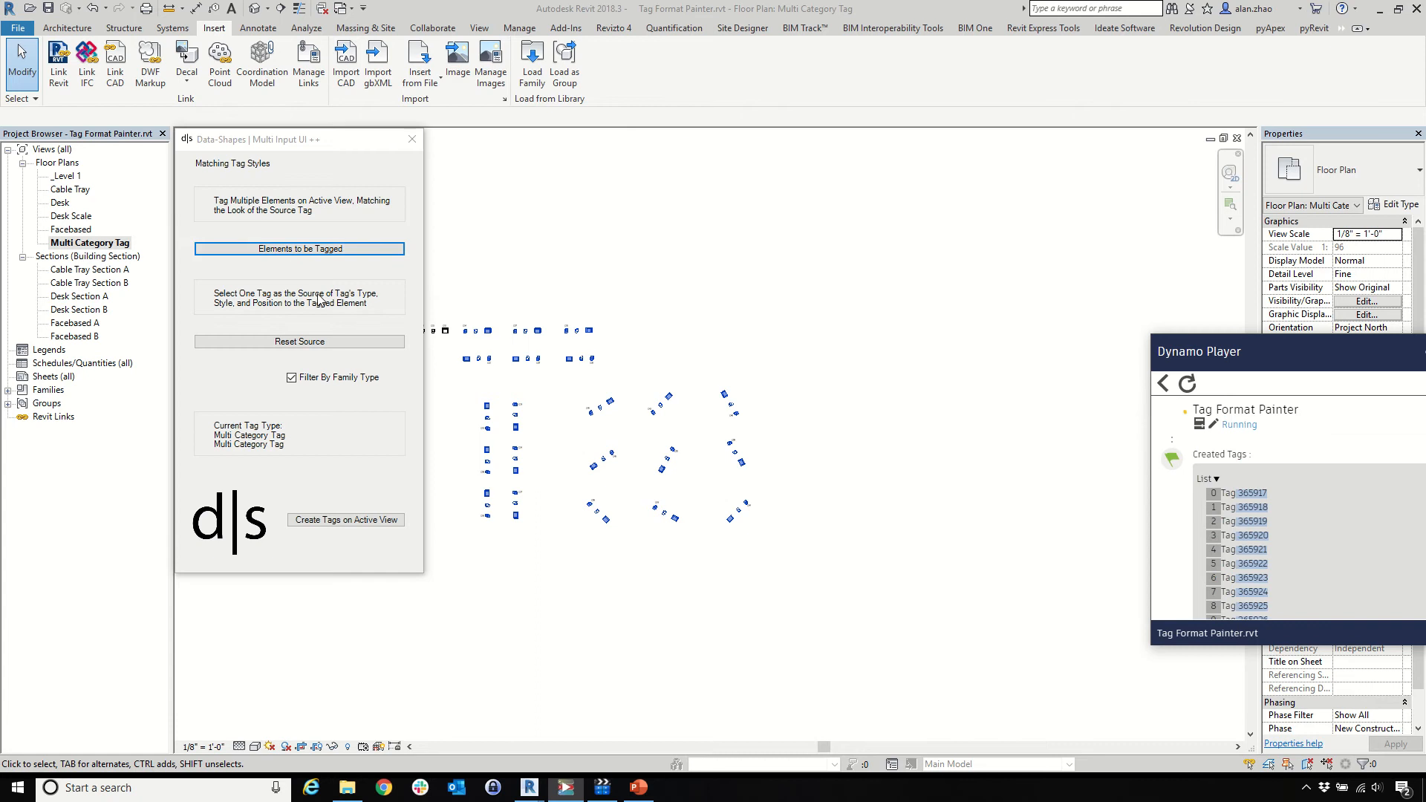
pyautogui.scroll(5, 455, 327)
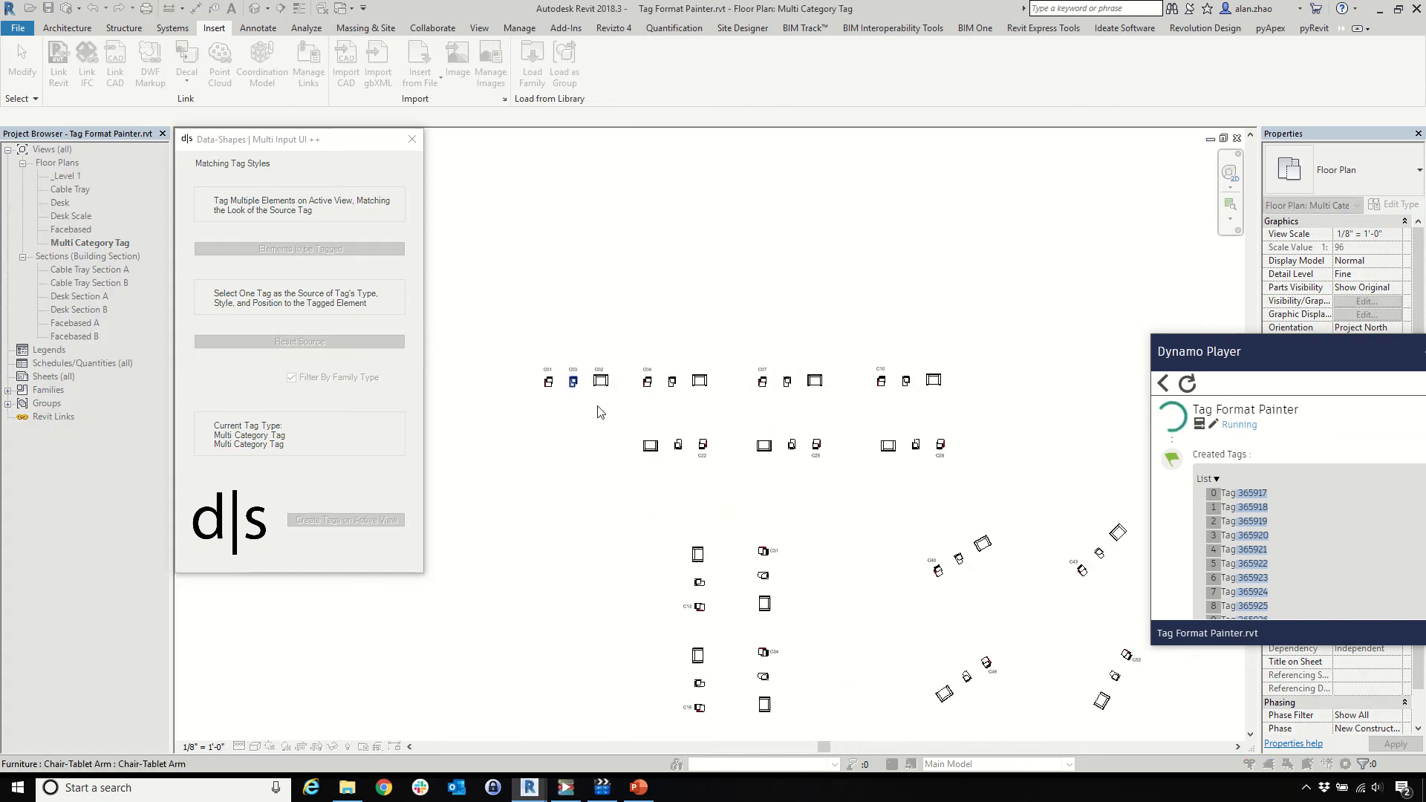
pyautogui.click(299, 248)
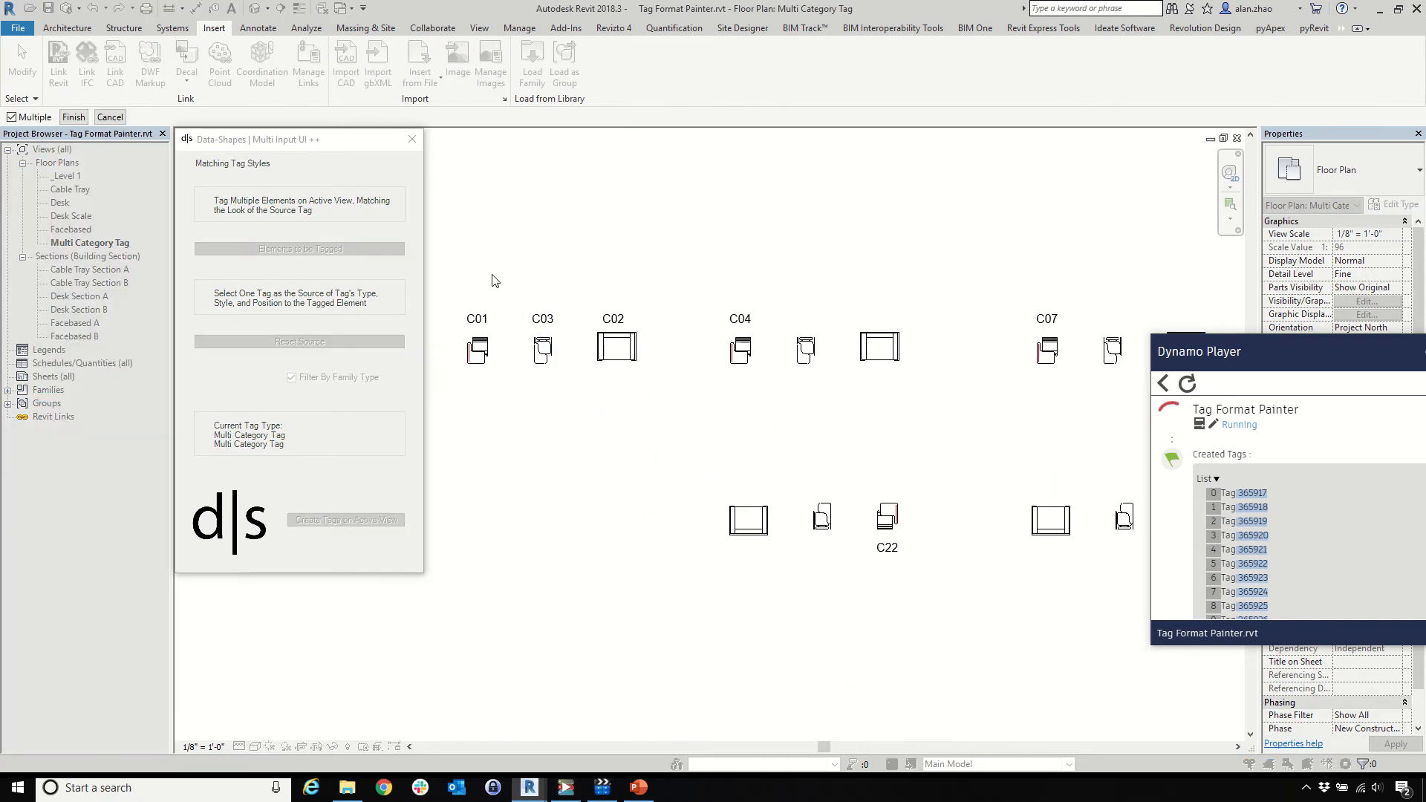
pyautogui.scroll(-4, 482, 278)
pyautogui.moveTo(532, 240); pyautogui.dragTo(899, 613)
pyautogui.moveTo(1055, 690); pyautogui.dragTo(1181, 735)
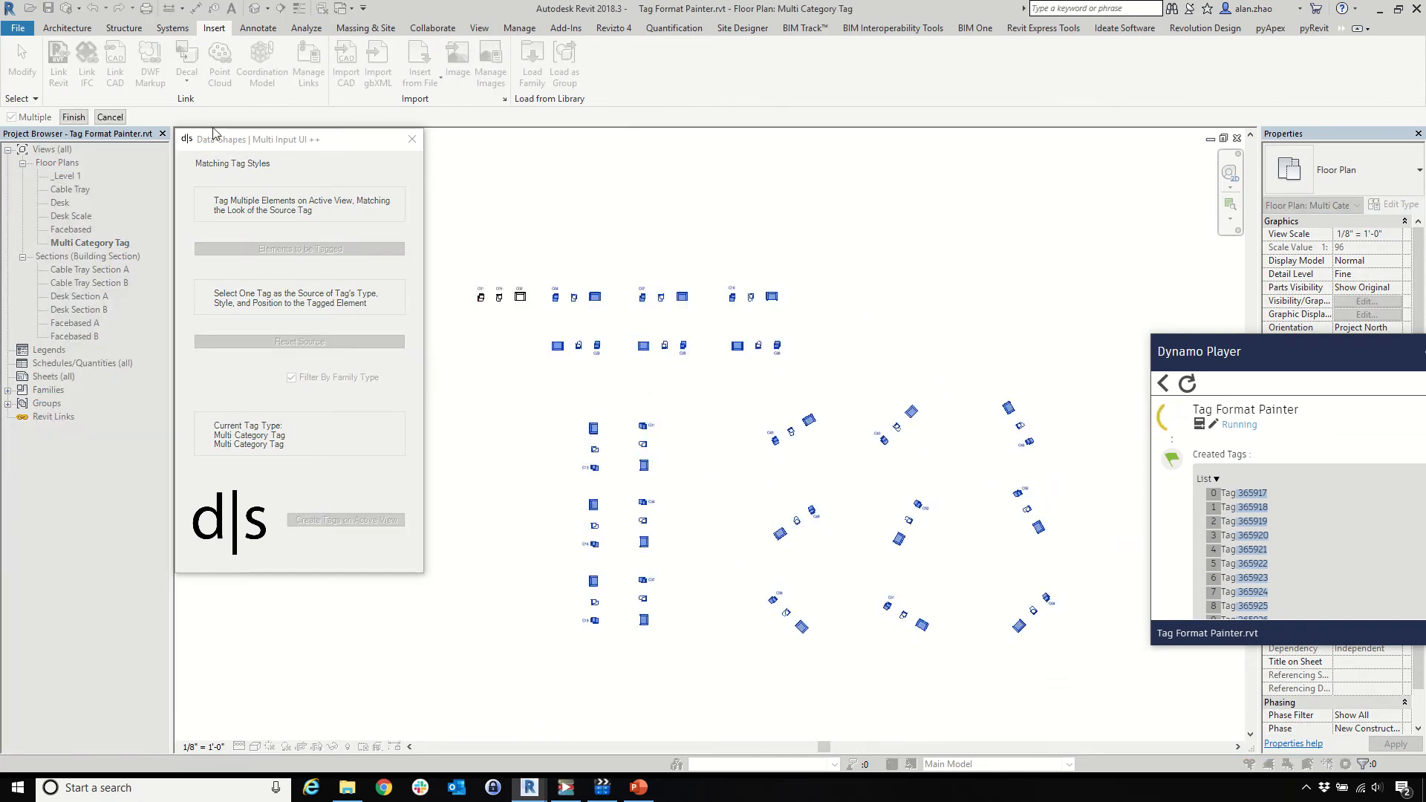
pyautogui.click(74, 117)
pyautogui.click(327, 526)
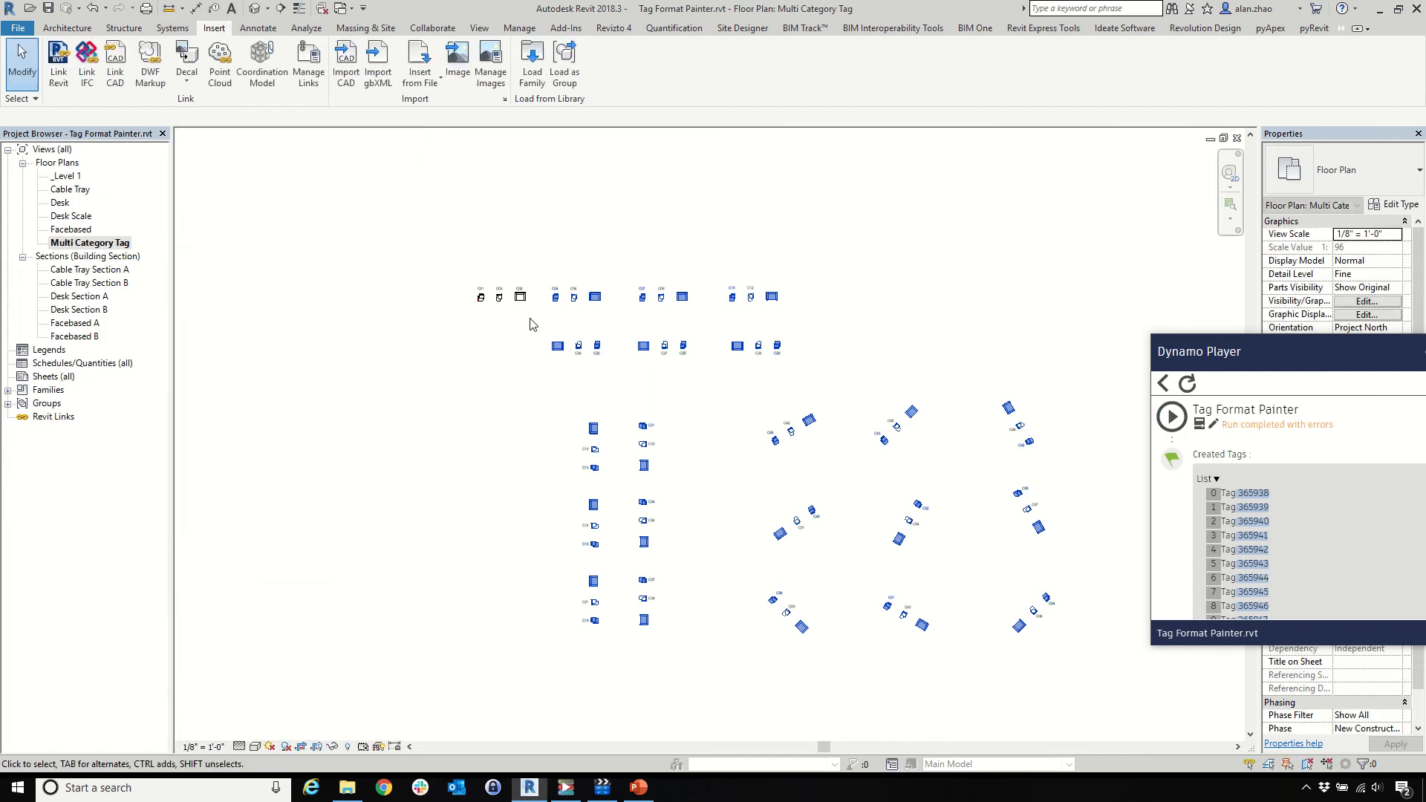
# Rerun the script with tag C02 as the source and create matching tags for the remaining chair groups, filtered by family type
pyautogui.click(1162, 423)
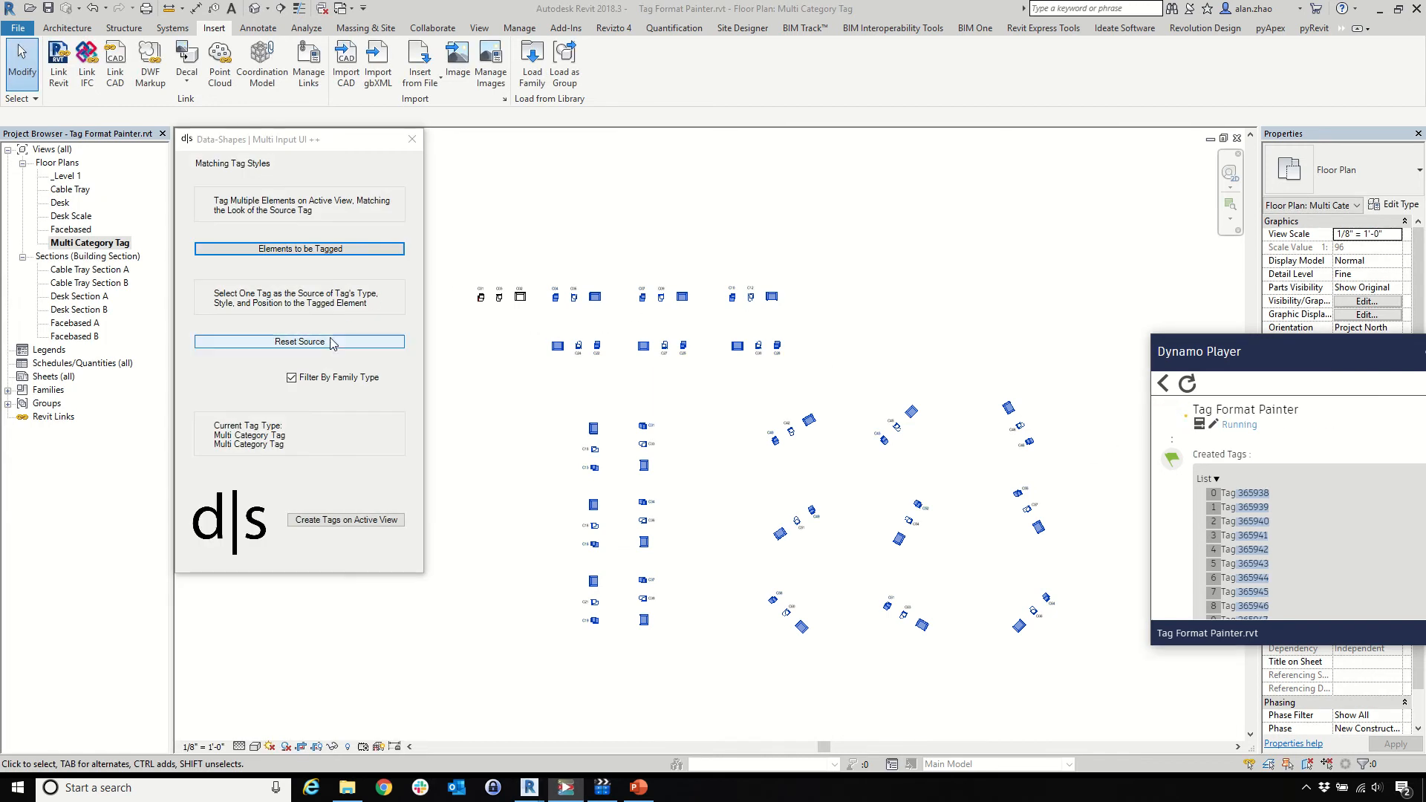
pyautogui.click(300, 341)
pyautogui.scroll(6, 483, 294)
pyautogui.click(551, 293)
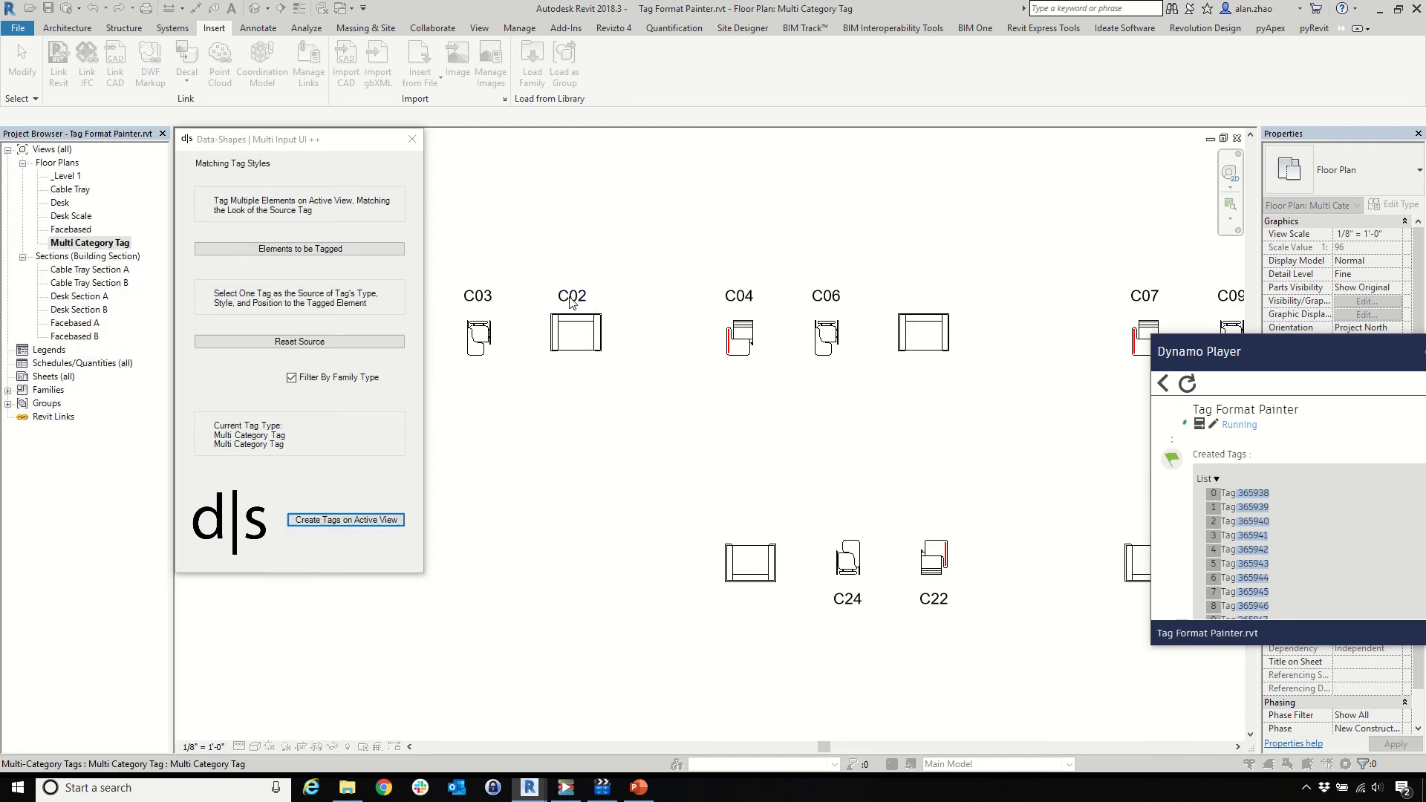
pyautogui.click(340, 251)
pyautogui.scroll(-5, 564, 286)
pyautogui.moveTo(622, 315); pyautogui.dragTo(1002, 606)
pyautogui.scroll(-2, 713, 390)
pyautogui.click(73, 117)
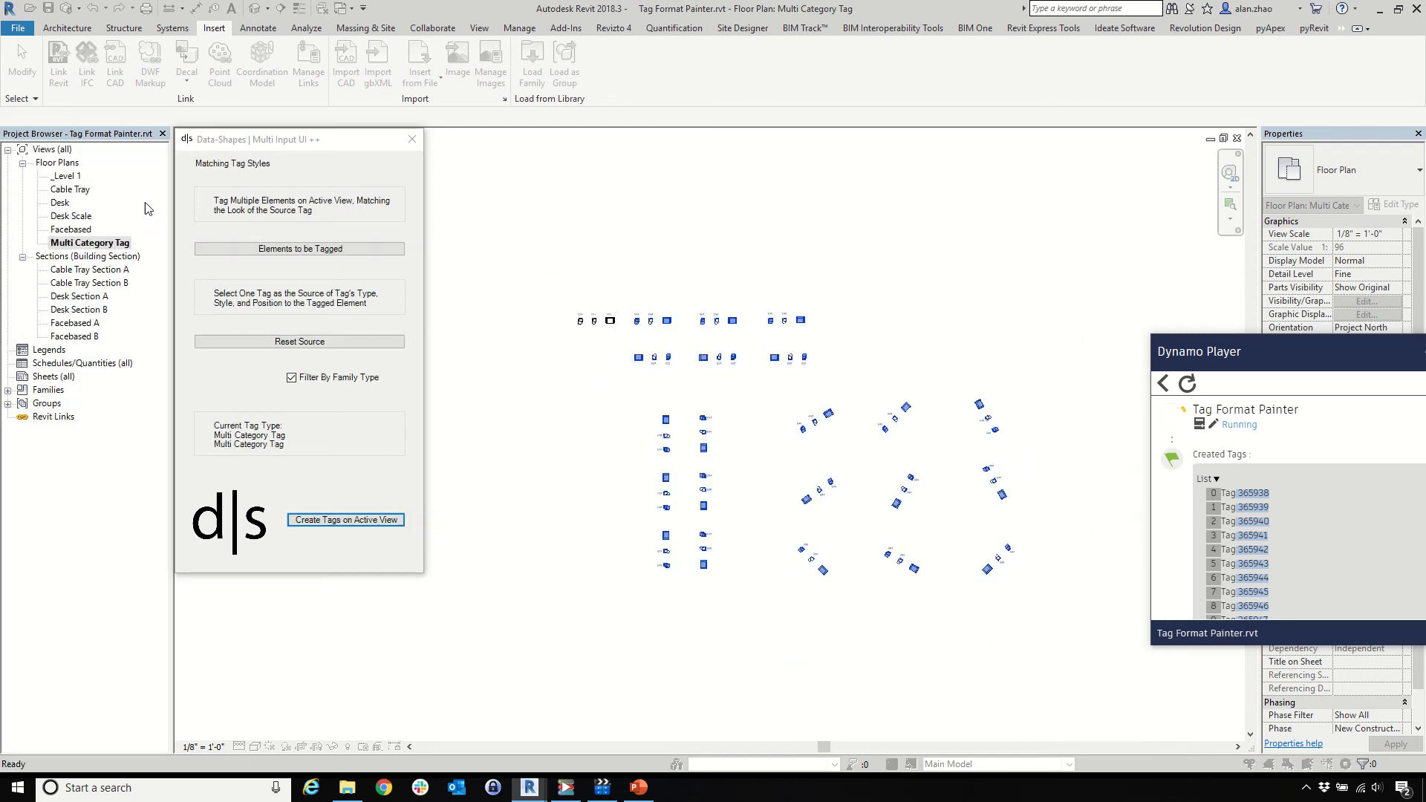
pyautogui.click(356, 524)
# Examine the tag positions on the horizontal, vertical and rotated chair groups across the Multi Category Tag plan
pyautogui.scroll(5, 737, 526)
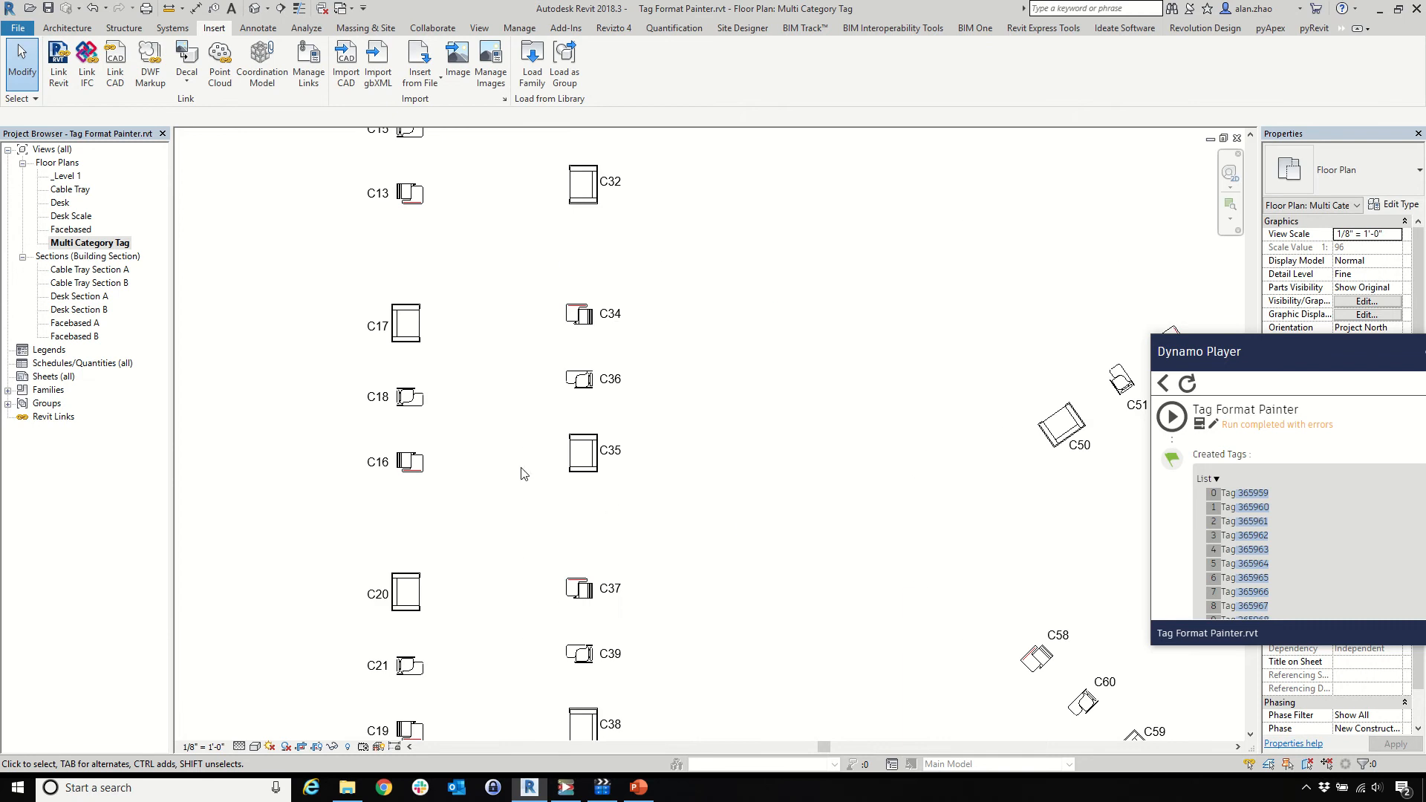
pyautogui.scroll(-5, 525, 563)
pyautogui.scroll(4, 456, 357)
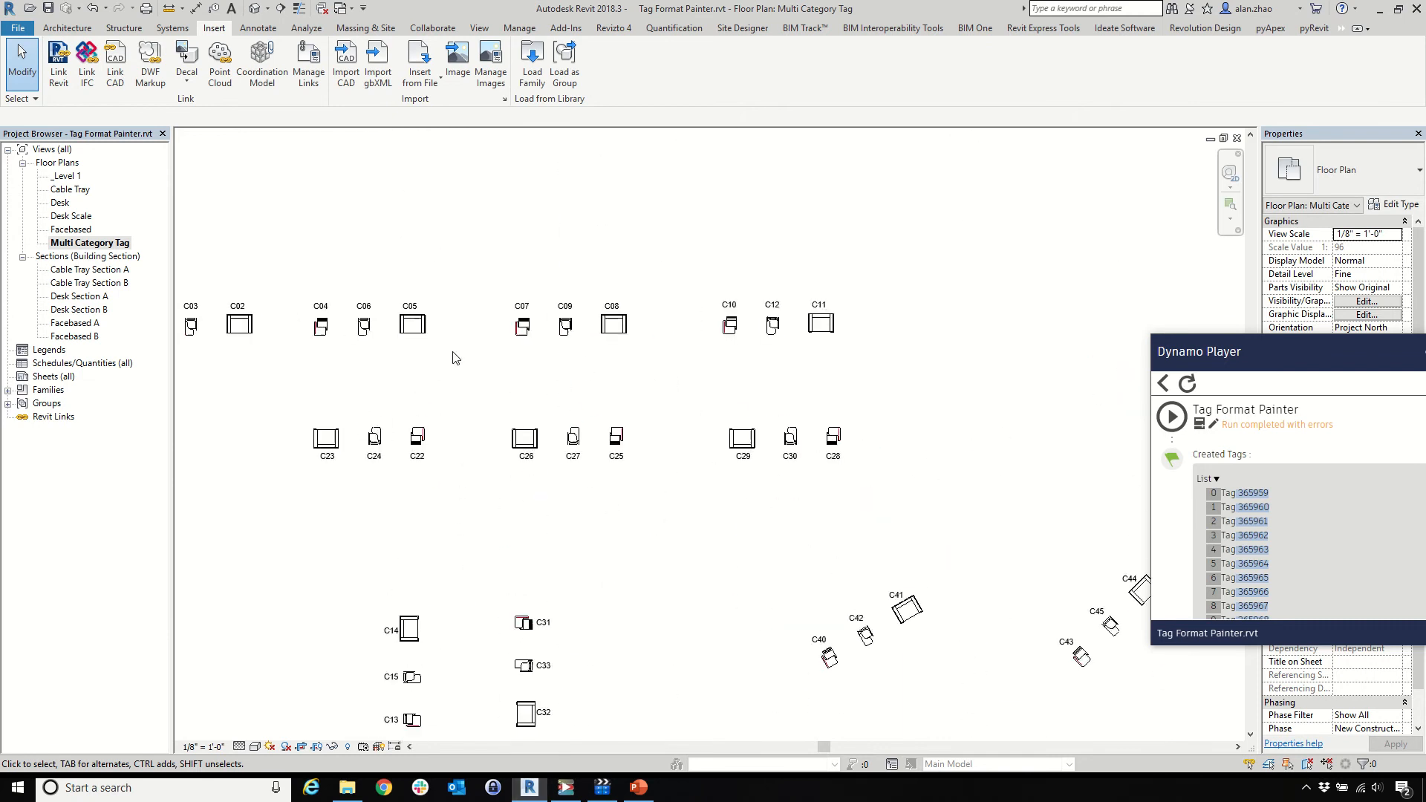
pyautogui.scroll(-4, 430, 293)
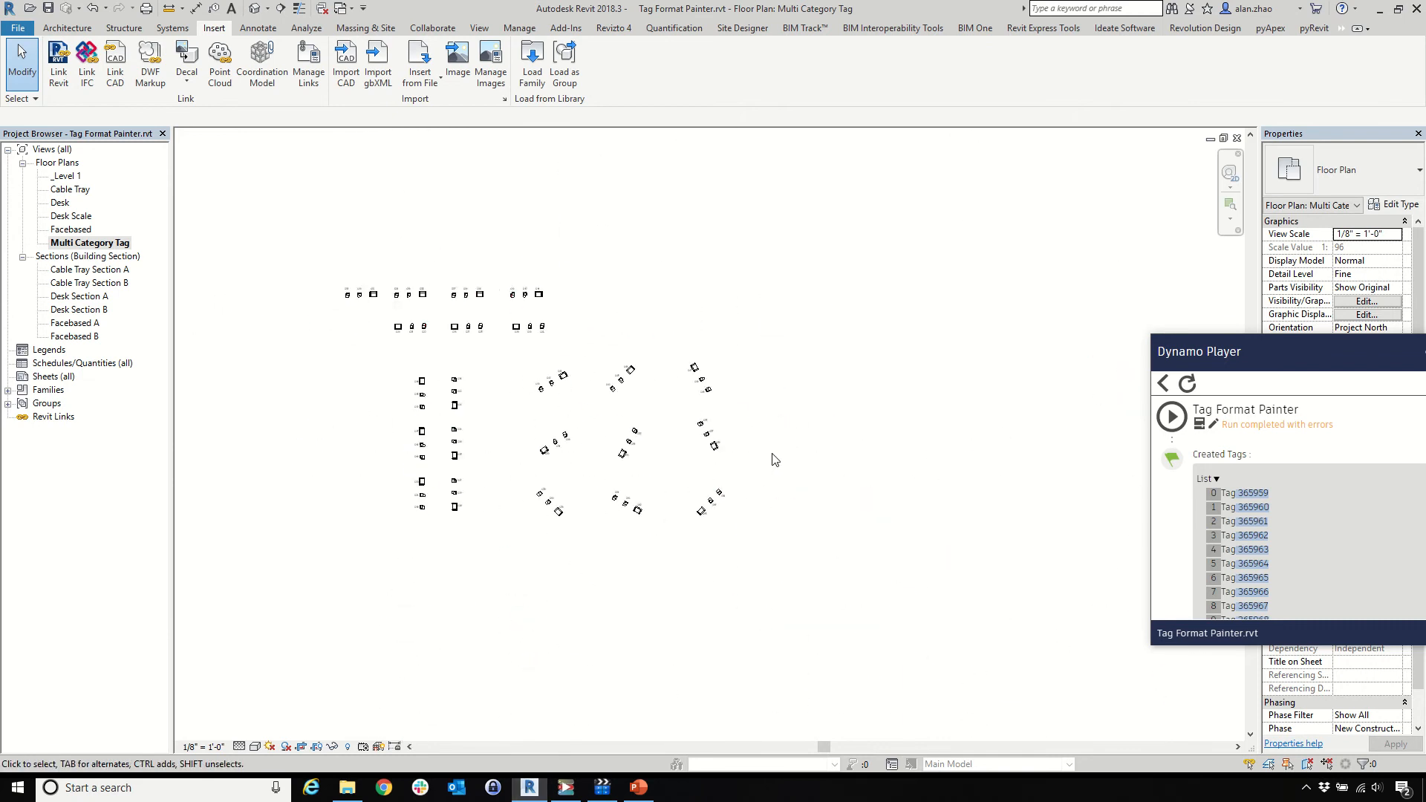
pyautogui.scroll(5, 707, 553)
pyautogui.scroll(-3, 784, 490)
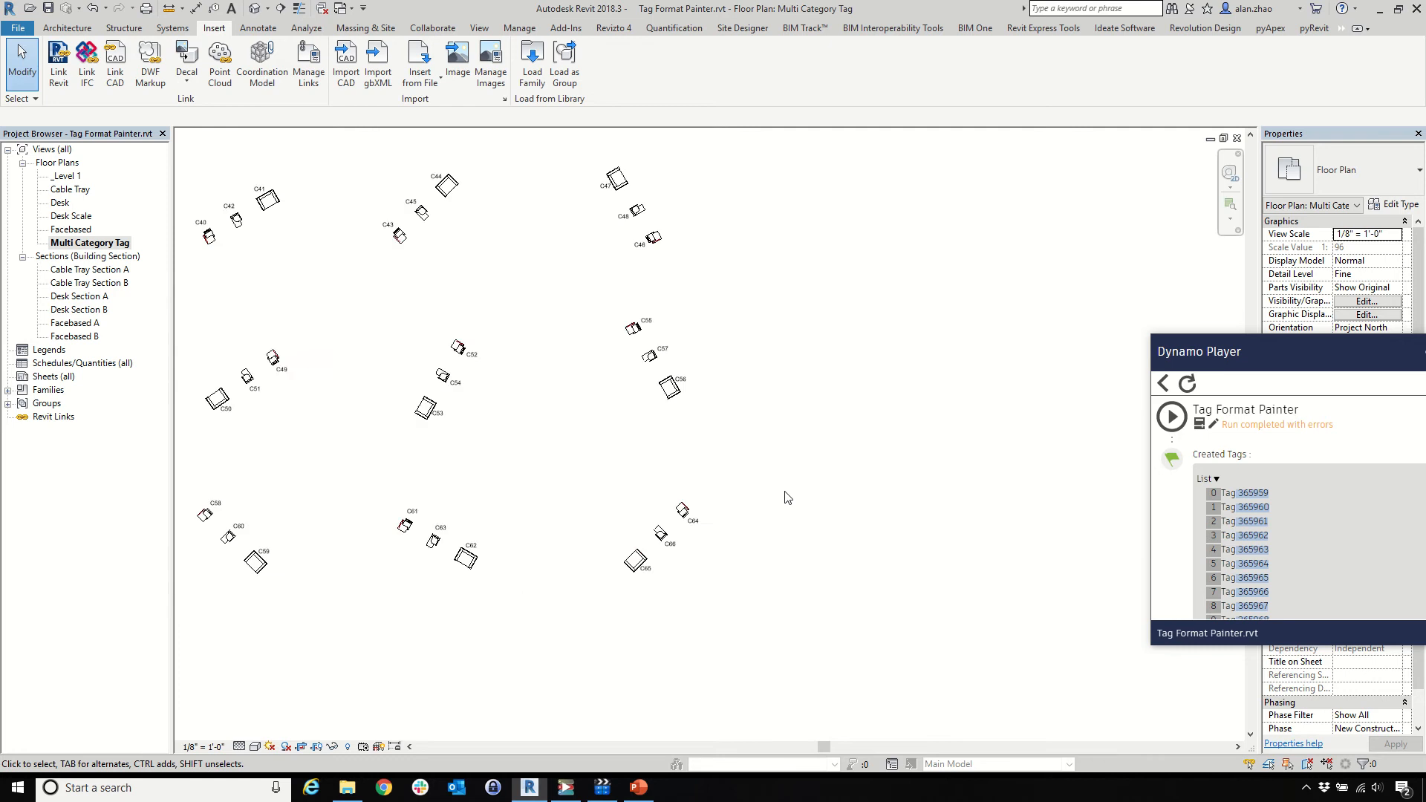
pyautogui.scroll(2, 339, 544)
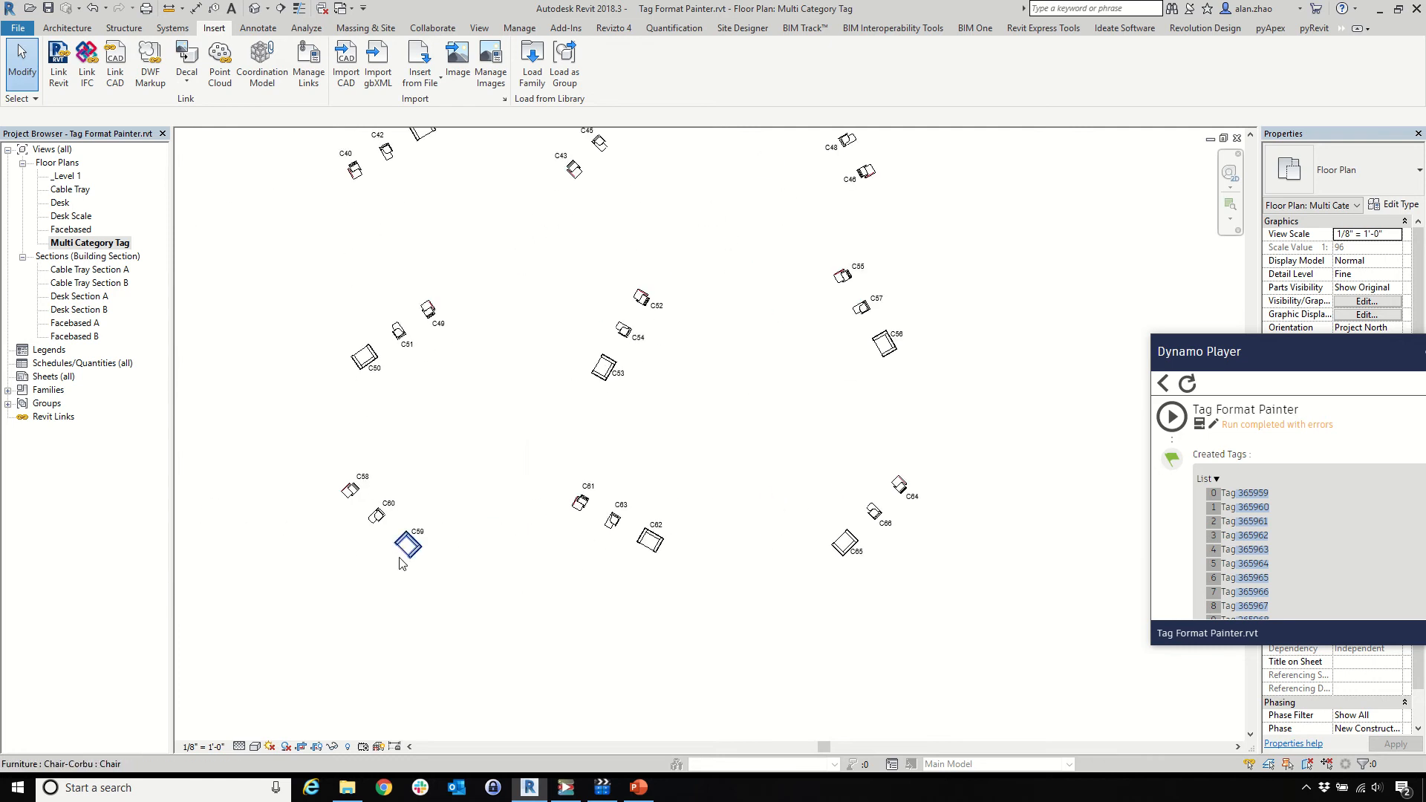
pyautogui.scroll(-5, 640, 482)
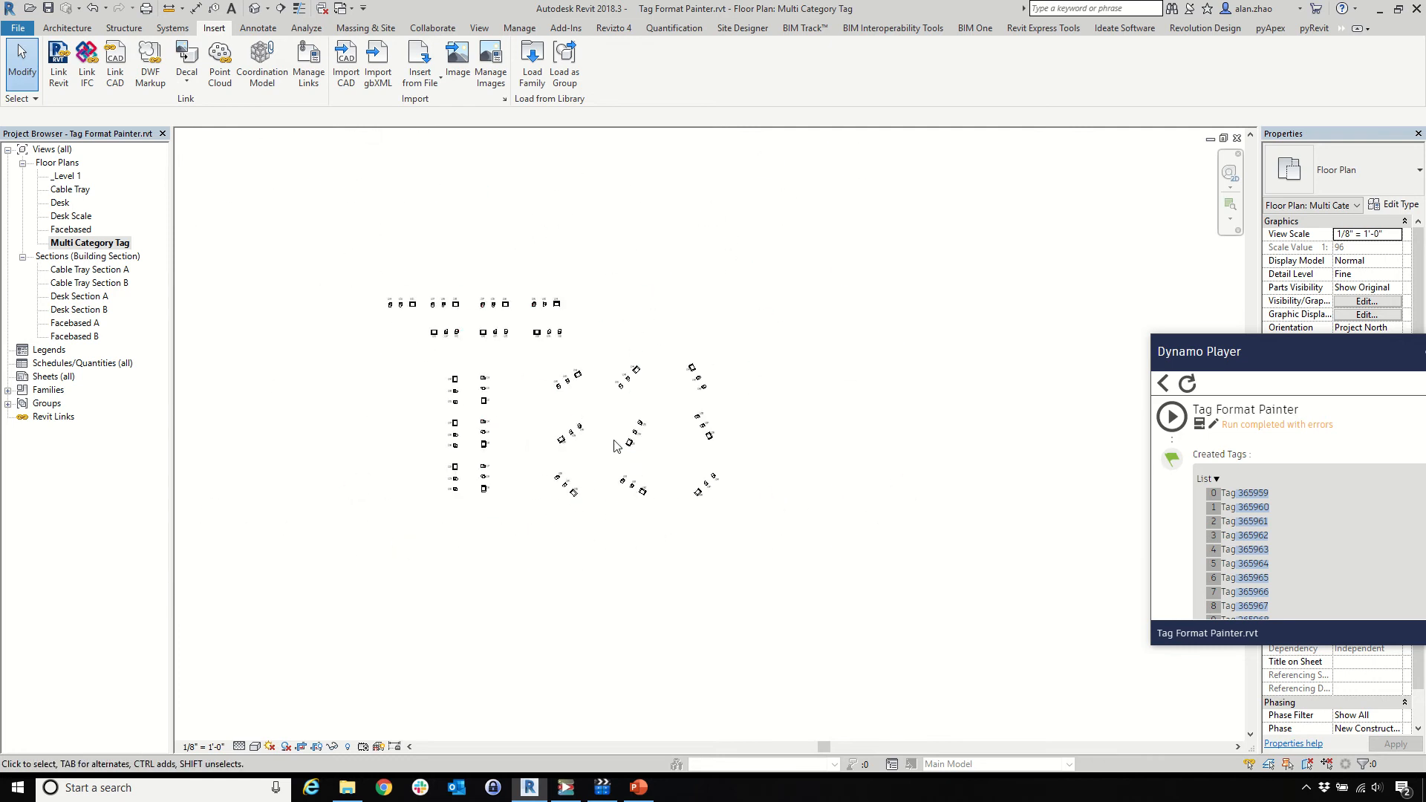
pyautogui.scroll(5, 505, 341)
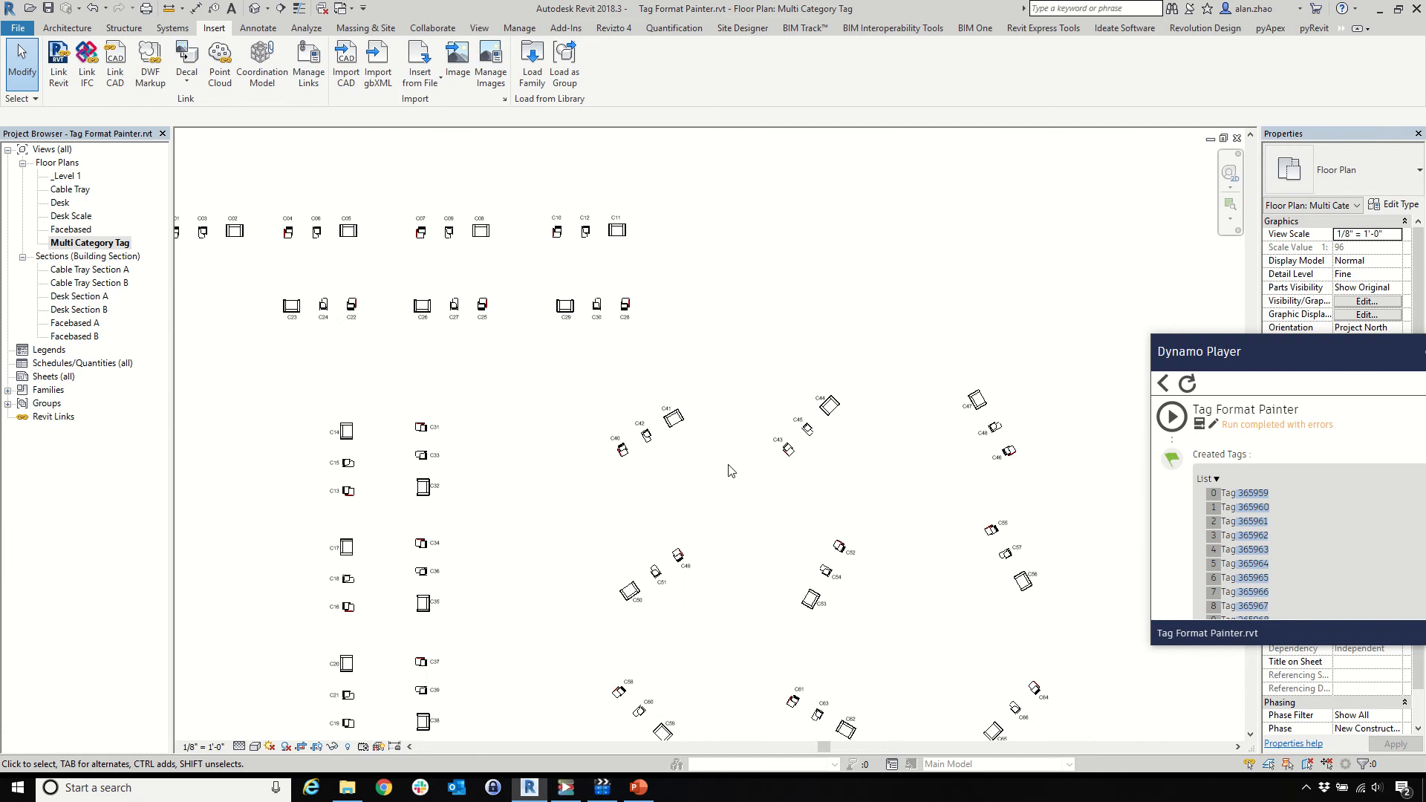
# Switch to the PowerPoint slide show and reveal the script's workflow diagram up to the Read Tag Data from txt box
pyautogui.moveTo(635, 790)
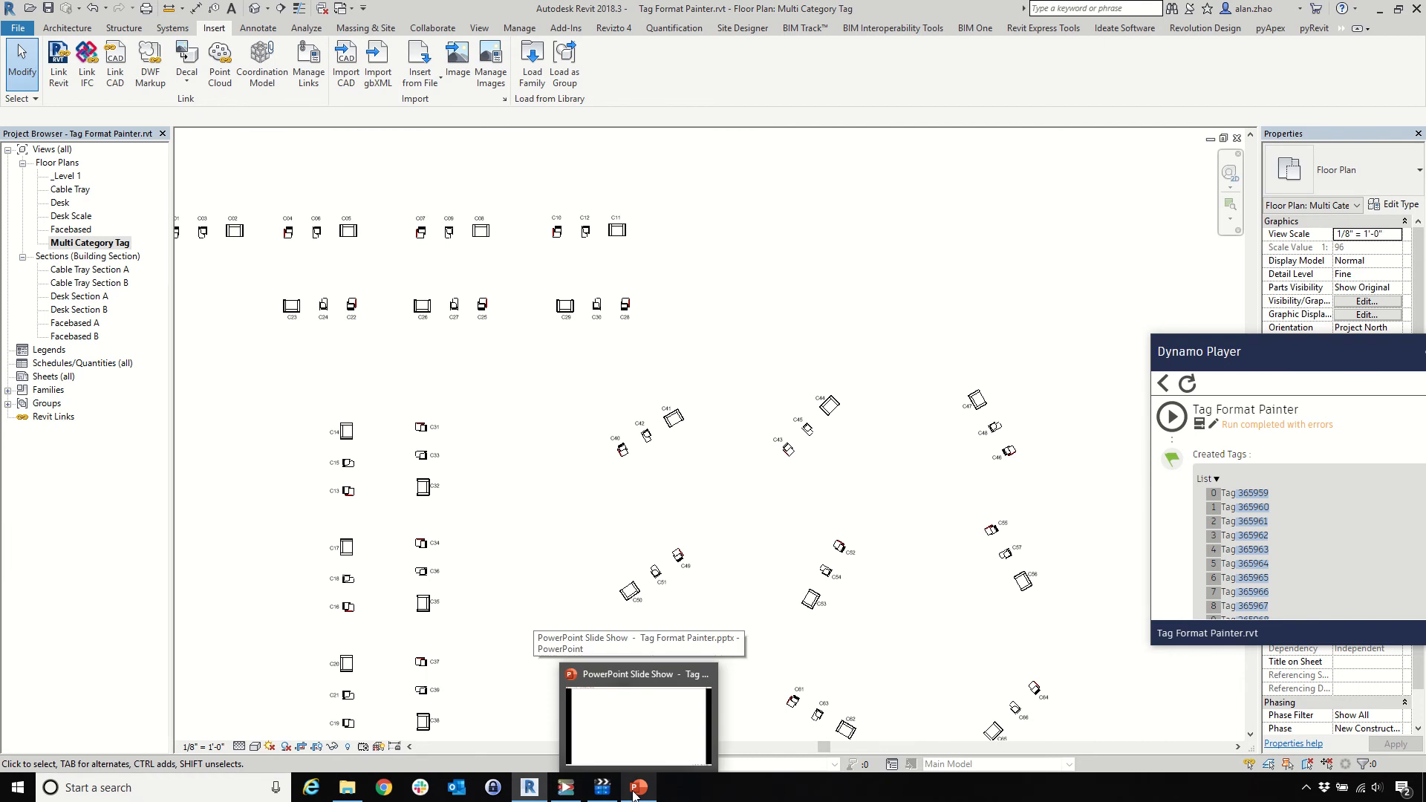
pyautogui.click(635, 790)
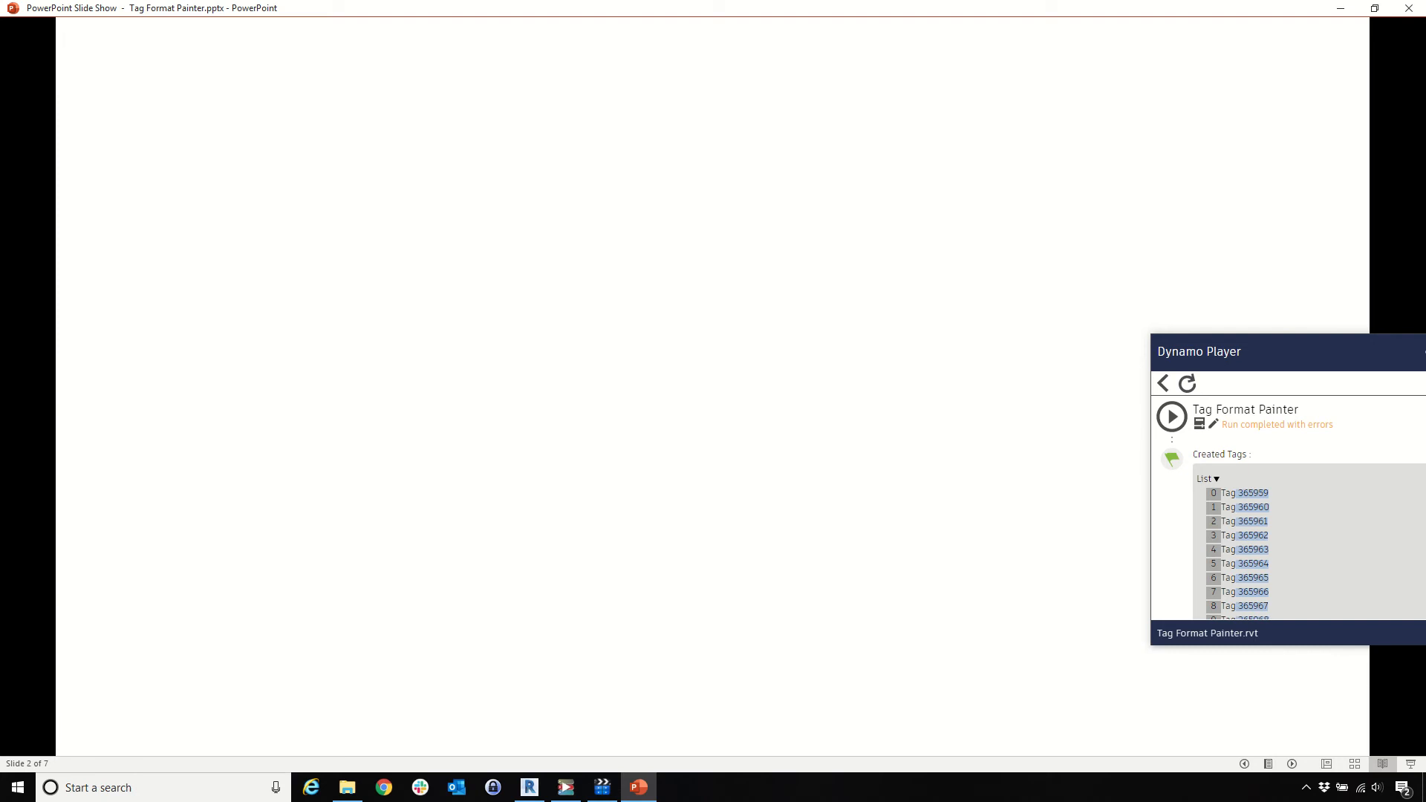
pyautogui.click(504, 308)
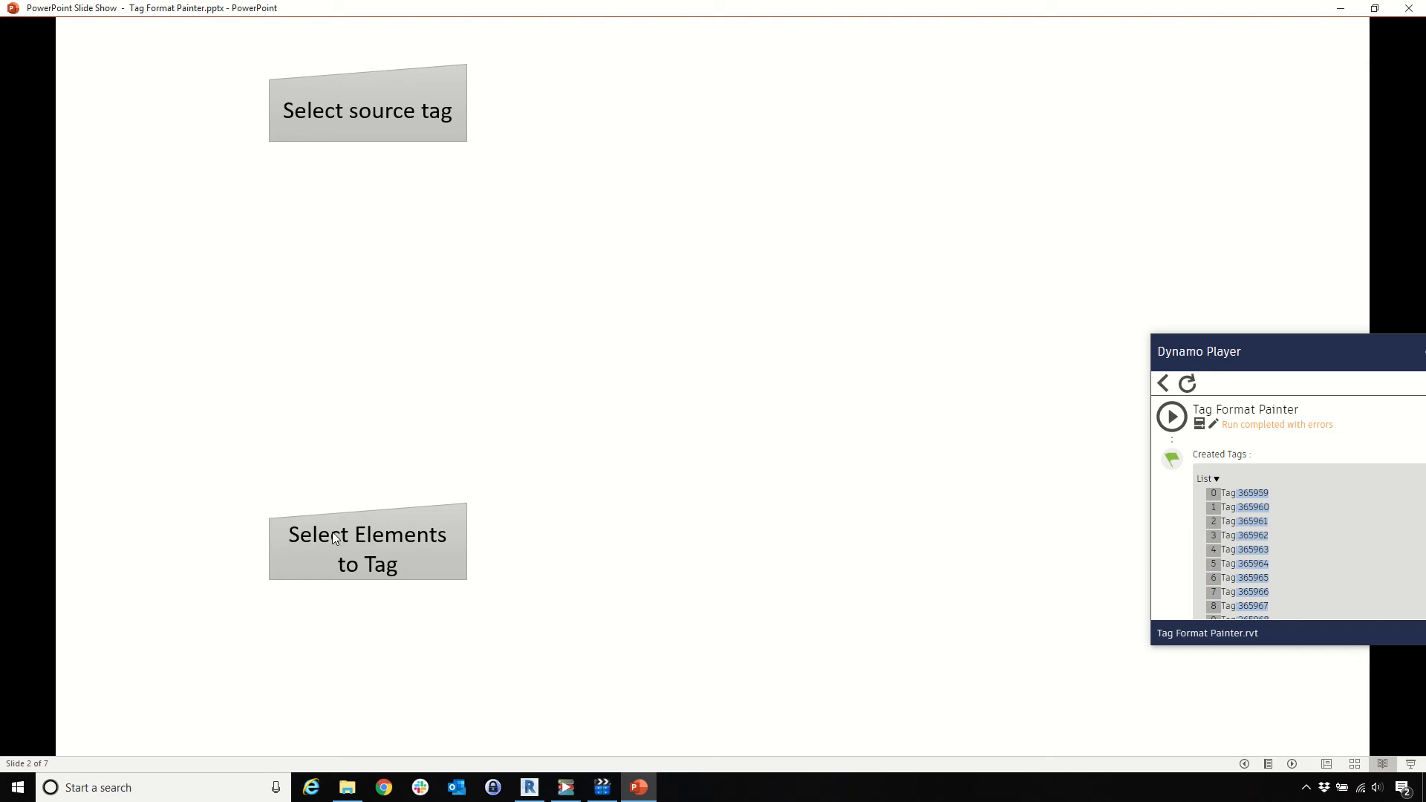
pyautogui.click(540, 275)
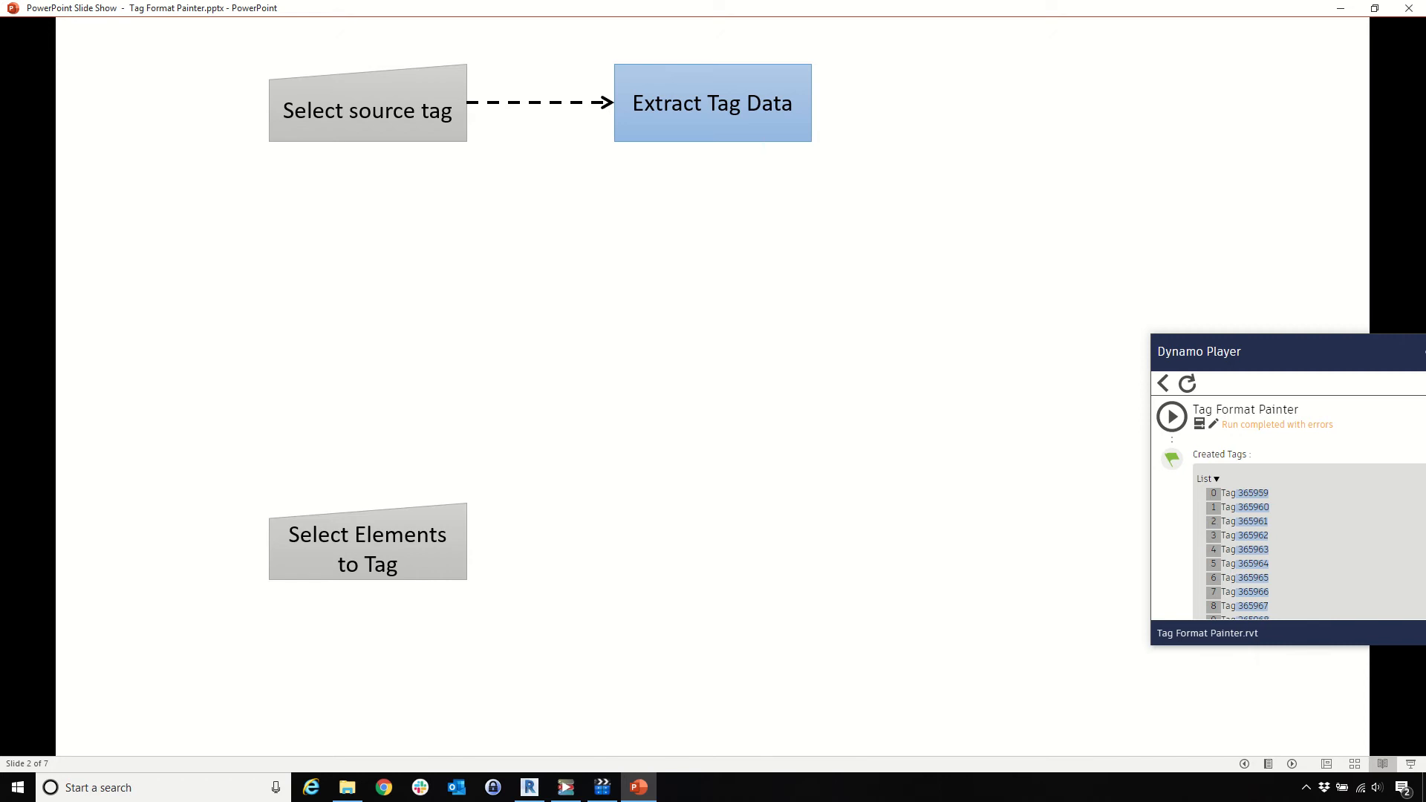
pyautogui.press('Right')
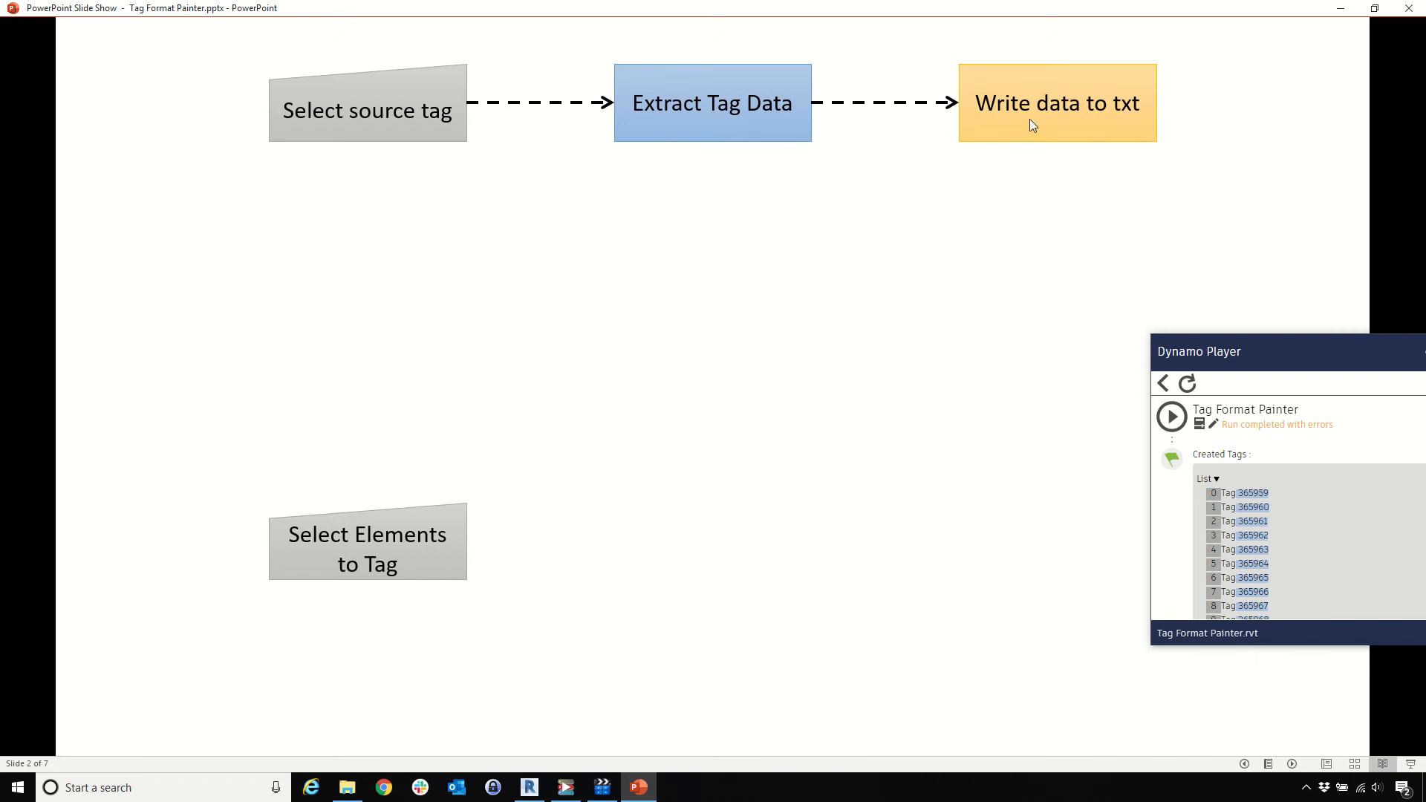
pyautogui.press('Right')
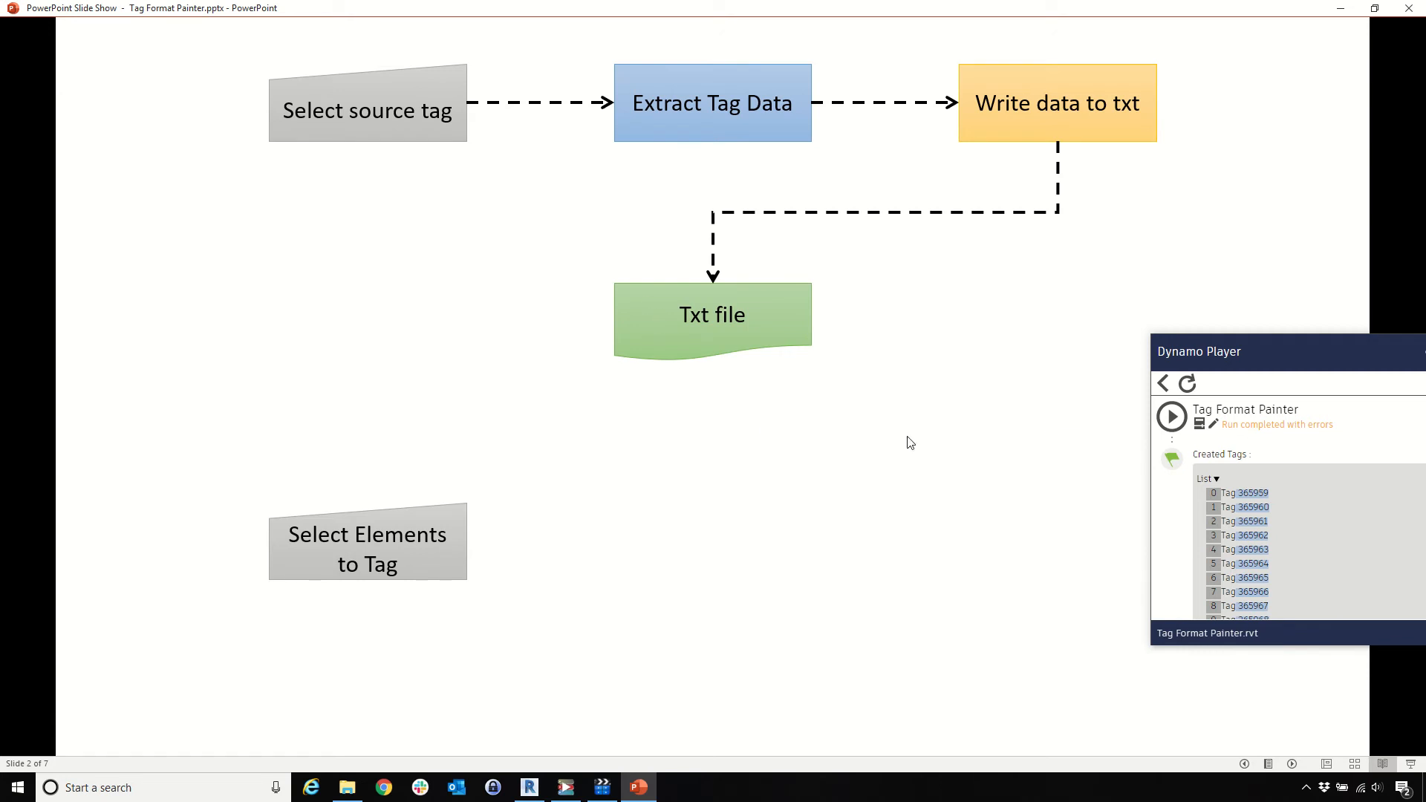
pyautogui.press('Right')
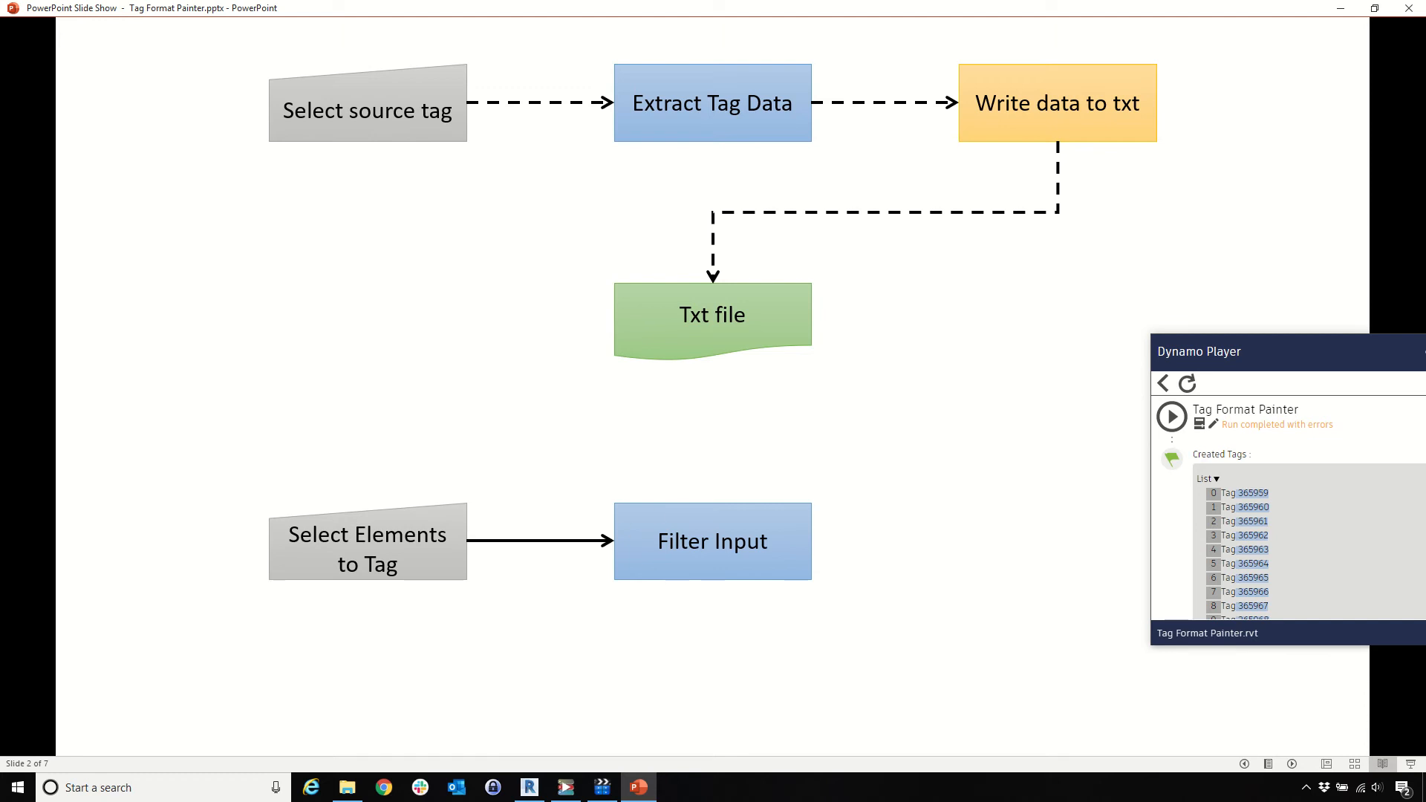
pyautogui.press('Right')
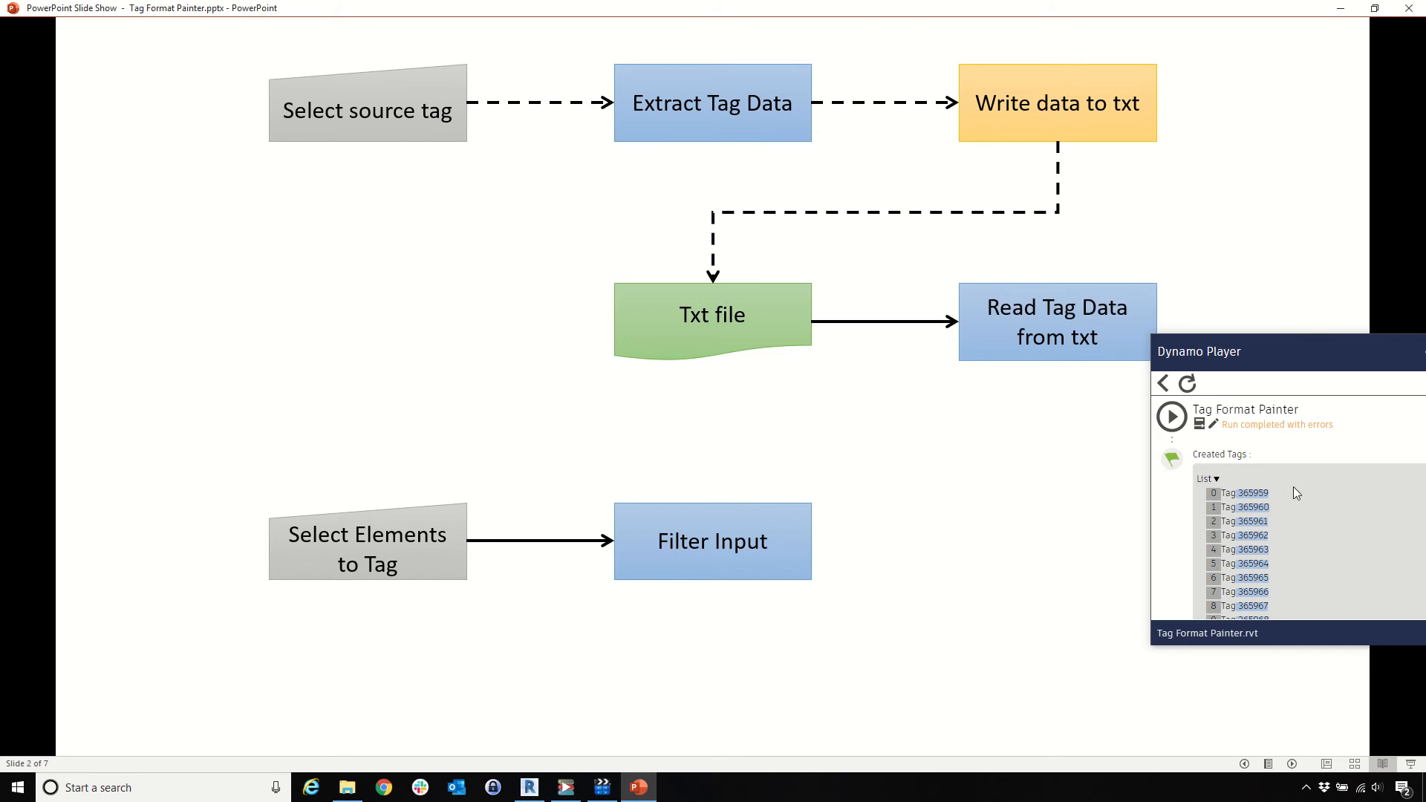
# Move Dynamo Player clear of the diagram, reveal the Create Tag & Match Style box and advance to the Extract Tag Data slide
pyautogui.moveTo(1219, 348); pyautogui.dragTo(1322, 411)
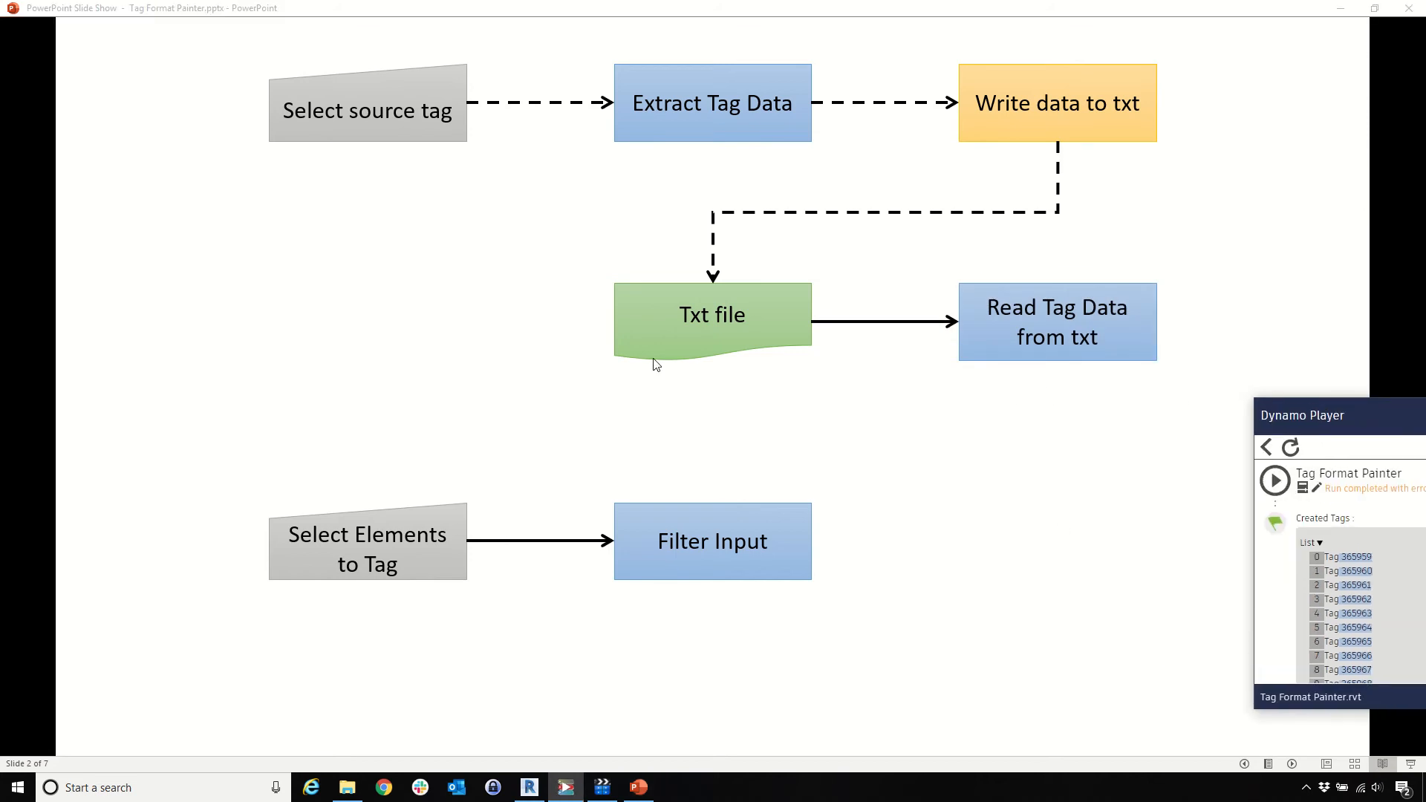
pyautogui.click(416, 361)
pyautogui.click(1035, 549)
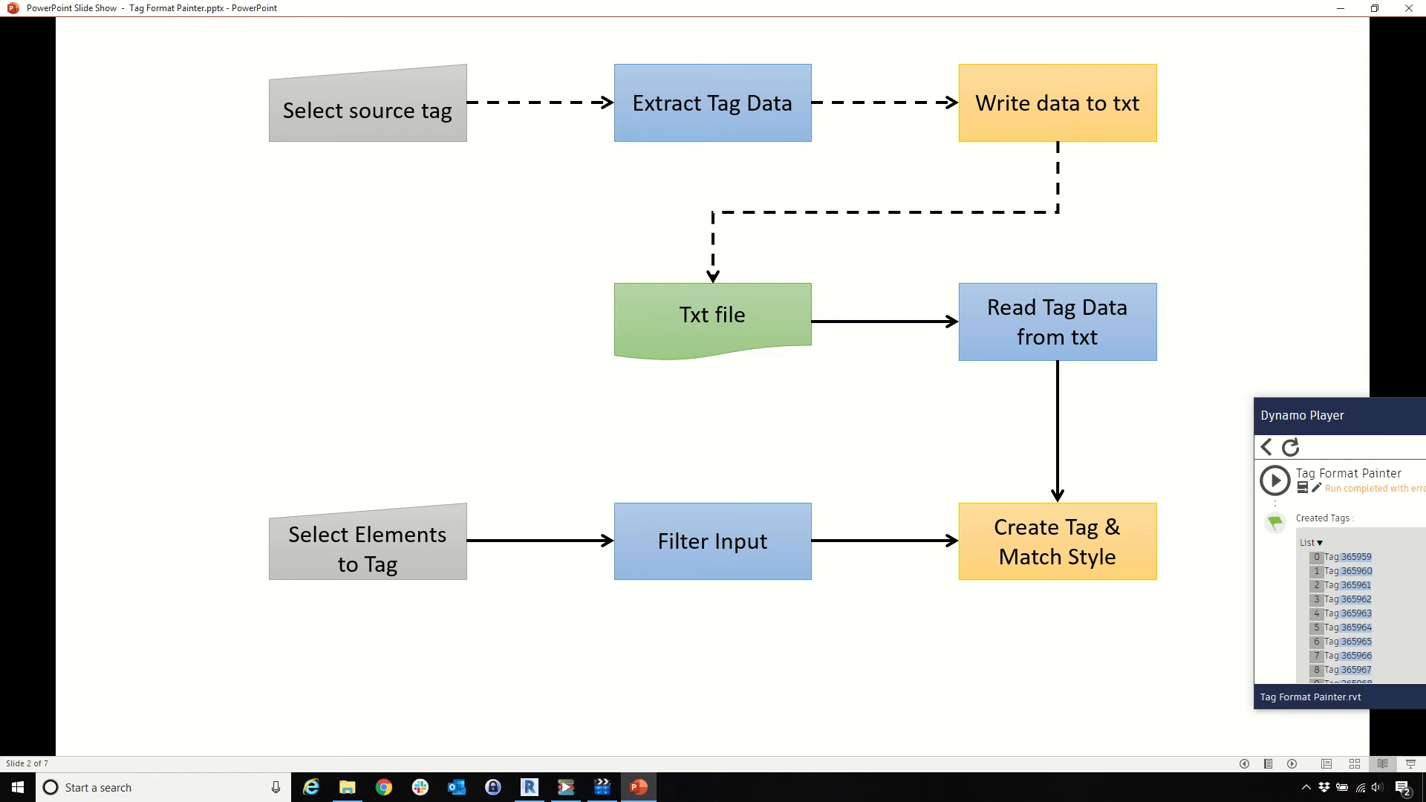
pyautogui.click(687, 119)
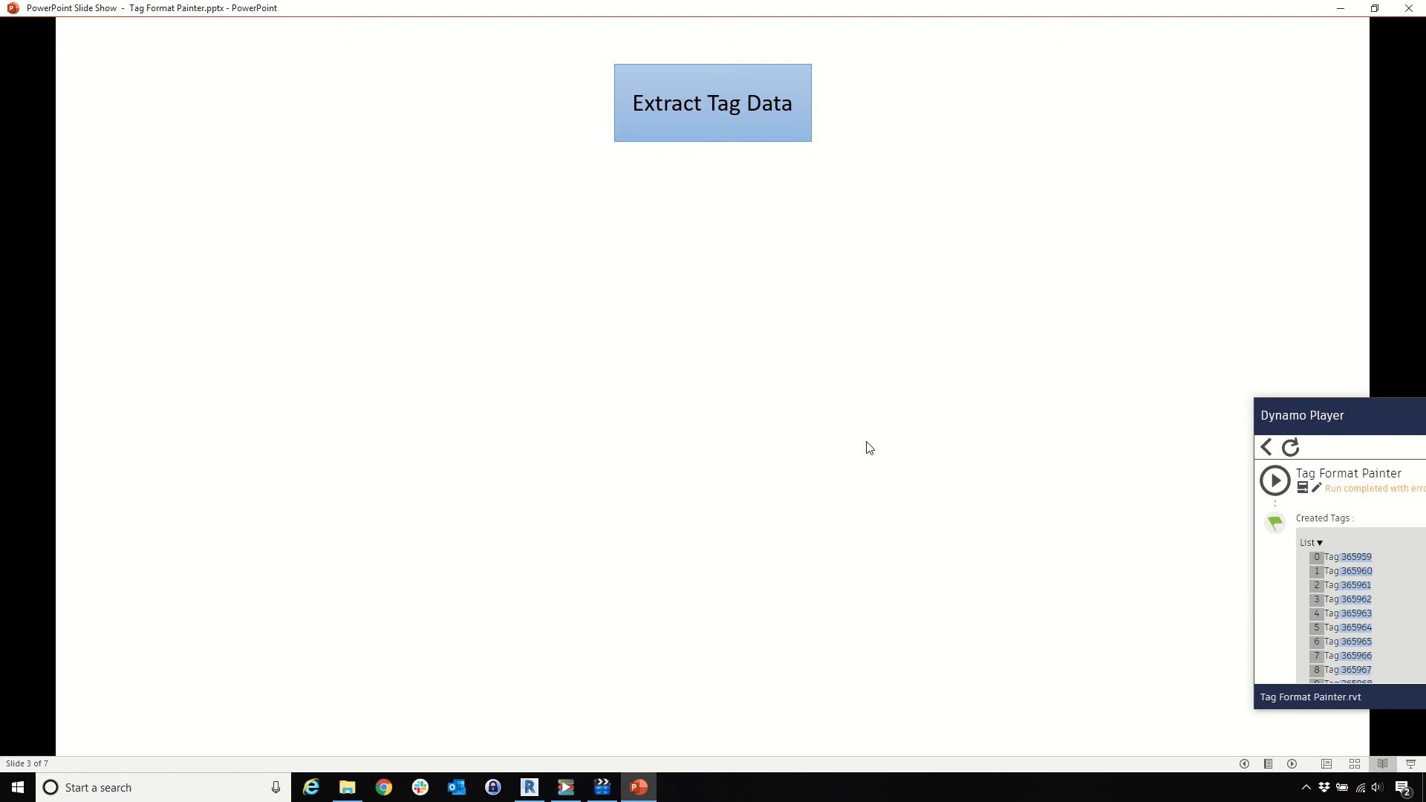
# Reveal the Tag Type, Multi-Category Tag or Not? and Horizontal or Vertical boxes on the Extract Tag Data slide
pyautogui.click(857, 418)
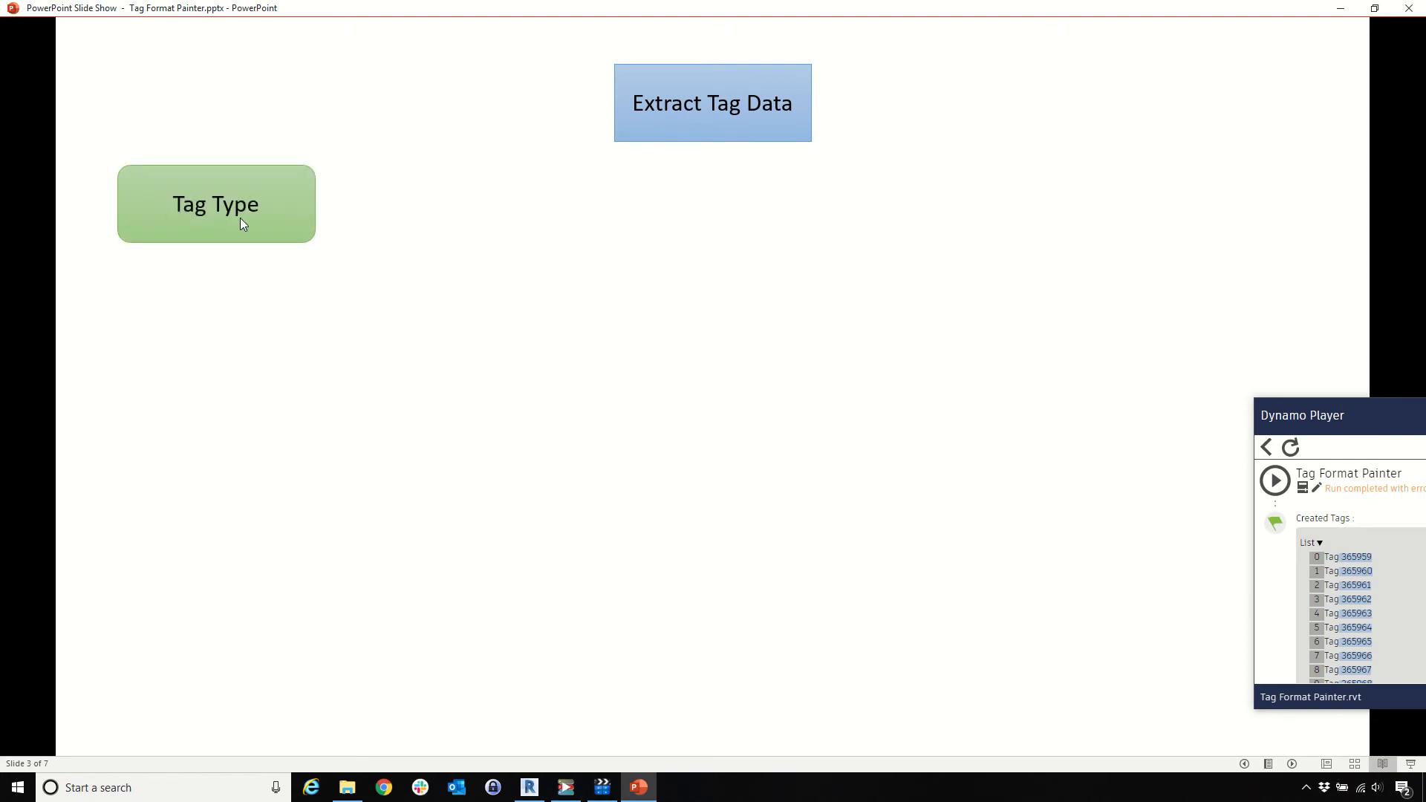
pyautogui.click(498, 348)
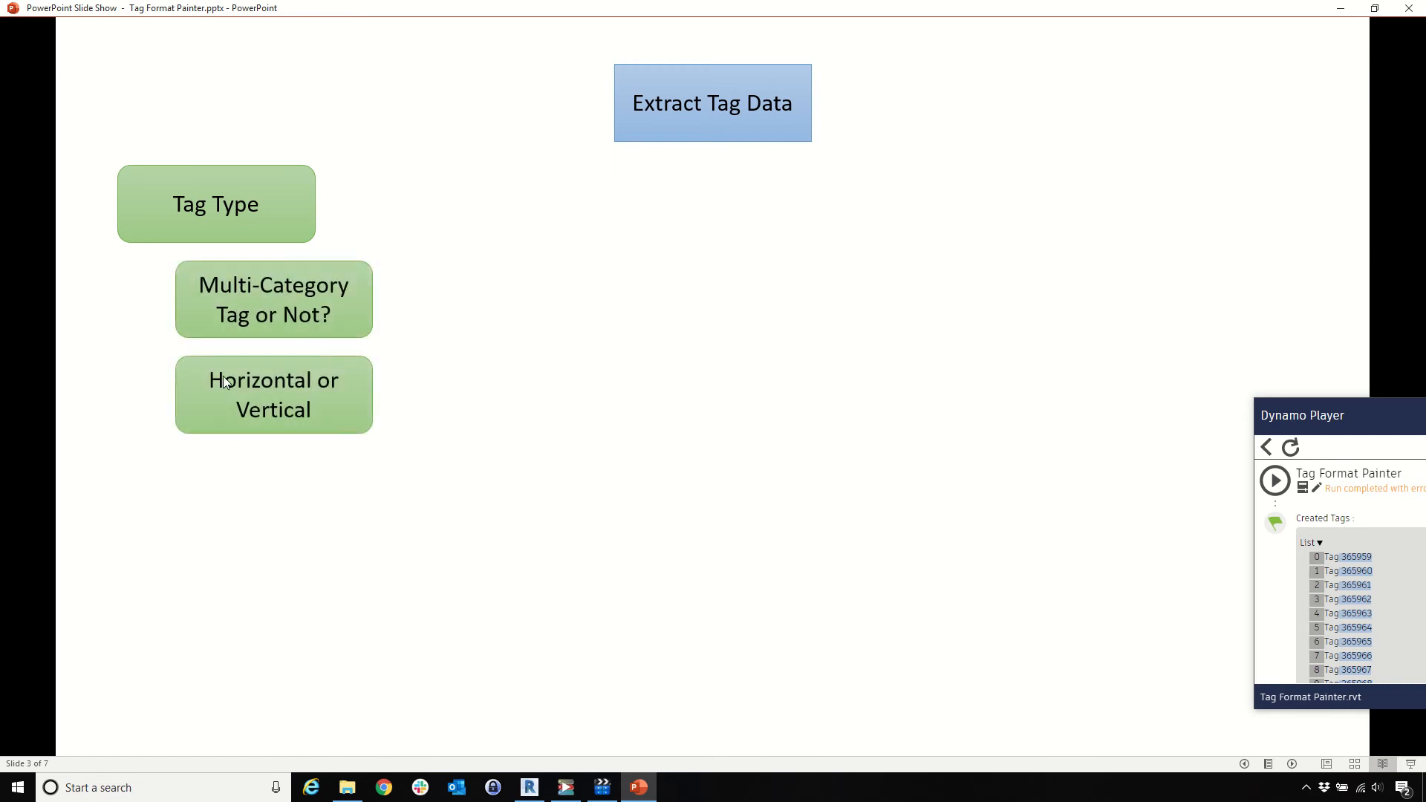
# Switch to Revit and change tag C01's orientation to Vertical and back to Horizontal in the Multi Category Tag plan
pyautogui.click(530, 787)
pyautogui.scroll(-2, 259, 222)
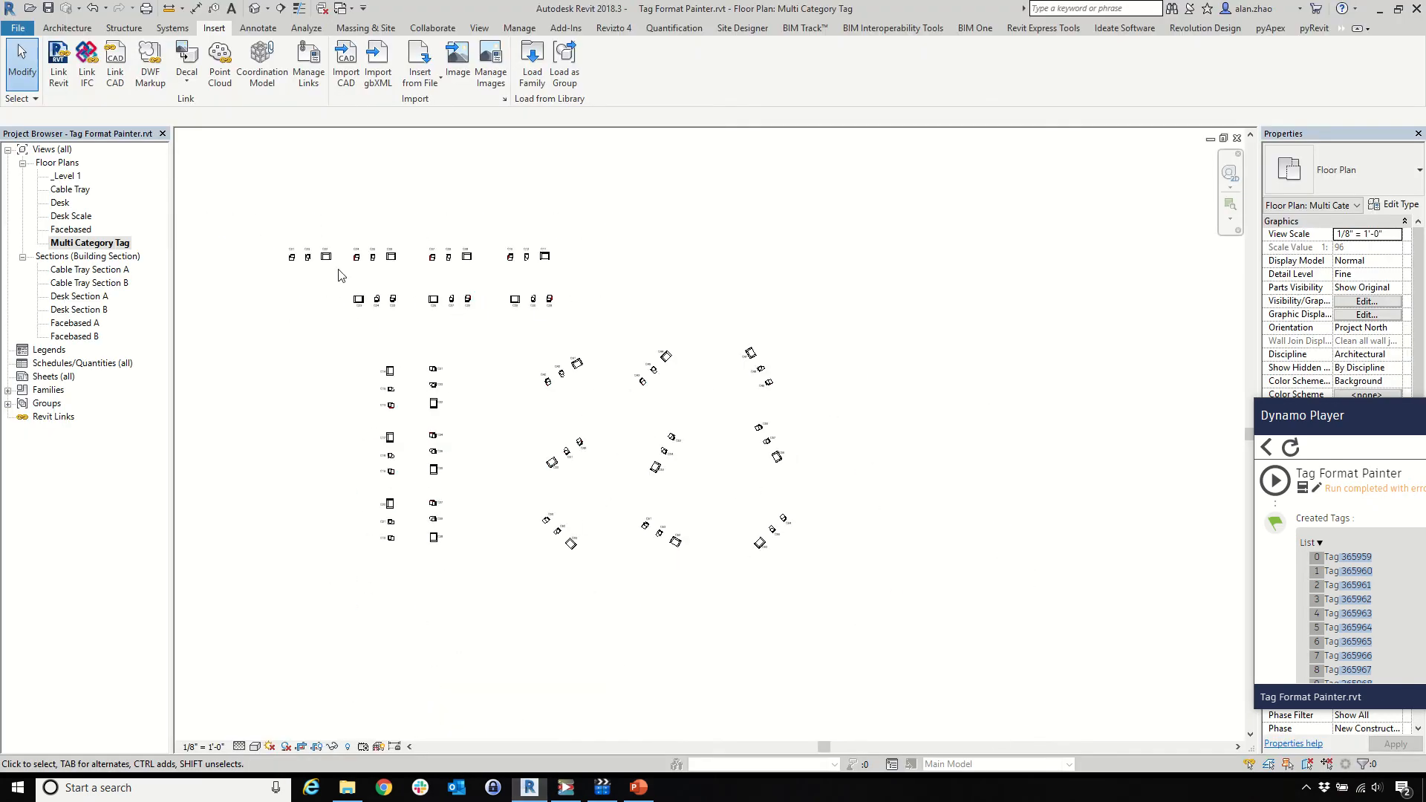
pyautogui.scroll(8, 245, 230)
pyautogui.click(340, 204)
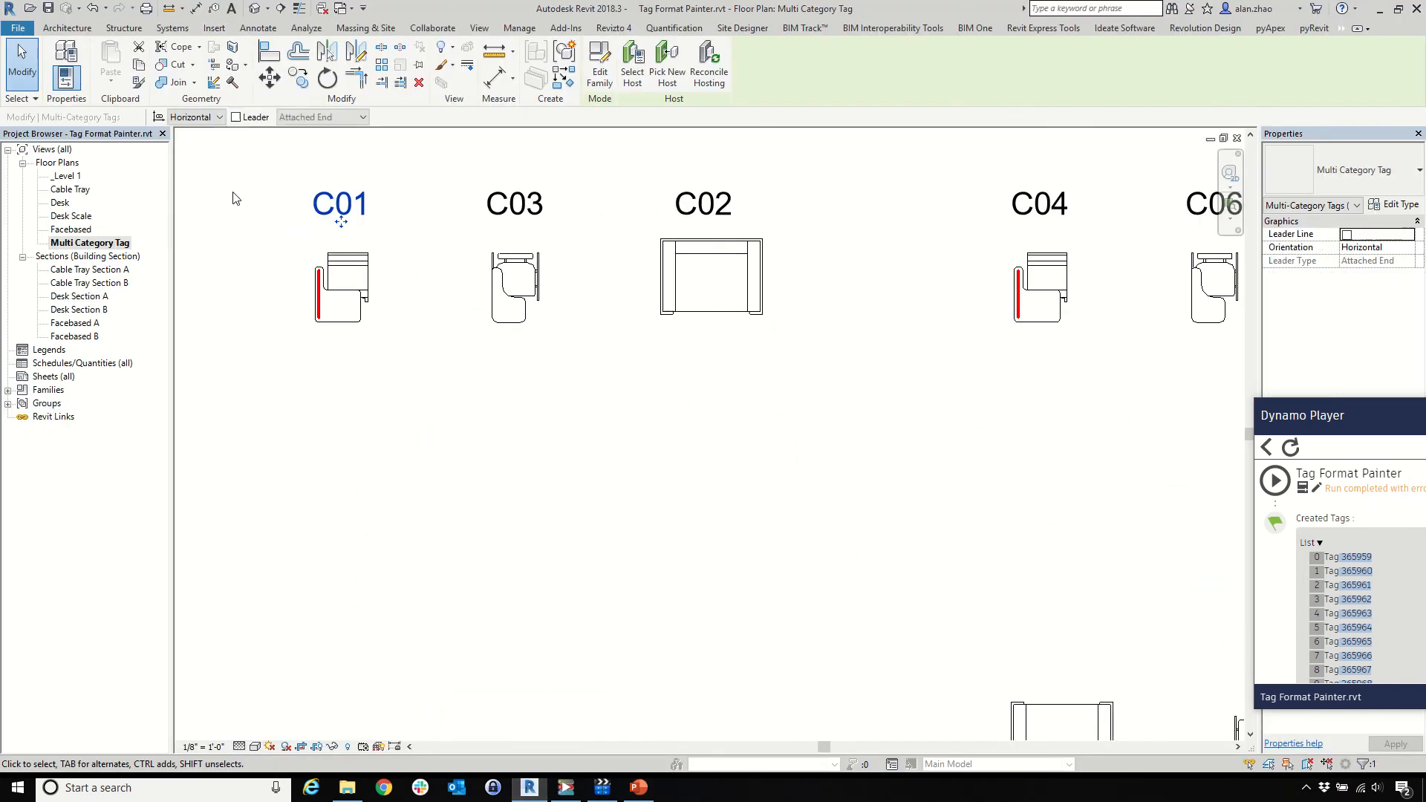
pyautogui.click(211, 118)
pyautogui.click(205, 144)
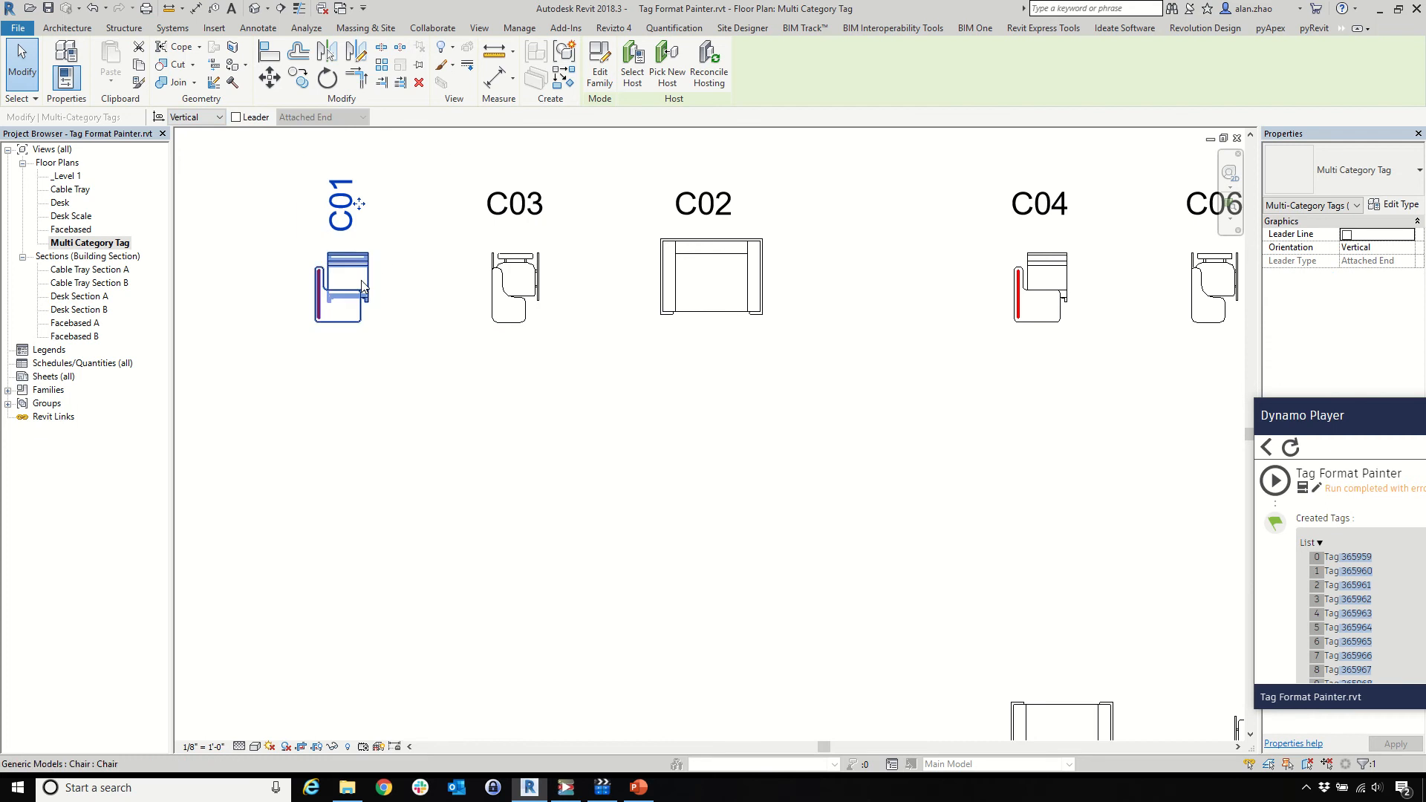
pyautogui.scroll(-2, 361, 286)
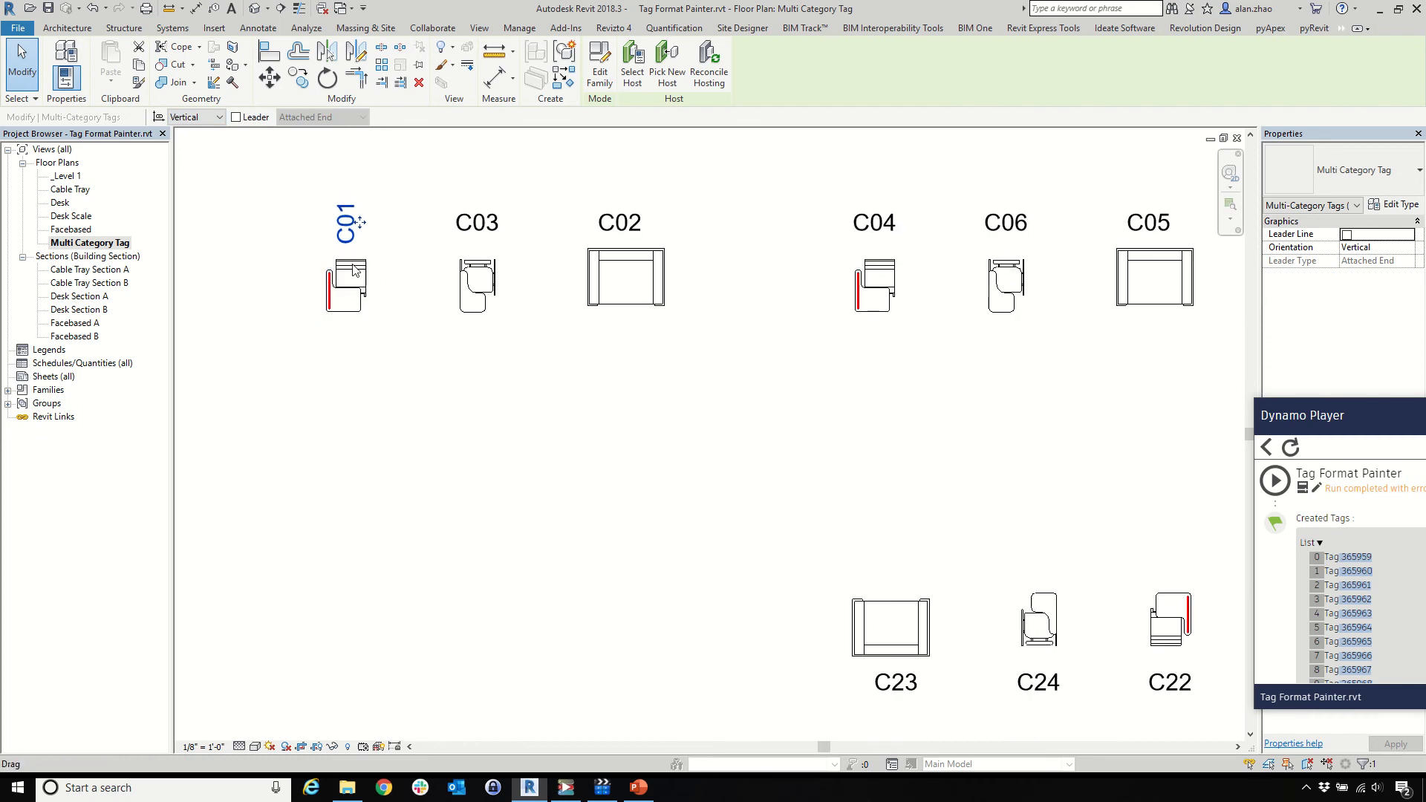
pyautogui.click(199, 117)
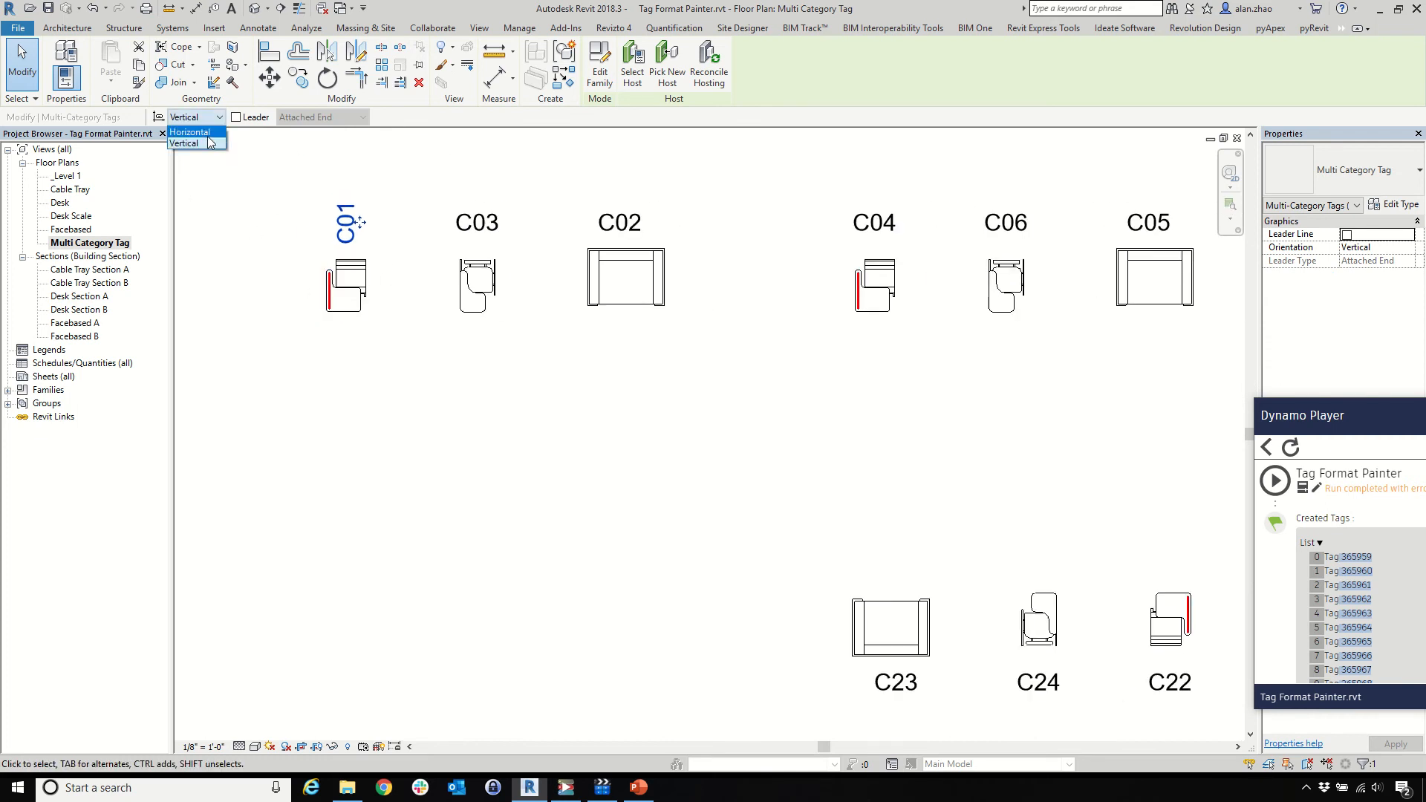
pyautogui.click(190, 132)
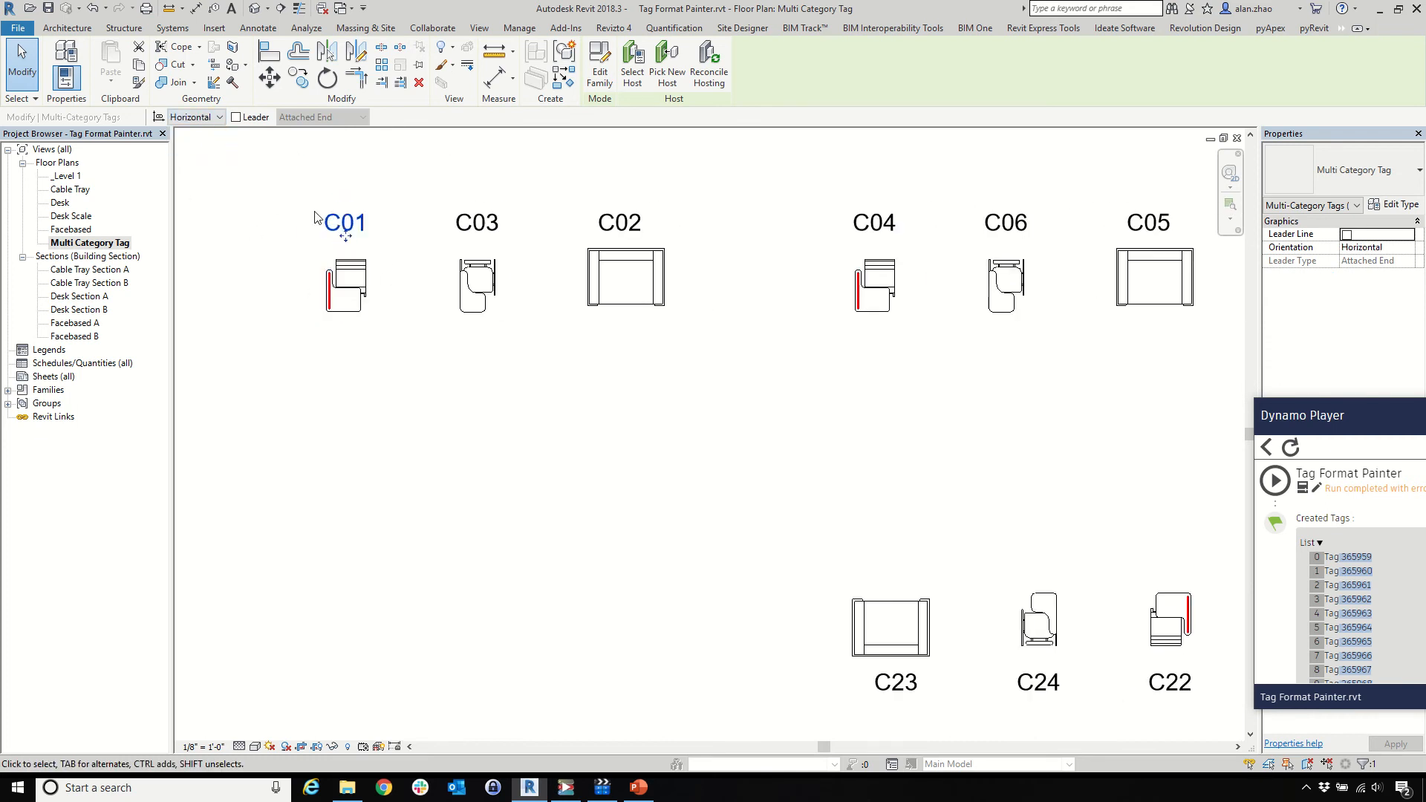
# Return to the PowerPoint slide show and reveal the Tag Location branch through the Leader Elbow Location box
pyautogui.click(625, 793)
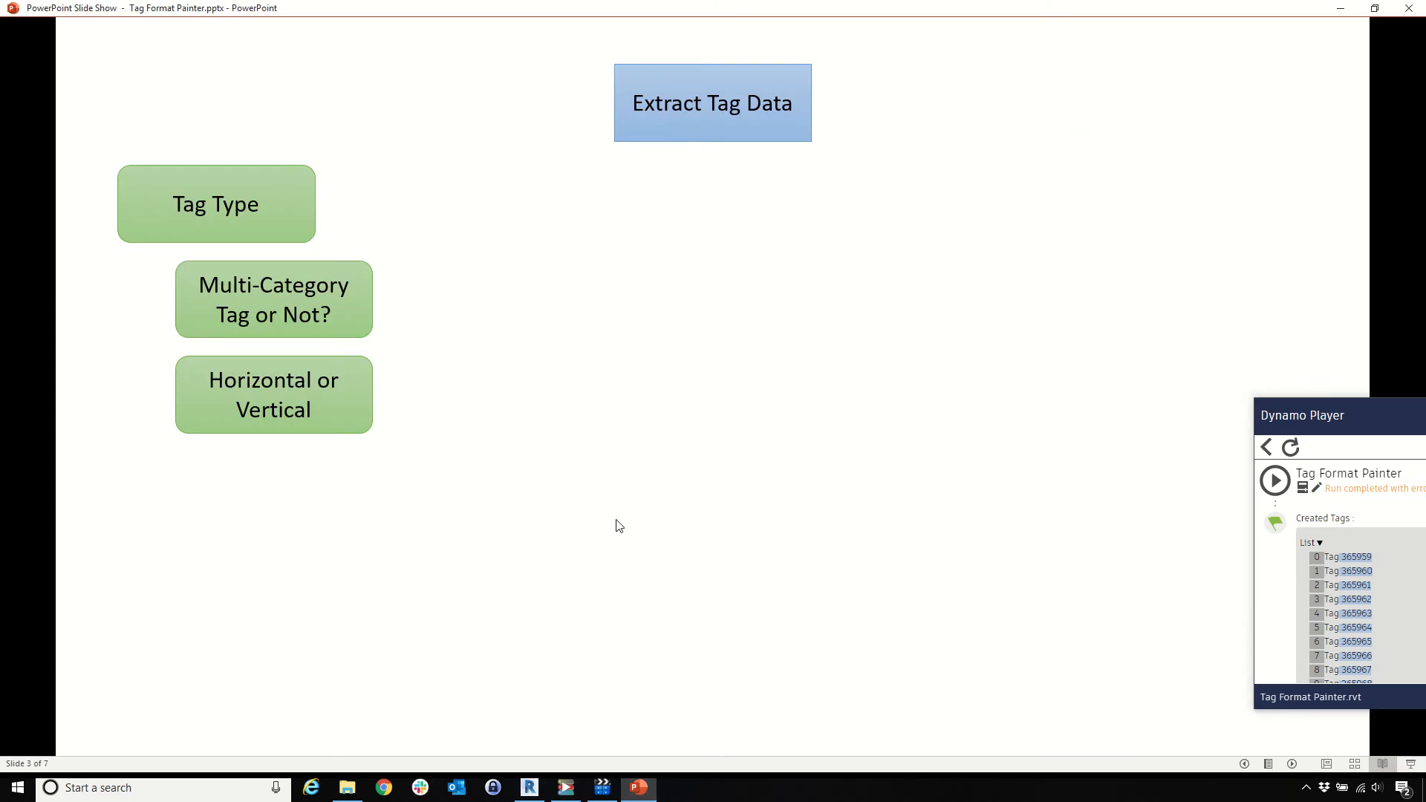
pyautogui.click(621, 543)
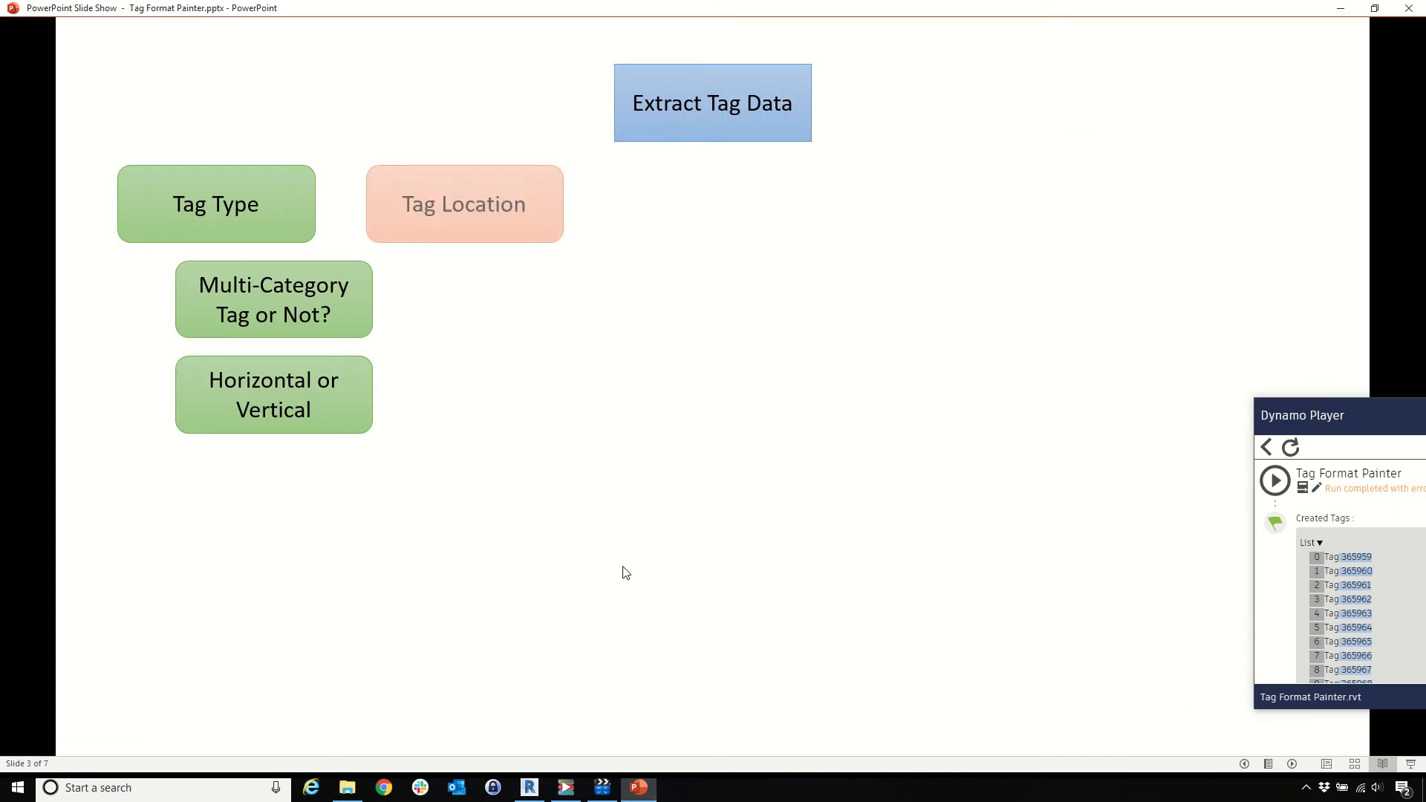
pyautogui.click(591, 482)
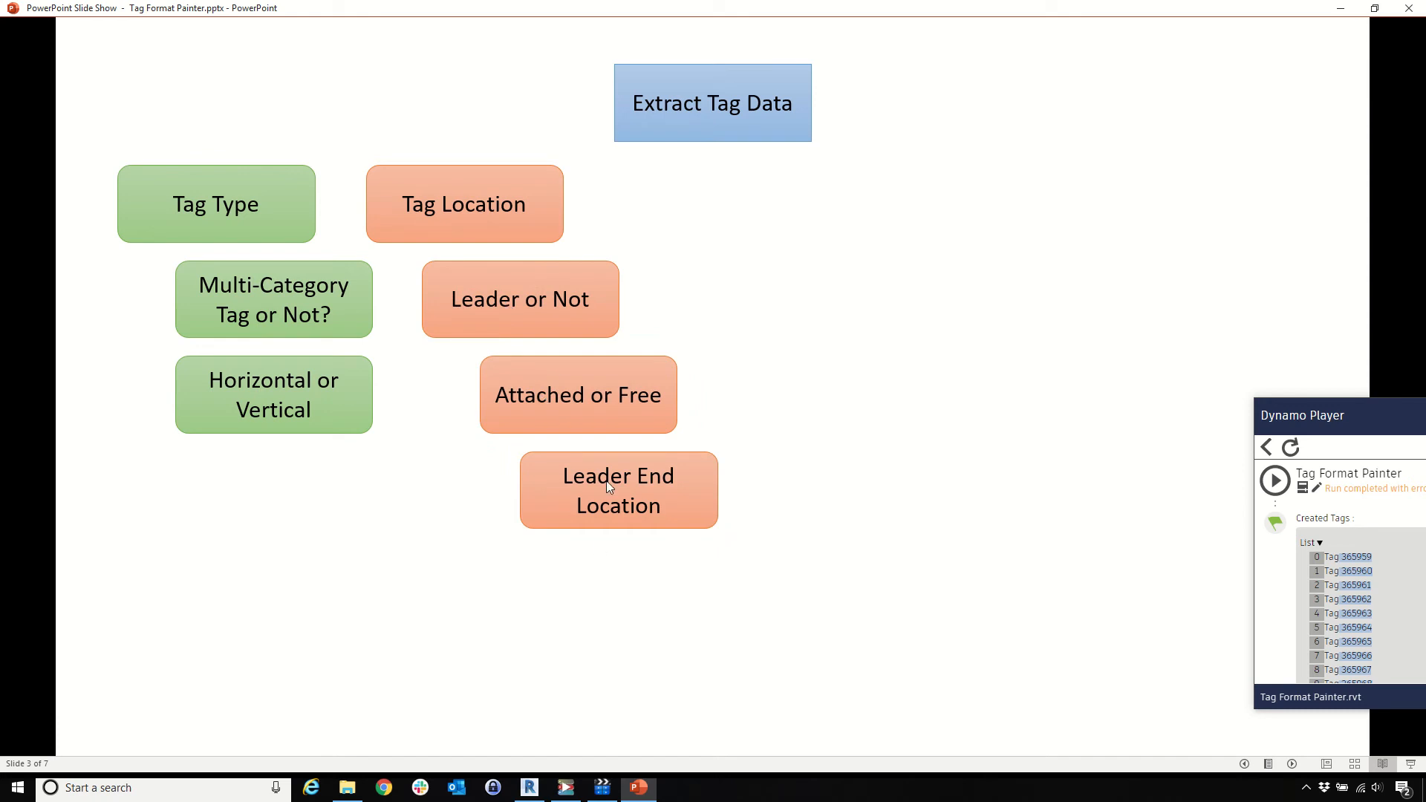
pyautogui.click(487, 518)
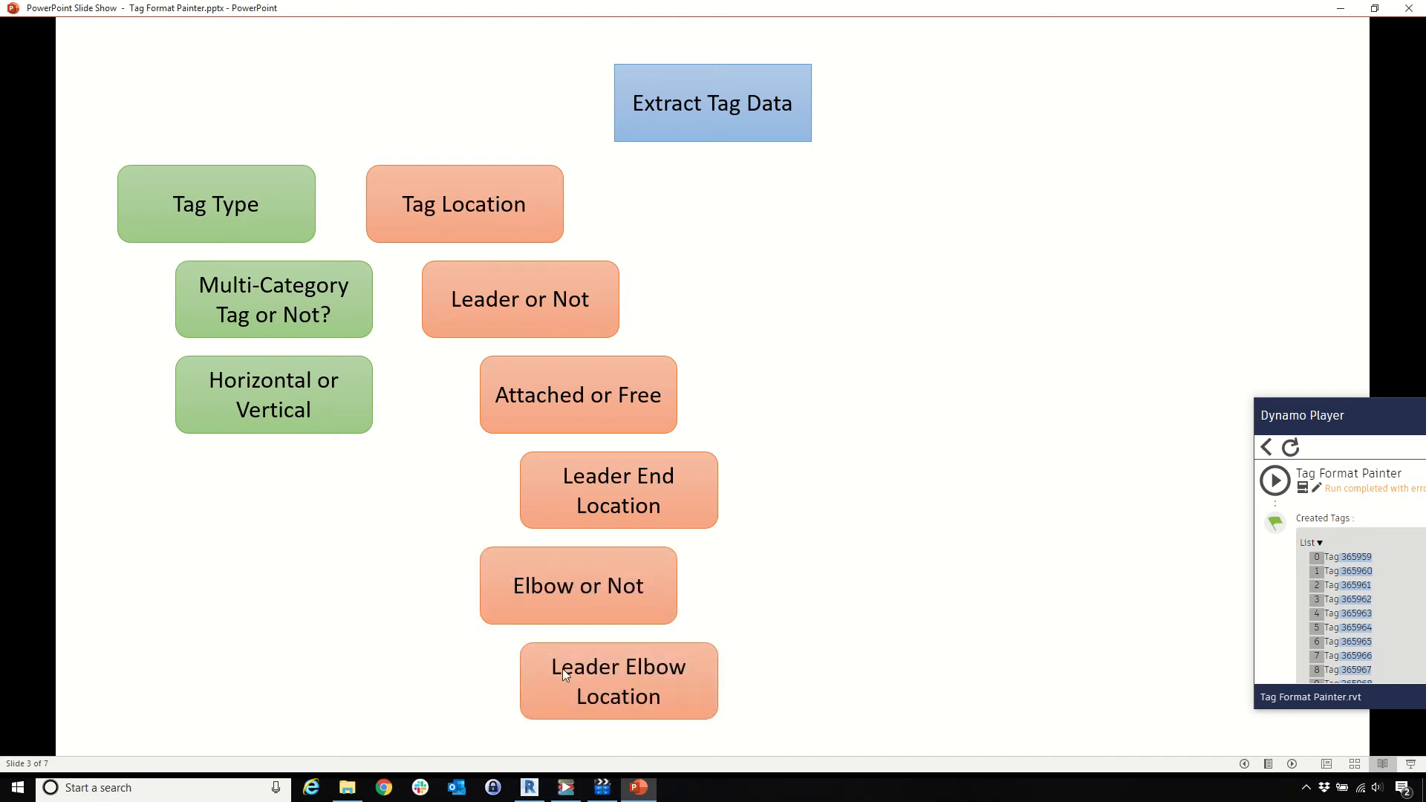
# Switch to Revit, open the Desk floor plan and delete every tag except the first desk's E2020 tag
pyautogui.moveTo(538, 787)
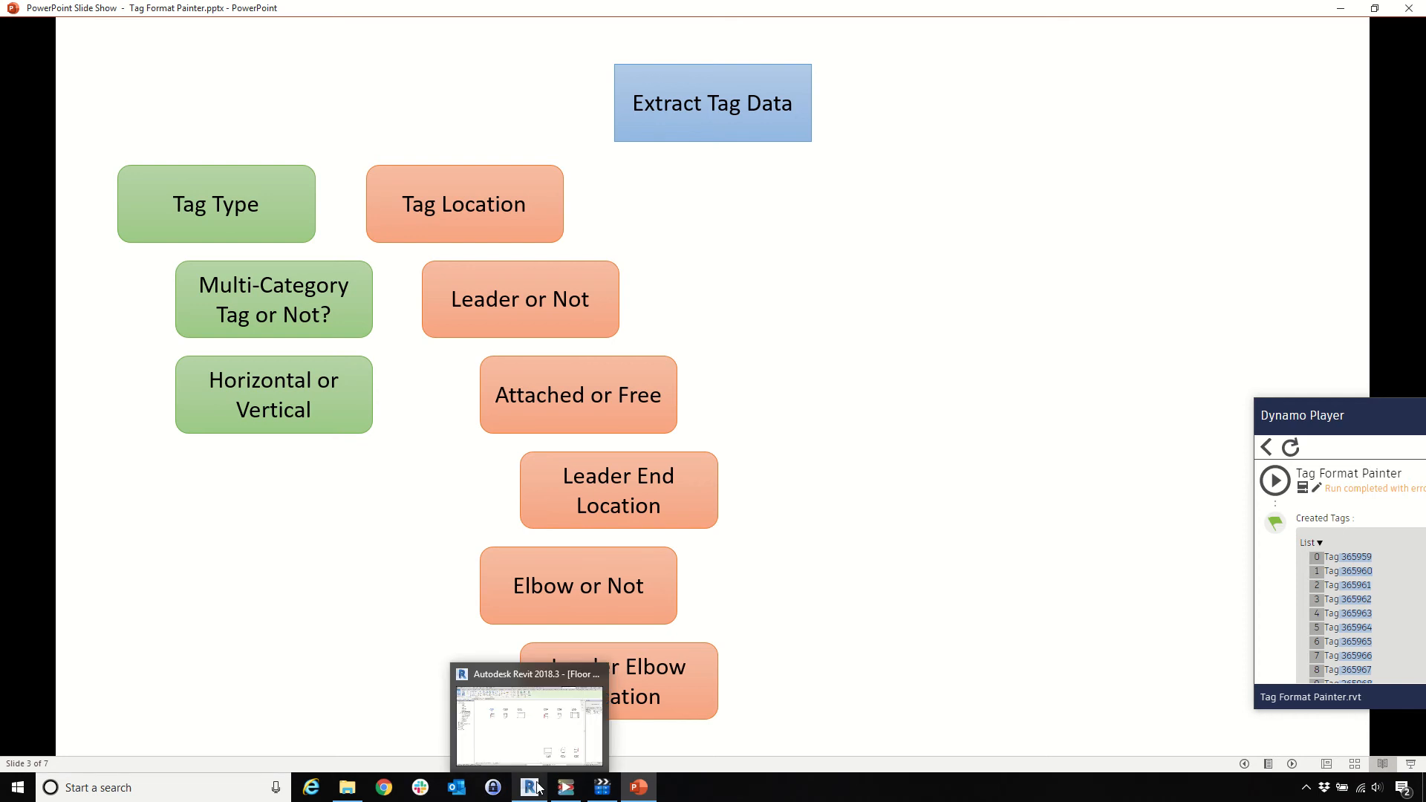
pyautogui.click(535, 739)
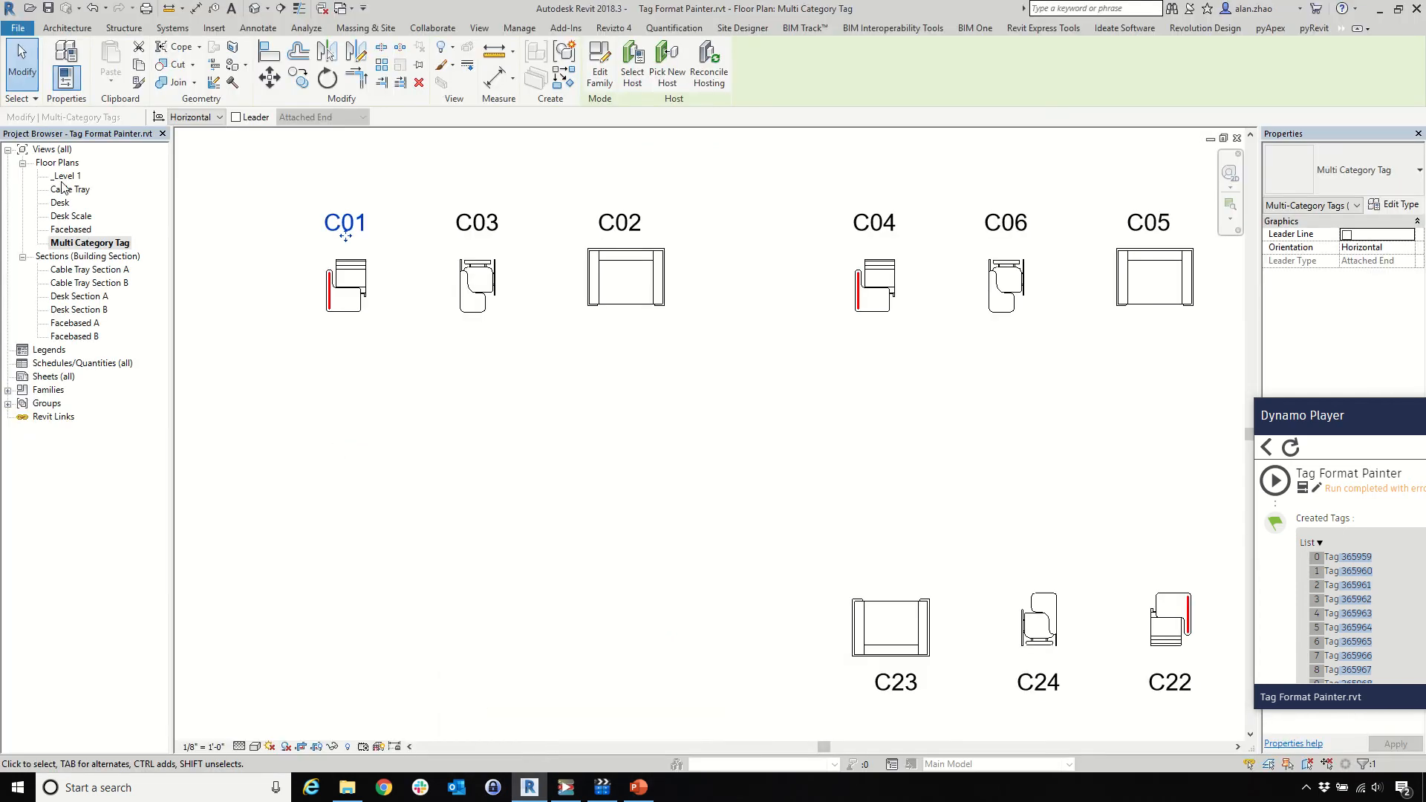
pyautogui.doubleClick(67, 190)
pyautogui.doubleClick(65, 203)
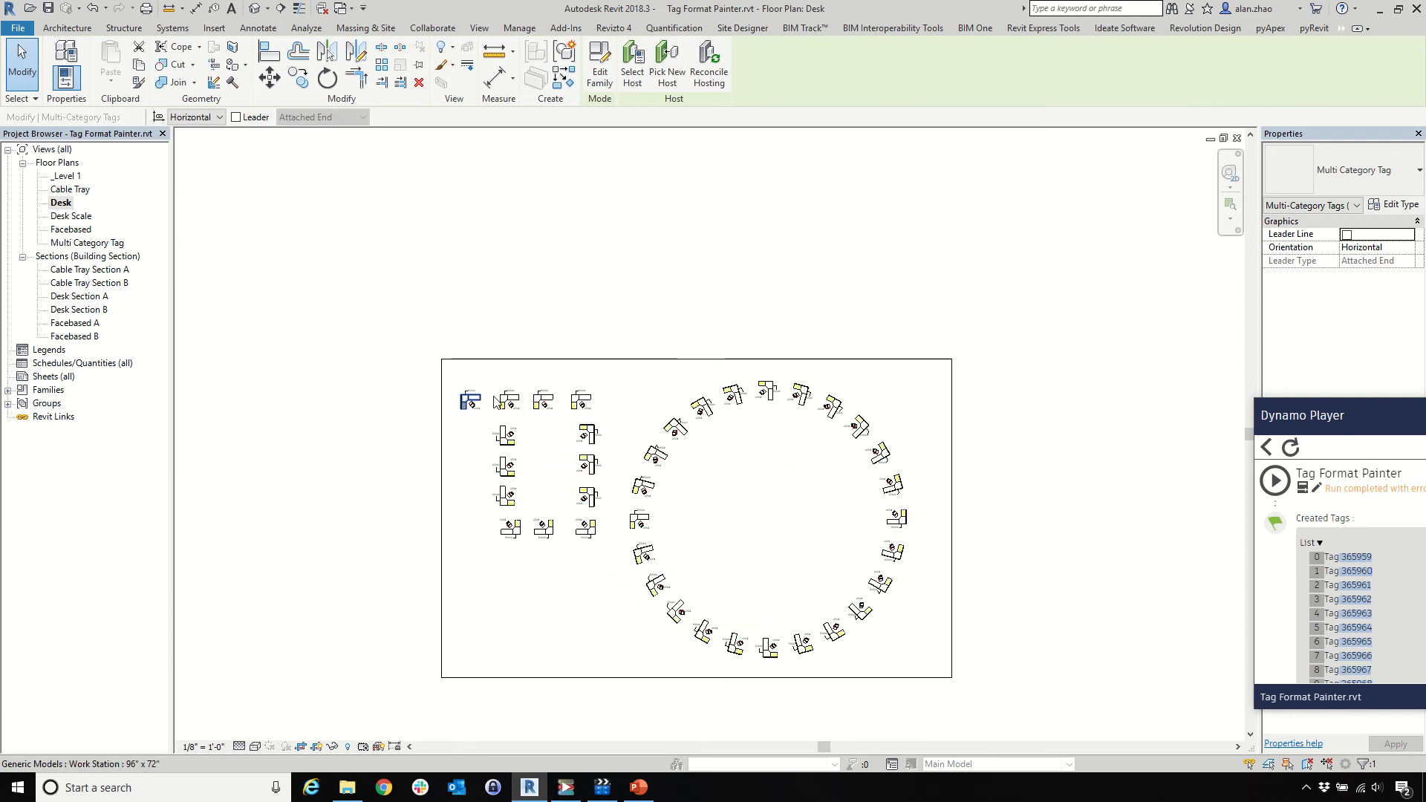
pyautogui.scroll(5, 430, 375)
pyautogui.rightClick(431, 349)
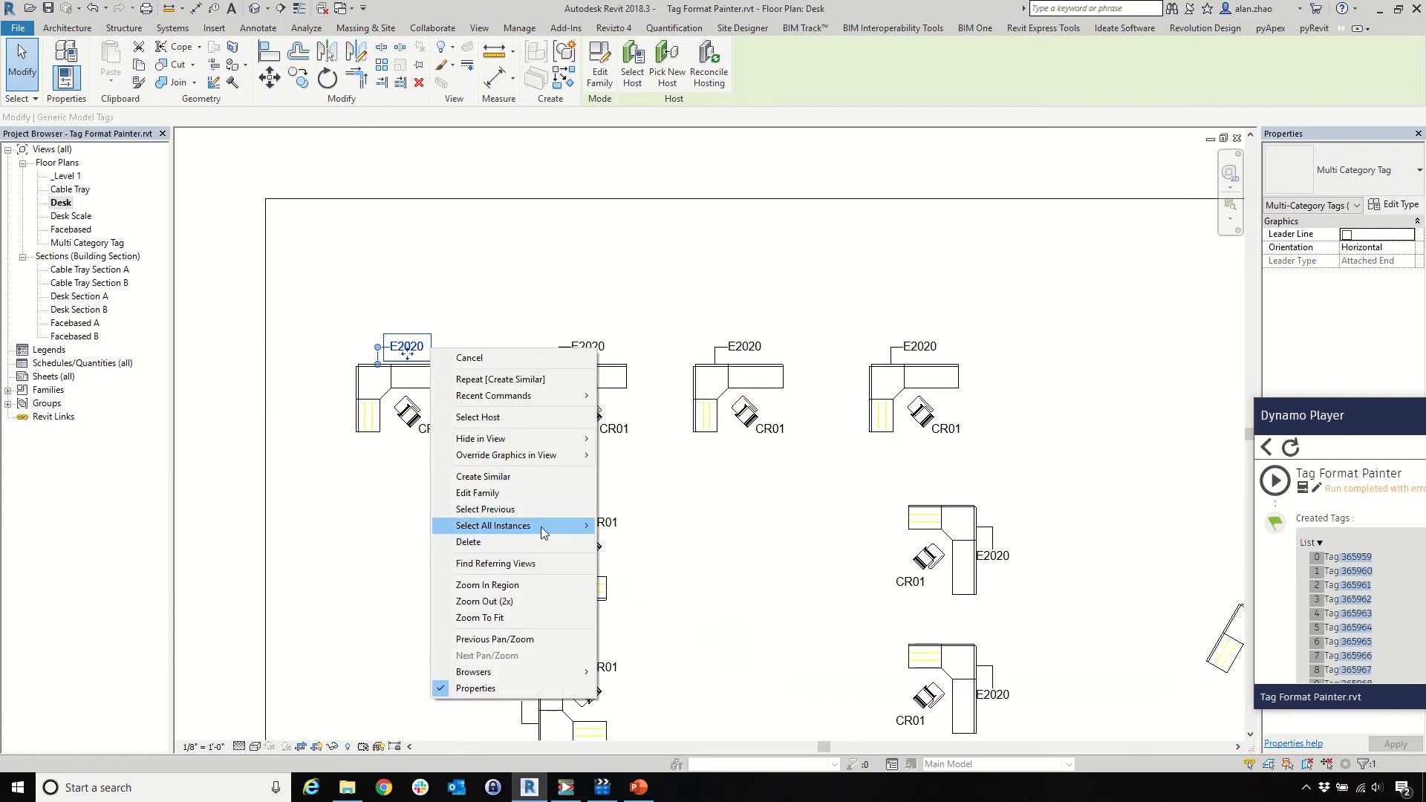
pyautogui.moveTo(541, 526)
pyautogui.click(653, 542)
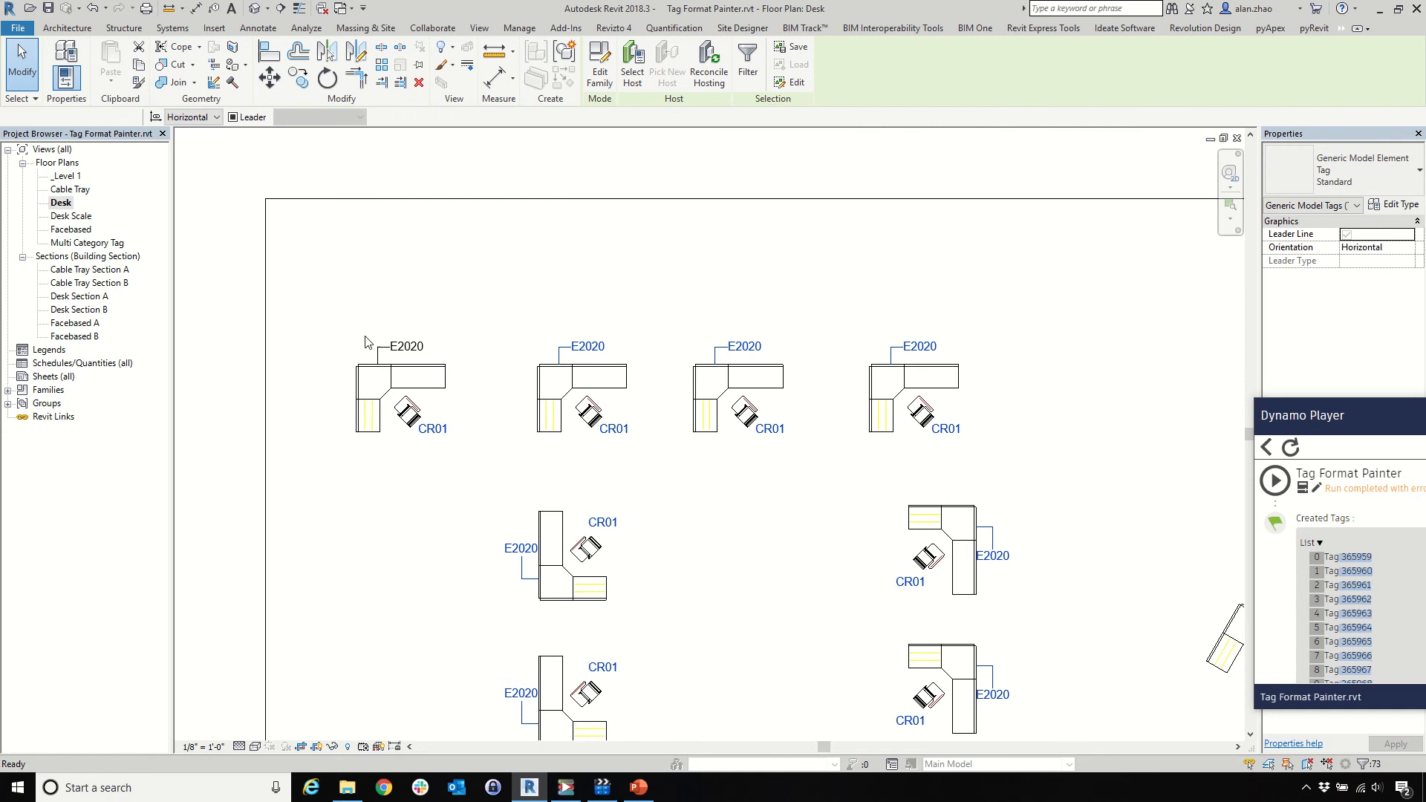
pyautogui.press('Escape')
# Move the first desk's E2020 tag up and away from the desk and shift its leader elbow to slant the leader
pyautogui.scroll(4, 405, 360)
pyautogui.click(390, 355)
pyautogui.moveTo(385, 364); pyautogui.dragTo(504, 321)
pyautogui.moveTo(420, 292); pyautogui.dragTo(350, 292)
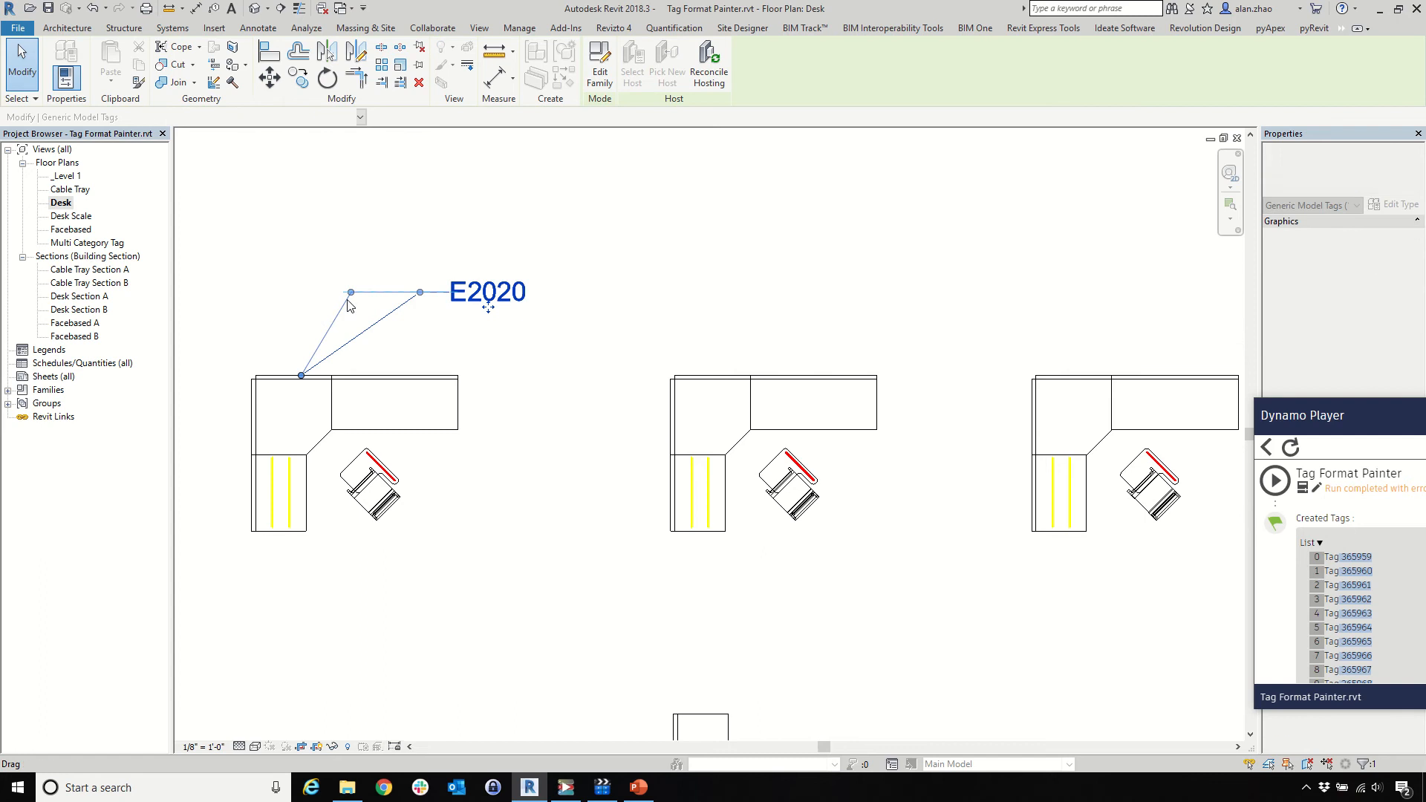
pyautogui.press('Escape')
# Run Tag Format Painter with the repositioned E2020 tag as source and create matching tags on all other desks, filtered by family type
pyautogui.click(1271, 482)
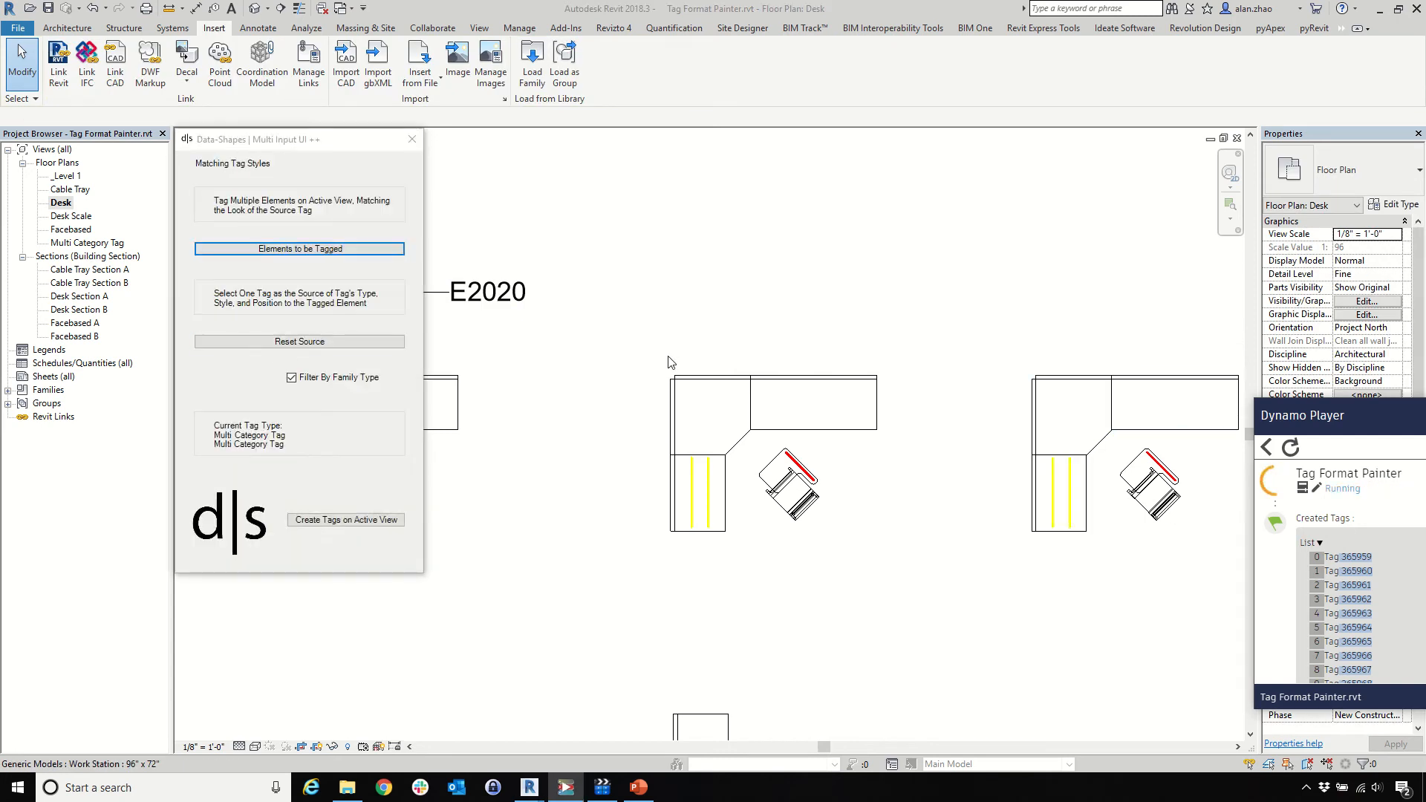
pyautogui.click(184, 347)
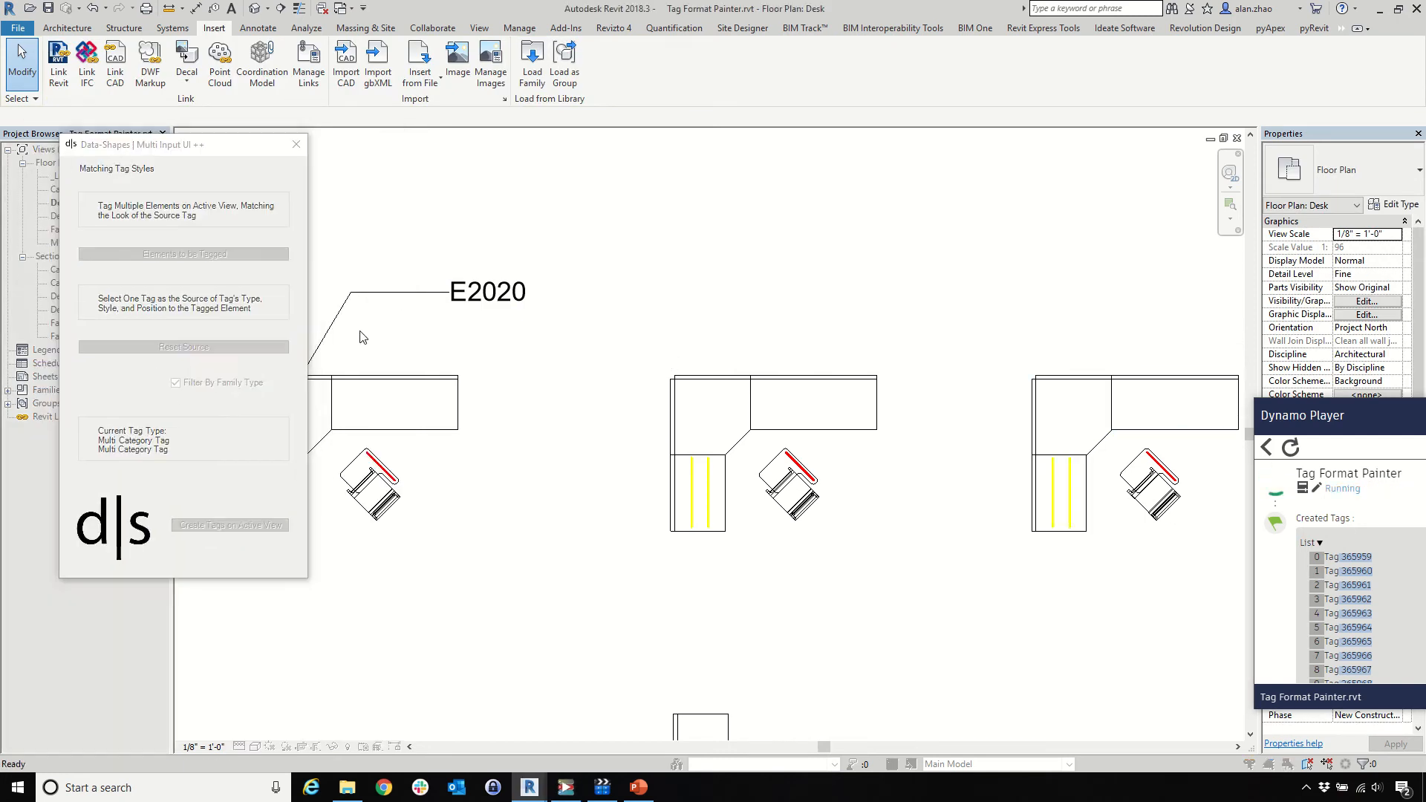
pyautogui.click(486, 292)
pyautogui.click(183, 254)
pyautogui.scroll(-5, 546, 334)
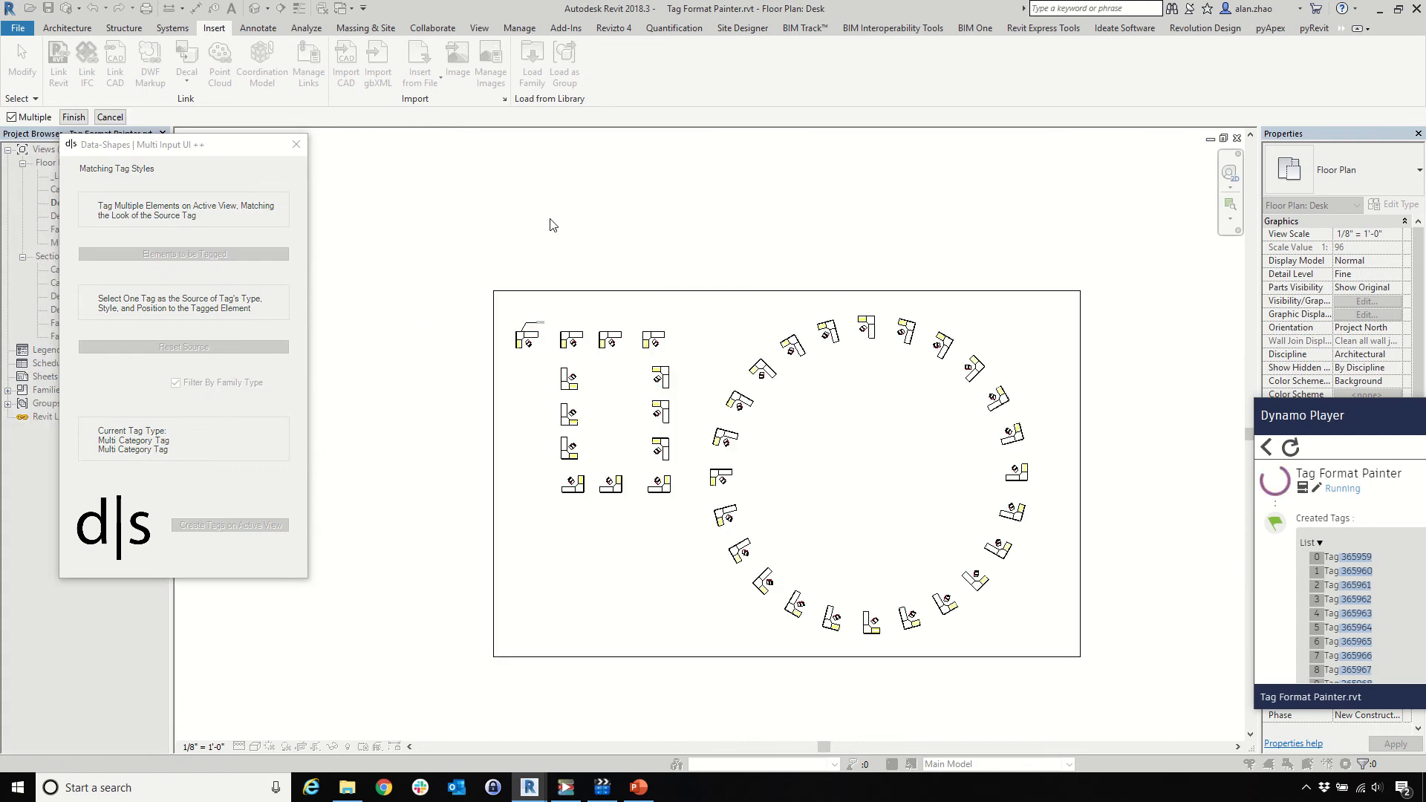
pyautogui.moveTo(550, 207); pyautogui.dragTo(1076, 704)
pyautogui.click(74, 117)
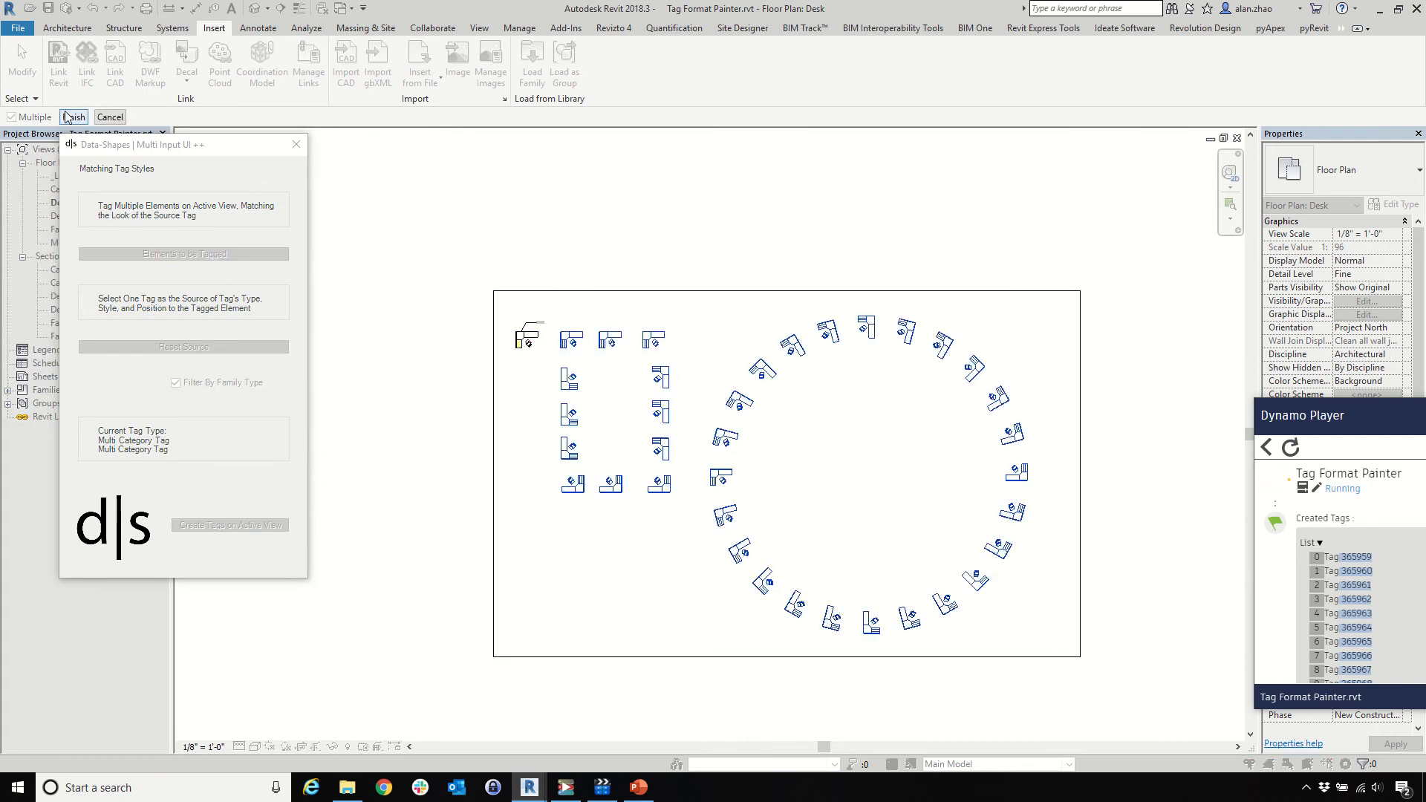
pyautogui.click(194, 525)
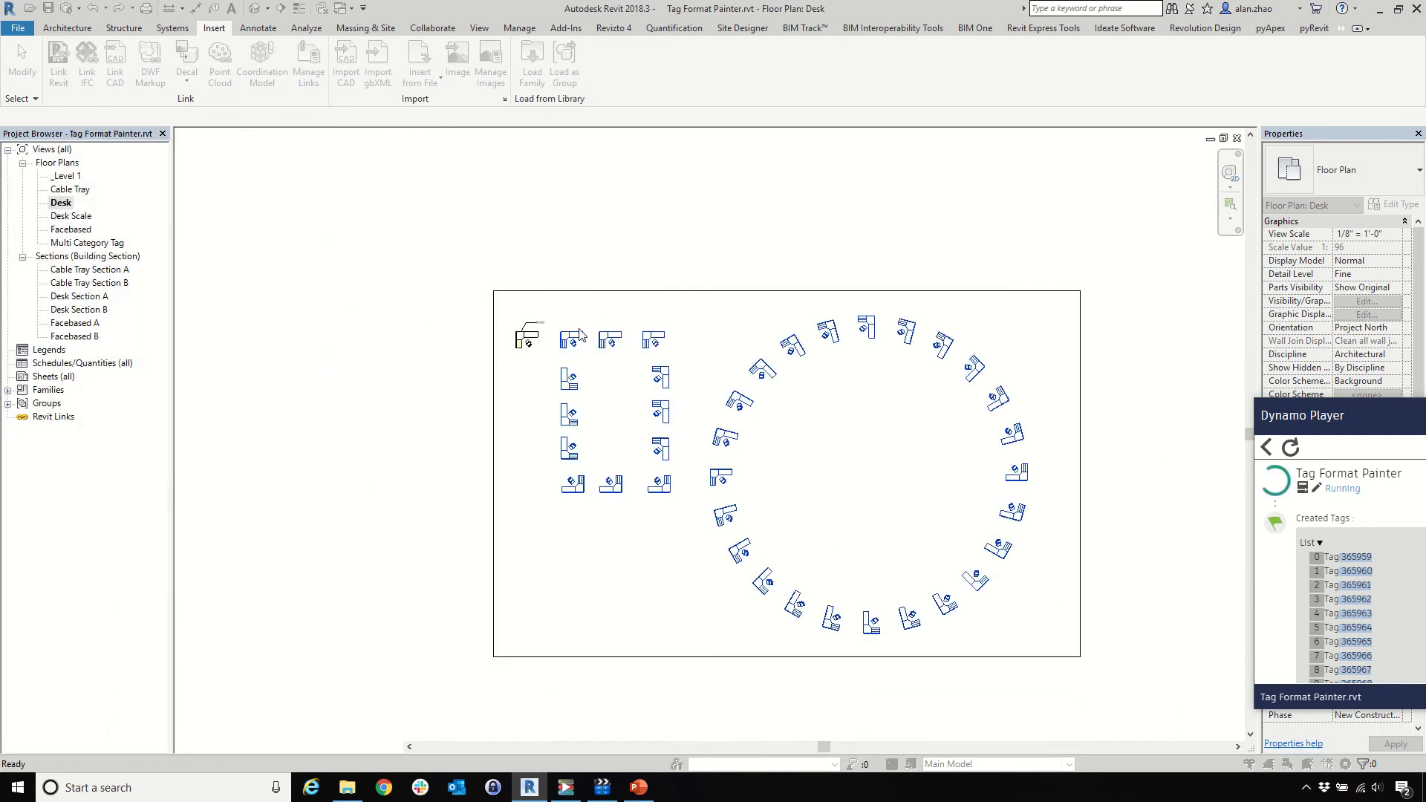
pyautogui.scroll(6, 579, 312)
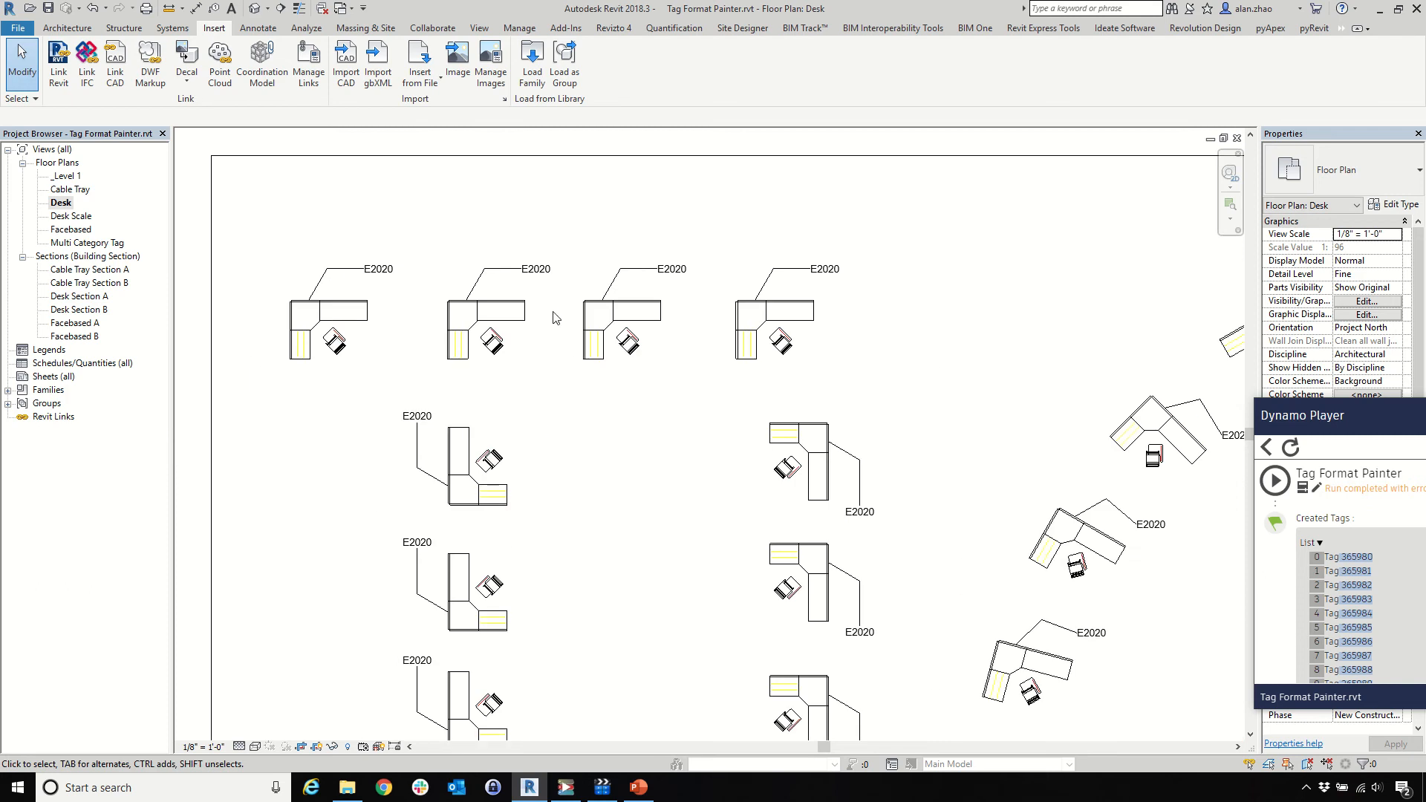
# Open the SourceTagStyle text file from the Tag Format Painter folder and minimize the folder window
pyautogui.moveTo(349, 793)
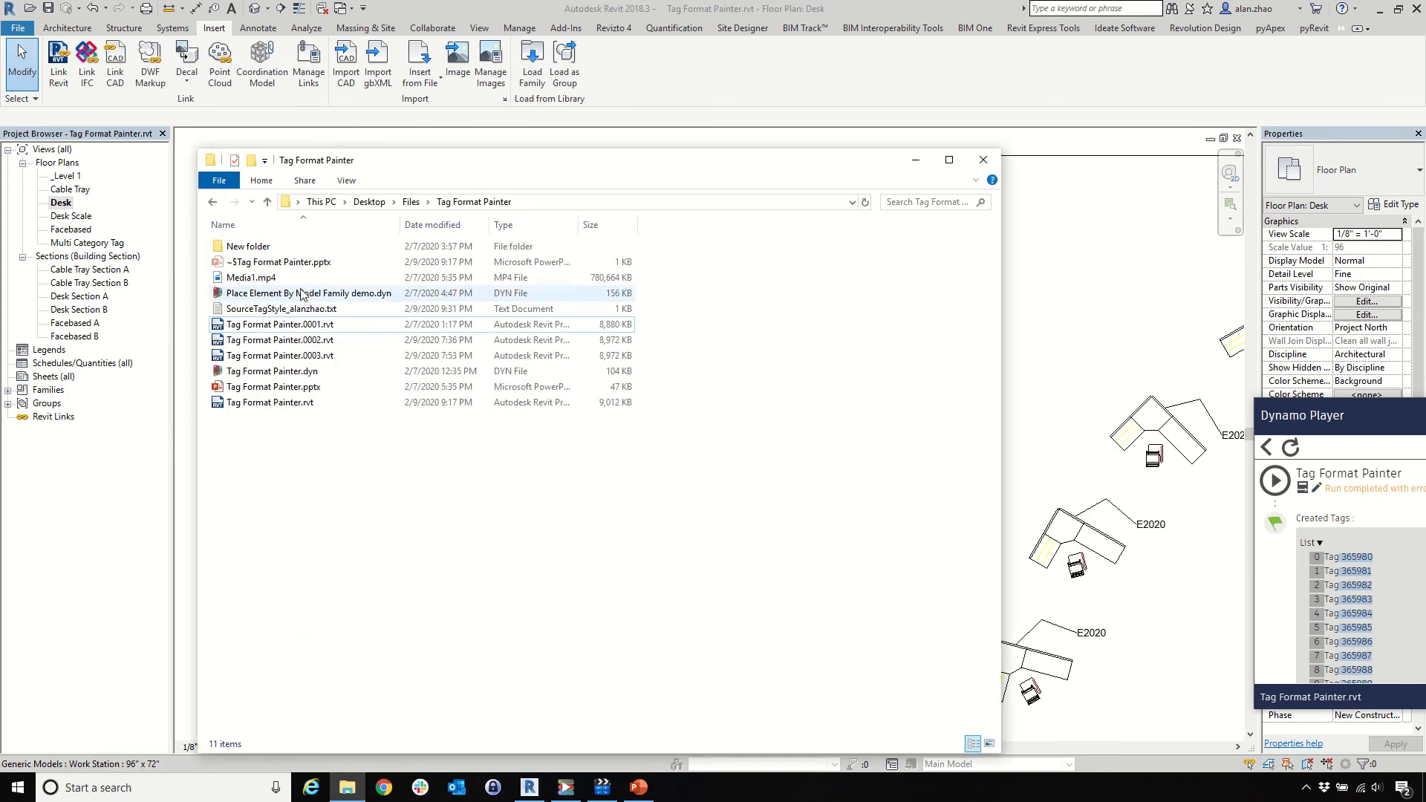
pyautogui.doubleClick(264, 311)
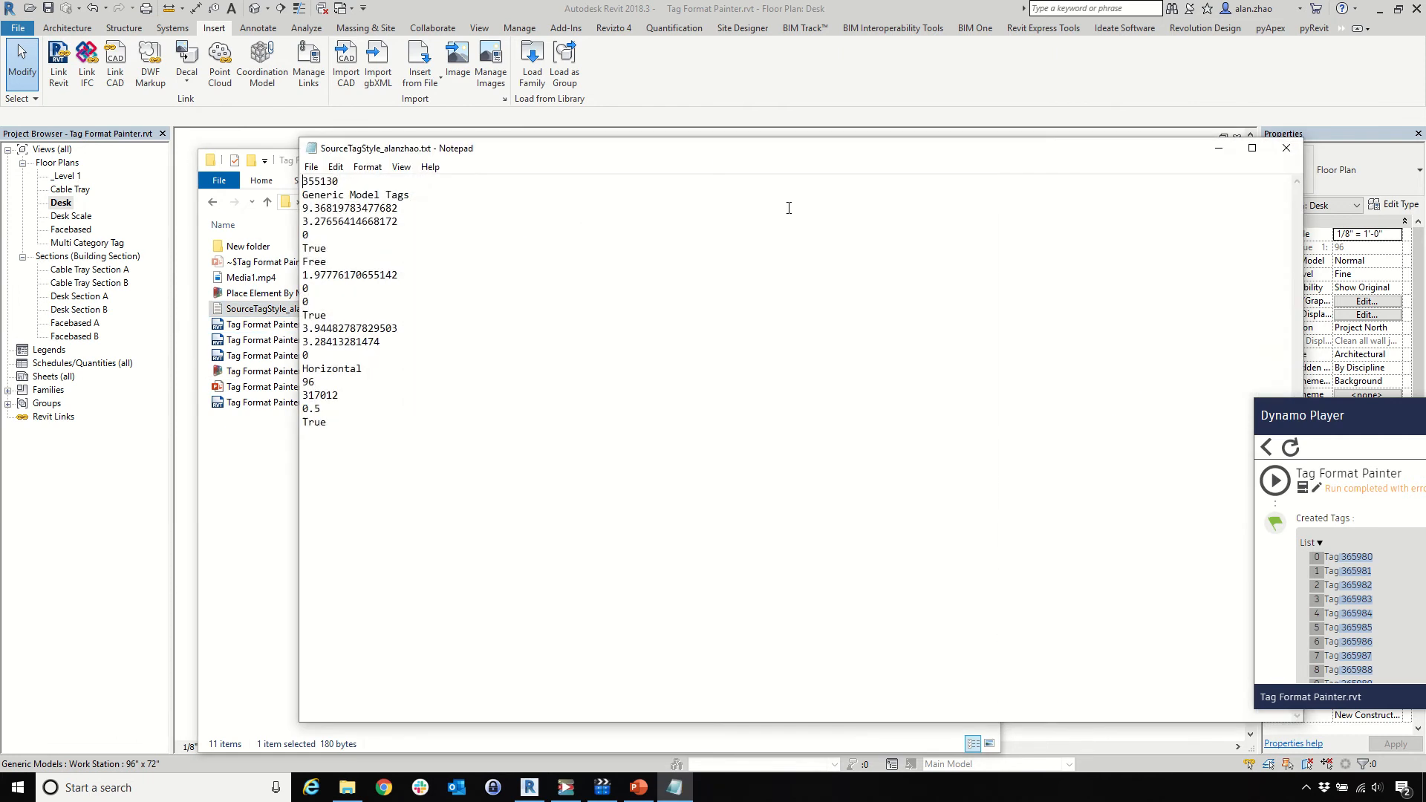
pyautogui.click(261, 220)
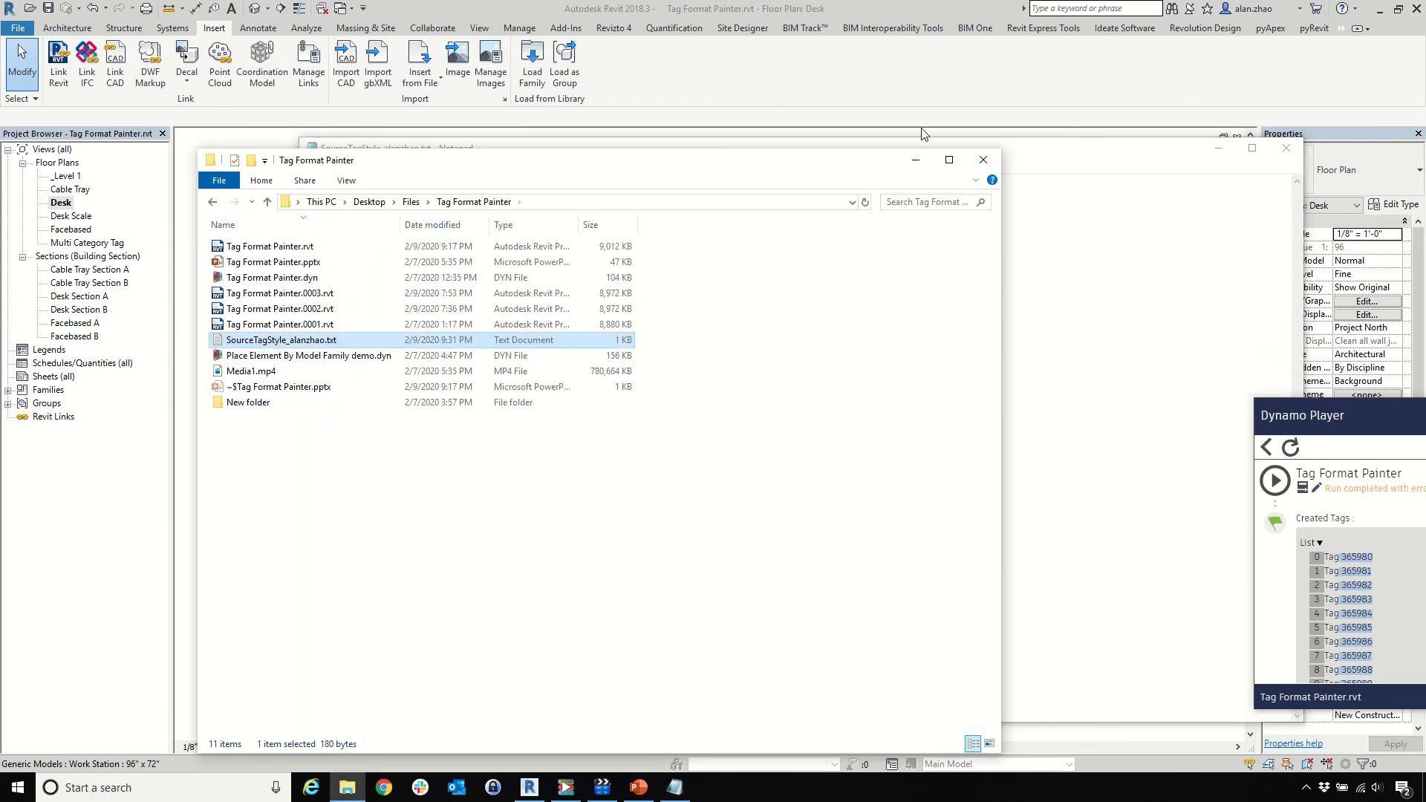
pyautogui.click(260, 224)
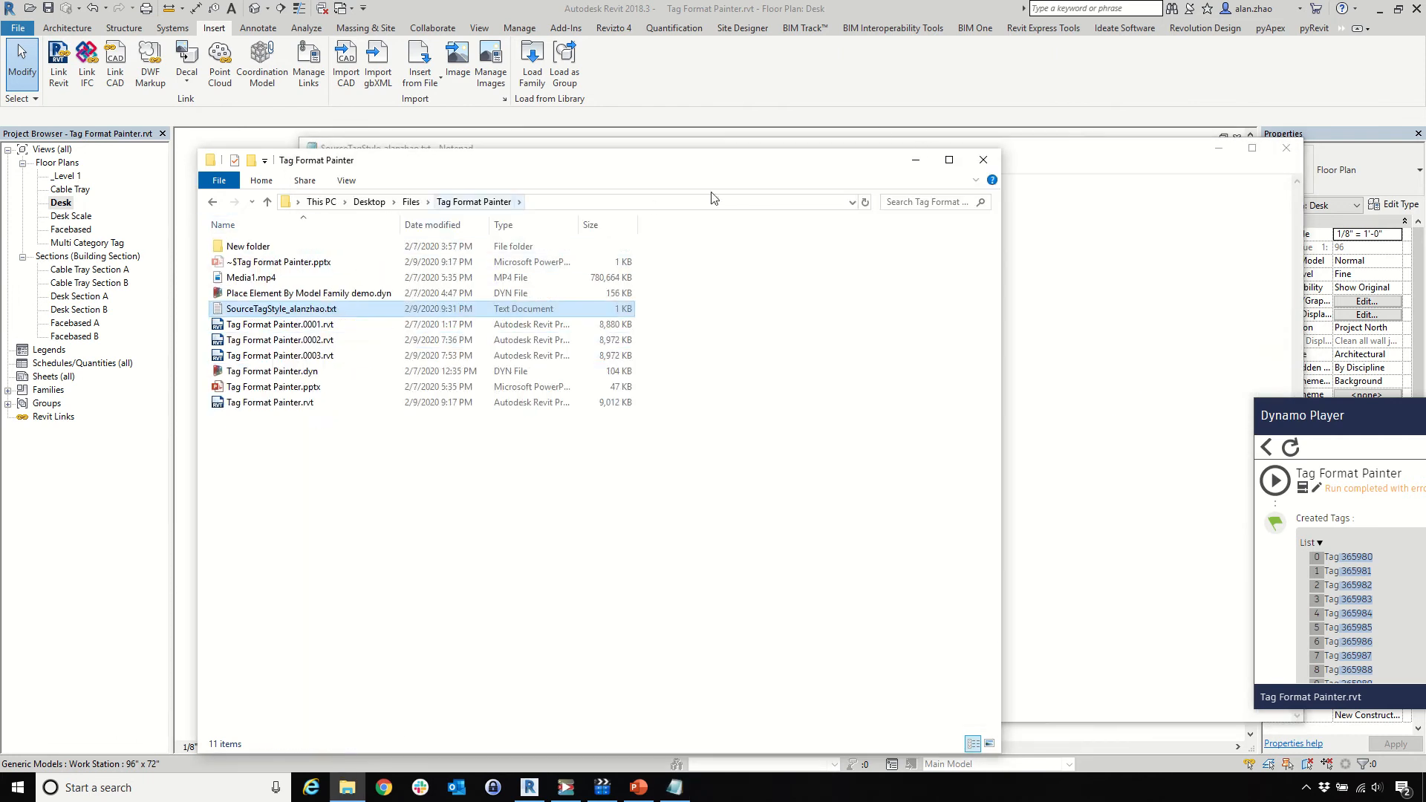
pyautogui.click(916, 160)
# Highlight the ID on the text file's first line and move Notepad clear of the first desk's tag
pyautogui.doubleClick(304, 194)
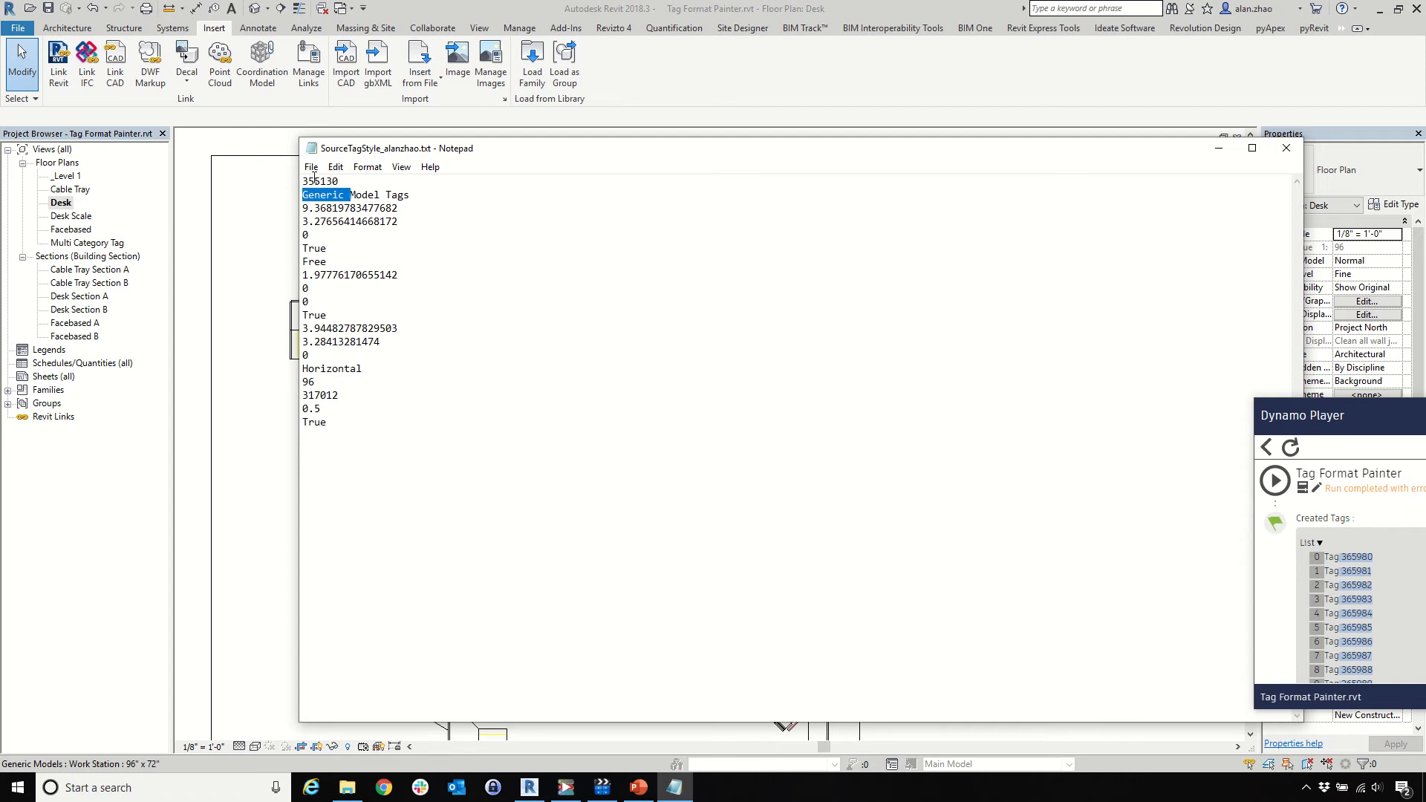
pyautogui.doubleClick(314, 181)
pyautogui.moveTo(424, 153); pyautogui.dragTo(760, 154)
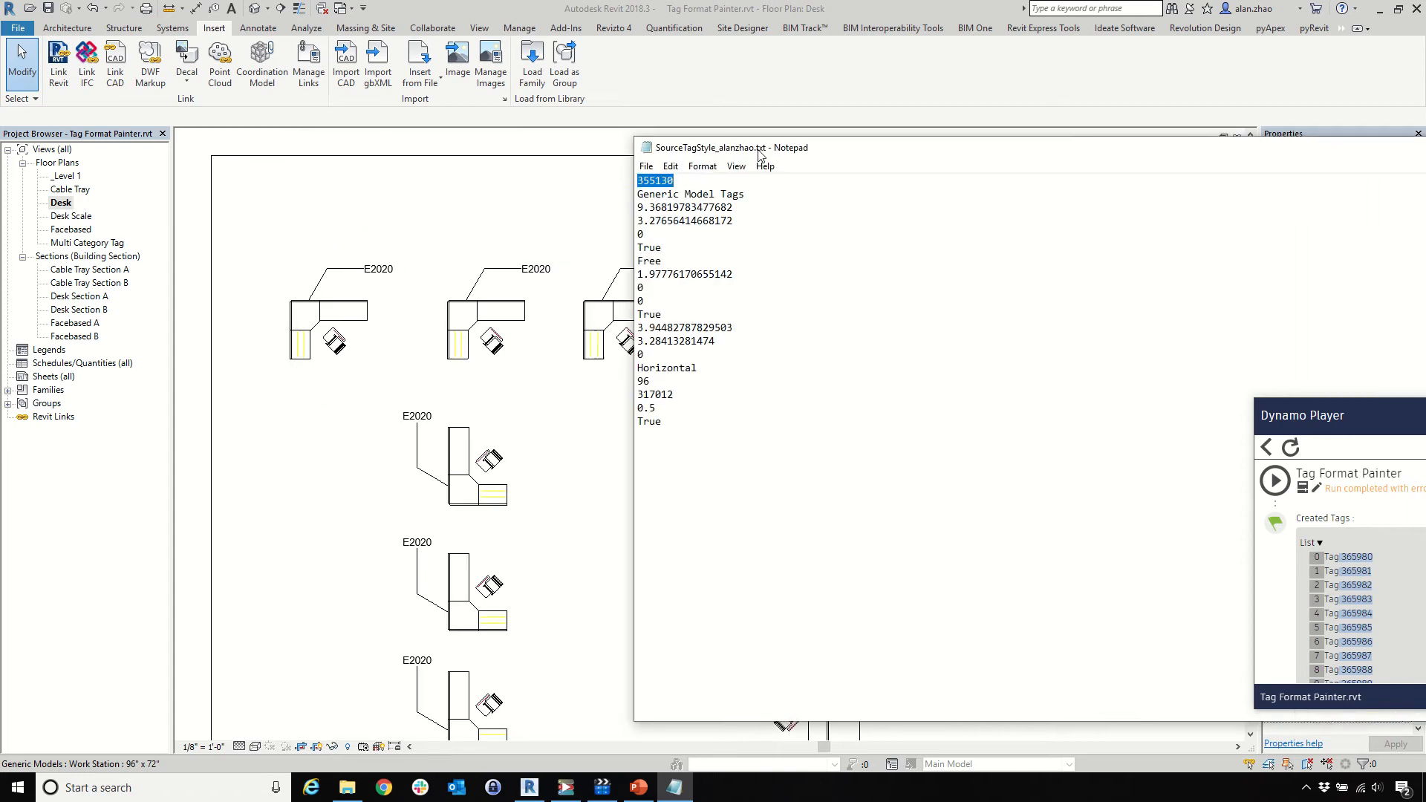
pyautogui.scroll(4, 372, 269)
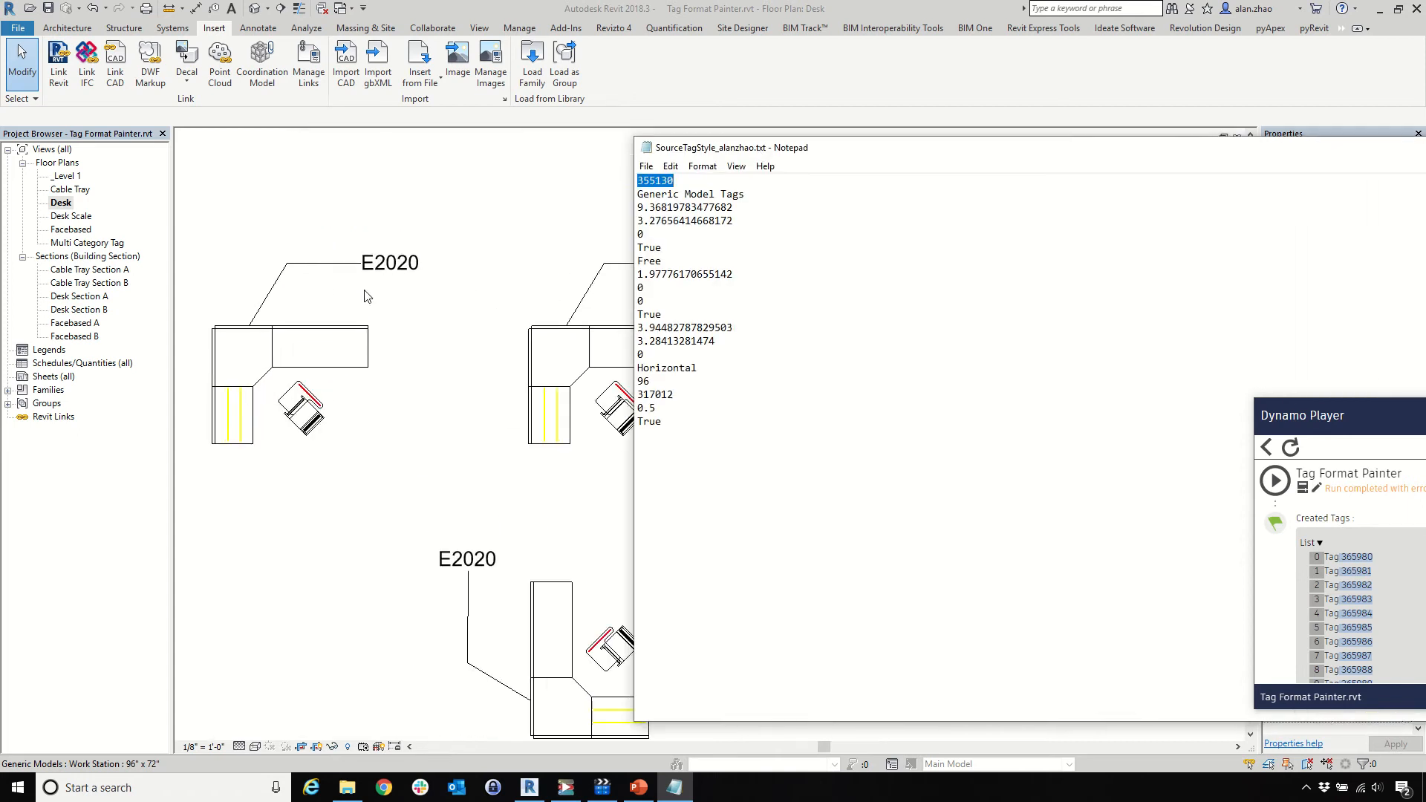
# Highlight the tag category, tag location coordinates, leader and Free settings, leader end coordinates and elbow setting in the text file
pyautogui.doubleClick(691, 194)
pyautogui.click(691, 194)
pyautogui.moveTo(638, 208); pyautogui.dragTo(677, 240)
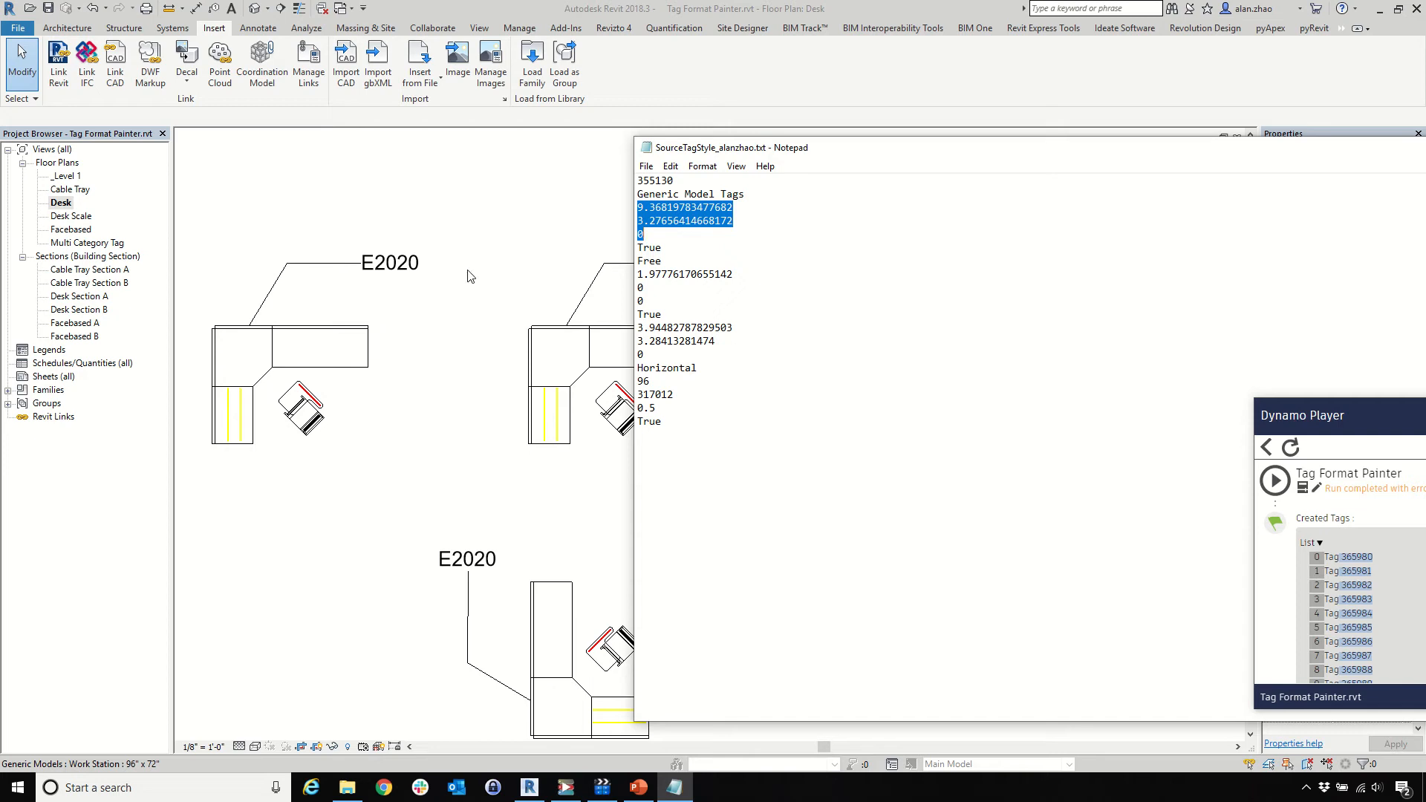
pyautogui.doubleClick(652, 248)
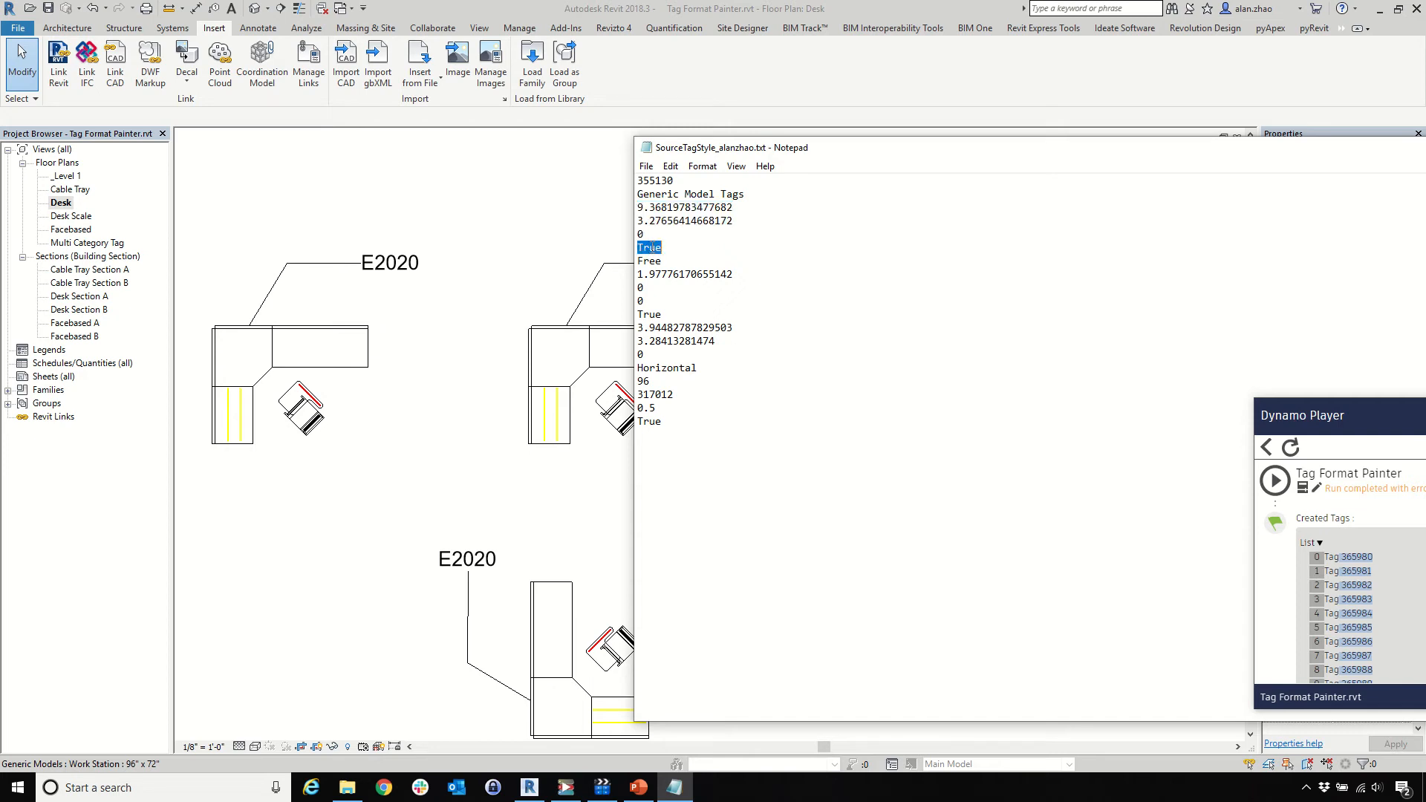
pyautogui.doubleClick(650, 261)
pyautogui.moveTo(639, 275); pyautogui.dragTo(656, 304)
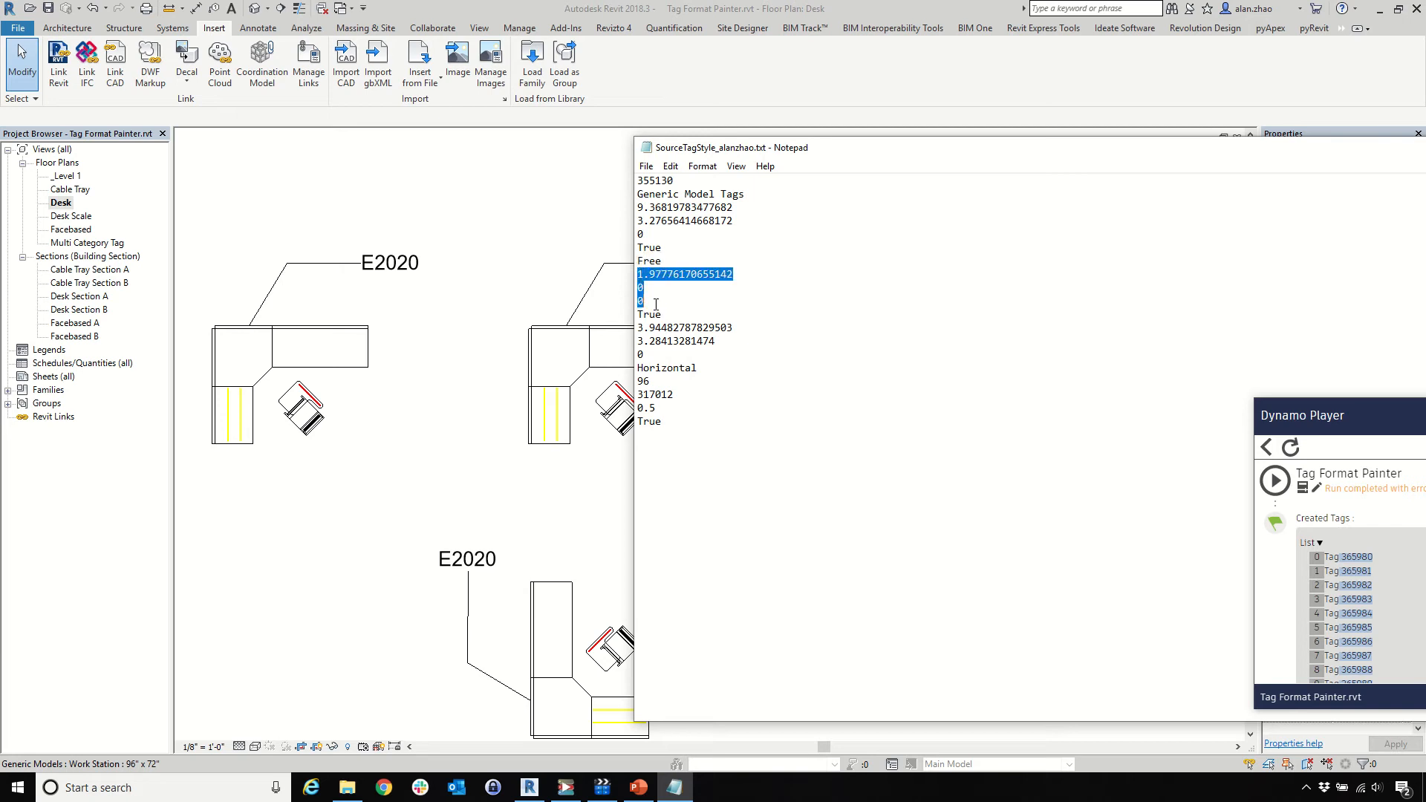
pyautogui.doubleClick(650, 315)
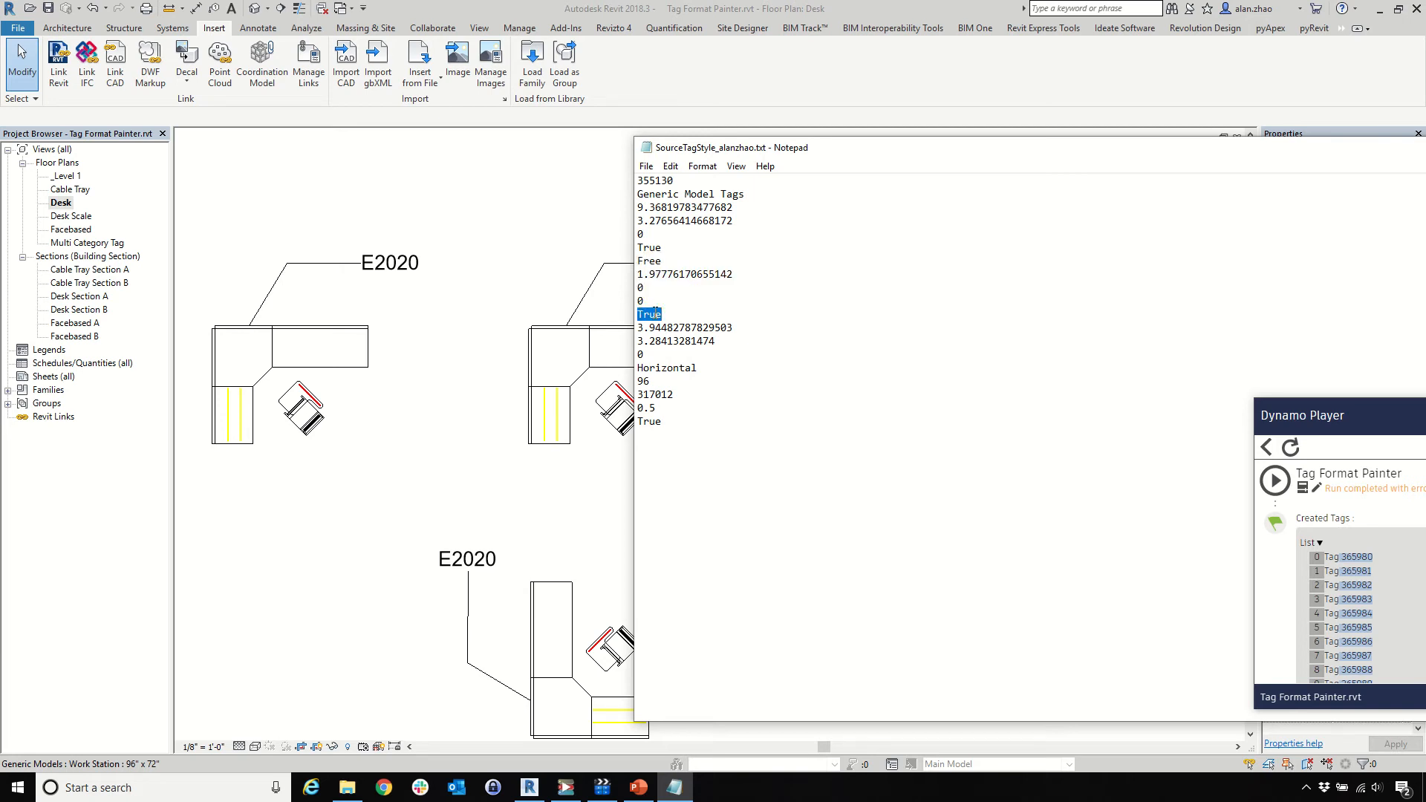
# Highlight the elbow coordinates, Horizontal orientation and the ID below the view scale in the SourceTagStyle text file, and close the file
pyautogui.moveTo(641, 324); pyautogui.dragTo(655, 357)
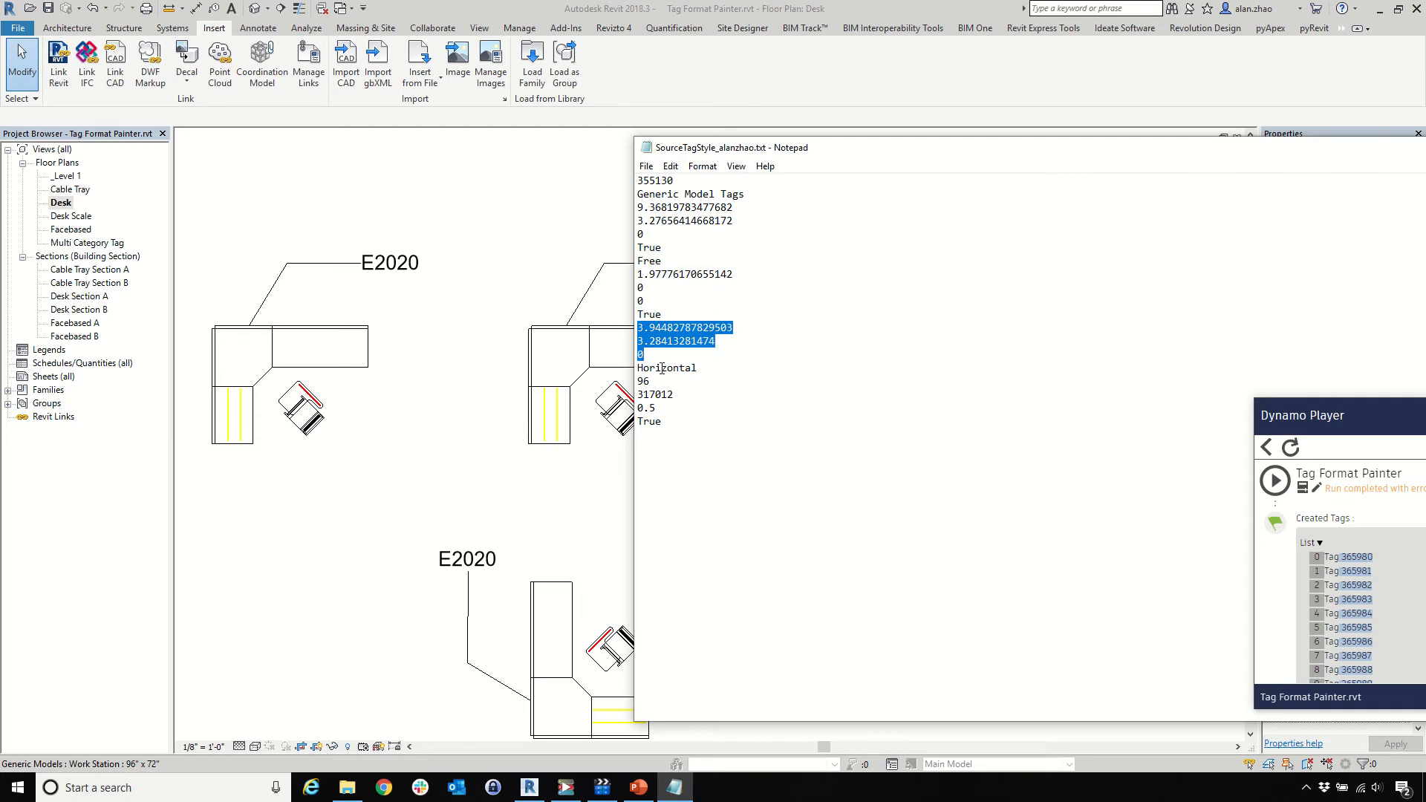
pyautogui.doubleClick(662, 369)
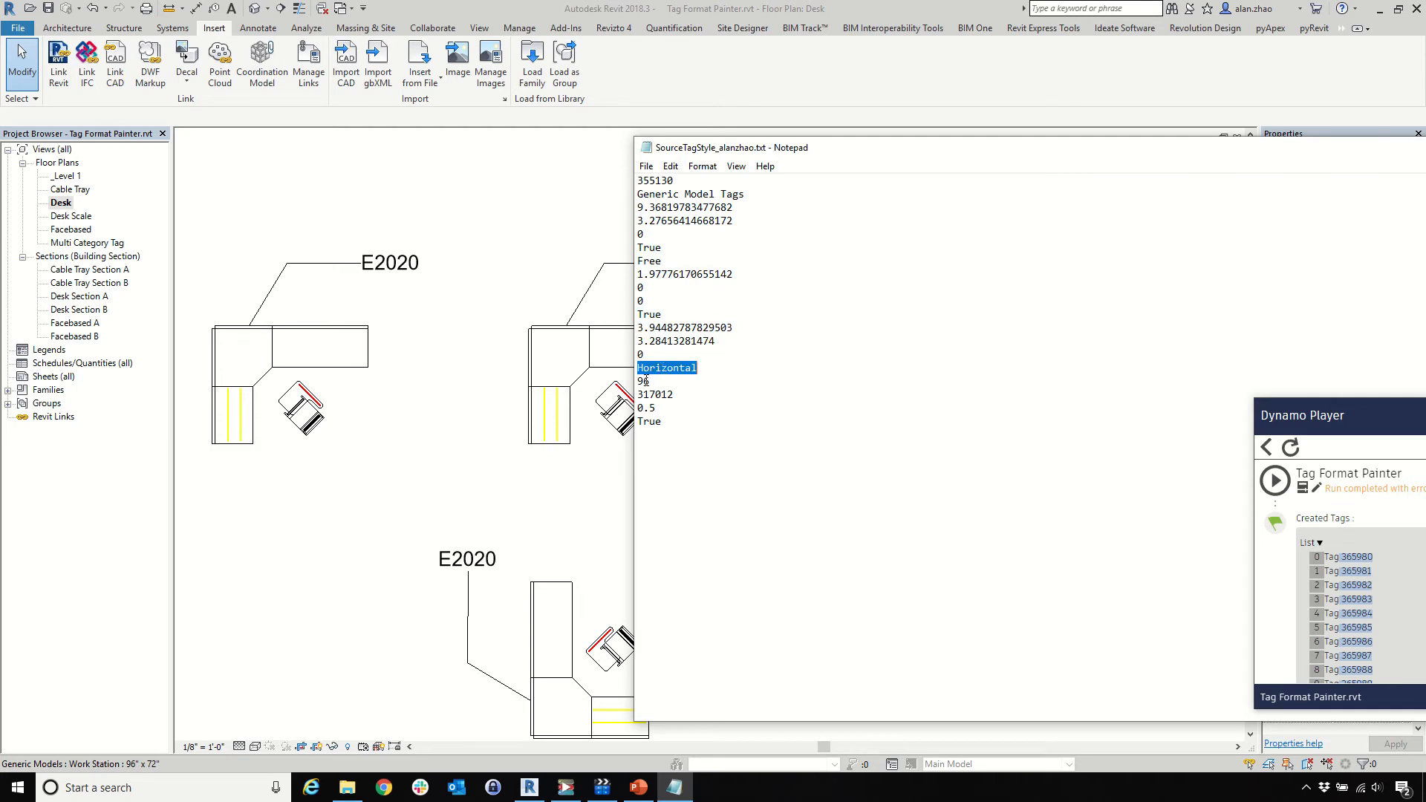
pyautogui.click(646, 381)
pyautogui.doubleClick(660, 396)
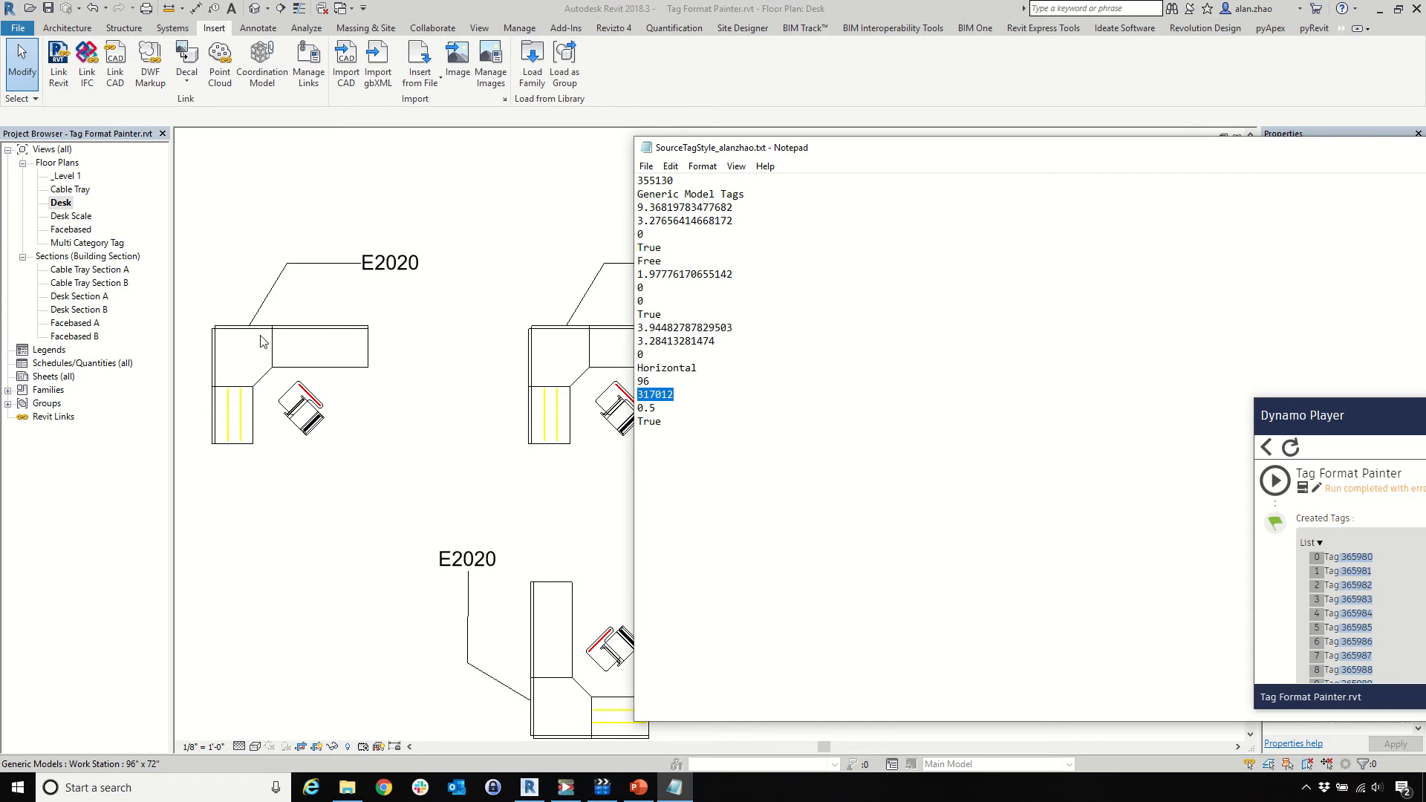
pyautogui.click(643, 414)
pyautogui.moveTo(979, 152); pyautogui.dragTo(587, 133)
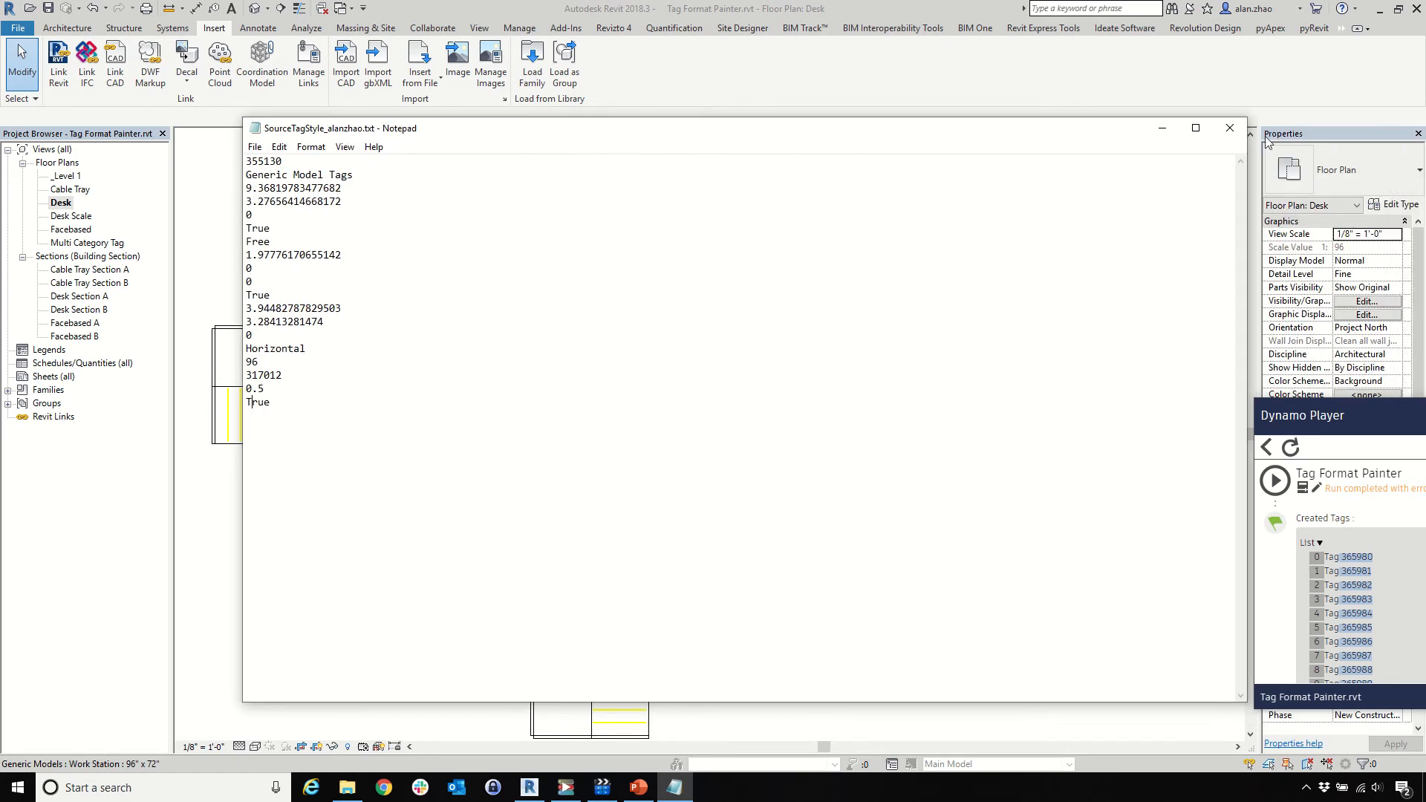
pyautogui.click(1229, 129)
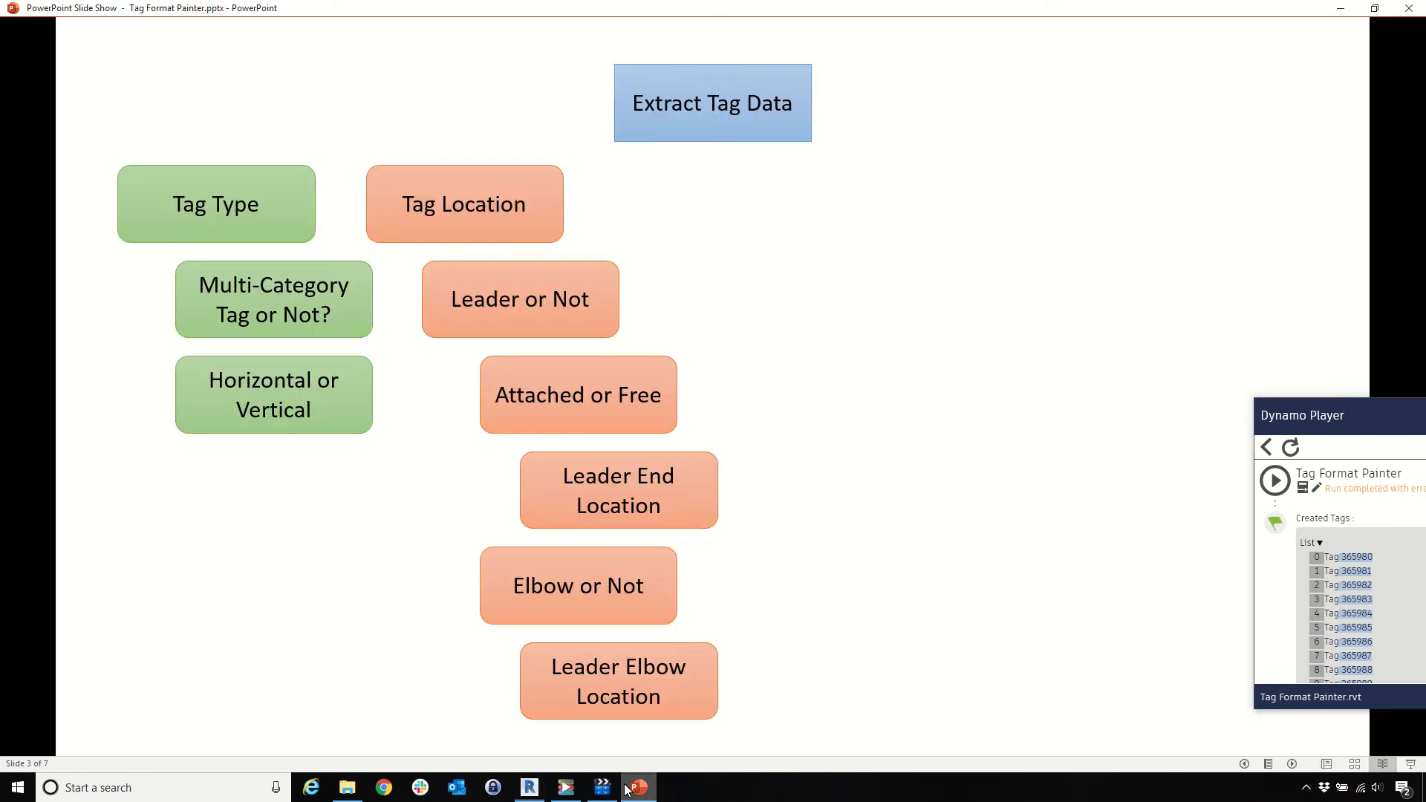
# Switch to the PowerPoint slide show, reveal the remaining Extract Tag Data boxes, advance to the Vector between Tag & Element slide, and minimize it
pyautogui.click(639, 787)
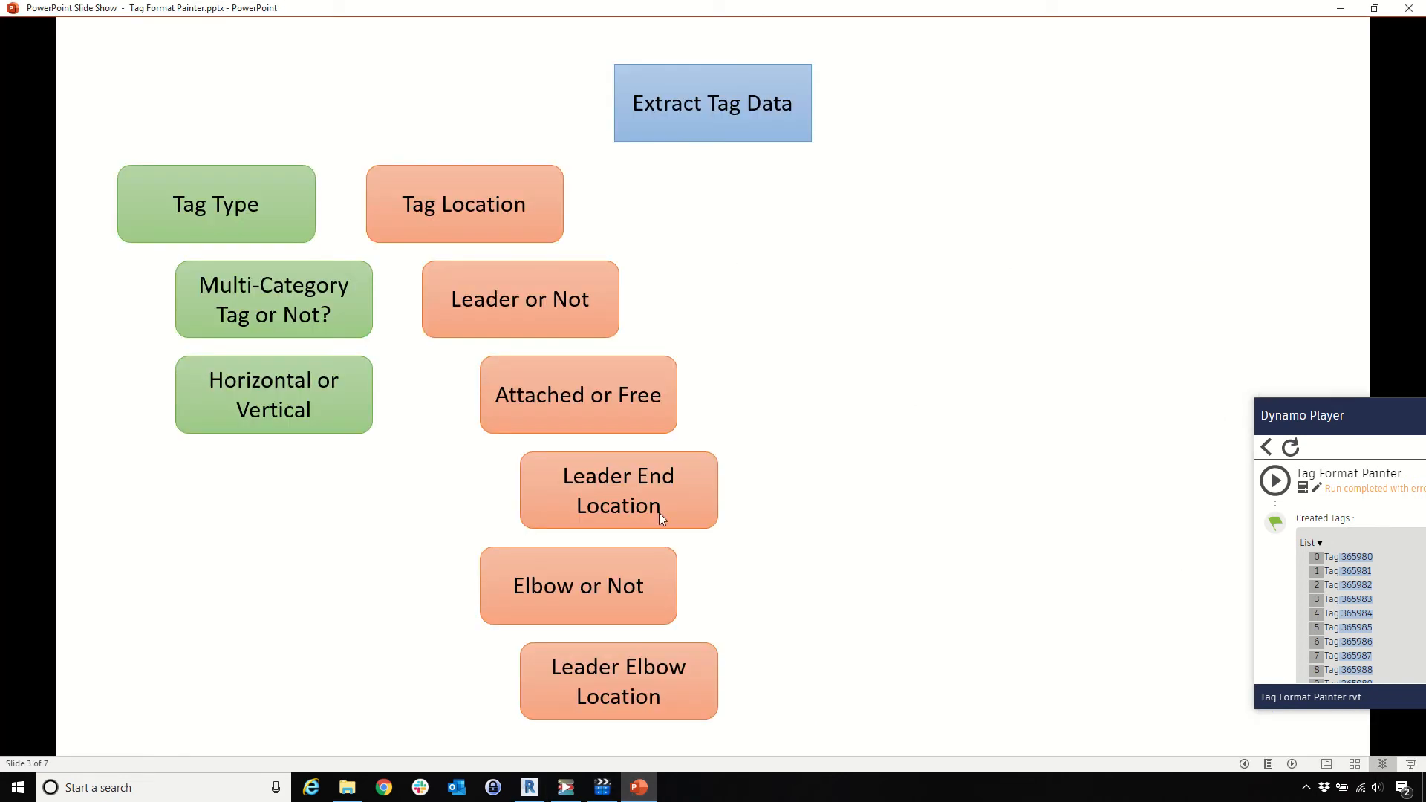
pyautogui.click(785, 429)
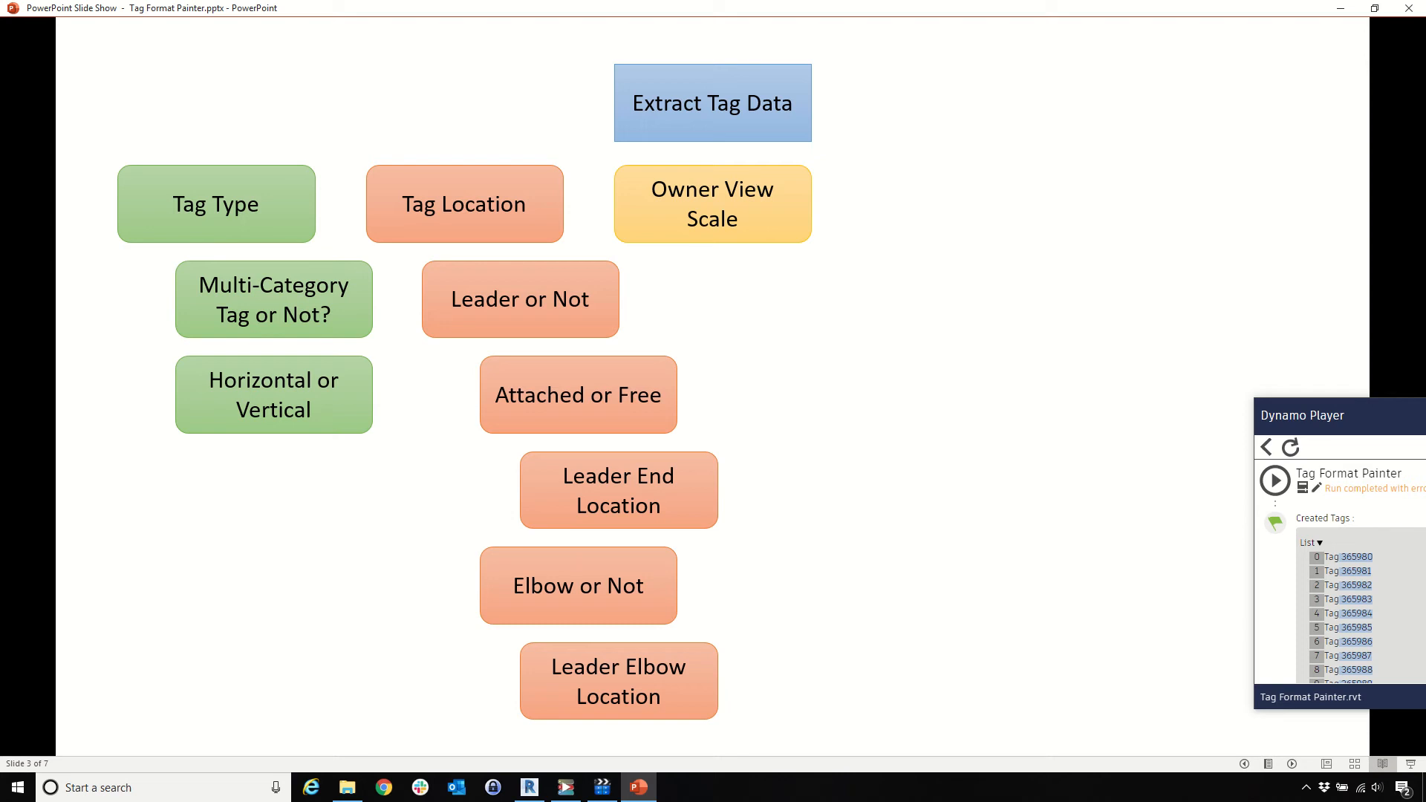
pyautogui.click(850, 139)
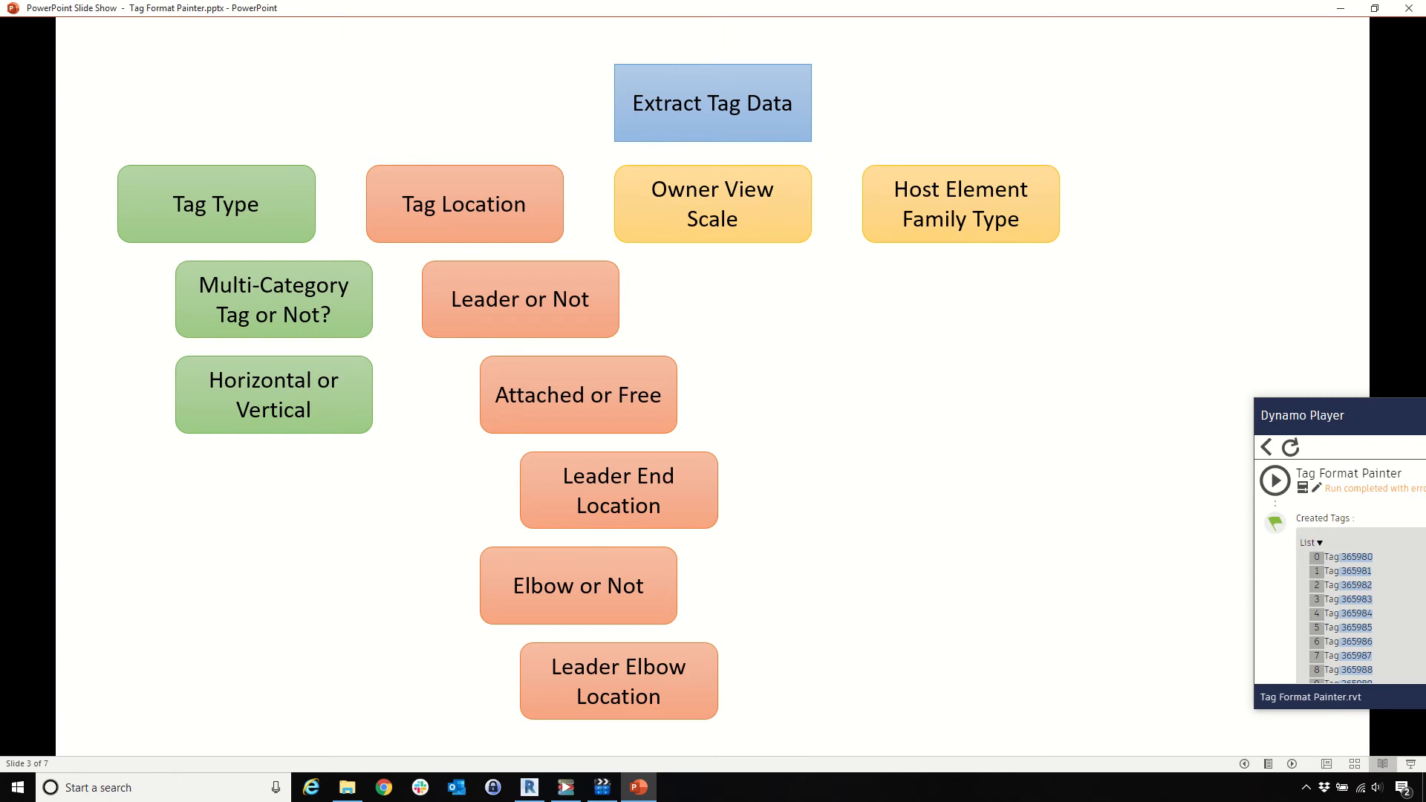
pyautogui.click(981, 338)
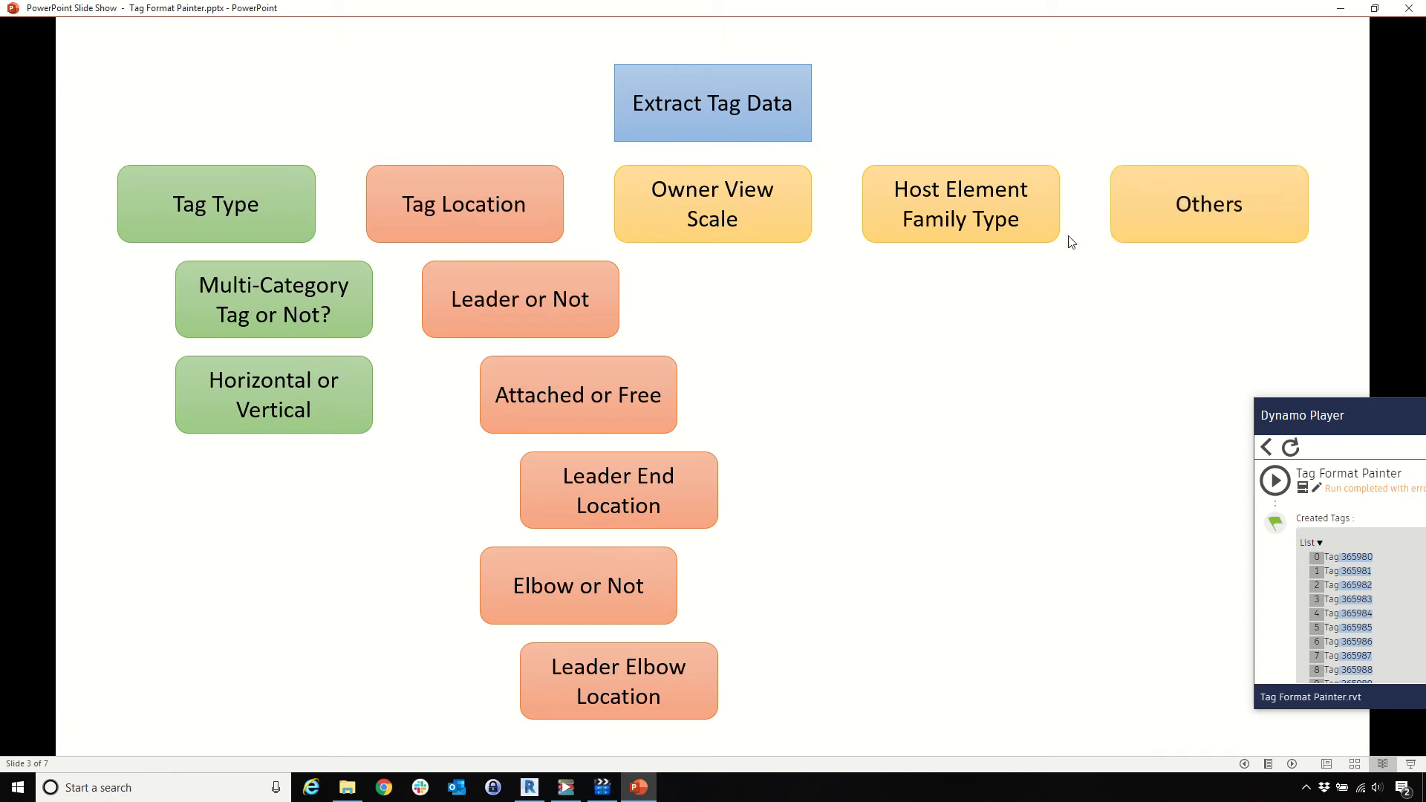
pyautogui.click(940, 350)
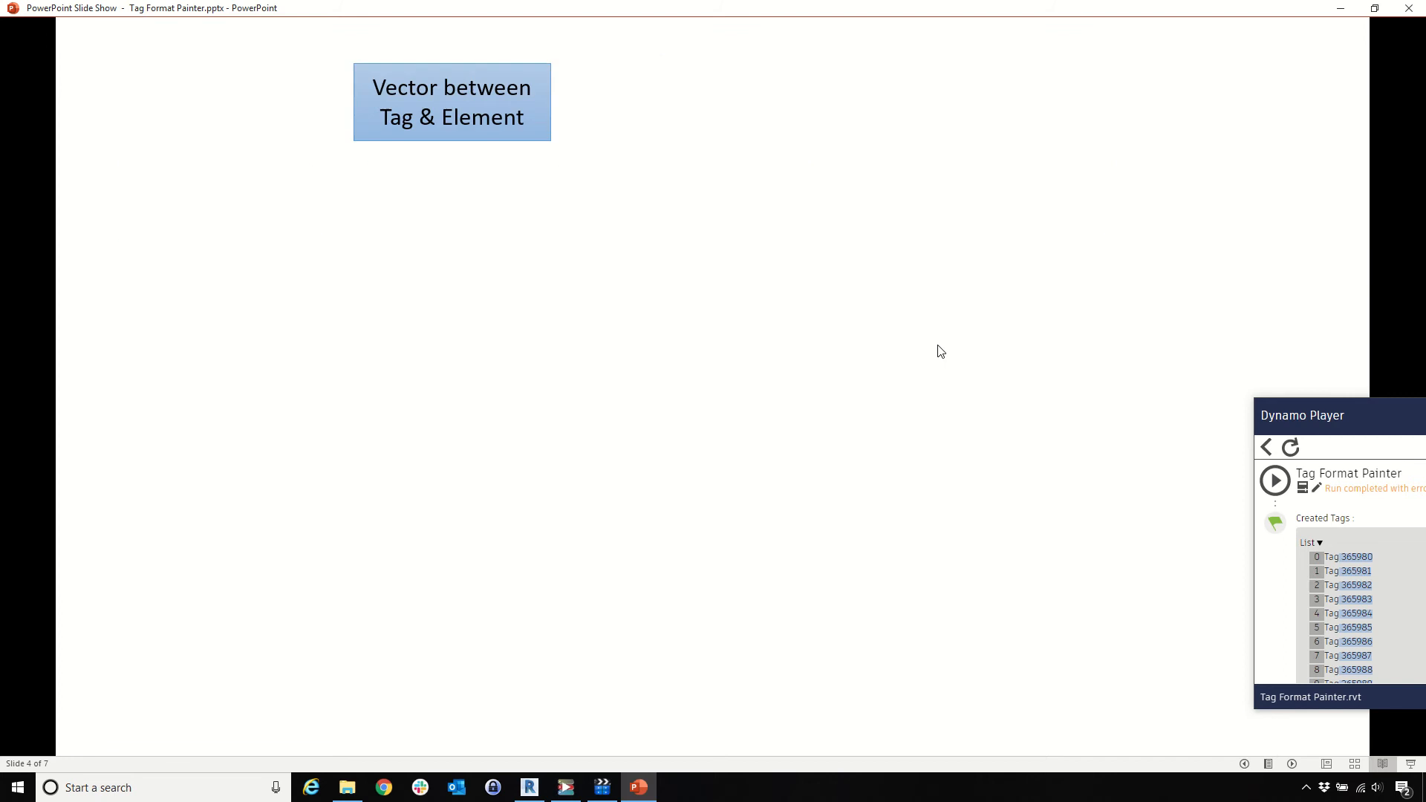
pyautogui.click(1340, 9)
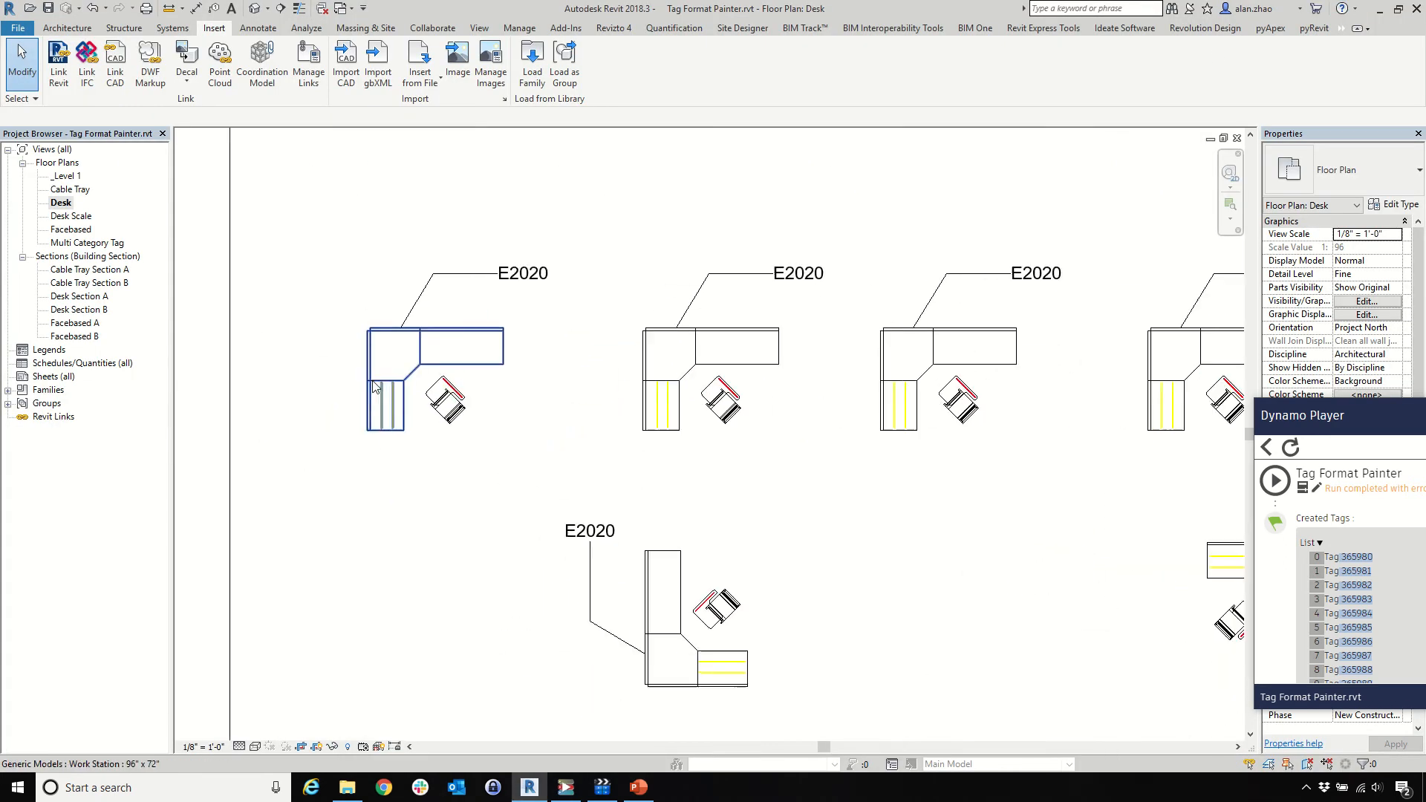
# Place an XYZ Family1 component on the corner section of the first desk, near its outer corner
pyautogui.click(67, 28)
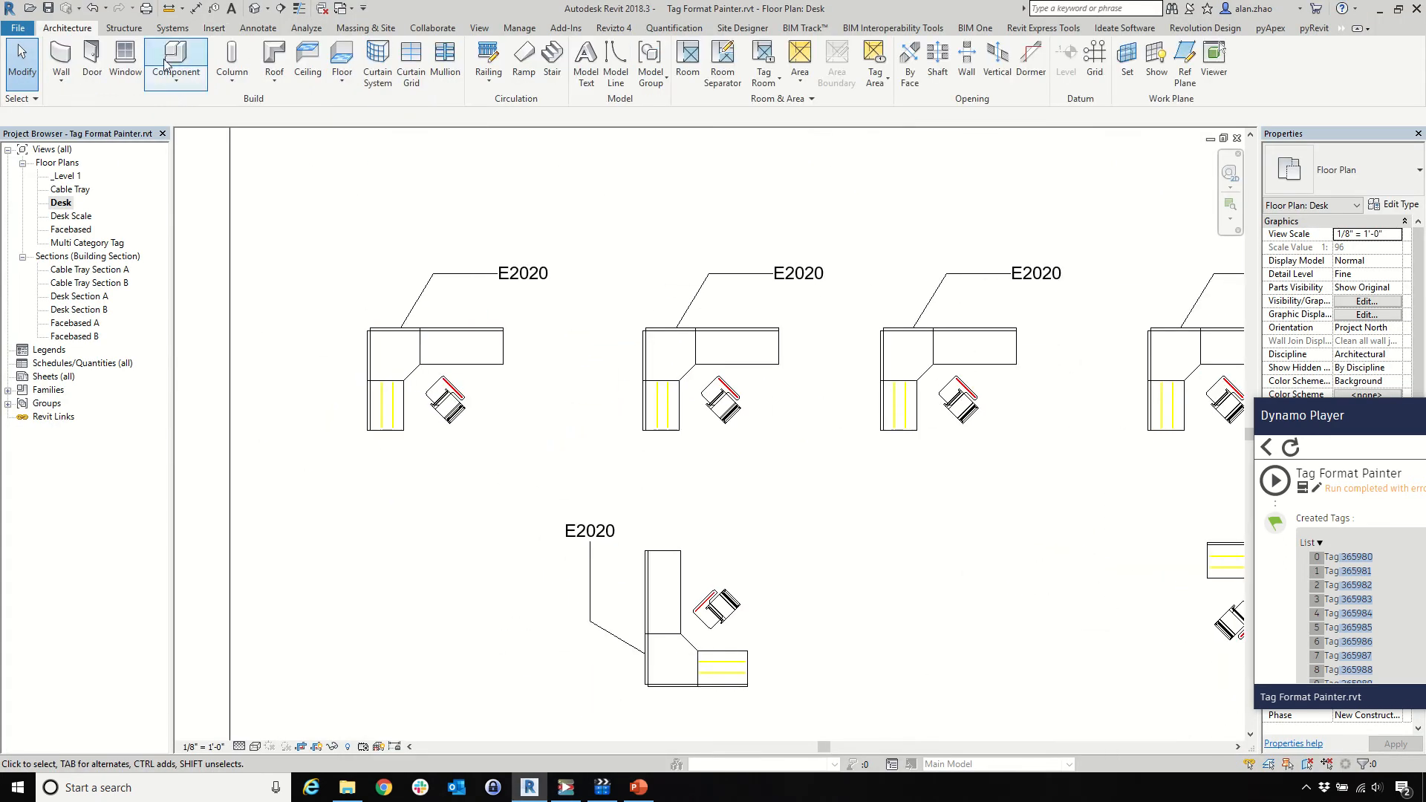
pyautogui.click(164, 63)
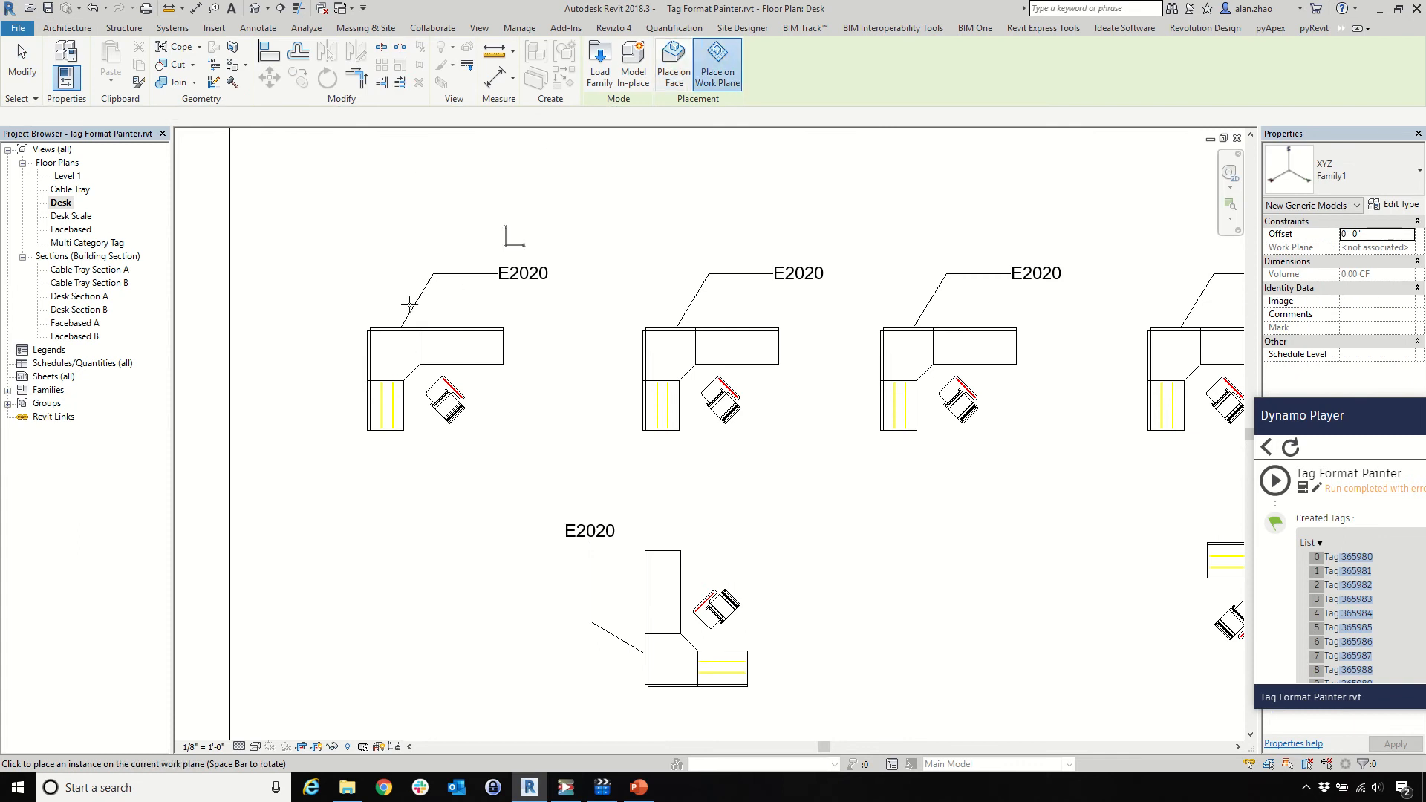
pyautogui.scroll(2, 327, 347)
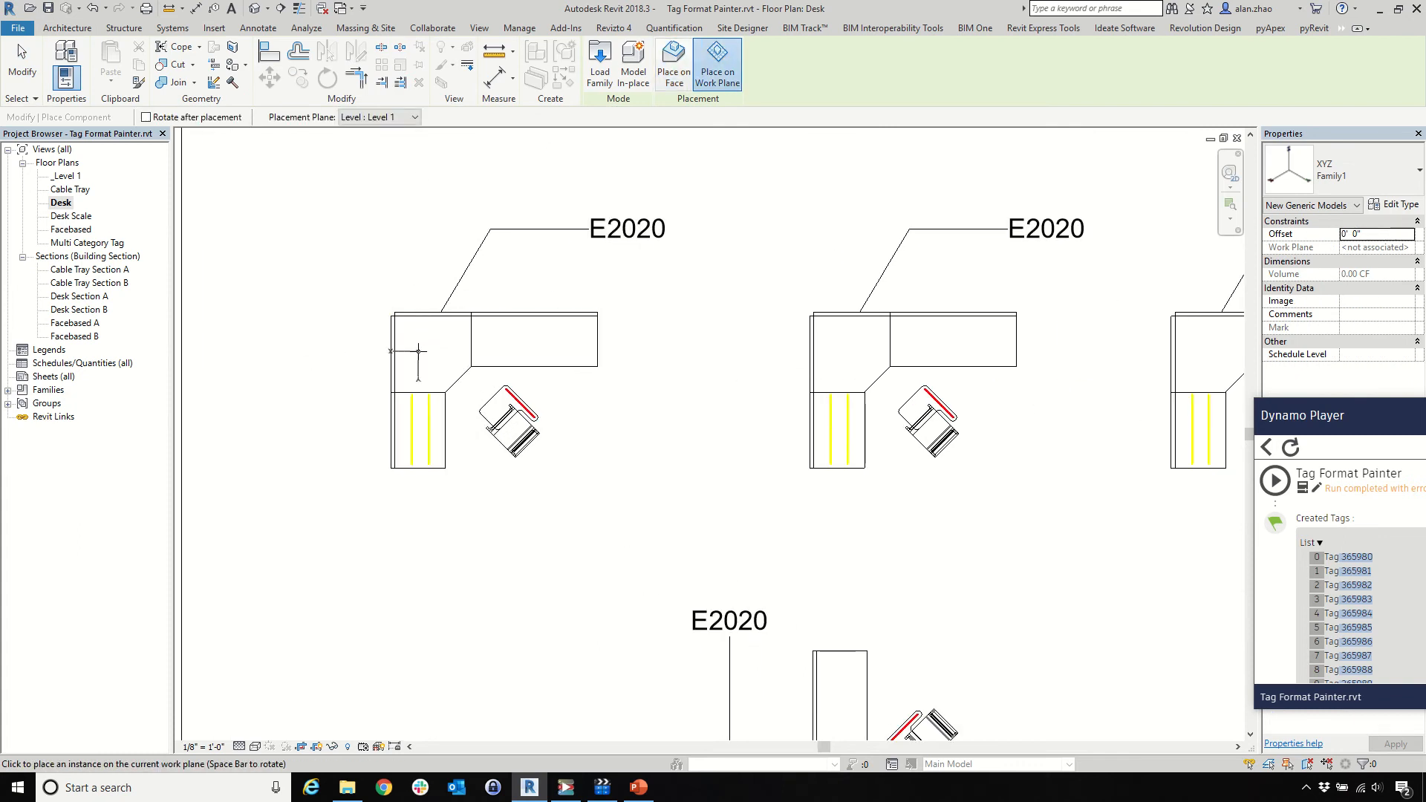
pyautogui.scroll(1, 419, 338)
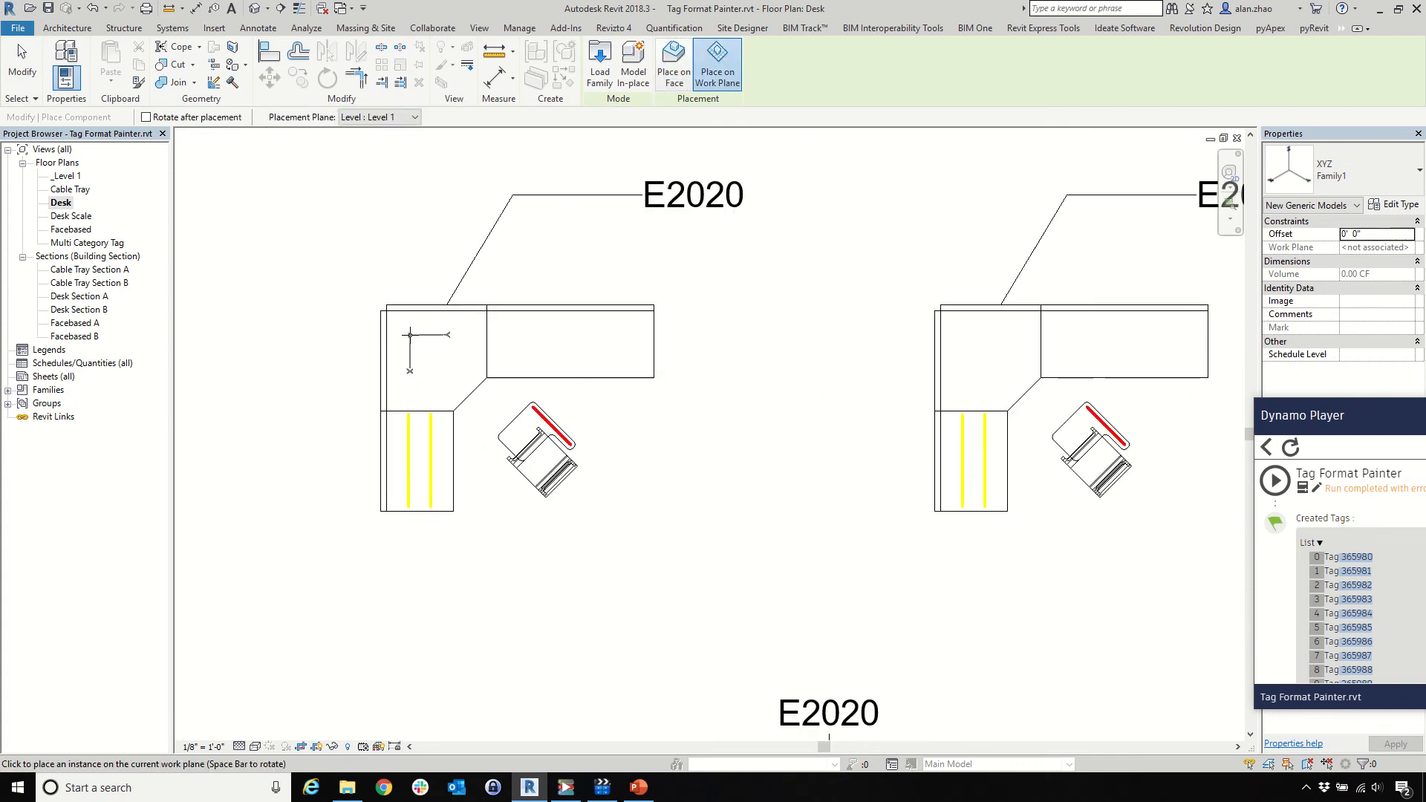
pyautogui.click(410, 334)
pyautogui.scroll(2, 436, 383)
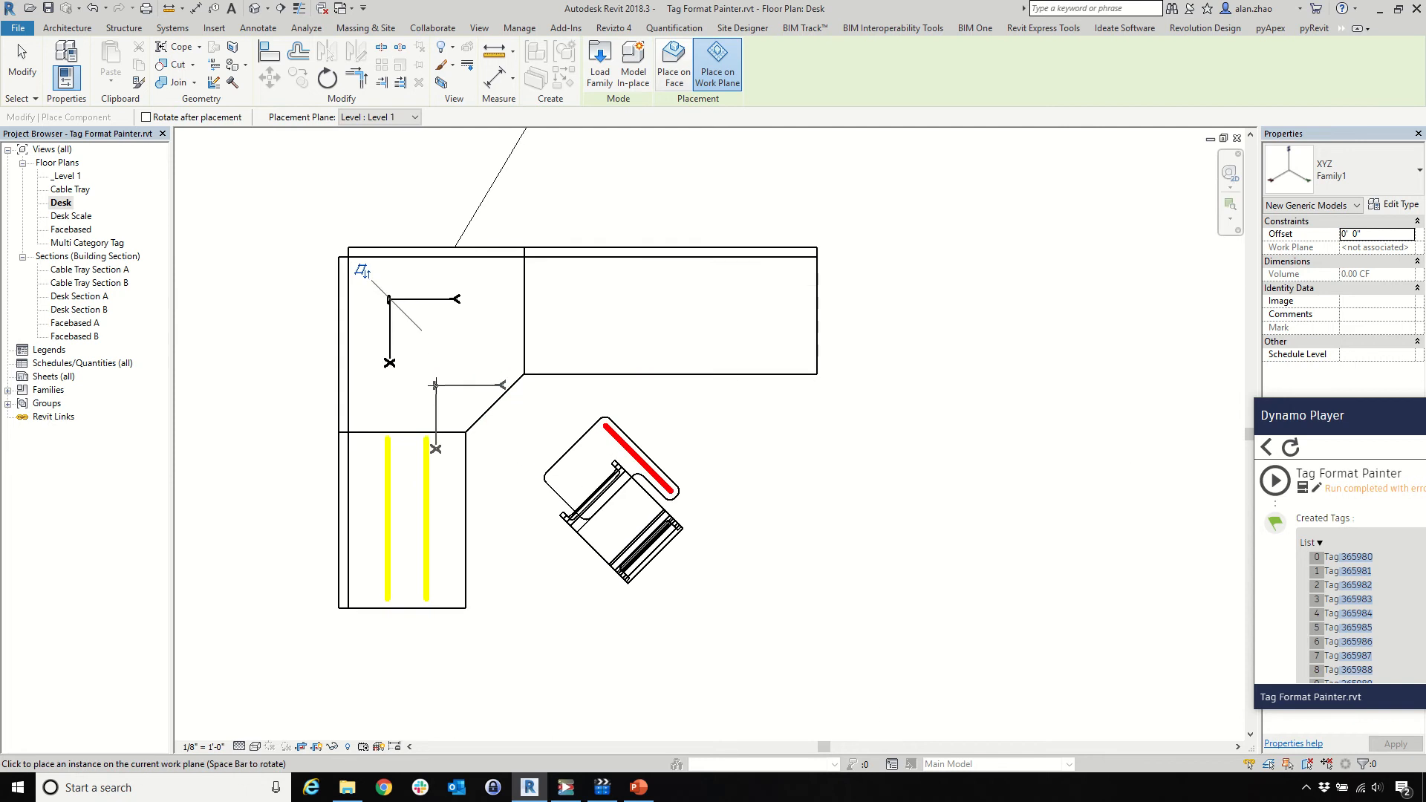
pyautogui.press('Escape')
pyautogui.press('Escape')
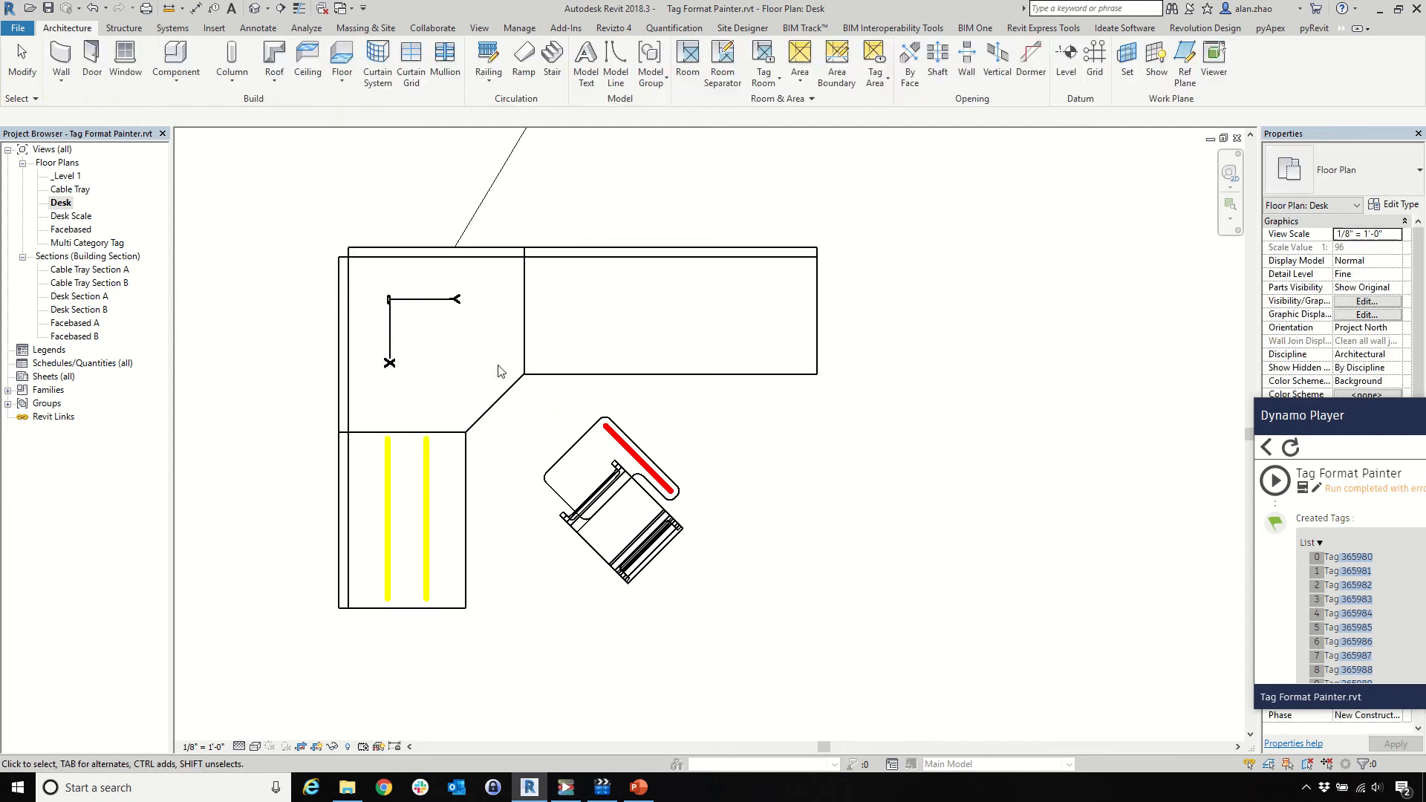
# Draw a Wide Lines detail line about 7'-7" long from the first desk's E2020 tag to a point beside the desk's inner corner
pyautogui.scroll(-5, 637, 216)
pyautogui.click(248, 30)
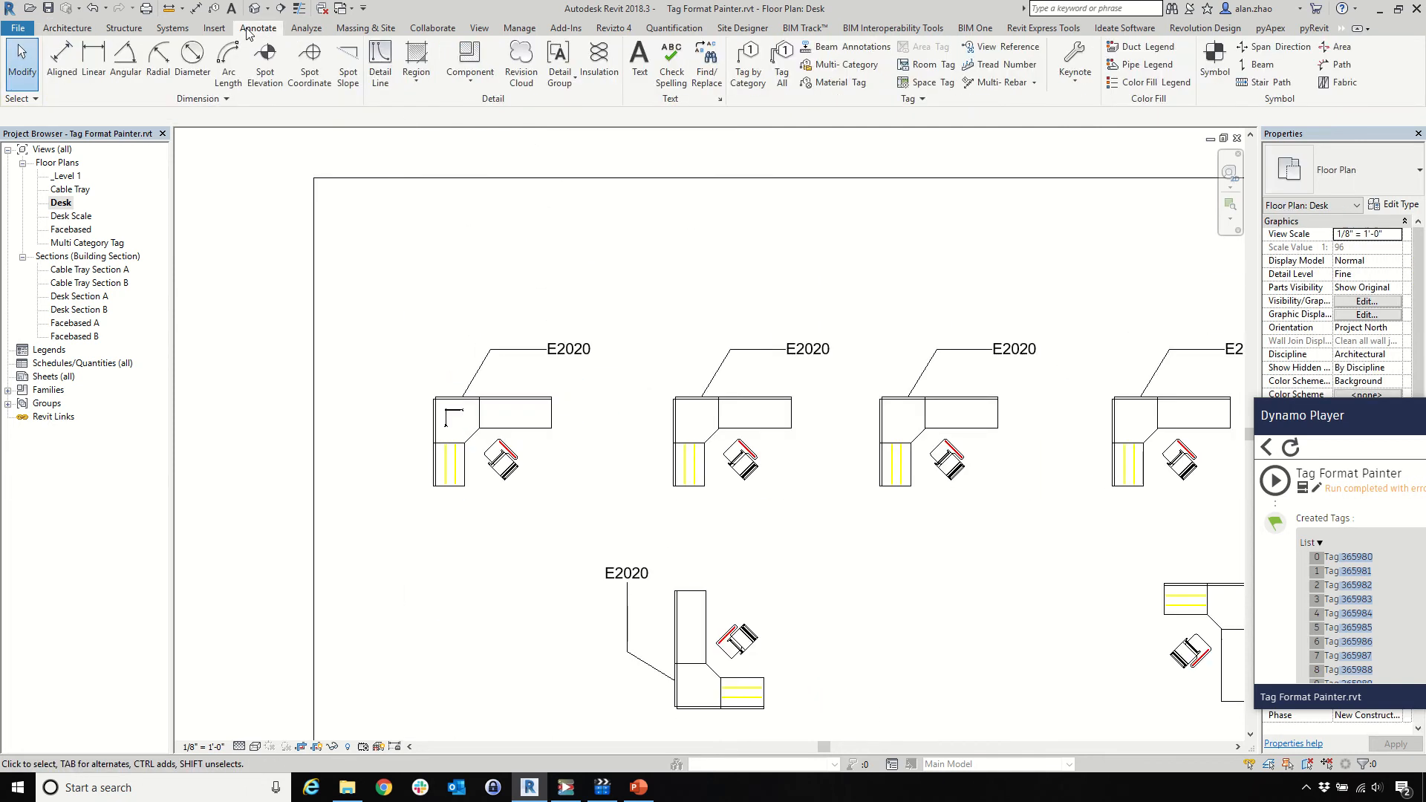
pyautogui.click(380, 63)
pyautogui.scroll(2, 553, 343)
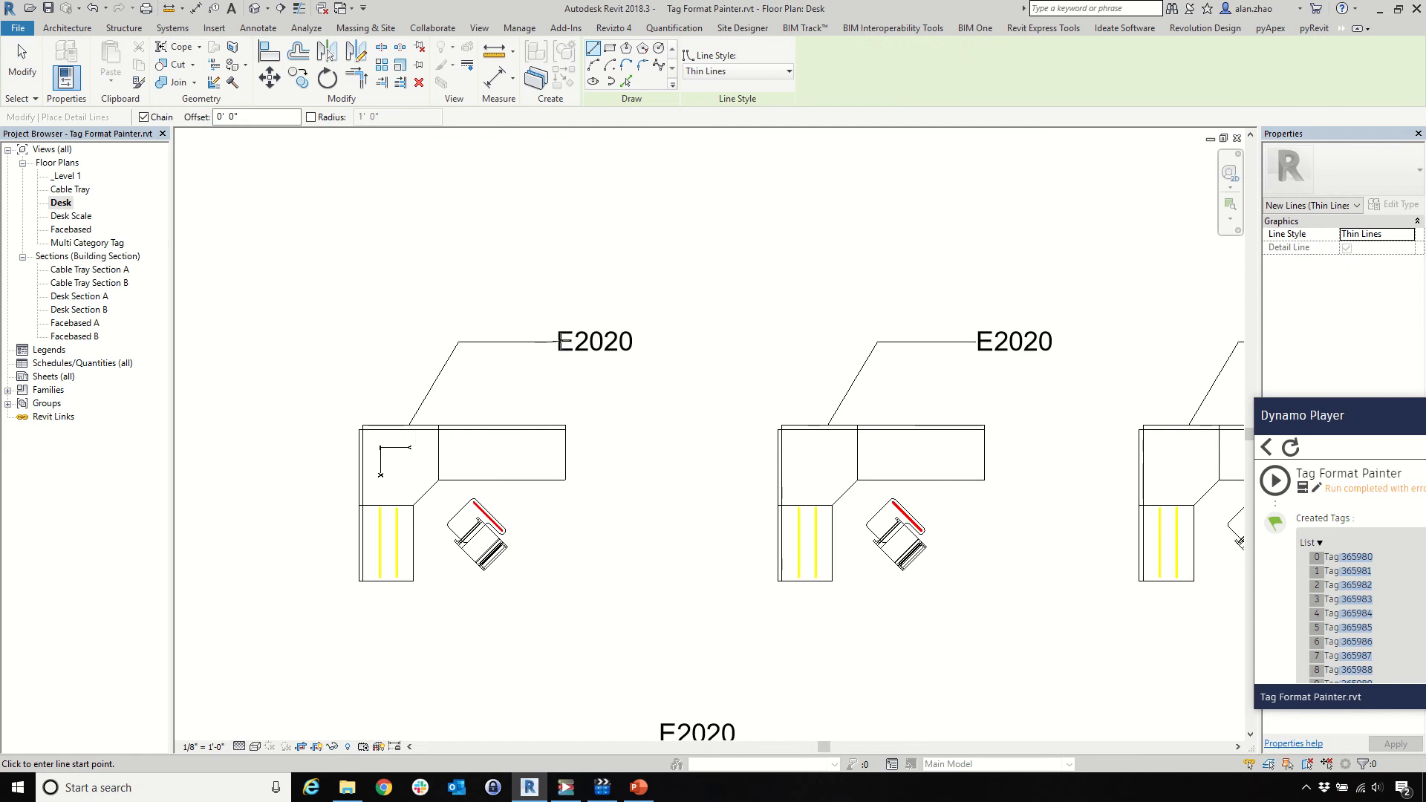
pyautogui.click(743, 71)
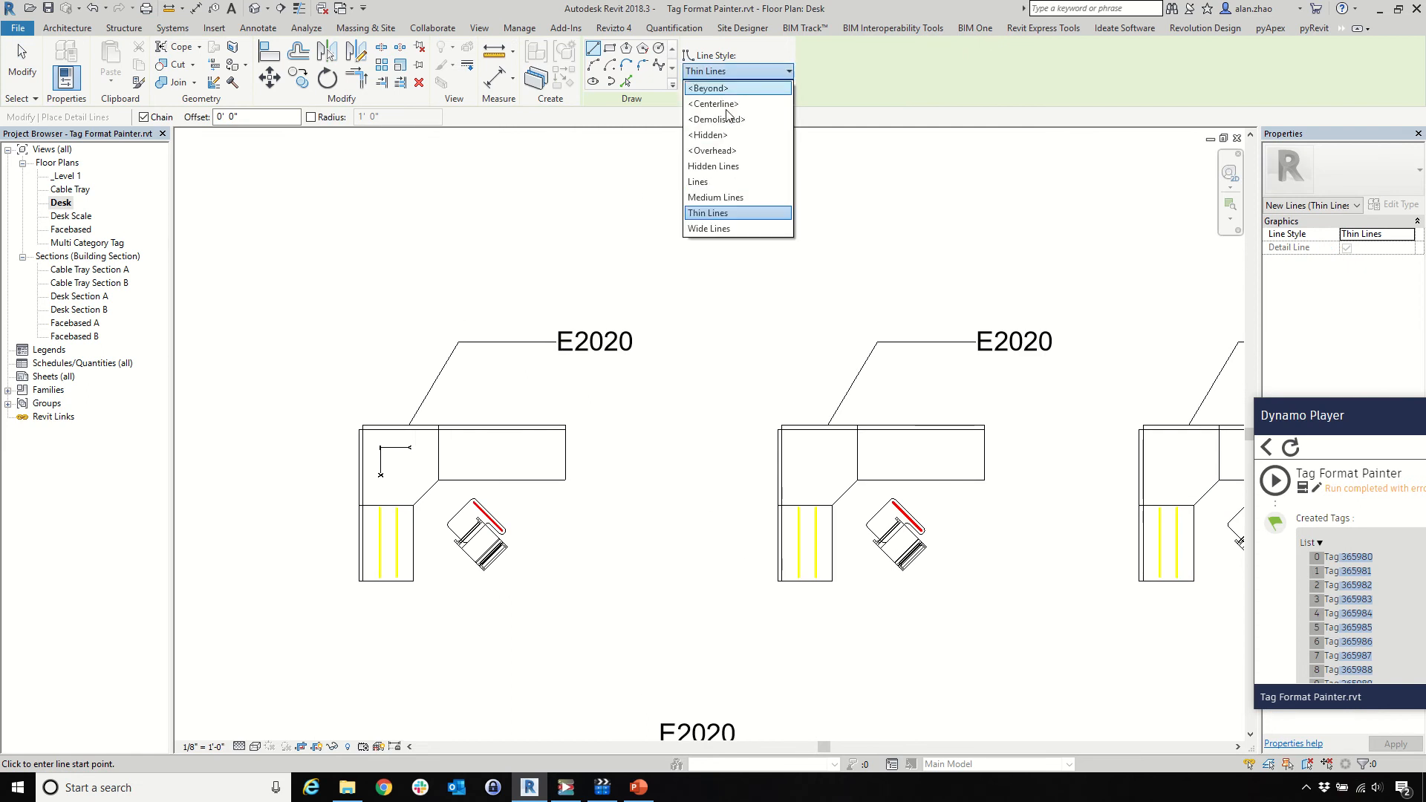
pyautogui.click(708, 232)
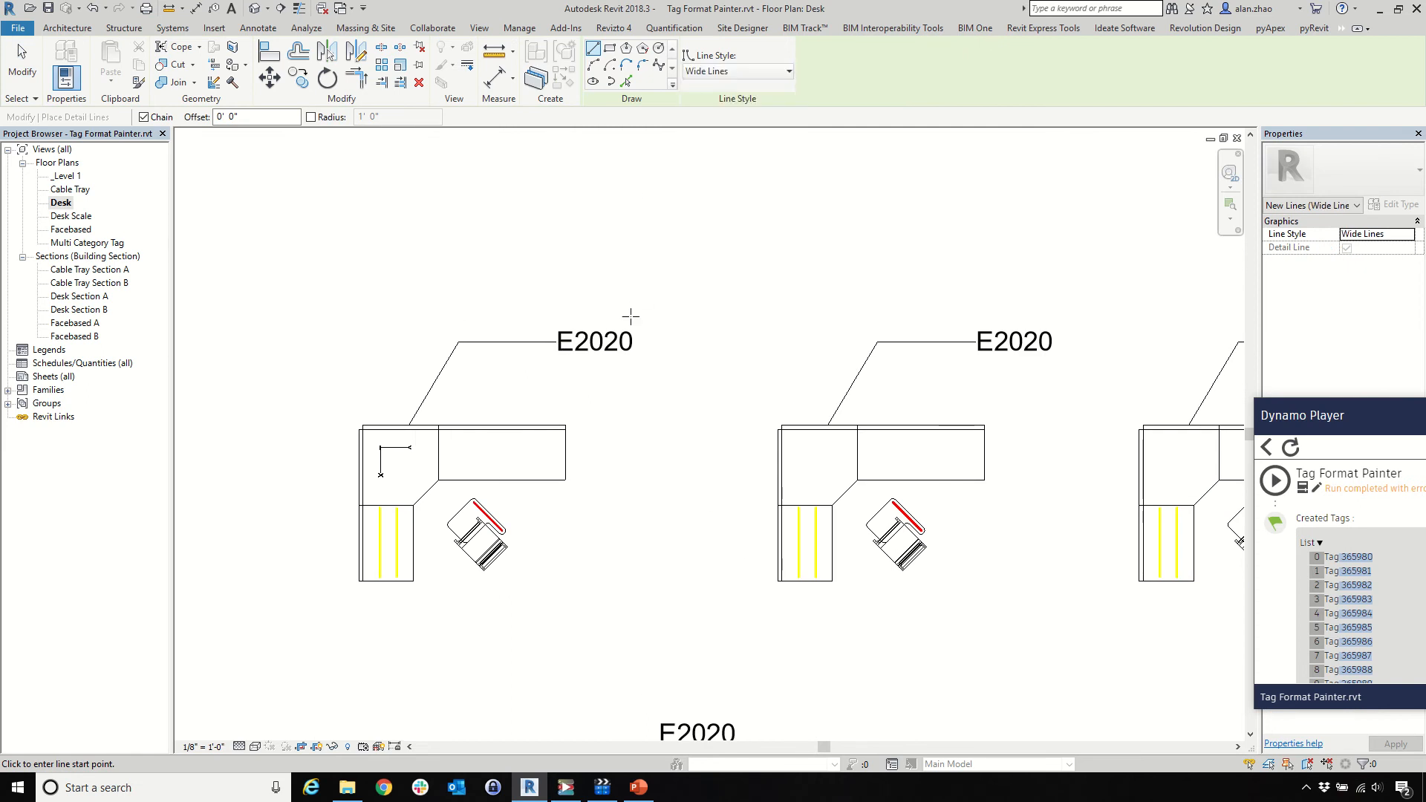
pyautogui.click(555, 343)
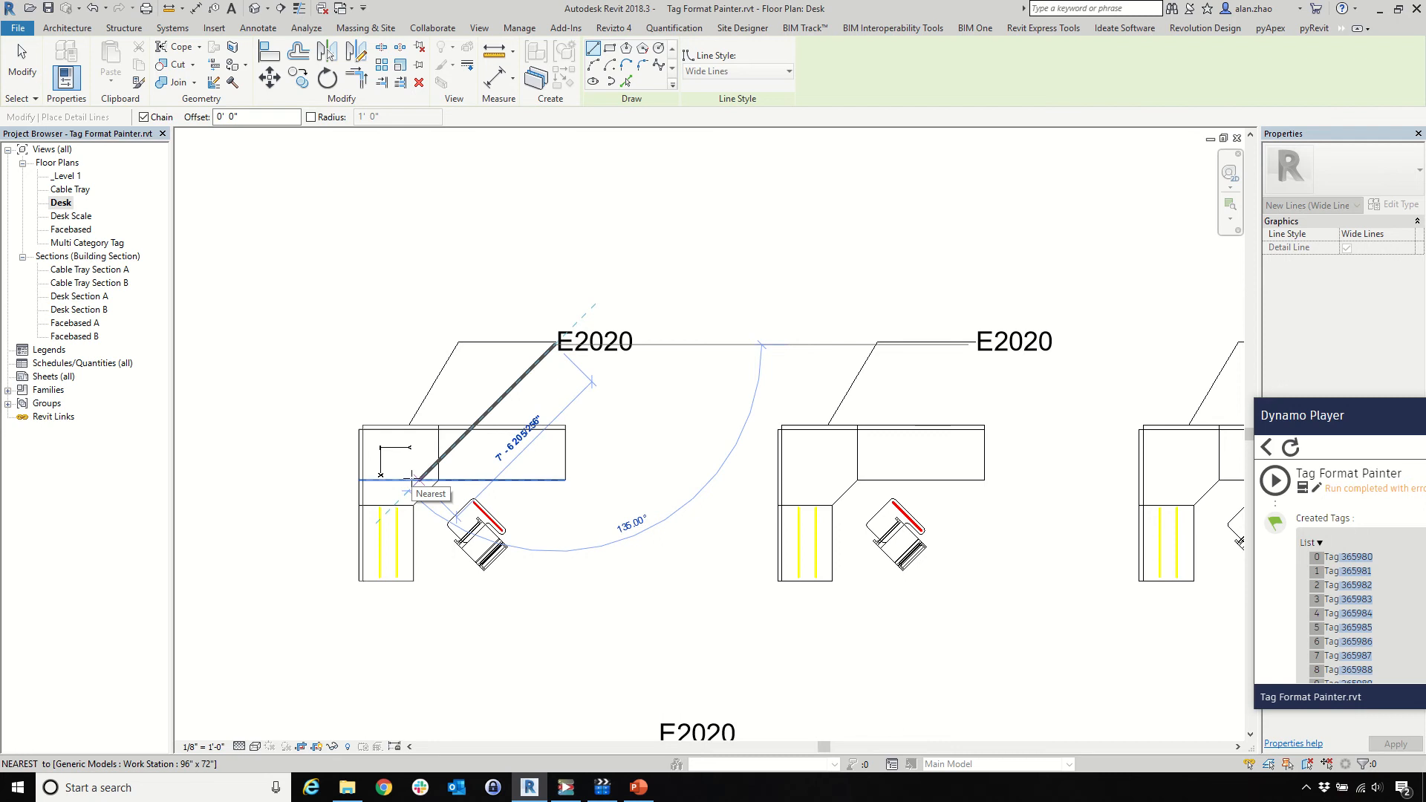
pyautogui.click(417, 477)
pyautogui.press('Escape')
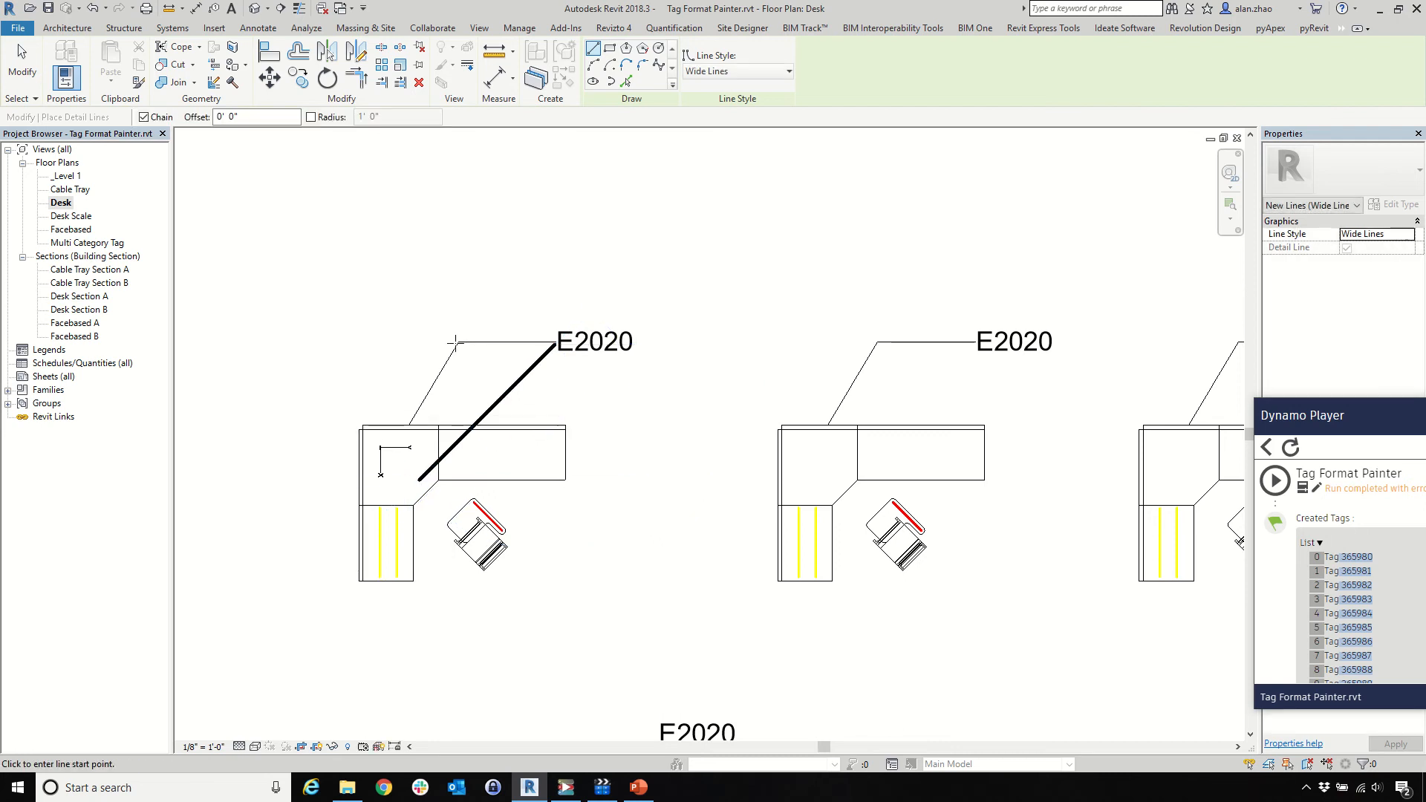
# Draw Wide Lines detail lines from the tag's leader end and leader elbow to the lower endpoint of the first detail line
pyautogui.click(404, 426)
pyautogui.click(419, 479)
pyautogui.press('Escape')
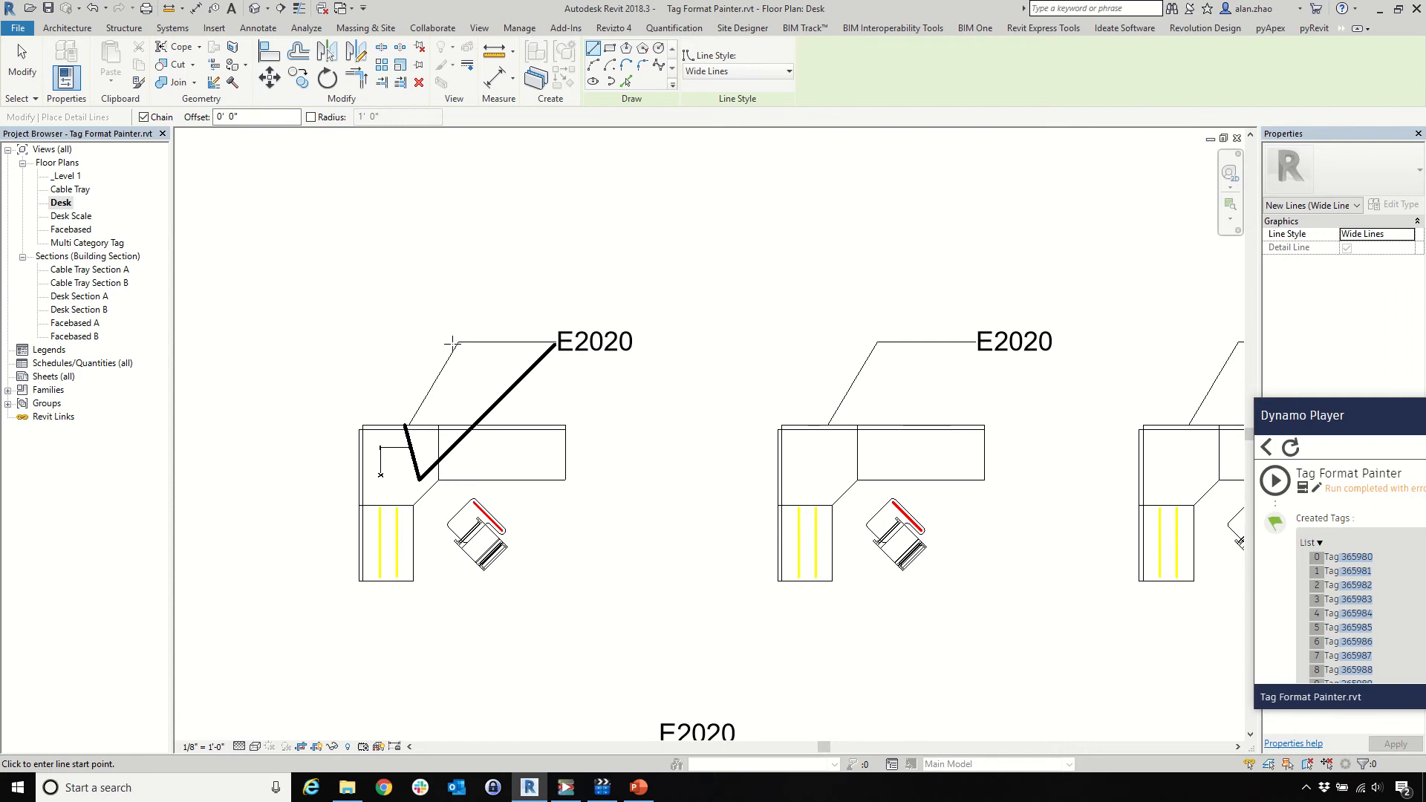
pyautogui.click(458, 342)
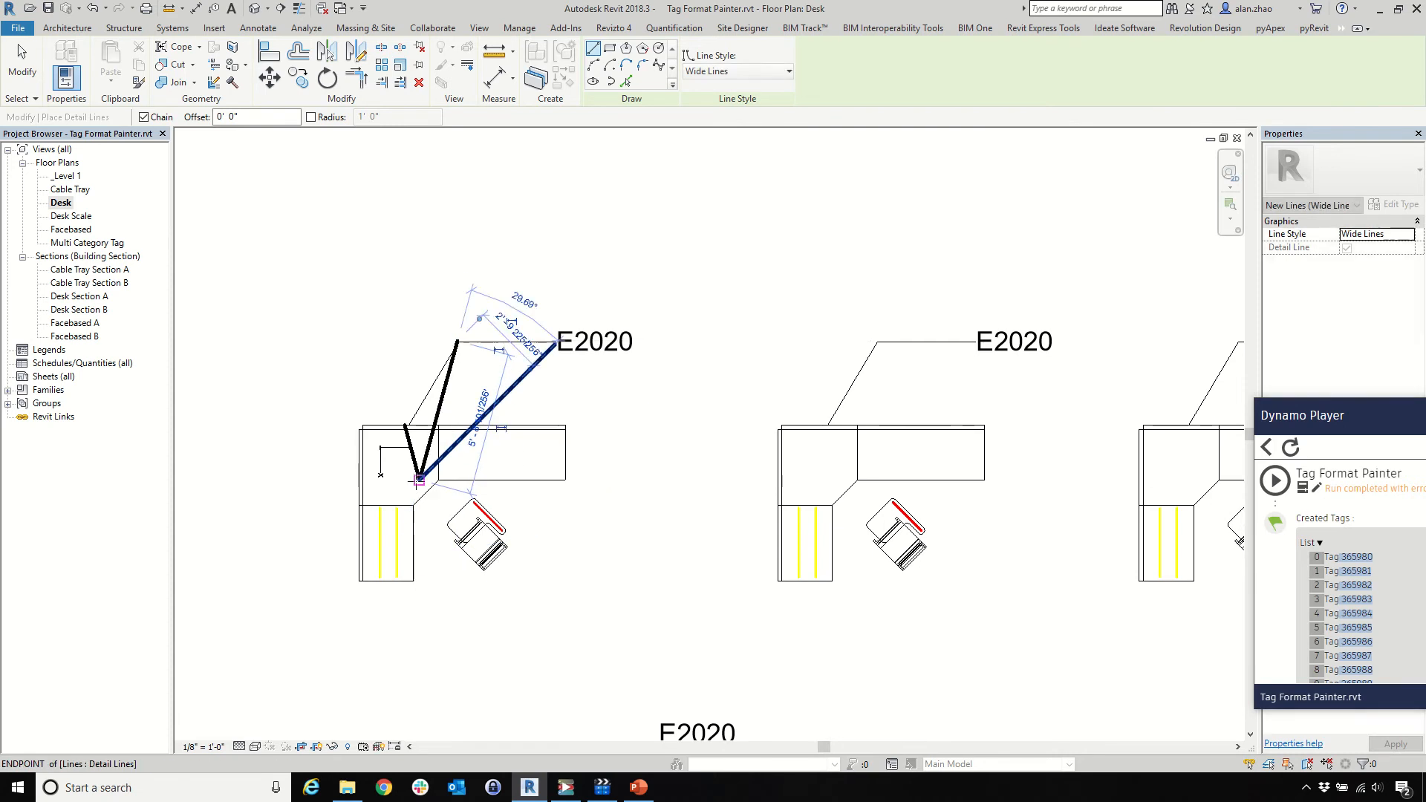
pyautogui.click(419, 479)
pyautogui.press('Escape')
pyautogui.press('Escape')
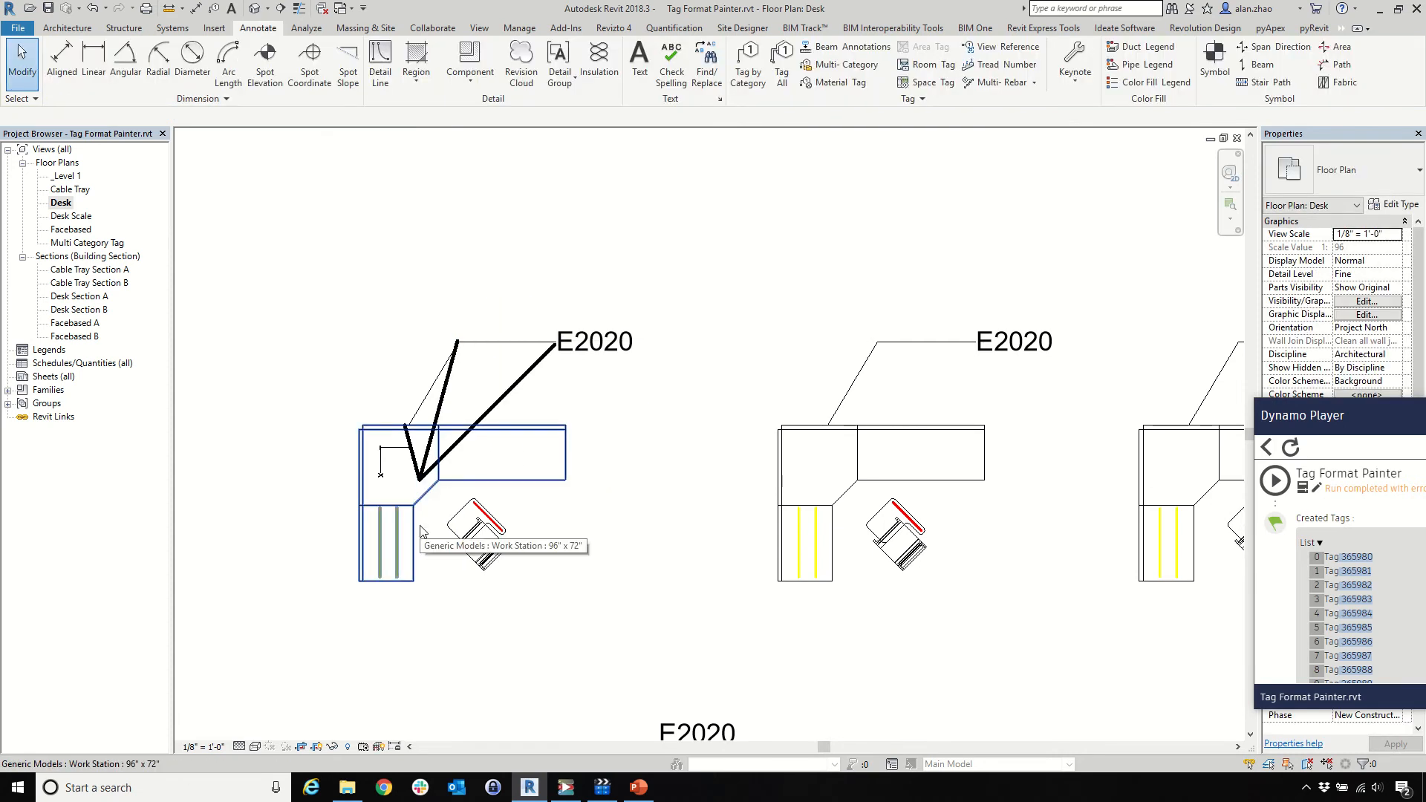
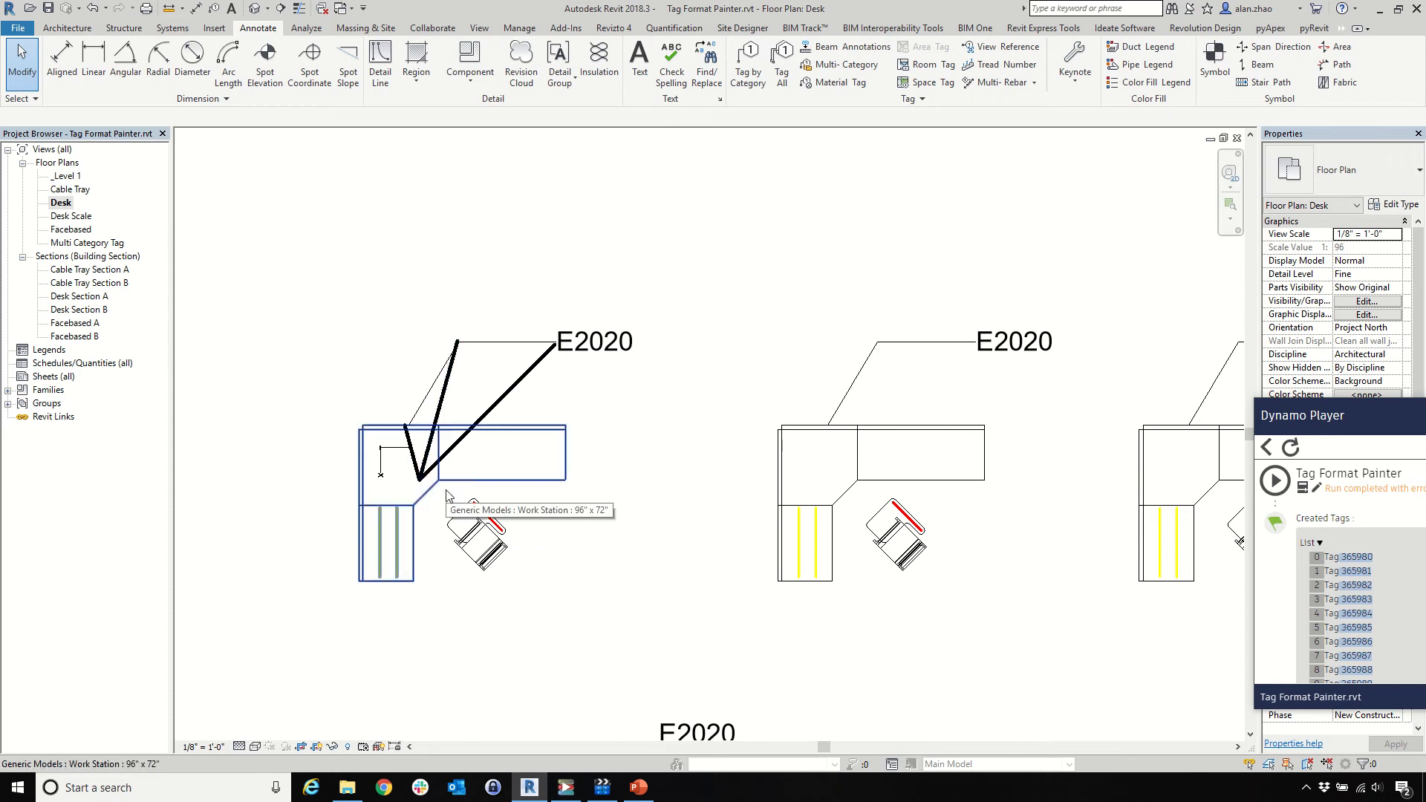
# Select the first desk's chair and workstation in turn to examine them, and view the whole desk layout
pyautogui.click(468, 523)
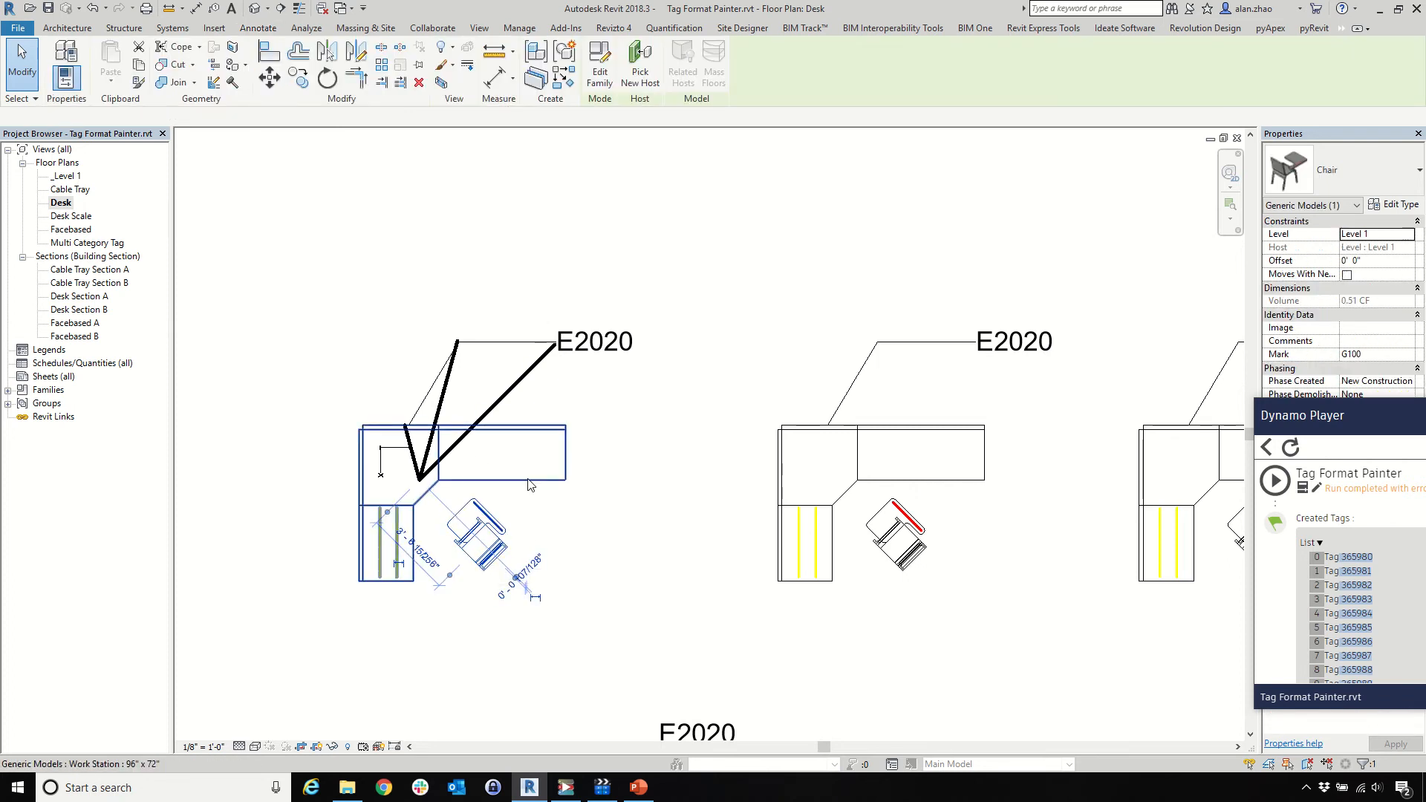
pyautogui.click(413, 513)
pyautogui.click(638, 568)
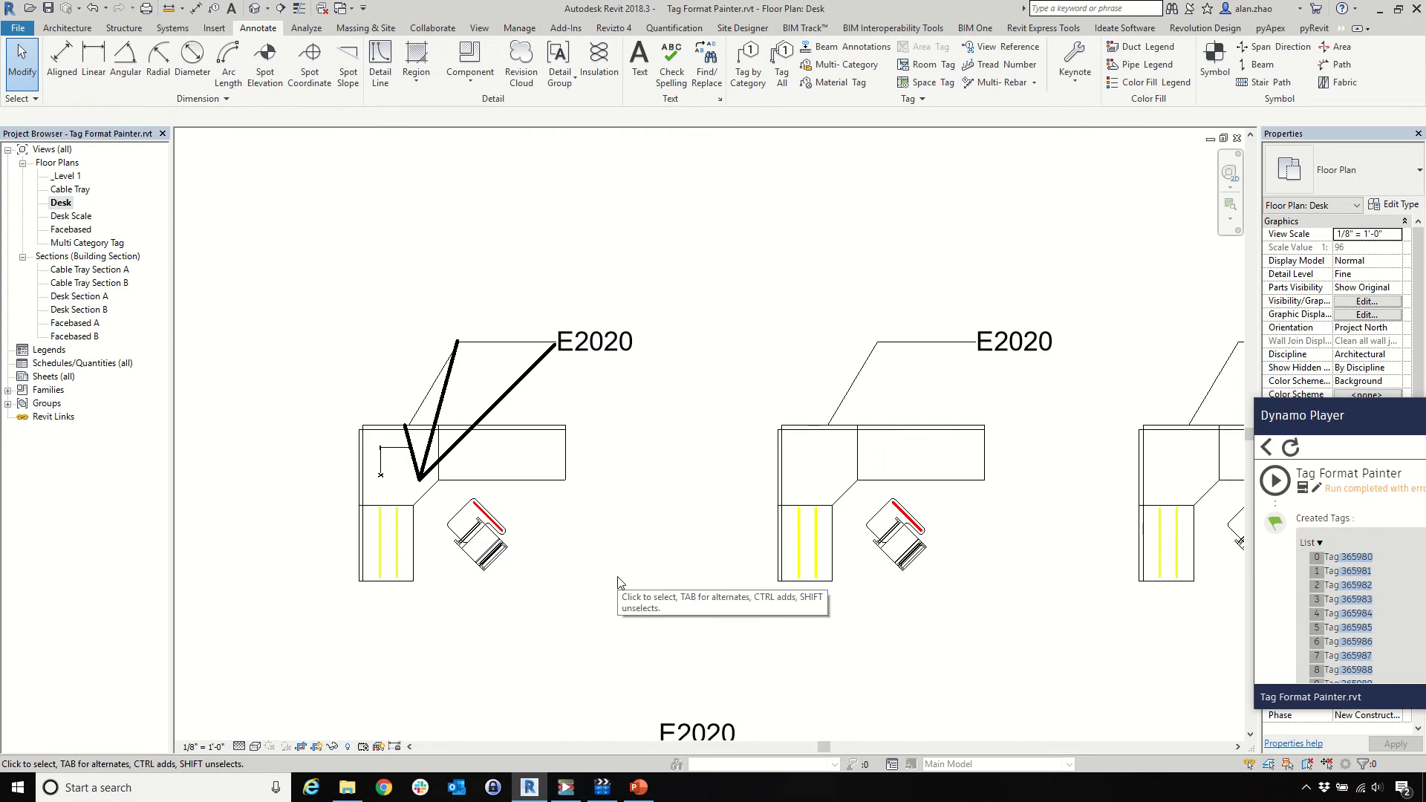
pyautogui.scroll(-2, 620, 583)
pyautogui.scroll(2, 620, 583)
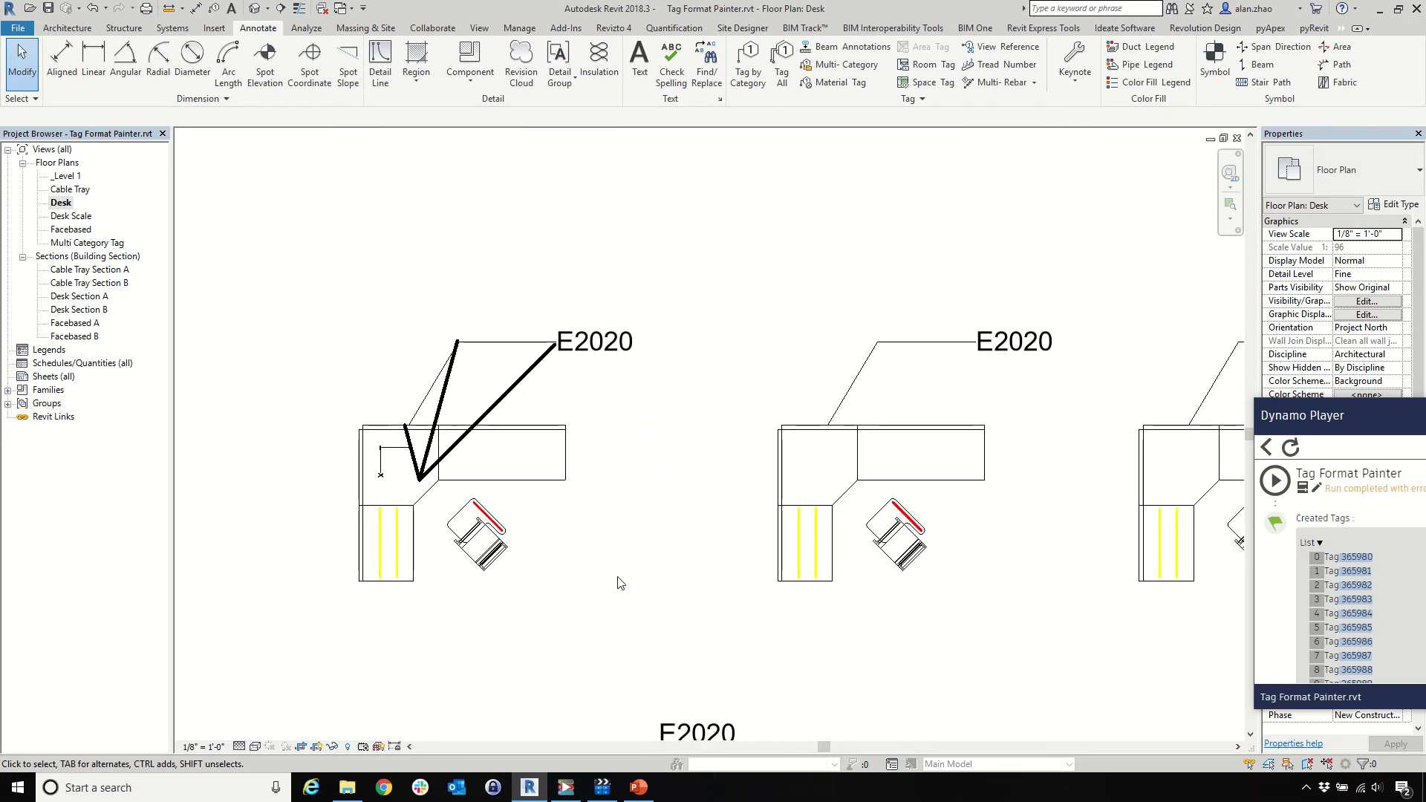
pyautogui.click(546, 447)
pyautogui.scroll(-2, 441, 470)
pyautogui.scroll(-3, 423, 440)
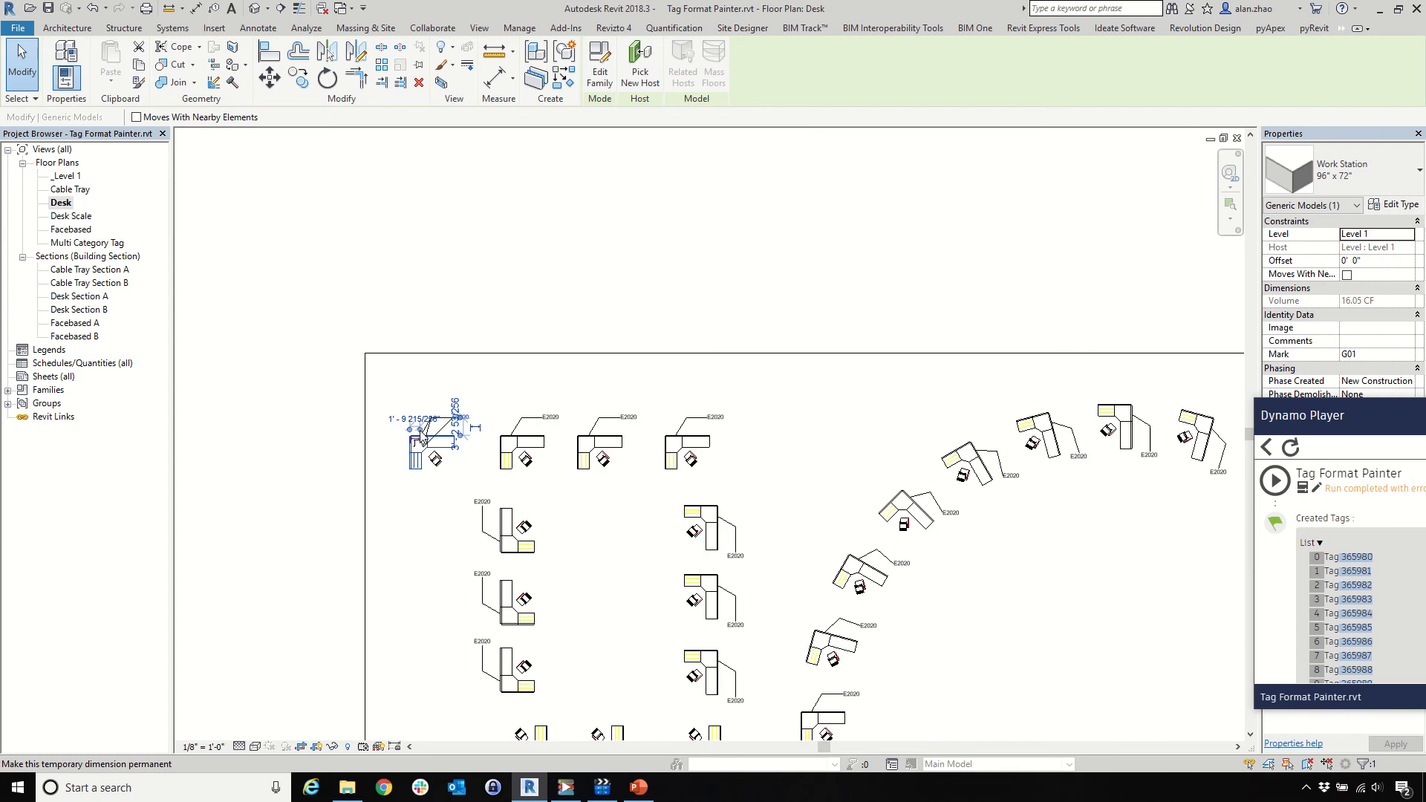
# Open the Facebased floor plan and go to the Facebased B section from its horizontal section marker
pyautogui.click(72, 229)
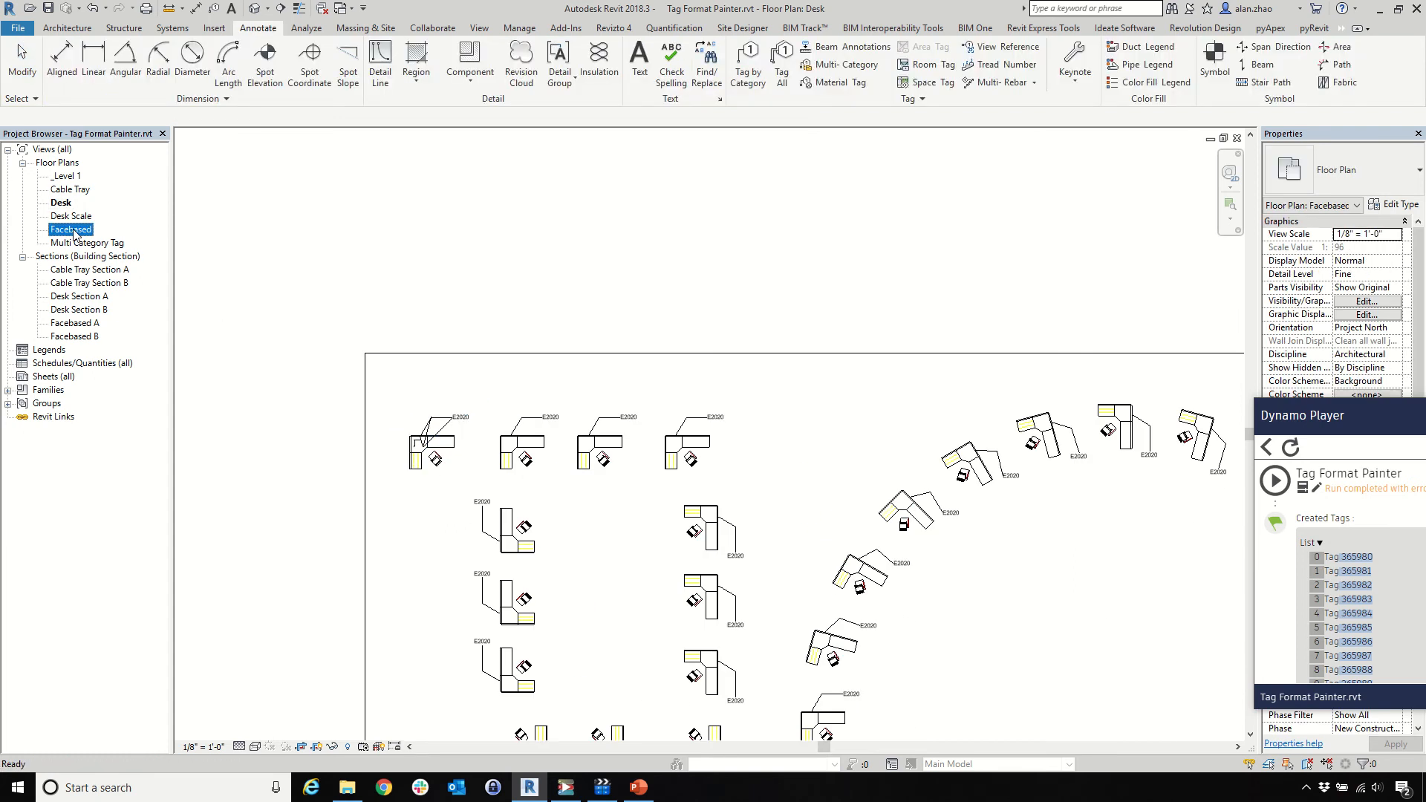
pyautogui.doubleClick(72, 229)
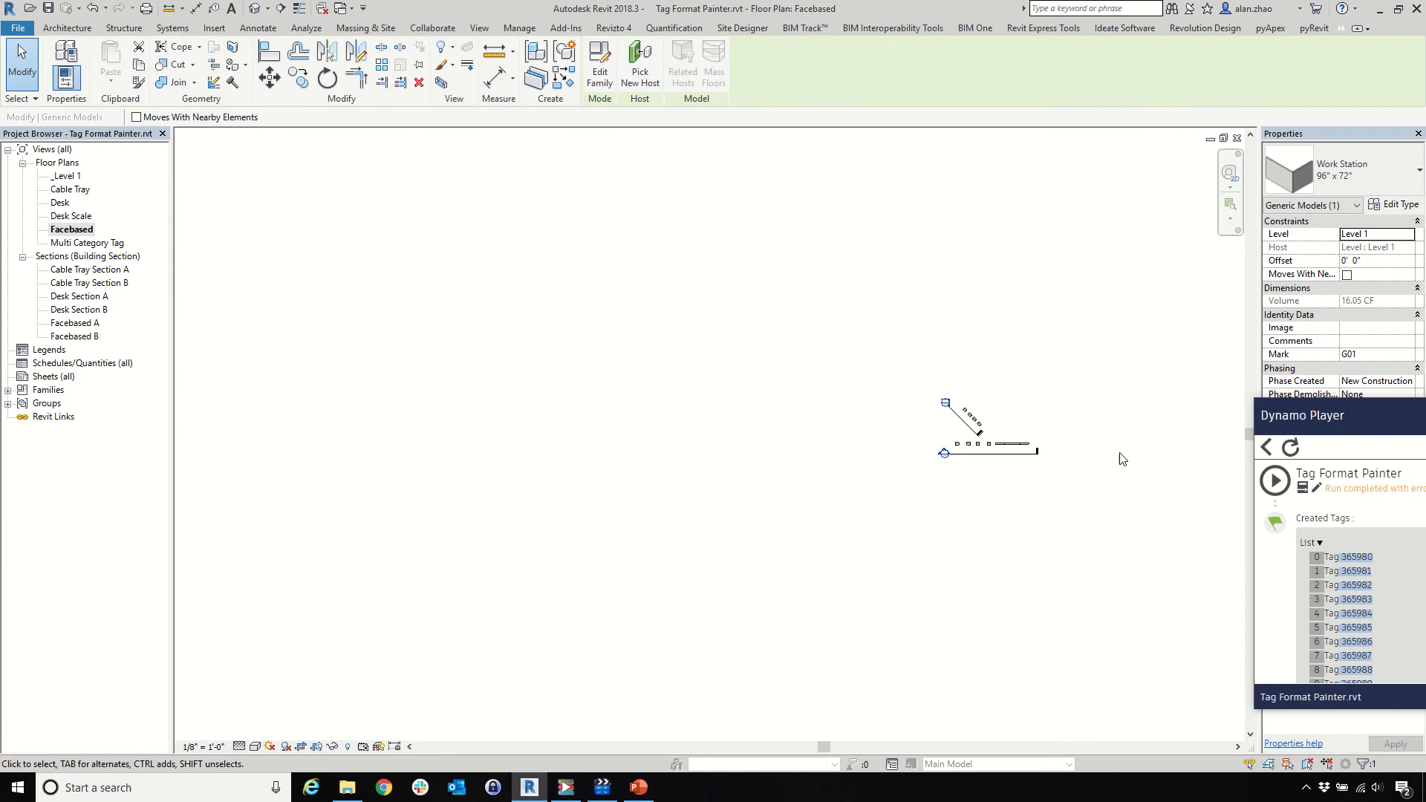
pyautogui.scroll(5, 1121, 458)
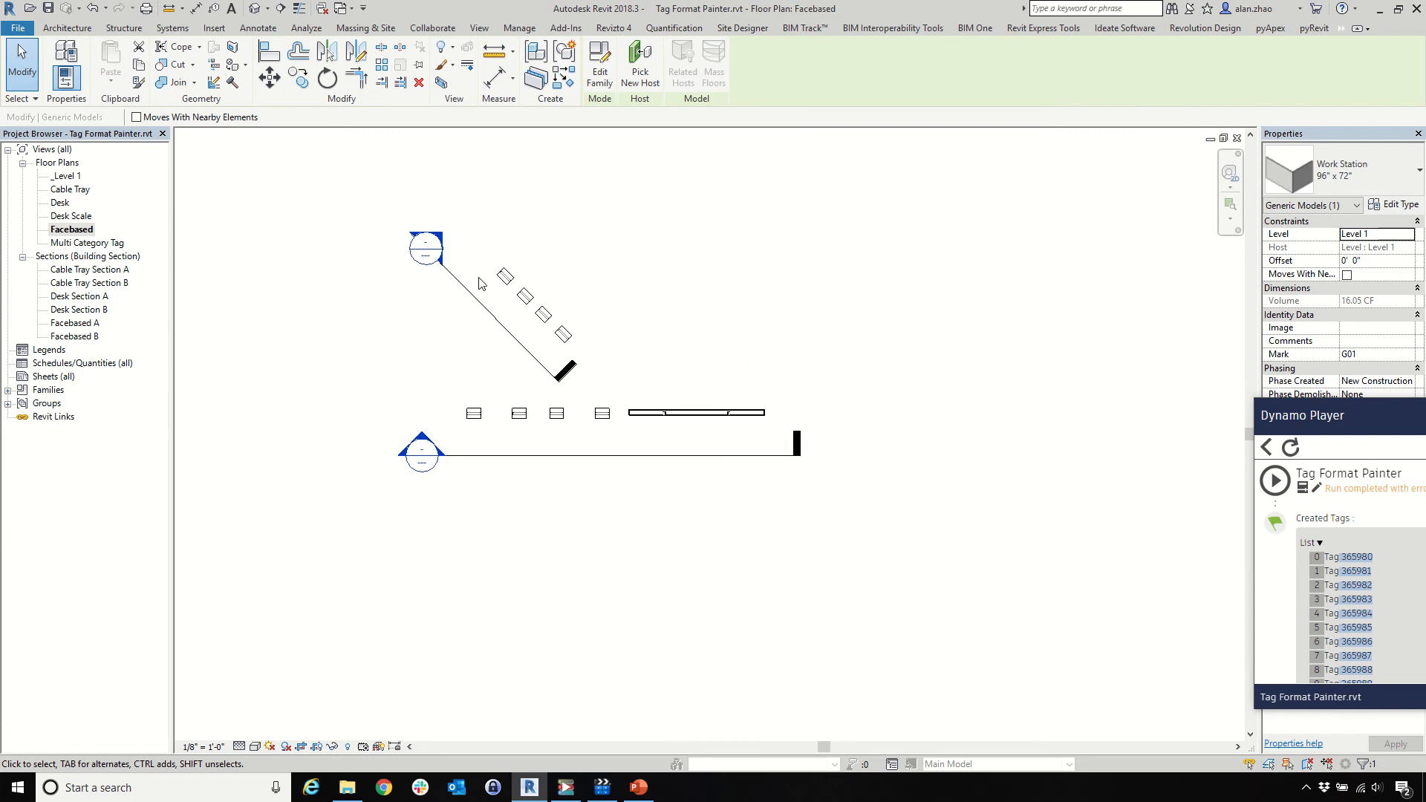
pyautogui.doubleClick(423, 445)
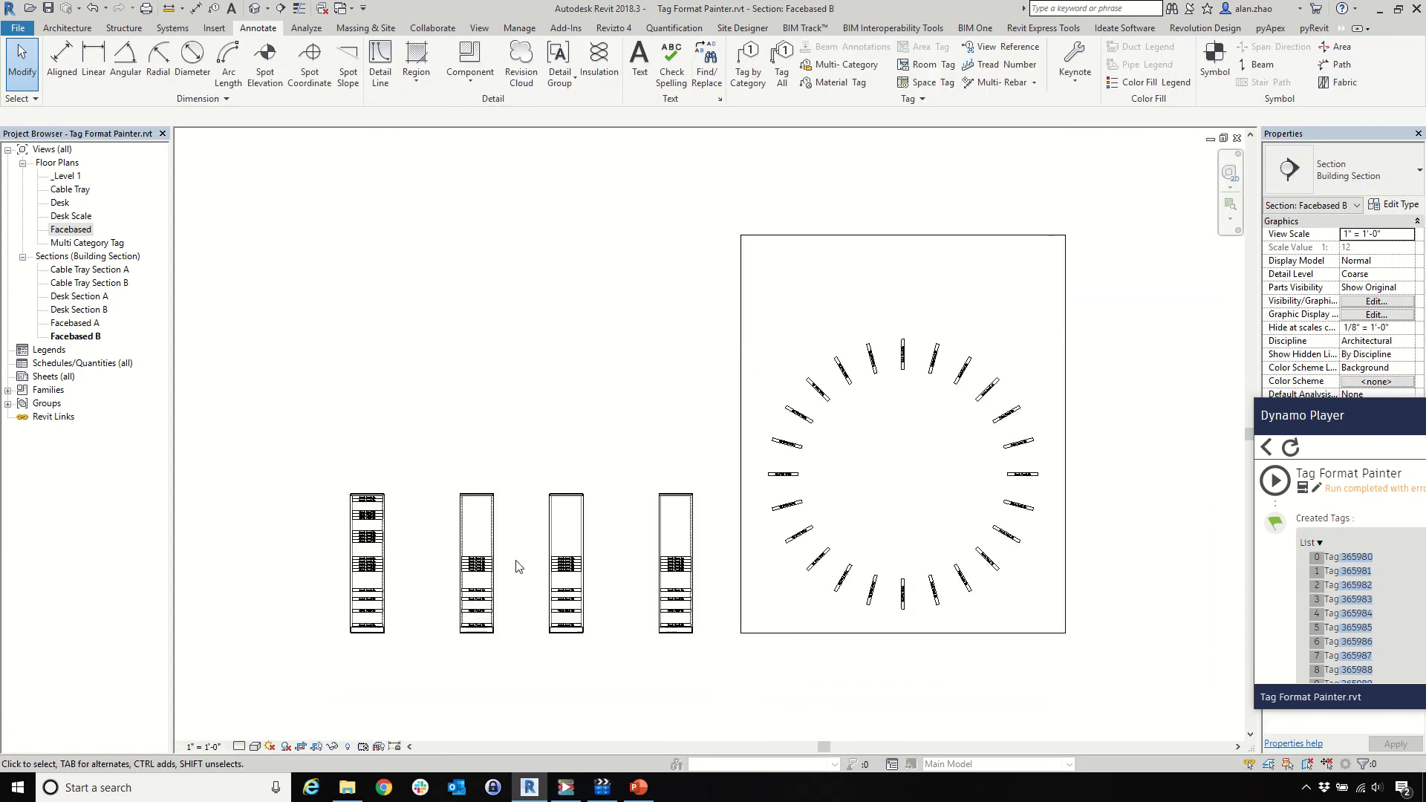
# Select the third rack's patch panels and the first rack's patch panels in turn to examine them
pyautogui.scroll(2, 340, 604)
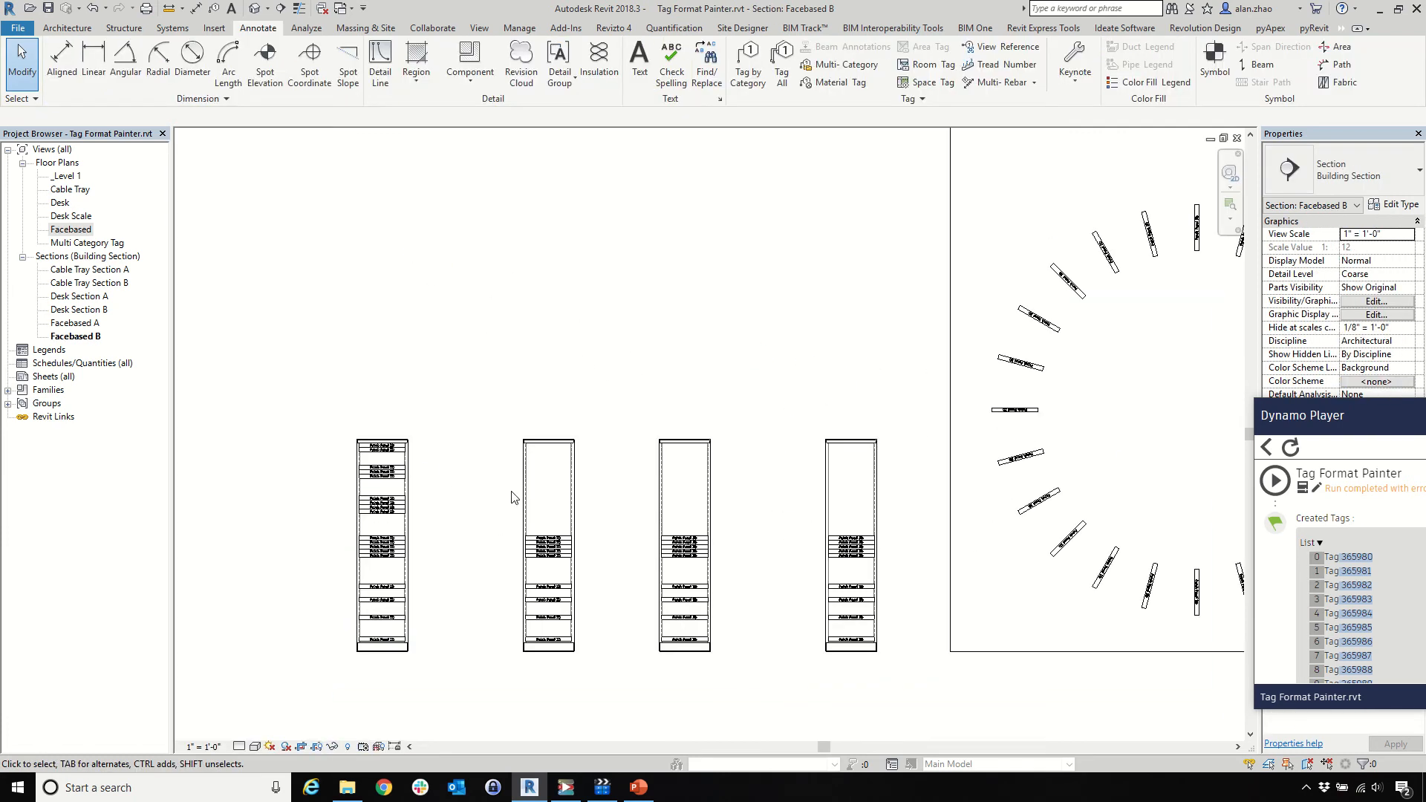
pyautogui.click(572, 453)
pyautogui.click(685, 564)
pyautogui.scroll(5, 685, 576)
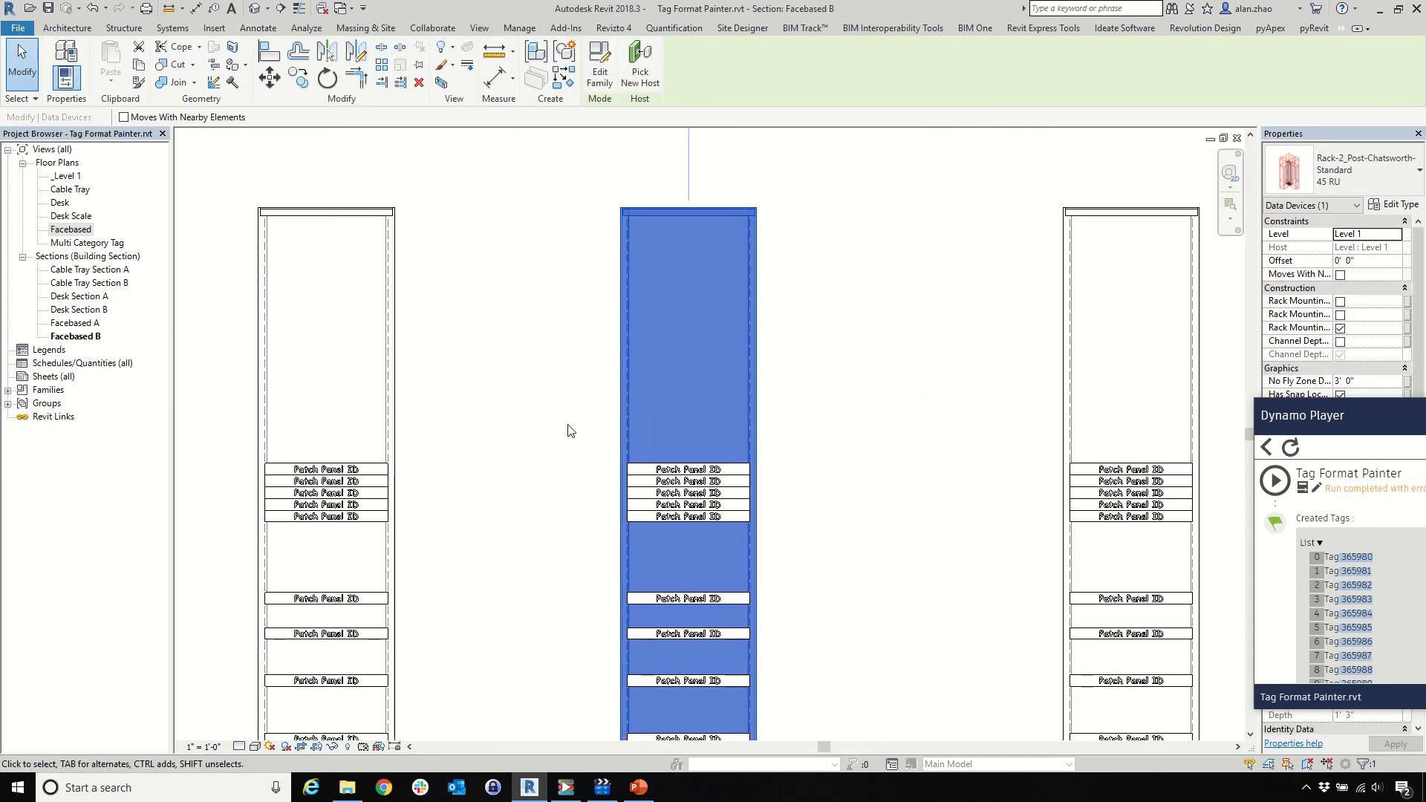
pyautogui.moveTo(552, 416); pyautogui.dragTo(894, 725)
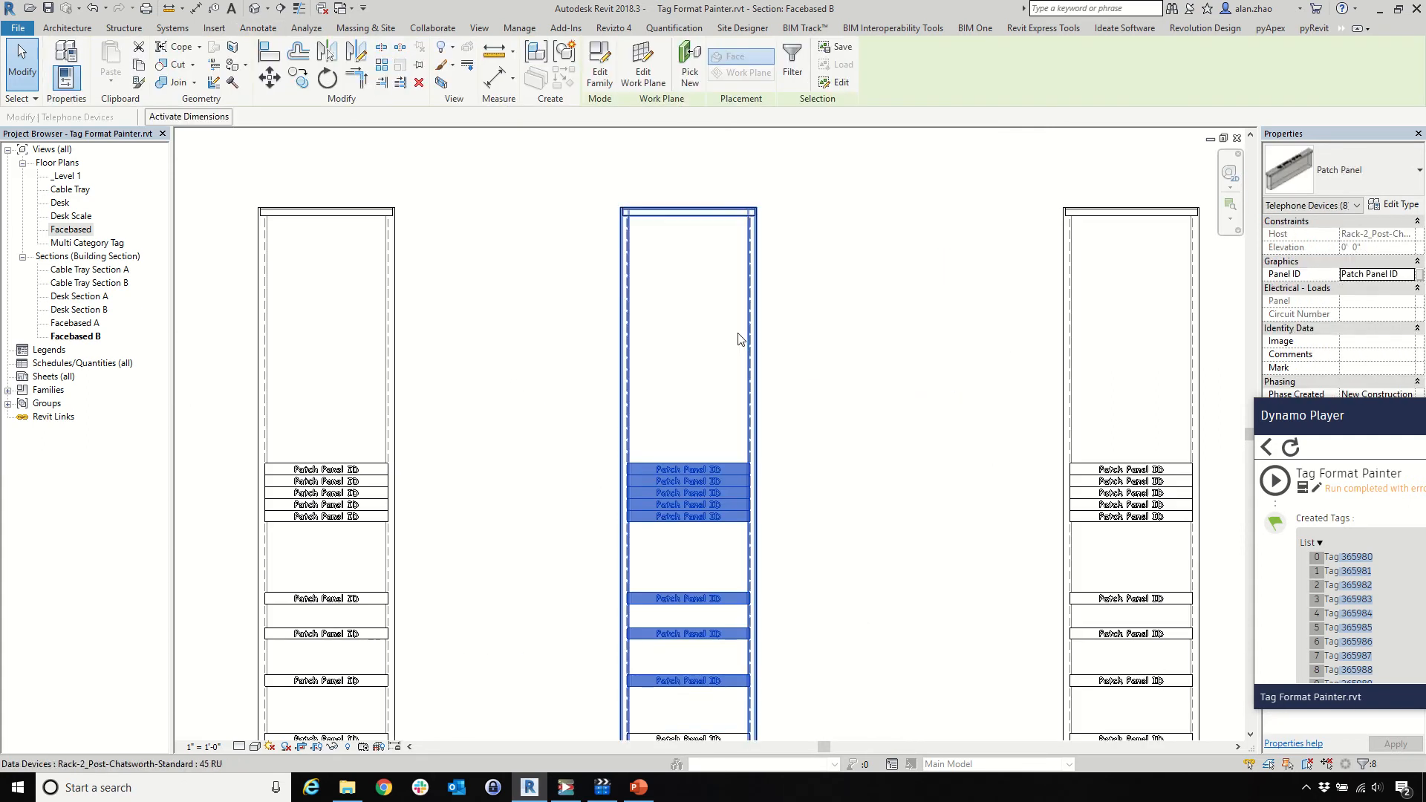
pyautogui.scroll(-4, 727, 349)
pyautogui.click(765, 293)
pyautogui.moveTo(270, 220)
pyautogui.mouseDown()
pyautogui.moveTo(472, 546)
pyautogui.moveTo(475, 505)
pyautogui.mouseUp()
pyautogui.scroll(2, 476, 505)
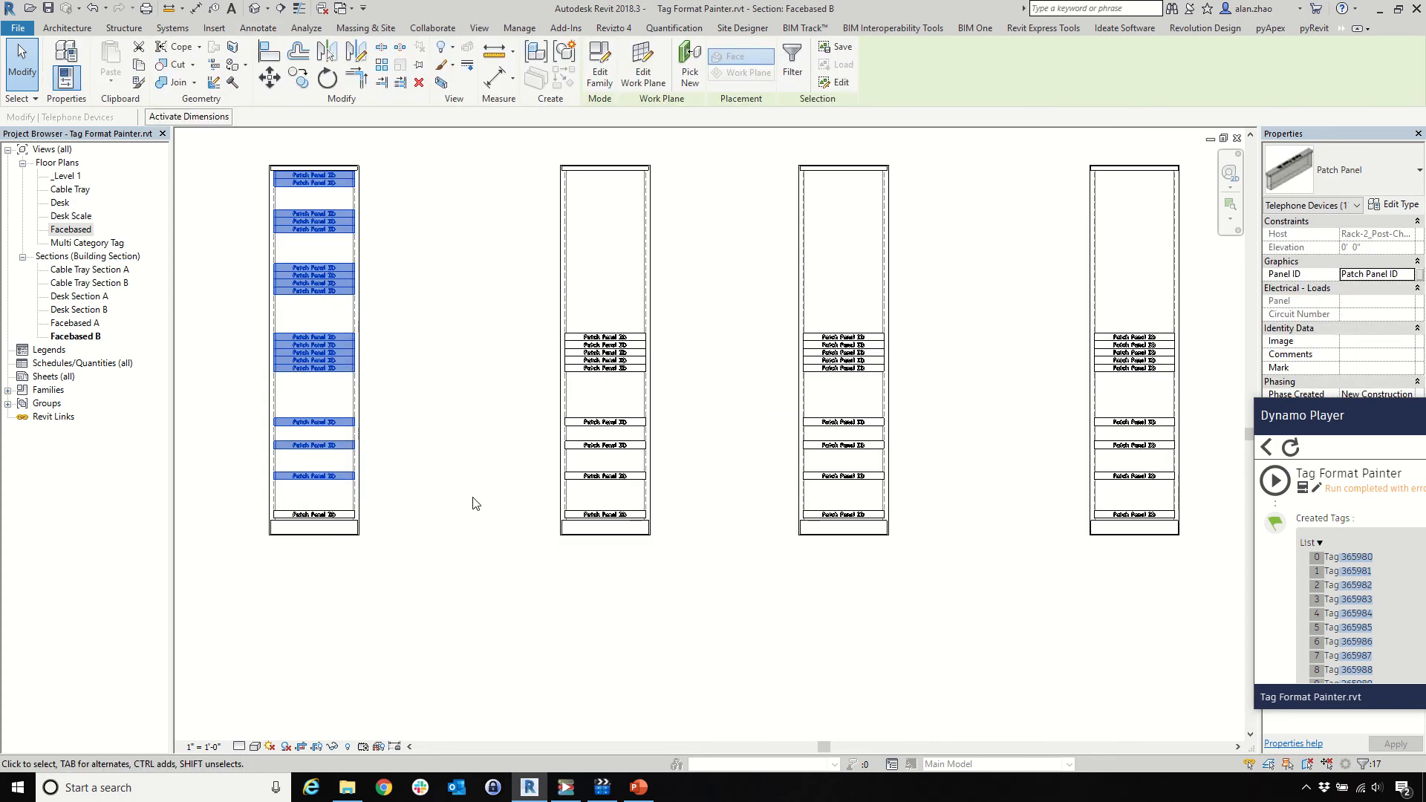
pyautogui.click(473, 502)
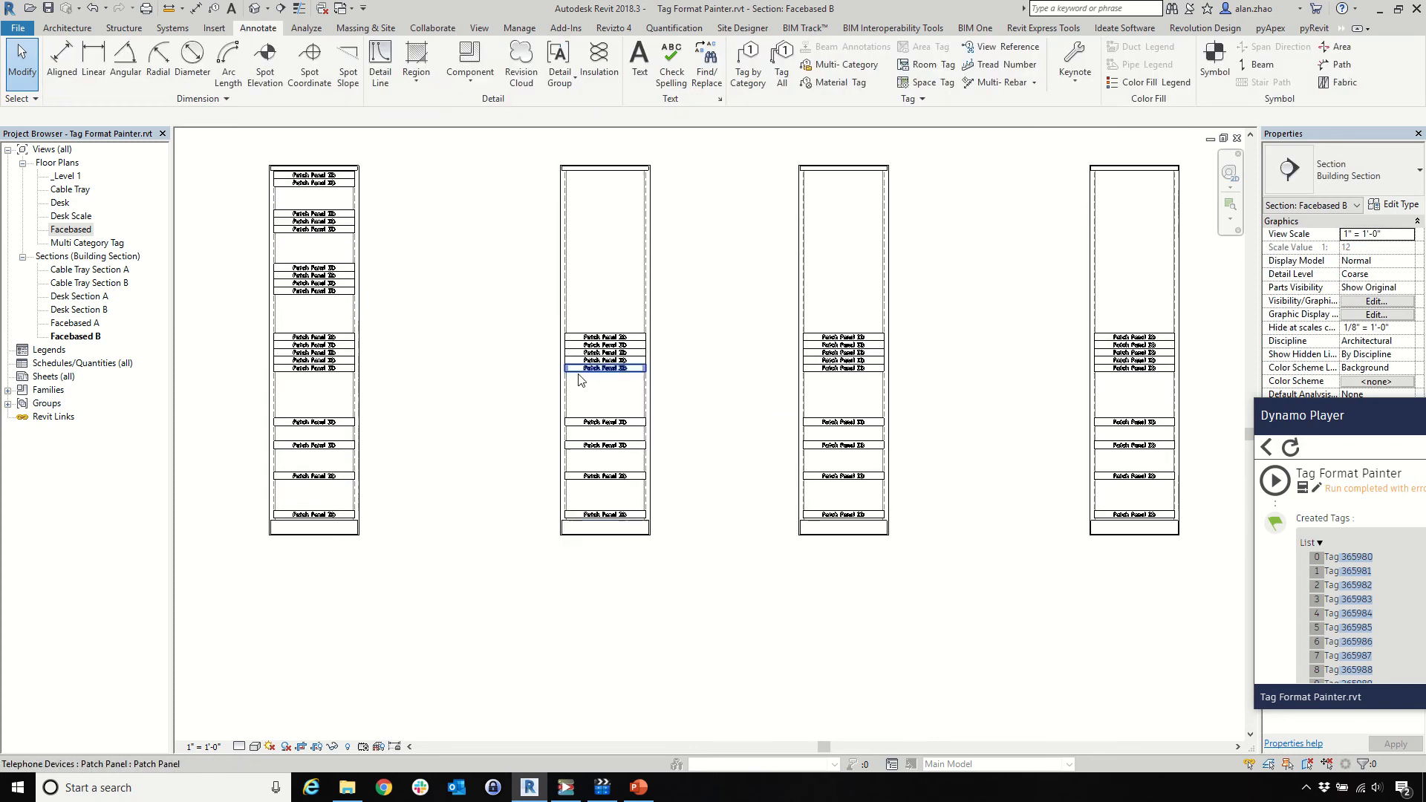
# Examine a patch panel on the fourth rack and the rotated patch panels on the wall
pyautogui.scroll(3, 580, 380)
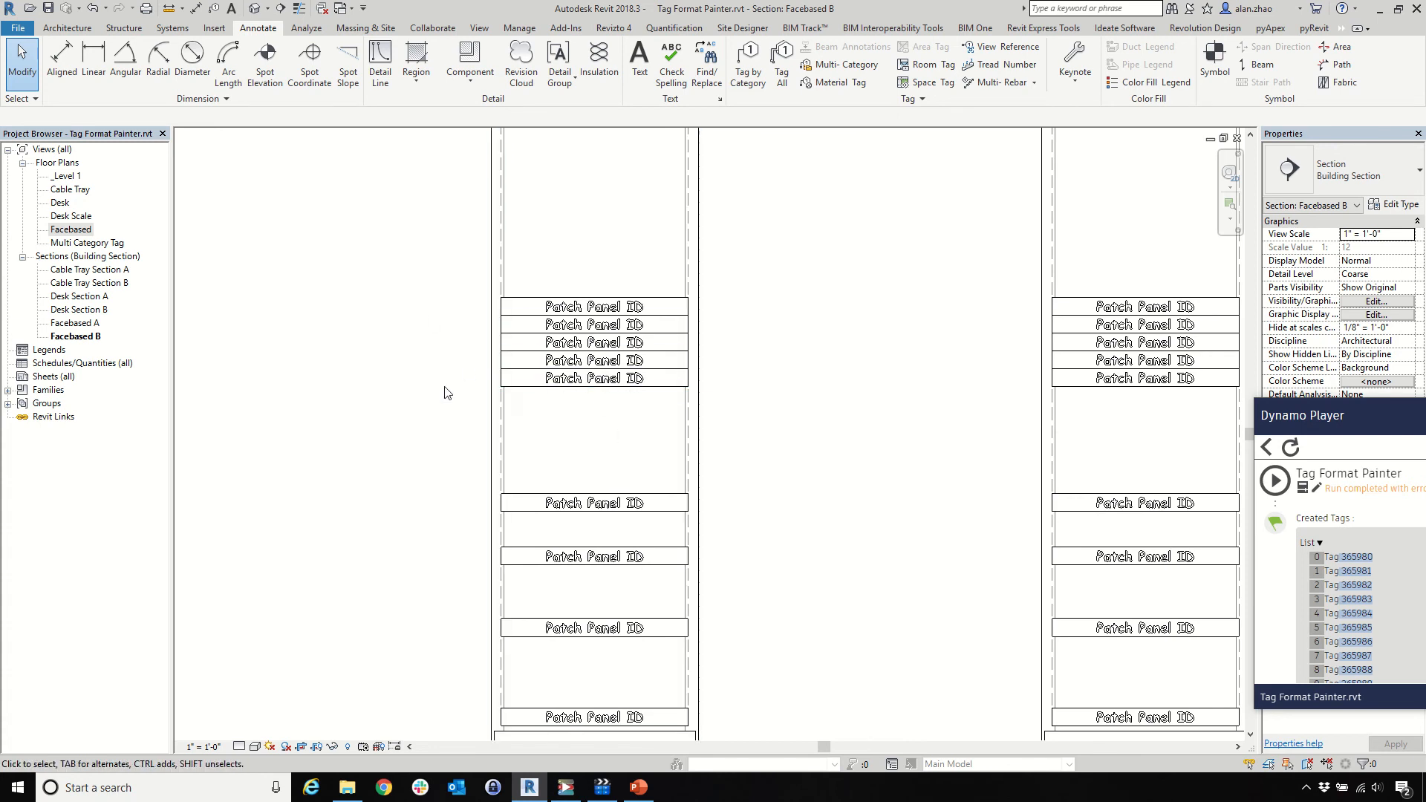
pyautogui.scroll(-5, 436, 456)
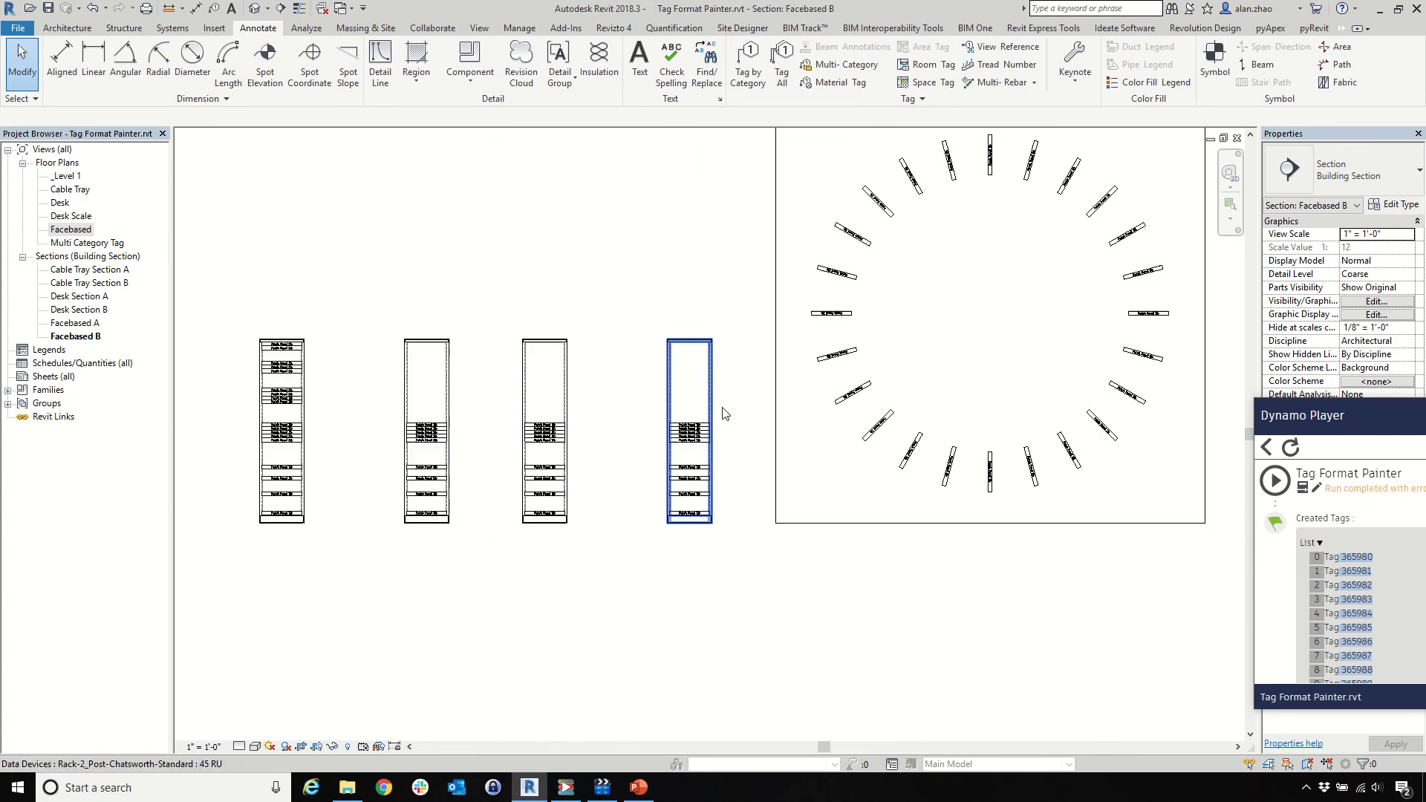
pyautogui.scroll(8, 576, 416)
pyautogui.click(607, 423)
pyautogui.scroll(-8, 608, 423)
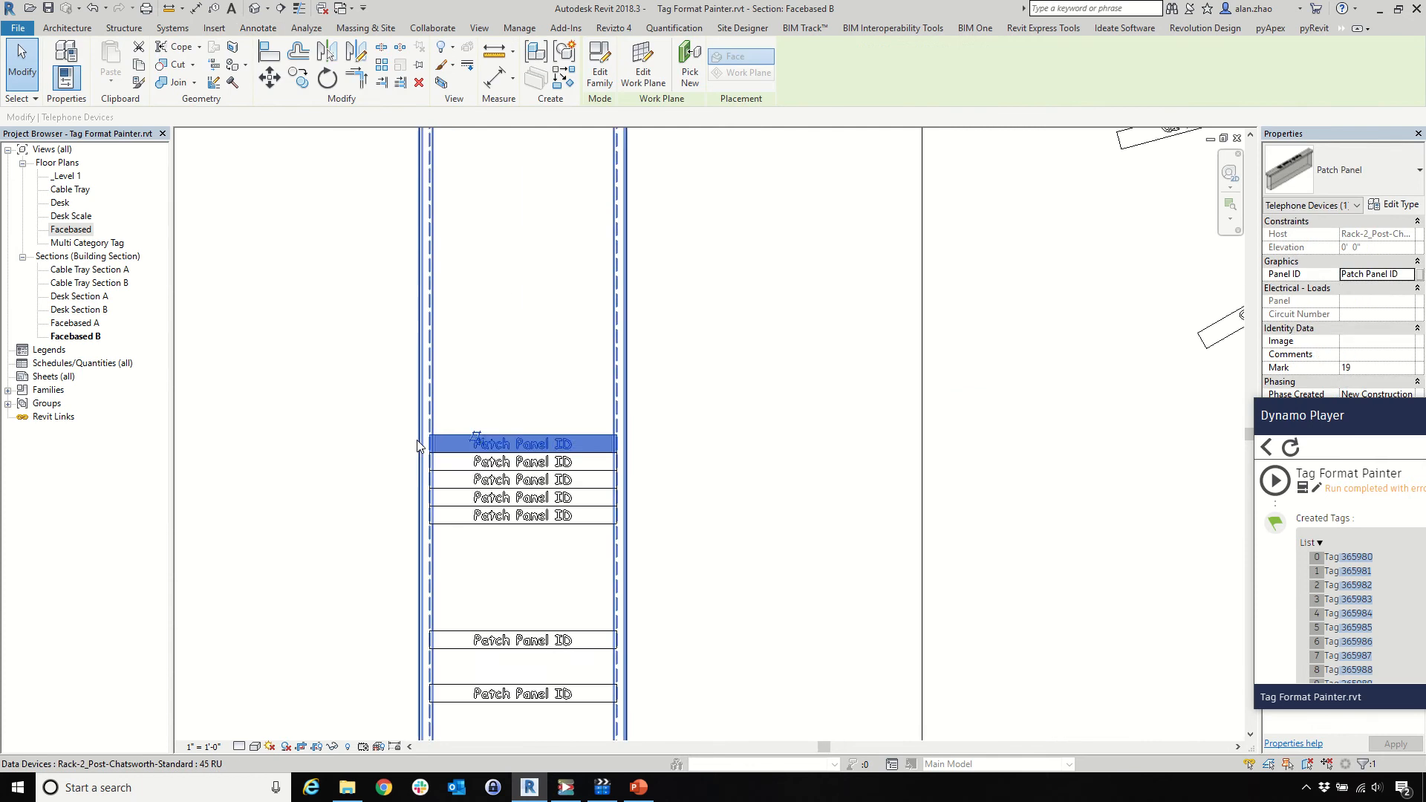
pyautogui.click(579, 542)
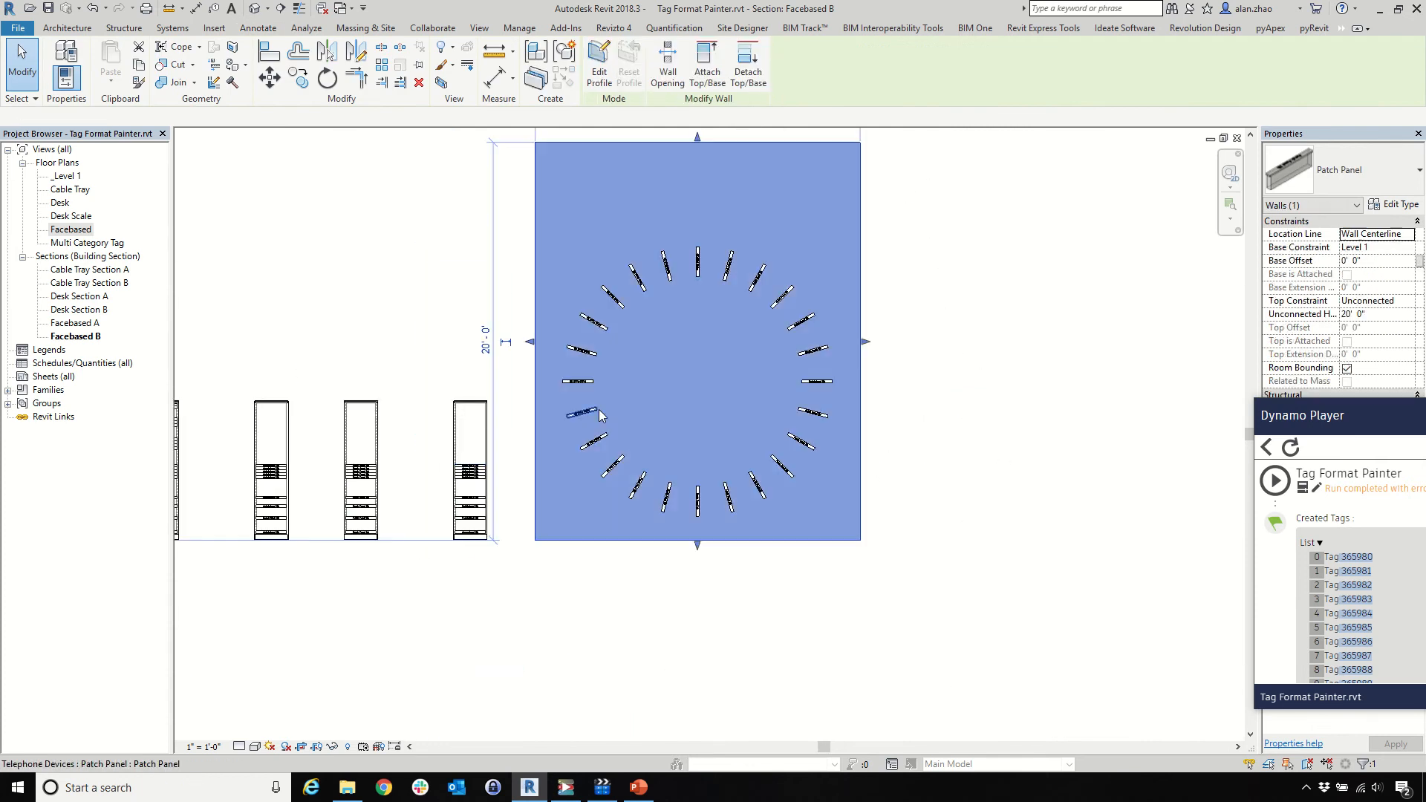
pyautogui.scroll(3, 600, 418)
pyautogui.scroll(5, 609, 152)
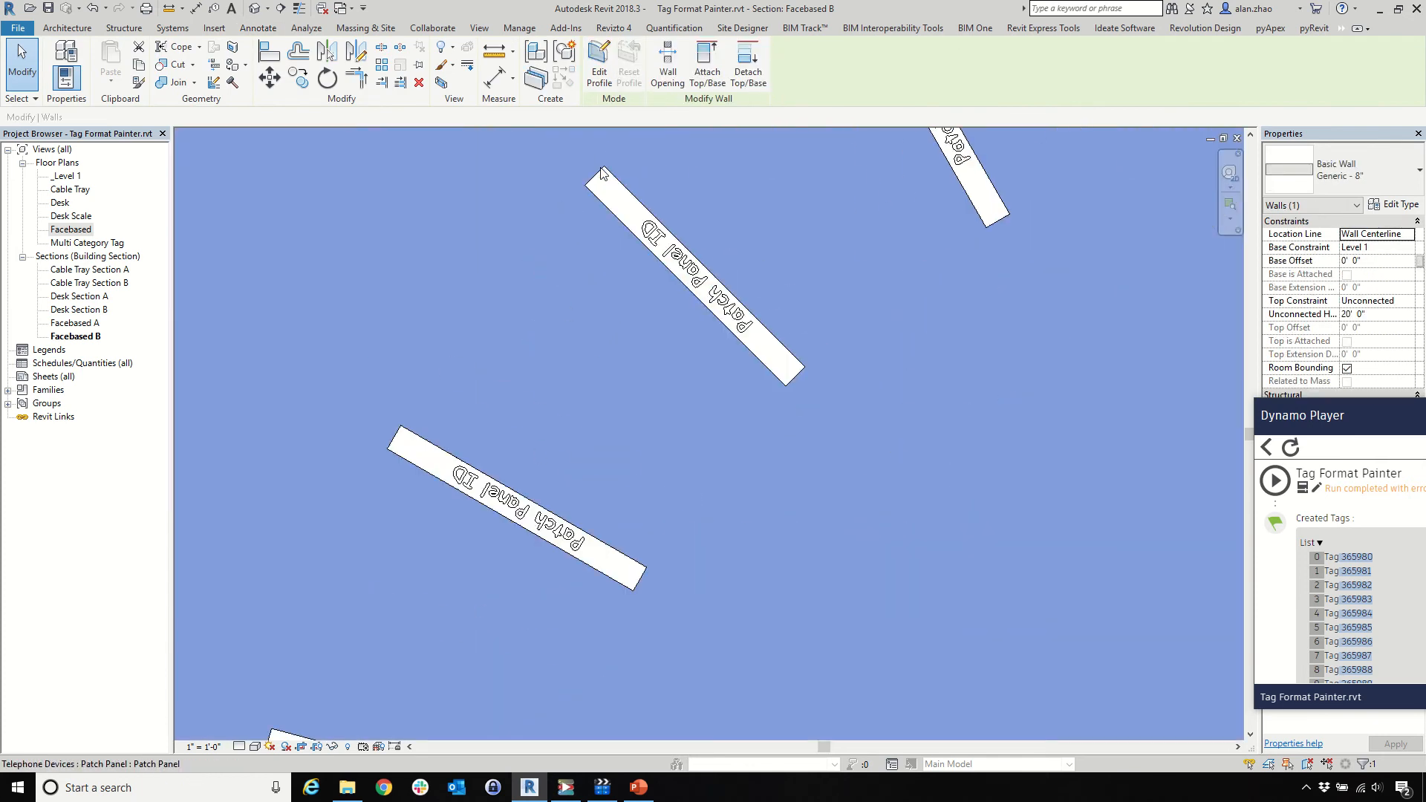
pyautogui.scroll(-5, 794, 490)
pyautogui.scroll(4, 594, 512)
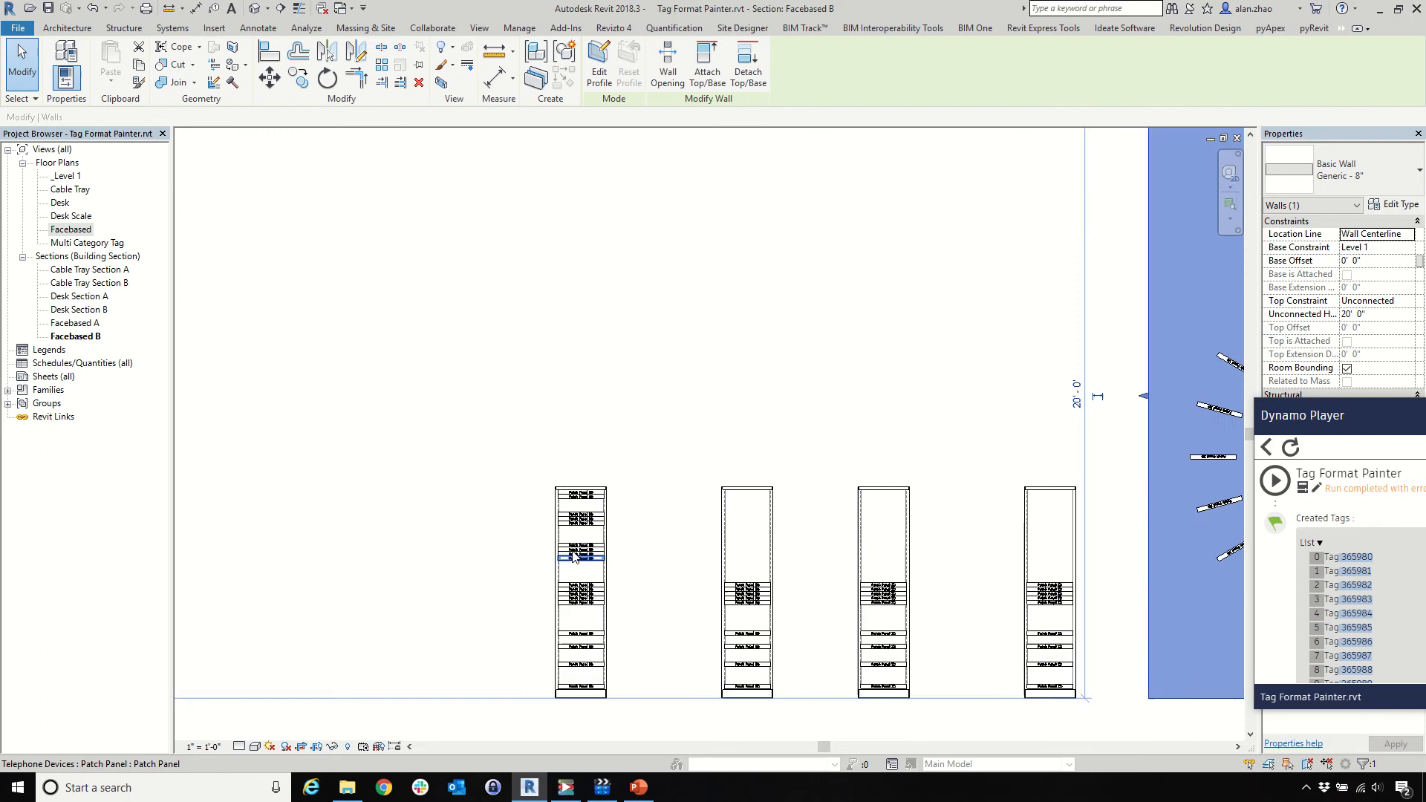
pyautogui.press('Escape')
# Tag the first rack's topmost patch panel with a Multi-Category tag and move it outside the rack's upper corner
pyautogui.scroll(3, 591, 510)
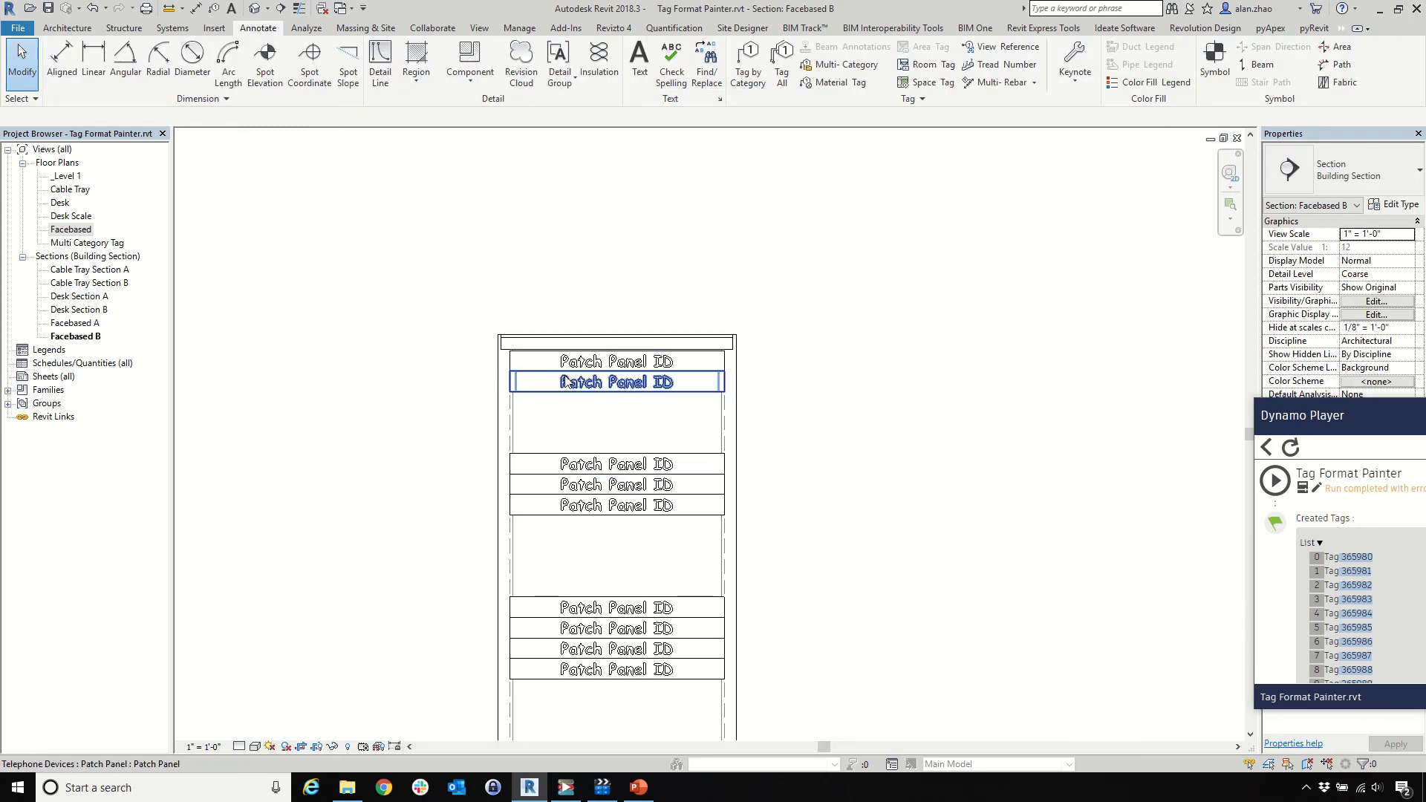
pyautogui.click(747, 67)
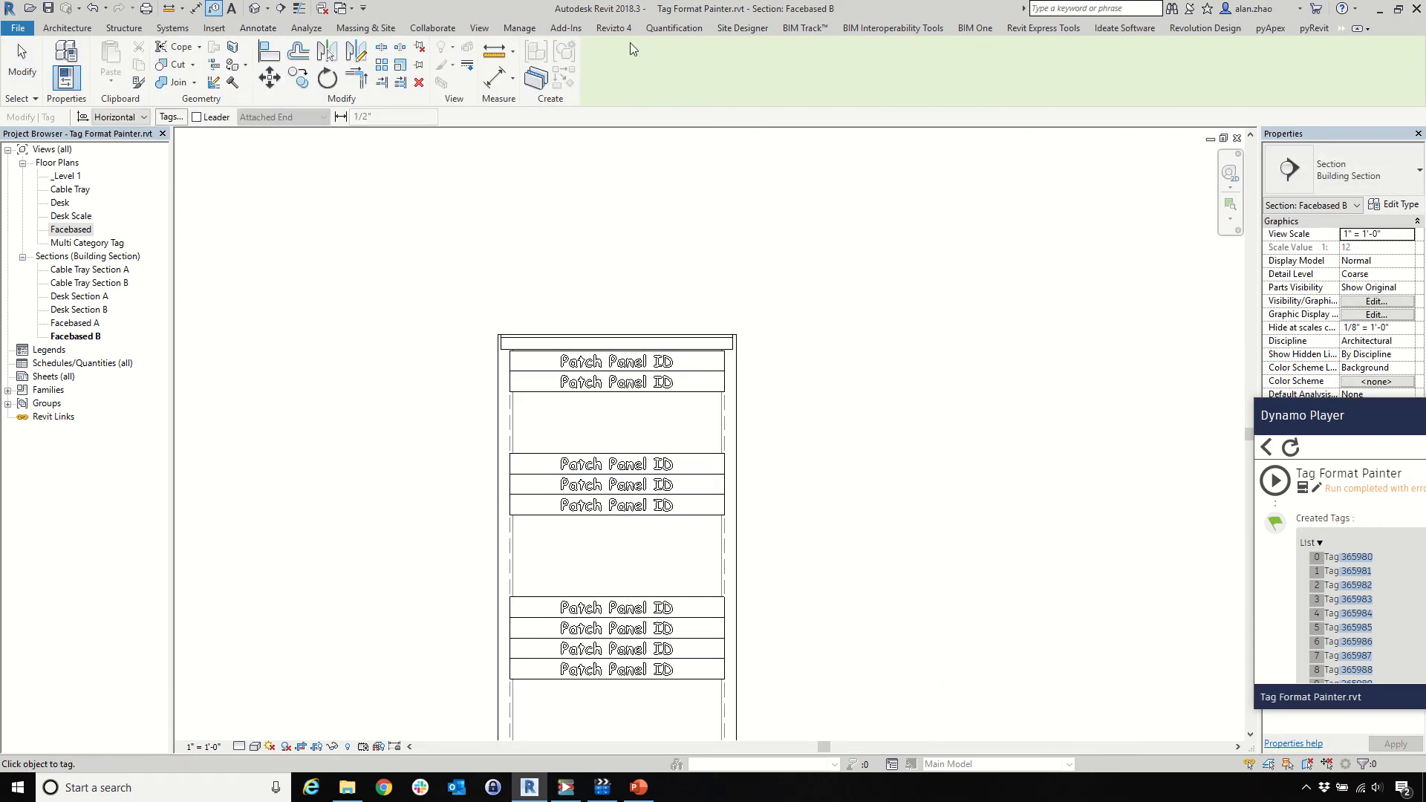
pyautogui.press('Escape')
pyautogui.click(815, 65)
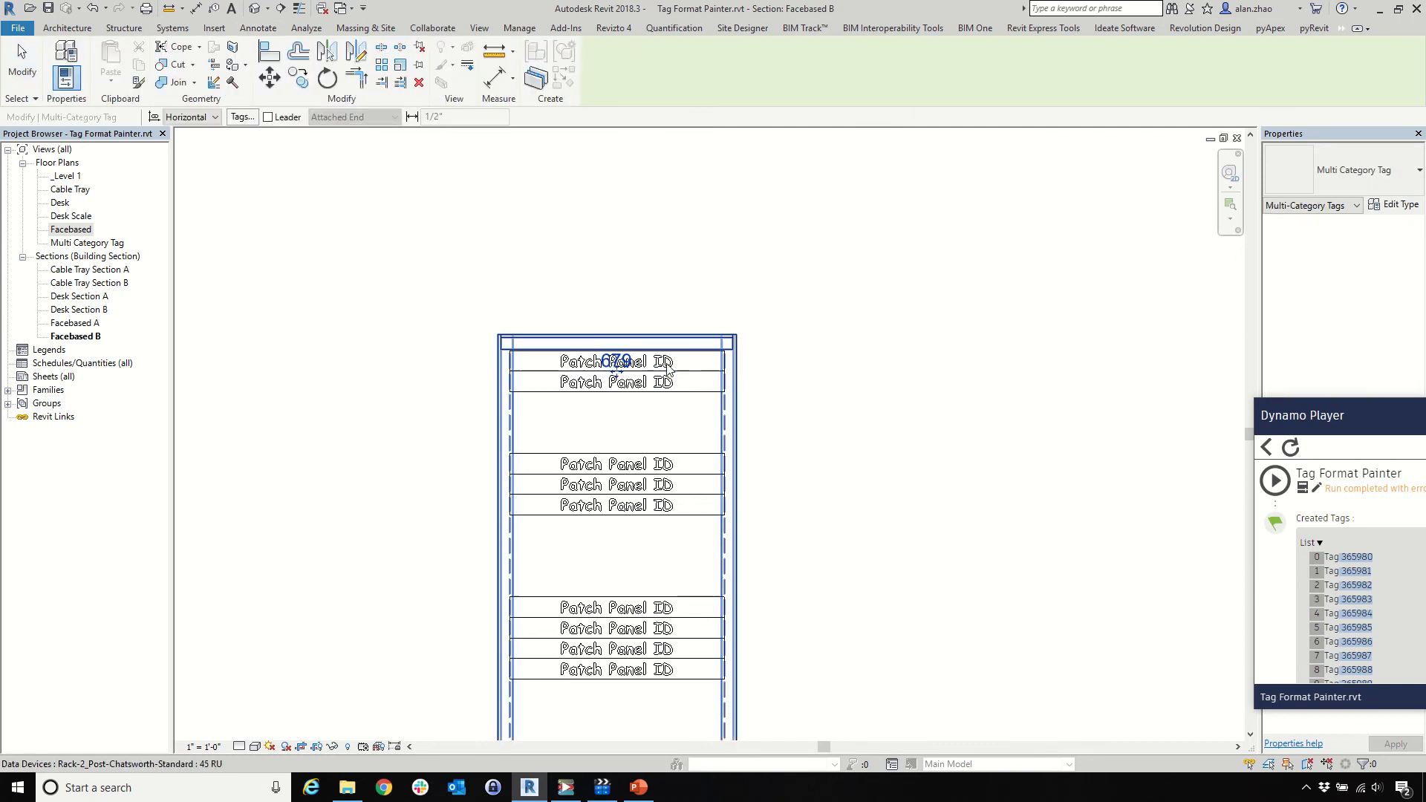
pyautogui.press('Escape')
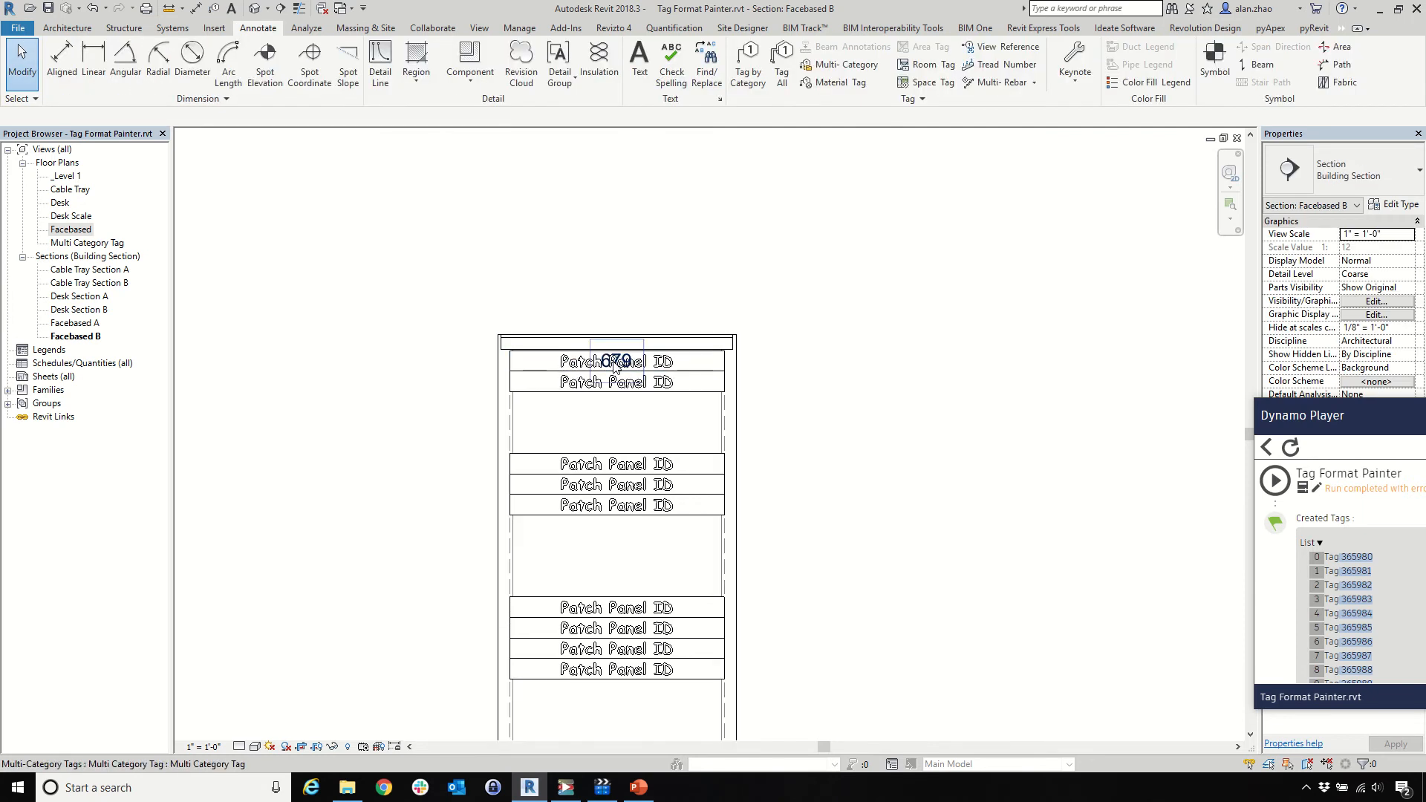
pyautogui.click(614, 367)
pyautogui.moveTo(614, 368); pyautogui.dragTo(799, 331)
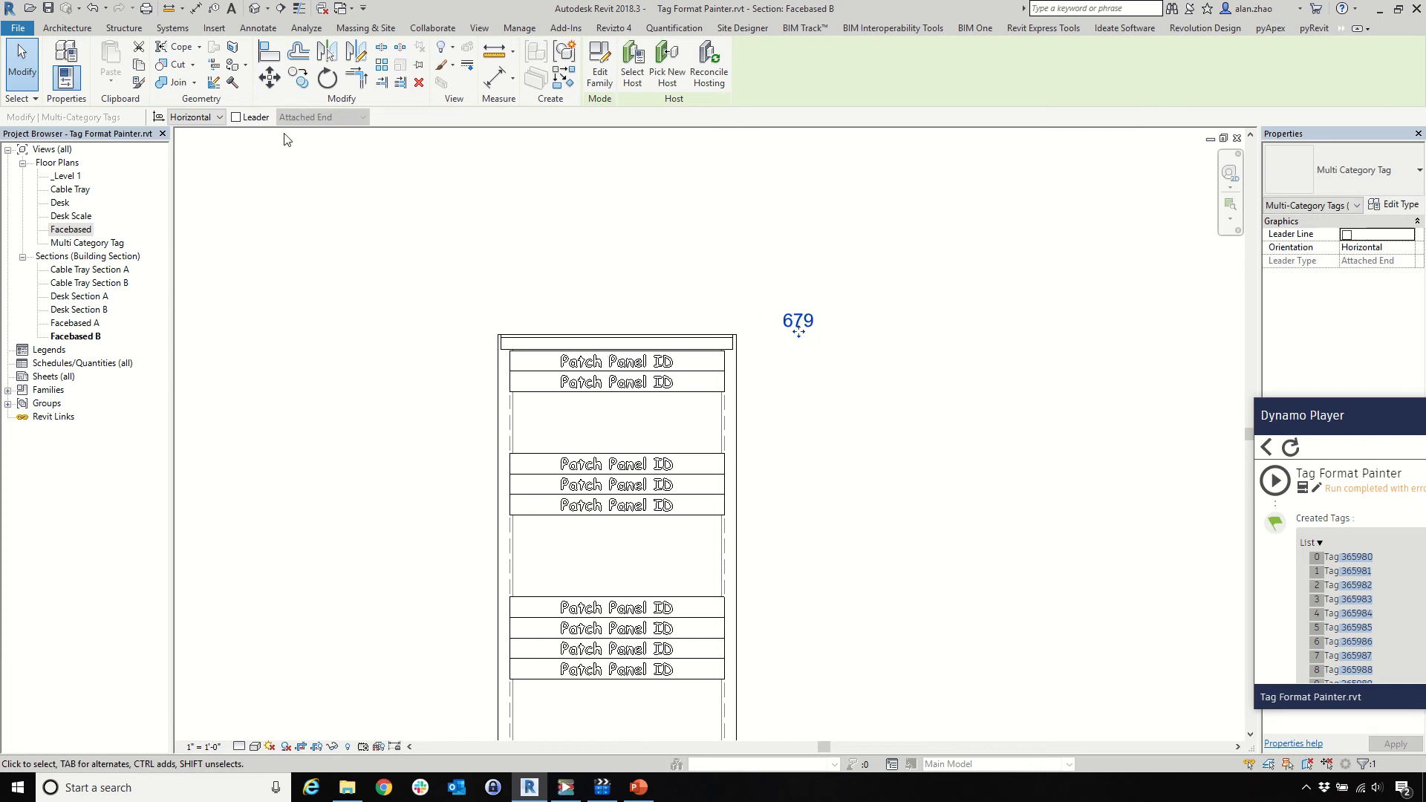
# Give the patch panel tag a leader, raise its elbow level with the tag text, and set the leader type to Free End
pyautogui.click(235, 116)
pyautogui.scroll(2, 734, 362)
pyautogui.moveTo(763, 329); pyautogui.dragTo(764, 300)
pyautogui.click(332, 119)
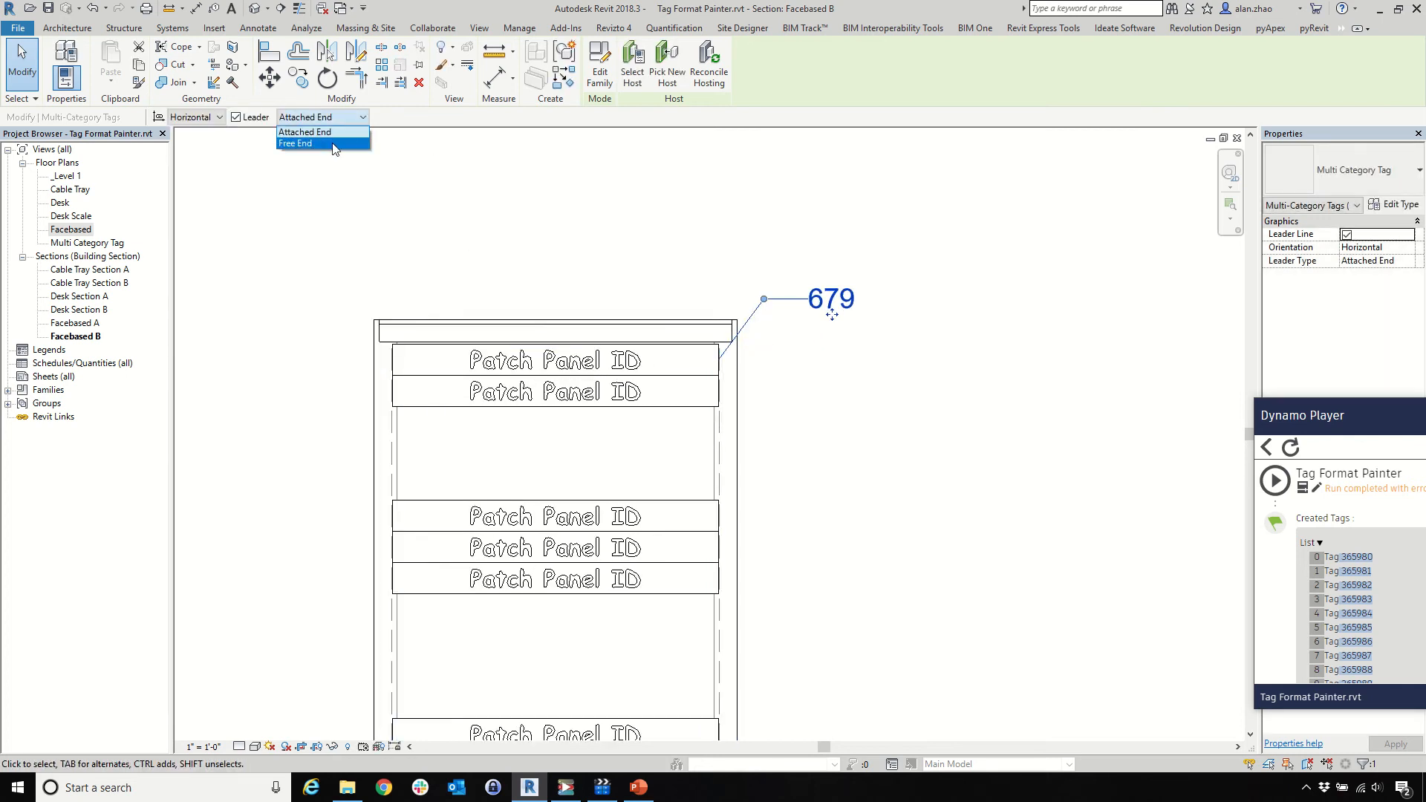
pyautogui.click(332, 144)
# Run Tag Format Painter, select the patch panels on the racks and wall as elements to tag, and create the tags on the active view
pyautogui.click(1275, 481)
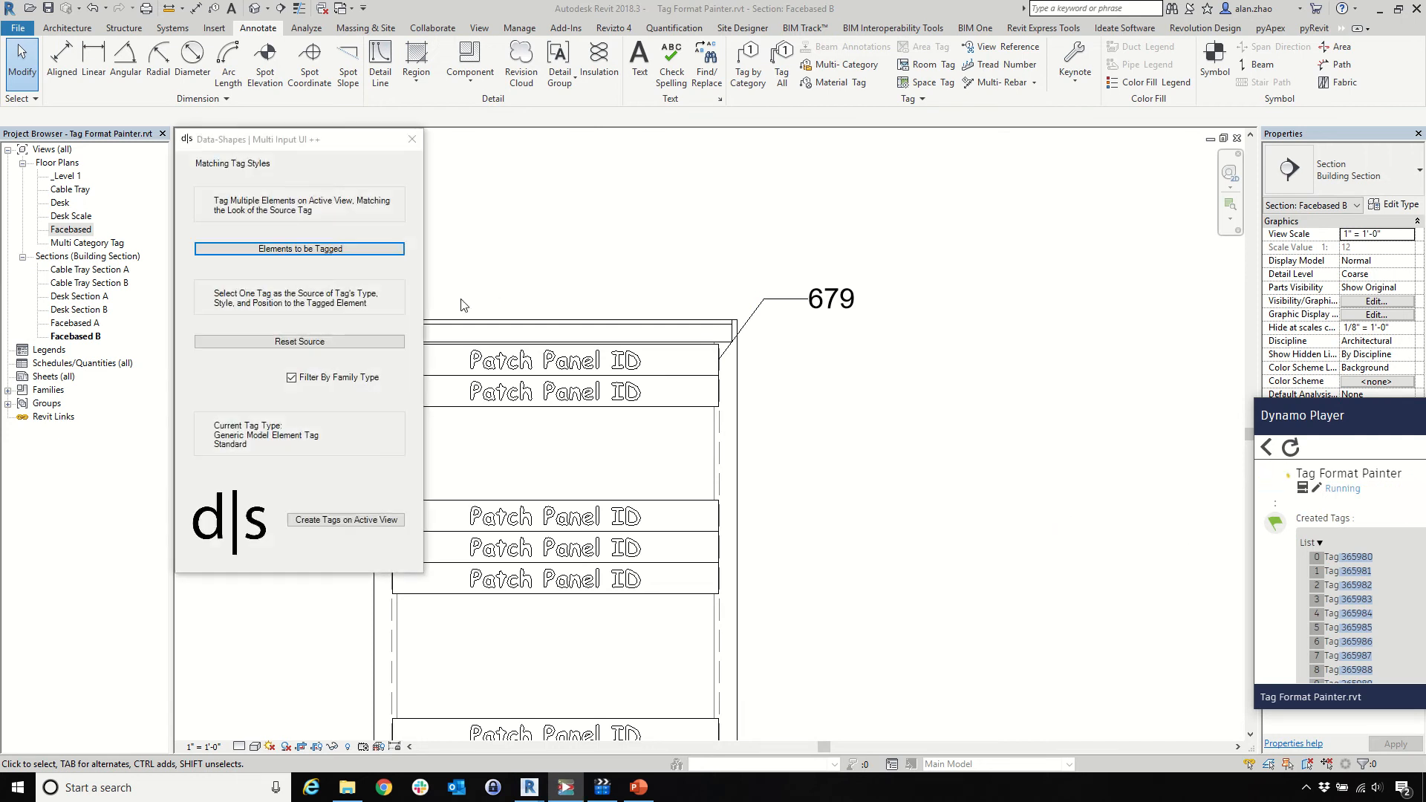
pyautogui.click(302, 249)
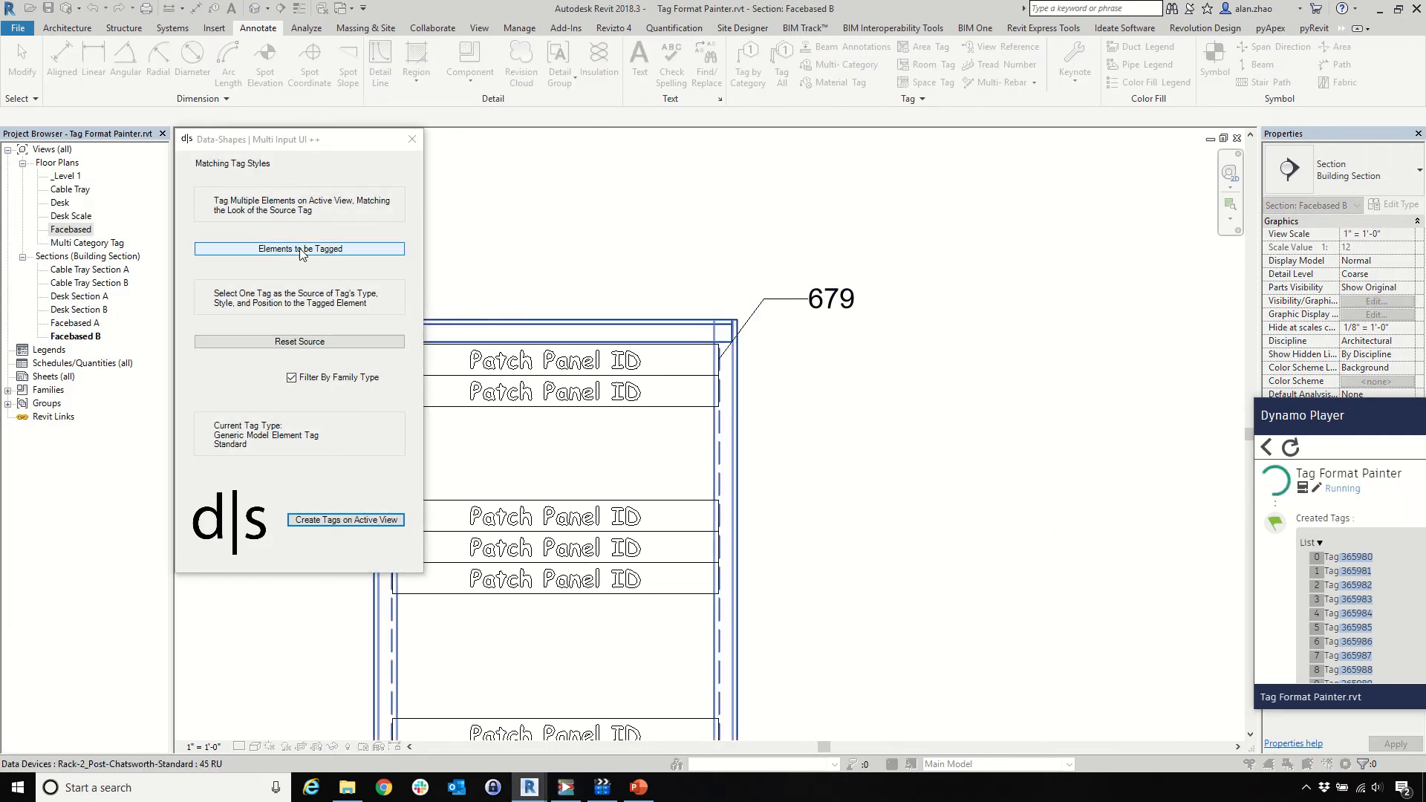
pyautogui.moveTo(561, 170); pyautogui.dragTo(907, 401)
pyautogui.scroll(10, 626, 293)
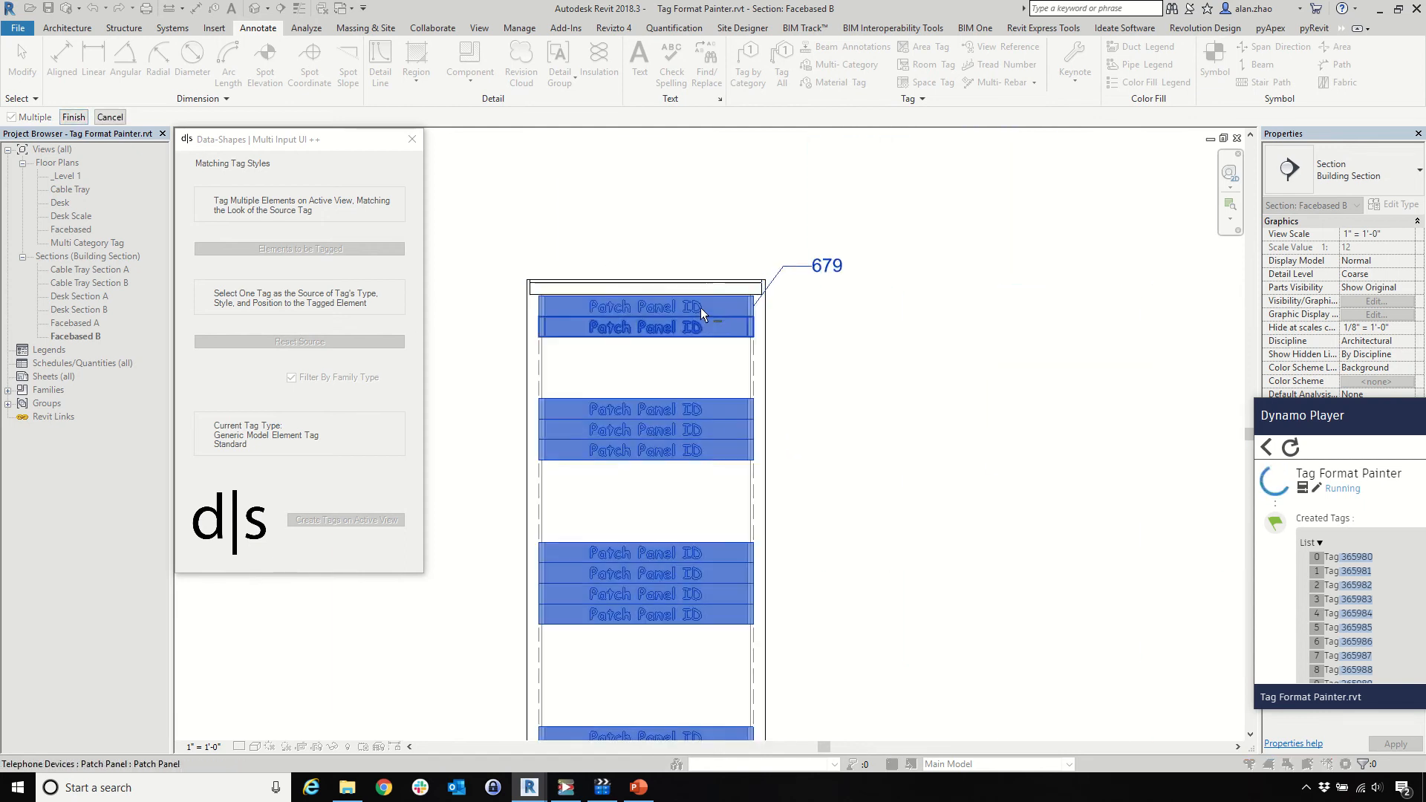
pyautogui.scroll(-5, 618, 319)
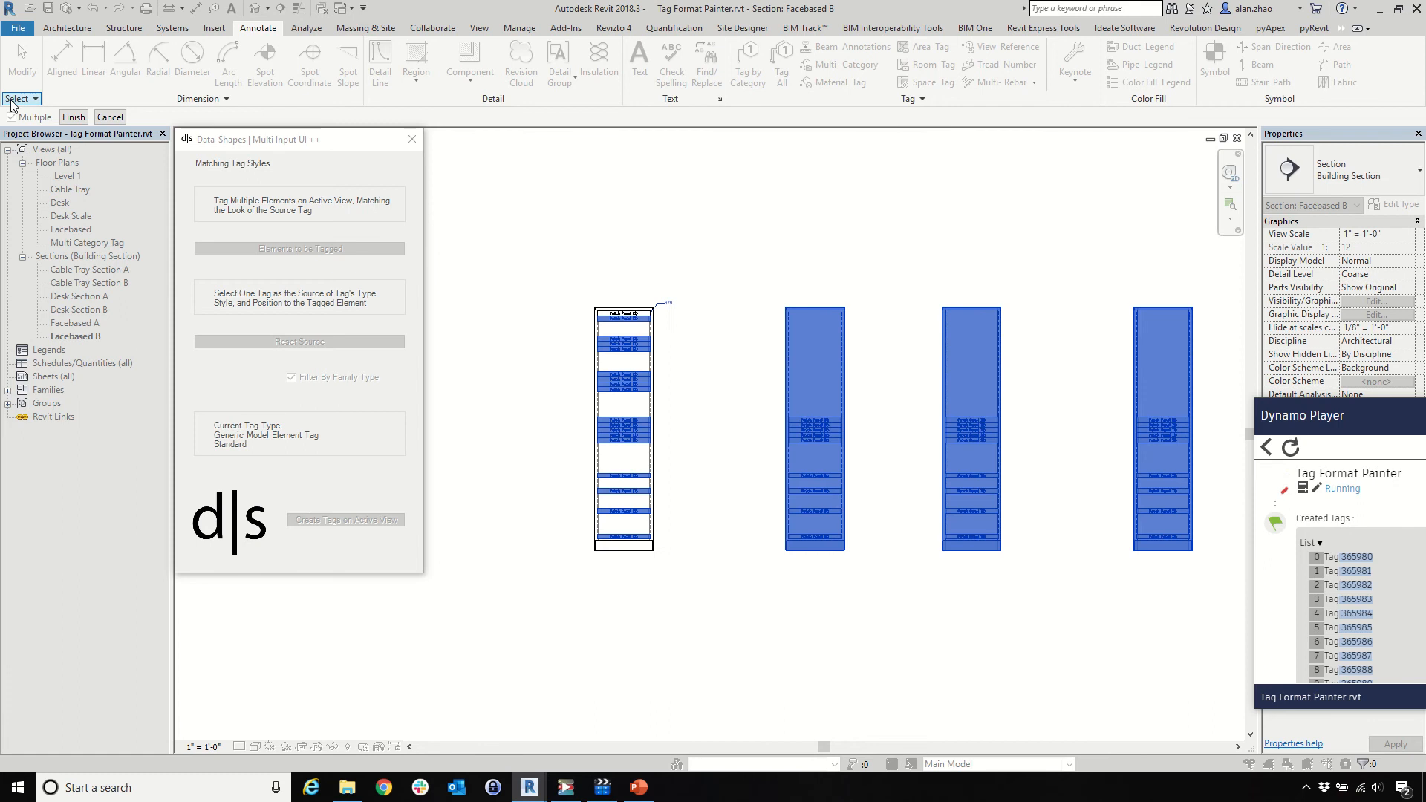
pyautogui.click(70, 119)
pyautogui.click(309, 520)
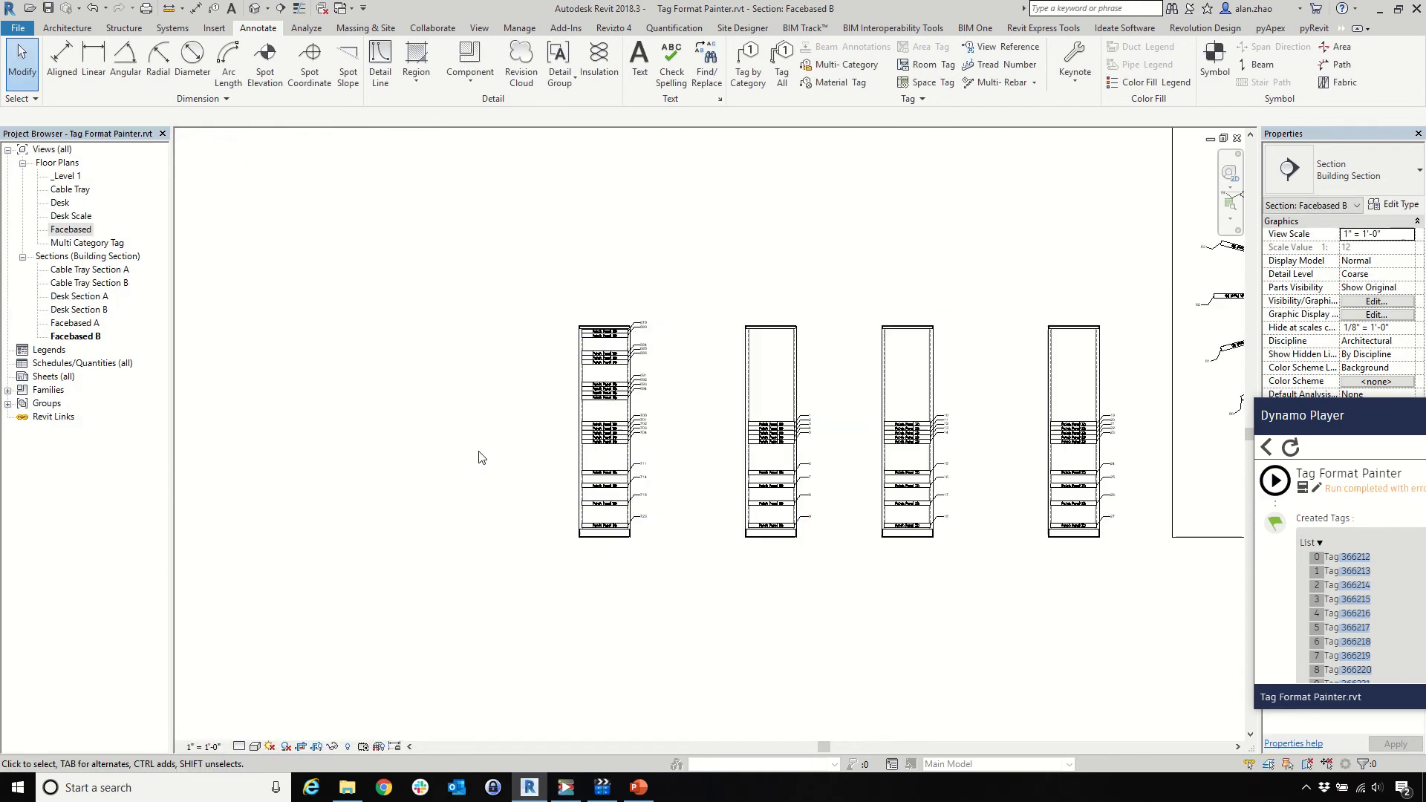
# Examine the created tags on the racks' patch panels and on the rotated panels on the wall
pyautogui.scroll(5, 987, 470)
pyautogui.scroll(2, 735, 371)
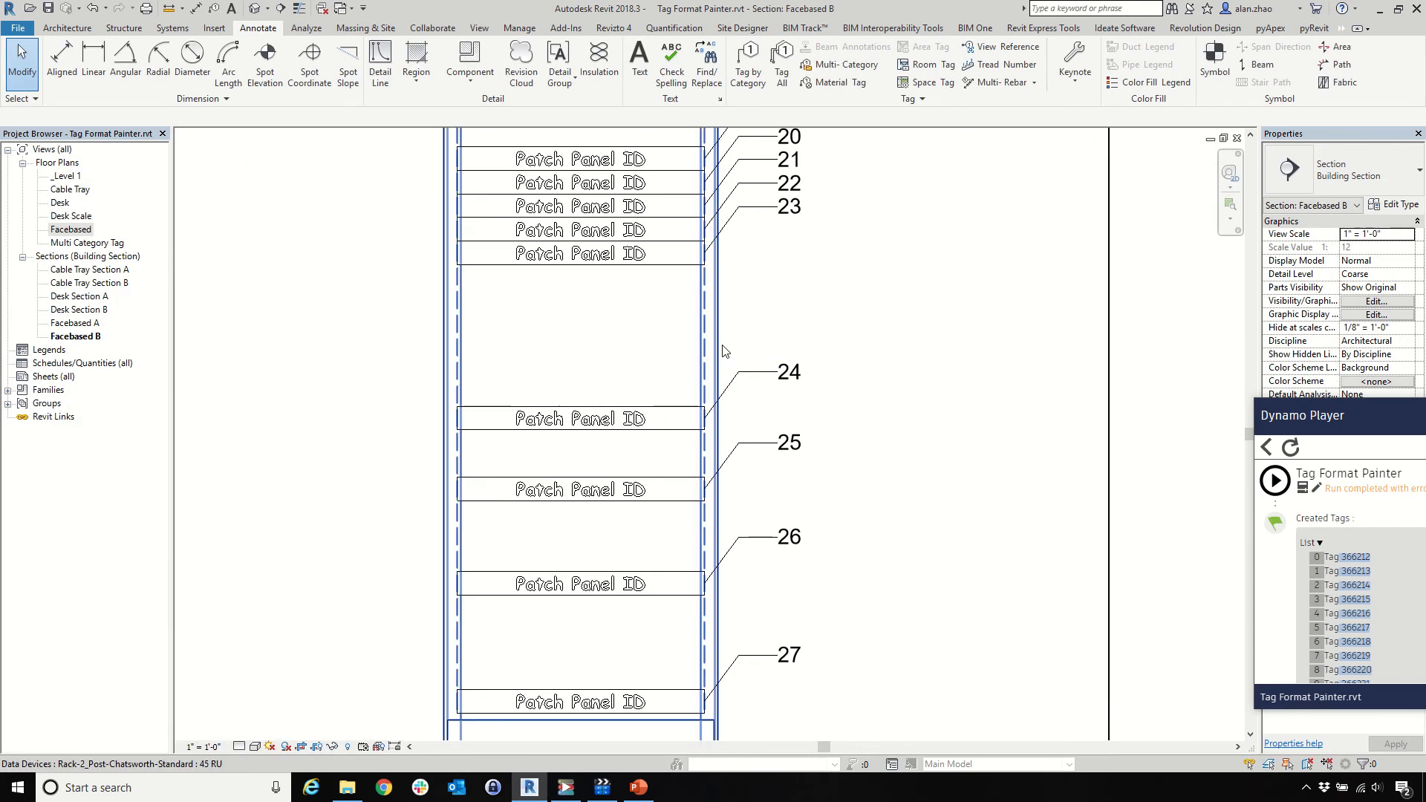
pyautogui.click(680, 307)
pyautogui.scroll(-2, 519, 356)
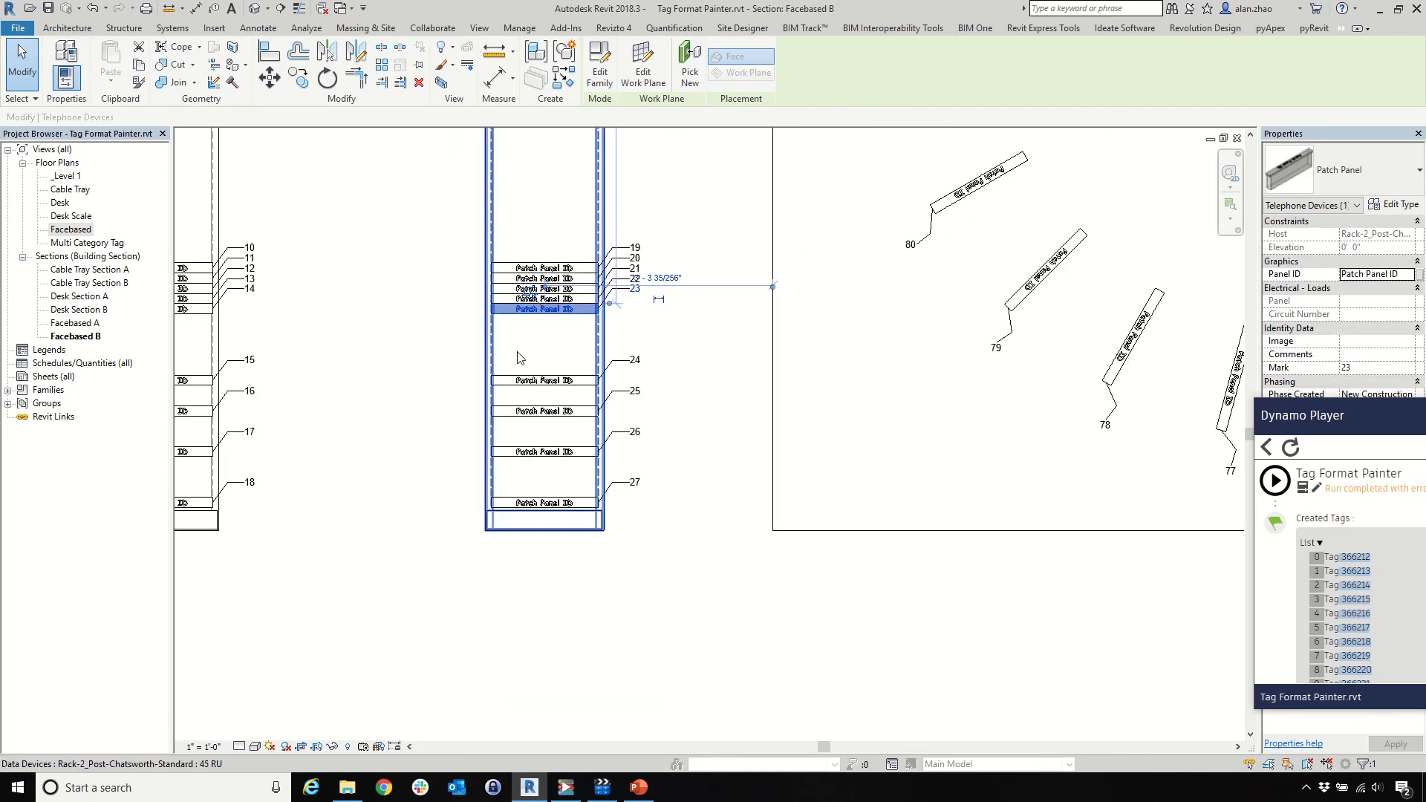
pyautogui.scroll(-3, 594, 349)
pyautogui.scroll(3, 1078, 362)
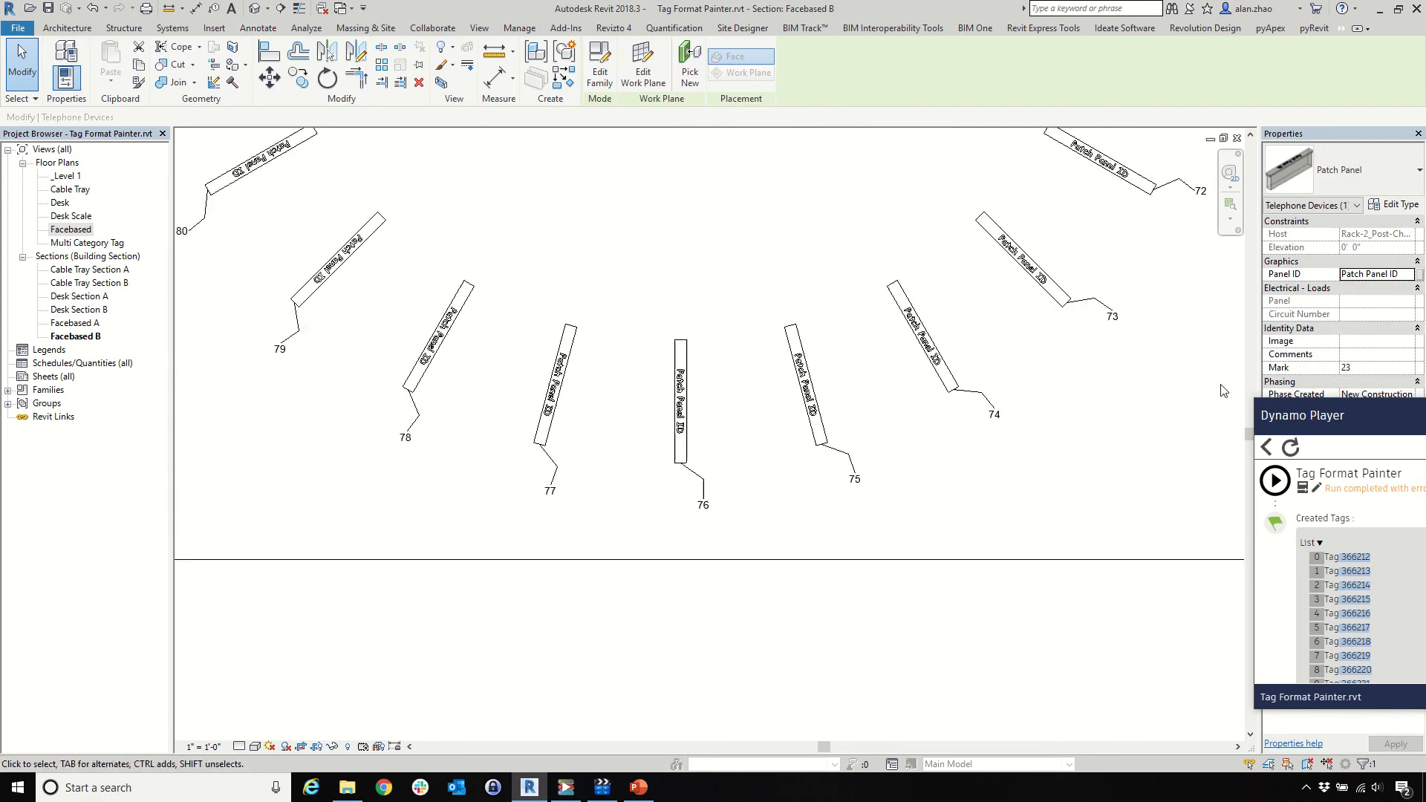
pyautogui.moveTo(906, 353); pyautogui.dragTo(973, 347, button='middle')
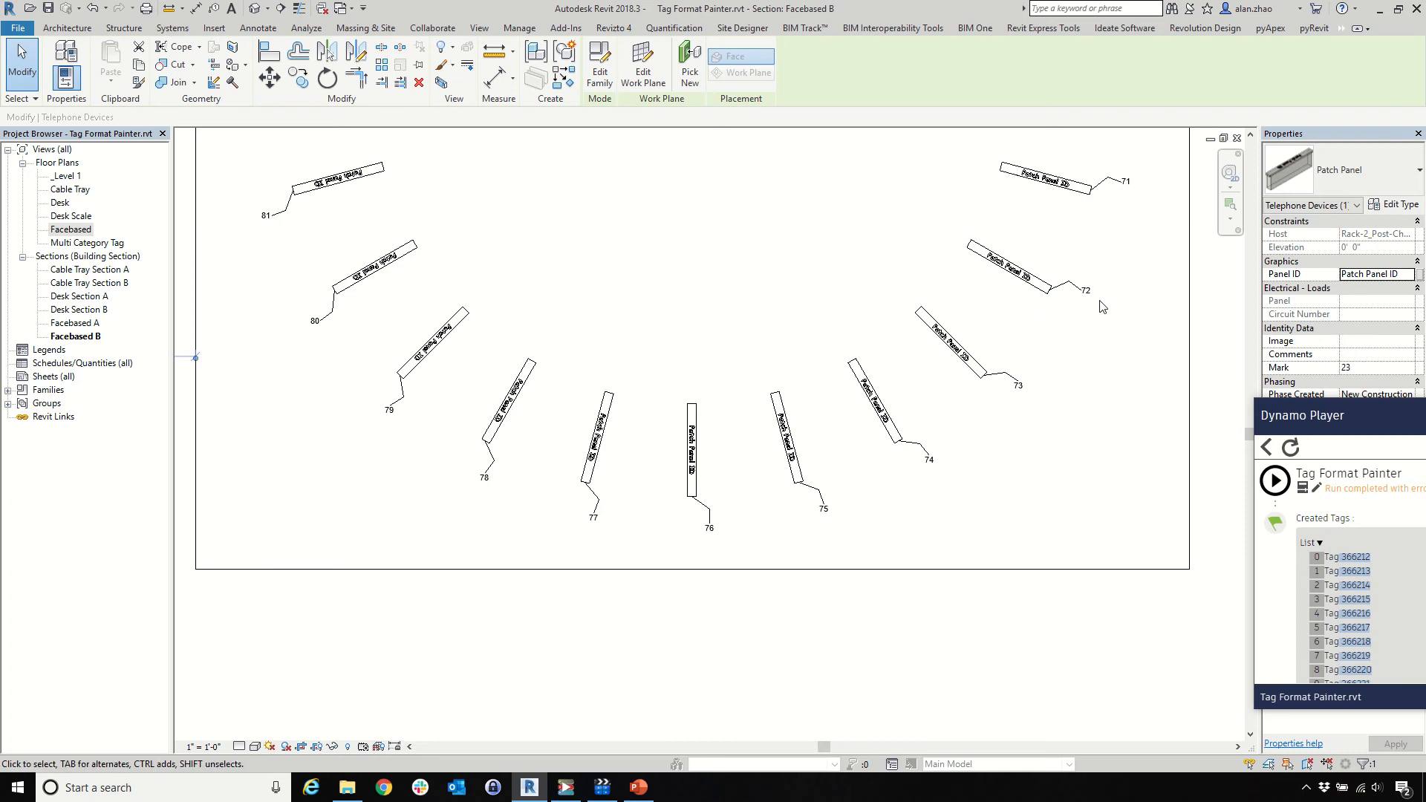
pyautogui.scroll(-3, 1102, 306)
pyautogui.scroll(5, 364, 249)
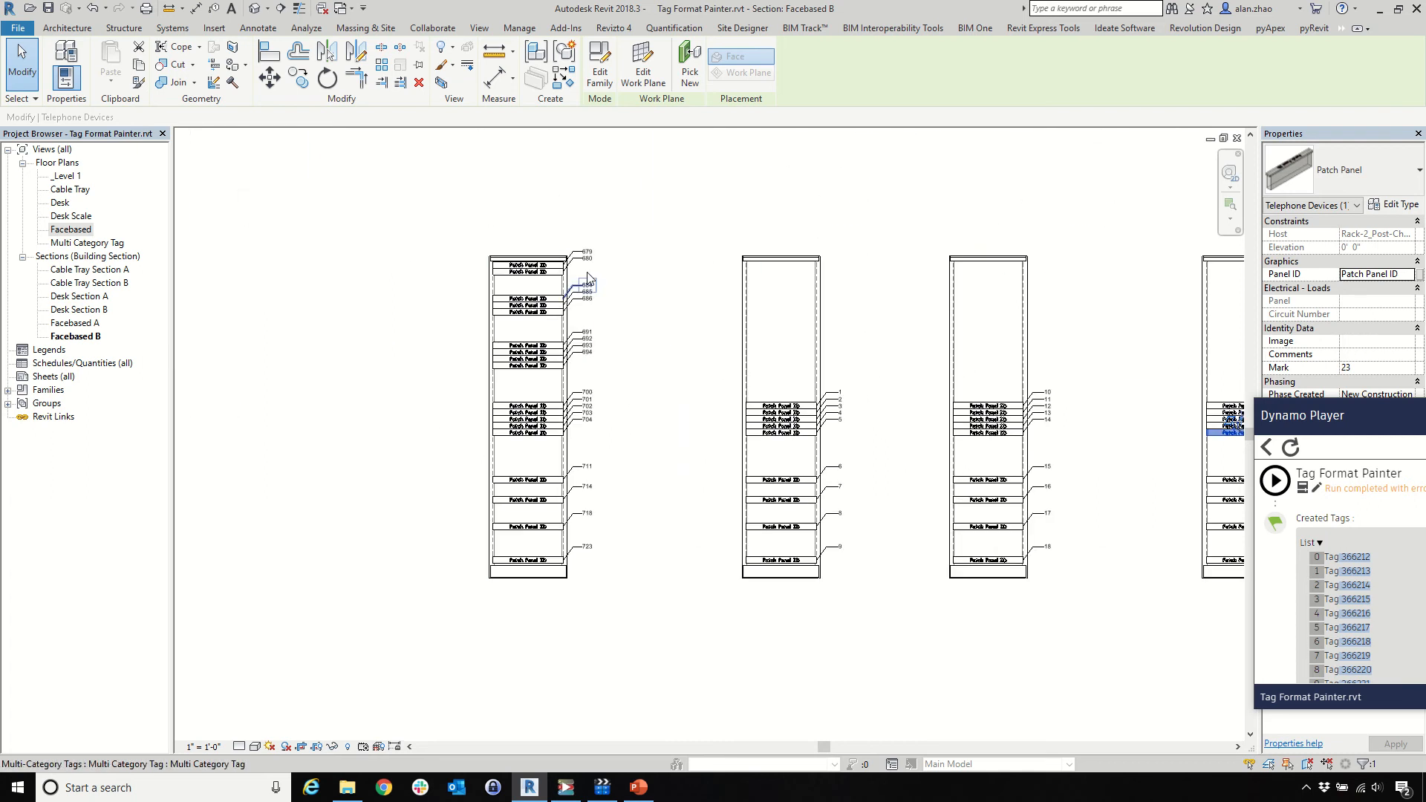
pyautogui.press('Escape')
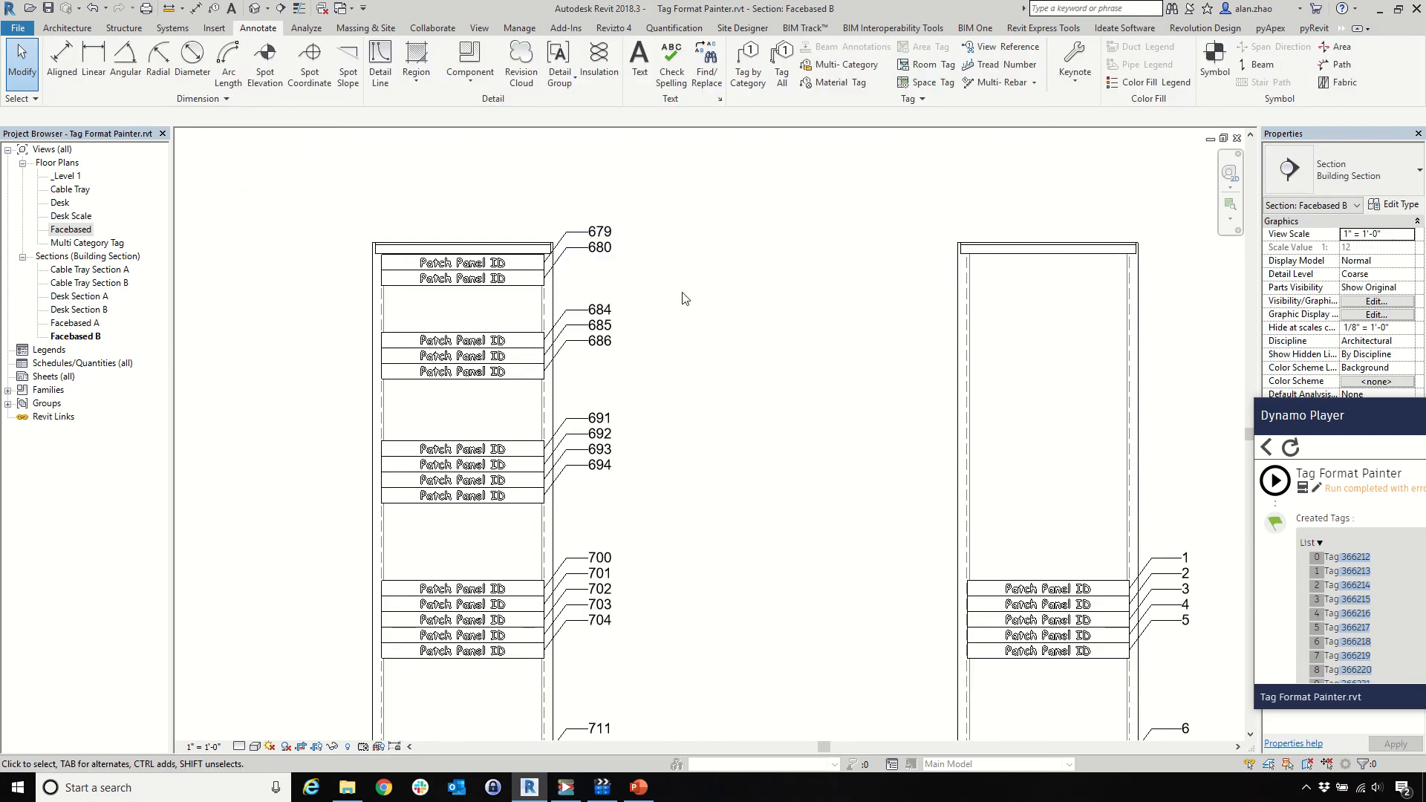
# In the Desk floor plan, place another XYZ component on the Level 1 work plane at a diagonal desk's corner, rotated to align with the desk
pyautogui.doubleClick(74, 205)
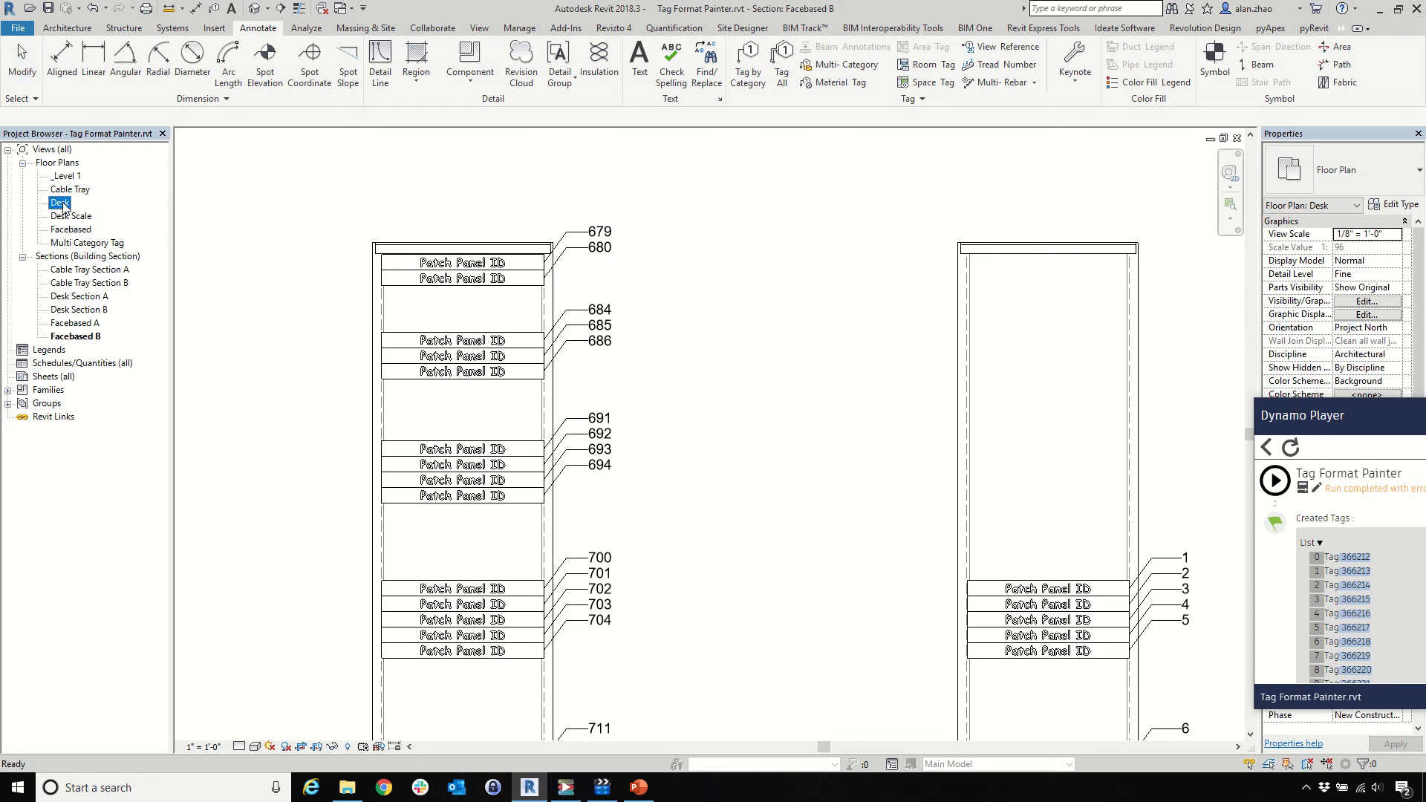
pyautogui.scroll(4, 379, 453)
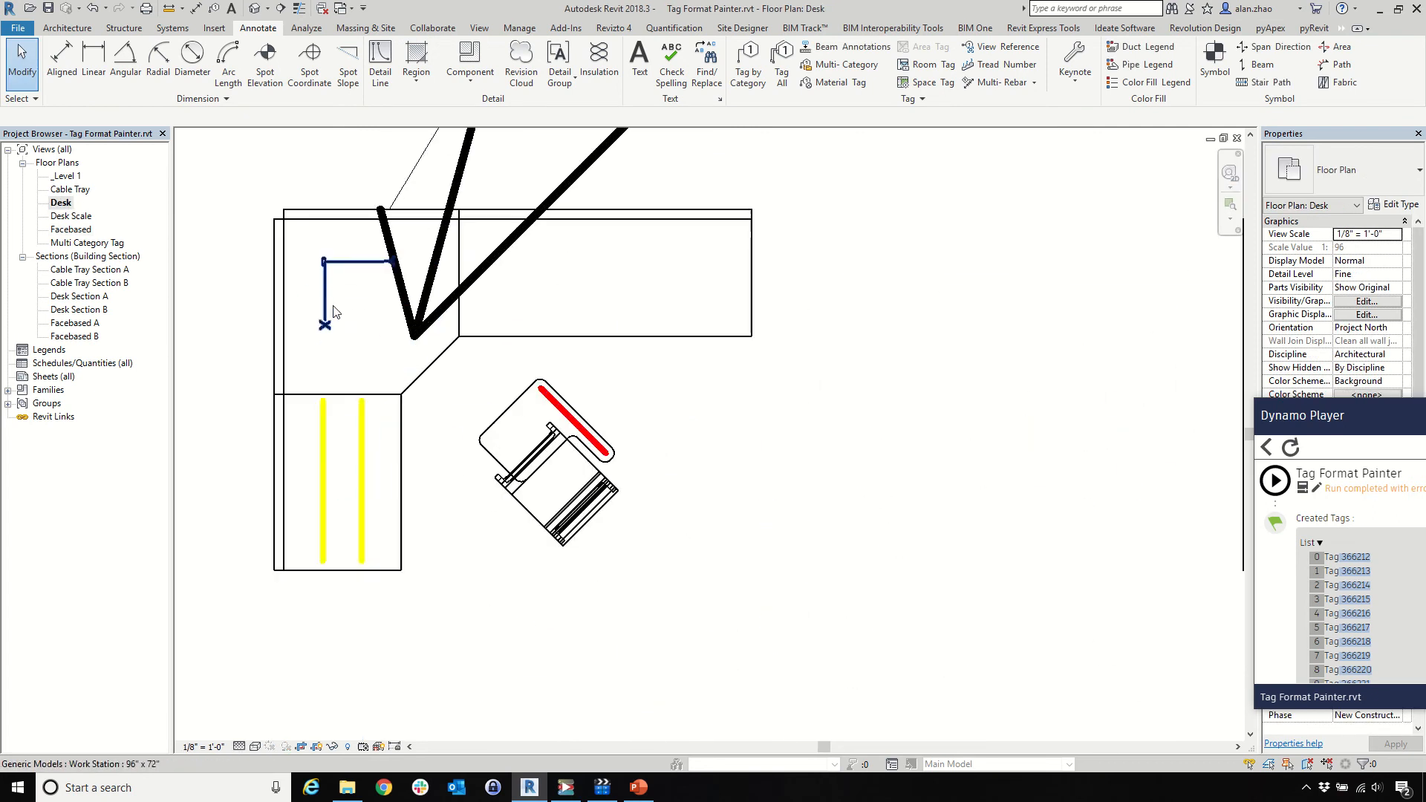
pyautogui.click(324, 297)
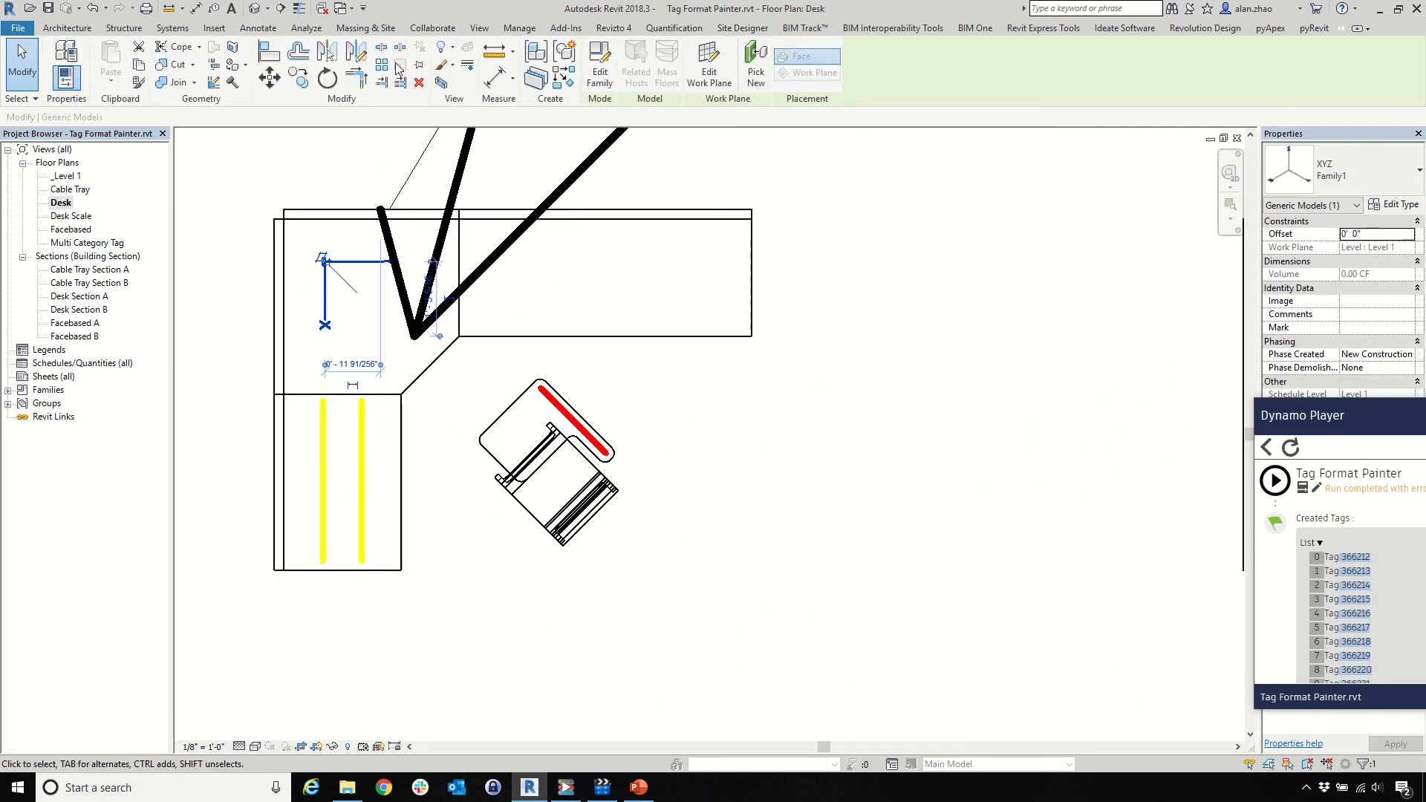
pyautogui.click(570, 84)
pyautogui.scroll(-5, 405, 325)
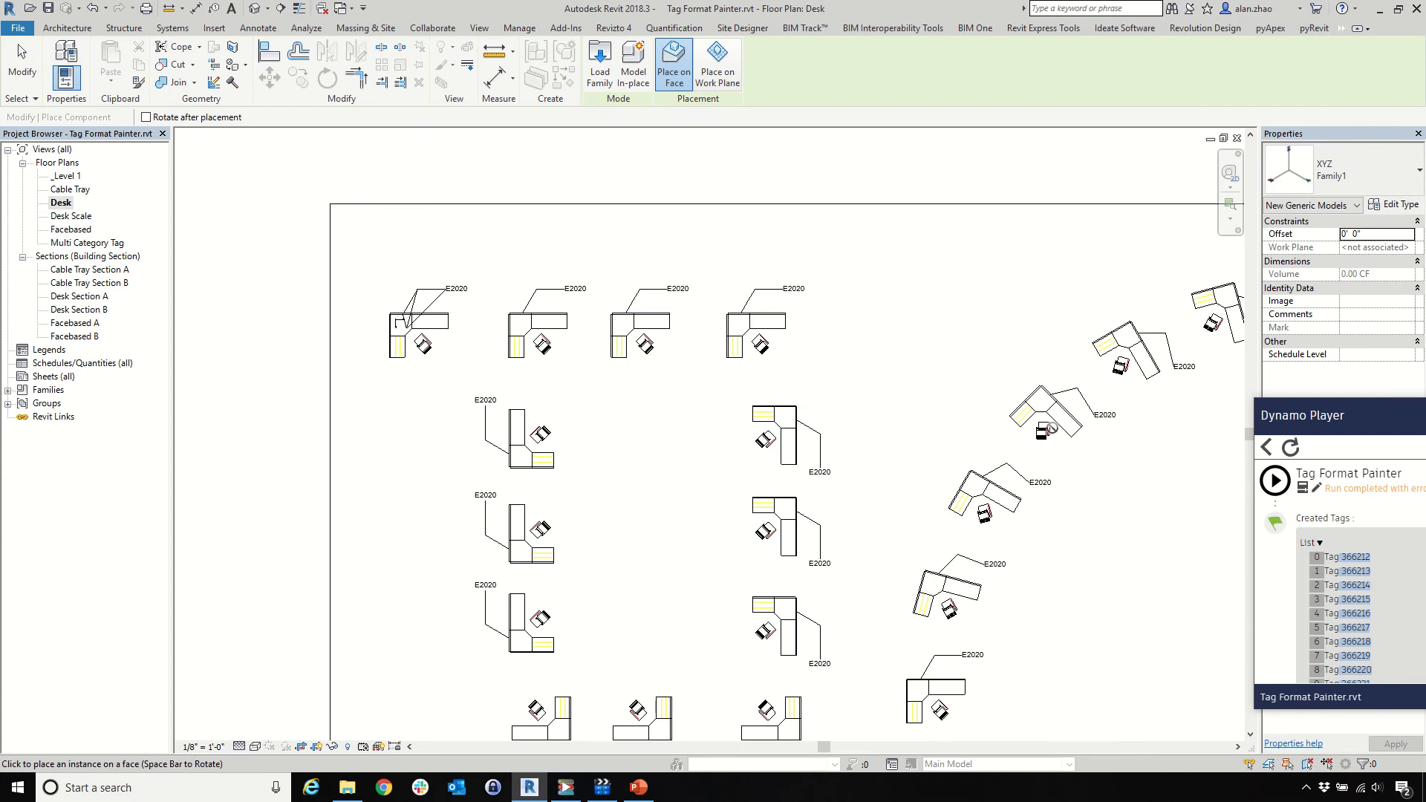
pyautogui.scroll(5, 1052, 429)
pyautogui.click(717, 65)
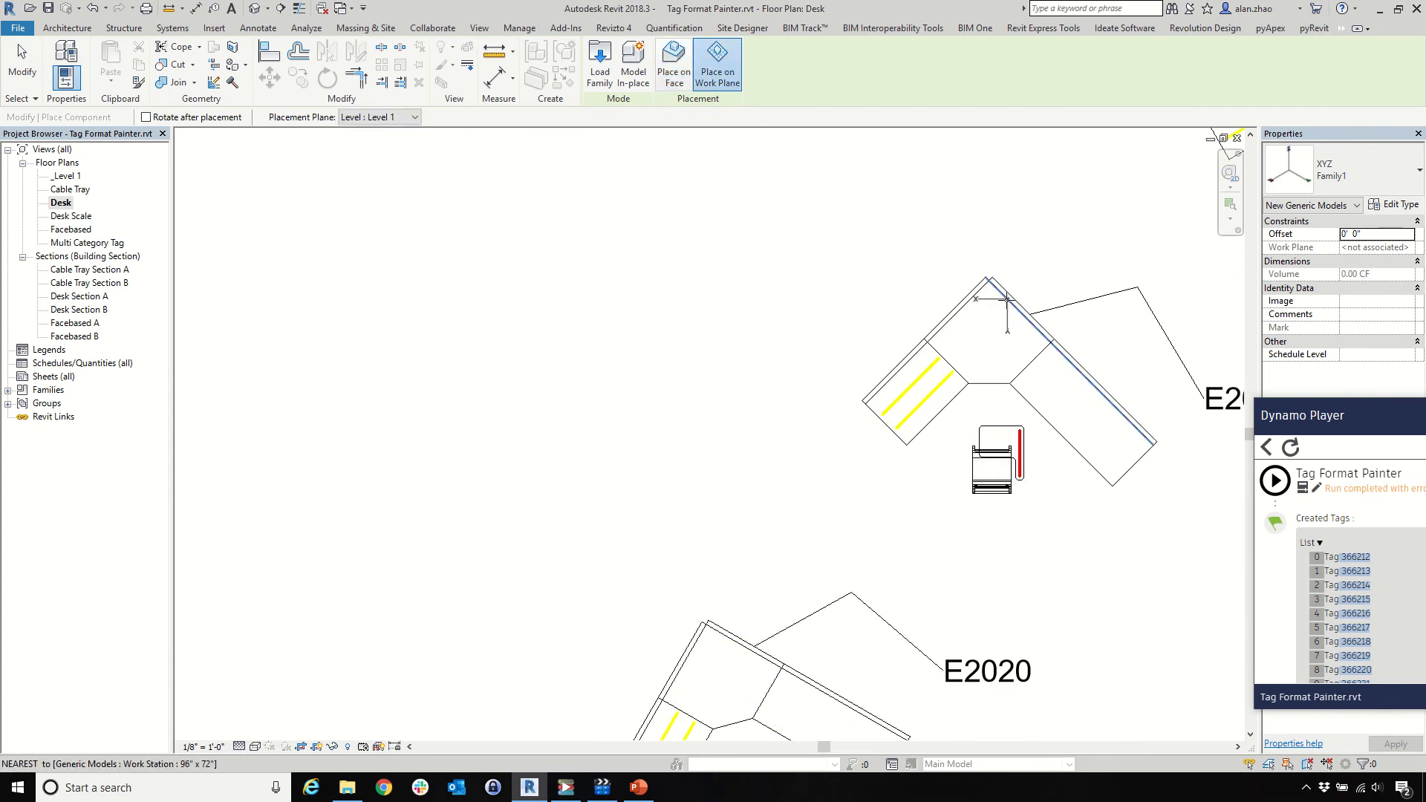
pyautogui.scroll(2, 981, 319)
pyautogui.press('space')
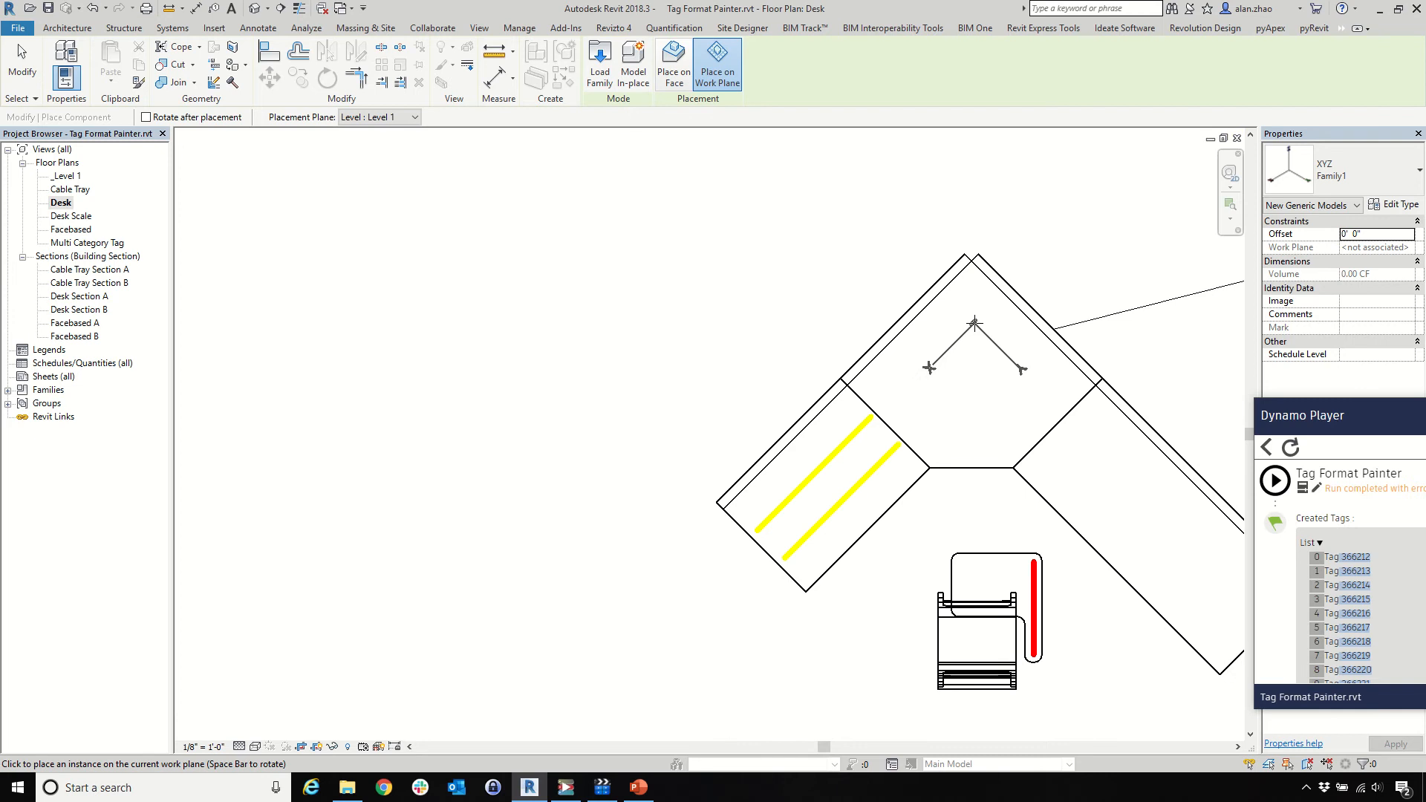
pyautogui.click(974, 323)
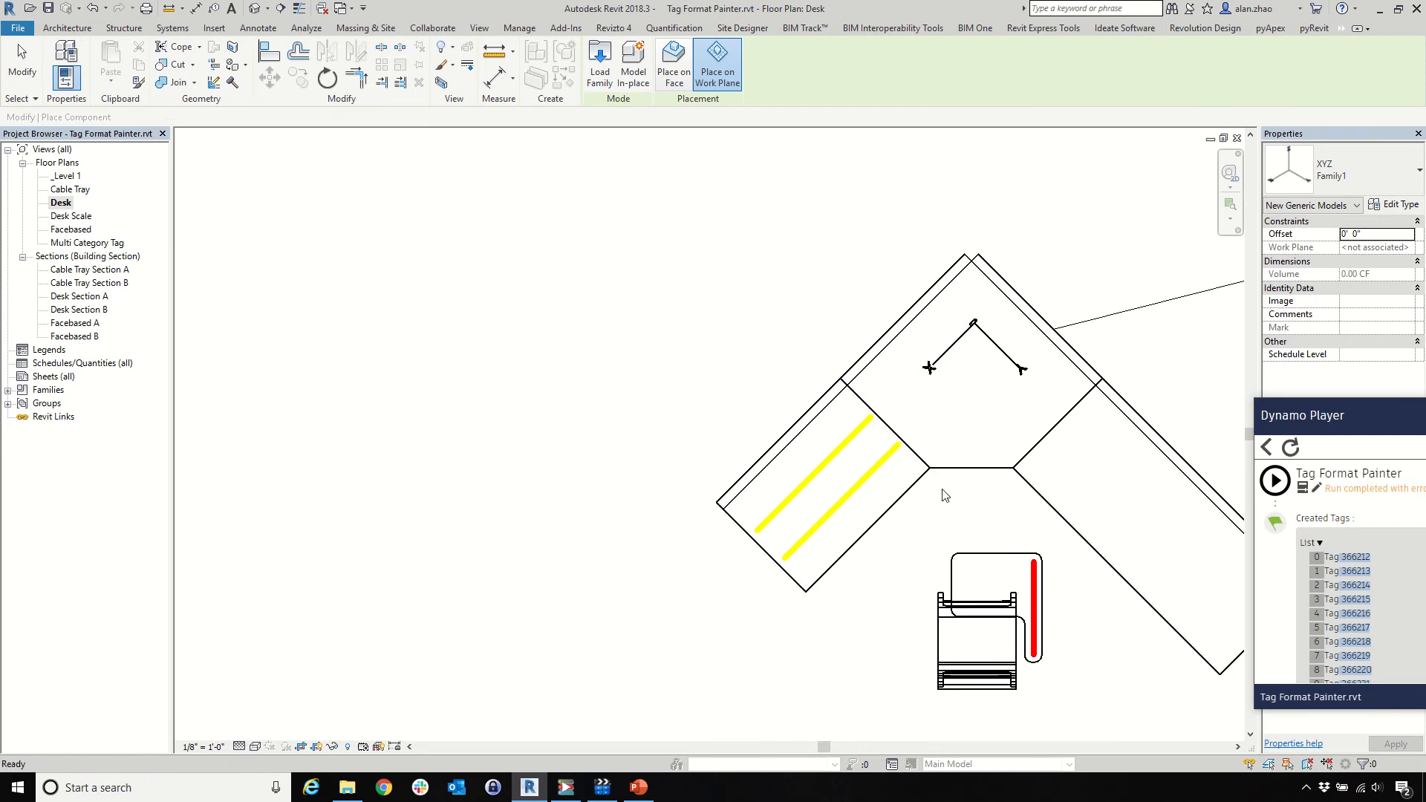
# End the component placement in the Desk plan and open the Facebased B section
pyautogui.press('Escape')
pyautogui.press('Escape')
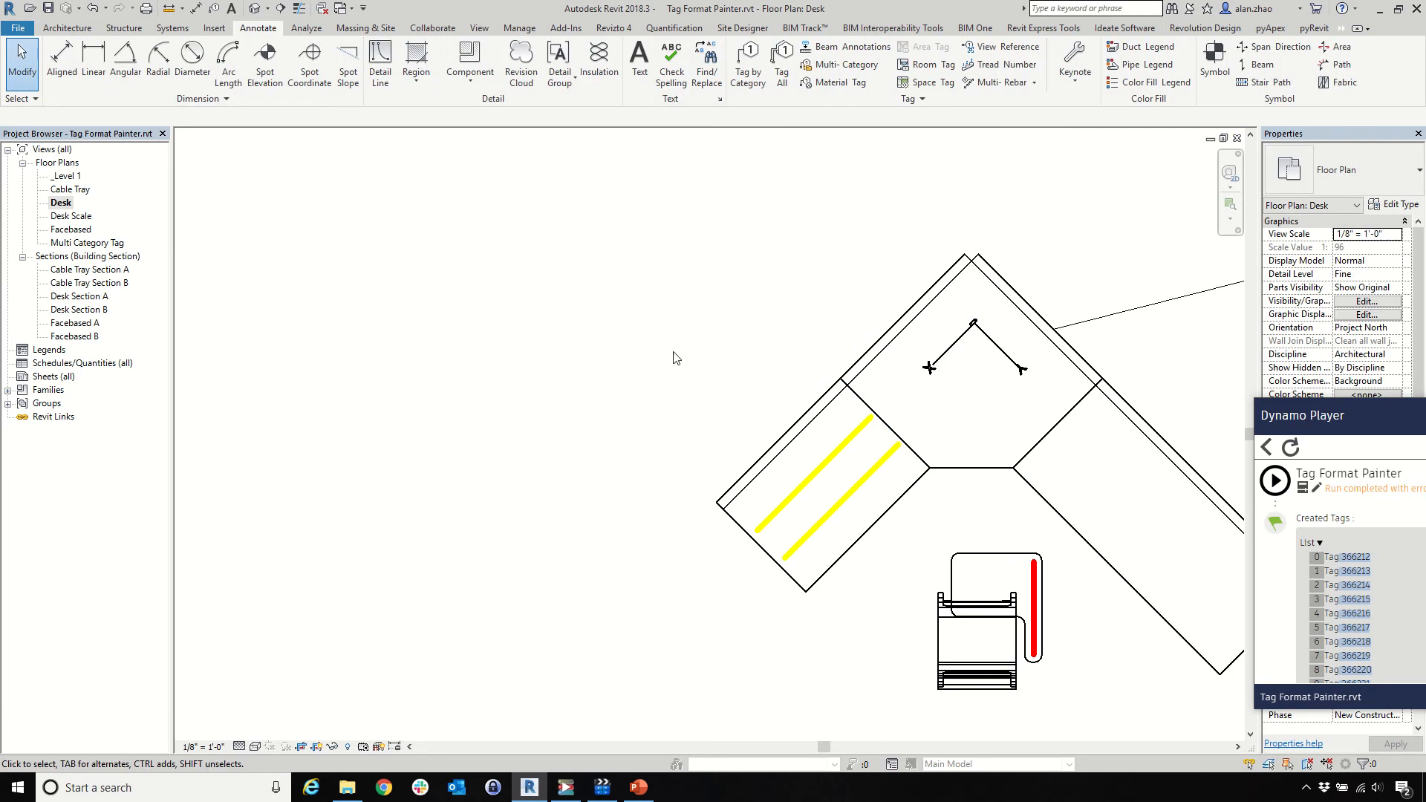
pyautogui.click(71, 230)
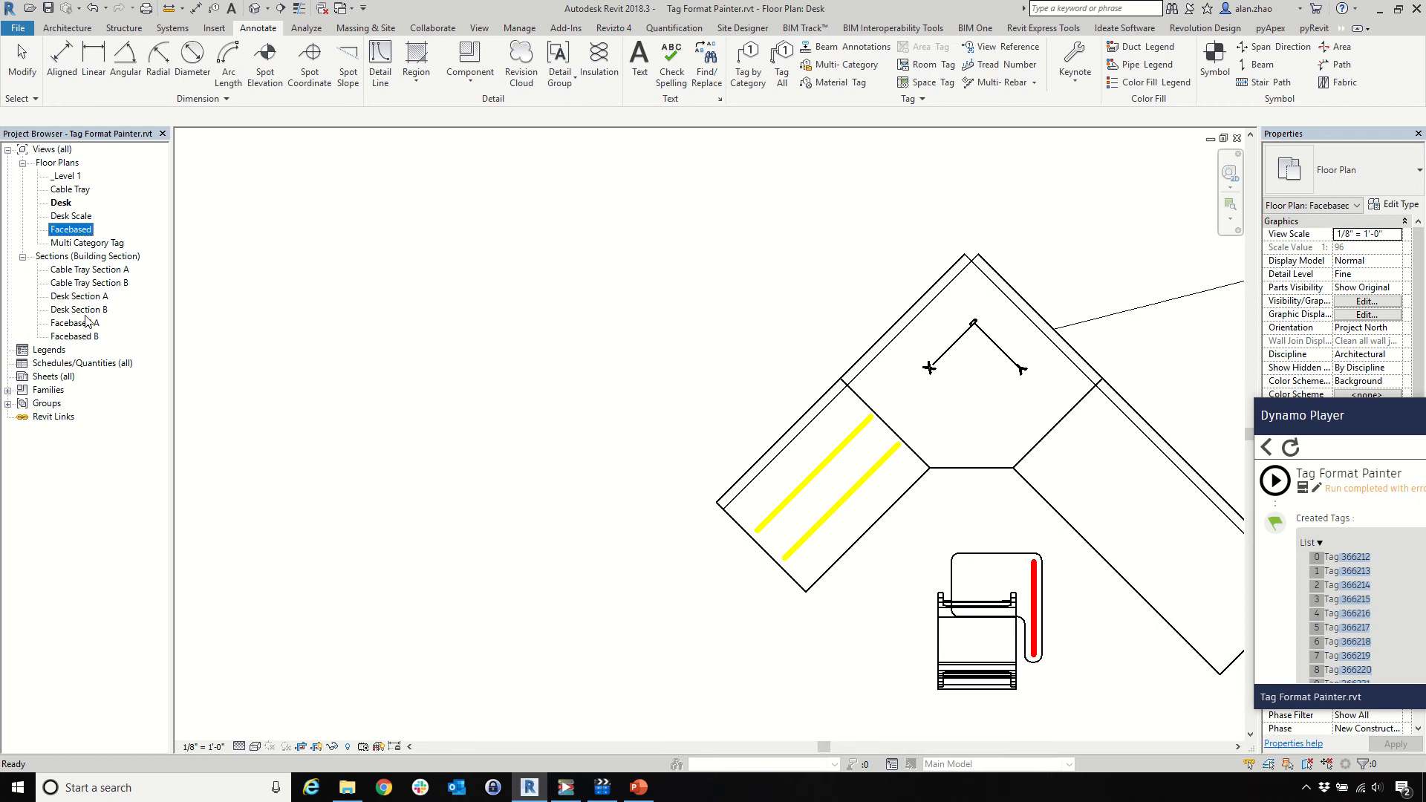
pyautogui.doubleClick(84, 338)
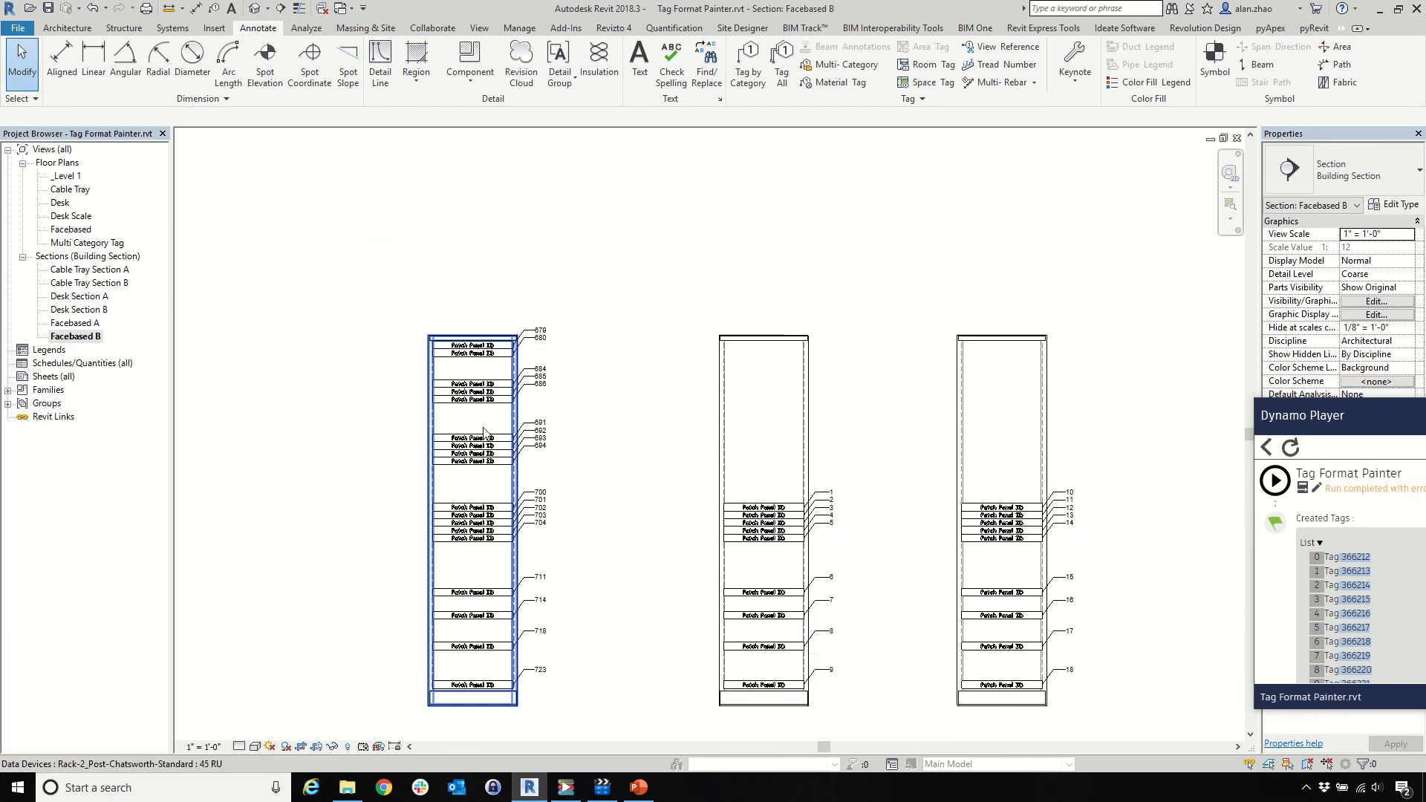
pyautogui.press('z')
pyautogui.press('f')
pyautogui.scroll(4, 110, 46)
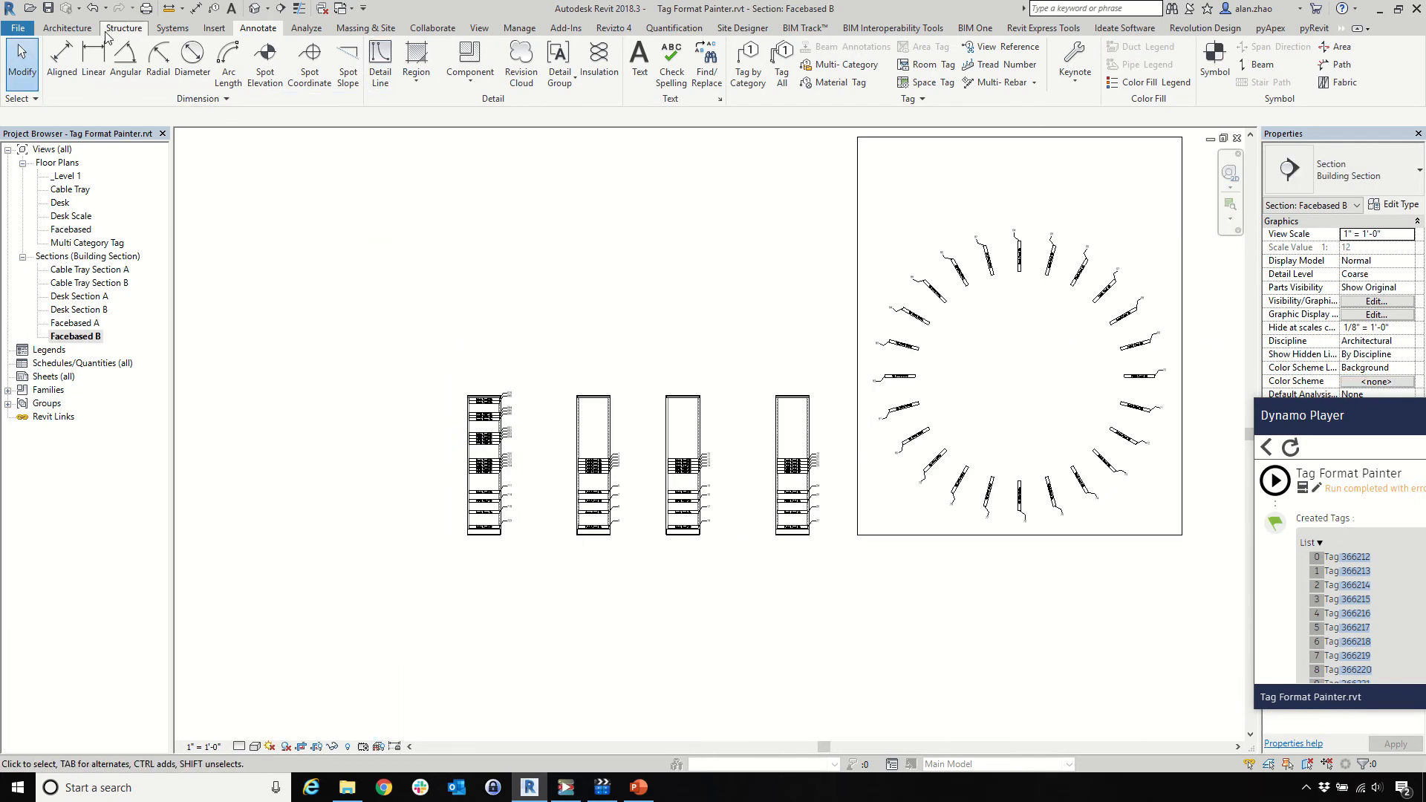
# Place an XYZ component on the wall's face near its lower-left corner, beside the ring of rotated patch panels
pyautogui.click(176, 55)
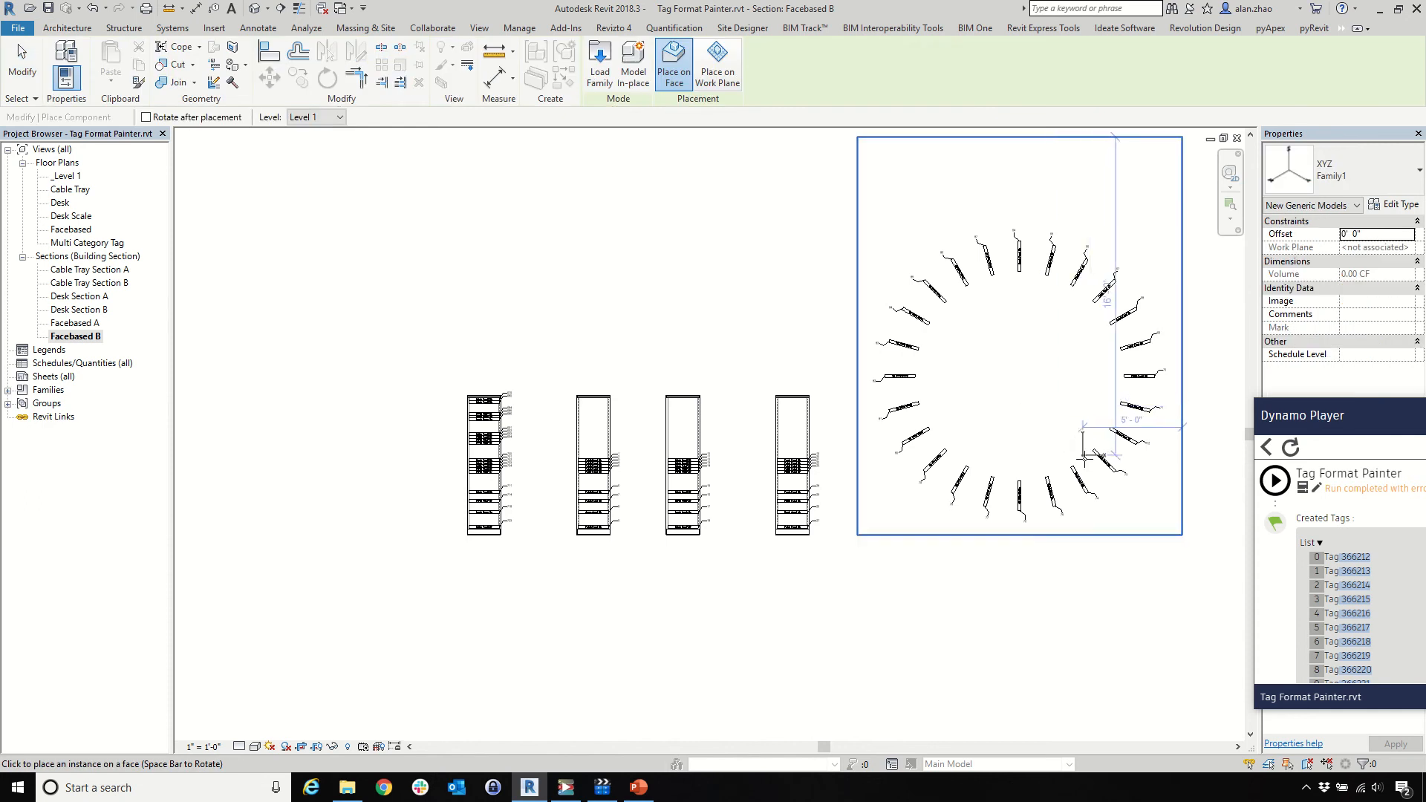
pyautogui.scroll(5, 1081, 461)
pyautogui.scroll(-3, 738, 446)
pyautogui.scroll(2, 608, 520)
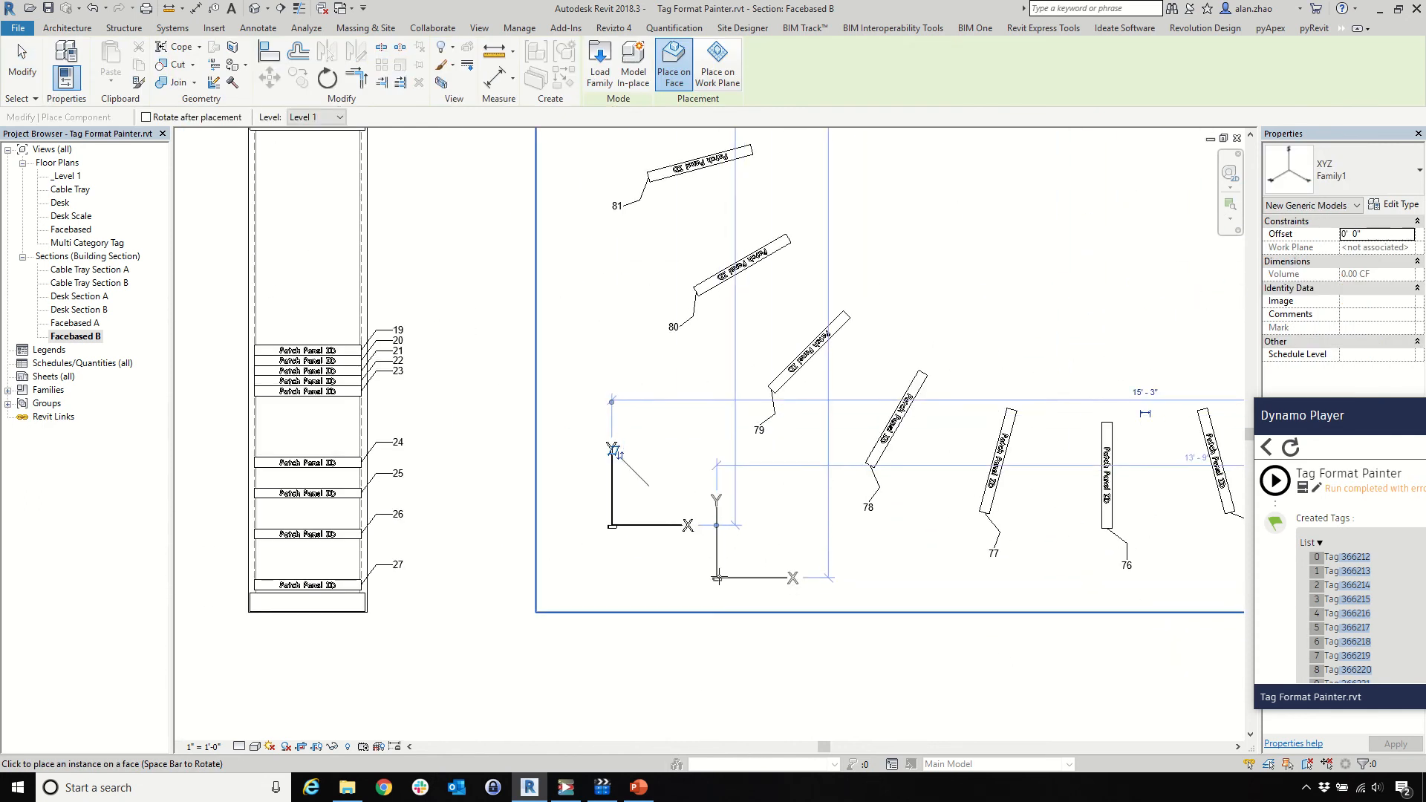
pyautogui.press('Escape')
pyautogui.press('Escape')
pyautogui.click(651, 530)
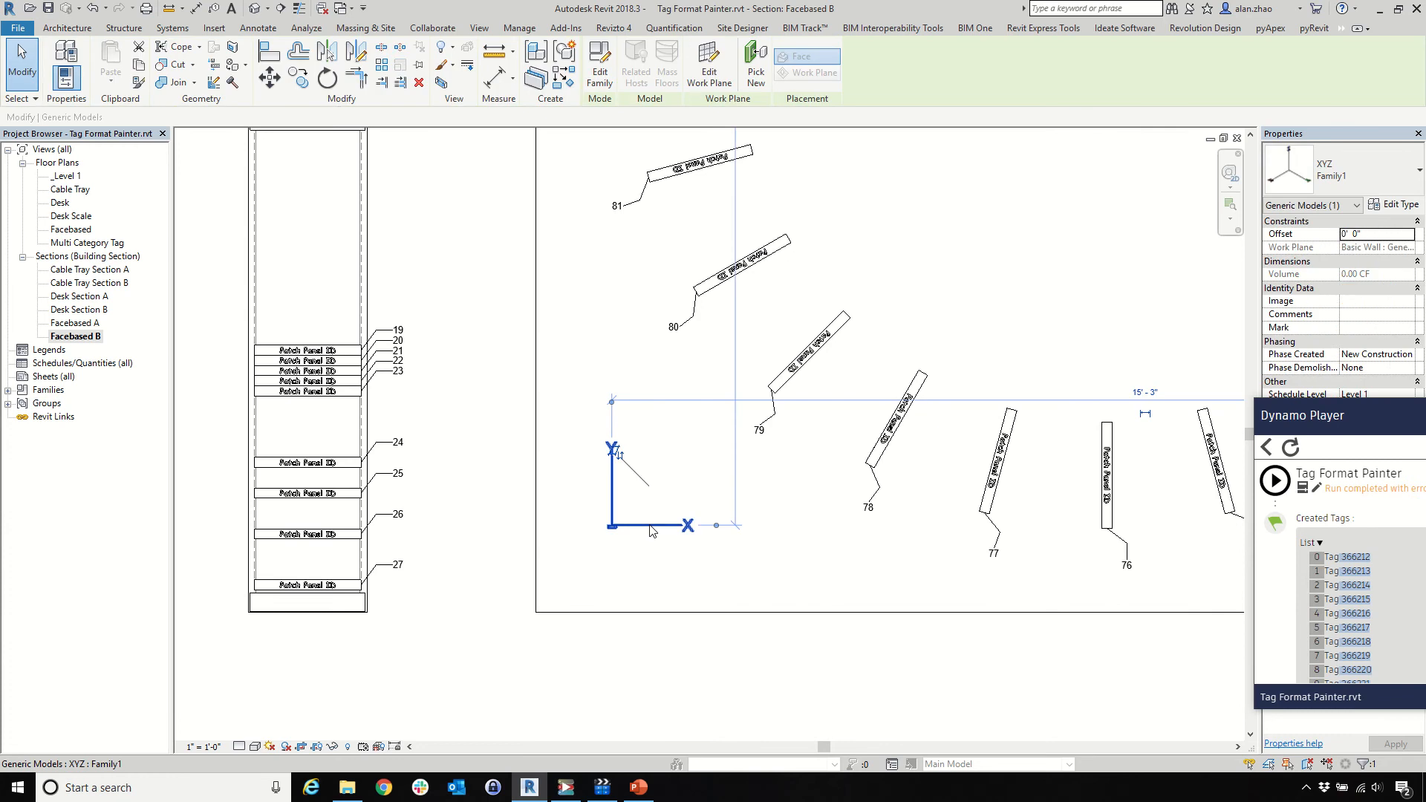
pyautogui.scroll(-3, 657, 615)
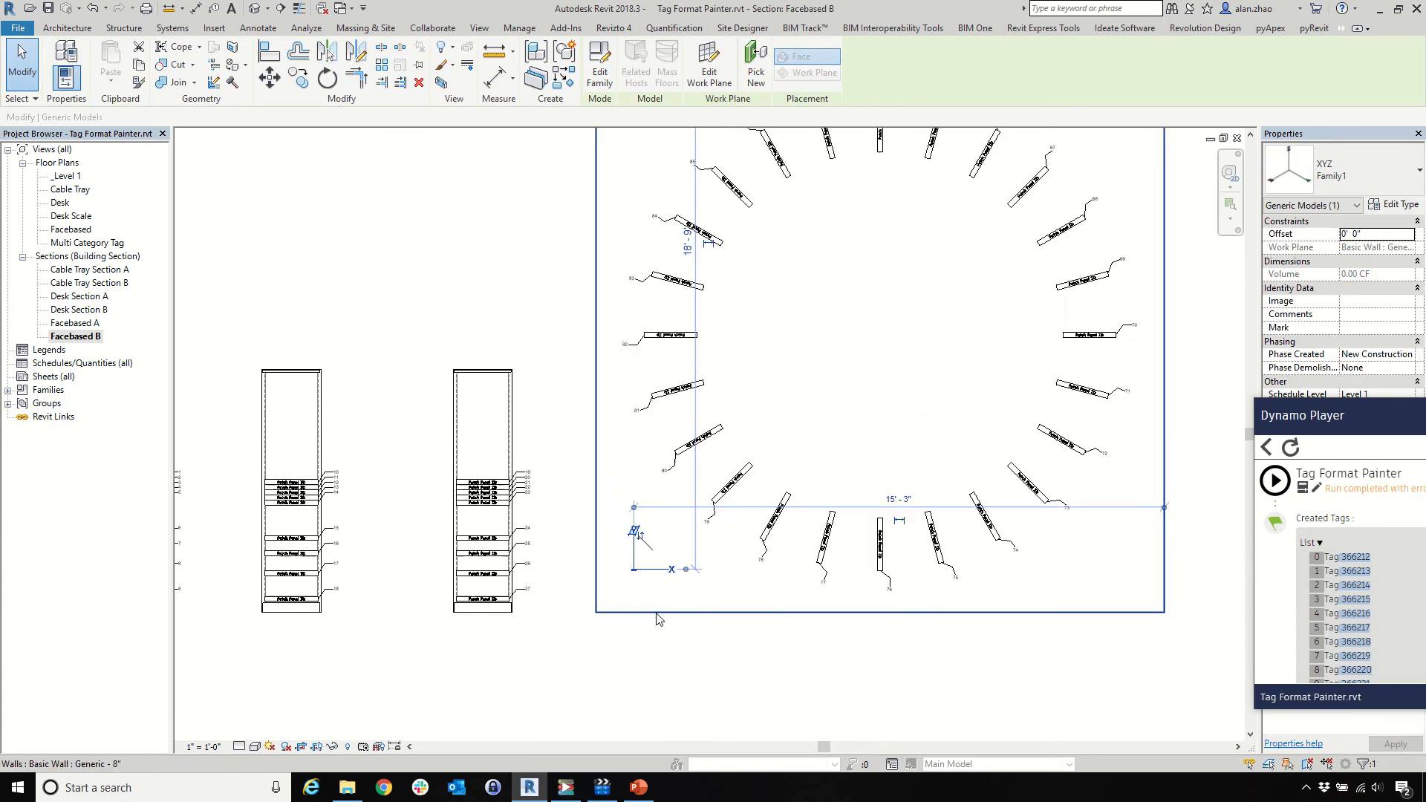
# Check the extents of the lower section line in the Facebased floor plan, then return to the Facebased B section
pyautogui.doubleClick(74, 231)
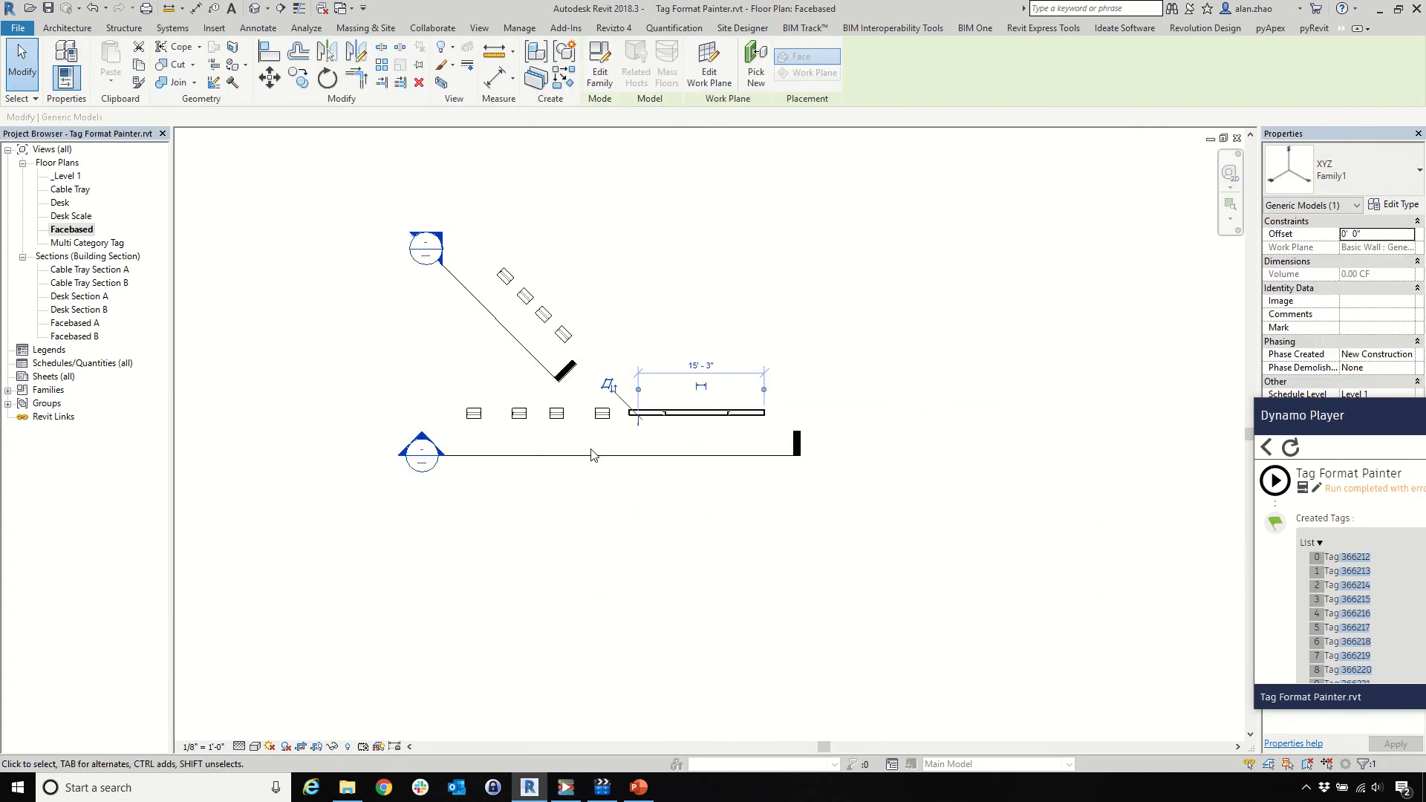
pyautogui.click(591, 456)
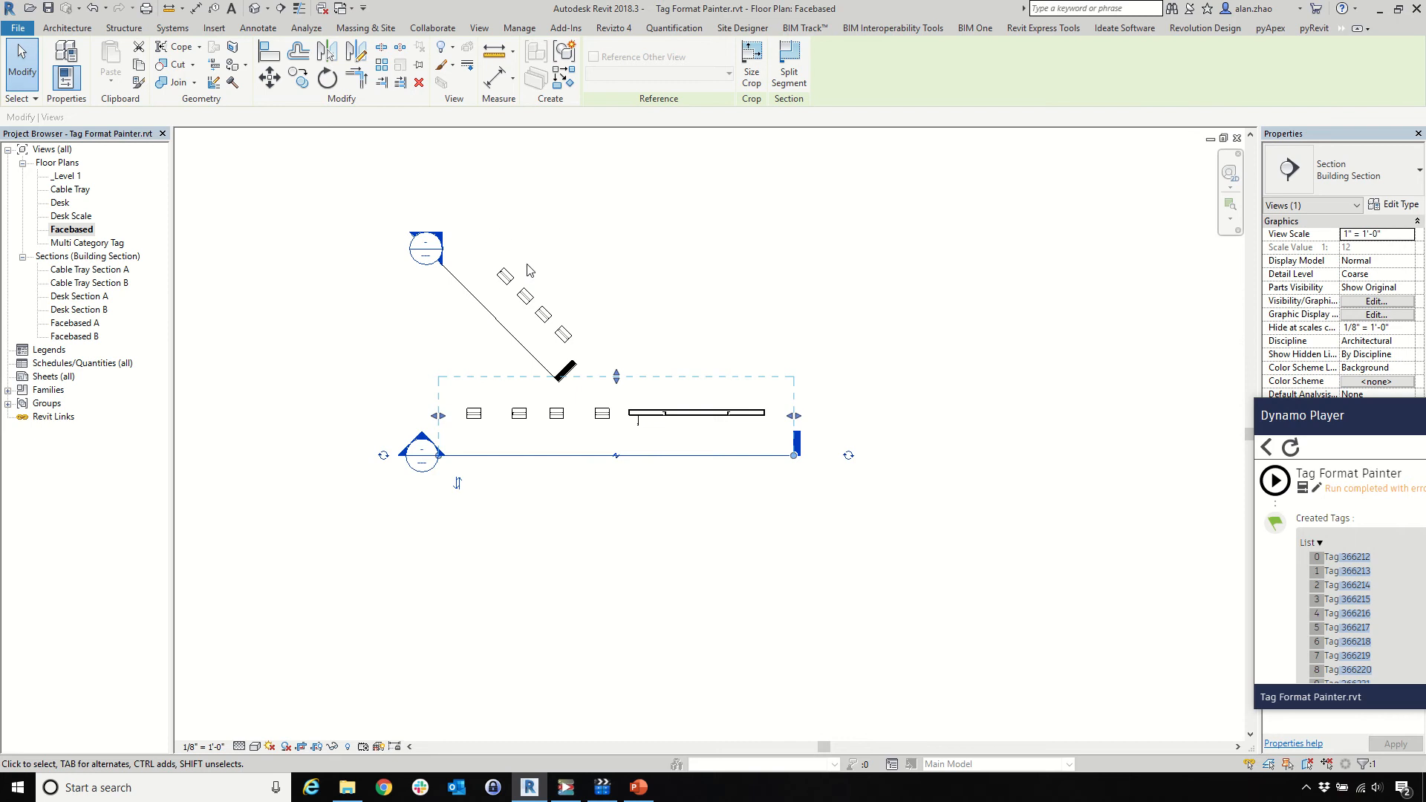
pyautogui.doubleClick(75, 337)
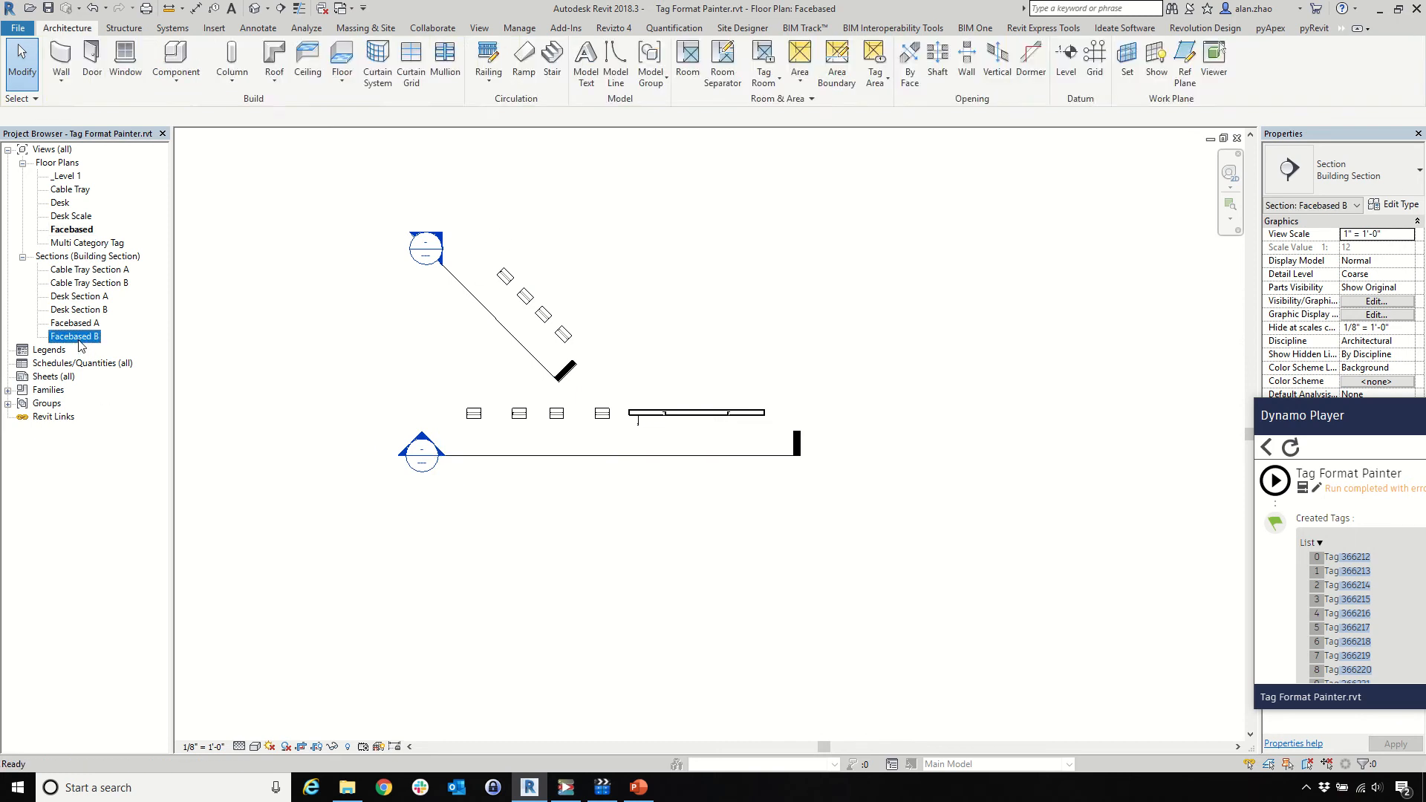
pyautogui.scroll(-3, 886, 547)
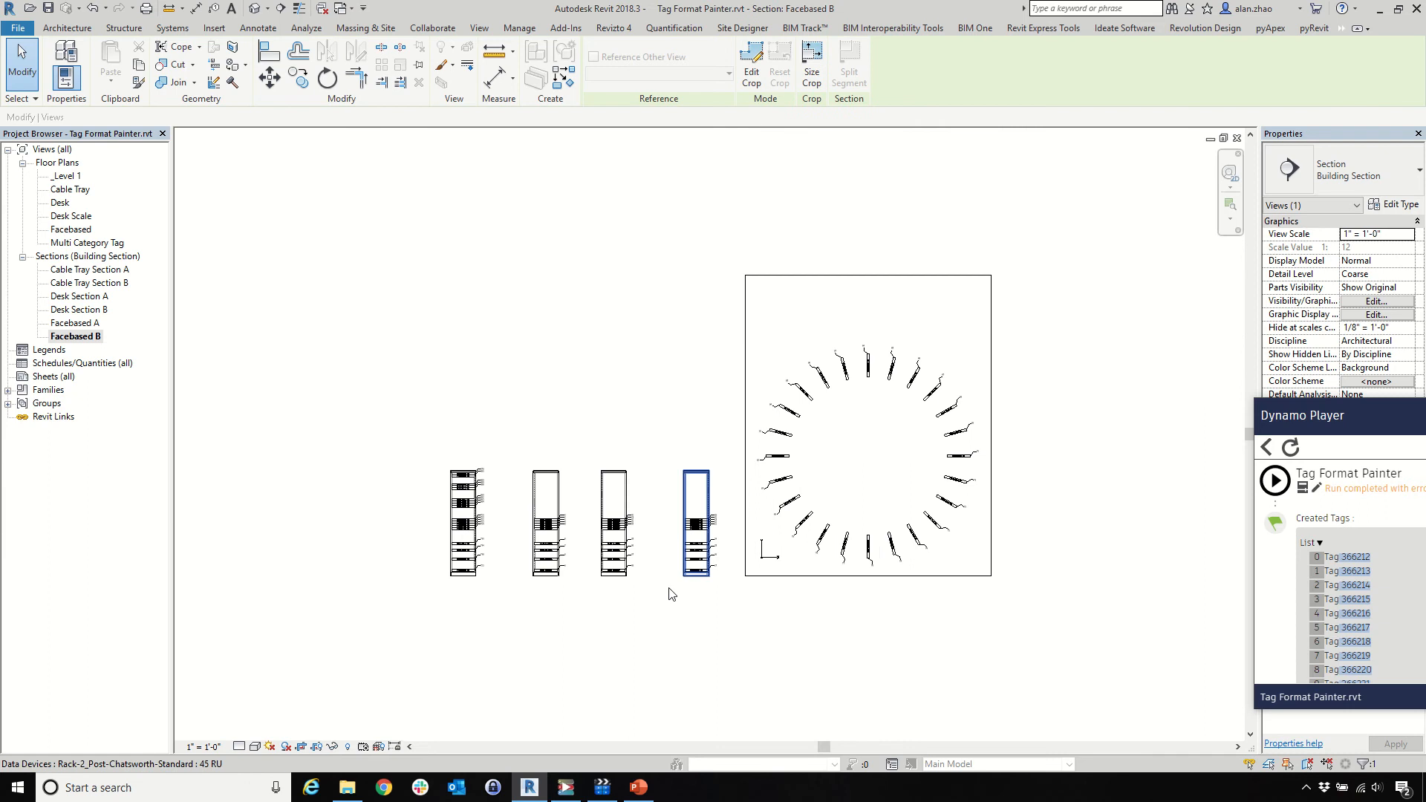
pyautogui.scroll(3, 667, 596)
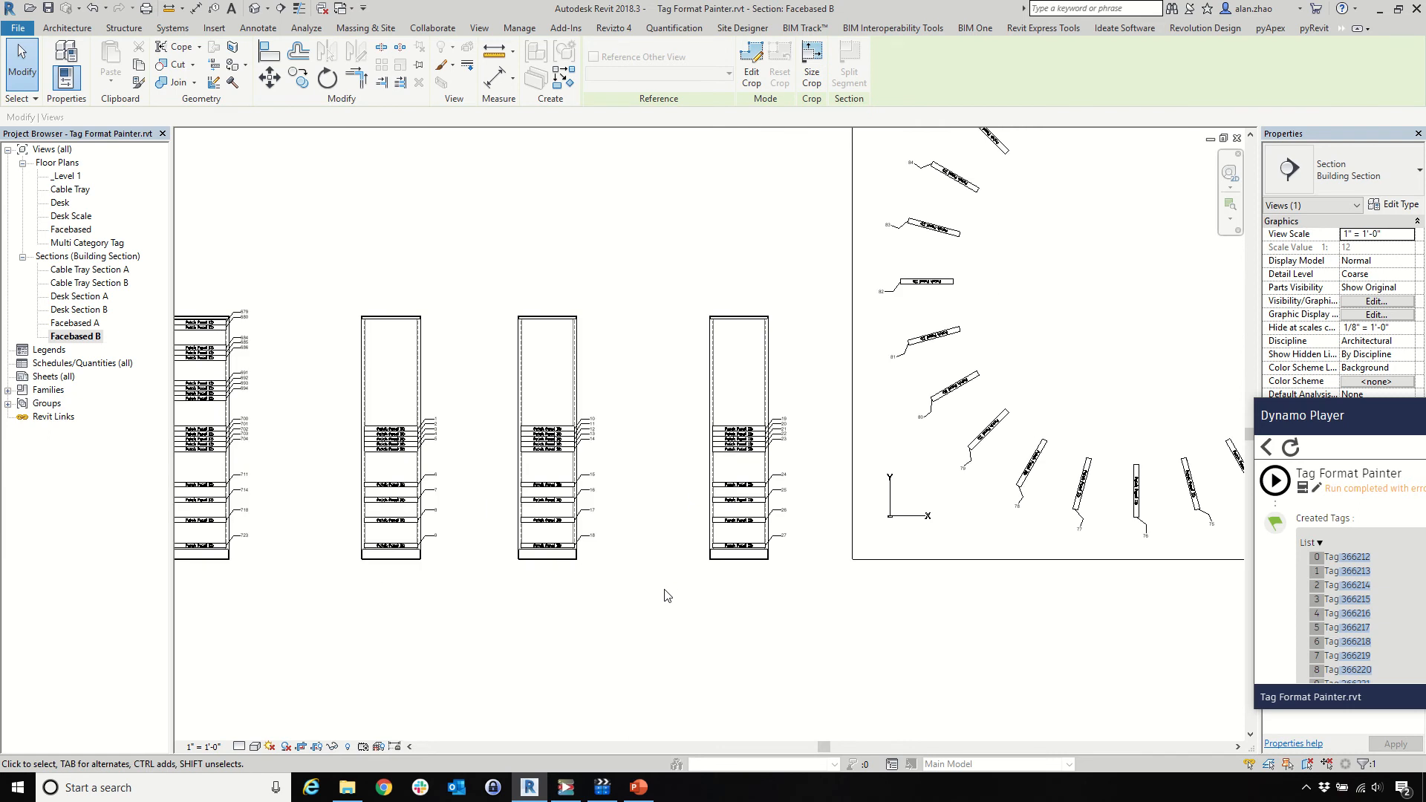
# Switch to the PowerPoint slide show and advance the "Vector between Tag & Element" slide to the Element Z // View Normal decision
pyautogui.moveTo(635, 793)
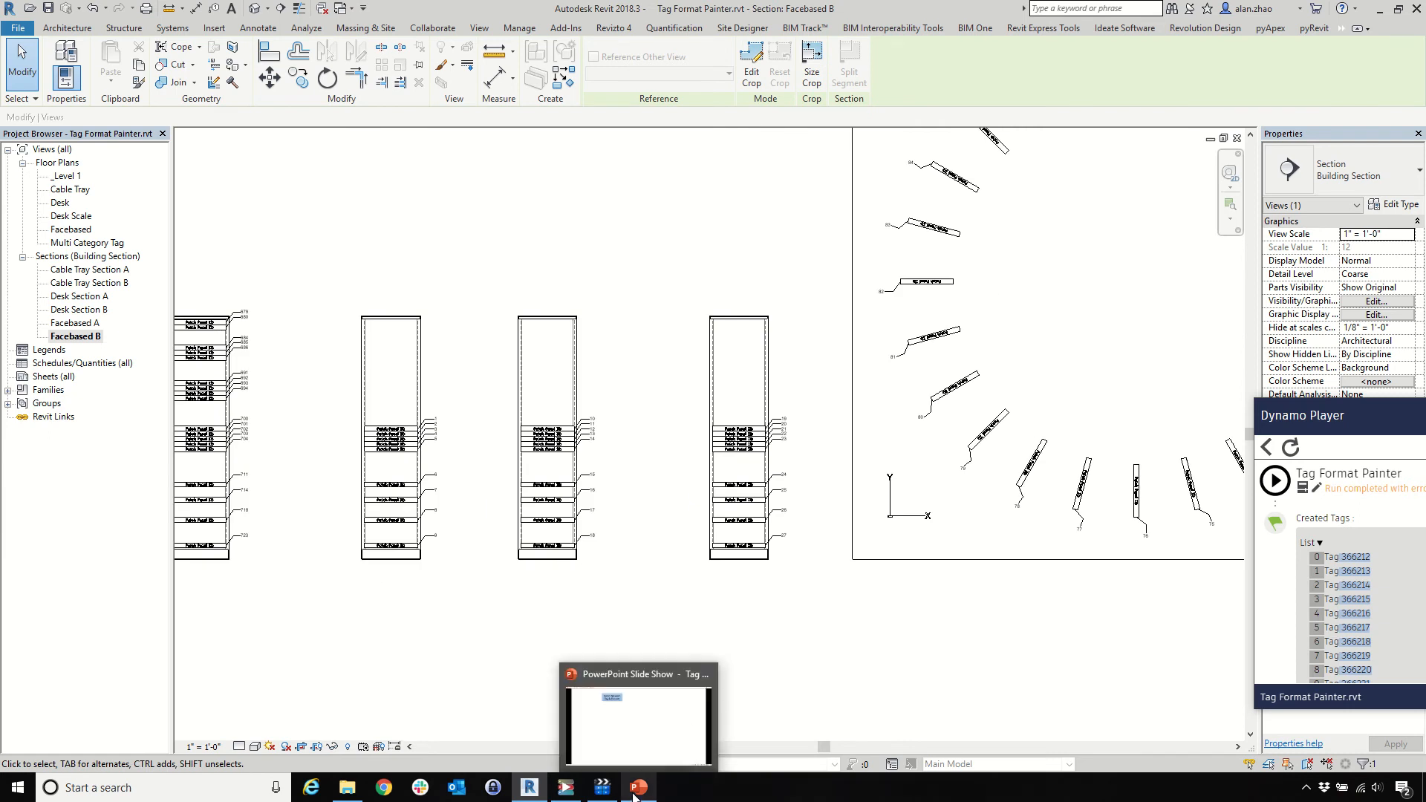
pyautogui.click(623, 653)
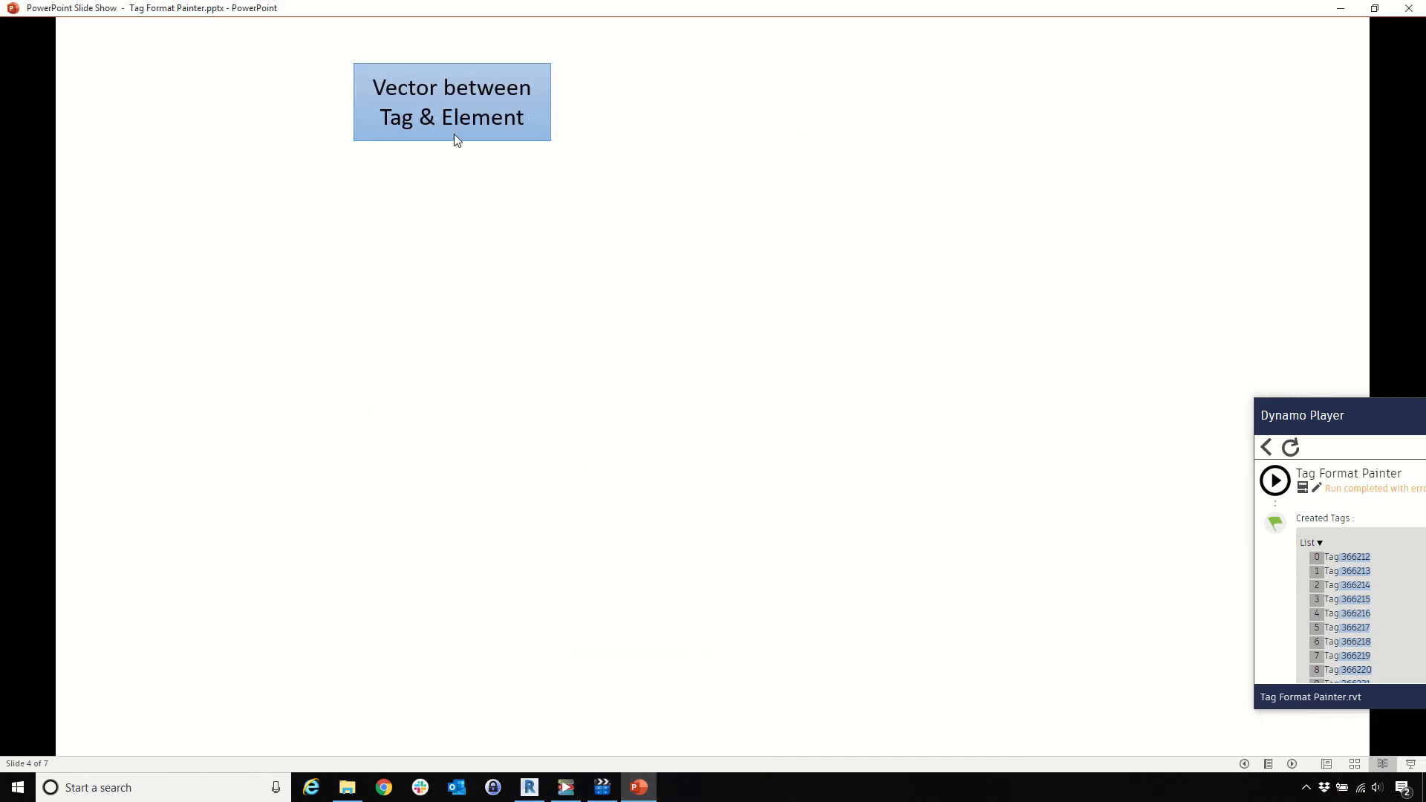
pyautogui.click(506, 391)
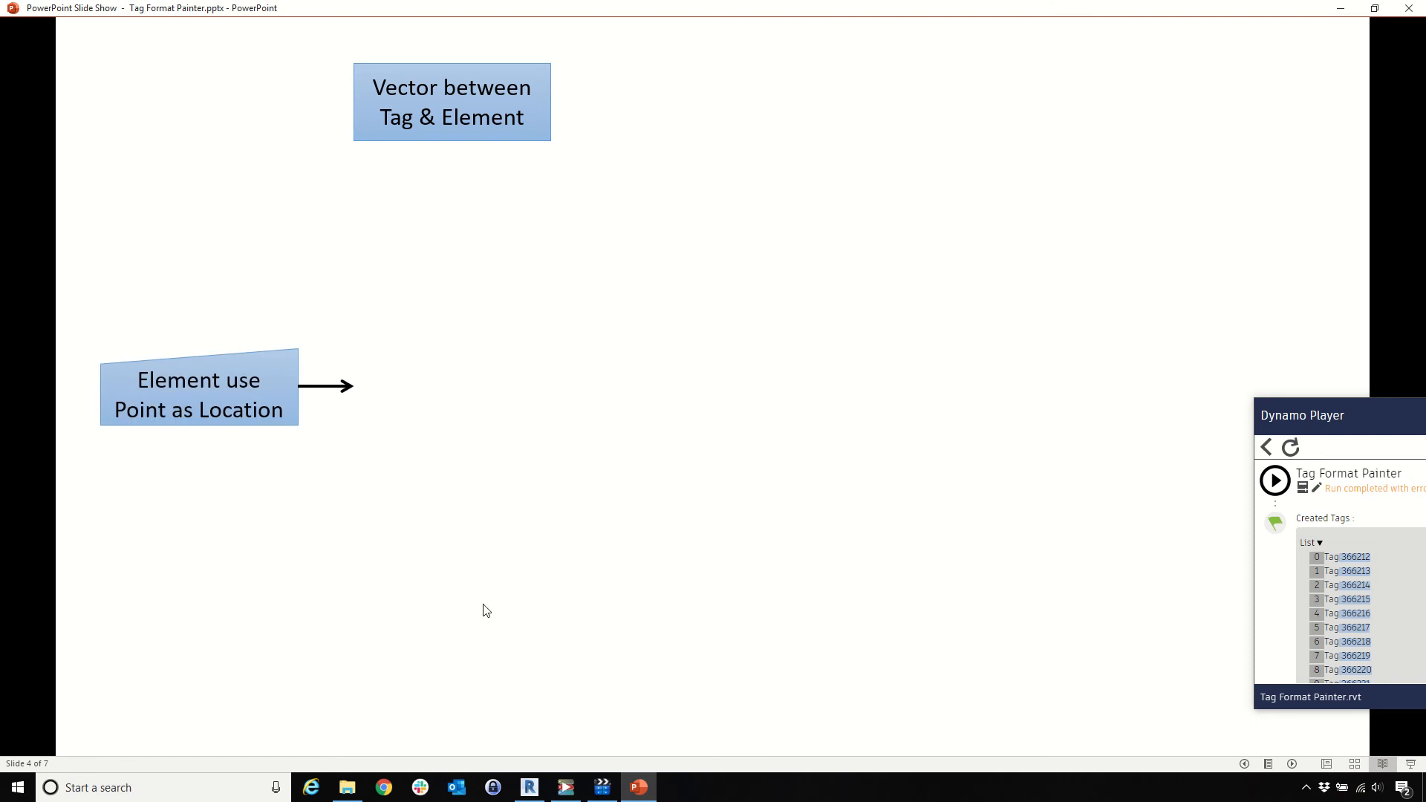
pyautogui.click(420, 535)
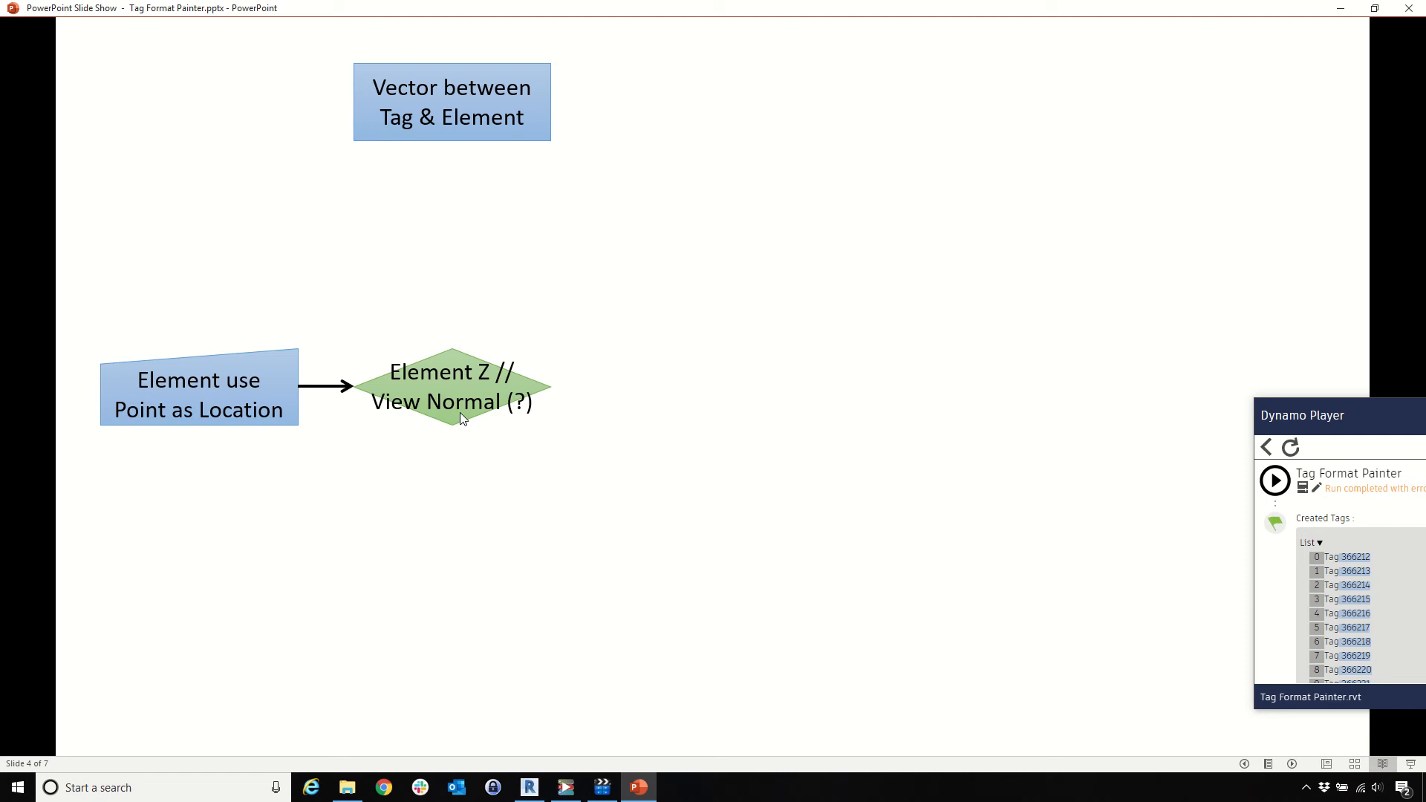
# Switch back to Revit and examine rotated patch panel 79 against the XYZ component on the wall in Facebased B
pyautogui.click(527, 788)
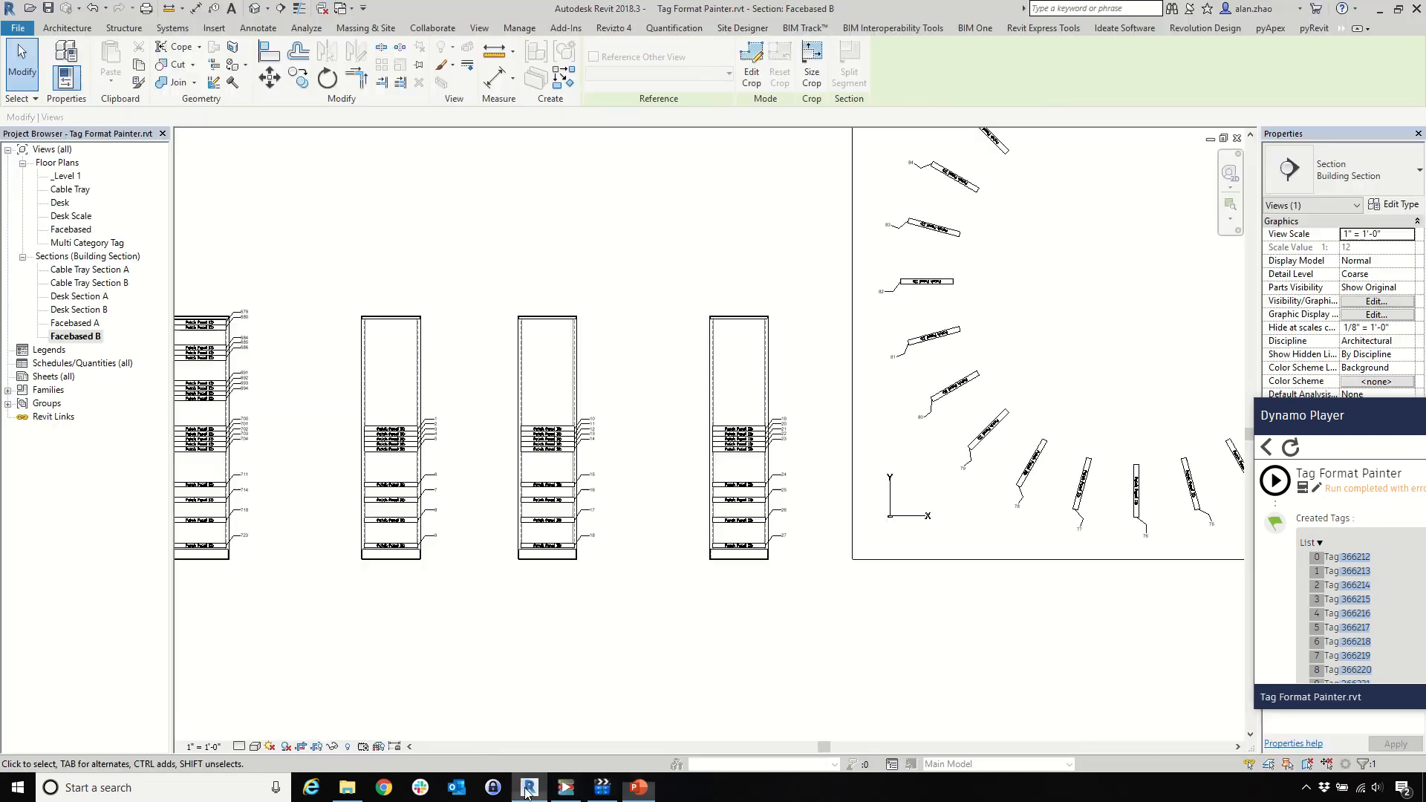
pyautogui.scroll(3, 1032, 475)
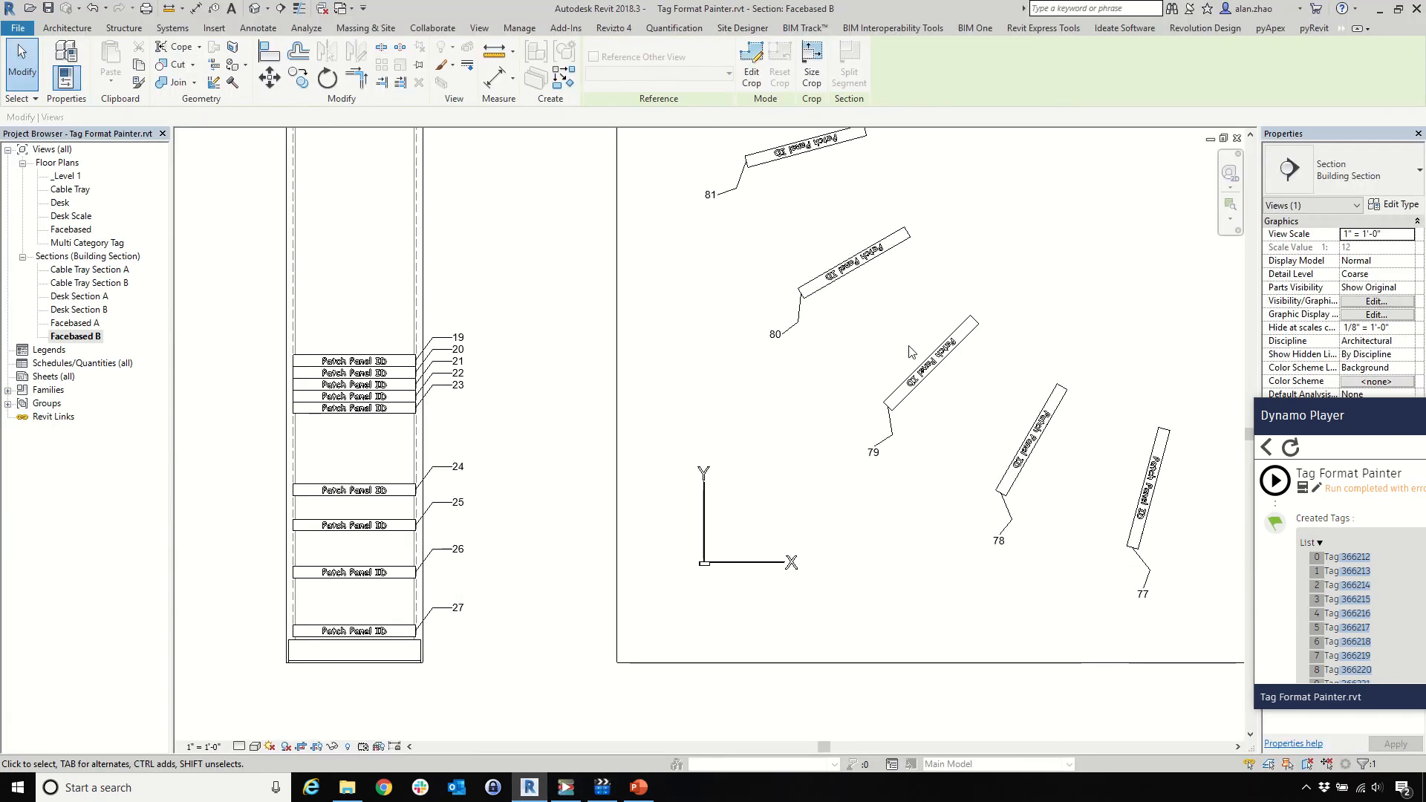
pyautogui.click(962, 338)
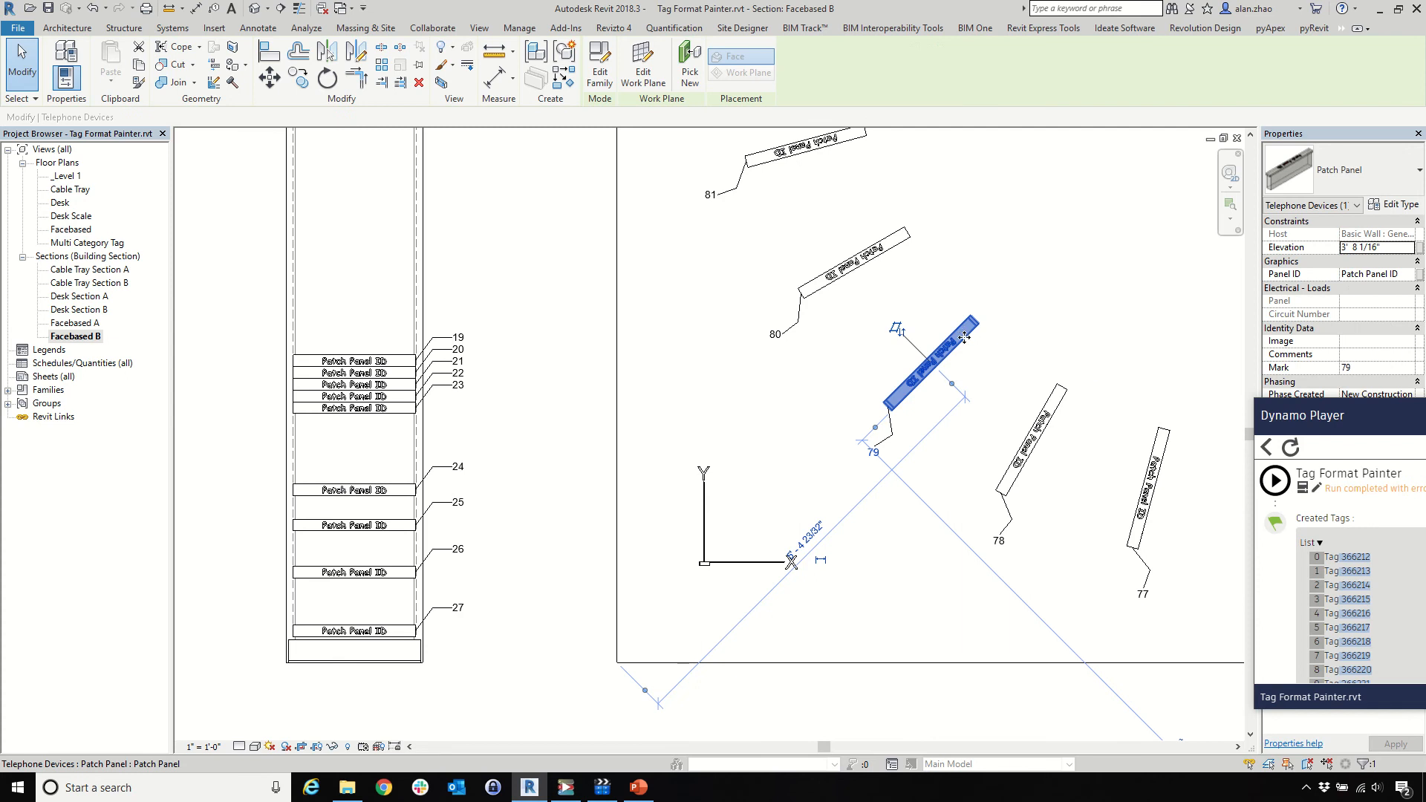
pyautogui.scroll(3, 963, 338)
pyautogui.scroll(-3, 909, 392)
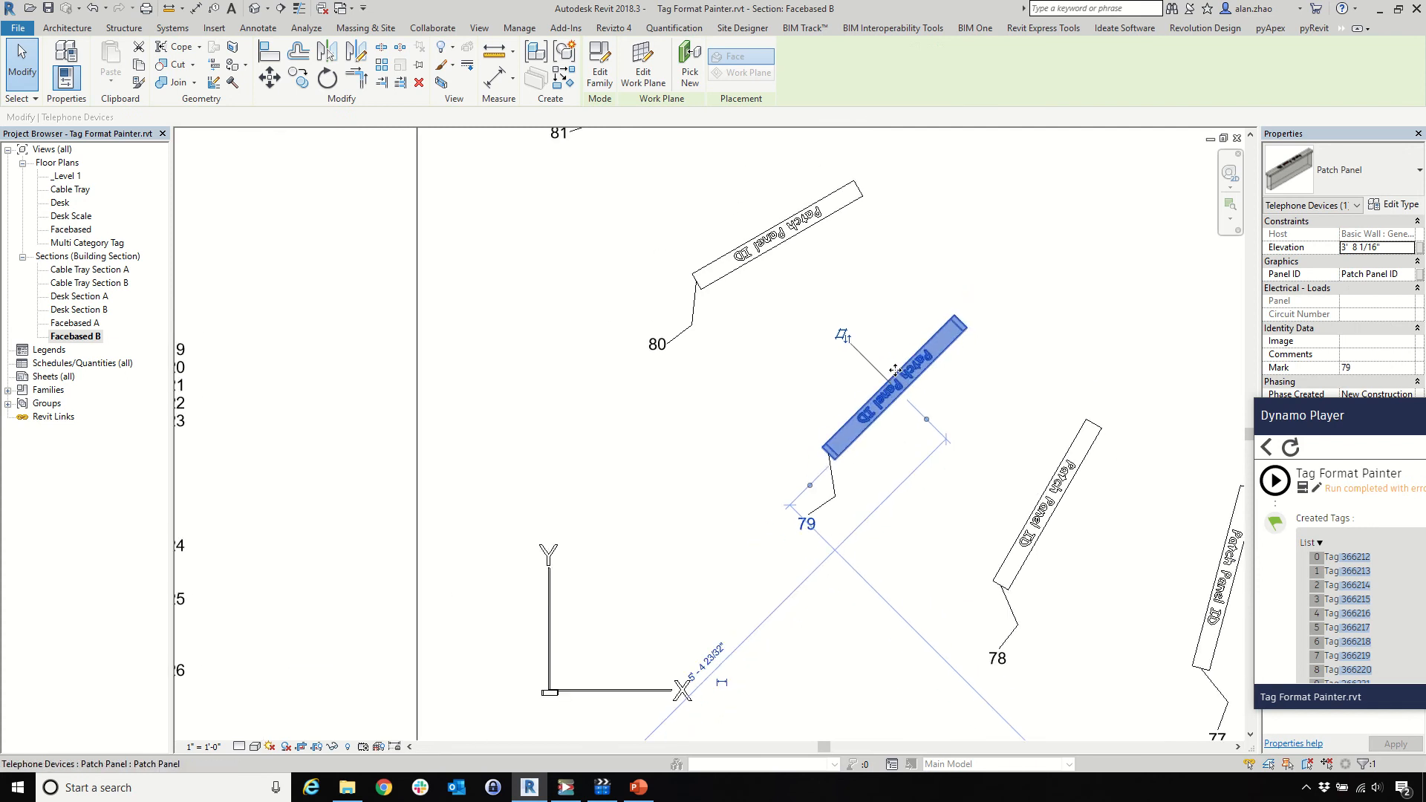
pyautogui.scroll(1, 892, 359)
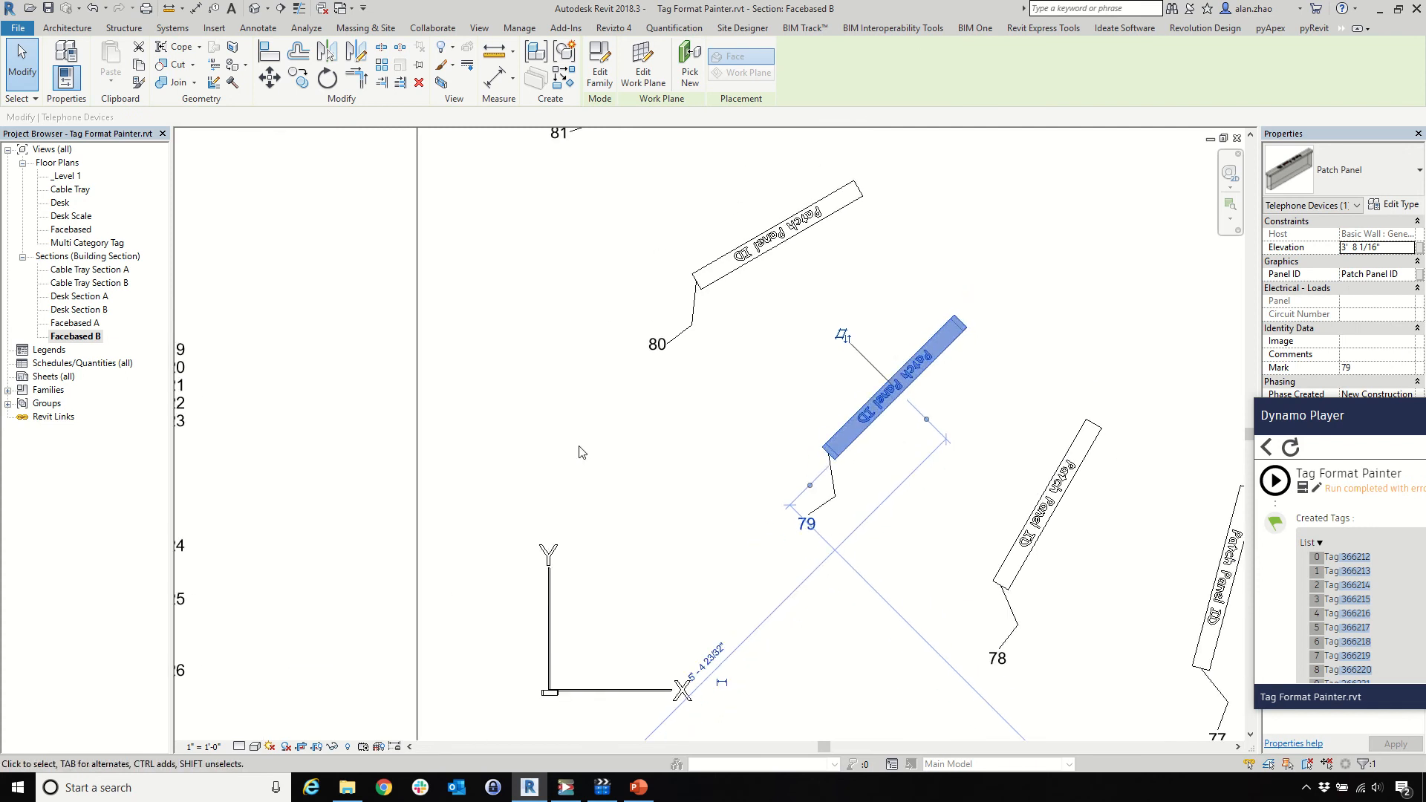
pyautogui.scroll(-3, 652, 458)
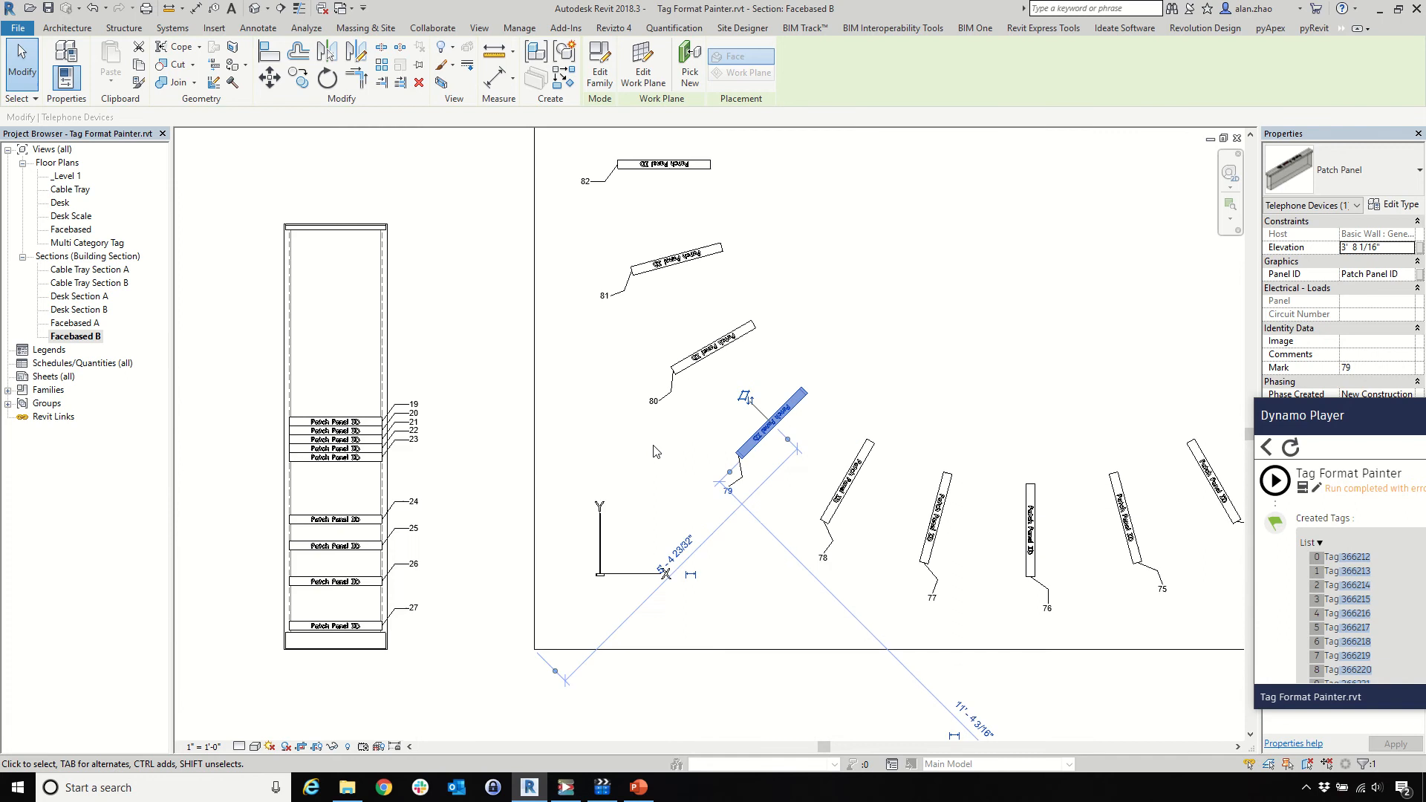
pyautogui.click(786, 637)
pyautogui.scroll(-3, 878, 511)
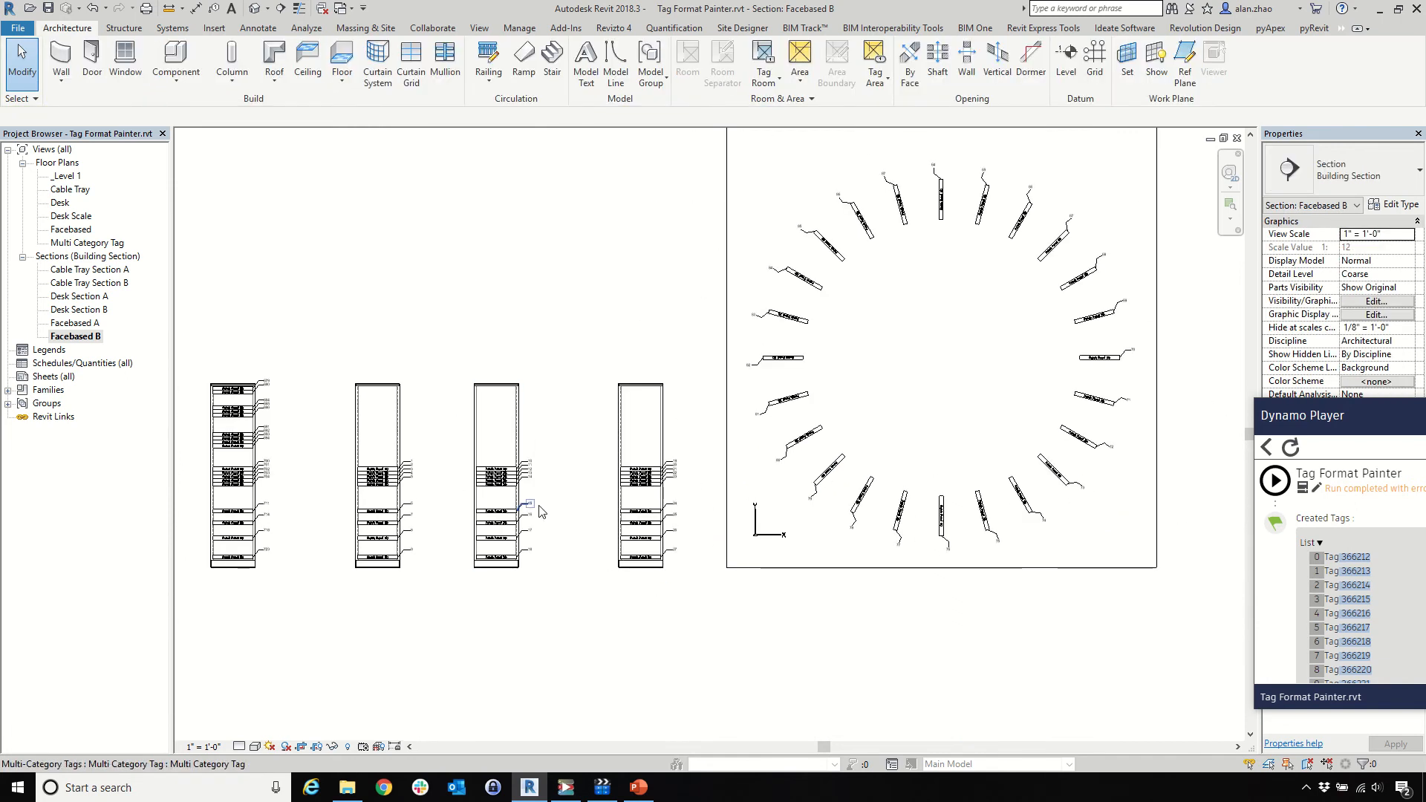
# Open the Desk floor plan and examine the orientation of the XYZ component on the diagonal desk
pyautogui.doubleClick(59, 203)
pyautogui.scroll(-2, 780, 399)
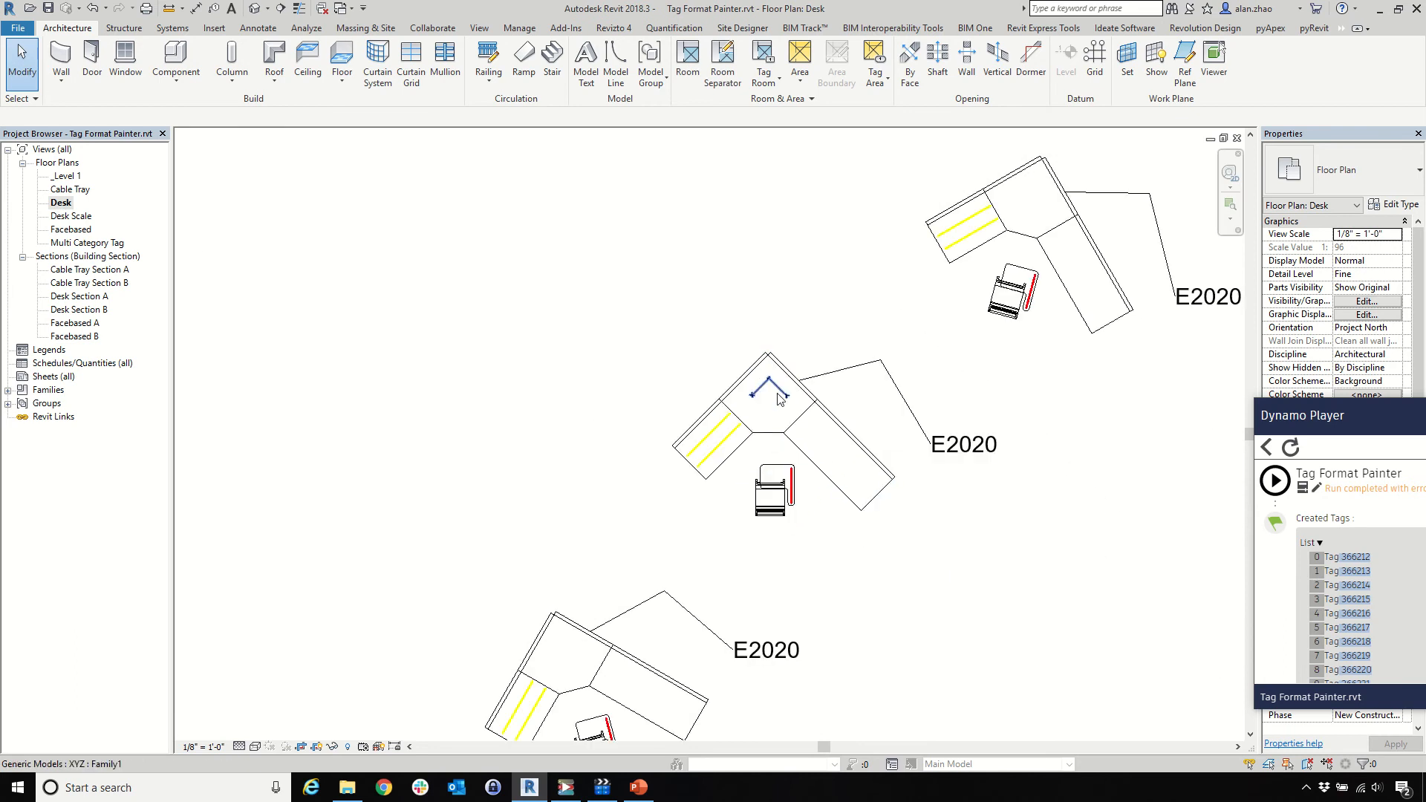
pyautogui.scroll(3, 780, 399)
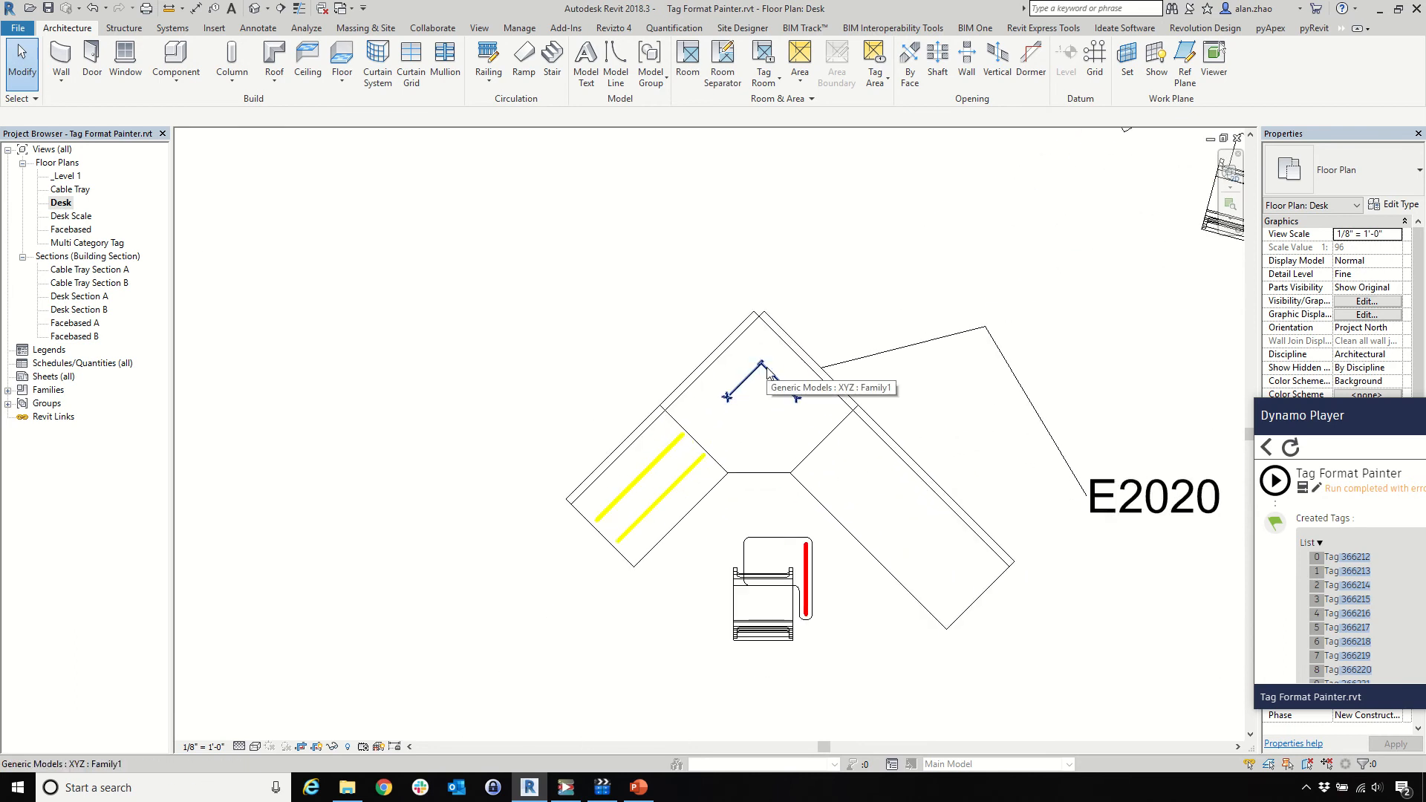
pyautogui.scroll(-10, 269, 309)
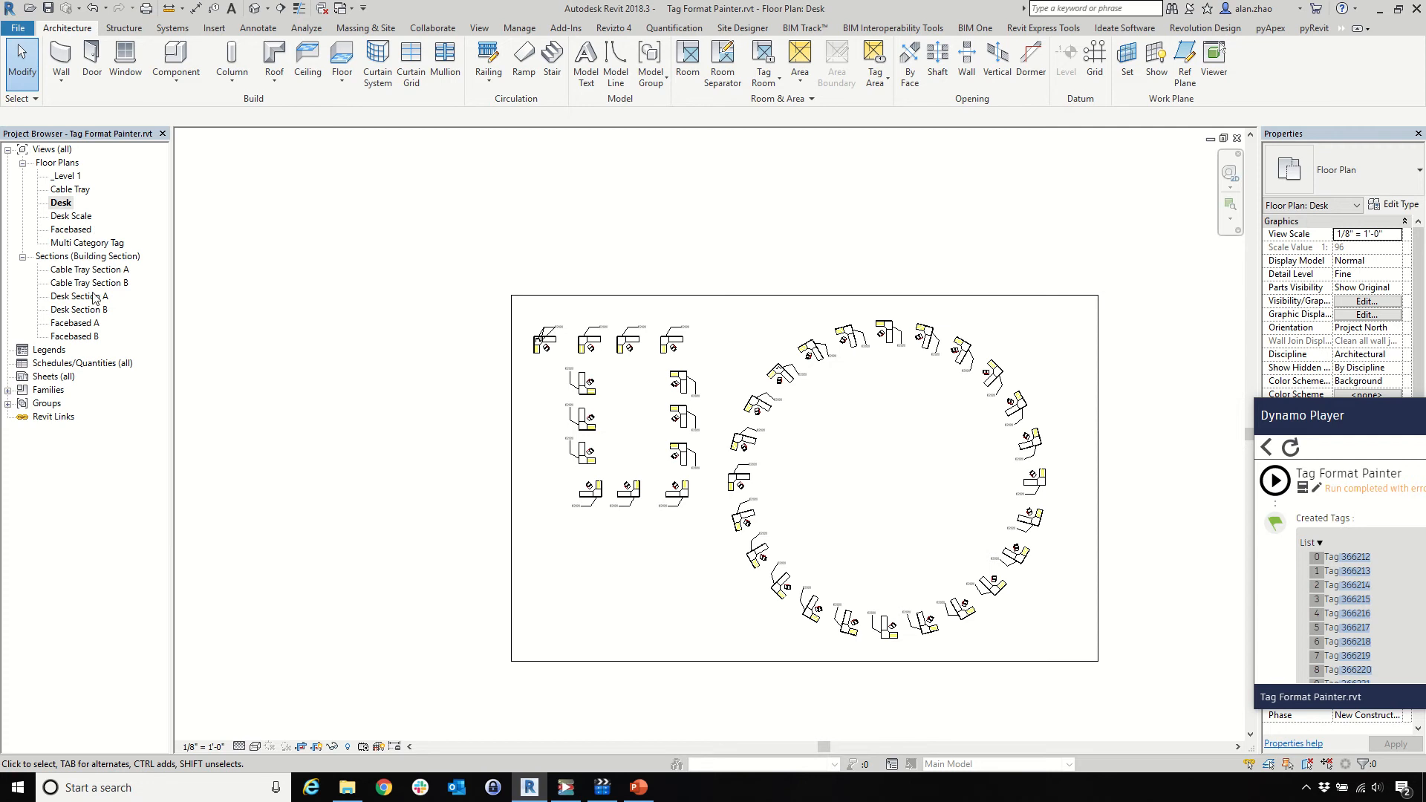
# In Desk Section A, move the XYZ component outside the first desk's lower-left corner, about 8 inches below Level 1
pyautogui.doubleClick(82, 296)
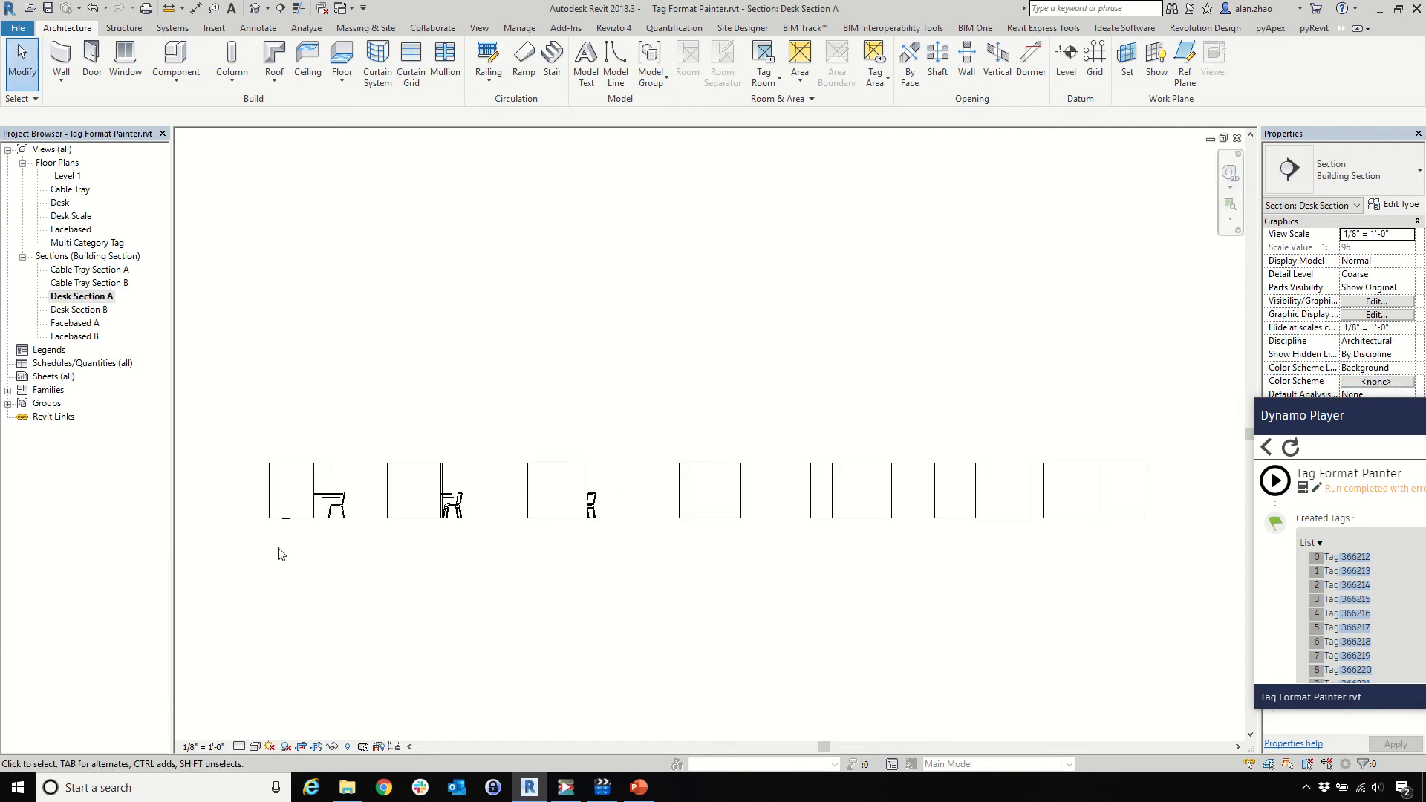
pyautogui.click(286, 463)
pyautogui.click(371, 531)
pyautogui.scroll(5, 274, 520)
pyautogui.moveTo(195, 409); pyautogui.dragTo(360, 577)
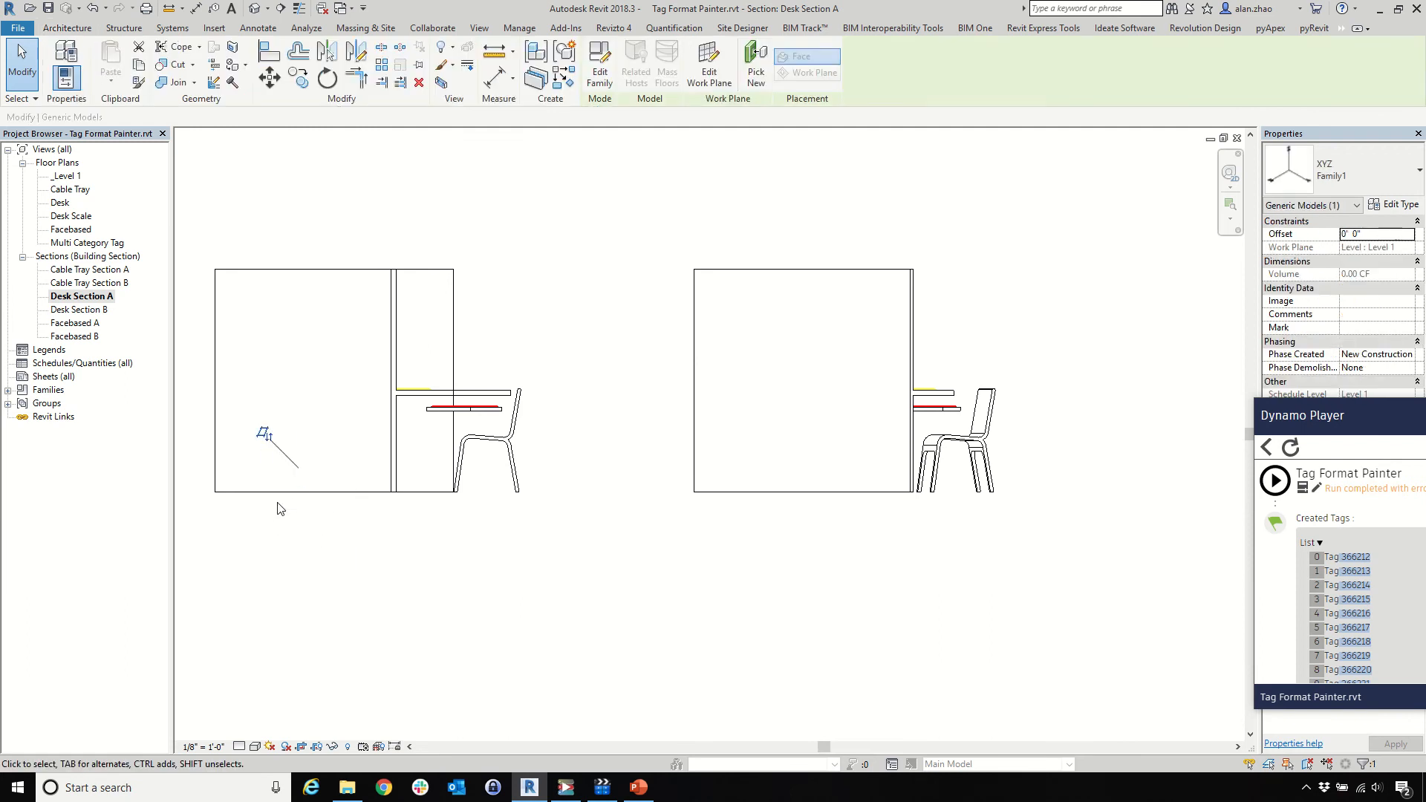
pyautogui.moveTo(278, 496); pyautogui.dragTo(205, 523)
pyautogui.scroll(3, 205, 523)
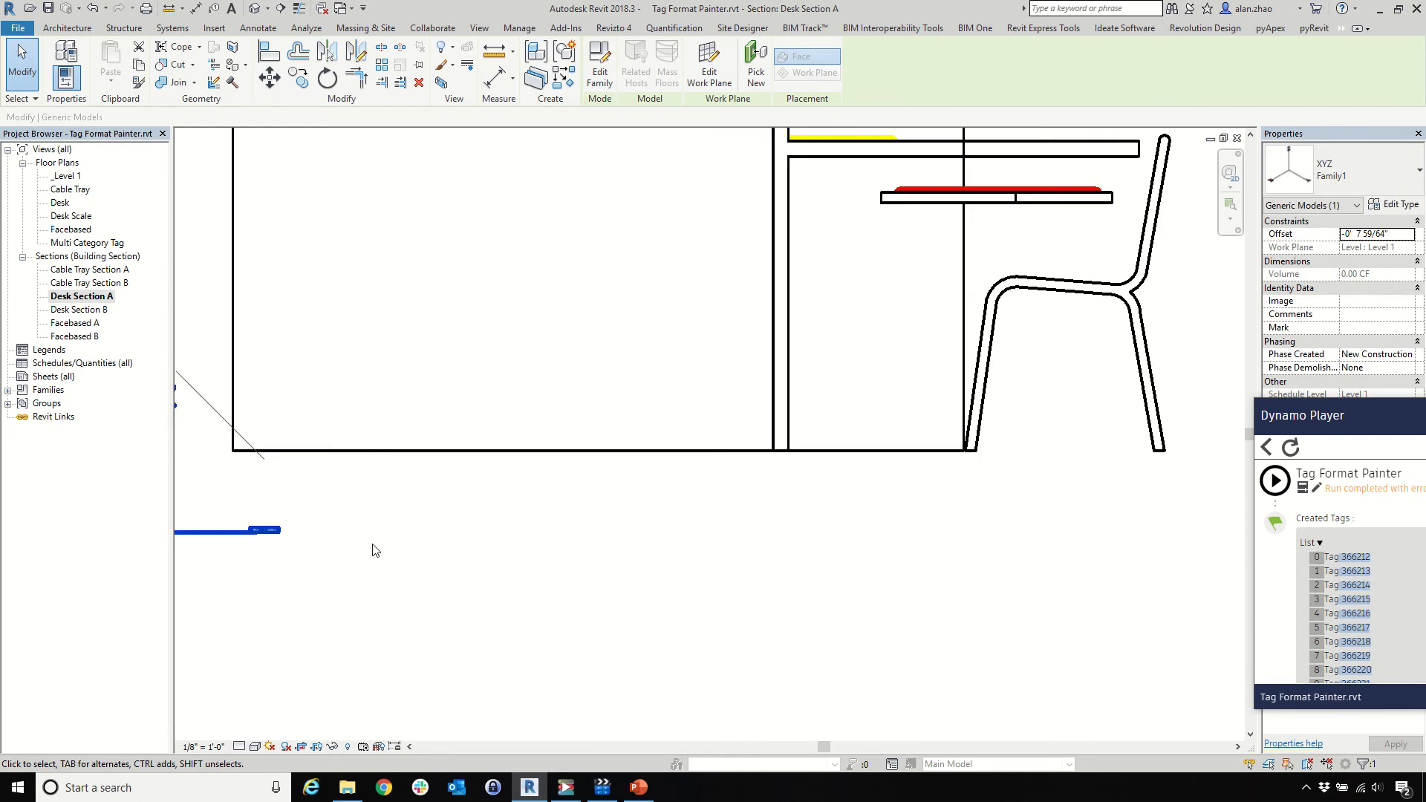
pyautogui.scroll(-3, 375, 548)
pyautogui.doubleClick(540, 534)
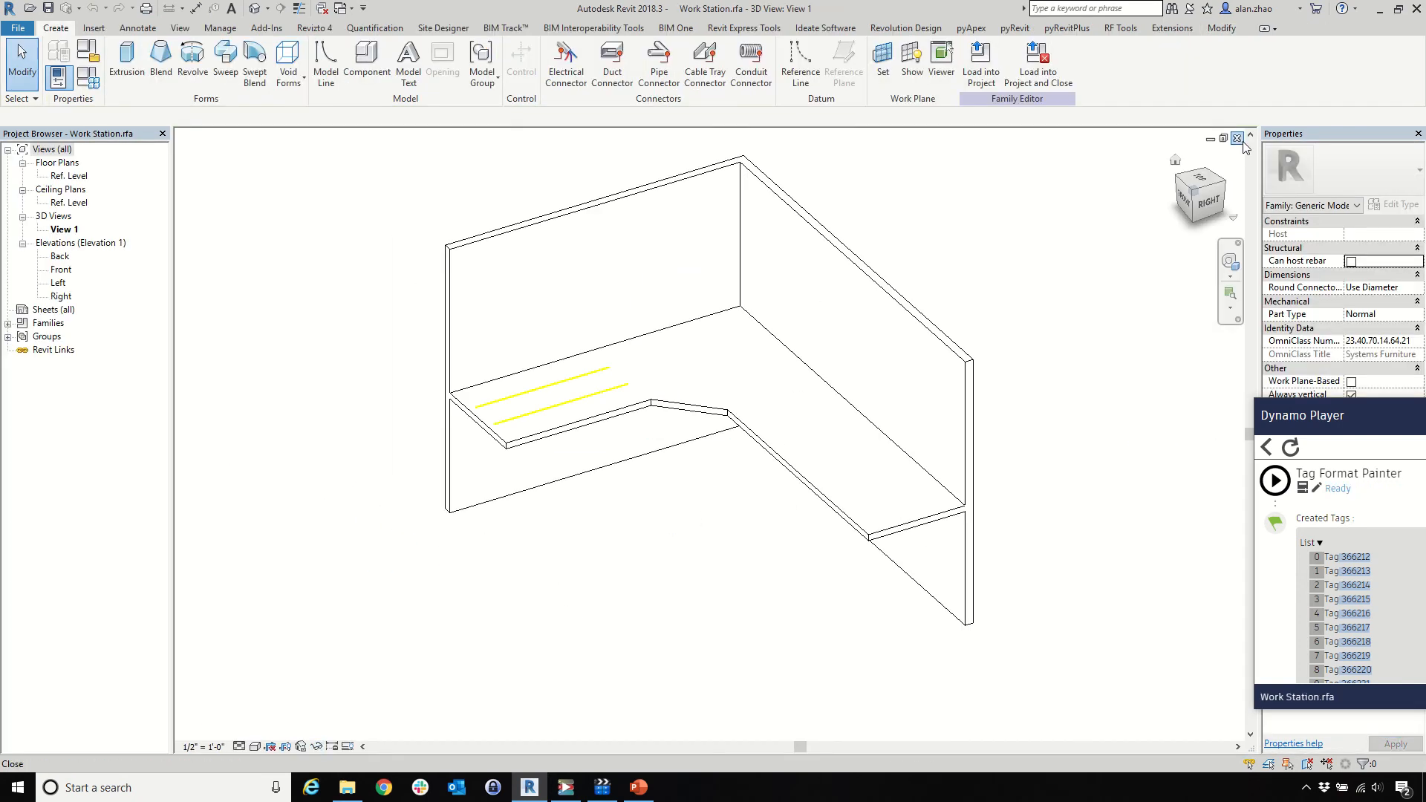
pyautogui.click(1244, 138)
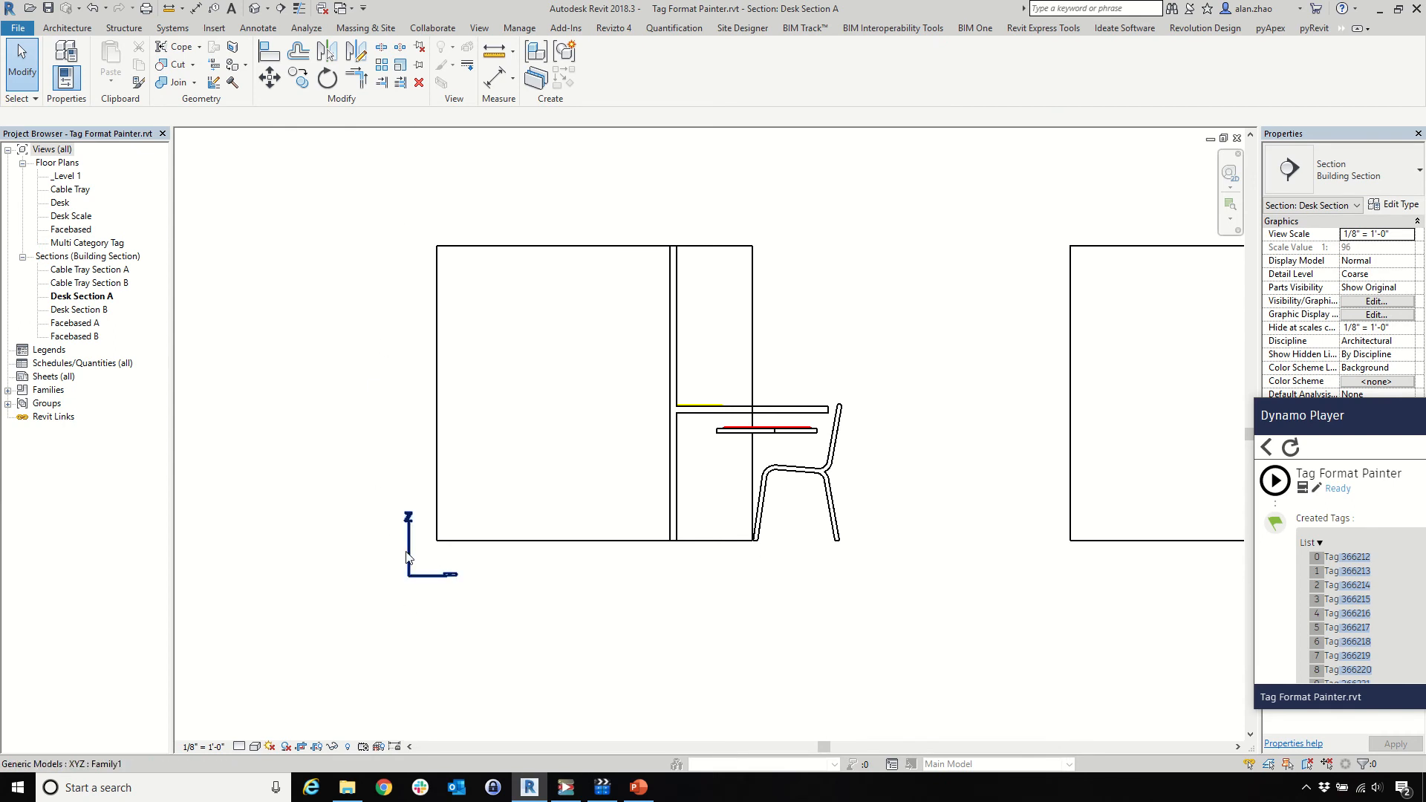
# Tag the first desk by category in Desk Section A, placing its E2020 tag above the workstation without a leader
pyautogui.scroll(-4, 406, 551)
pyautogui.scroll(-3, 429, 573)
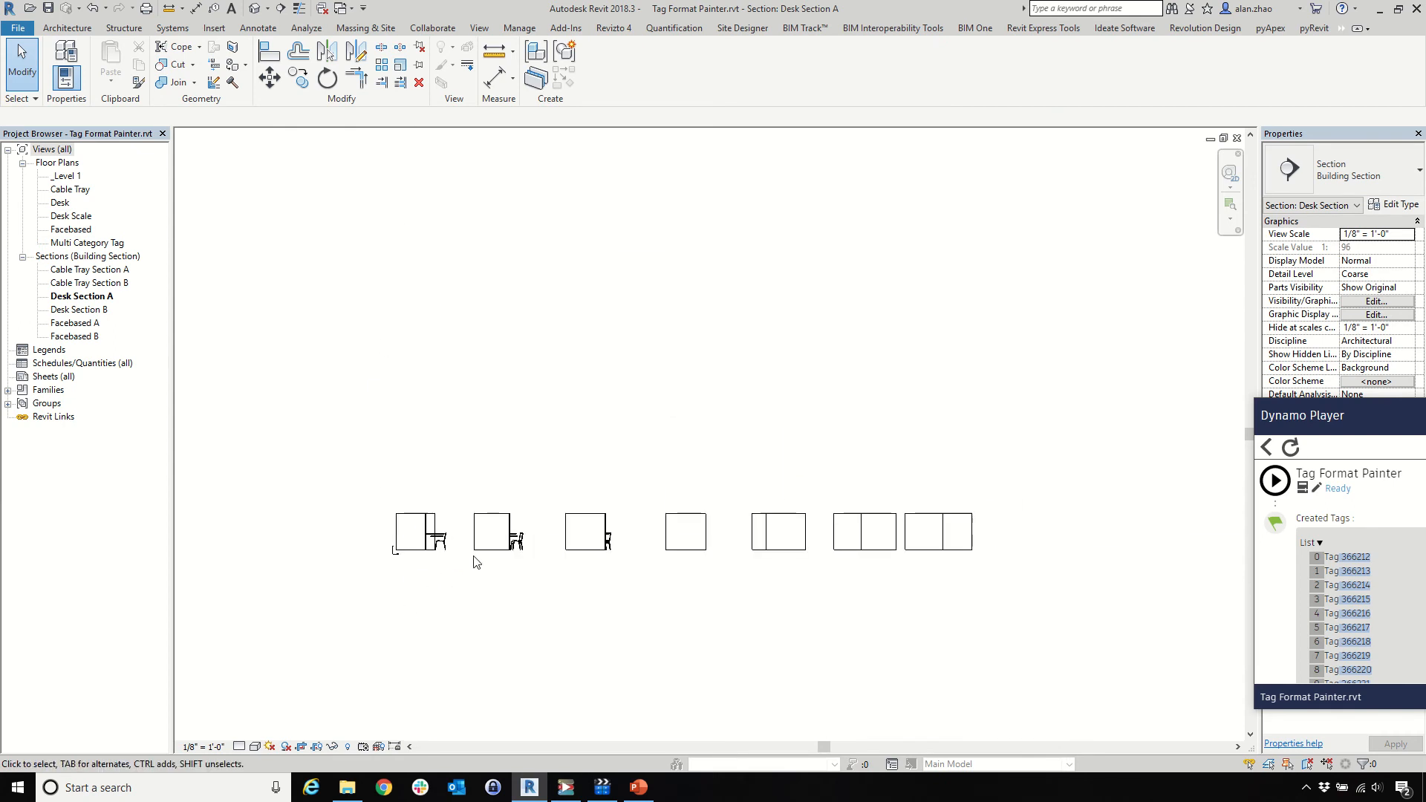
pyautogui.click(245, 31)
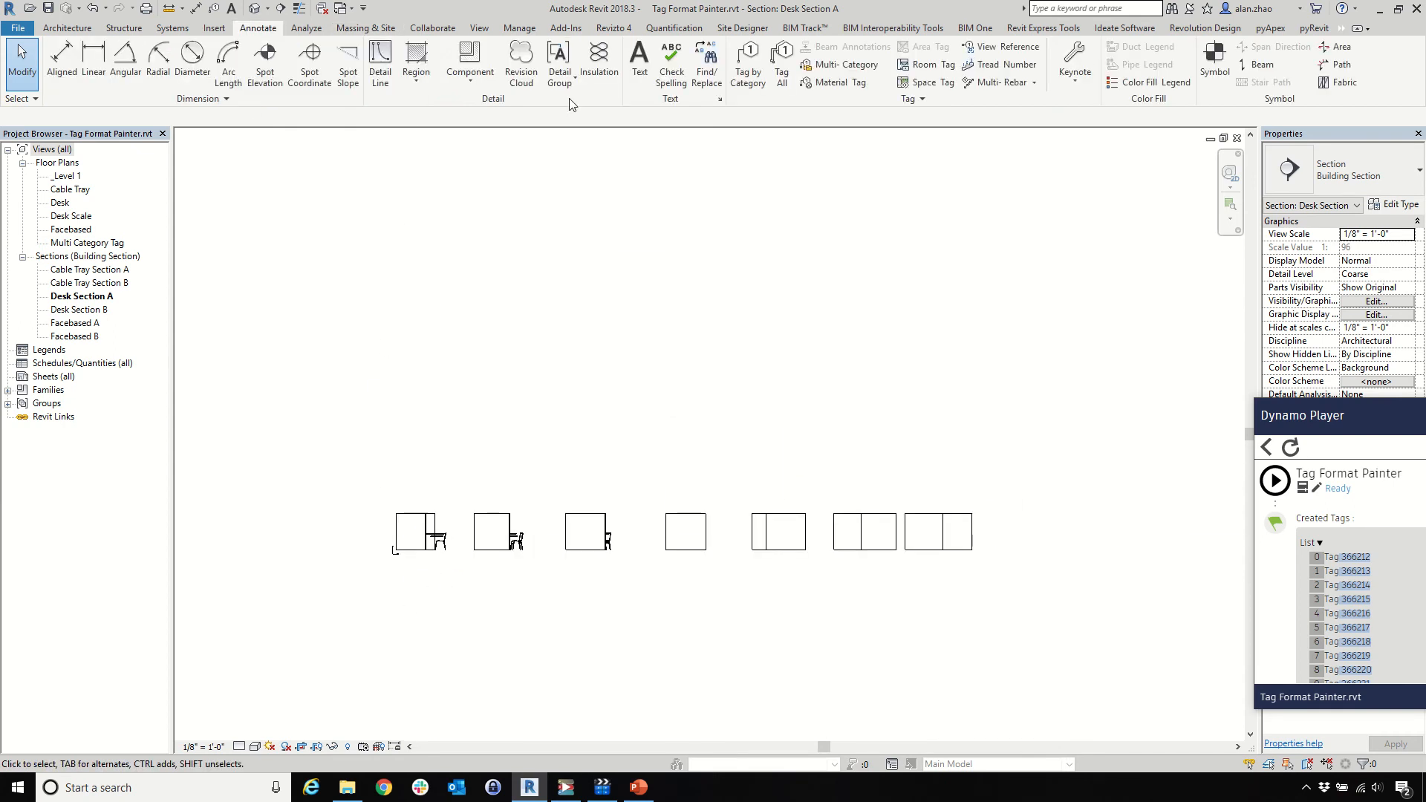
pyautogui.click(750, 61)
pyautogui.scroll(3, 426, 505)
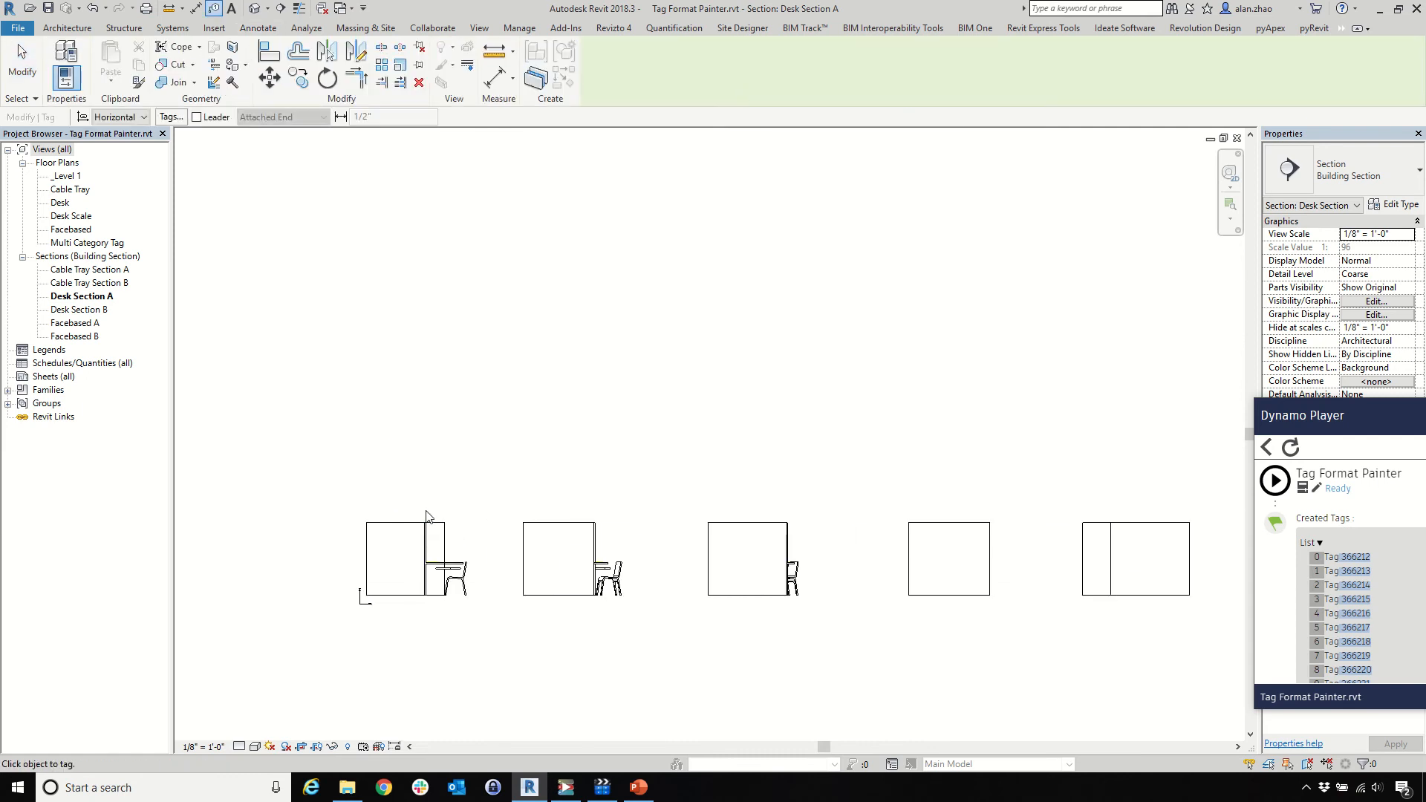
pyautogui.click(435, 568)
pyautogui.moveTo(435, 569); pyautogui.dragTo(463, 496)
# Give the E2020 tag a free-end leader that points to the first desk's top edge and has a horizontal landing beside the text
pyautogui.click(197, 117)
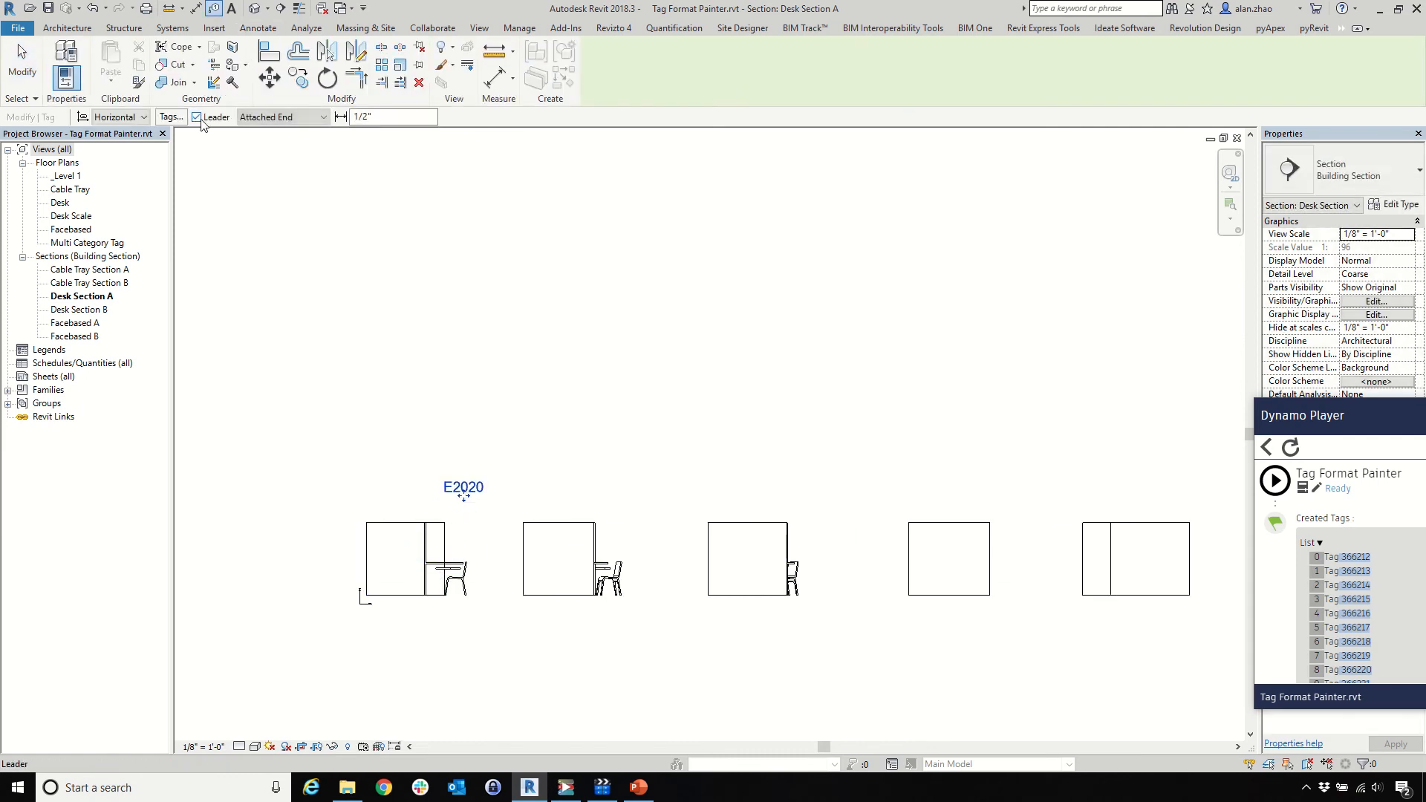
pyautogui.click(250, 118)
pyautogui.click(264, 142)
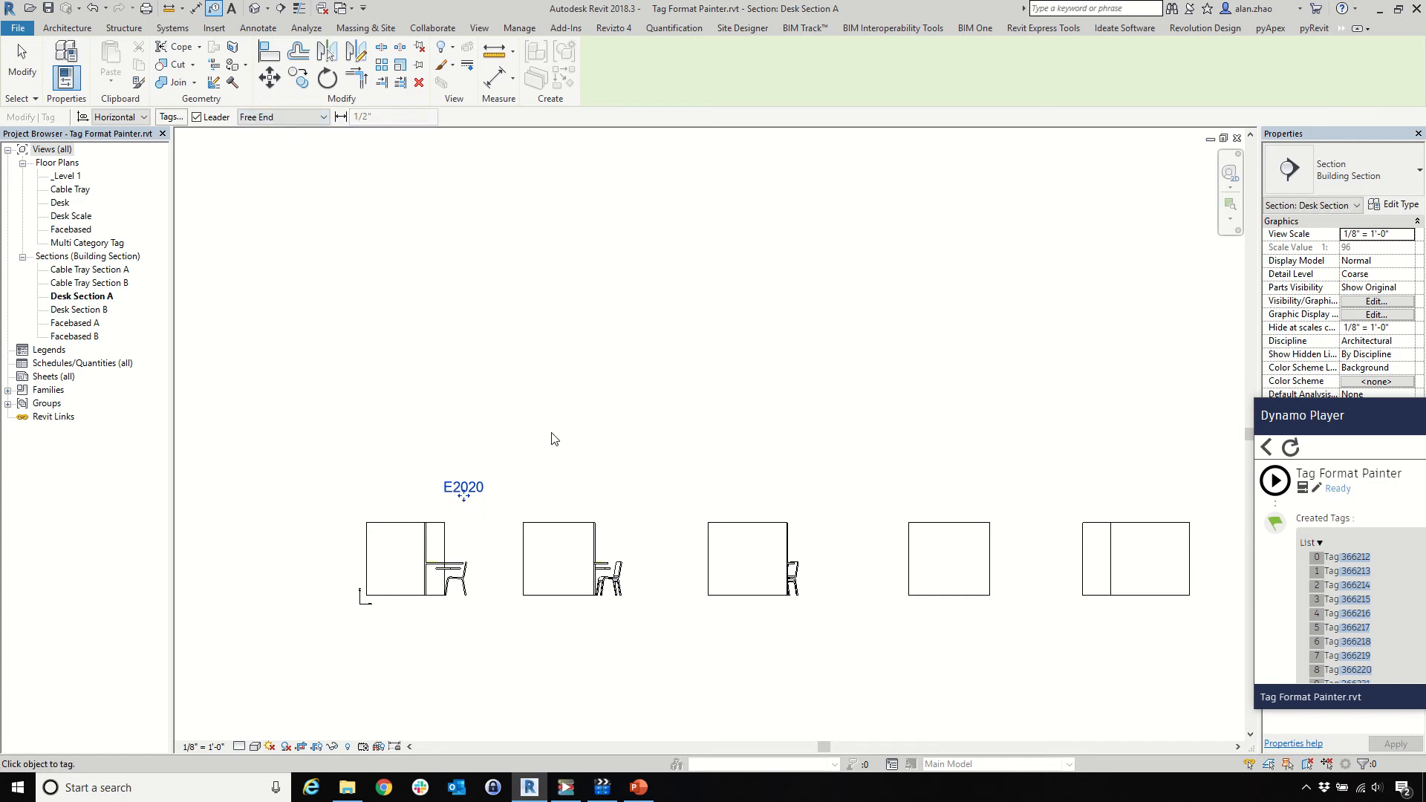
pyautogui.press('Escape')
pyautogui.click(463, 488)
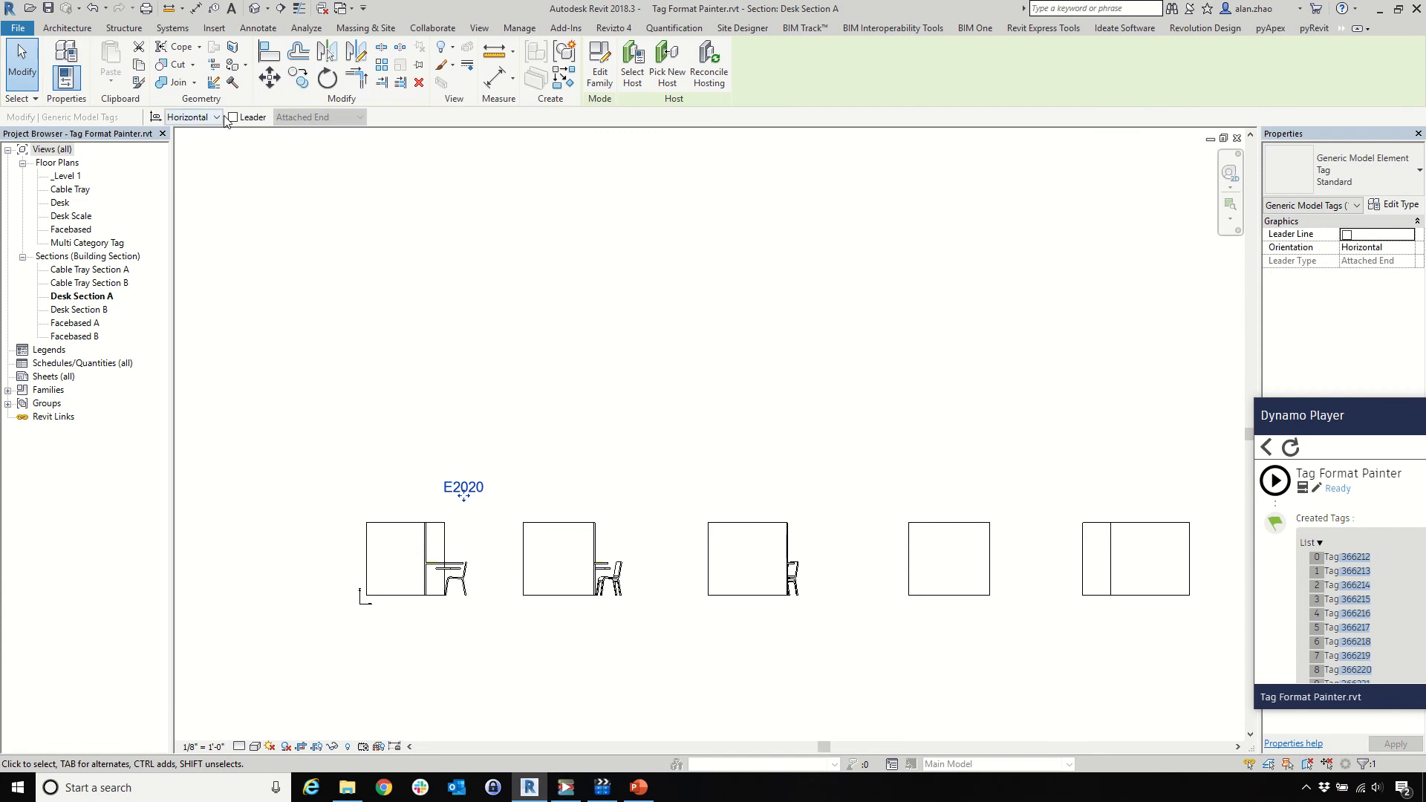
pyautogui.click(232, 117)
pyautogui.click(319, 118)
pyautogui.click(293, 142)
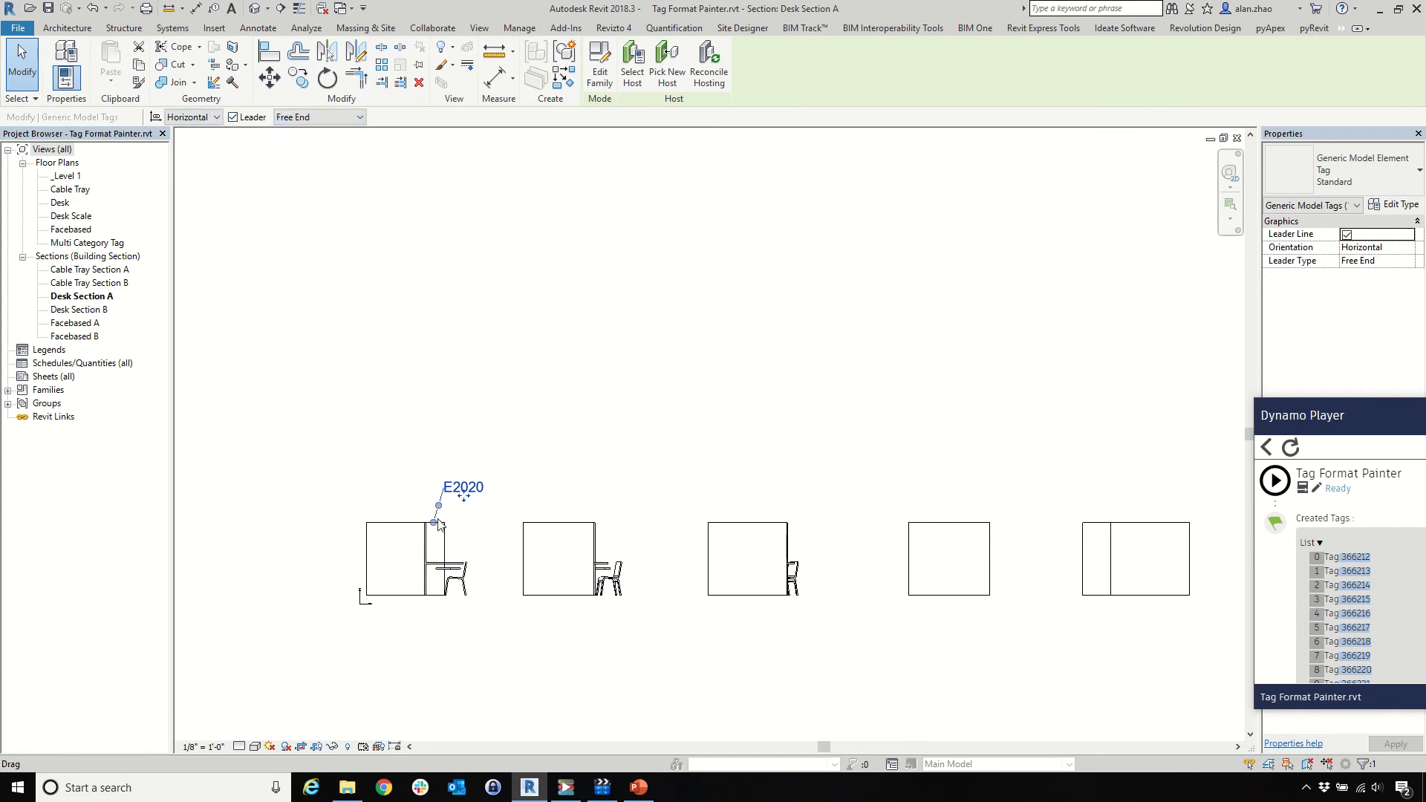
pyautogui.moveTo(439, 525); pyautogui.dragTo(422, 488)
# Run the Tag Format Painter script and reset its source to the first desk's E2020 tag
pyautogui.moveTo(1321, 407)
pyautogui.mouseDown()
pyautogui.moveTo(1190, 388)
pyautogui.moveTo(1148, 364)
pyautogui.mouseUp()
pyautogui.click(1102, 437)
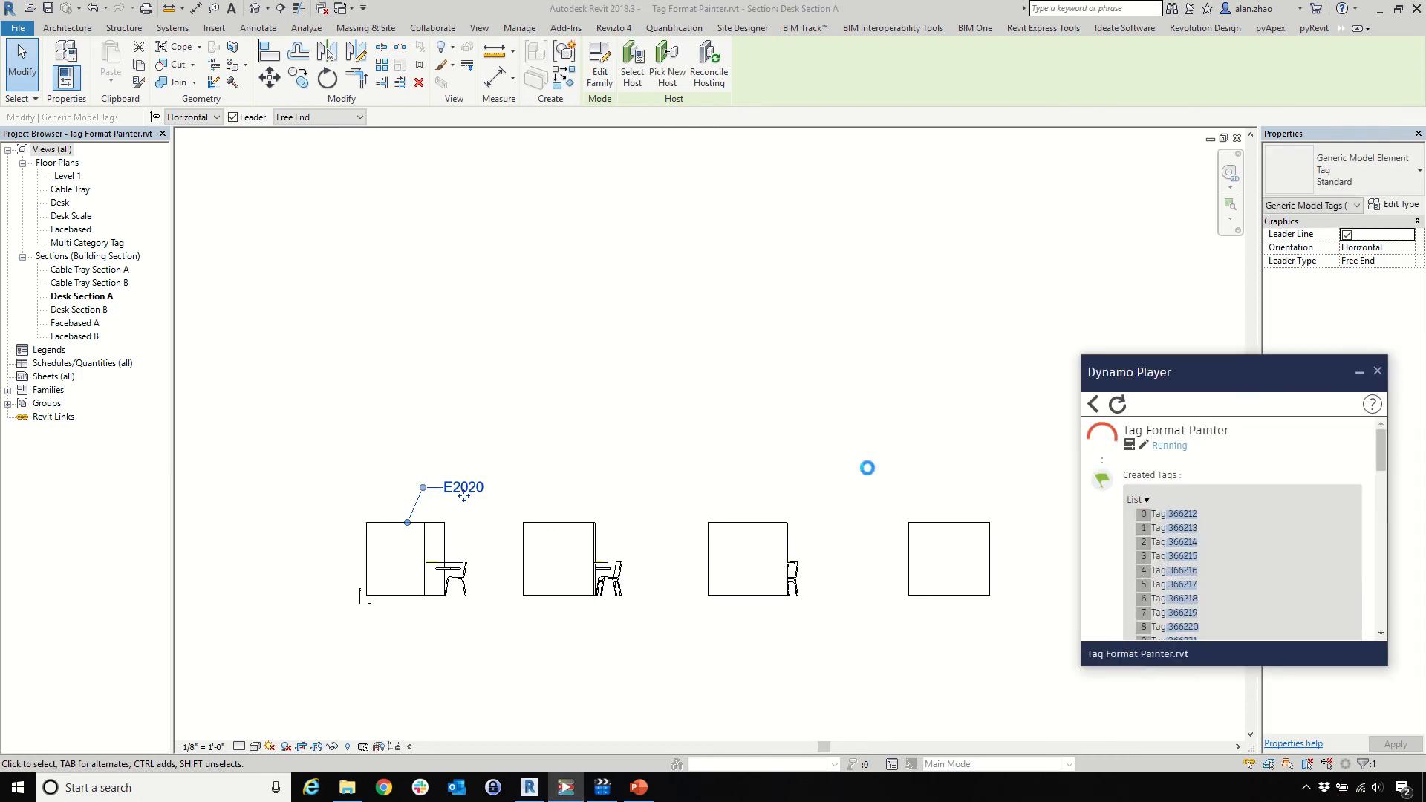
pyautogui.click(350, 340)
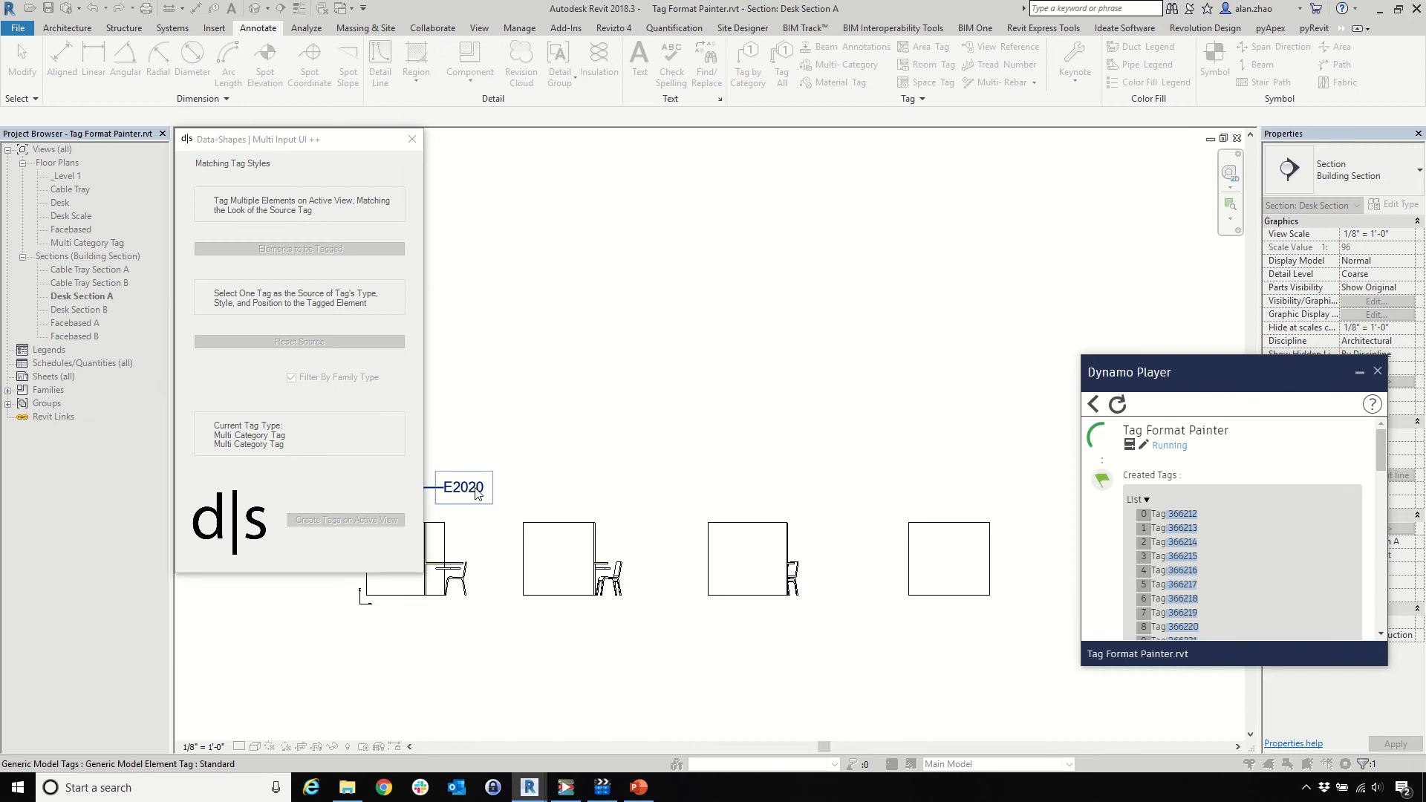
# Choose the other desks in Desk Section A as the elements to tag and create their tags on the active view
pyautogui.scroll(-4, 516, 520)
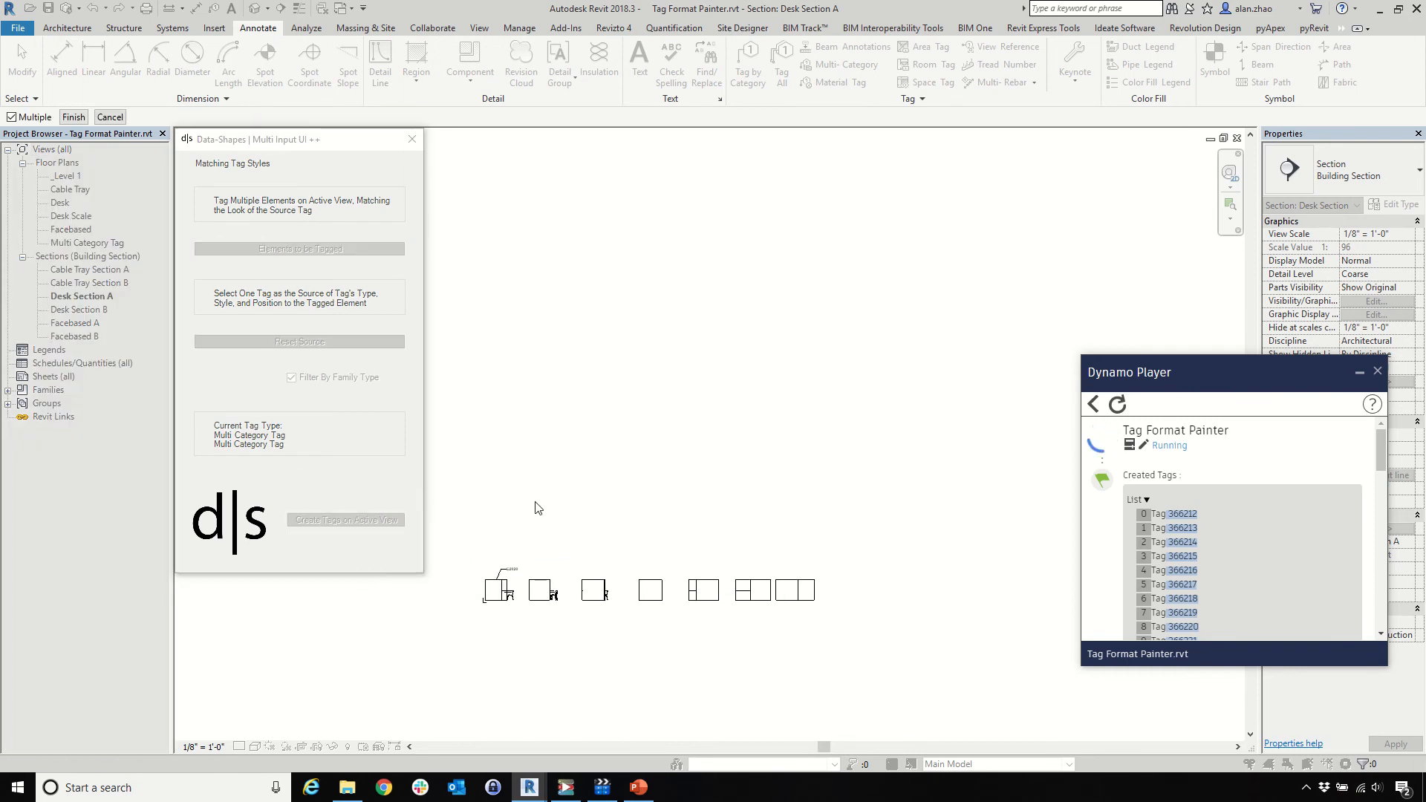
pyautogui.moveTo(535, 504); pyautogui.dragTo(906, 676)
pyautogui.click(544, 589)
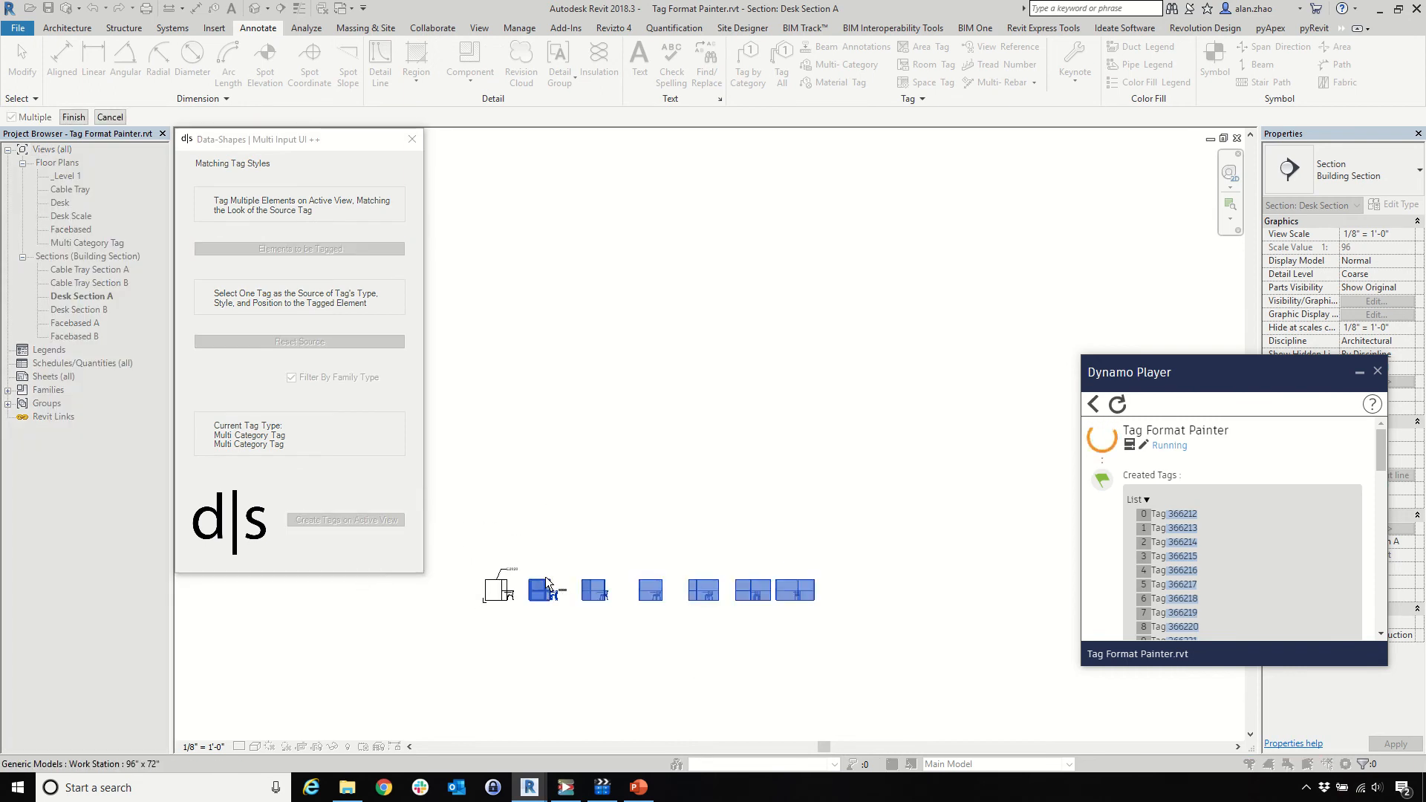
pyautogui.click(74, 117)
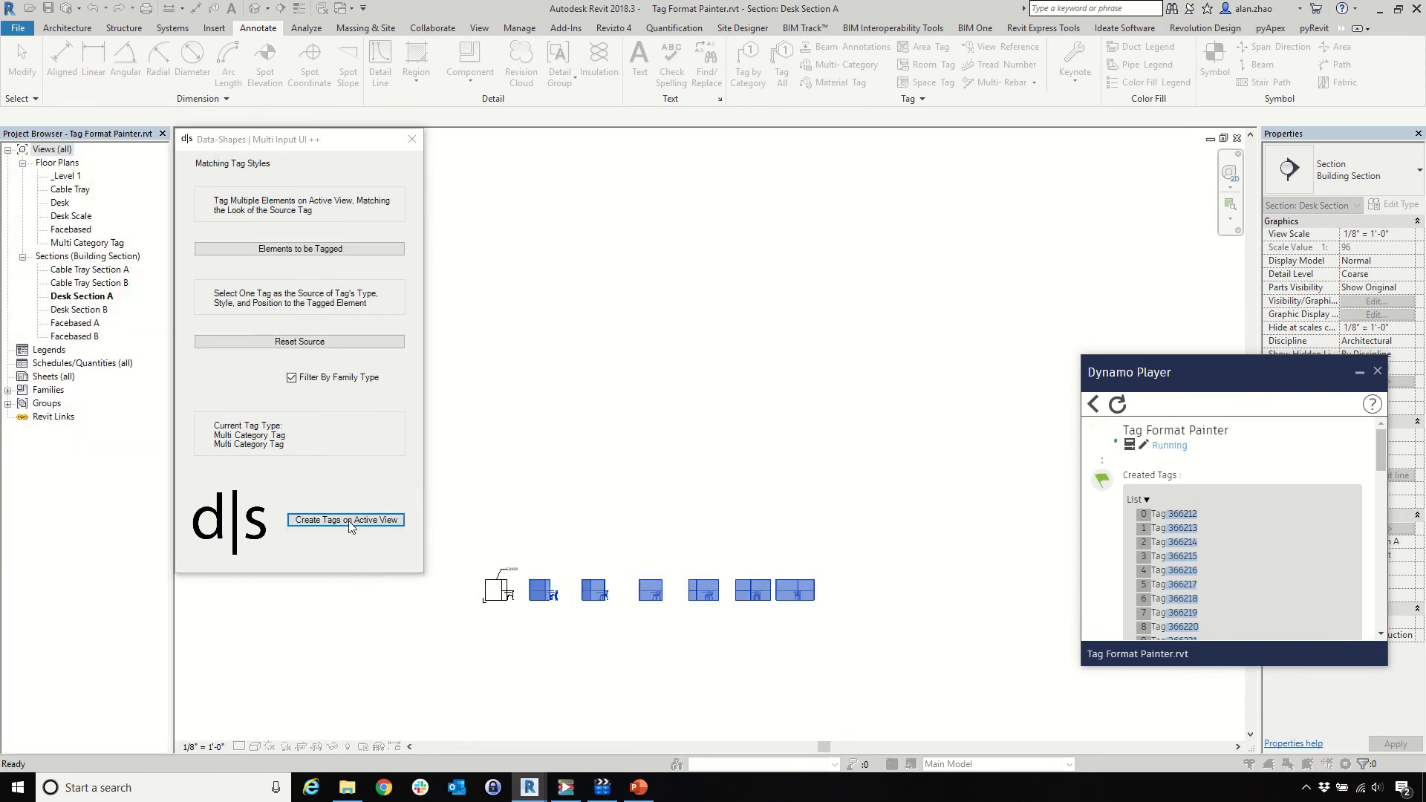
pyautogui.click(353, 522)
# Inspect the created tags and leaders against the differently rotated desks in Desk Section A
pyautogui.scroll(5, 794, 673)
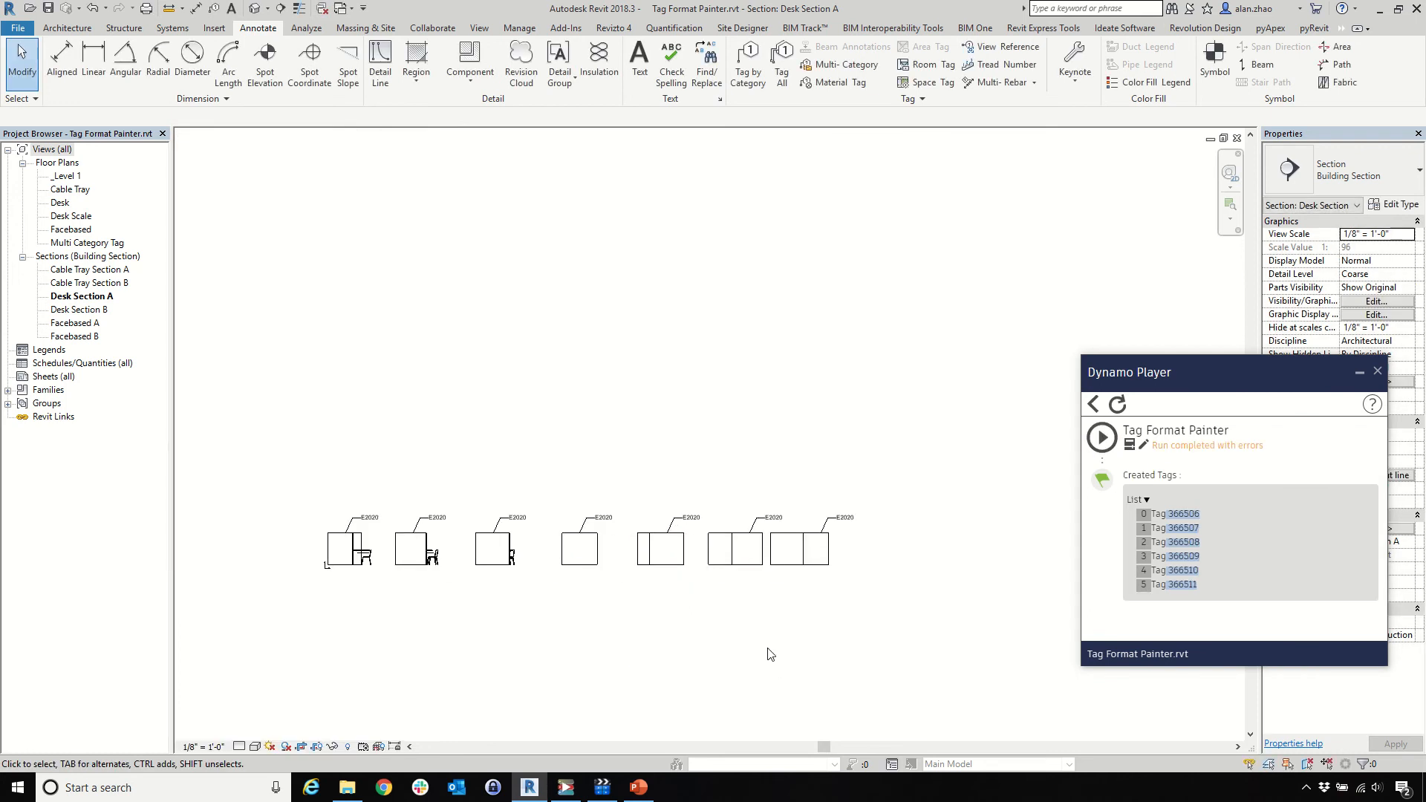
pyautogui.click(771, 553)
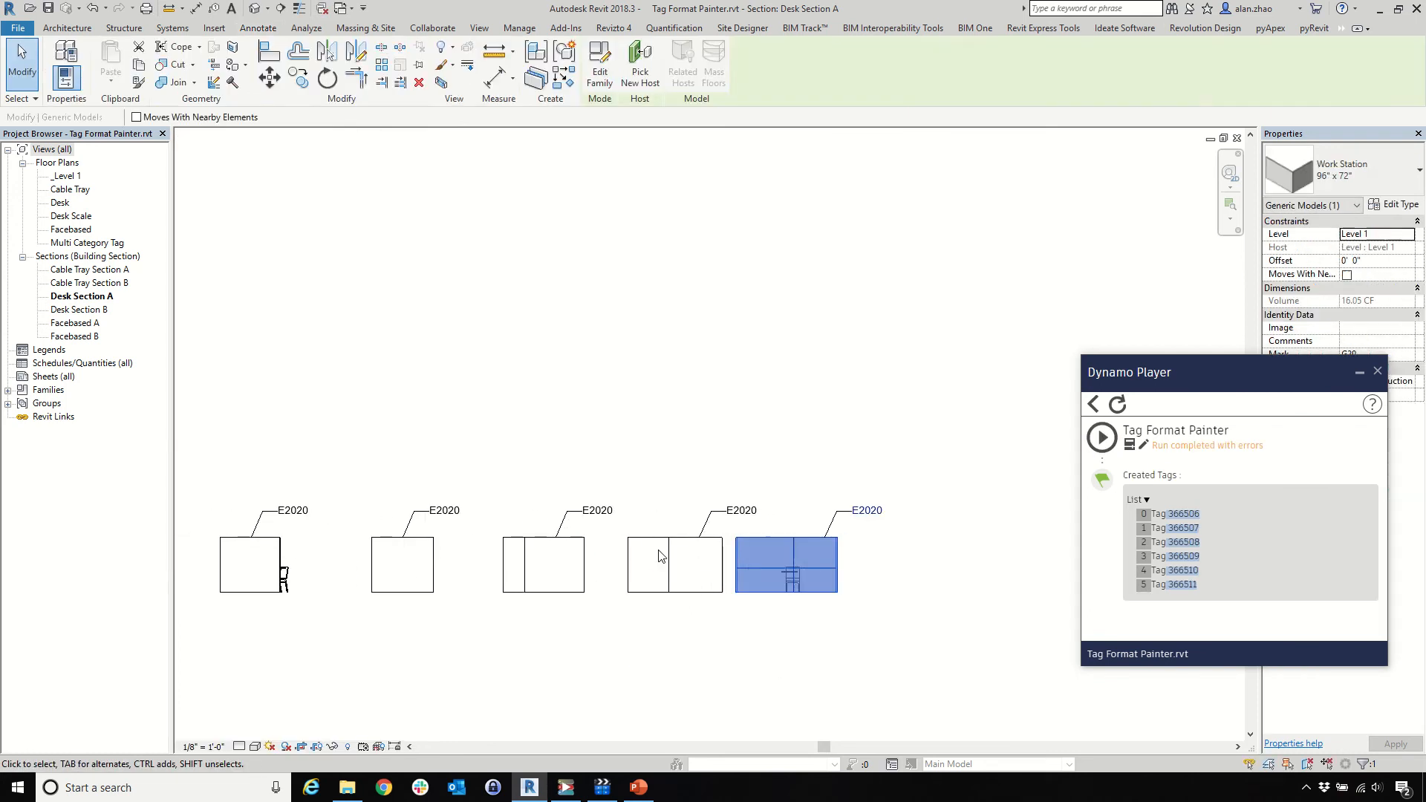
pyautogui.click(669, 557)
pyautogui.click(547, 568)
pyautogui.scroll(-2, 594, 569)
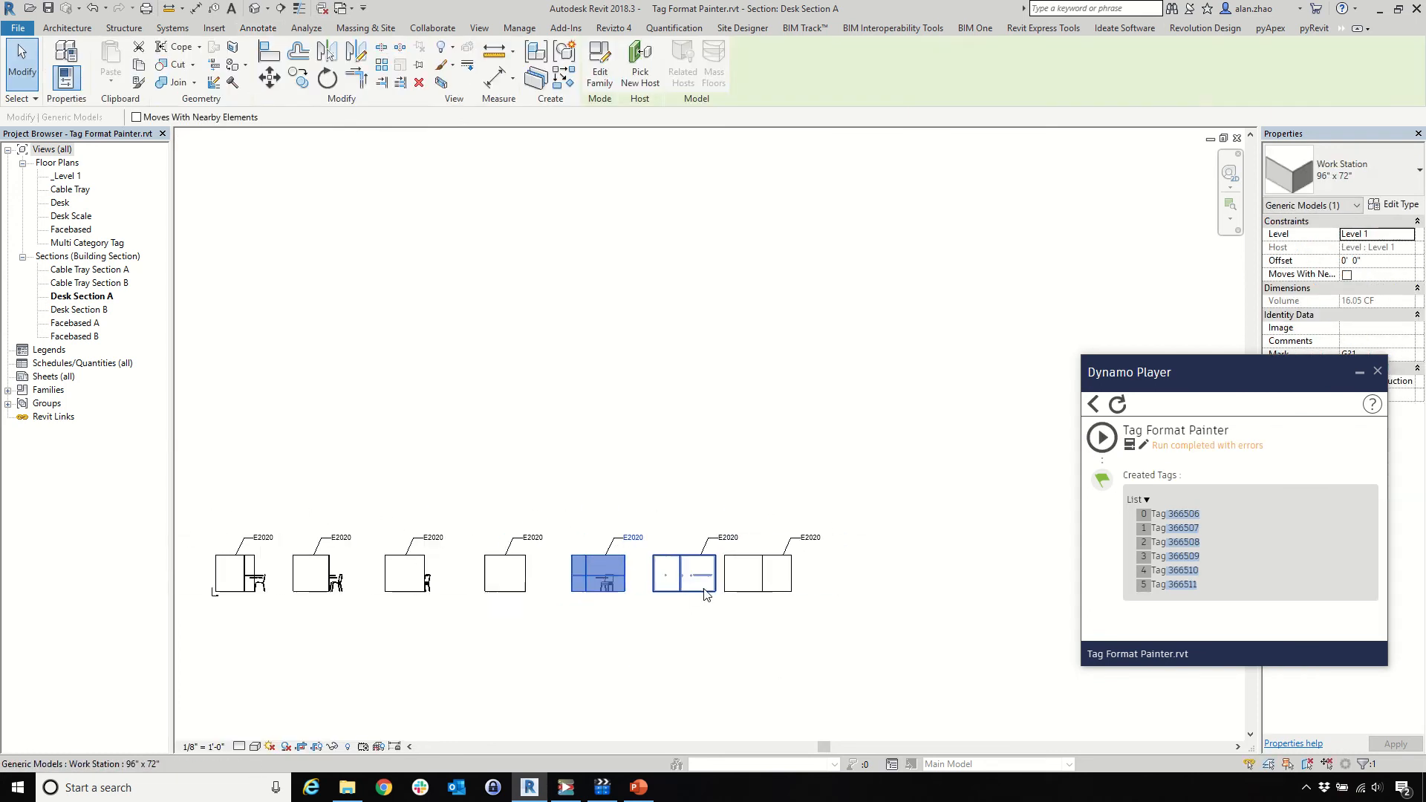
pyautogui.scroll(4, 260, 531)
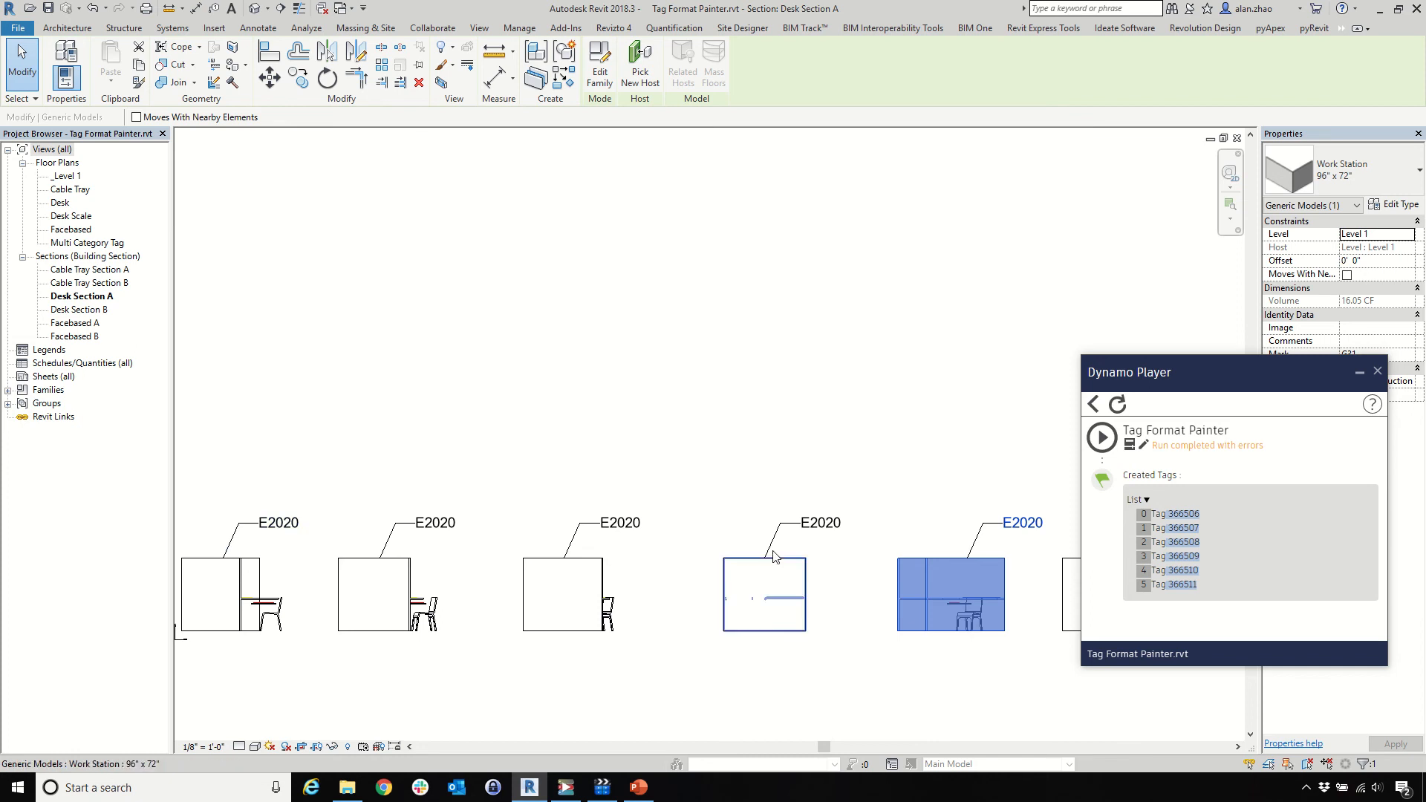
# Open Desk Section B and run Tag Format Painter on all its desks, creating tags with the current Generic Model Element Tag source
pyautogui.doubleClick(82, 310)
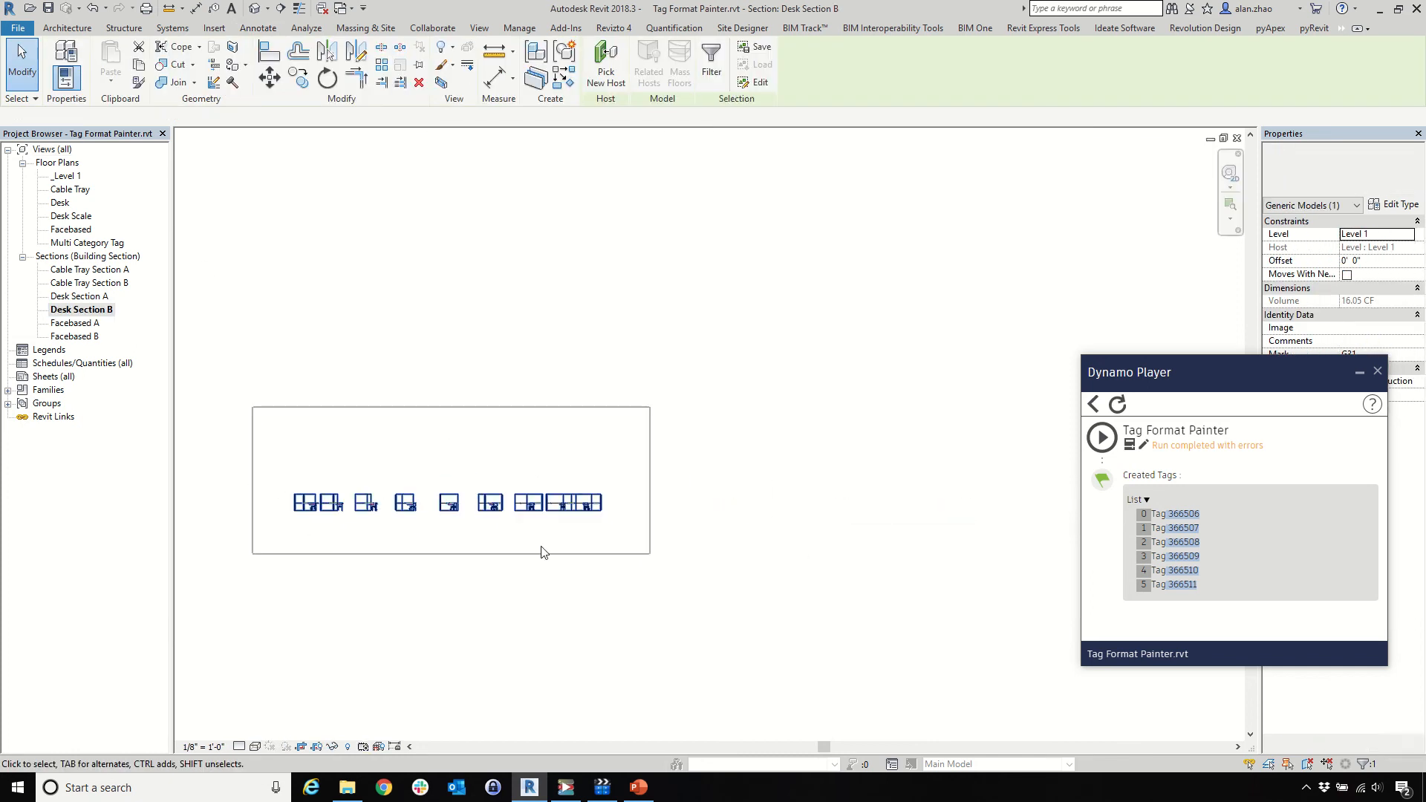
pyautogui.scroll(3, 382, 531)
pyautogui.click(369, 596)
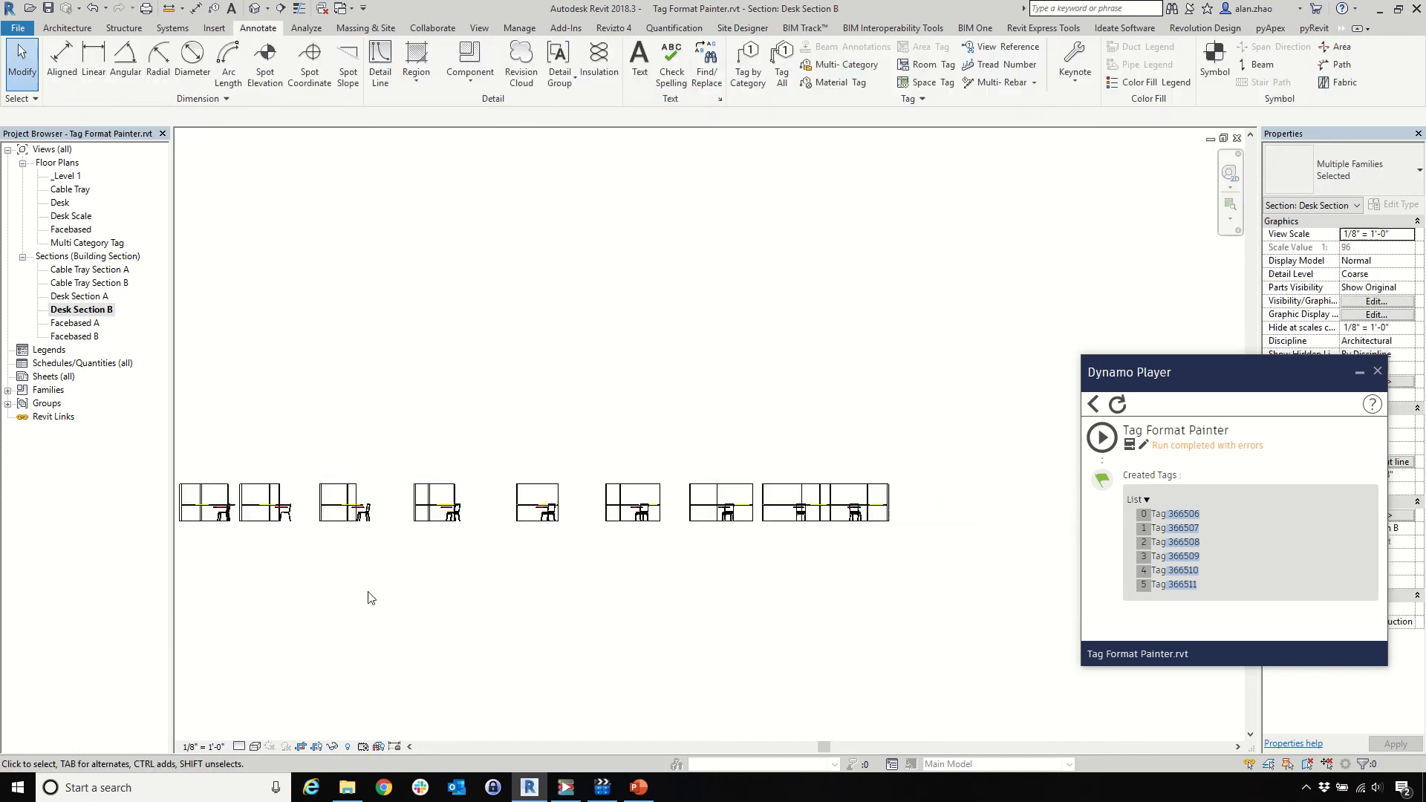
pyautogui.click(1101, 437)
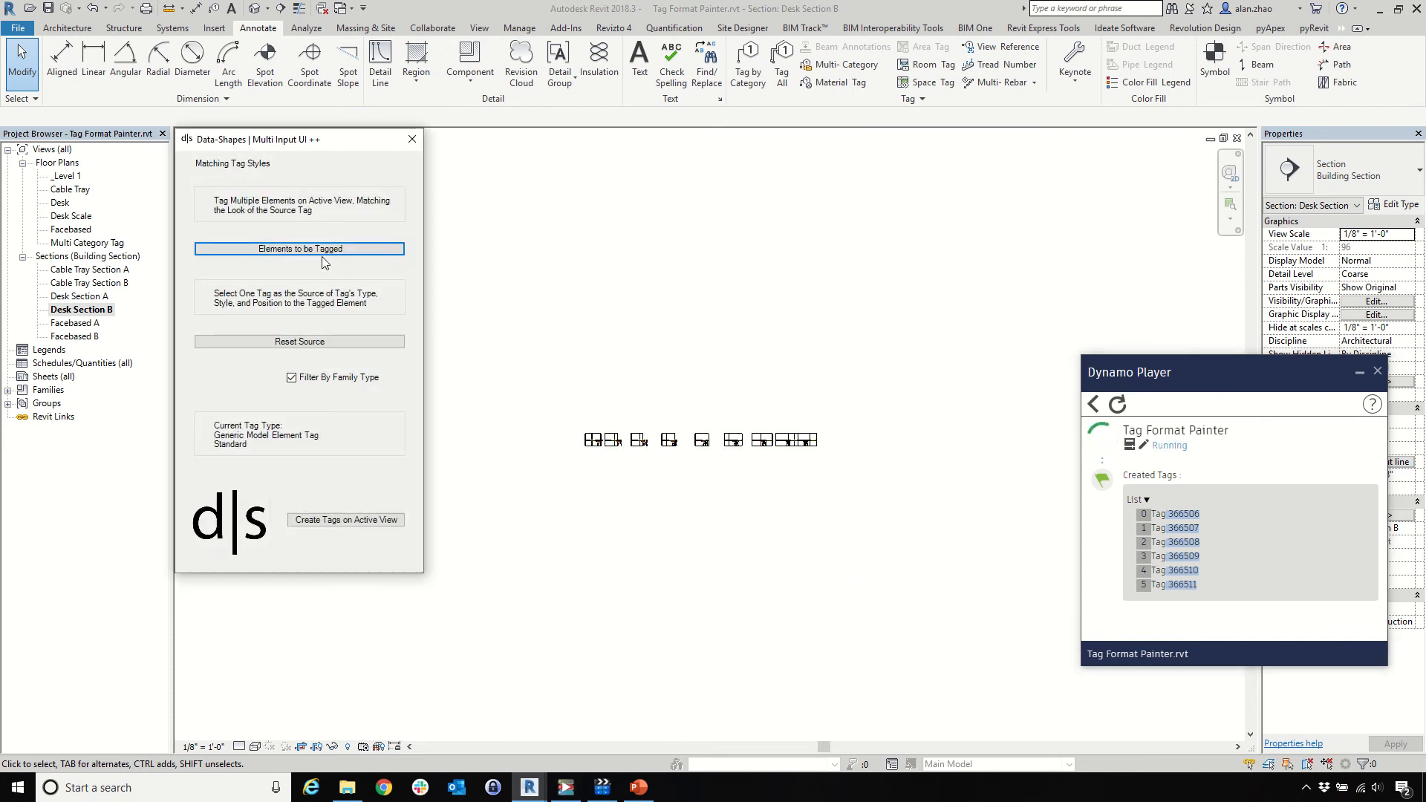
pyautogui.click(324, 262)
pyautogui.moveTo(533, 363); pyautogui.dragTo(965, 553)
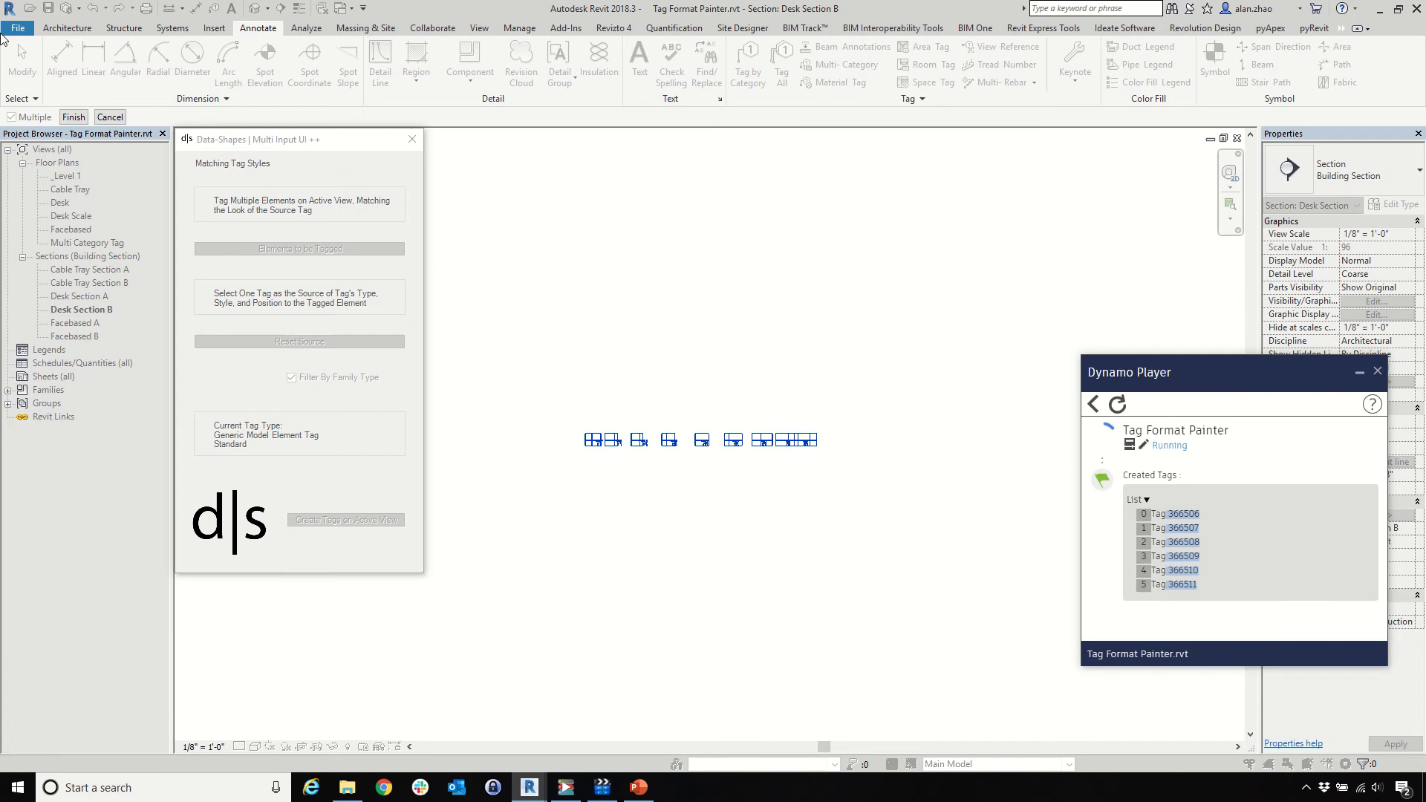
pyautogui.click(73, 118)
pyautogui.click(334, 519)
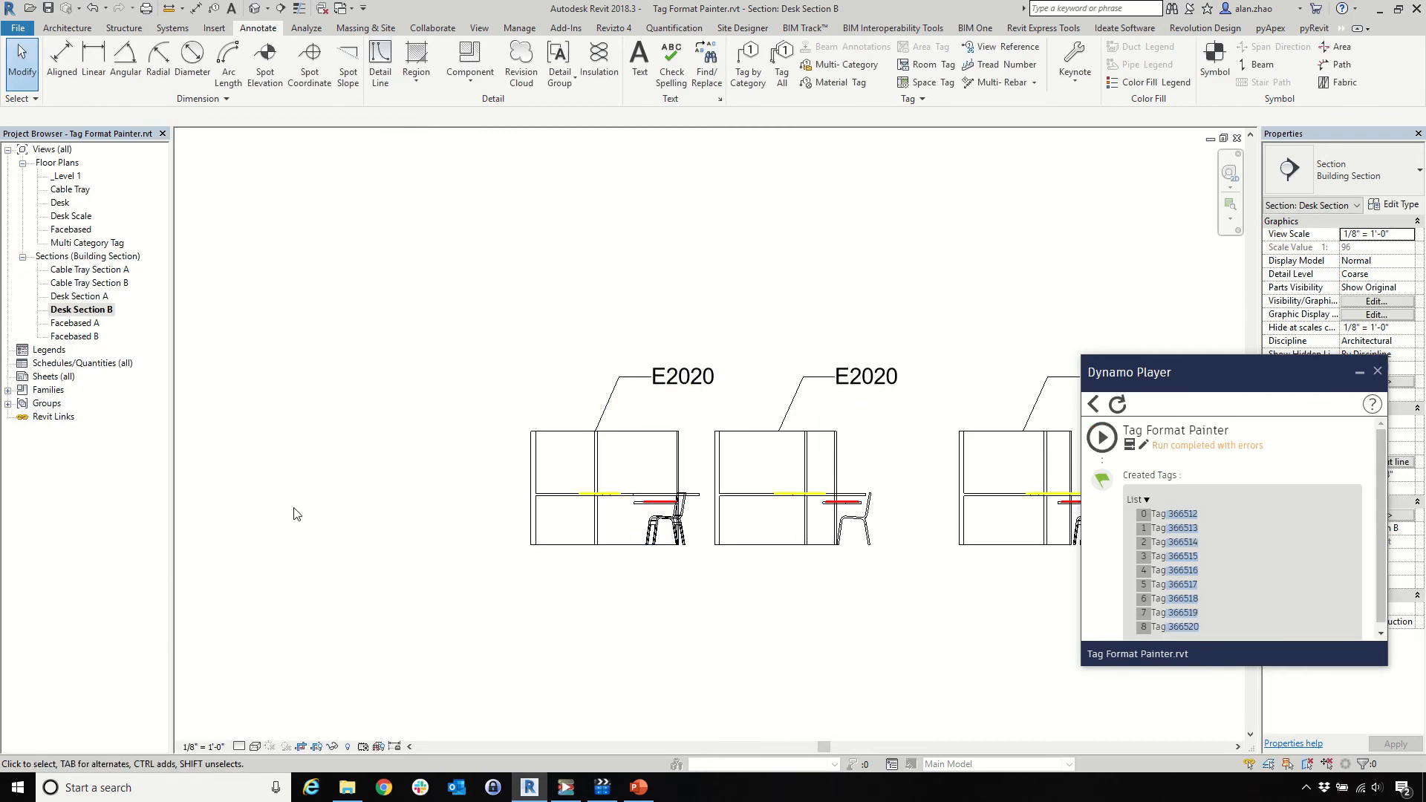
# Switch to the PowerPoint slide show and advance the slide to the "Yes – Element Rotation Matters" and "Element as Coord" branch
pyautogui.click(638, 787)
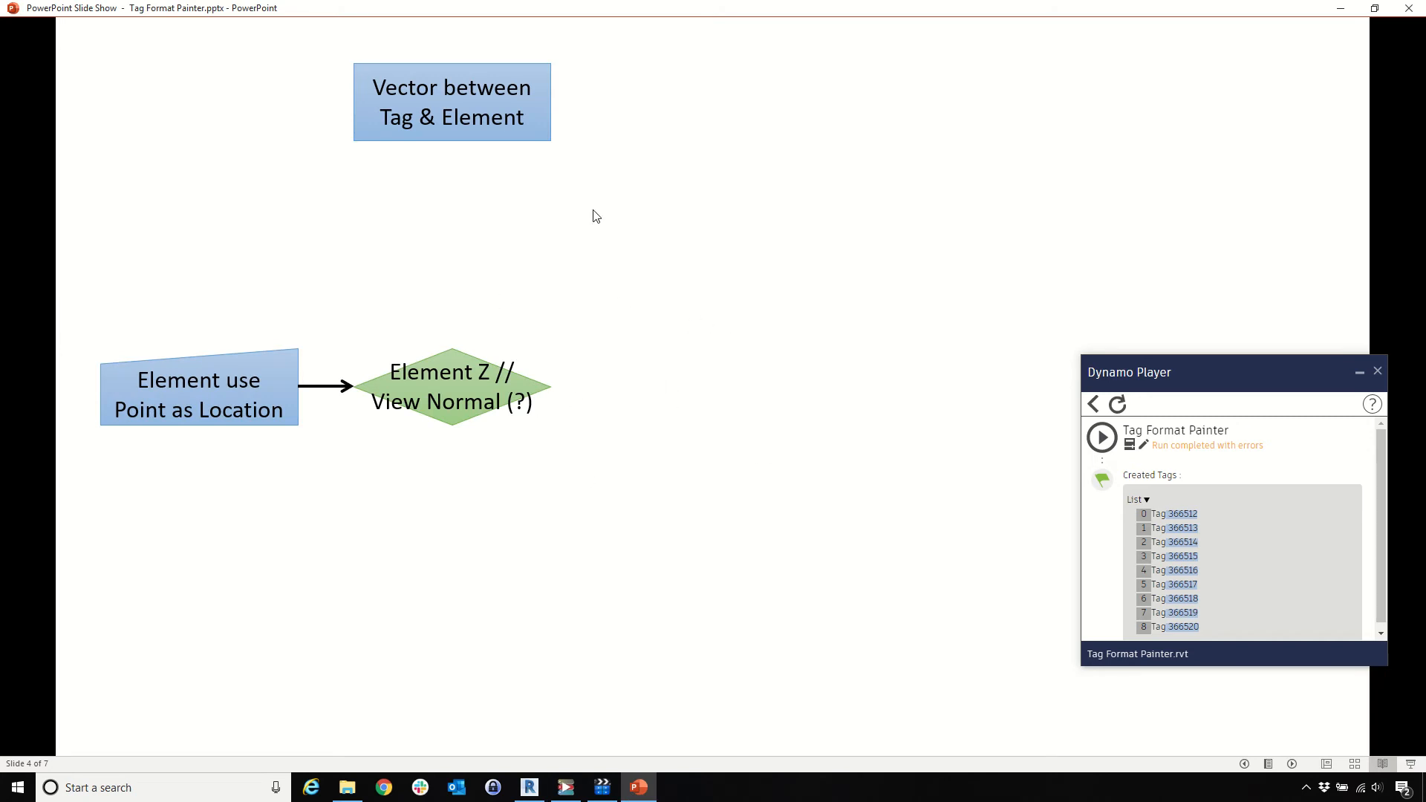
pyautogui.click(626, 372)
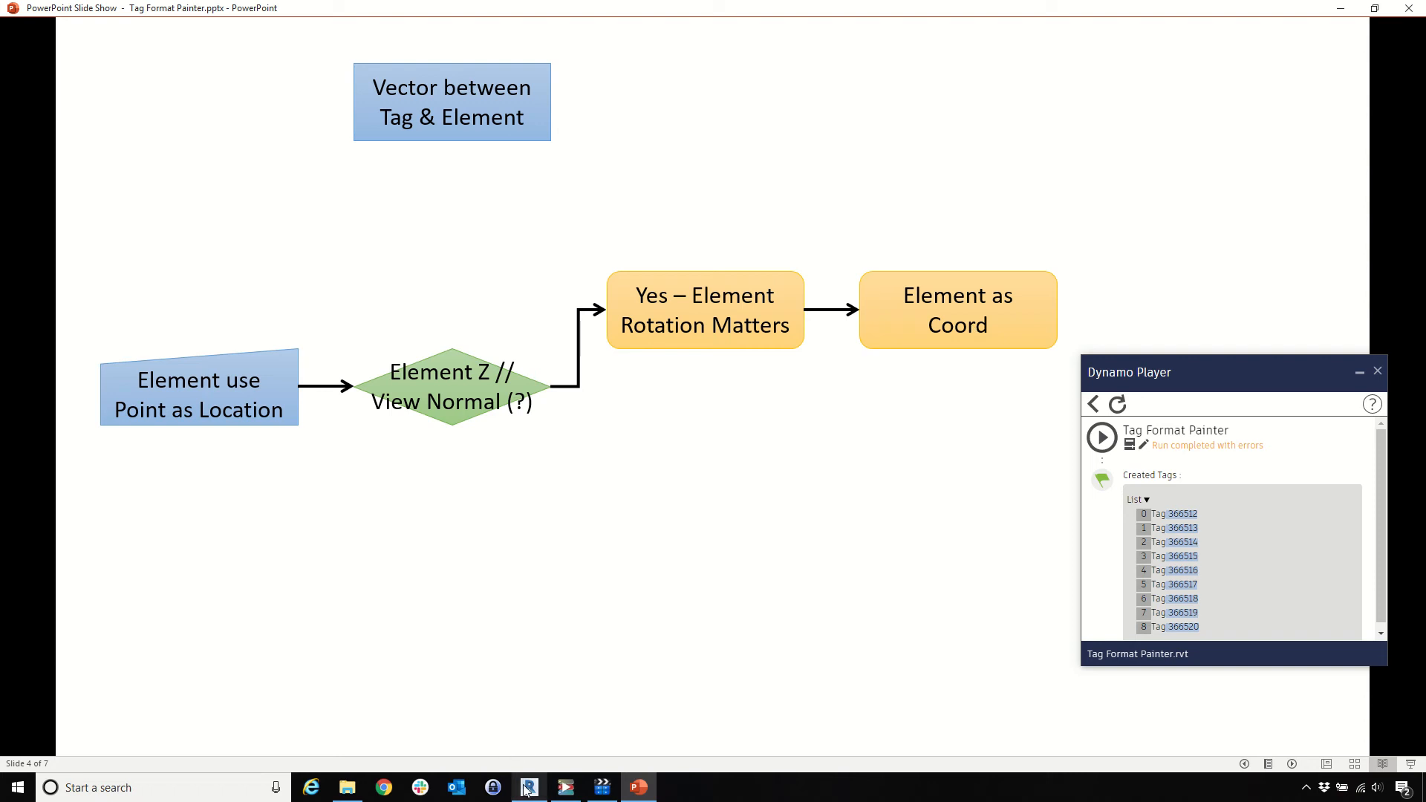
# Switch back to Revit and examine the XYZ component's orientation on the diagonal desk in the Desk floor plan
pyautogui.moveTo(529, 785)
pyautogui.click(525, 730)
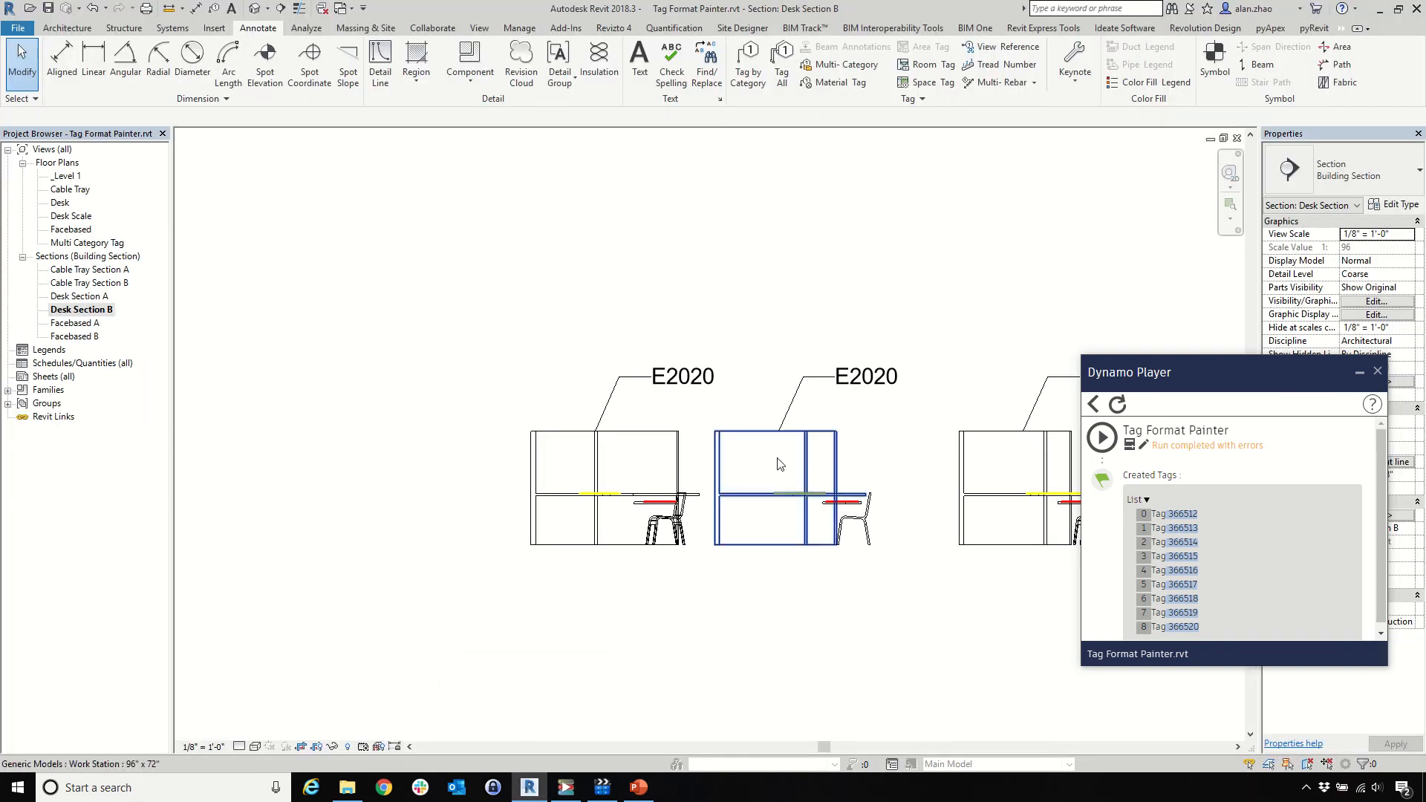
pyautogui.doubleClick(61, 203)
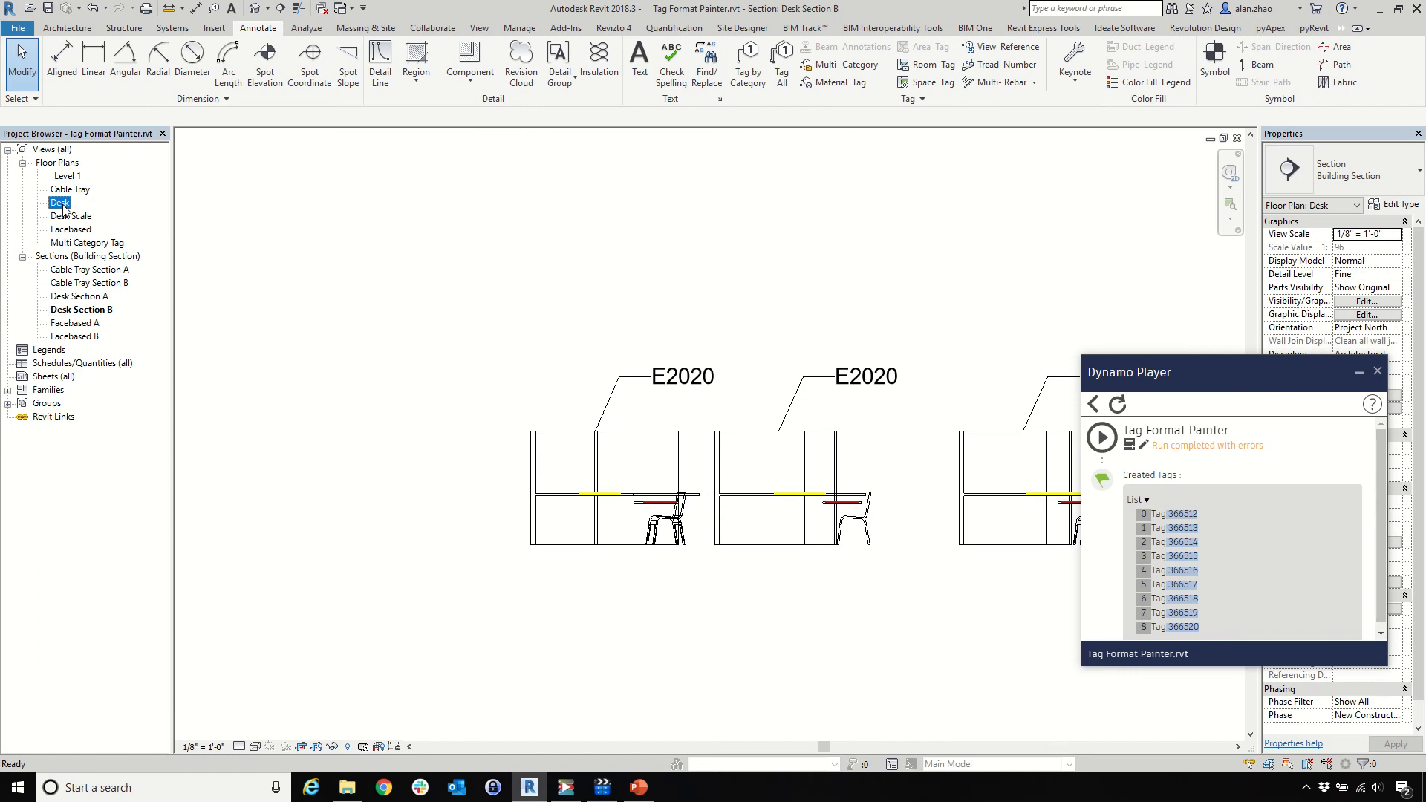
pyautogui.scroll(10, 359, 412)
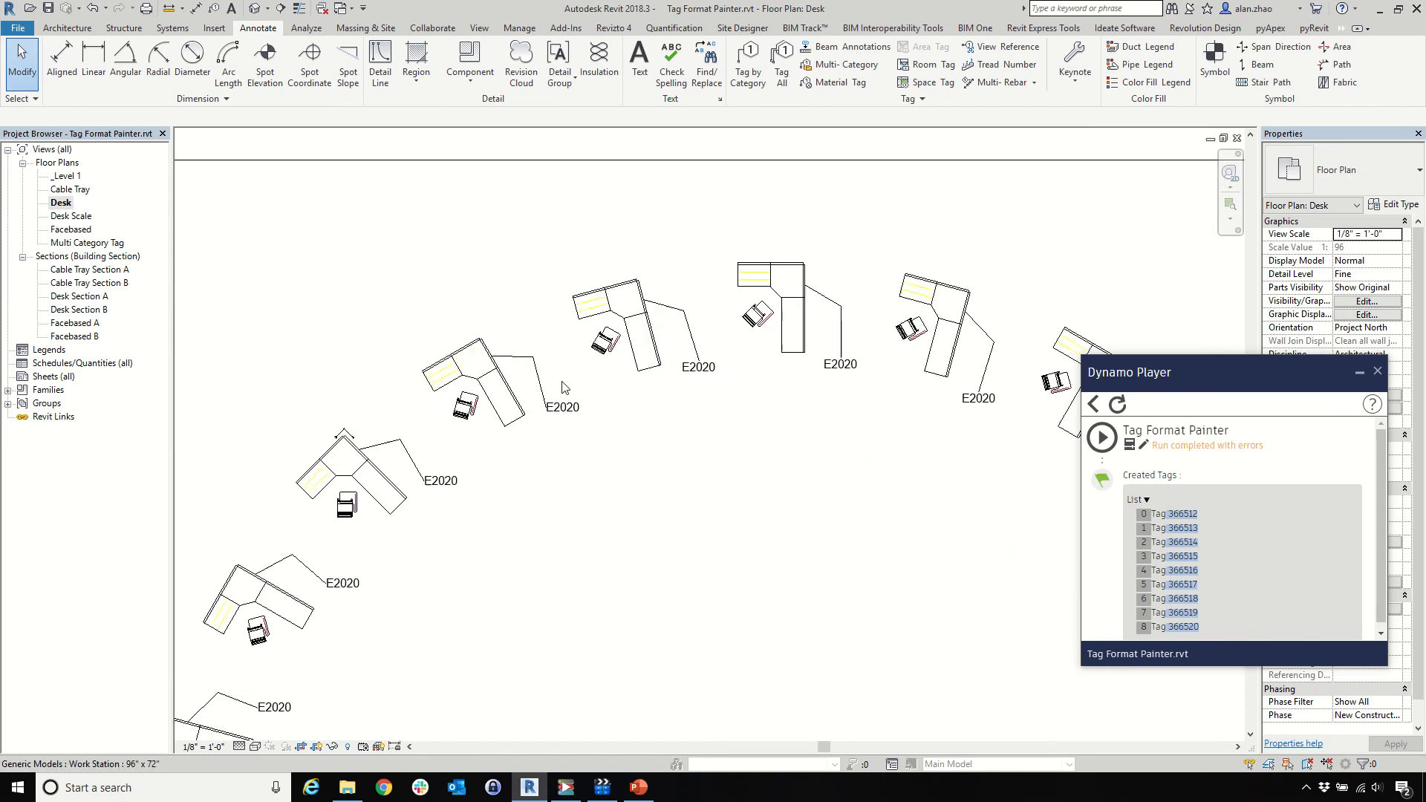
pyautogui.click(359, 412)
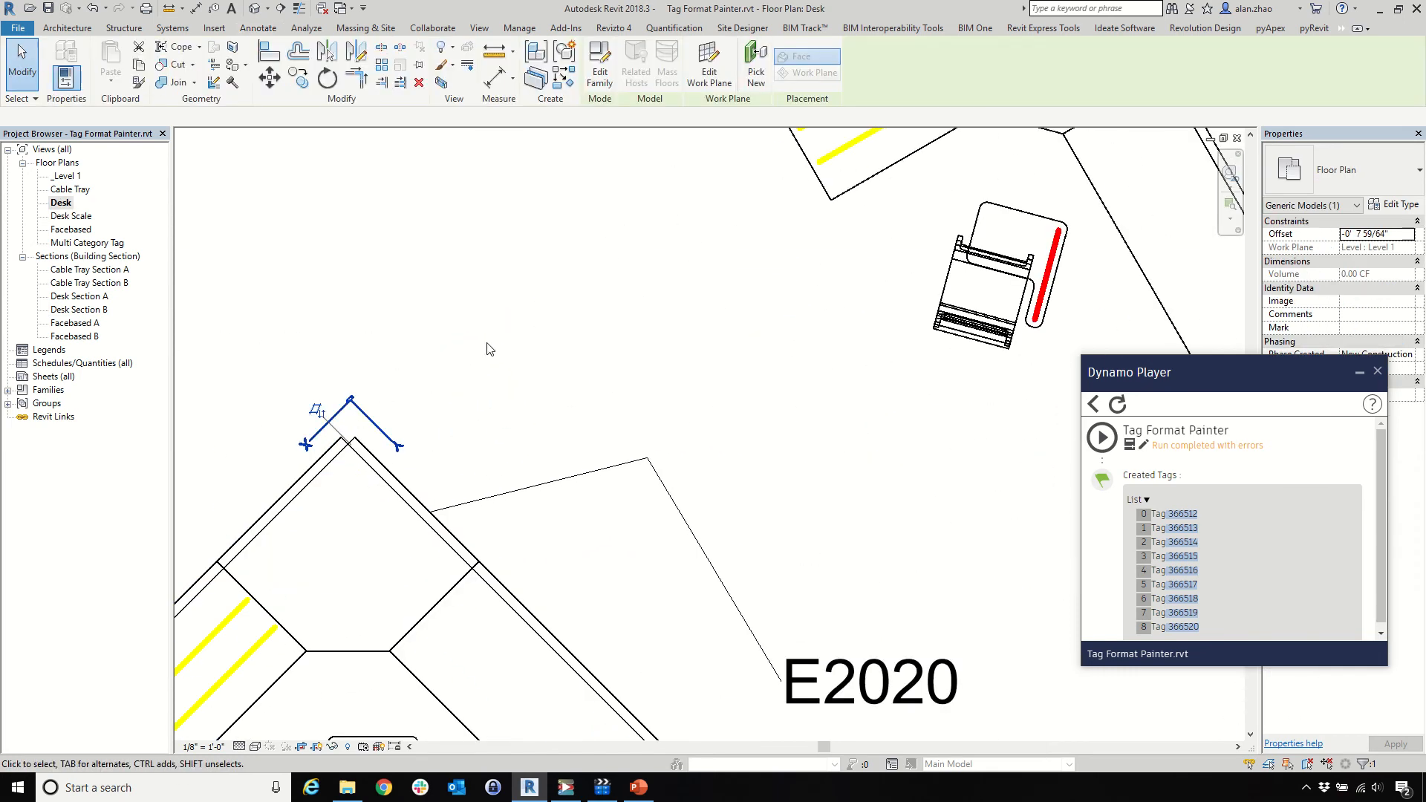
pyautogui.scroll(-4, 486, 349)
pyautogui.scroll(5, 423, 438)
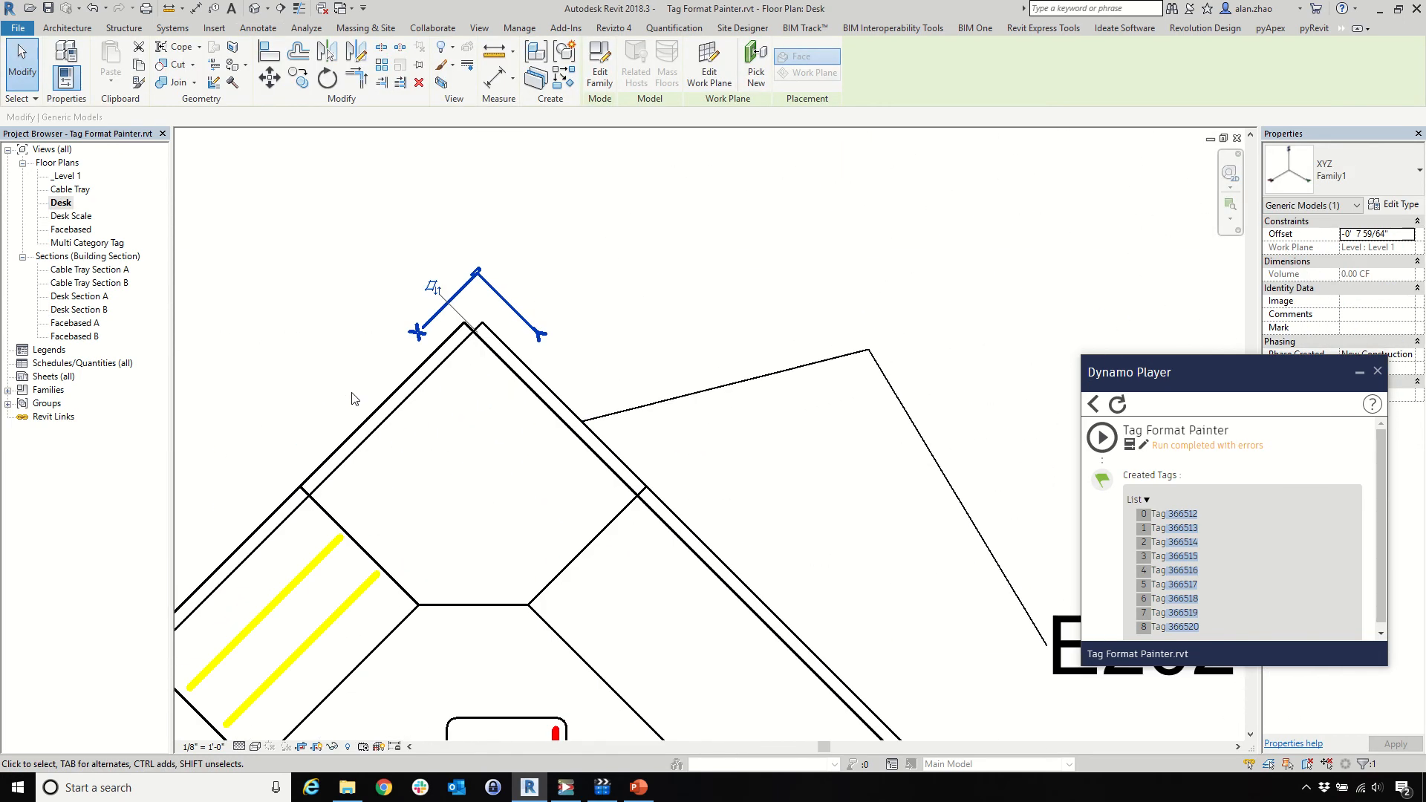
pyautogui.click(318, 329)
pyautogui.scroll(-3, 456, 371)
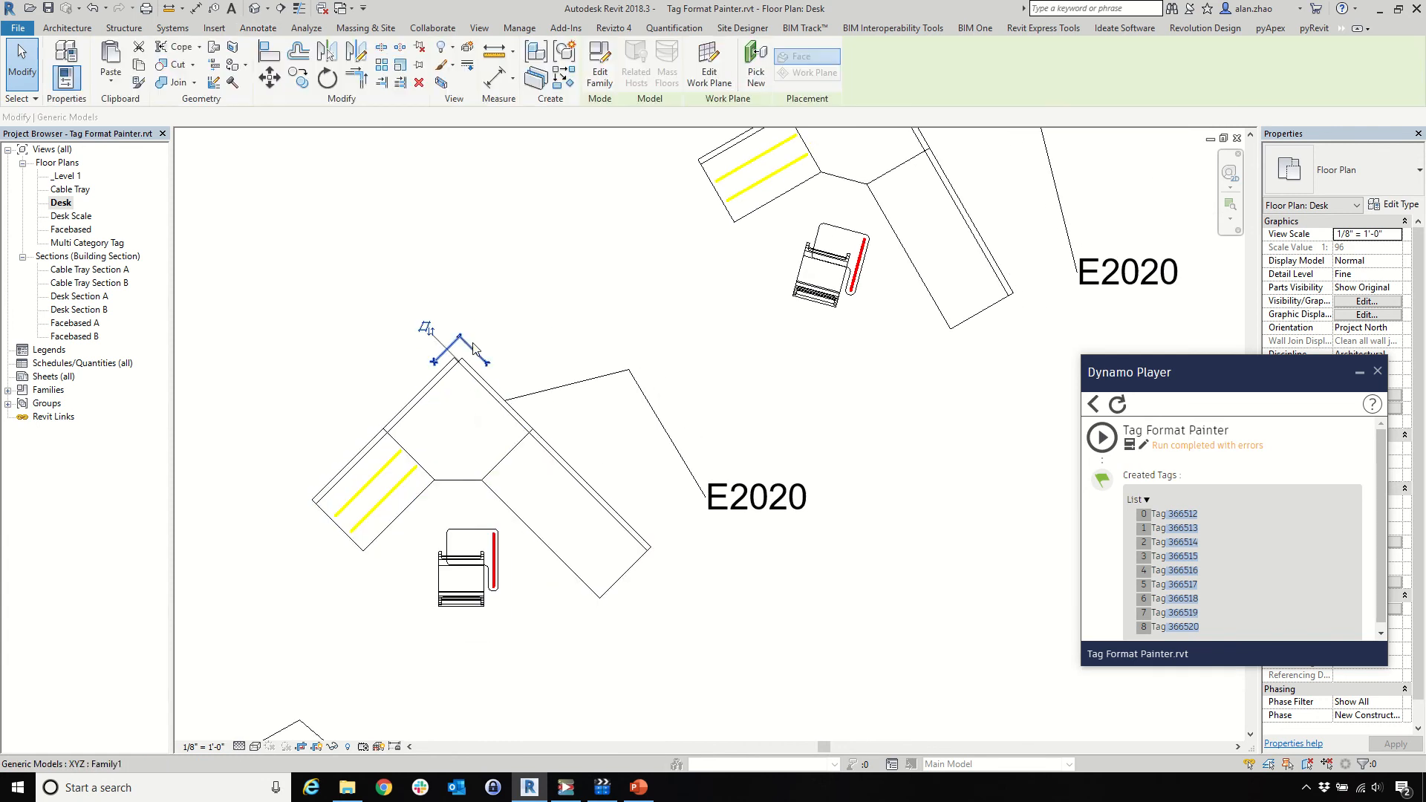
# Draw a Wide Lines detail line from the XYZ component's origin to the start of the diagonal desk's E2020 tag
pyautogui.click(258, 28)
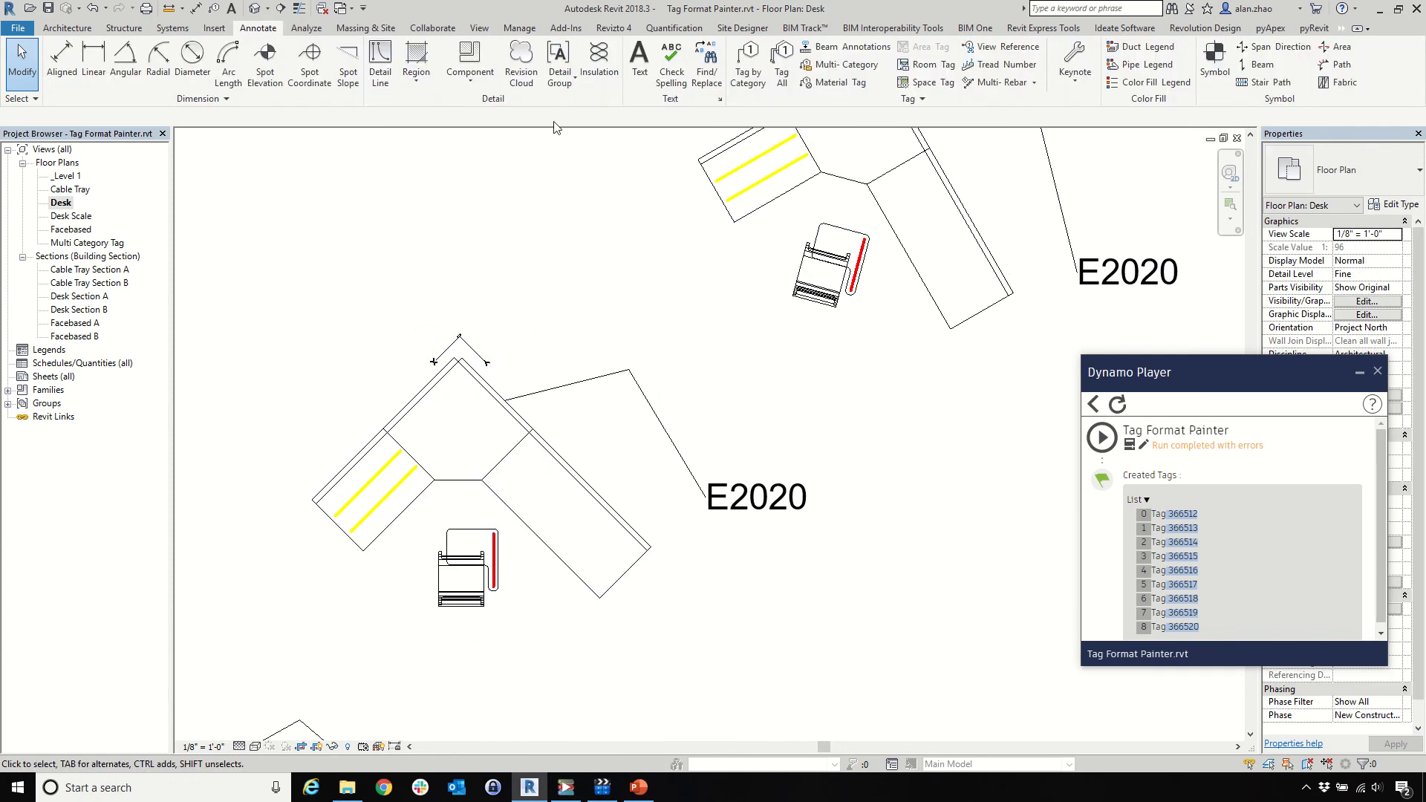
pyautogui.click(381, 60)
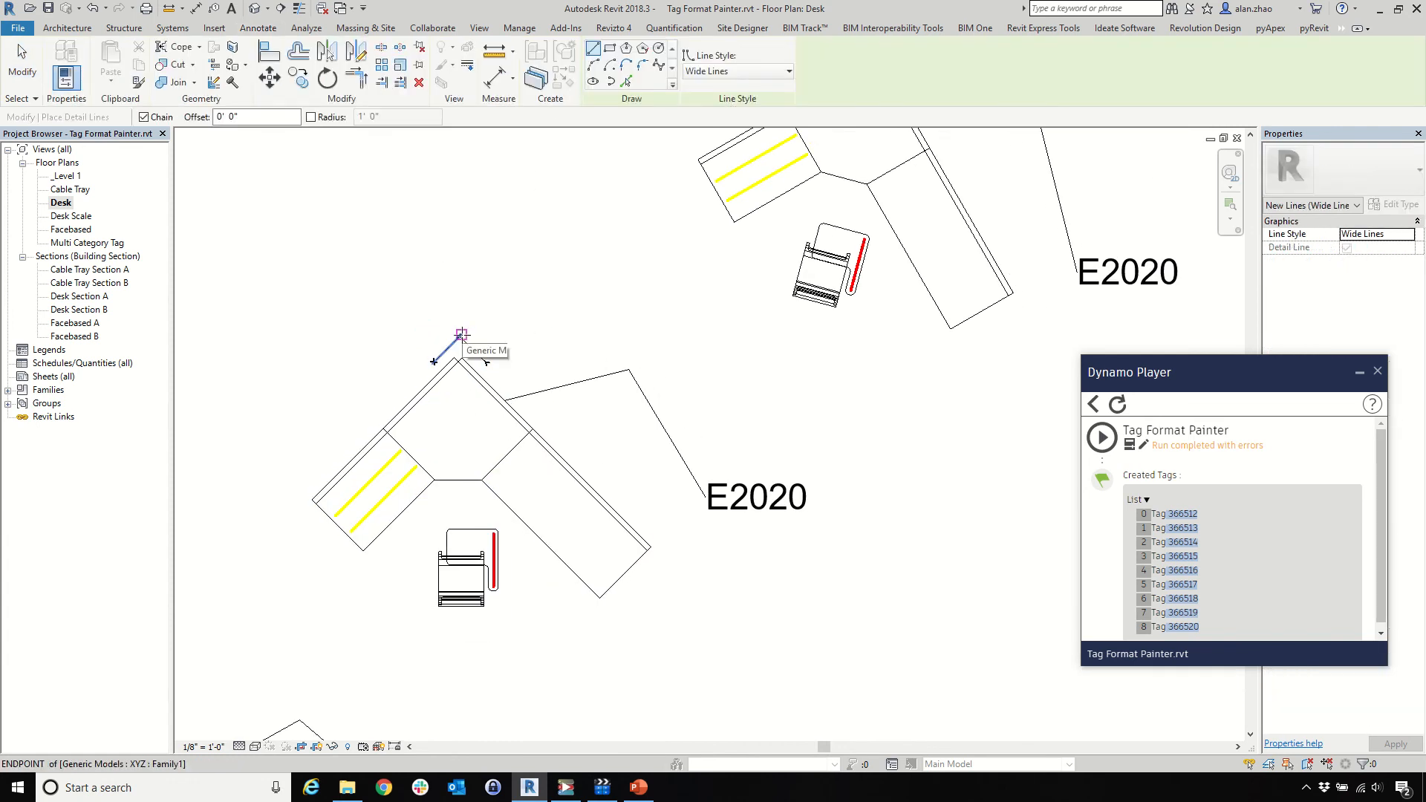
pyautogui.scroll(3, 461, 334)
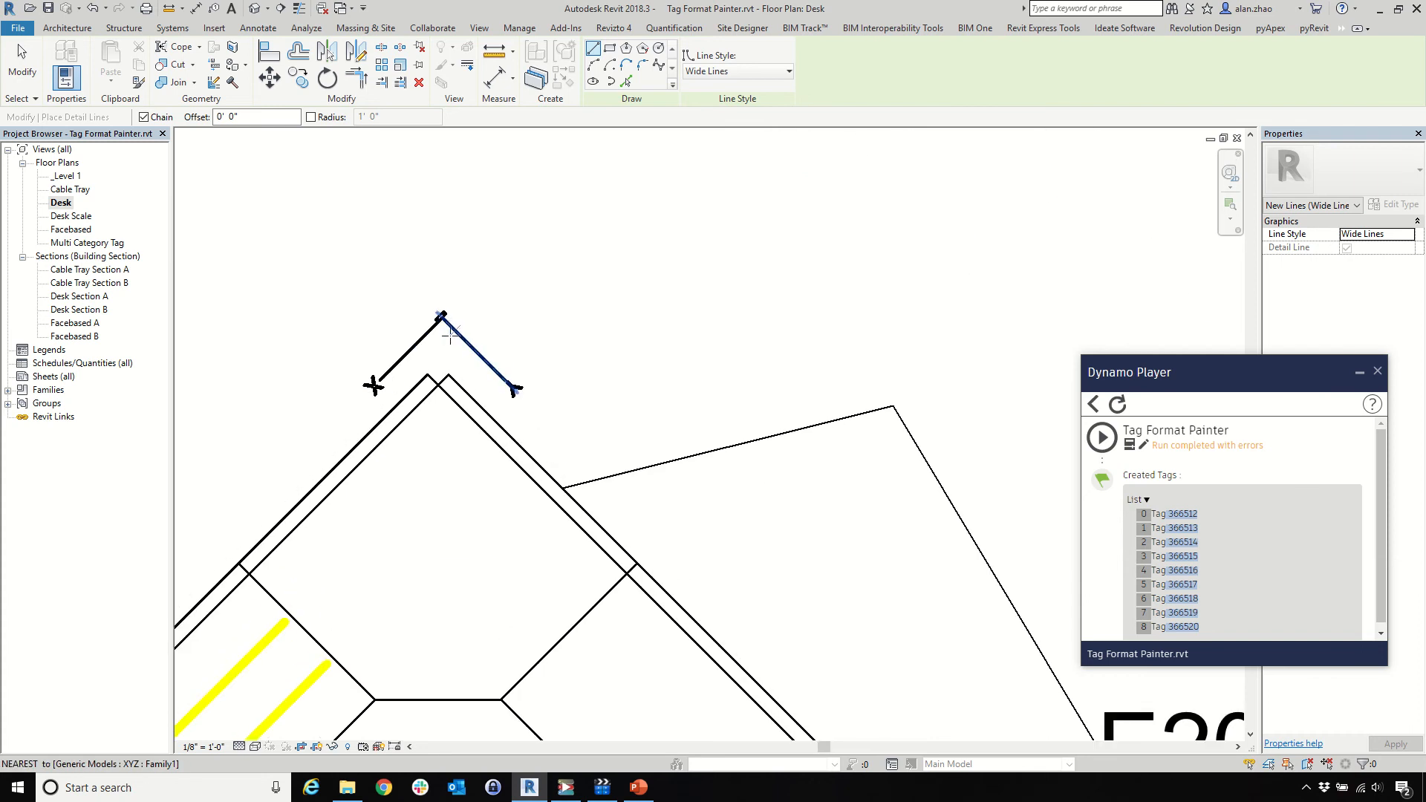
pyautogui.click(441, 315)
pyautogui.scroll(-5, 559, 406)
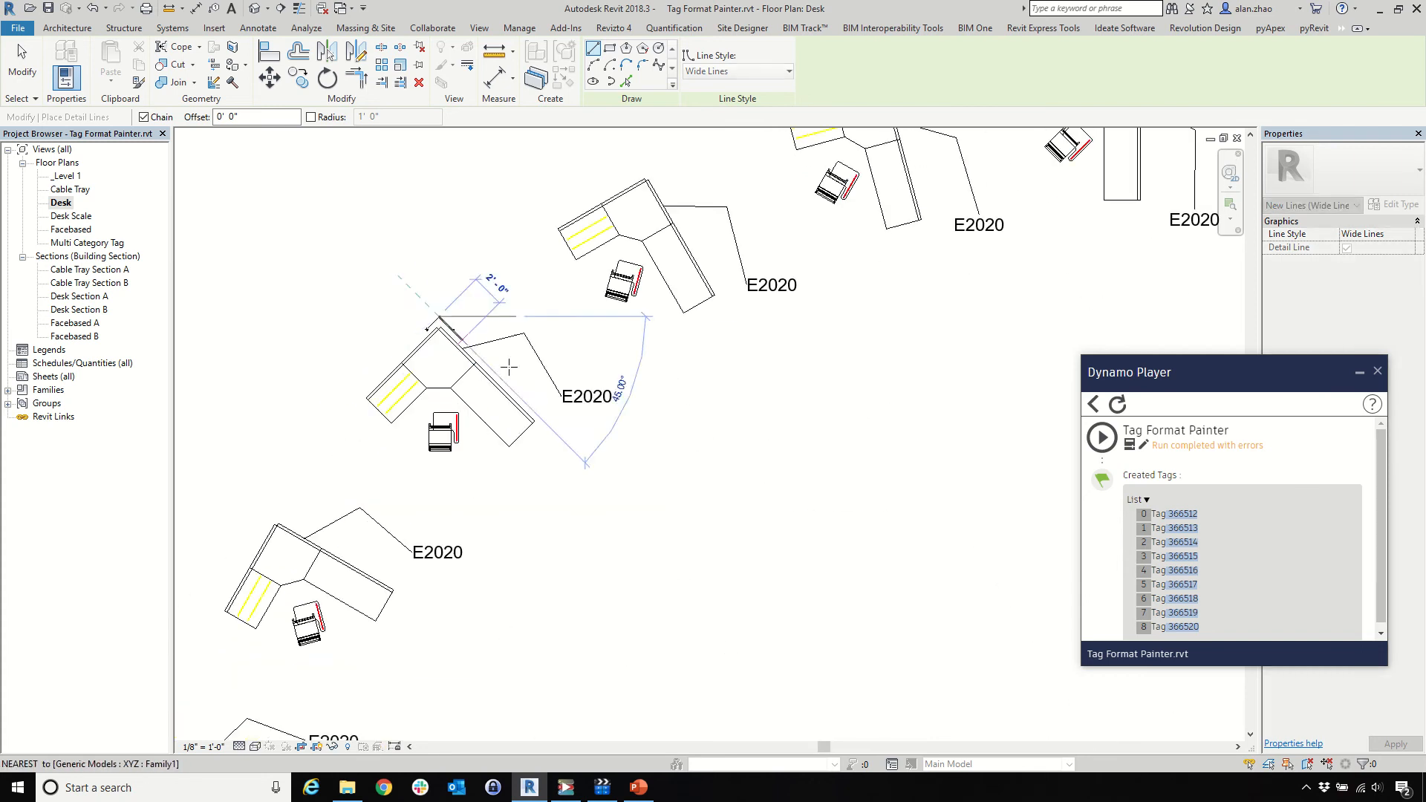
pyautogui.scroll(2, 558, 405)
pyautogui.click(557, 397)
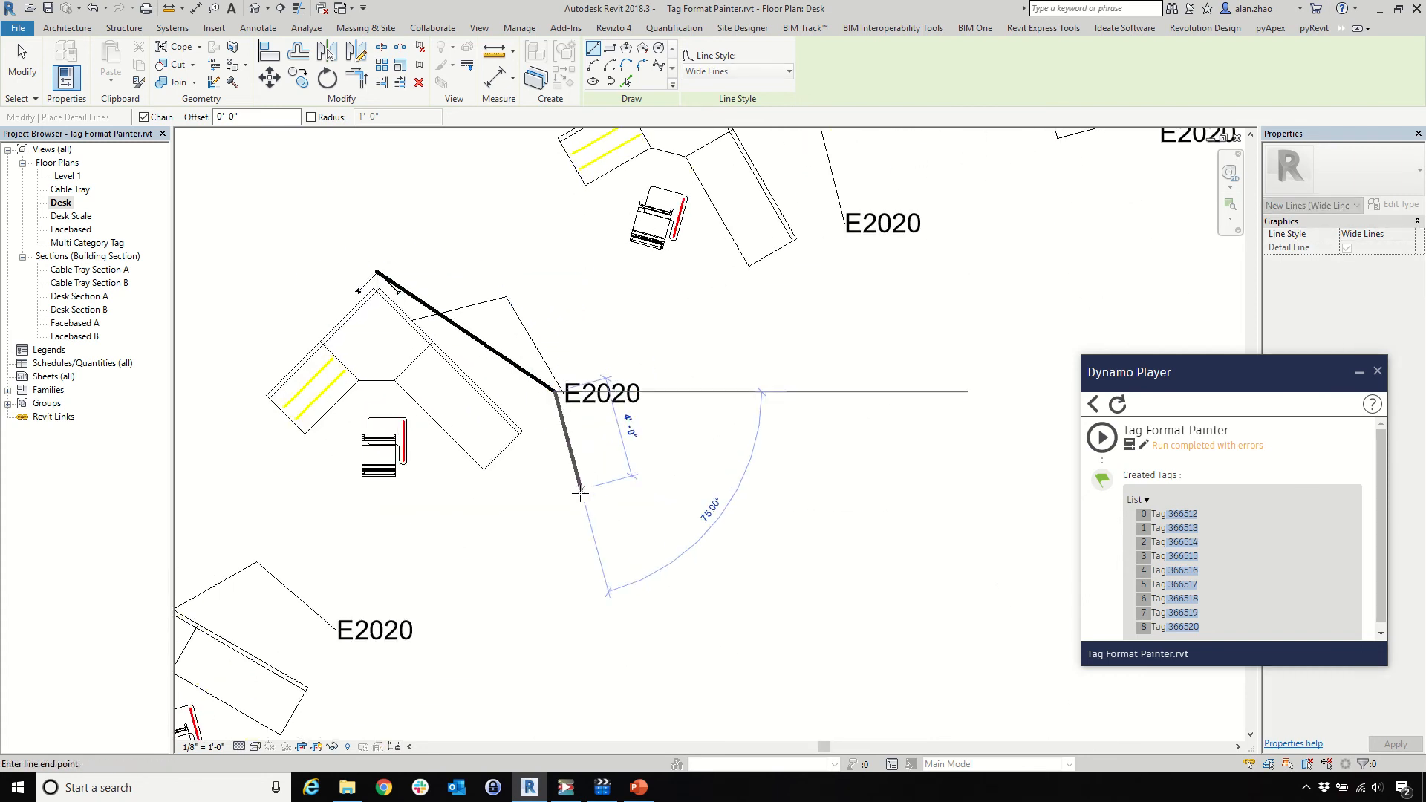
pyautogui.press('Escape')
pyautogui.press('Escape')
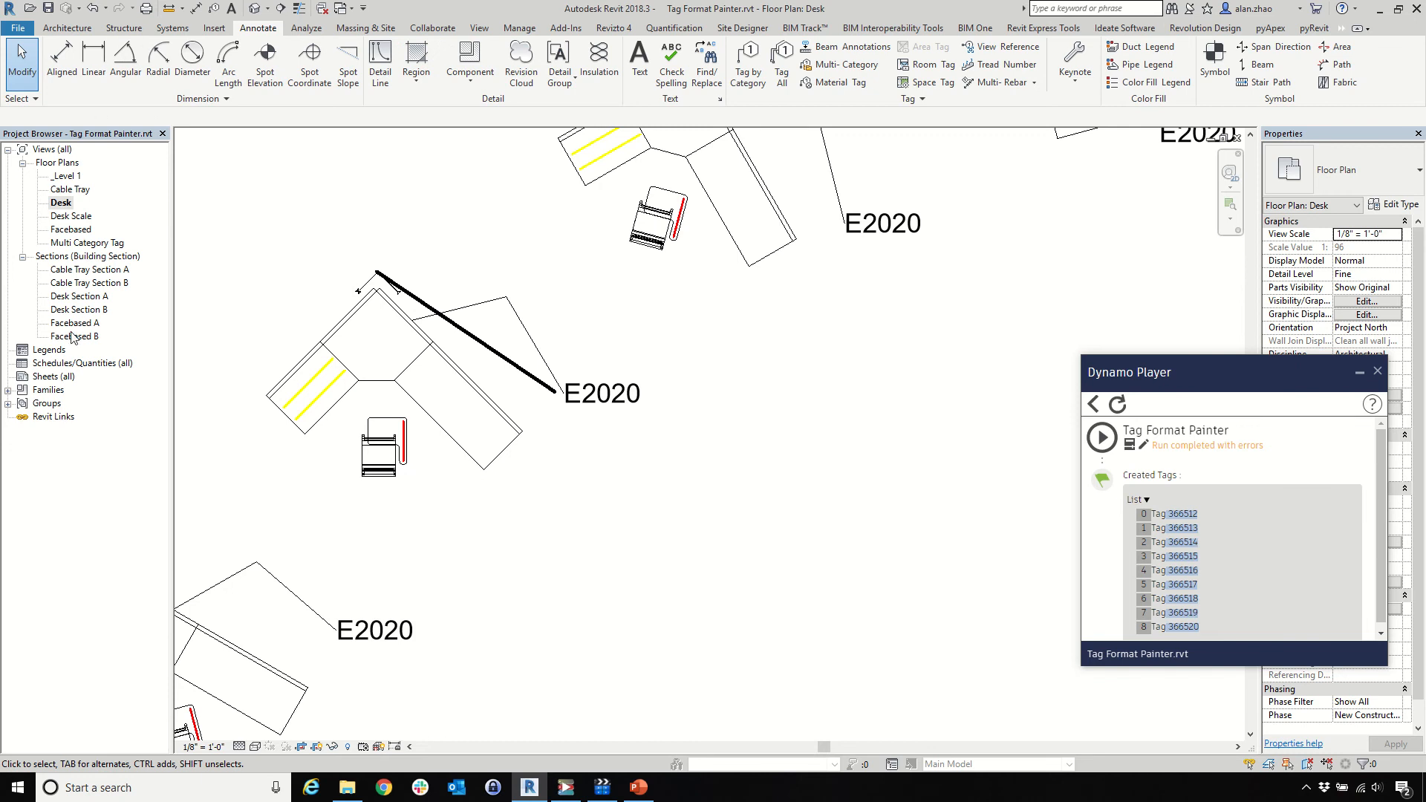
# Open section Facebased B and place another XYZ component beside the patch panel tagged 79, rotated to match the panel's diagonal orientation
pyautogui.doubleClick(68, 337)
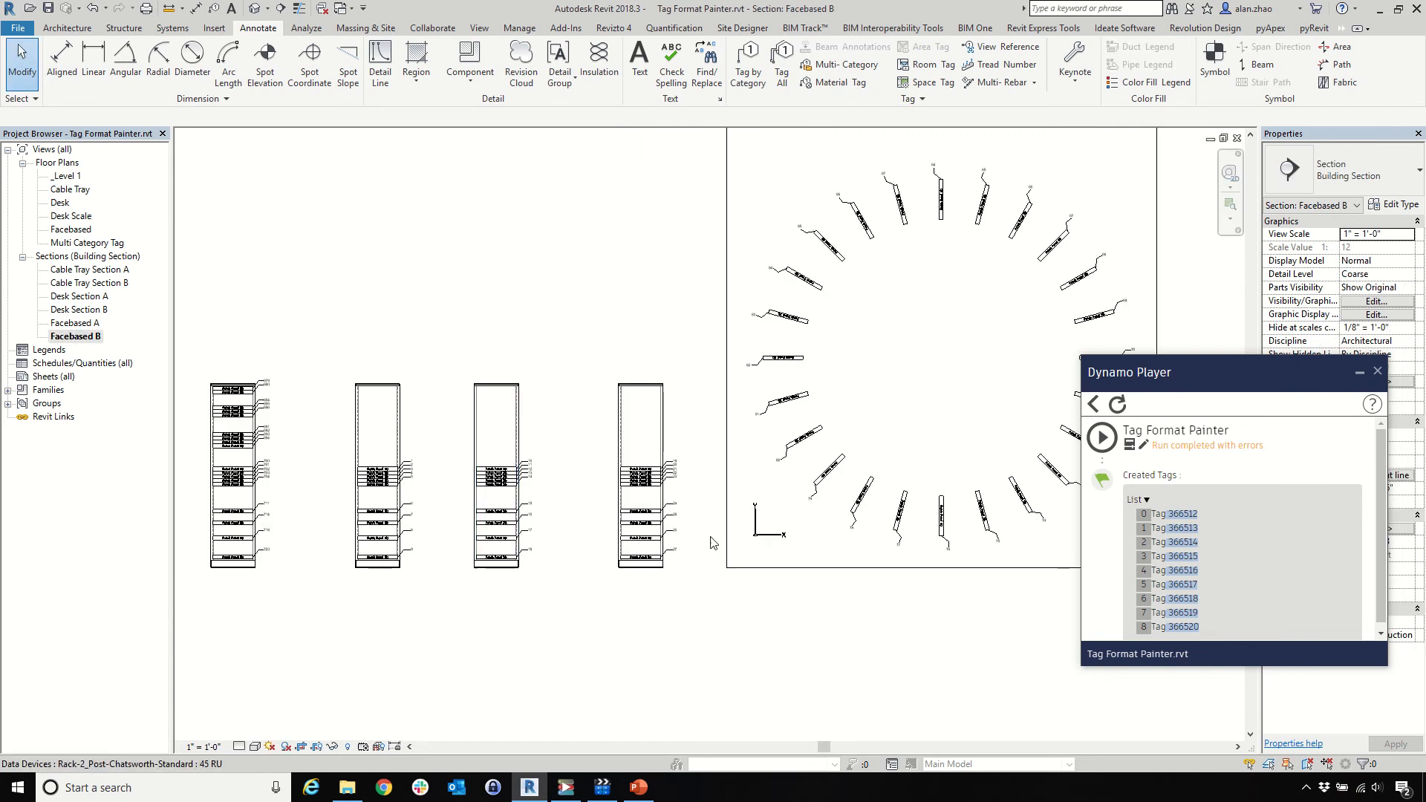
pyautogui.click(743, 522)
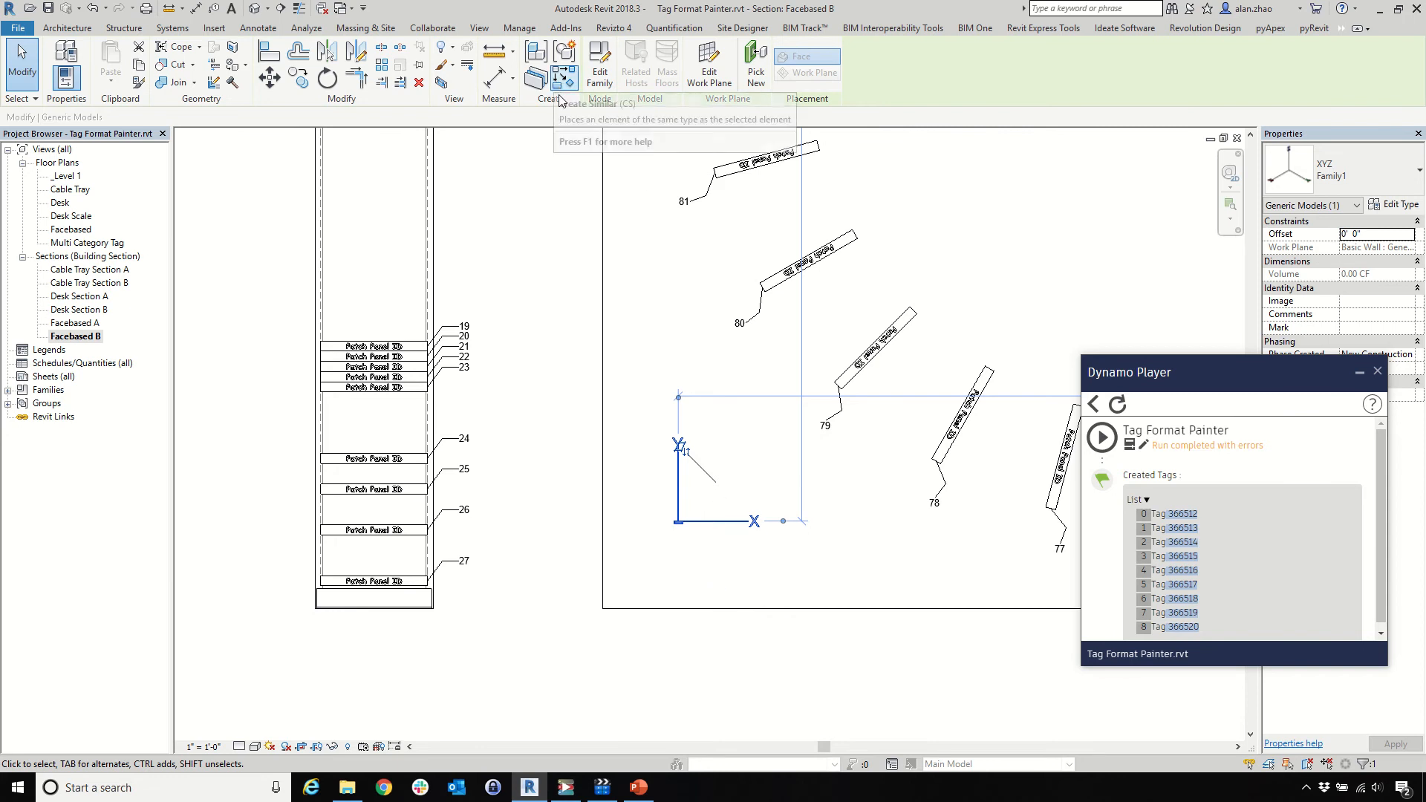
pyautogui.click(535, 77)
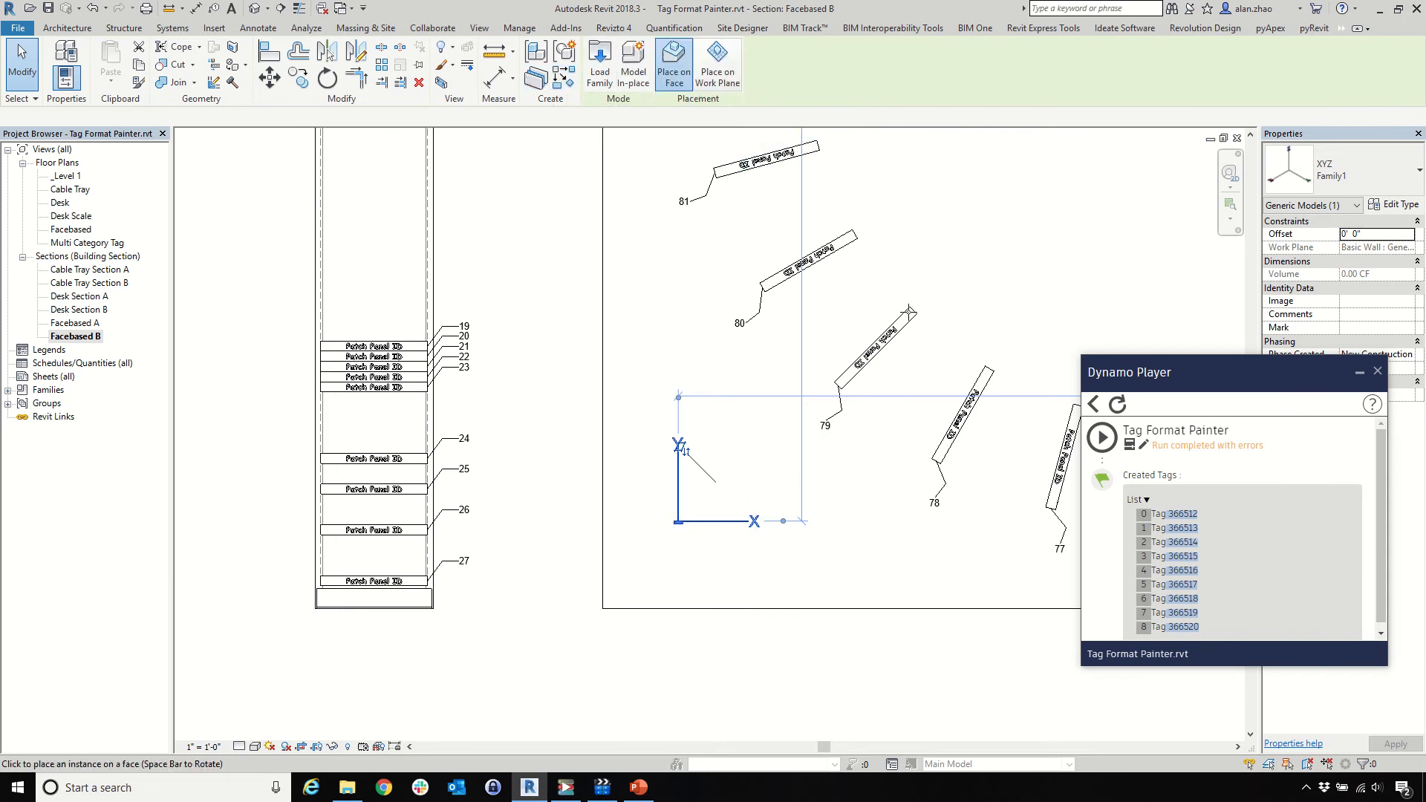
pyautogui.scroll(3, 906, 297)
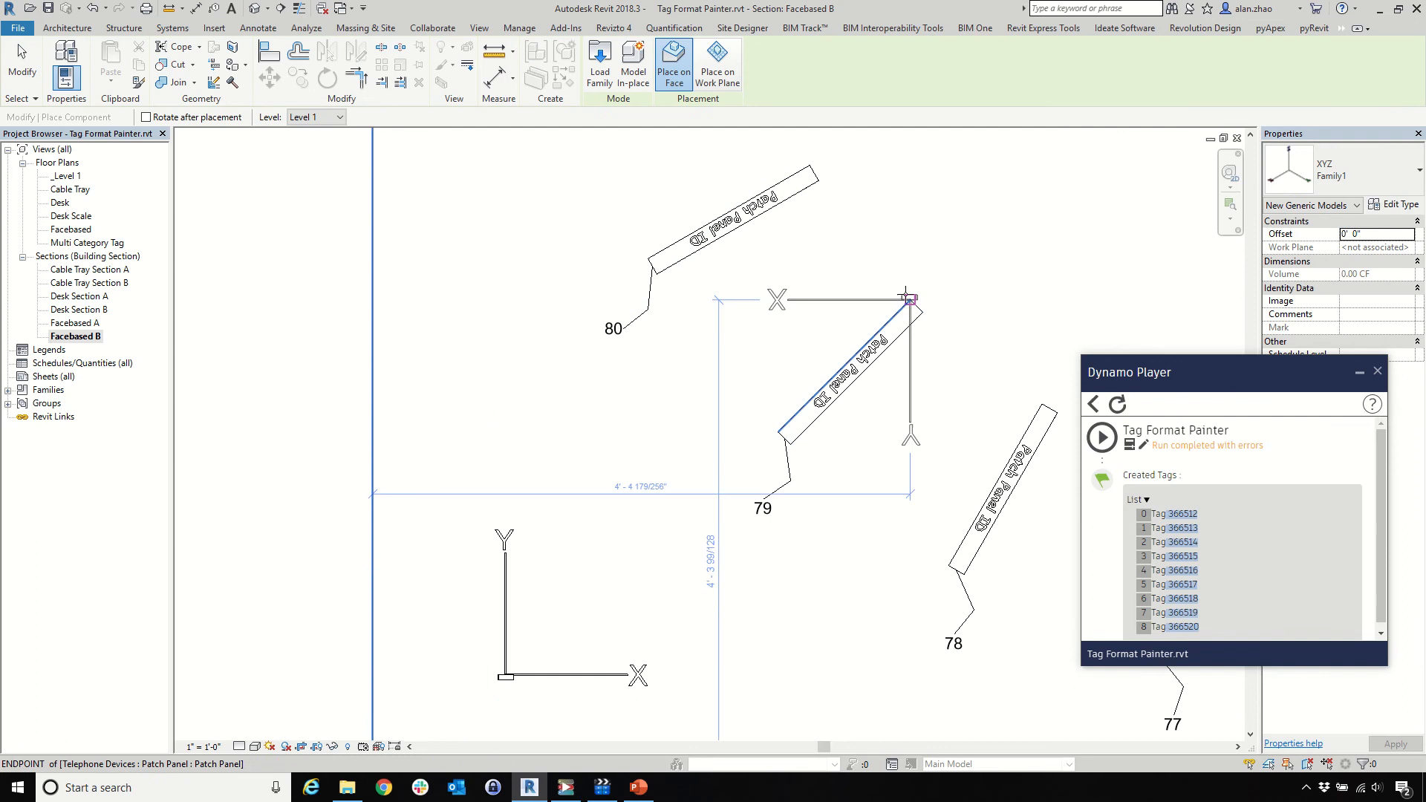
pyautogui.press('Escape')
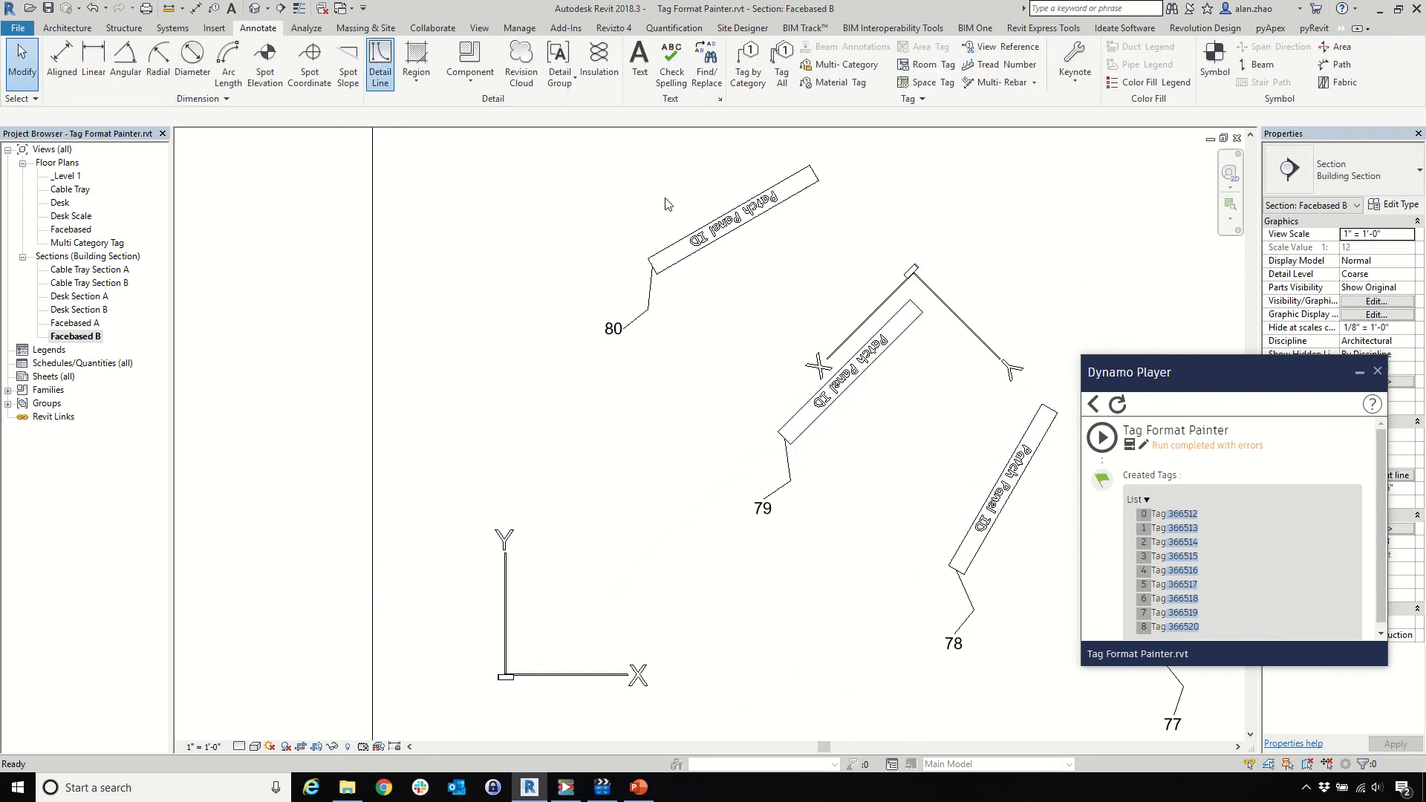
# Draw a Wide Lines detail line from the middle of the diagonal patch panel to its tag 79
pyautogui.click(379, 66)
pyautogui.click(852, 366)
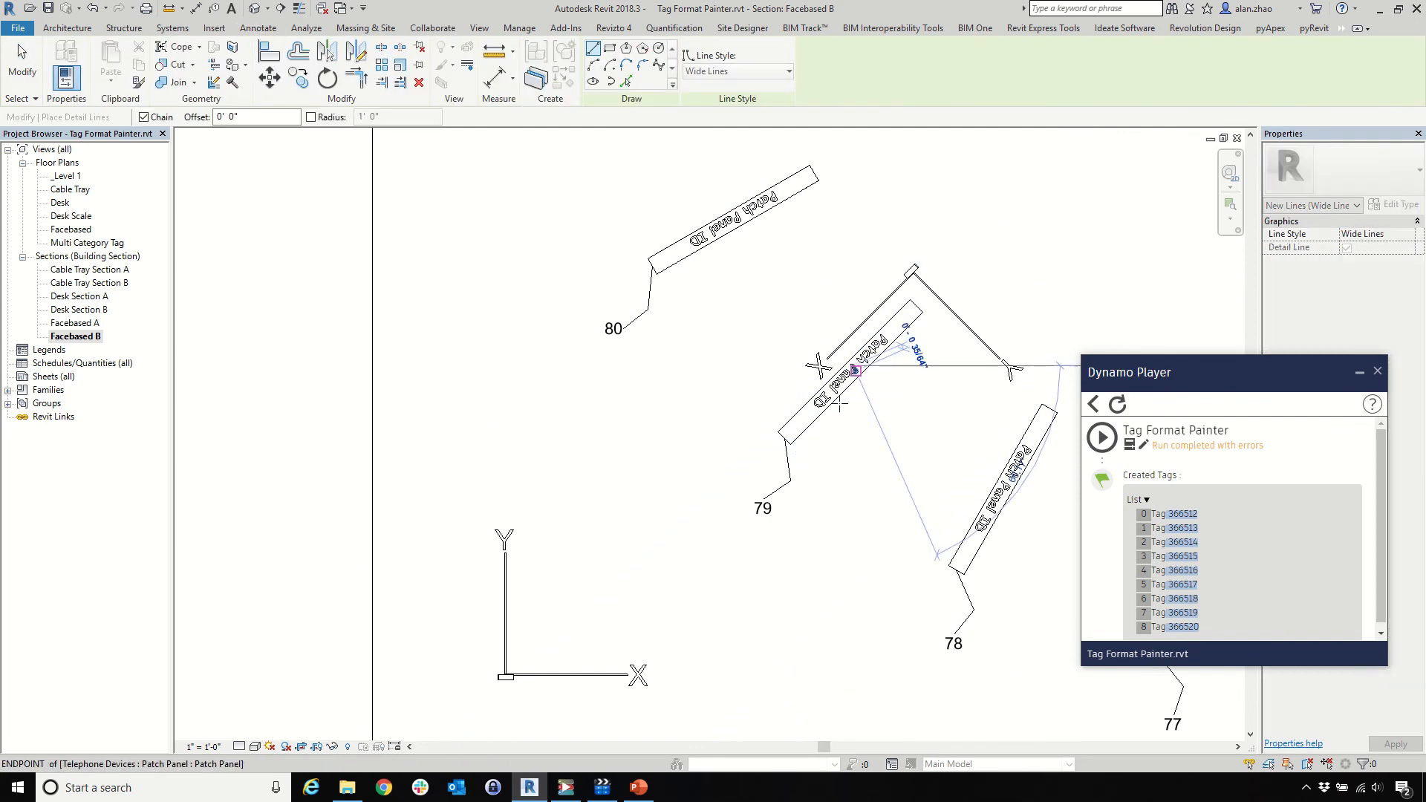
pyautogui.click(769, 498)
pyautogui.press('Escape')
pyautogui.press('Escape')
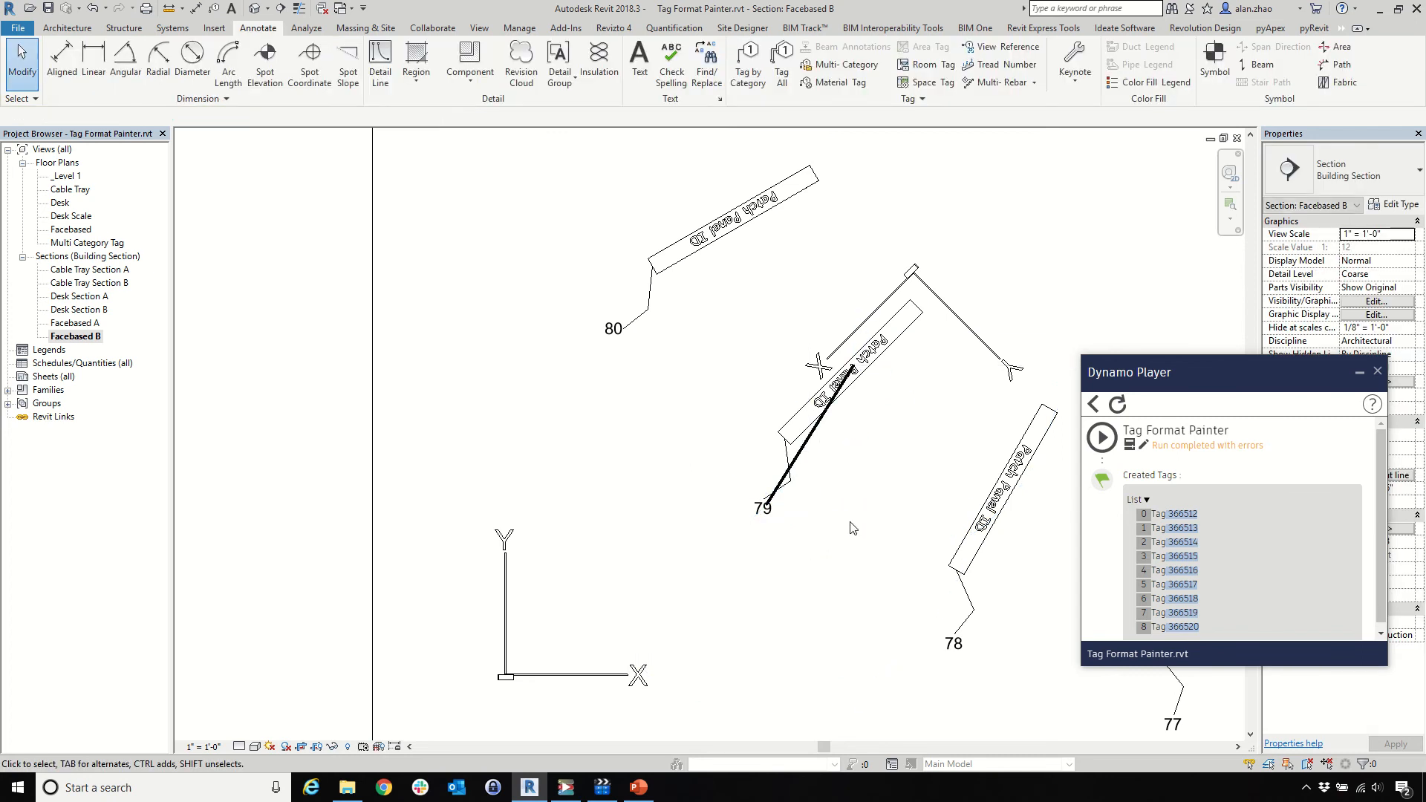
# Open Desk Section A and examine the first desk's E2020 tag and the XYZ component's orientation beside the desk
pyautogui.doubleClick(77, 296)
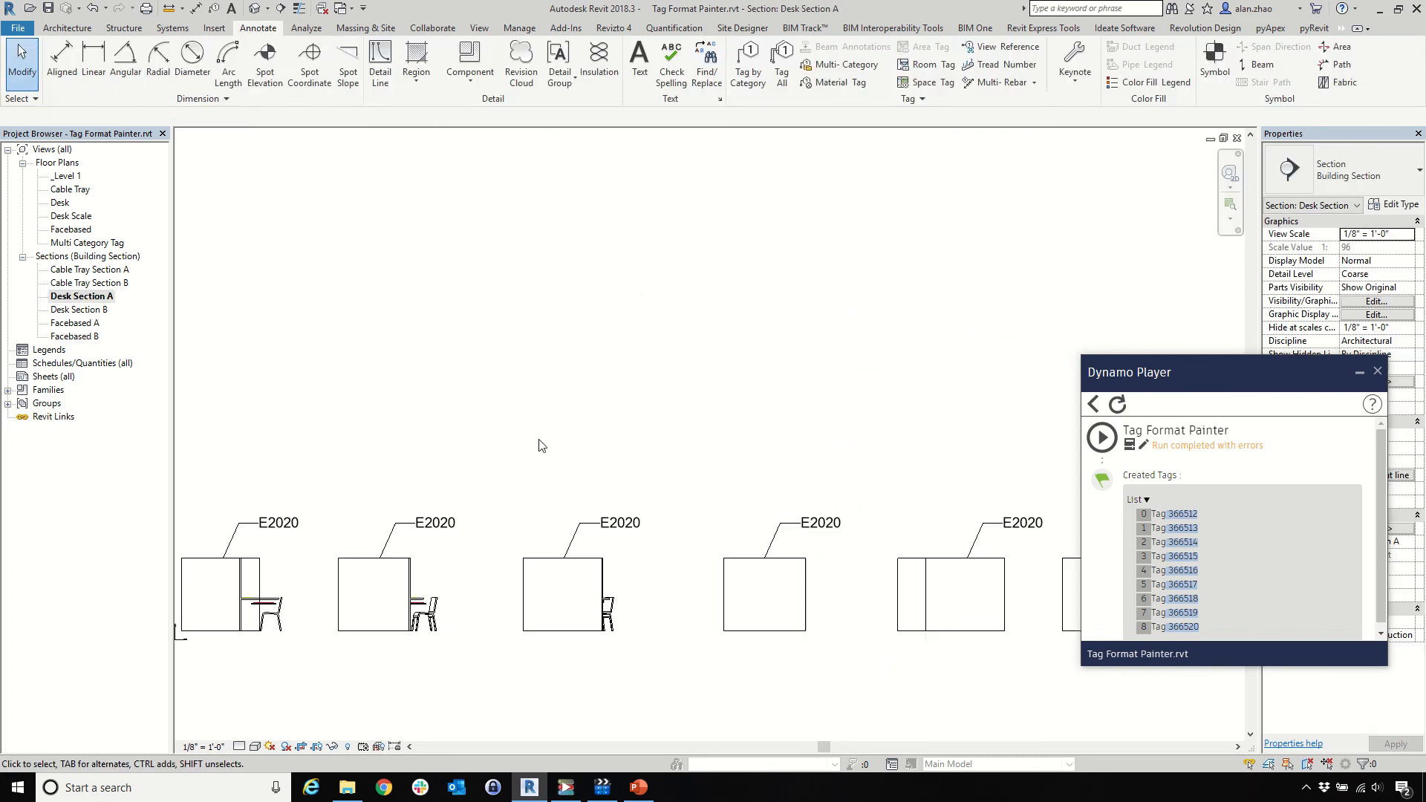
pyautogui.scroll(-2, 567, 572)
pyautogui.scroll(6, 566, 369)
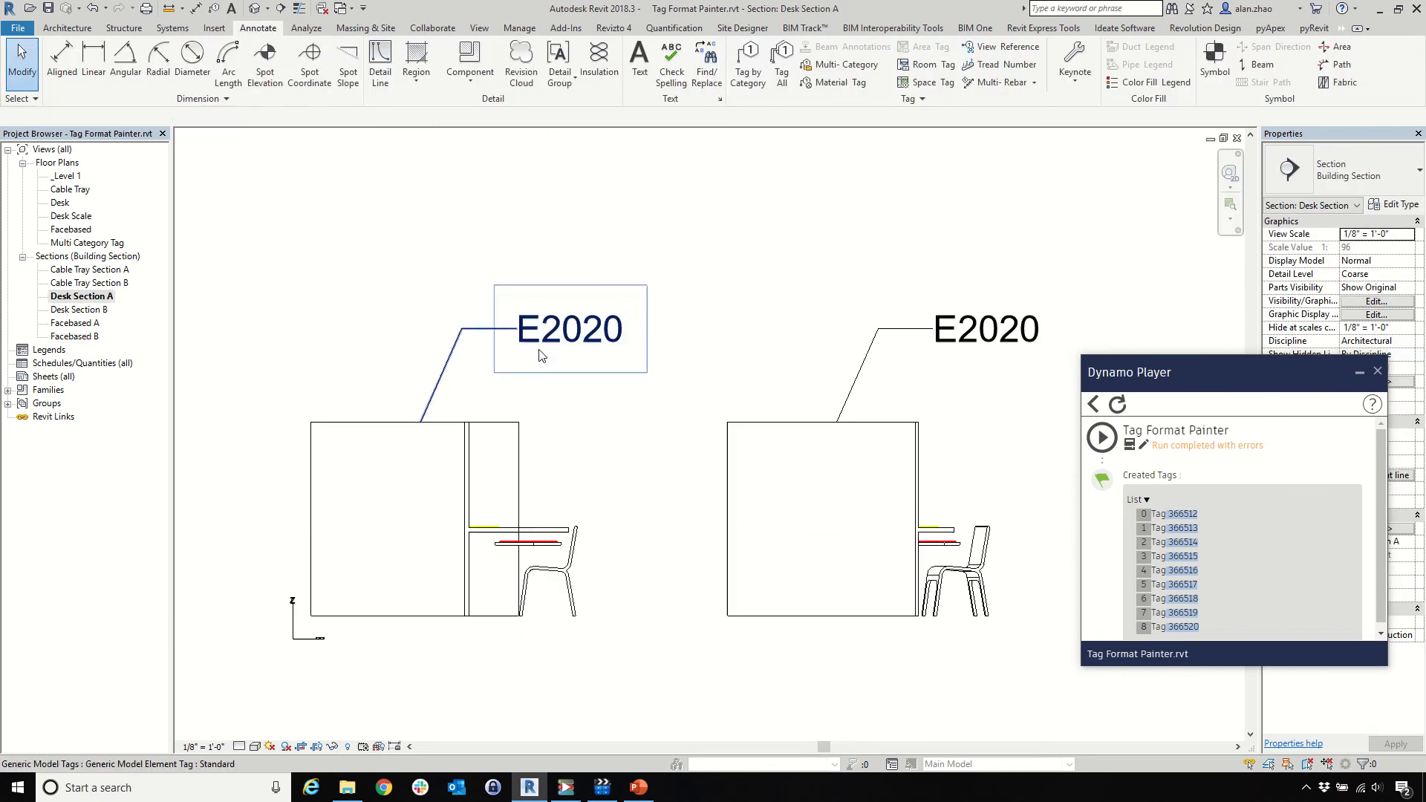
pyautogui.scroll(-3, 711, 361)
pyautogui.scroll(4, 454, 464)
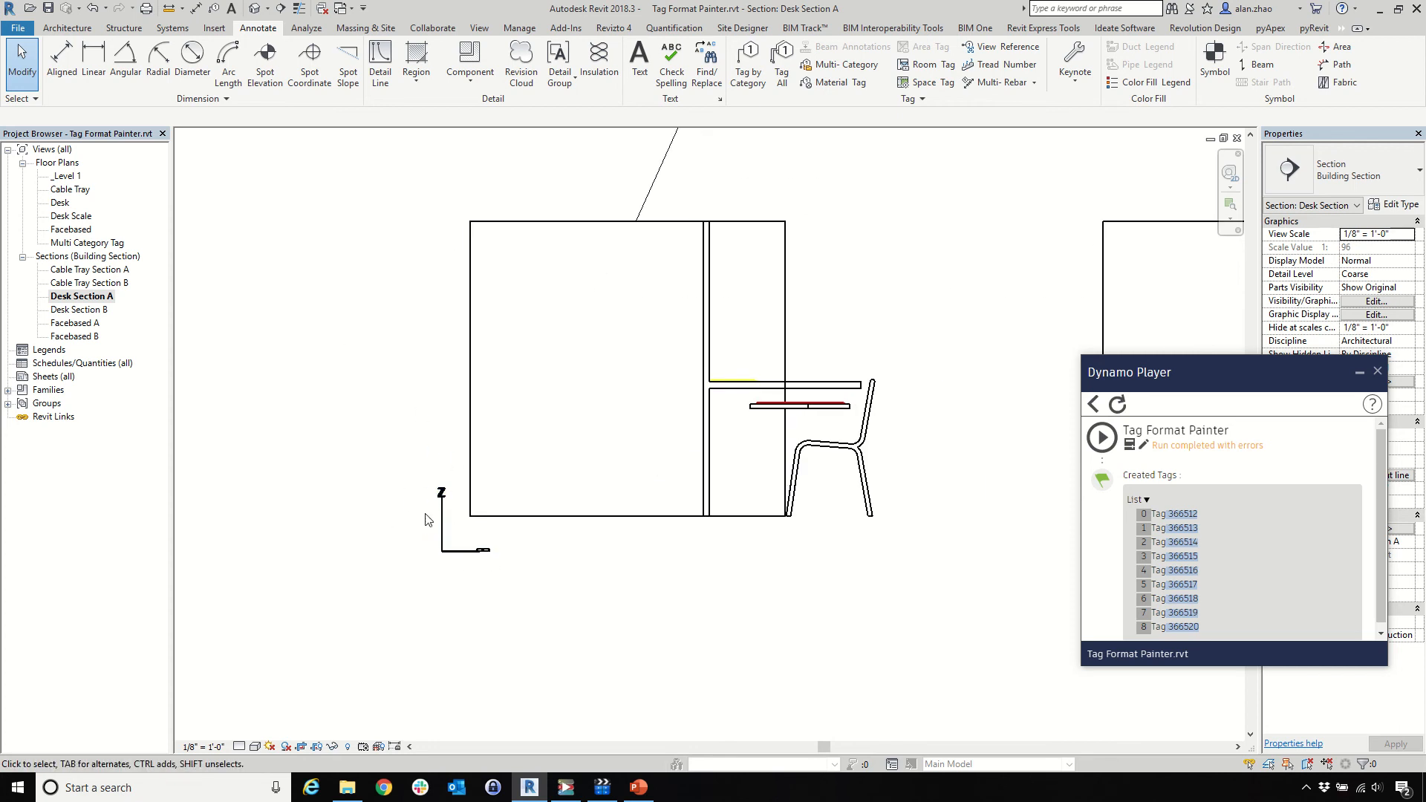
pyautogui.click(442, 526)
pyautogui.click(564, 74)
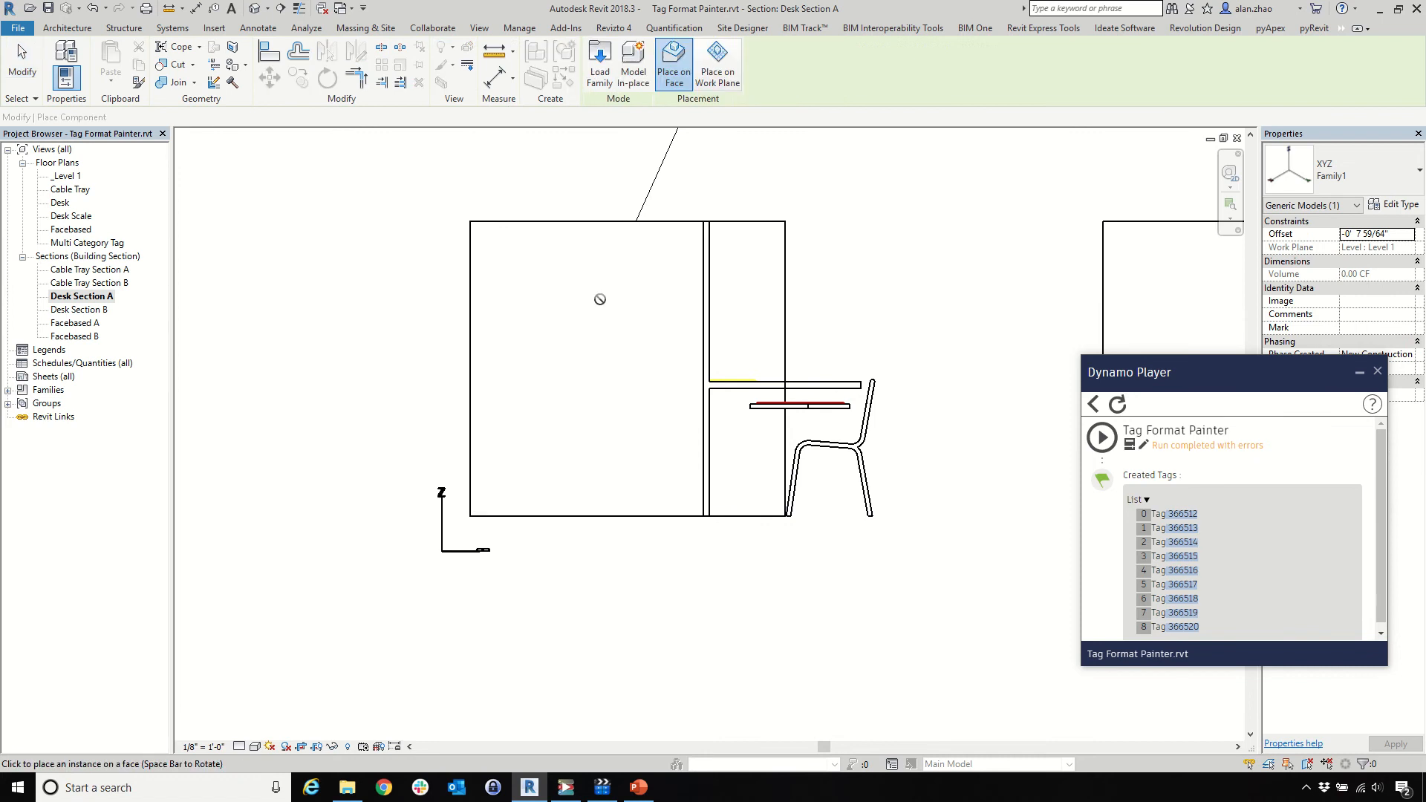
pyautogui.click(715, 62)
pyautogui.click(697, 483)
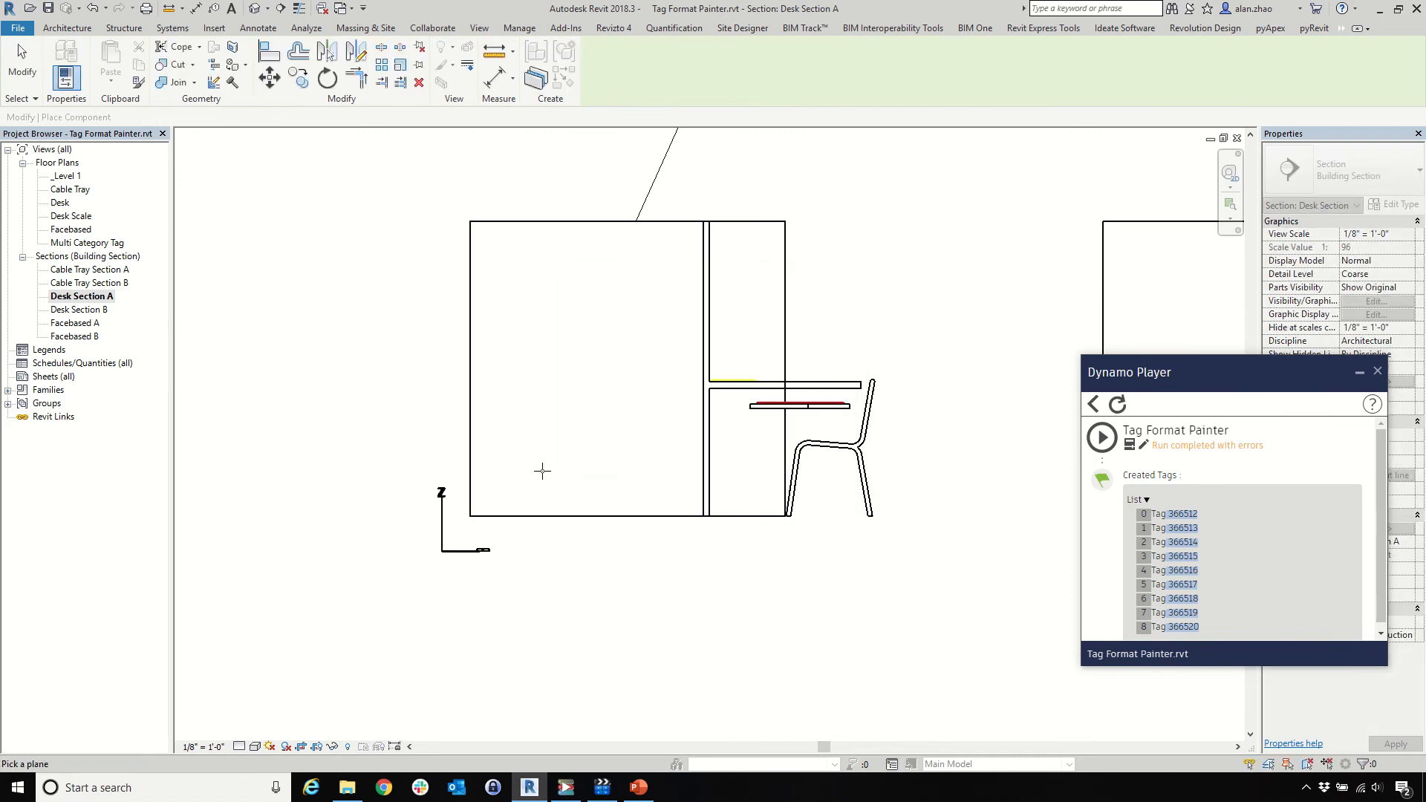
pyautogui.click(11, 83)
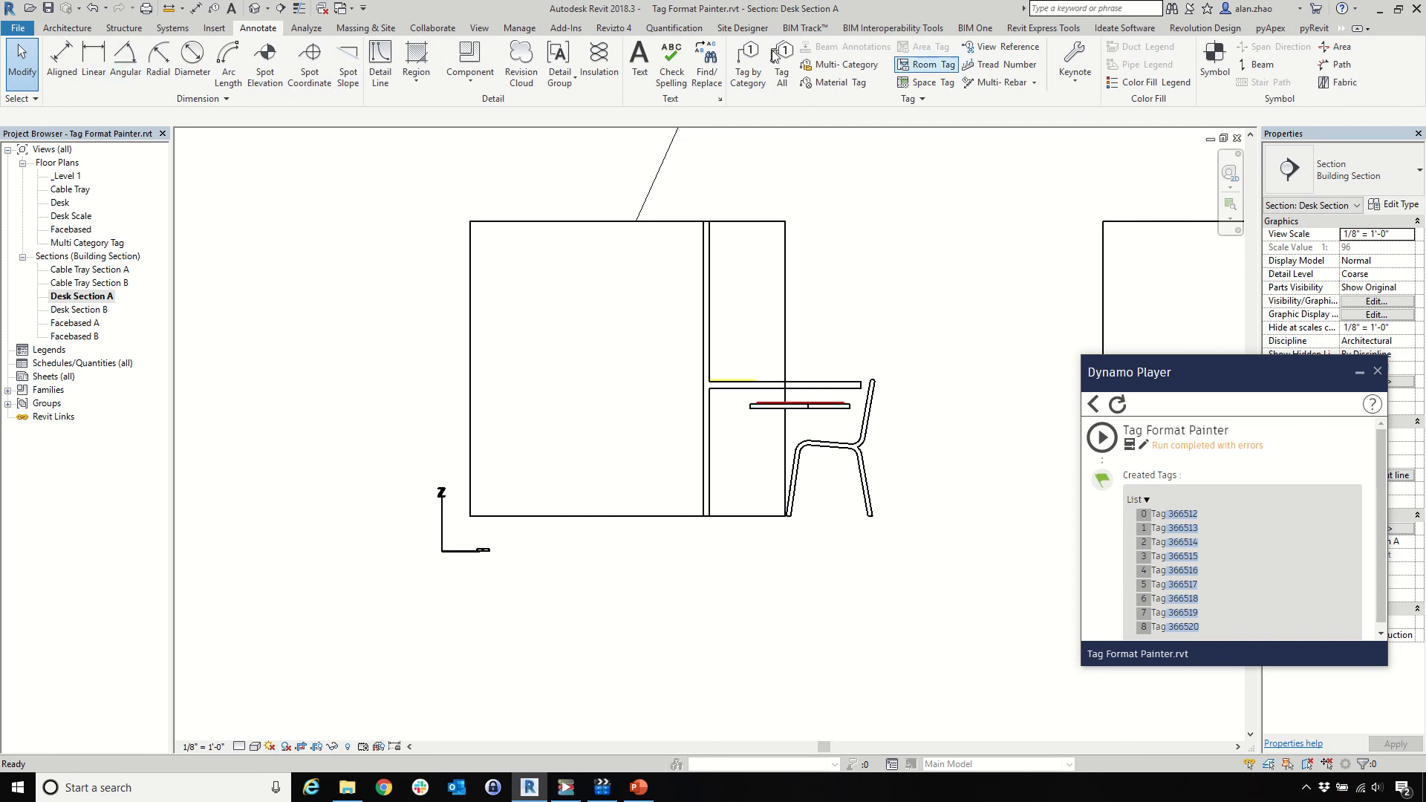
pyautogui.click(71, 29)
pyautogui.click(176, 56)
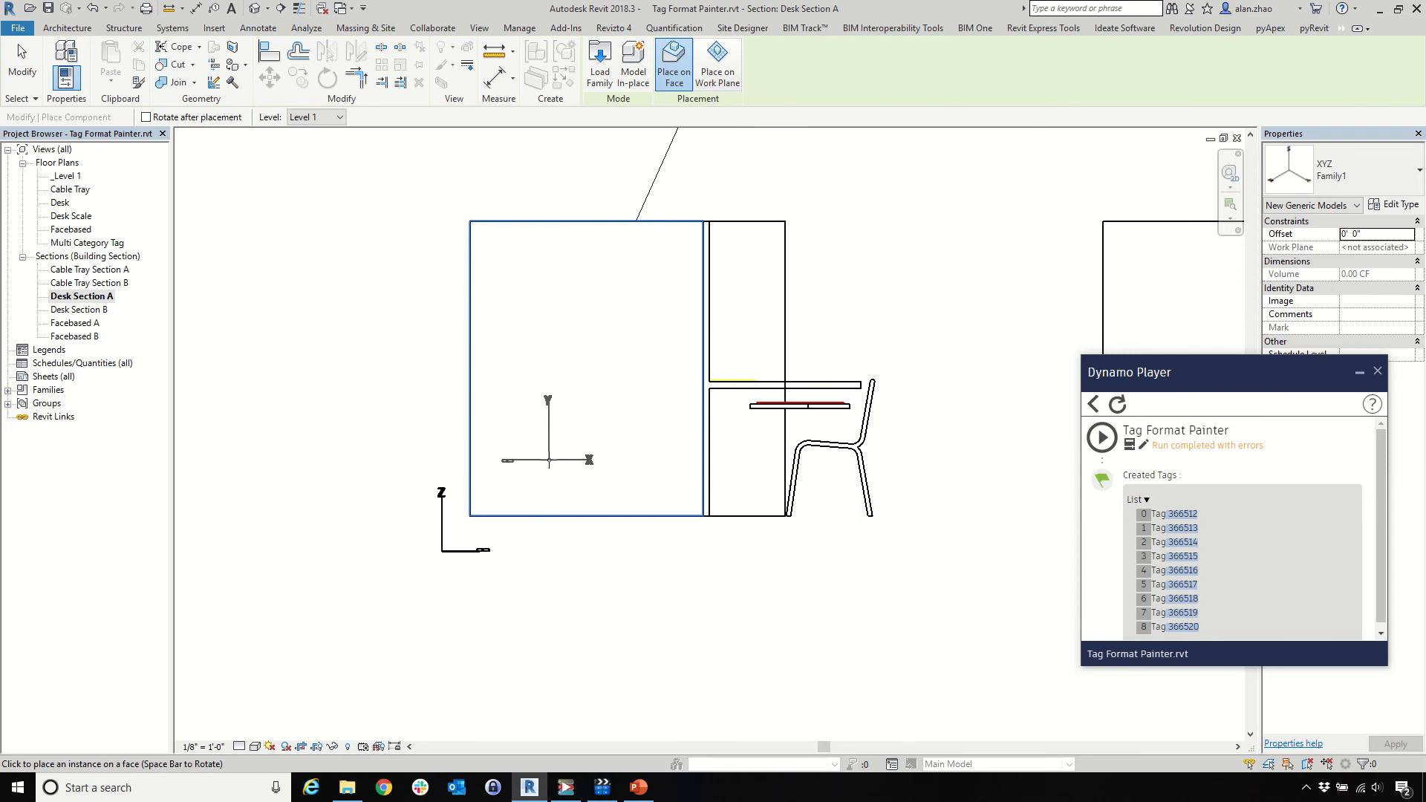
pyautogui.scroll(-5, 439, 458)
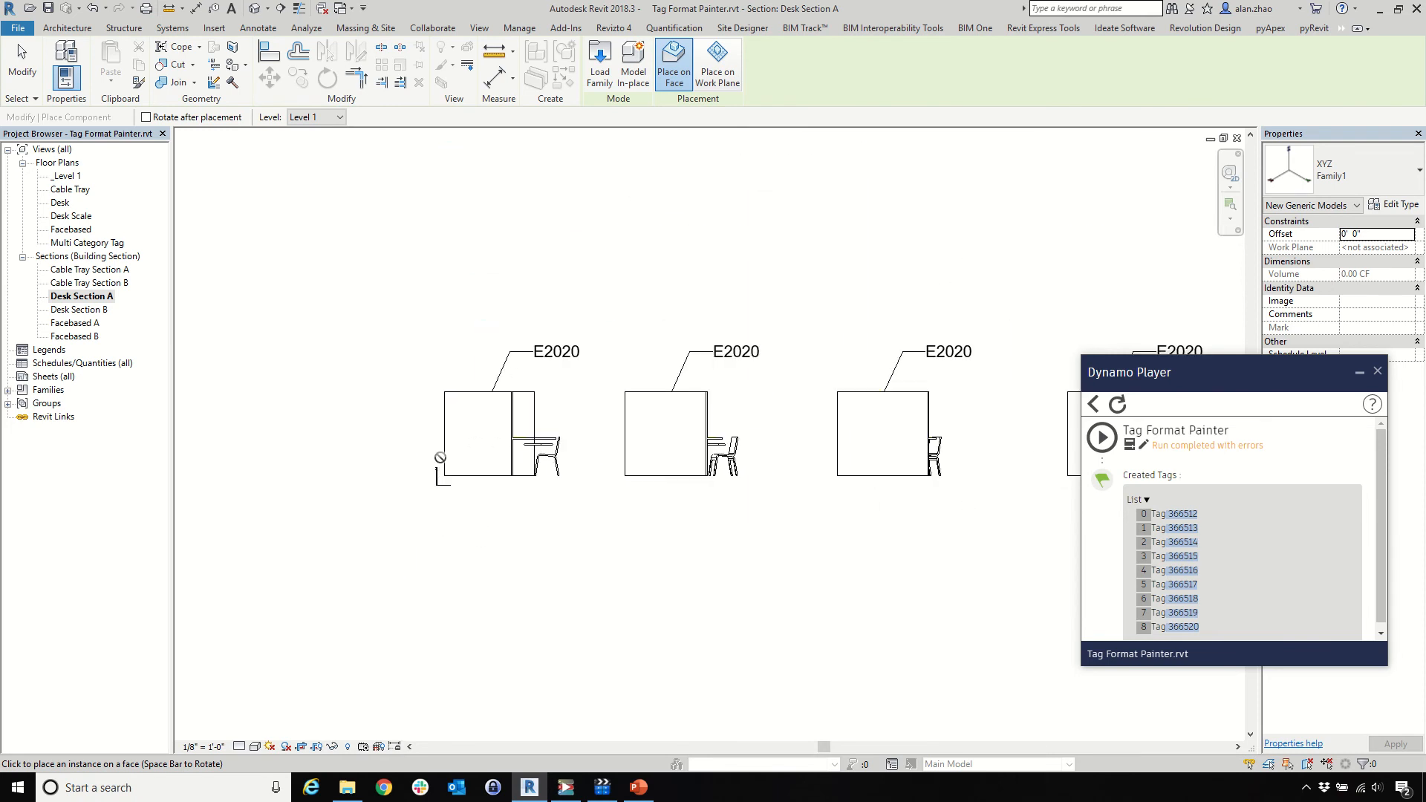
pyautogui.scroll(2, 667, 461)
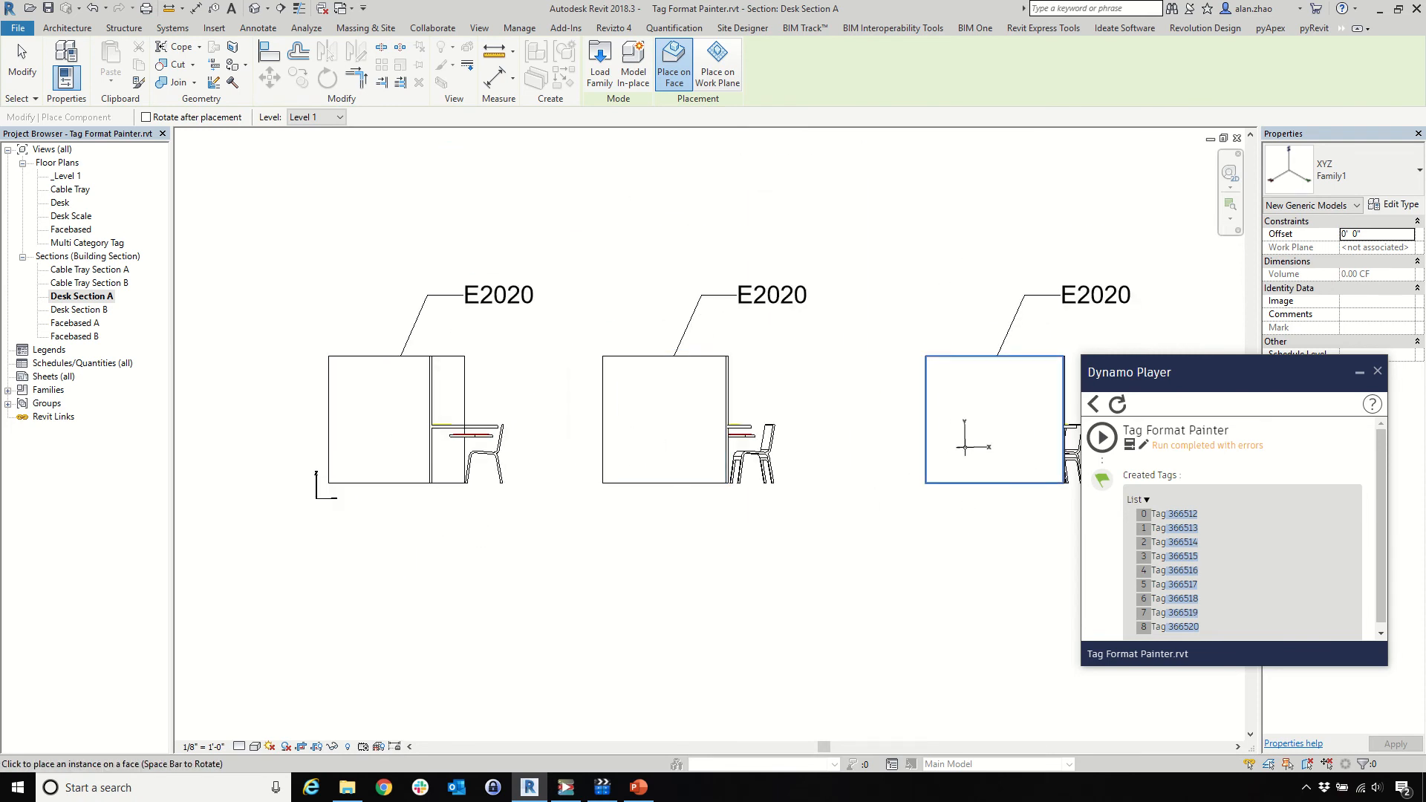
pyautogui.scroll(3, 1006, 446)
pyautogui.press('space')
pyautogui.press('space')
pyautogui.press('space')
pyautogui.press('space')
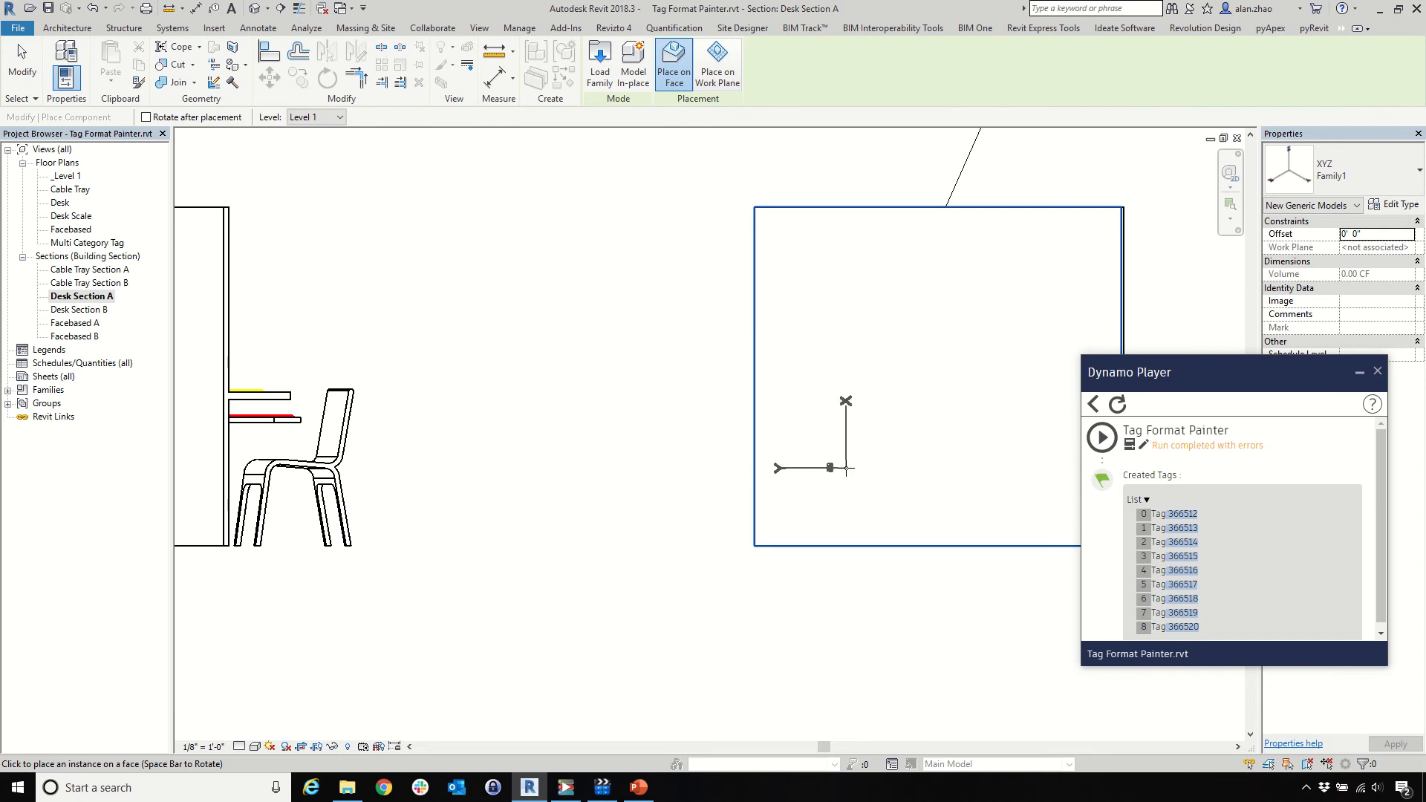
pyautogui.press('Escape')
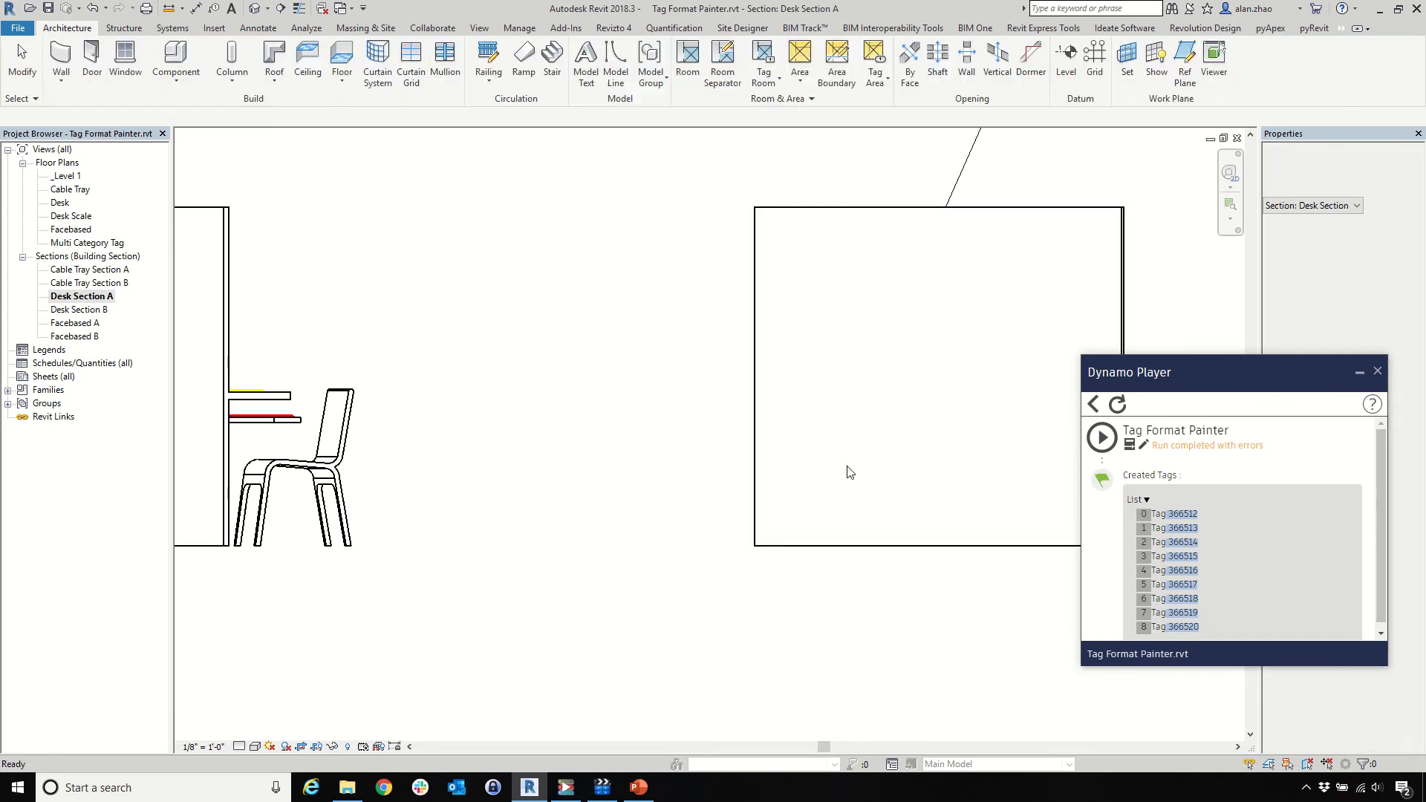
# Place an XYZ axis component on the front face of the fourth work station in Desk Section A
pyautogui.scroll(-5, 847, 467)
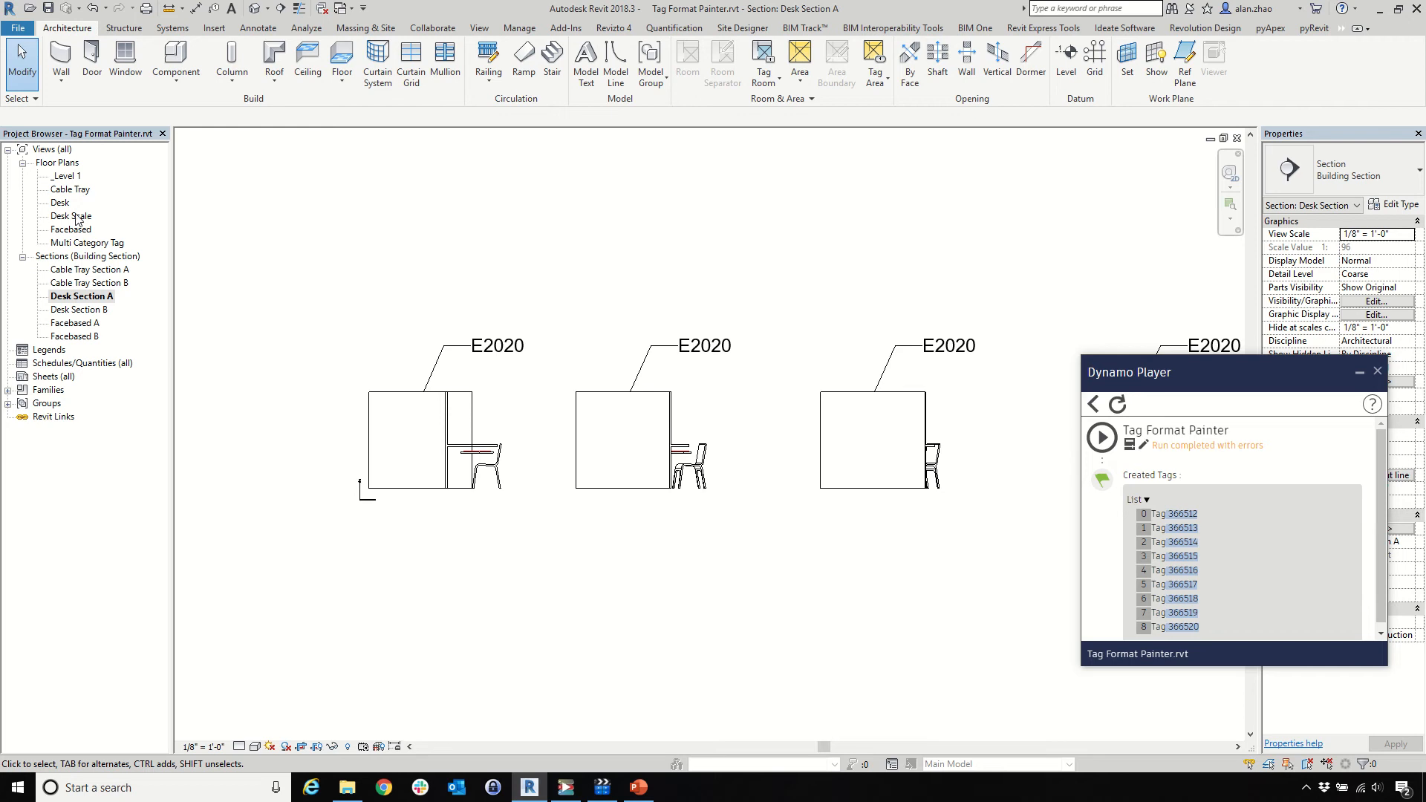
pyautogui.click(65, 177)
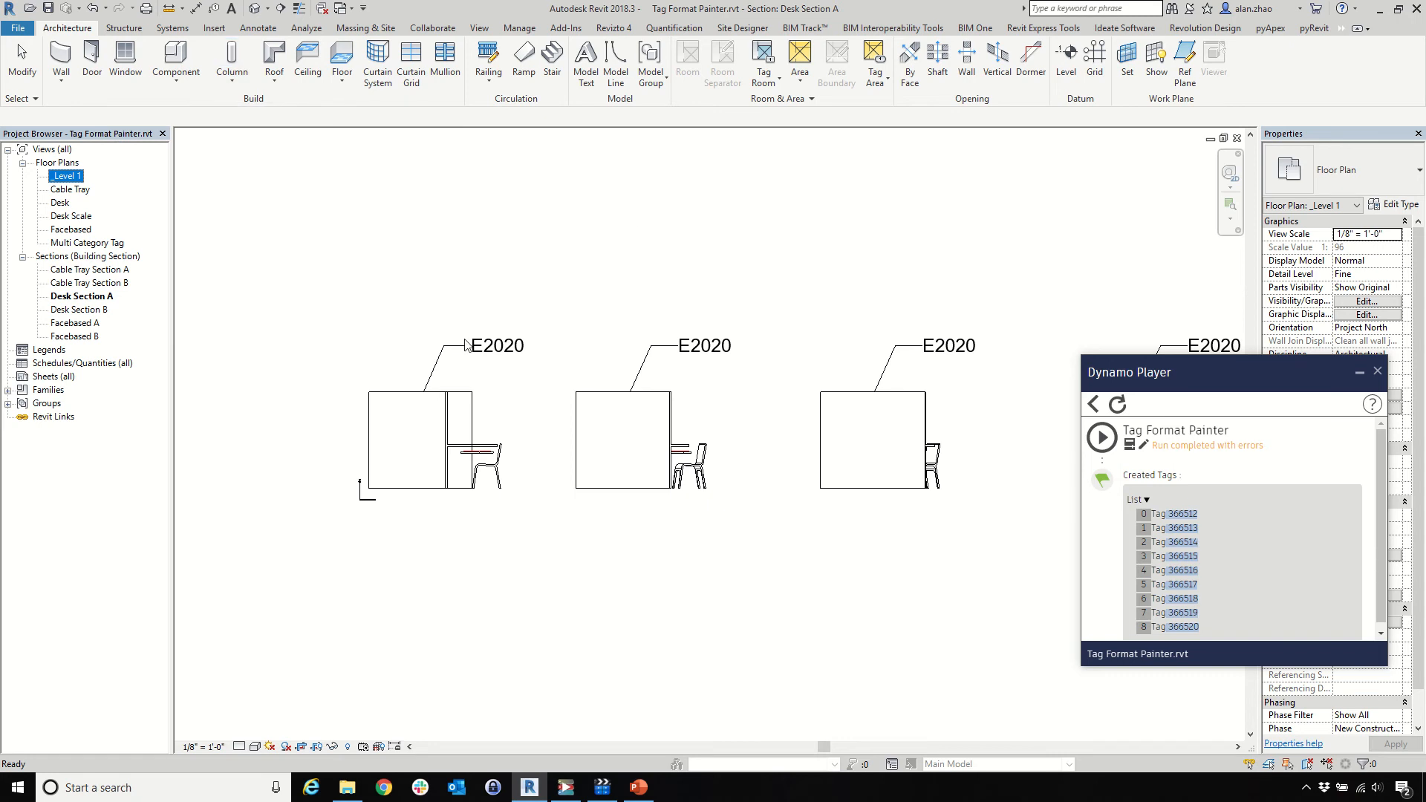
pyautogui.scroll(-3, 663, 446)
pyautogui.click(728, 541)
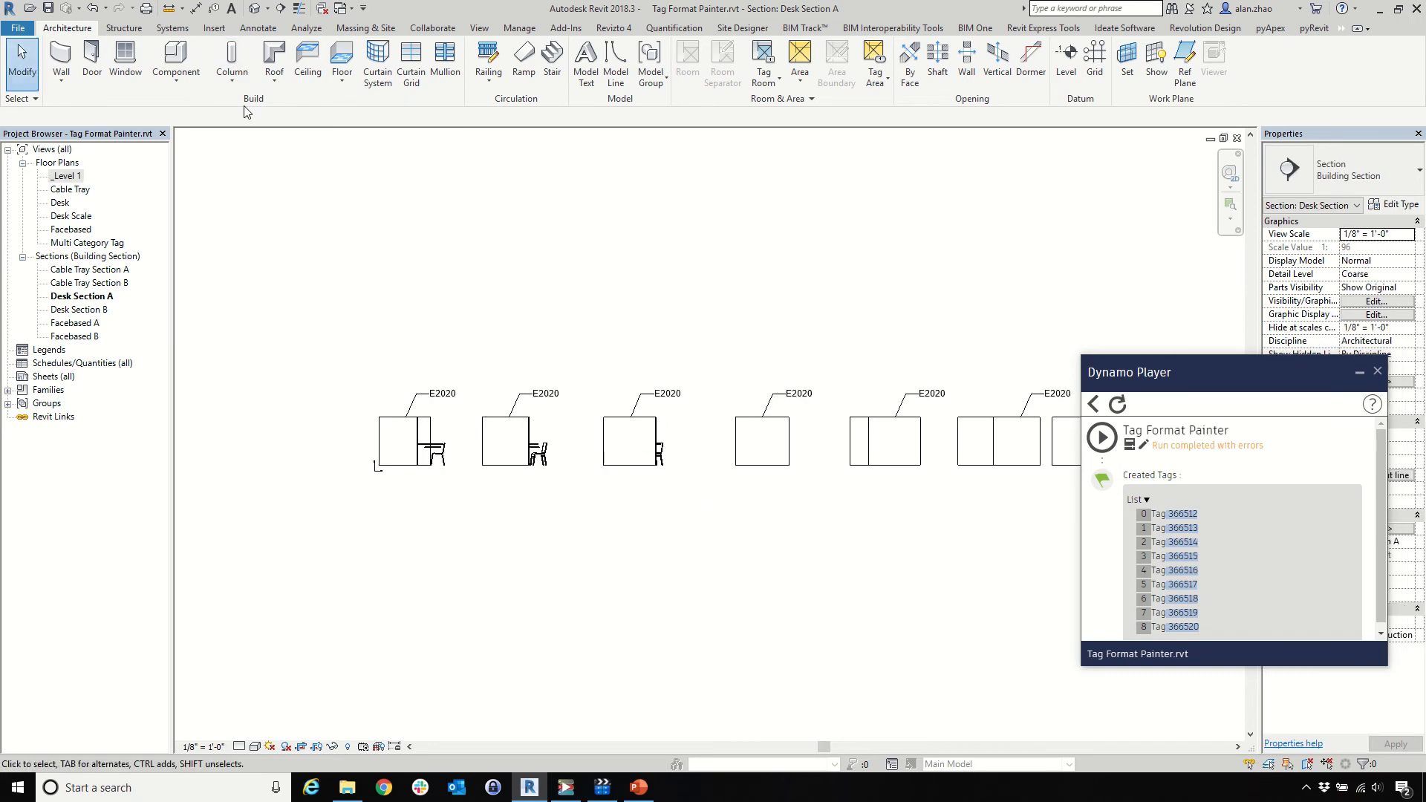
pyautogui.scroll(4, 764, 446)
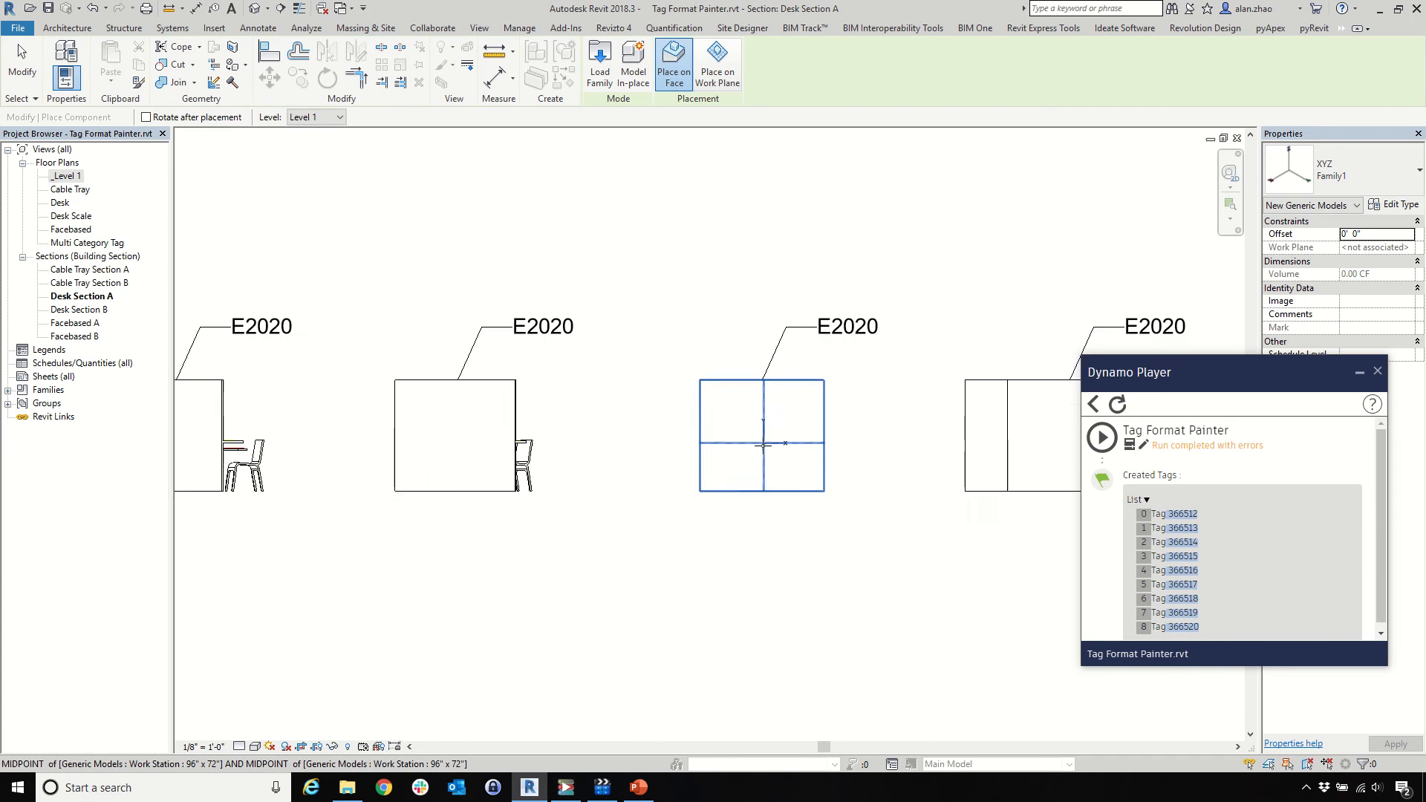
pyautogui.scroll(3, 789, 466)
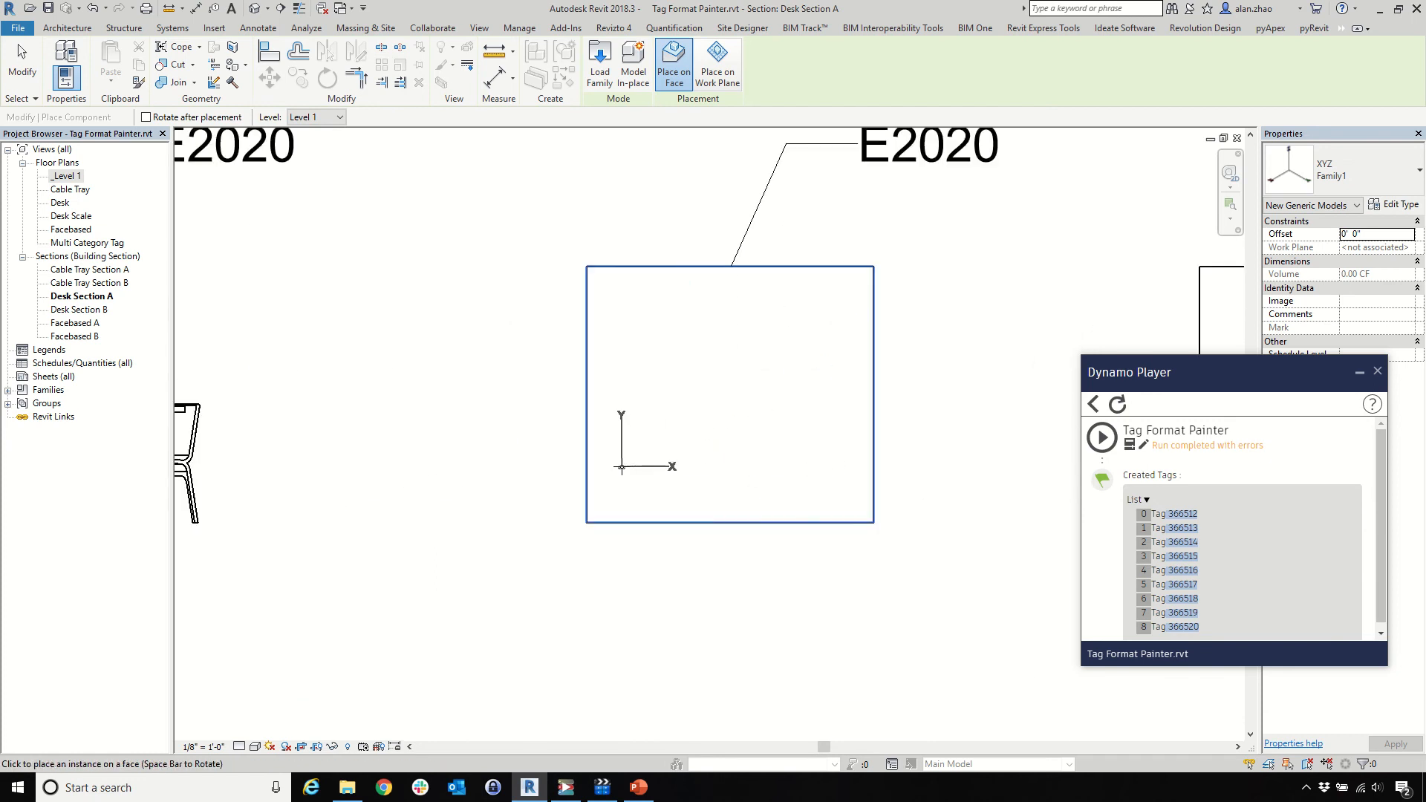
pyautogui.click(622, 466)
pyautogui.press('Escape')
pyautogui.press('Escape')
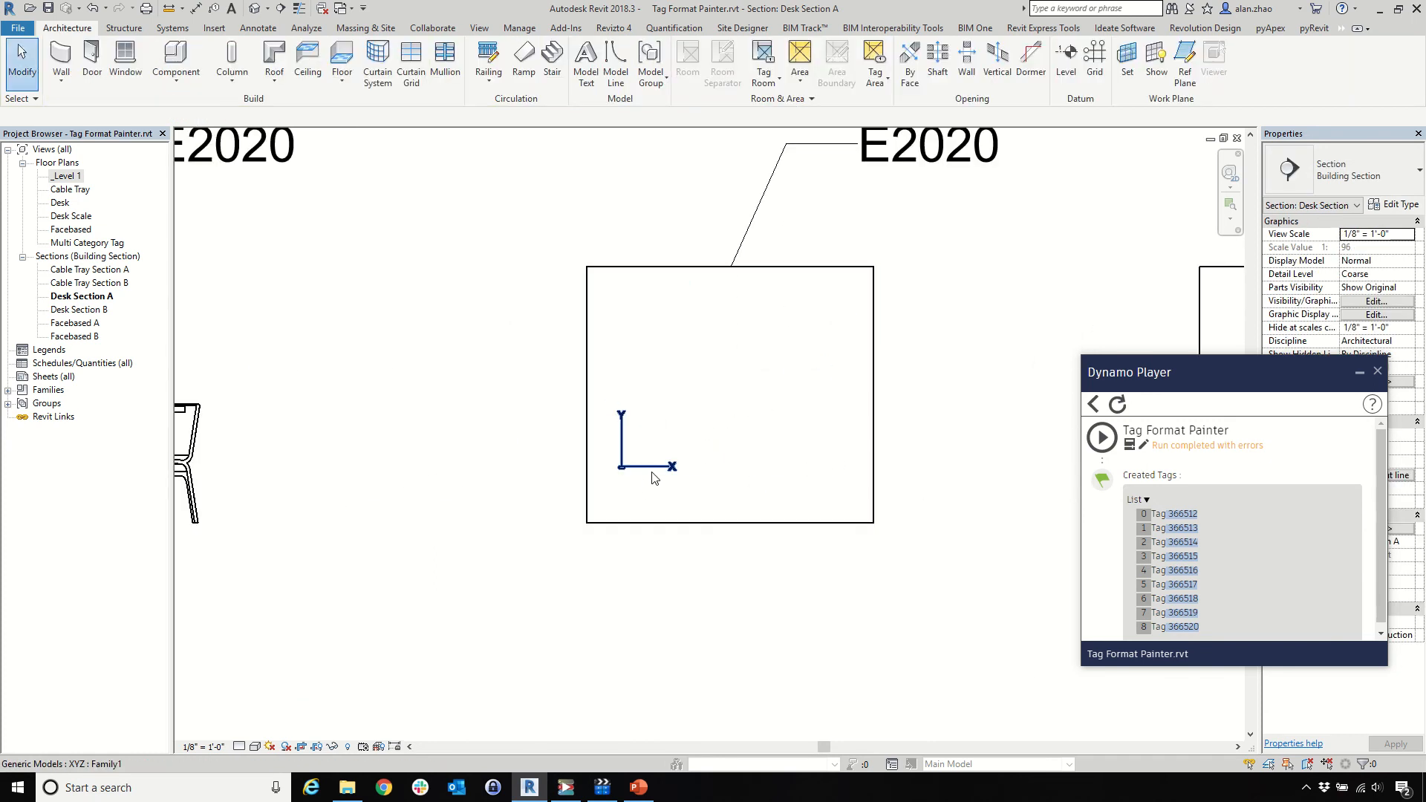
# Move the new XY axis marker beside the Z axis marker at the first work station's lower-left corner
pyautogui.click(652, 475)
pyautogui.scroll(2, 652, 475)
pyautogui.moveTo(647, 481); pyautogui.dragTo(297, 492)
pyautogui.scroll(-4, 546, 469)
pyautogui.scroll(5, 256, 512)
pyautogui.click(336, 627)
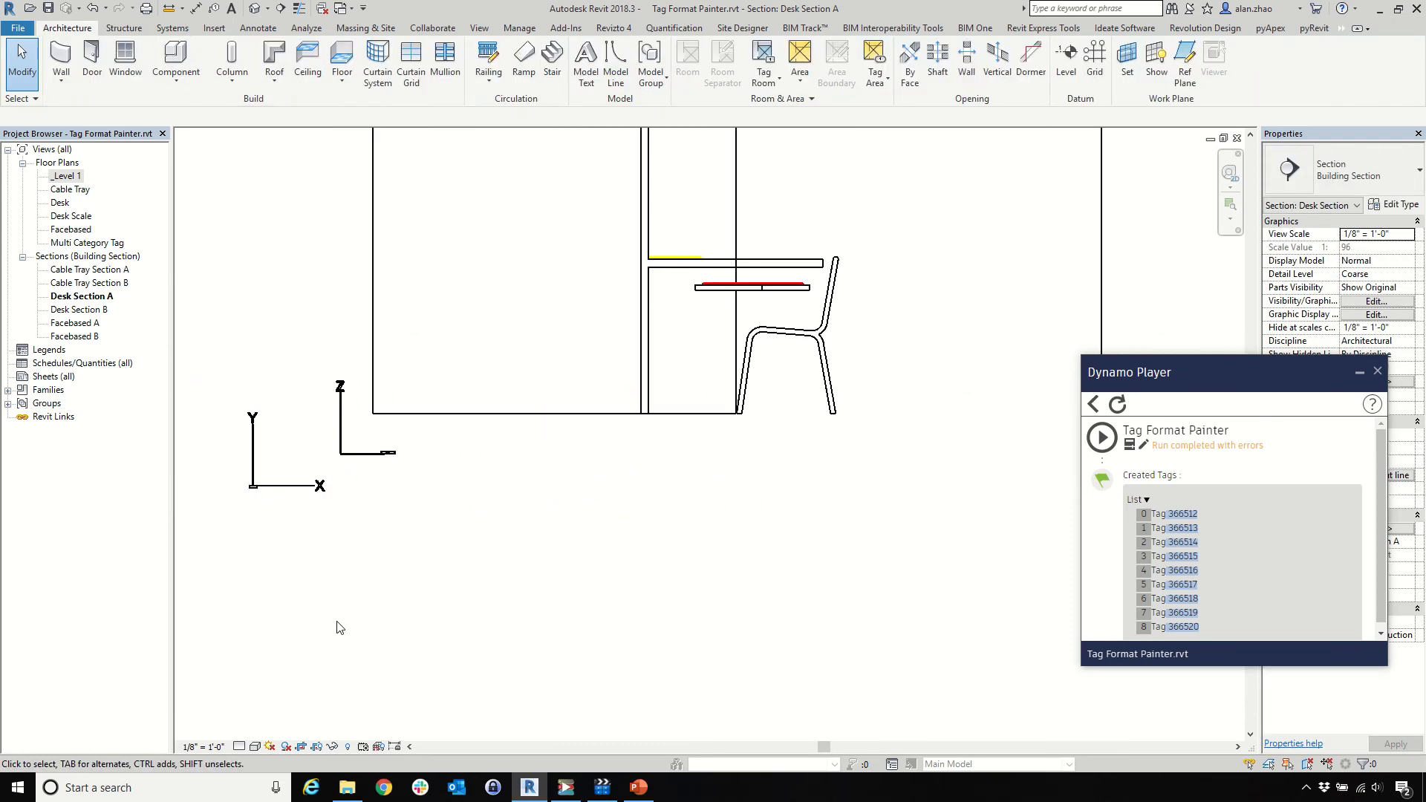
pyautogui.scroll(-3, 337, 627)
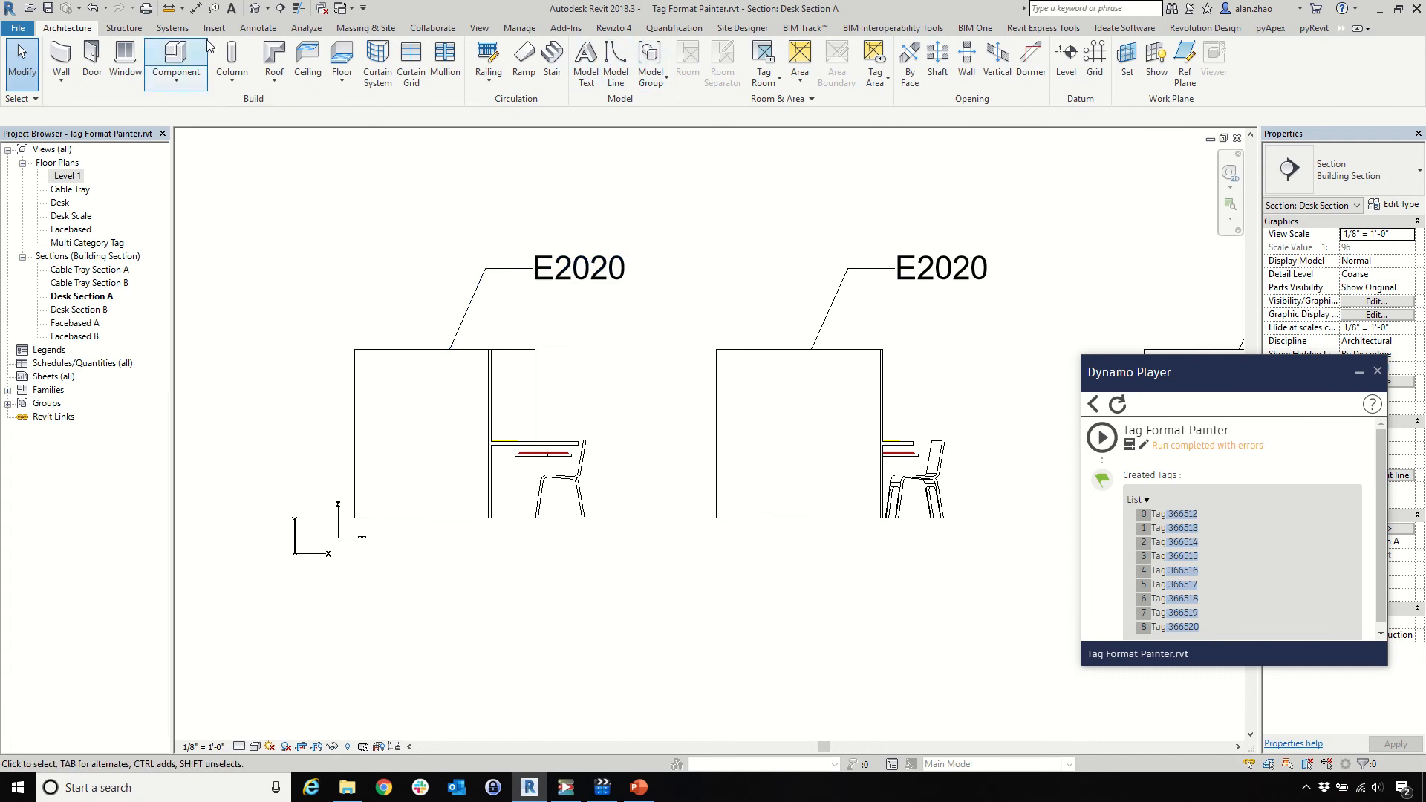
# Examine the orientation of the two axis markers beside the first work station
pyautogui.click(252, 29)
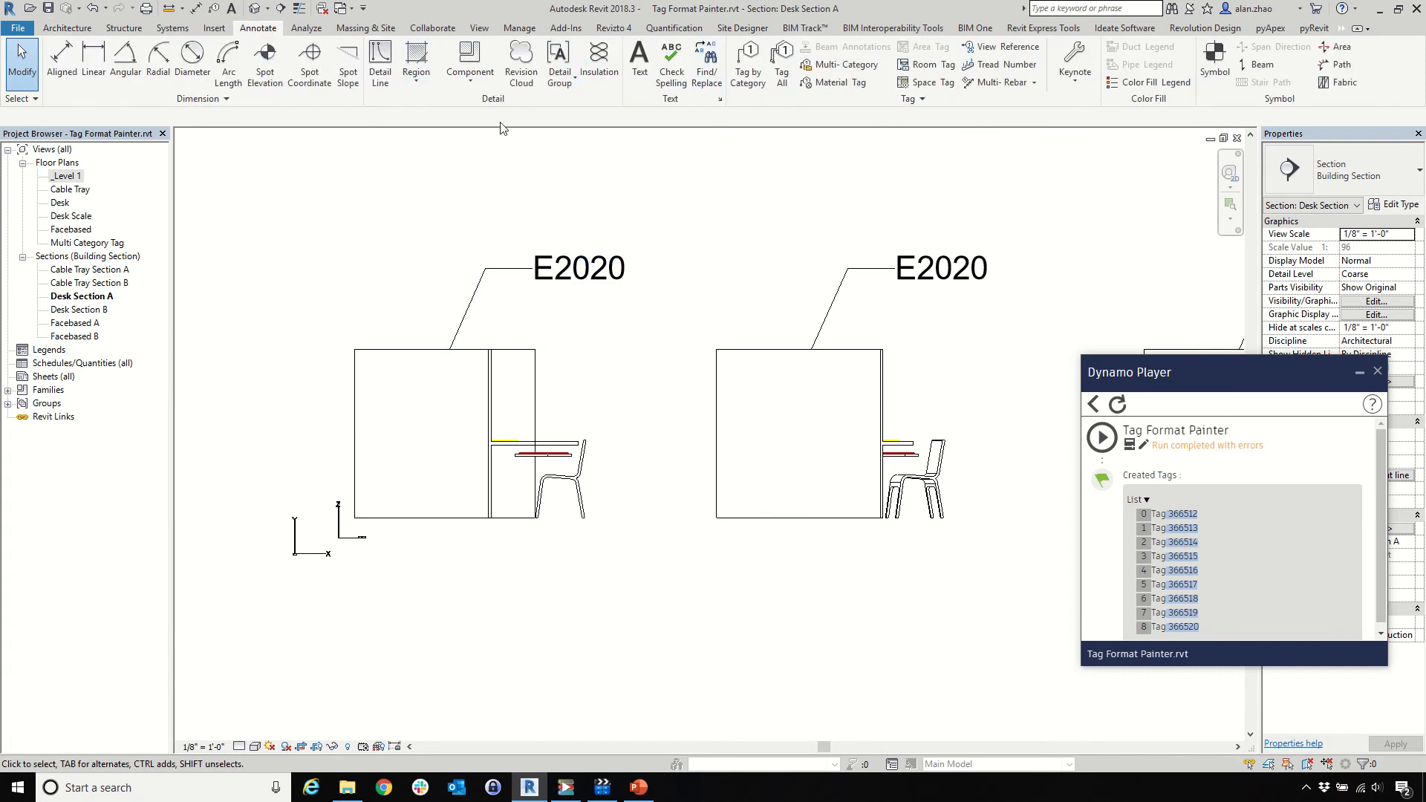
pyautogui.scroll(5, 343, 531)
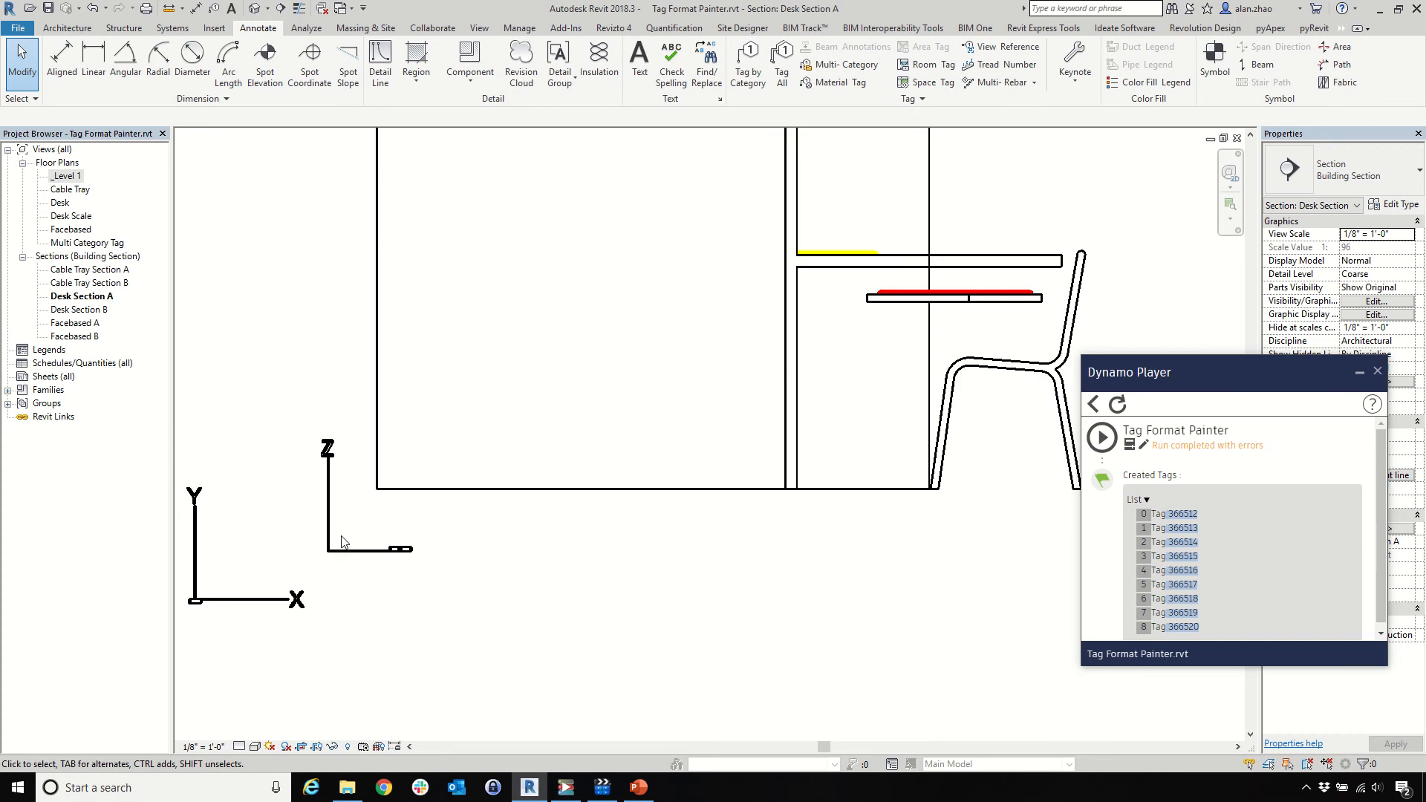
pyautogui.click(234, 610)
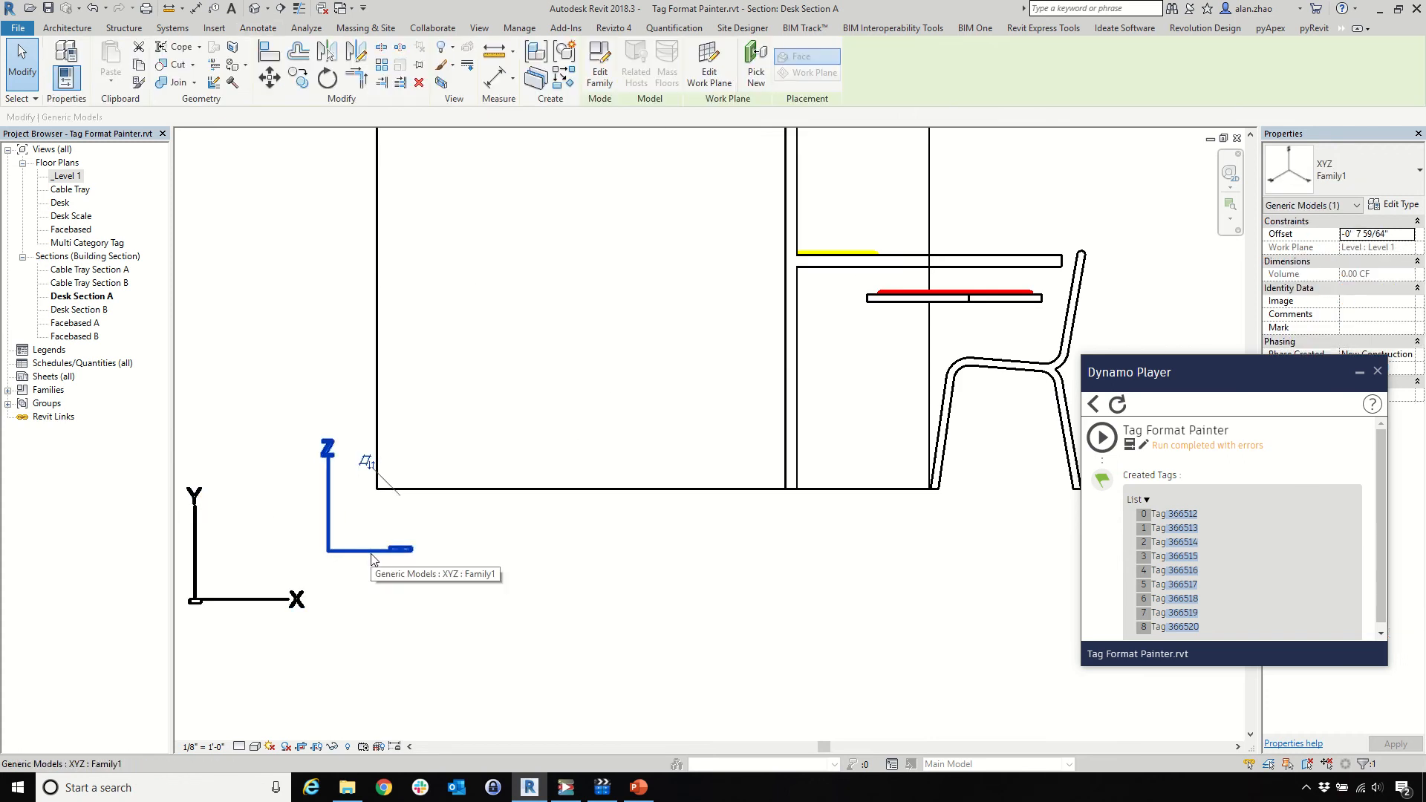
pyautogui.scroll(-1, 435, 607)
pyautogui.scroll(-1, 435, 607)
pyautogui.press('Escape')
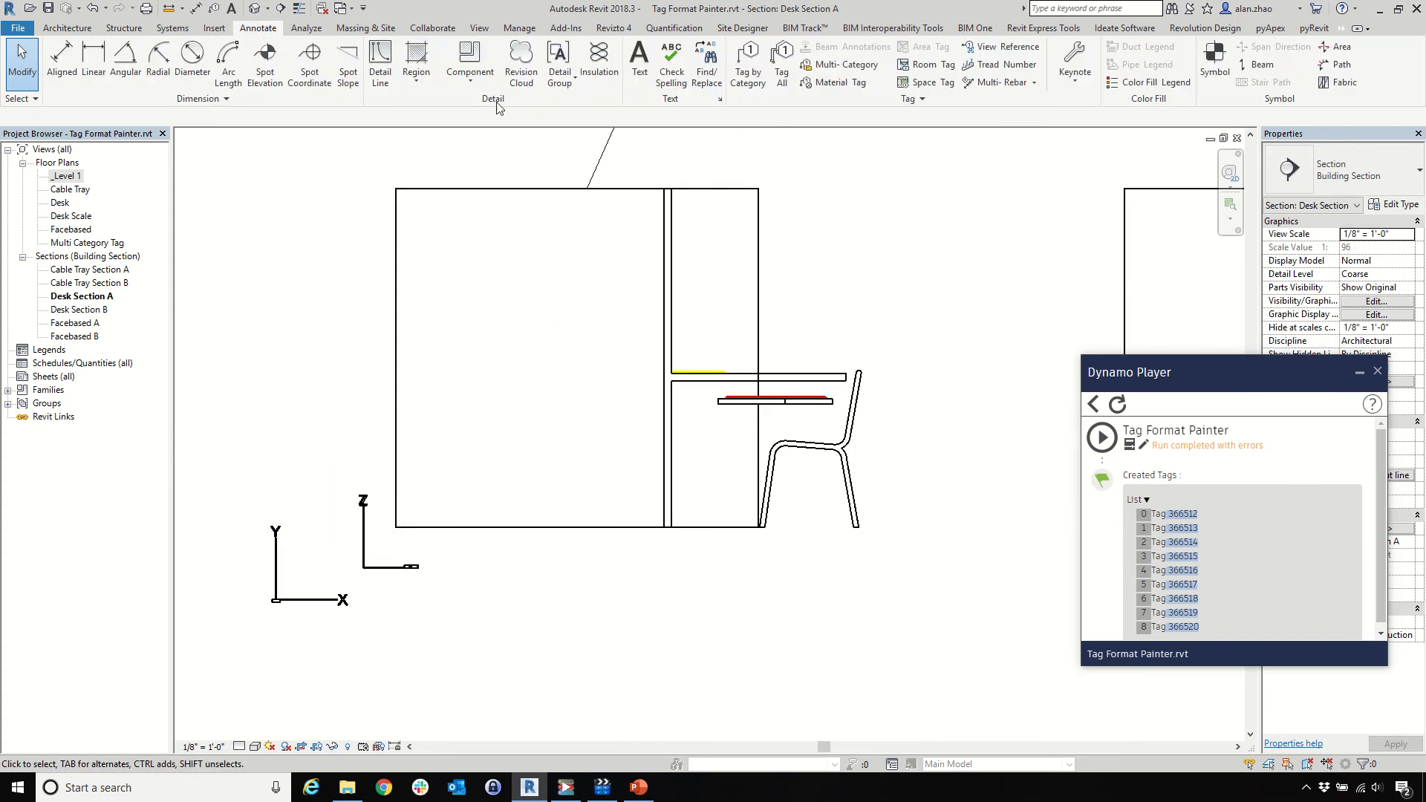
# Draw two Wide Lines detail lines, each about 6'-6" long, from the first two E2020 tags to the middle of their work stations
pyautogui.click(380, 59)
pyautogui.scroll(-2, 568, 419)
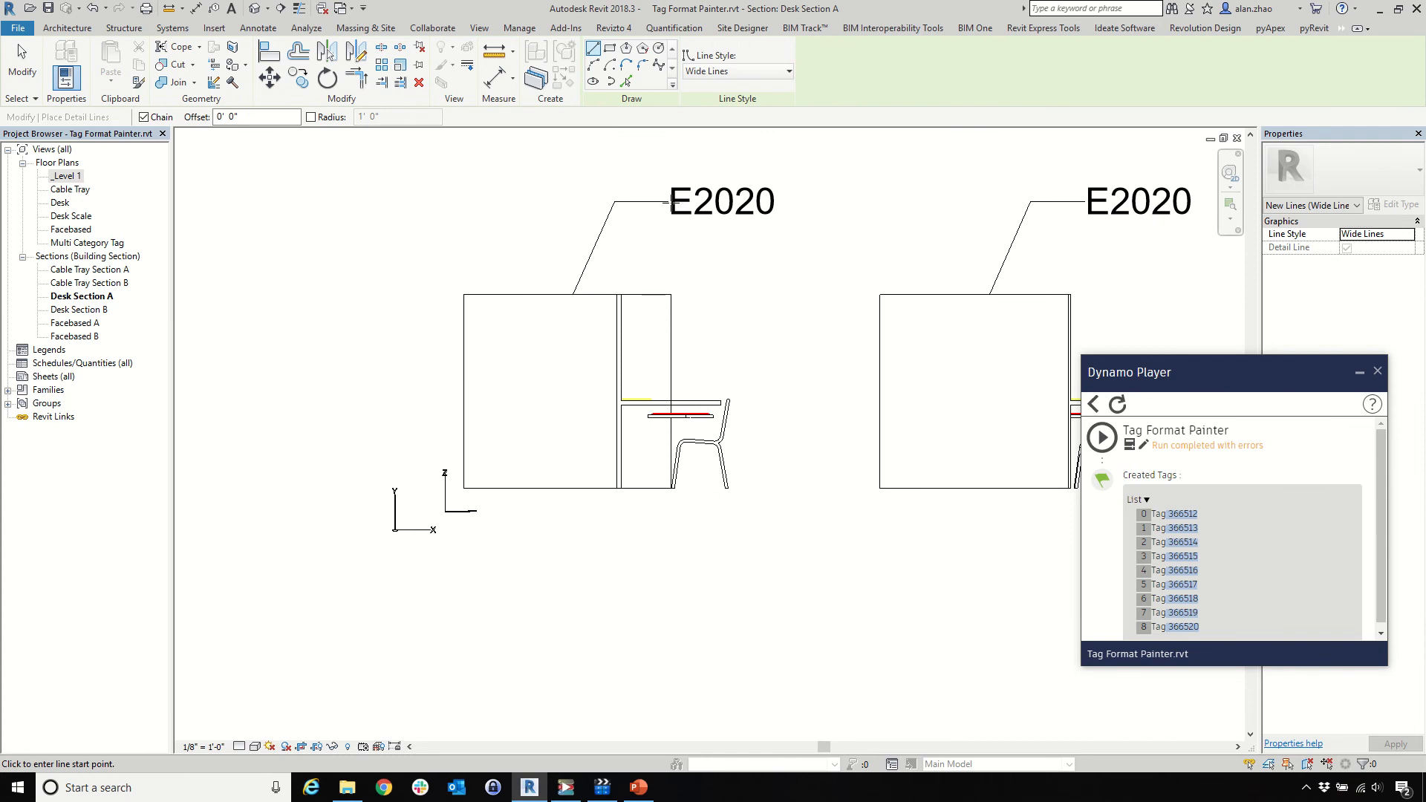
pyautogui.click(670, 202)
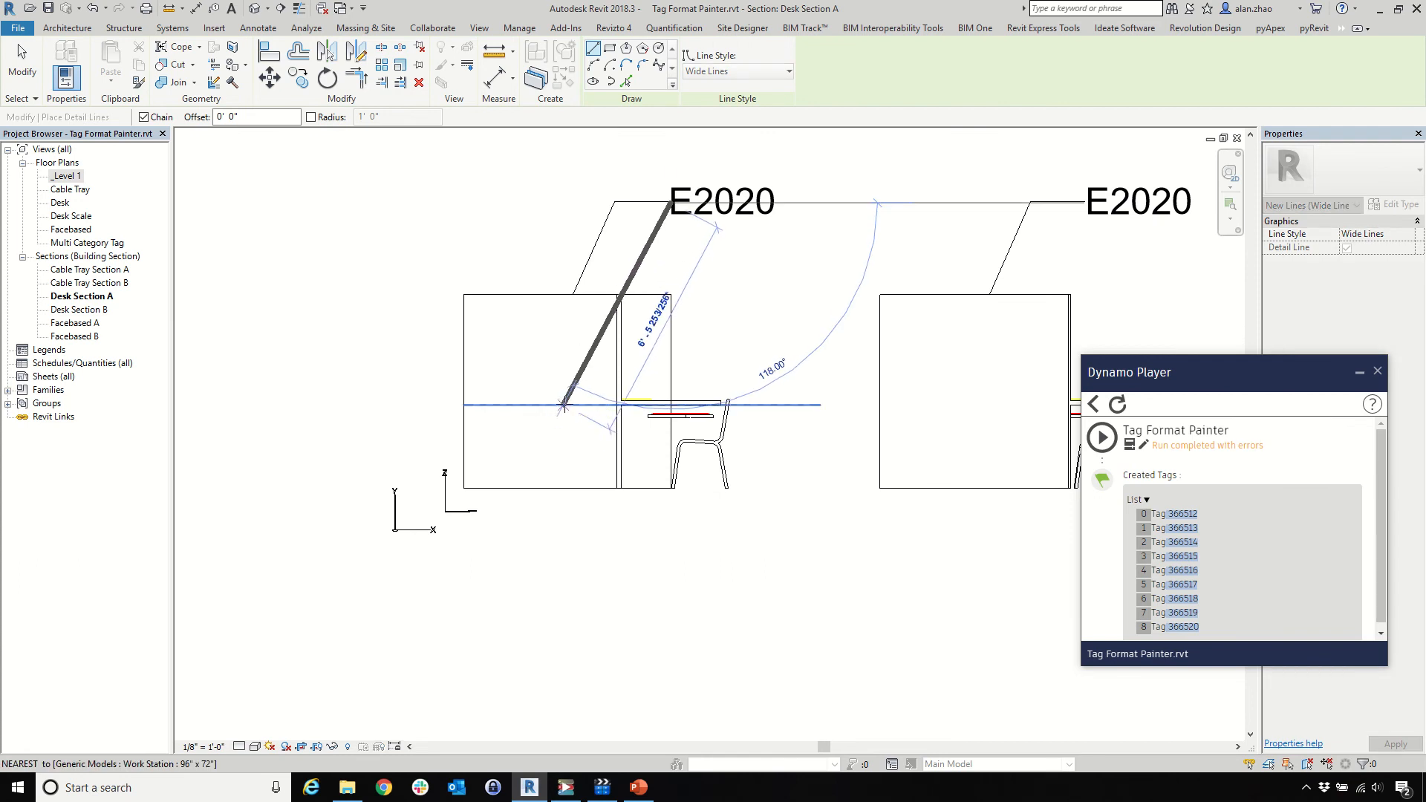
pyautogui.click(563, 405)
pyautogui.press('Escape')
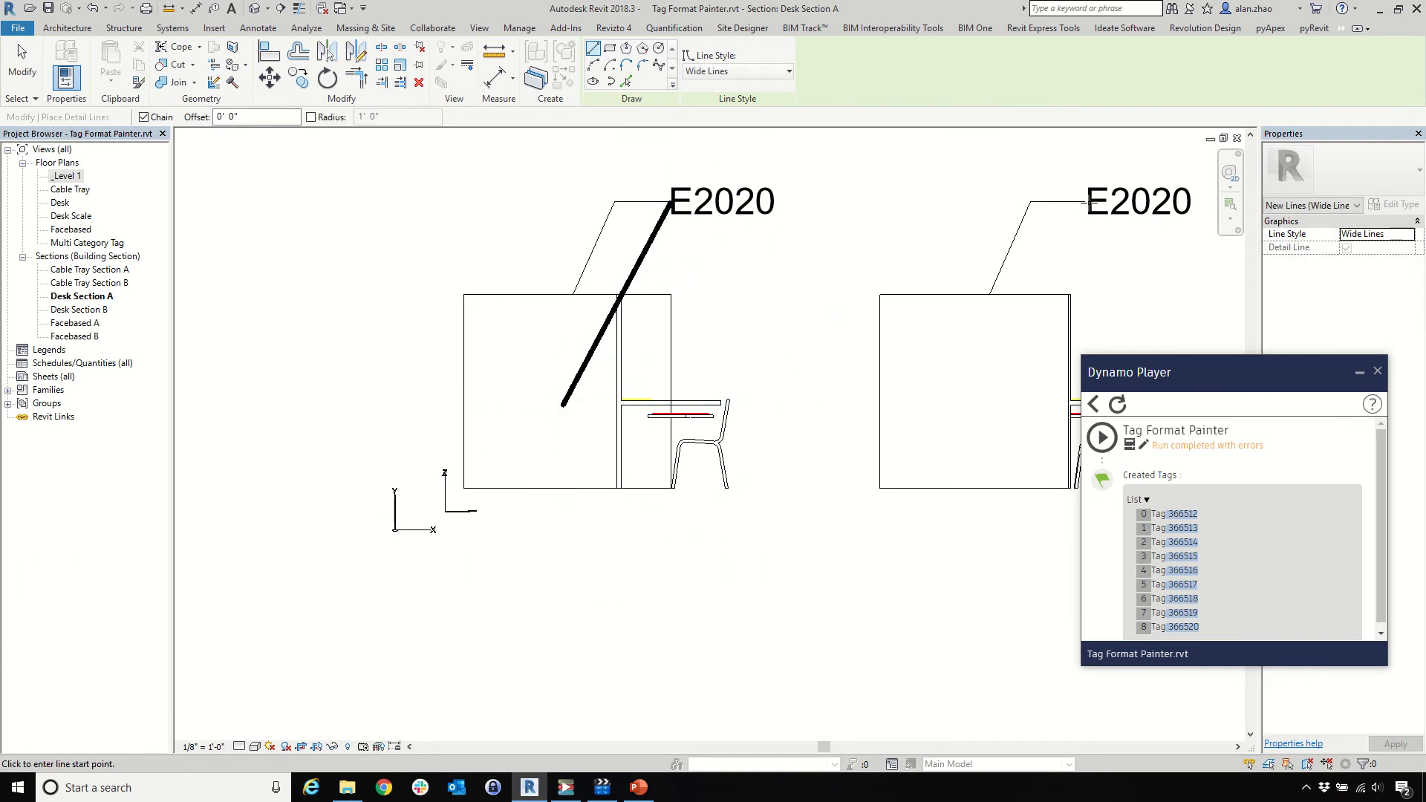
pyautogui.click(1086, 201)
pyautogui.click(981, 405)
pyautogui.press('Escape')
pyautogui.press('Escape')
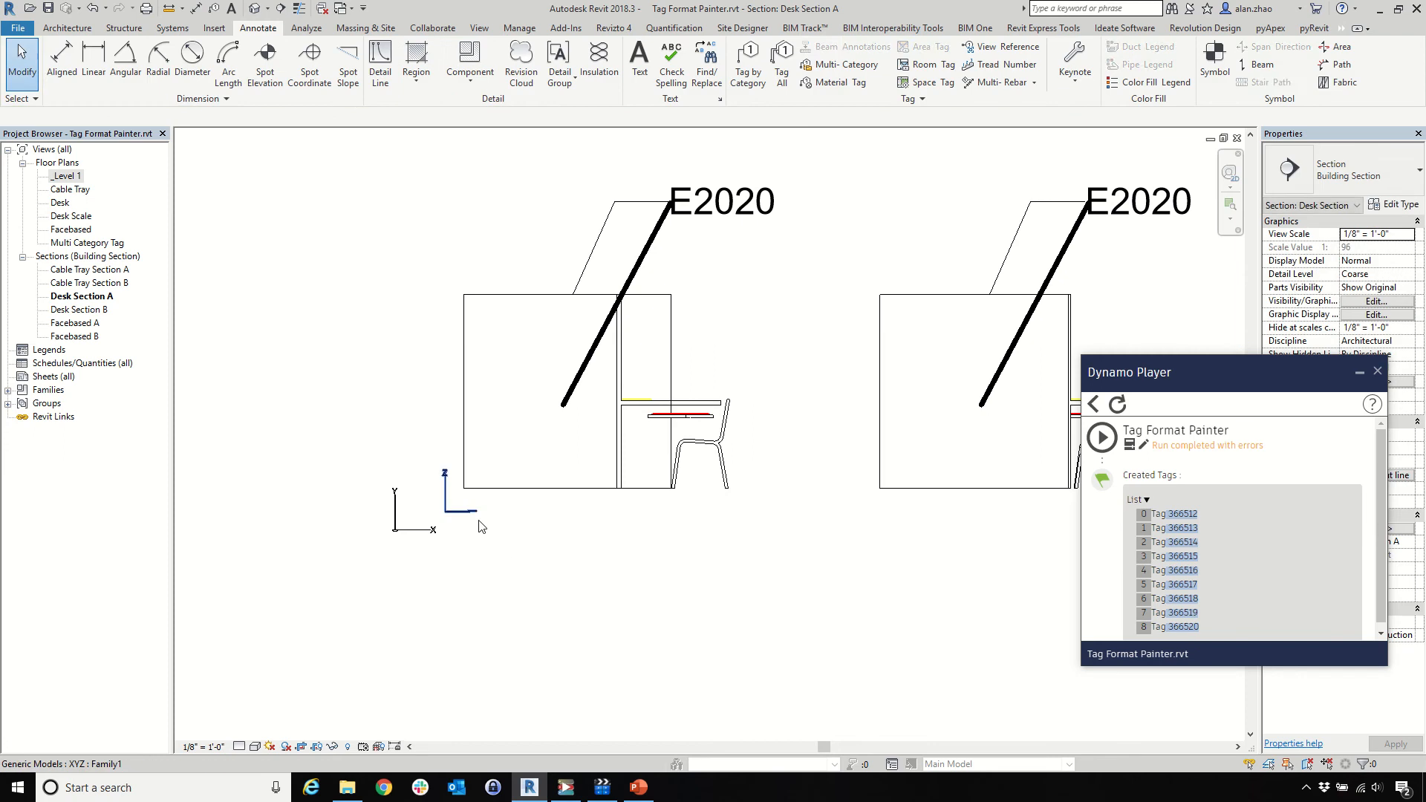
# Select the axis markers and the first three work stations in turn to compare their orientation with the tag vectors
pyautogui.scroll(3, 479, 526)
pyautogui.click(465, 505)
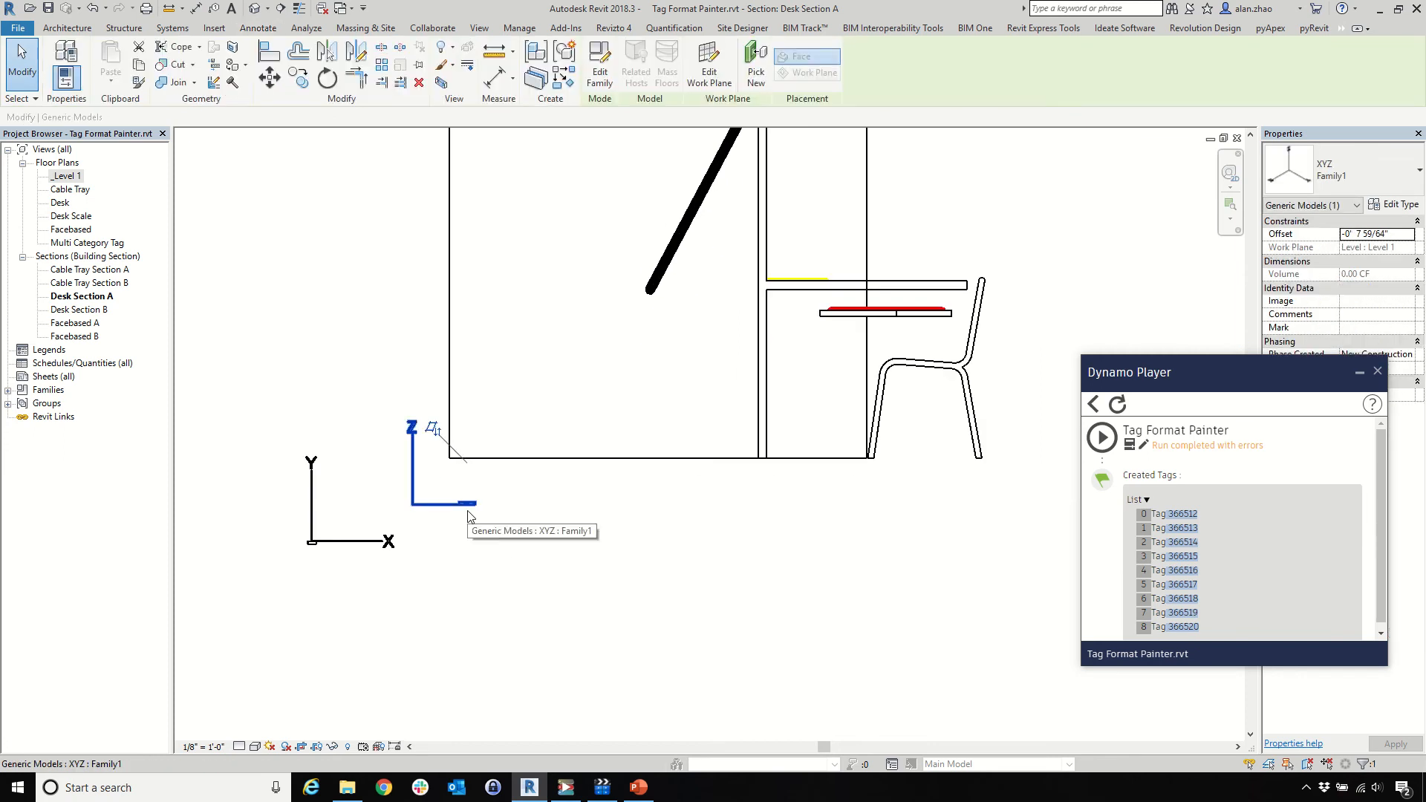
pyautogui.click(642, 460)
pyautogui.scroll(-2, 624, 592)
pyautogui.scroll(-2, 414, 370)
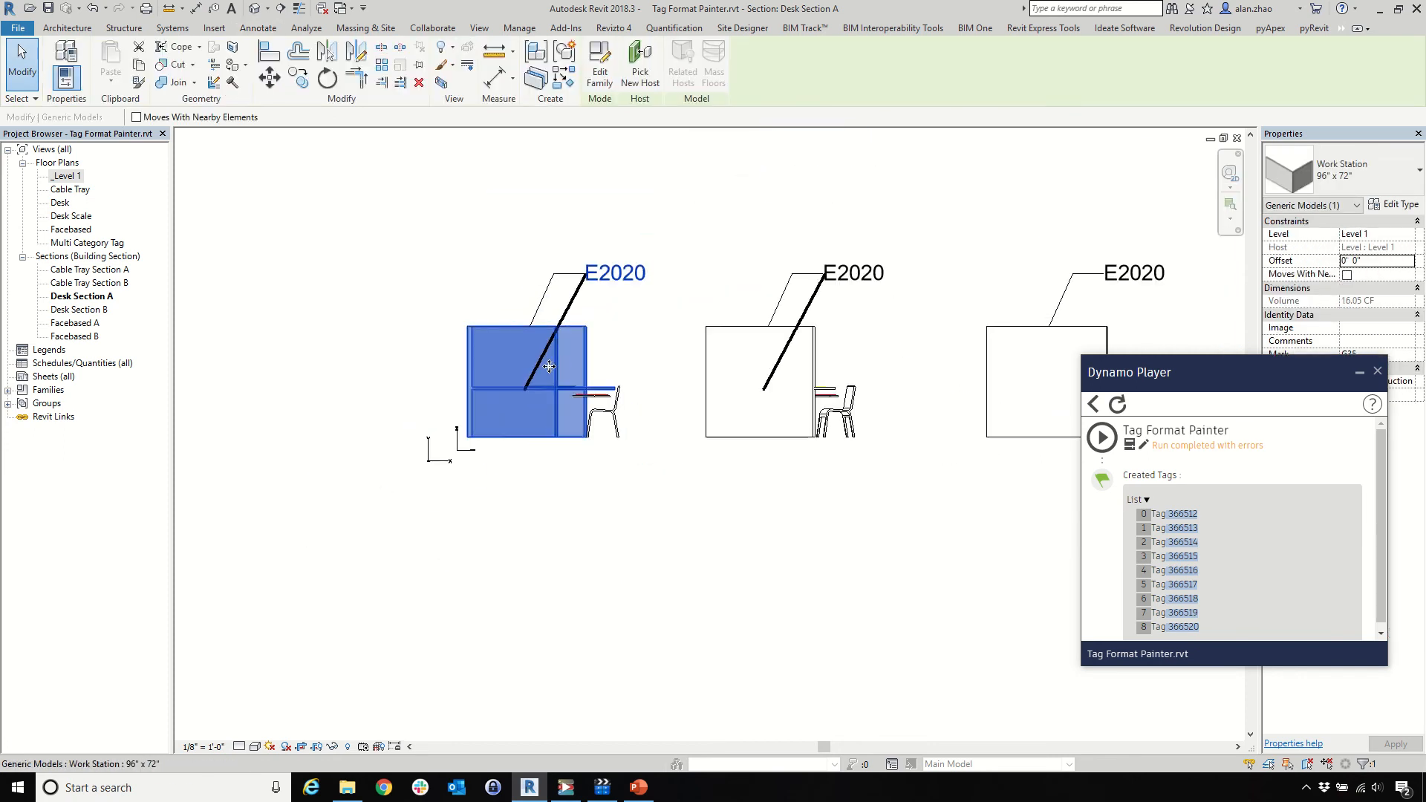
pyautogui.click(747, 367)
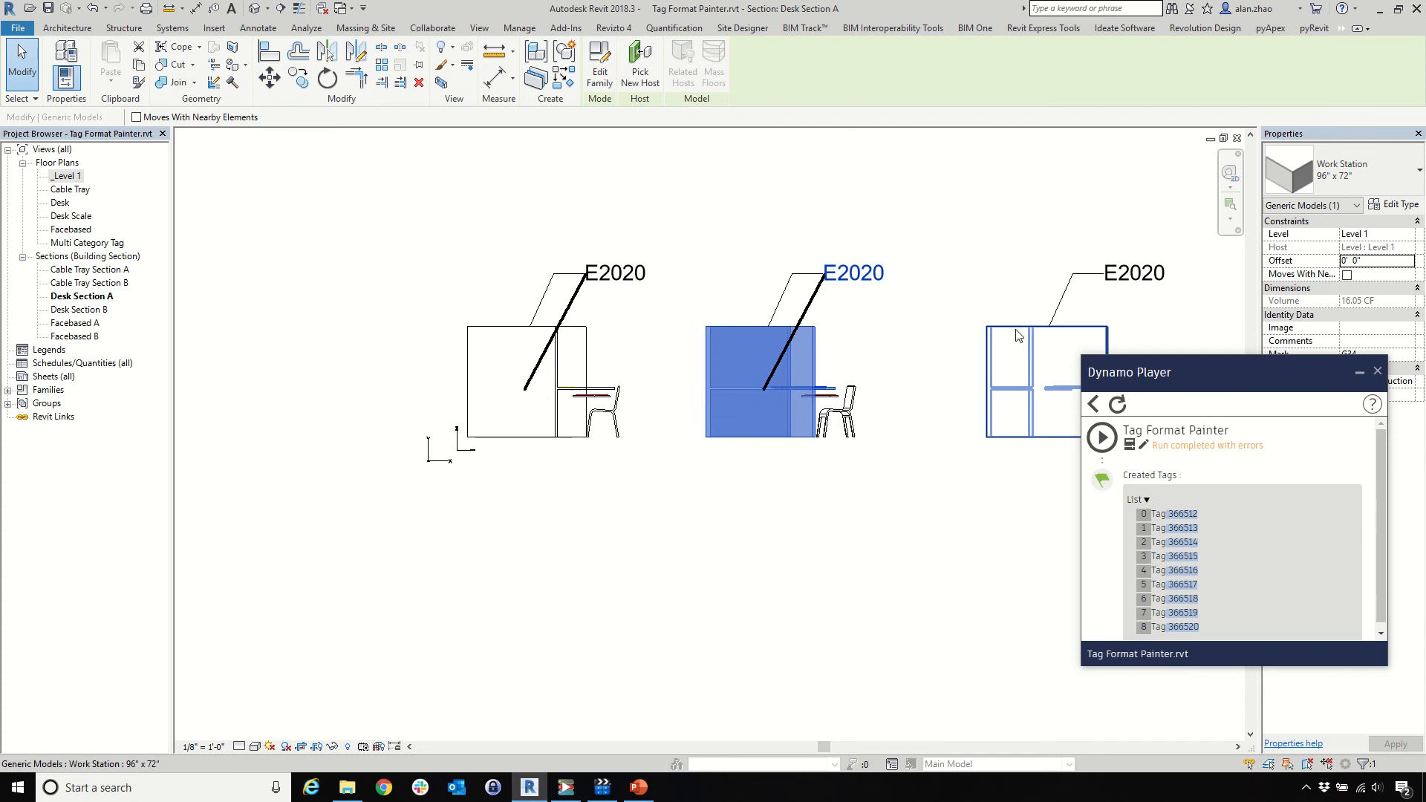
pyautogui.click(1025, 386)
pyautogui.click(899, 494)
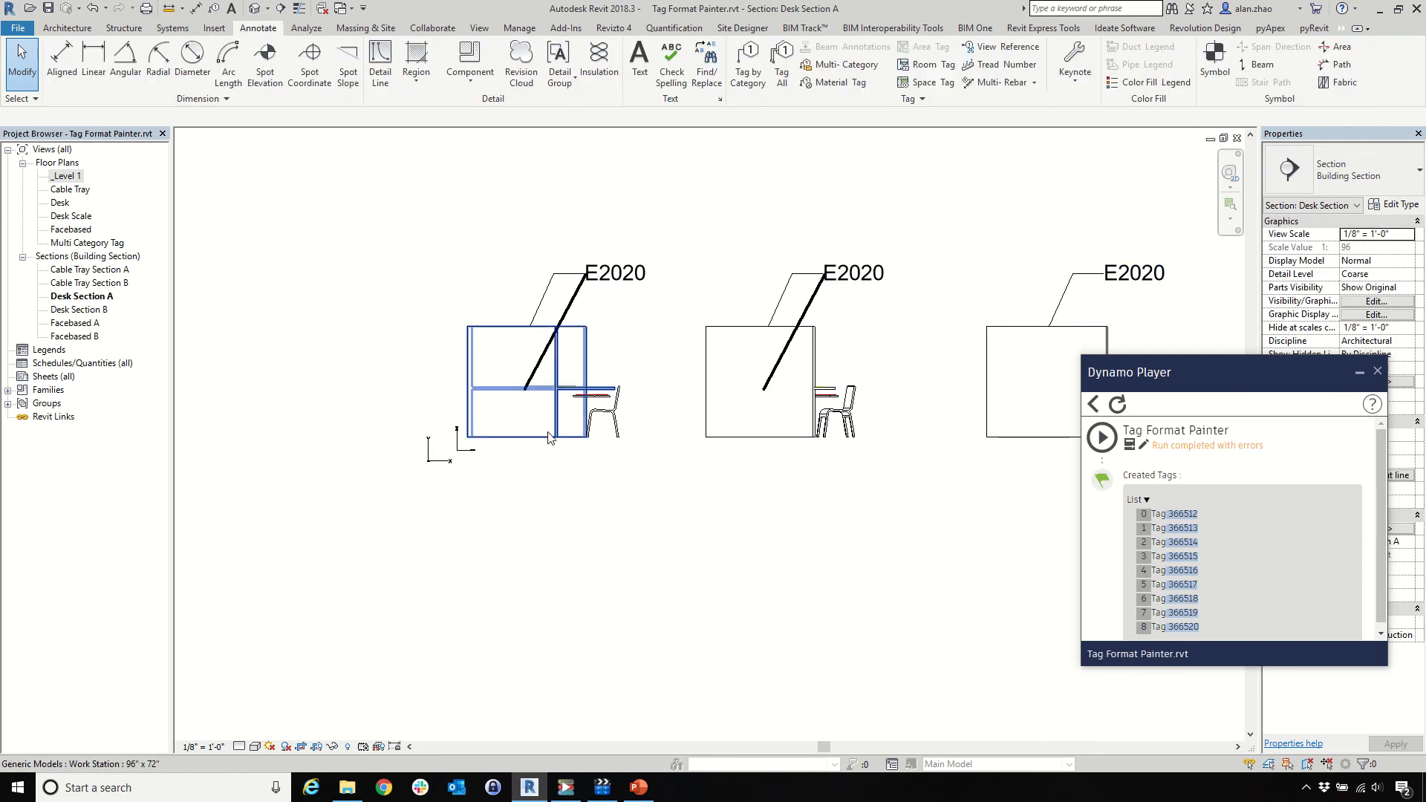
pyautogui.scroll(4, 438, 457)
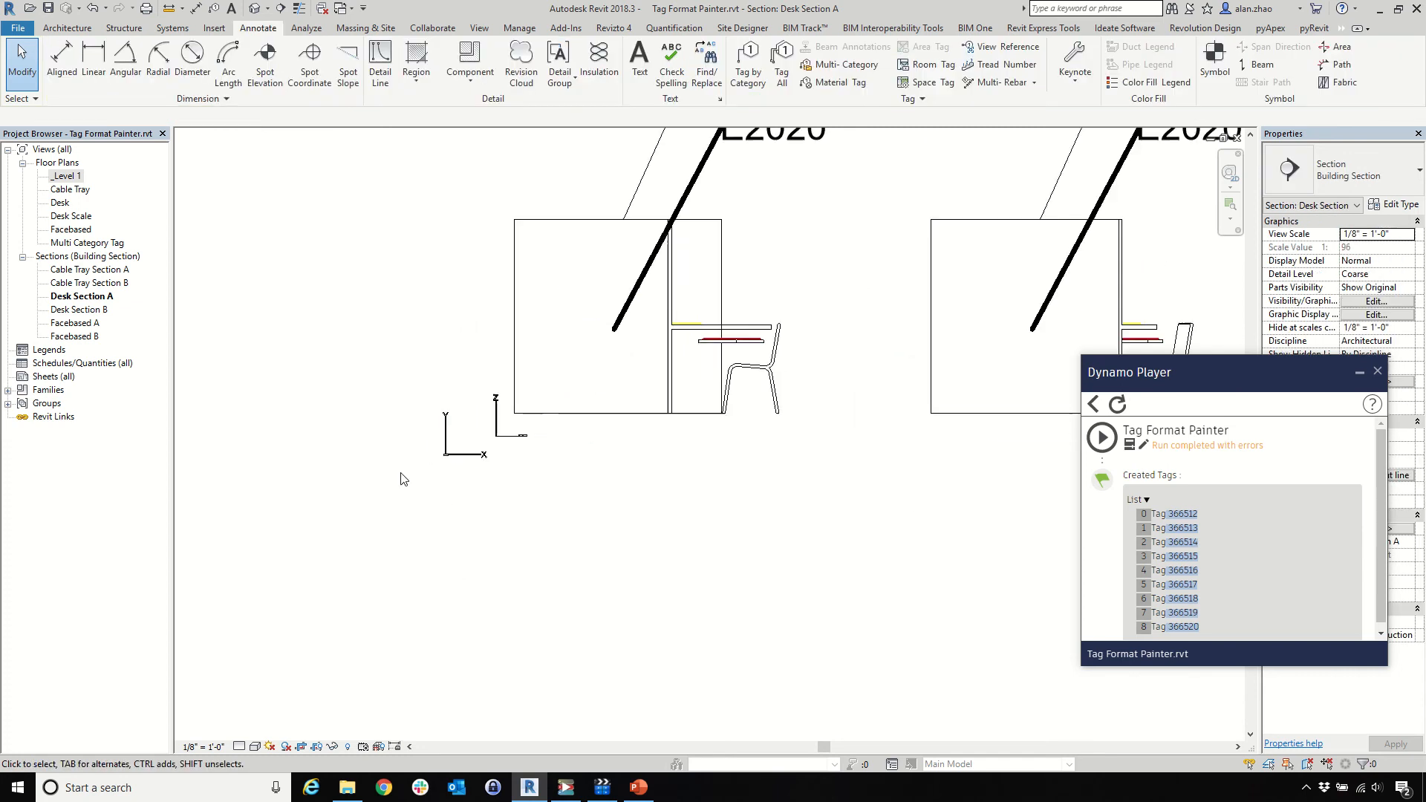
pyautogui.click(516, 455)
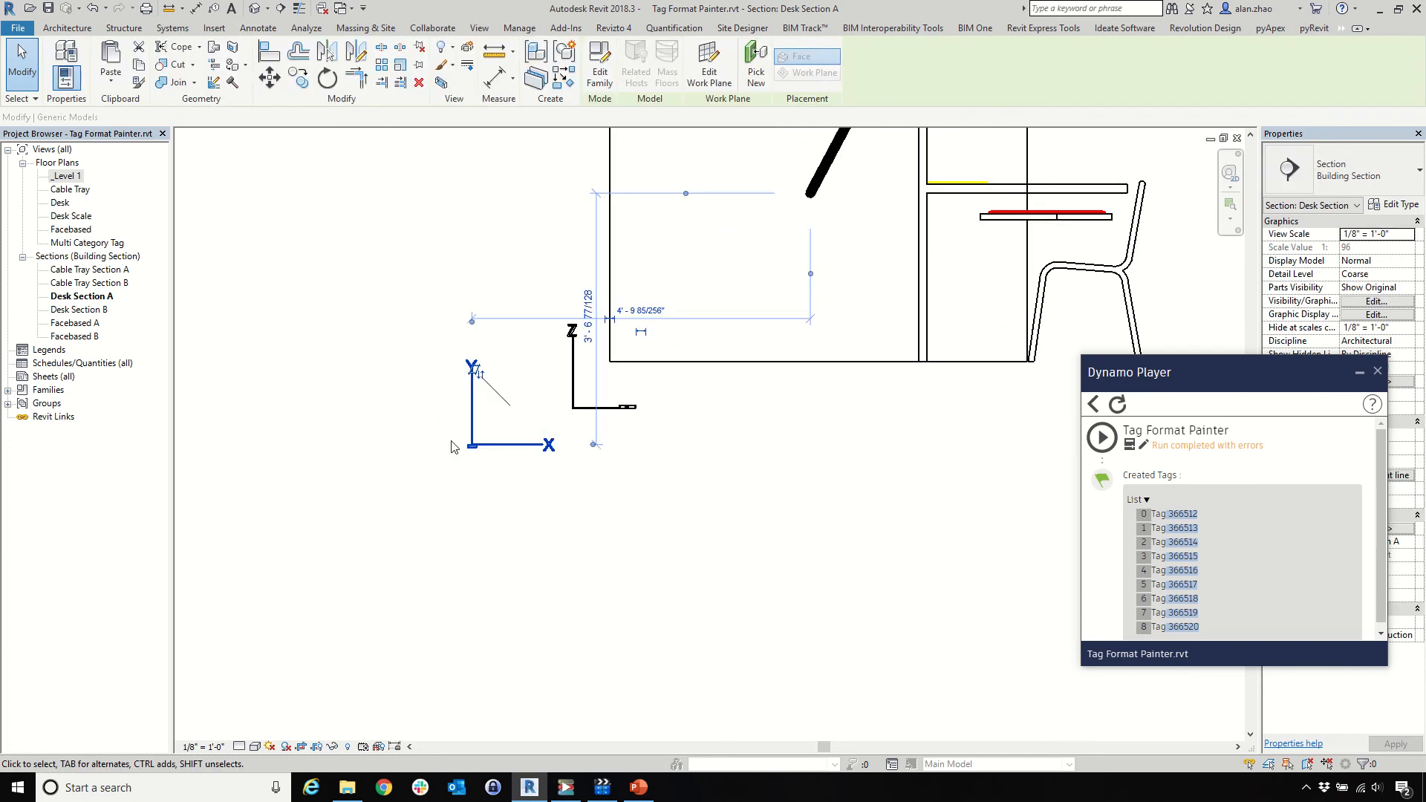
pyautogui.click(488, 550)
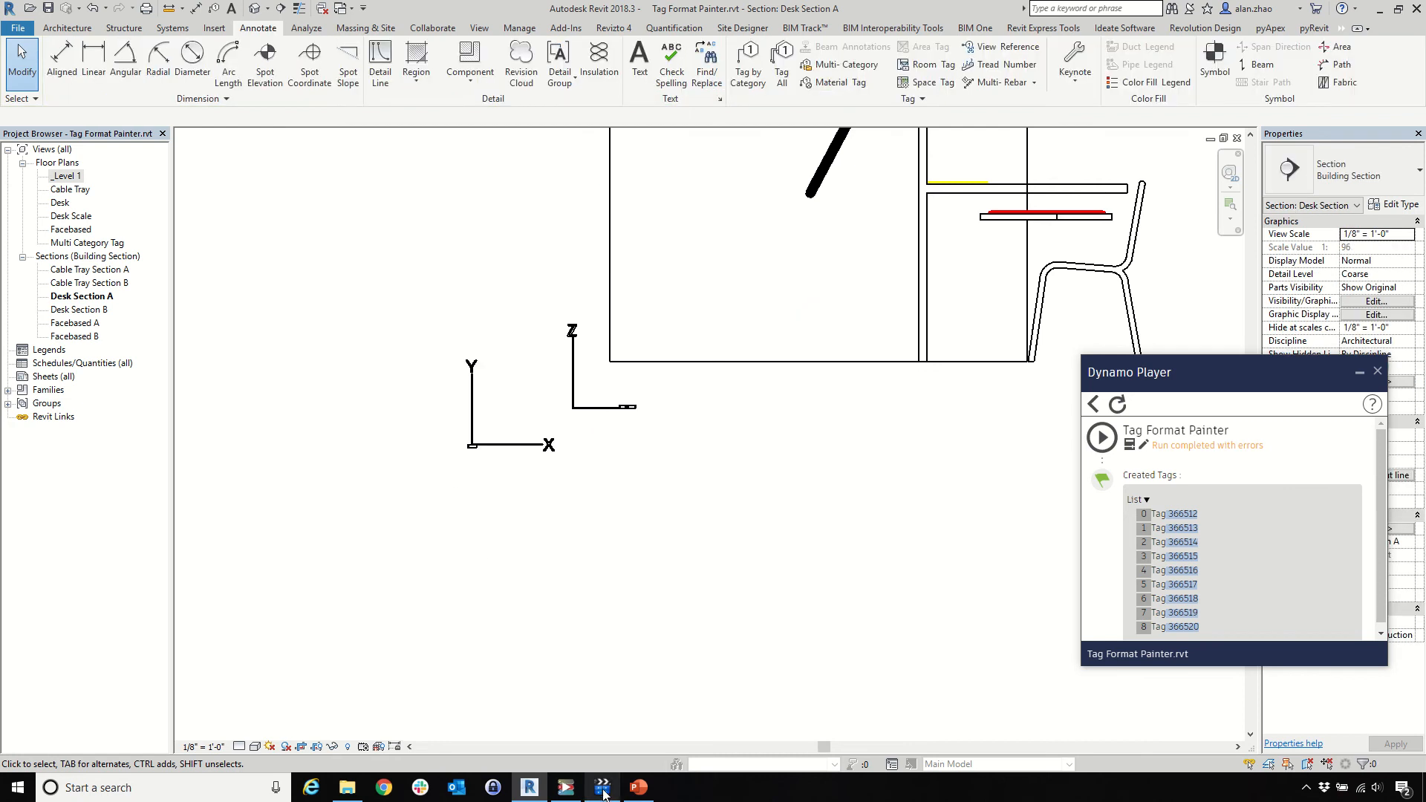
# Switch to the PowerPoint slide show to review the Vector between Tag & Element flowchart, and return to Revit
pyautogui.hotkey('alt', 'Tab')
pyautogui.click(879, 502)
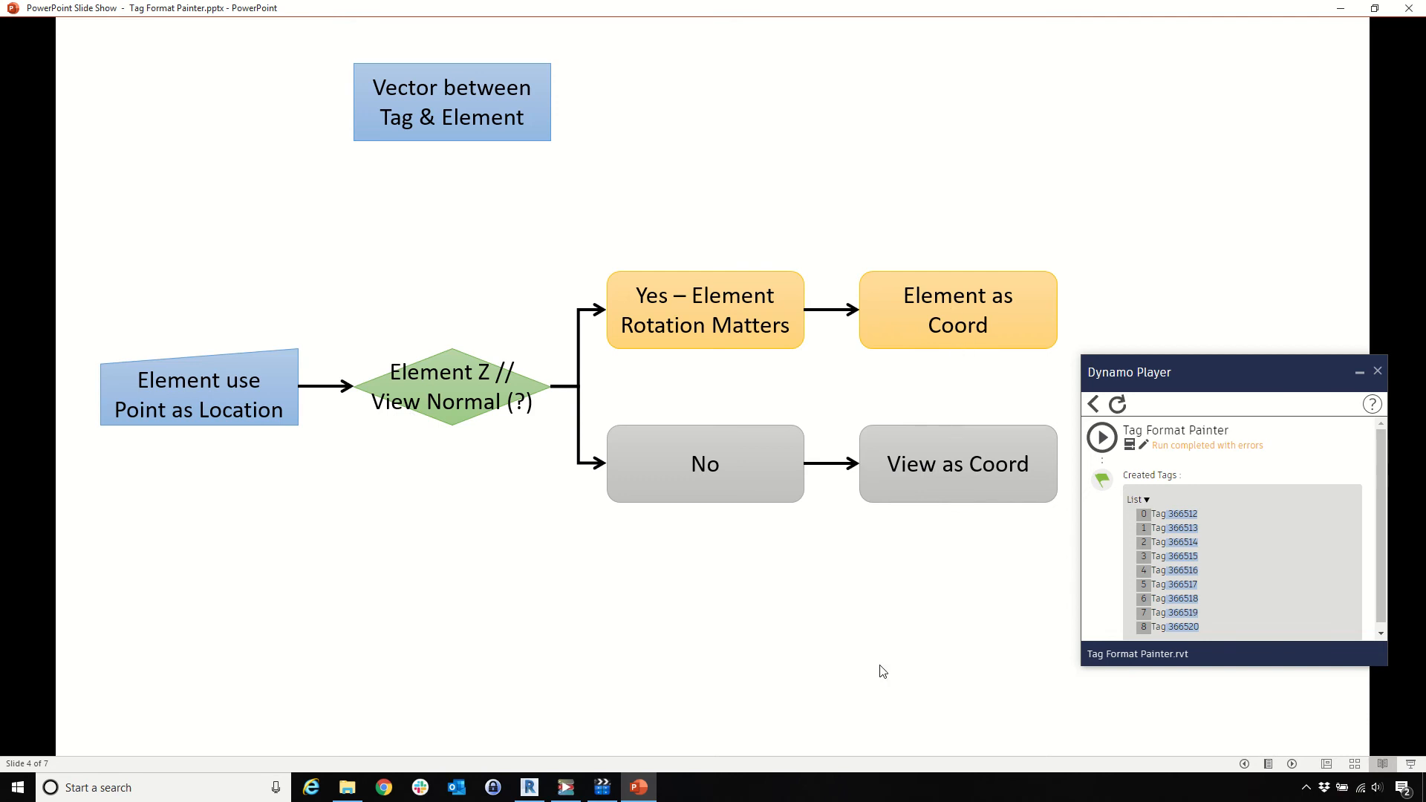
pyautogui.click(529, 788)
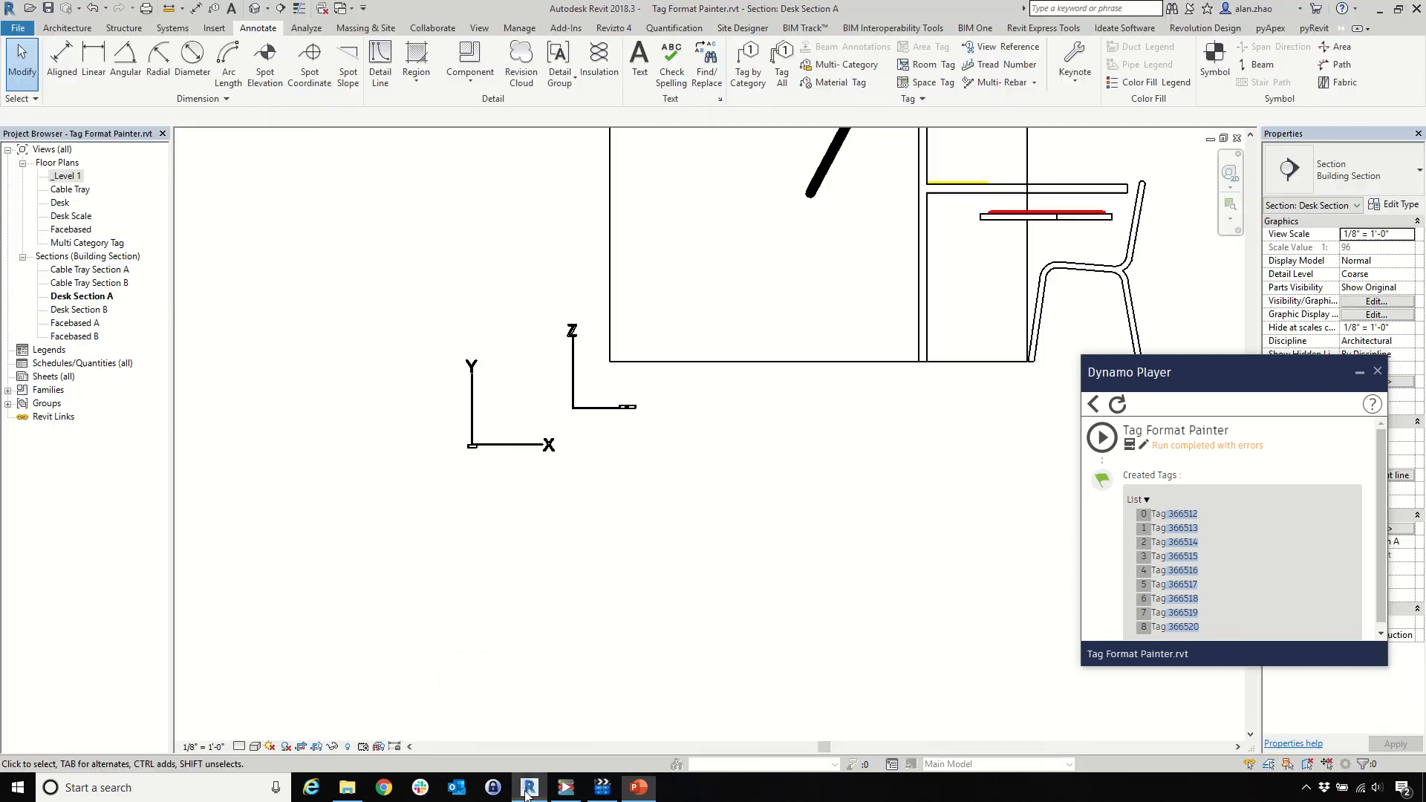
pyautogui.scroll(-6, 401, 520)
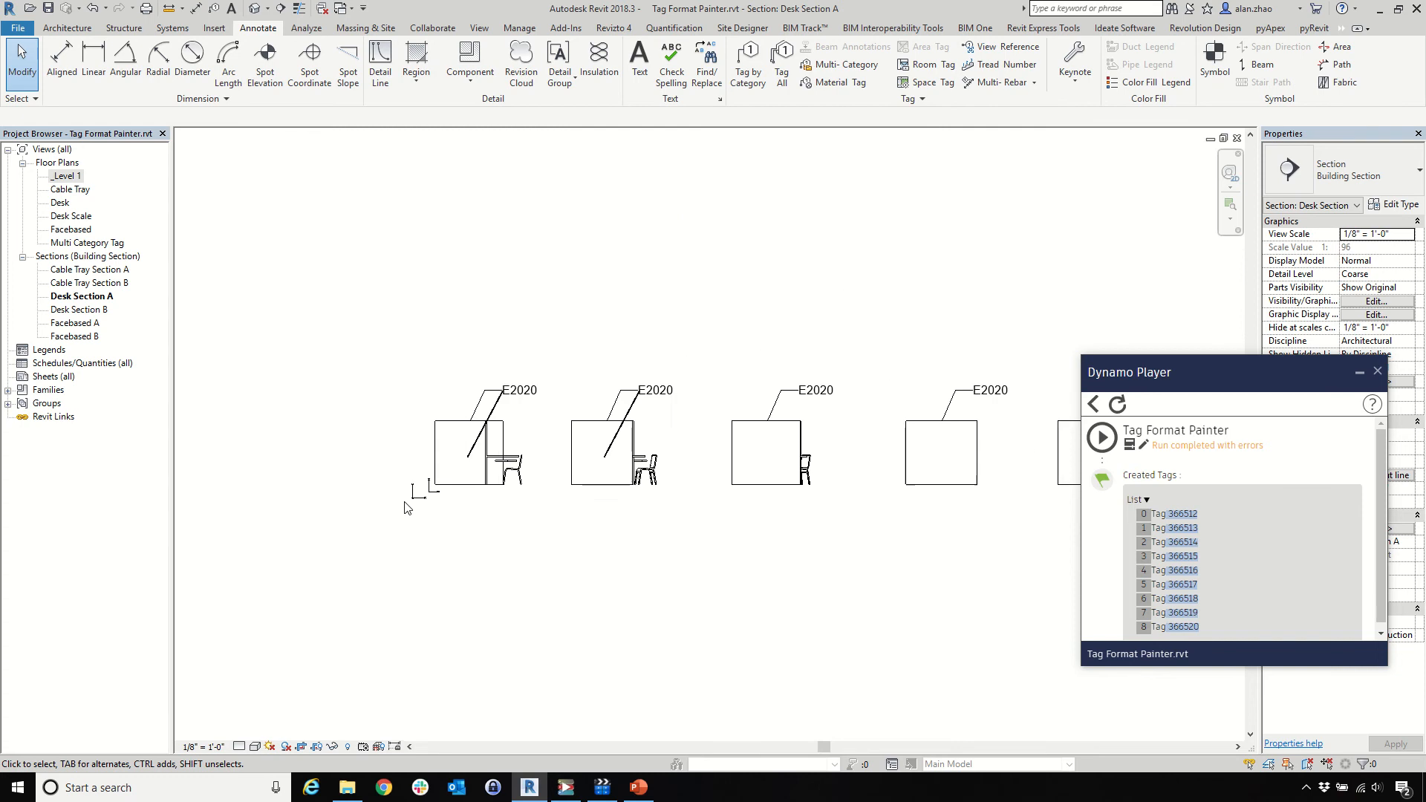
pyautogui.moveTo(294, 290); pyautogui.dragTo(1069, 617)
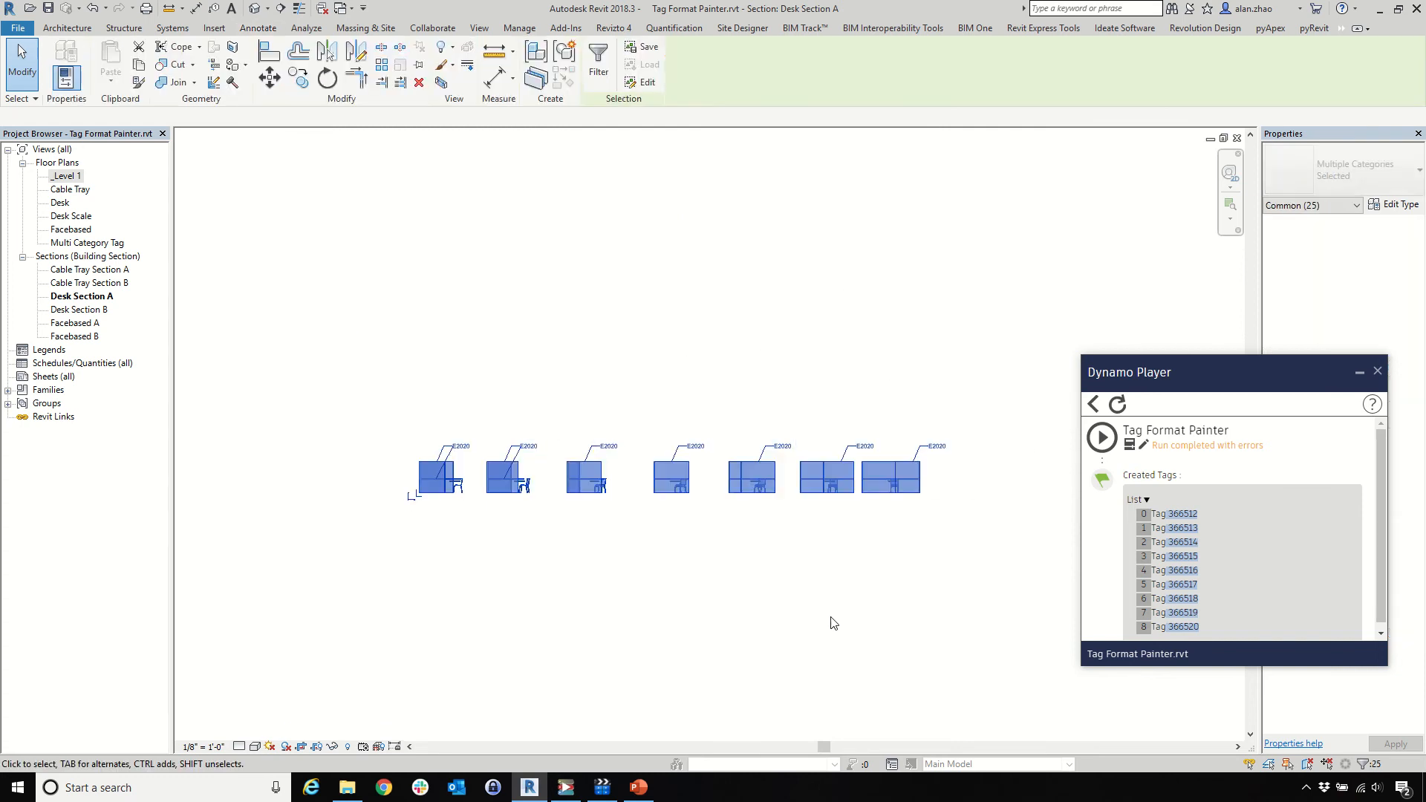
pyautogui.press('Escape')
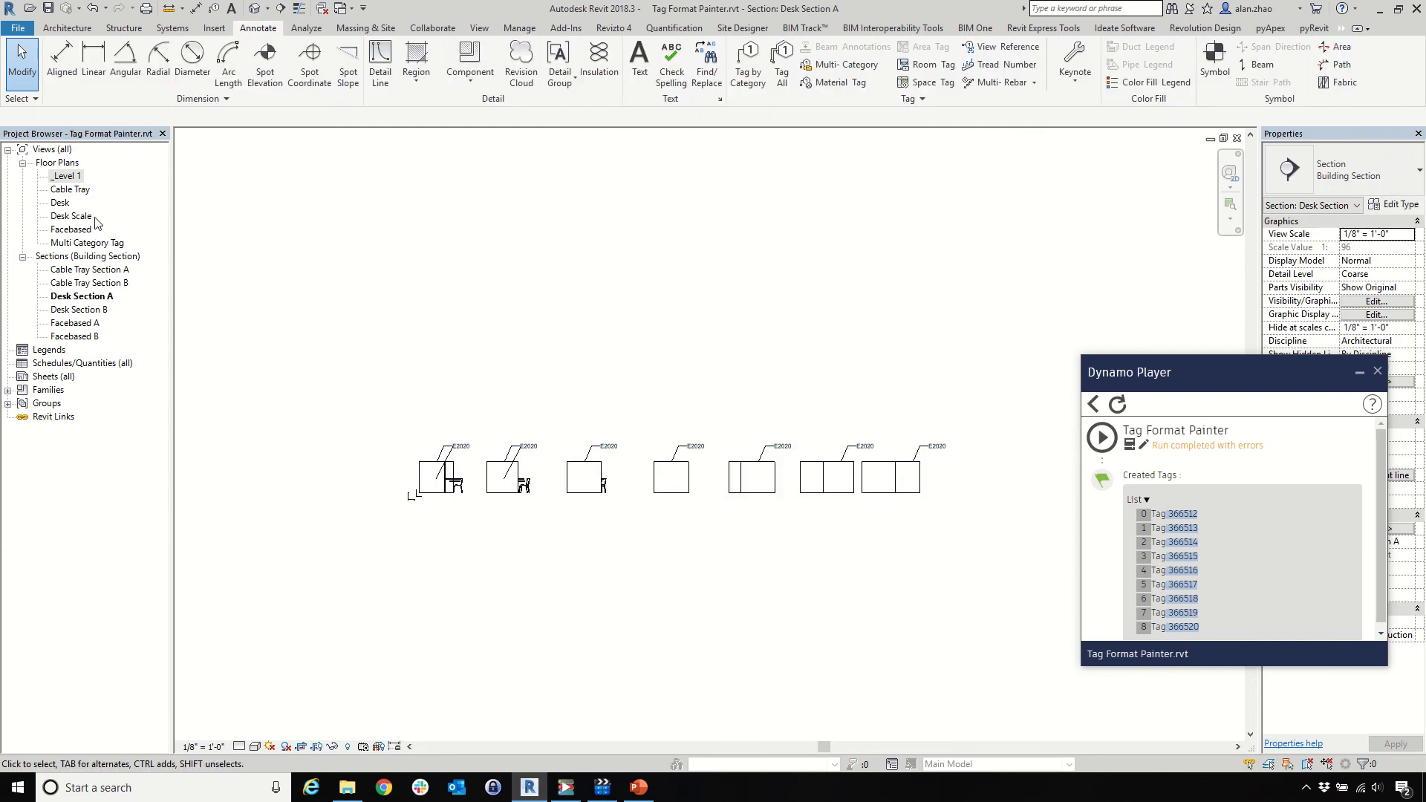
# Open the Cable Tray floor plan and bring its horizontal, vertical and angled cable trays into view
pyautogui.doubleClick(72, 189)
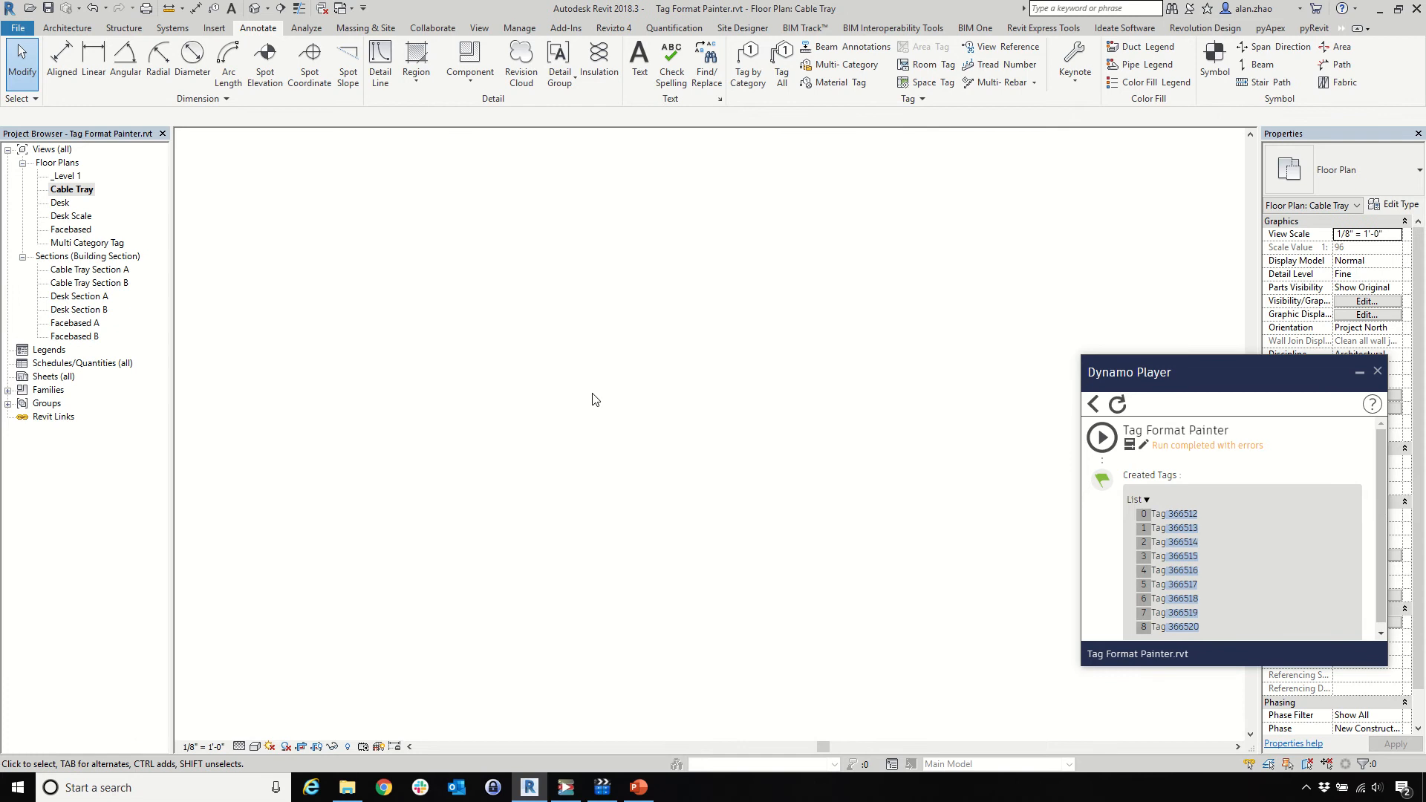
pyautogui.rightClick(411, 312)
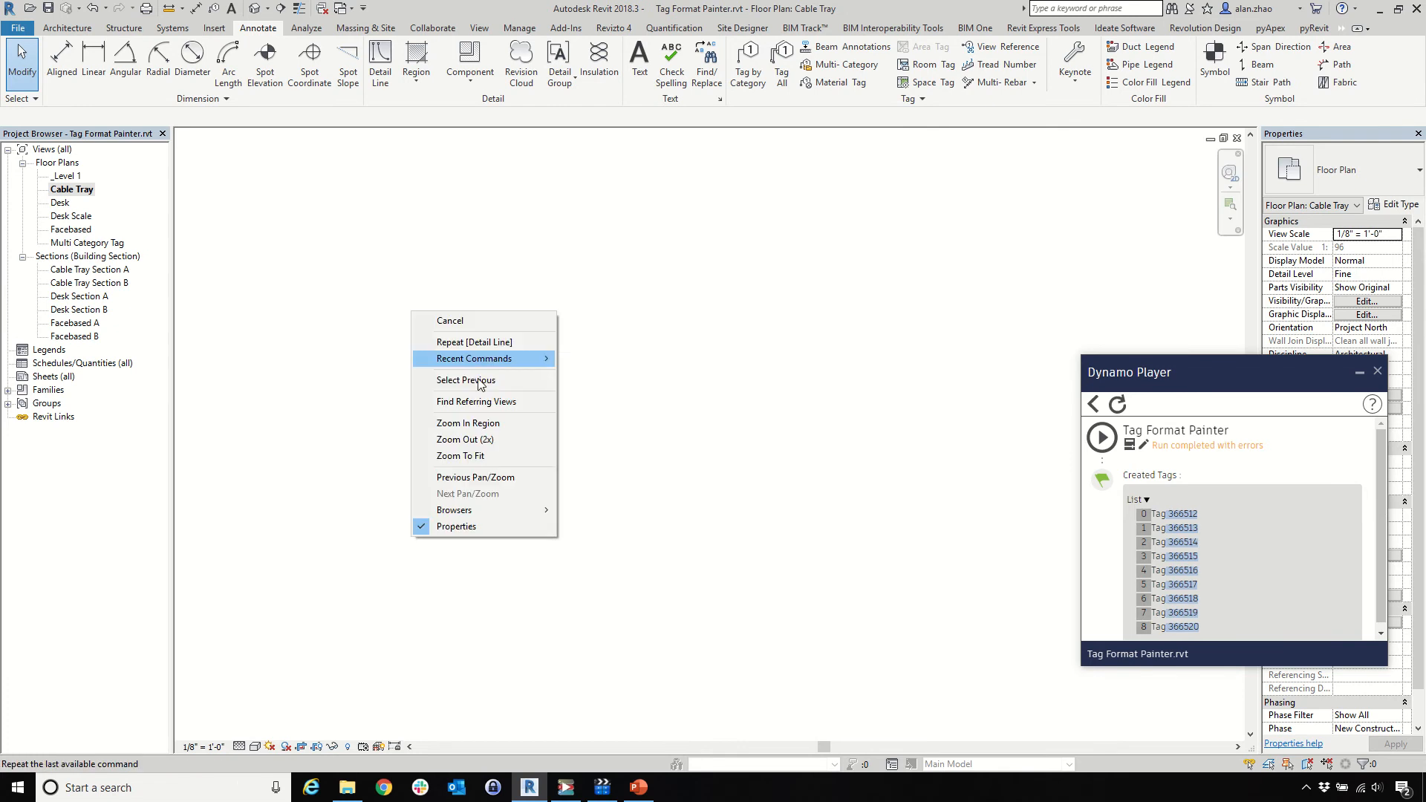
pyautogui.click(482, 453)
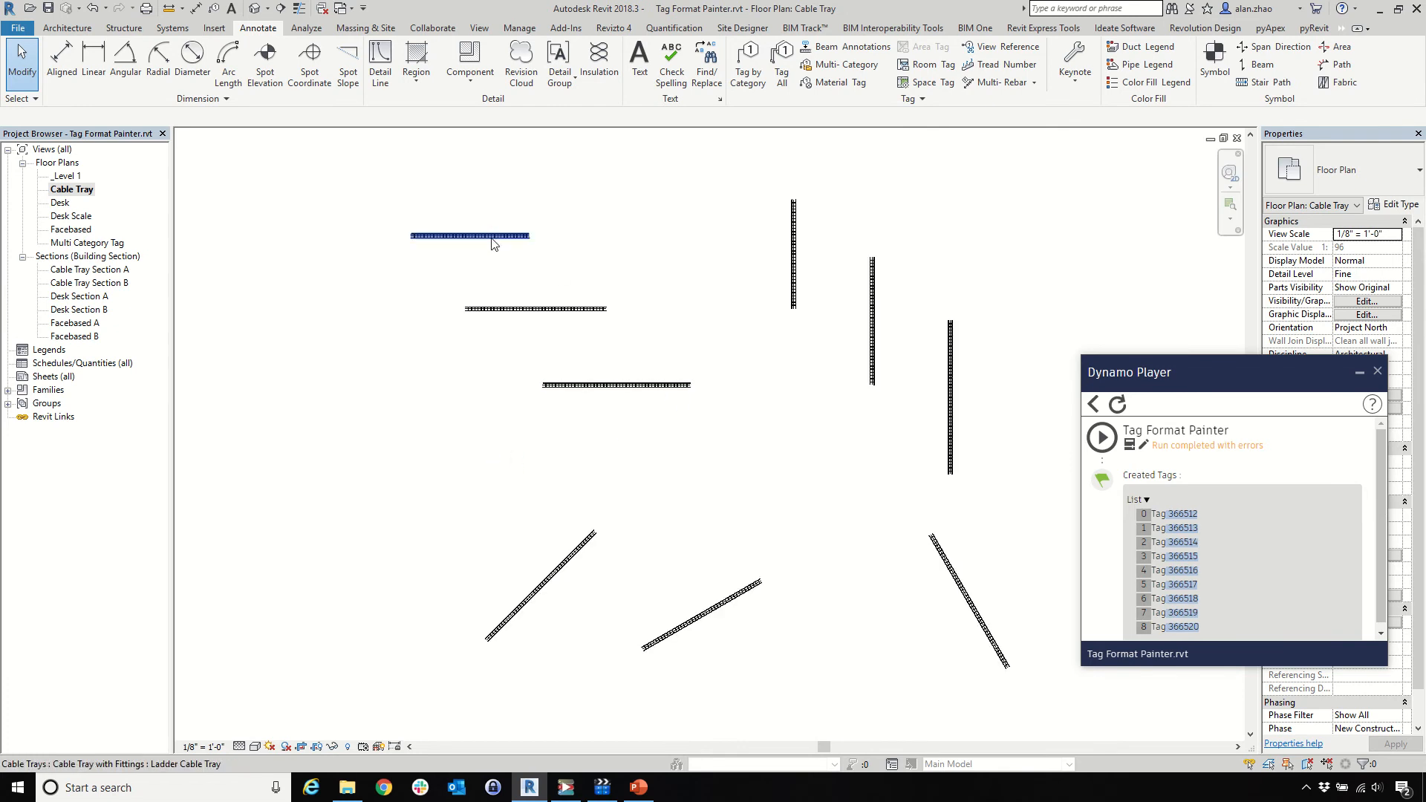
pyautogui.scroll(-2, 492, 245)
pyautogui.scroll(4, 736, 249)
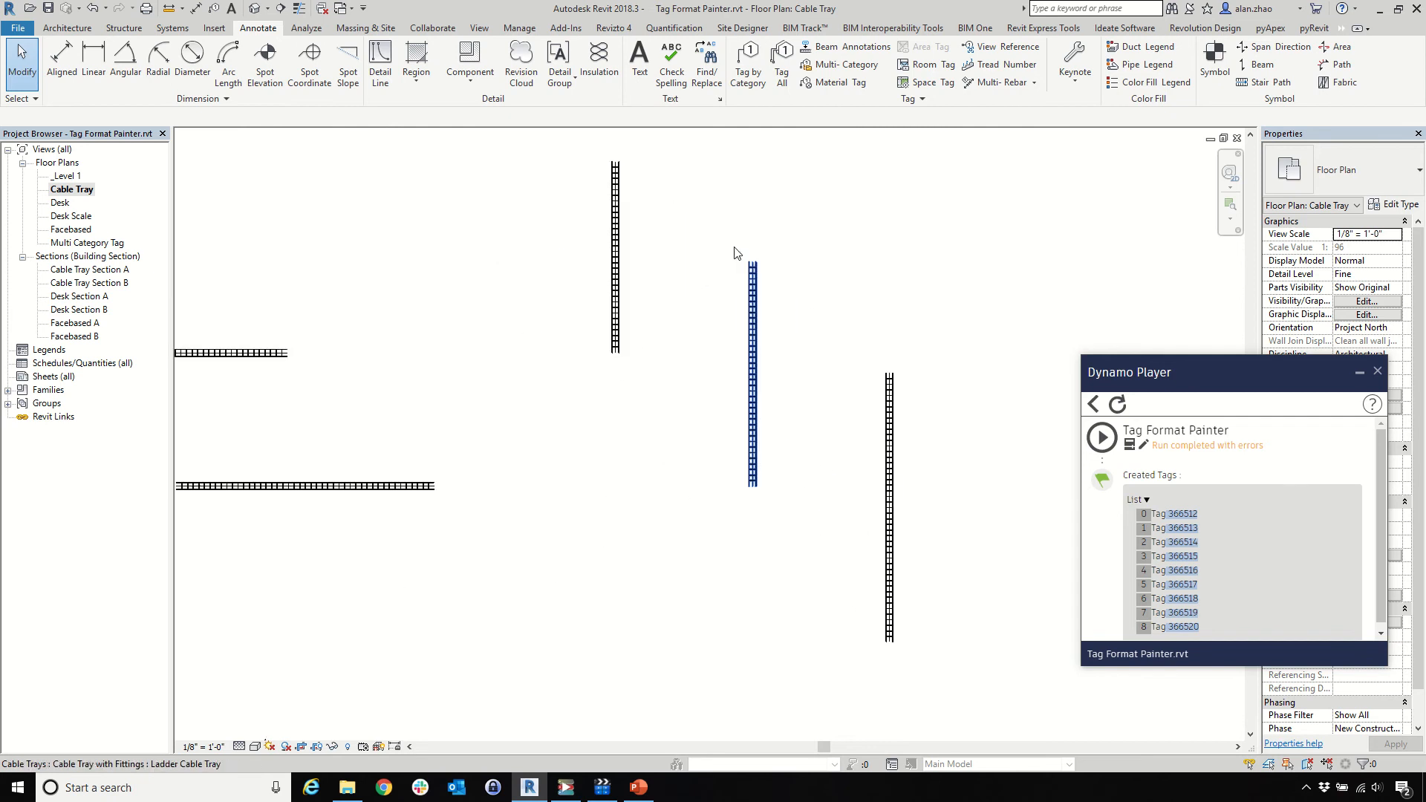
pyautogui.click(617, 255)
pyautogui.click(826, 203)
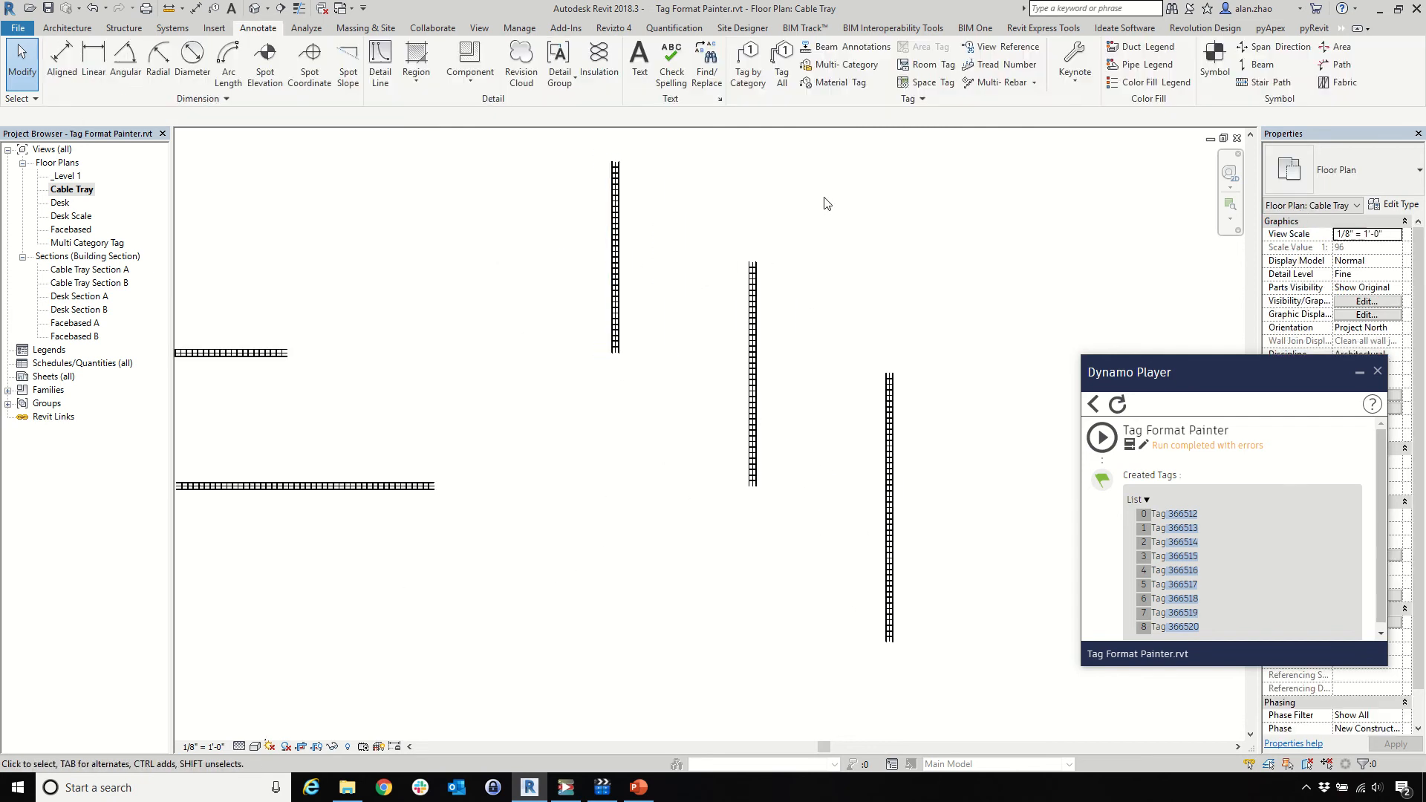
# Tag the first vertical cable tray by category with a free-end leader, placing the tag to the upper right of the leader start
pyautogui.click(747, 67)
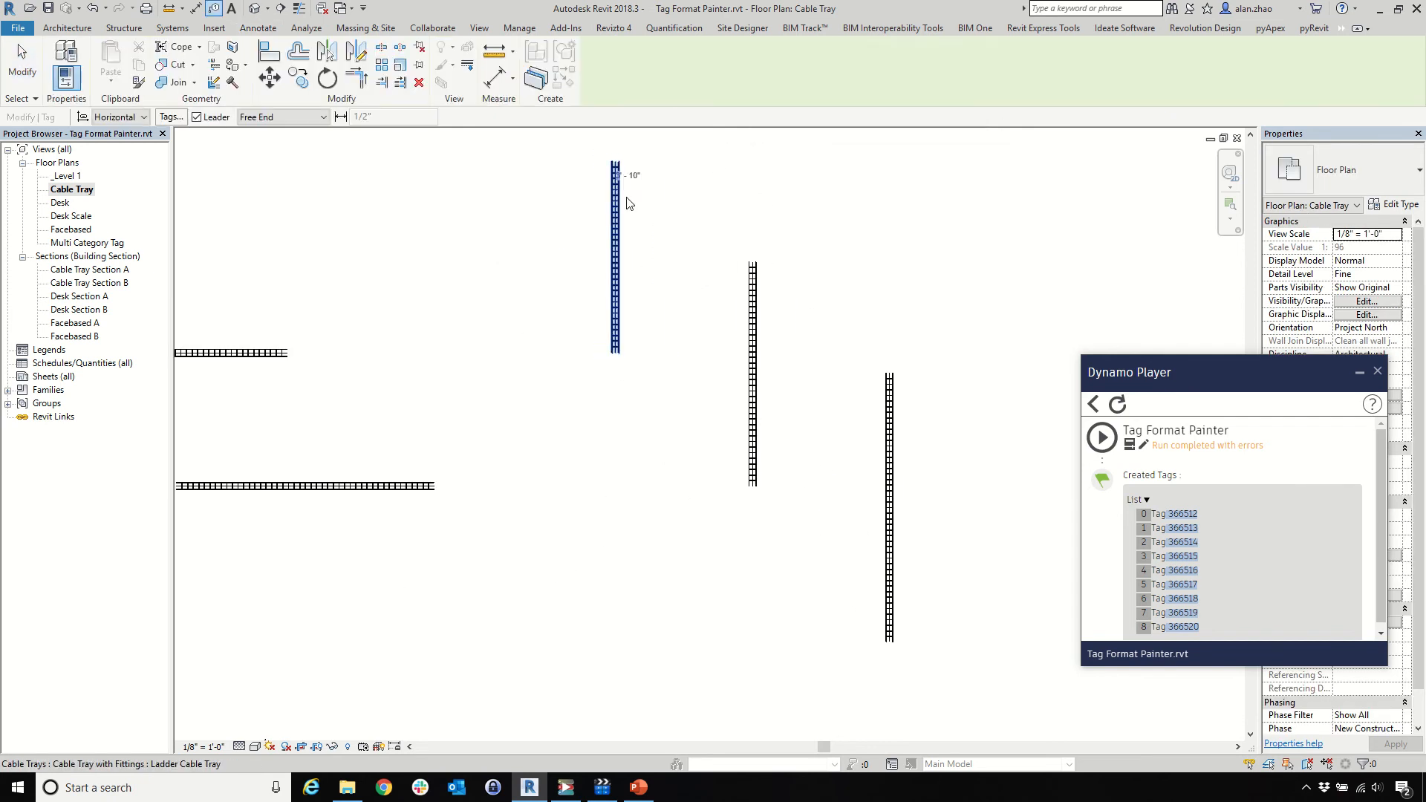
pyautogui.scroll(3, 634, 192)
pyautogui.scroll(1, 635, 192)
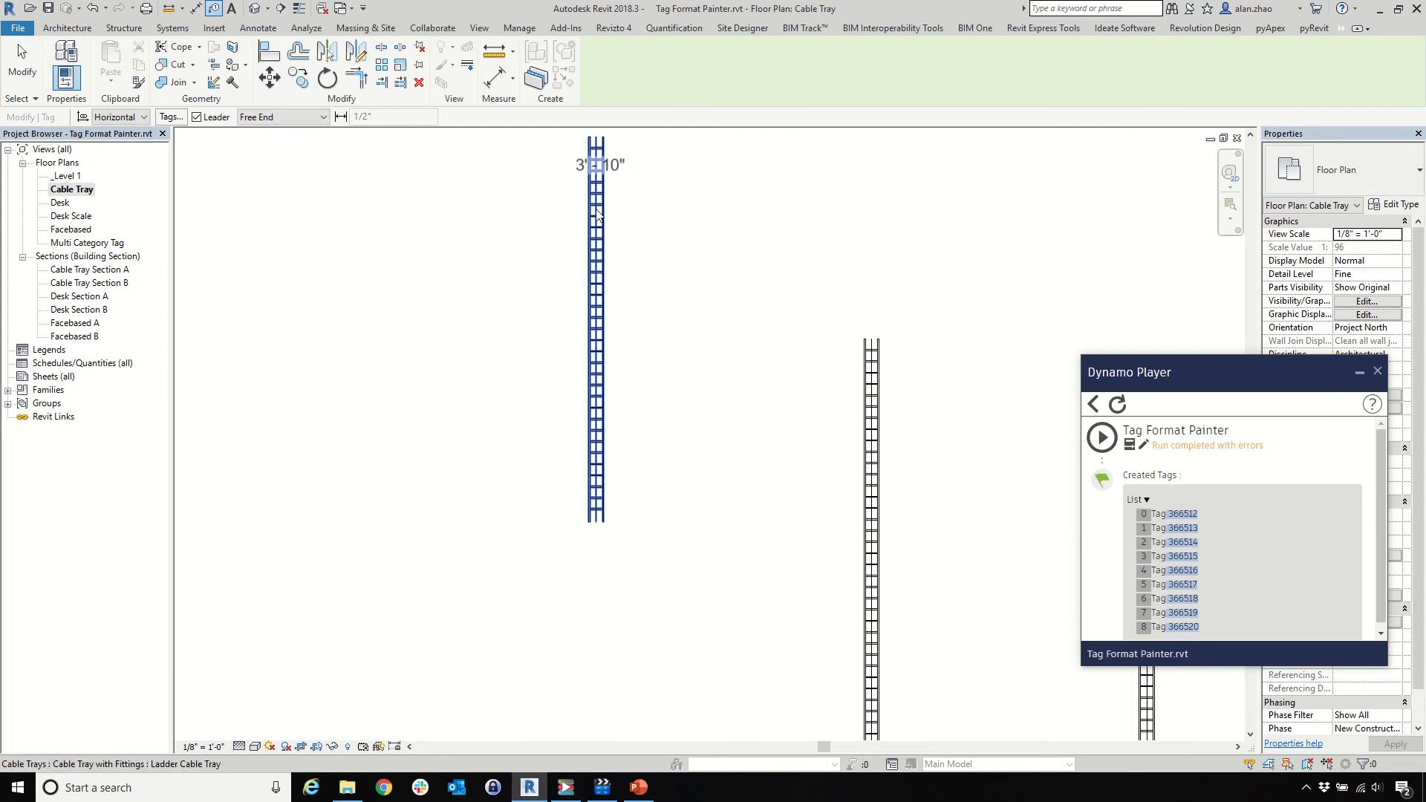
pyautogui.click(596, 214)
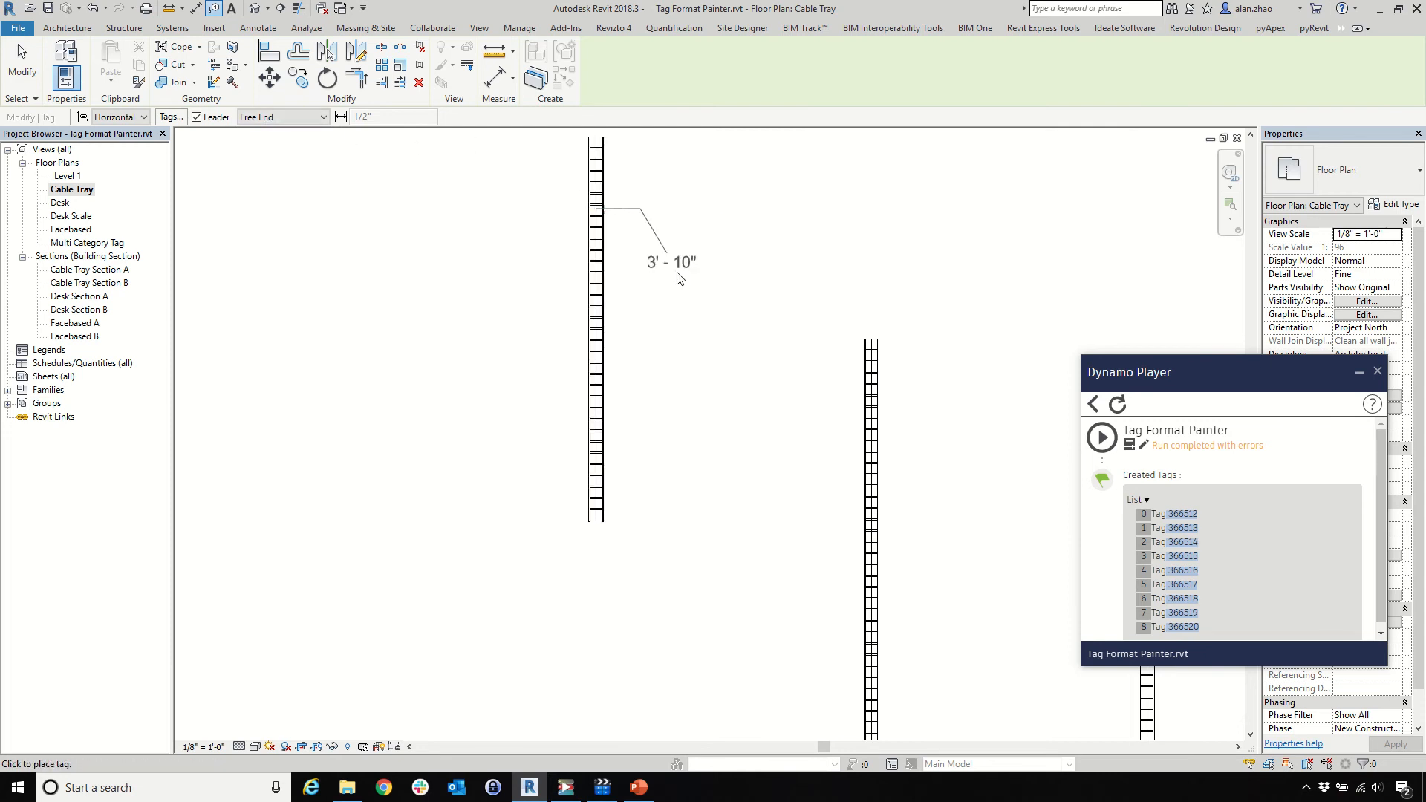
pyautogui.click(654, 187)
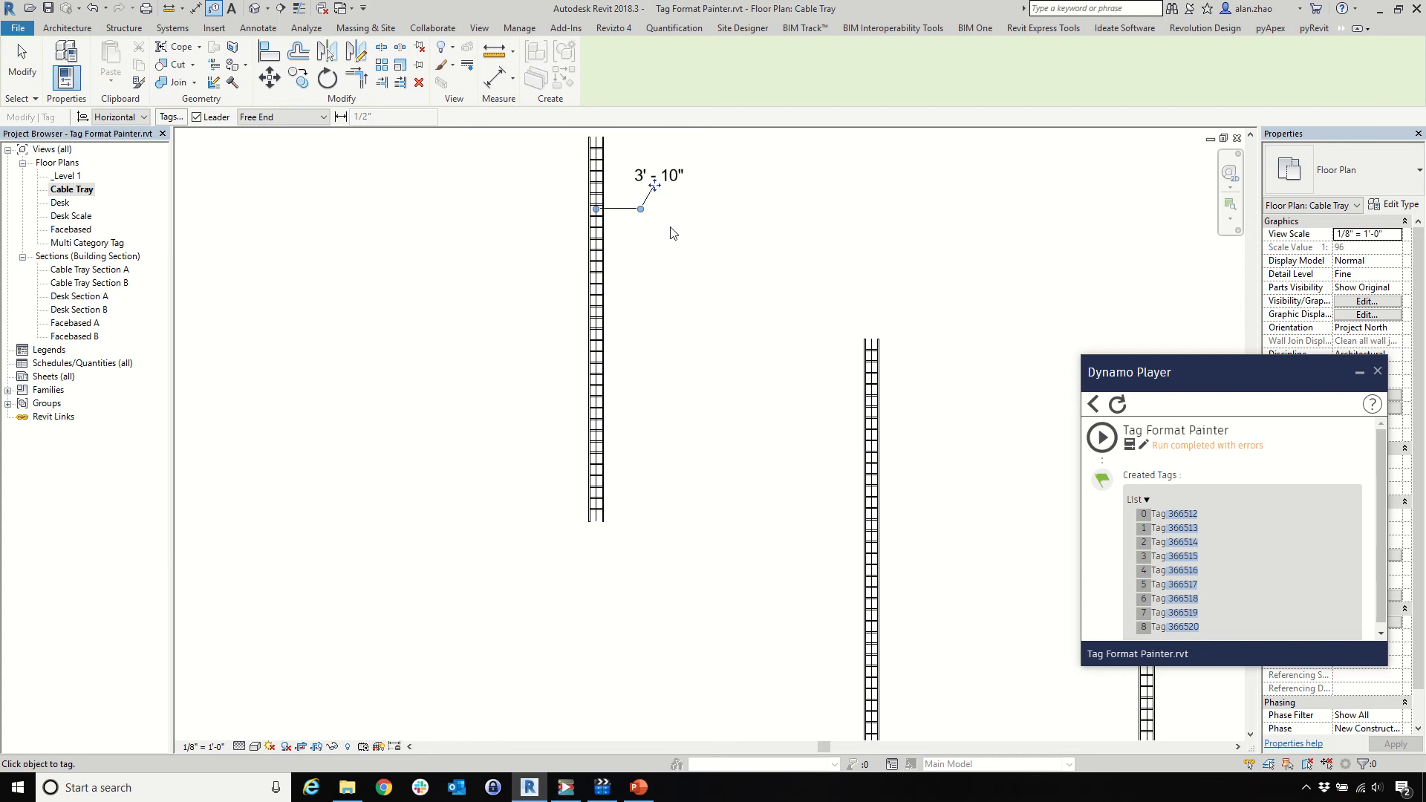
pyautogui.press('Escape')
pyautogui.scroll(-2, 656, 337)
pyautogui.scroll(2, 639, 297)
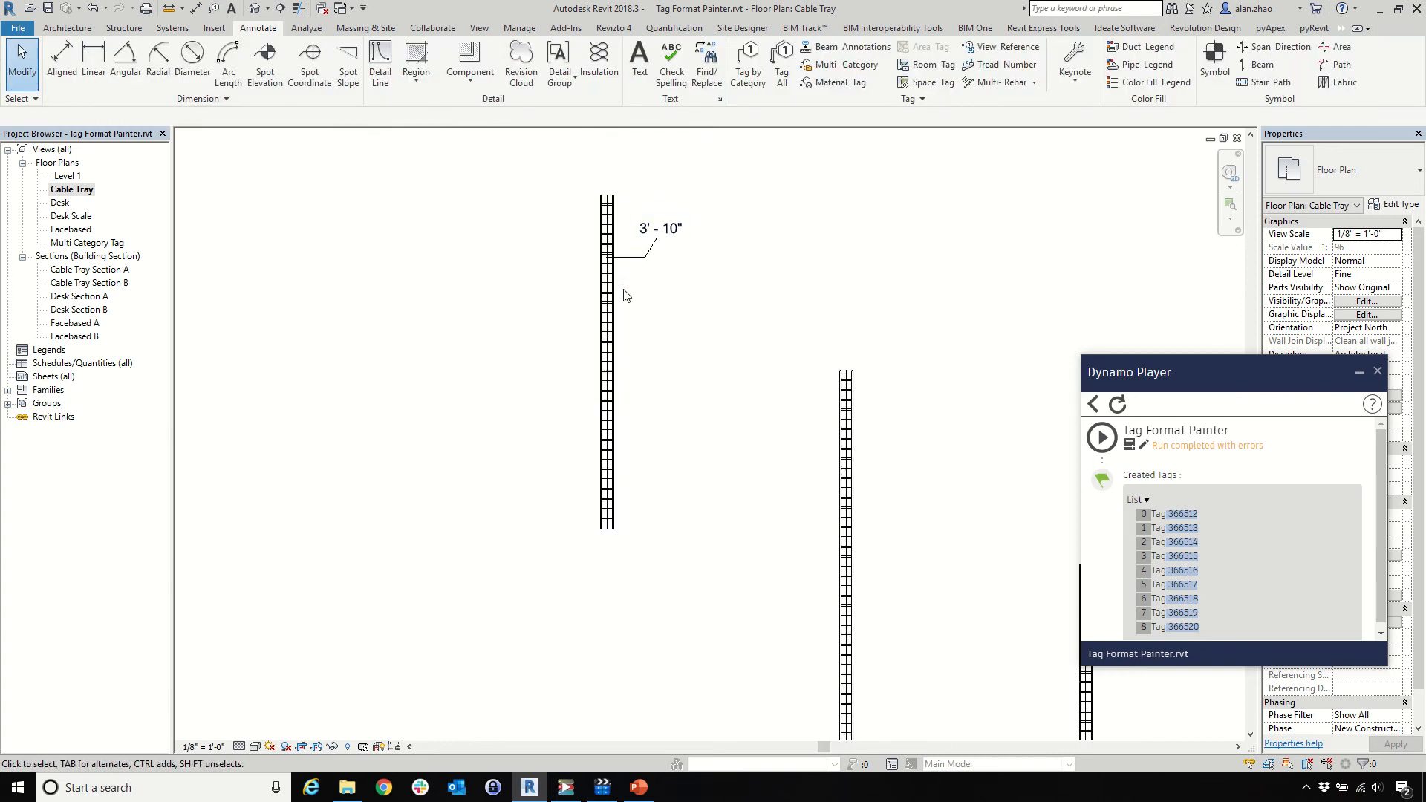
pyautogui.click(607, 298)
pyautogui.press('Escape')
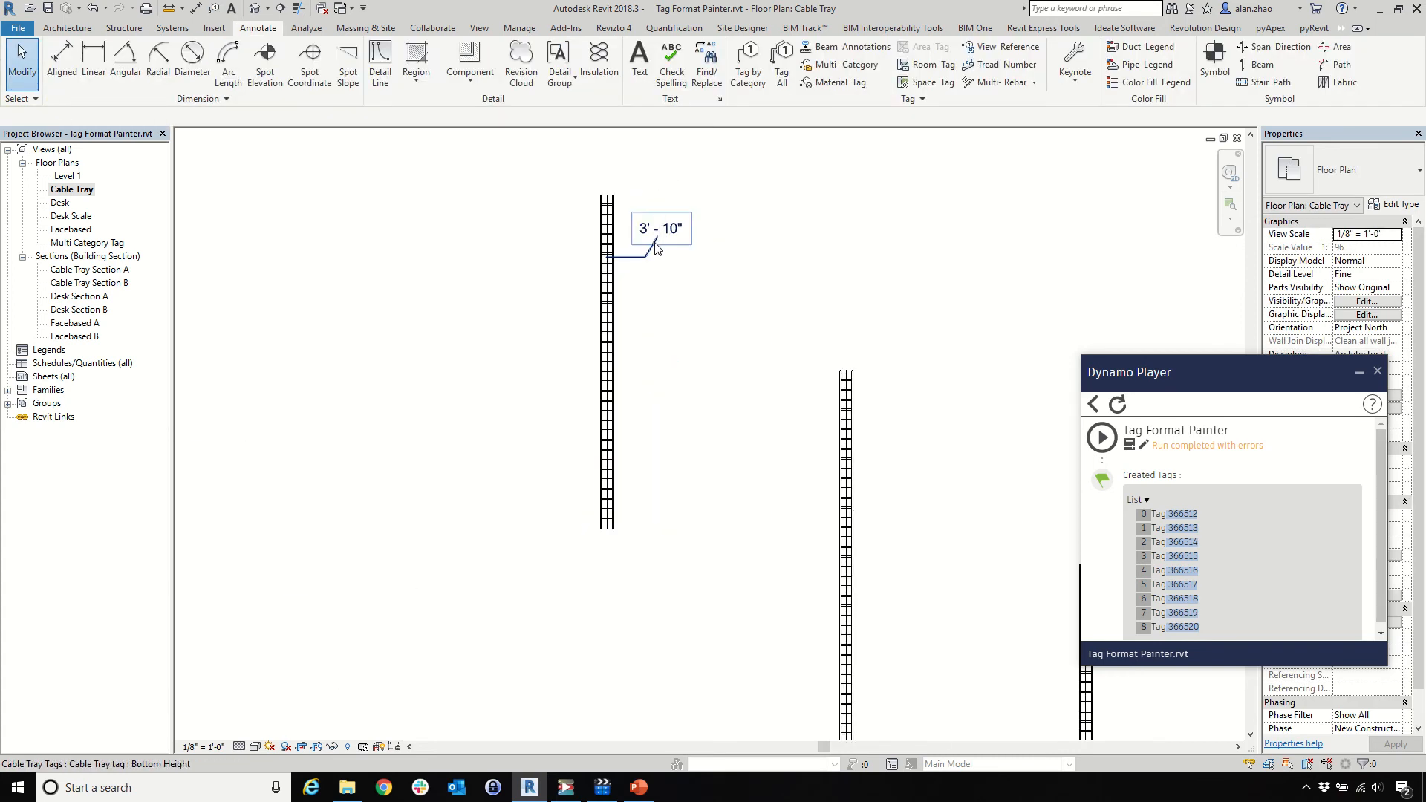
# Run the Tag Format Painter script and reset its source to the new cable tray tag
pyautogui.click(659, 229)
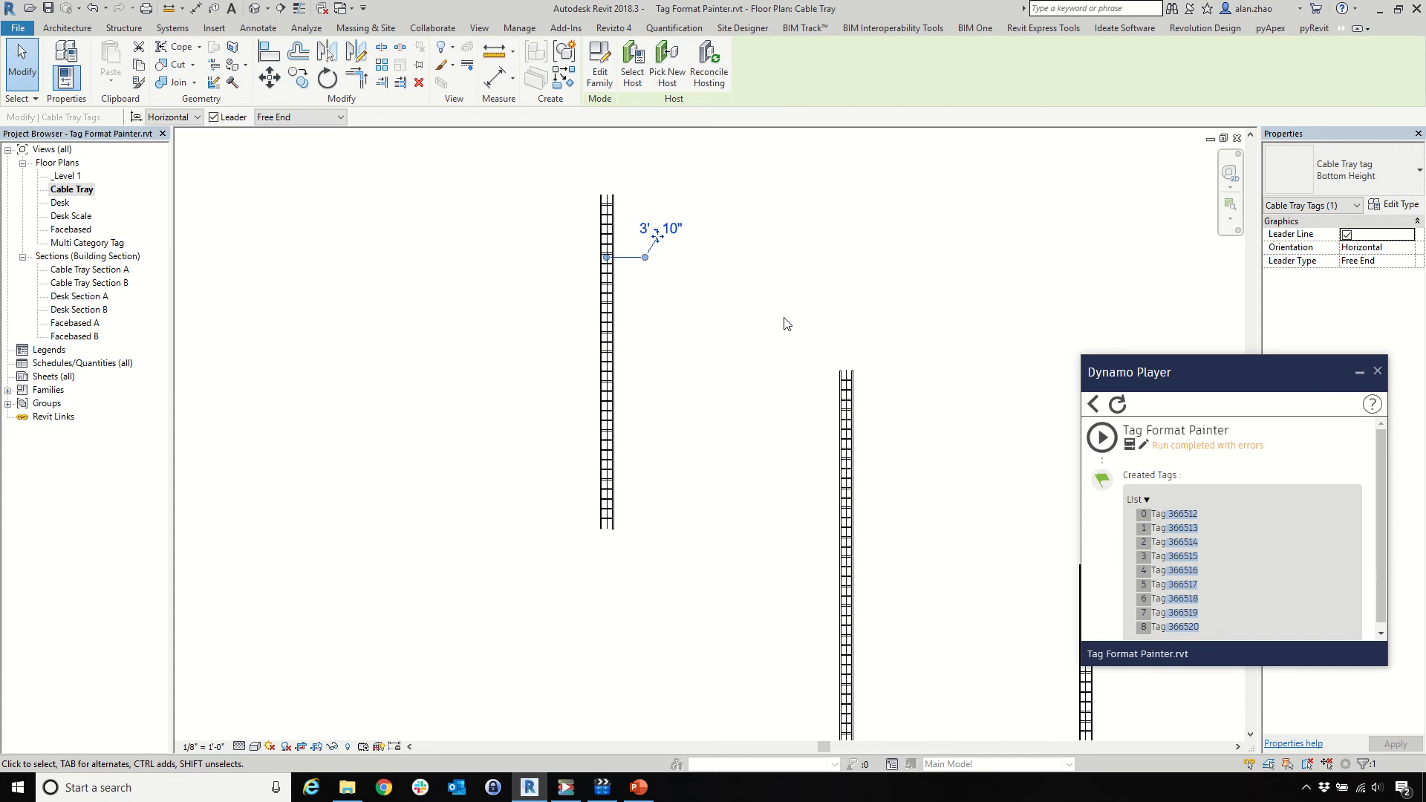
pyautogui.click(1101, 438)
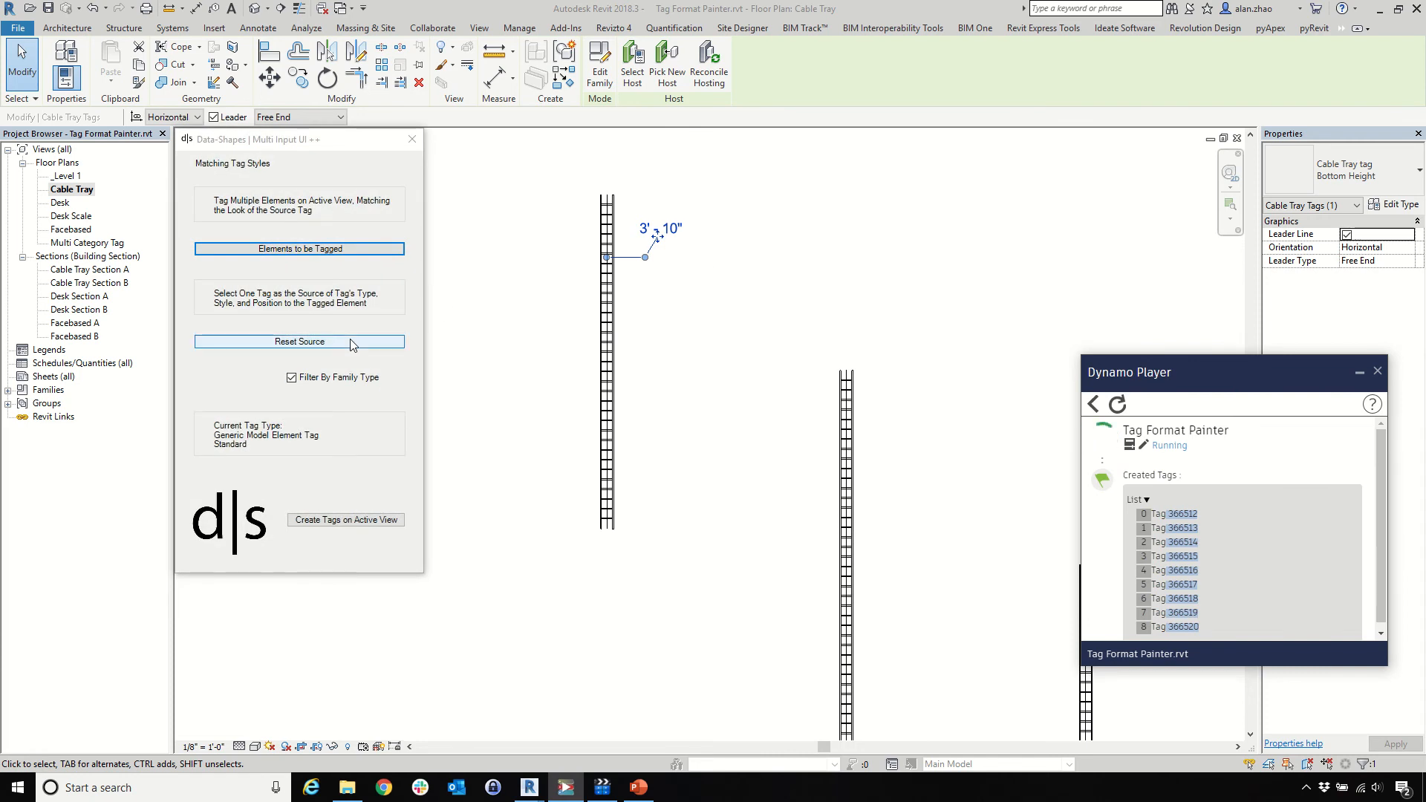
pyautogui.click(352, 343)
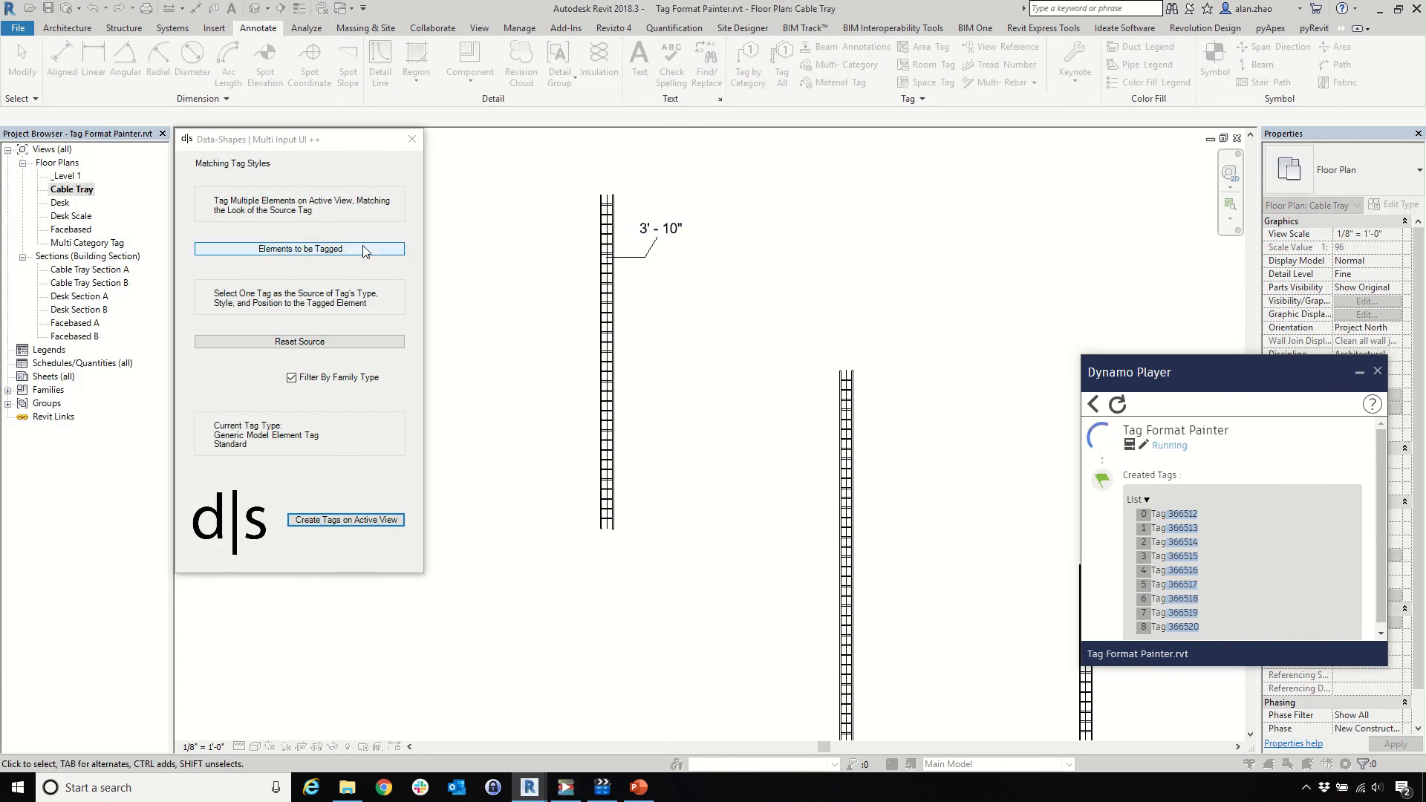
# Choose the eight untagged cable trays as the elements to be tagged and create their tags on the active view
pyautogui.click(364, 249)
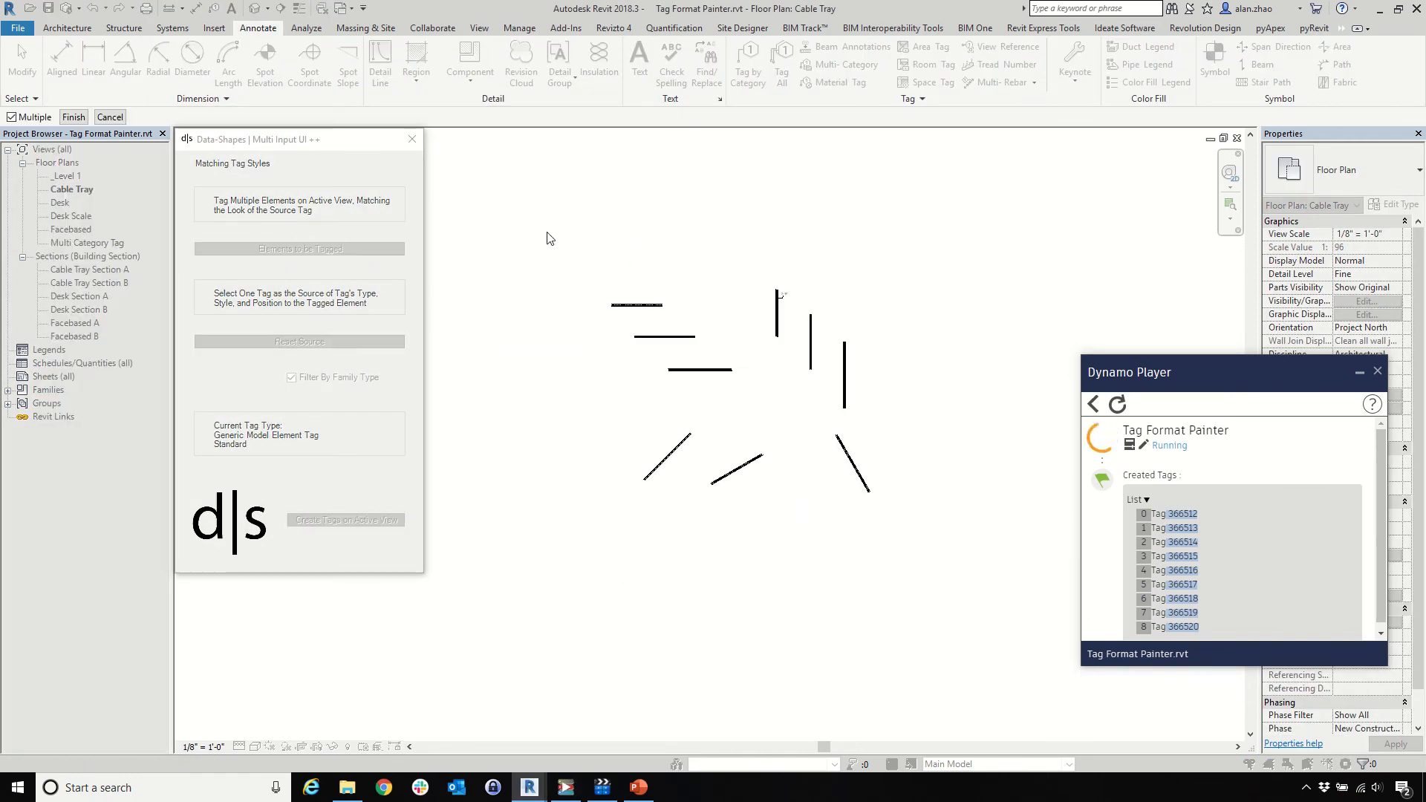
pyautogui.moveTo(548, 237); pyautogui.dragTo(958, 621)
pyautogui.scroll(5, 783, 363)
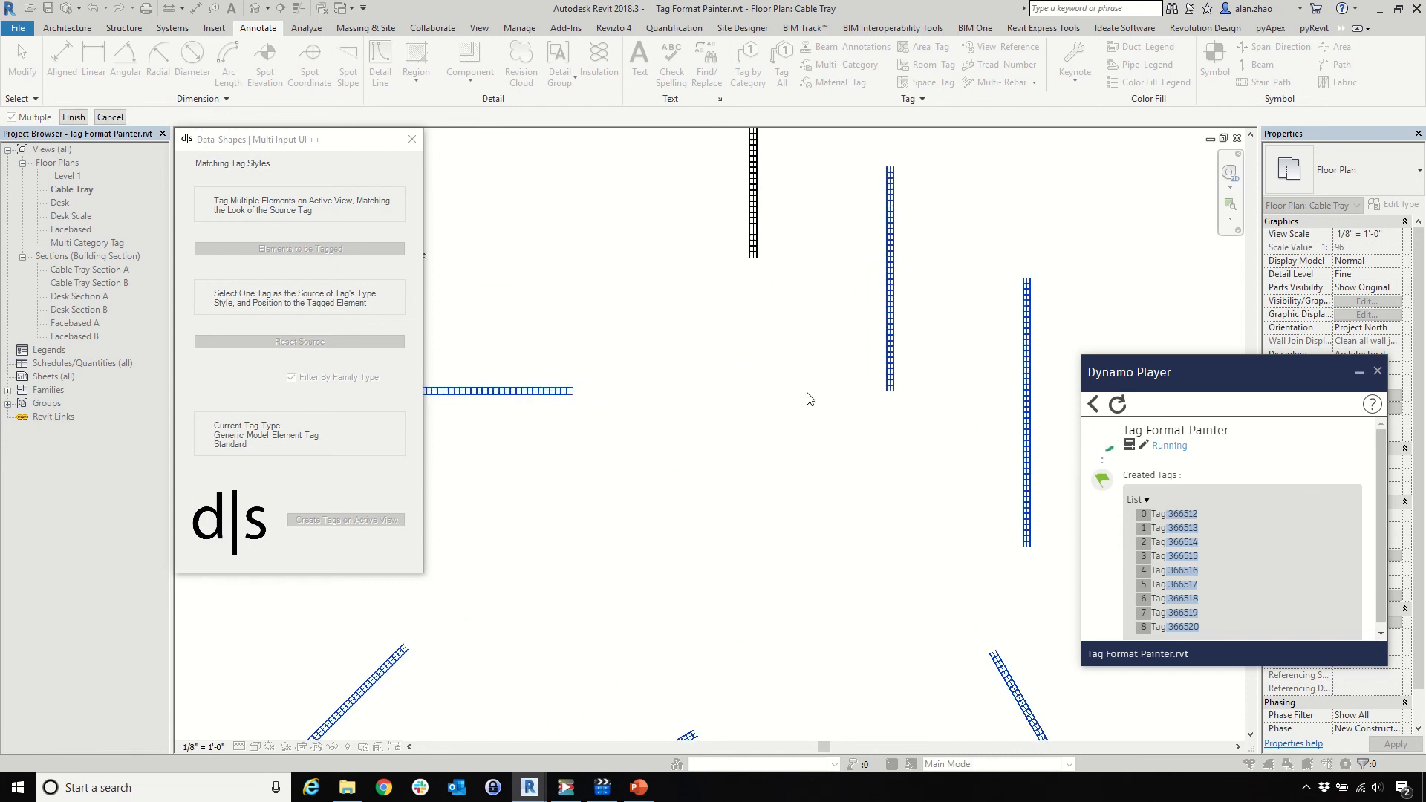
pyautogui.scroll(-3, 808, 399)
pyautogui.click(74, 117)
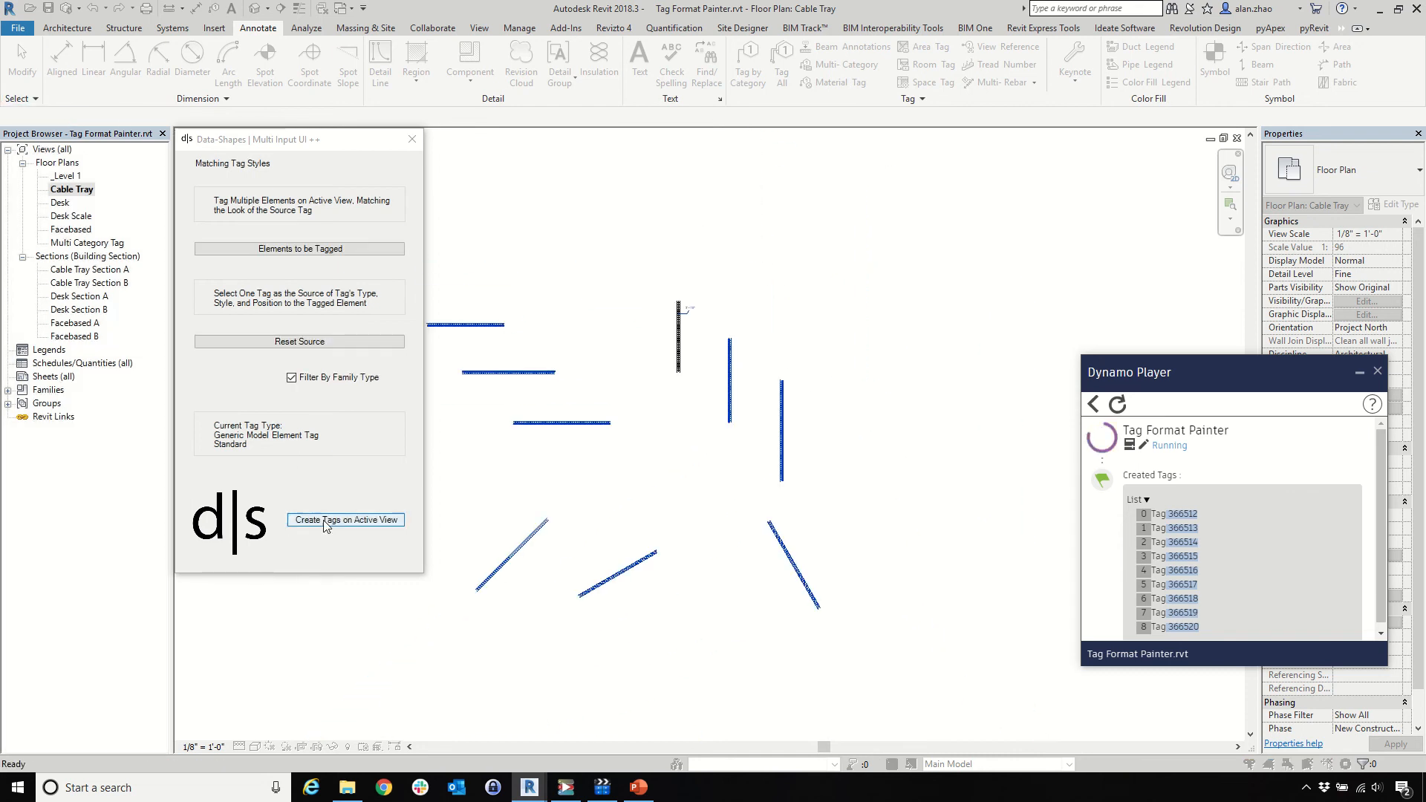
pyautogui.click(324, 520)
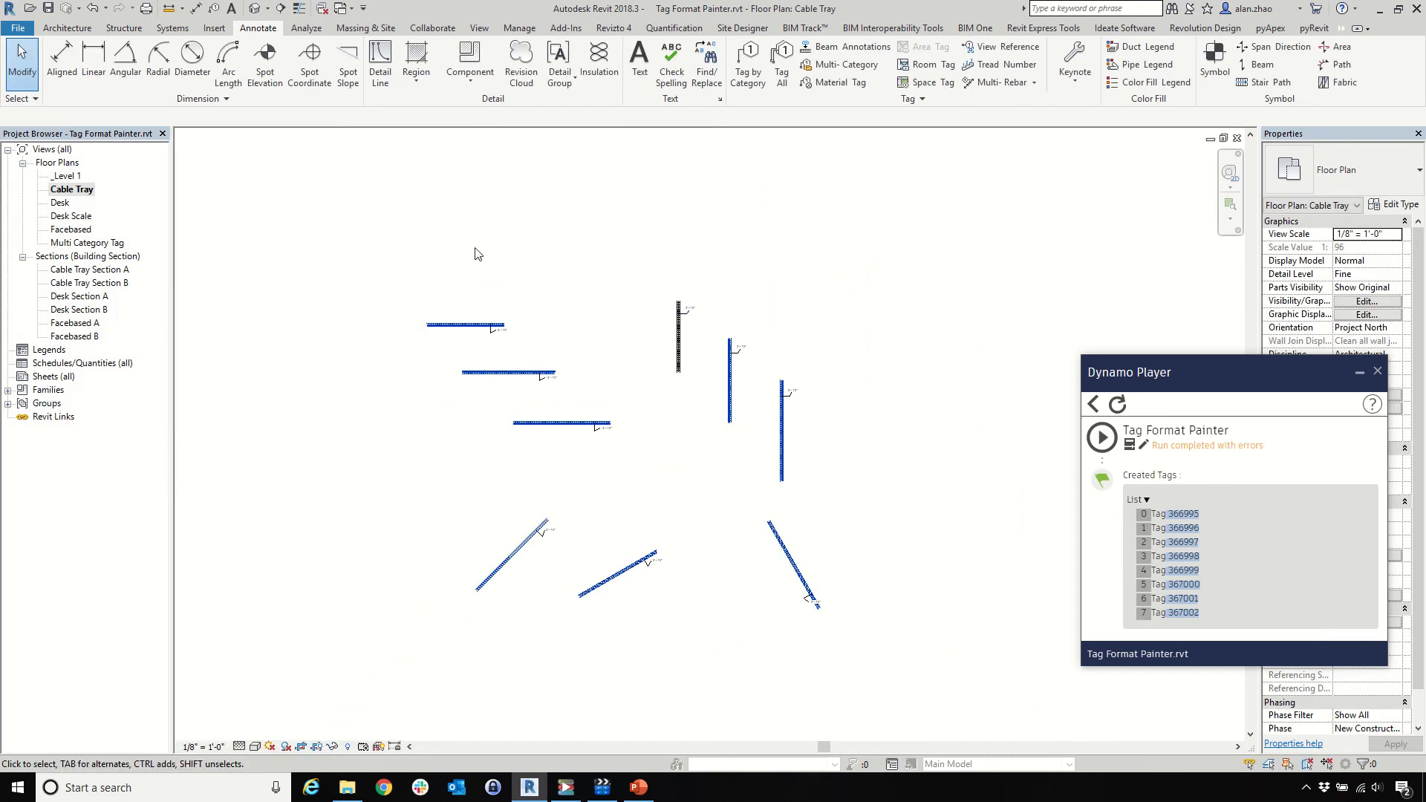
# Examine how the new tags and leaders sit relative to the horizontal, vertical and angled cable trays
pyautogui.click(455, 288)
pyautogui.scroll(5, 455, 288)
pyautogui.scroll(-3, 321, 239)
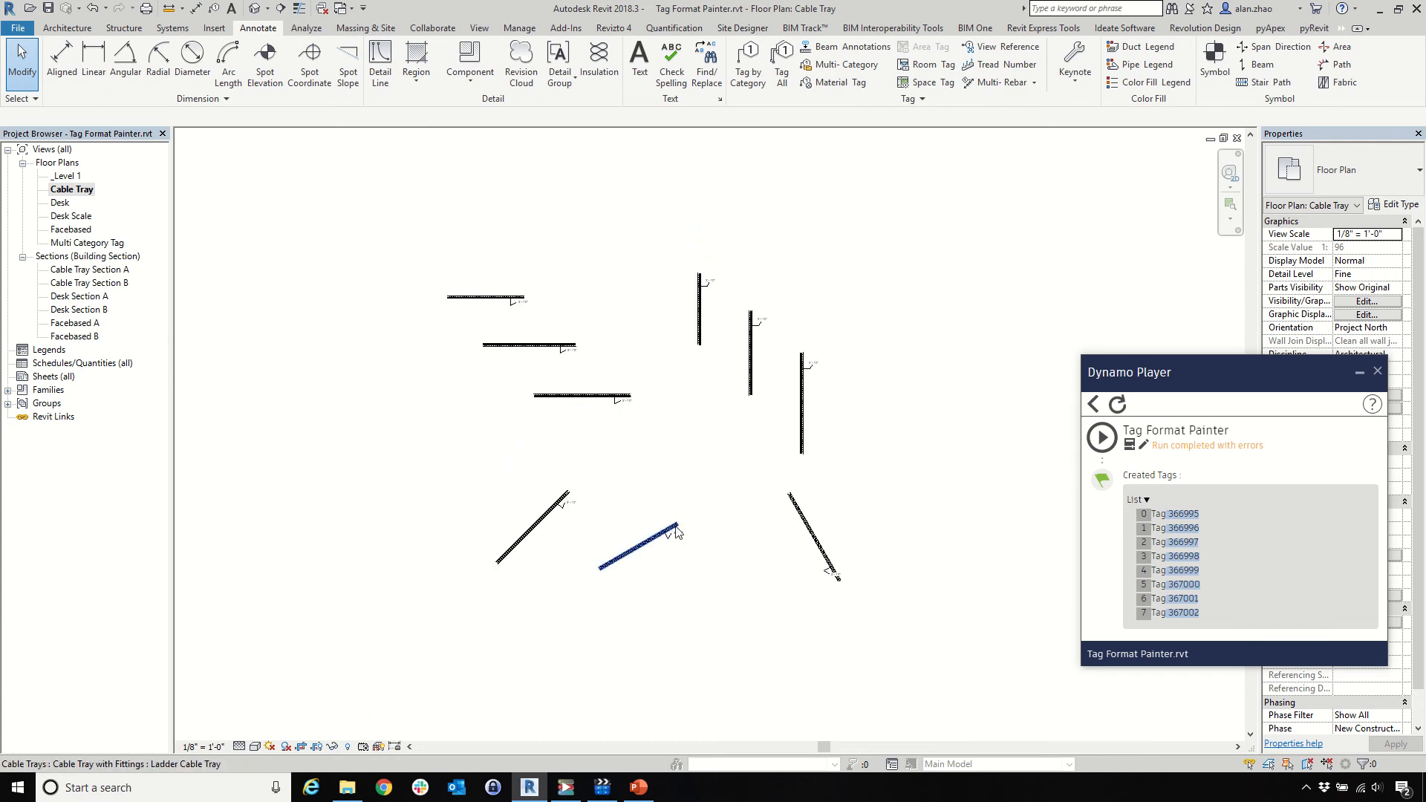
pyautogui.scroll(4, 598, 310)
pyautogui.scroll(2, 632, 282)
pyautogui.scroll(-3, 665, 242)
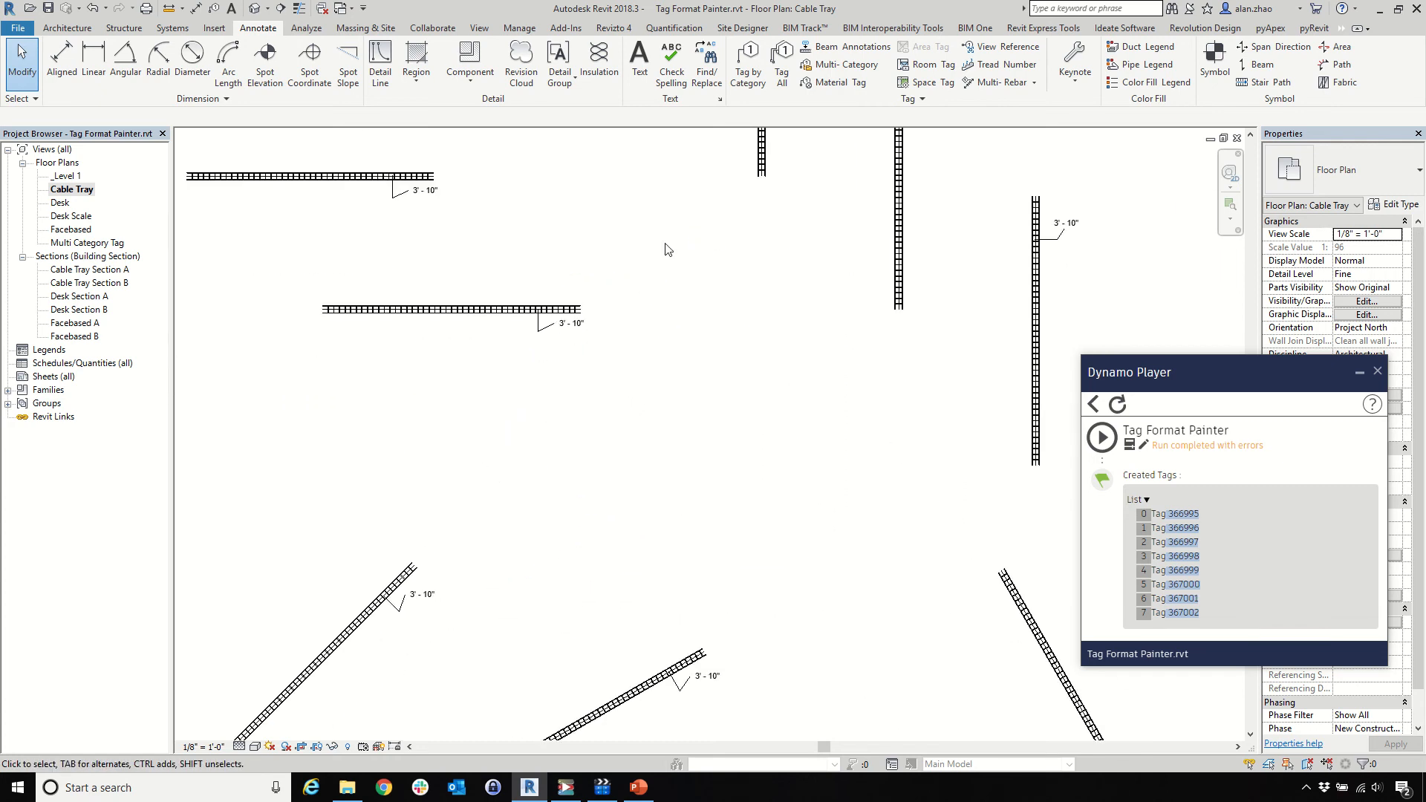
pyautogui.scroll(-2, 799, 503)
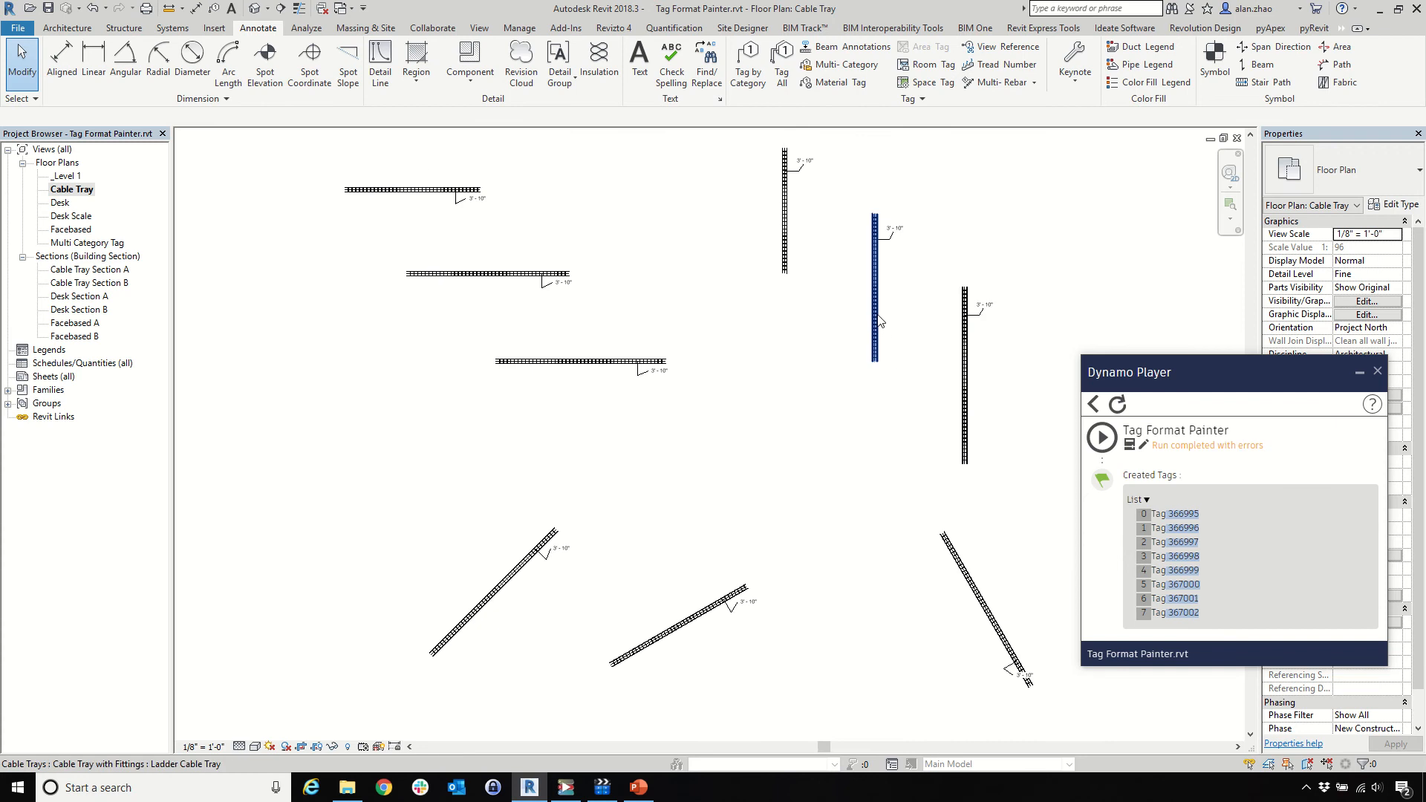
pyautogui.click(876, 316)
pyautogui.scroll(1, 661, 405)
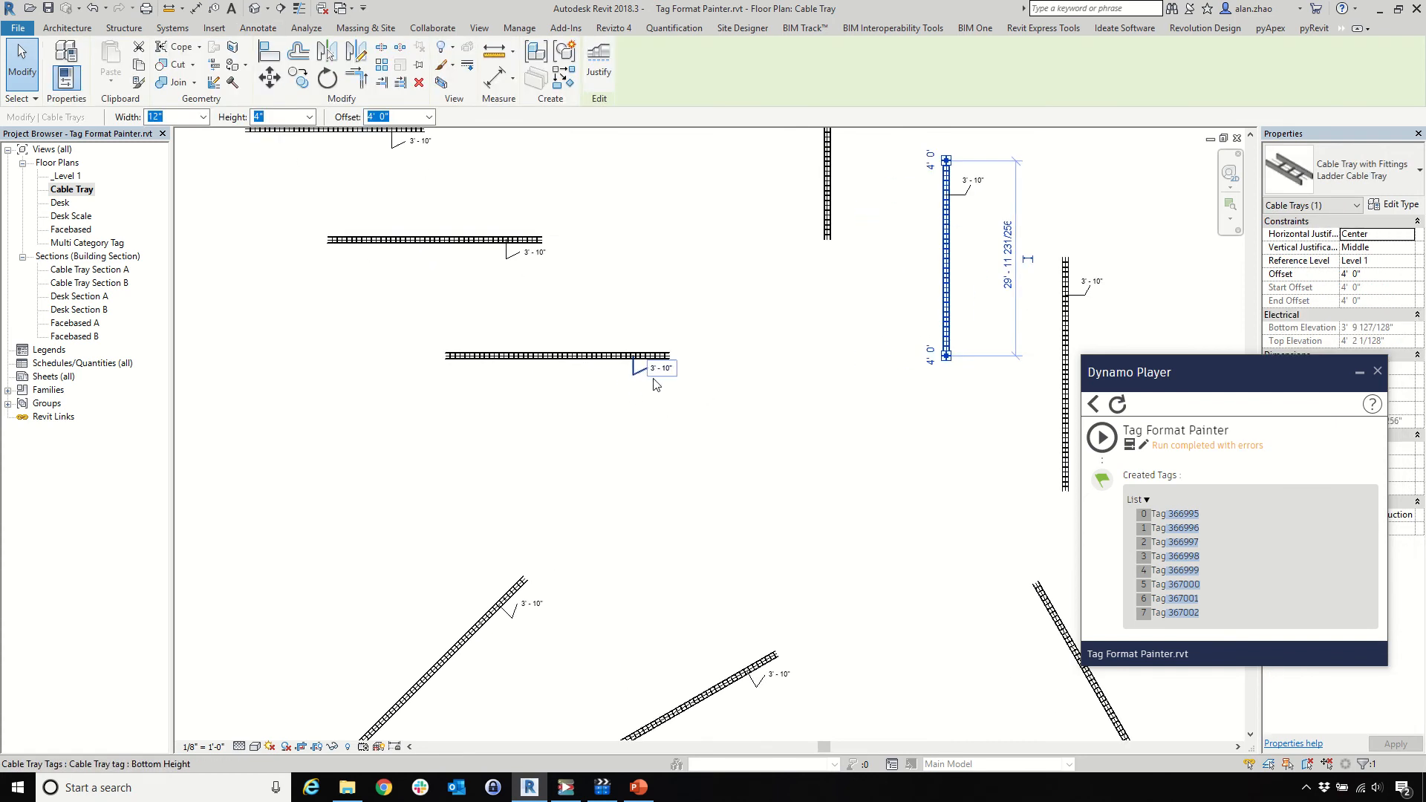
pyautogui.scroll(2, 663, 399)
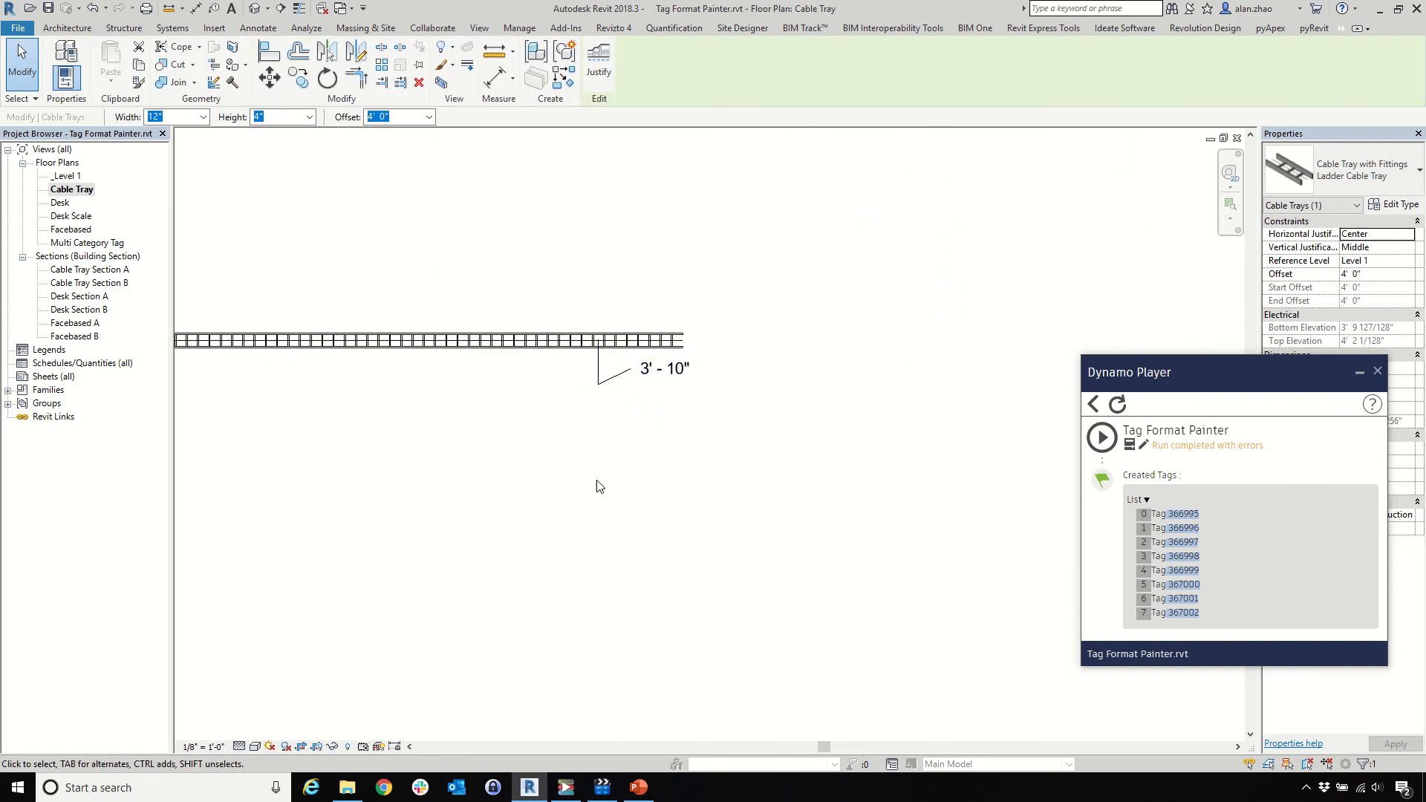
pyautogui.scroll(-4, 742, 354)
pyautogui.click(780, 425)
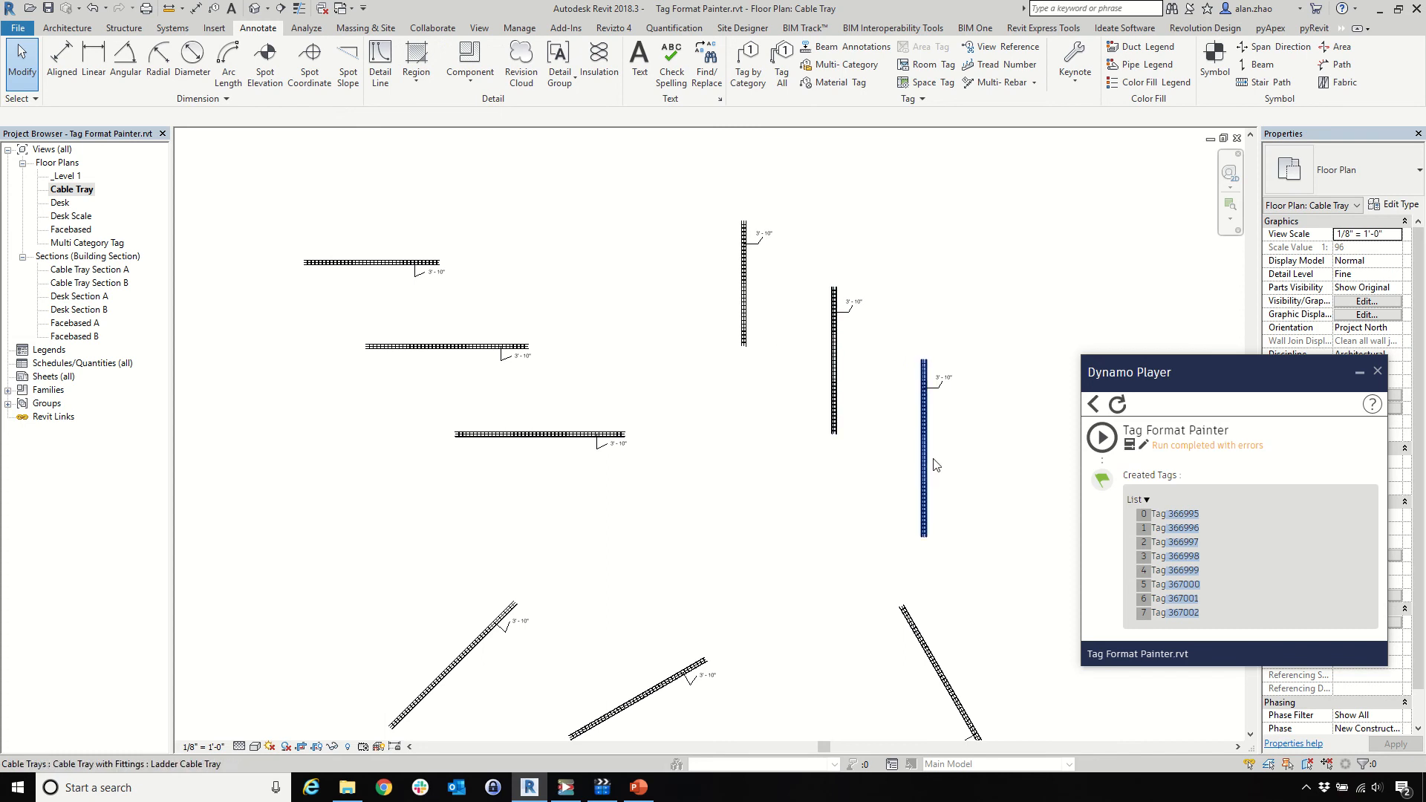
# Open the Cable Tray Section B view
pyautogui.doubleClick(78, 284)
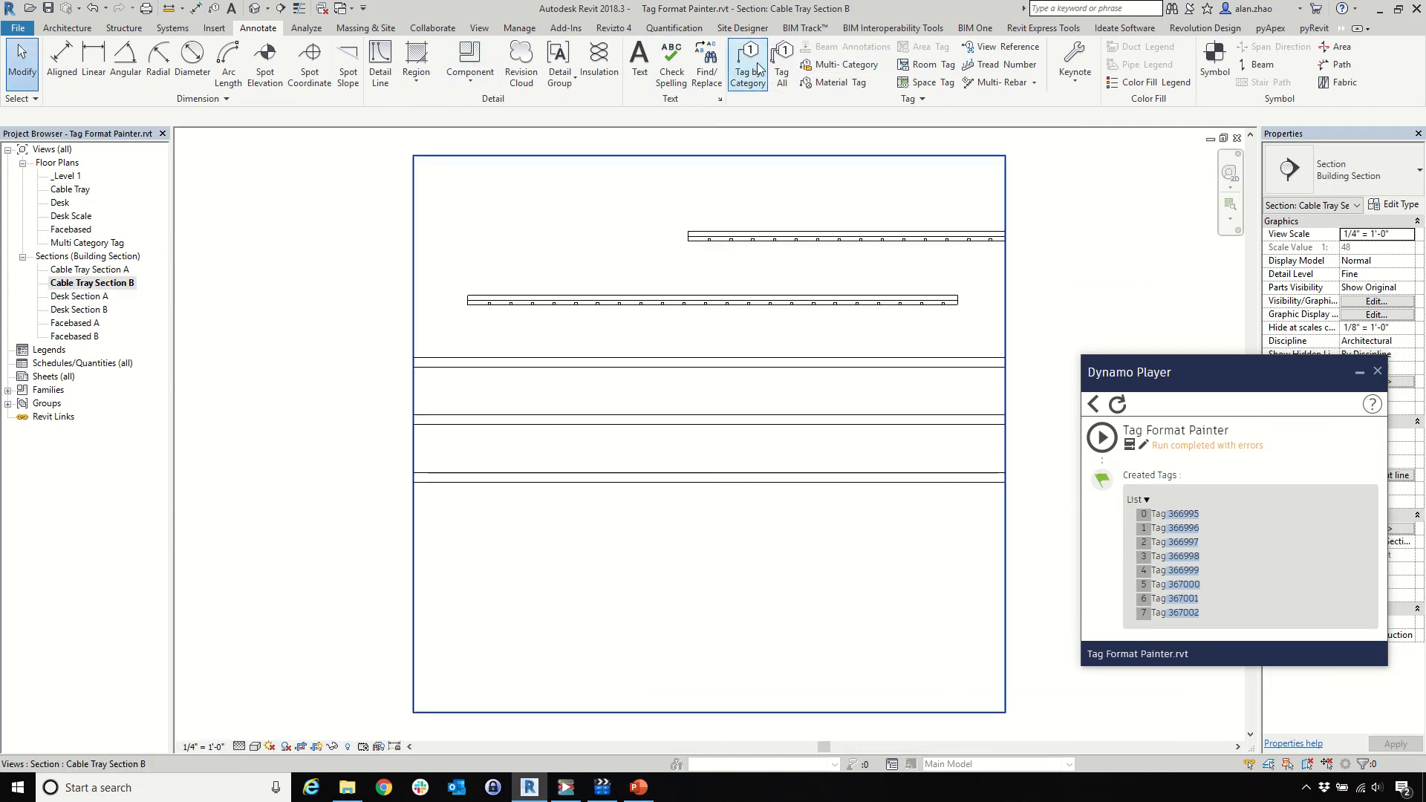
pyautogui.click(781, 67)
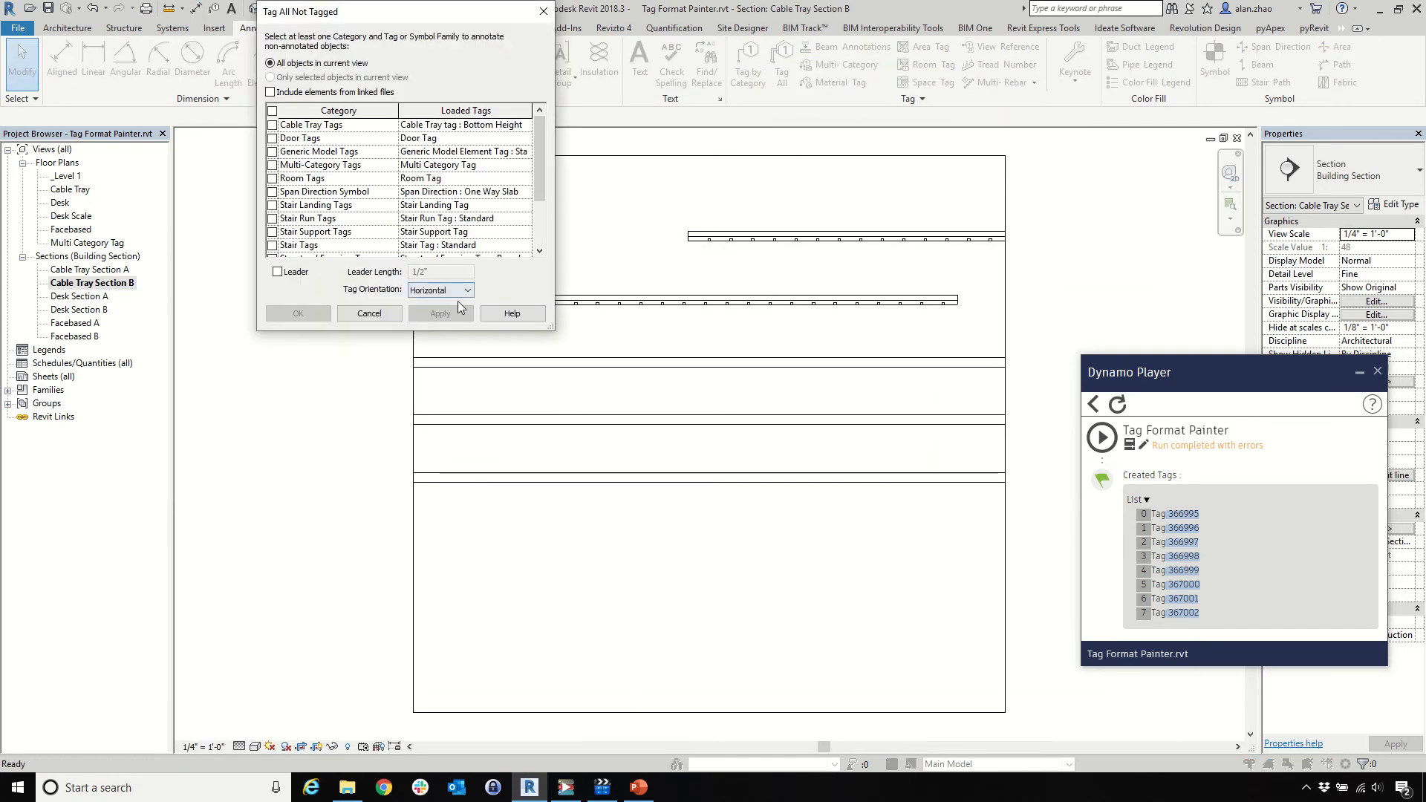
pyautogui.click(369, 312)
pyautogui.click(748, 61)
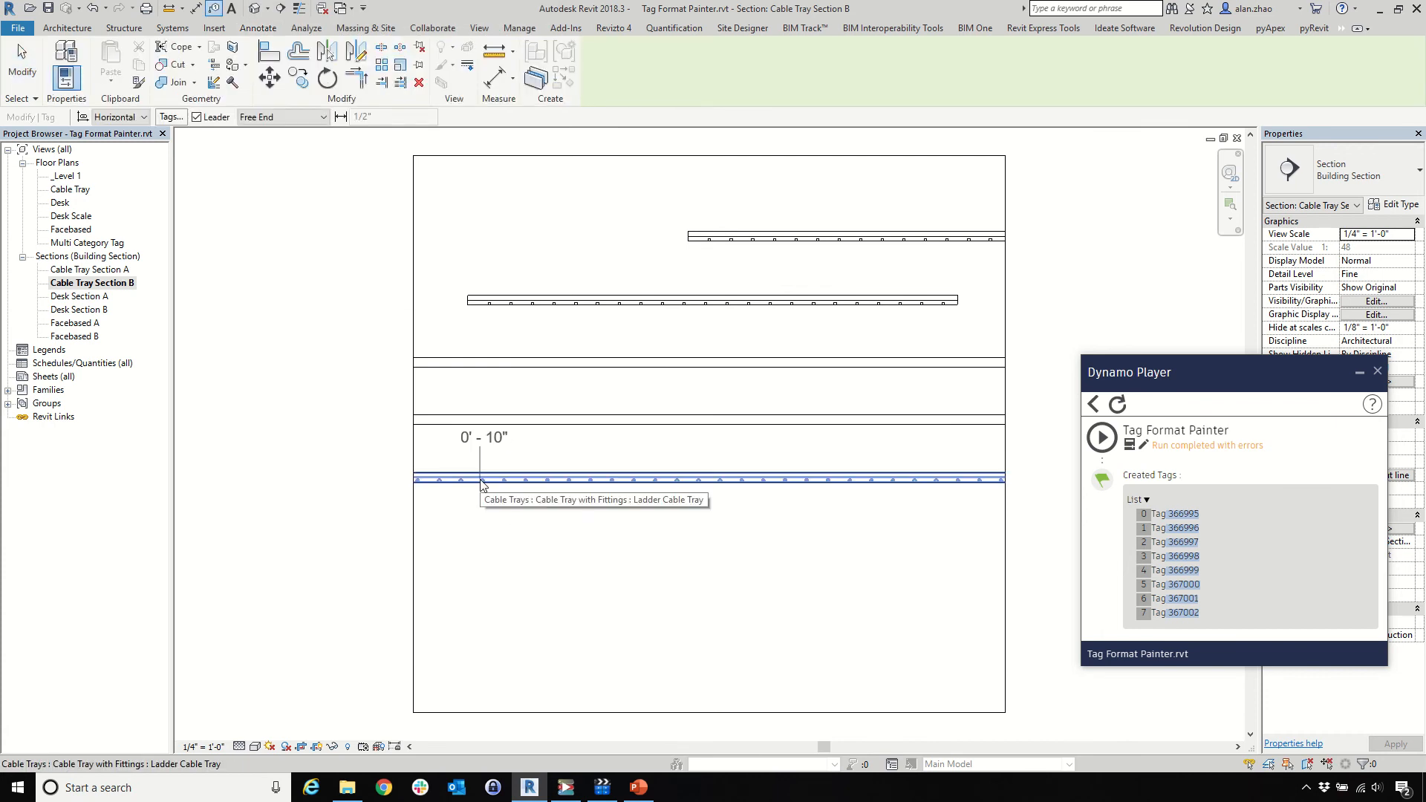
pyautogui.press('Escape')
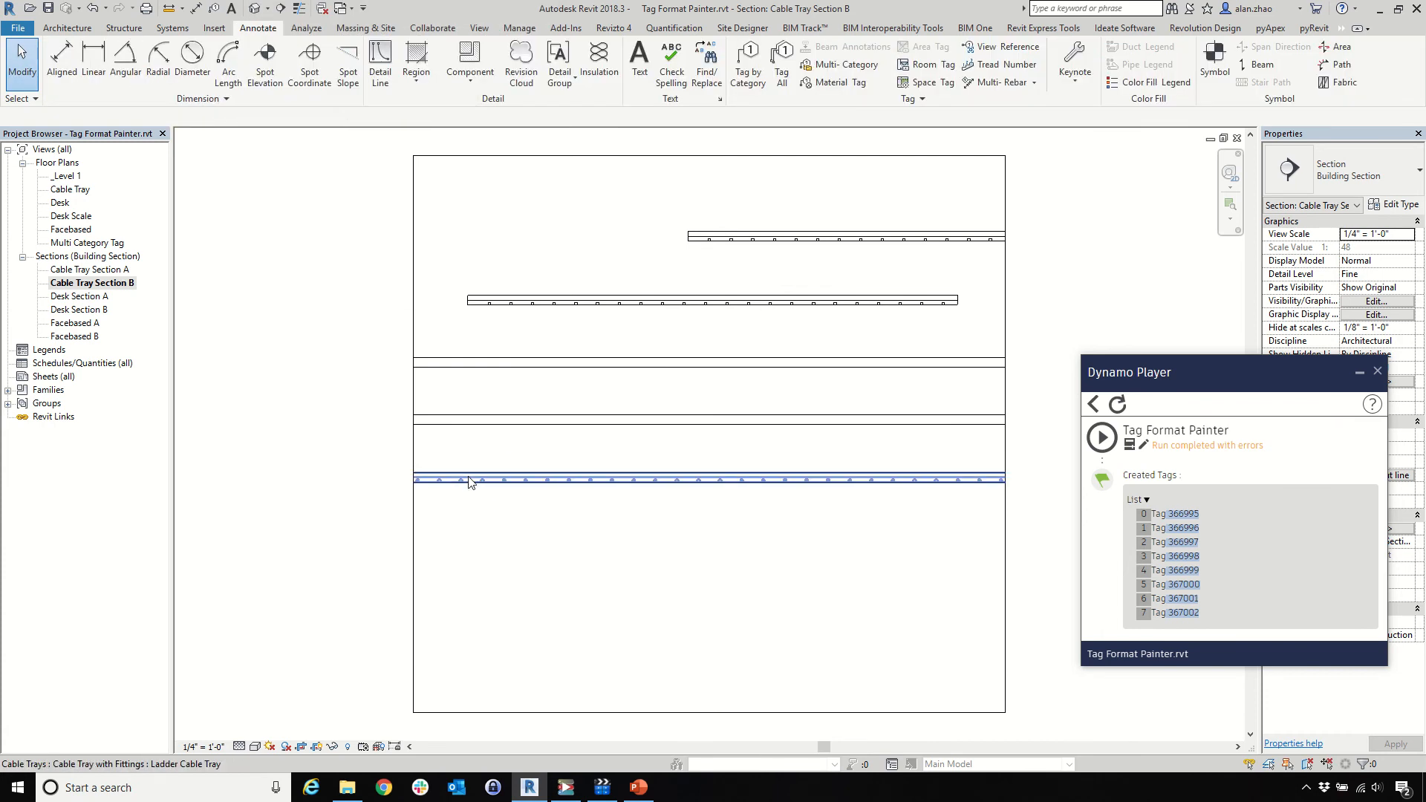
# Tag the lowest cable tray in the section by category with a free-end leader, placing the tag below and right of the leader start
pyautogui.click(748, 61)
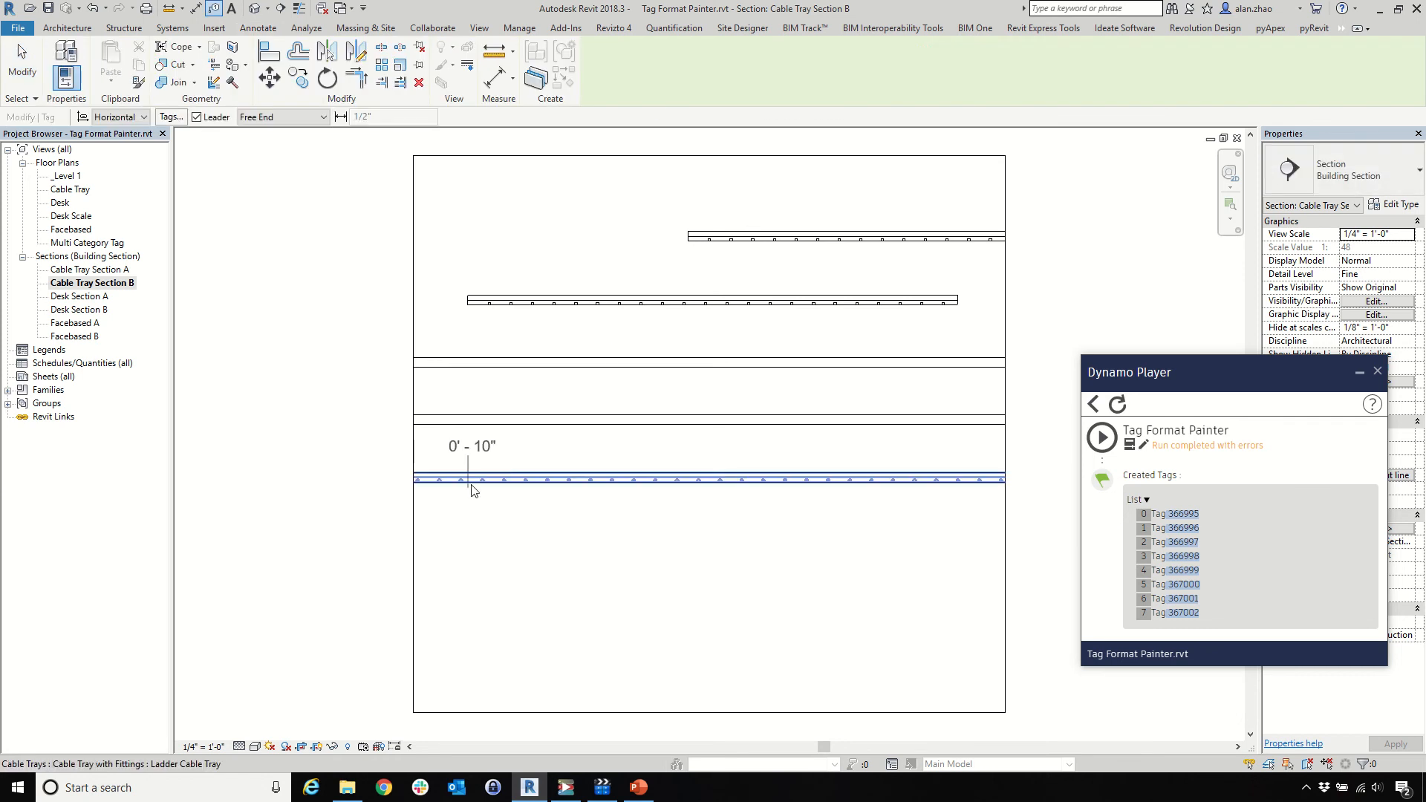
pyautogui.click(520, 523)
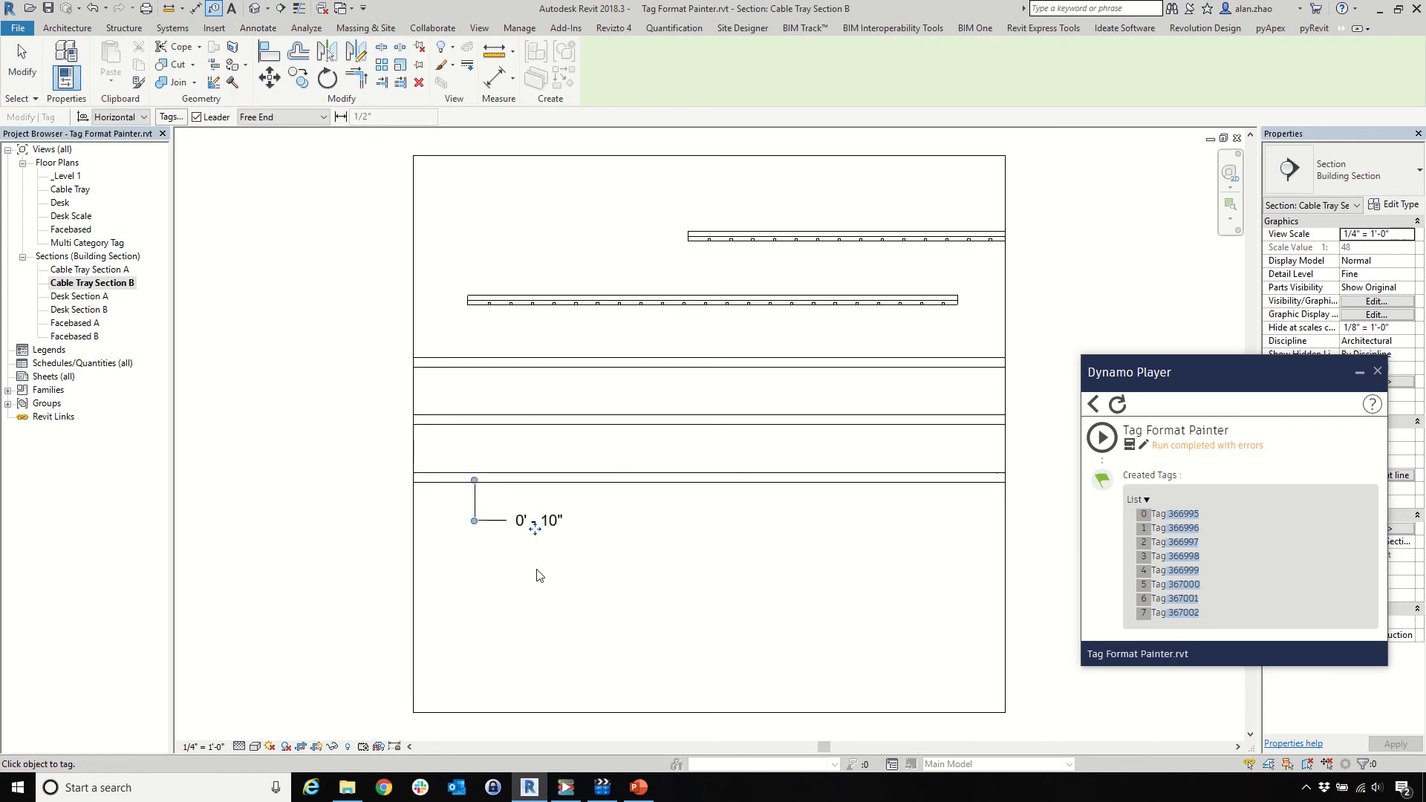
# Rerun Tag Format Painter in the section and reset its source to the tag on the lowest cable tray
pyautogui.click(1101, 437)
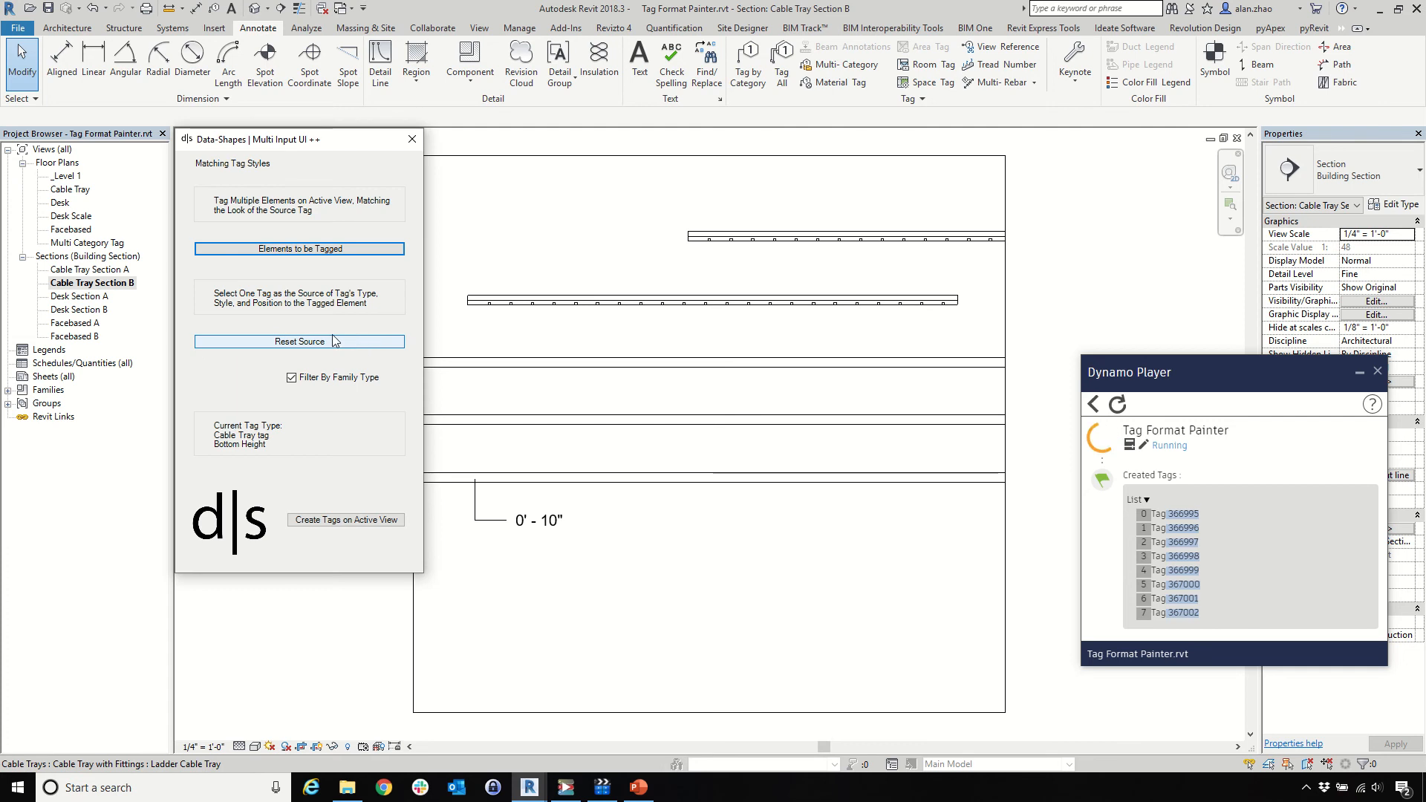
pyautogui.click(332, 339)
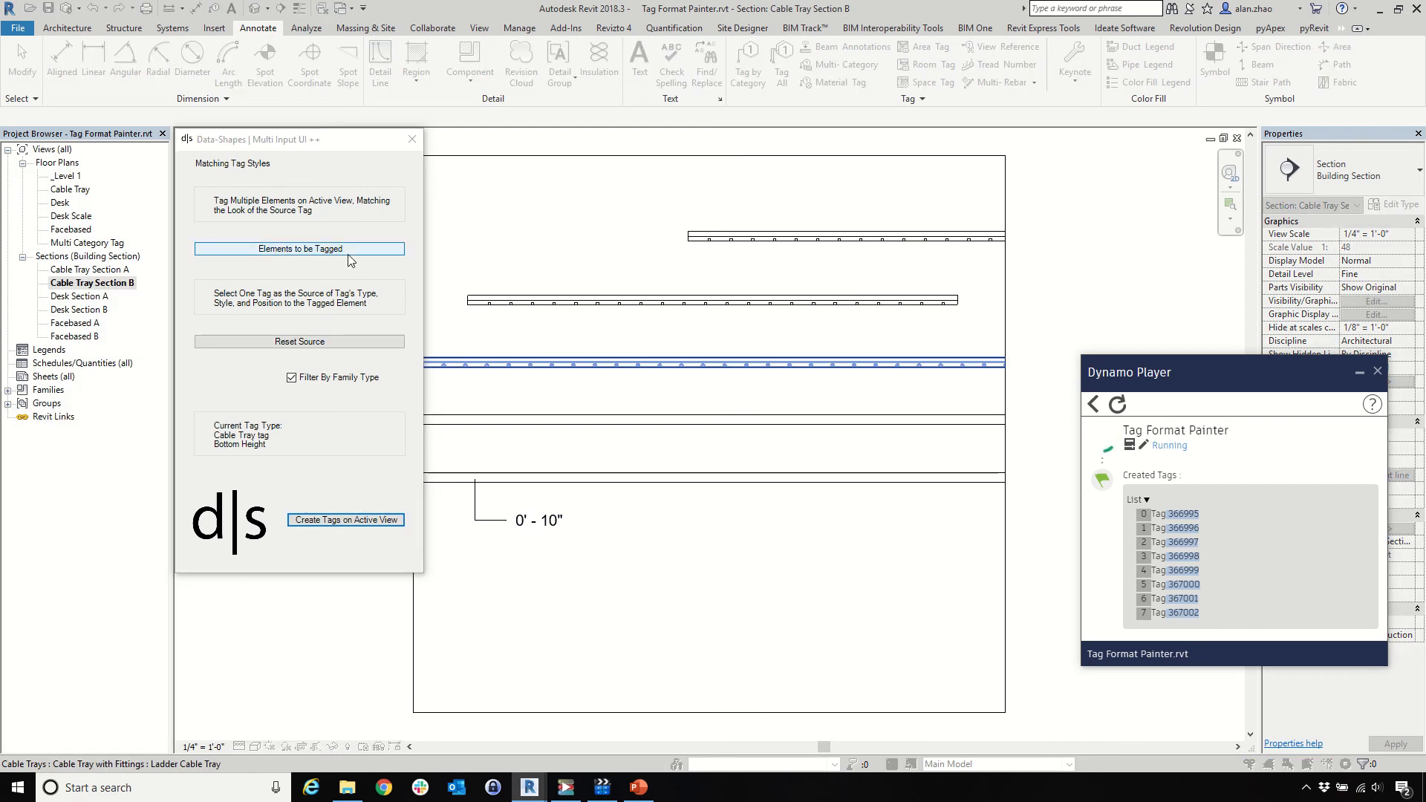
# Choose the four cable trays above the source tray as elements to be tagged and create their tags on the active view
pyautogui.click(348, 249)
pyautogui.moveTo(848, 444); pyautogui.dragTo(808, 232)
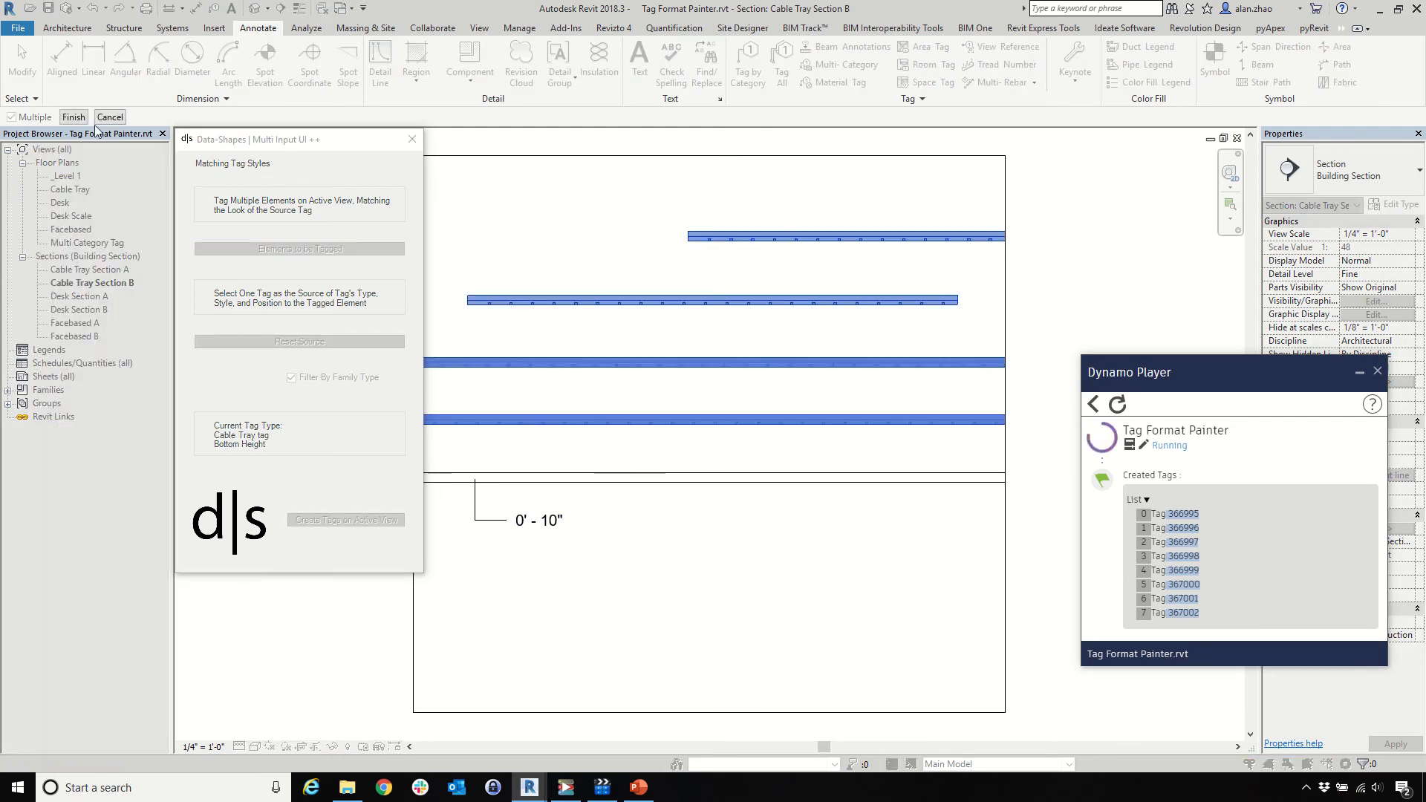
pyautogui.click(73, 117)
pyautogui.click(343, 520)
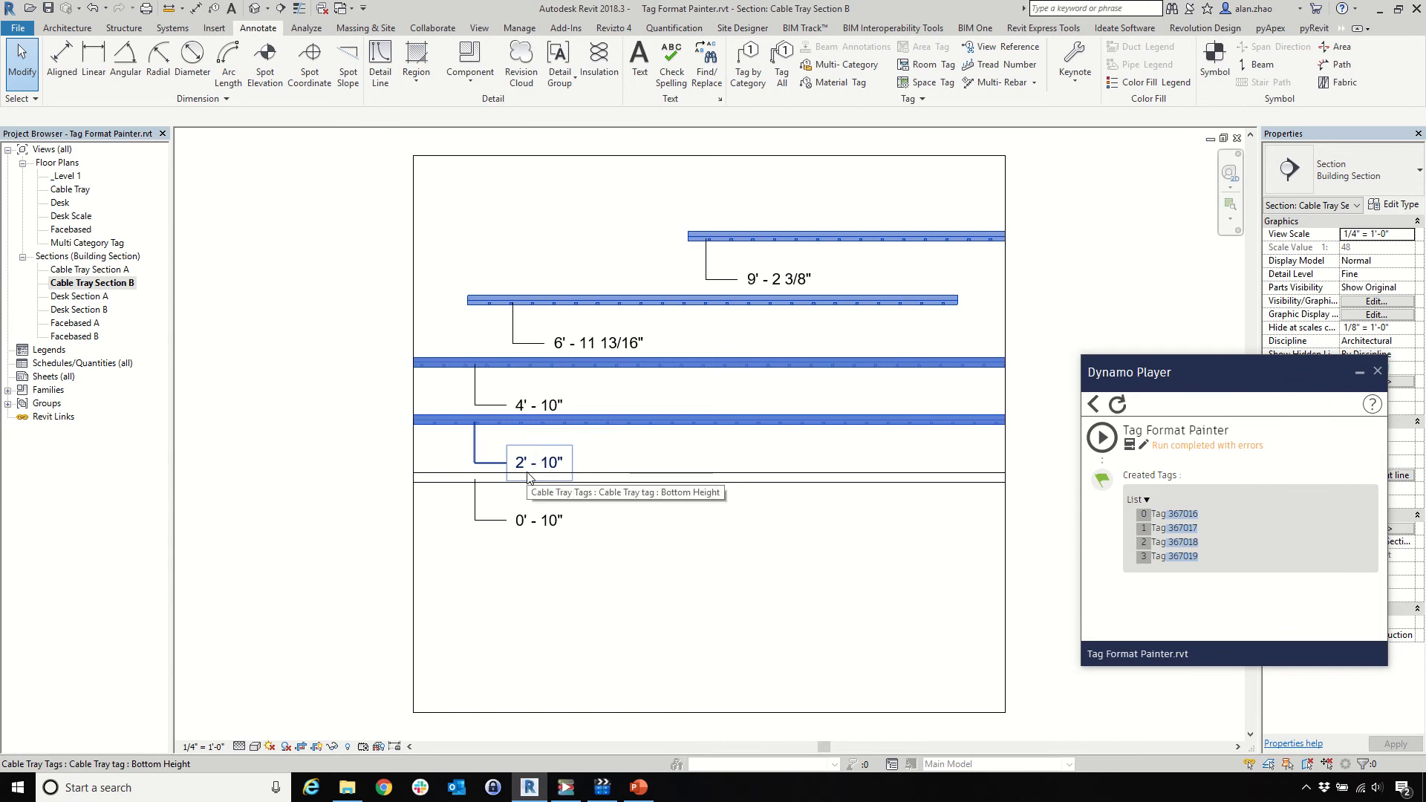
# Switch to the PowerPoint slide show and advance to the "Element use Curve as Location" box on slide 5
pyautogui.click(640, 787)
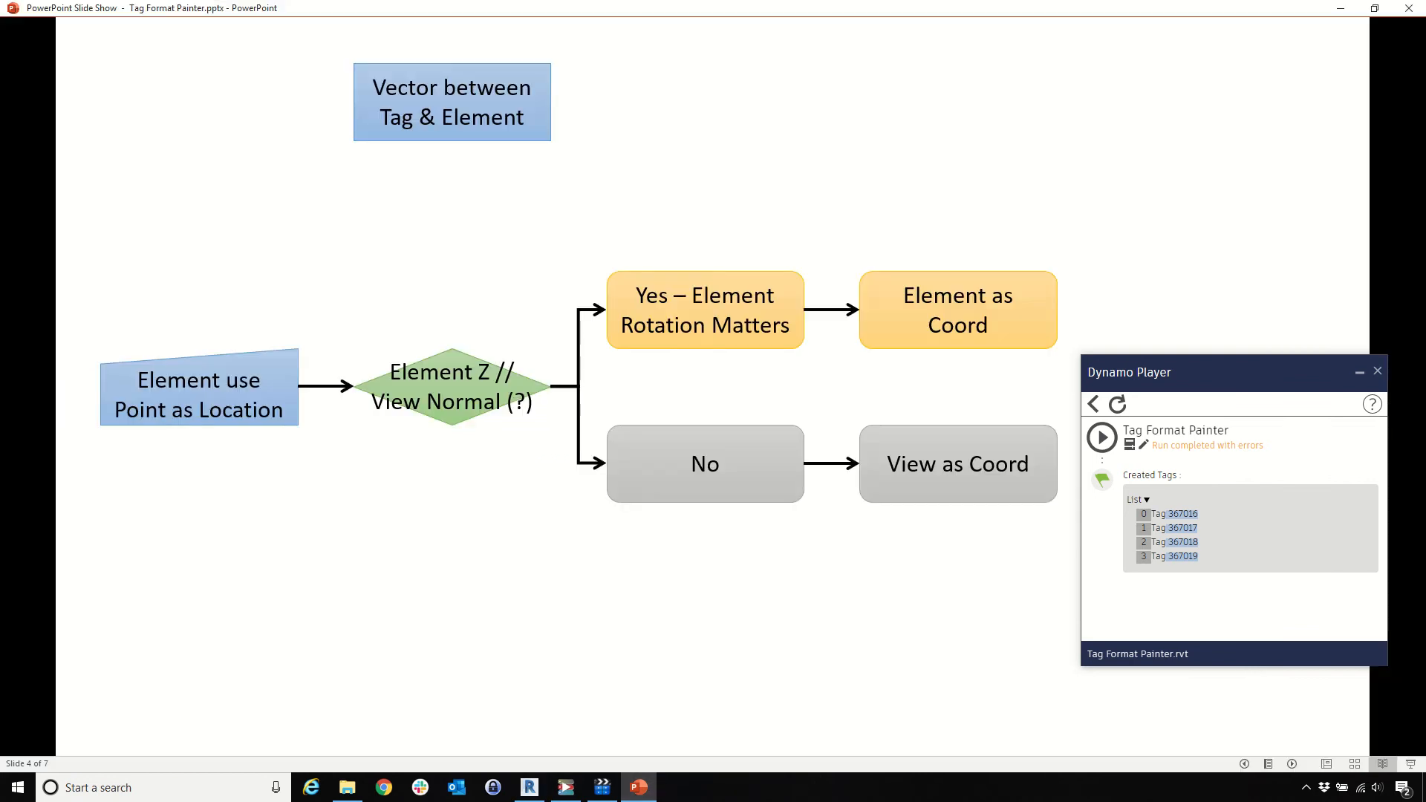
pyautogui.click(476, 546)
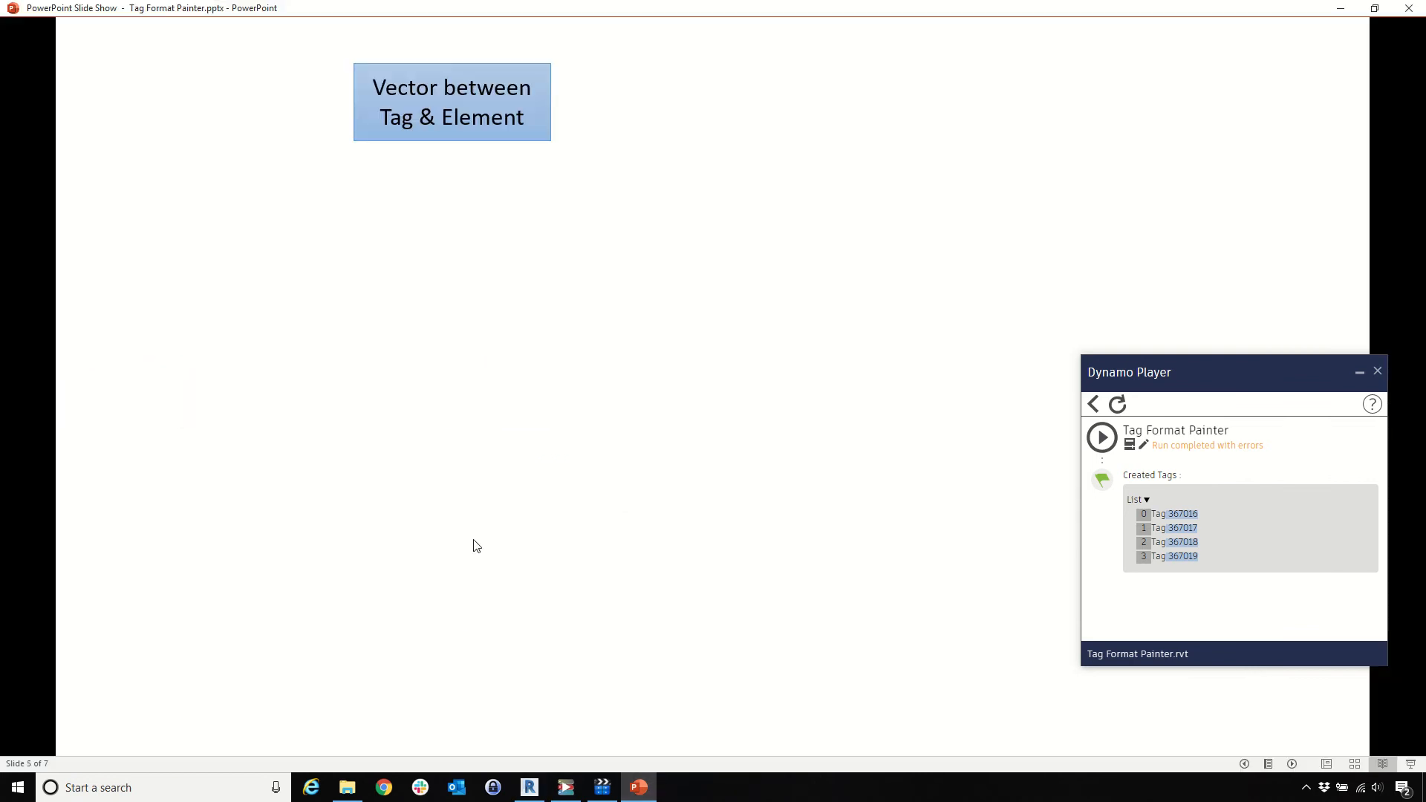
pyautogui.click(476, 545)
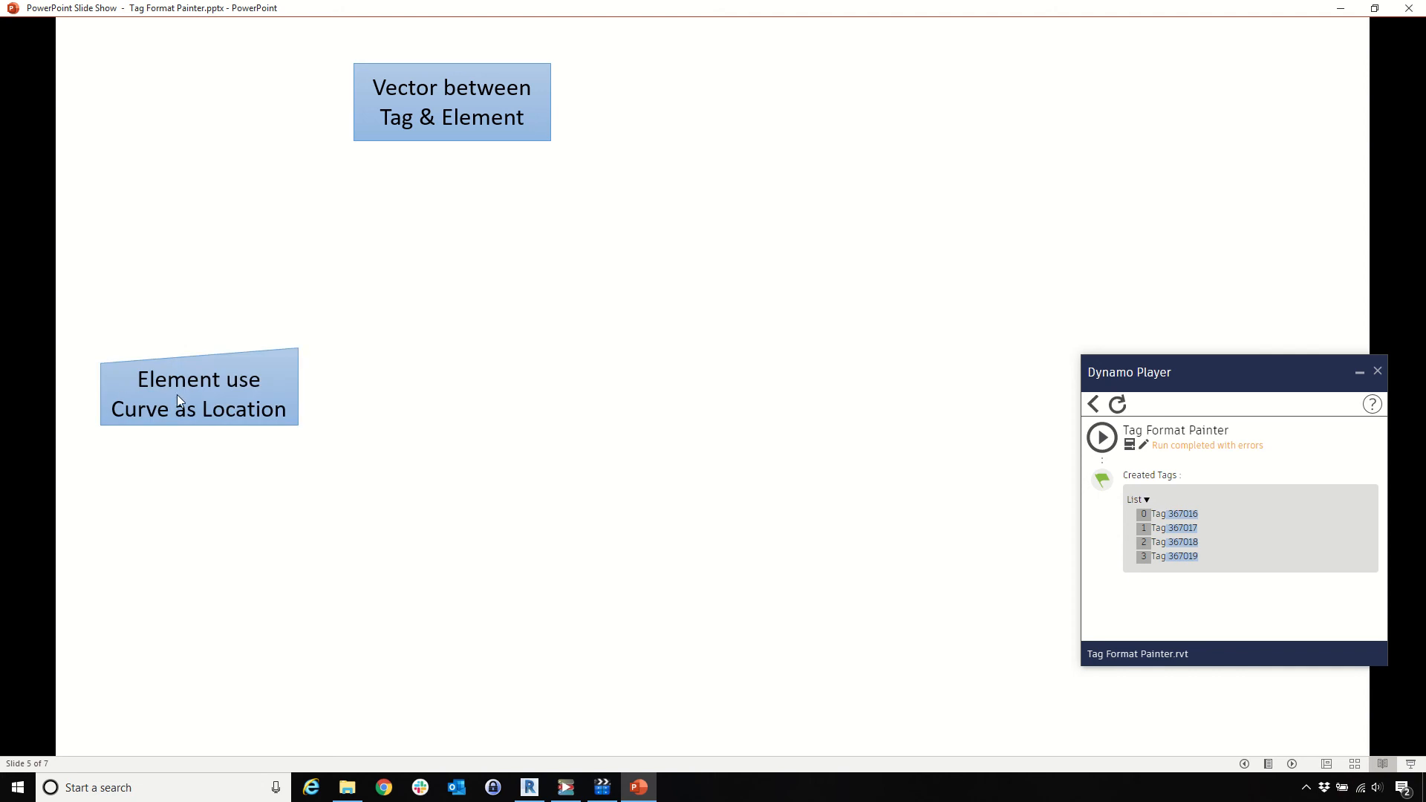
# Switch back to Revit and examine the tagged horizontal trays in the Cable Tray floor plan
pyautogui.click(529, 788)
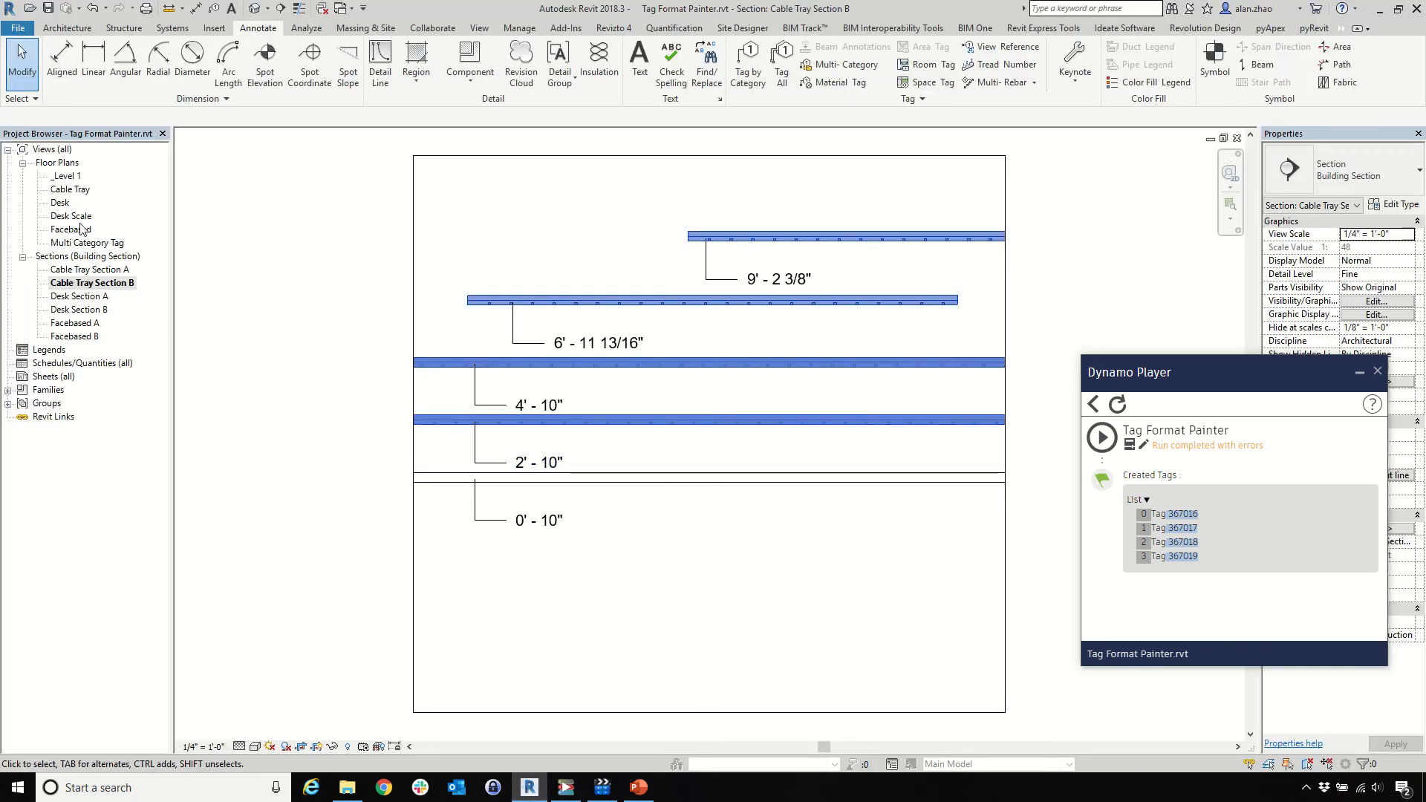
pyautogui.doubleClick(68, 189)
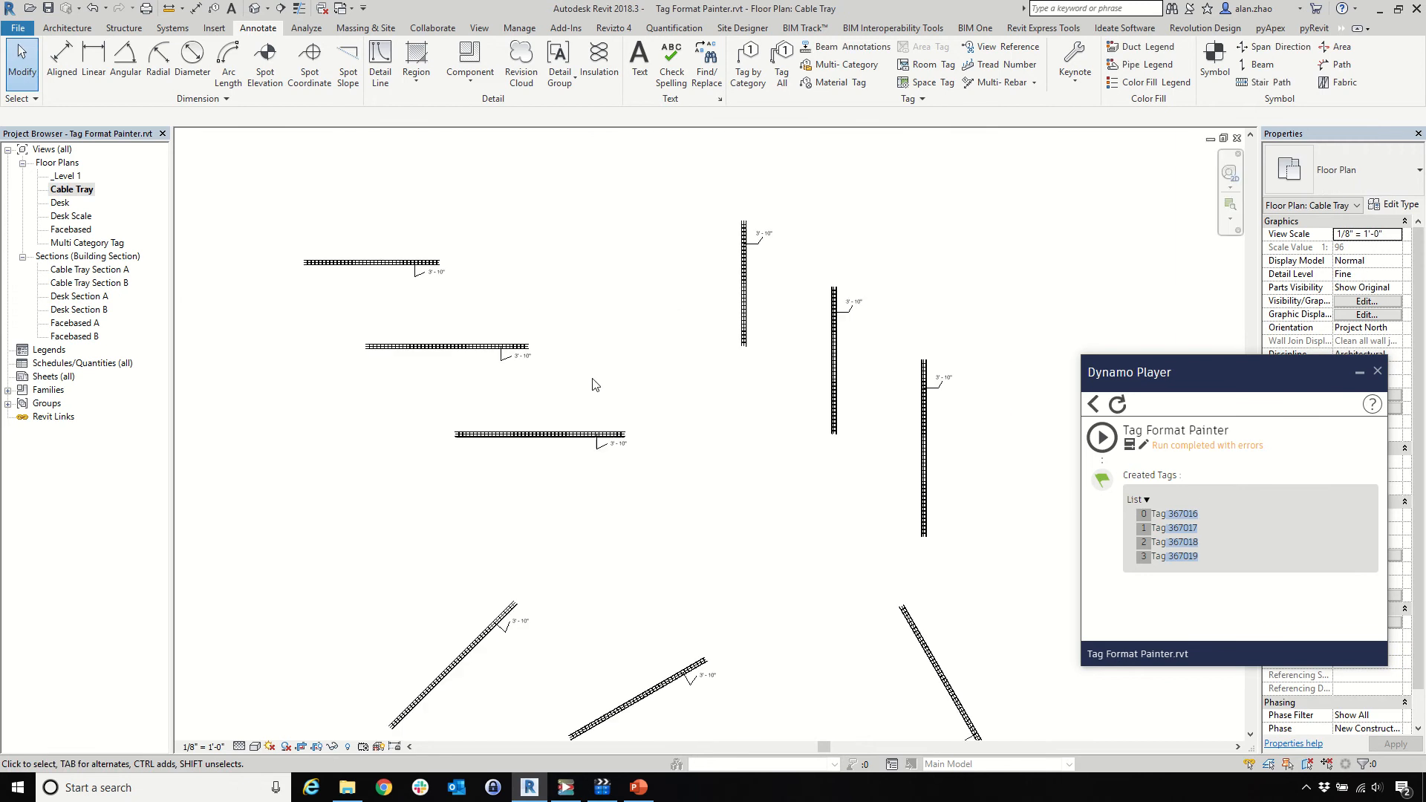
pyautogui.scroll(3, 316, 232)
pyautogui.scroll(-2, 576, 181)
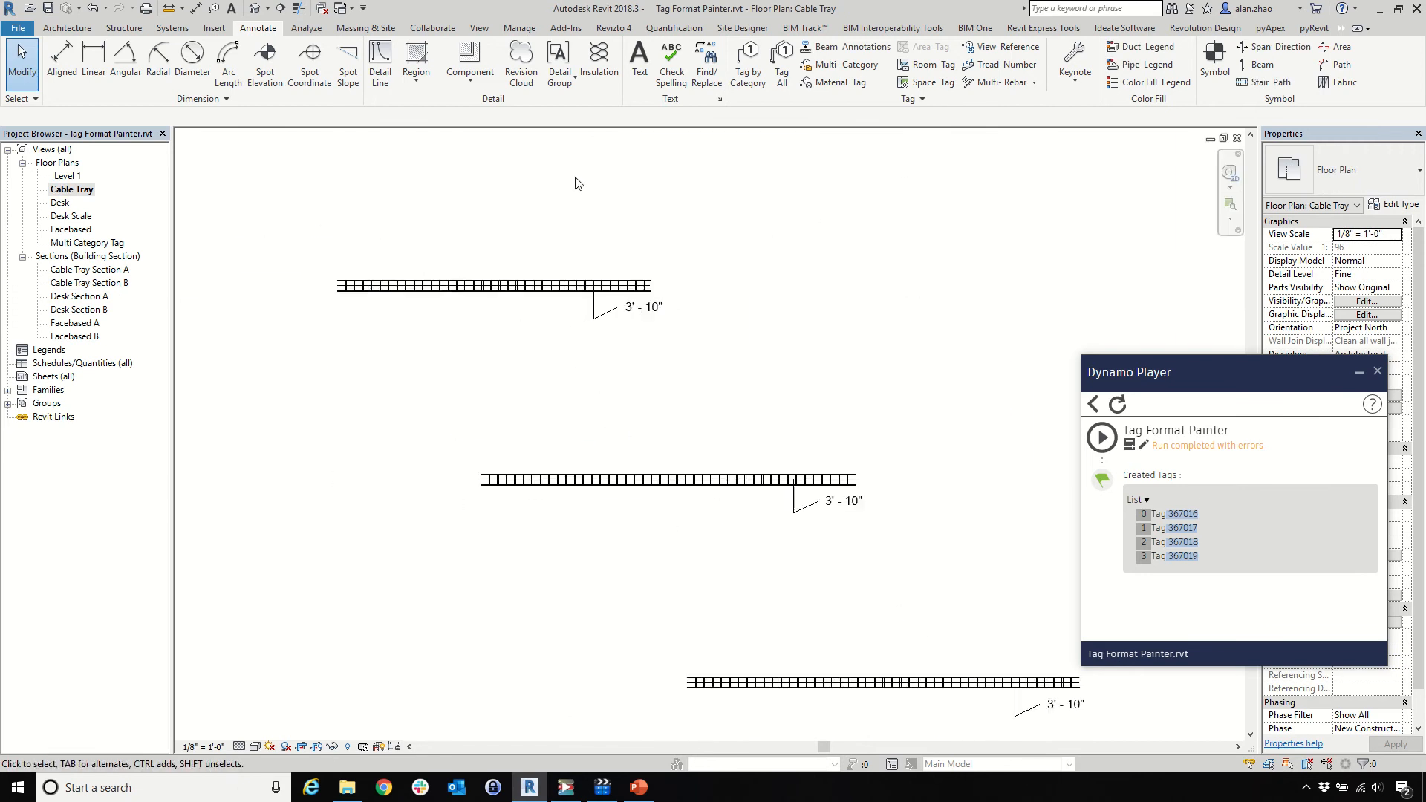
# Draw Wide Lines detail lines from the upper horizontal tray's right end to its tag, and on to the tray's left end
pyautogui.press('d')
pyautogui.press('l')
pyautogui.scroll(1, 488, 219)
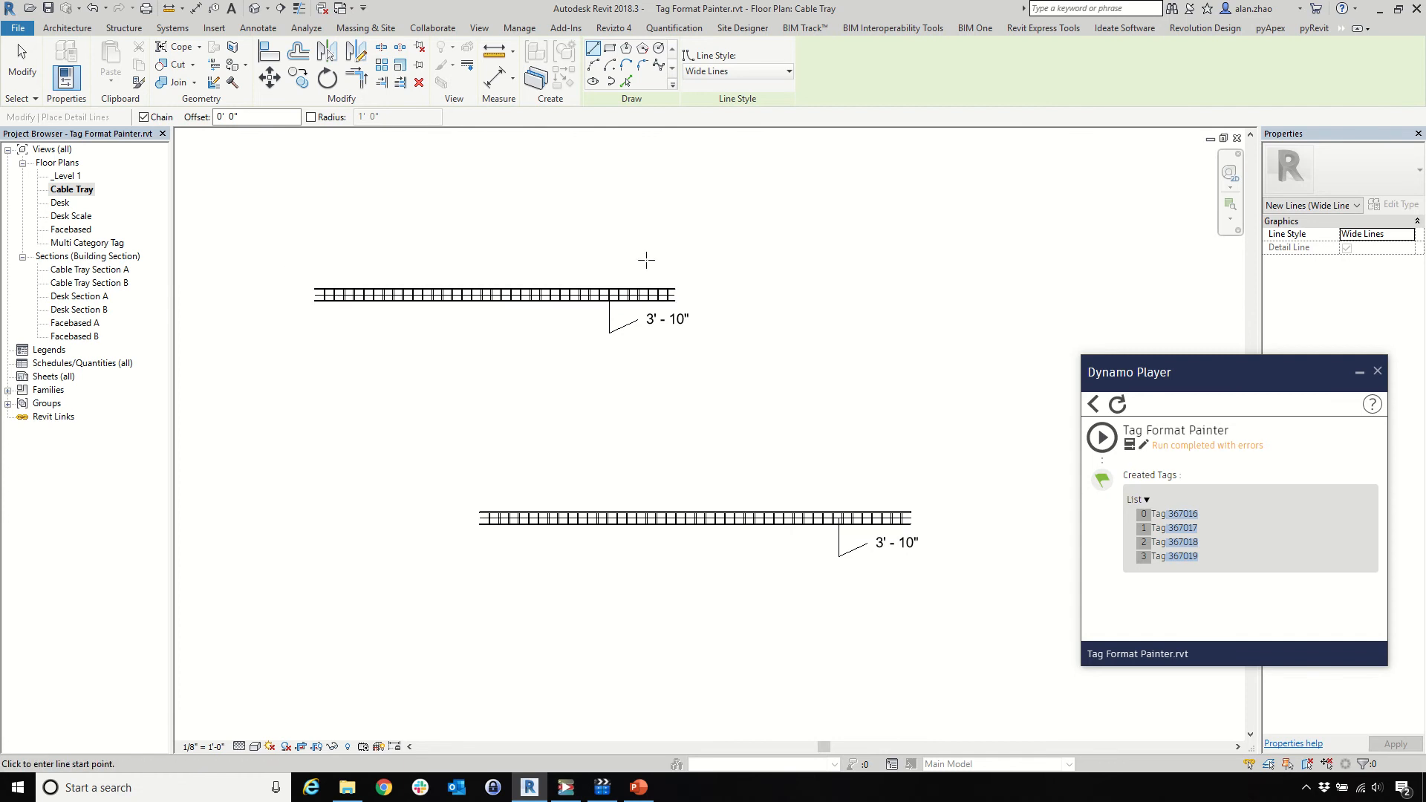
pyautogui.scroll(1, 635, 315)
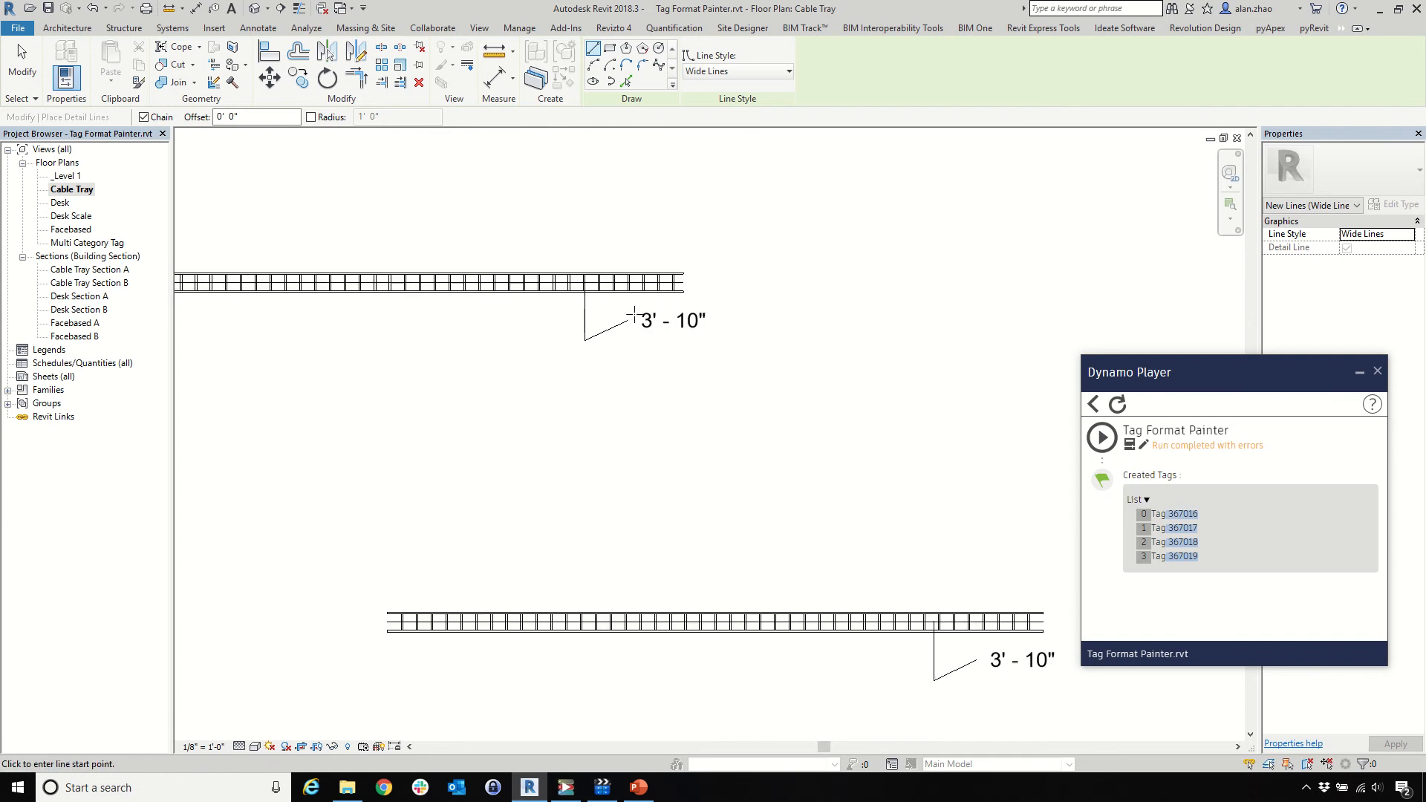
pyautogui.click(684, 282)
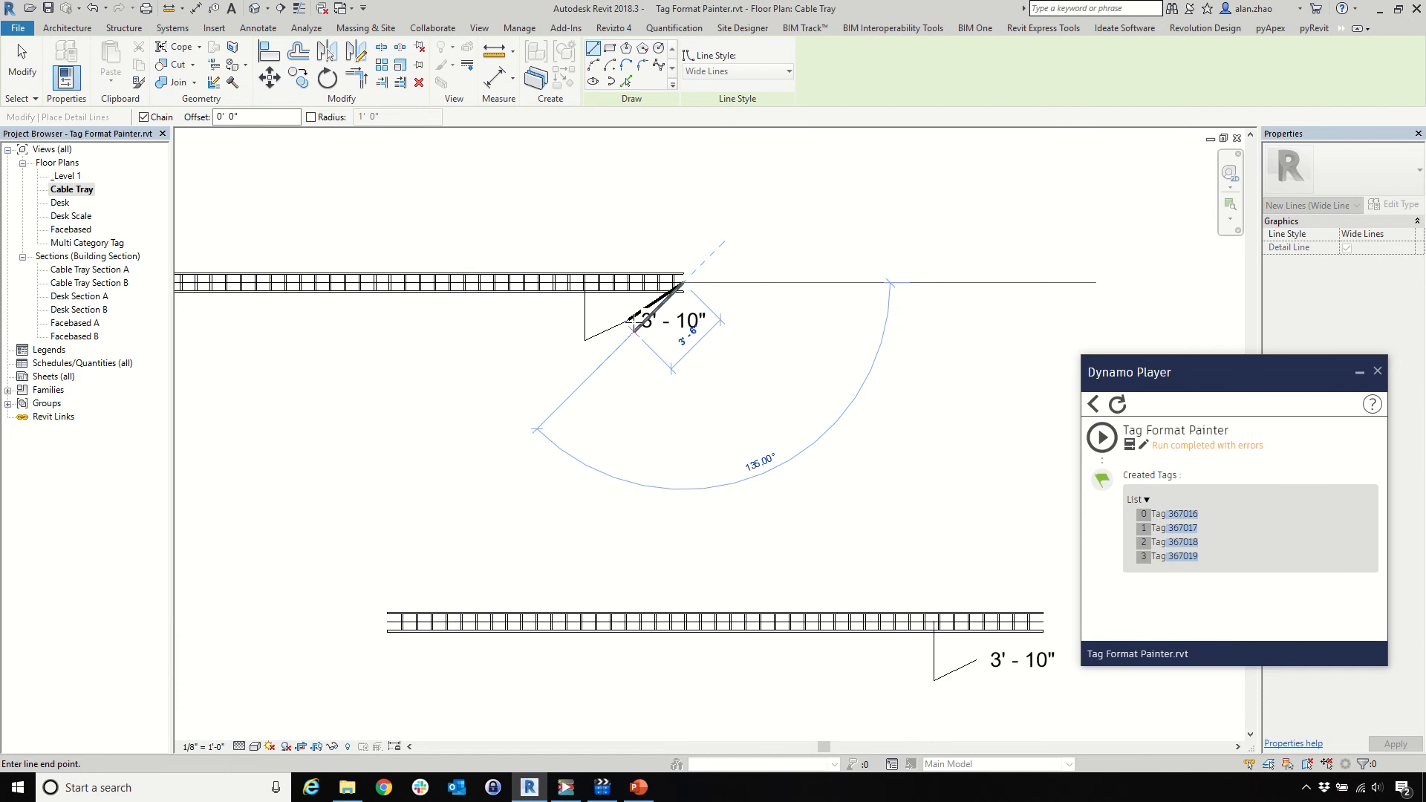
pyautogui.scroll(-2, 631, 327)
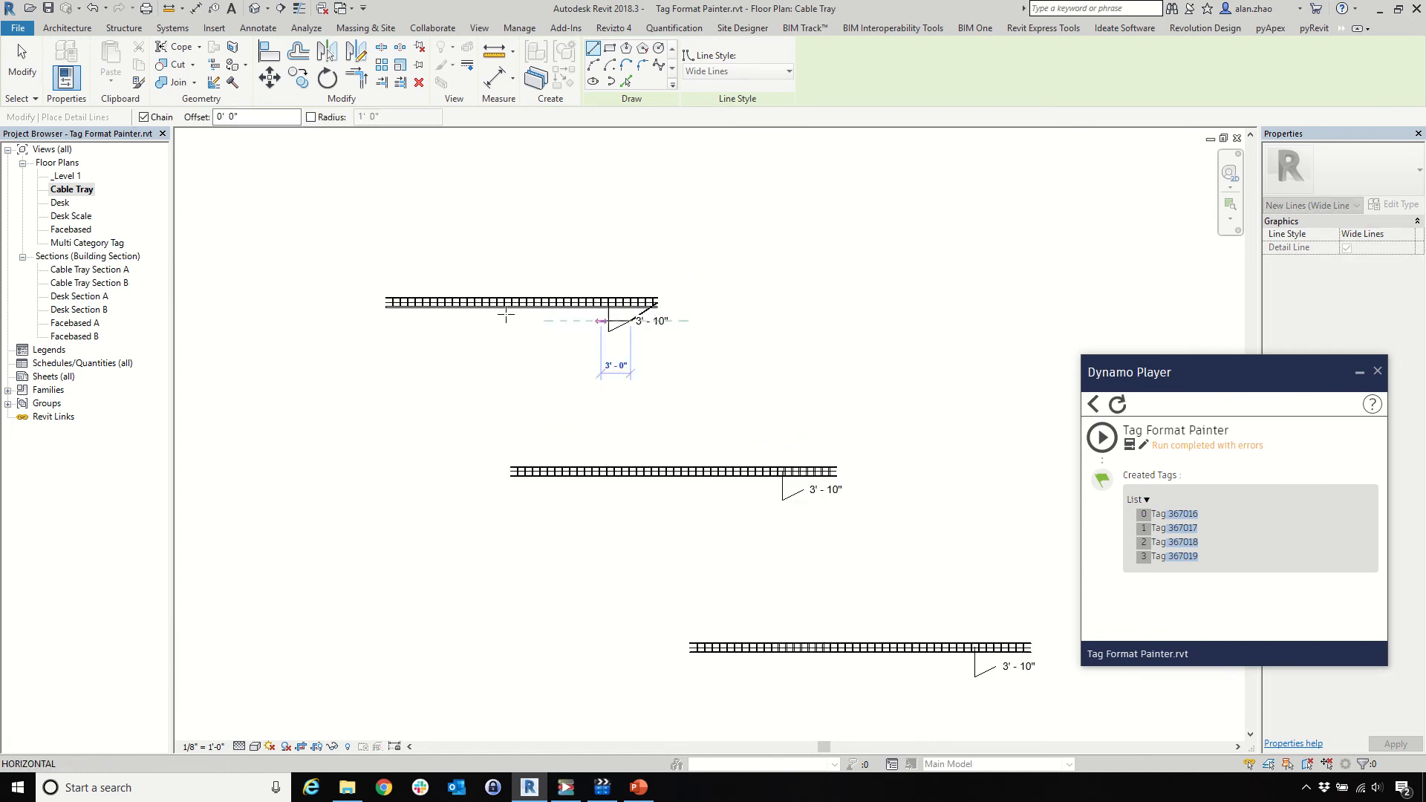
pyautogui.scroll(1, 386, 306)
pyautogui.click(385, 305)
pyautogui.press('Escape')
pyautogui.press('Escape')
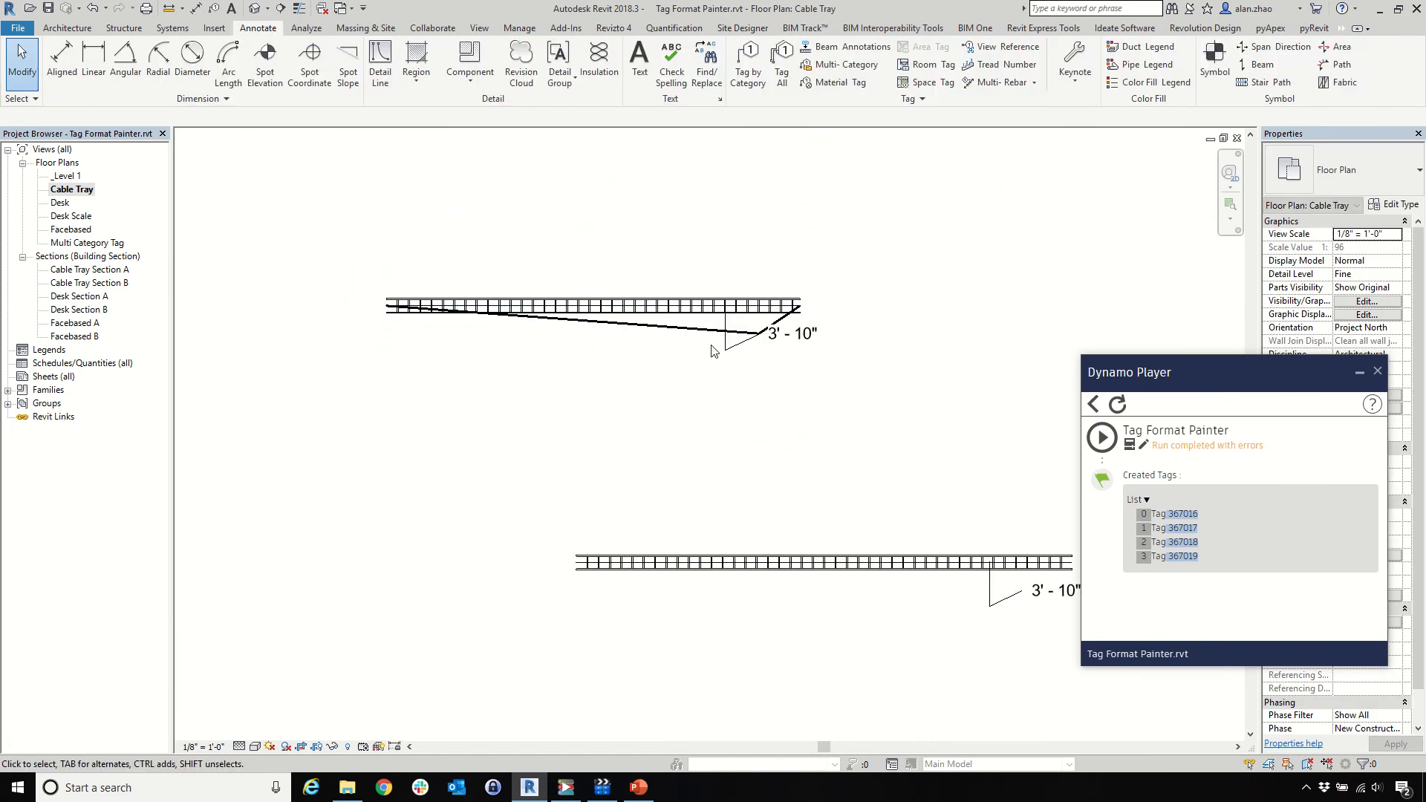
# Delete both detail lines connecting the tag to the ends of the upper horizontal cable tray
pyautogui.click(702, 335)
pyautogui.press('Delete')
pyautogui.scroll(2, 779, 319)
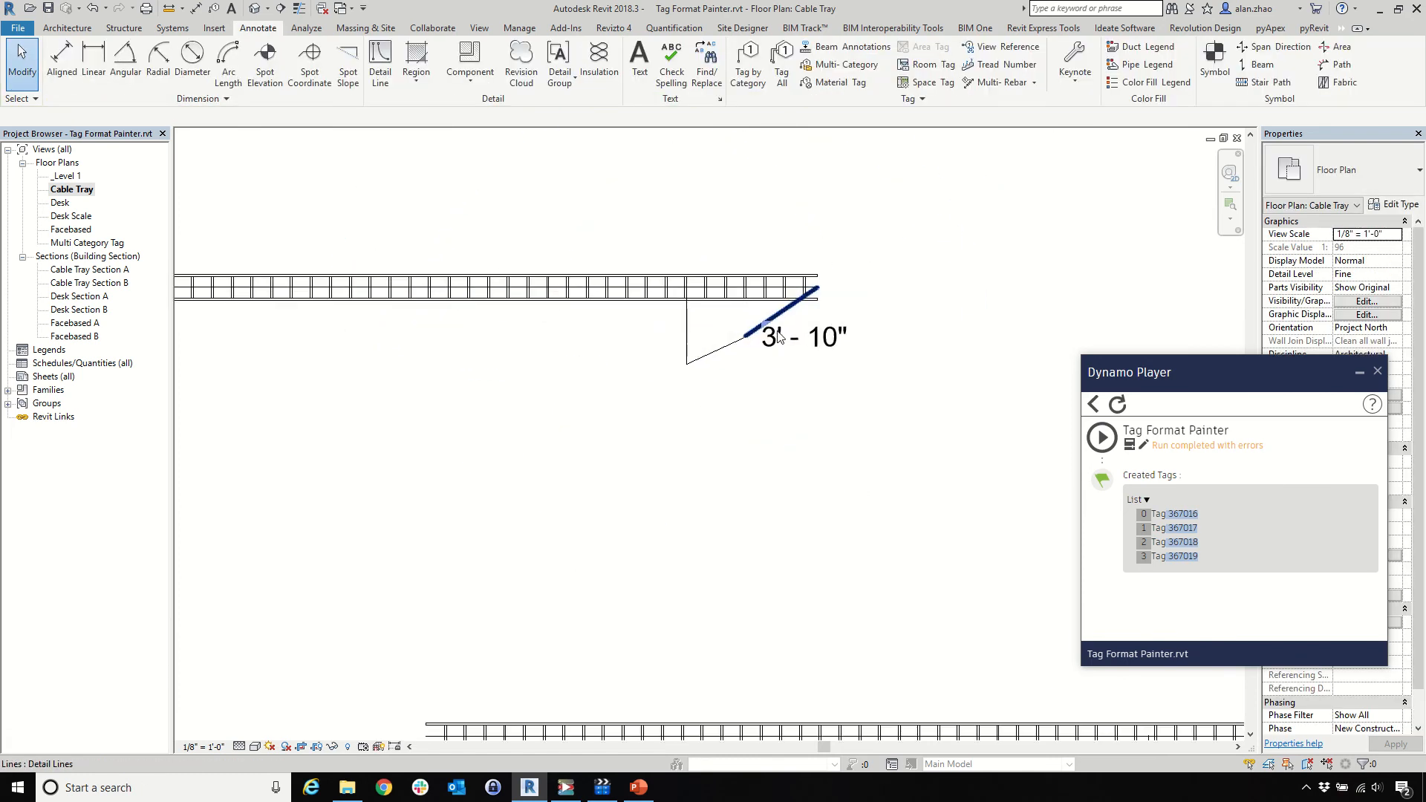
pyautogui.click(783, 323)
pyautogui.press('Delete')
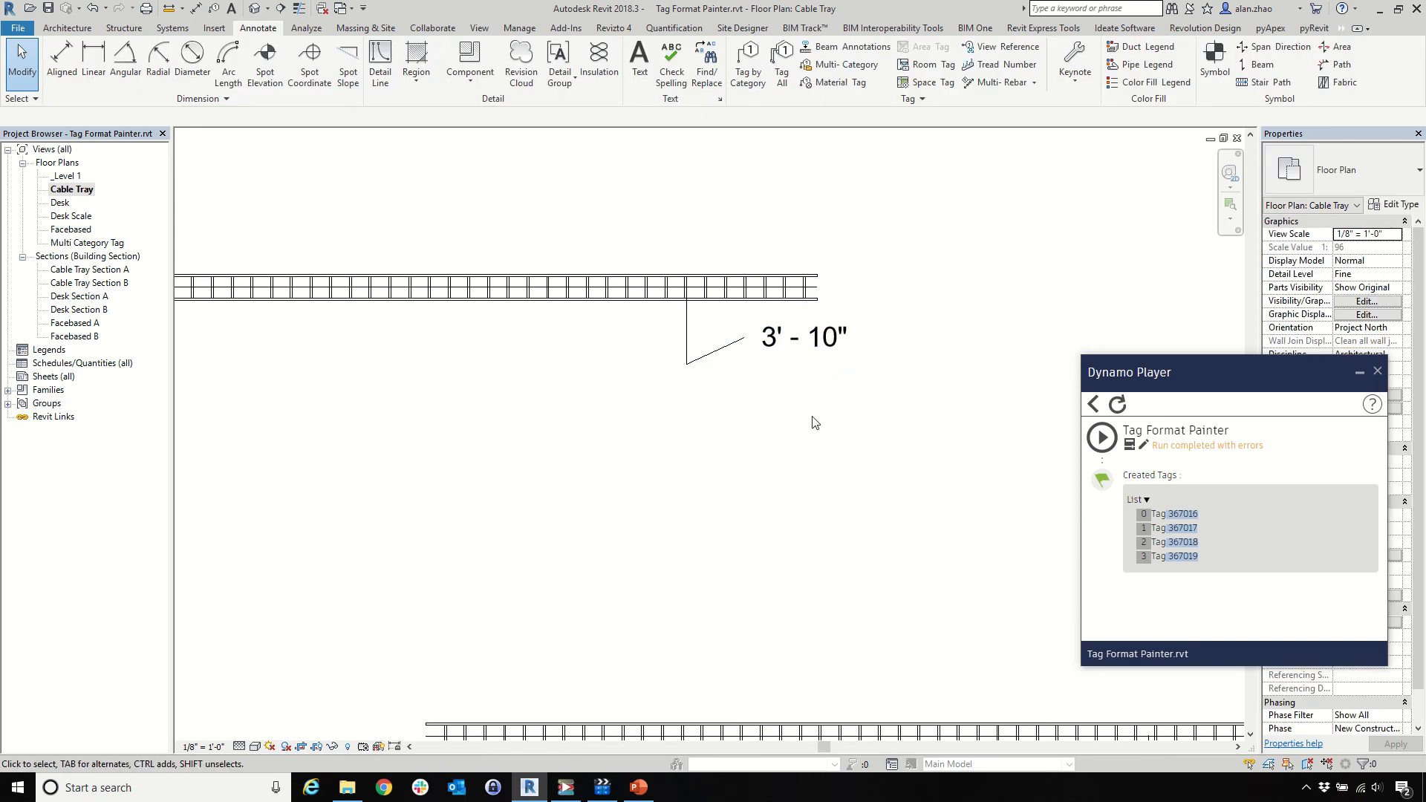
# Inspect the extent of the upper horizontal cable tray in plan, then clear the selection
pyautogui.click(385, 276)
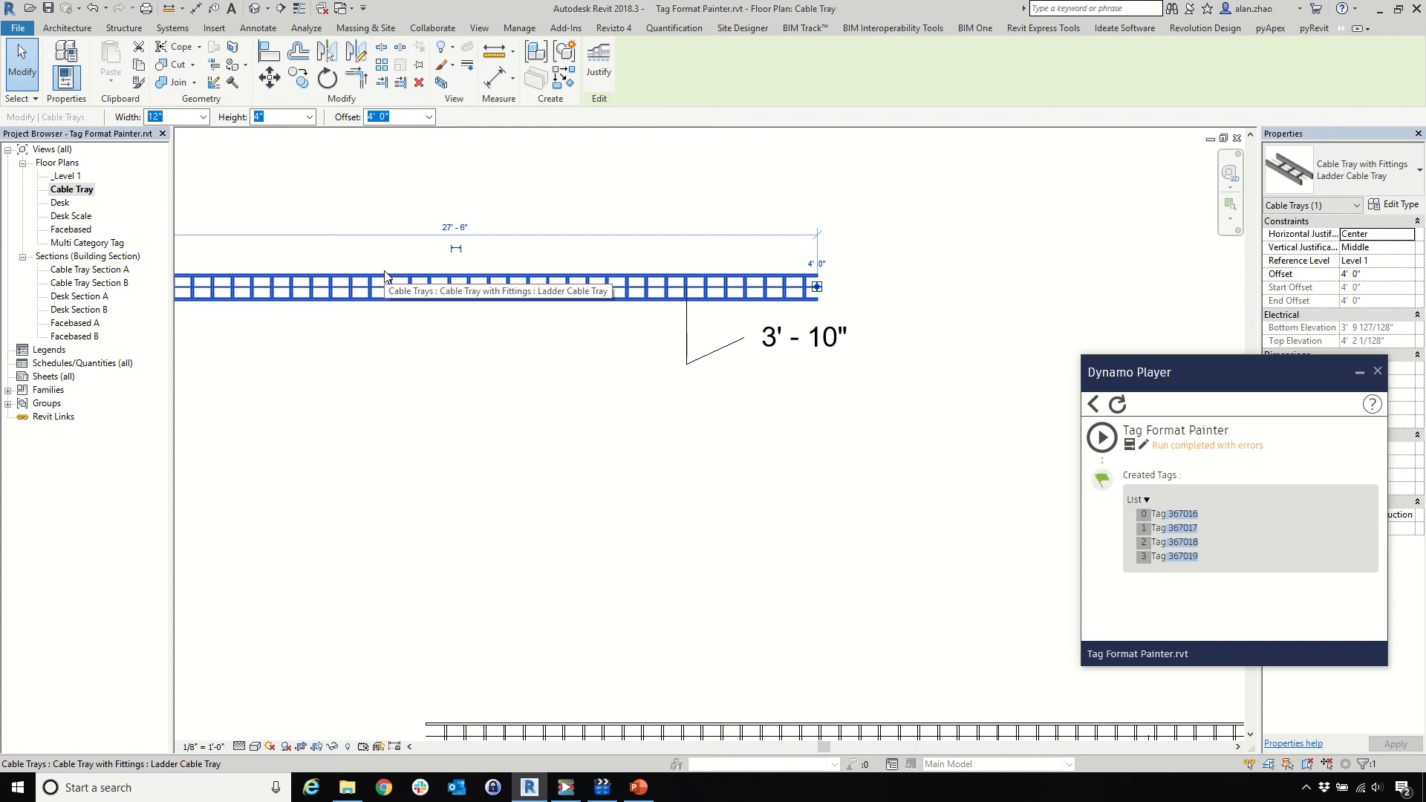
pyautogui.scroll(-2, 385, 277)
pyautogui.click(592, 445)
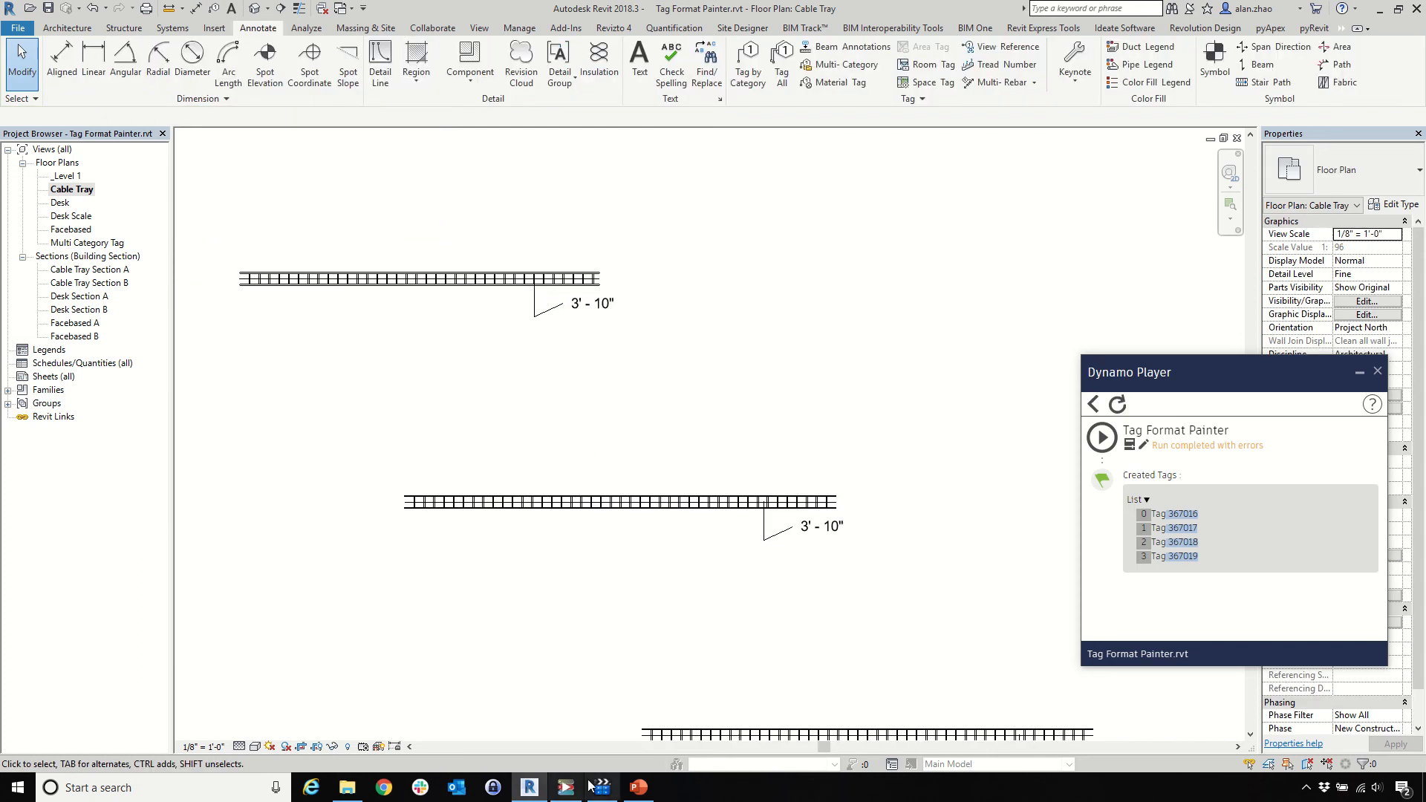
# Switch to the PowerPoint slide show and reveal the "Element Point?" and "Curve // View Normal (?)" boxes on slide 5
pyautogui.click(639, 787)
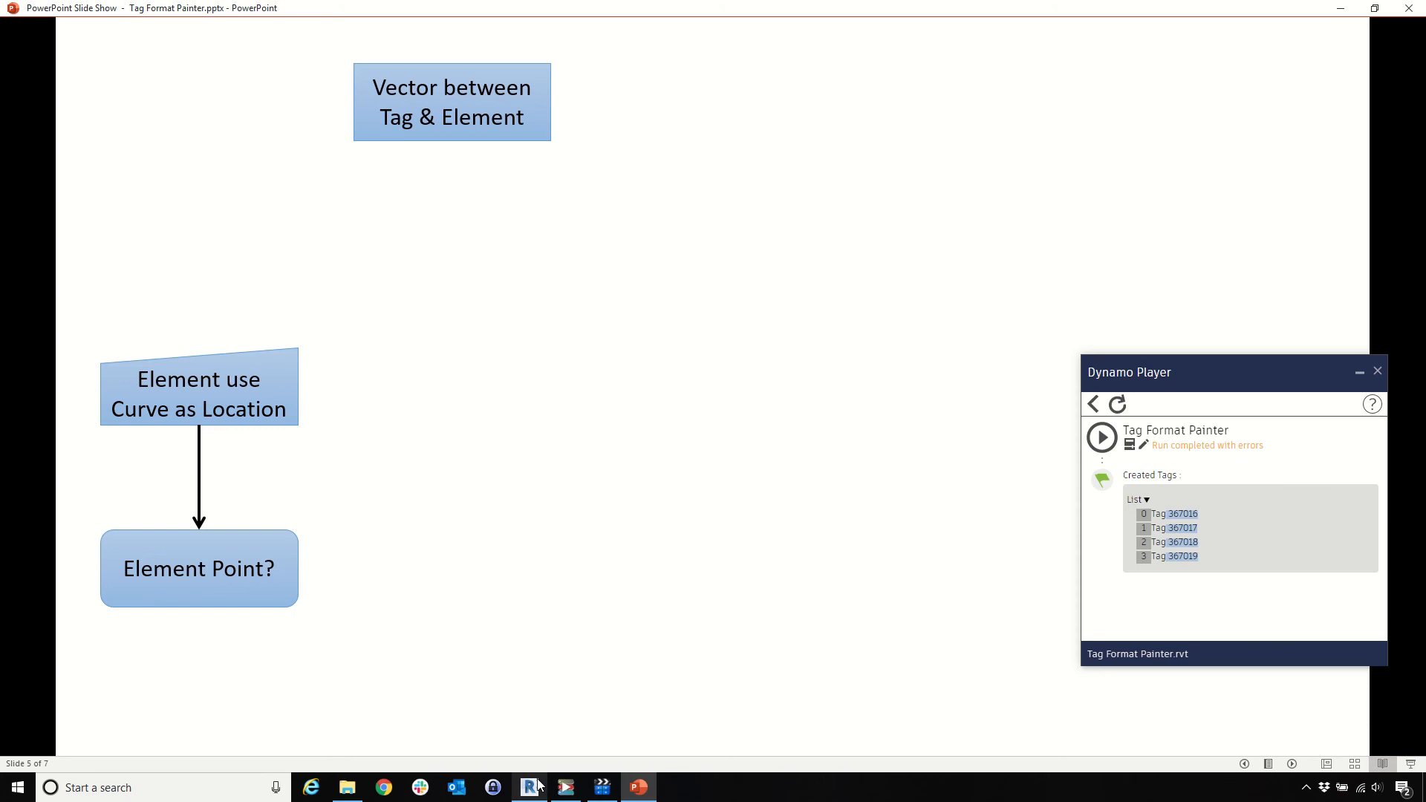
pyautogui.moveTo(529, 788)
pyautogui.click(649, 473)
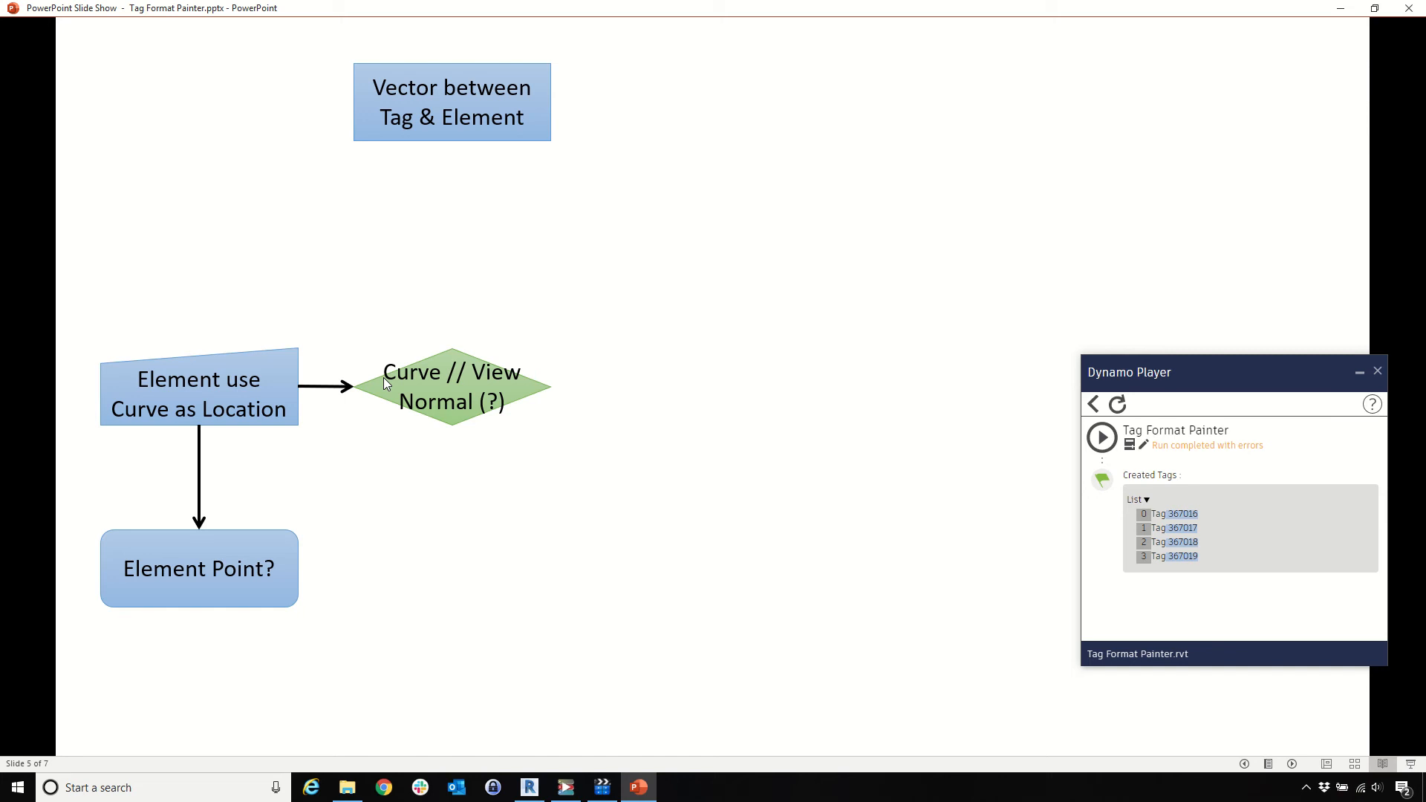
# Switch back to Revit and open the Cable Tray Section A view
pyautogui.click(532, 788)
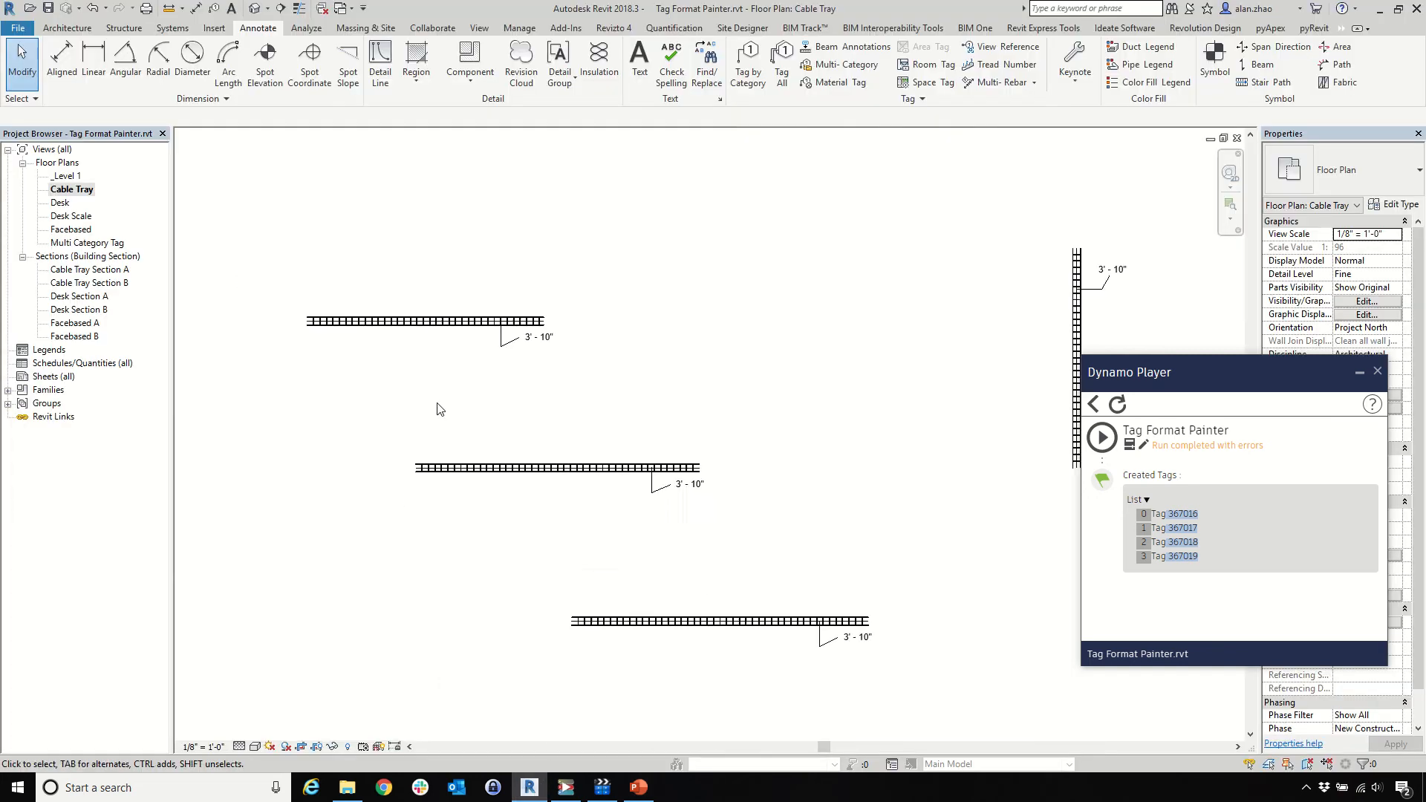
pyautogui.doubleClick(90, 269)
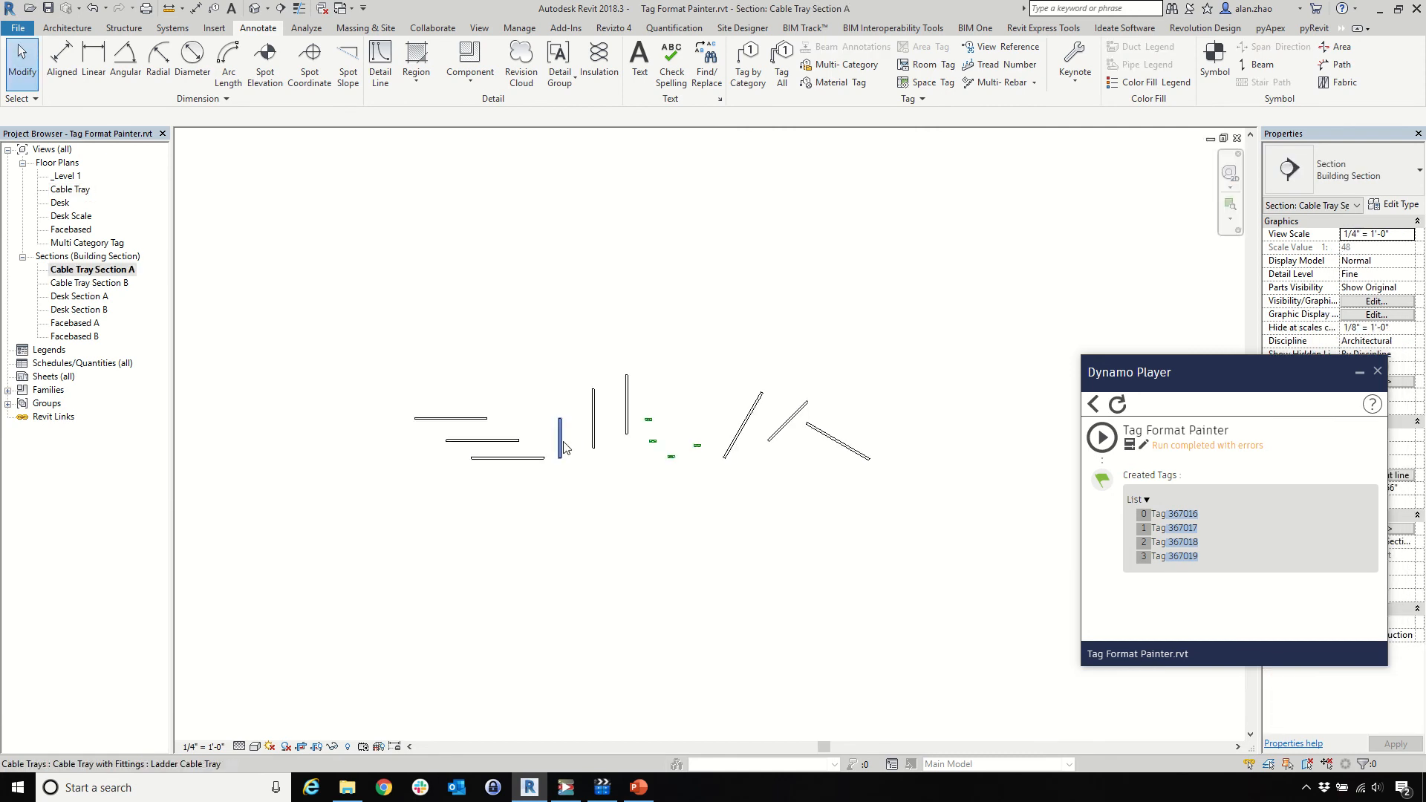
pyautogui.scroll(2, 539, 466)
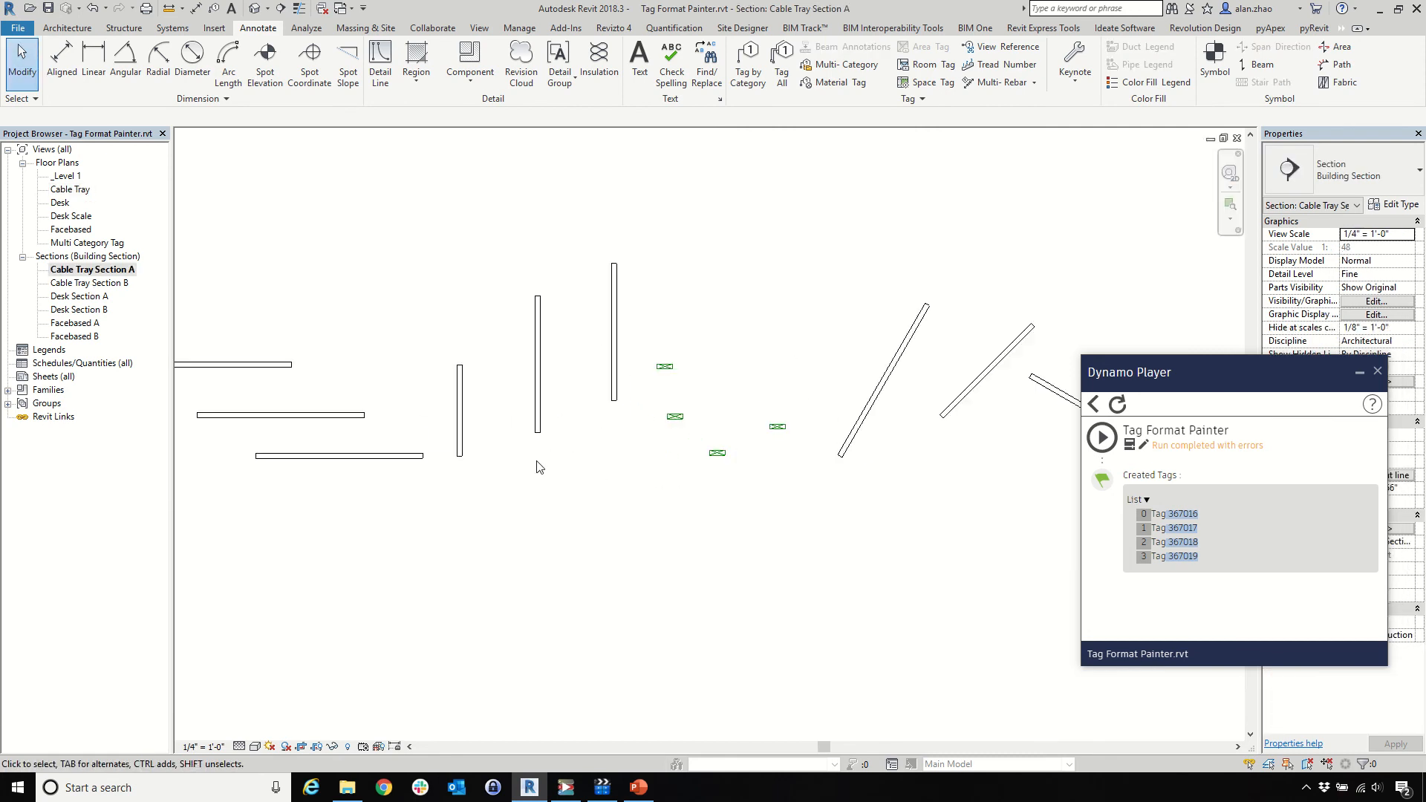
# Examine how the vertical, horizontal and end-on cable trays are oriented relative to the section view, then clear the selection
pyautogui.click(464, 421)
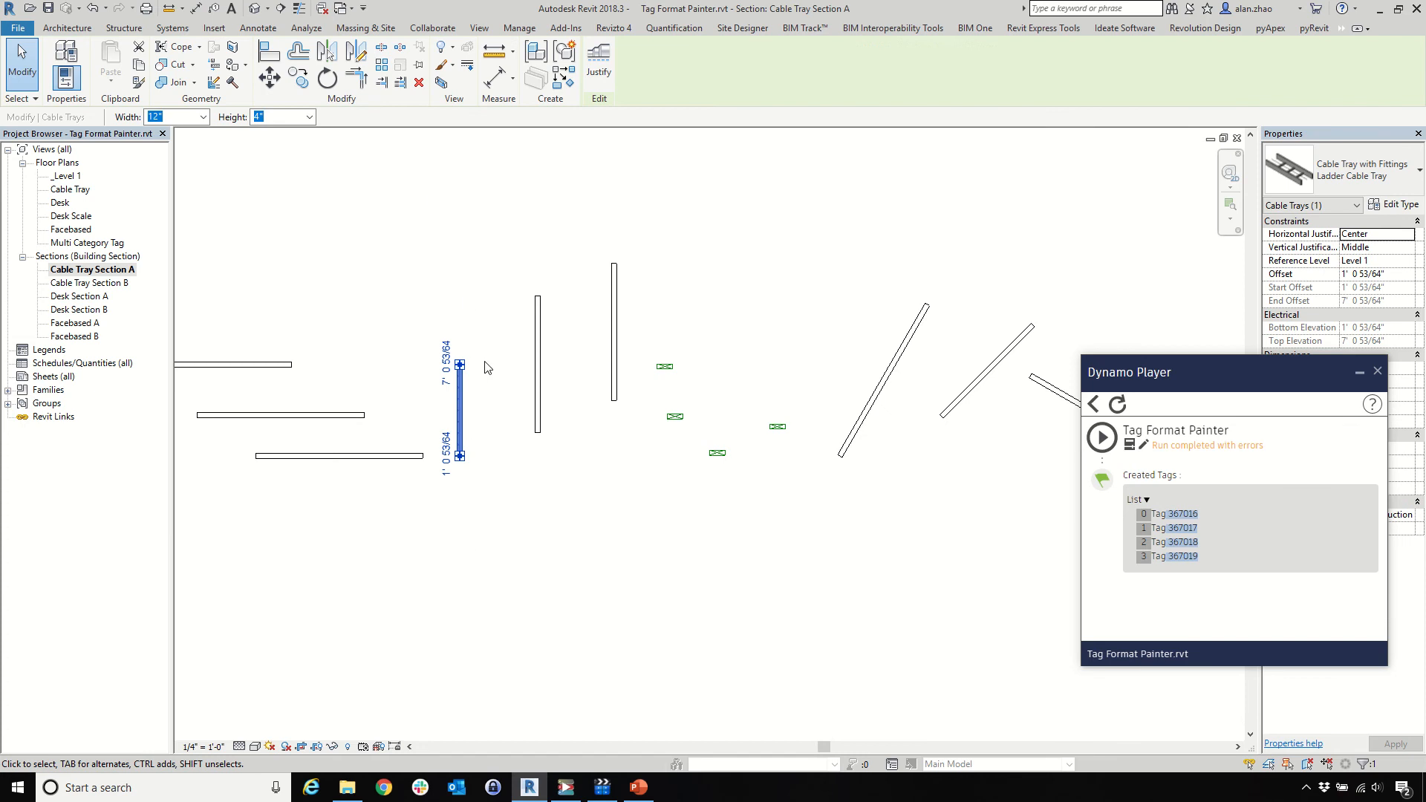
pyautogui.click(295, 455)
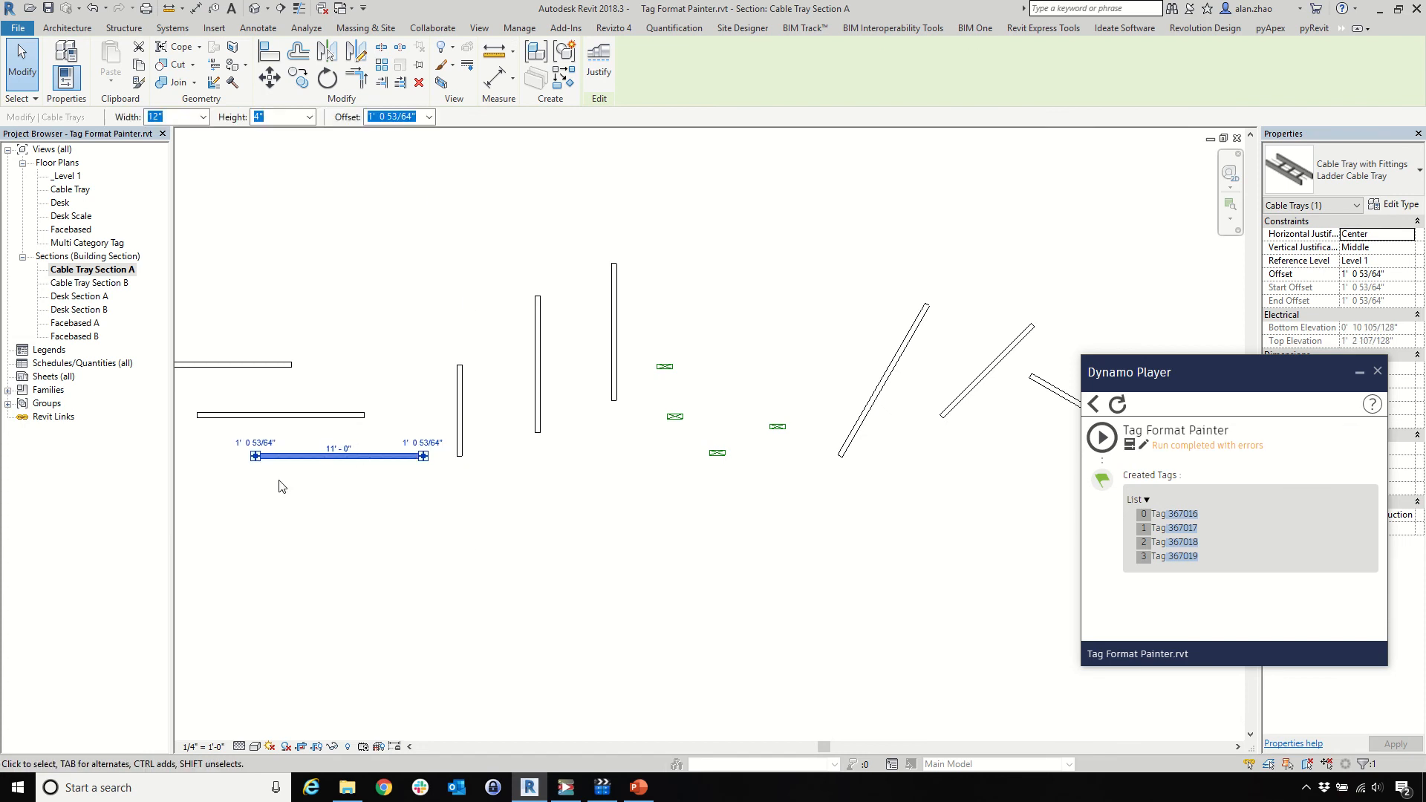
pyautogui.scroll(5, 723, 436)
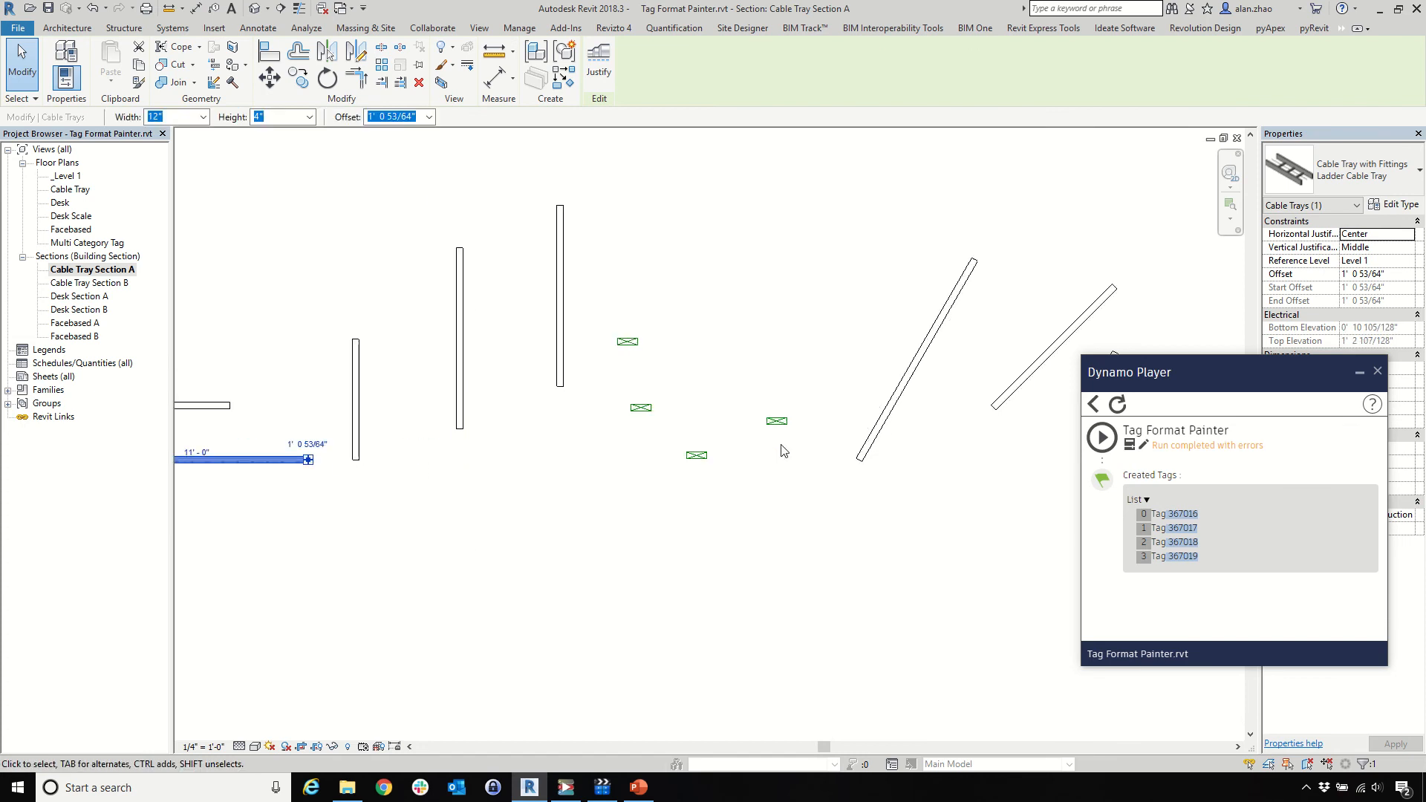
pyautogui.moveTo(512, 301); pyautogui.dragTo(942, 562)
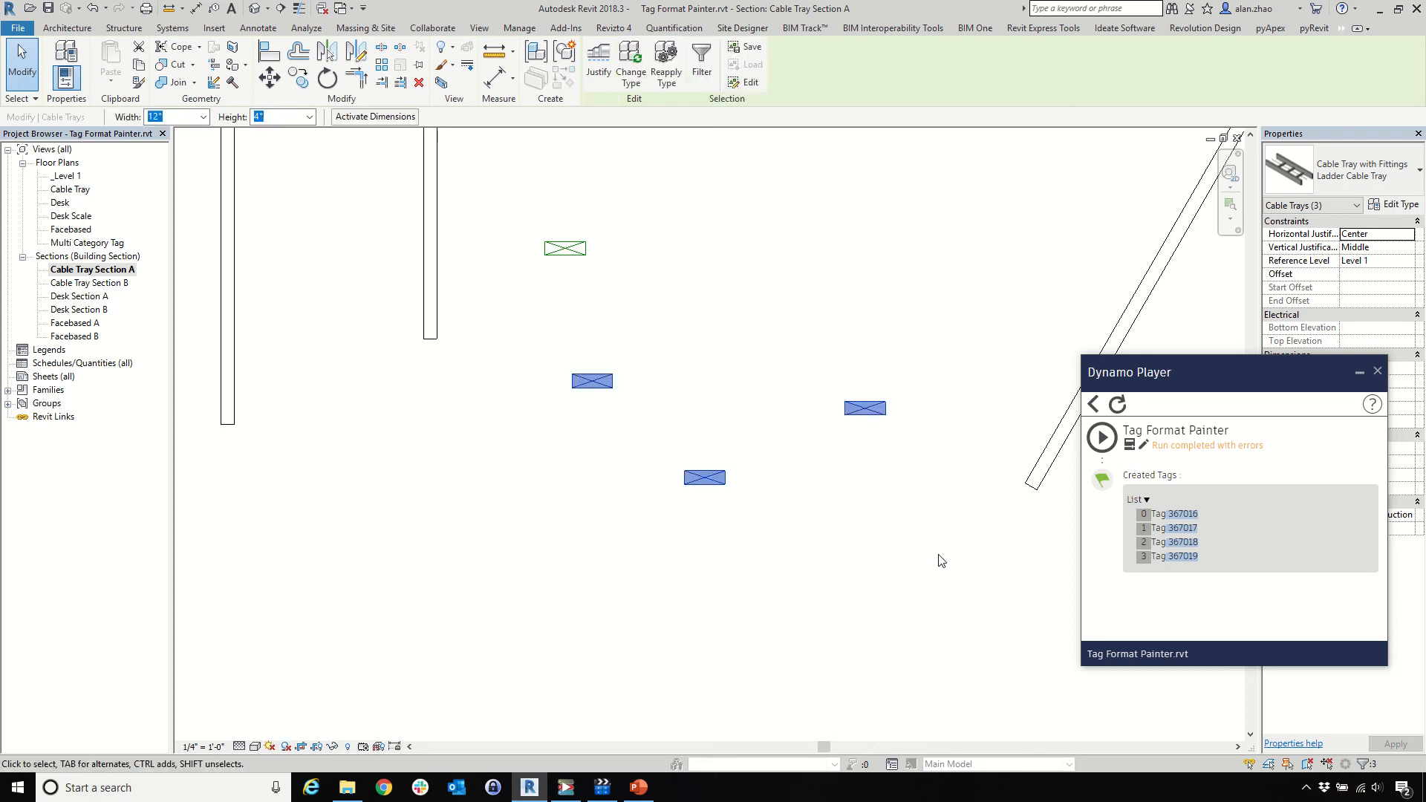
pyautogui.click(663, 441)
pyautogui.click(592, 384)
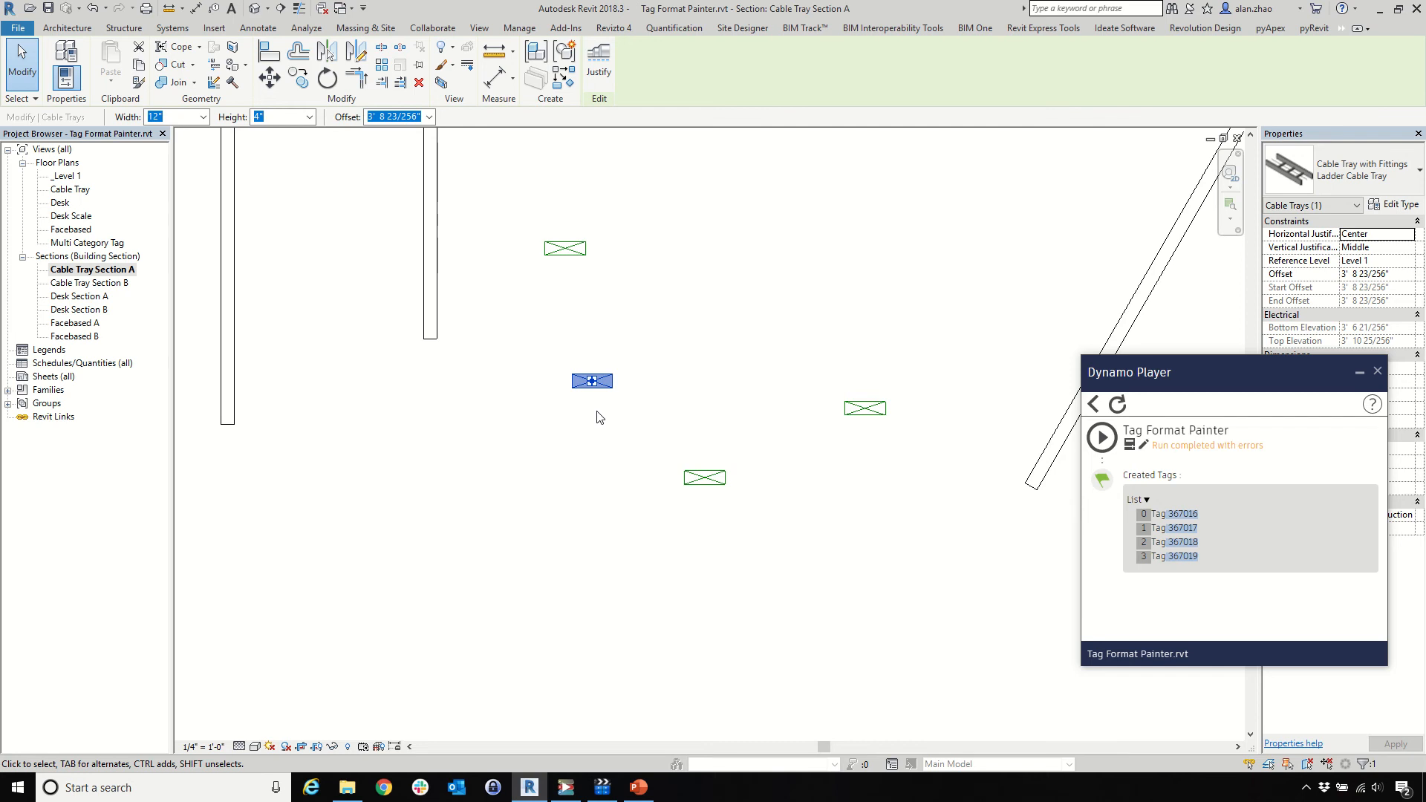
pyautogui.scroll(2, 613, 300)
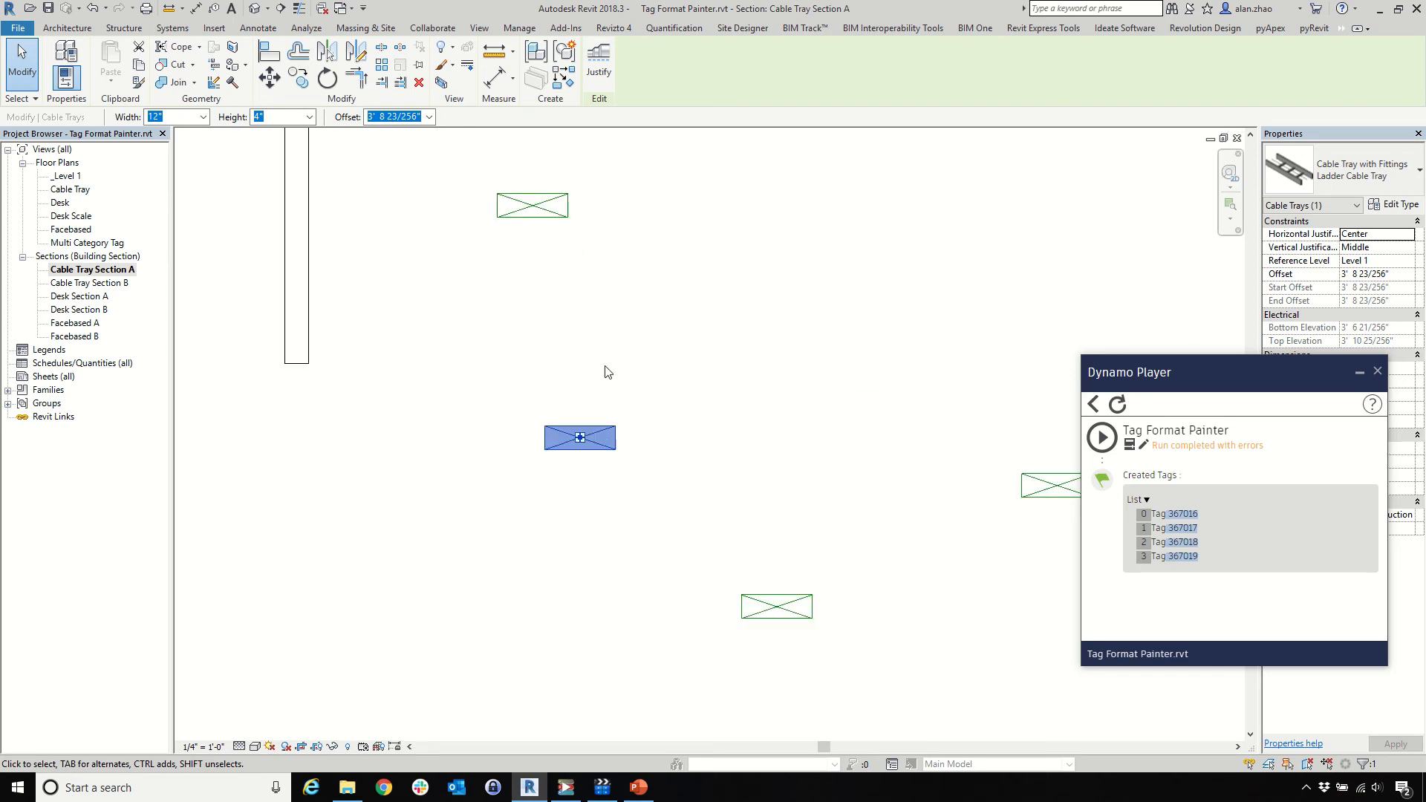
pyautogui.moveTo(476, 369); pyautogui.dragTo(795, 554)
pyautogui.scroll(-5, 795, 551)
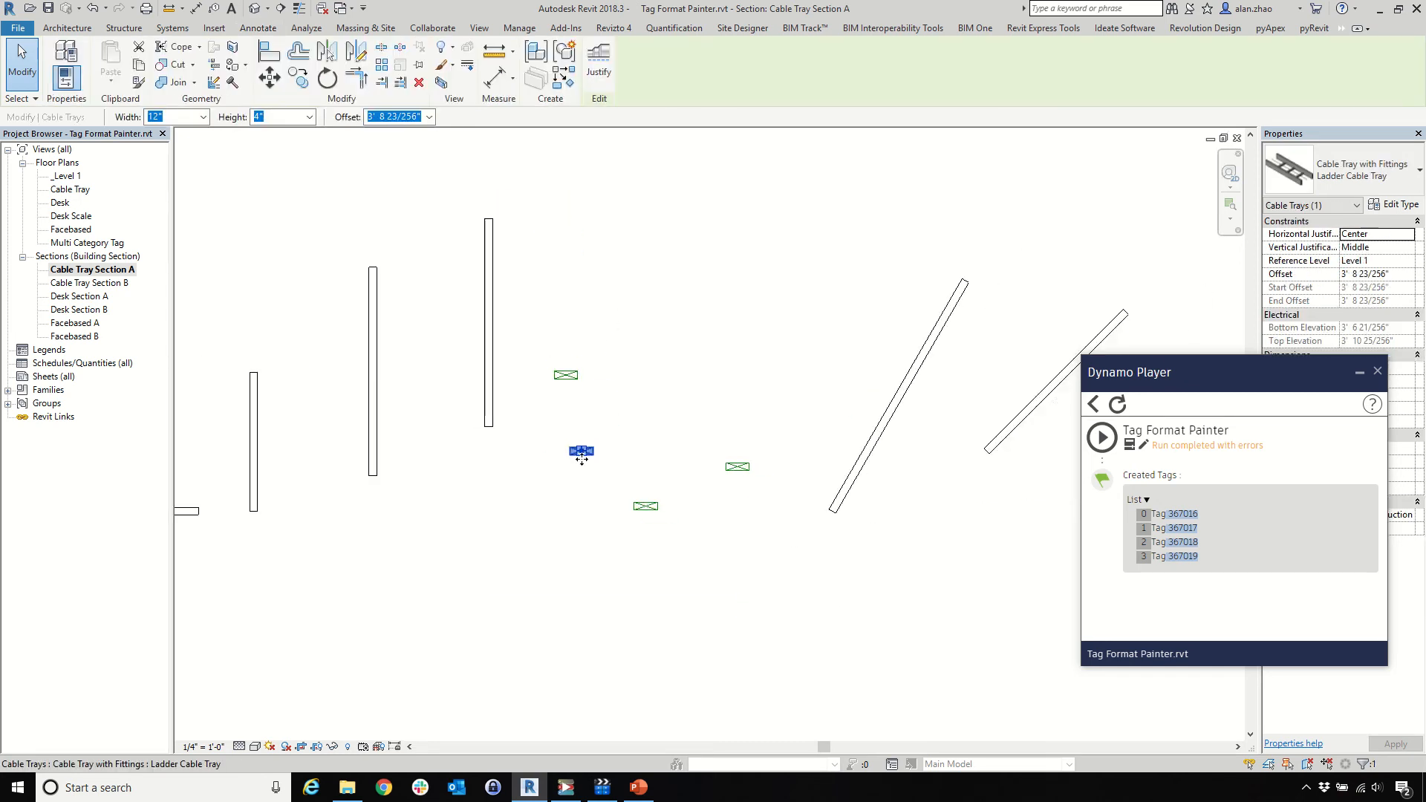
pyautogui.click(770, 540)
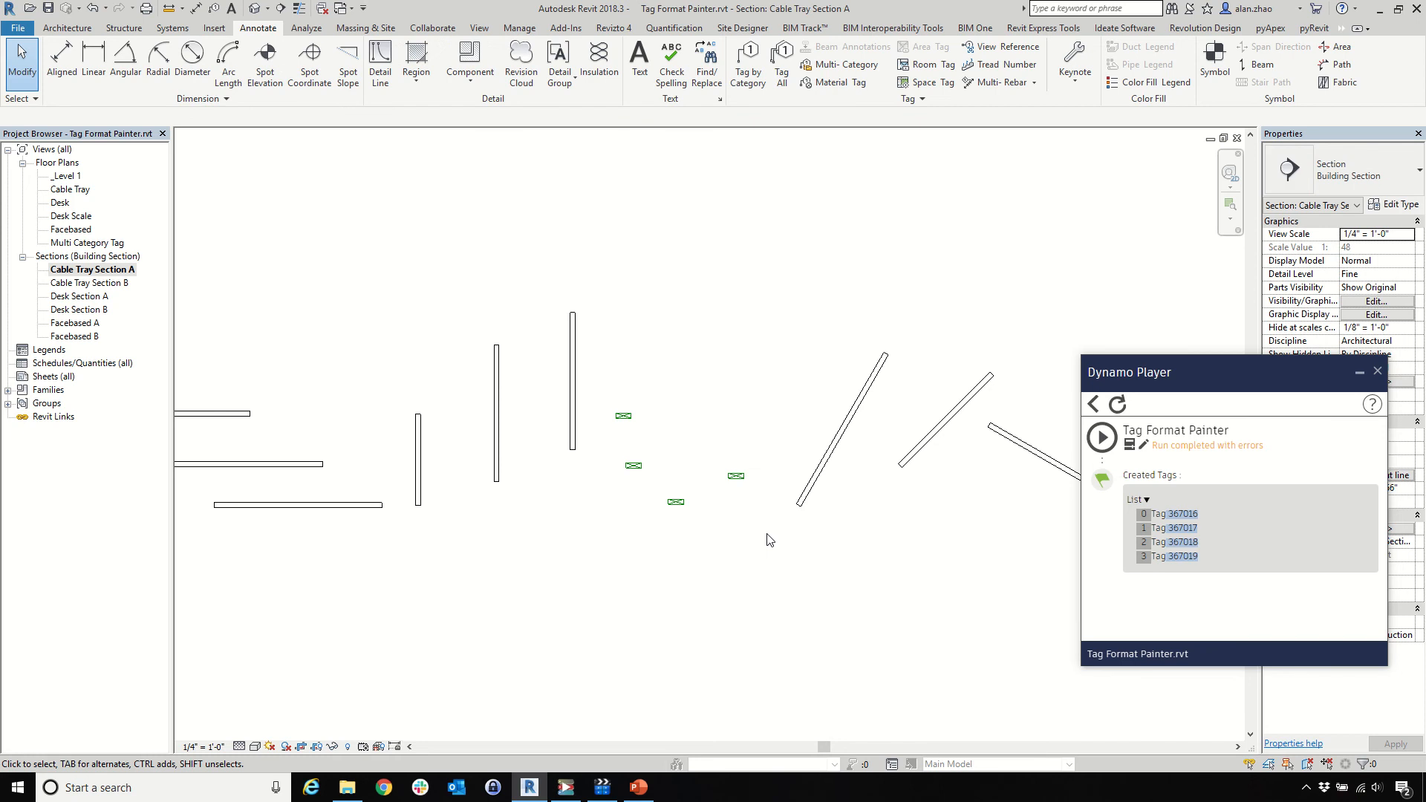
# Tag the topmost end-on cable tray by category with a free-end leader, placing the tag above and right of the tray
pyautogui.click(763, 43)
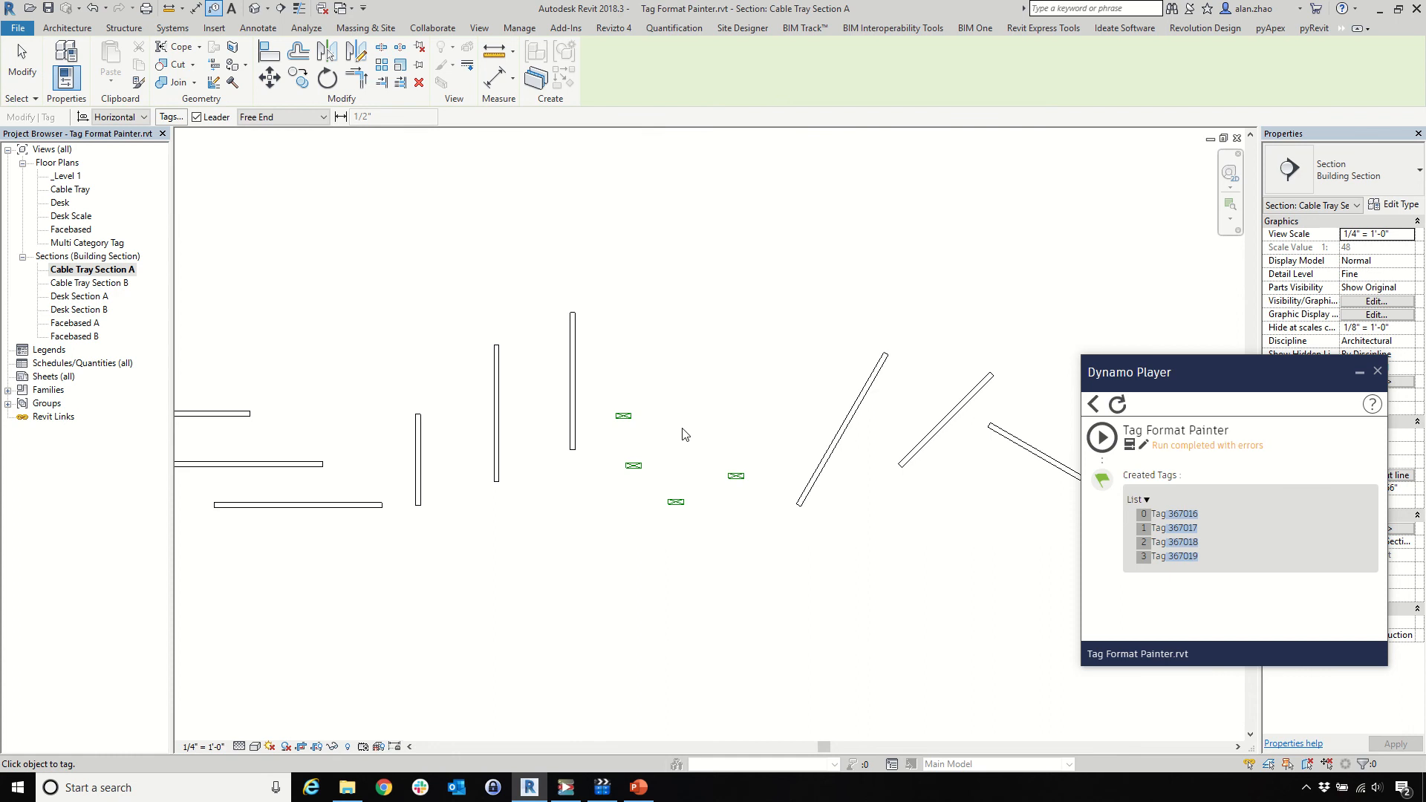
pyautogui.scroll(3, 684, 434)
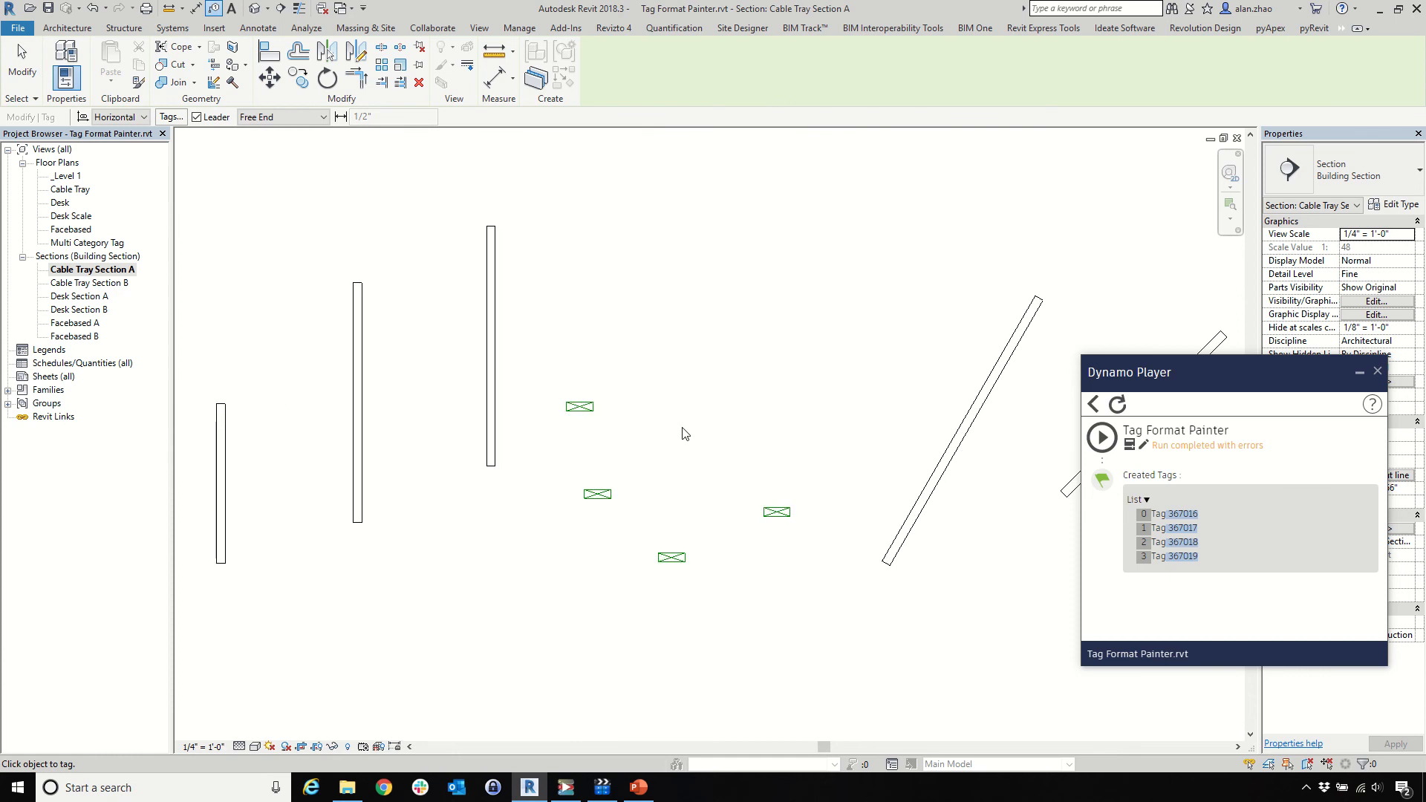
pyautogui.click(586, 403)
pyautogui.click(651, 353)
pyautogui.click(20, 74)
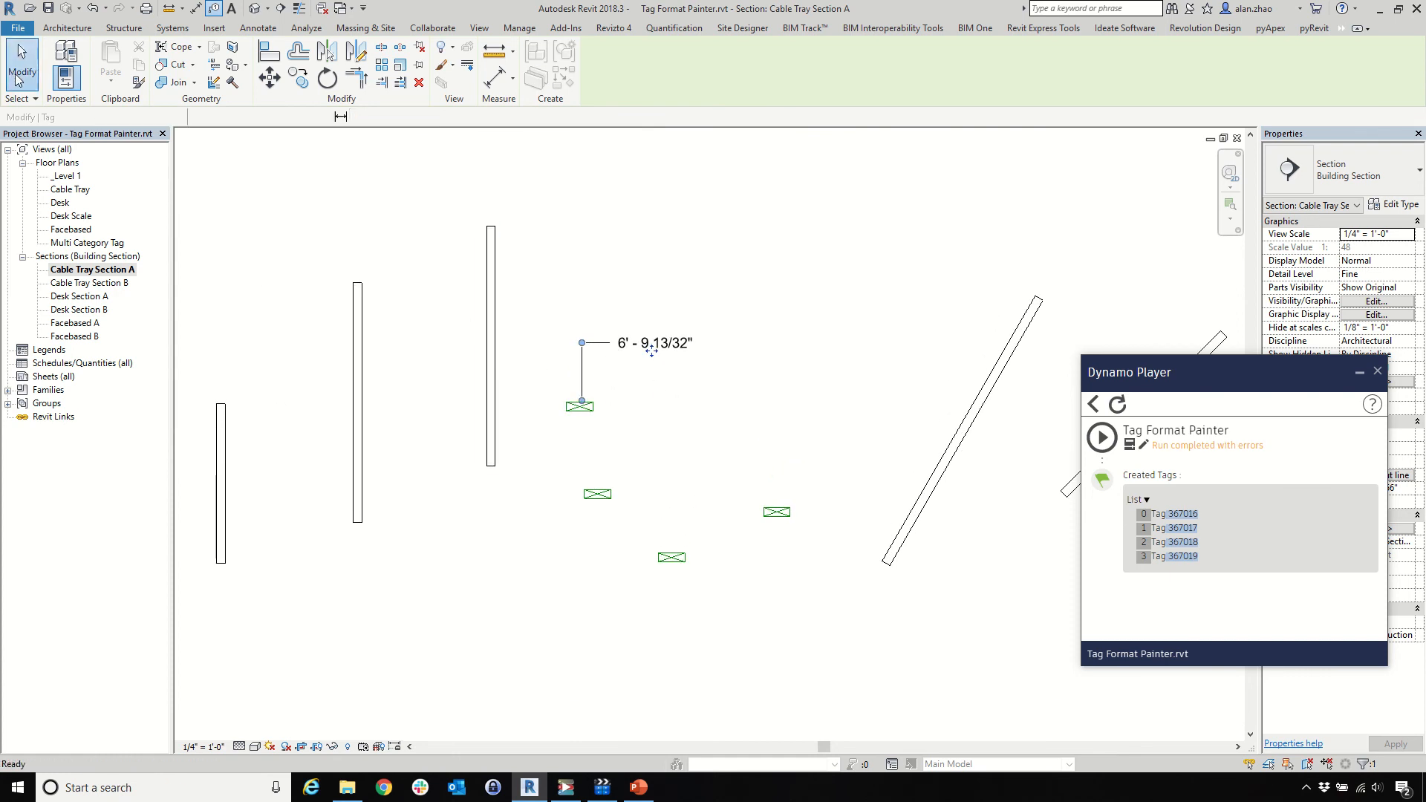
# Examine the tallest-reaching vertical cable tray beside the tagged end-on tray in the section
pyautogui.click(489, 331)
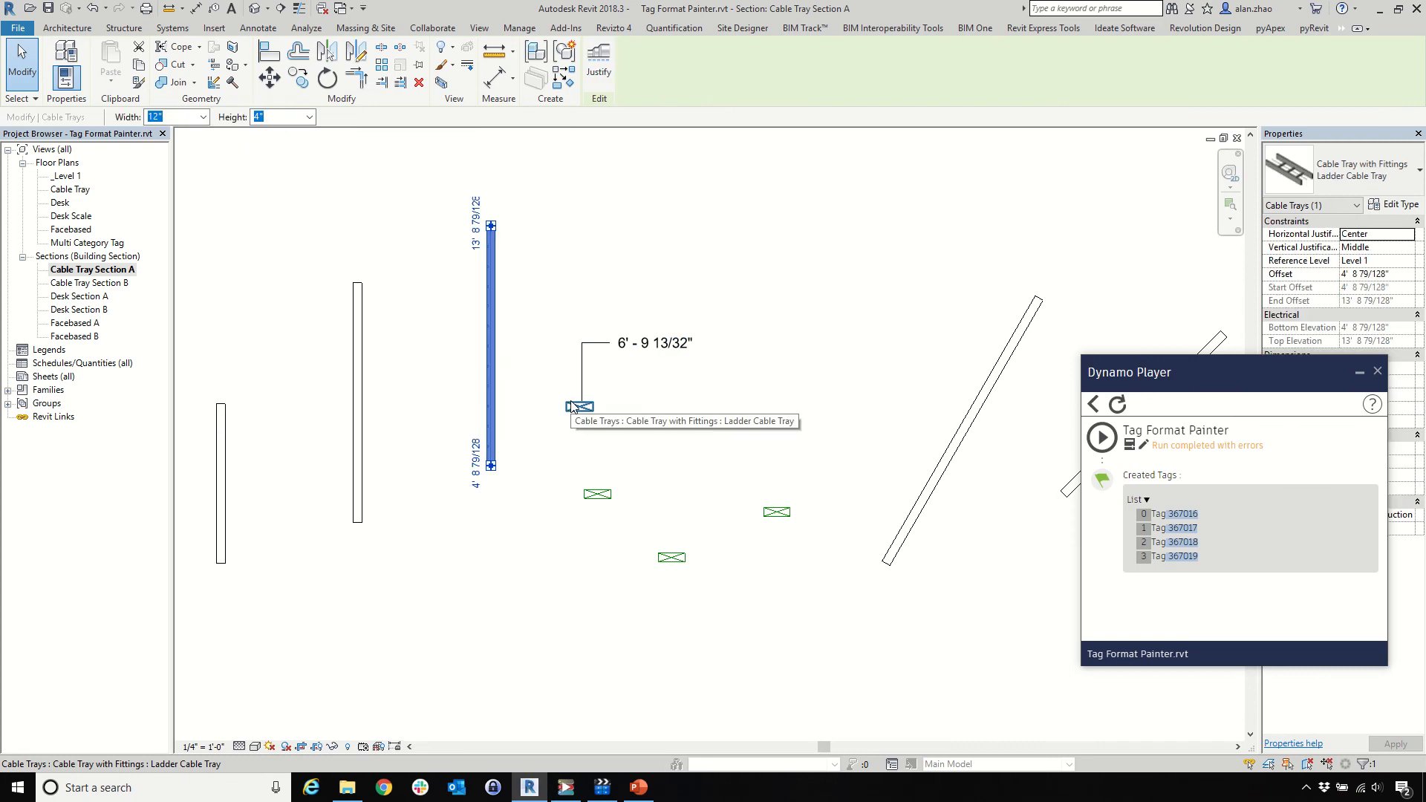
pyautogui.scroll(-3, 525, 318)
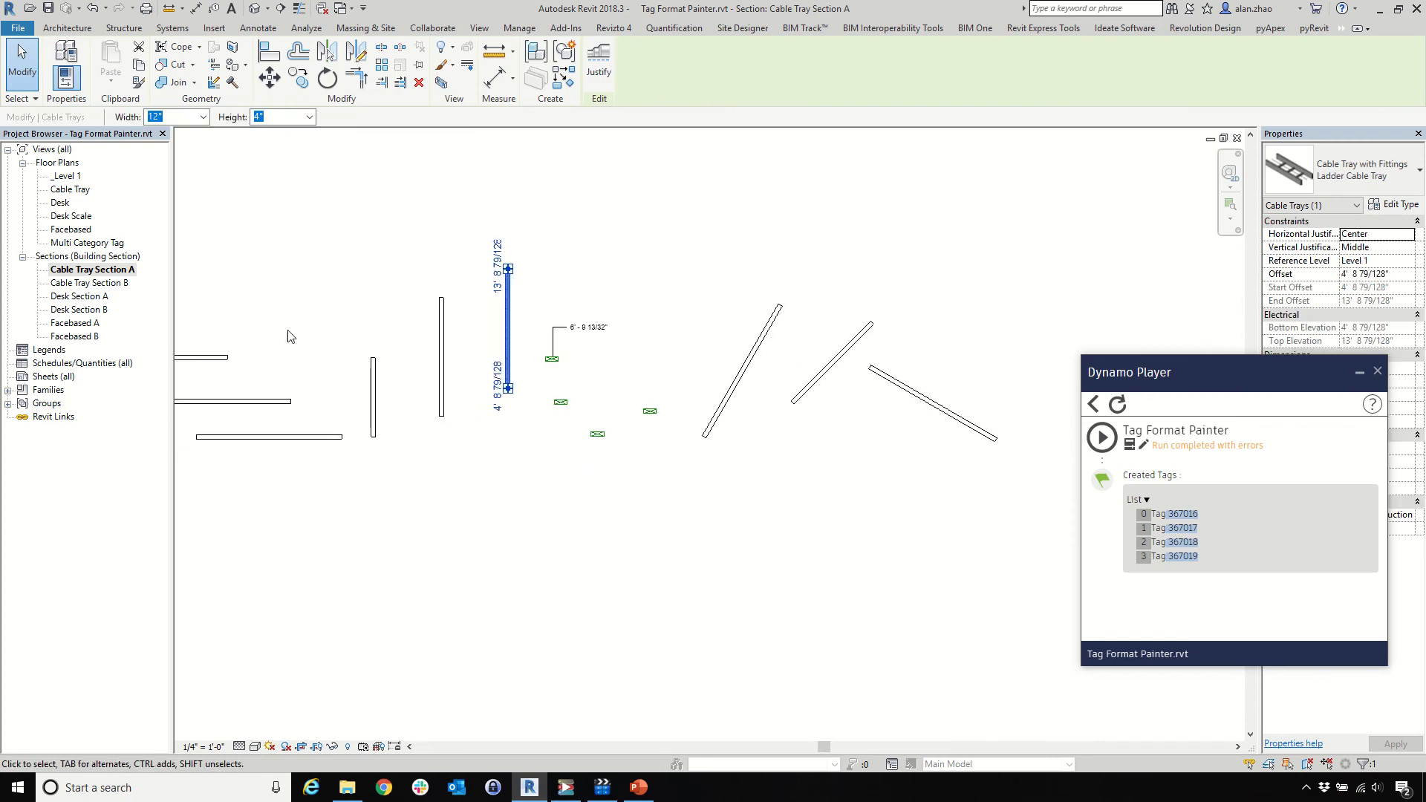
# Clear the tray selection, run Tag Format Painter, and set the tagged end-on cable tray's tag as the source
pyautogui.click(601, 267)
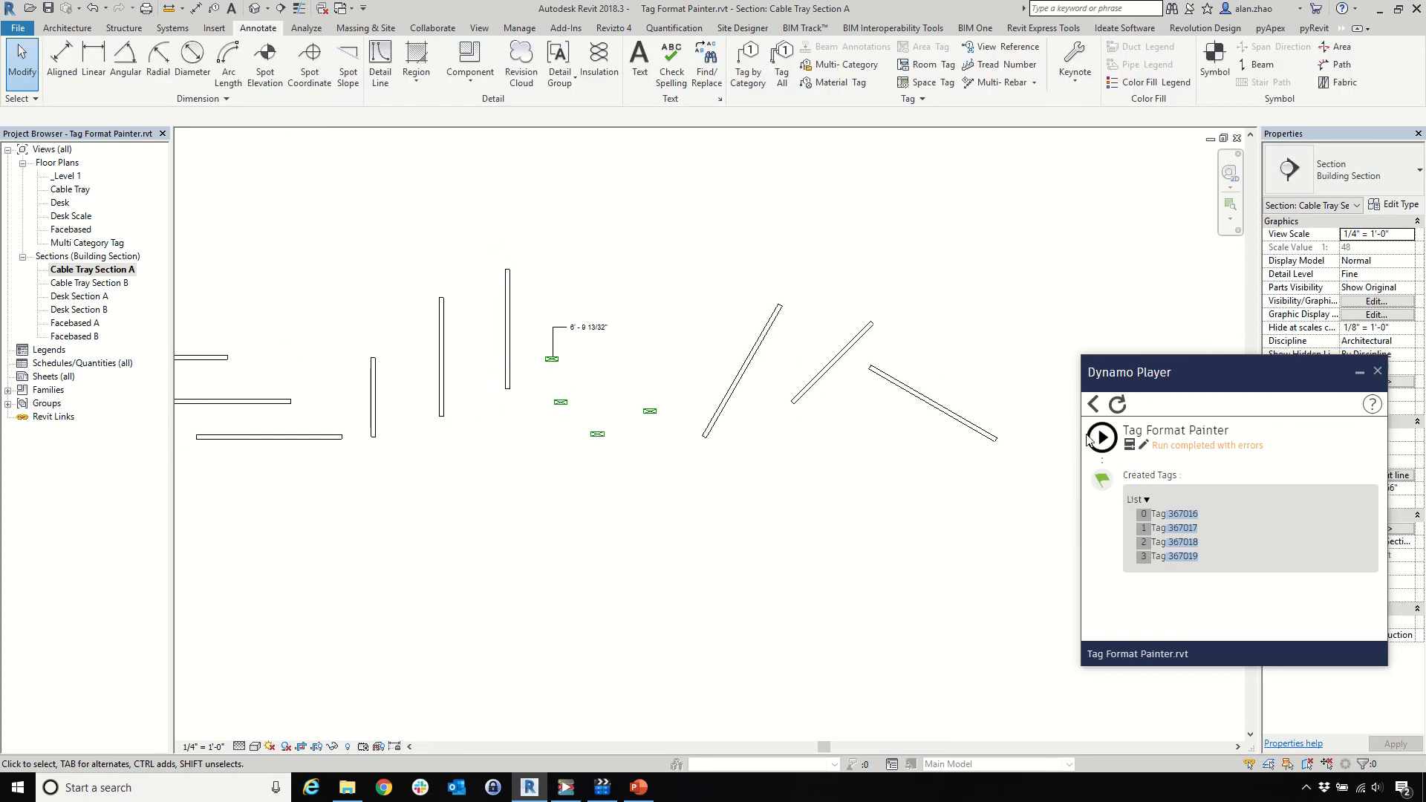
pyautogui.click(1096, 437)
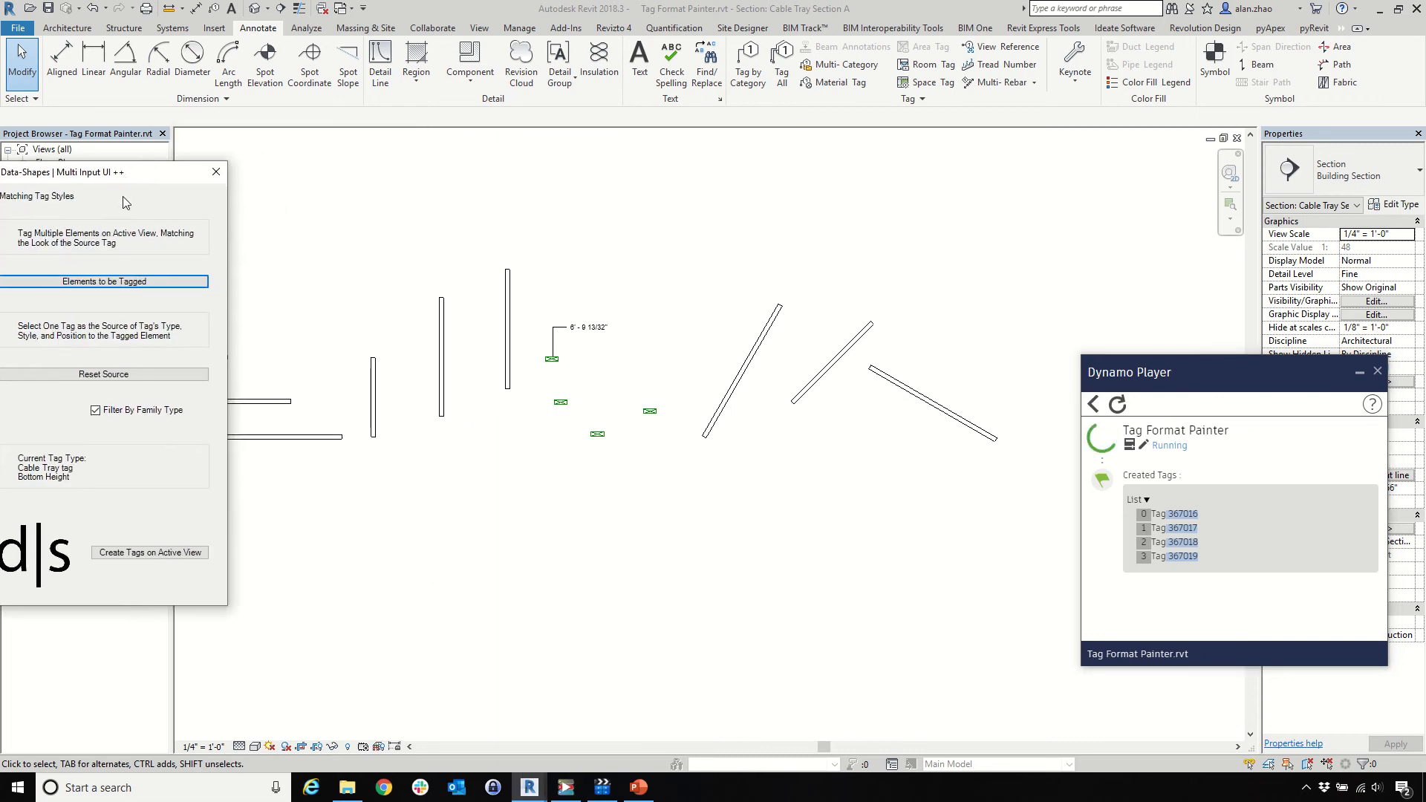
pyautogui.click(104, 374)
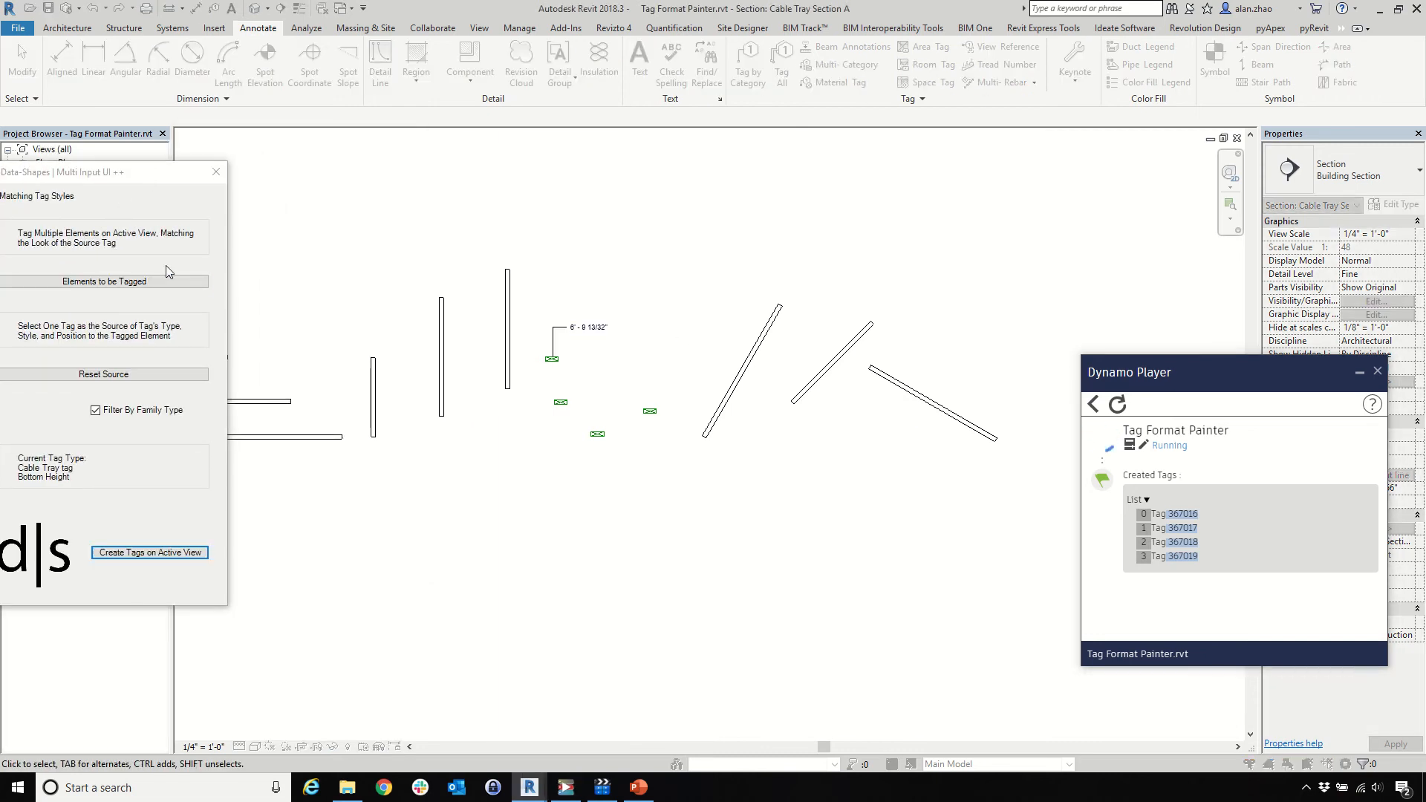
# Pick all the horizontal, vertical, end-on and slanted cable trays in the section as the elements to be tagged
pyautogui.click(104, 282)
pyautogui.scroll(-2, 628, 419)
pyautogui.moveTo(855, 490); pyautogui.dragTo(361, 330)
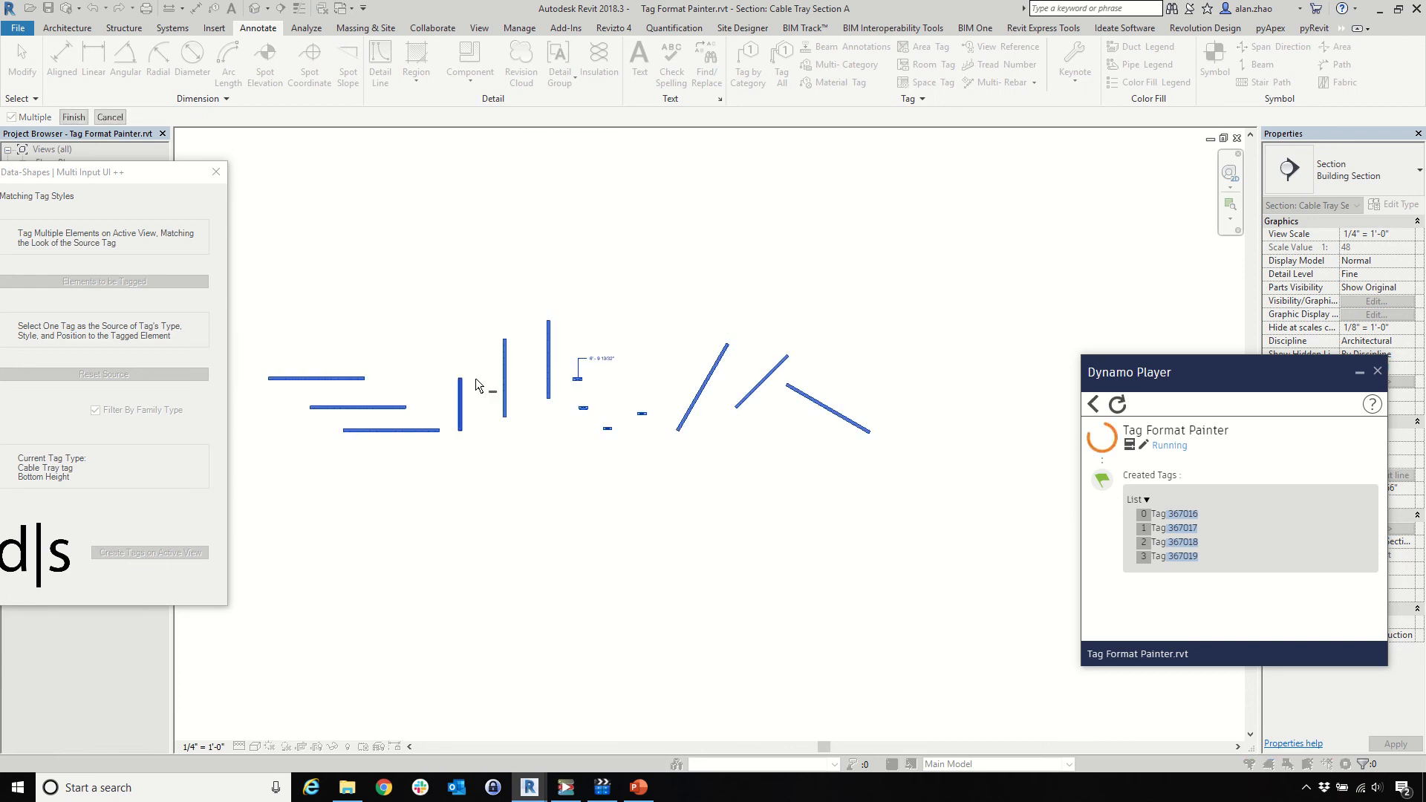
pyautogui.scroll(3, 585, 390)
pyautogui.scroll(-3, 583, 396)
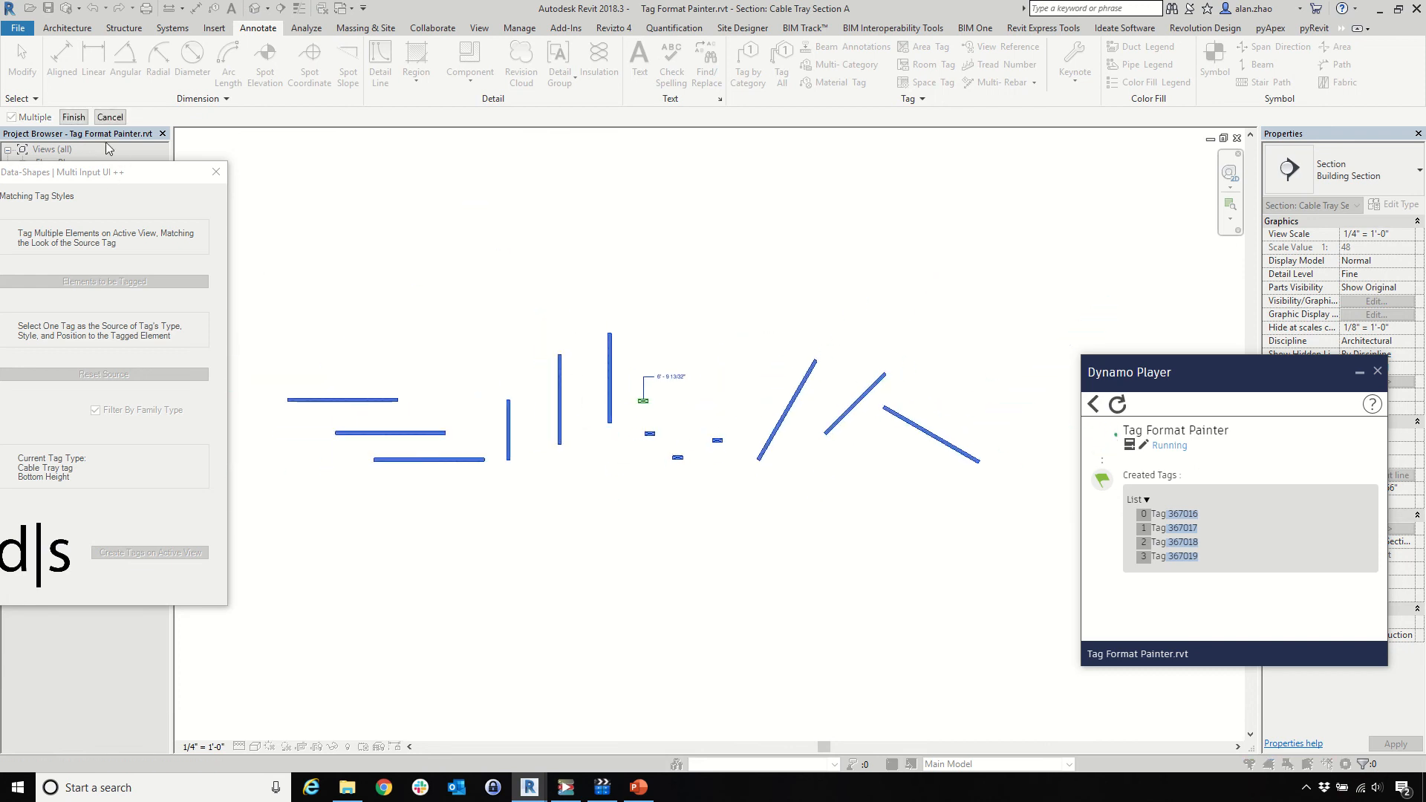
pyautogui.press('Return')
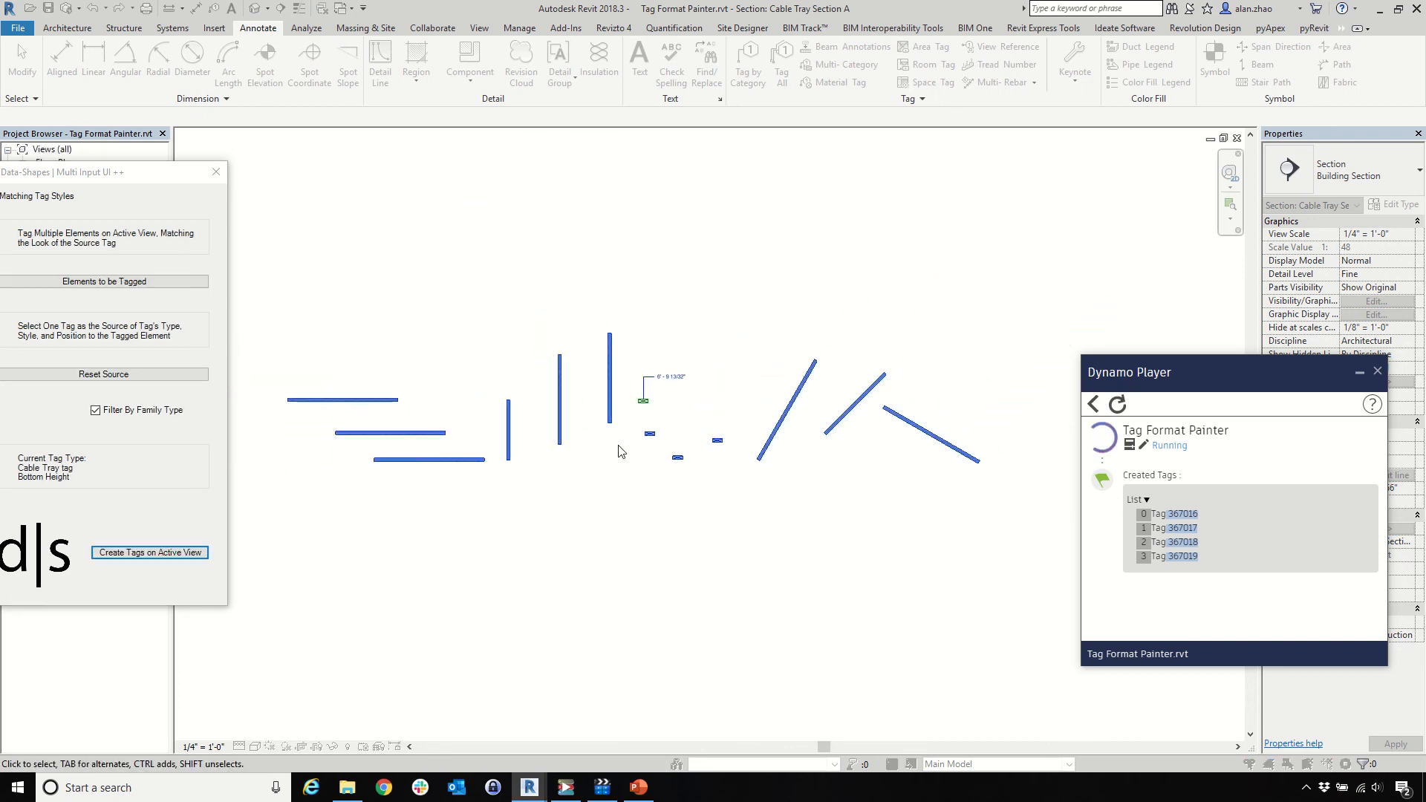
# Create the matching tags on the active view and inspect their positions relative to the cable trays
pyautogui.click(150, 552)
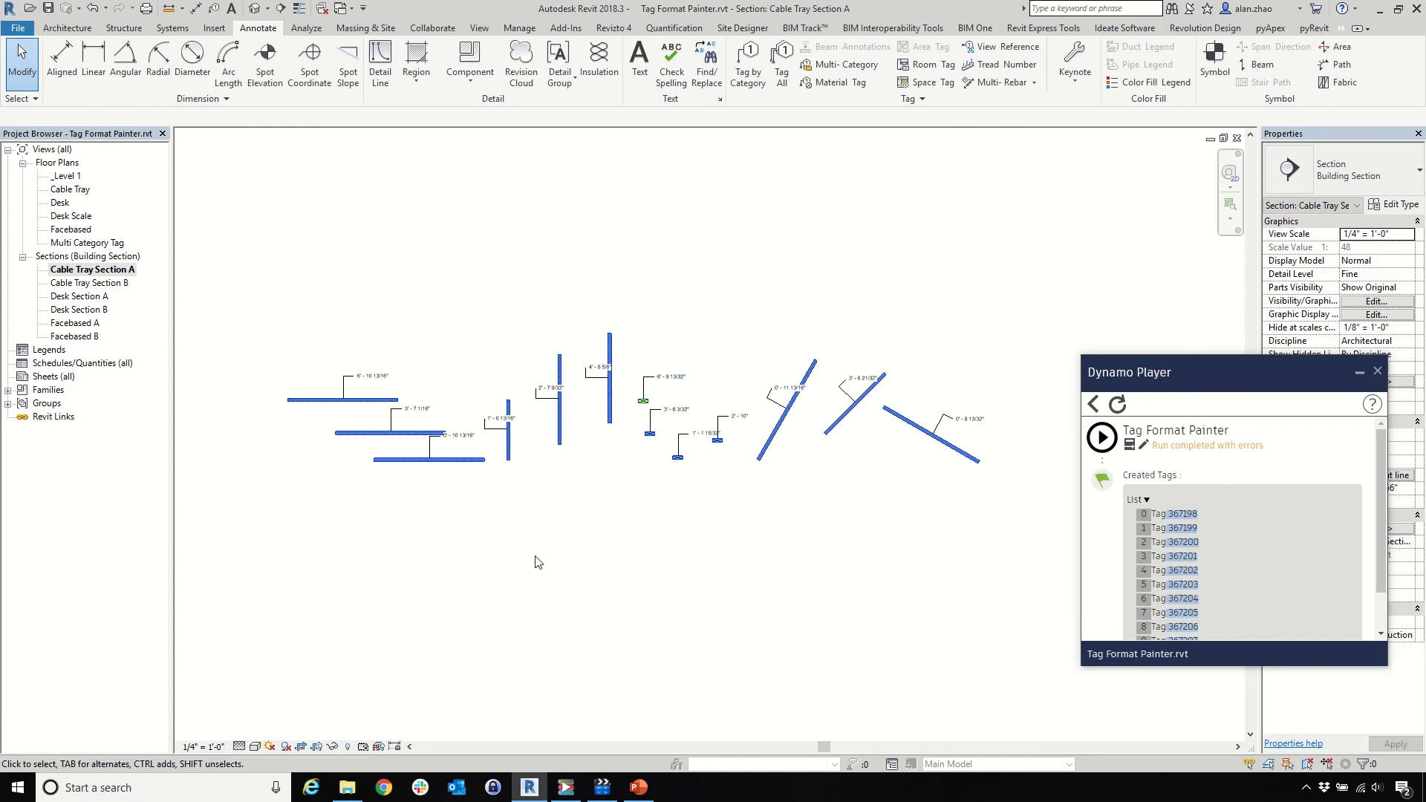
pyautogui.scroll(3, 747, 483)
pyautogui.scroll(1, 905, 502)
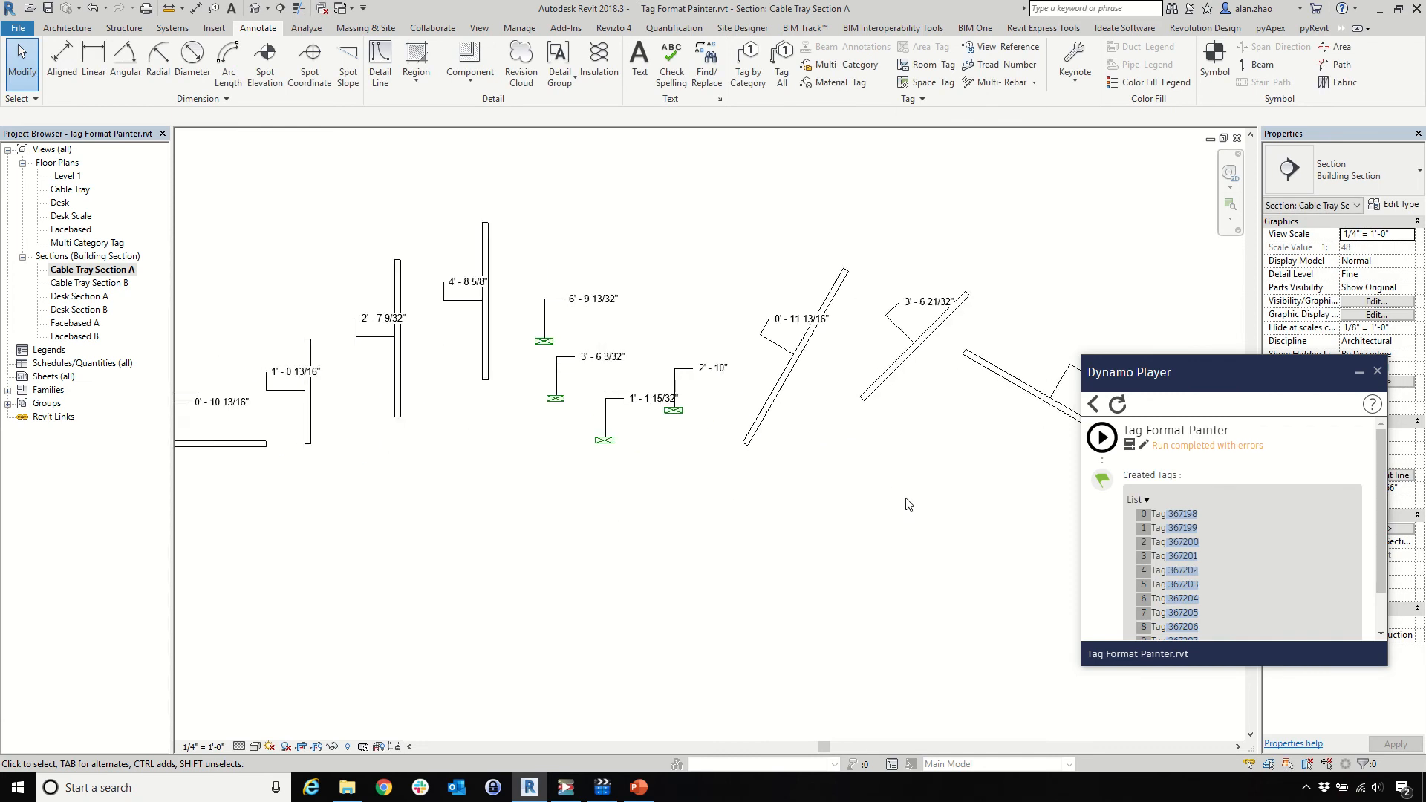
pyautogui.scroll(-3, 713, 497)
# Undo the tag creation and select the end-on cable tray just below the tagged one
pyautogui.click(91, 9)
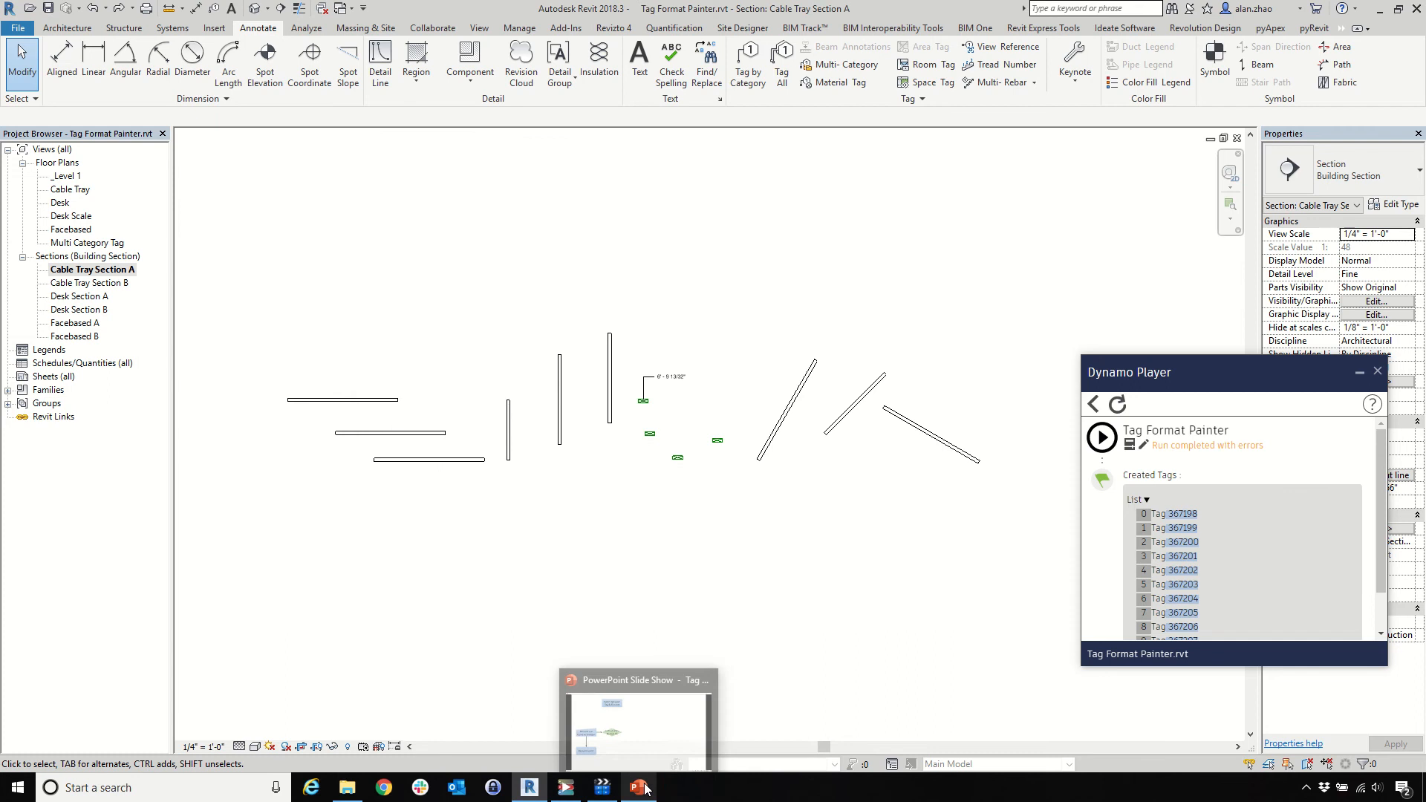
pyautogui.scroll(4, 663, 463)
pyautogui.moveTo(589, 356); pyautogui.dragTo(726, 439)
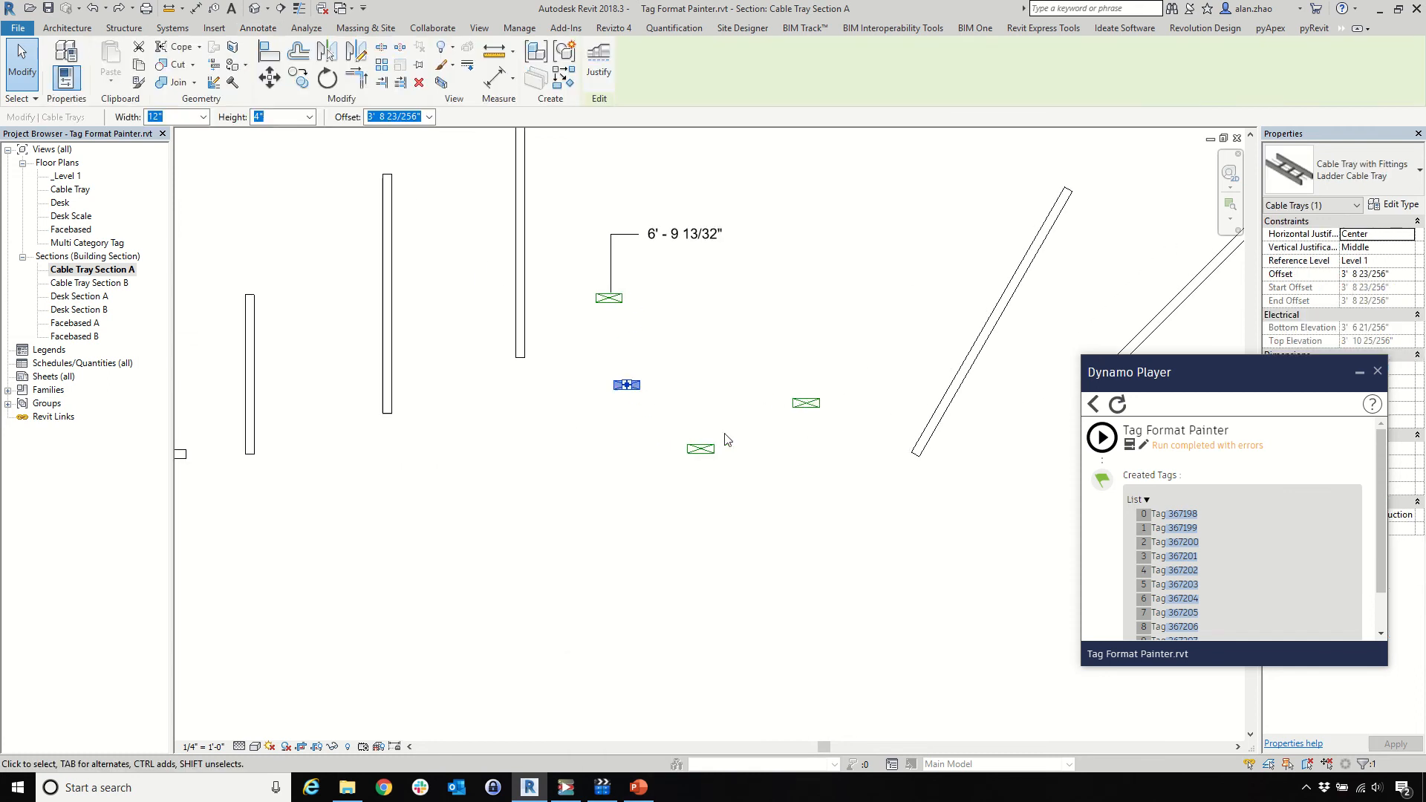
# Switch to the PowerPoint slide show and reveal the flowchart branch from "Projection on View as Point" to "Element Point is Projection Point"
pyautogui.hotkey('alt', 'Tab')
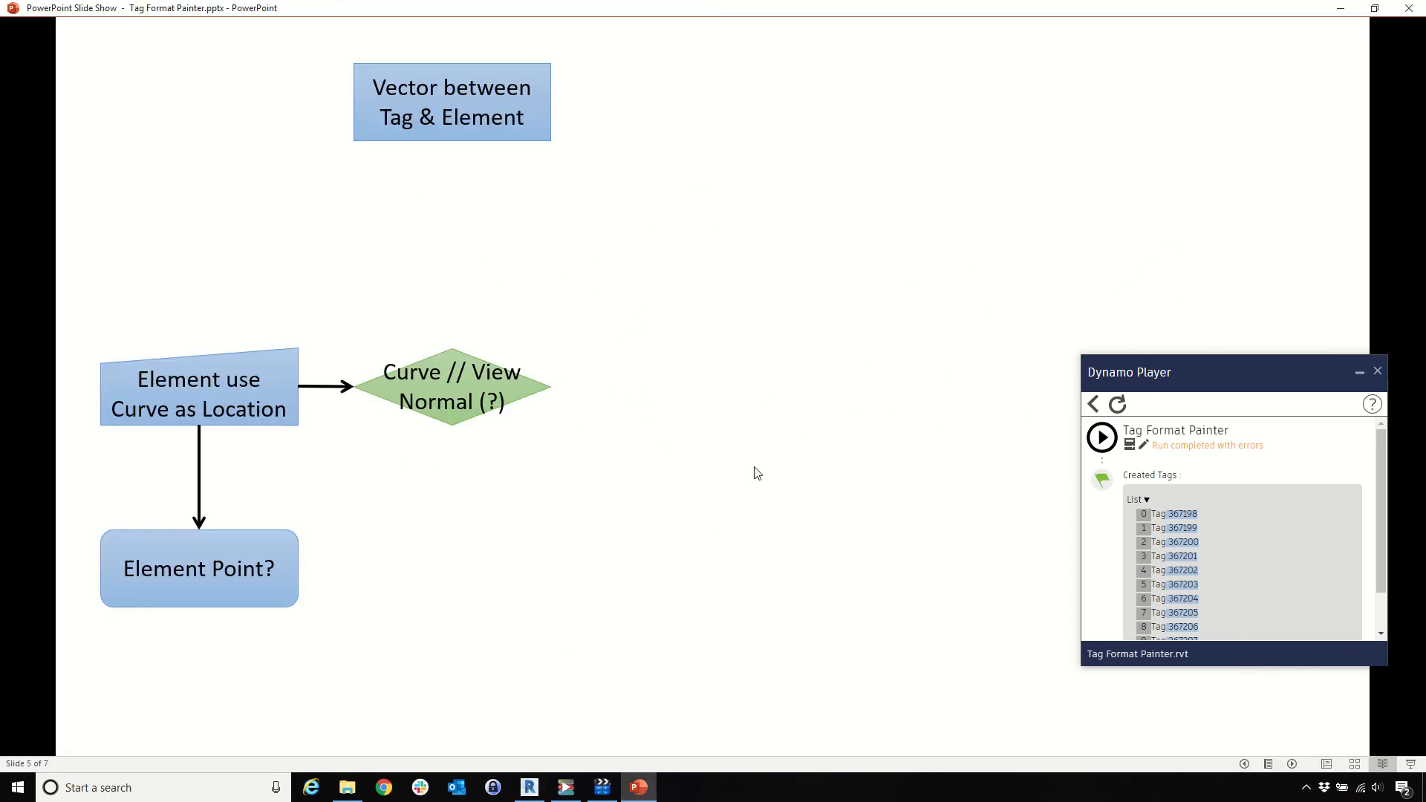
pyautogui.click(676, 307)
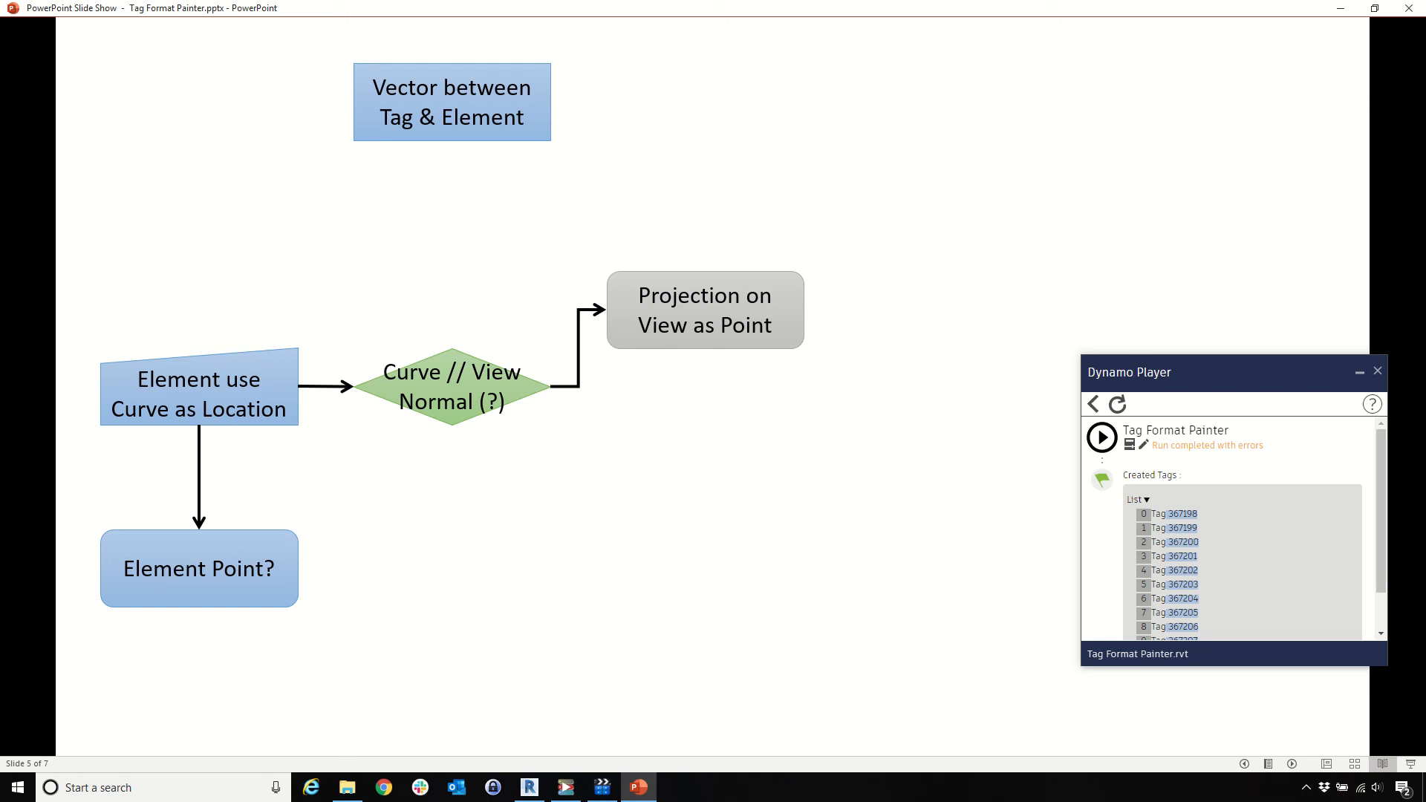
pyautogui.click(719, 429)
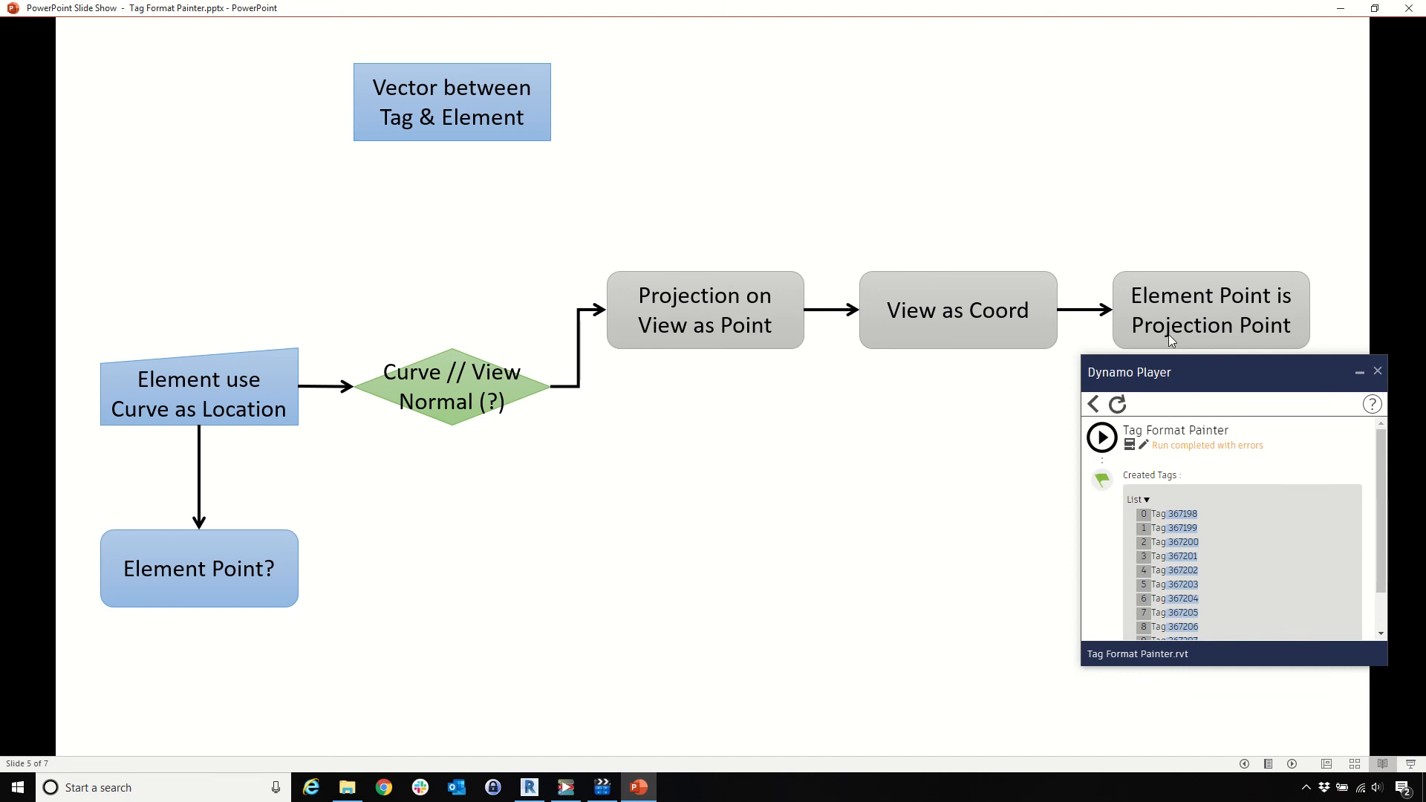
# Switch back to Revit, clear the tray selection and redo the creation of the cable tray tags
pyautogui.click(529, 787)
pyautogui.scroll(4, 622, 424)
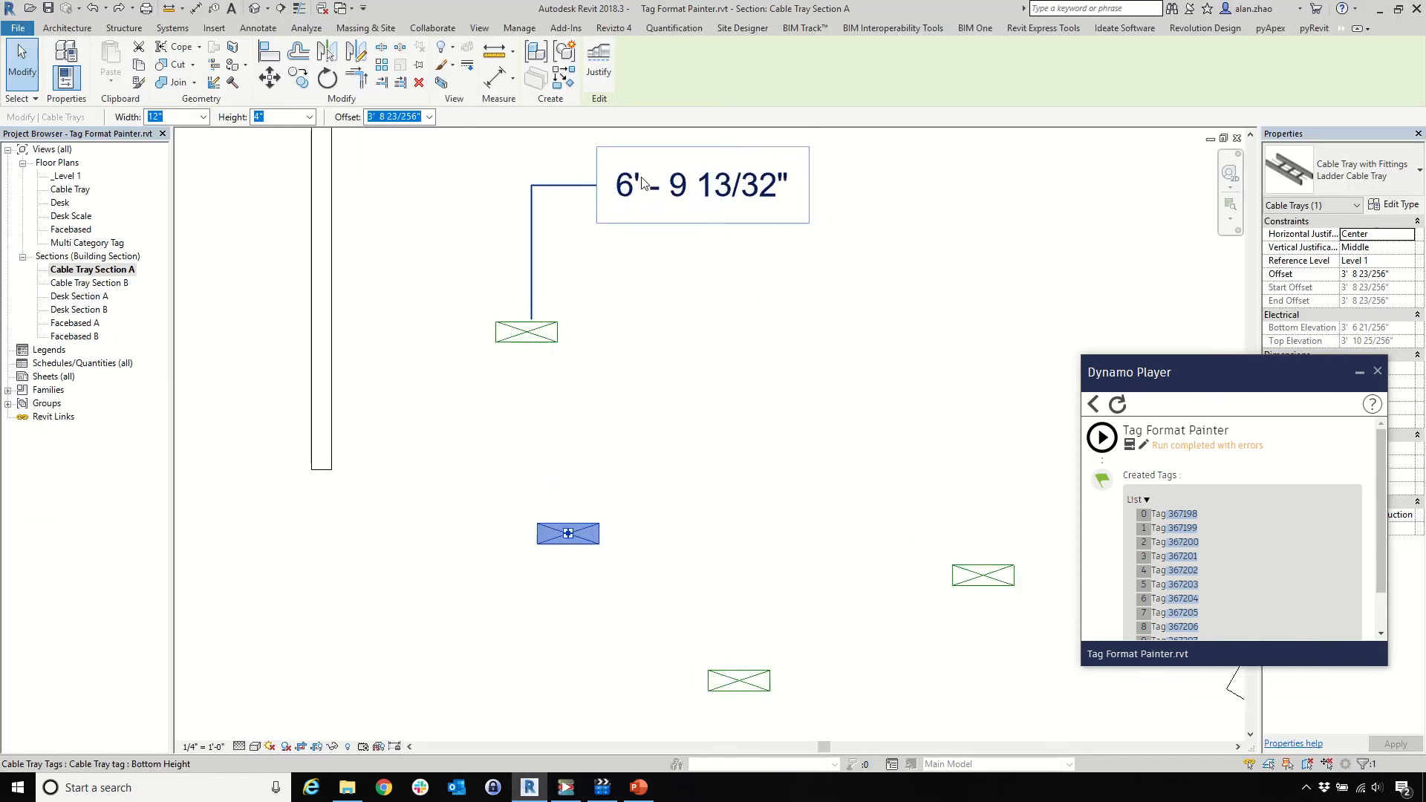
pyautogui.click(623, 424)
pyautogui.scroll(-5, 477, 487)
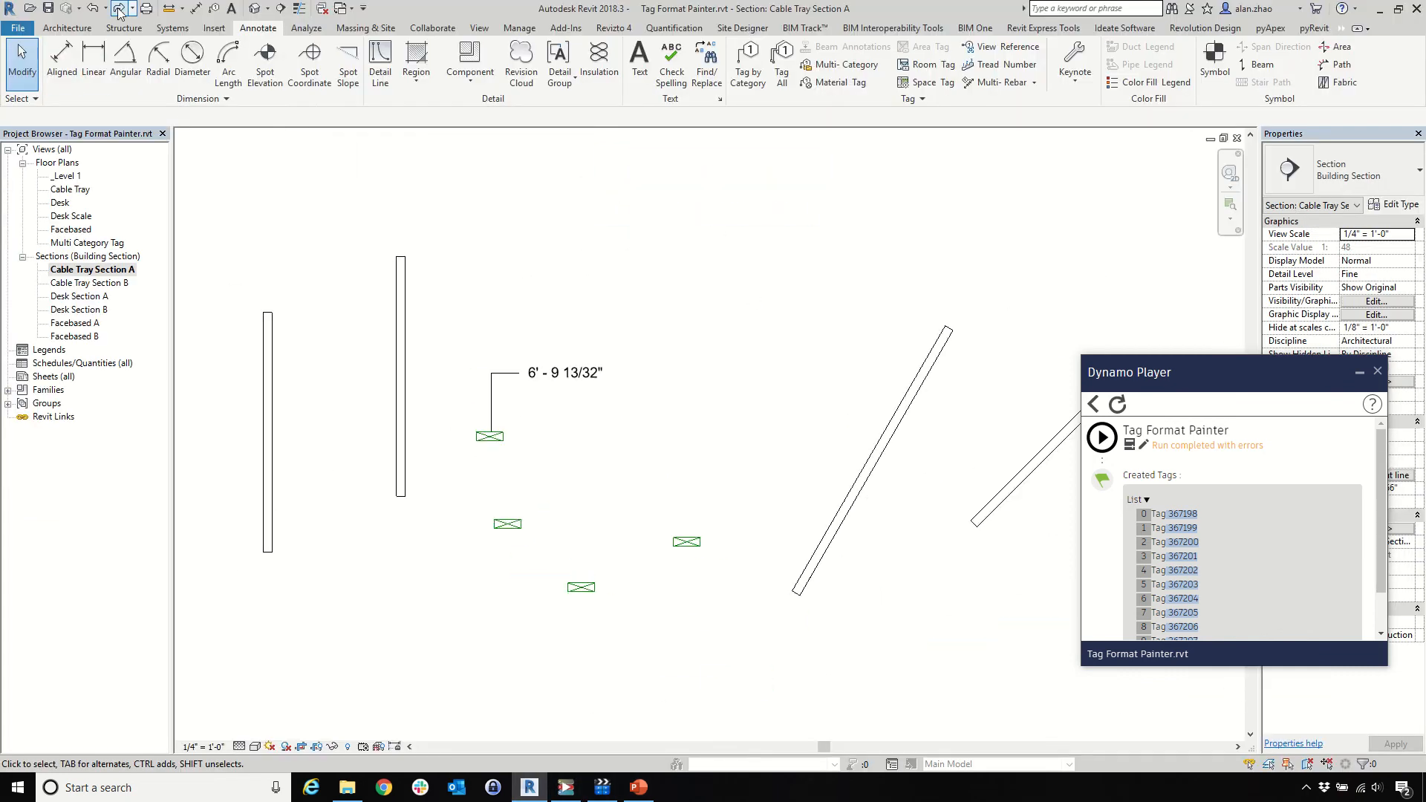
pyautogui.scroll(5, 730, 407)
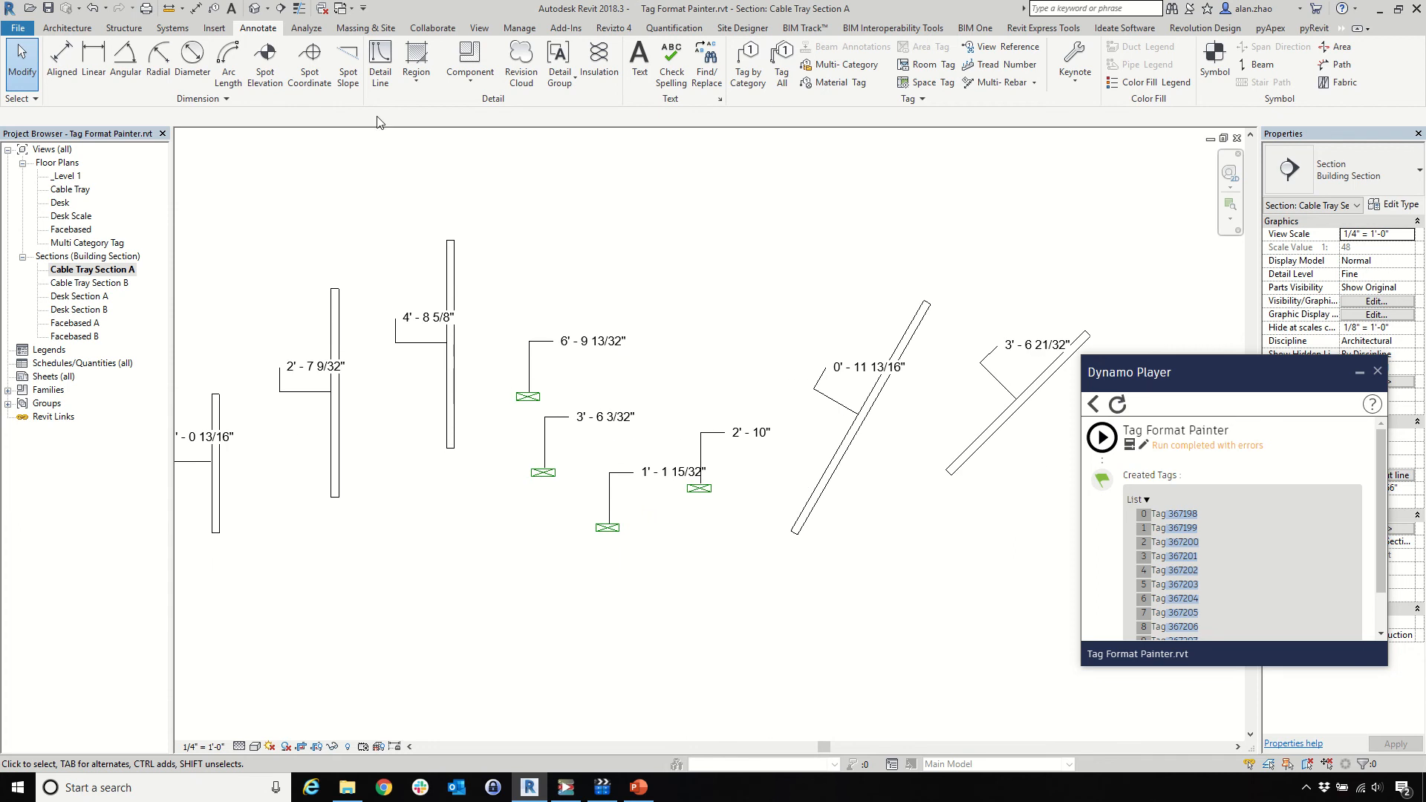
# Draw a Wide Lines detail line from the centre of the topmost end-on tray to the start of its tag text
pyautogui.click(380, 63)
pyautogui.scroll(4, 577, 403)
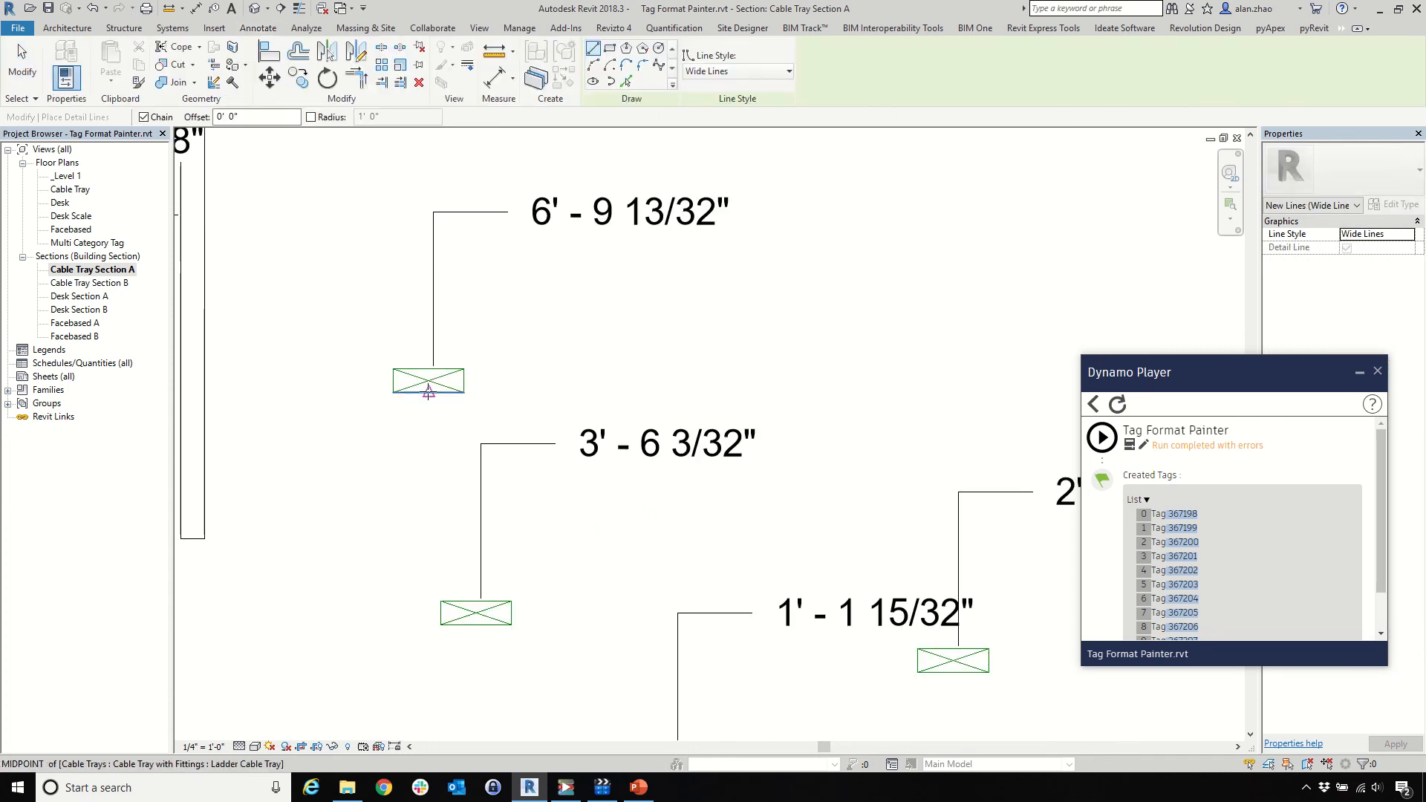
pyautogui.click(429, 381)
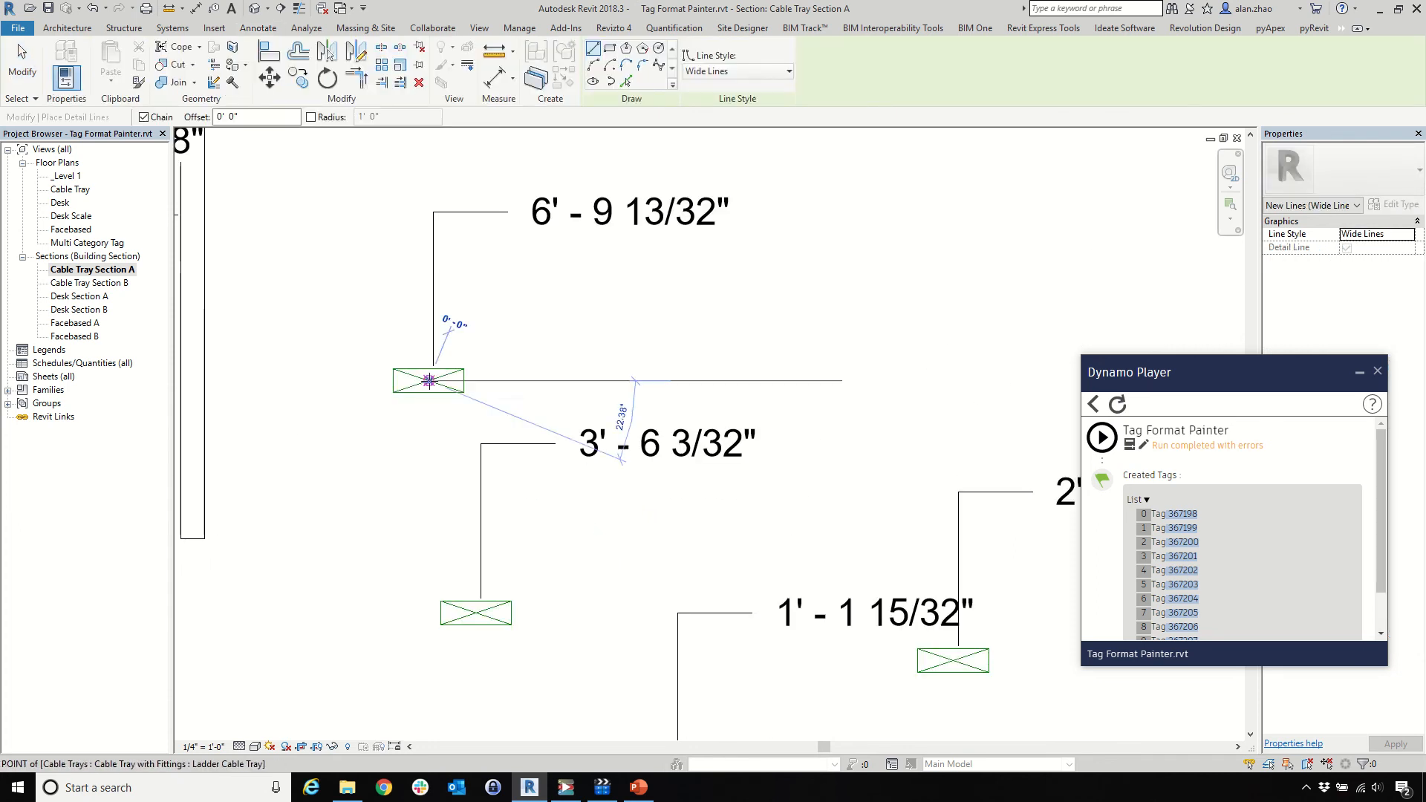
pyautogui.click(529, 213)
pyautogui.press('Escape')
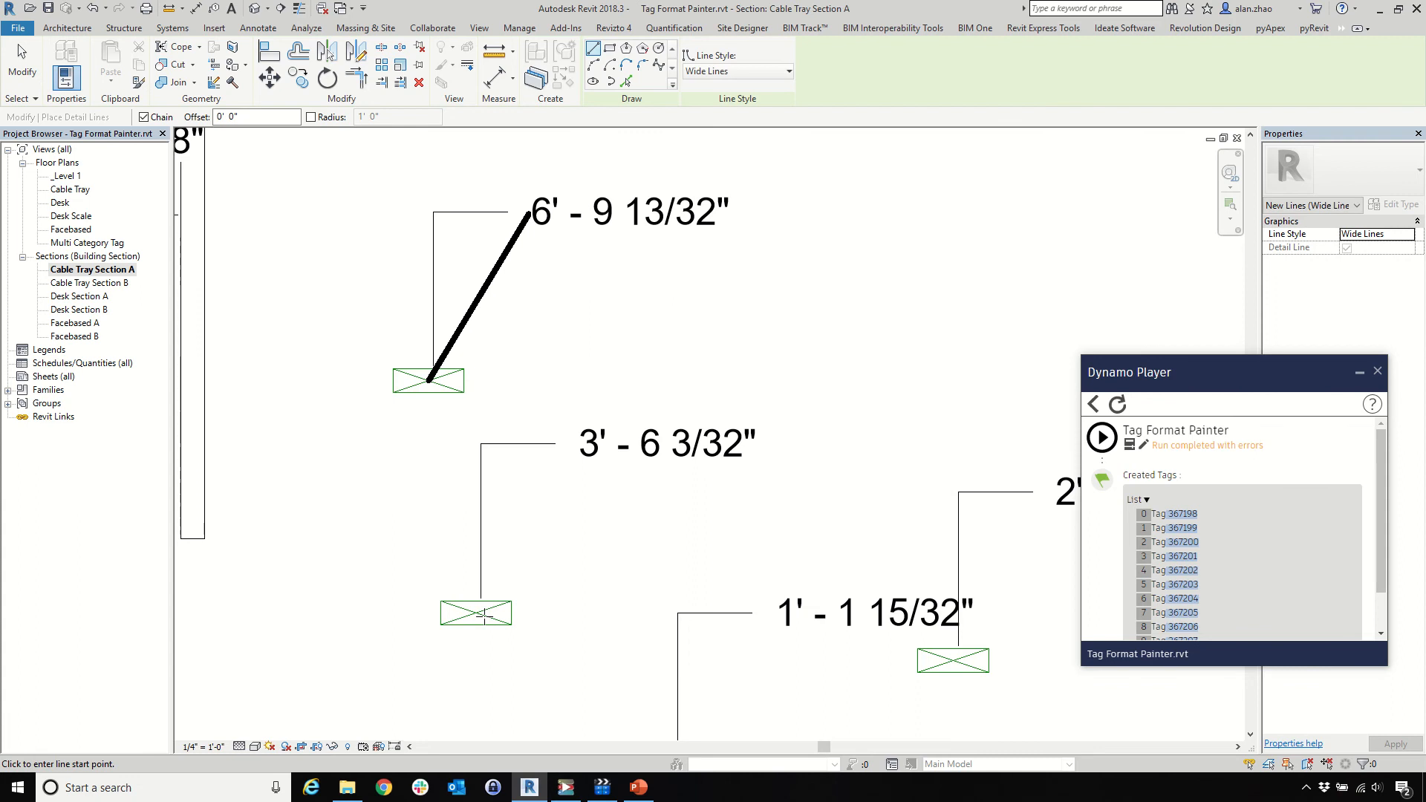
# Draw a Wide Lines detail line from the second end-on tray's centre to the start of its tag text
pyautogui.click(476, 613)
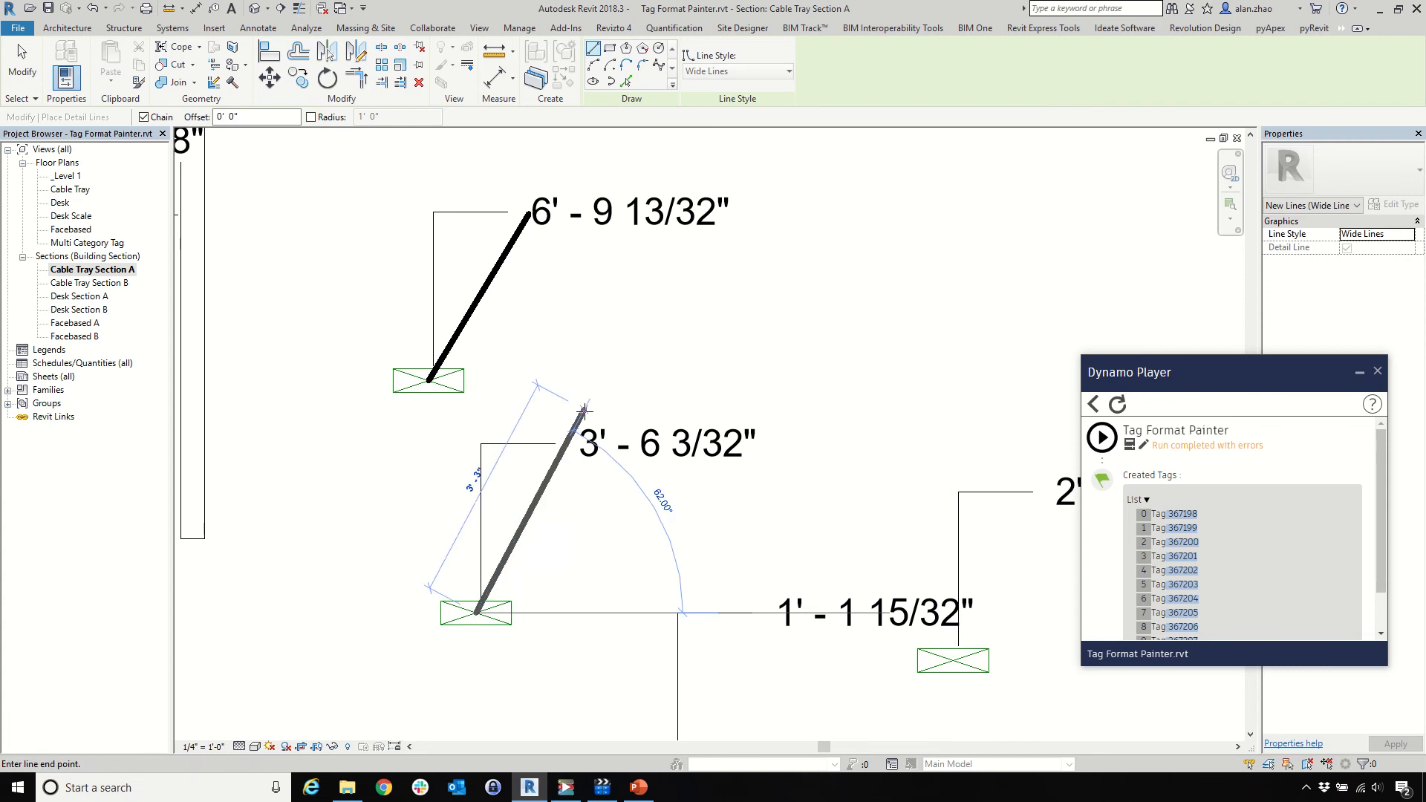
pyautogui.click(574, 448)
pyautogui.press('Escape')
pyautogui.scroll(-3, 575, 448)
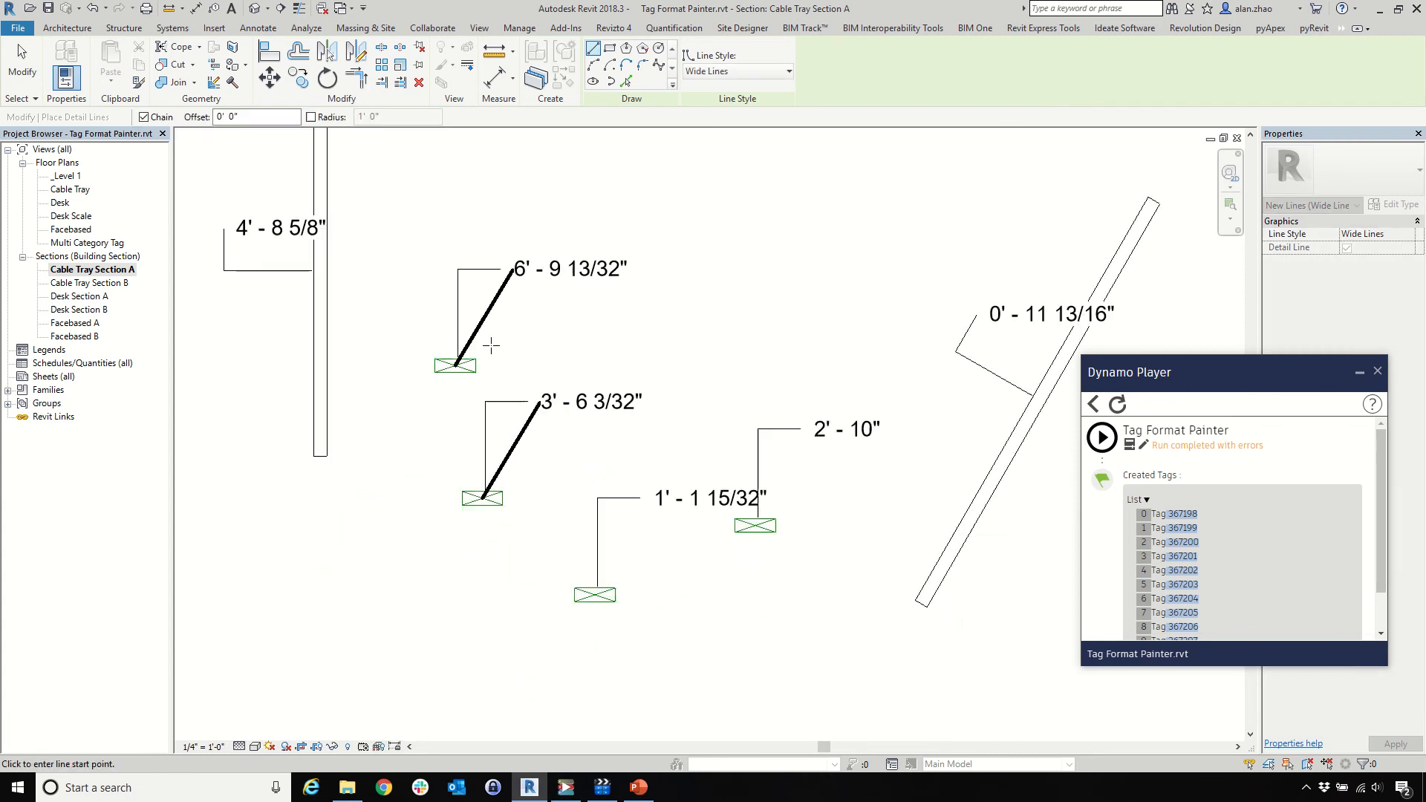
# Draw a Wide Lines detail line from the lowest end-on tray's centre to the start of its tag text, then end line drawing
pyautogui.scroll(3, 483, 496)
pyautogui.click(483, 490)
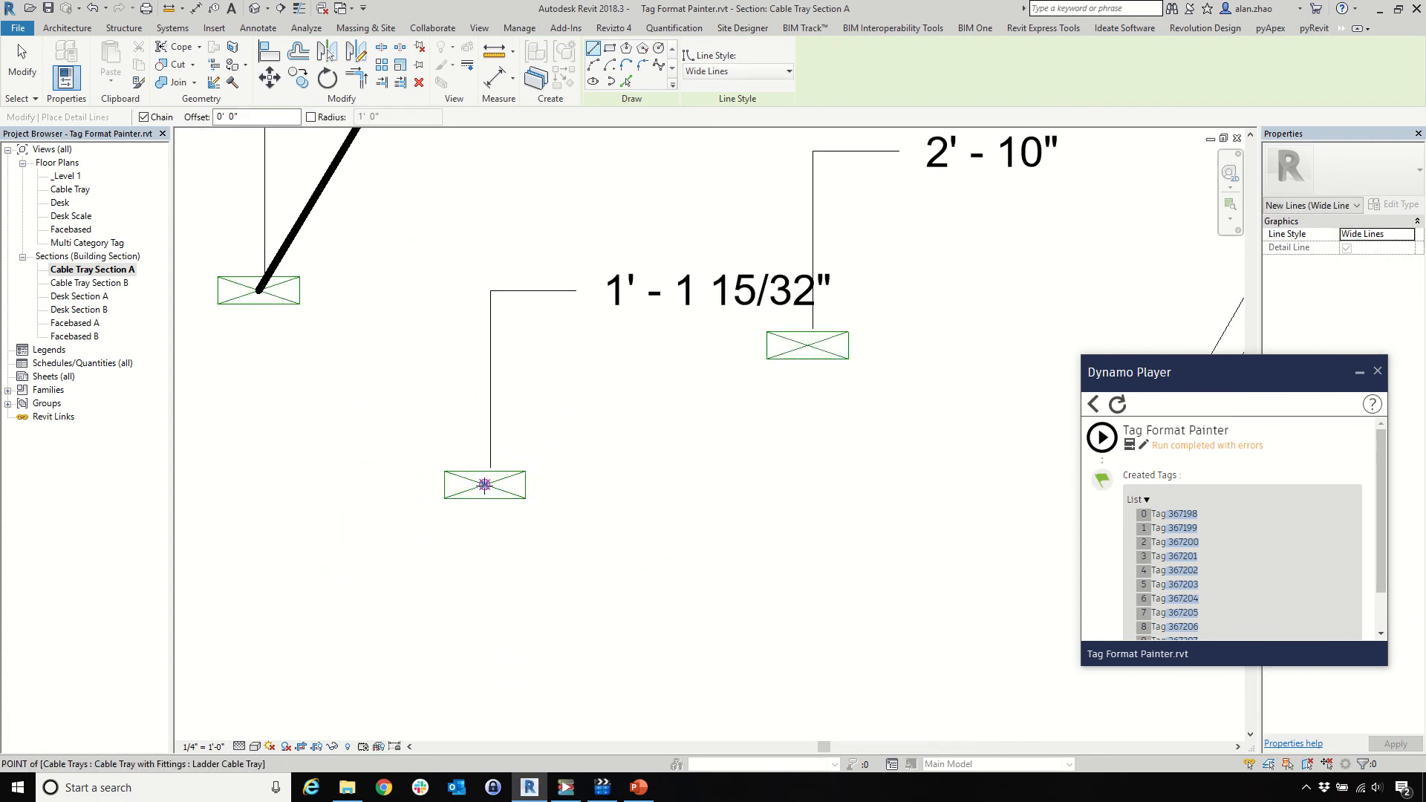
pyautogui.click(599, 293)
pyautogui.press('Escape')
pyautogui.scroll(-4, 599, 294)
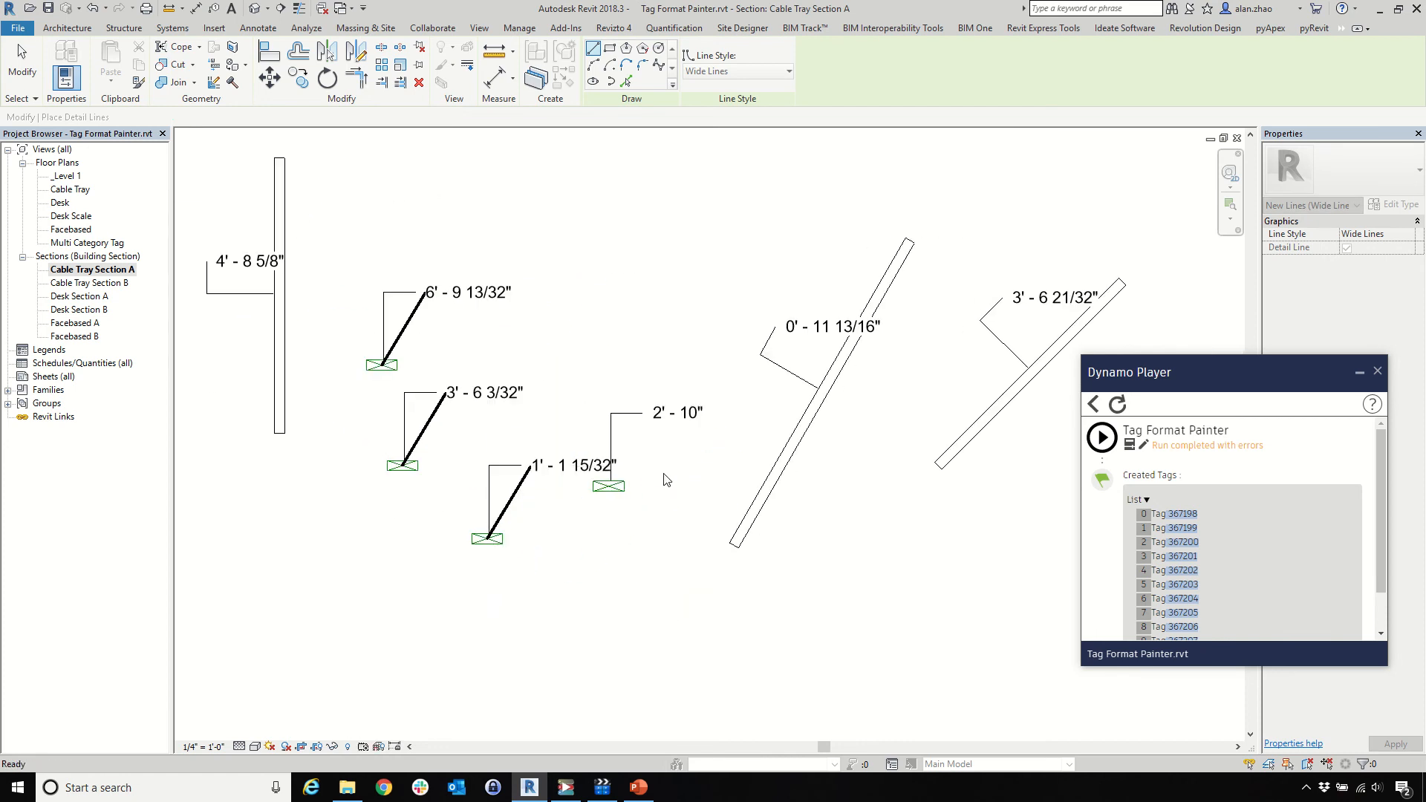
pyautogui.press('Escape')
# Examine the tallest-reaching vertical cable tray and how its tag is oriented compared with the end-on trays, then clear the selection
pyautogui.scroll(3, 635, 531)
pyautogui.scroll(-3, 635, 530)
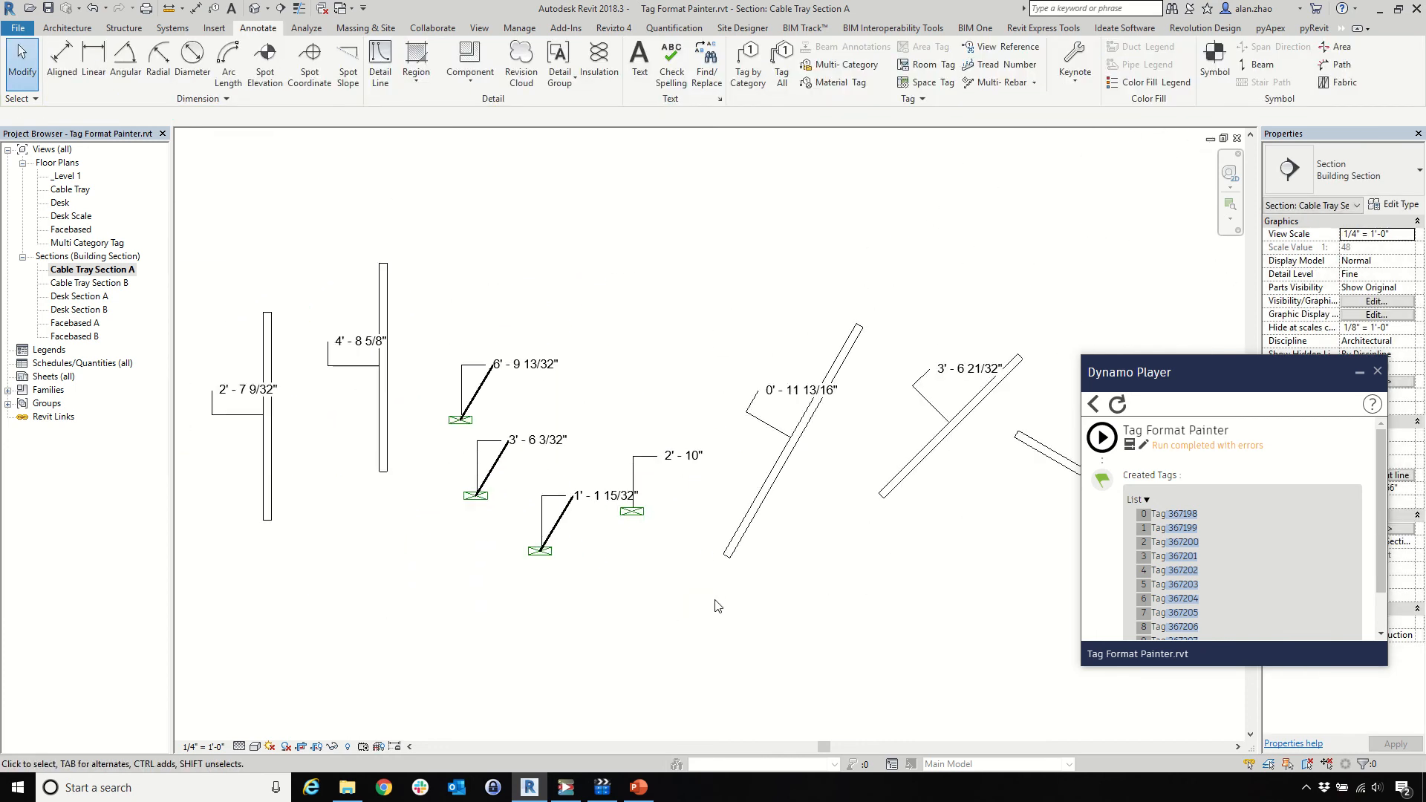
pyautogui.scroll(3, 519, 503)
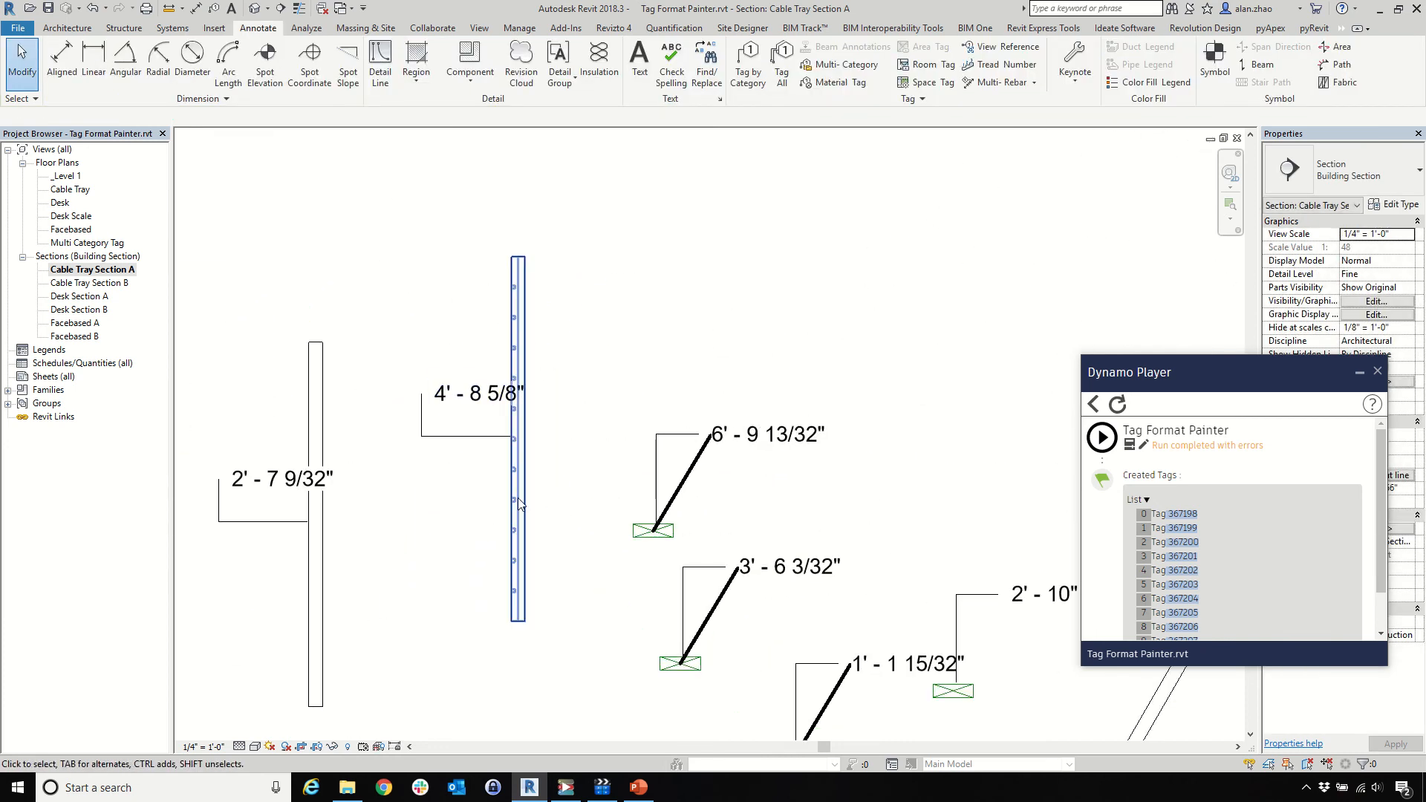
pyautogui.click(518, 503)
pyautogui.scroll(-4, 599, 490)
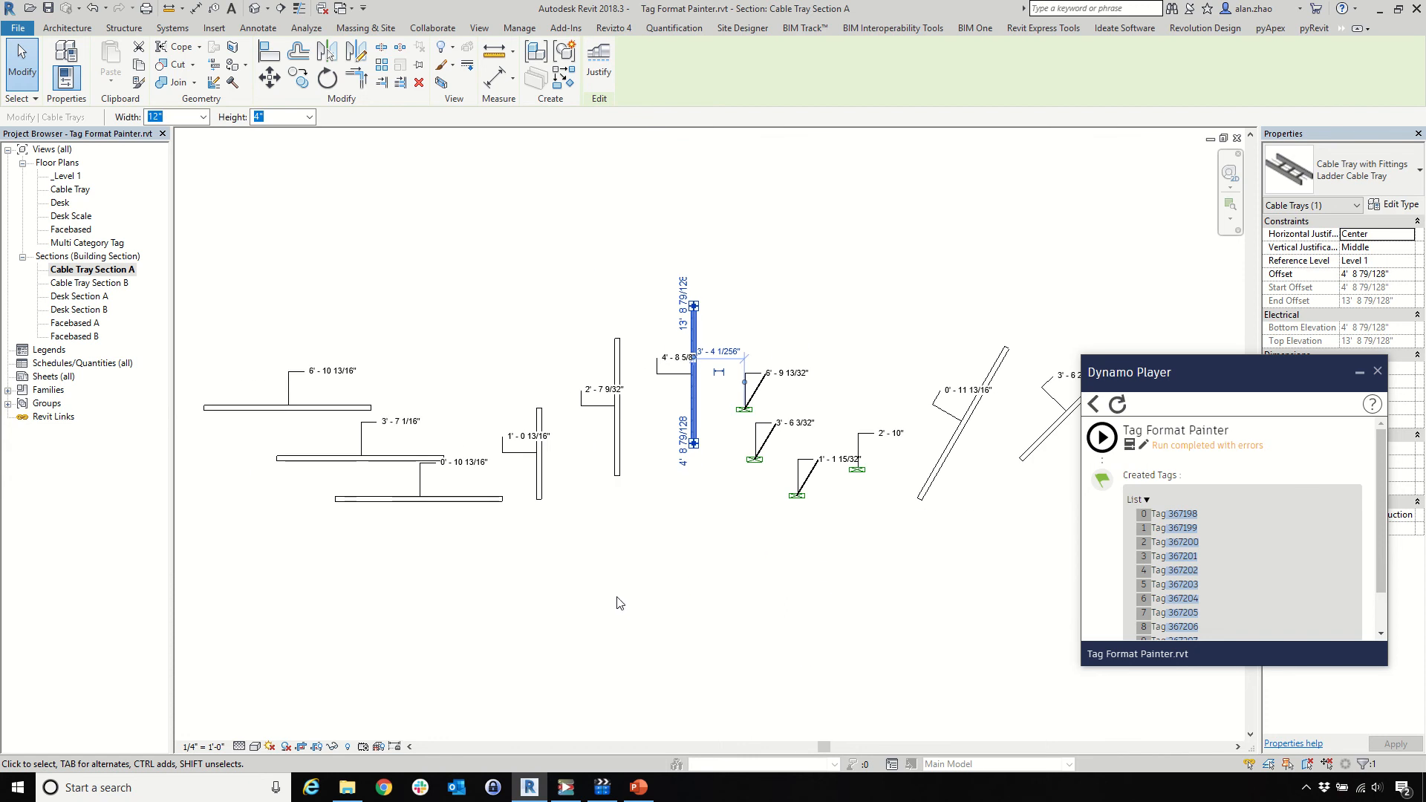
pyautogui.press('Escape')
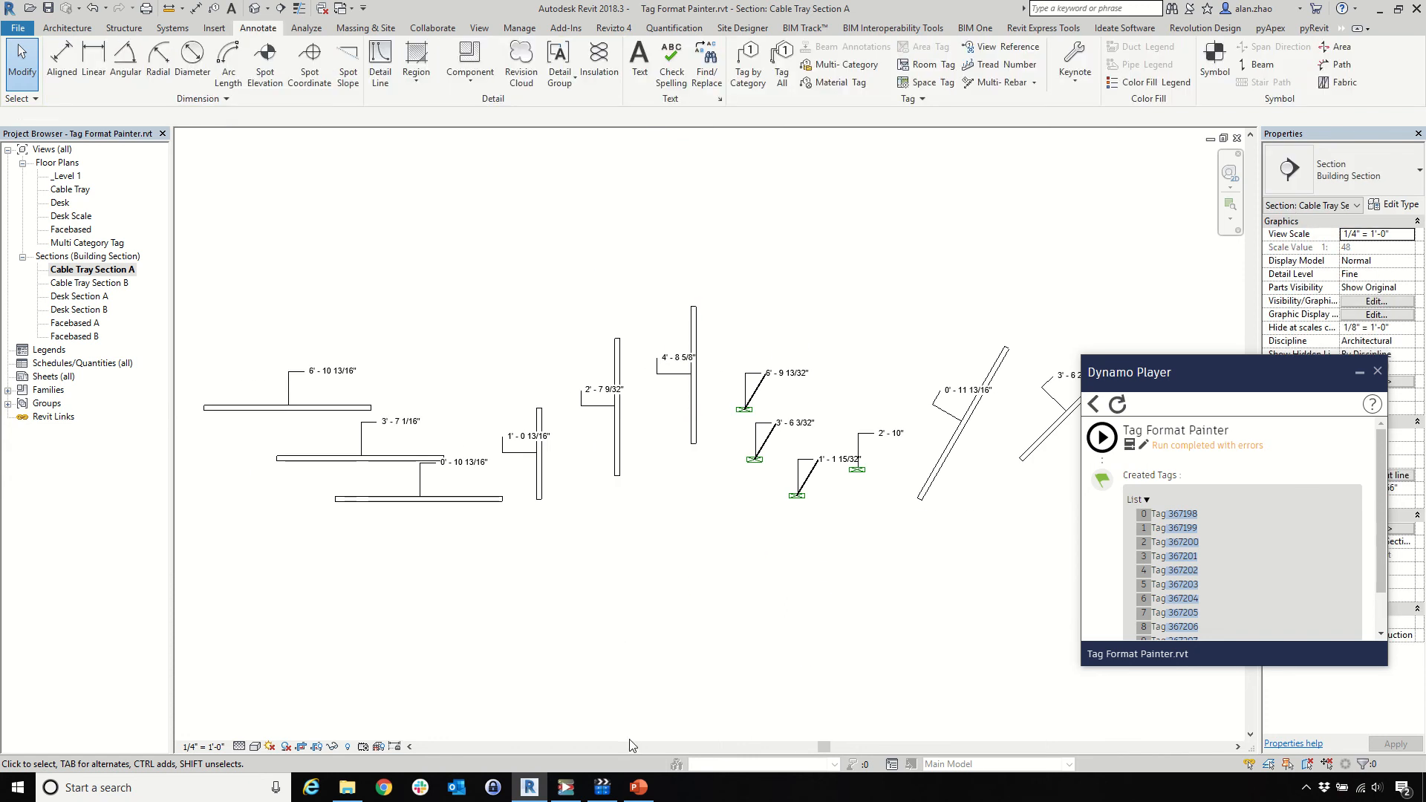
# Switch to the PowerPoint slide show and reveal the "Projection on View as Curve" and "Curve Projection as Coord X" flowchart boxes
pyautogui.click(638, 787)
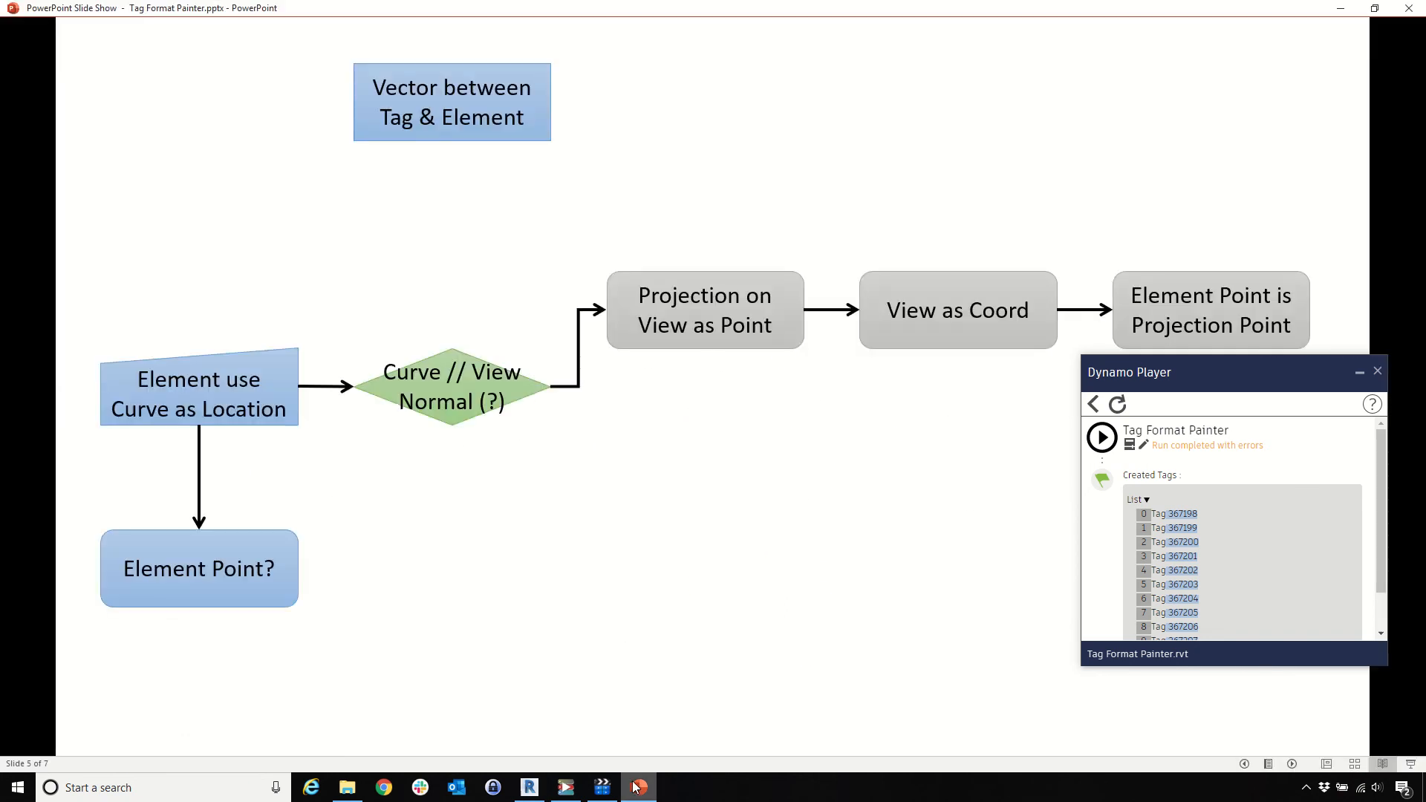
pyautogui.click(671, 577)
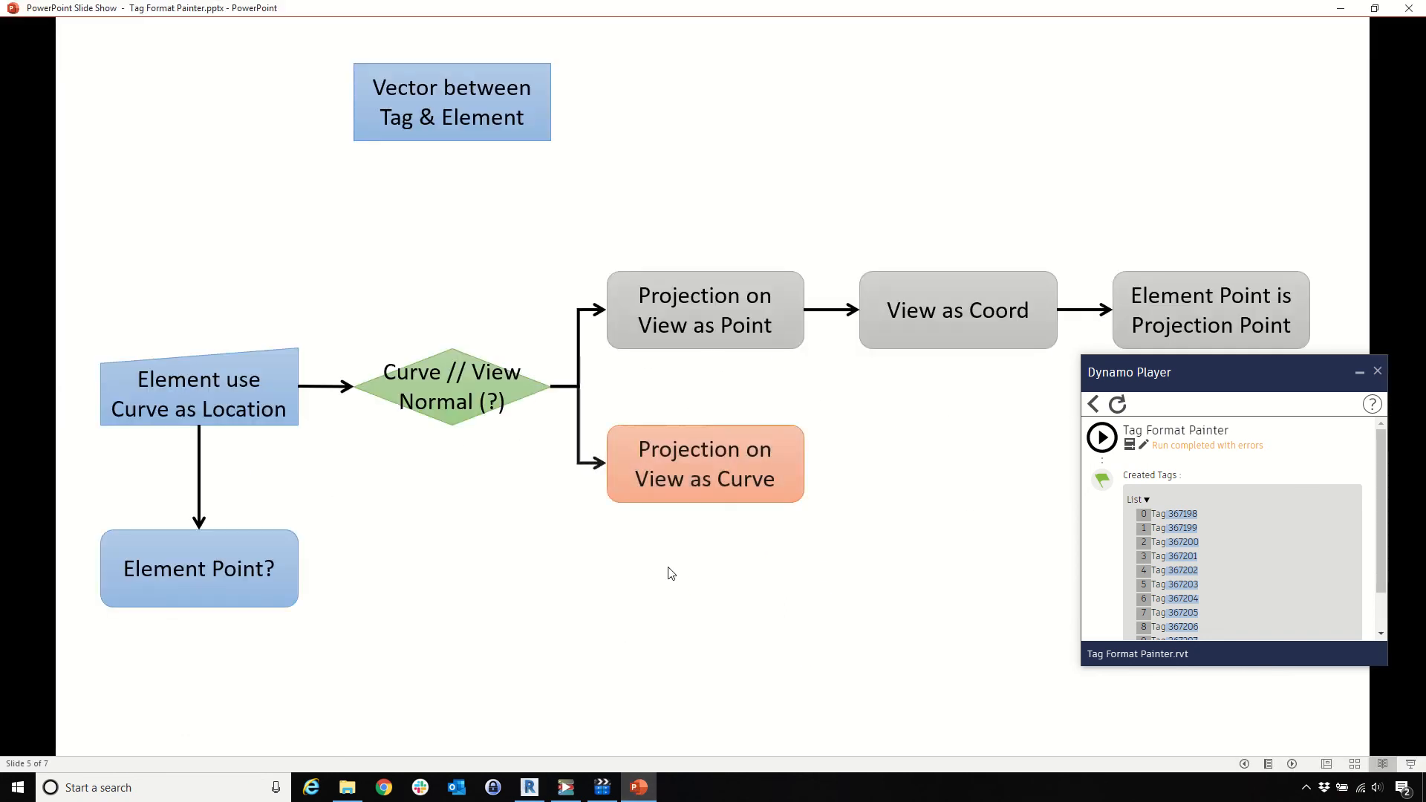
pyautogui.click(724, 578)
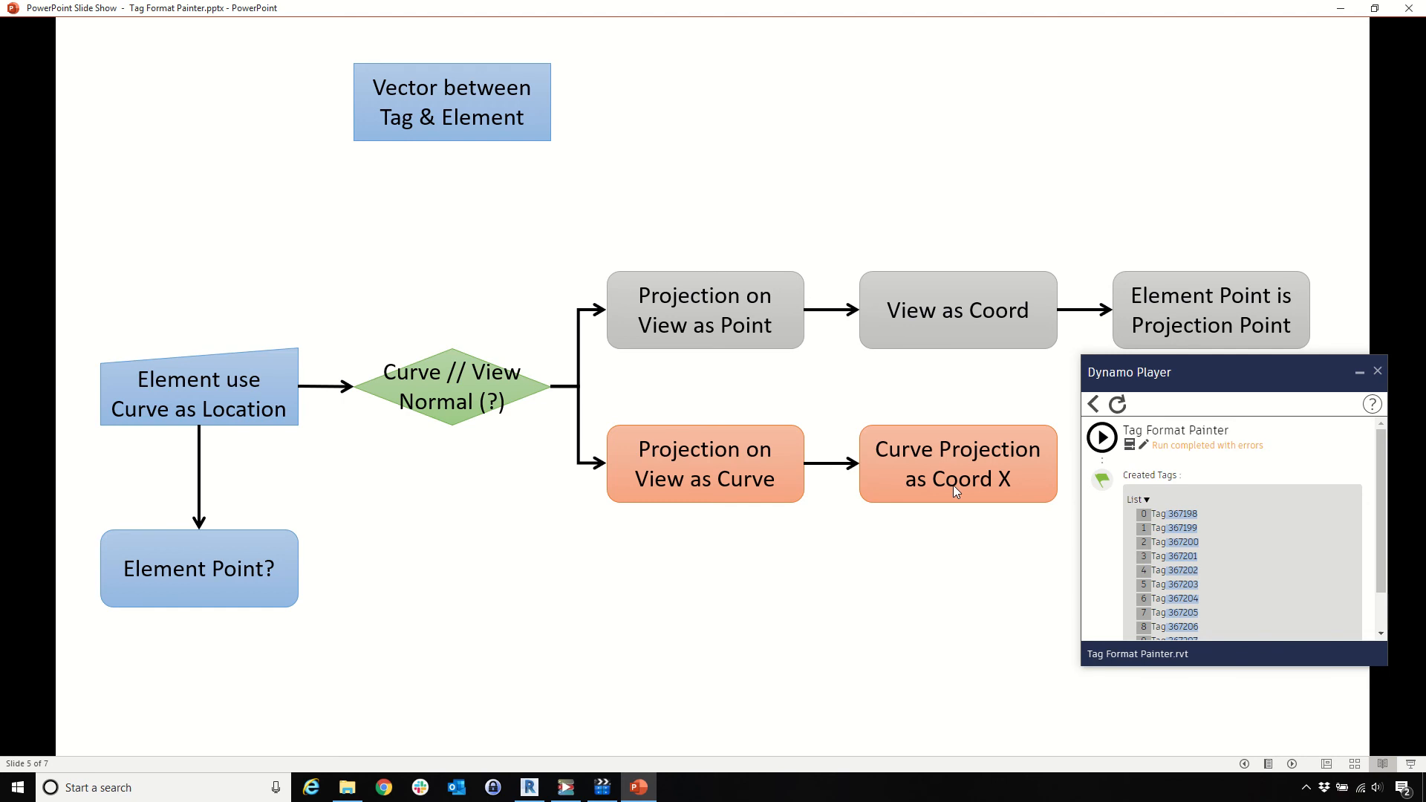
# Switch to Revit and place the XYZ generic model component on the uppermost horizontal cable tray's left end, X axis along the tray
pyautogui.click(529, 787)
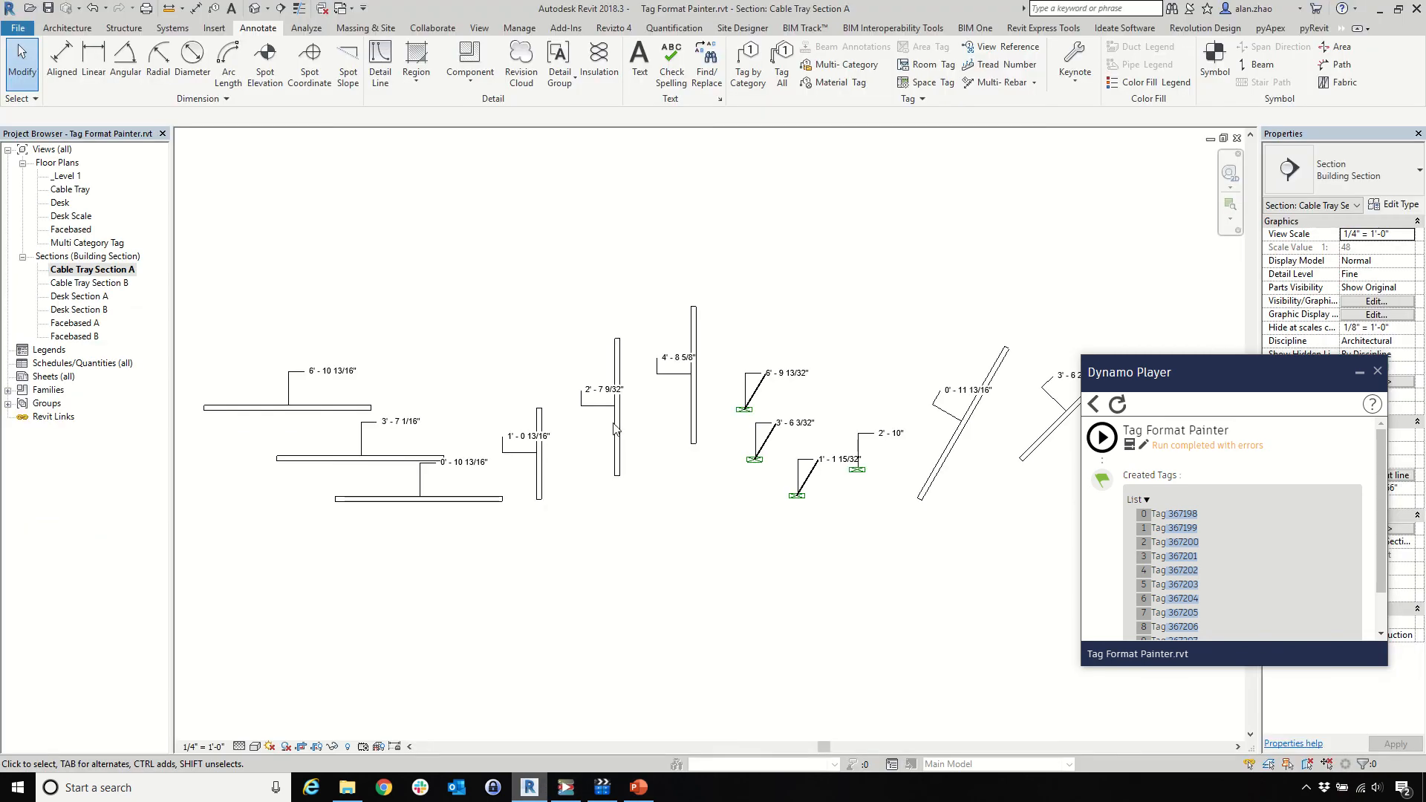
pyautogui.scroll(4, 197, 63)
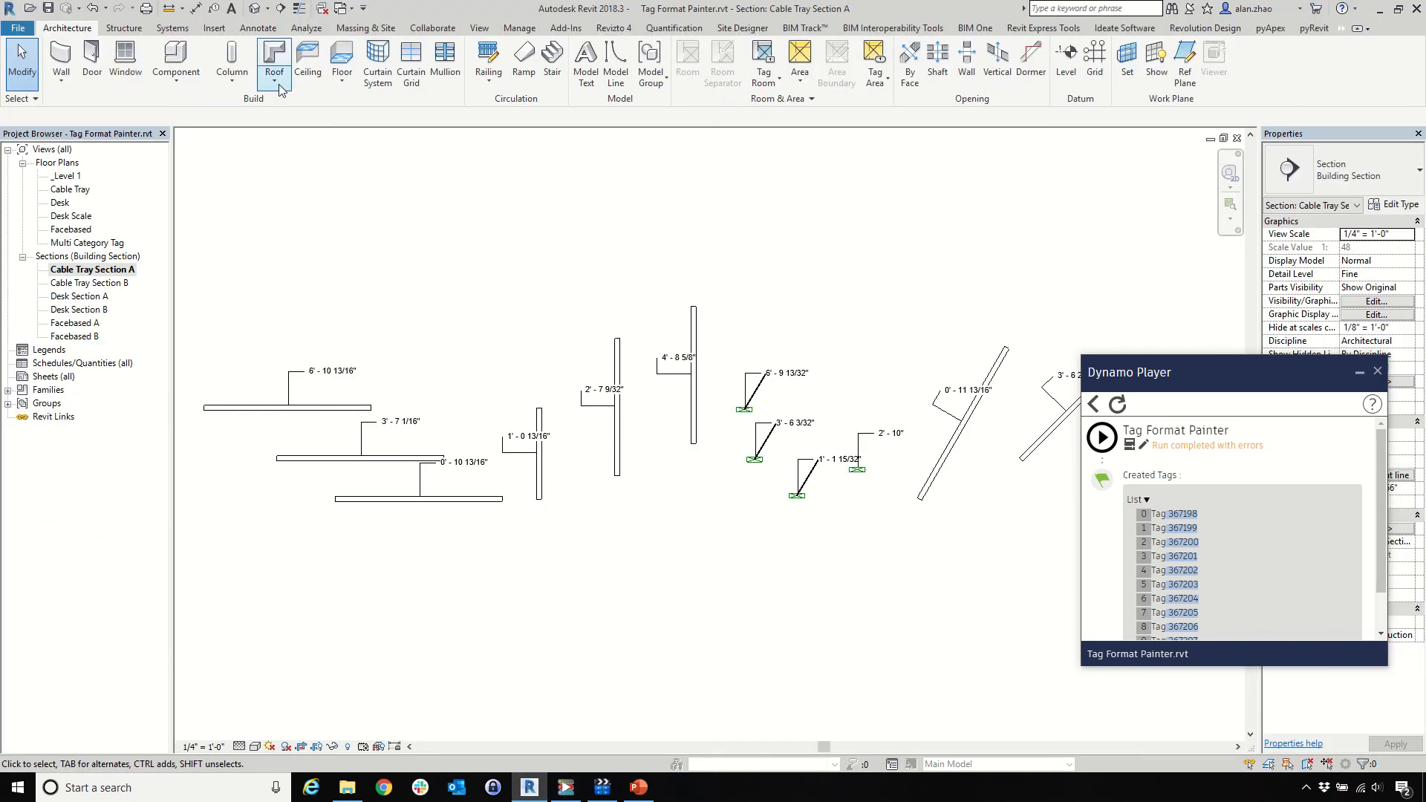
pyautogui.click(176, 58)
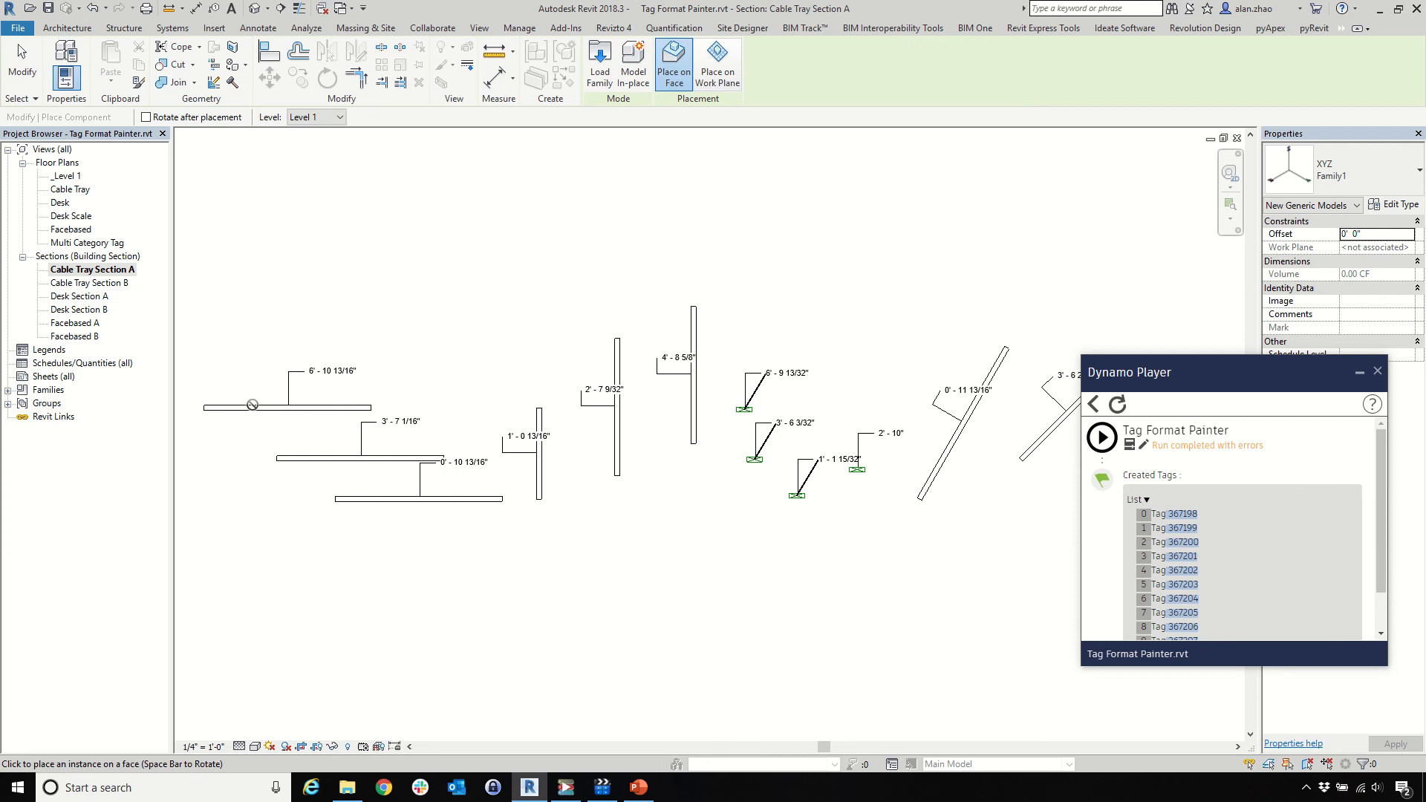
pyautogui.scroll(5, 253, 405)
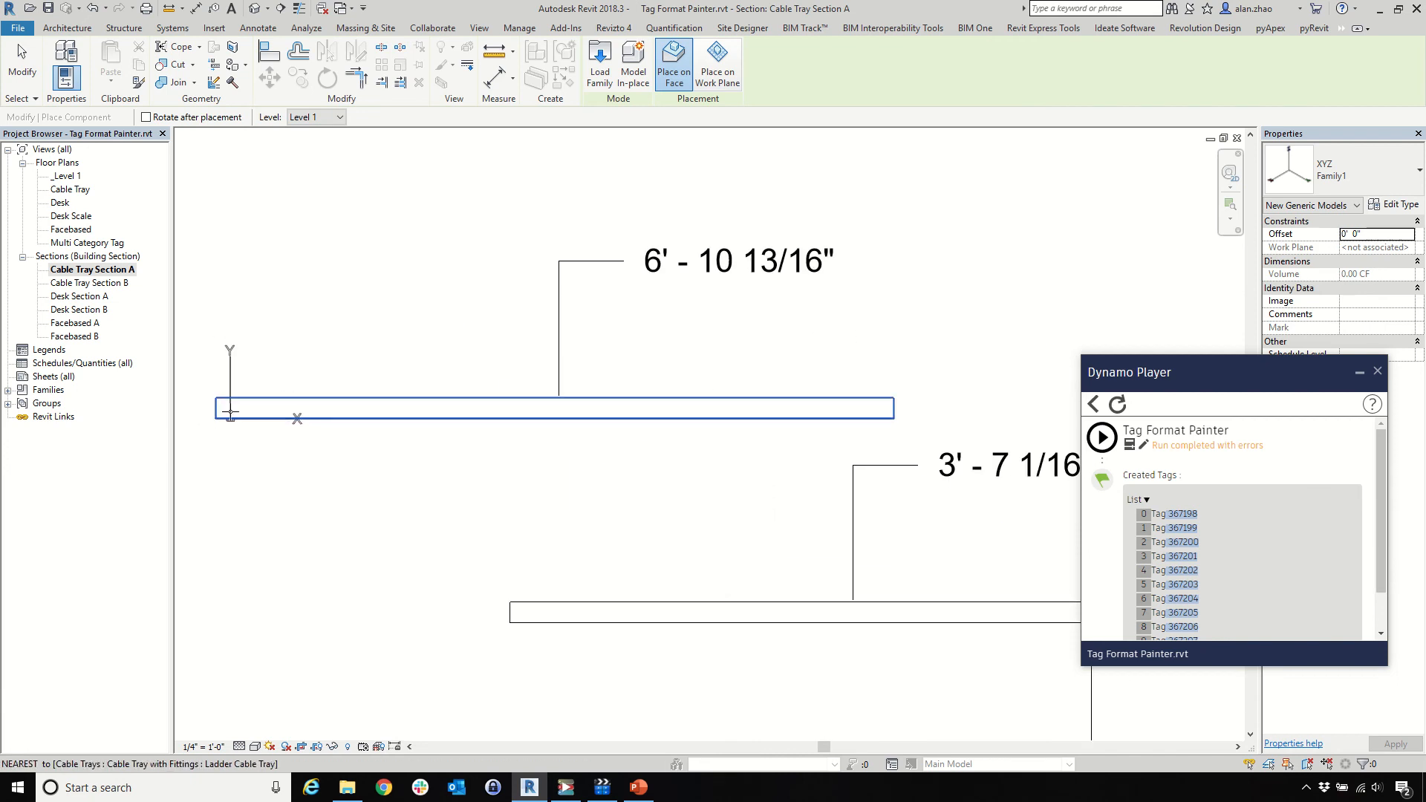
pyautogui.scroll(2, 230, 413)
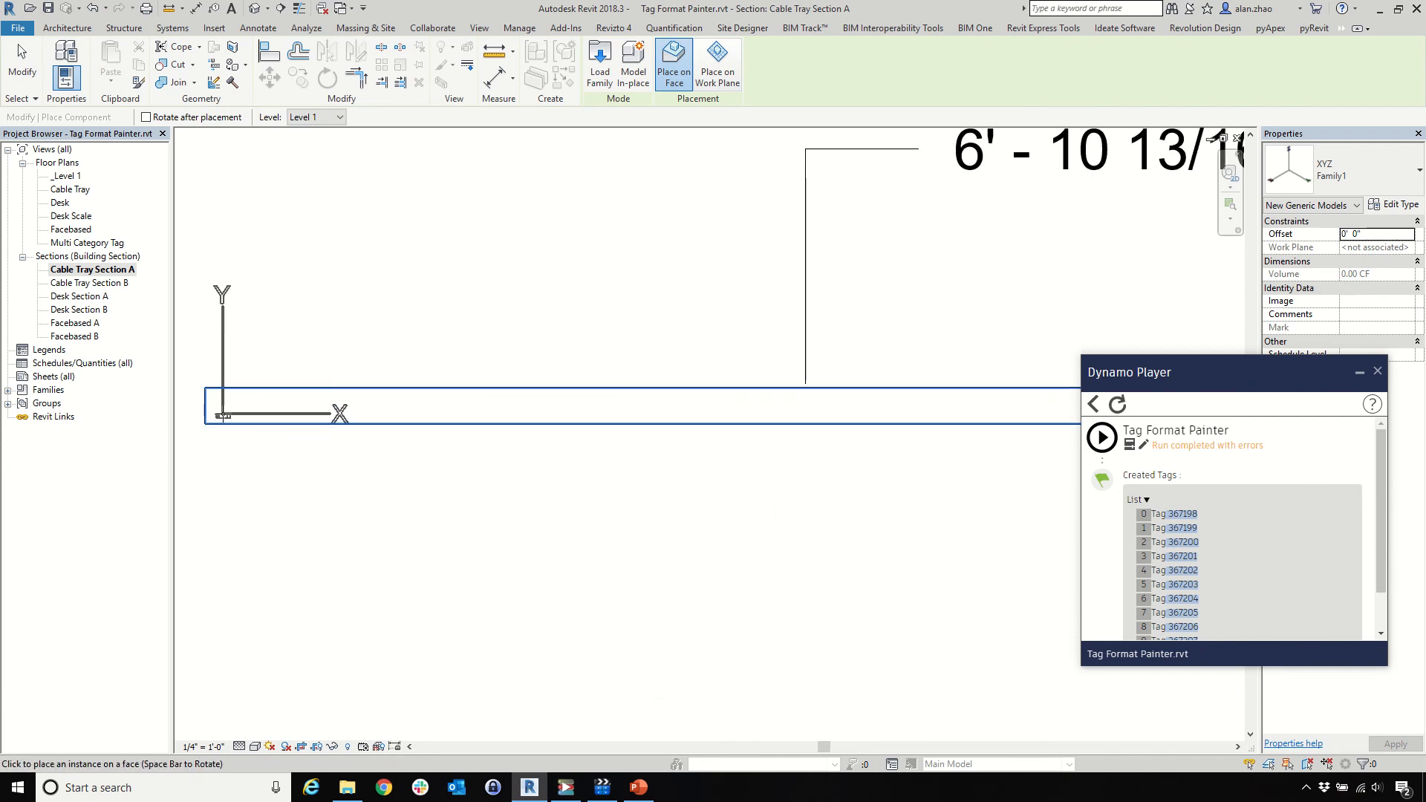
pyautogui.scroll(-6, 244, 322)
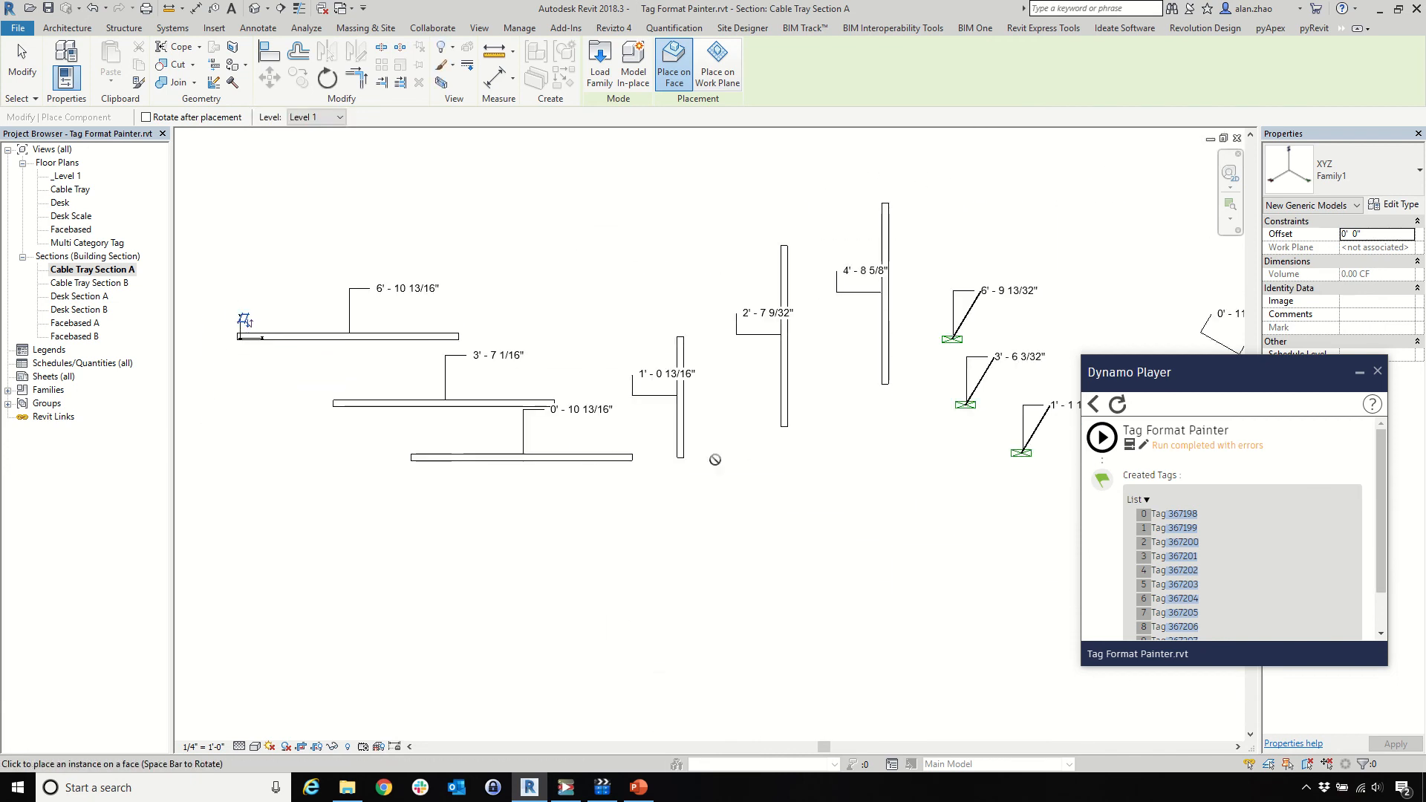
# Place an XYZ component at the lower end of the shortest vertical cable tray, rotated so its X axis runs up the tray
pyautogui.scroll(5, 657, 453)
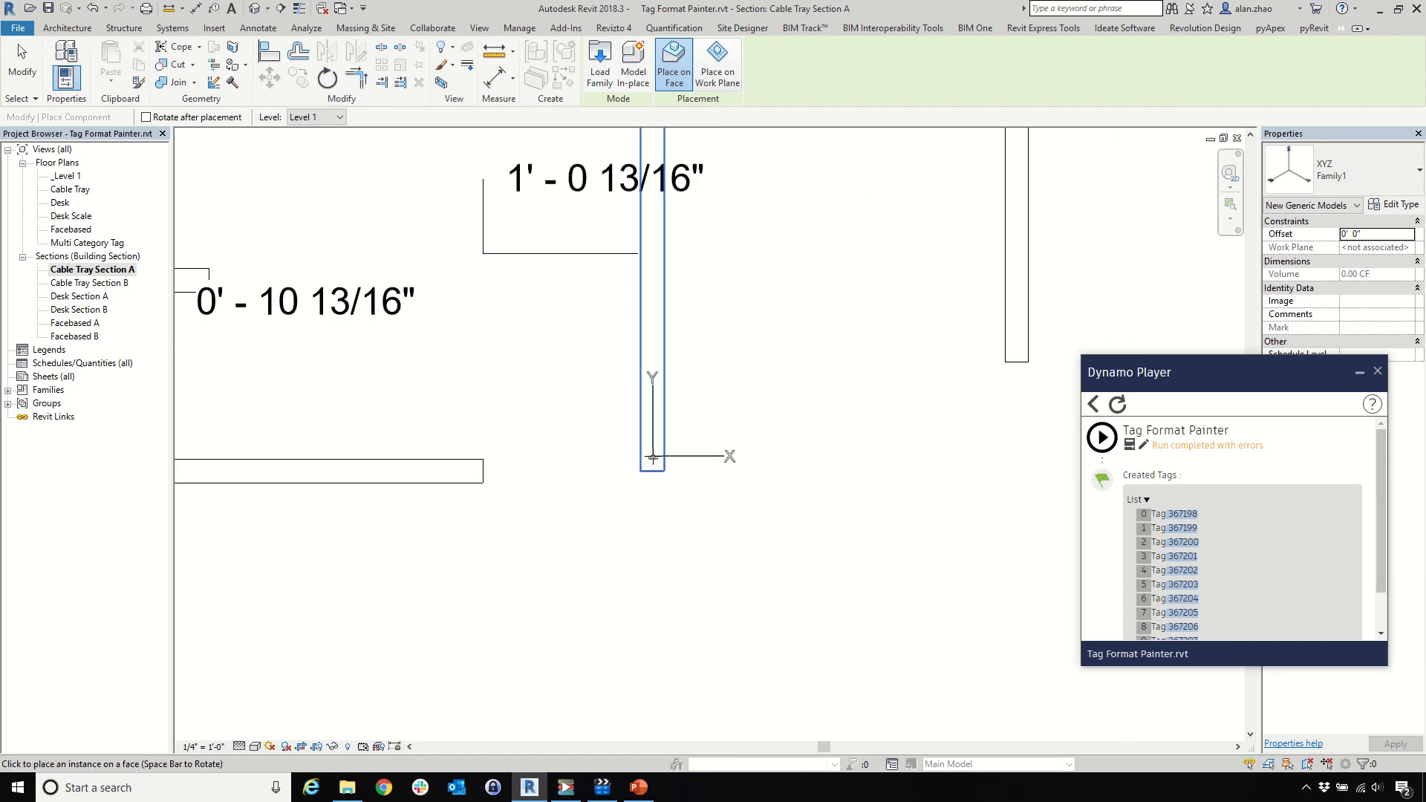
pyautogui.scroll(-2, 652, 457)
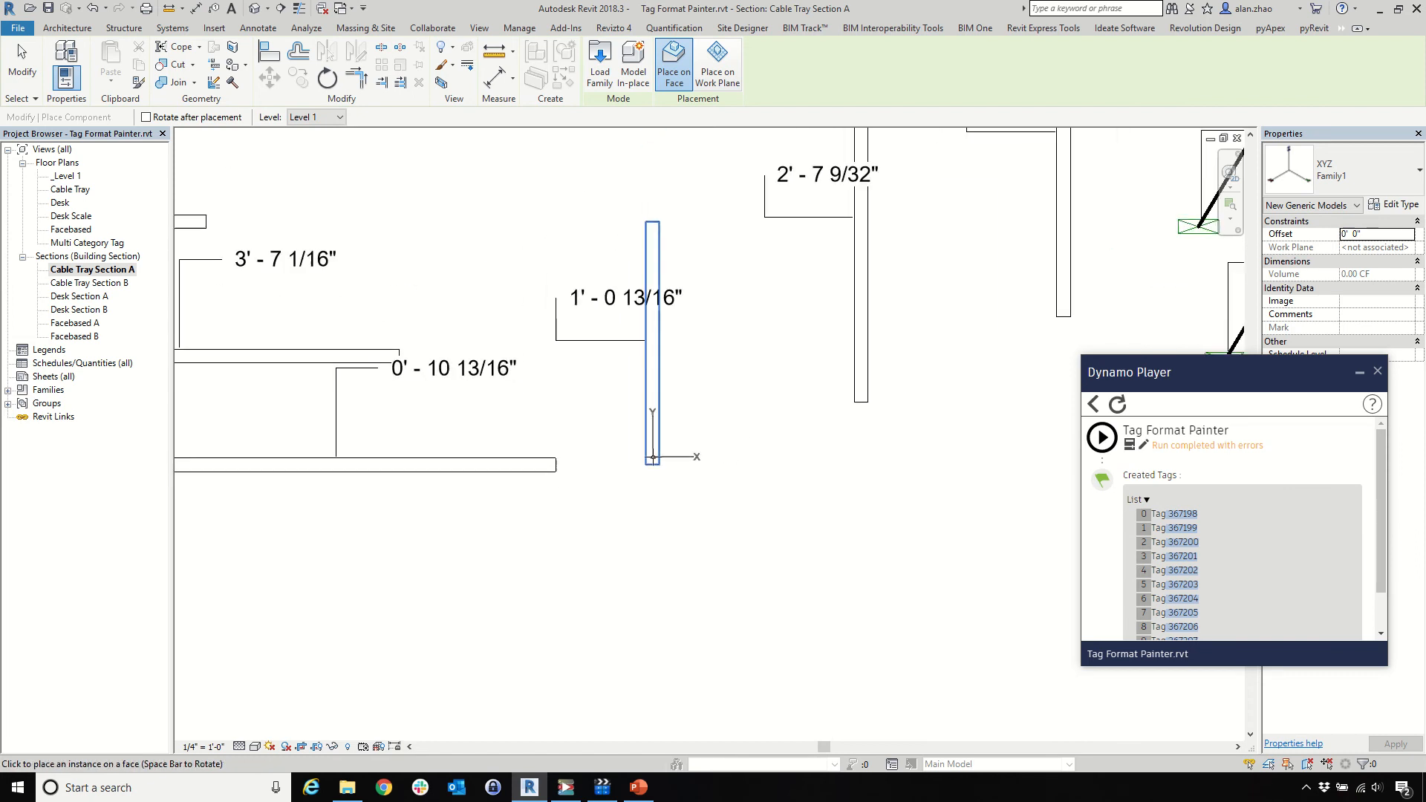
pyautogui.scroll(2, 646, 456)
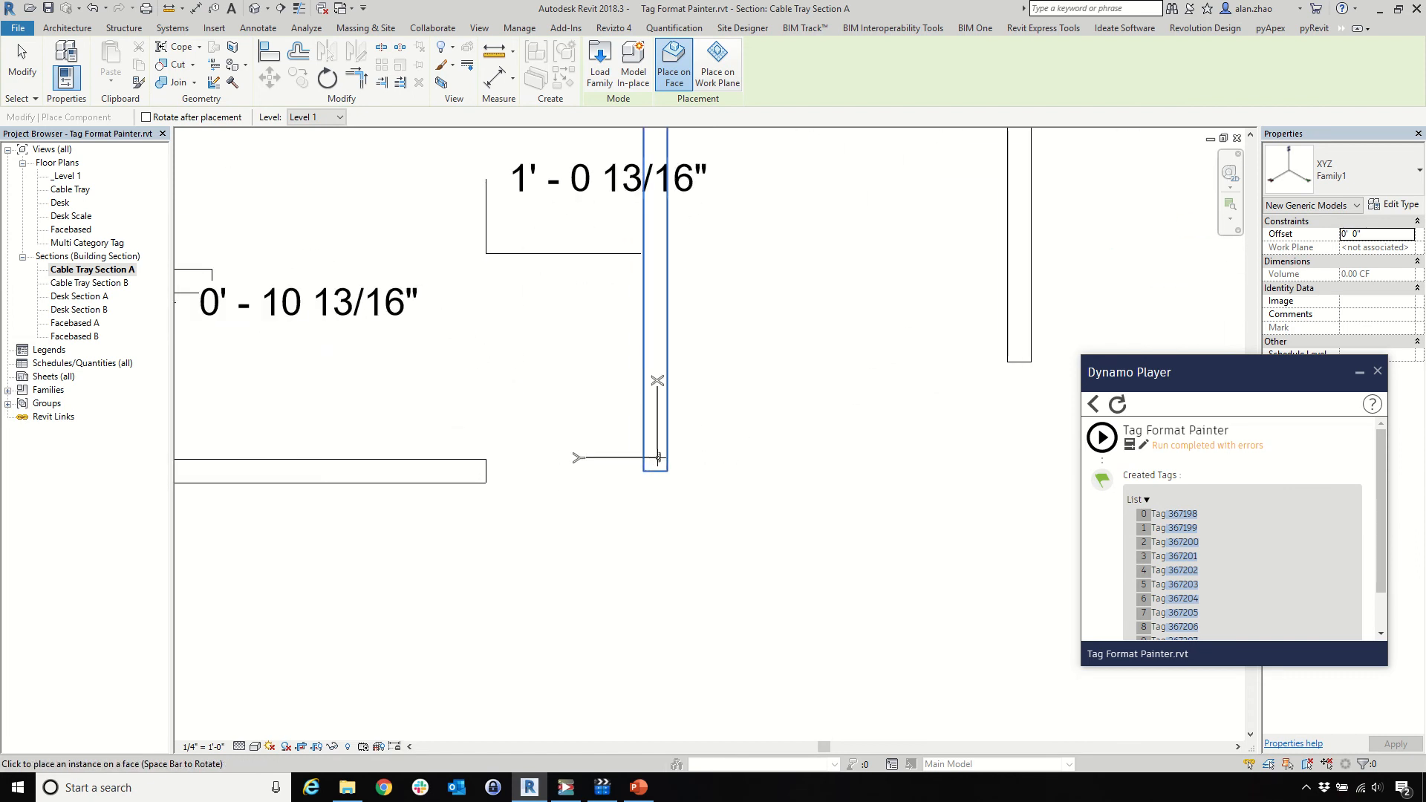
pyautogui.click(657, 457)
# Place another XYZ component at the lower end of the middle vertical cable tray, with its X axis running up the tray
pyautogui.scroll(-2, 566, 439)
pyautogui.scroll(1, 493, 461)
pyautogui.scroll(3, 781, 435)
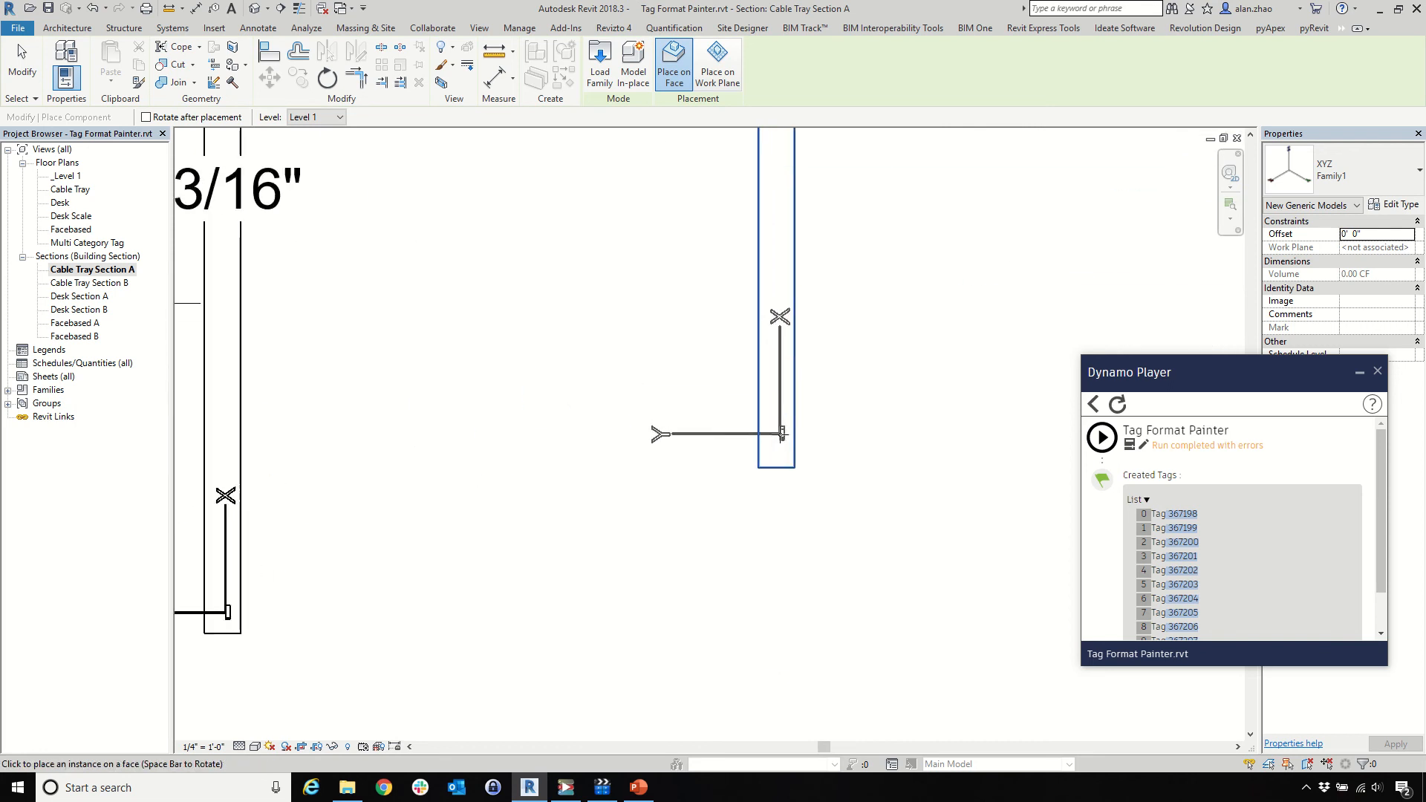
pyautogui.click(781, 435)
# Place an XYZ component near the lower end of the first slanted cable tray with X along the tray, then end component placement
pyautogui.scroll(-5, 643, 413)
pyautogui.scroll(-2, 652, 410)
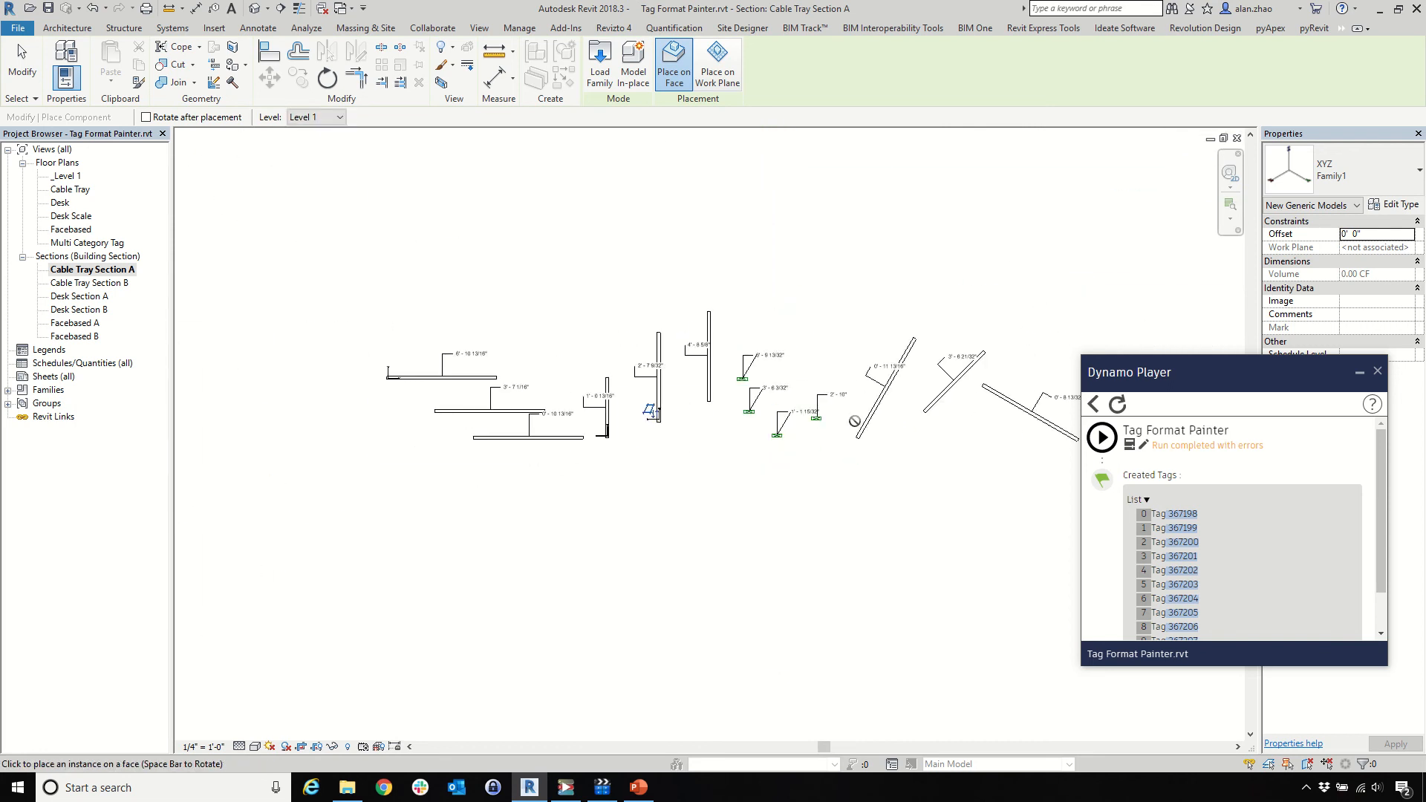
pyautogui.scroll(4, 854, 421)
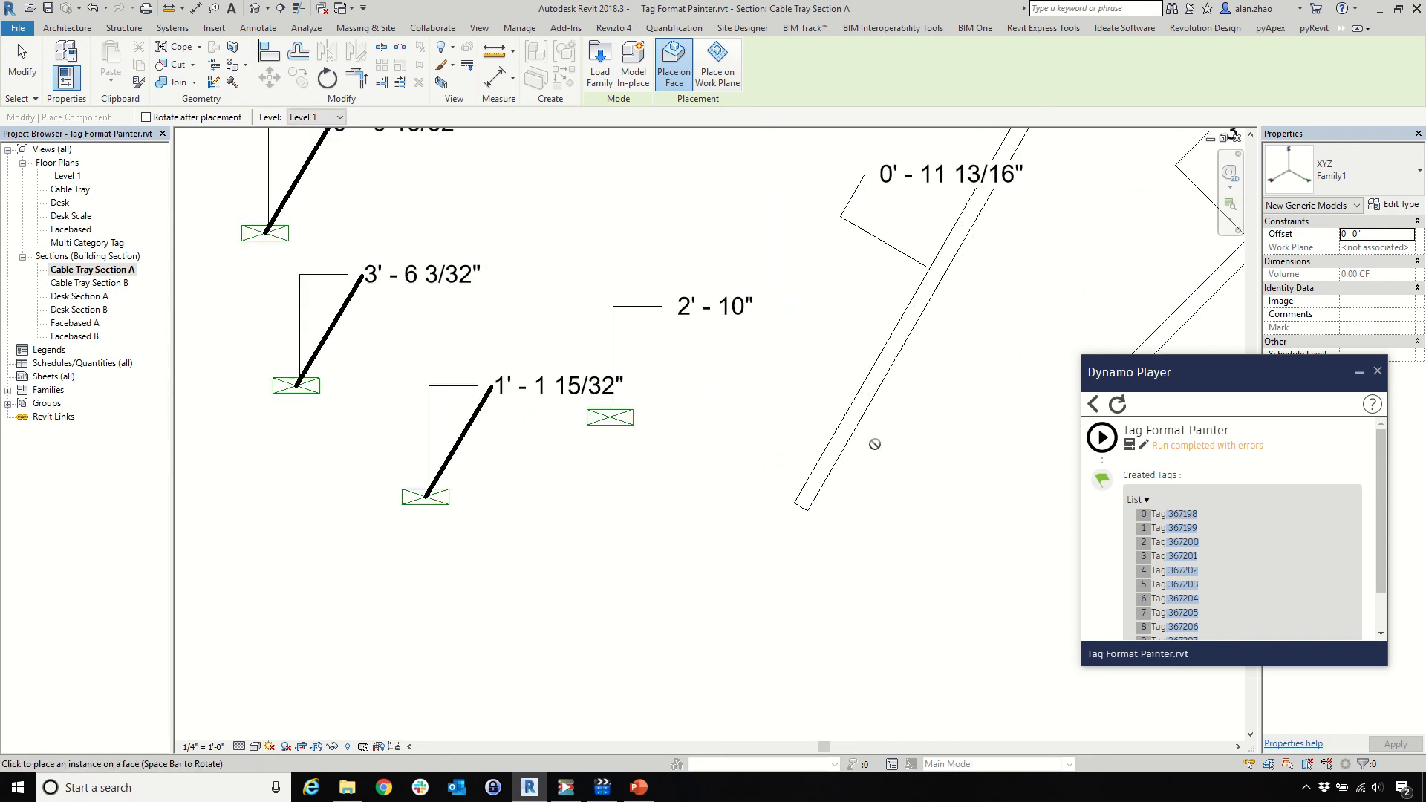
pyautogui.click(826, 458)
pyautogui.scroll(-2, 824, 460)
pyautogui.scroll(1, 821, 456)
pyautogui.scroll(-3, 847, 479)
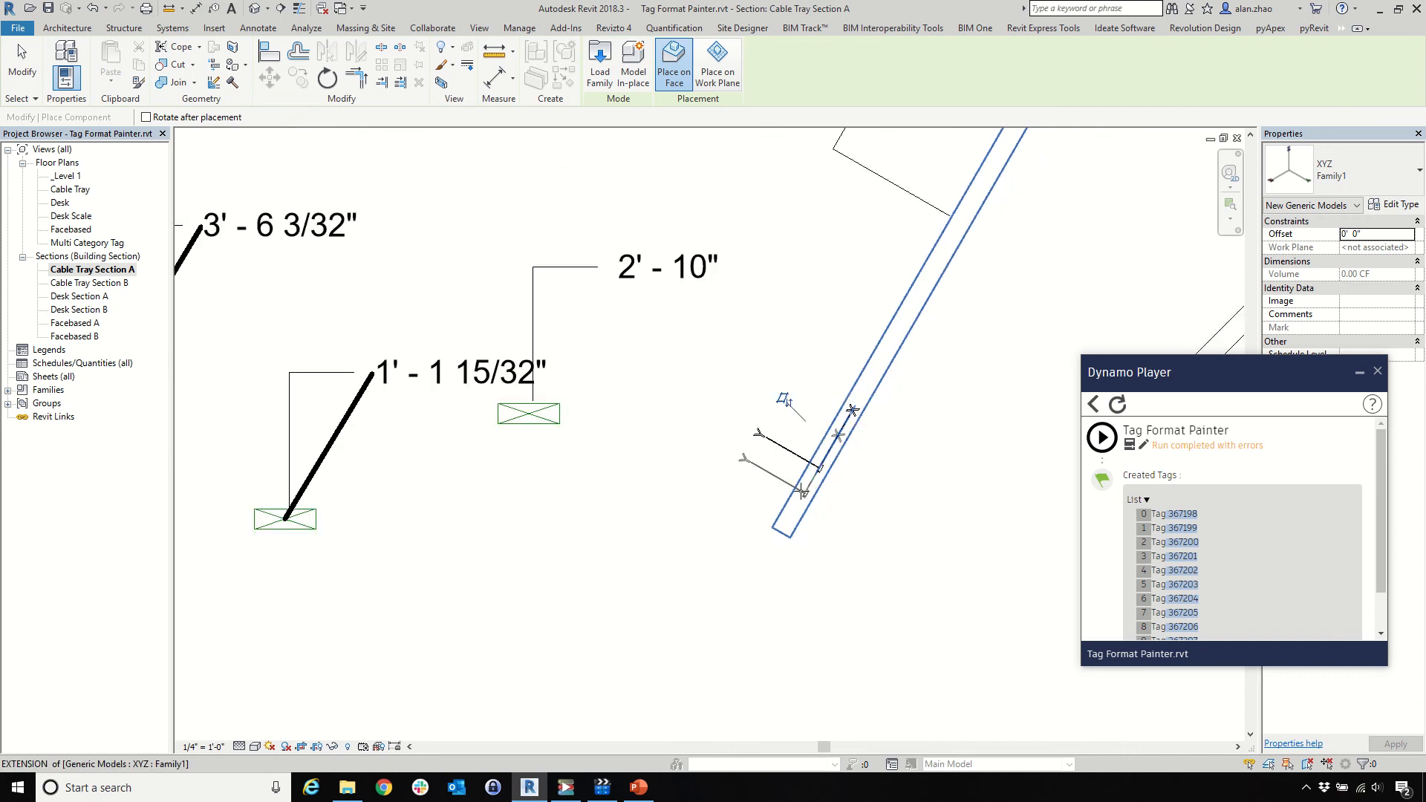
pyautogui.press('Escape')
pyautogui.keyDown('shift'); pyautogui.hscroll(-5, 854, 491); pyautogui.keyUp('shift')
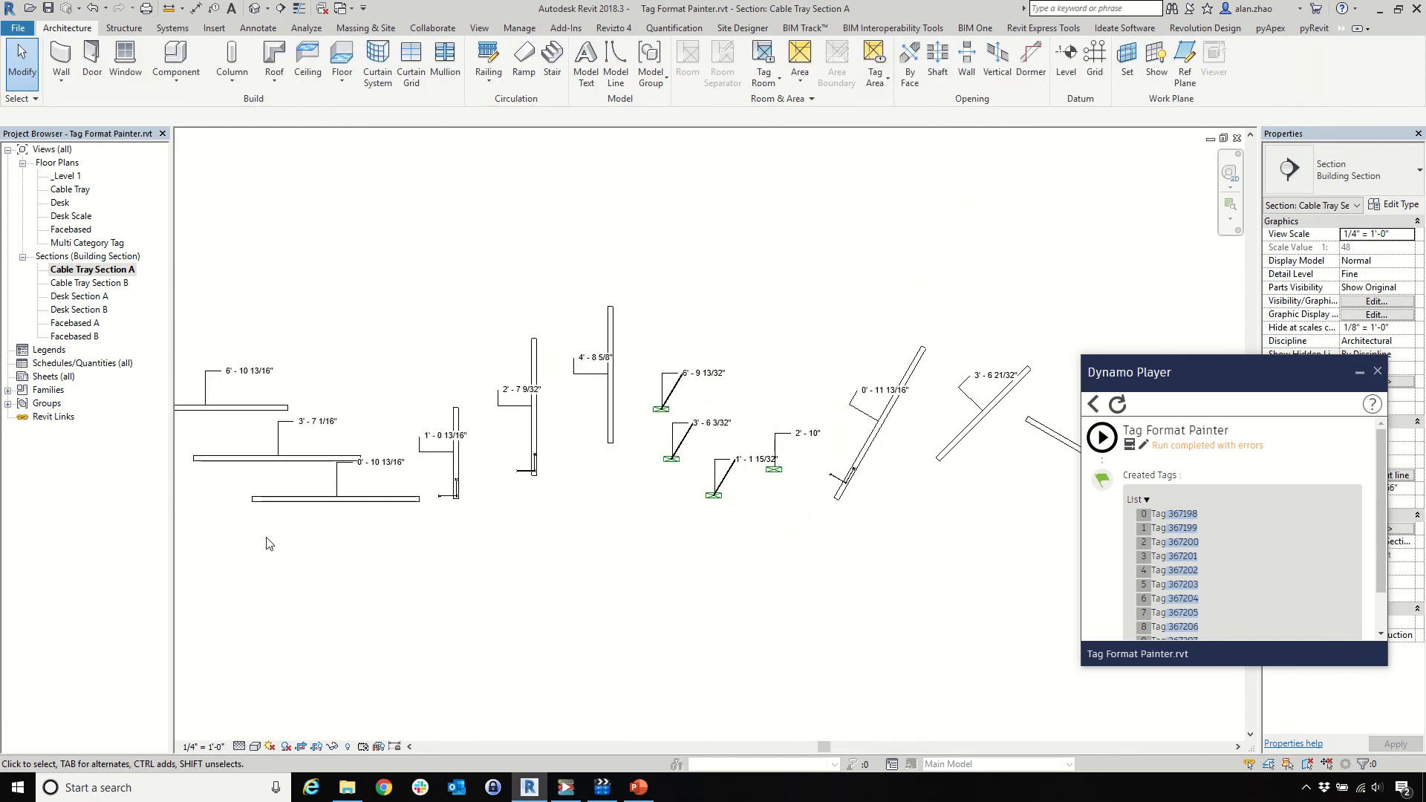
pyautogui.scroll(1, 644, 469)
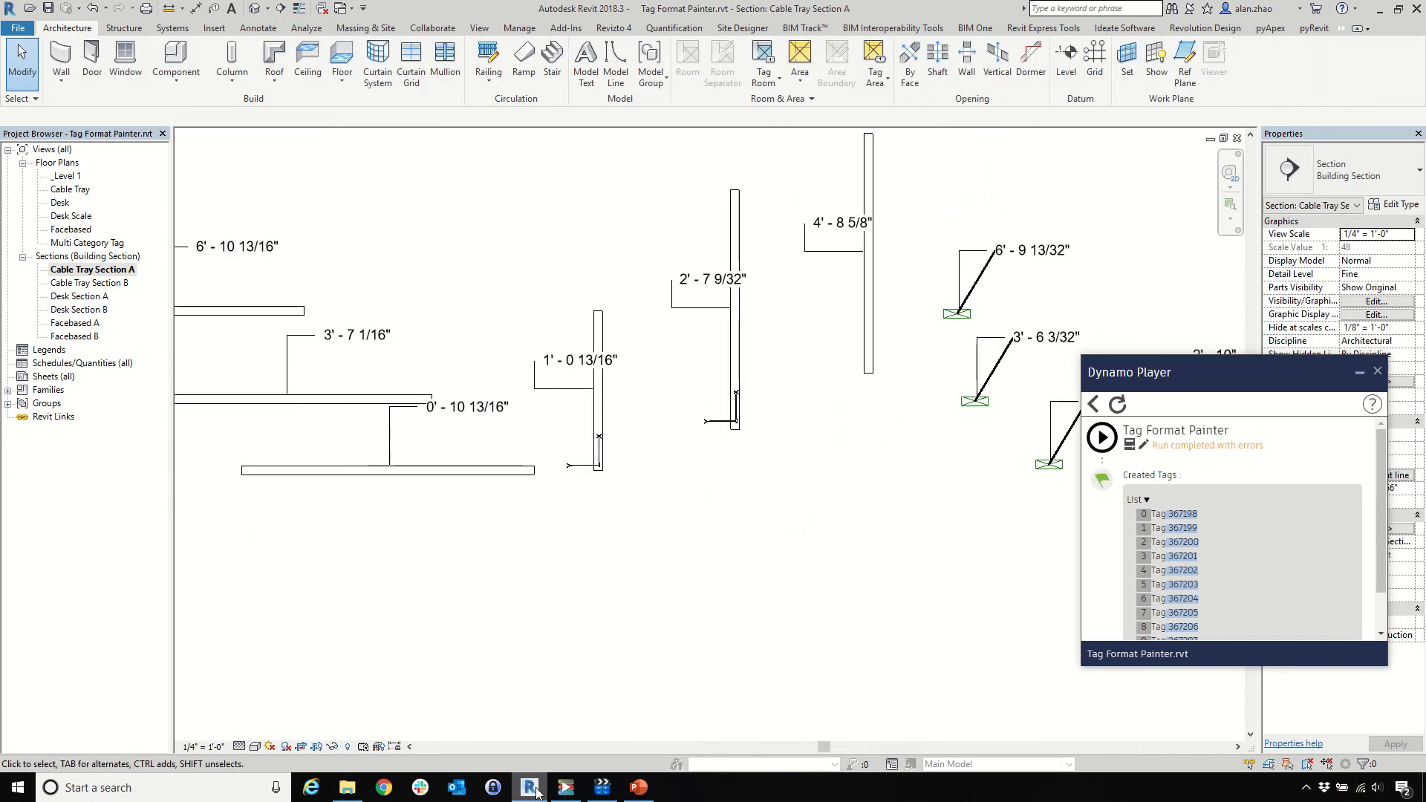
# Switch to the PowerPoint slide show, move the Dynamo Player window aside and reveal the "Trim Projection by View Crop" box
pyautogui.click(635, 787)
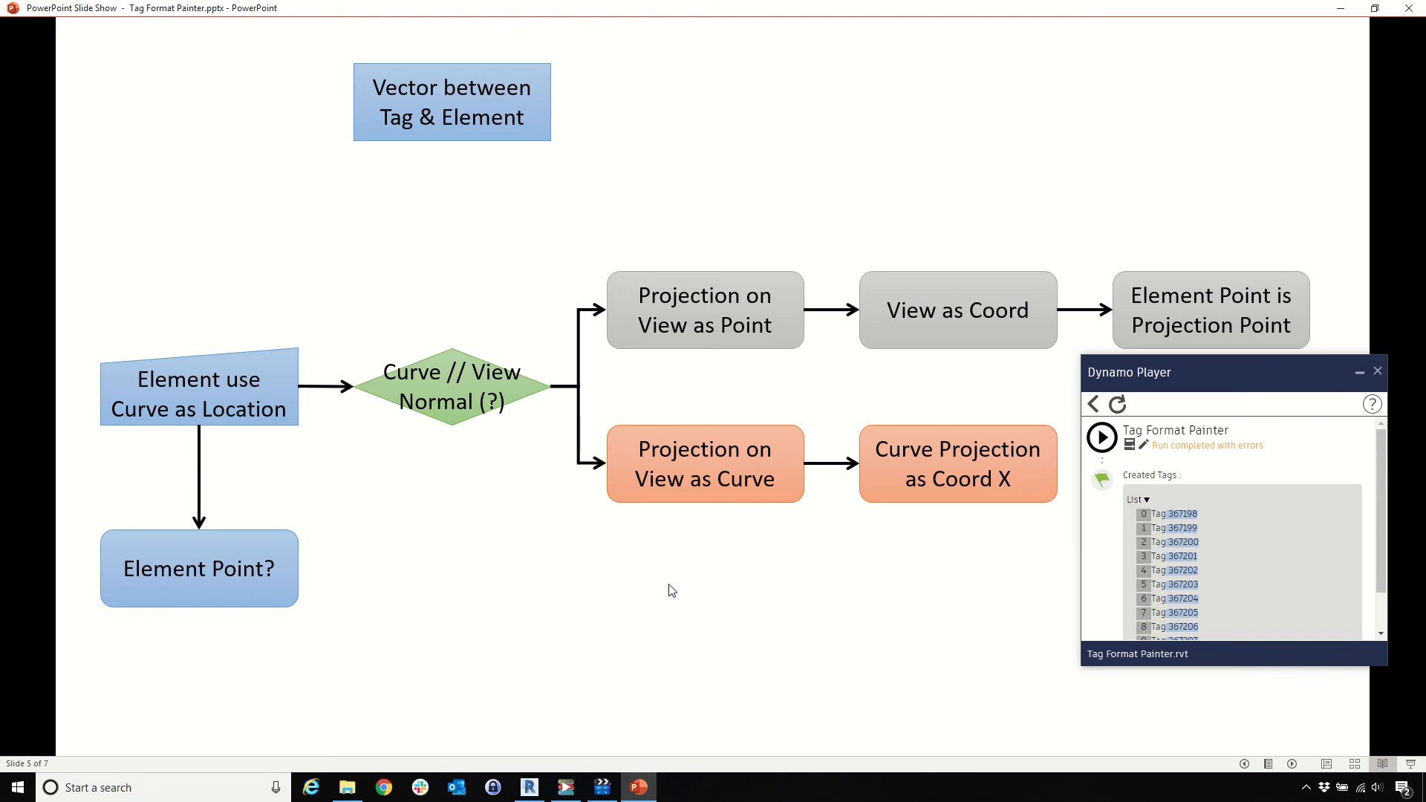
pyautogui.moveTo(1208, 391); pyautogui.dragTo(1319, 518)
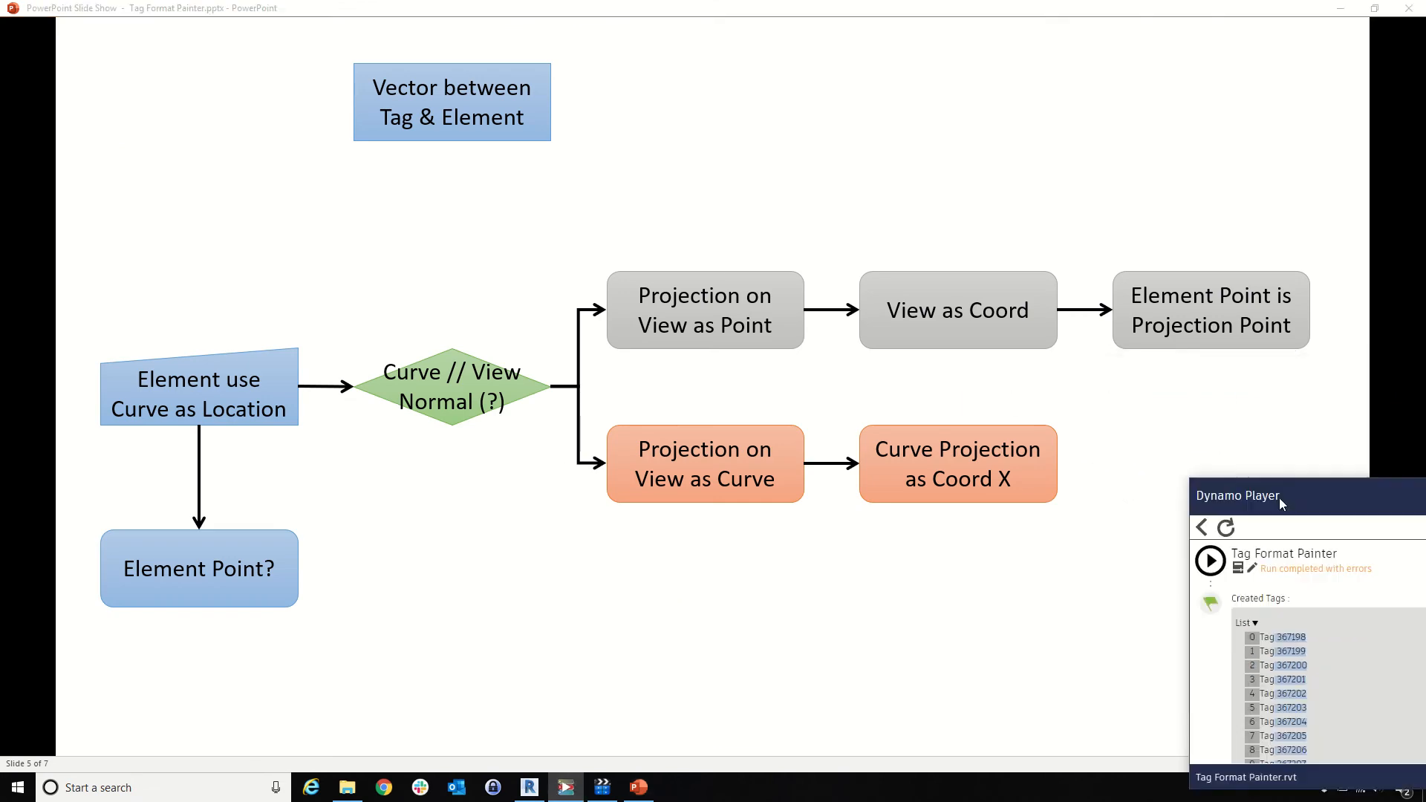
pyautogui.click(602, 594)
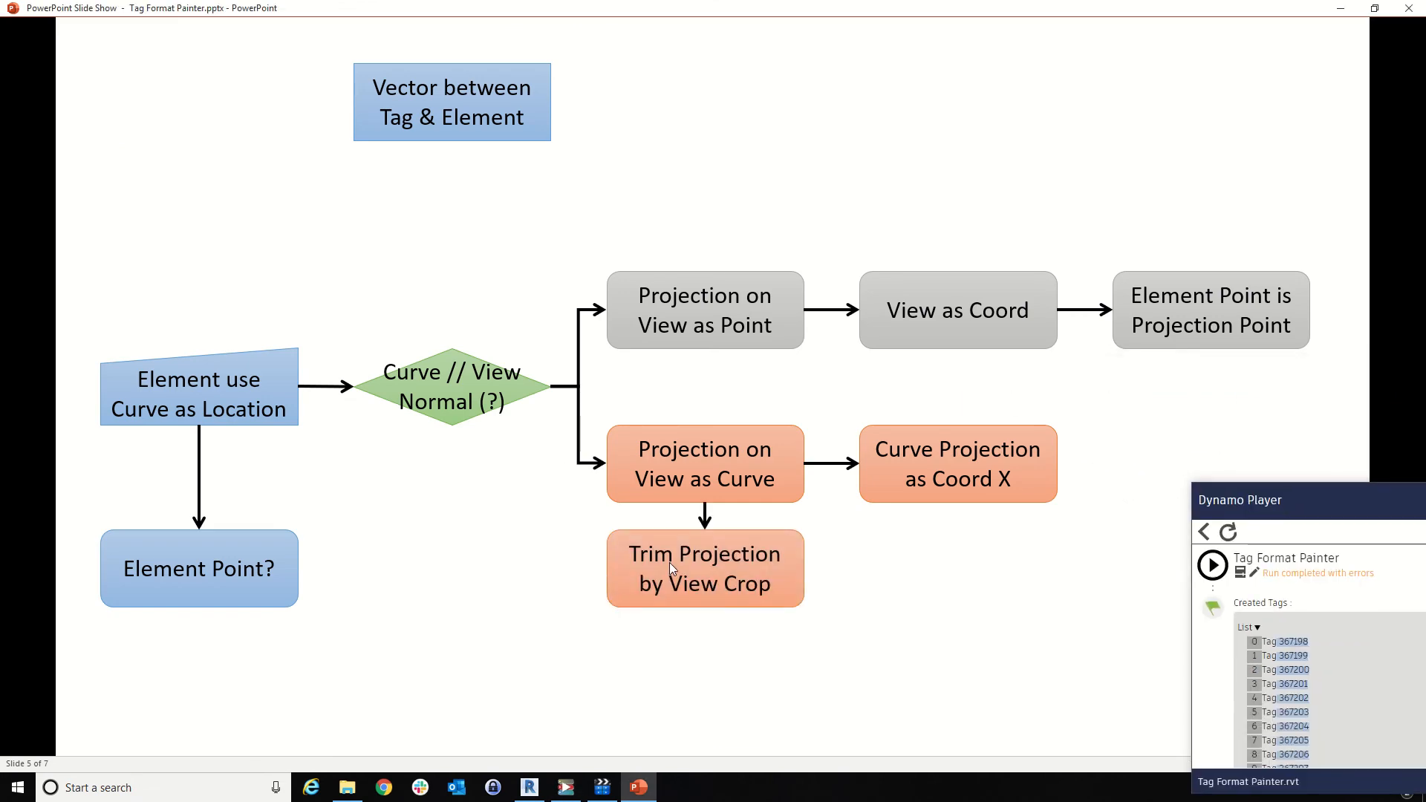
# Reveal the "Curve Follow View X+ or Y+" and "Element Point at Curve Parameter" boxes and move Dynamo Player clear of them
pyautogui.click(570, 602)
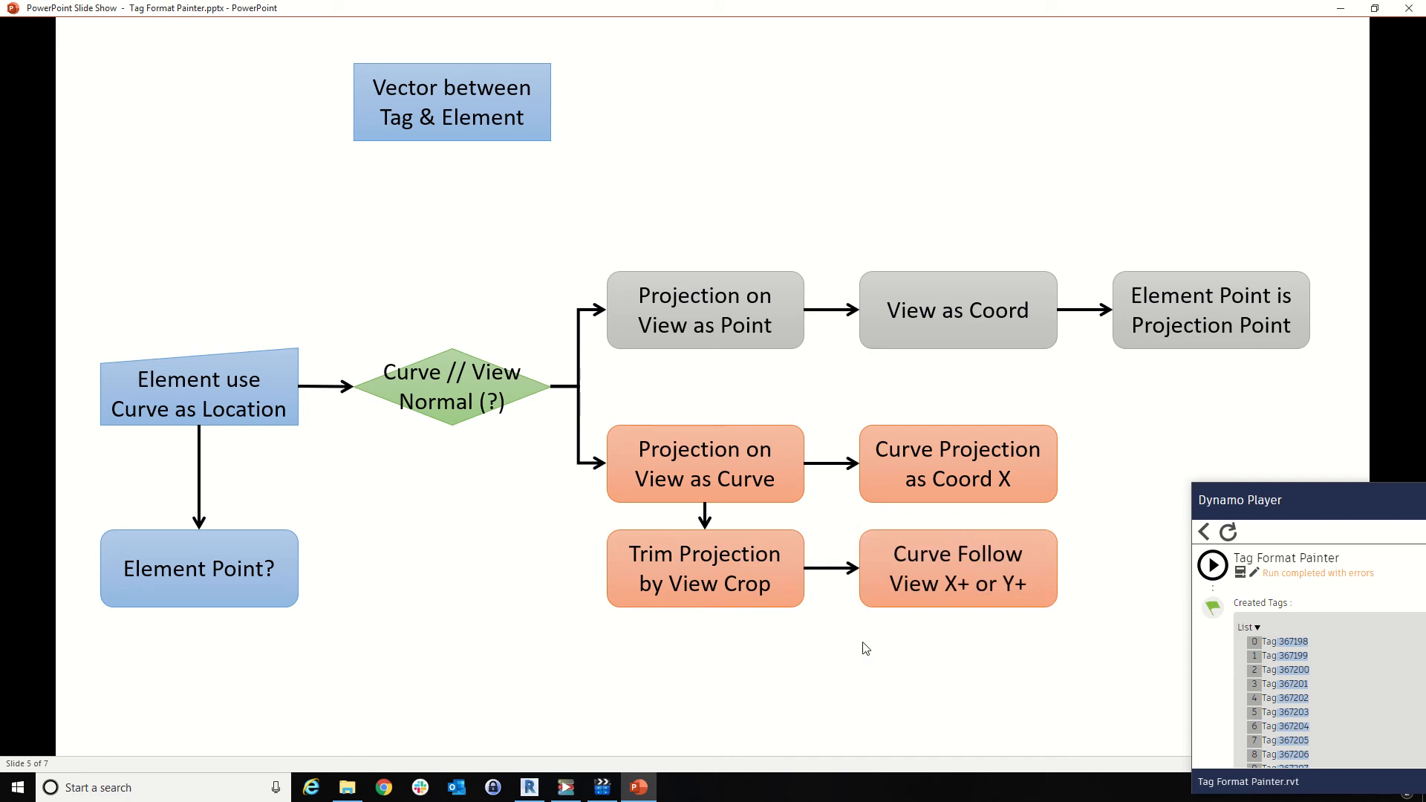
pyautogui.click(902, 675)
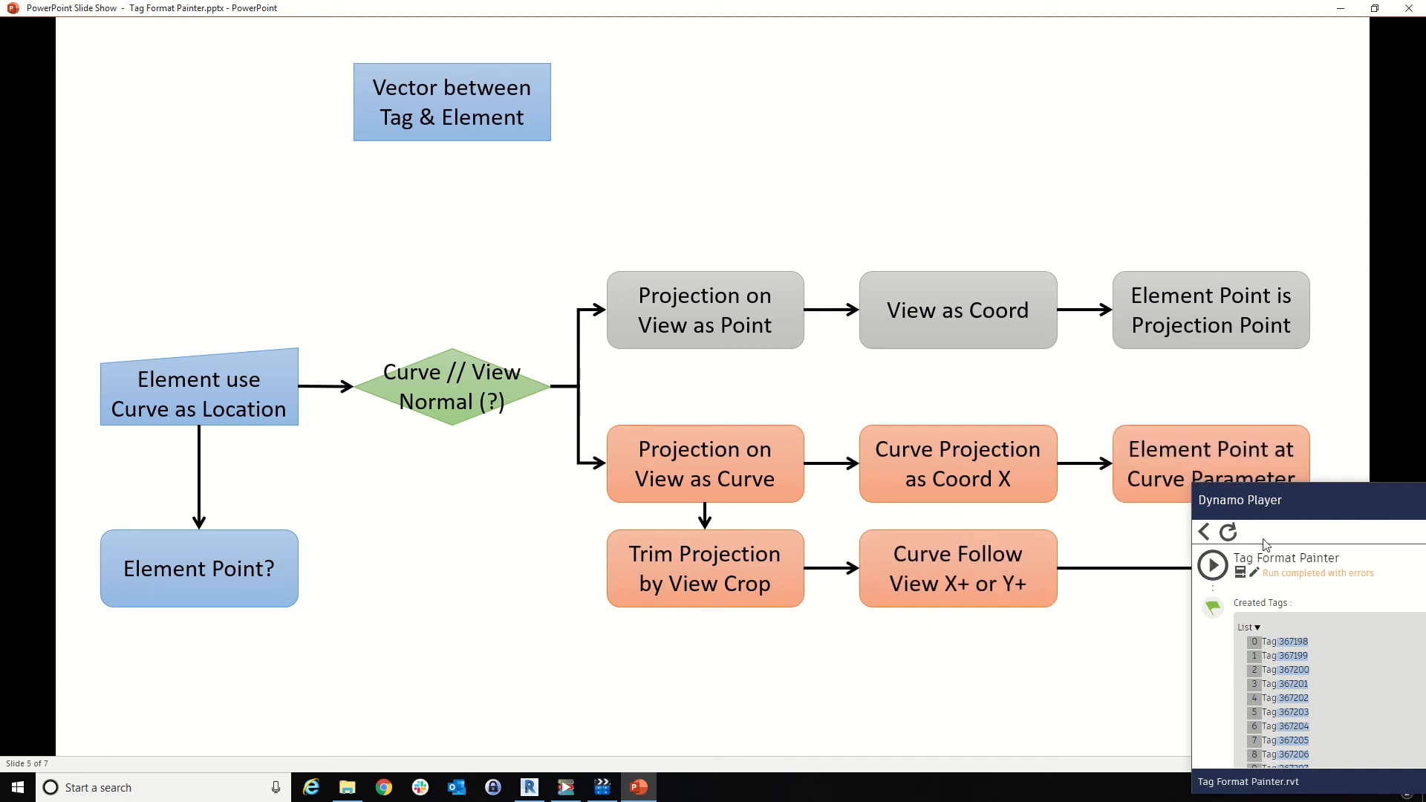
pyautogui.moveTo(1260, 514); pyautogui.dragTo(1266, 641)
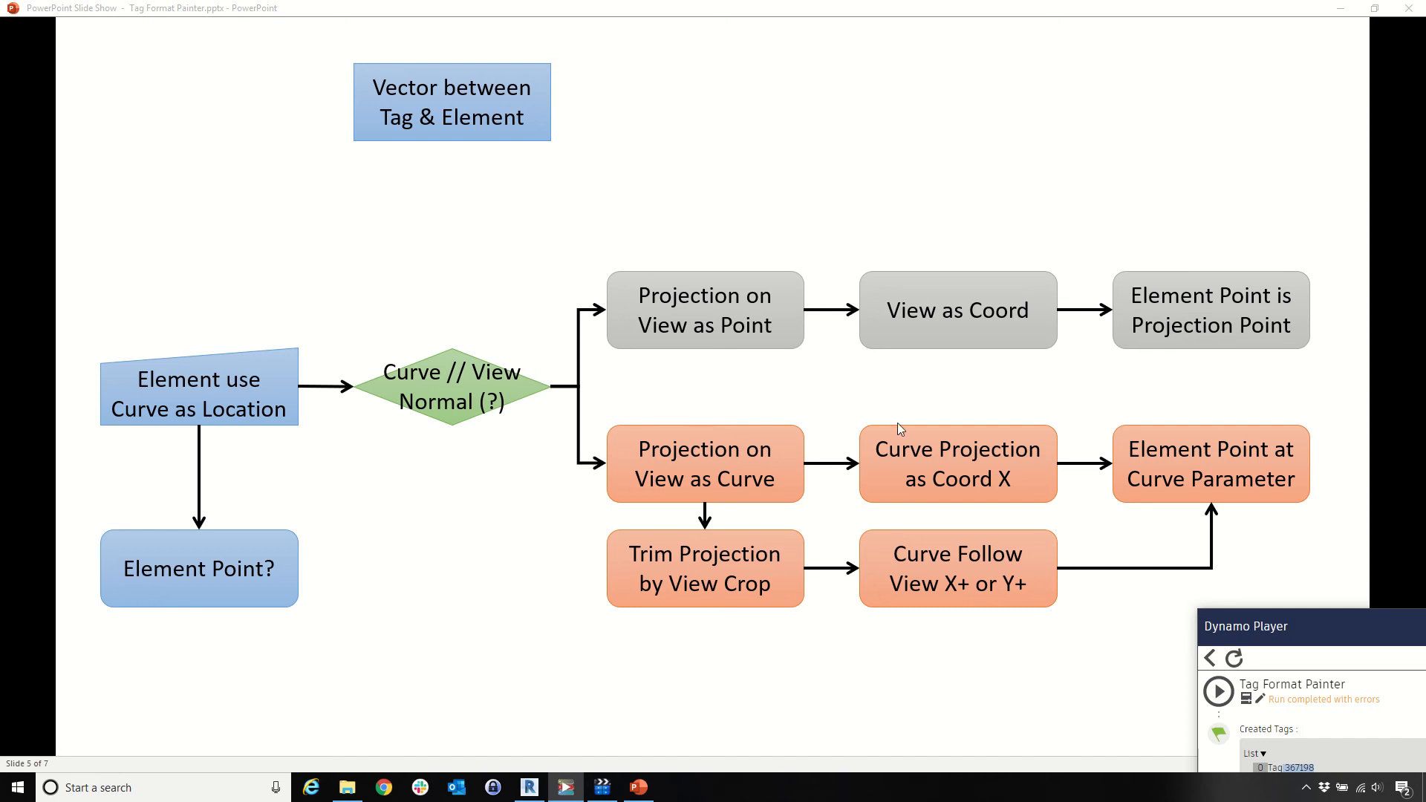
# Switch to Revit and delete every cable tray tag visible in the section except the one on the uppermost horizontal tray
pyautogui.click(535, 790)
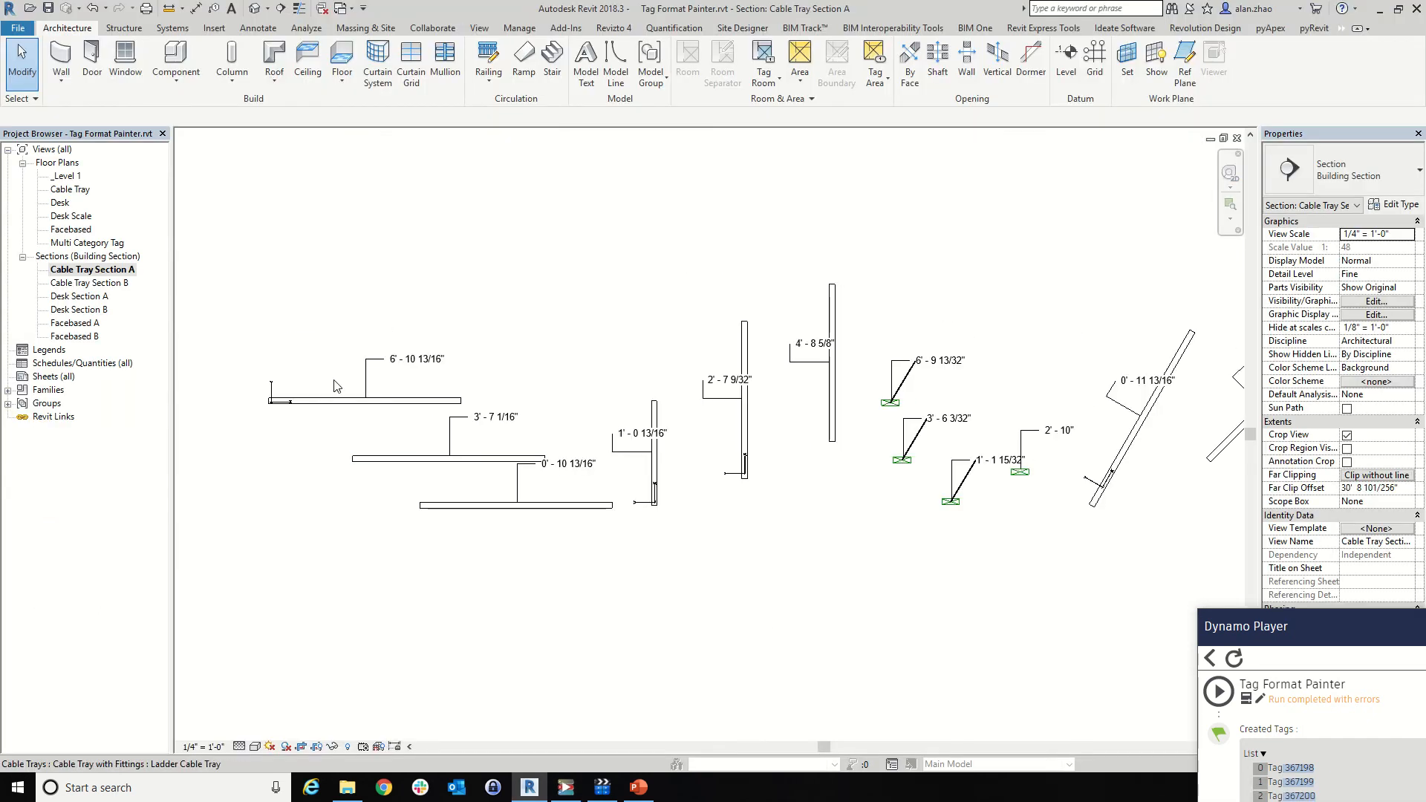
pyautogui.click(429, 361)
pyautogui.rightClick(440, 368)
pyautogui.moveTo(532, 550)
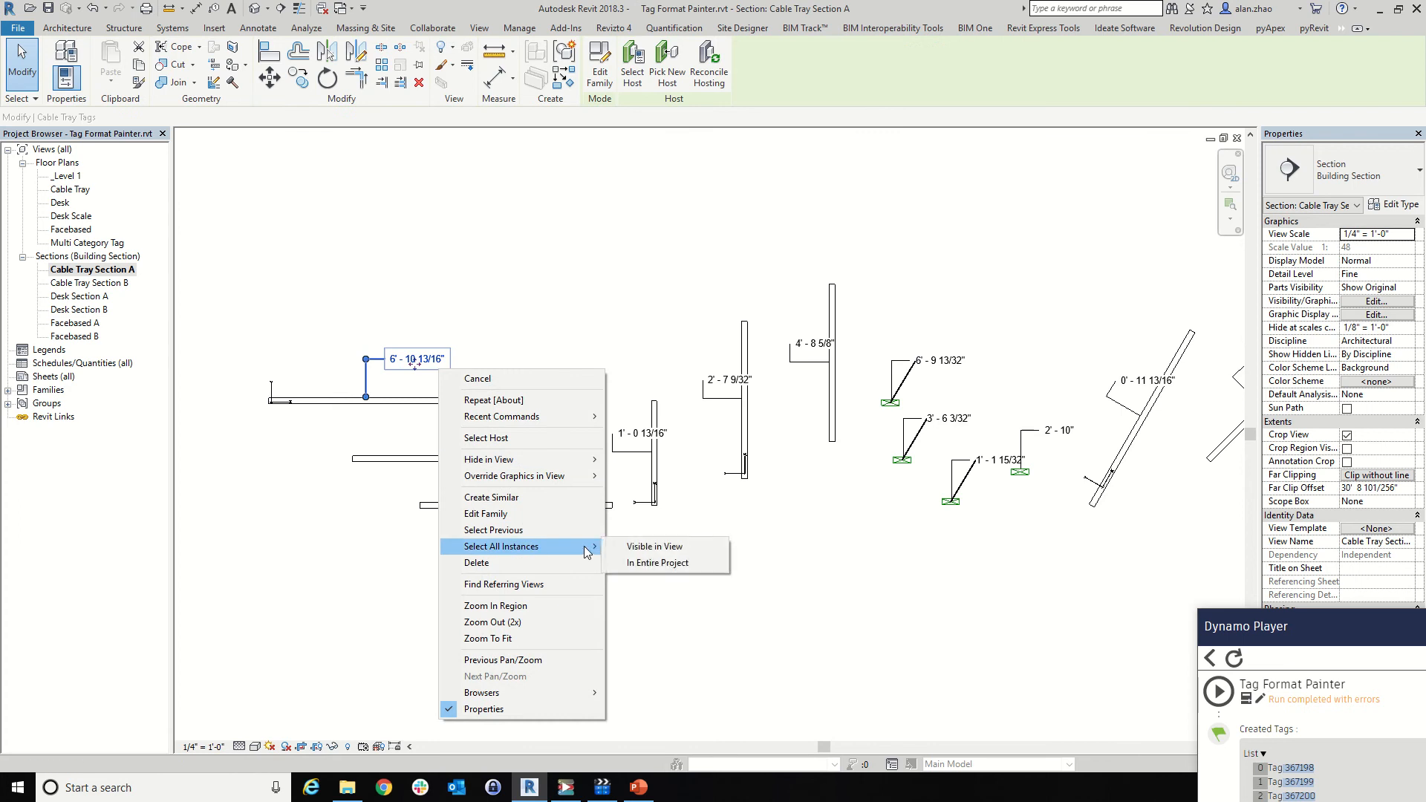
pyautogui.click(611, 549)
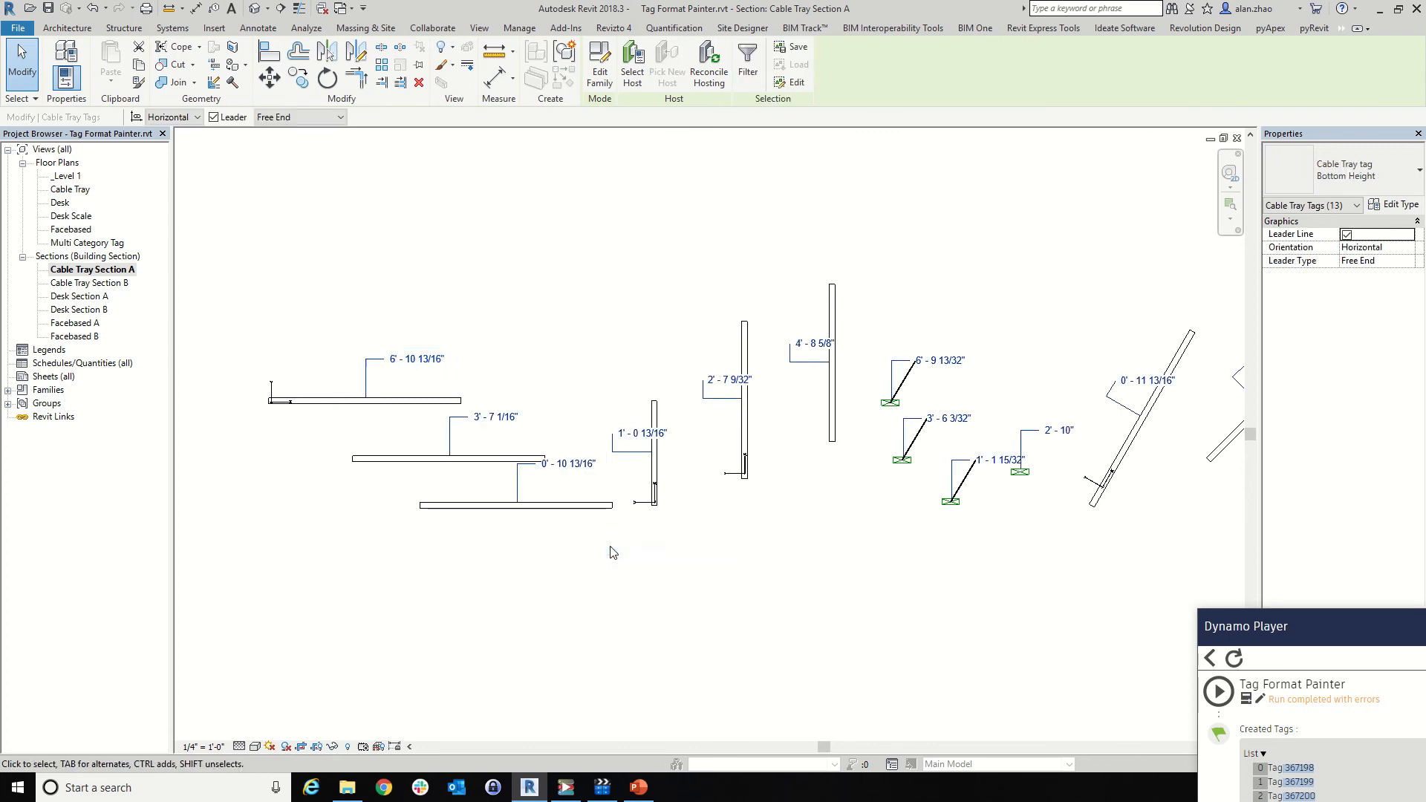
pyautogui.keyDown('shift'); pyautogui.click(429, 365); pyautogui.keyUp('shift')
pyautogui.press('Delete')
pyautogui.scroll(3, 357, 373)
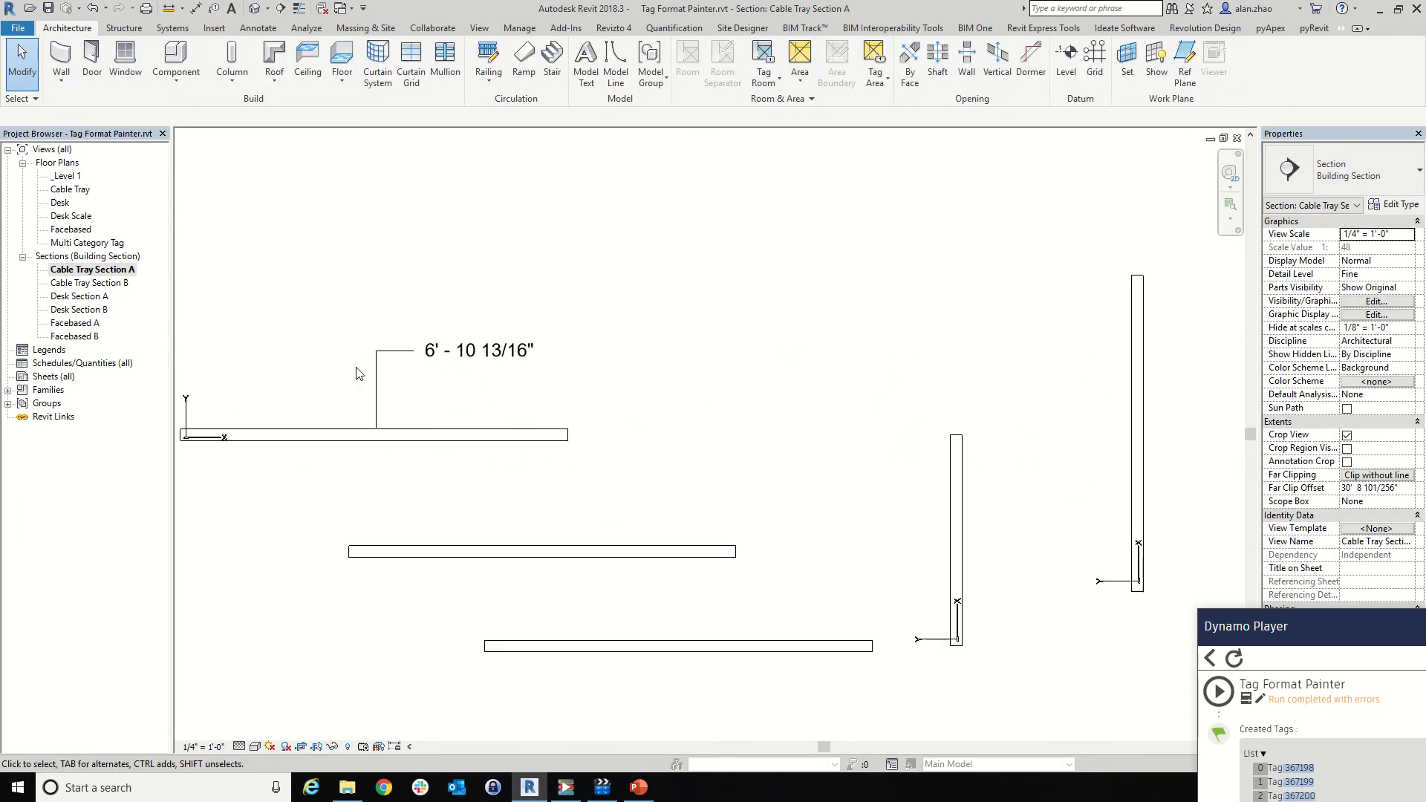
# Move the remaining tag with its leader along the uppermost horizontal tray to near the tray's right end
pyautogui.click(383, 402)
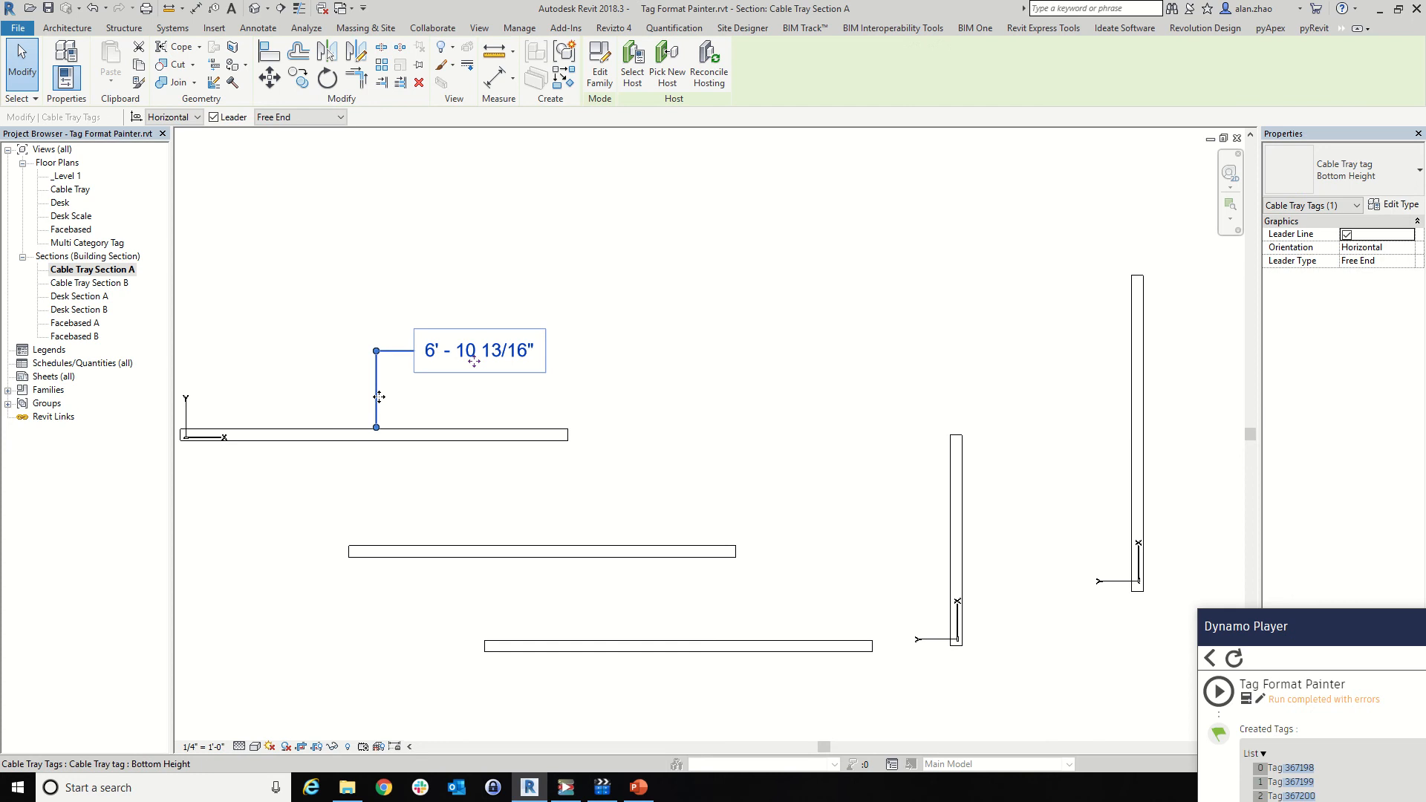
pyautogui.moveTo(386, 403); pyautogui.dragTo(547, 404)
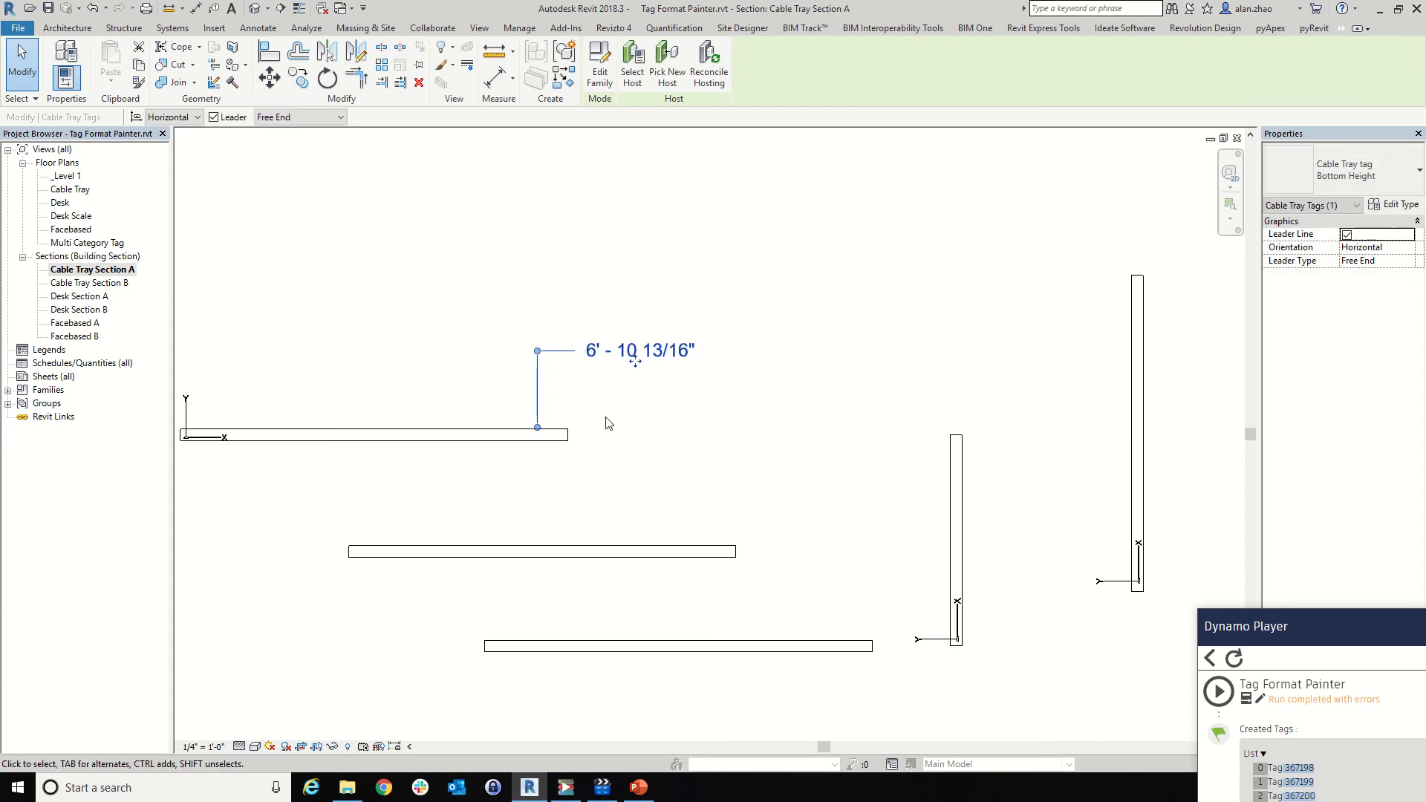
pyautogui.scroll(-2, 388, 459)
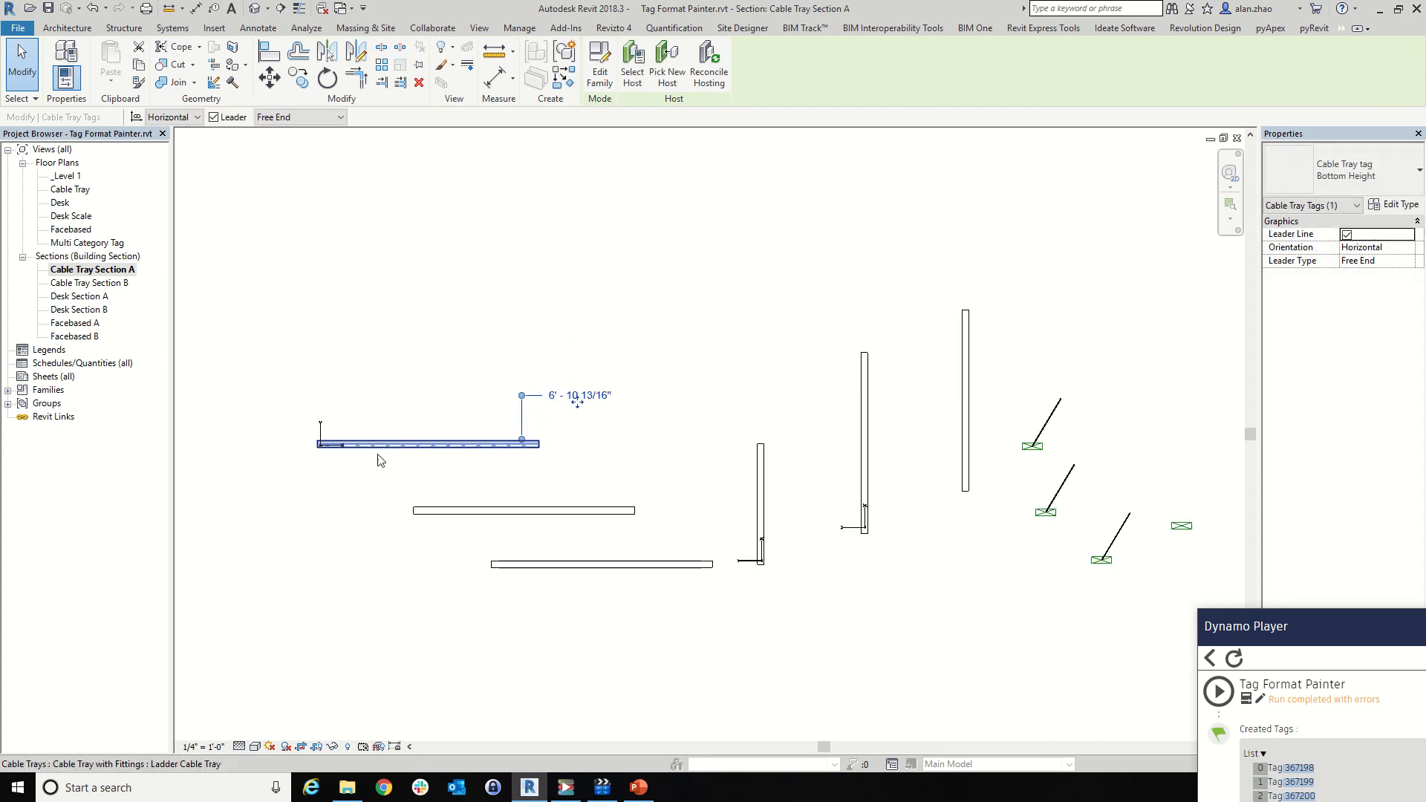
pyautogui.scroll(4, 525, 448)
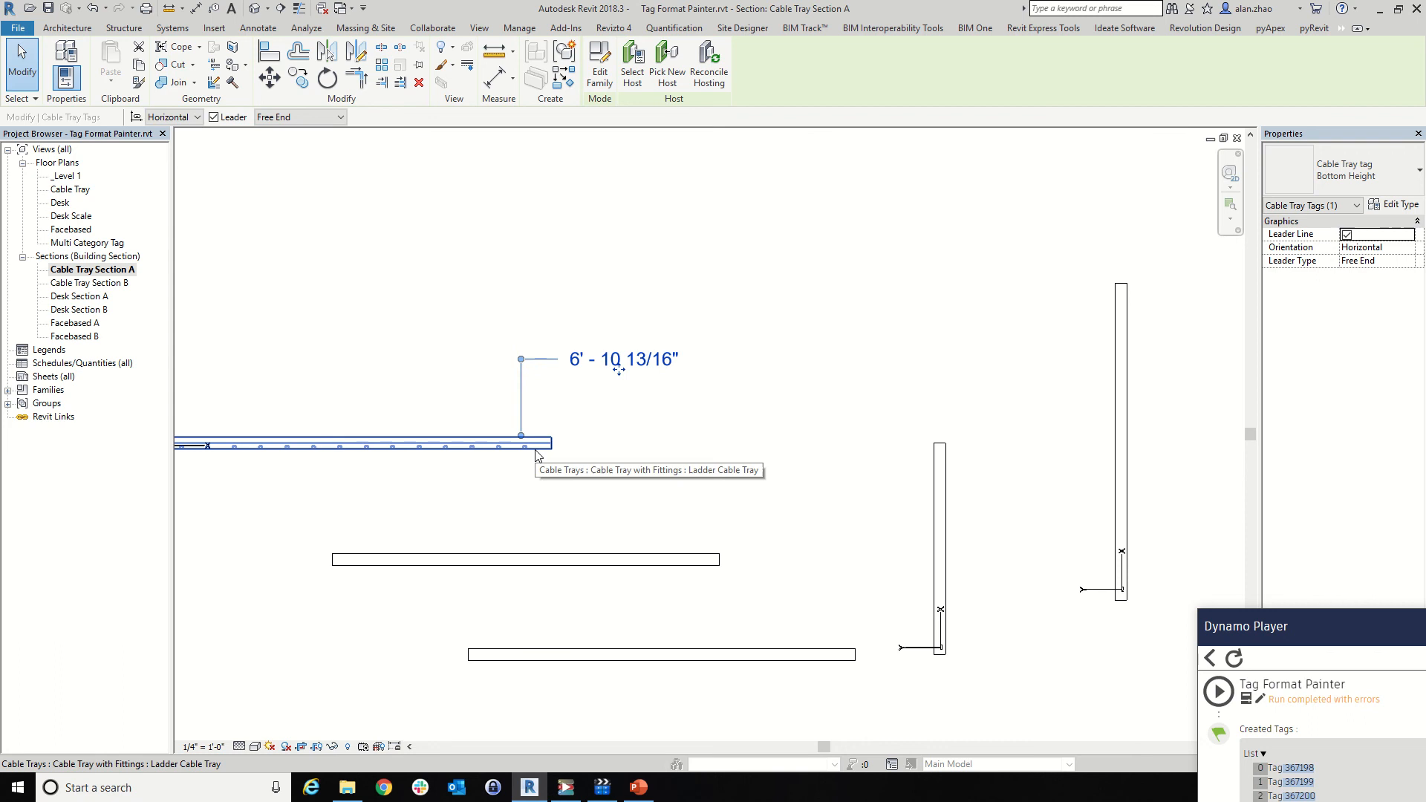
pyautogui.scroll(-3, 536, 450)
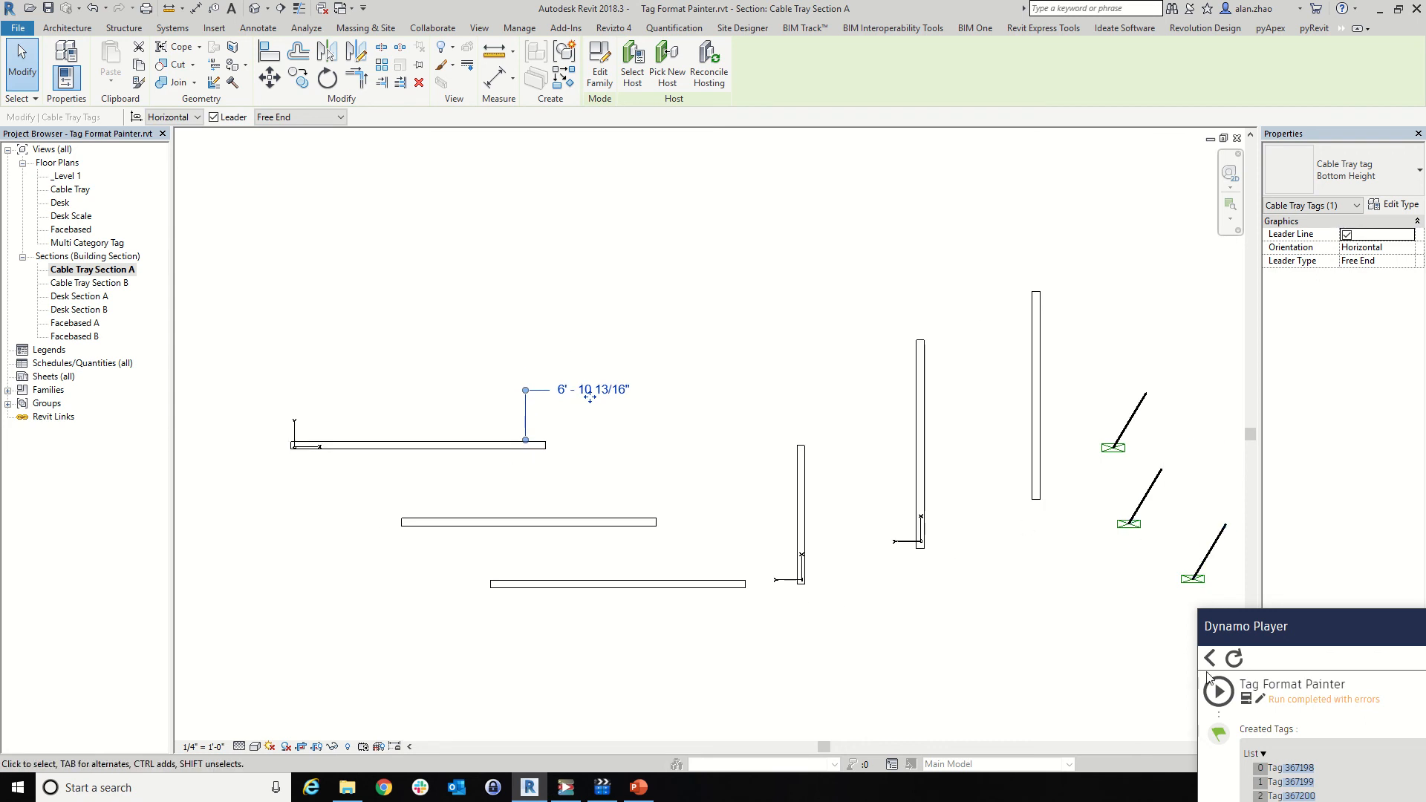
# Run Tag Format Painter and reset its source to the moved tag on the uppermost horizontal cable tray
pyautogui.click(1218, 696)
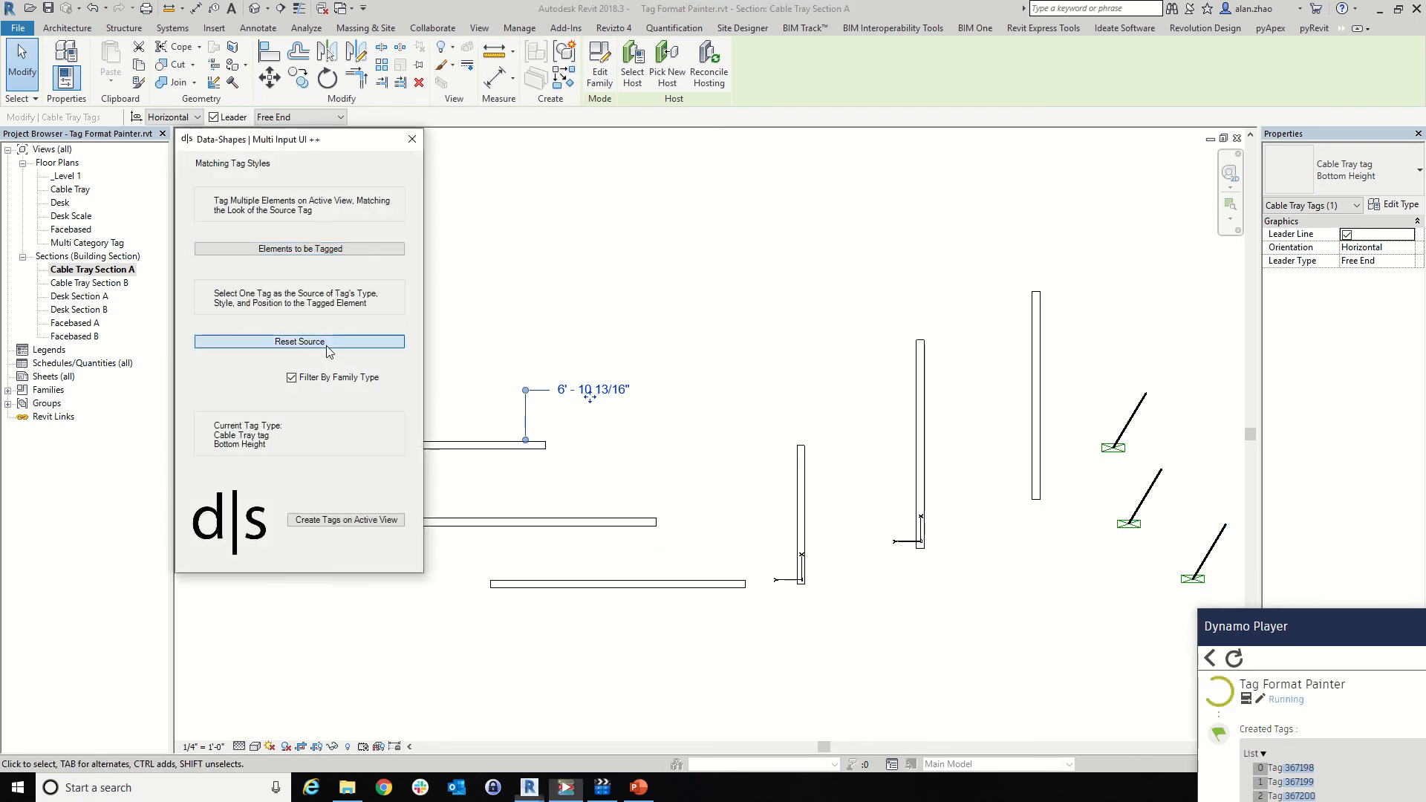
pyautogui.click(327, 343)
pyautogui.click(624, 394)
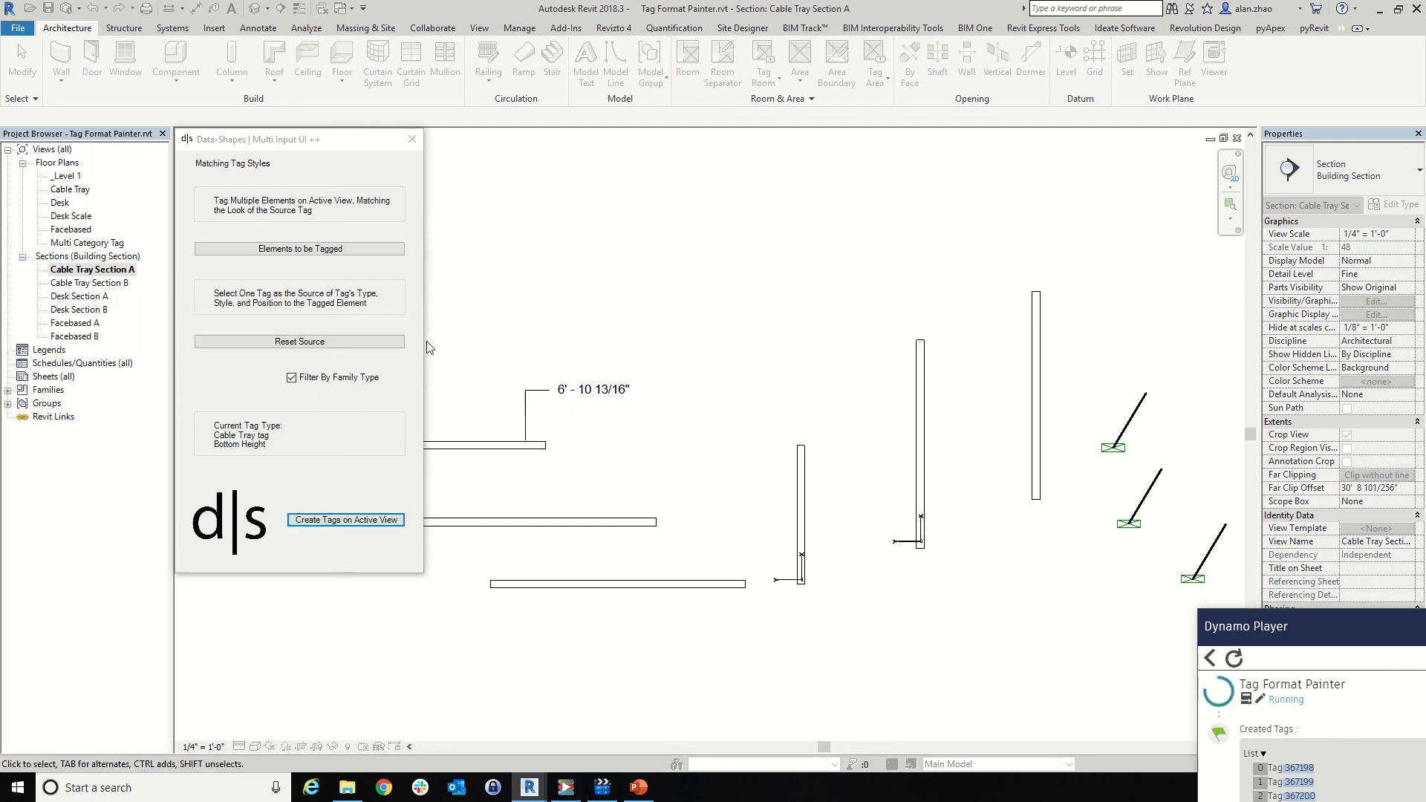
# Choose the three vertical cable trays and the two lower horizontal trays as the elements to be tagged, and finish the selection
pyautogui.click(343, 257)
pyautogui.scroll(-1, 649, 497)
pyautogui.click(986, 413)
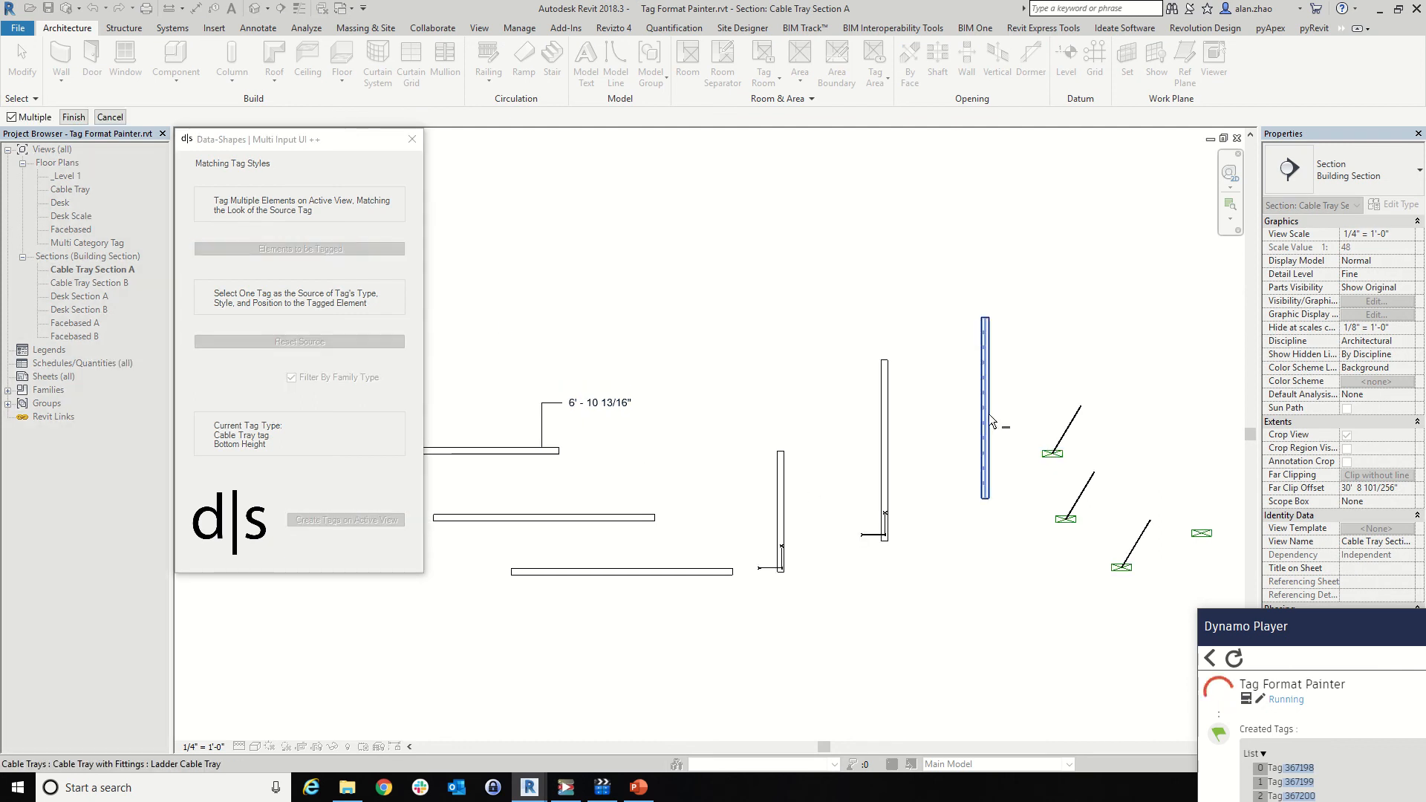
pyautogui.click(883, 438)
pyautogui.click(780, 474)
pyautogui.click(650, 517)
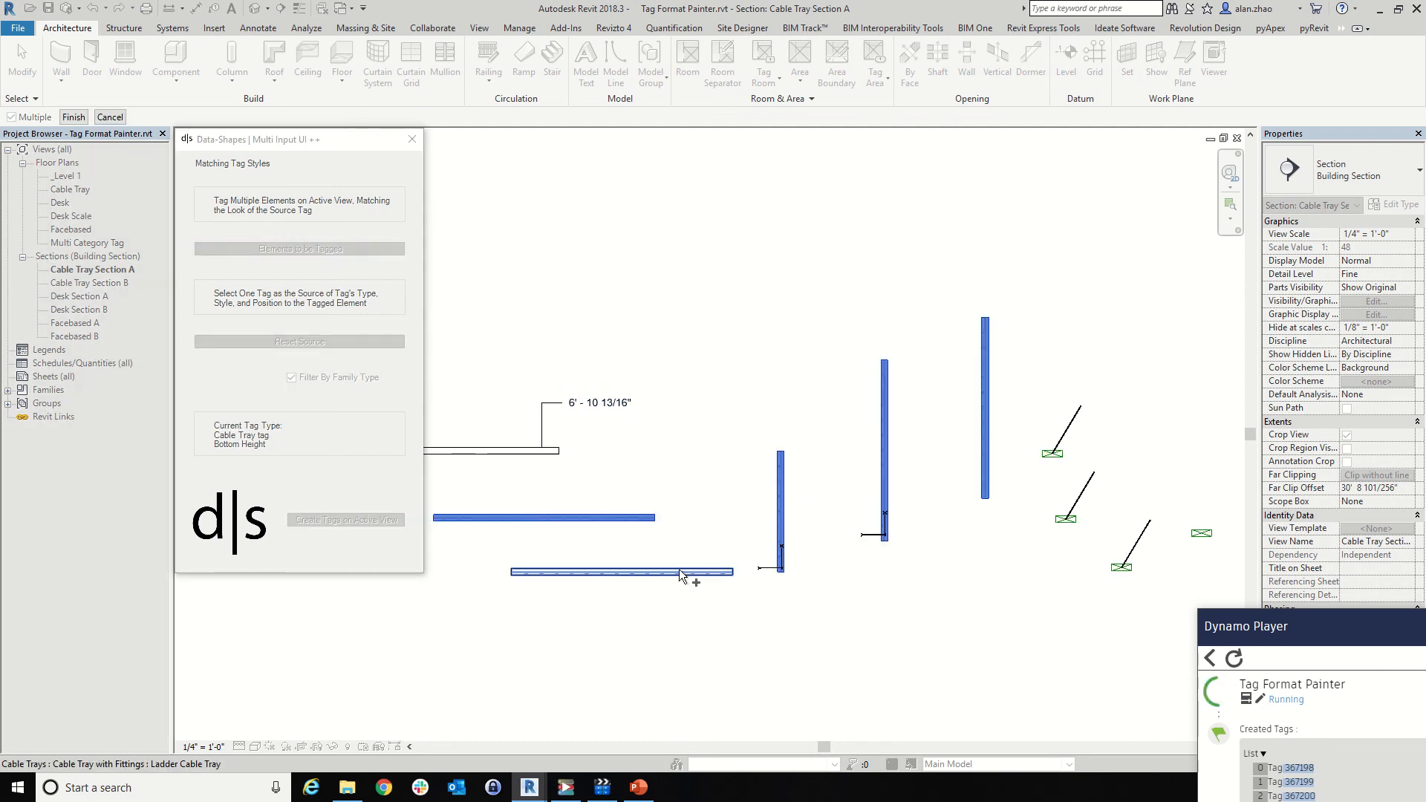
pyautogui.click(678, 571)
pyautogui.click(86, 117)
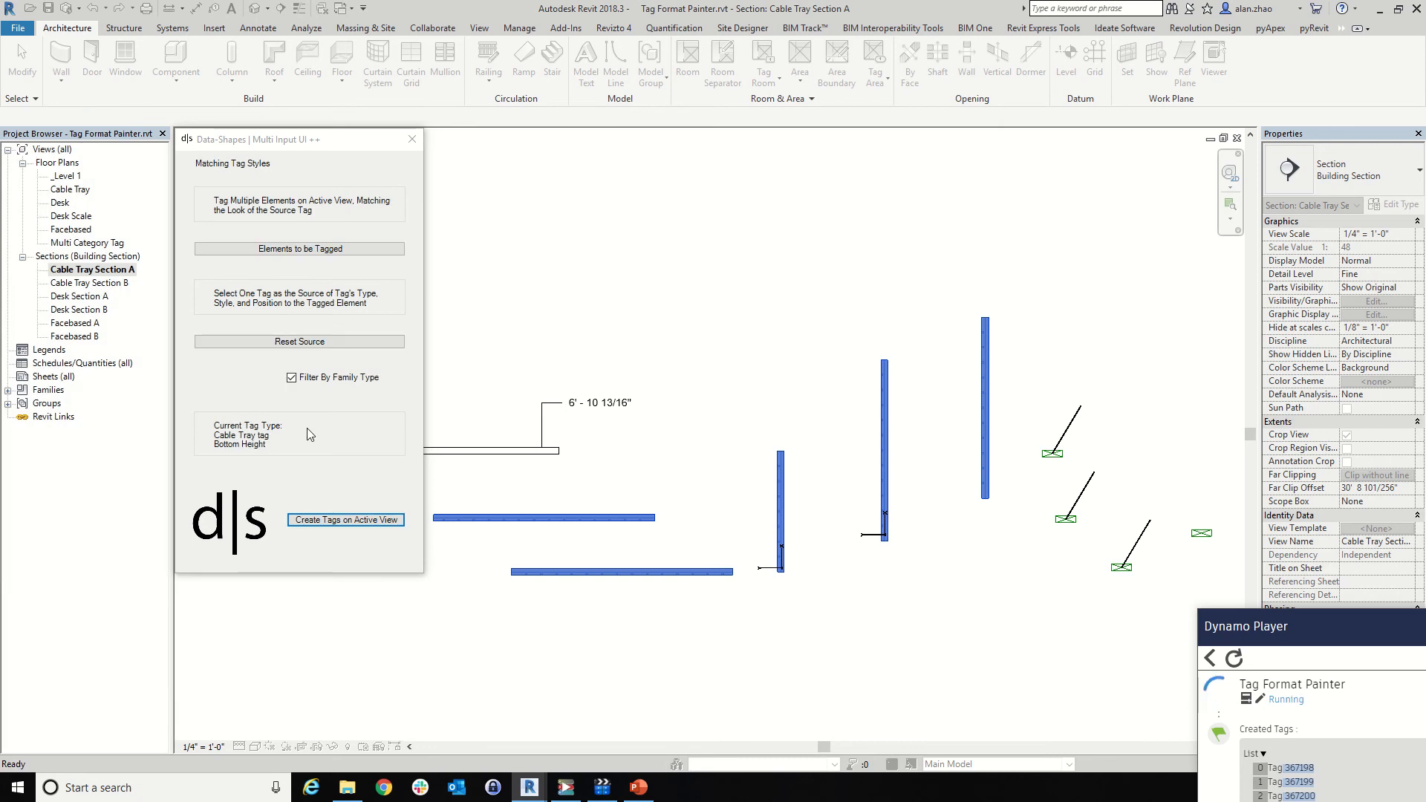
# Create the matching tags for the chosen cable trays on the active view
pyautogui.click(352, 514)
pyautogui.scroll(3, 727, 542)
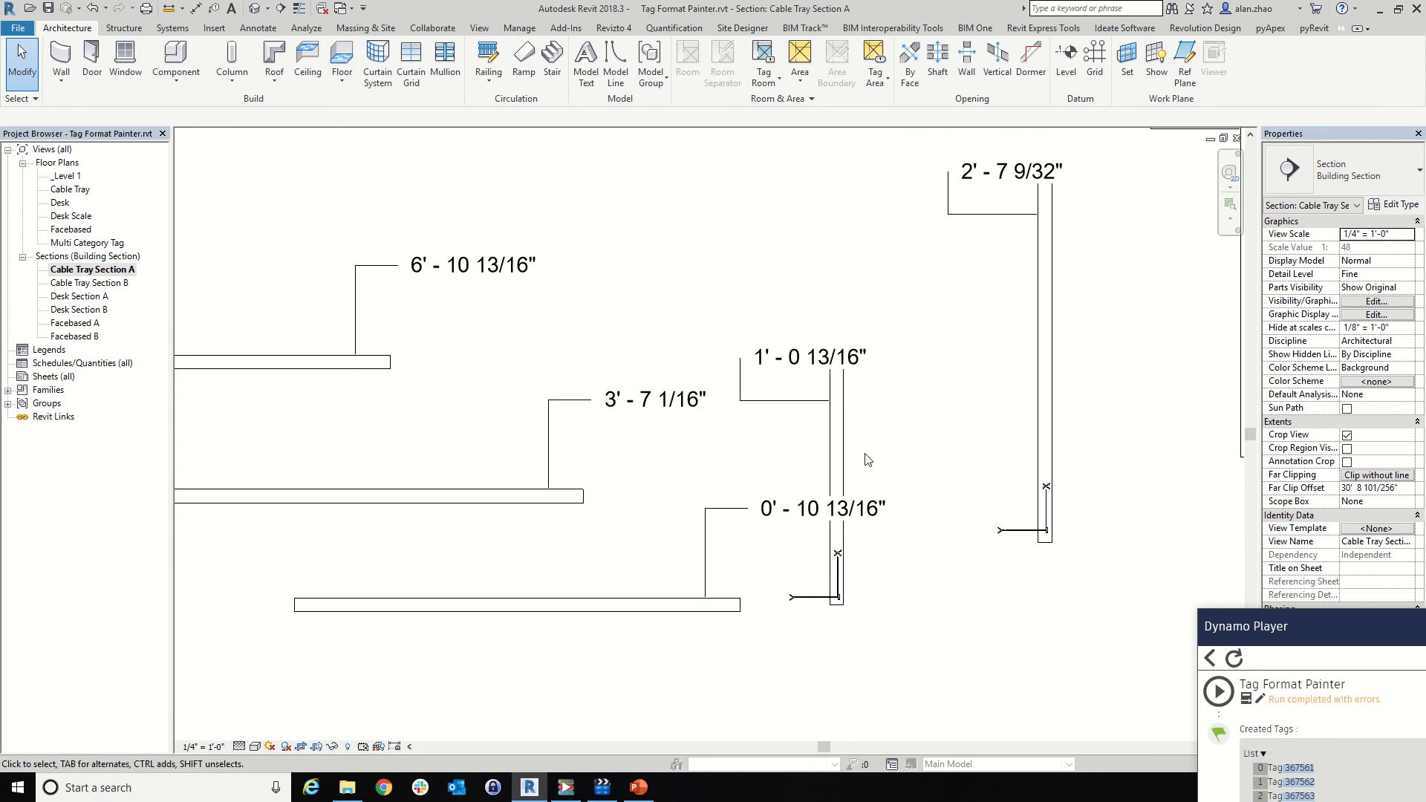
# Examine the new tags on the vertical and horizontal trays against the source tag on the uppermost horizontal tray
pyautogui.click(837, 445)
pyautogui.click(1047, 379)
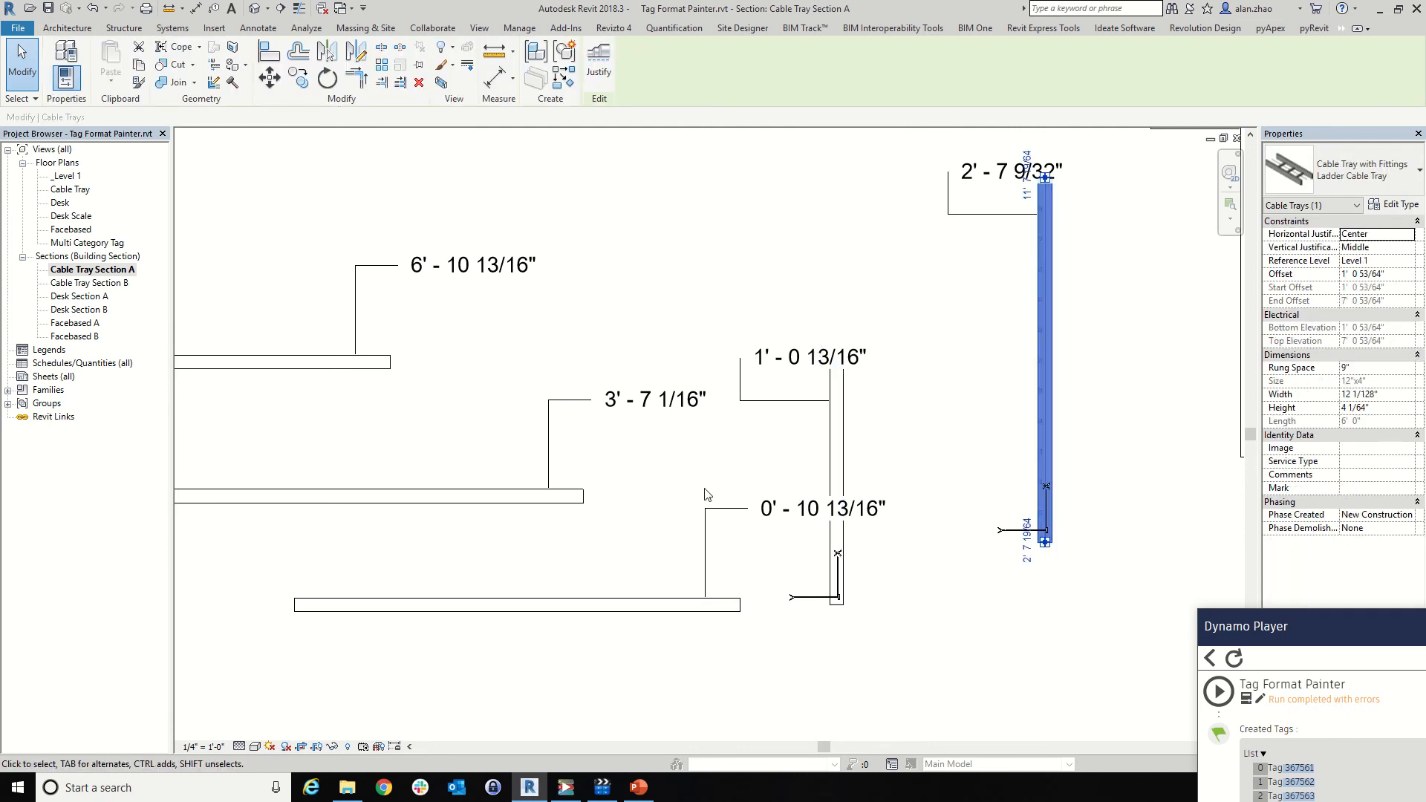
pyautogui.scroll(-3, 1047, 379)
pyautogui.scroll(3, 904, 401)
pyautogui.scroll(-3, 904, 401)
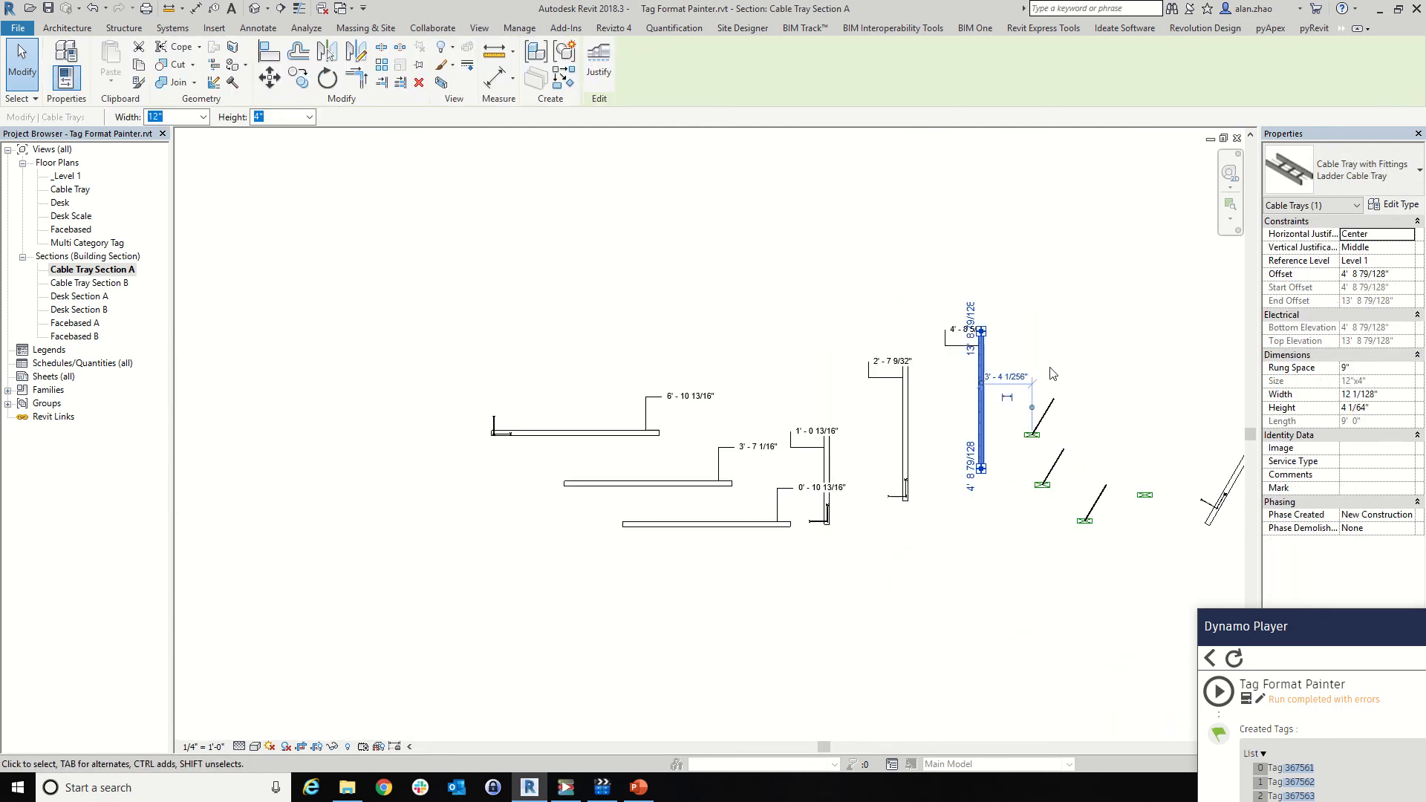
pyautogui.scroll(3, 587, 456)
pyautogui.click(626, 436)
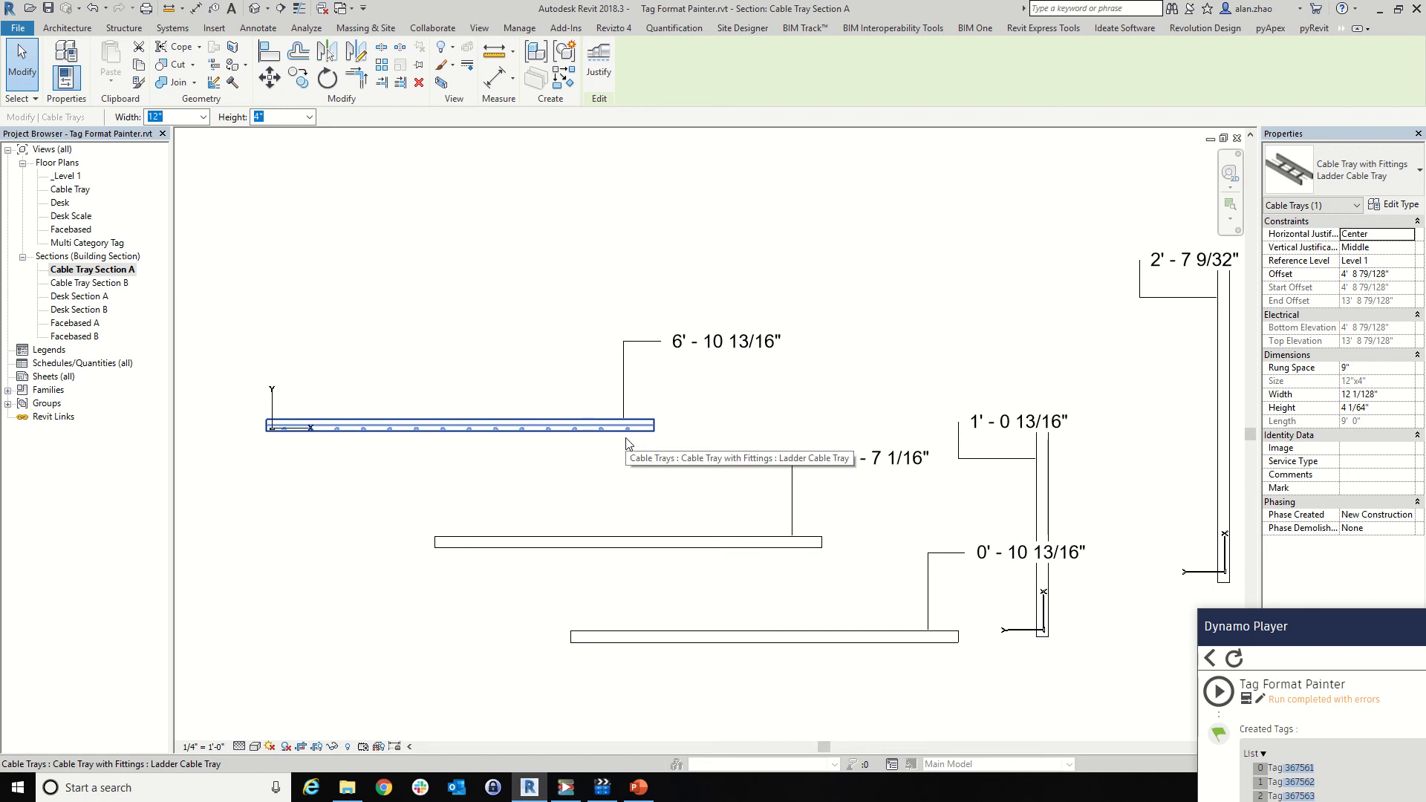
pyautogui.click(702, 343)
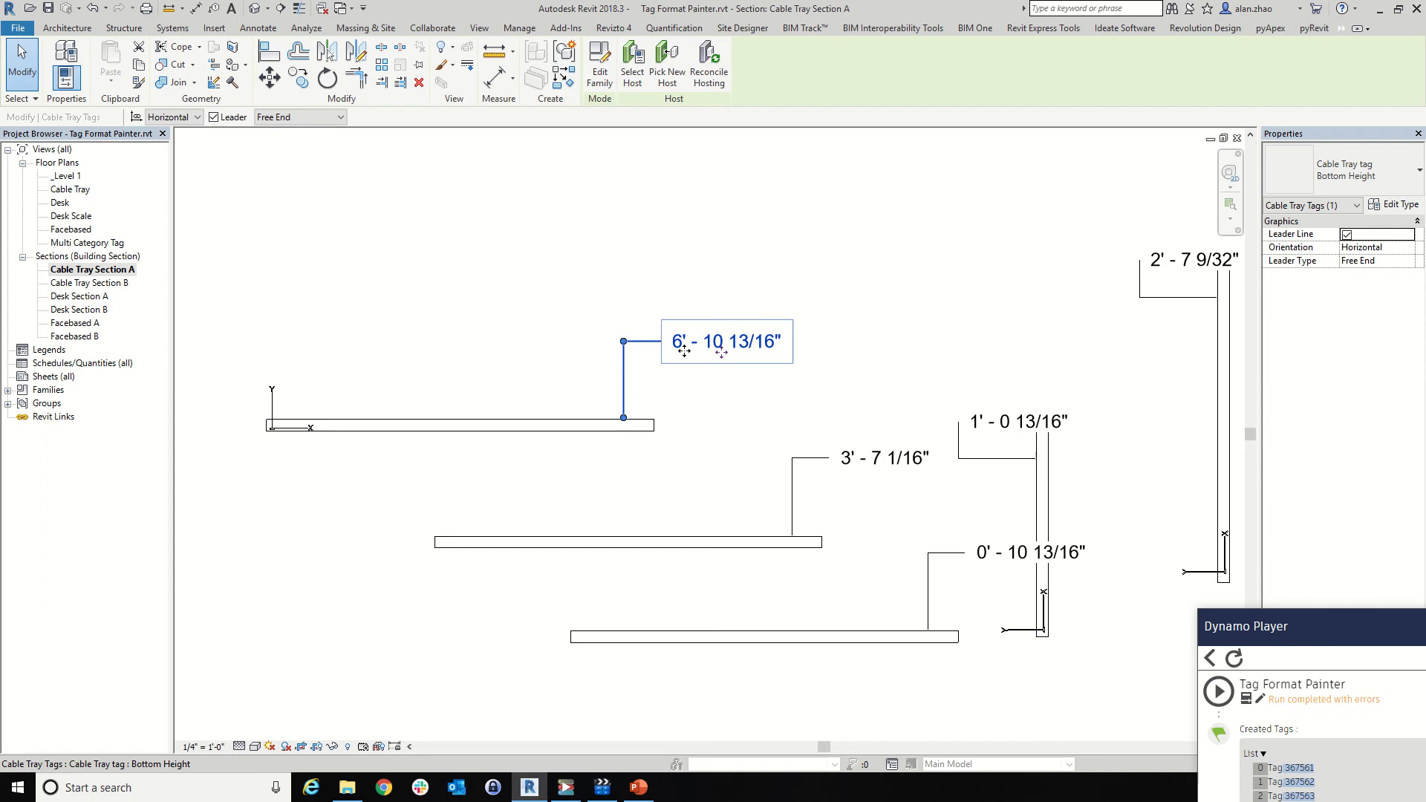
# Draw a vertical wide detail line about 3'-3" long from the source tag's text start down past the uppermost tray's level
pyautogui.click(263, 28)
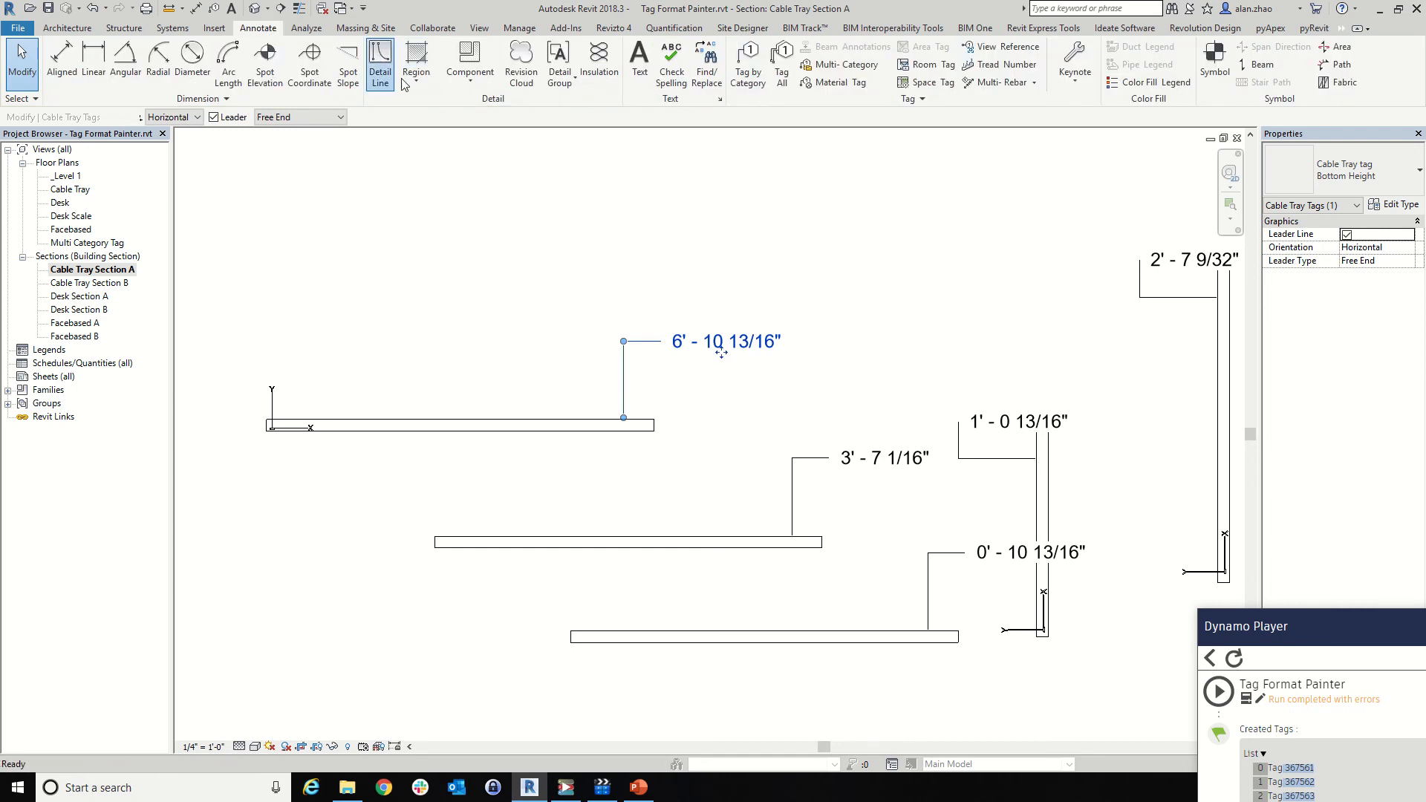
pyautogui.click(380, 64)
pyautogui.scroll(1, 660, 341)
pyautogui.scroll(1, 660, 341)
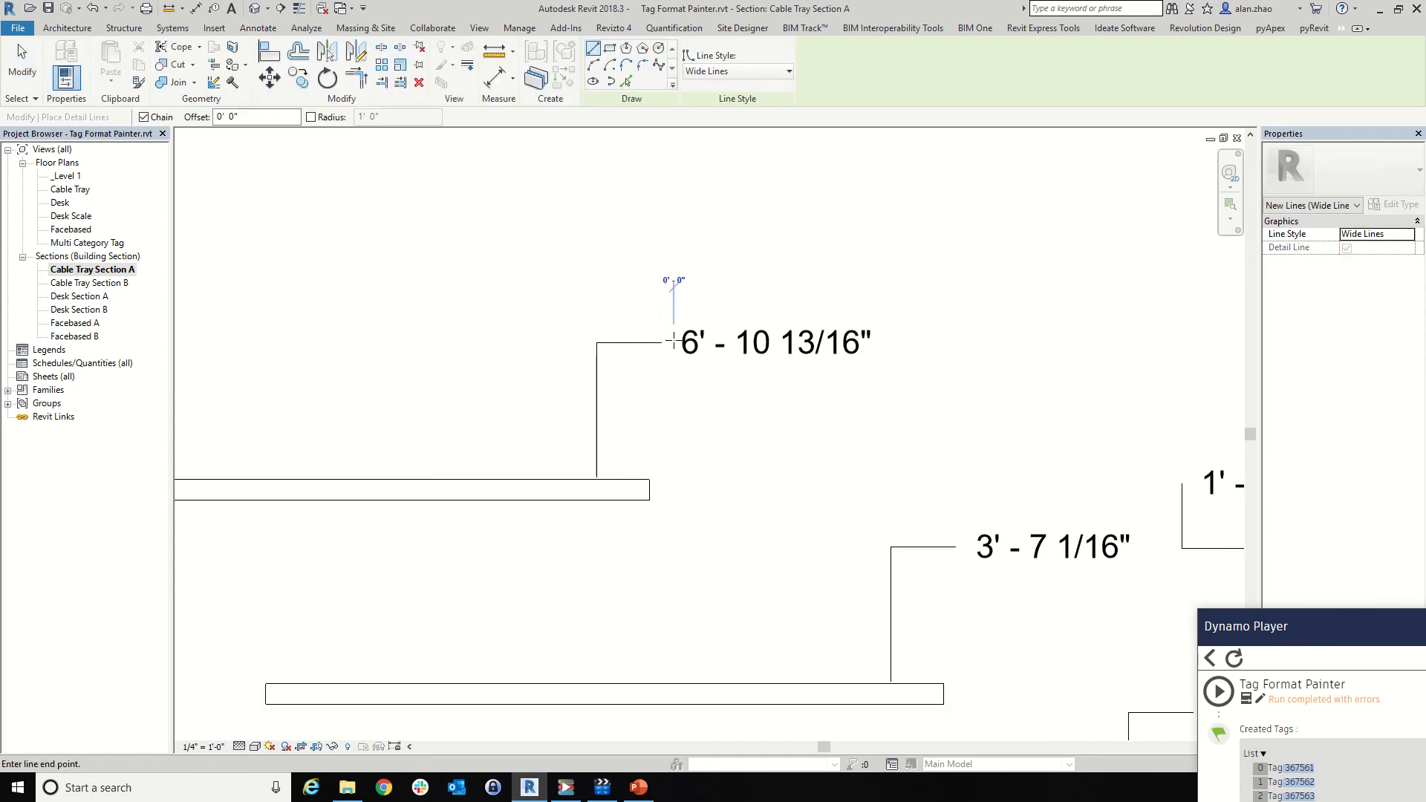
pyautogui.click(673, 340)
pyautogui.scroll(-1, 675, 364)
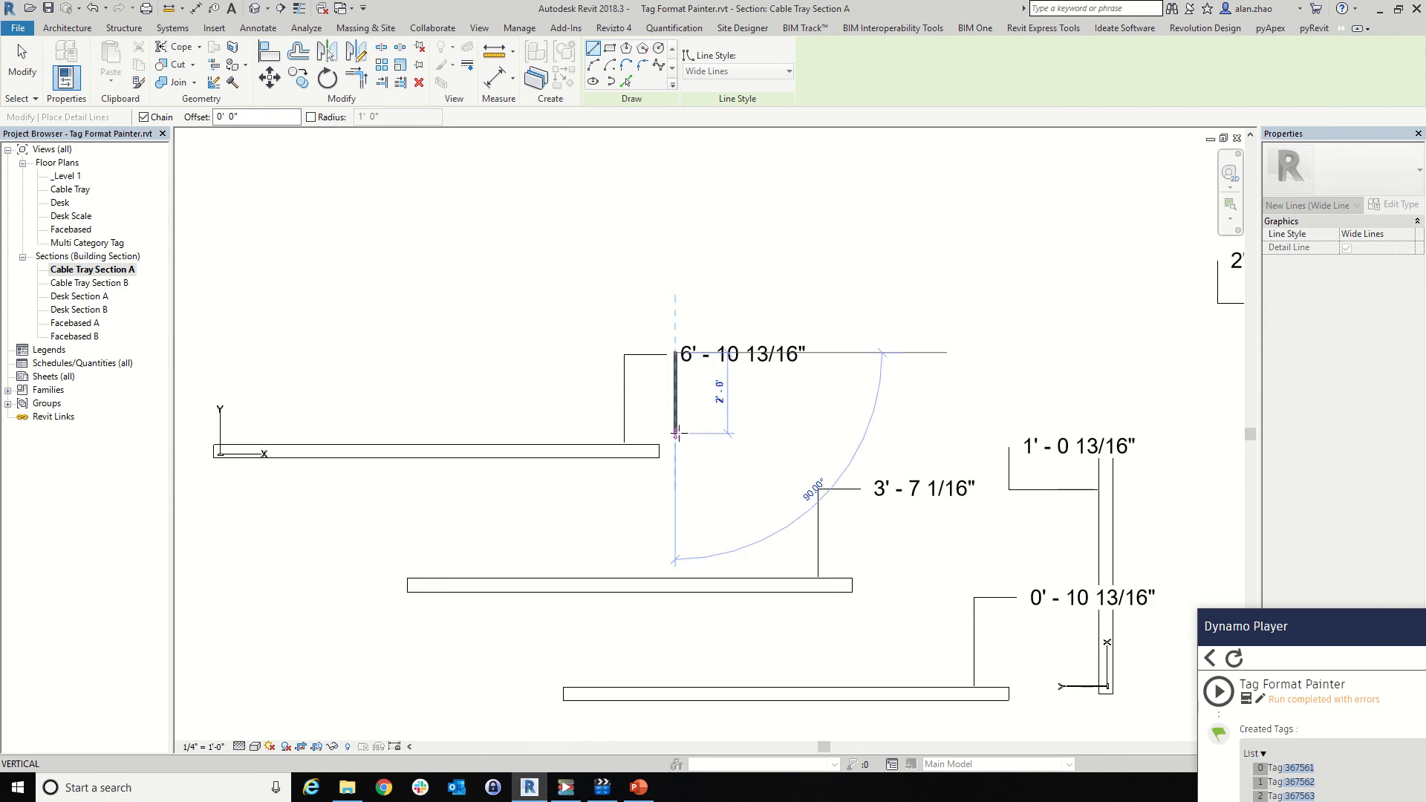
pyautogui.click(675, 484)
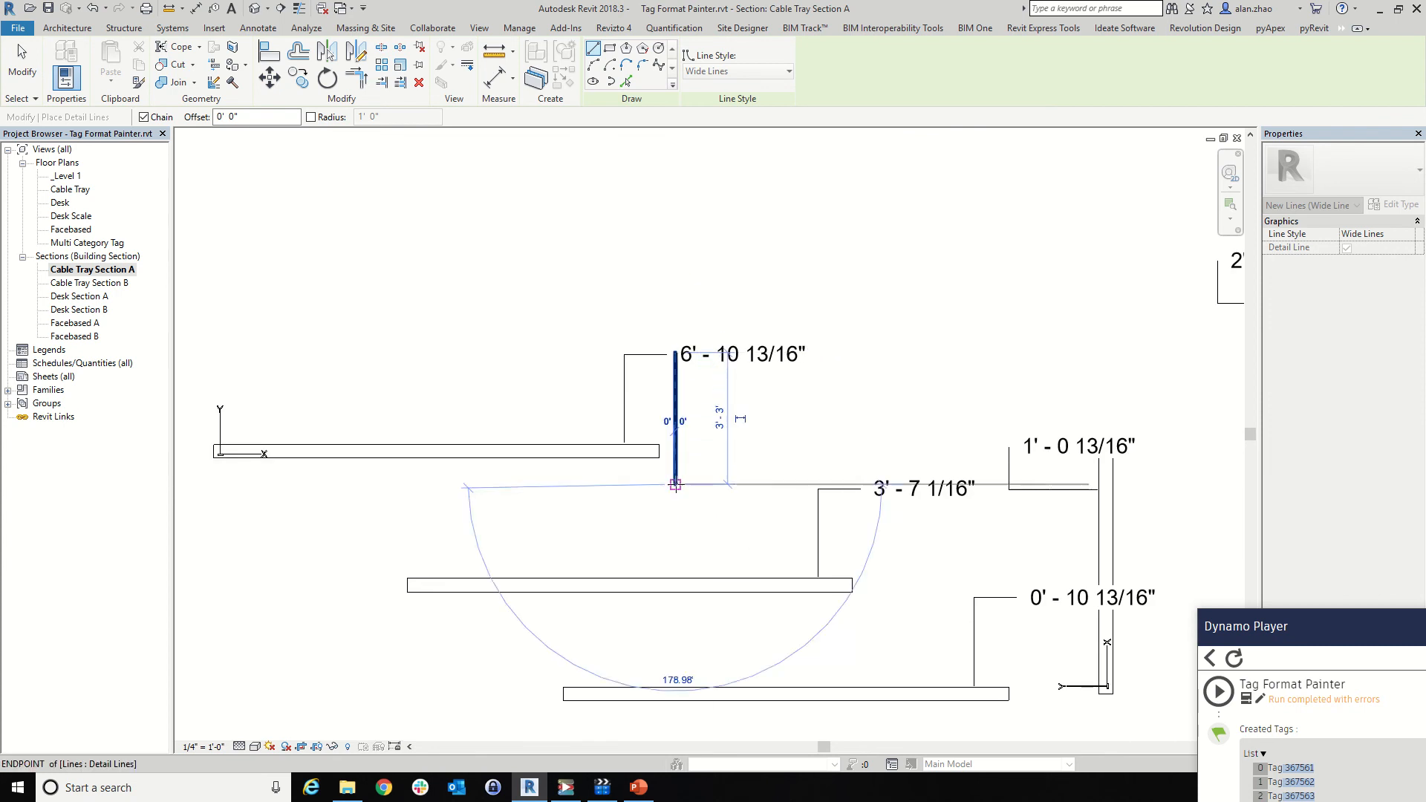
pyautogui.press('Escape')
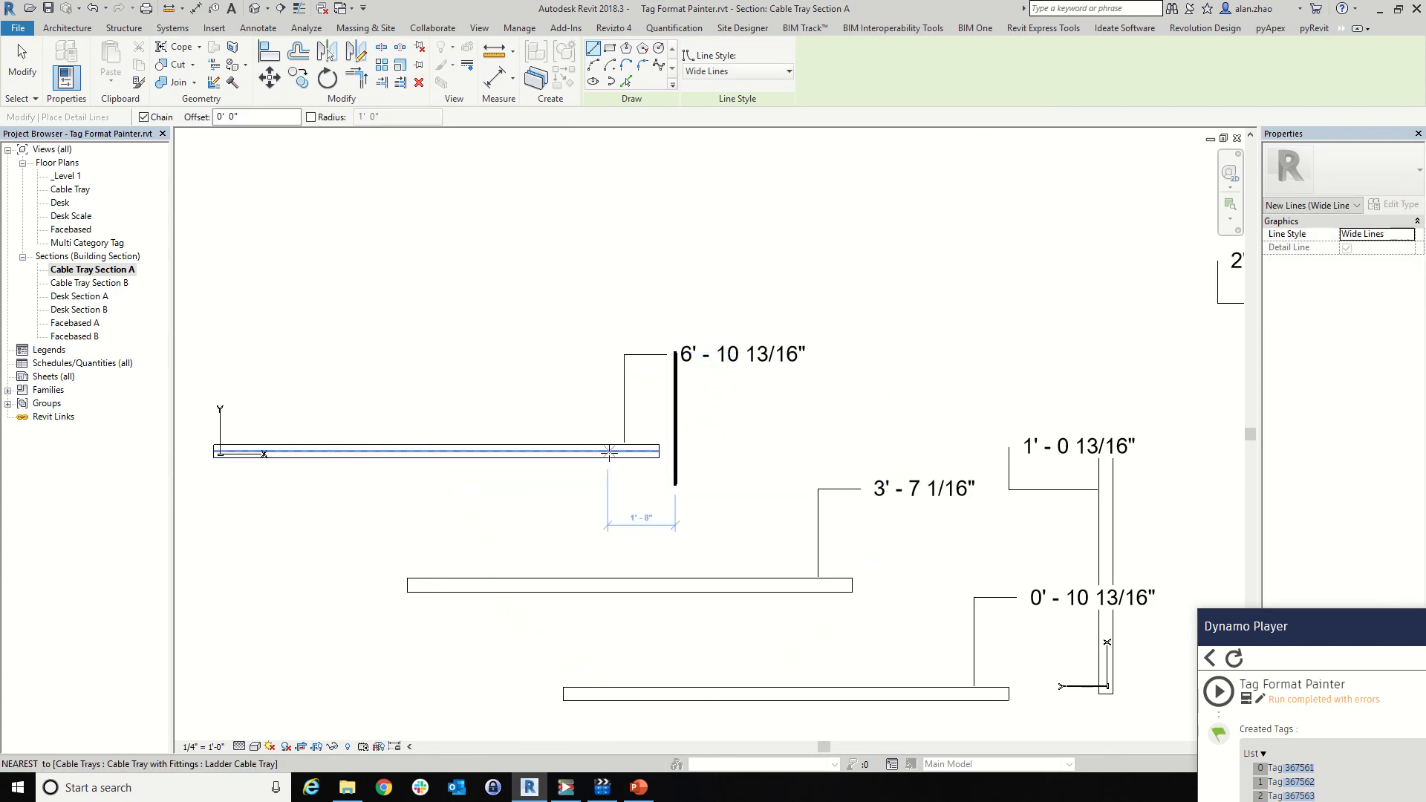
# Draw a horizontal wide detail line along the uppermost tray's centreline, extending past its right end and crossing the vertical line
pyautogui.click(608, 451)
pyautogui.click(754, 451)
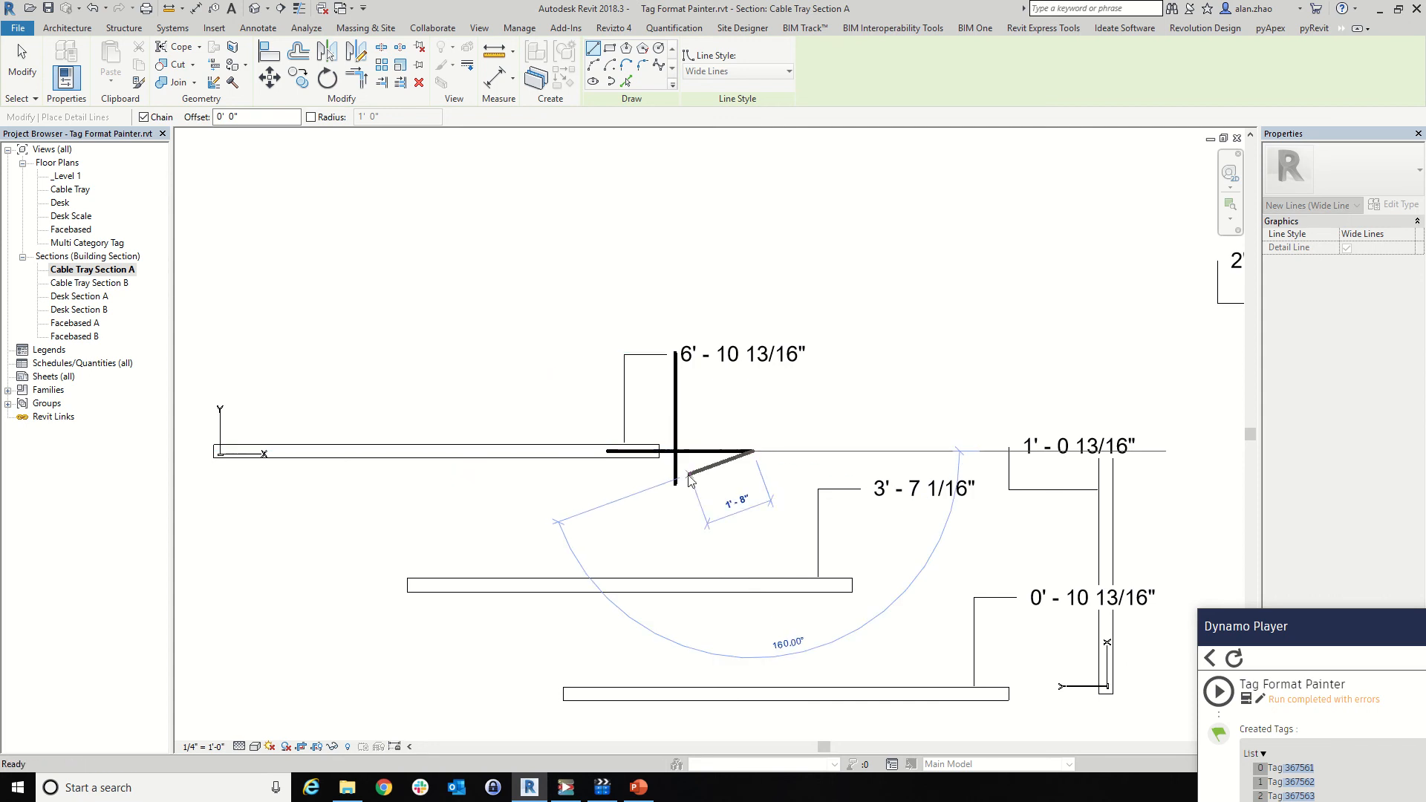
pyautogui.press('Escape')
pyautogui.press('Escape')
# Draw a small wide-line detail circle centred on the intersection of the two lines, reaching roughly to the tray's right end
pyautogui.scroll(1, 677, 459)
pyautogui.scroll(1, 678, 461)
pyautogui.click(586, 465)
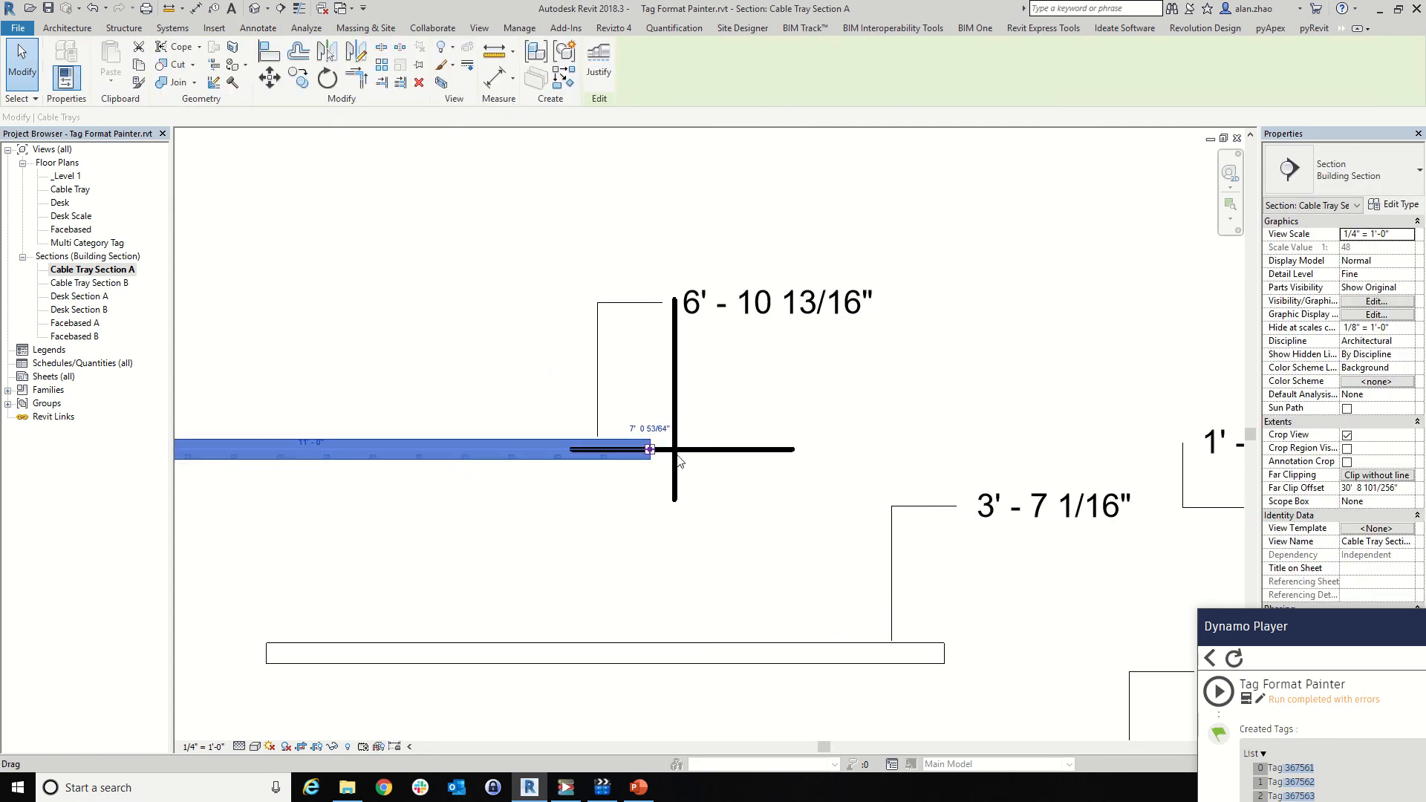
pyautogui.click(681, 380)
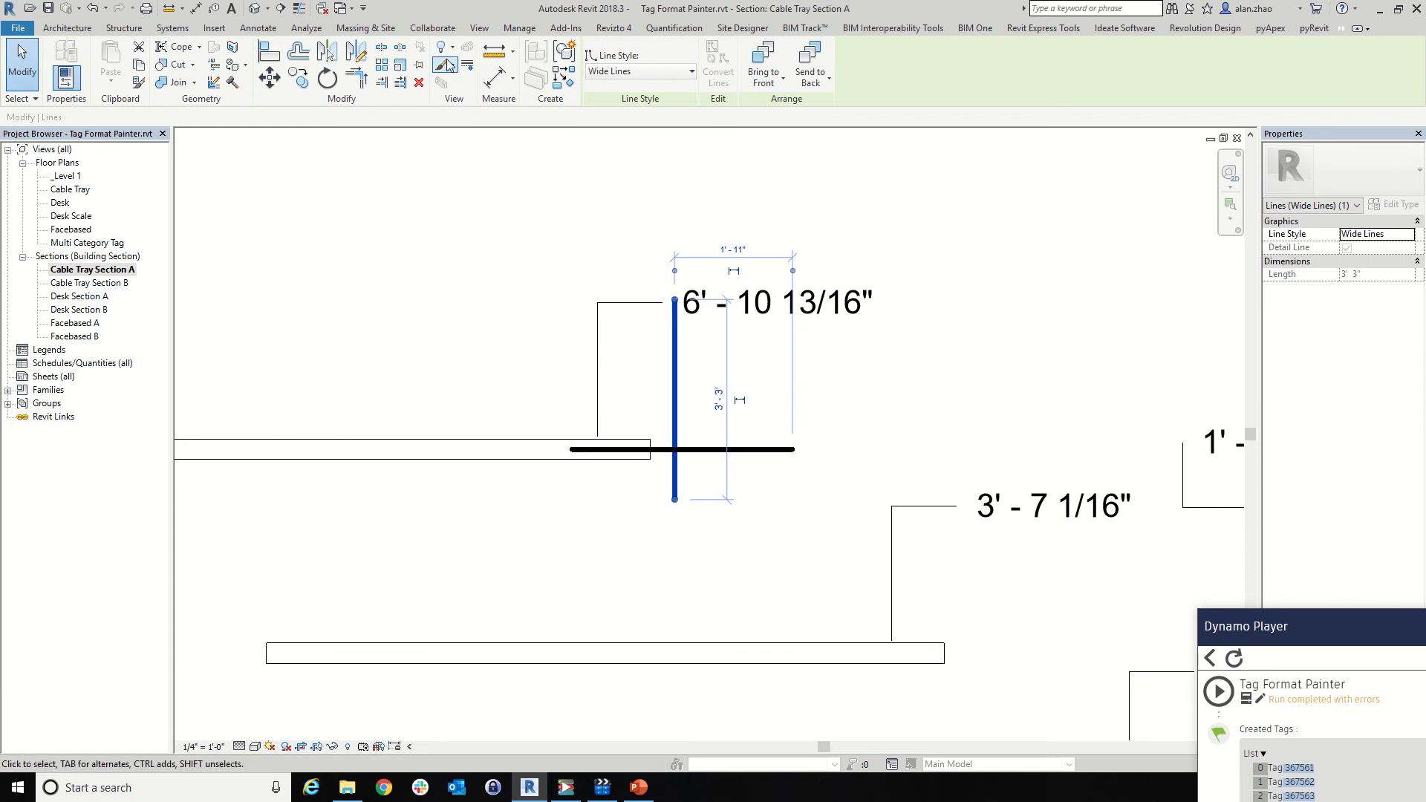
pyautogui.click(566, 77)
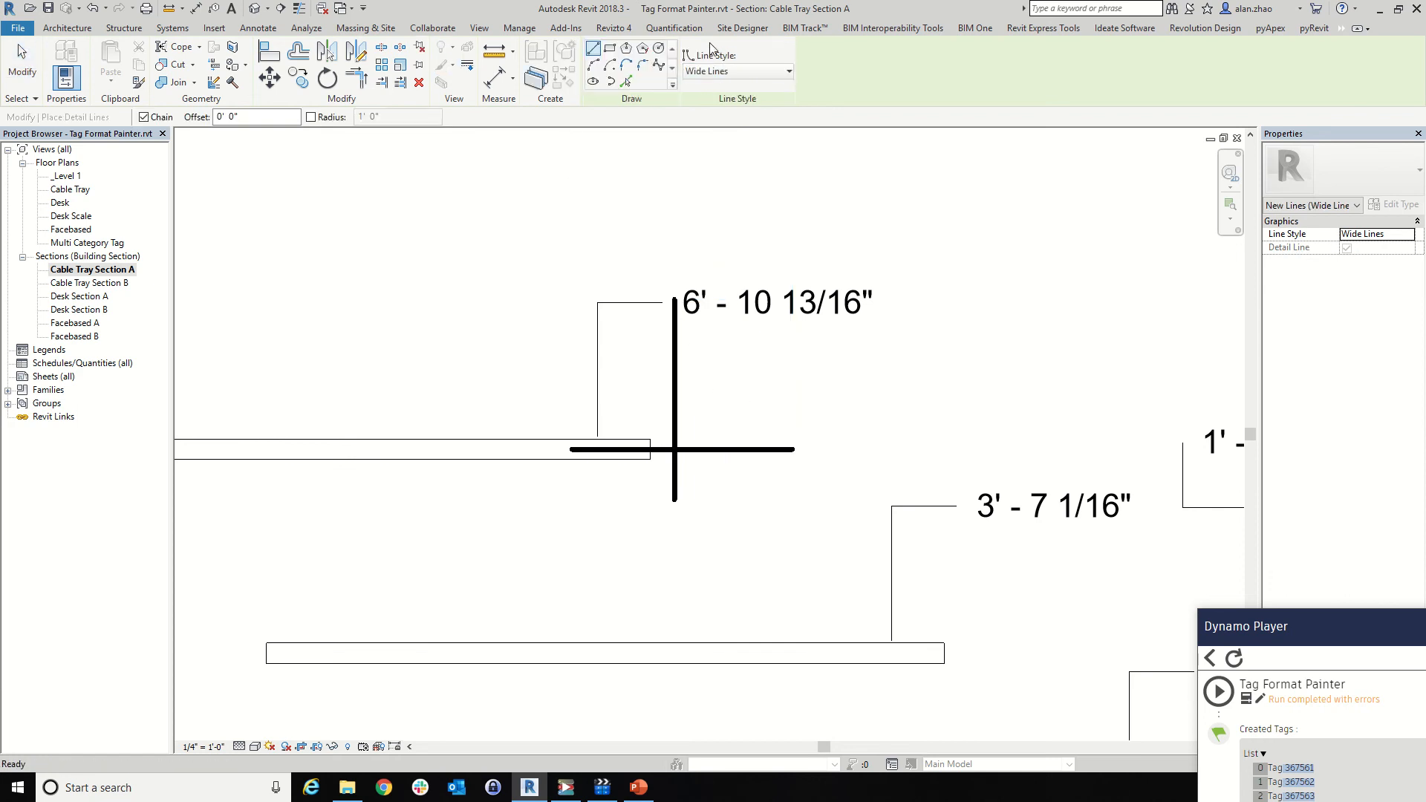
pyautogui.click(658, 49)
pyautogui.click(674, 450)
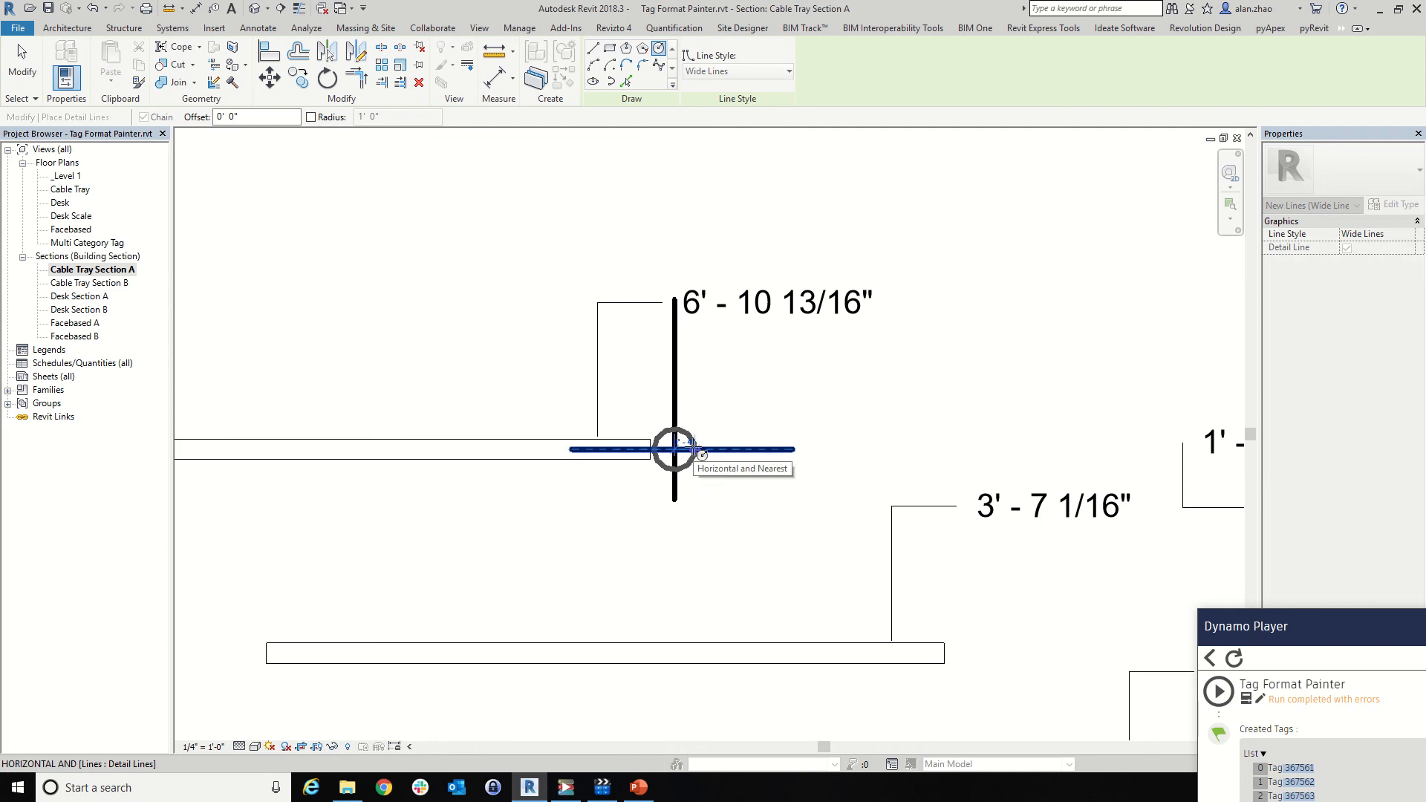
pyautogui.click(693, 446)
pyautogui.press('Escape')
# Delete the horizontal and vertical construction lines, keeping only the circle at the uppermost tray's right end
pyautogui.click(738, 450)
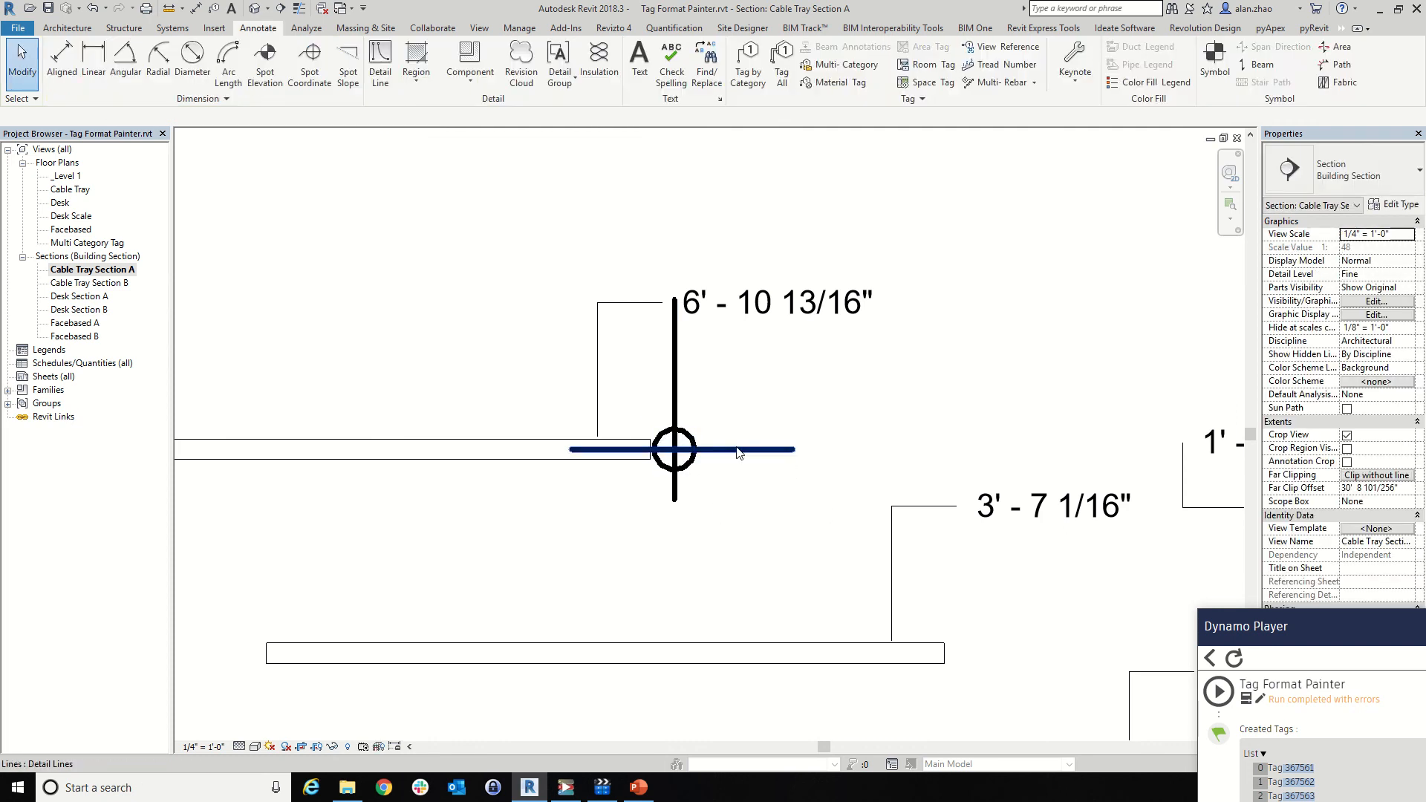
pyautogui.press('Delete')
pyautogui.click(674, 384)
pyautogui.press('Delete')
pyautogui.scroll(-3, 805, 496)
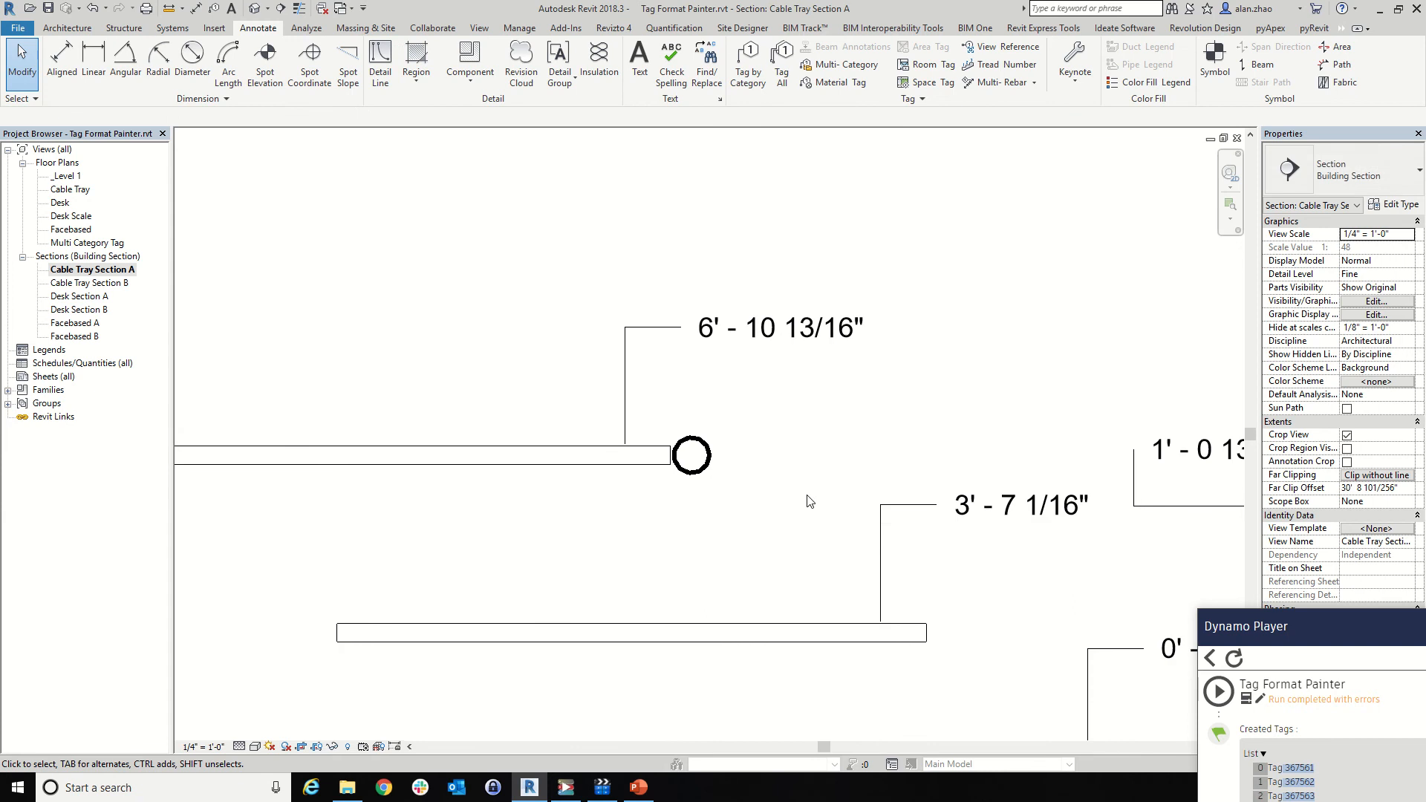
# Copy the circle from the uppermost tray's right end to the matching position at the middle horizontal tray's right end
pyautogui.click(724, 478)
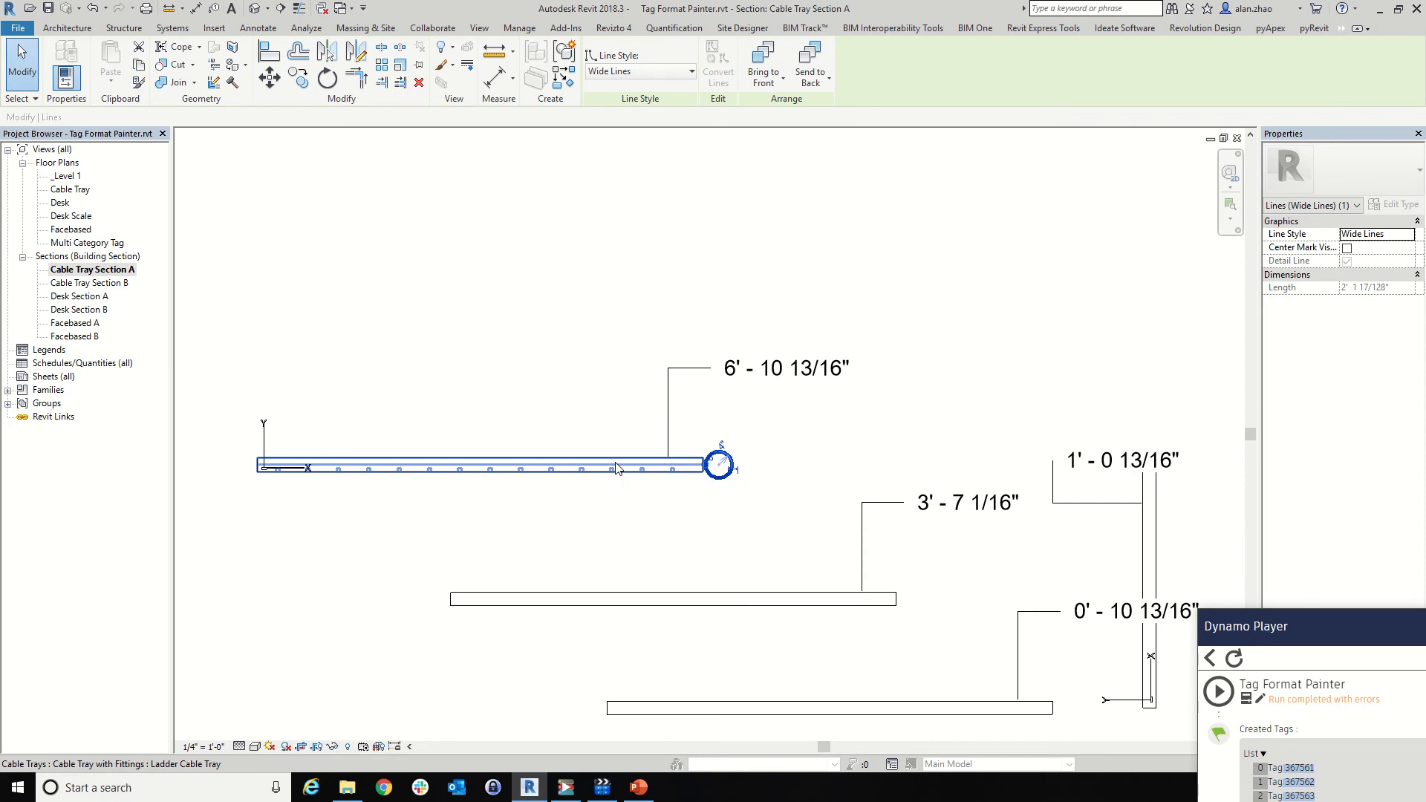
pyautogui.click(616, 468)
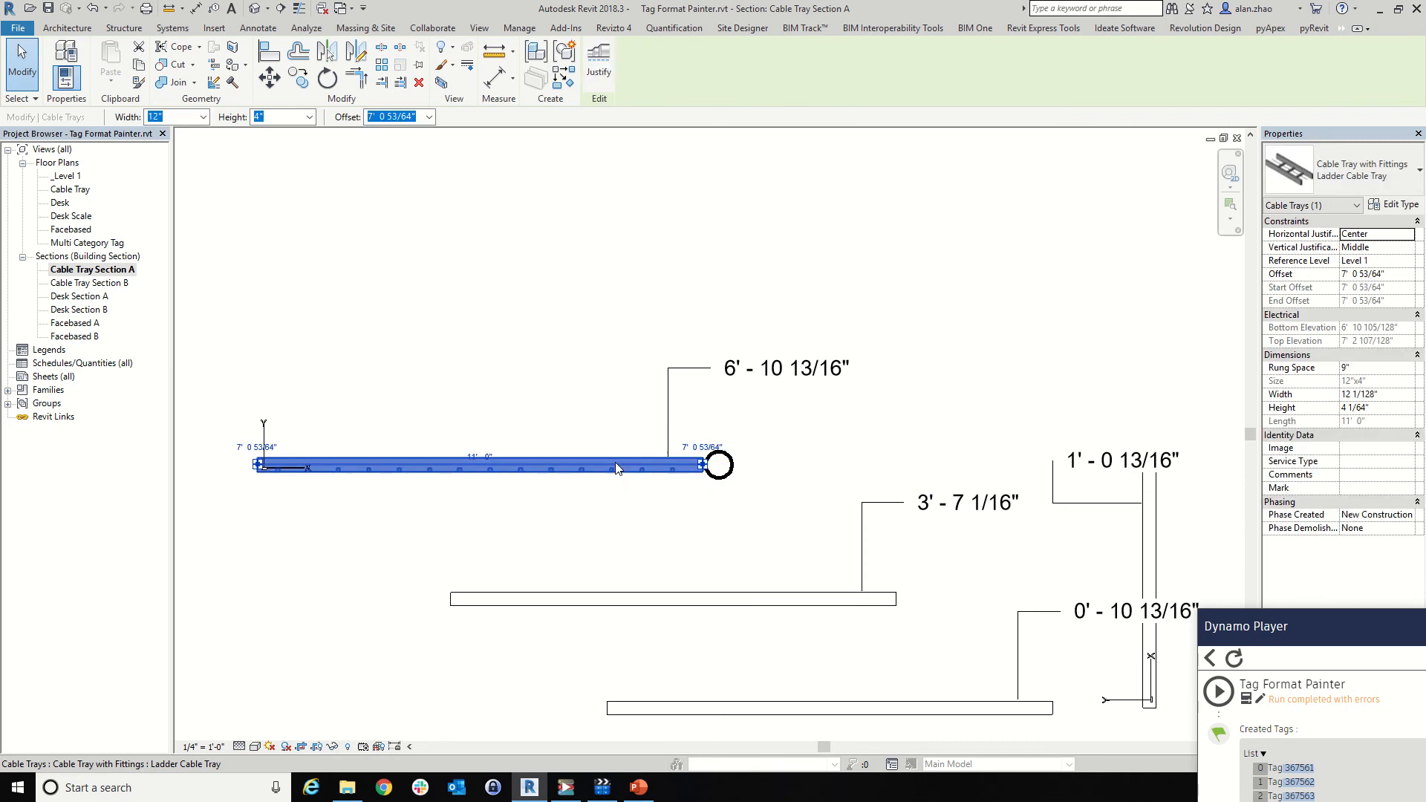
pyautogui.click(734, 475)
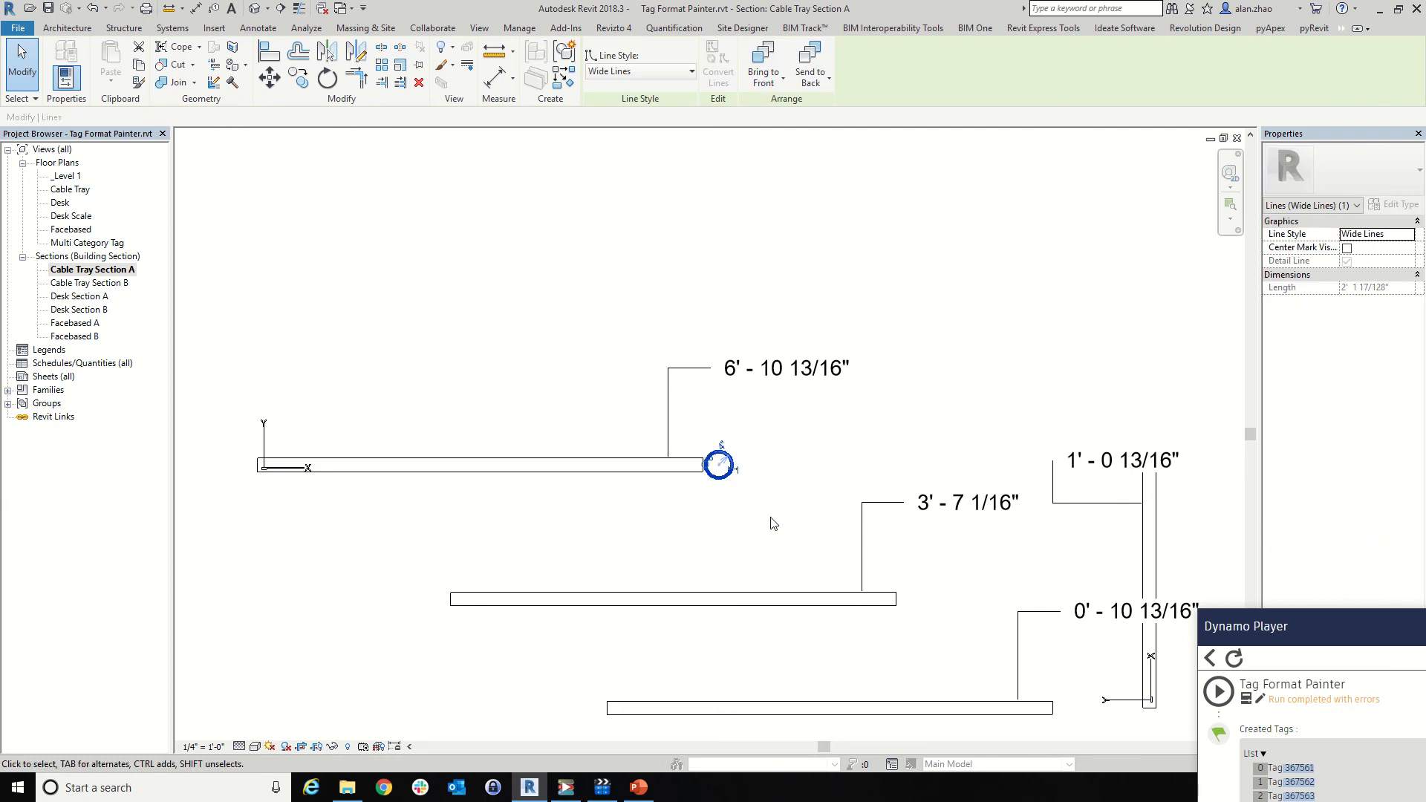
pyautogui.scroll(2, 772, 524)
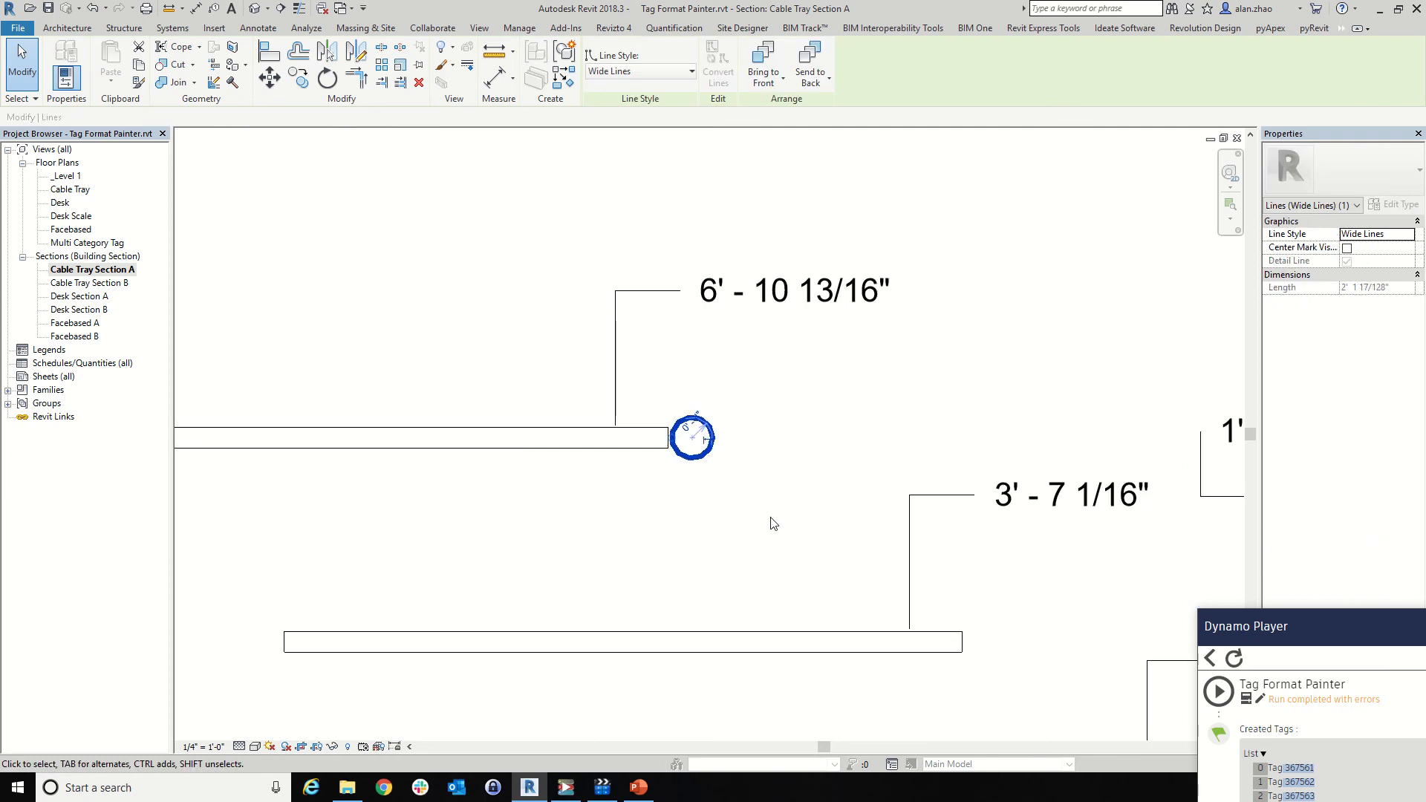
pyautogui.scroll(-1, 698, 449)
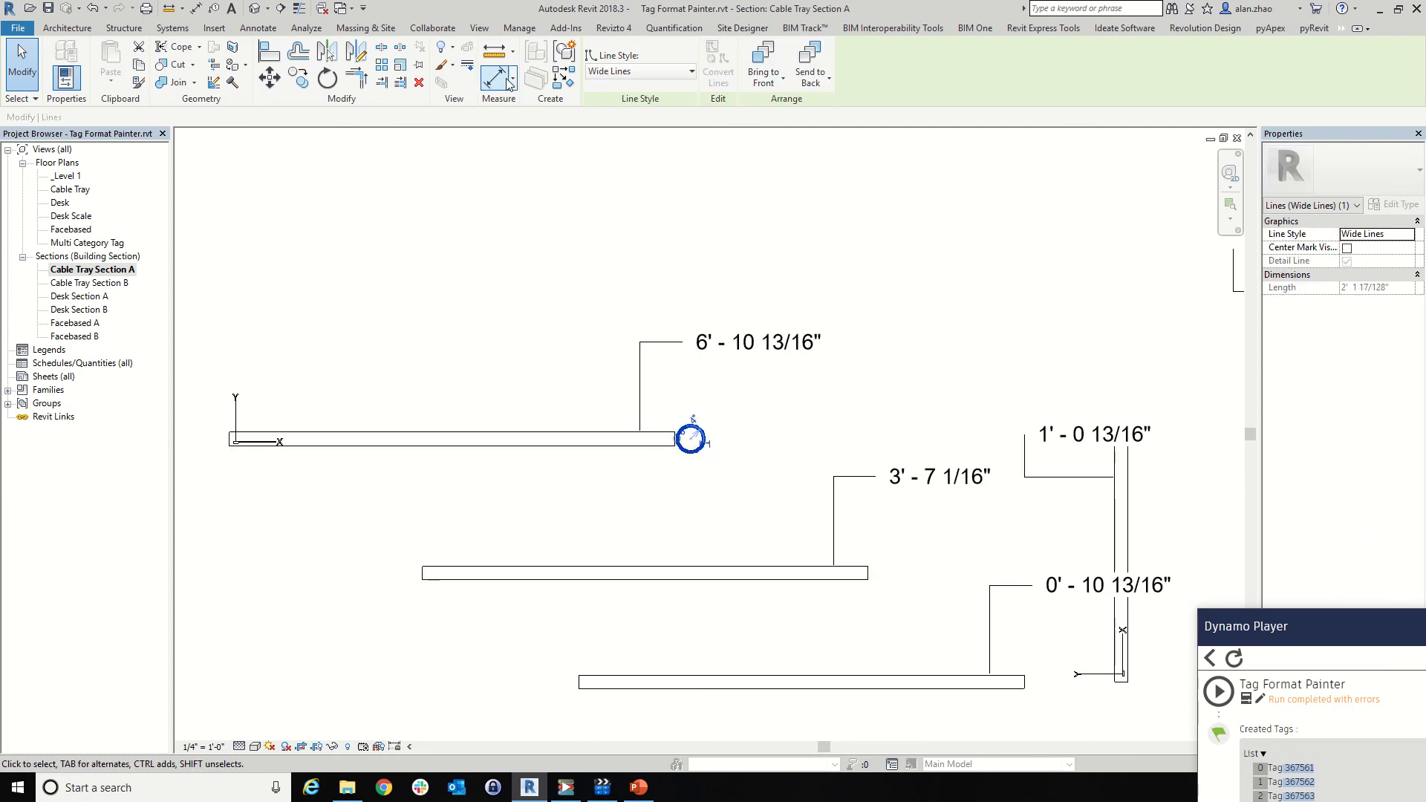
pyautogui.click(299, 76)
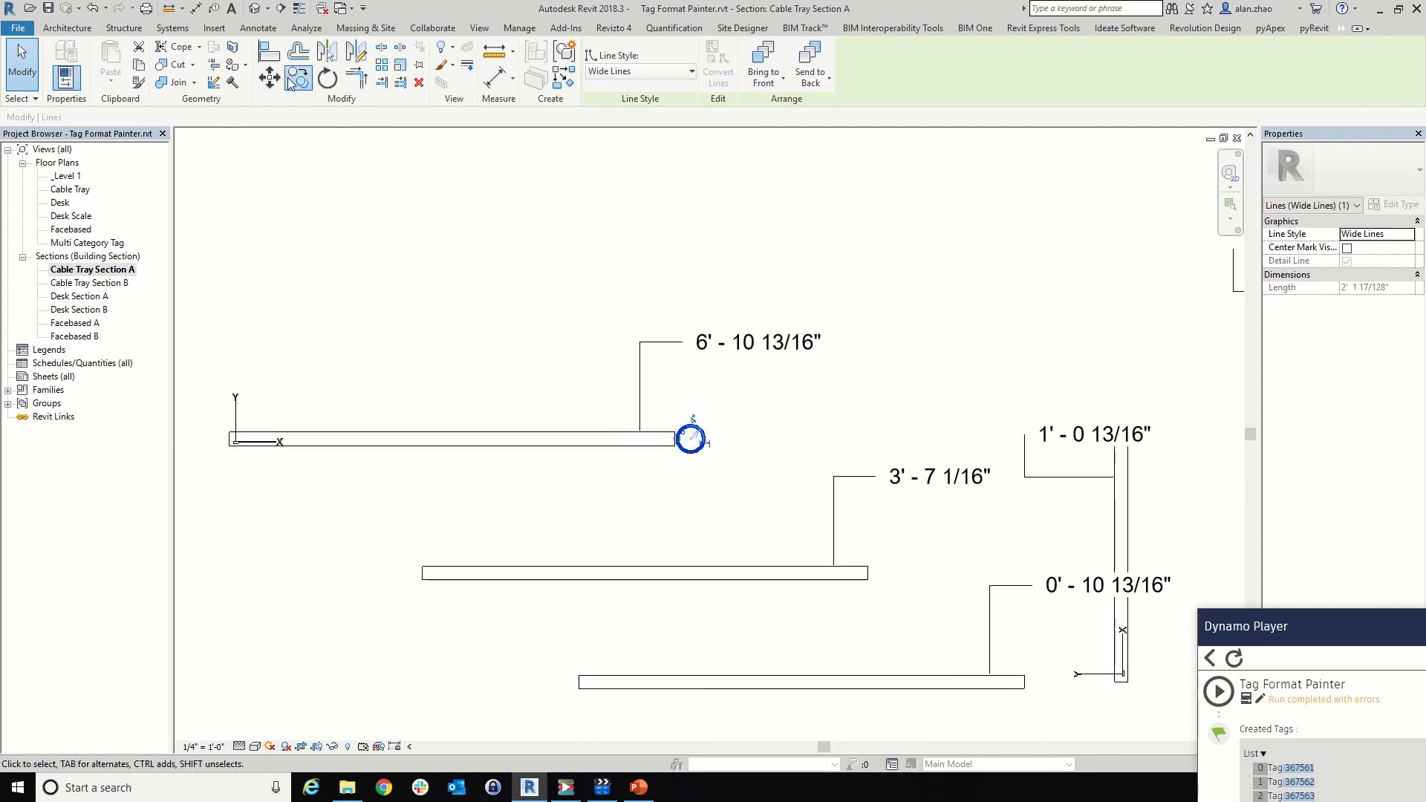
pyautogui.click(673, 432)
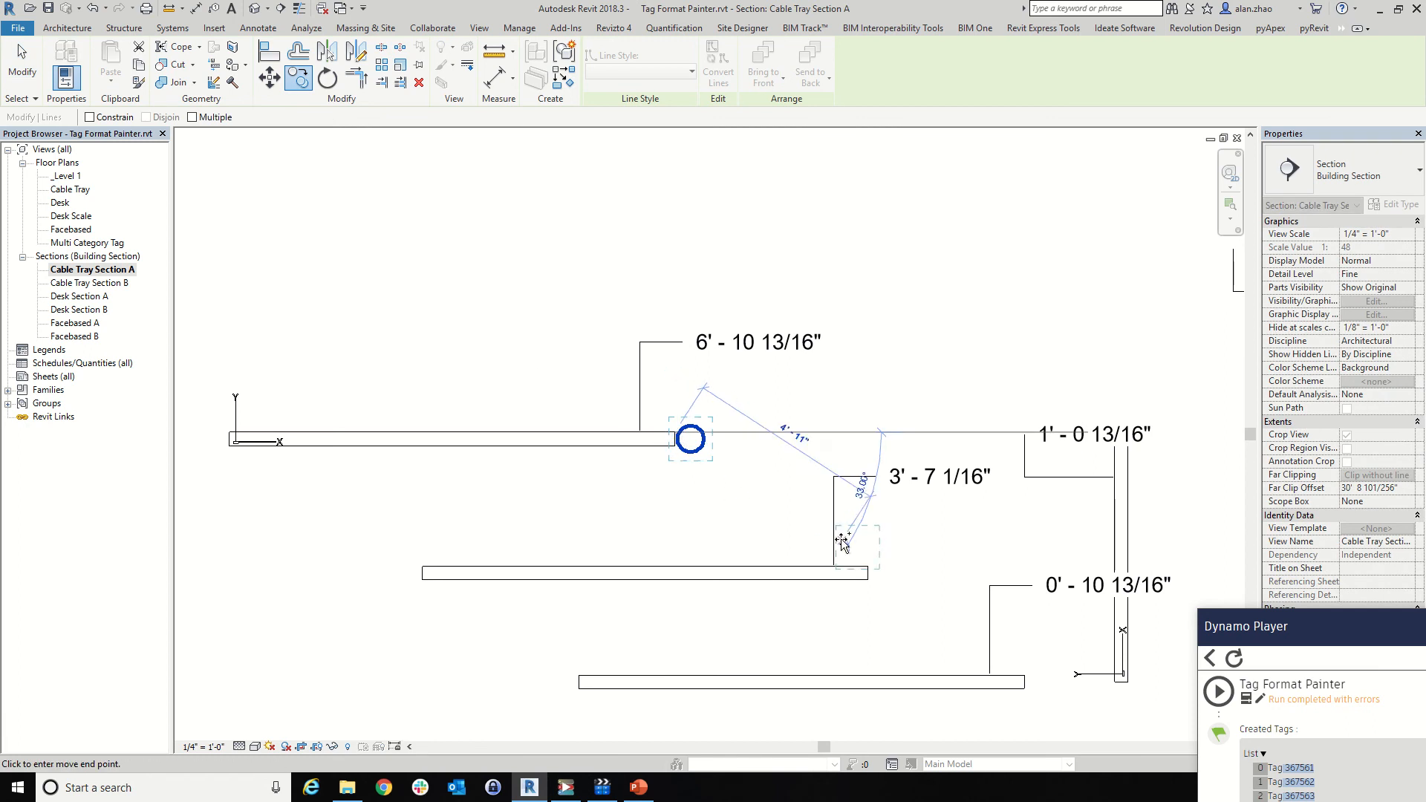
pyautogui.click(874, 567)
pyautogui.press('Escape')
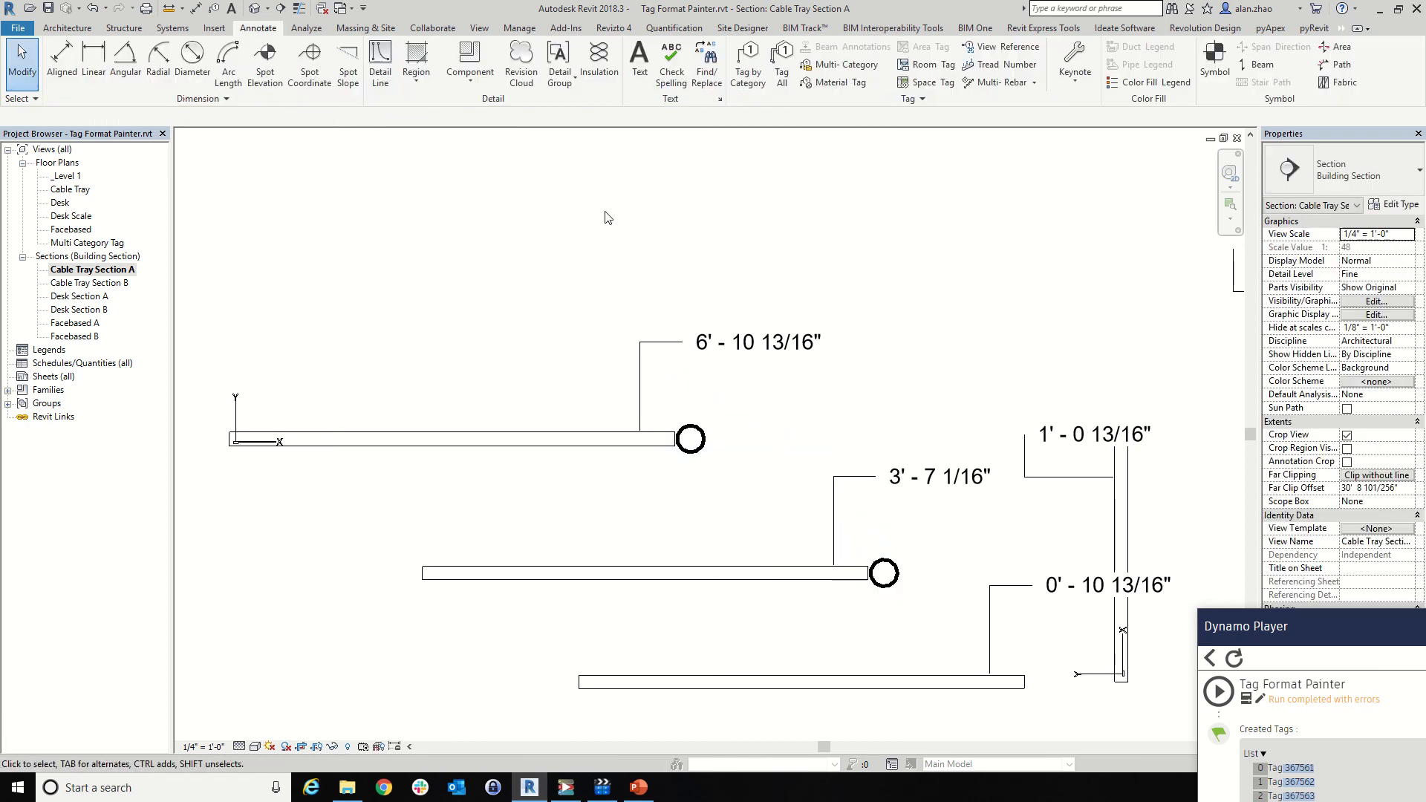
# Draw vertical wide detail lines from both circle centres up to the text start of the uppermost and middle horizontal trays' tags
pyautogui.click(383, 47)
pyautogui.scroll(2, 795, 433)
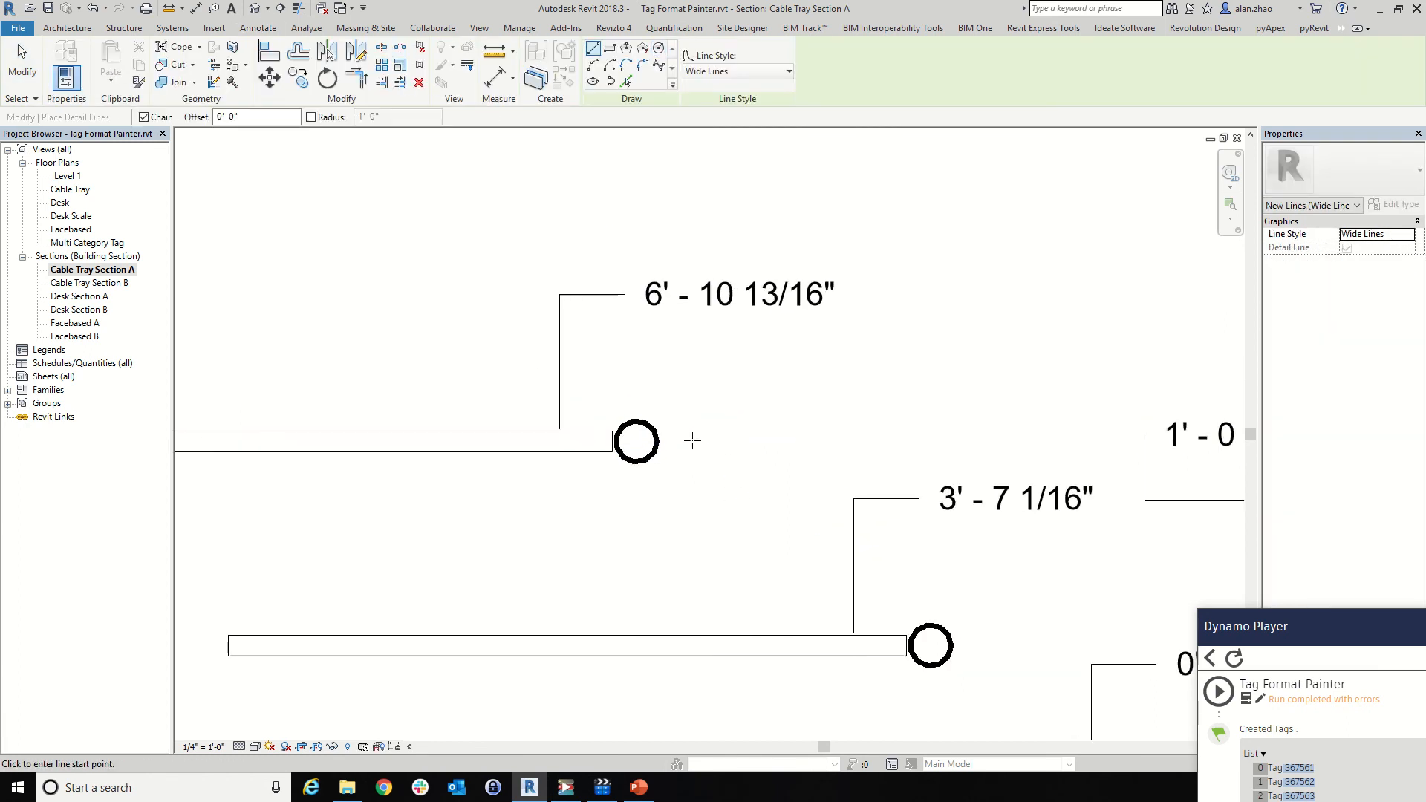
pyautogui.click(637, 442)
pyautogui.click(636, 298)
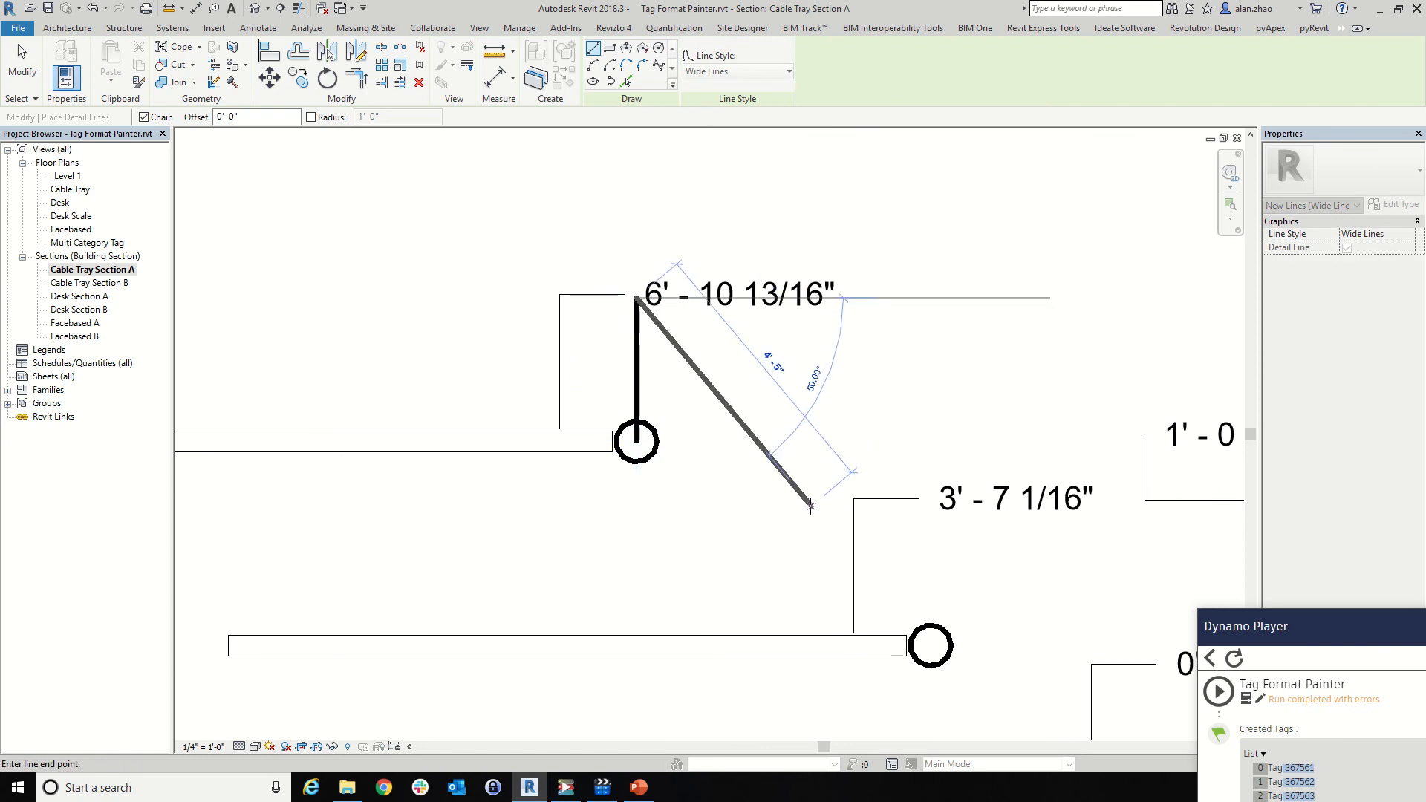
pyautogui.press('Escape')
pyautogui.click(930, 645)
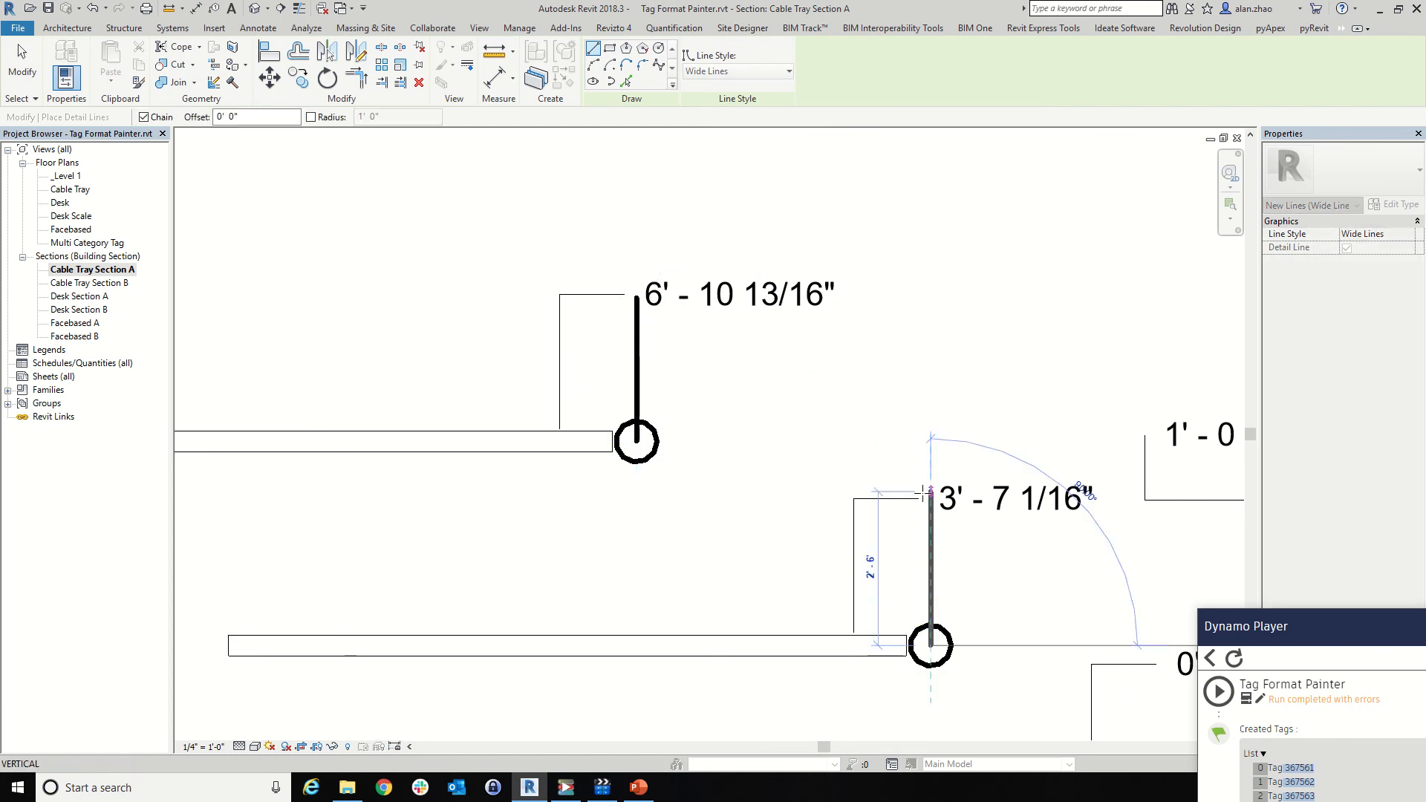
pyautogui.click(931, 501)
pyautogui.press('Escape')
pyautogui.scroll(-3, 675, 408)
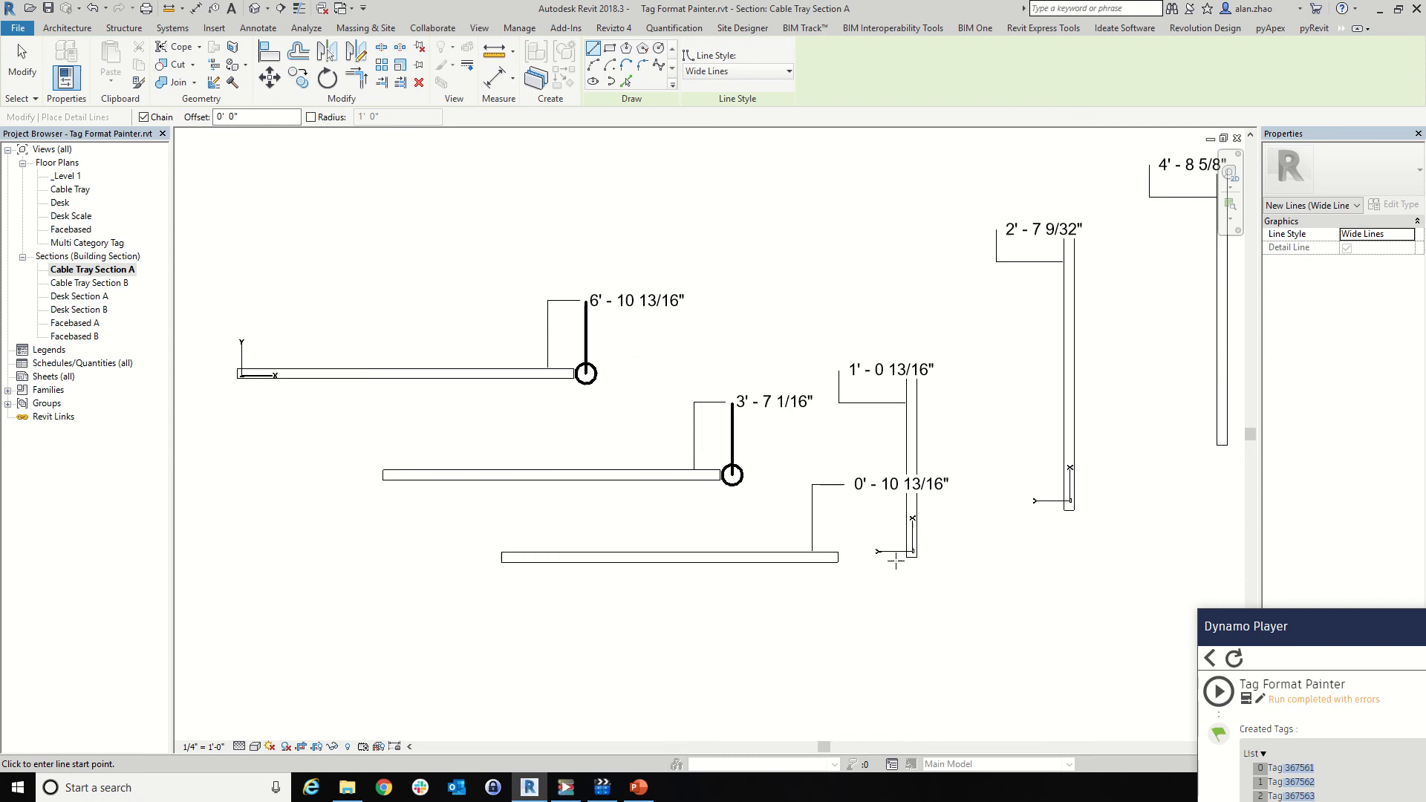
pyautogui.scroll(1, 838, 558)
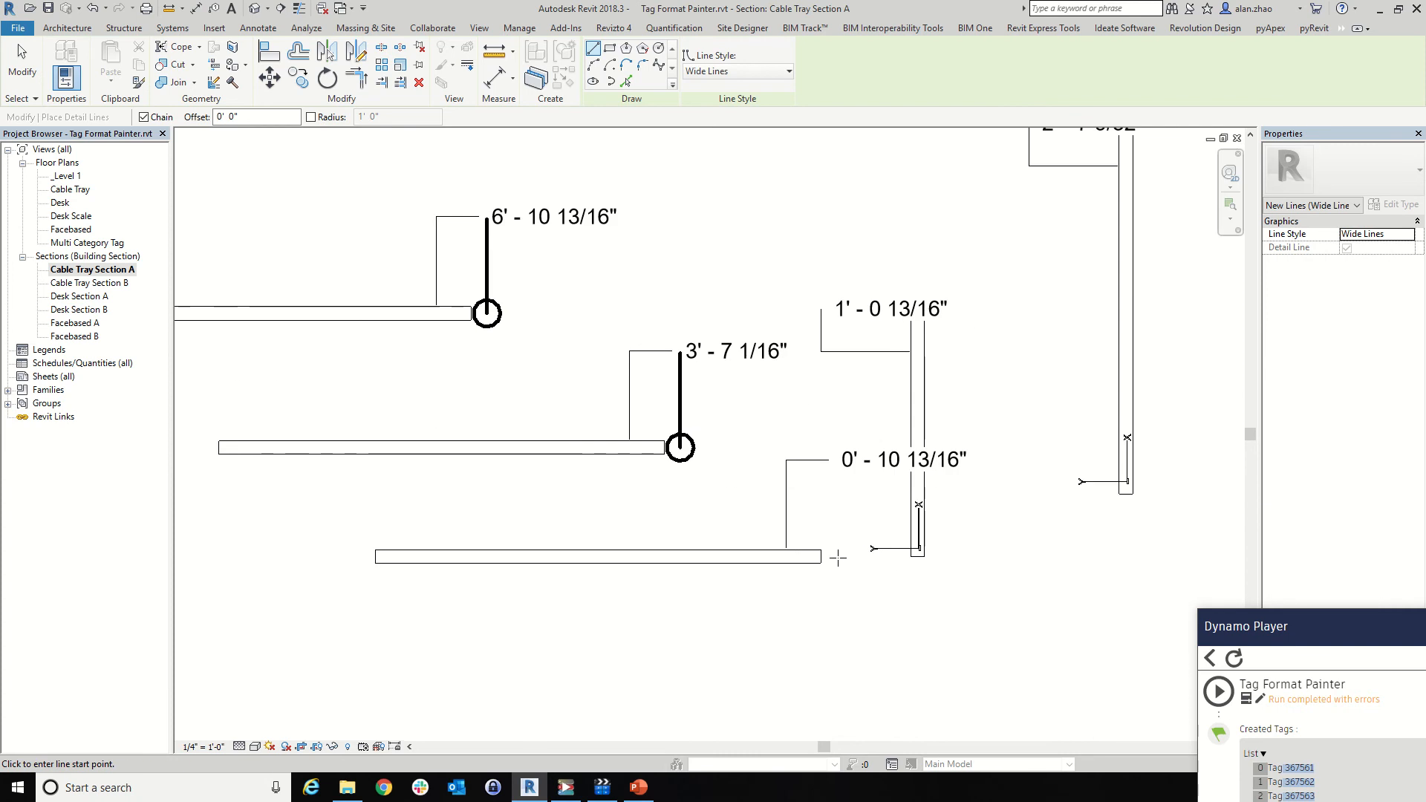
# Open the saved SourceTagStyle text file beside the section view, highlight its second-to-last line, and return to Revit
pyautogui.click(347, 787)
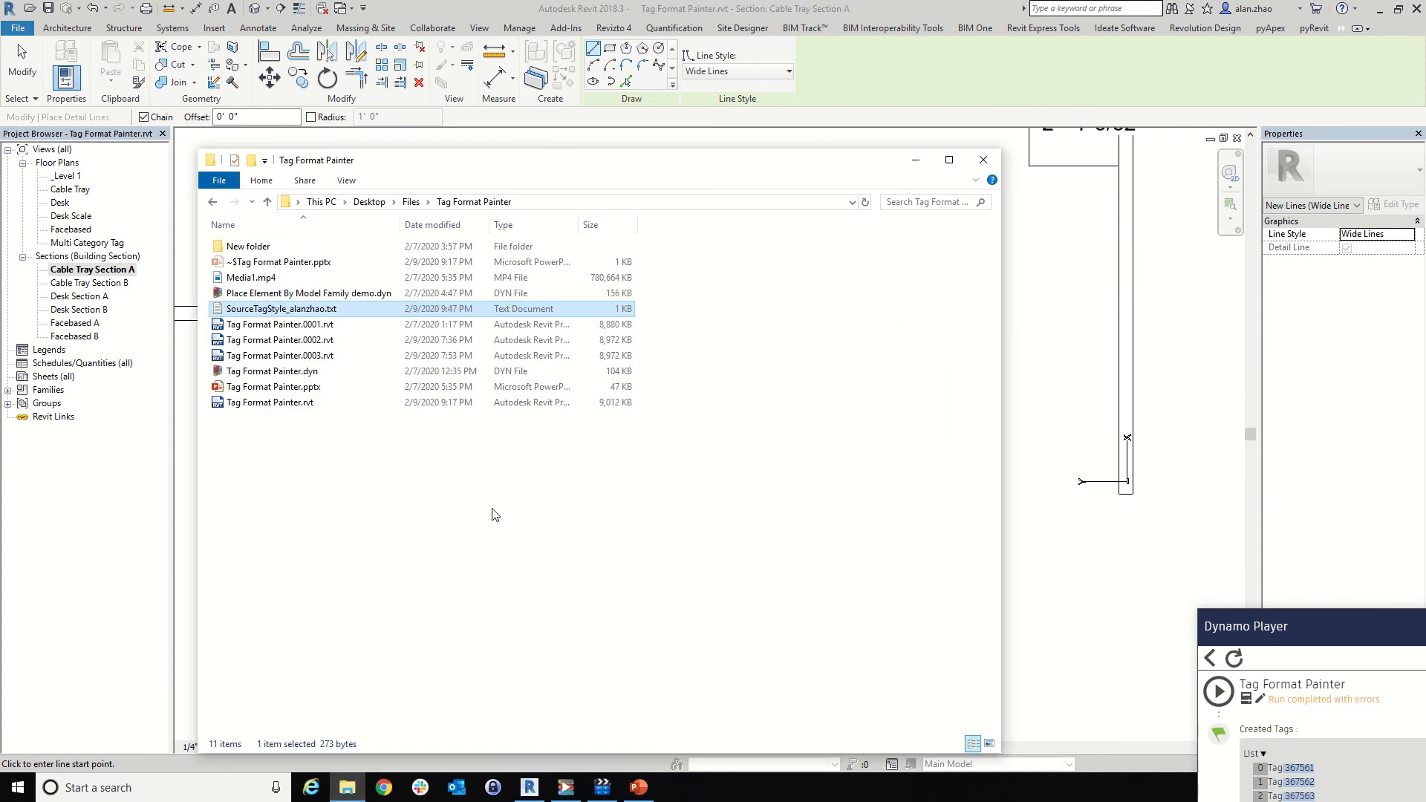
pyautogui.doubleClick(327, 308)
pyautogui.moveTo(955, 144); pyautogui.dragTo(919, 158)
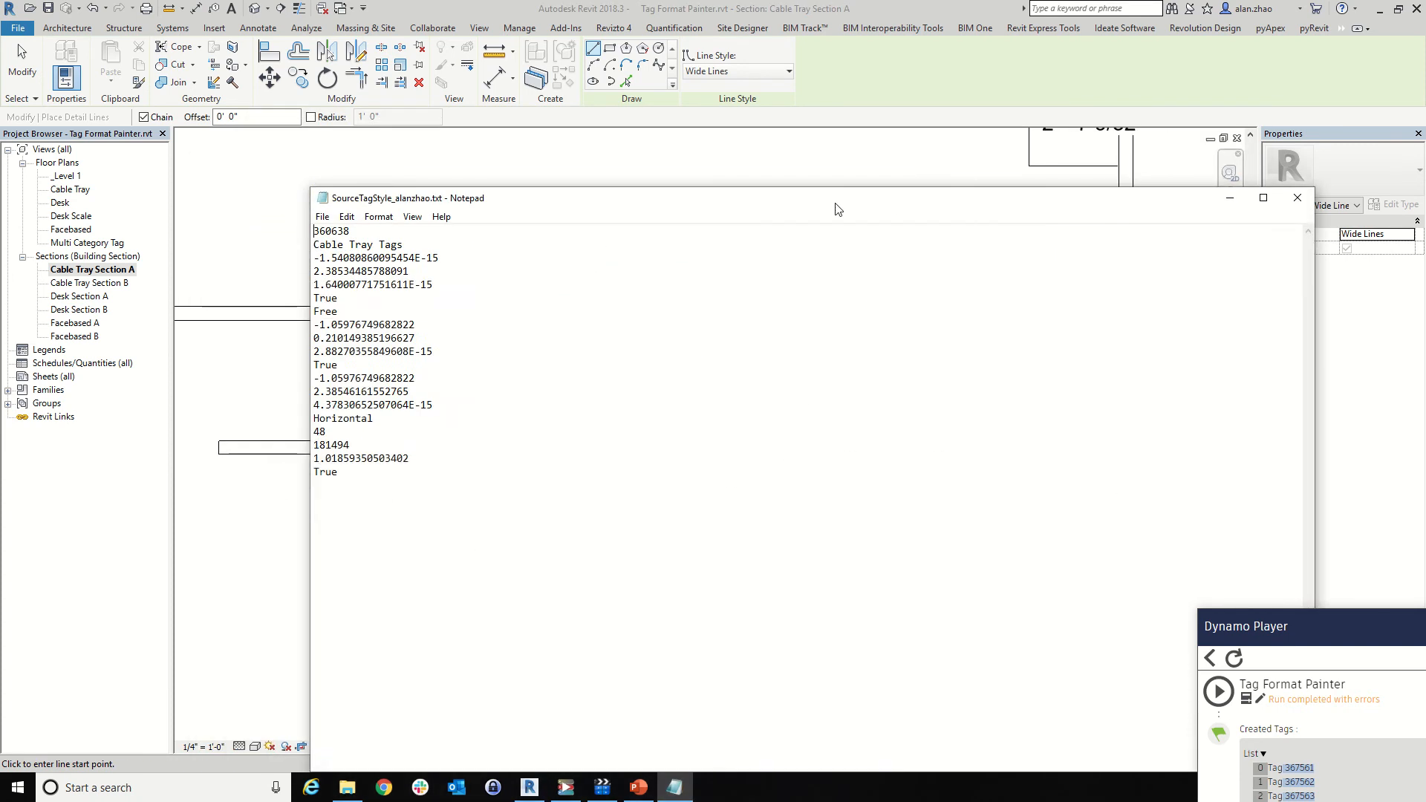
pyautogui.moveTo(833, 195); pyautogui.dragTo(1212, 187)
pyautogui.scroll(-5, 595, 411)
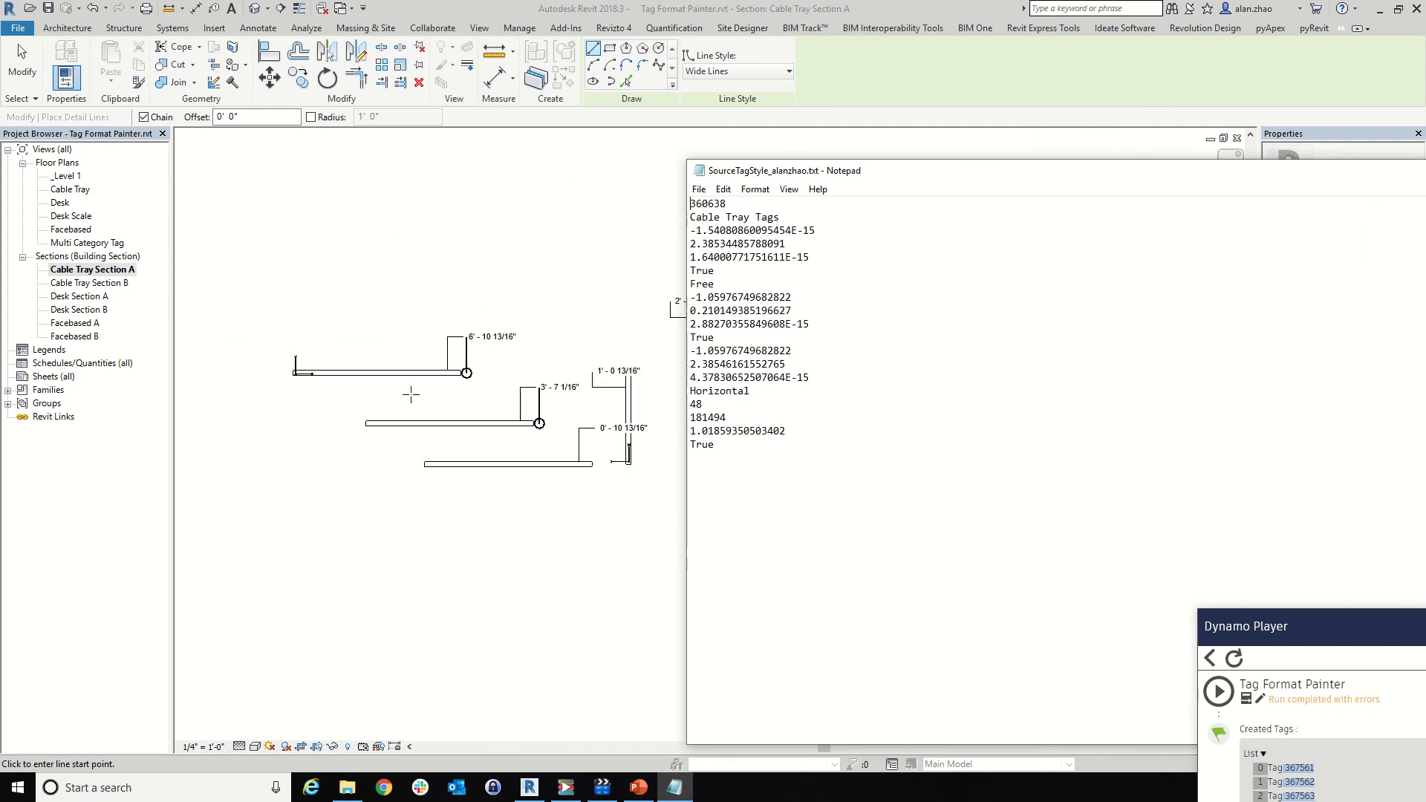
pyautogui.doubleClick(715, 432)
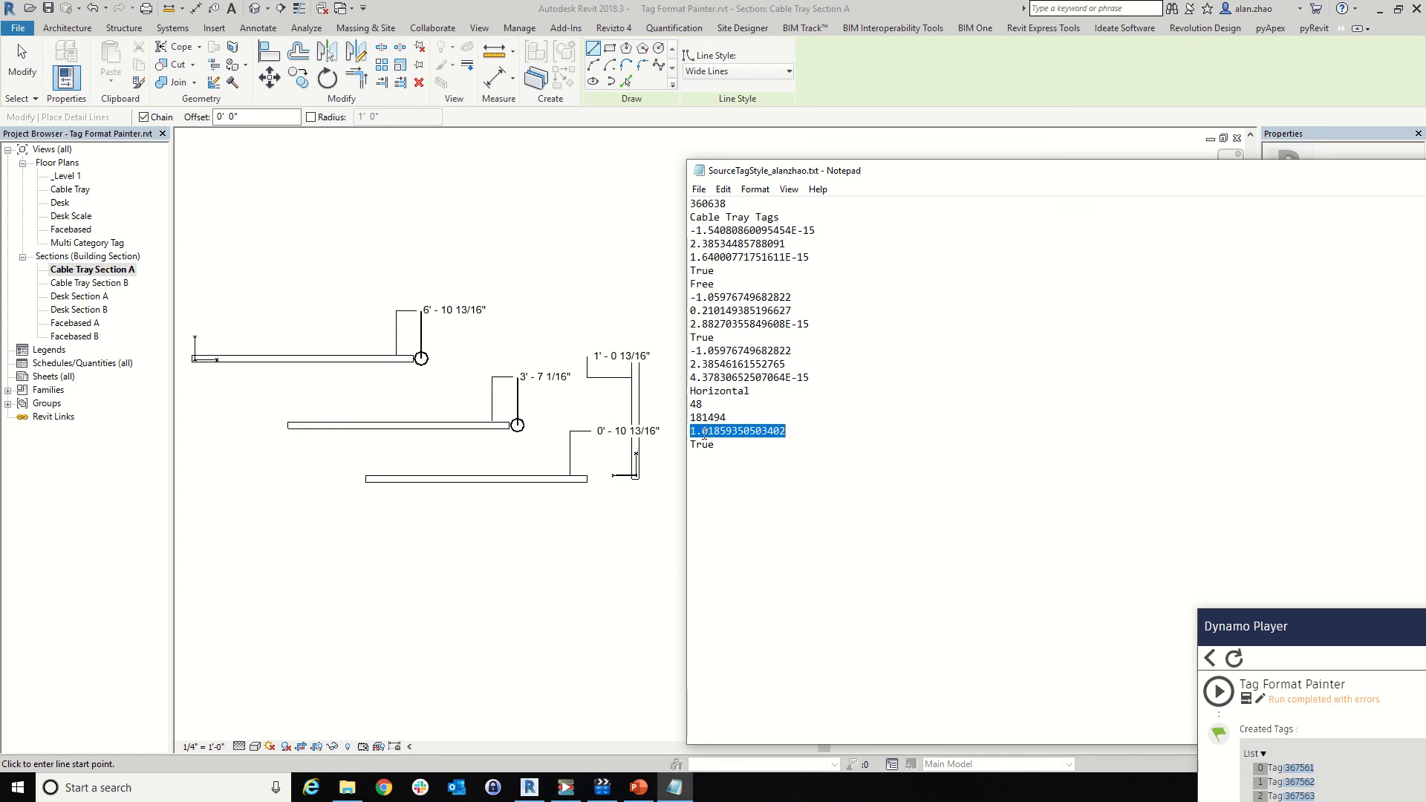
pyautogui.click(378, 410)
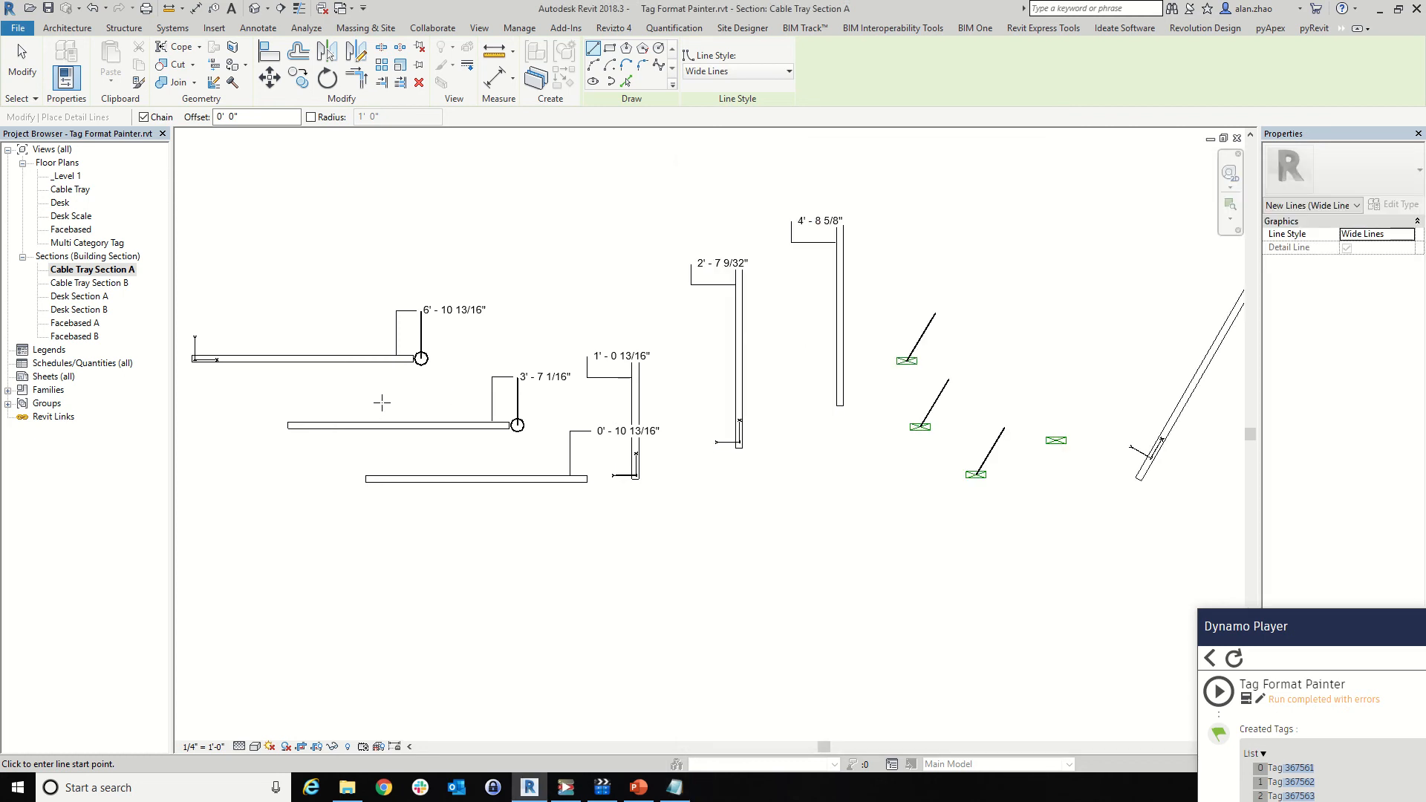
# Select the uppermost horizontal cable tray and compare its projection lines with the second-to-last line of the SourceTagStyle text file
pyautogui.scroll(5, 438, 372)
pyautogui.press('Escape')
pyautogui.press('Escape')
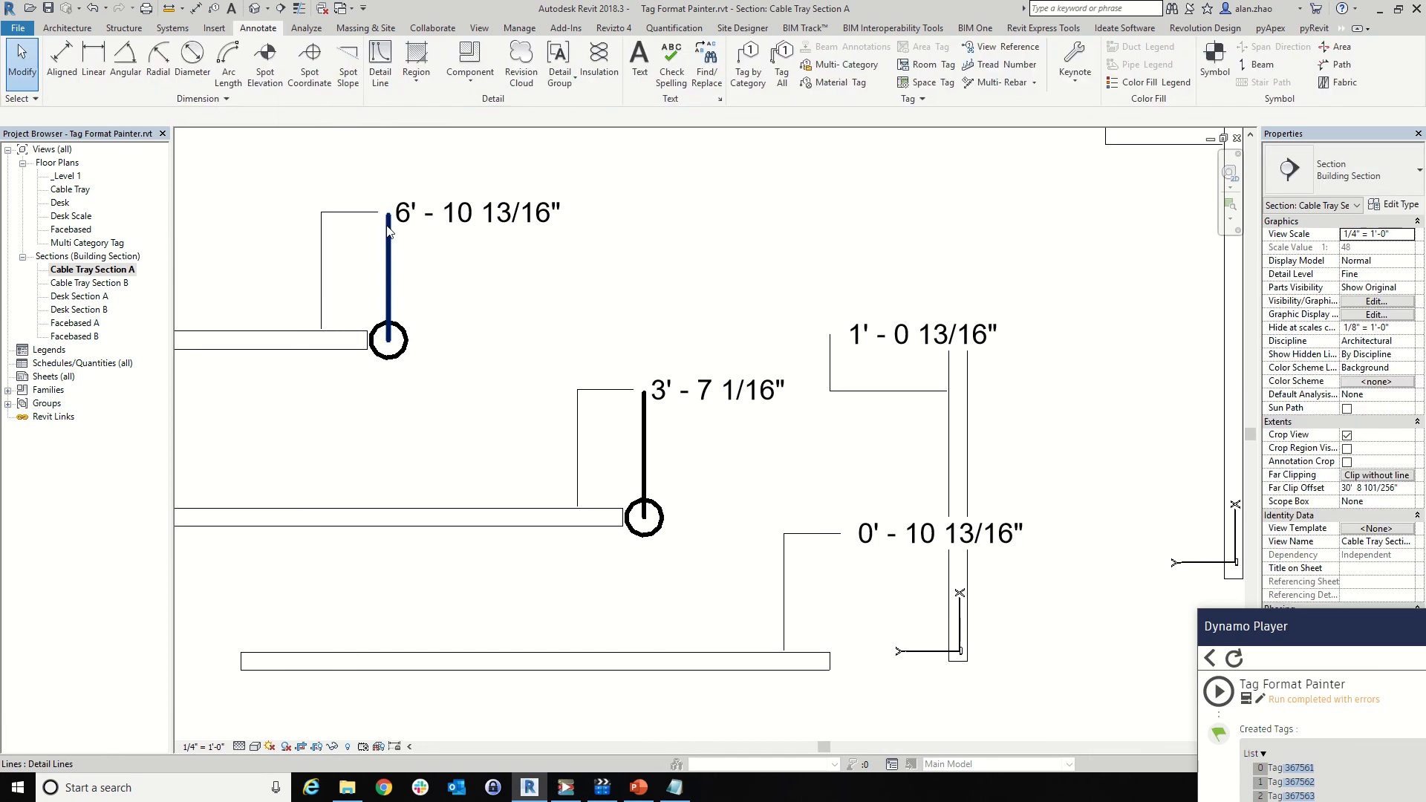
pyautogui.click(361, 349)
pyautogui.scroll(-2, 416, 367)
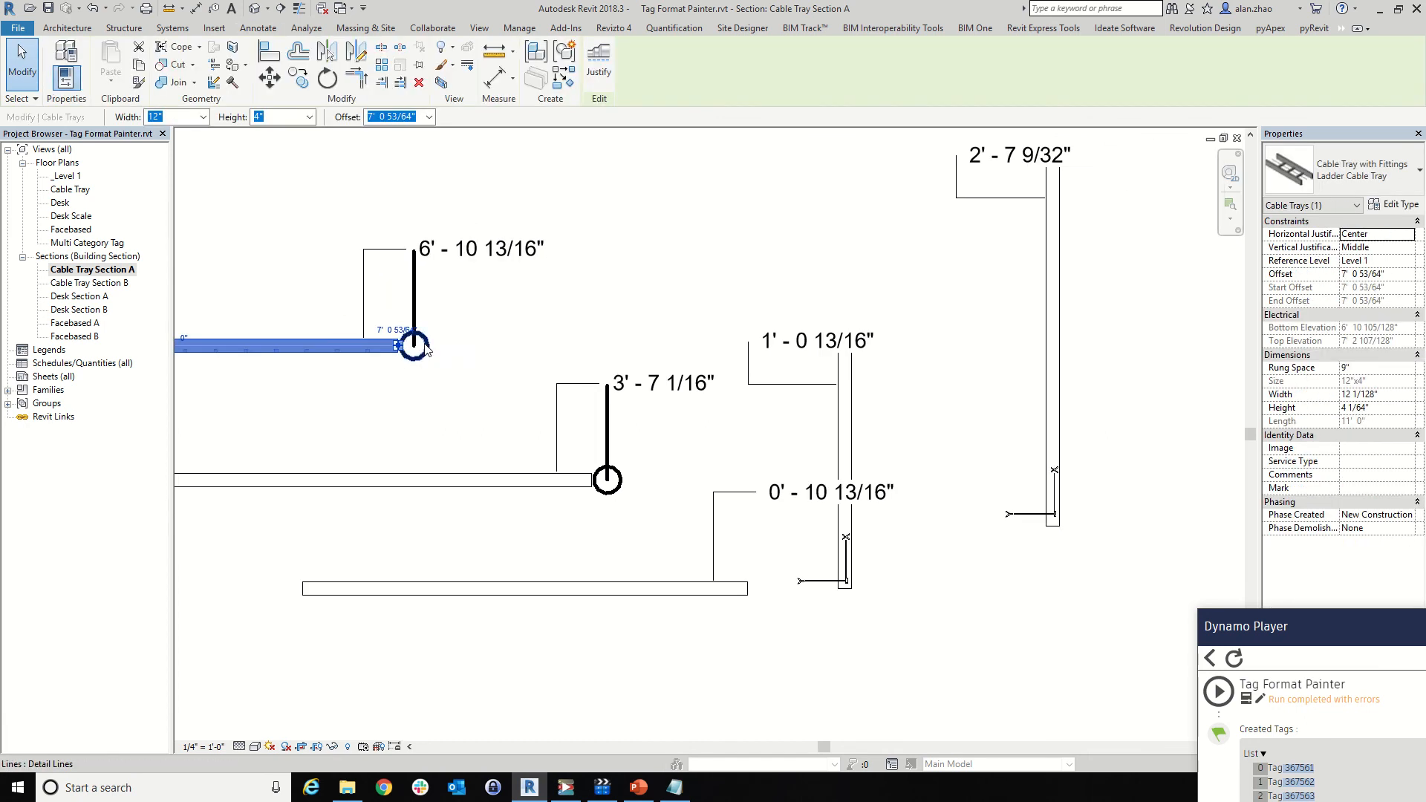
pyautogui.scroll(2, 423, 343)
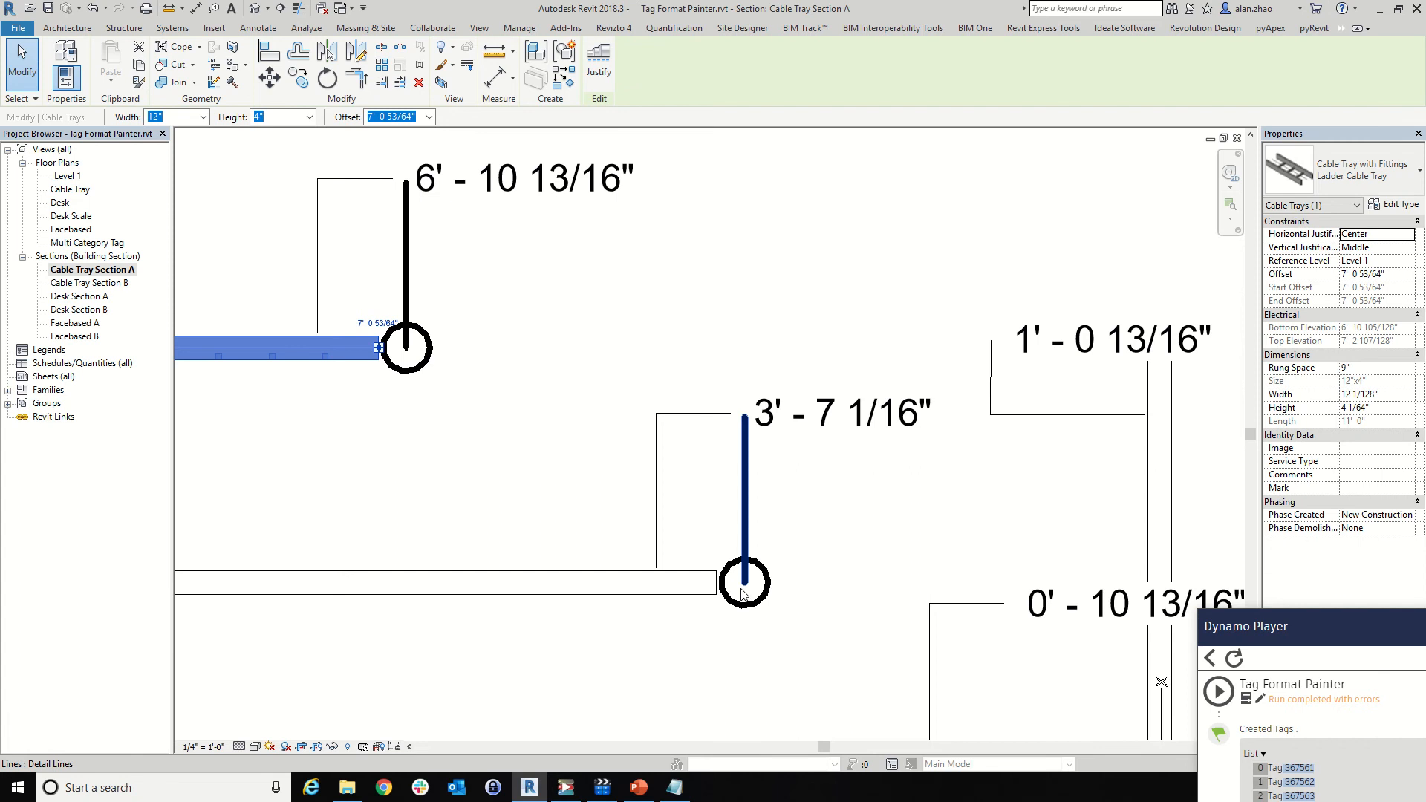
pyautogui.click(674, 787)
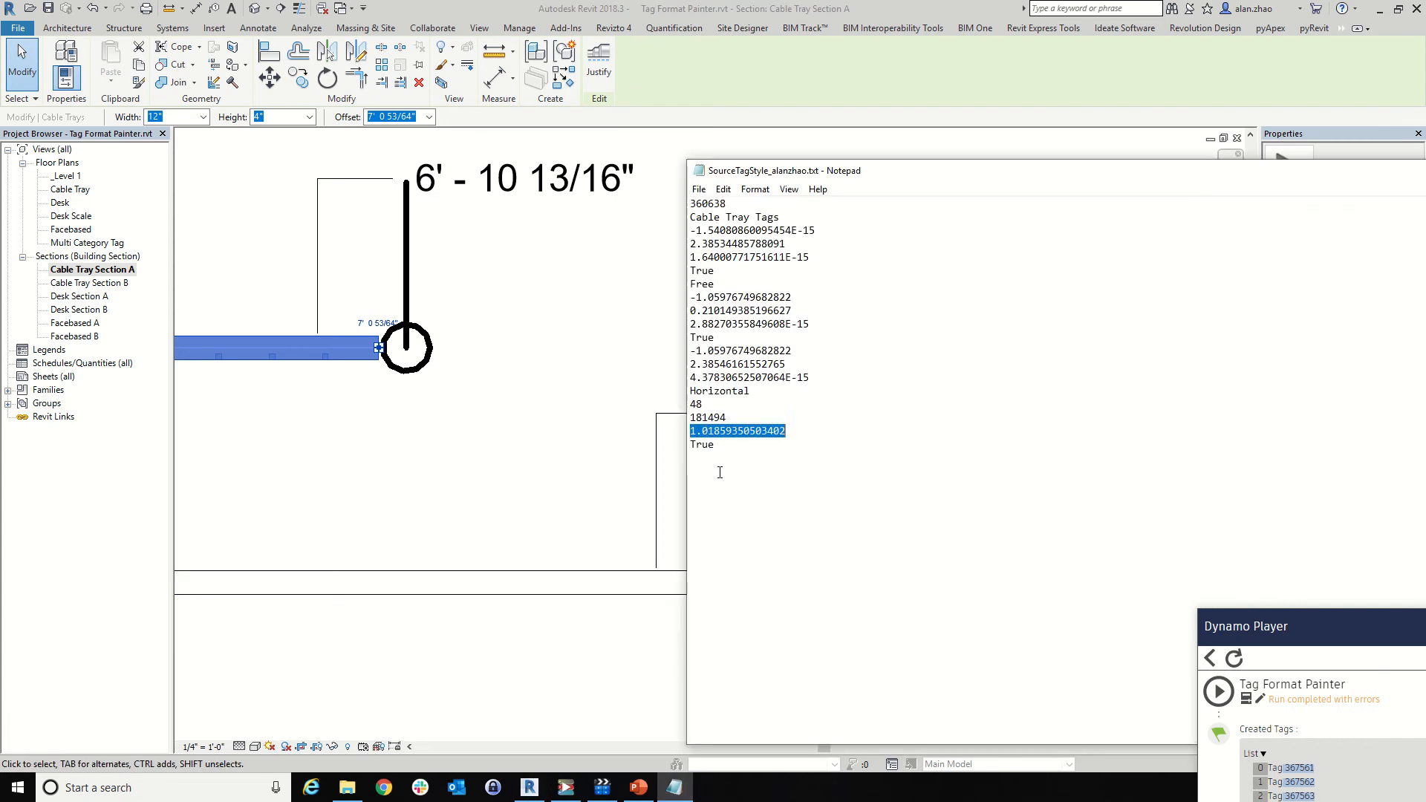
pyautogui.click(704, 431)
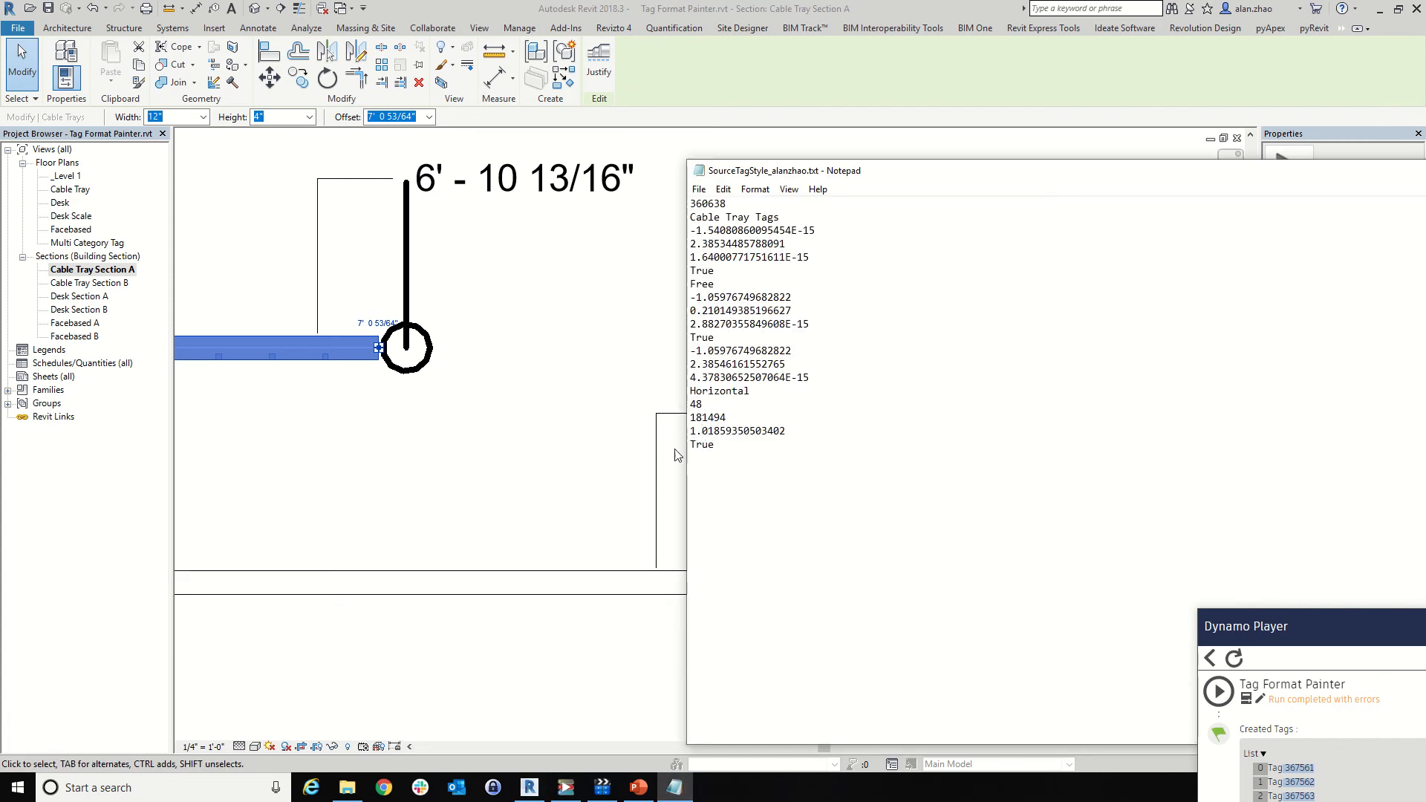
pyautogui.hotkey('alt', 'Tab')
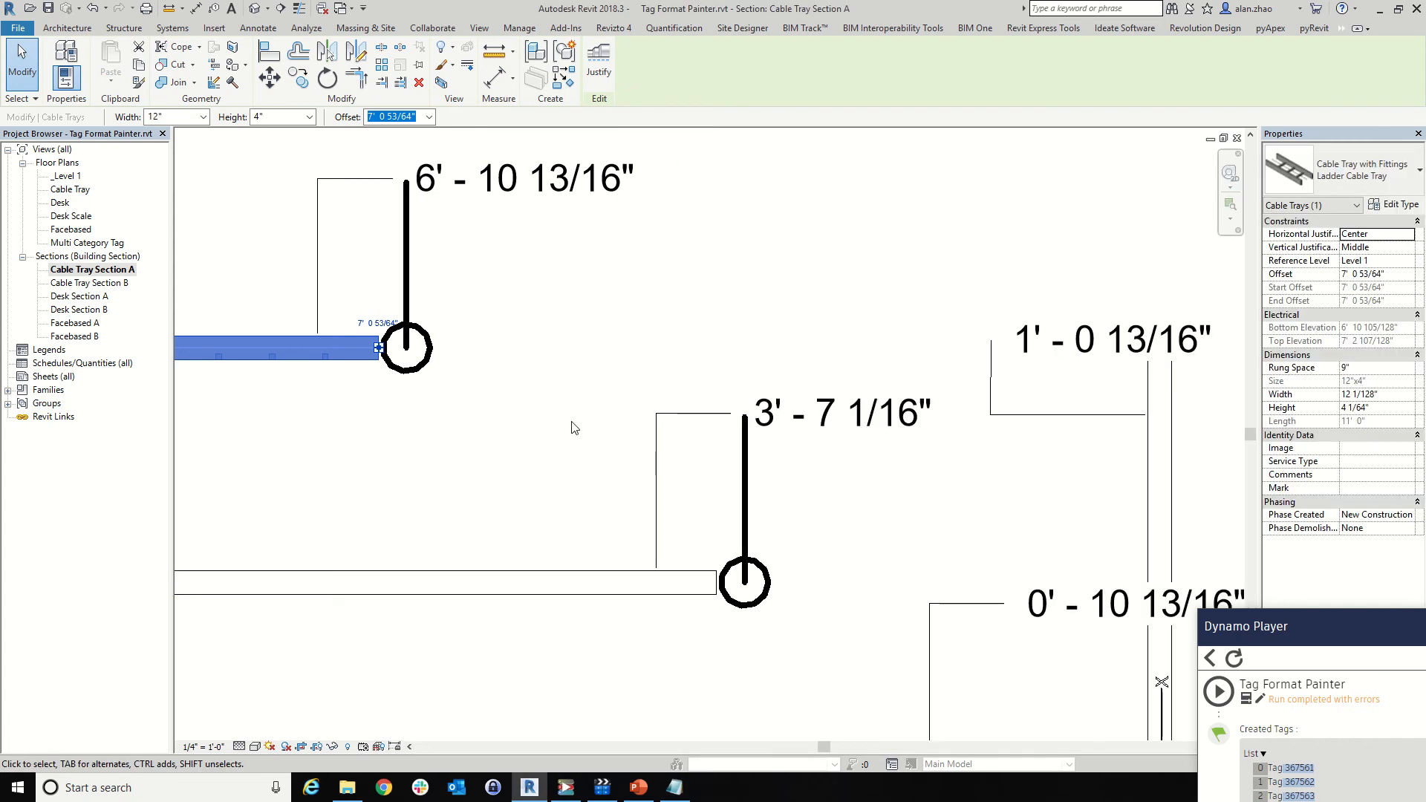
# In the SourceTagStyle text file, highlight the three coordinate lines below "Cable Tray Tags", go through them one by one, and return to Revit
pyautogui.click(678, 790)
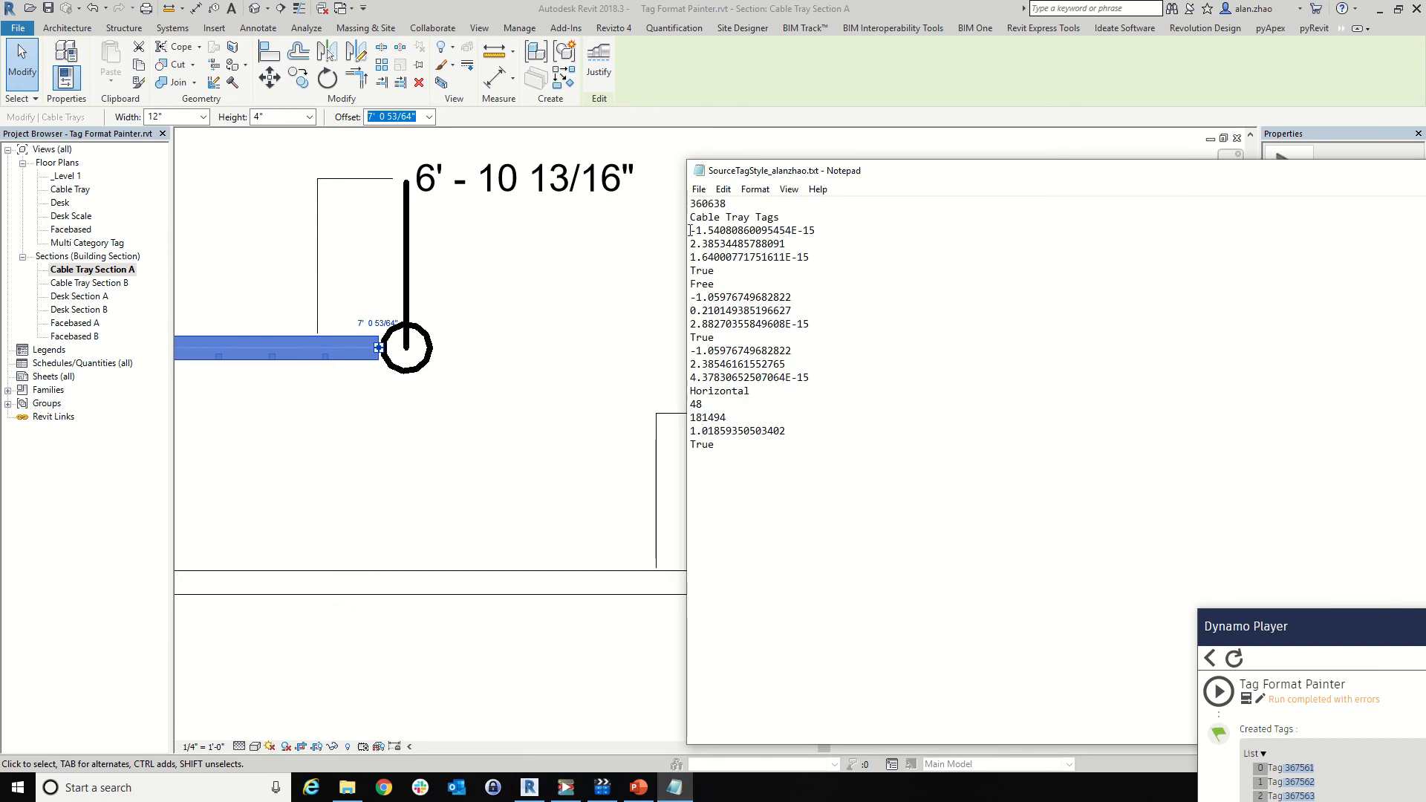
pyautogui.moveTo(690, 230); pyautogui.dragTo(822, 260)
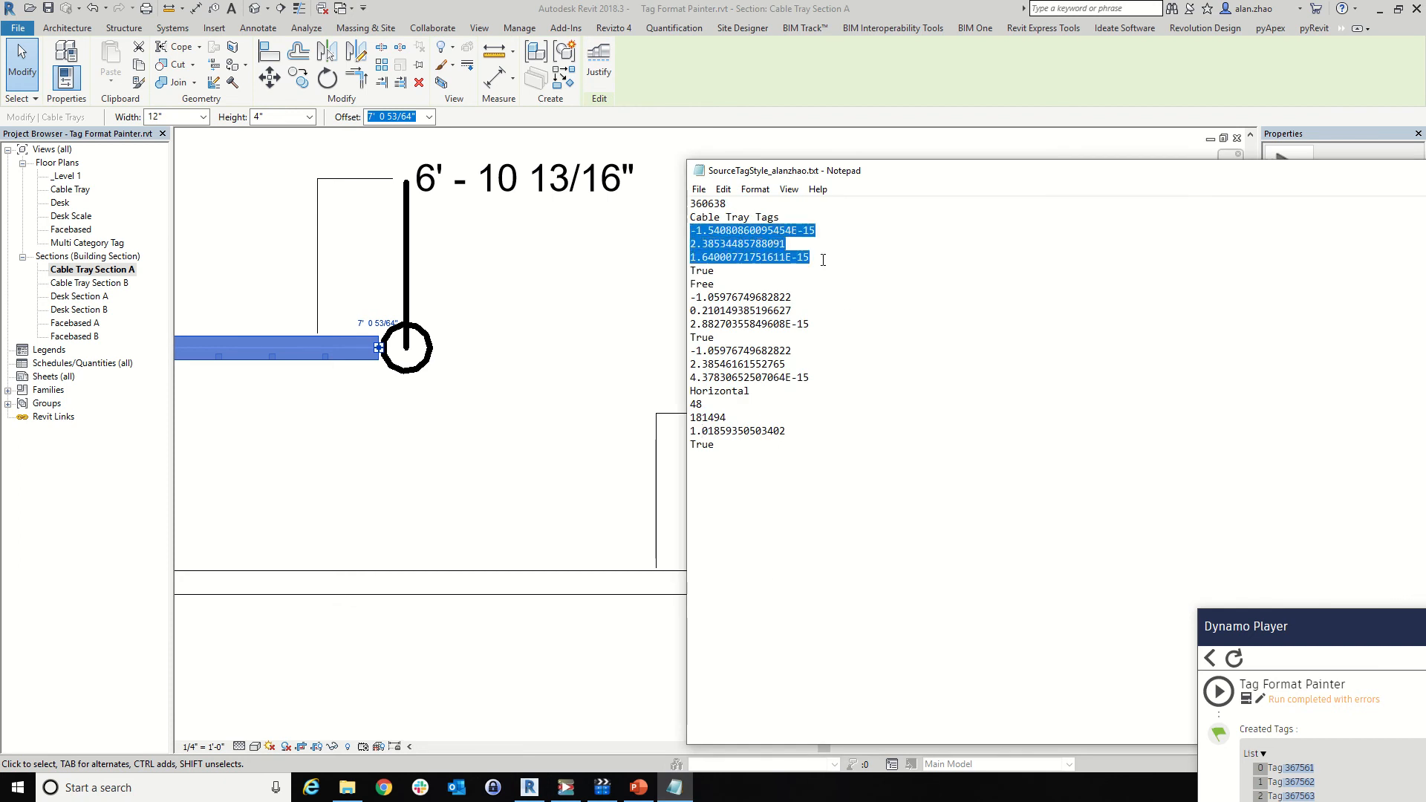
pyautogui.doubleClick(759, 232)
pyautogui.click(759, 233)
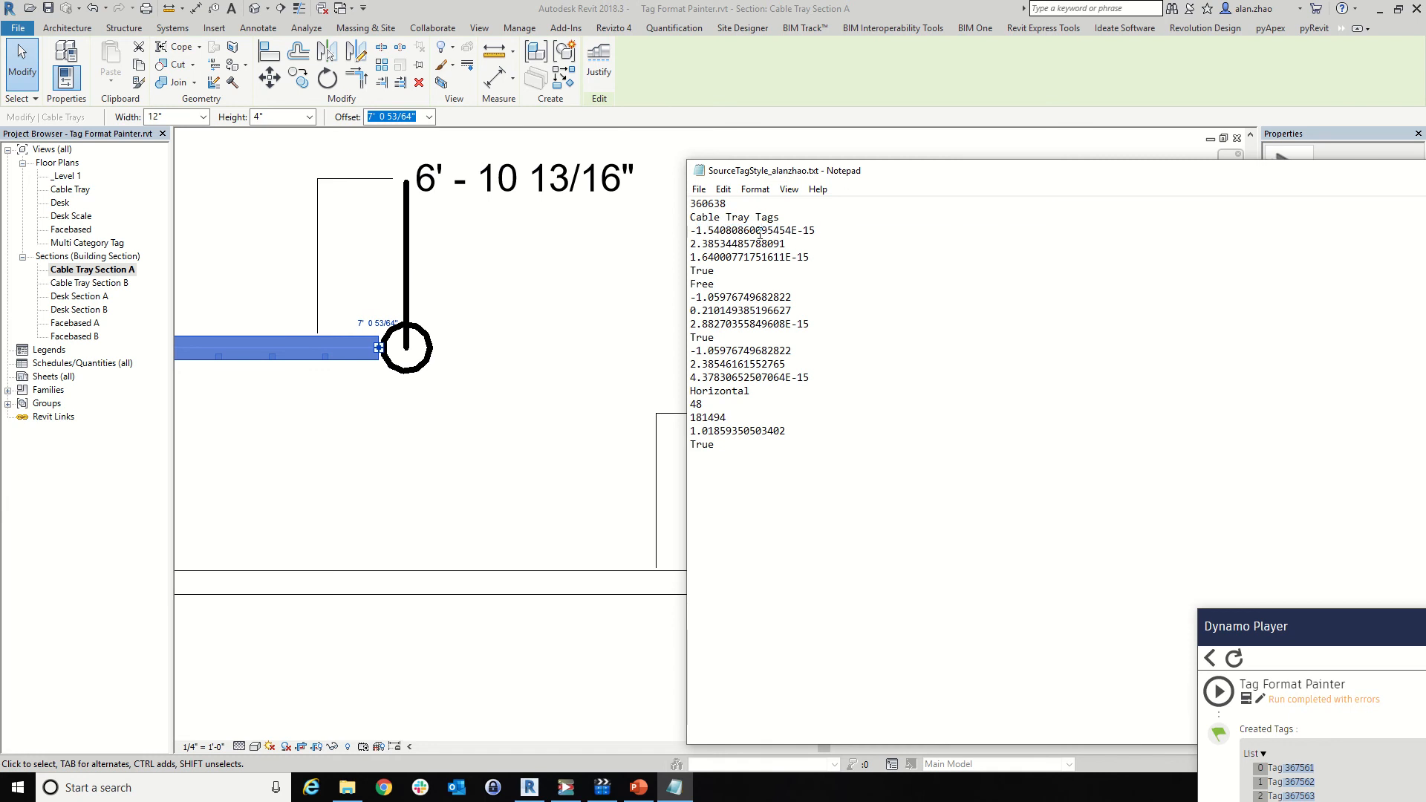
pyautogui.doubleClick(756, 244)
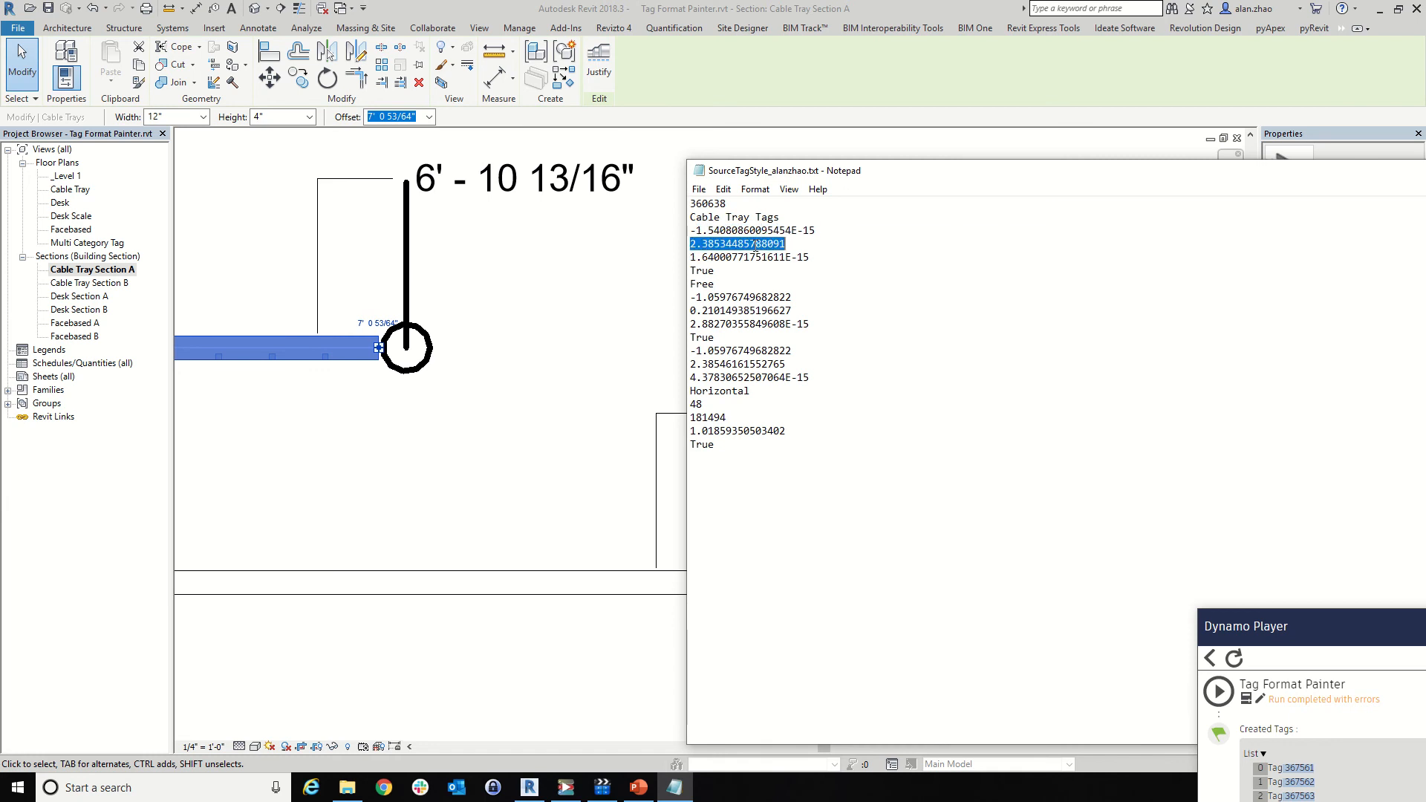
pyautogui.click(763, 256)
pyautogui.doubleClick(762, 256)
pyautogui.click(763, 256)
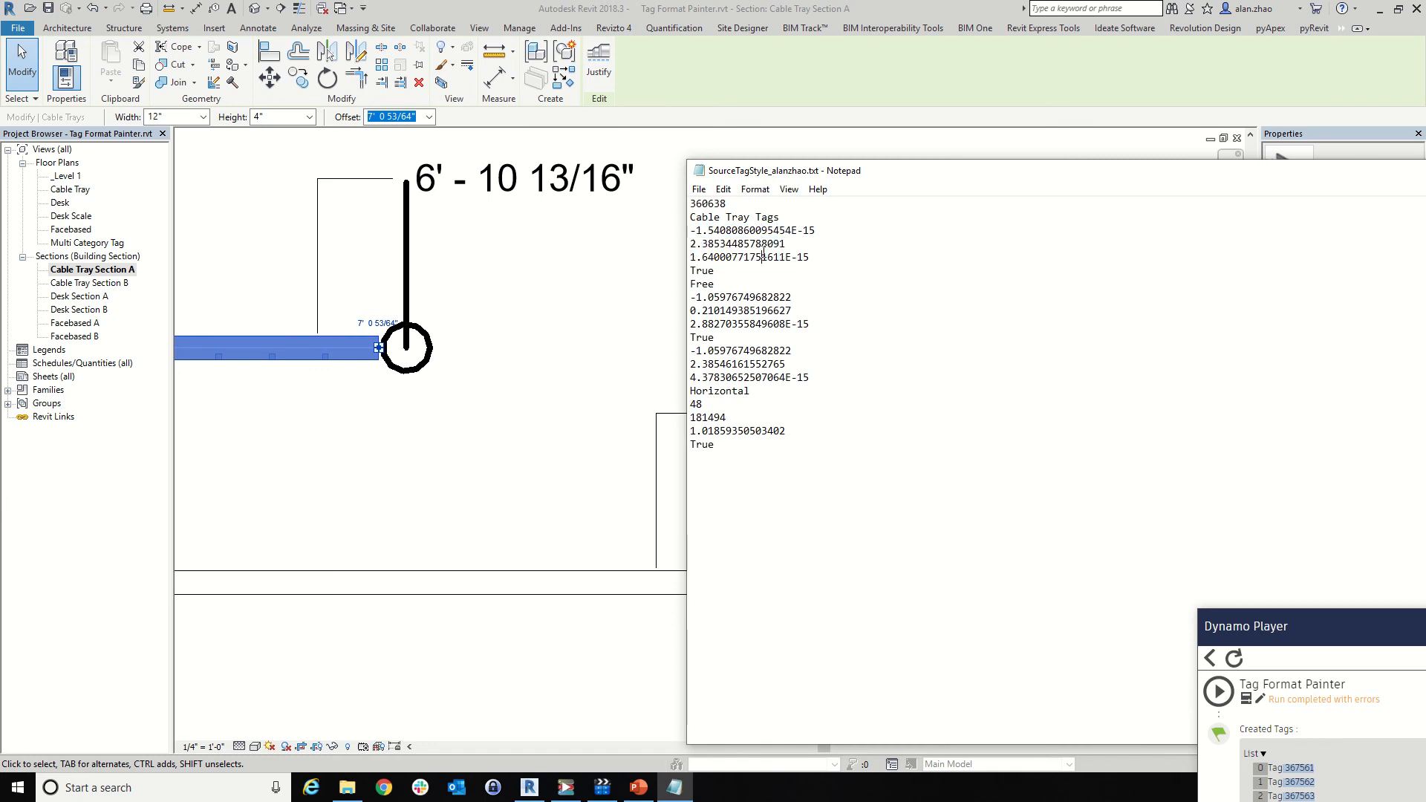
pyautogui.hotkey('alt', 'Tab')
# Select the vertical detail line above the uppermost tray's circle and compare its length with the fourth line of the SourceTagStyle text file
pyautogui.scroll(-4, 668, 460)
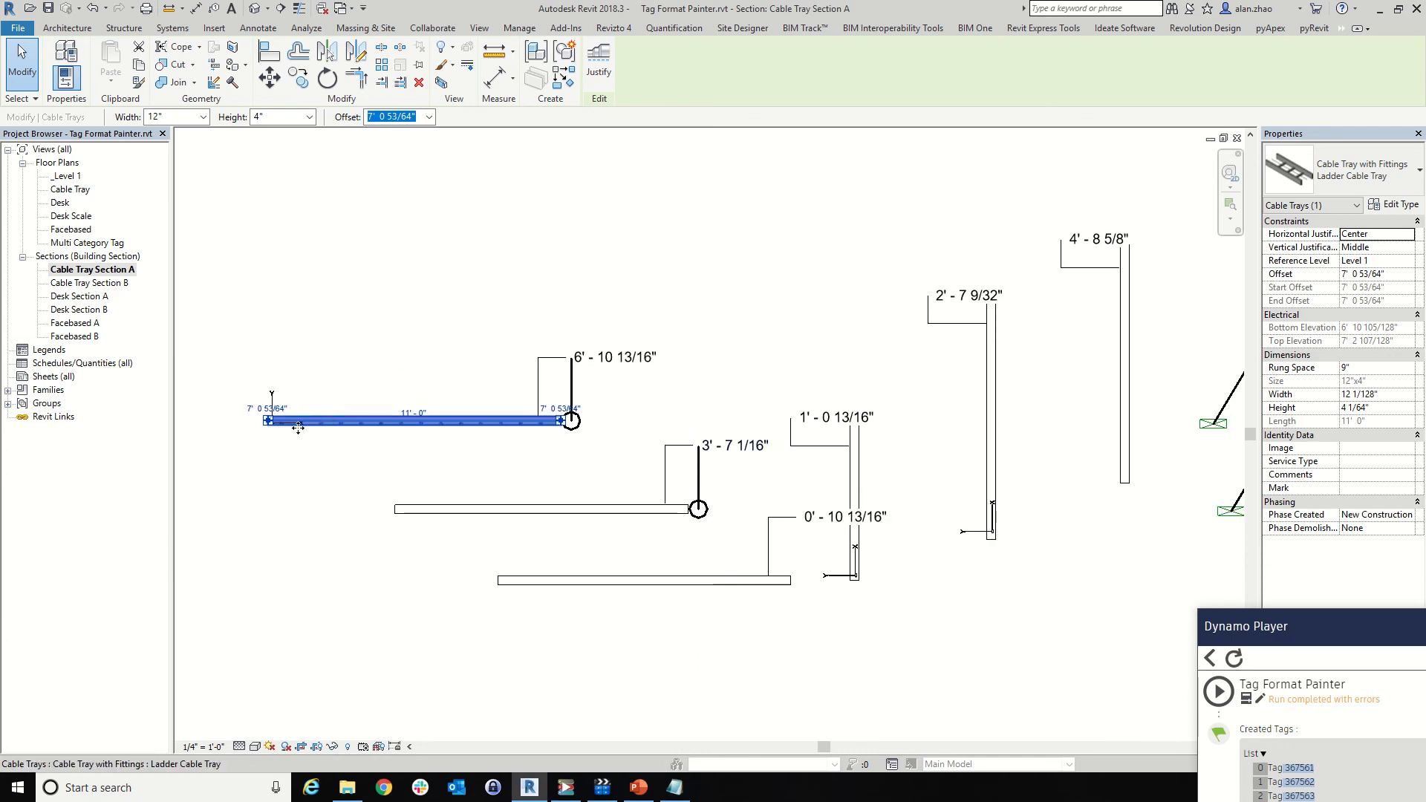
pyautogui.scroll(2, 274, 427)
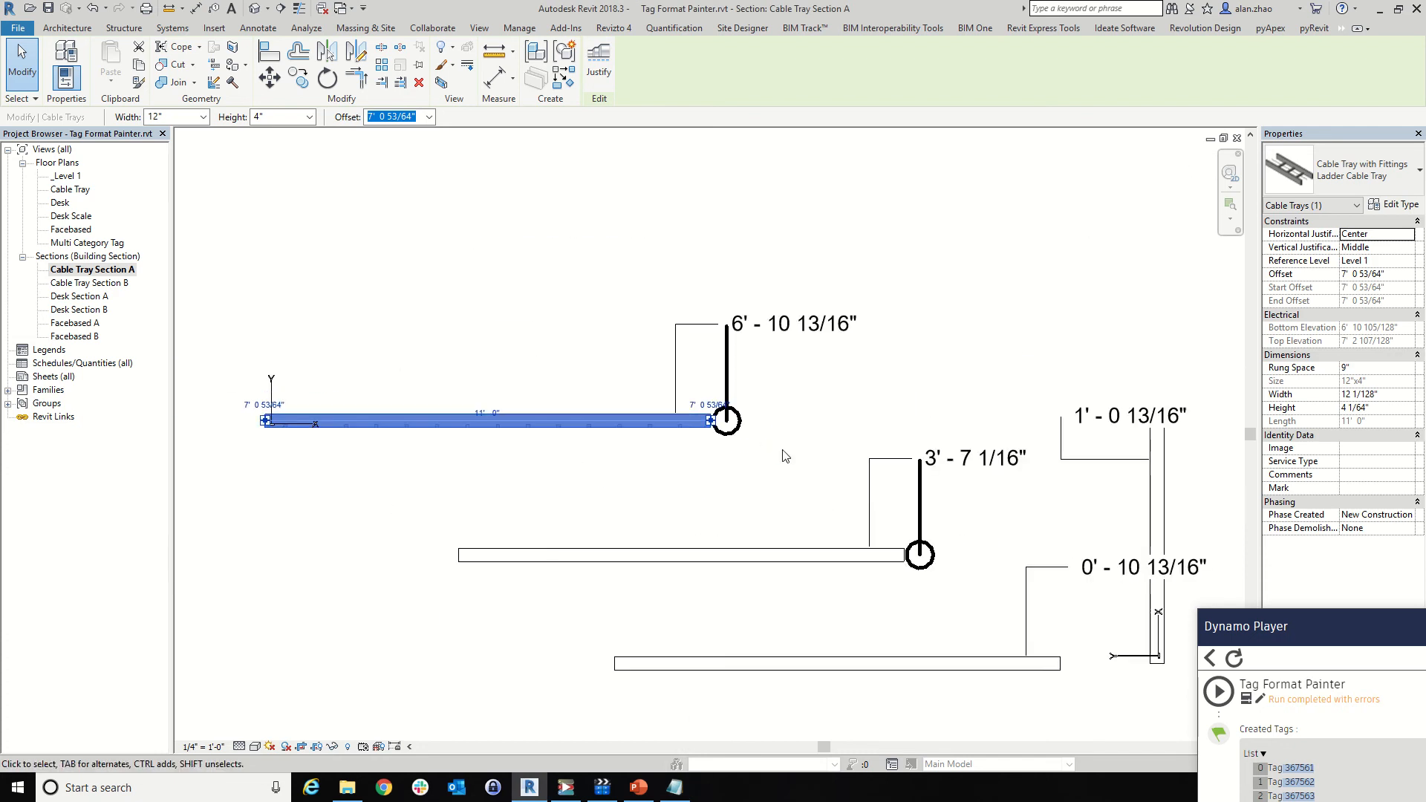
pyautogui.scroll(2, 785, 456)
pyautogui.press('Escape')
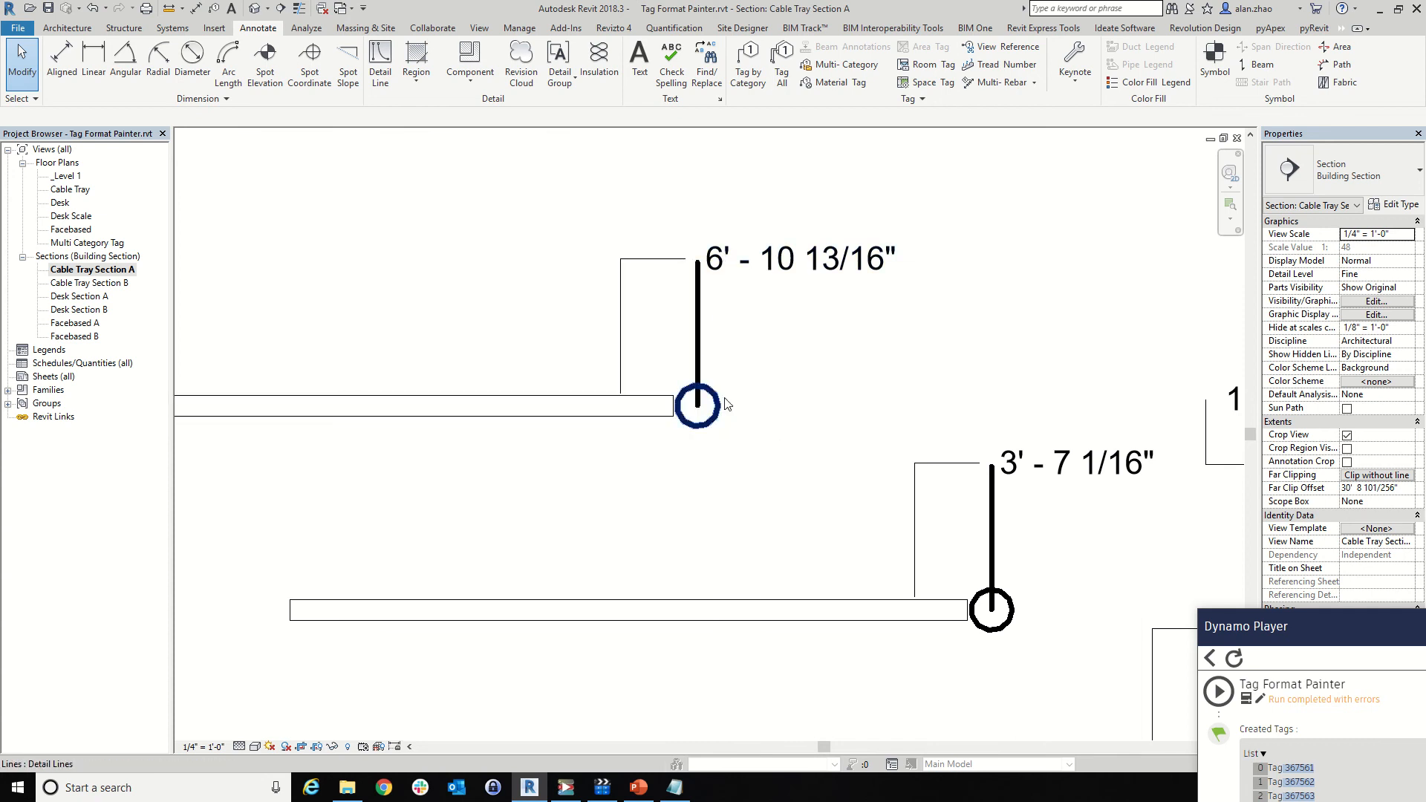
pyautogui.click(701, 300)
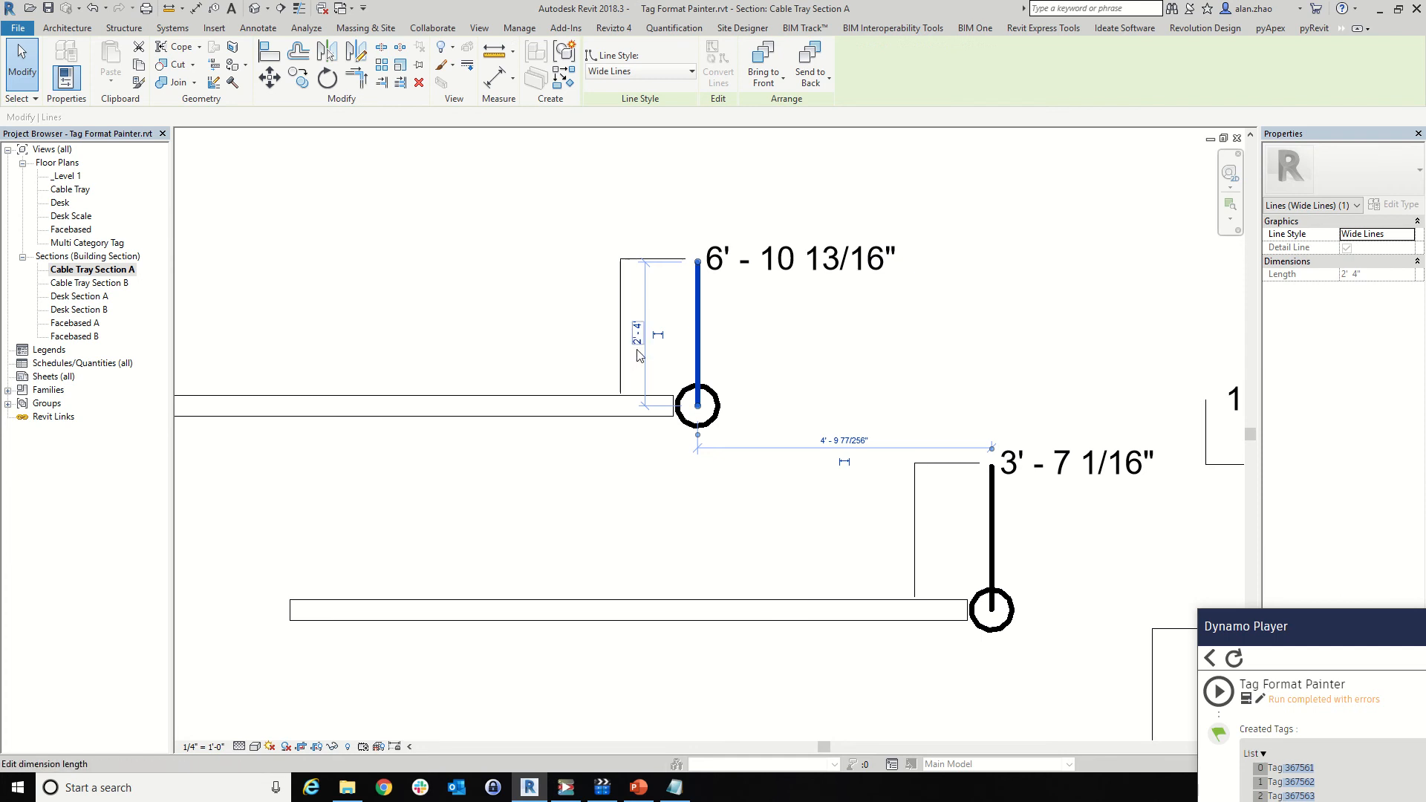
pyautogui.click(674, 787)
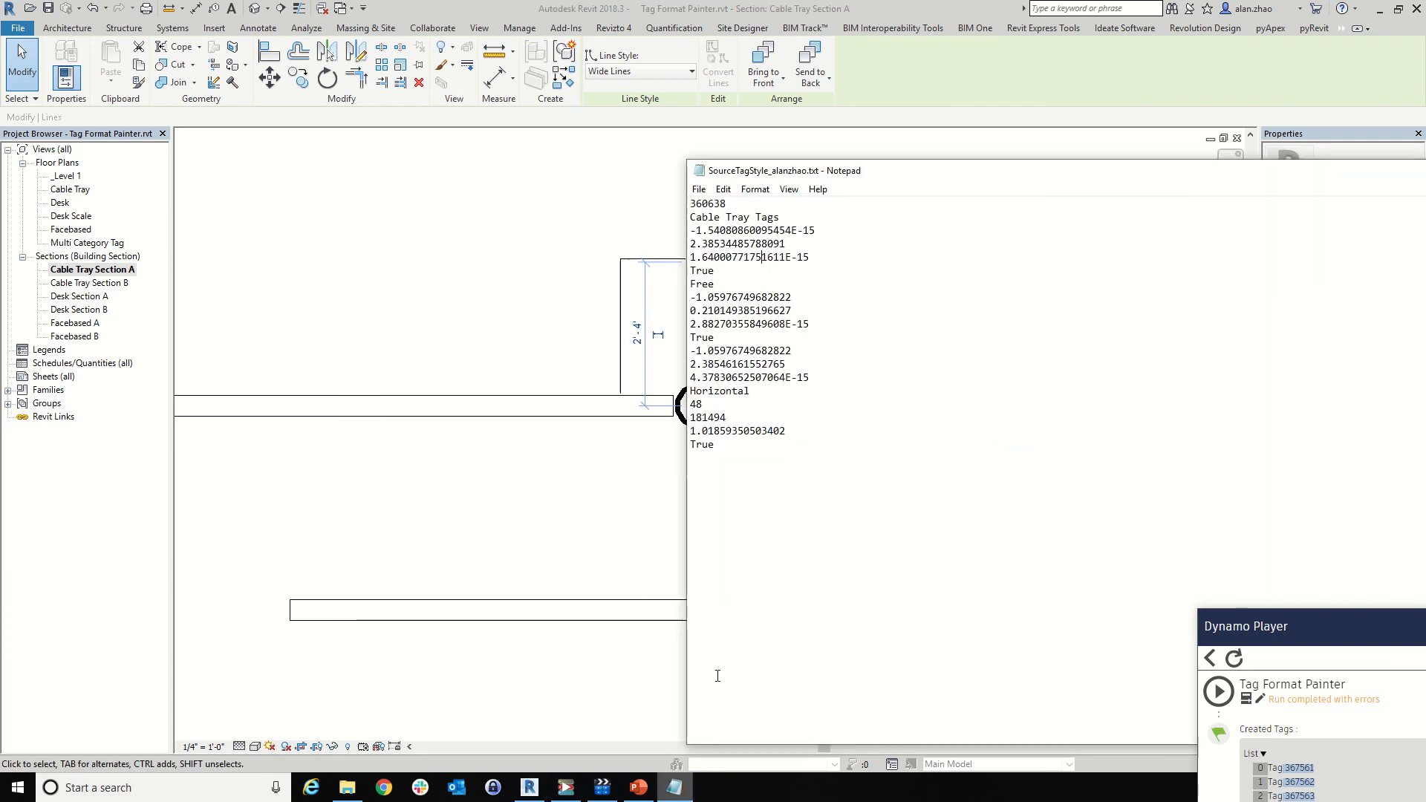
pyautogui.doubleClick(704, 243)
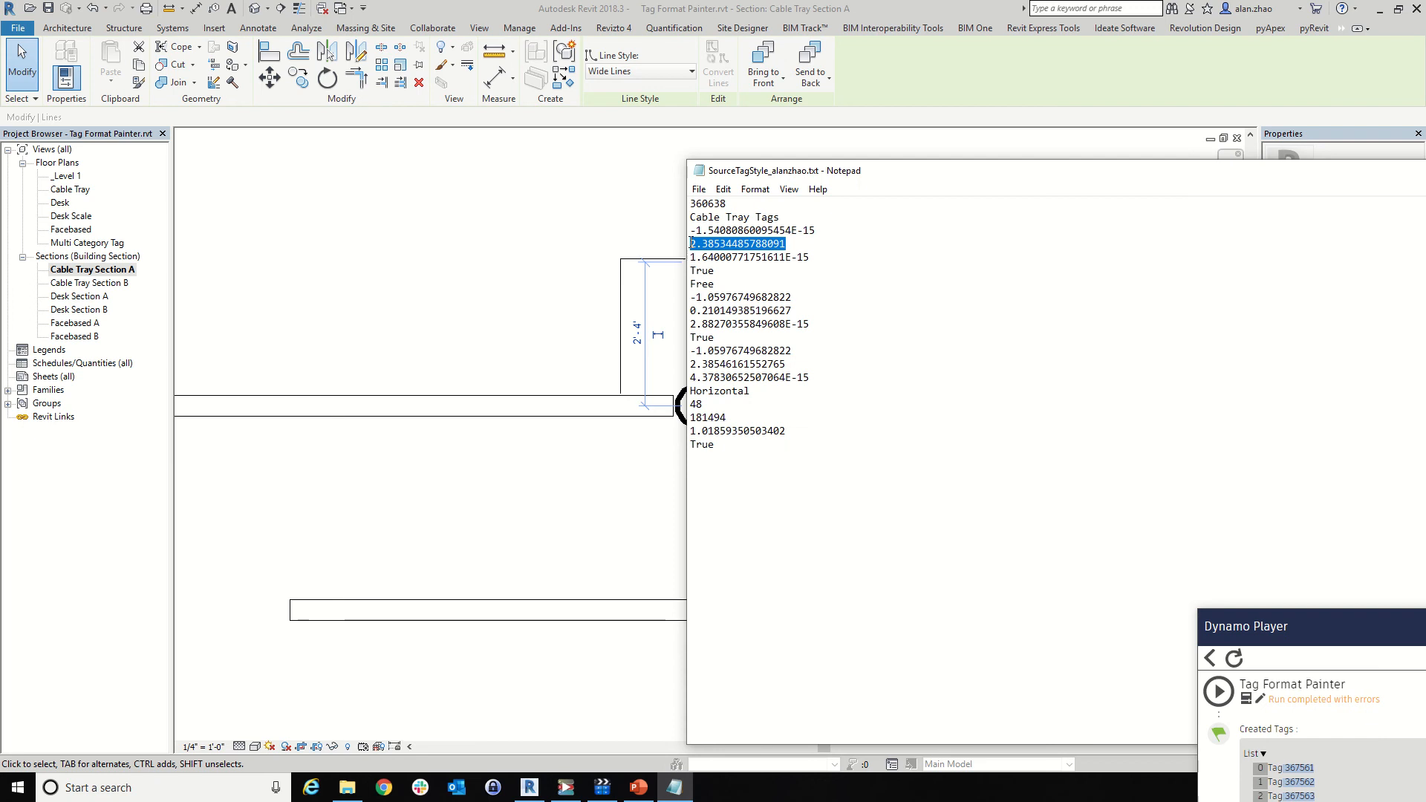
pyautogui.hotkey('alt', 'Tab')
pyautogui.scroll(-2, 609, 386)
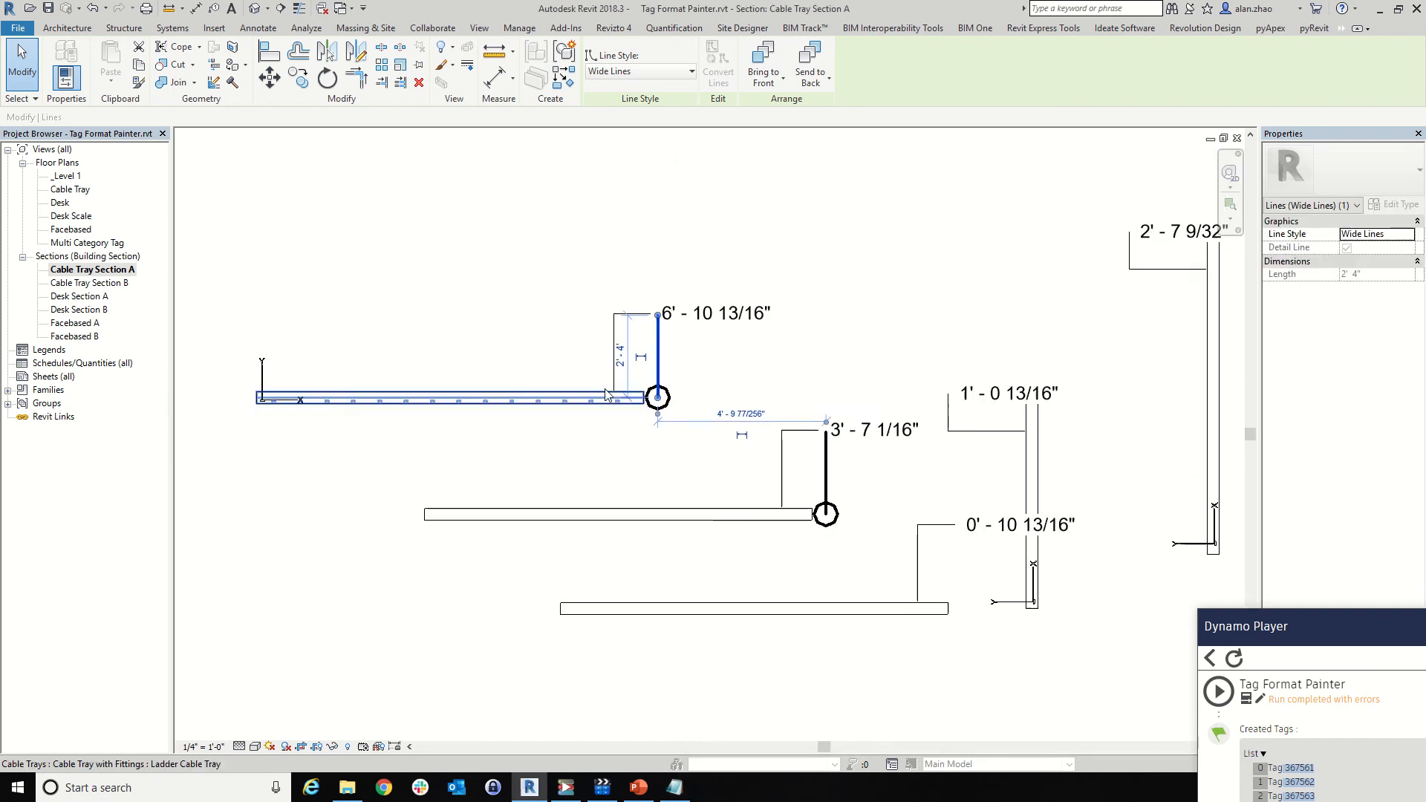
# Move the uppermost horizontal tray's tag and leader along the tray towards its left end, away from the vertical detail line
pyautogui.scroll(-2, 609, 386)
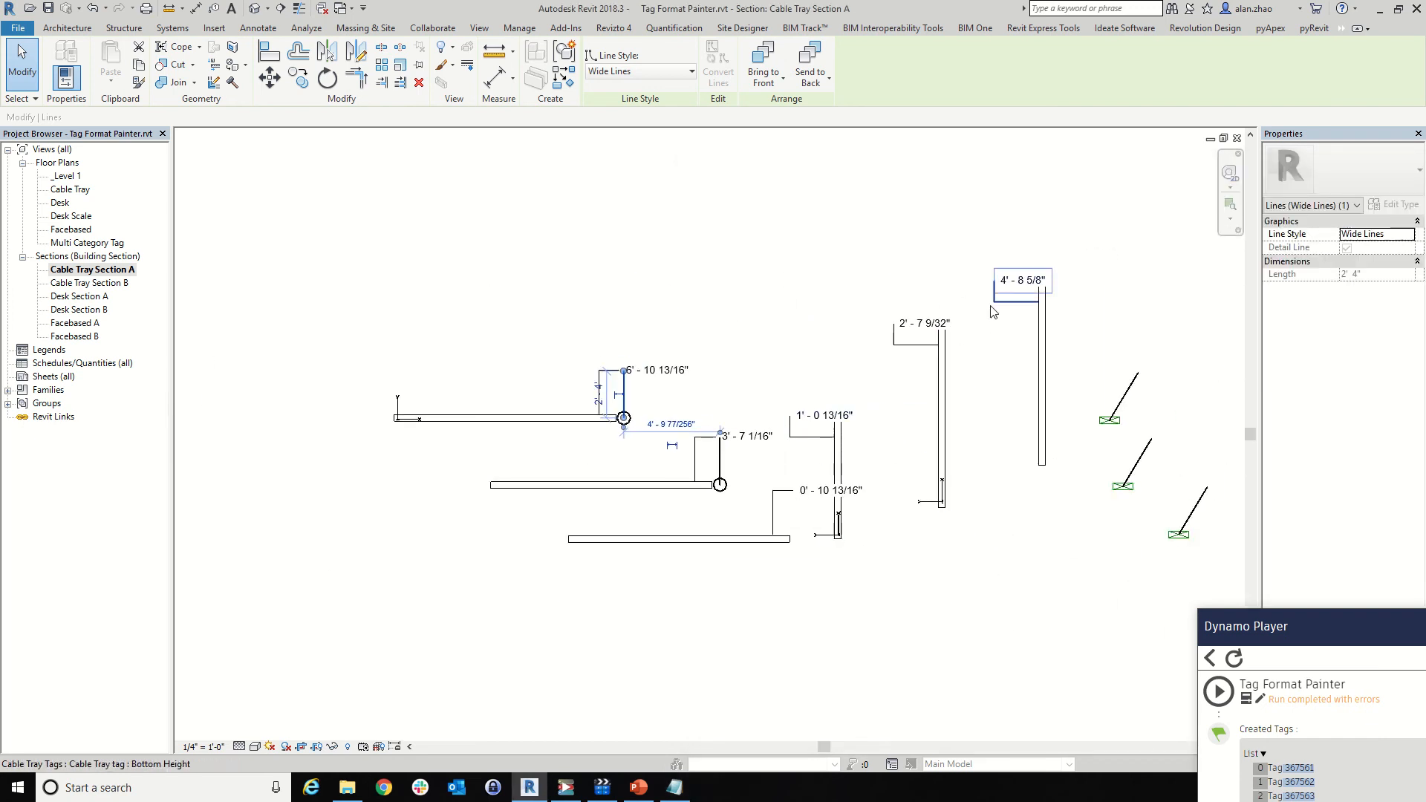
pyautogui.click(718, 398)
pyautogui.scroll(2, 638, 444)
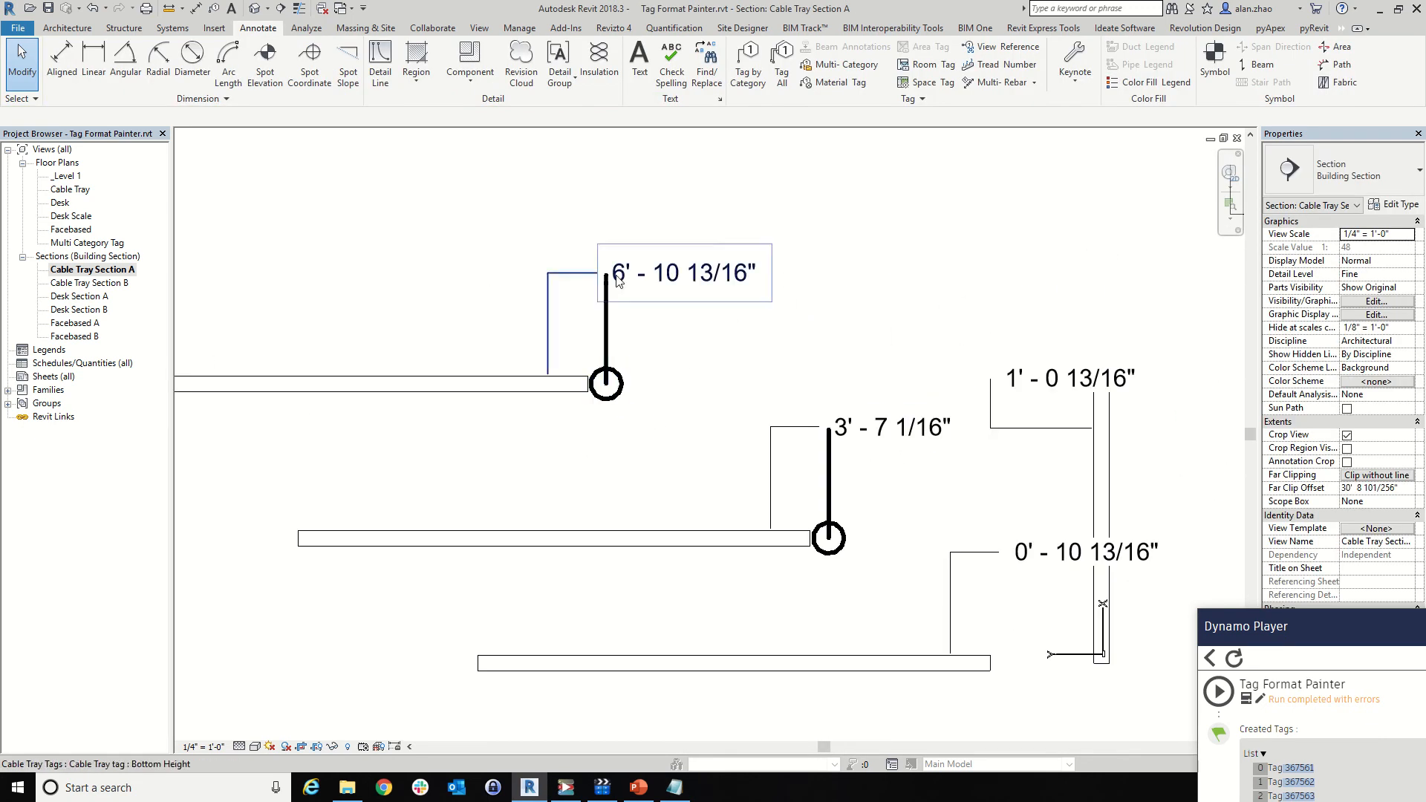
pyautogui.click(548, 329)
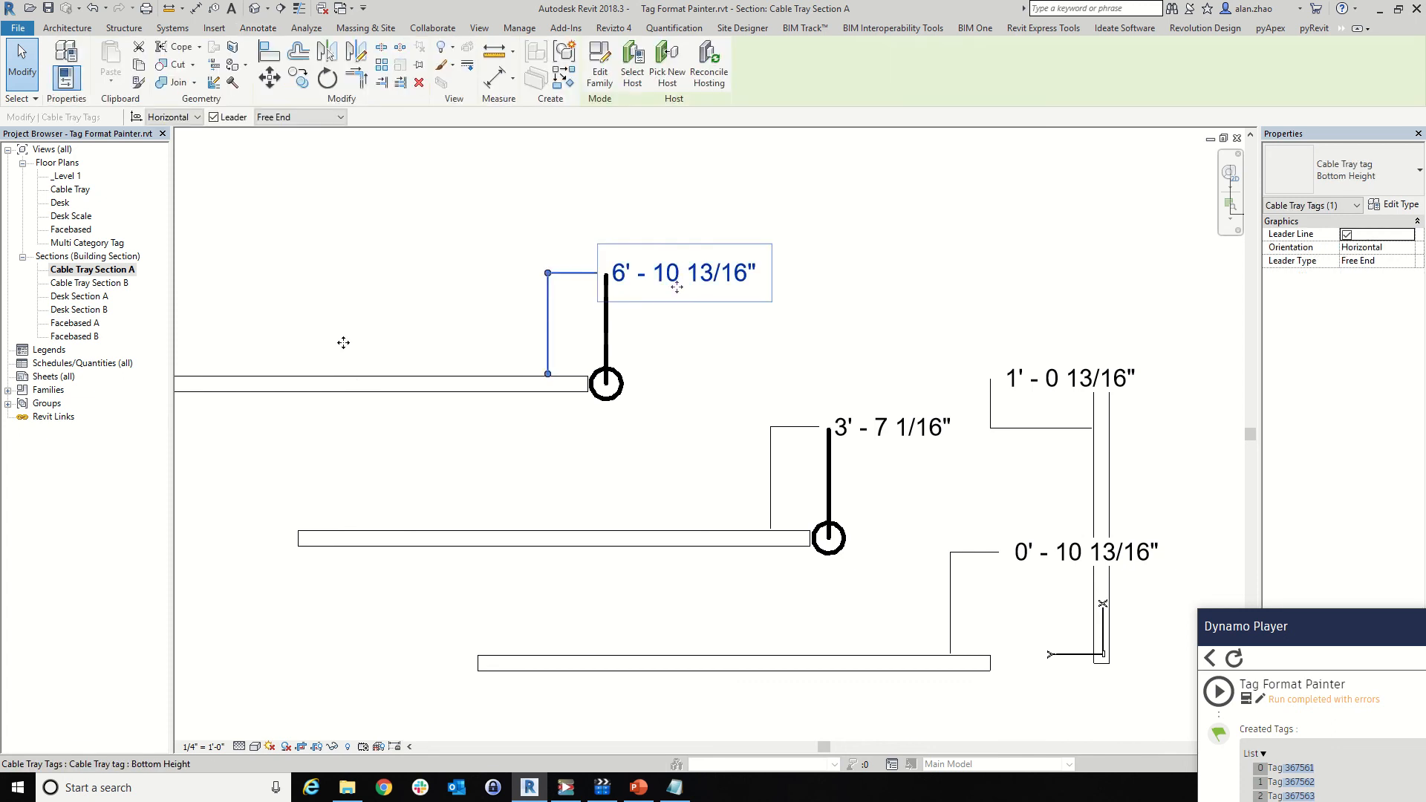
pyautogui.moveTo(343, 343); pyautogui.dragTo(238, 349)
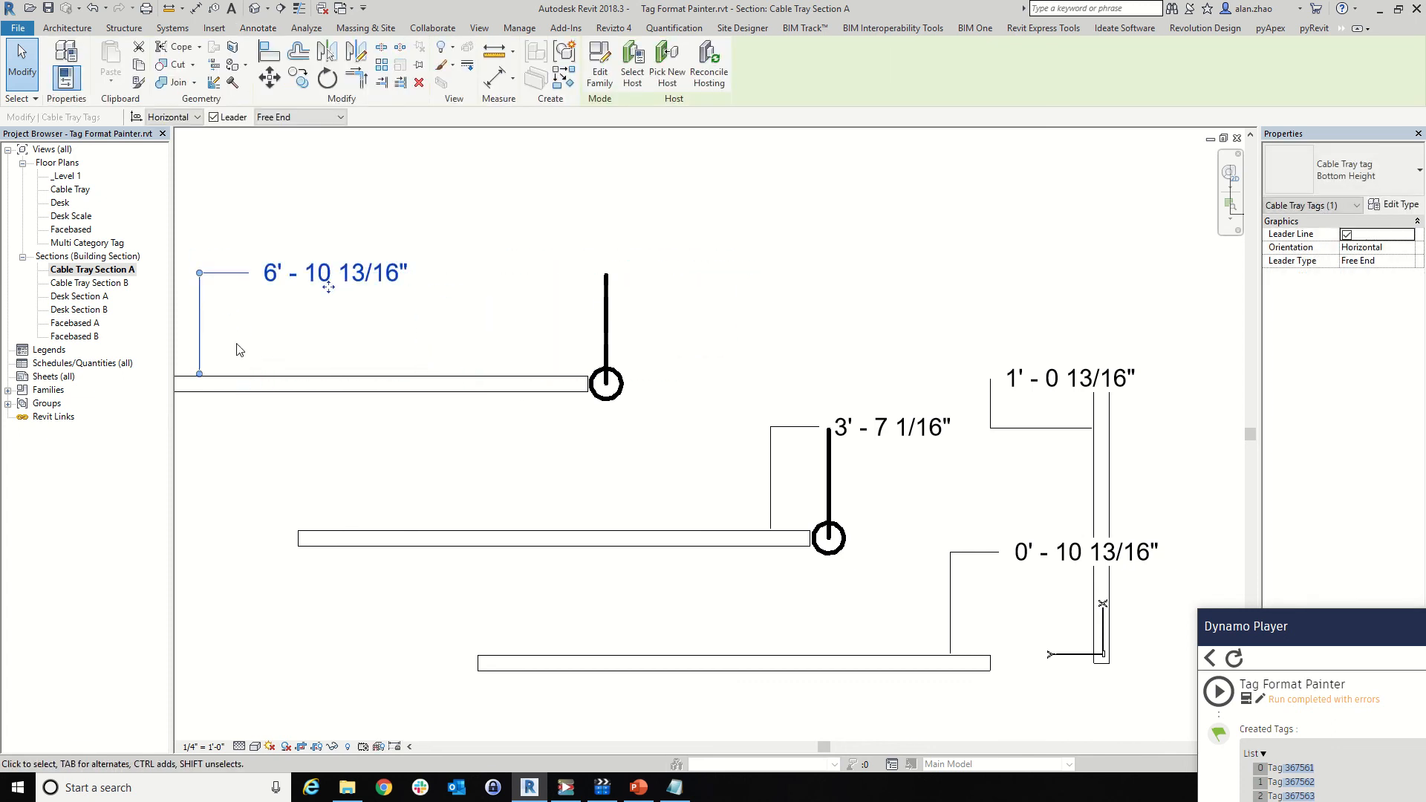
pyautogui.scroll(-3, 538, 332)
pyautogui.click(546, 434)
pyautogui.click(385, 513)
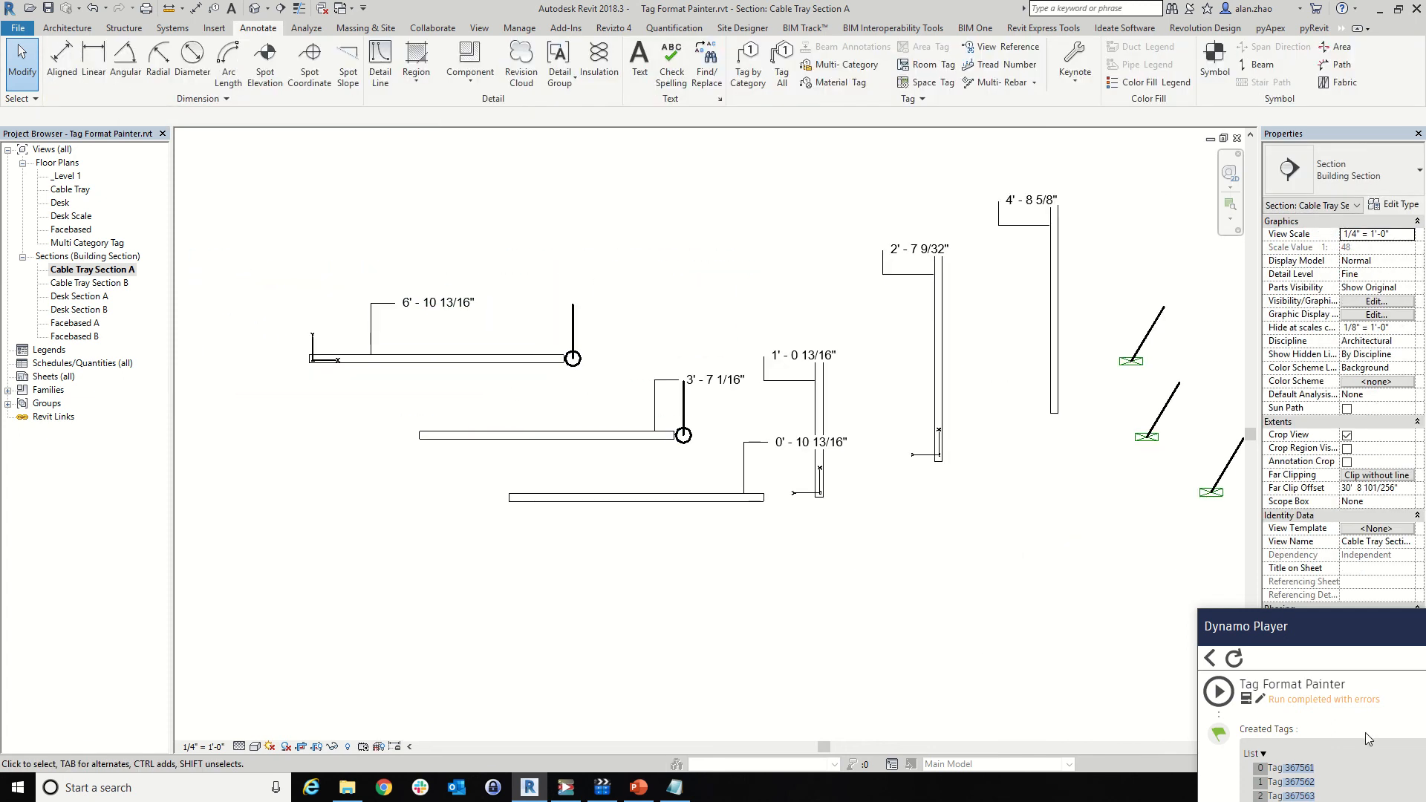
# Bring up the outdated SourceTagStyle text file and close it
pyautogui.click(675, 787)
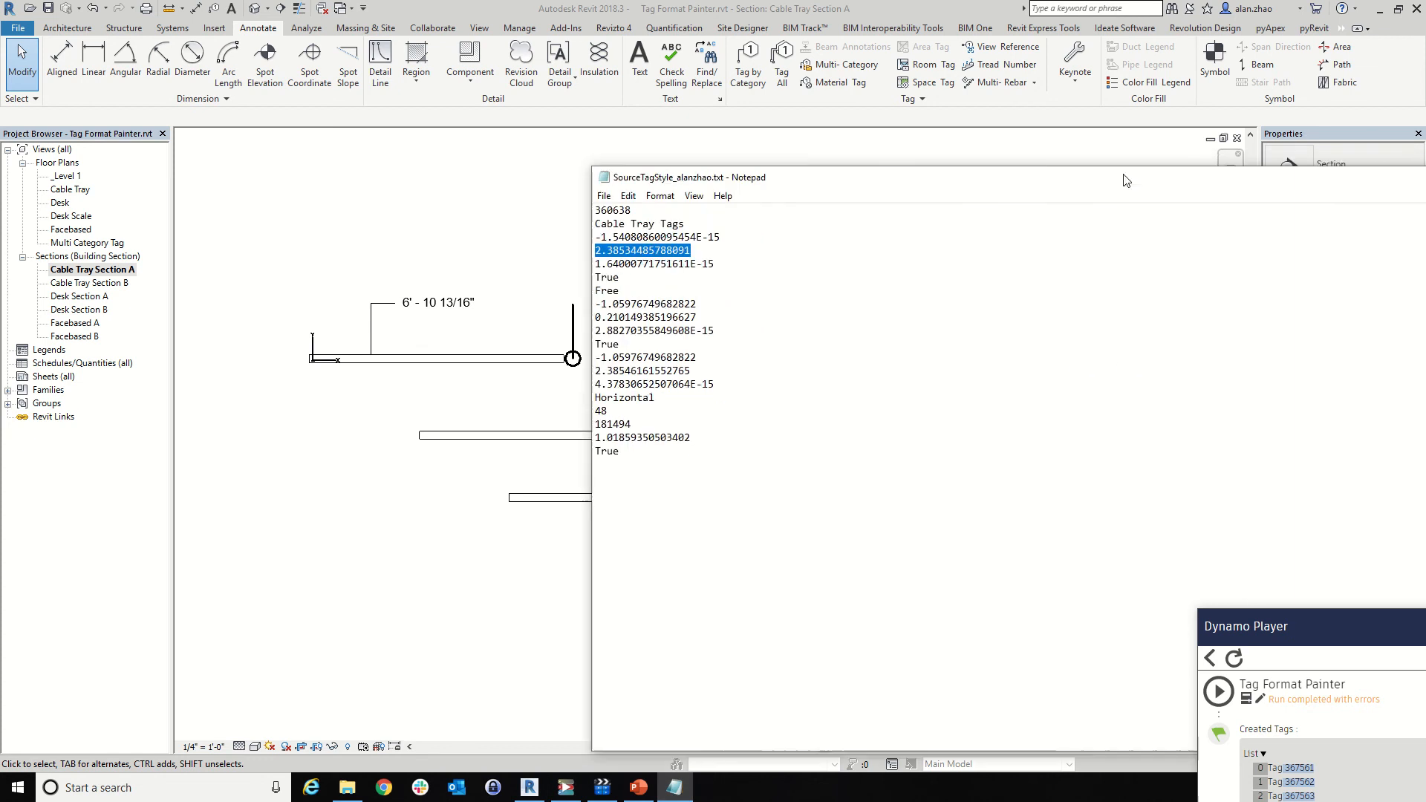
pyautogui.moveTo(1126, 181); pyautogui.dragTo(1002, 174)
pyautogui.moveTo(1345, 175); pyautogui.dragTo(1164, 174)
pyautogui.click(1287, 172)
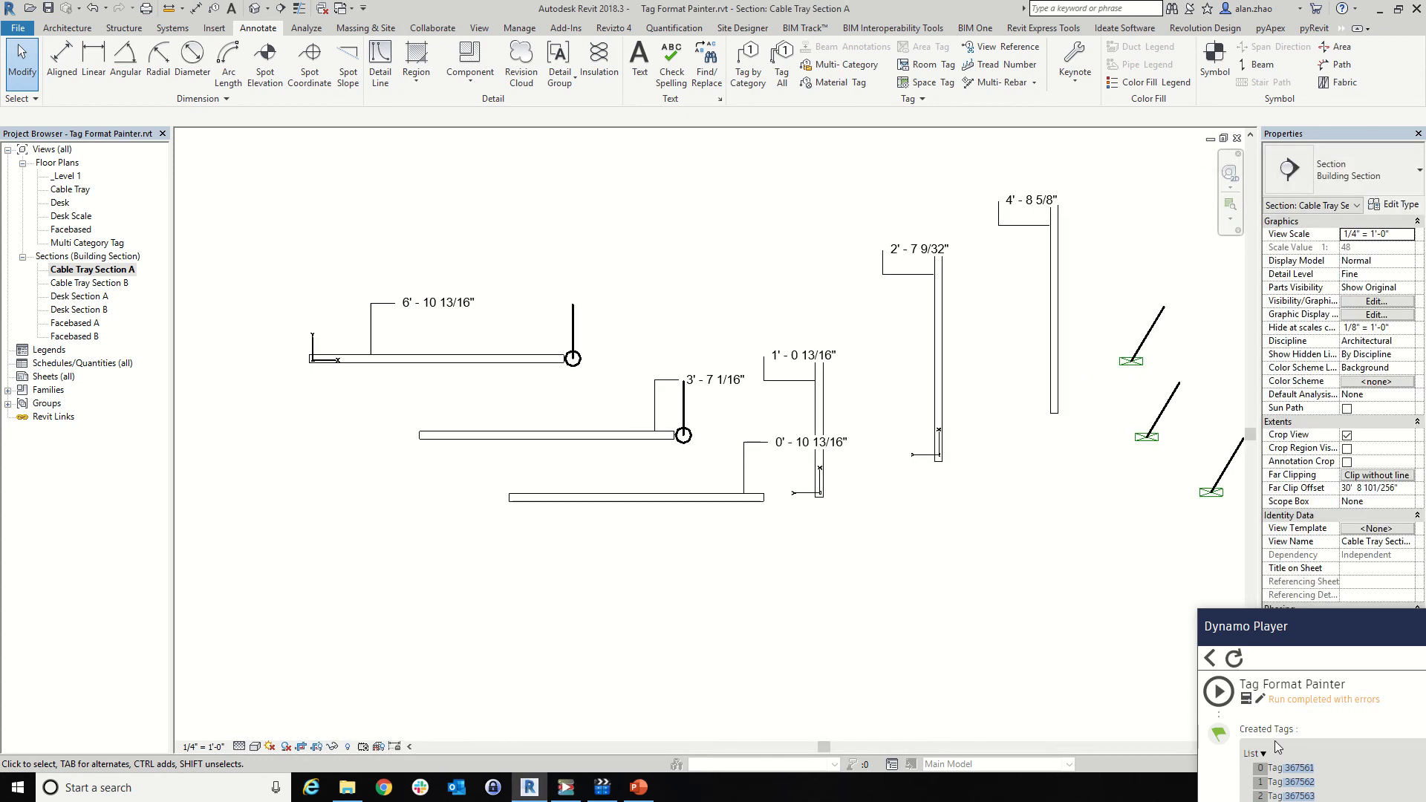
# Run Tag Format Painter on all cable trays and generic models in the section and create the tags on the active view
pyautogui.click(1218, 698)
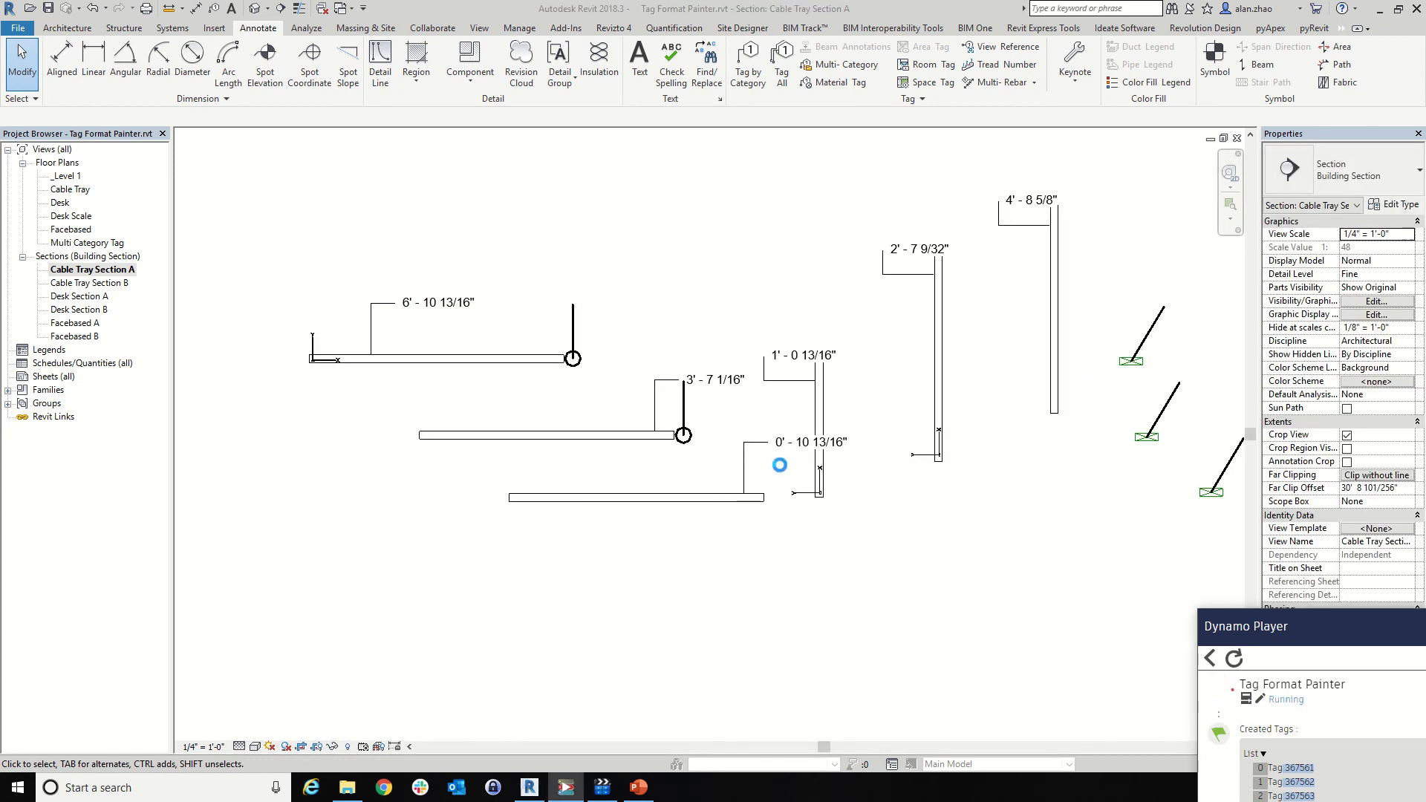
pyautogui.moveTo(303, 141); pyautogui.dragTo(182, 160)
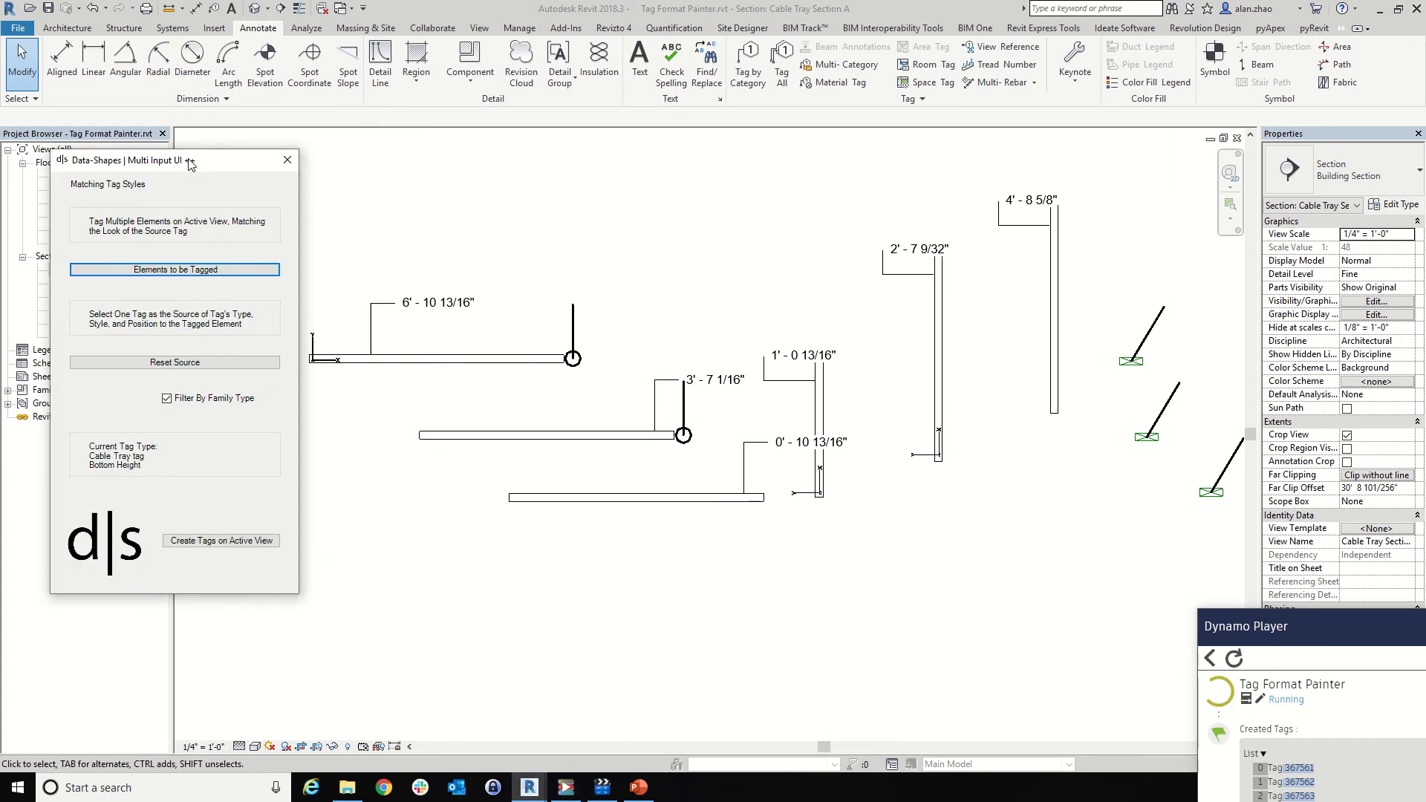
pyautogui.click(202, 361)
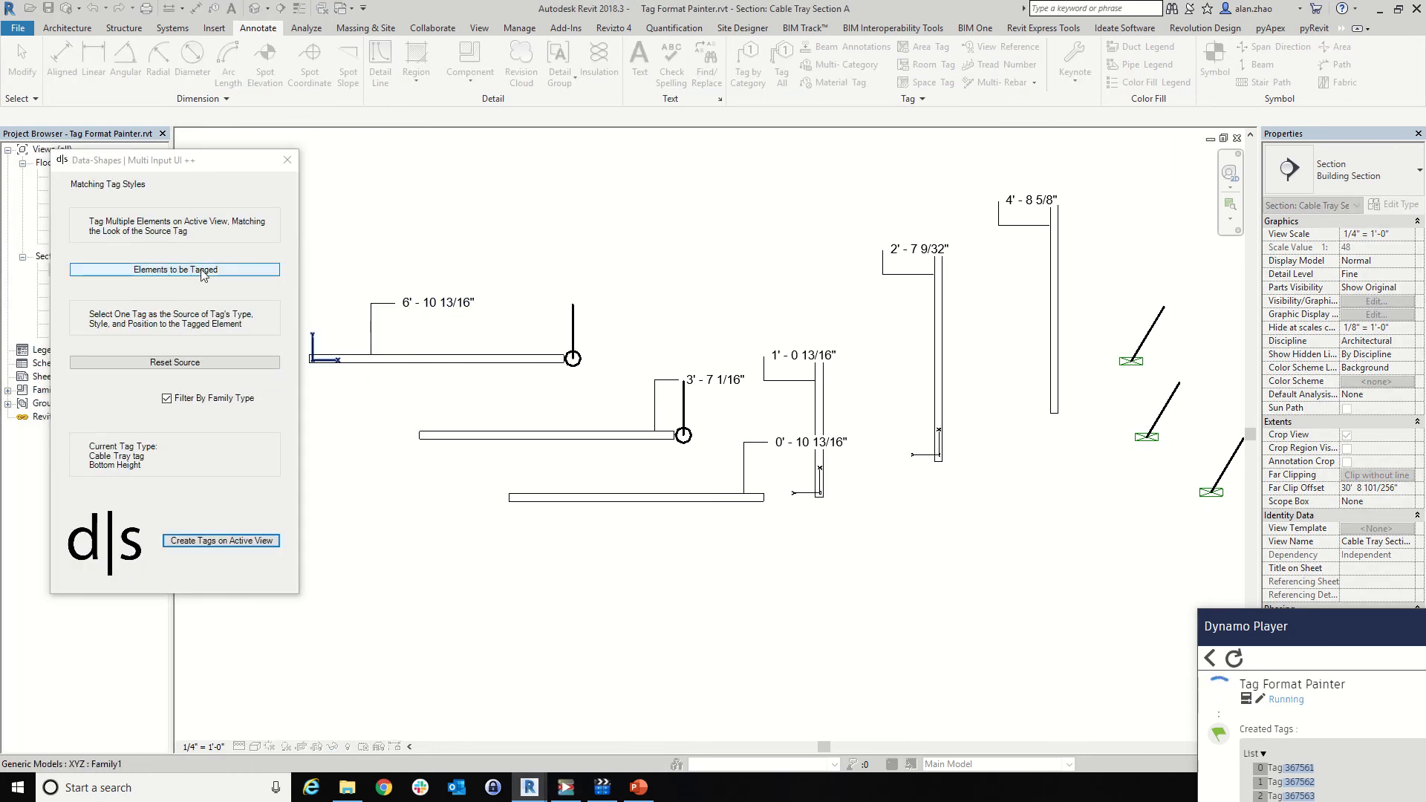
pyautogui.scroll(-4, 608, 502)
pyautogui.moveTo(1049, 603); pyautogui.dragTo(576, 357)
pyautogui.click(75, 117)
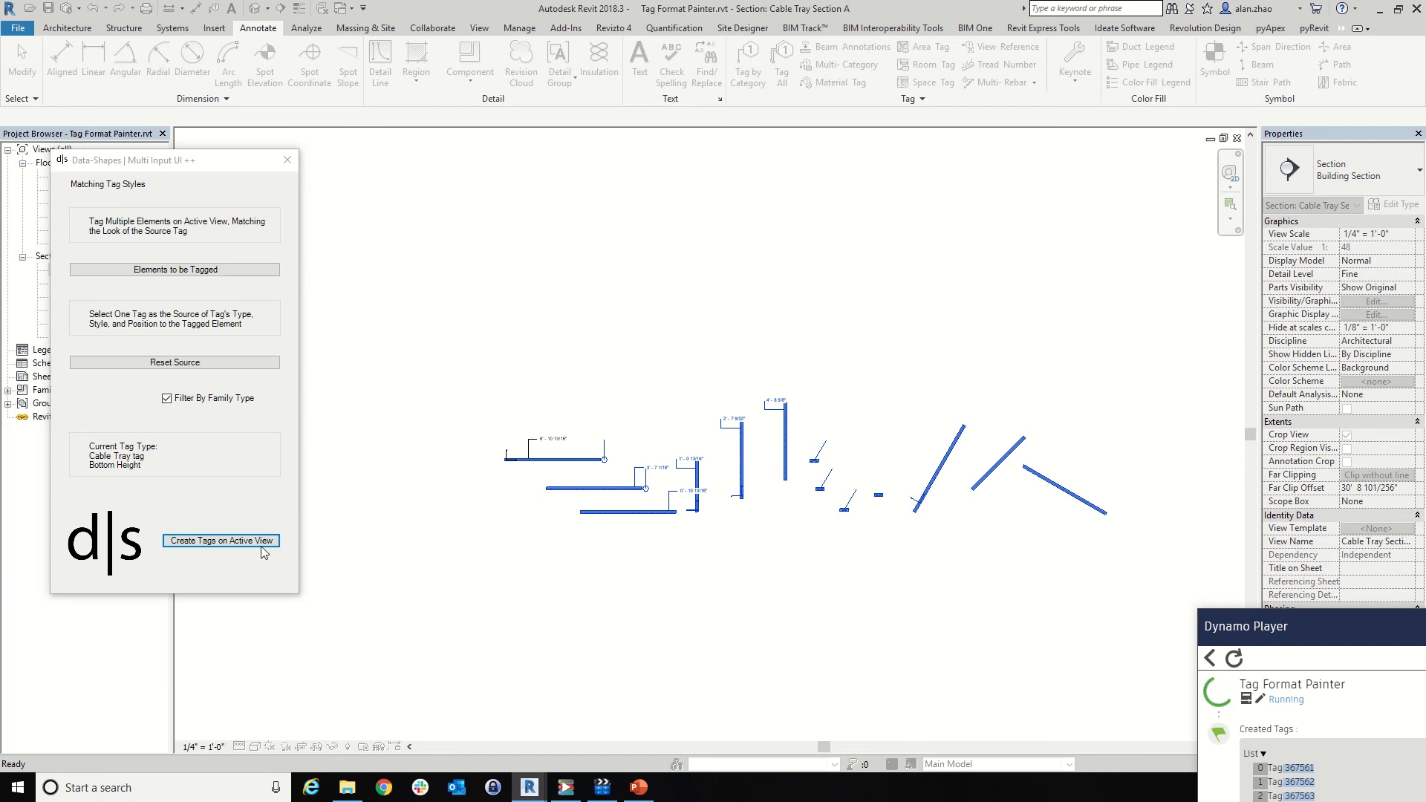
pyautogui.click(238, 545)
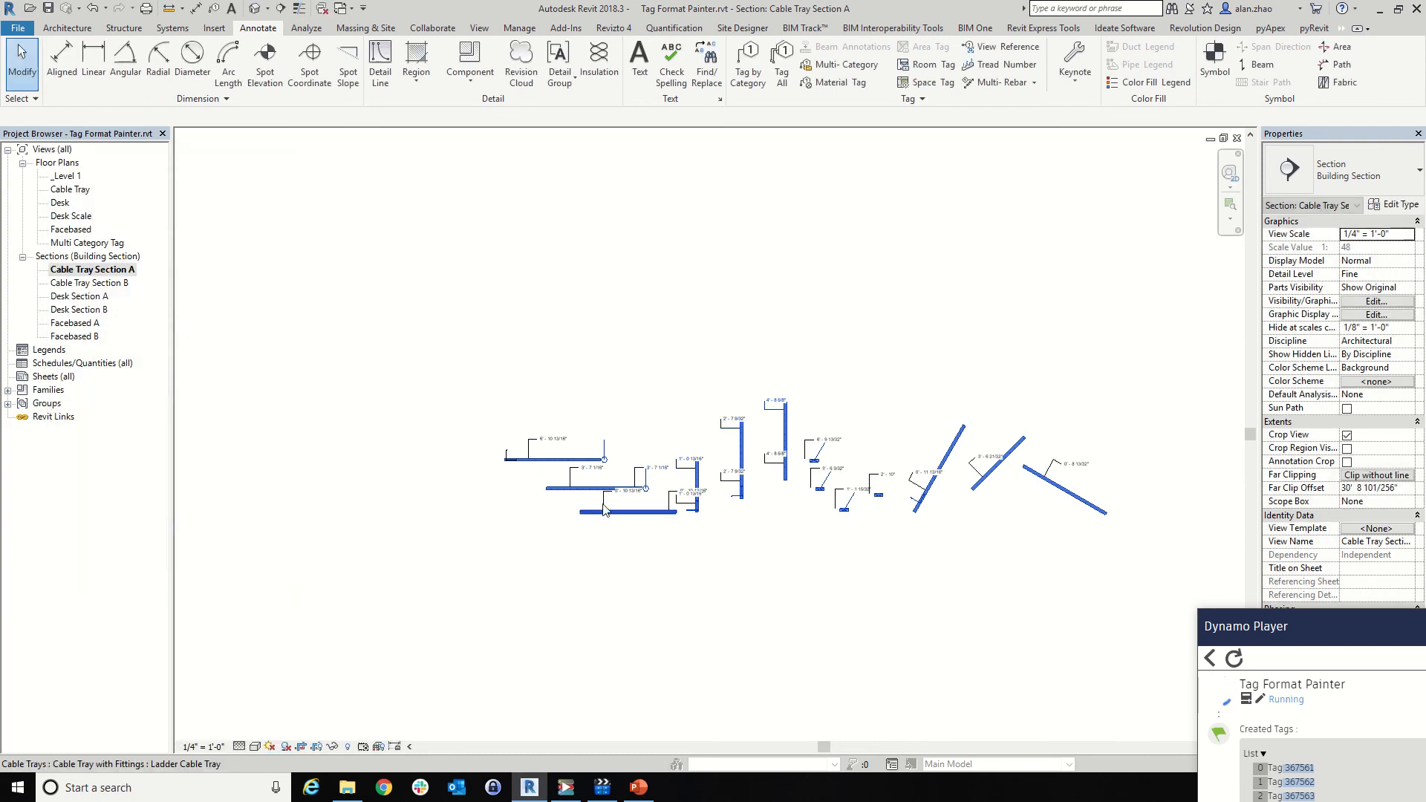
pyautogui.scroll(2, 801, 520)
pyautogui.scroll(4, 800, 519)
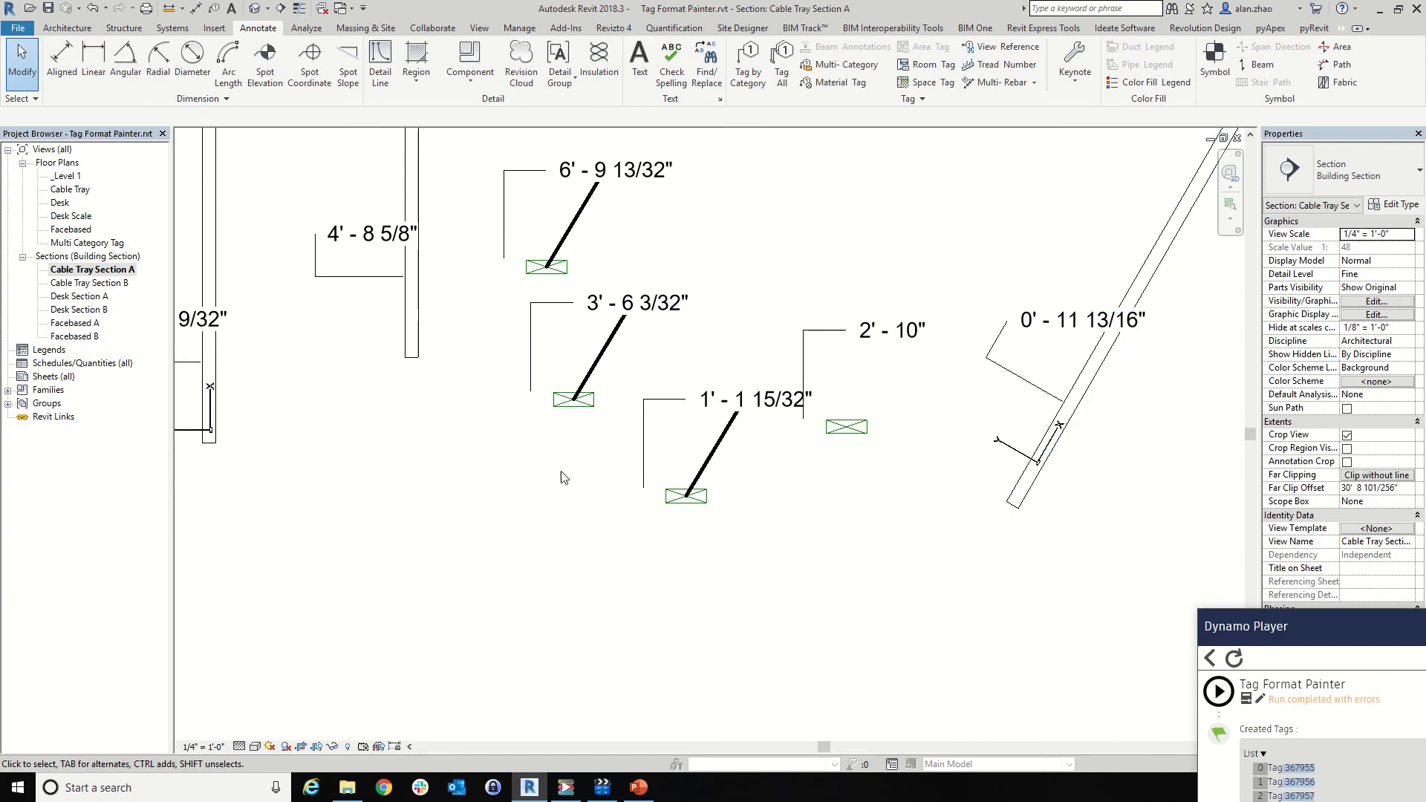
# Reopen the SourceTagStyle text file from the Tag Format Painter folder, highlight its second-to-last line, and minimize both windows
pyautogui.scroll(-6, 655, 586)
pyautogui.click(347, 788)
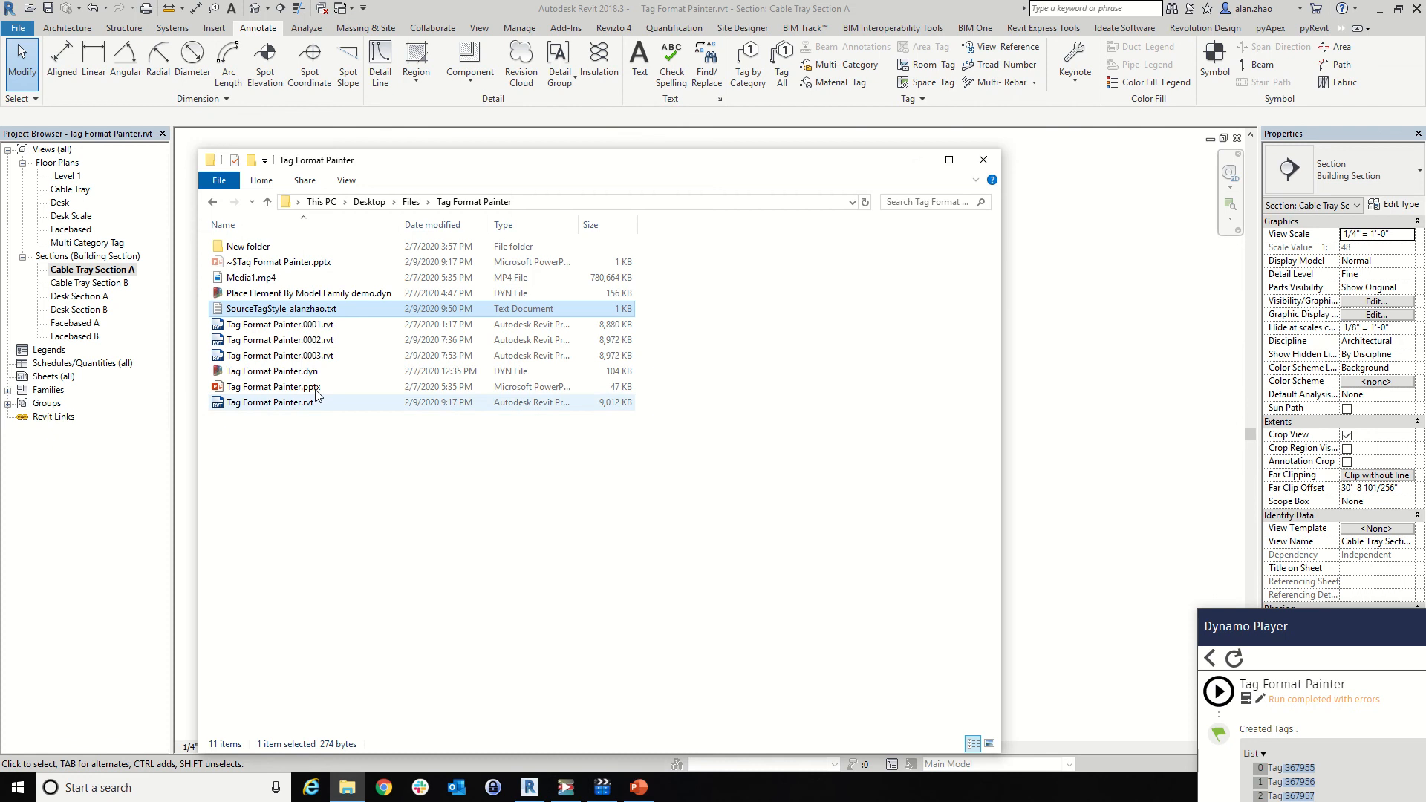
pyautogui.doubleClick(293, 311)
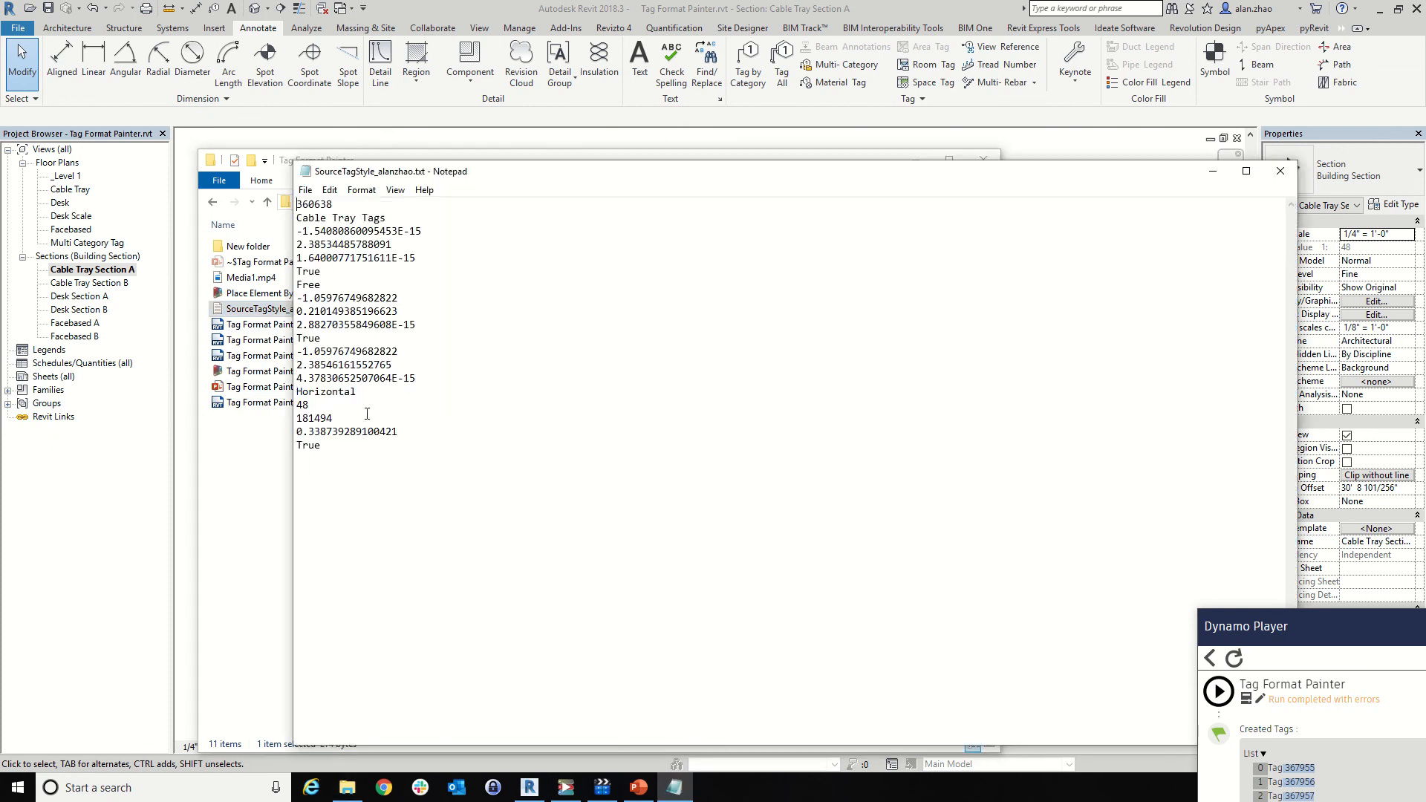
pyautogui.doubleClick(309, 432)
pyautogui.click(1208, 170)
pyautogui.click(915, 160)
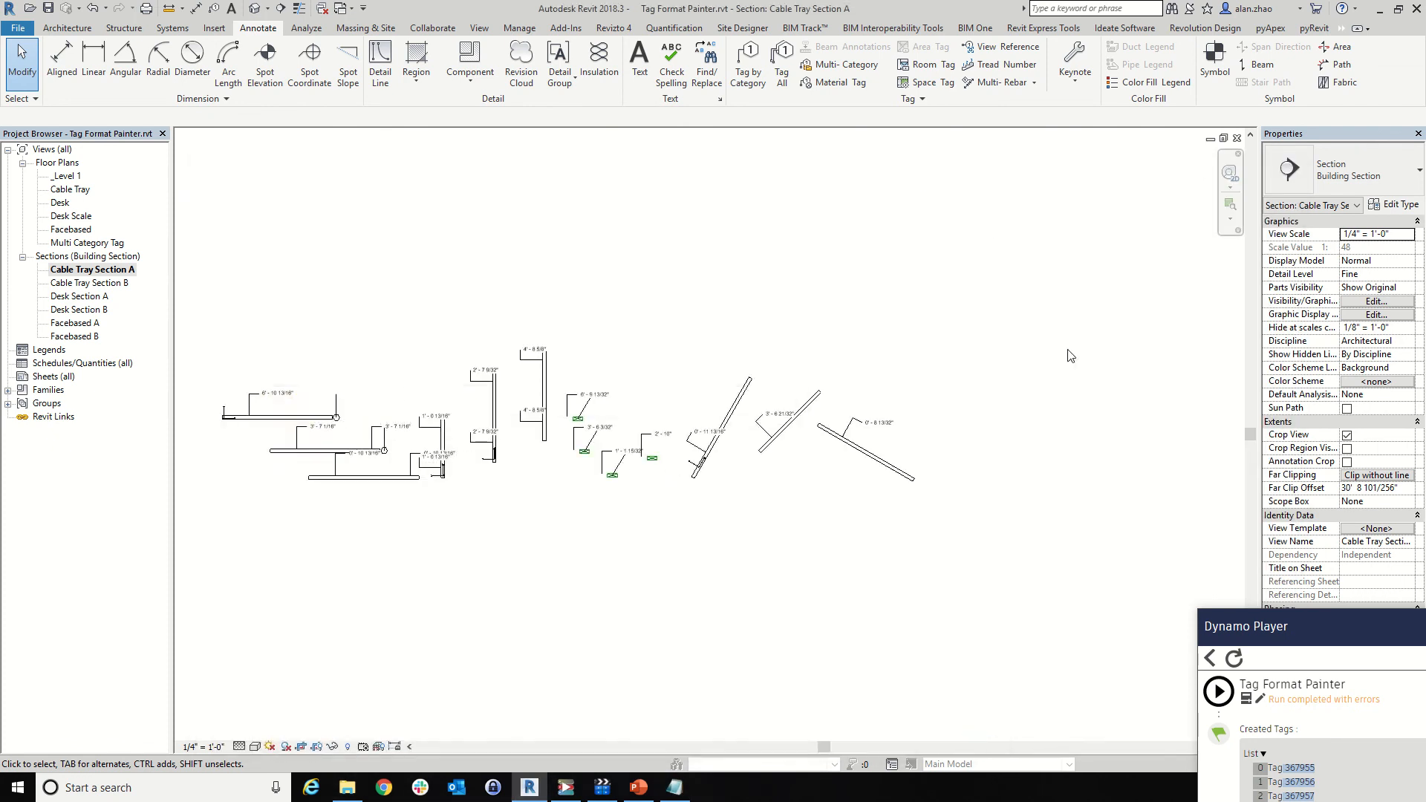
# Draw a vertical Wide Lines detail line about 3' 9" long from the uppermost horizontal tray's tag down across the tray
pyautogui.scroll(5, 575, 449)
pyautogui.click(559, 475)
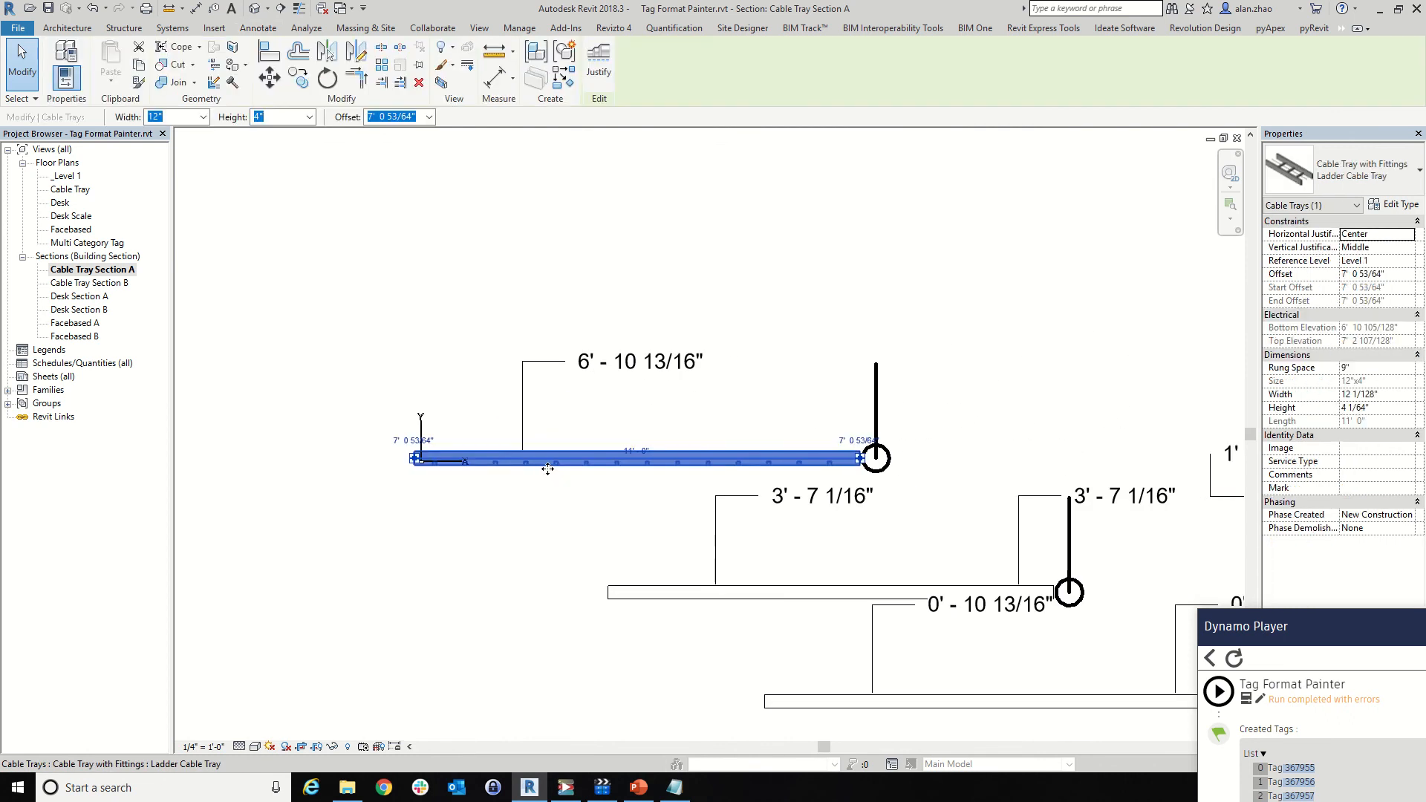
pyautogui.click(528, 312)
pyautogui.press('d')
pyautogui.press('l')
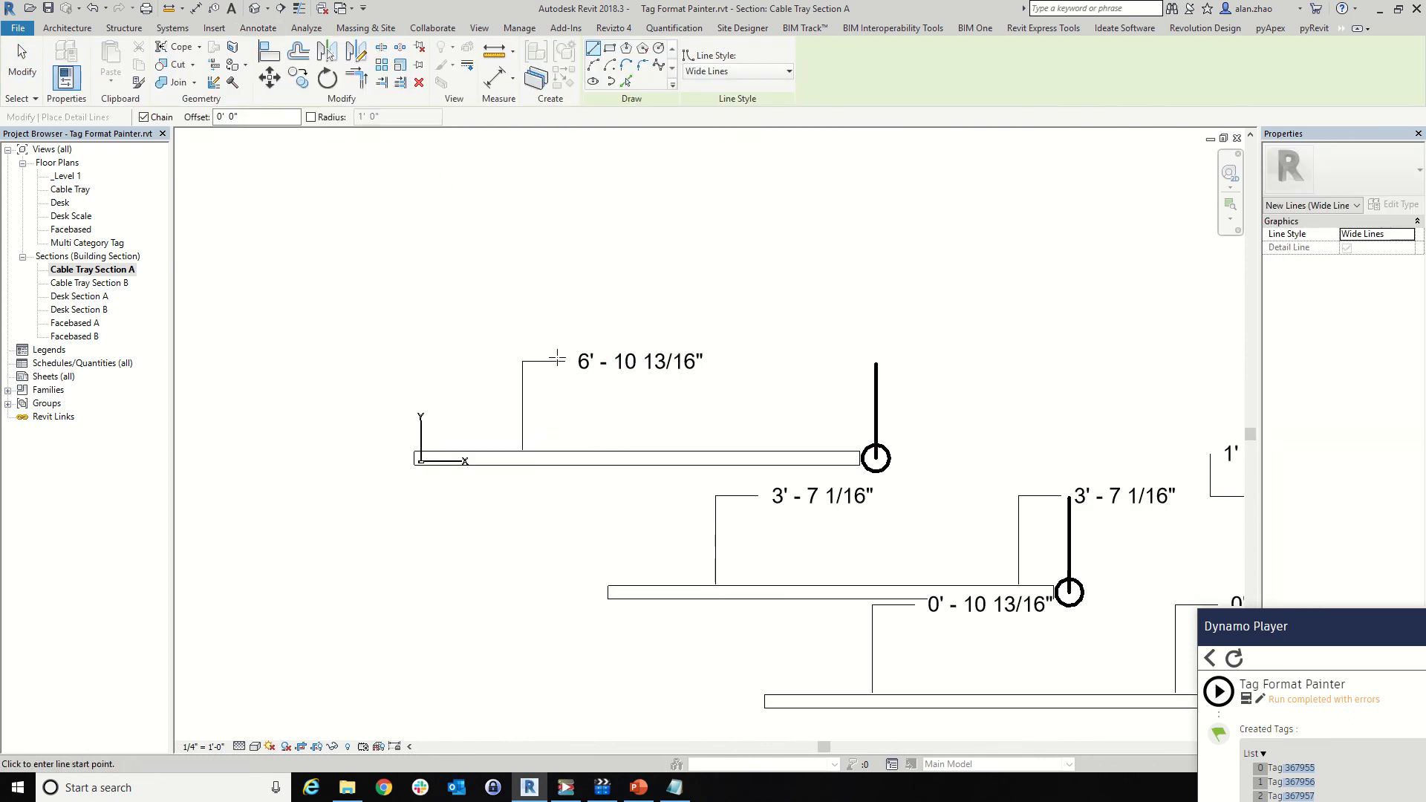
pyautogui.click(576, 363)
pyautogui.click(573, 515)
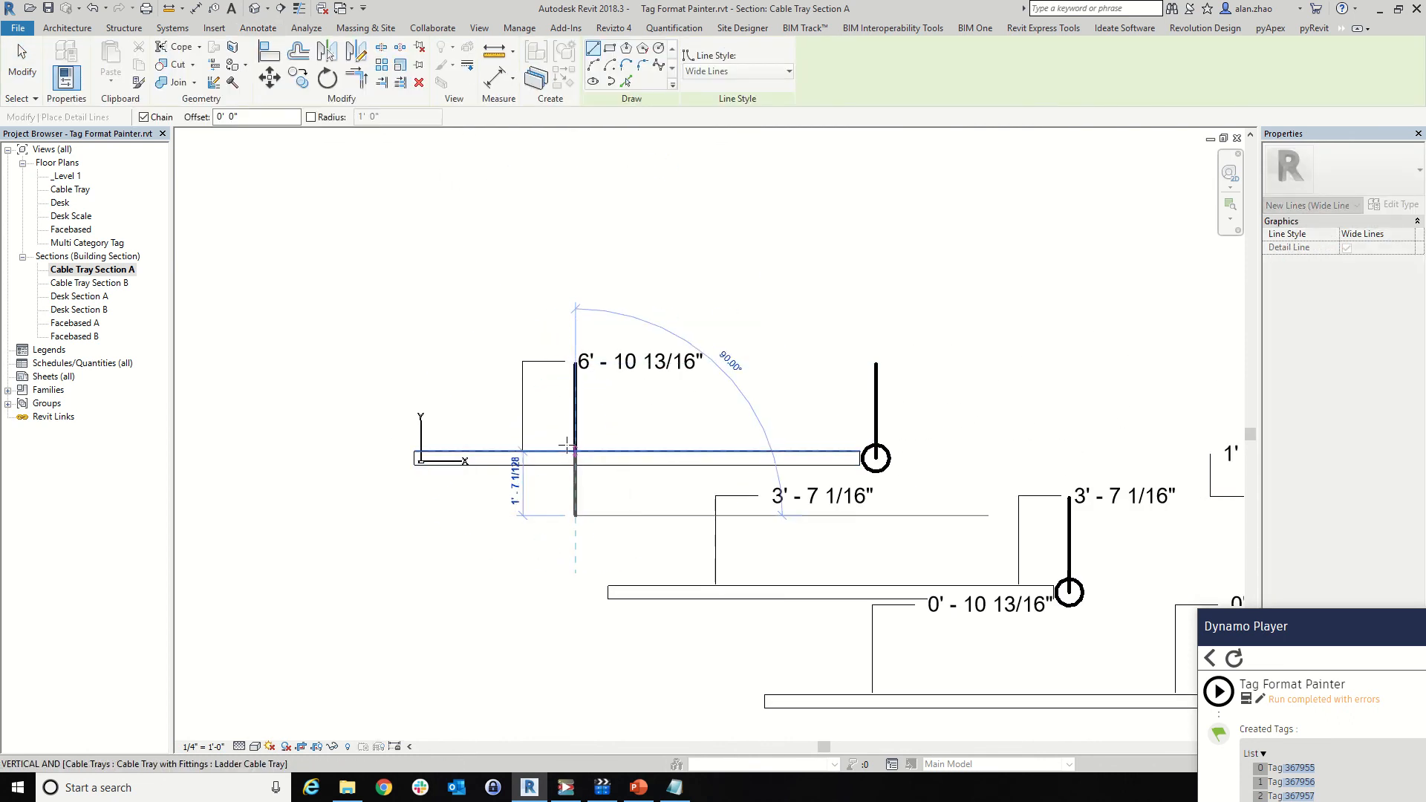
# Draw a horizontal detail line along the tray's centreline from the new vertical line to the tray's left end
pyautogui.scroll(3, 571, 460)
pyautogui.click(582, 468)
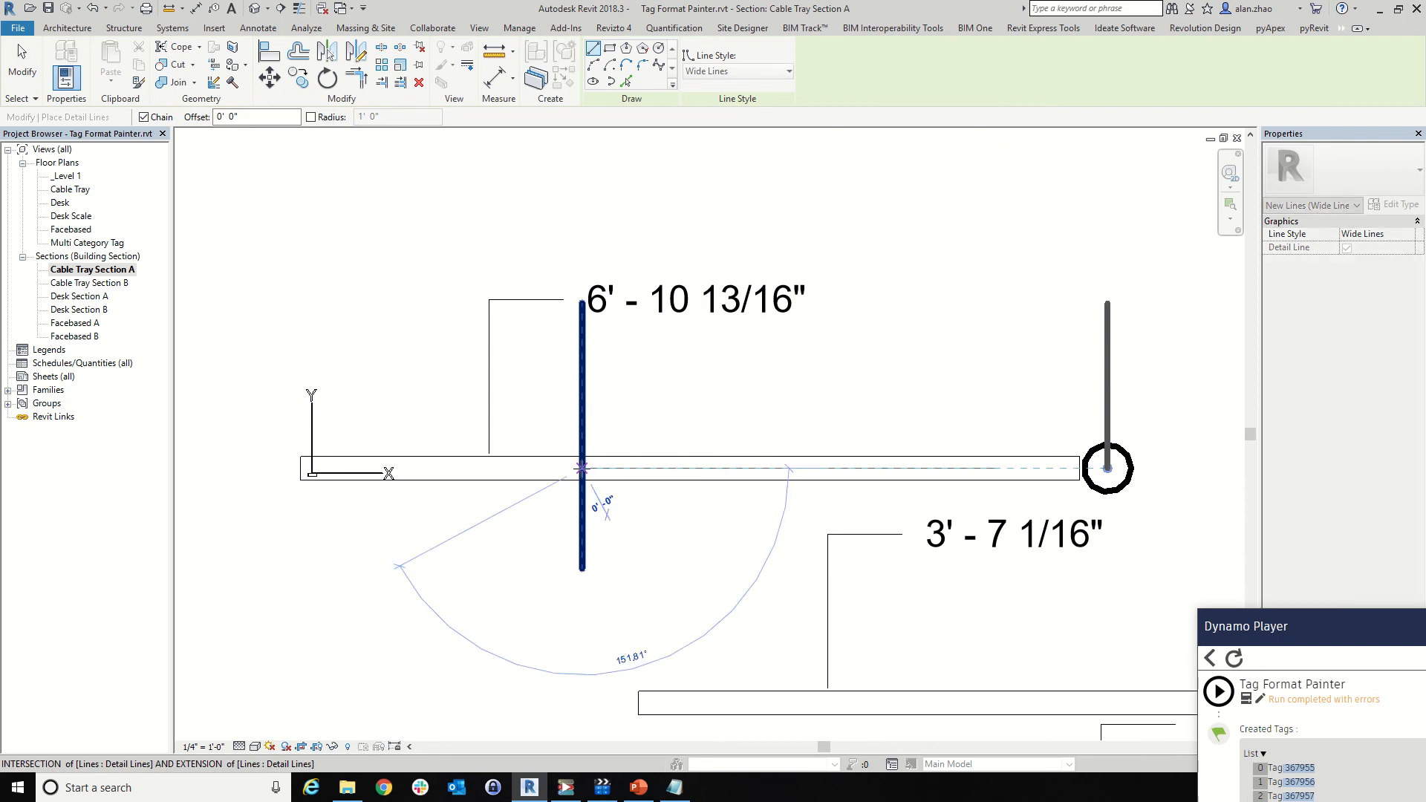
pyautogui.click(301, 468)
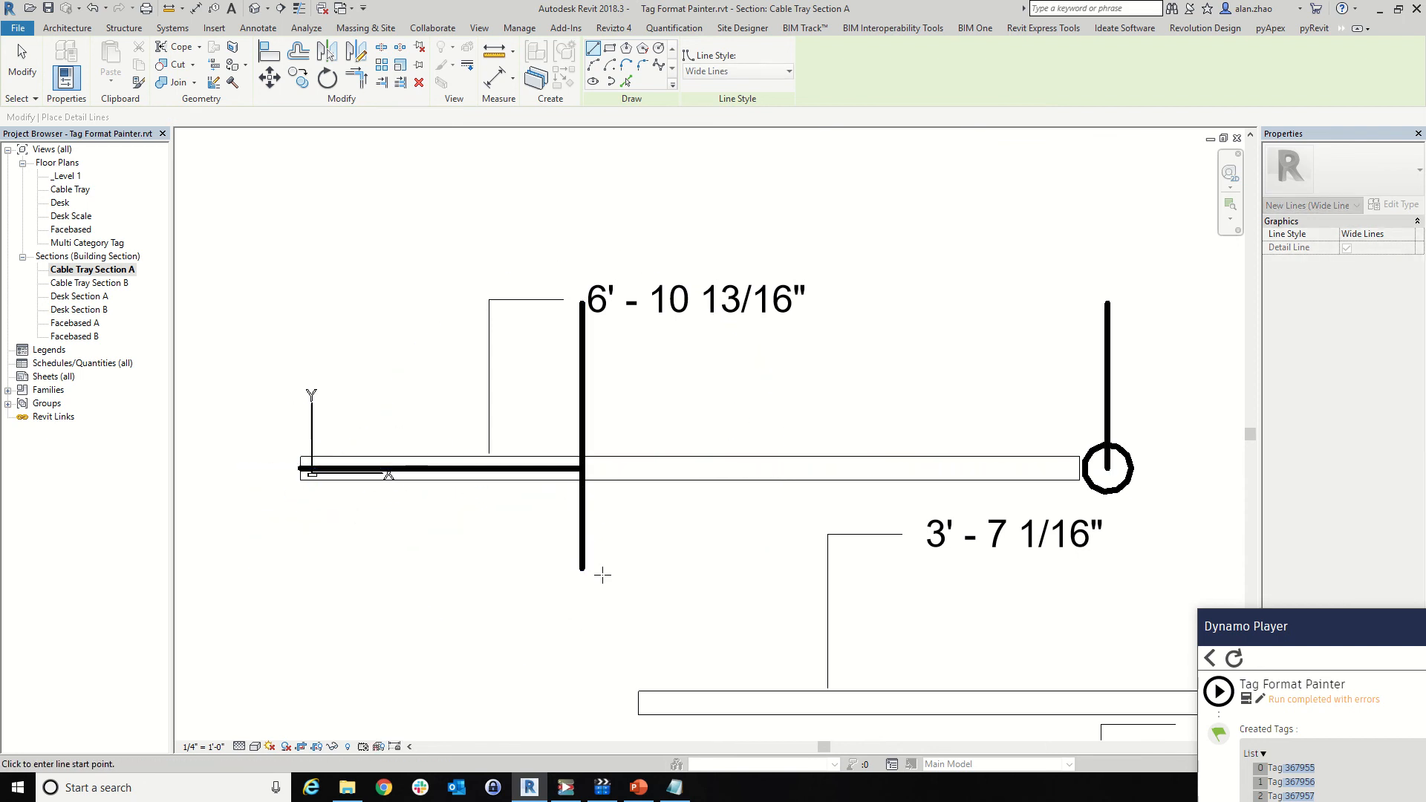
pyautogui.press('Escape')
pyautogui.press('Escape')
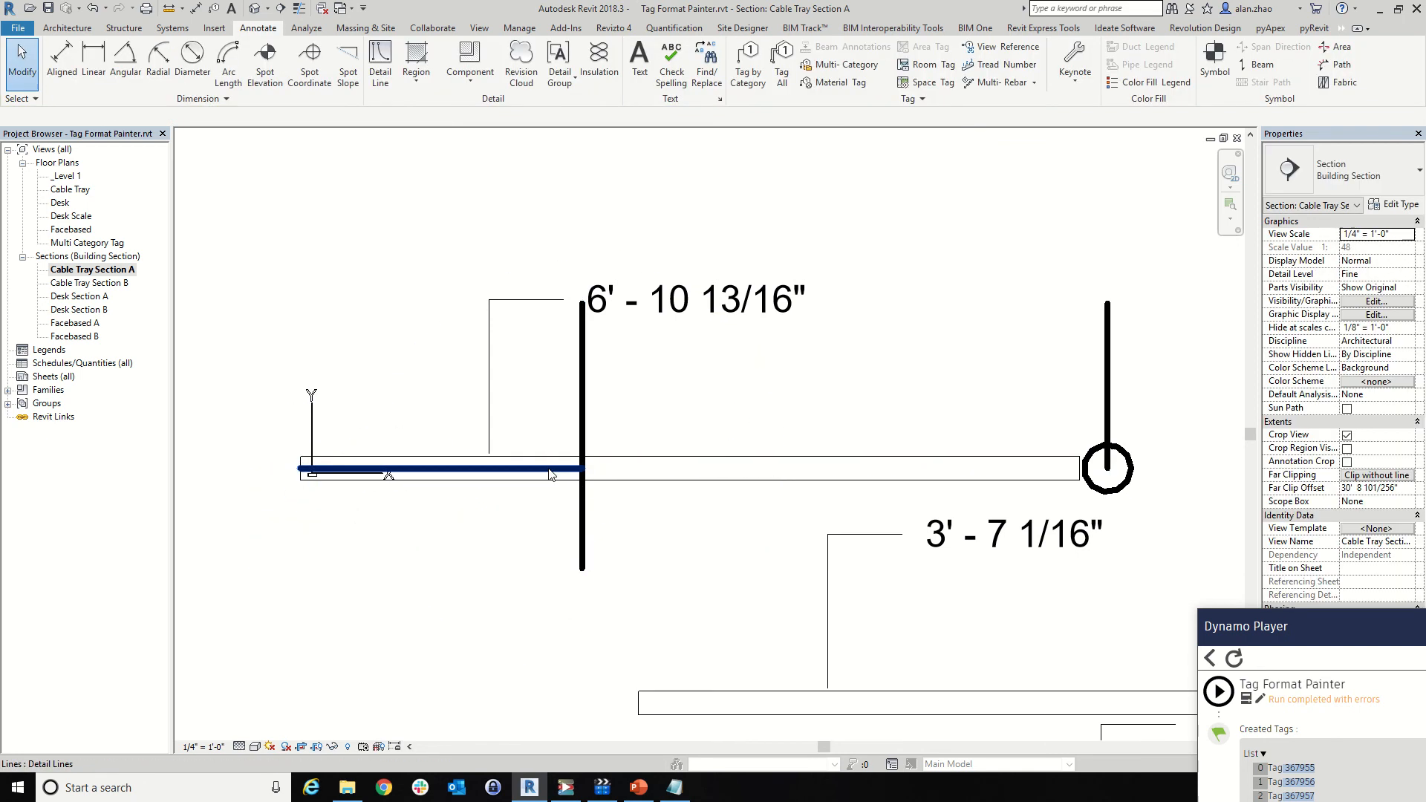
# Delete the vertical and horizontal detail lines just drawn at the uppermost horizontal tray
pyautogui.click(604, 479)
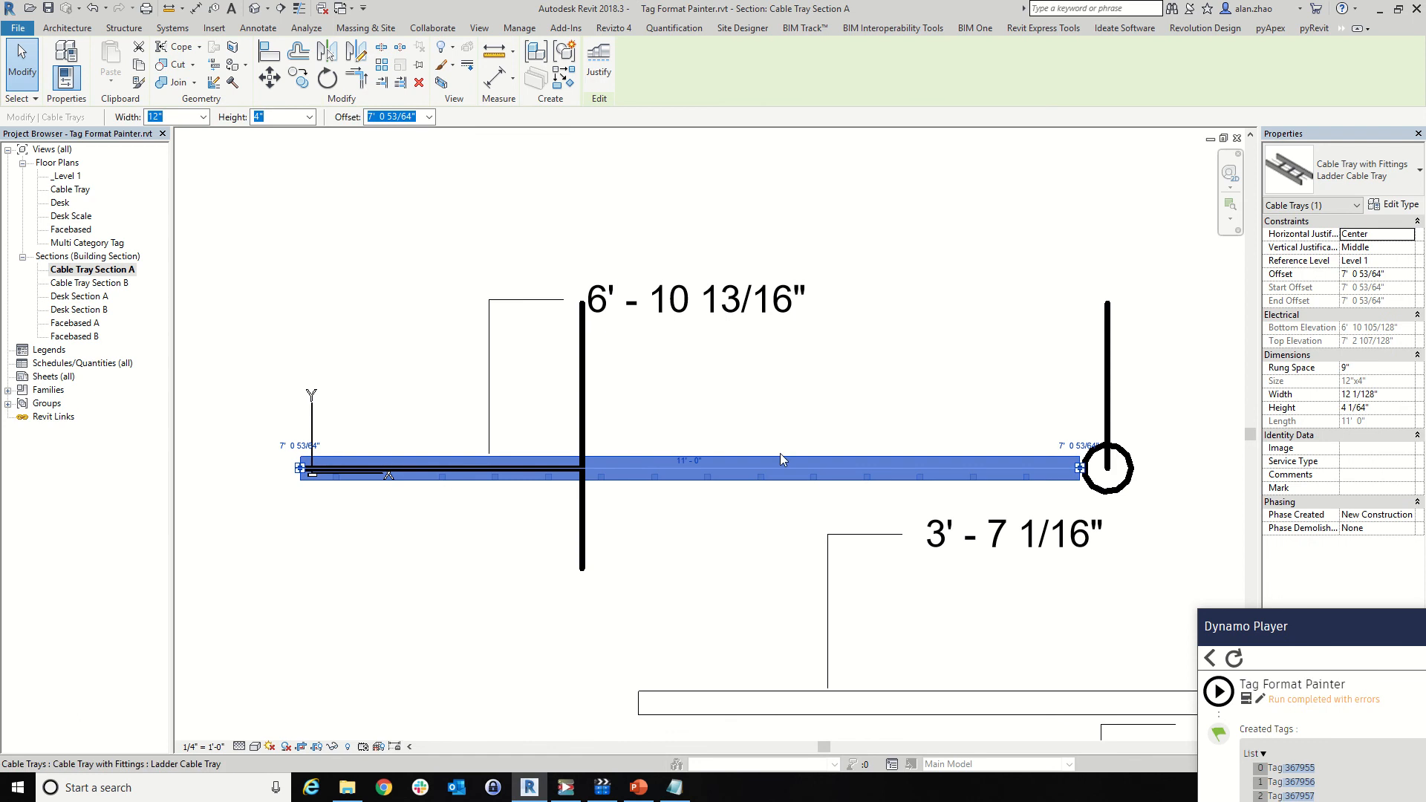
pyautogui.click(750, 439)
pyautogui.click(586, 394)
pyautogui.press('Delete')
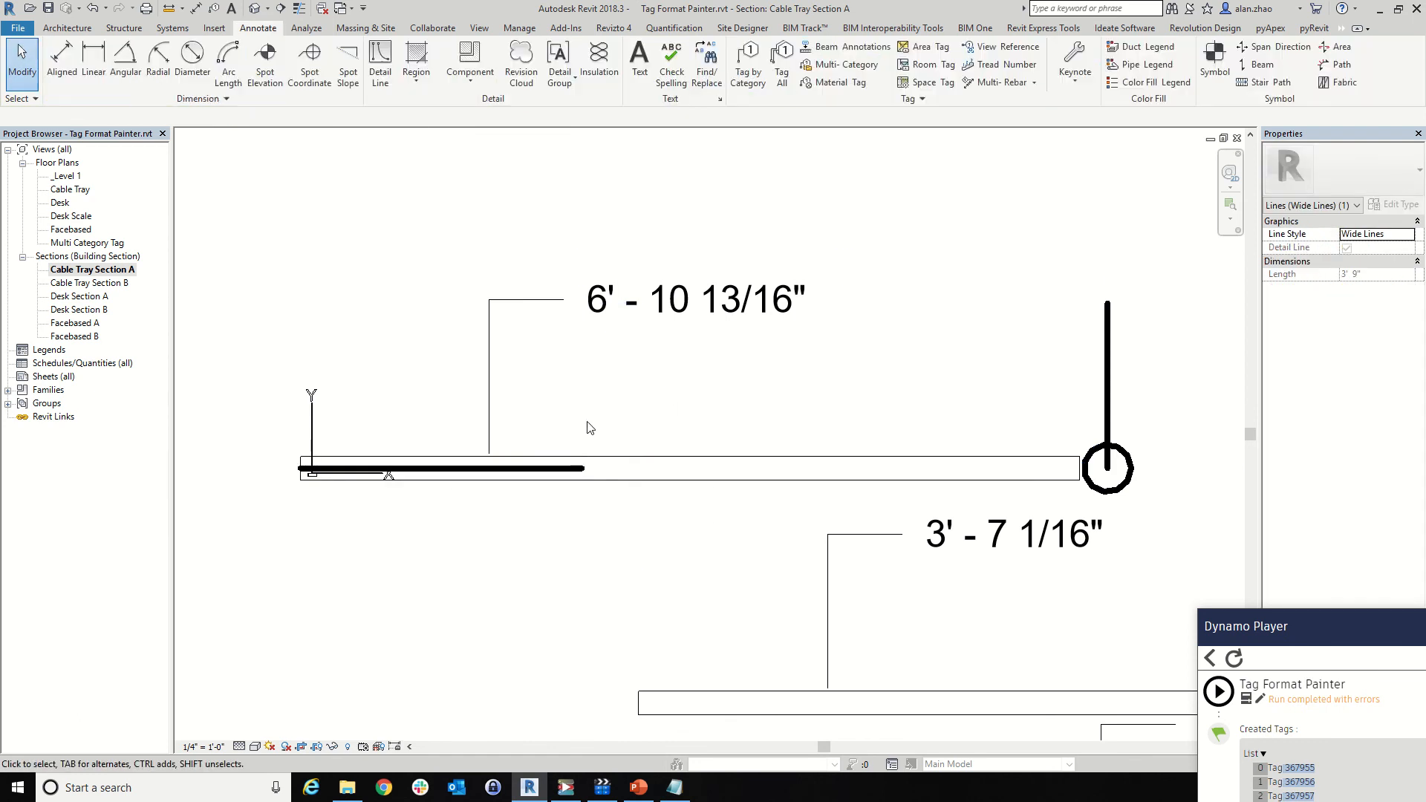
pyautogui.click(577, 469)
pyautogui.press('Delete')
# Open the Cable Tray Section B view and briefly select all its cable trays
pyautogui.scroll(-3, 572, 418)
pyautogui.scroll(-4, 573, 418)
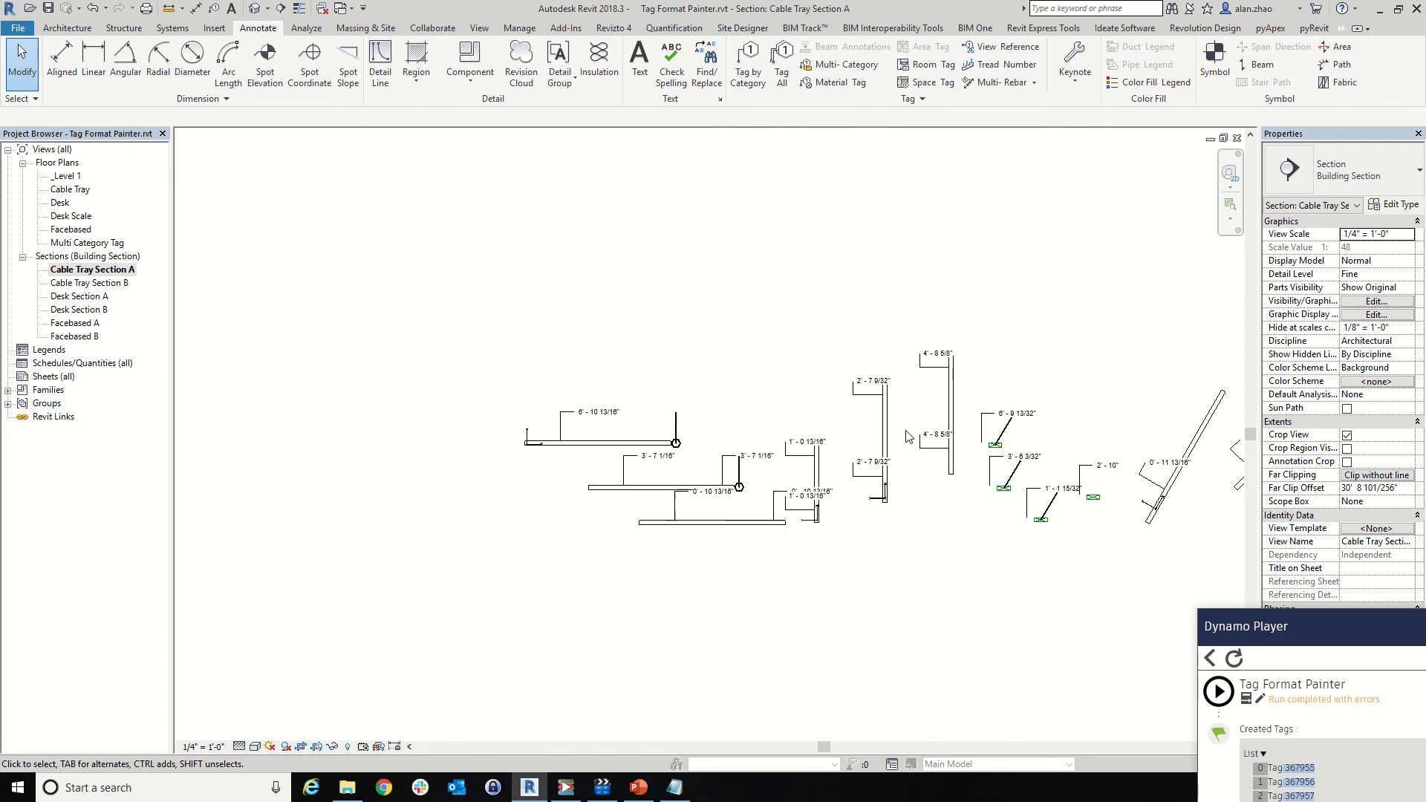
pyautogui.scroll(4, 949, 453)
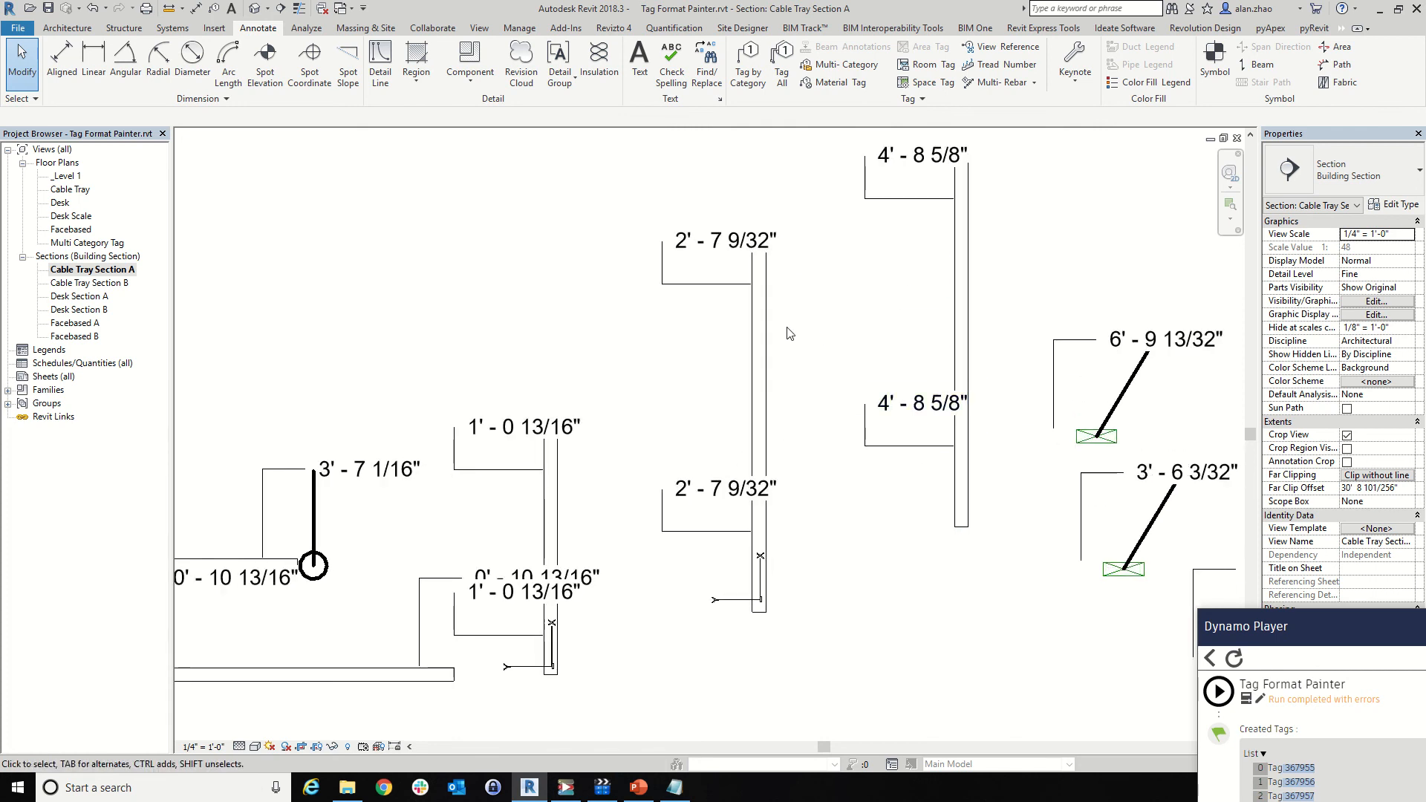
pyautogui.scroll(-4, 724, 343)
pyautogui.scroll(-2, 683, 368)
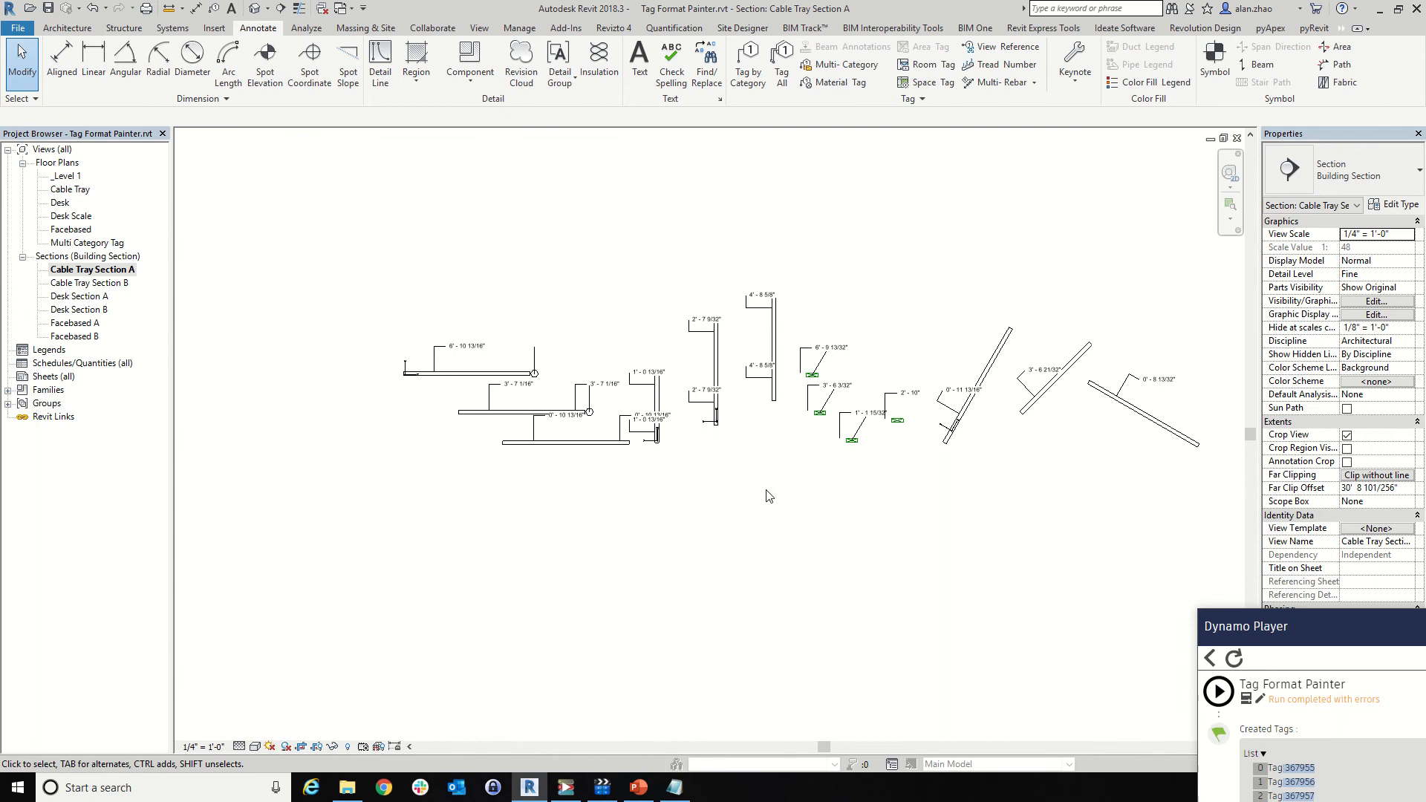
pyautogui.doubleClick(124, 284)
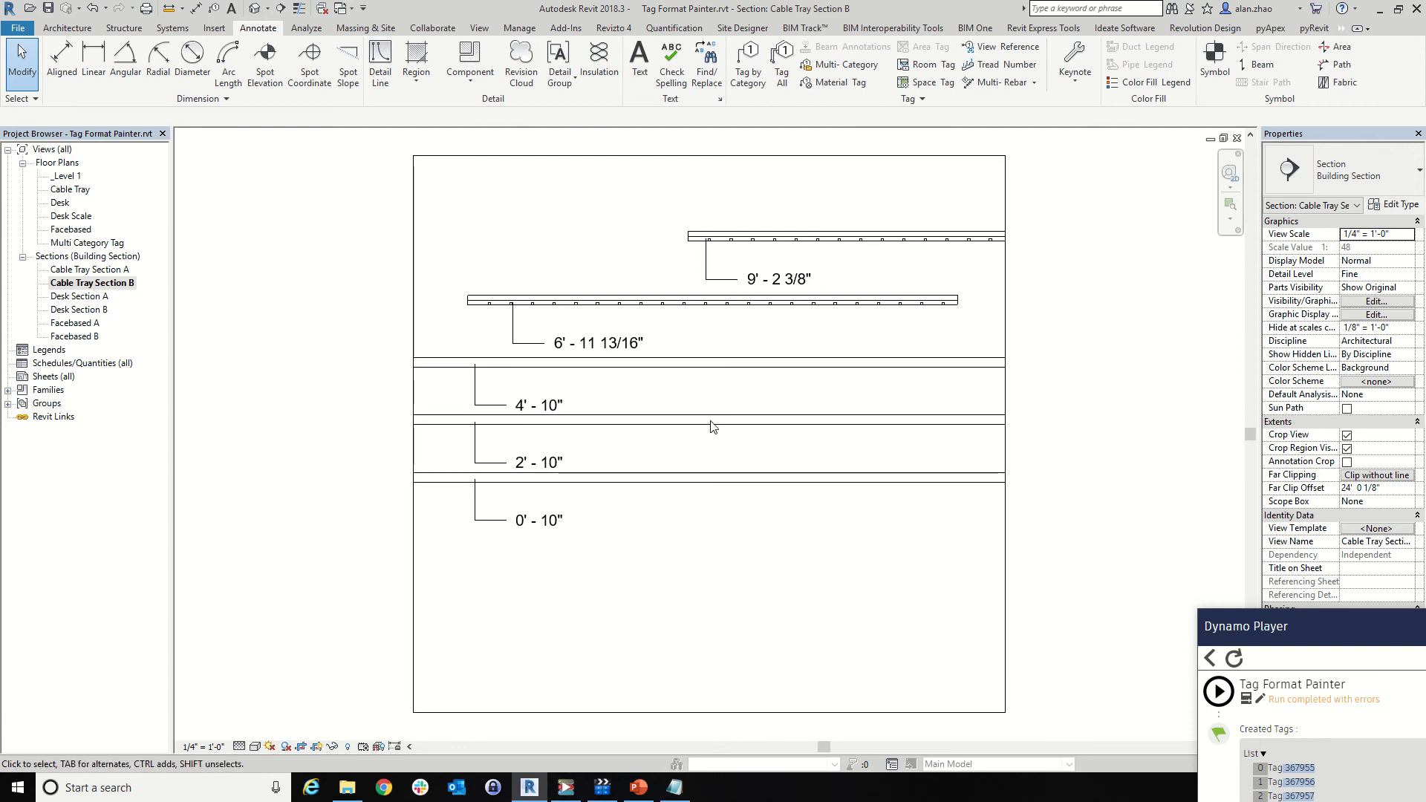
pyautogui.moveTo(839, 566); pyautogui.dragTo(710, 215)
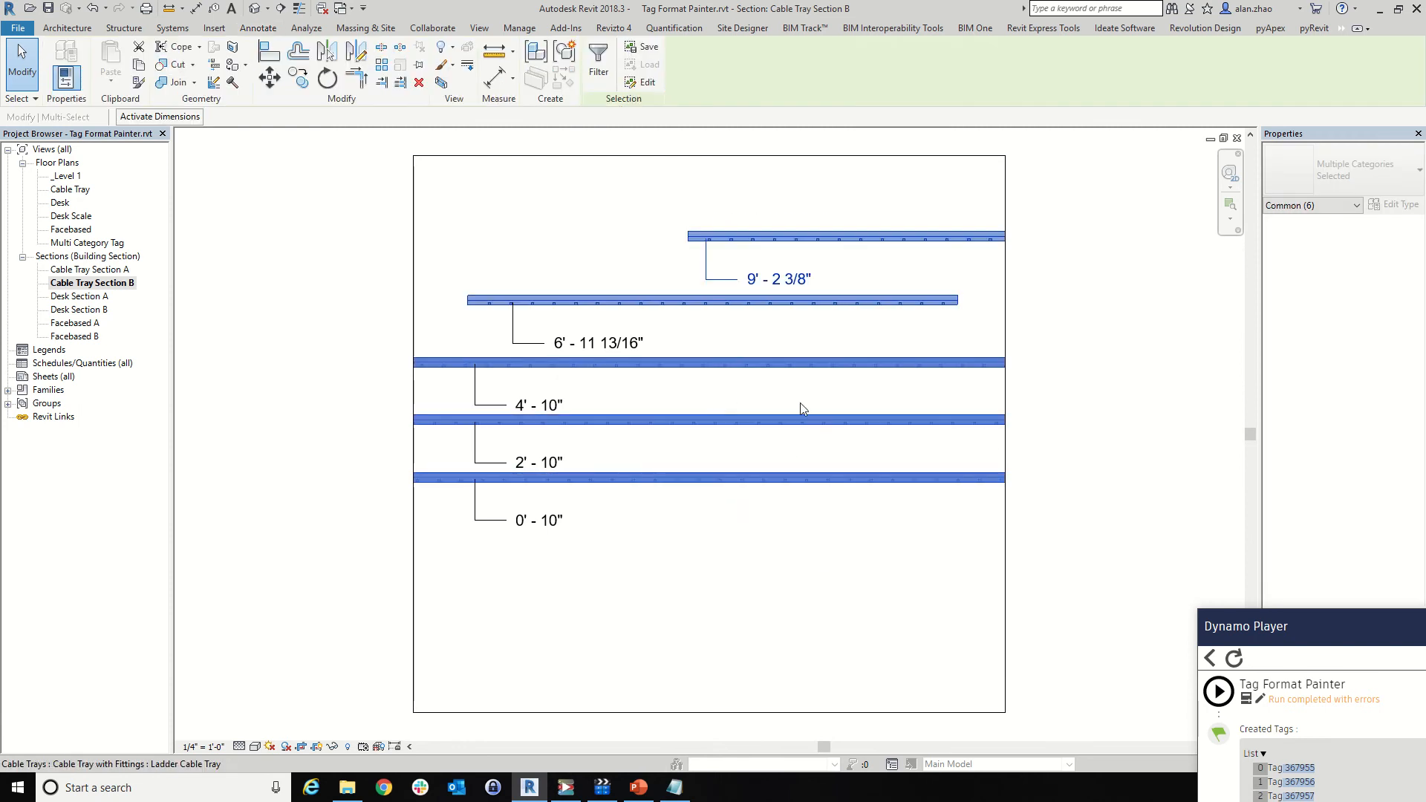
pyautogui.click(796, 609)
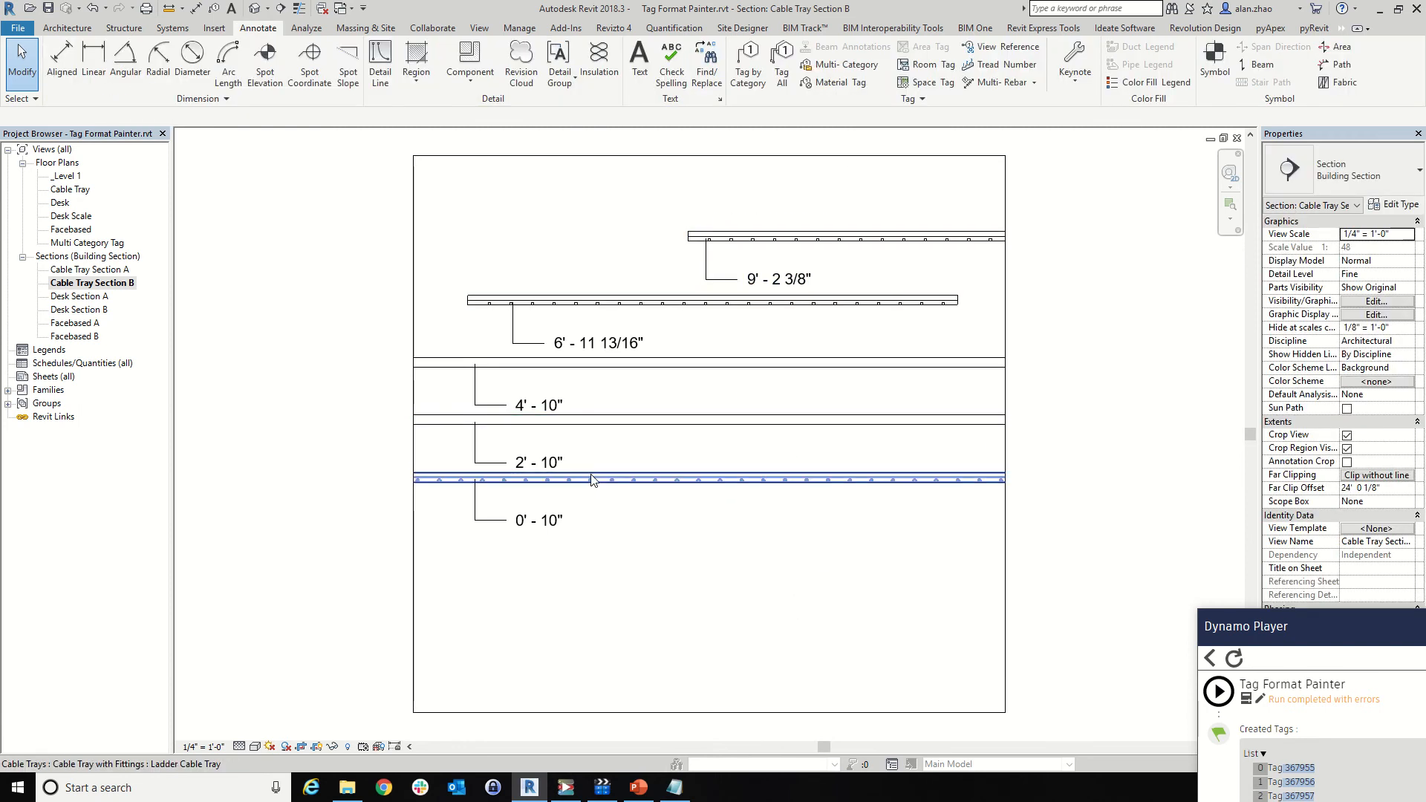
# Widen the section's crop region to the left and right to expose the full lengths of the cropped cable trays
pyautogui.click(416, 533)
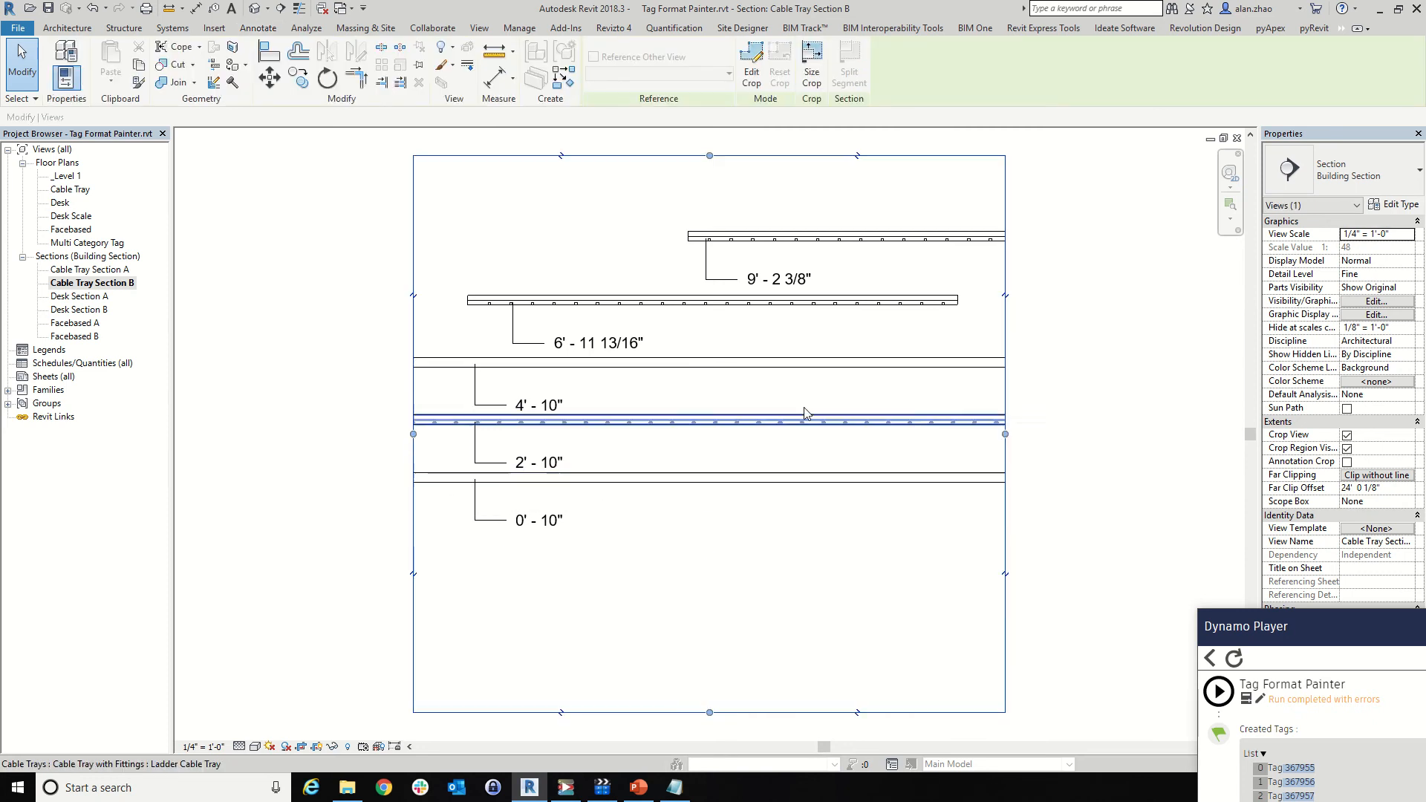
pyautogui.scroll(-3, 743, 430)
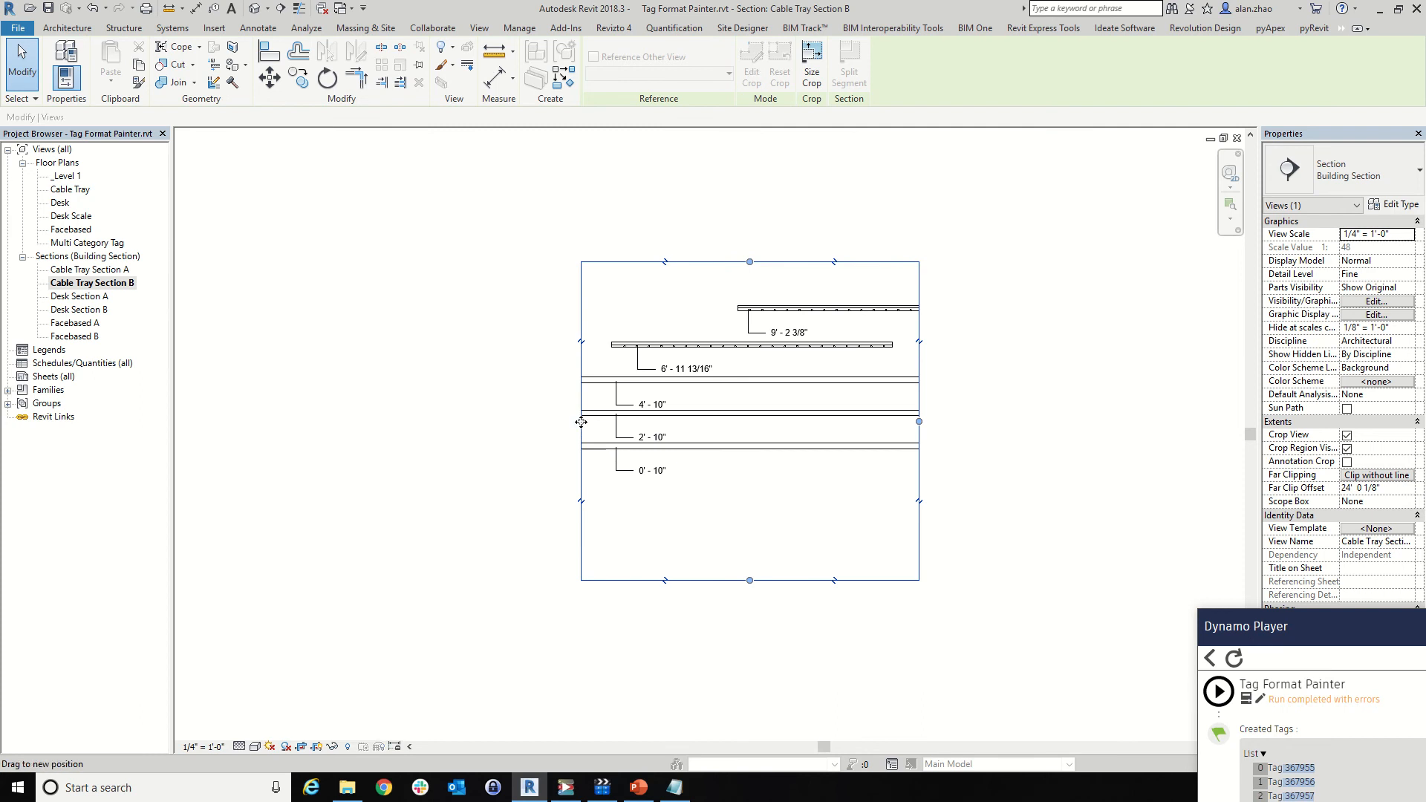
pyautogui.moveTo(582, 421); pyautogui.dragTo(304, 421)
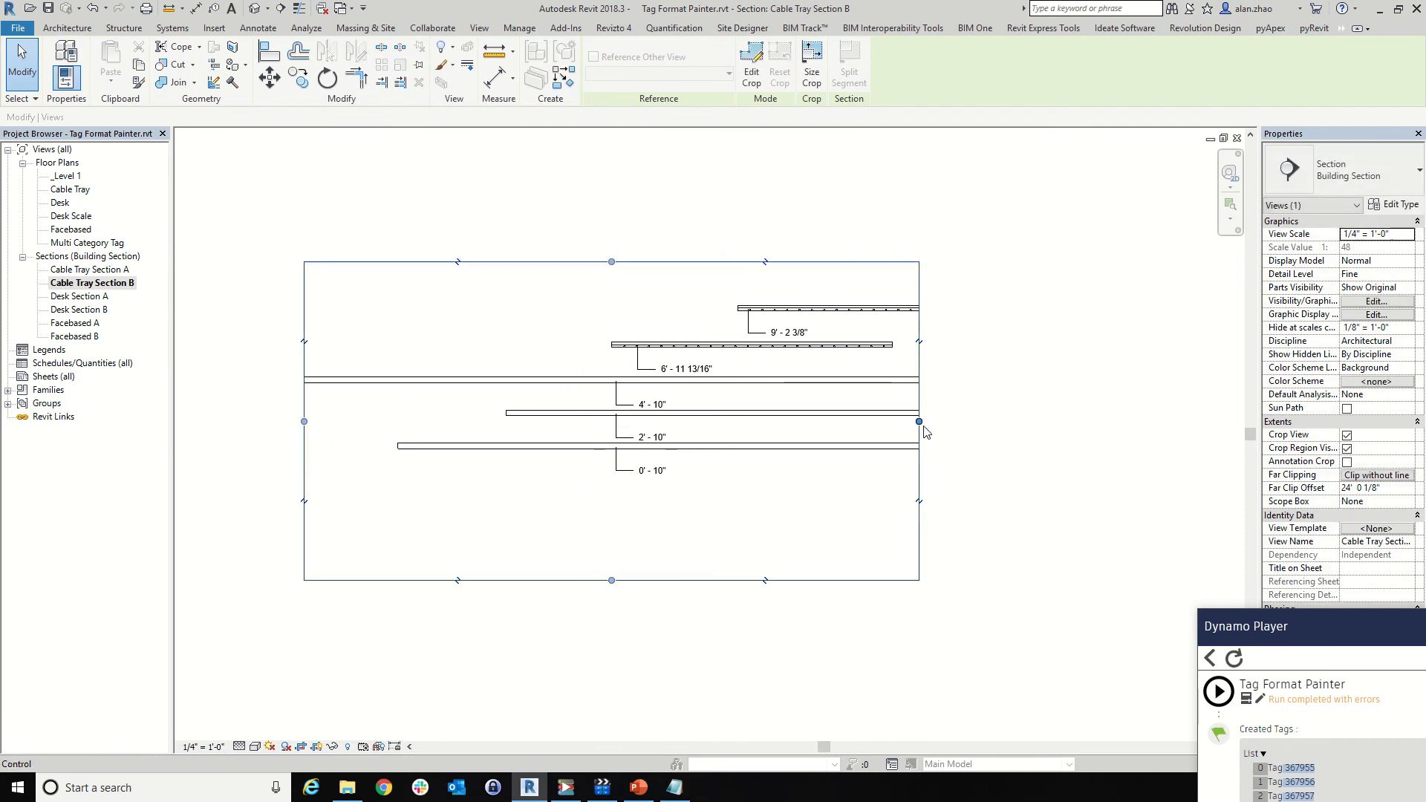
pyautogui.moveTo(919, 421); pyautogui.dragTo(1168, 420)
pyautogui.scroll(-2, 623, 480)
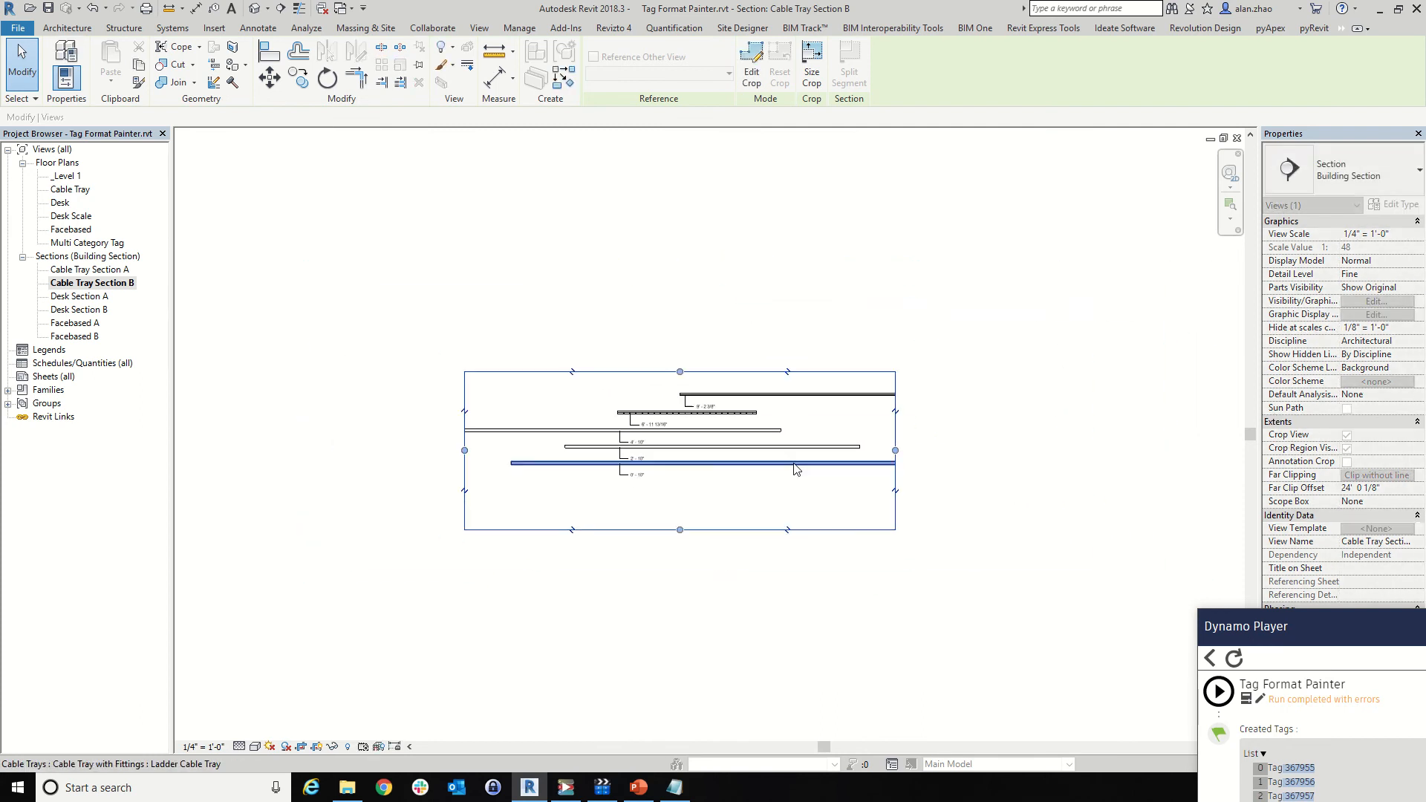
pyautogui.moveTo(896, 451); pyautogui.dragTo(1100, 451)
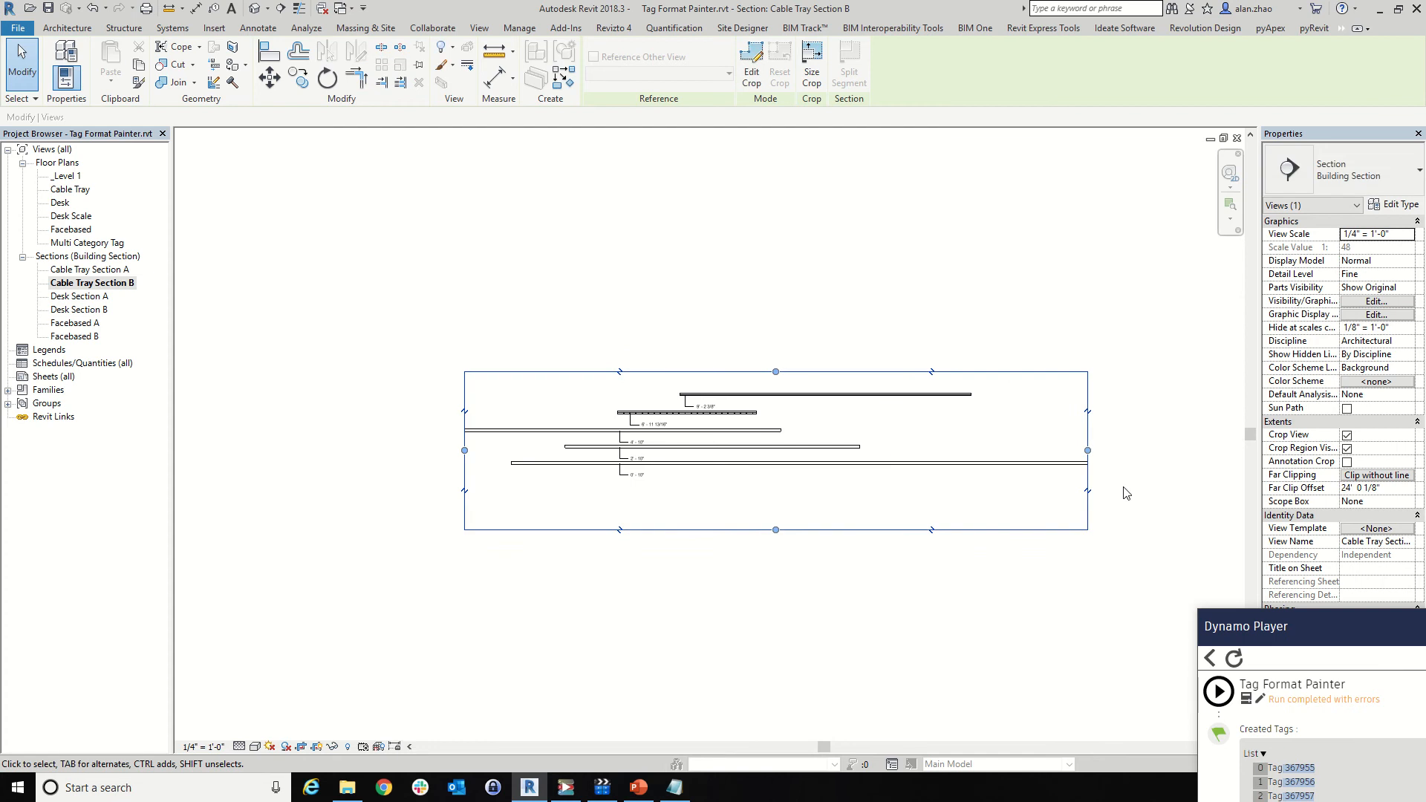
# Undo the crop region moves in Cable Tray Section B
pyautogui.scroll(2, 552, 489)
pyautogui.scroll(-1, 551, 489)
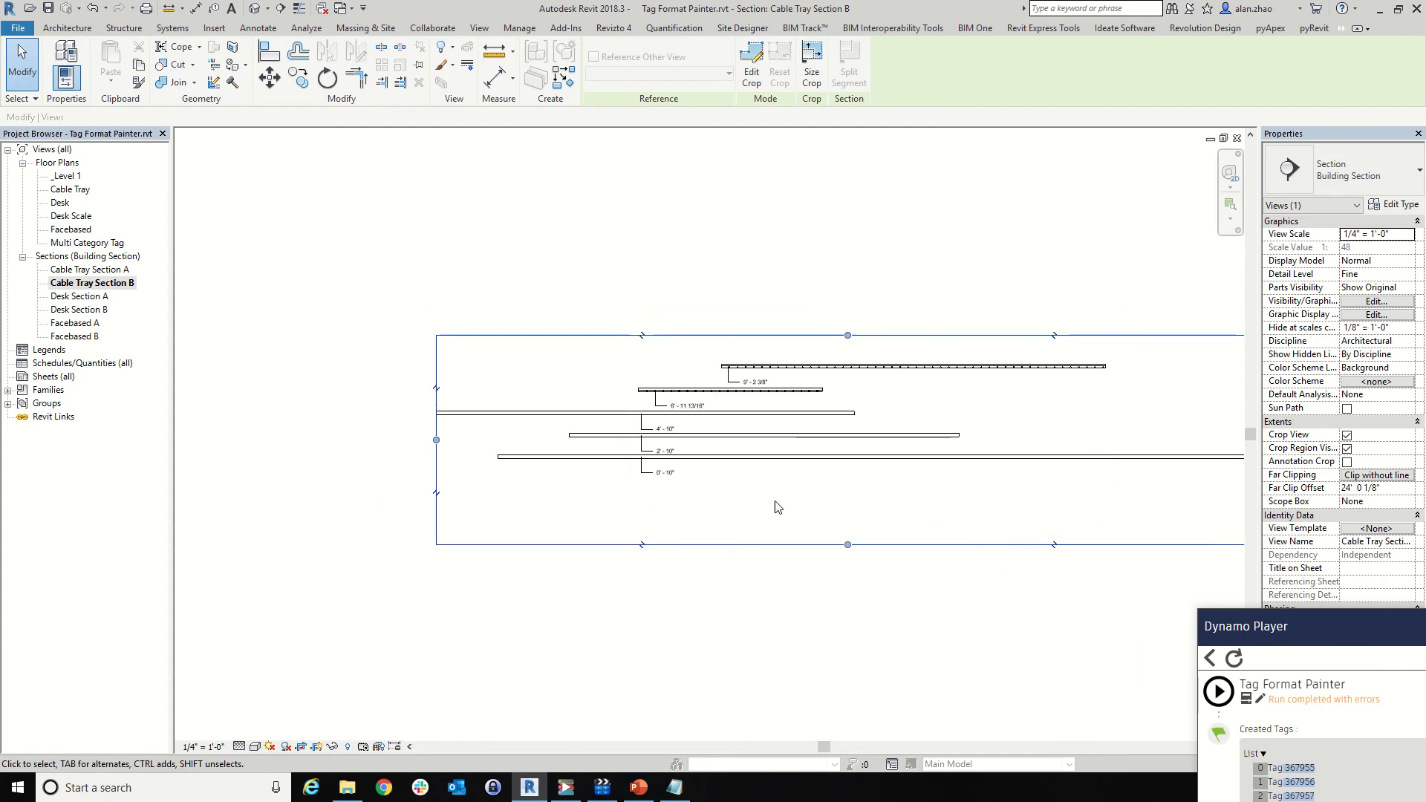
pyautogui.click(106, 9)
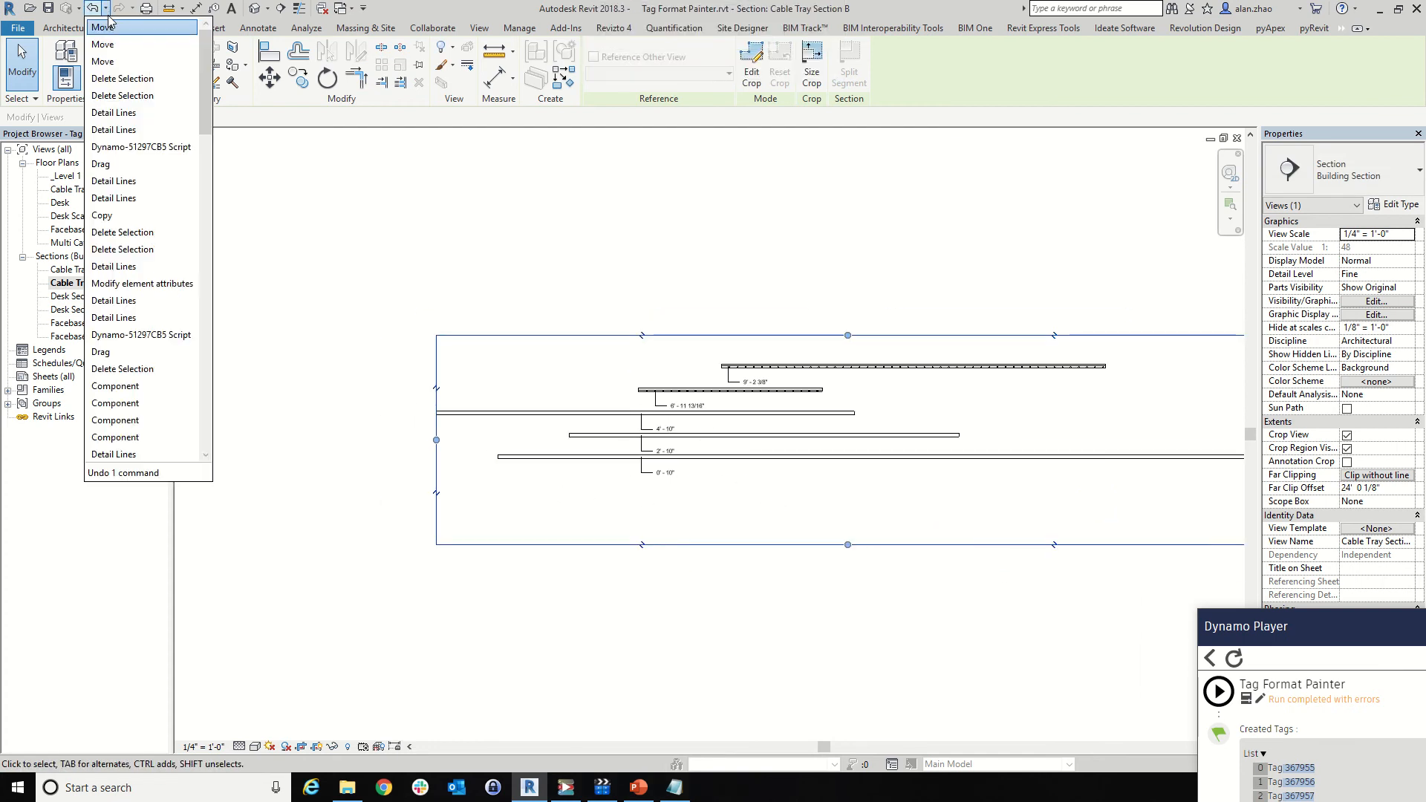
pyautogui.click(123, 74)
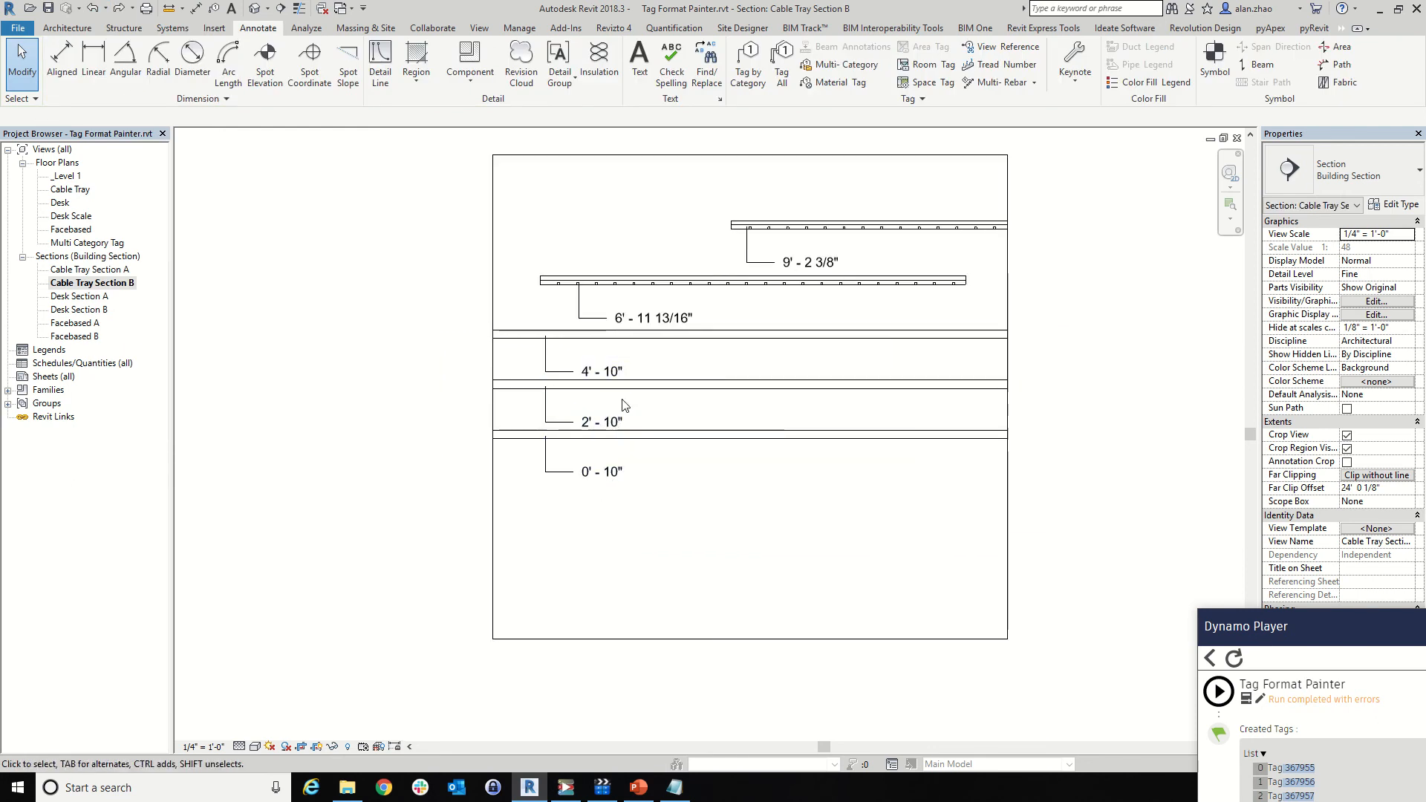
# Switch to the PowerPoint slide show to view the Vector between Tag & Element flowchart, and minimize it again
pyautogui.click(637, 788)
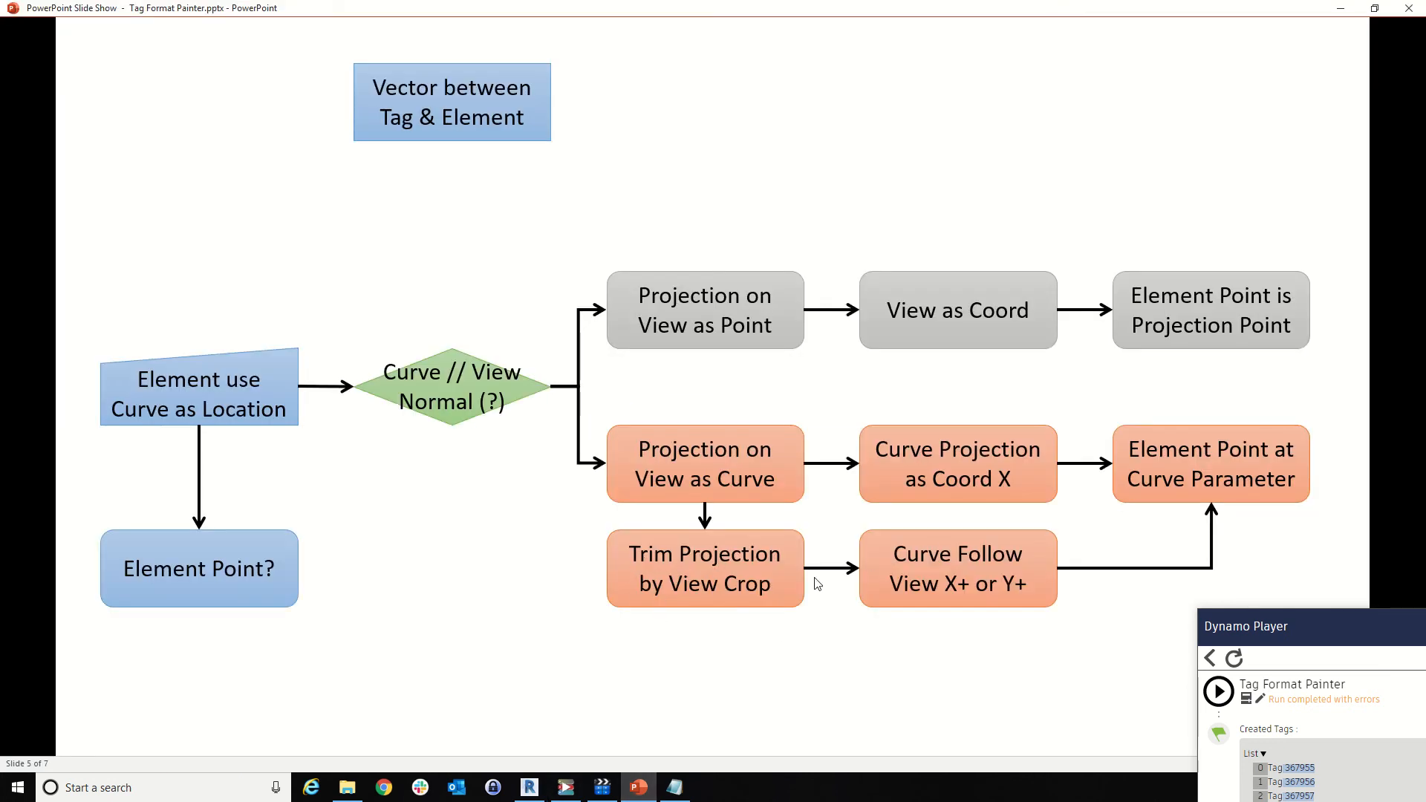
pyautogui.click(1339, 10)
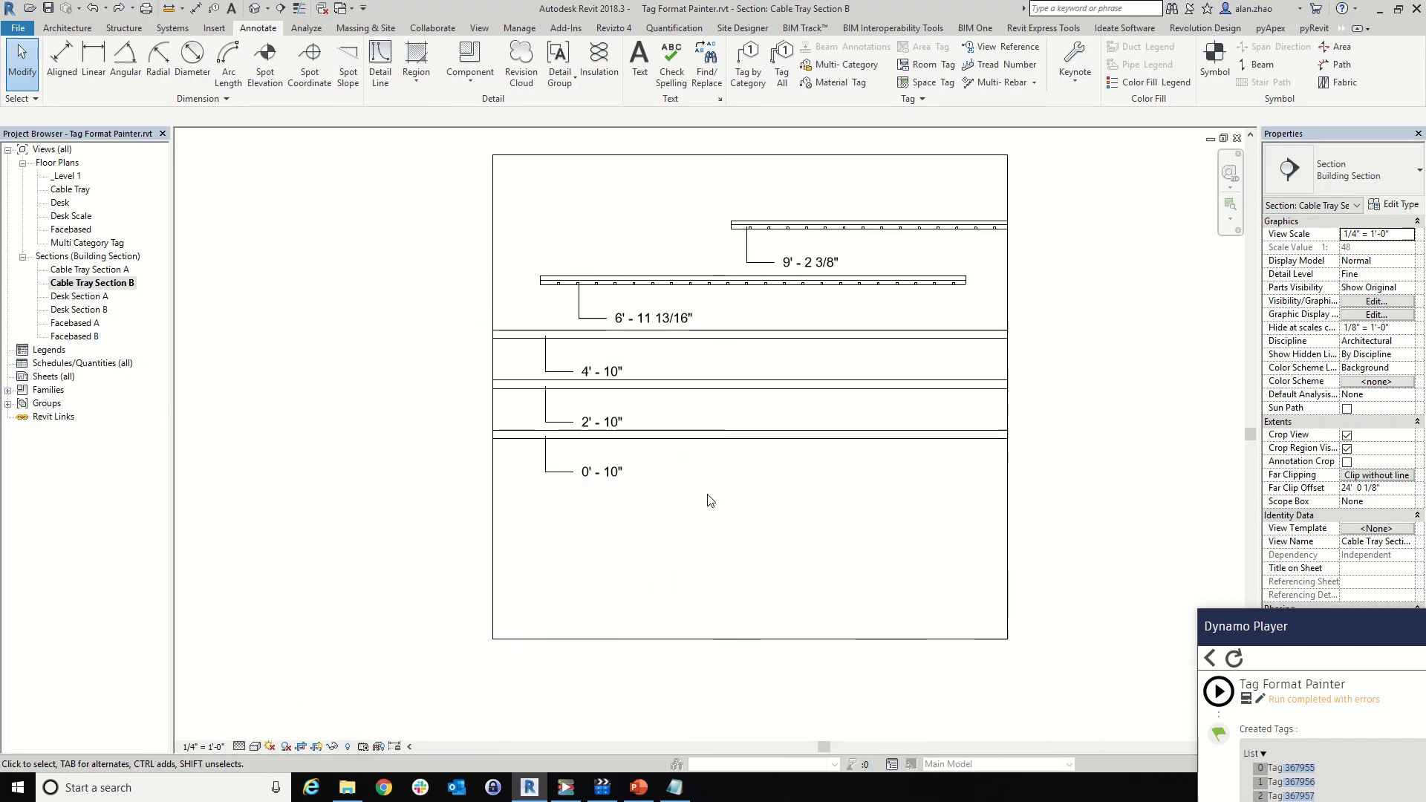
# Draw a horizontal Wide Lines detail line about 20' 5" long along the lowest tray's centreline, between the crop region's side edges
pyautogui.click(380, 61)
pyautogui.scroll(6, 490, 434)
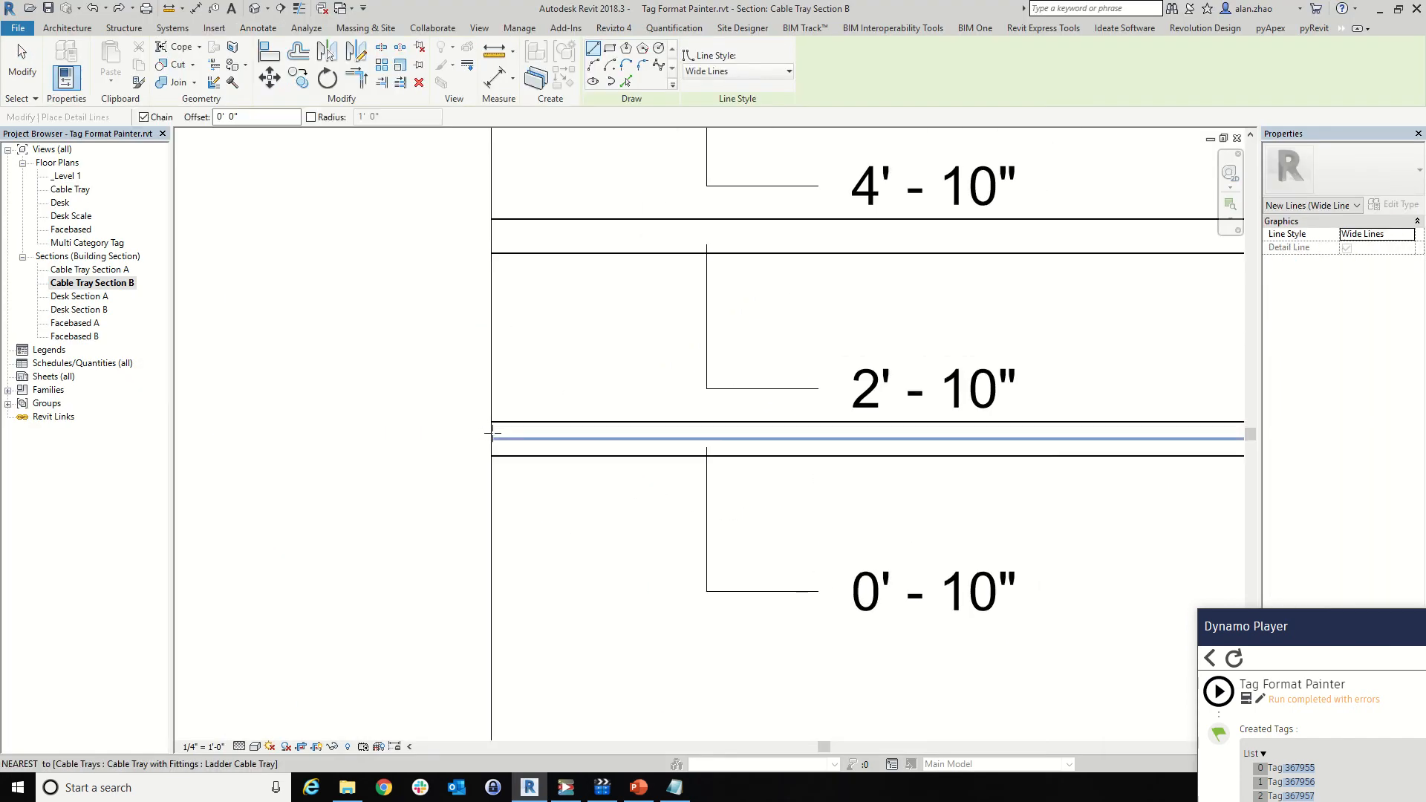
pyautogui.scroll(-4, 494, 440)
pyautogui.click(494, 444)
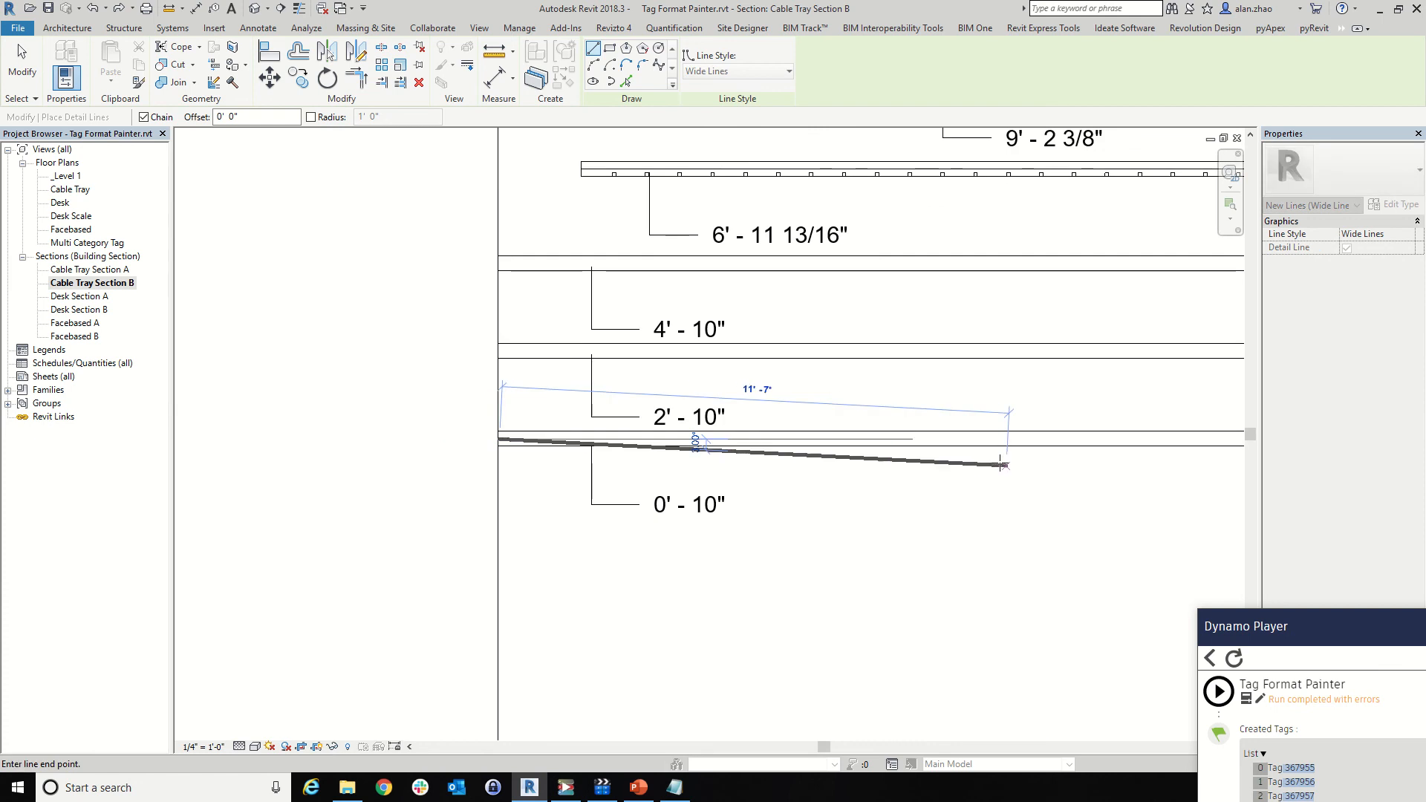
pyautogui.scroll(-4, 1137, 445)
pyautogui.scroll(3, 1170, 448)
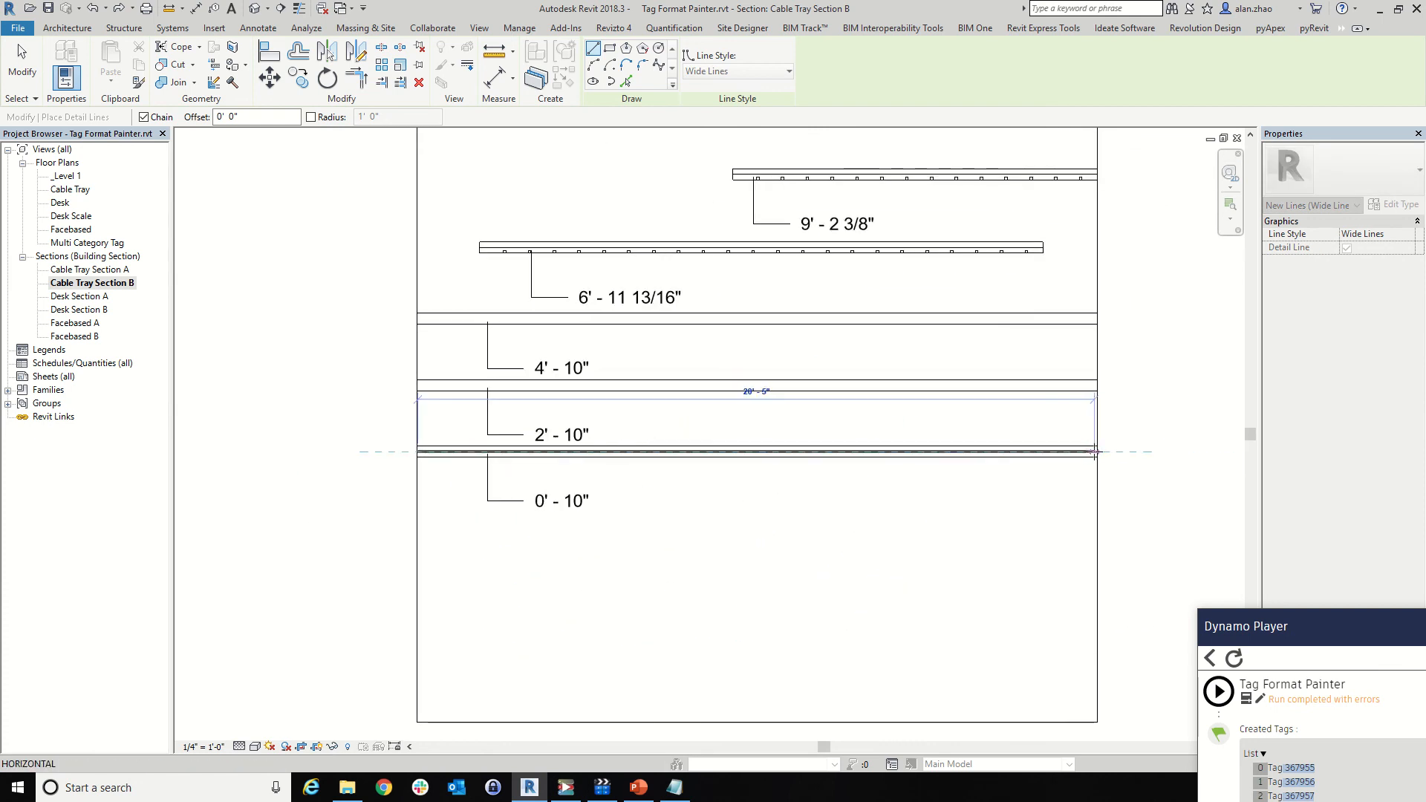
pyautogui.click(1095, 451)
pyautogui.press('Escape')
pyautogui.press('Escape')
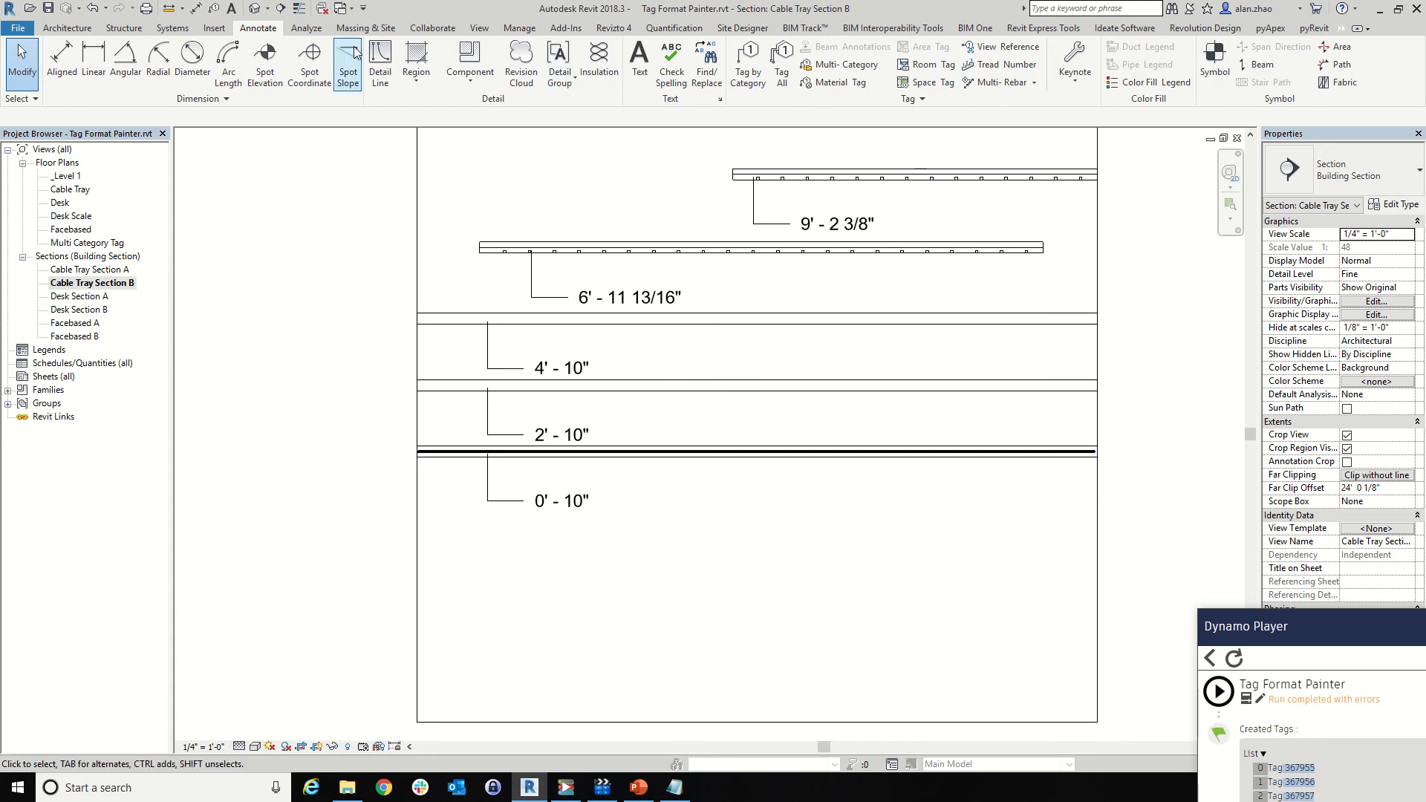
# Draw a vertical detail line about 1' 7" long from the lowest tray's tag up to the tray's centreline
pyautogui.click(381, 63)
pyautogui.scroll(1, 512, 475)
pyautogui.click(536, 513)
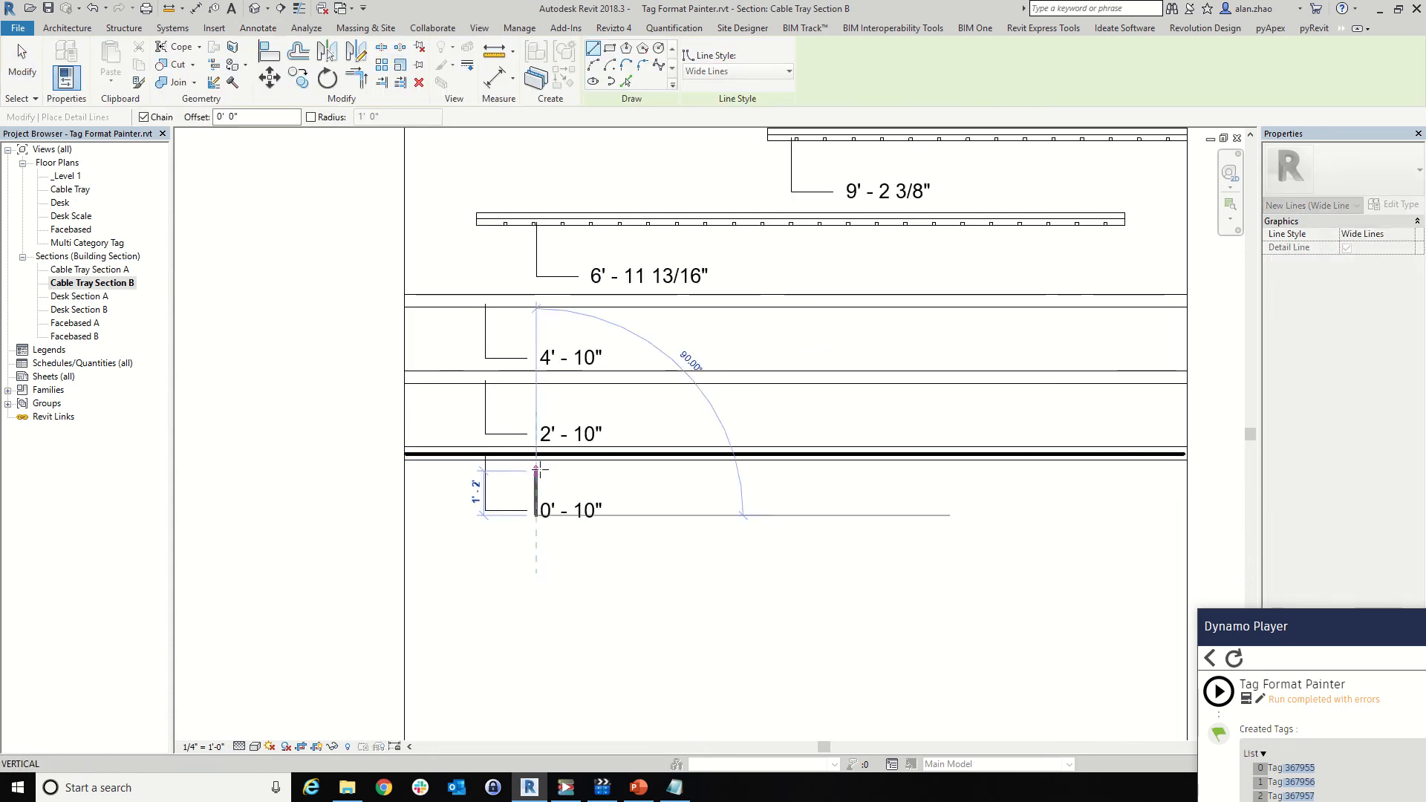
pyautogui.click(536, 454)
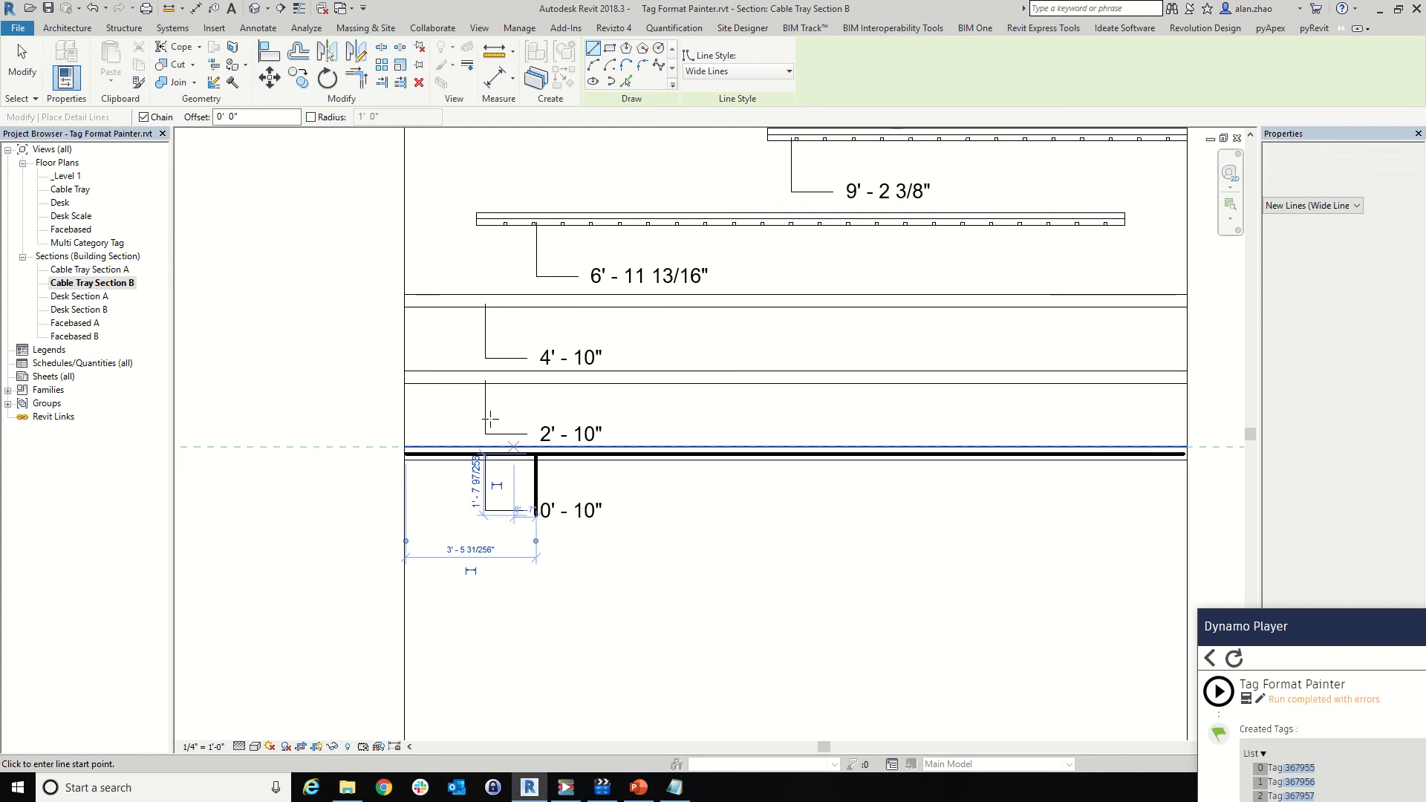
# Draw a detail line along the second-lowest tray's centreline across the crop region, and a vertical one to its tag
pyautogui.click(406, 376)
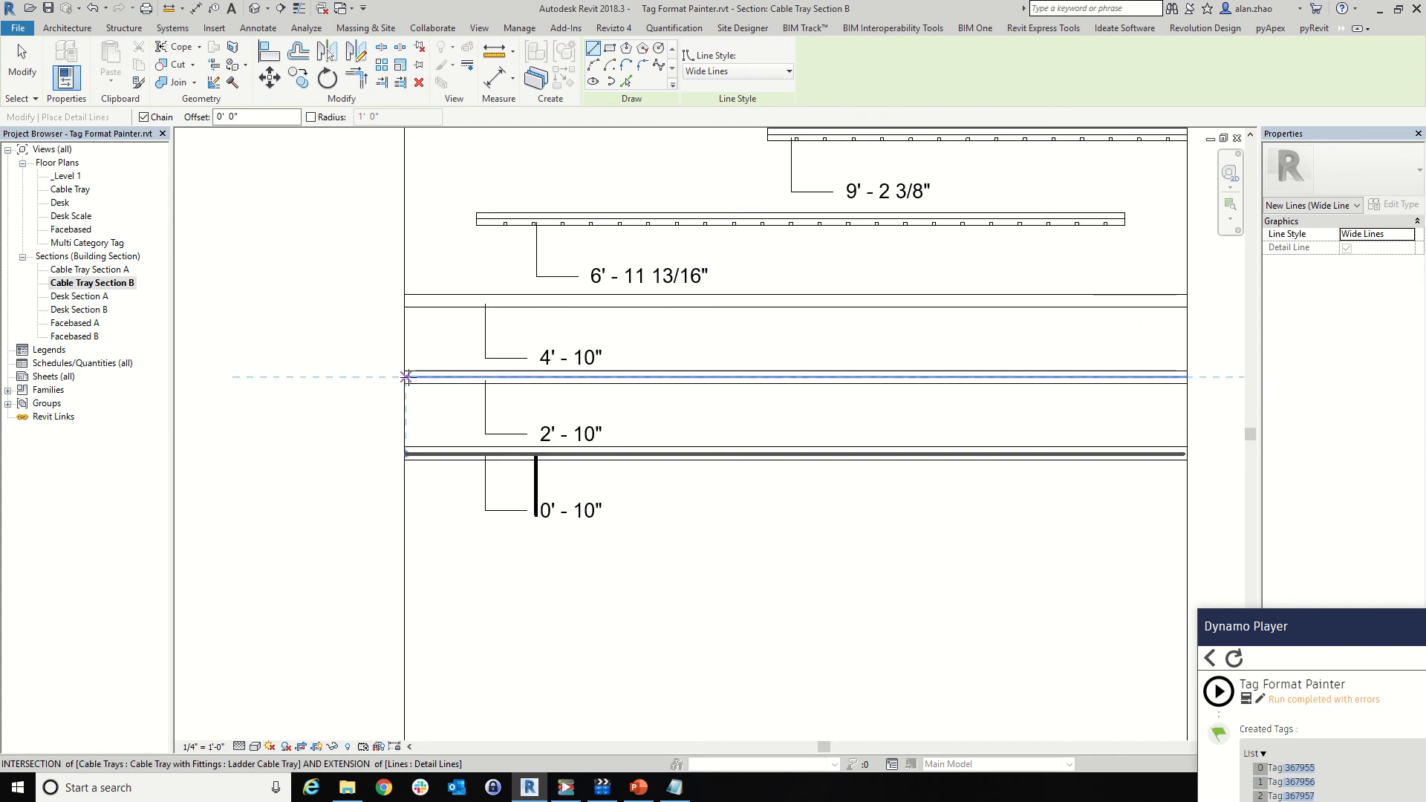
pyautogui.click(1186, 376)
pyautogui.press('Escape')
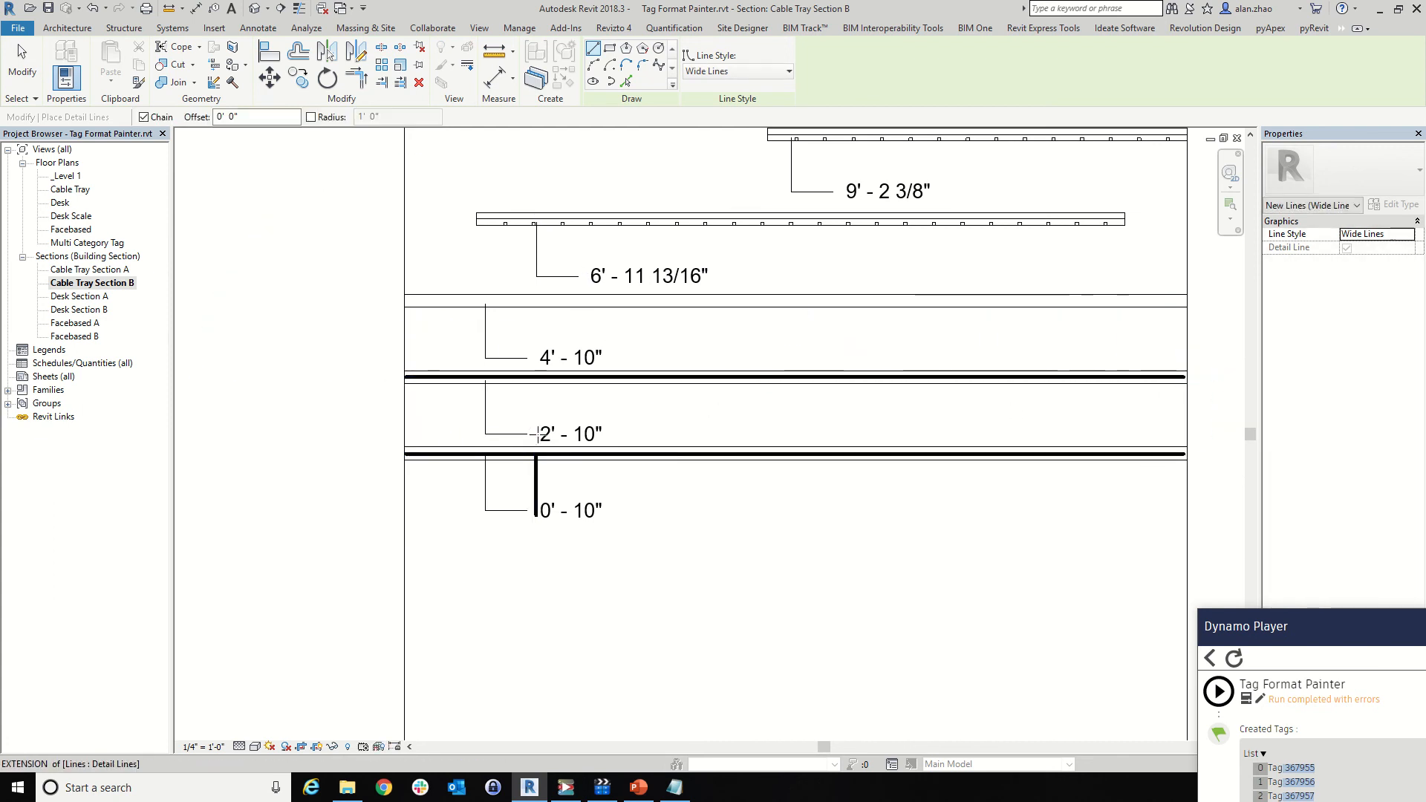
pyautogui.press('Escape')
# Extend the crop region's left and right edges outward beyond the drawn detail lines
pyautogui.press('z')
pyautogui.press('f')
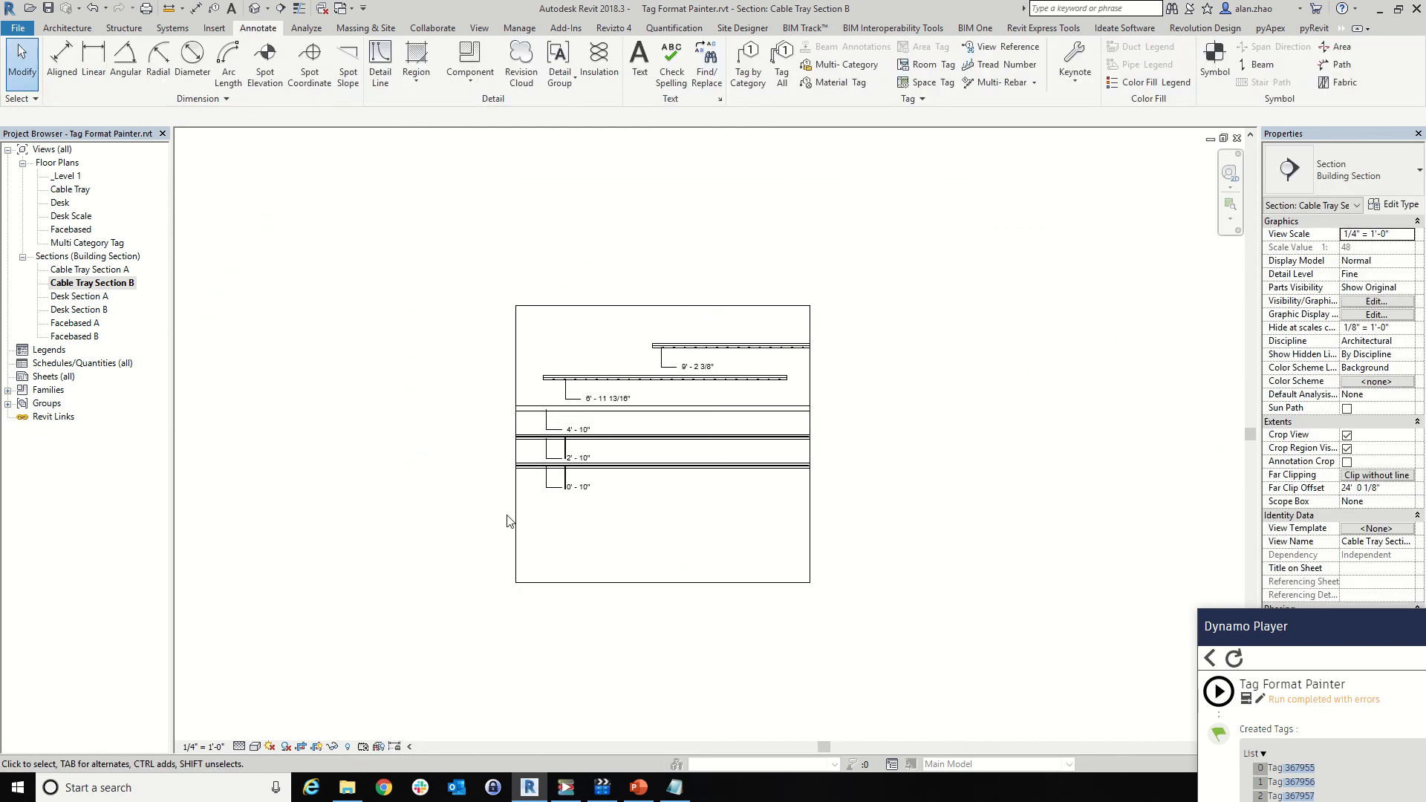
pyautogui.click(515, 519)
pyautogui.moveTo(515, 444); pyautogui.dragTo(261, 444)
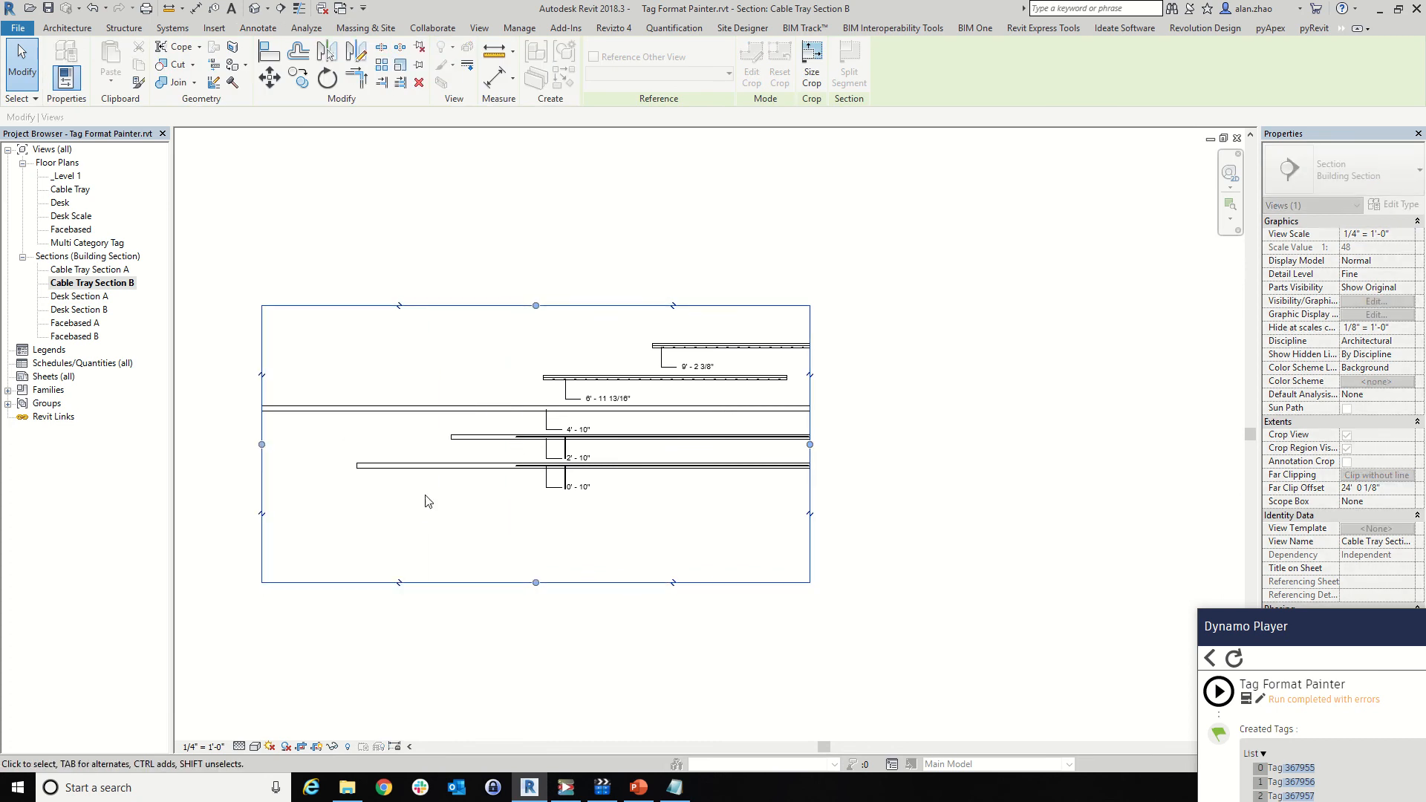
pyautogui.moveTo(809, 444); pyautogui.dragTo(1067, 444)
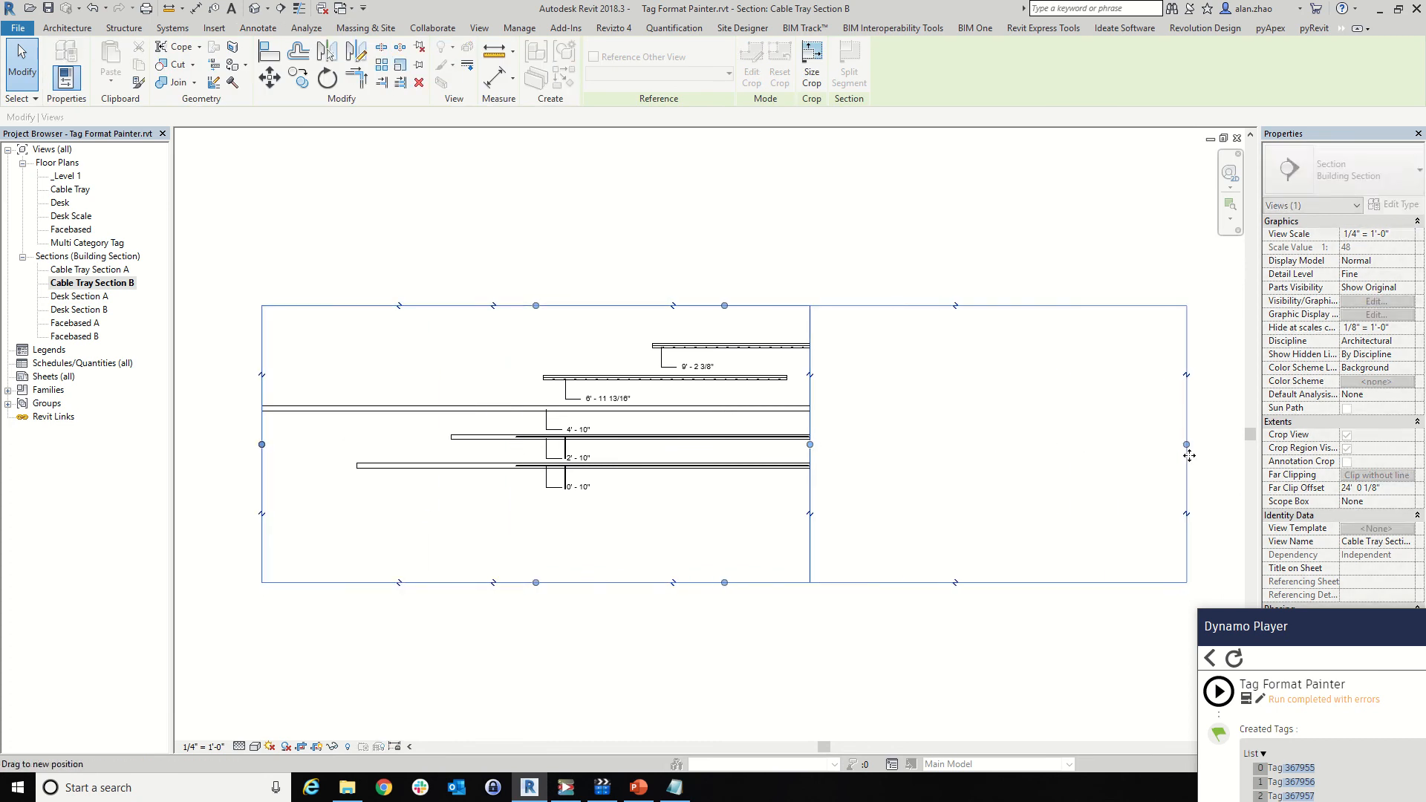
# Widen the section view's crop region further on both sides so more of the long cable trays is exposed
pyautogui.press('z')
pyautogui.press('f')
pyautogui.moveTo(547, 491); pyautogui.dragTo(430, 491)
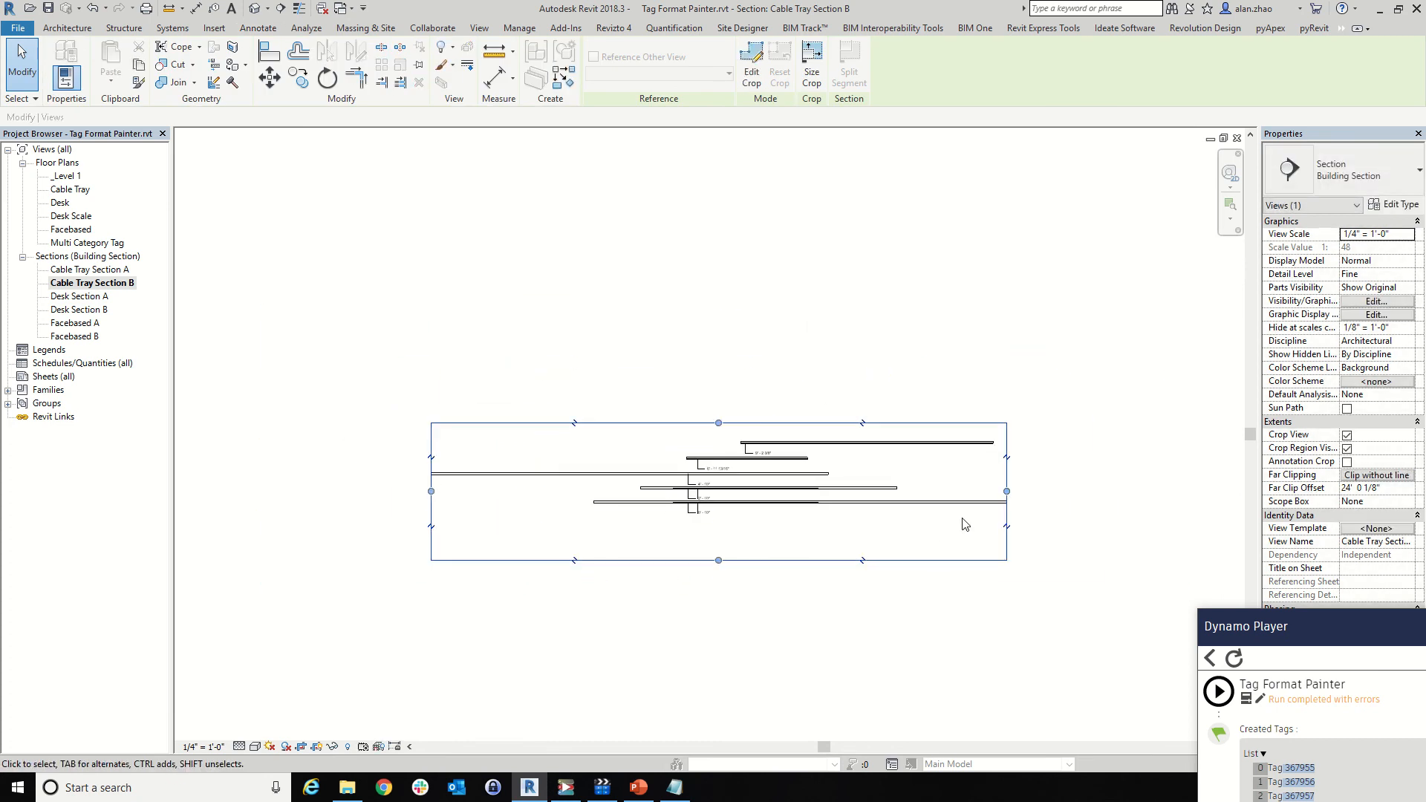
pyautogui.scroll(4, 1017, 494)
pyautogui.moveTo(975, 491); pyautogui.dragTo(1100, 493)
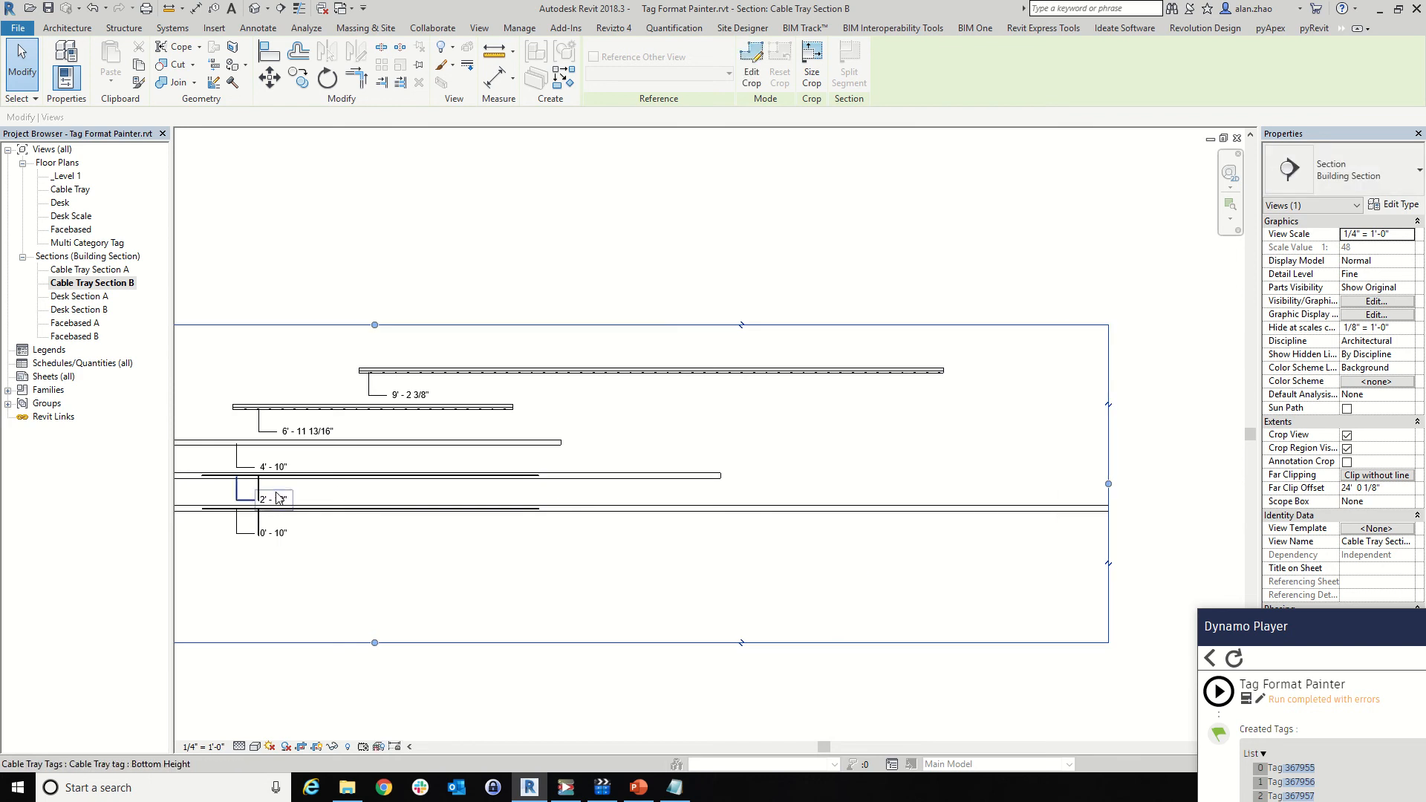
# Examine the middle cable tray and its tag, comparing the tag's position with the tray's extent inside the crop region
pyautogui.scroll(5, 260, 484)
pyautogui.click(282, 424)
pyautogui.scroll(-3, 512, 490)
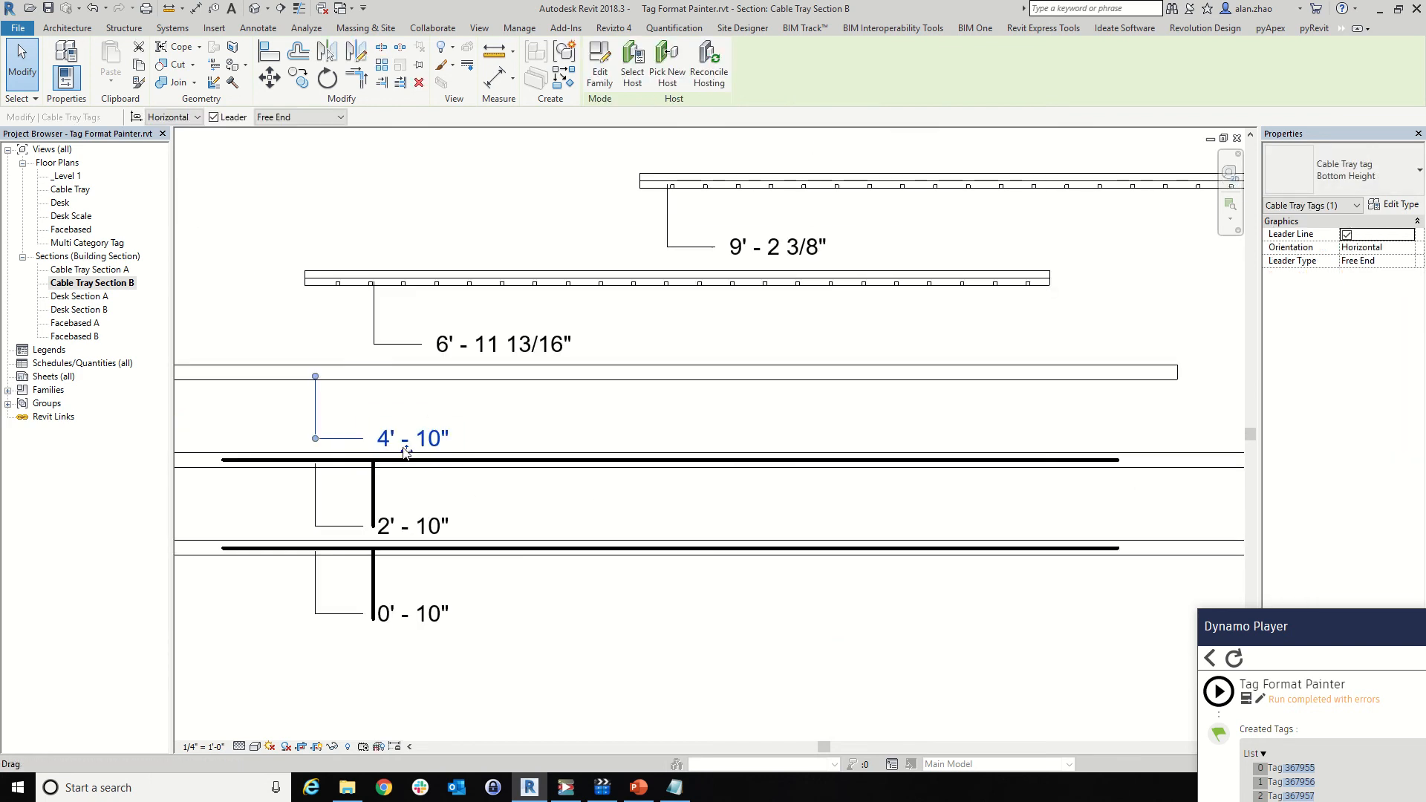
pyautogui.scroll(-5, 627, 434)
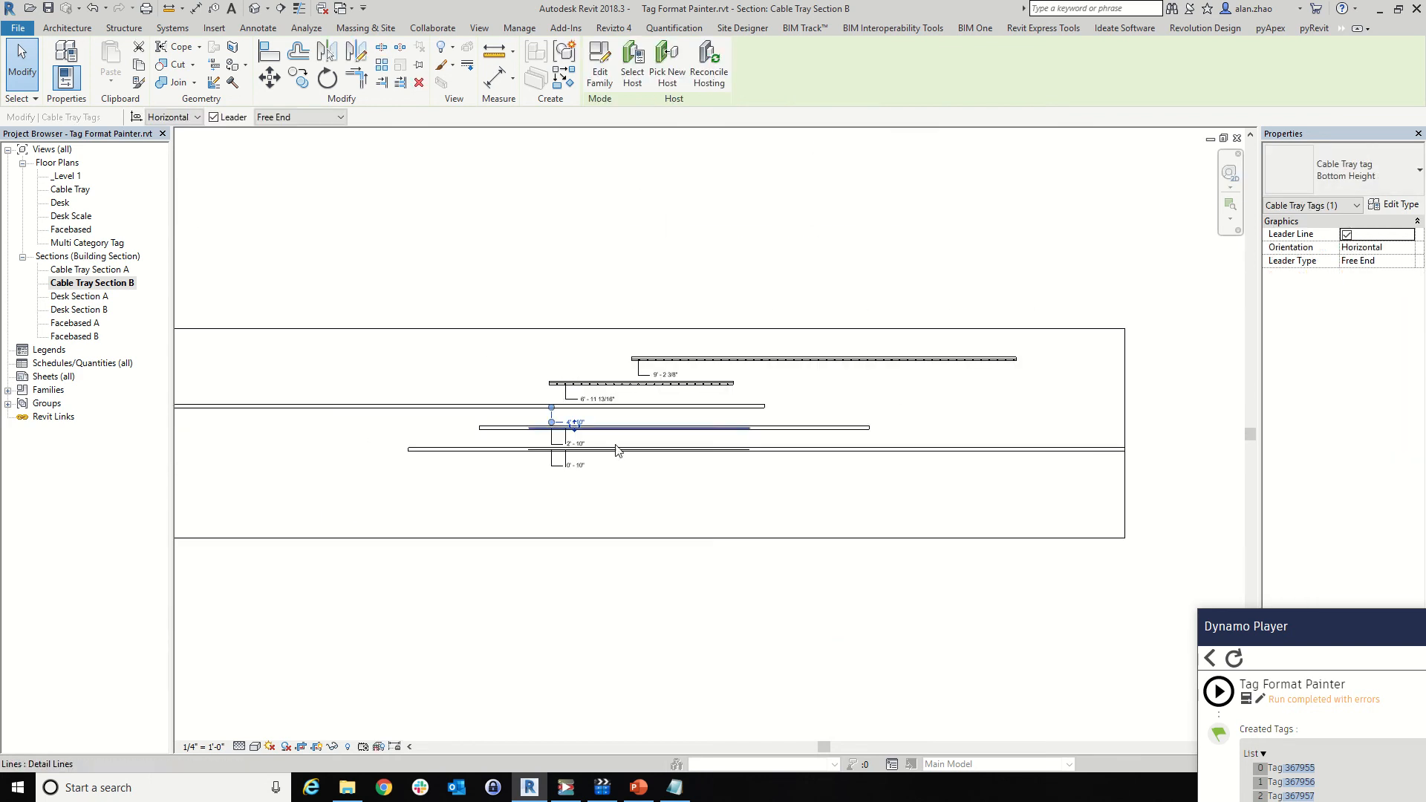
pyautogui.scroll(3, 577, 463)
pyautogui.scroll(-3, 635, 446)
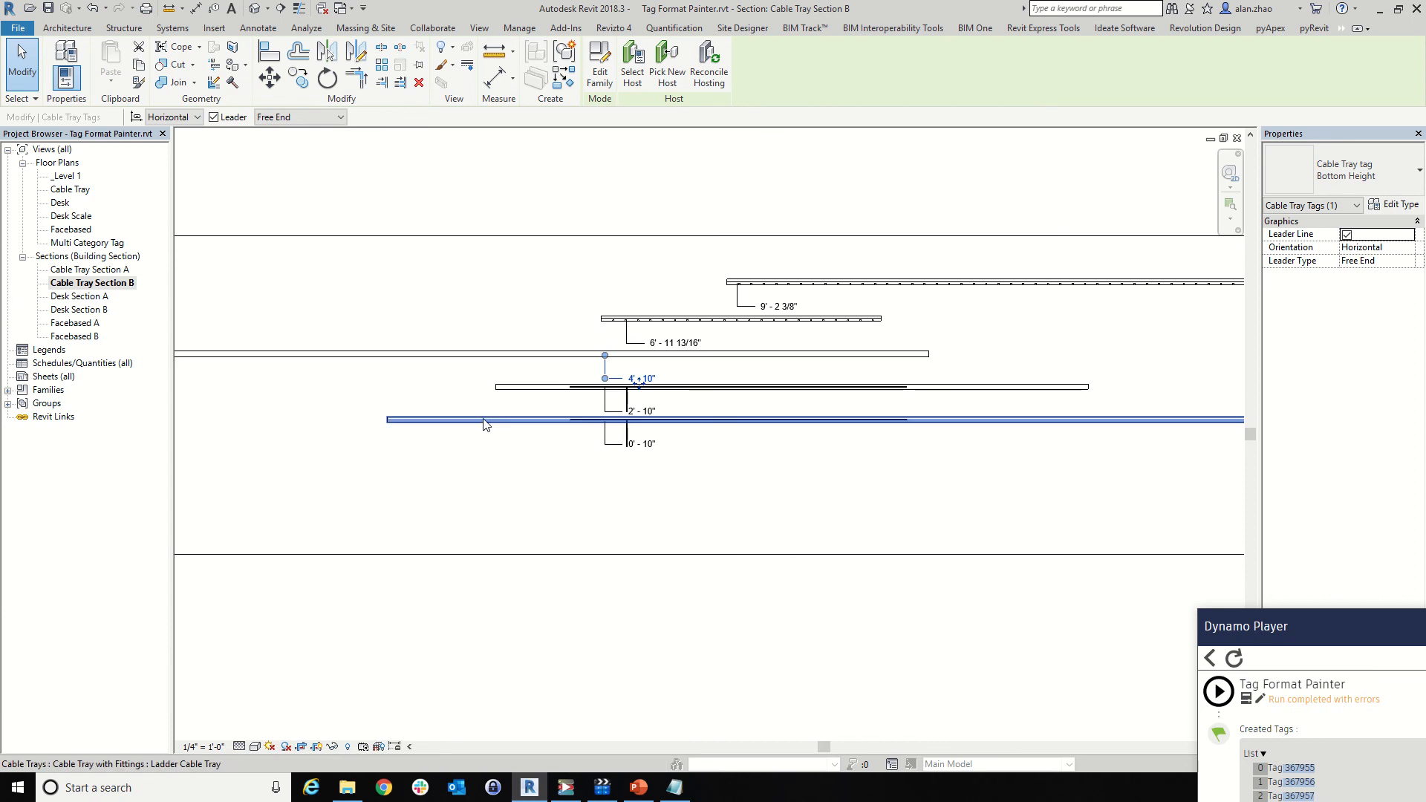
pyautogui.scroll(-4, 482, 424)
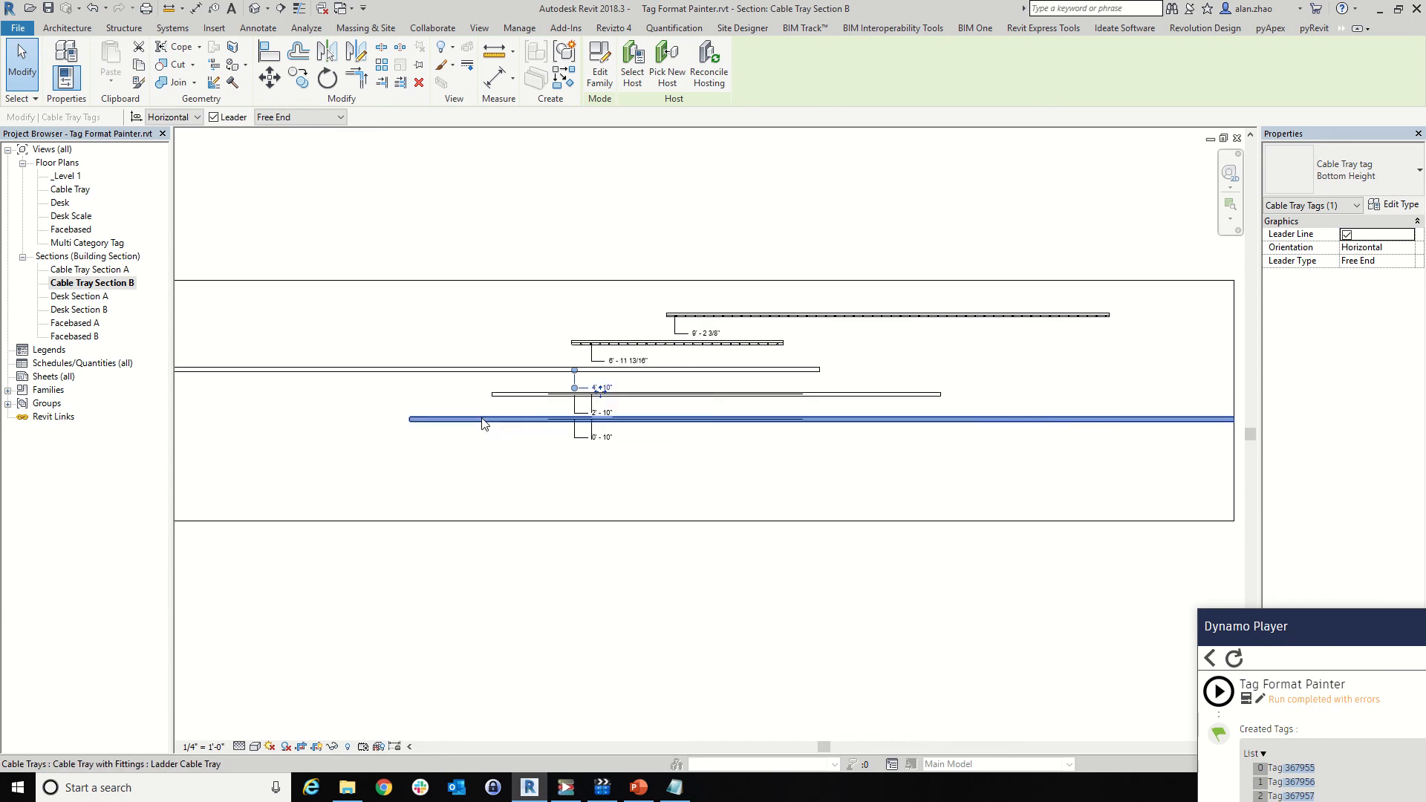
pyautogui.click(322, 389)
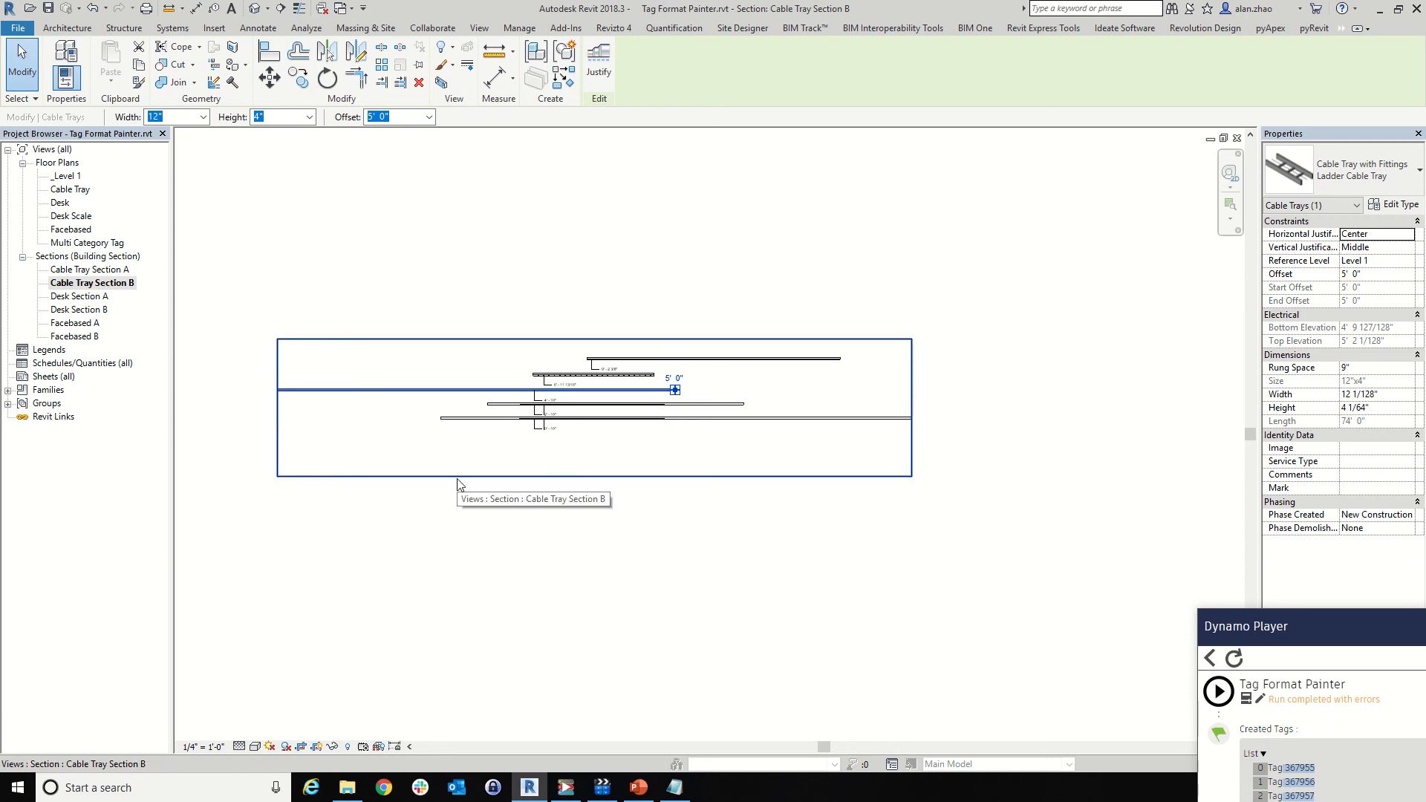
pyautogui.scroll(2, 476, 483)
pyautogui.scroll(2, 594, 372)
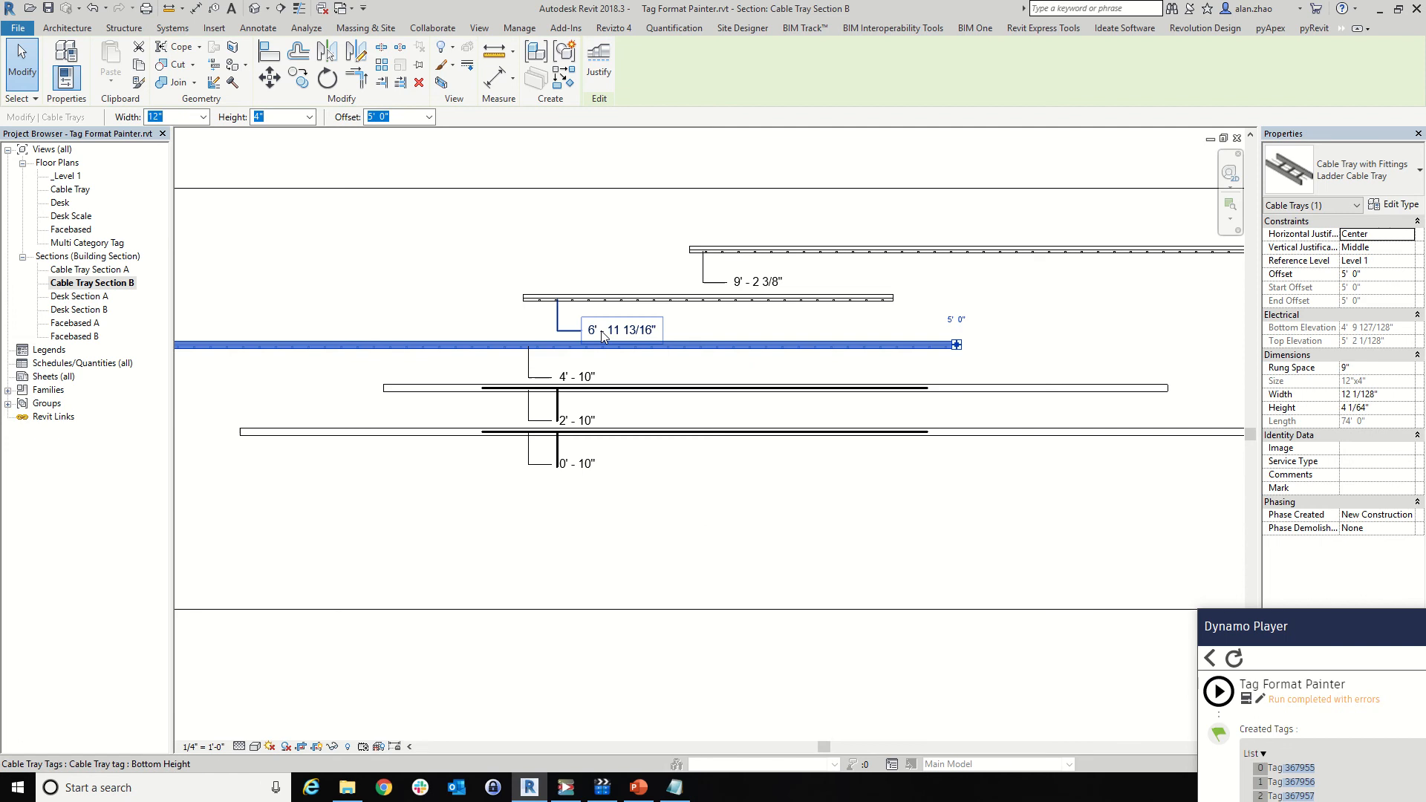
pyautogui.scroll(-3, 579, 333)
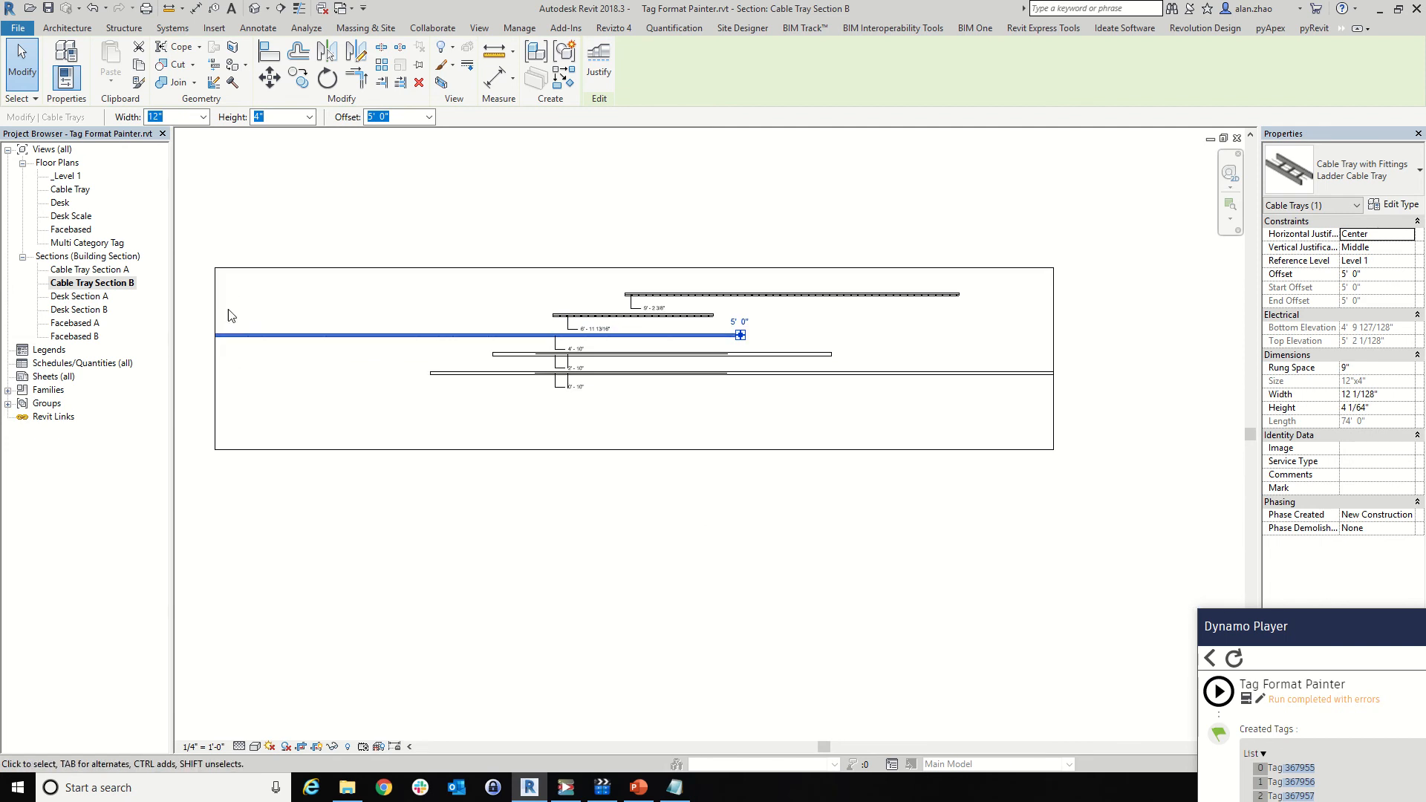
# Pull the crop region's left edge inward to just beside the left end of the second-lowest cable tray
pyautogui.click(215, 381)
pyautogui.moveTo(214, 359); pyautogui.dragTo(476, 360)
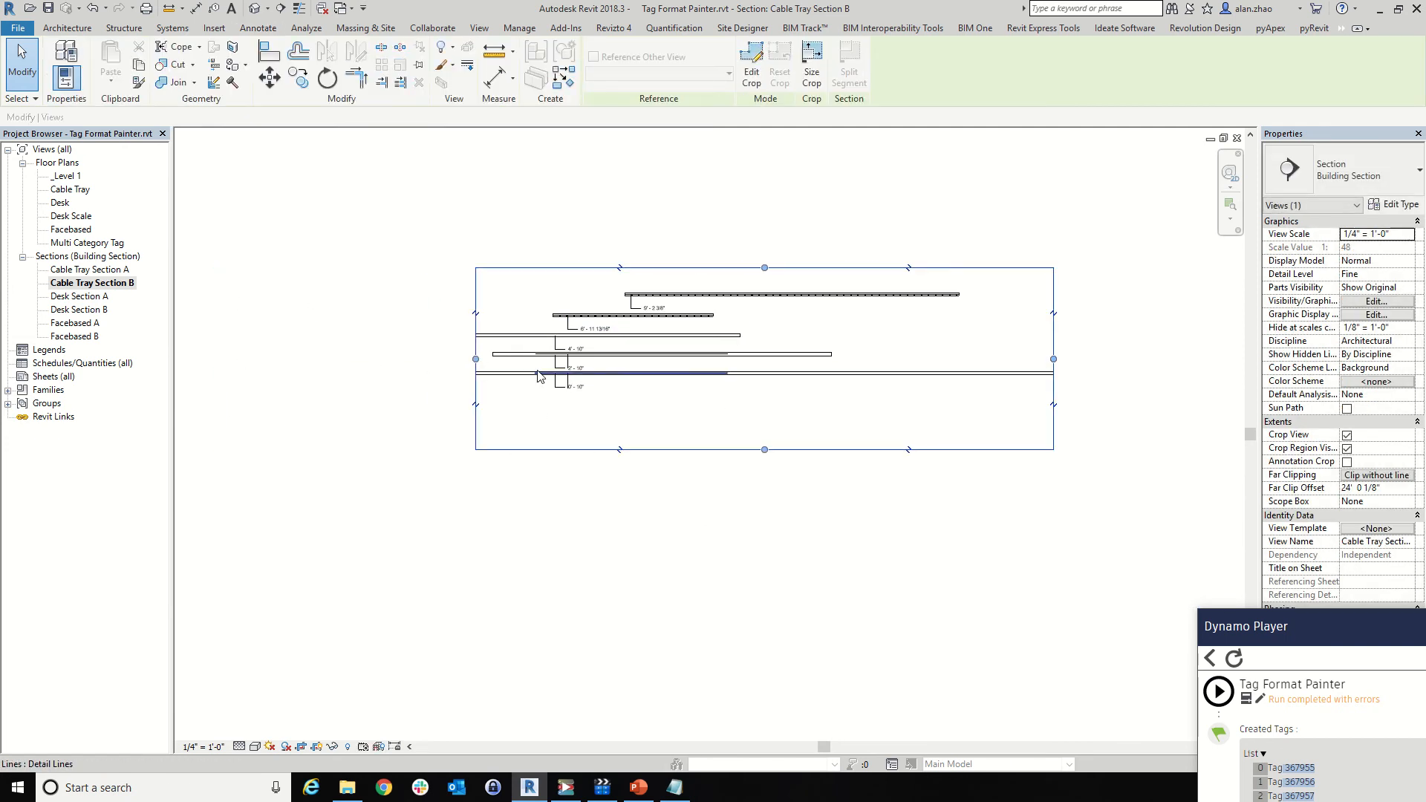
pyautogui.scroll(-2, 539, 376)
pyautogui.scroll(4, 594, 363)
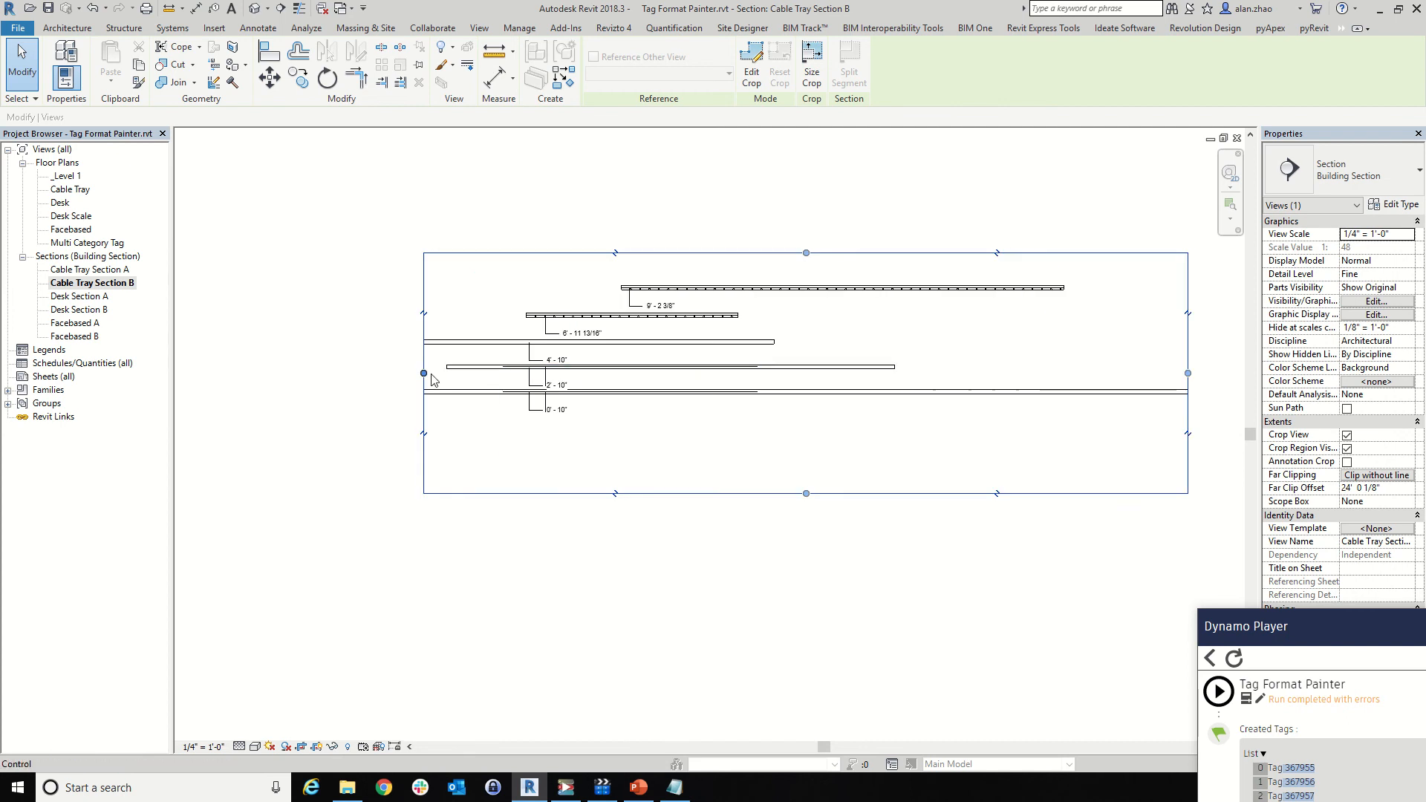
# Extend the crop region's left edge past the end of the middle cable tray, and its right edge further outward
pyautogui.scroll(-2, 433, 380)
pyautogui.moveTo(423, 373); pyautogui.dragTo(225, 372)
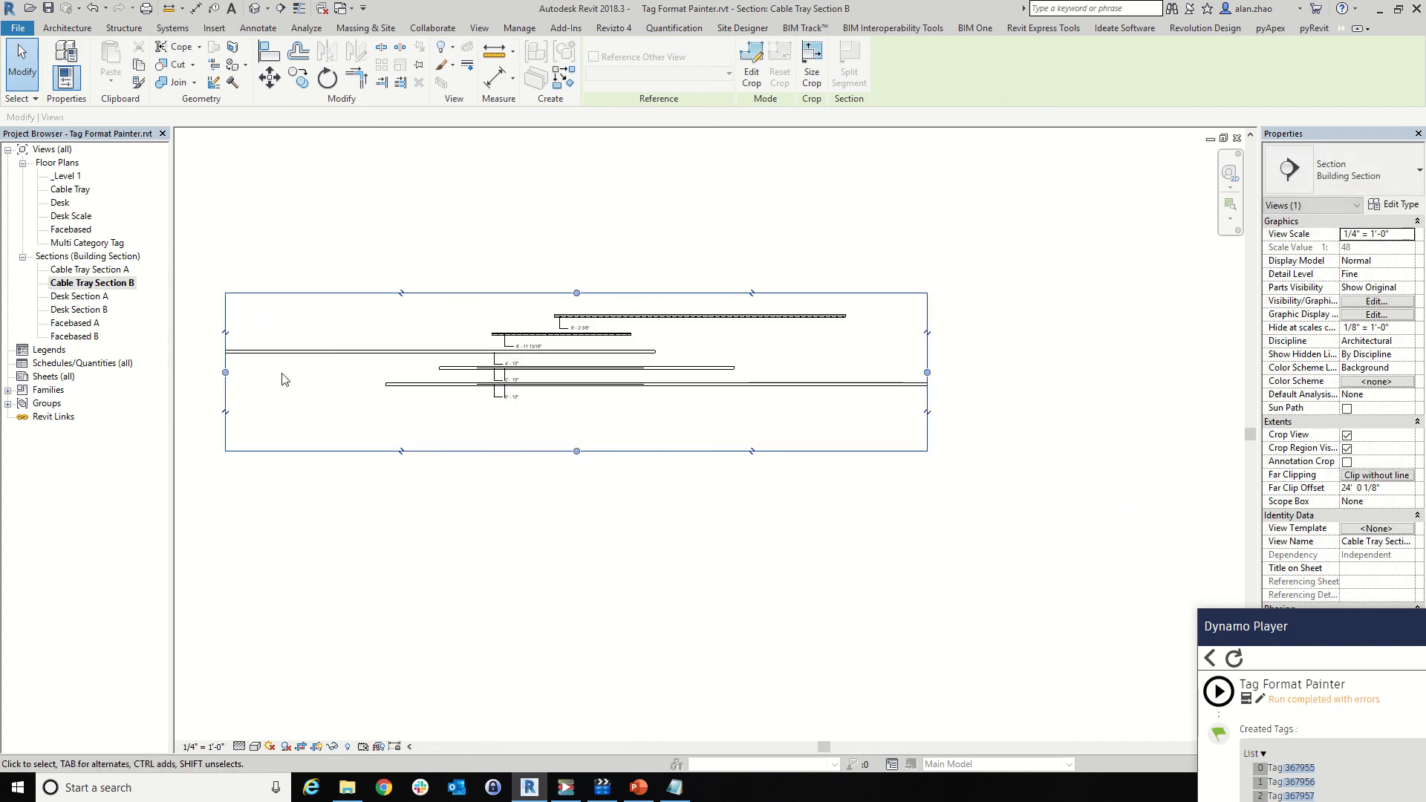
pyautogui.scroll(-2, 312, 388)
pyautogui.moveTo(362, 386); pyautogui.dragTo(247, 384)
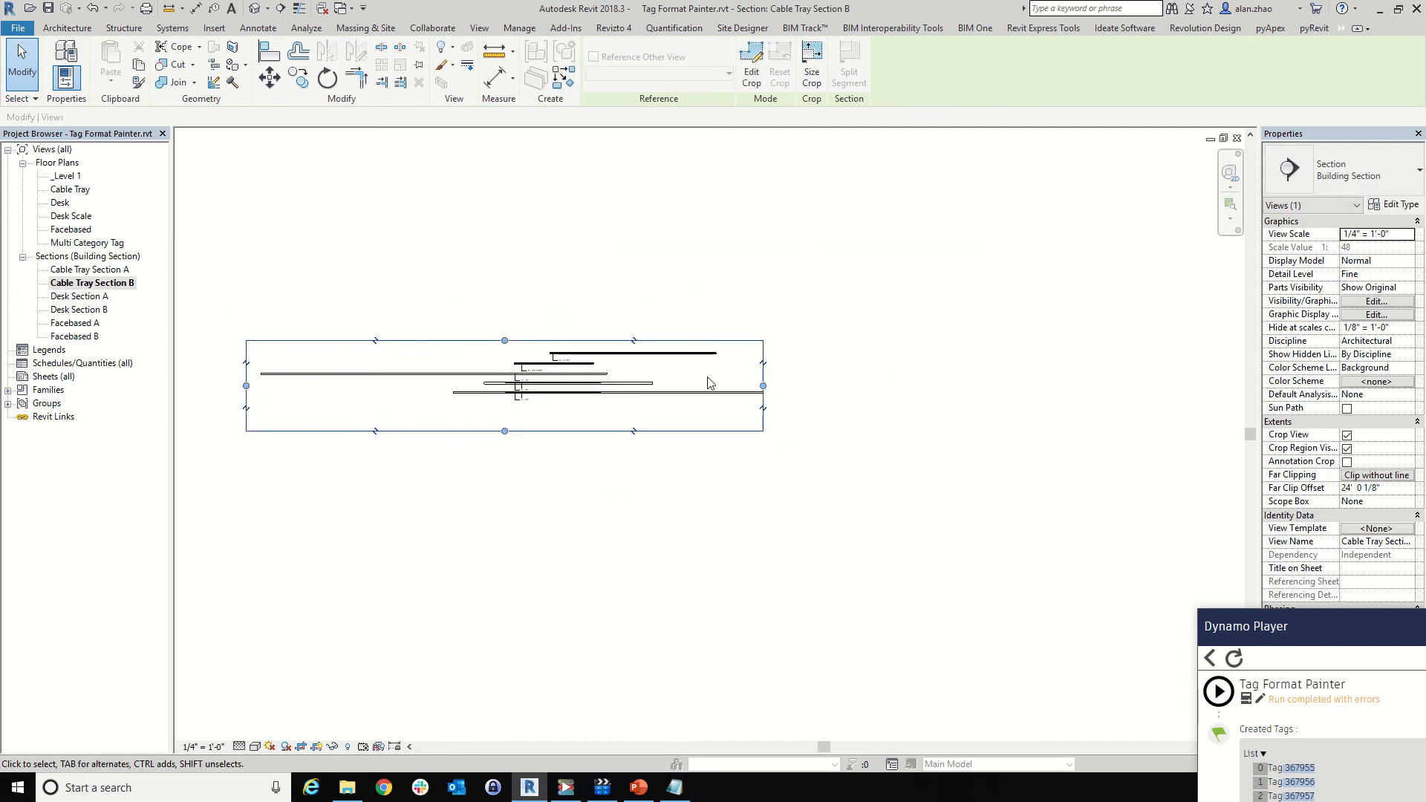
pyautogui.moveTo(764, 386); pyautogui.dragTo(878, 386)
# Create a tag similar to the lowest tray's Bottom Height tag, with its leader rising from the middle cable tray's right end
pyautogui.scroll(5, 498, 389)
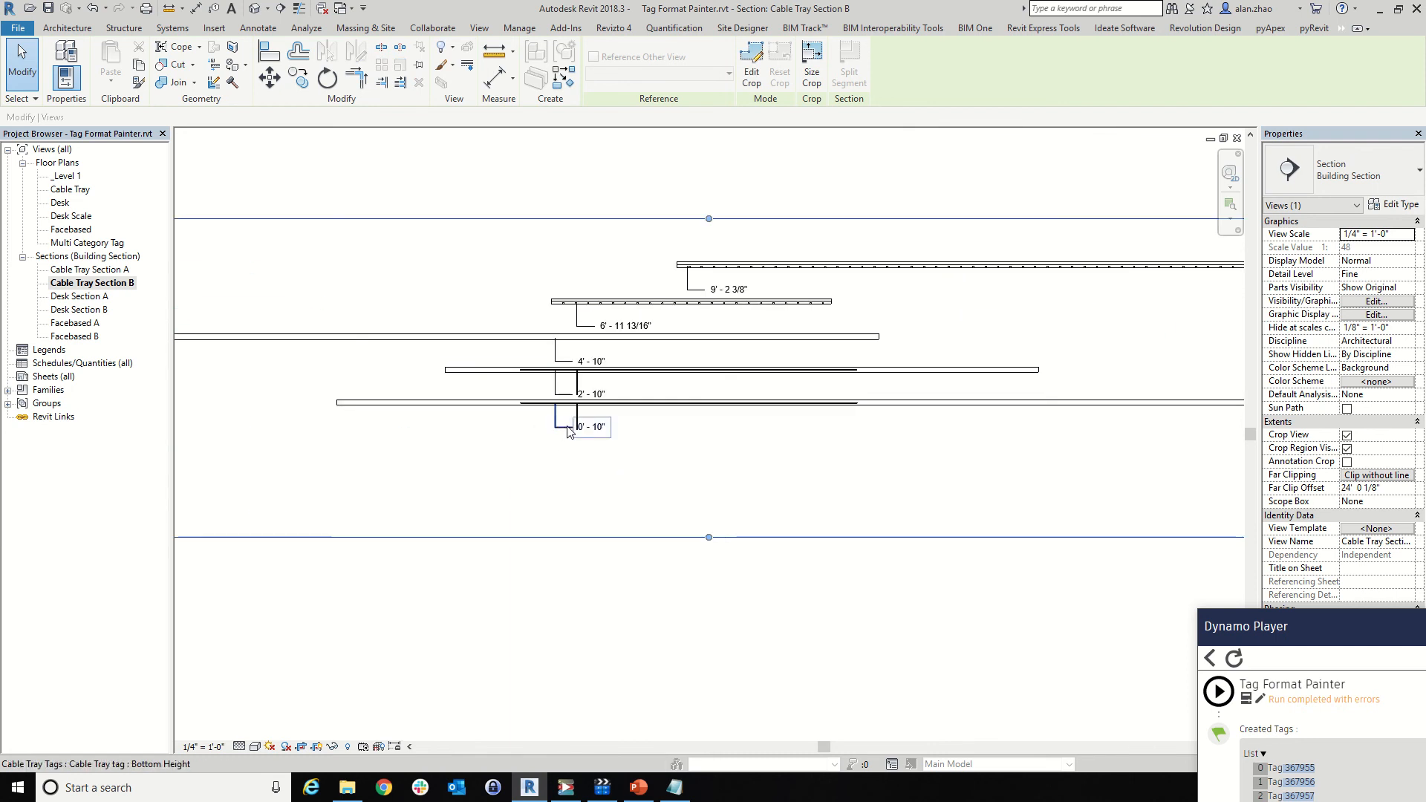
pyautogui.click(566, 433)
pyautogui.click(573, 88)
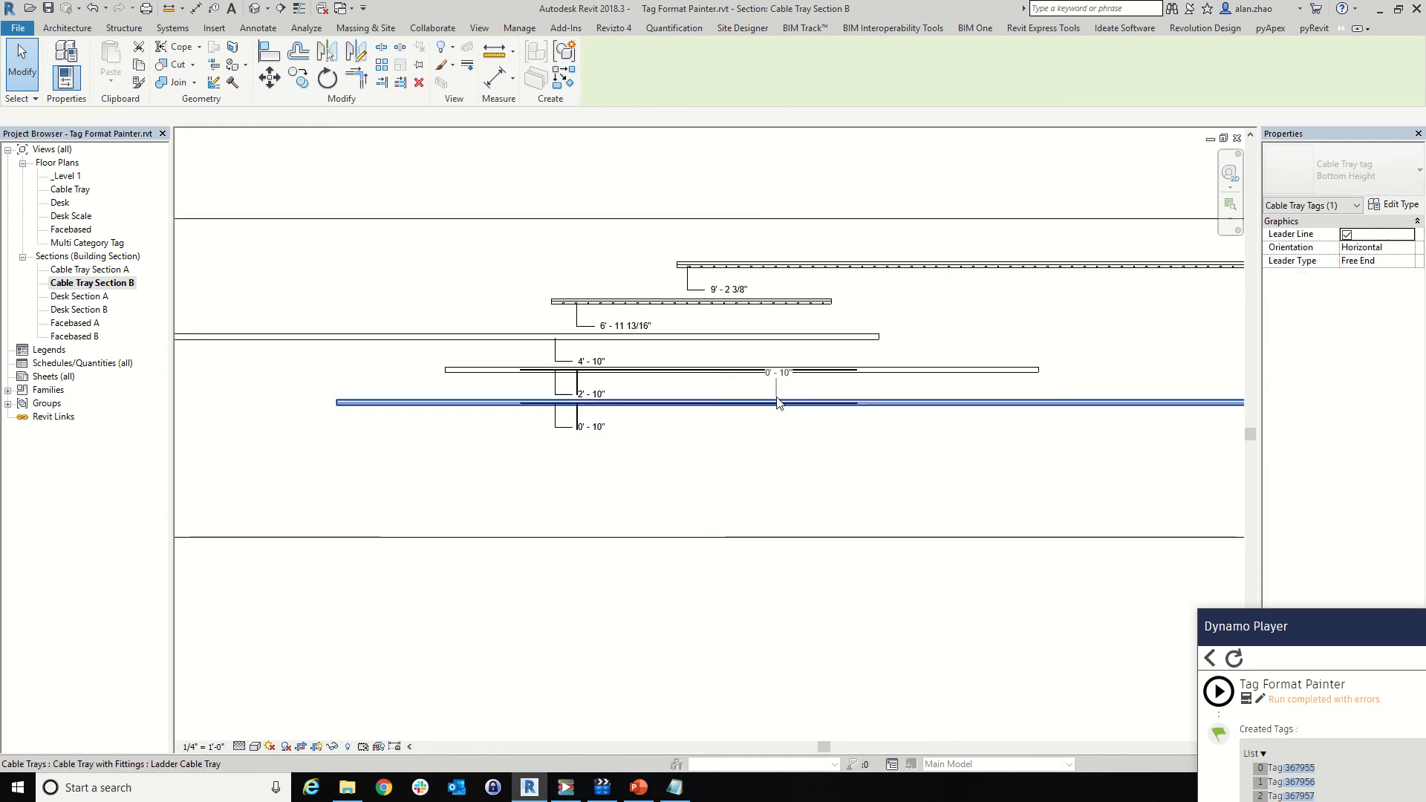
pyautogui.scroll(-3, 280, 369)
pyautogui.scroll(2, 239, 369)
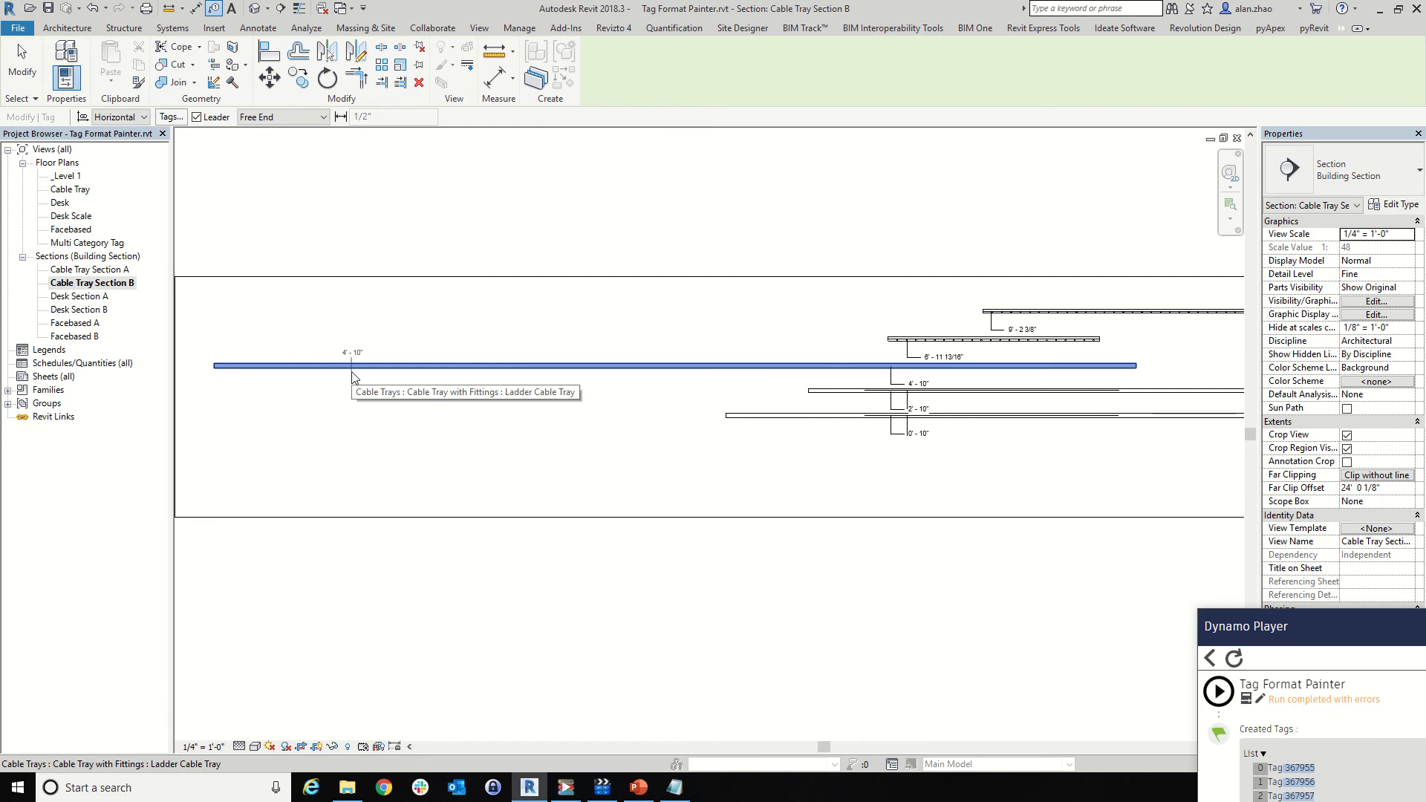
pyautogui.scroll(4, 1076, 356)
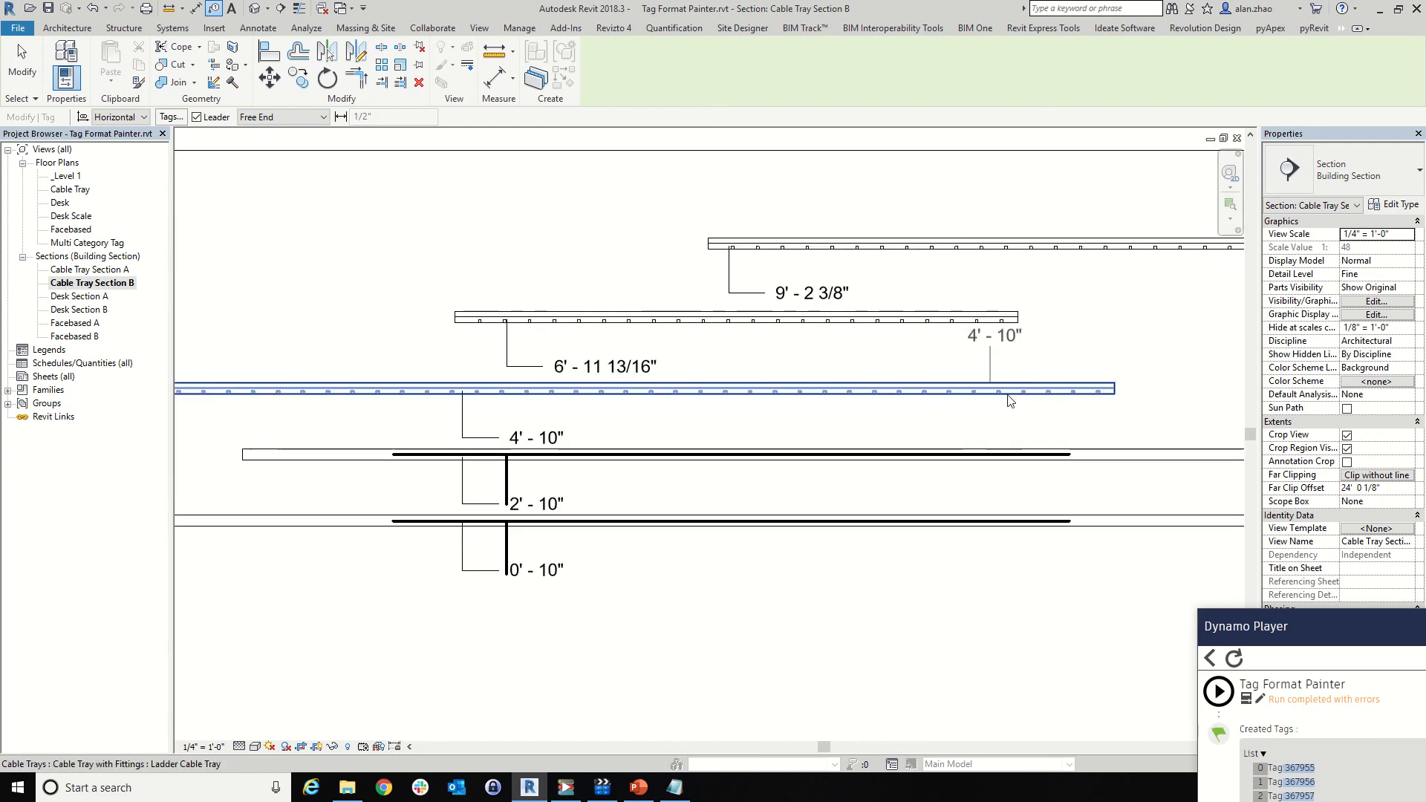
pyautogui.scroll(-3, 1010, 393)
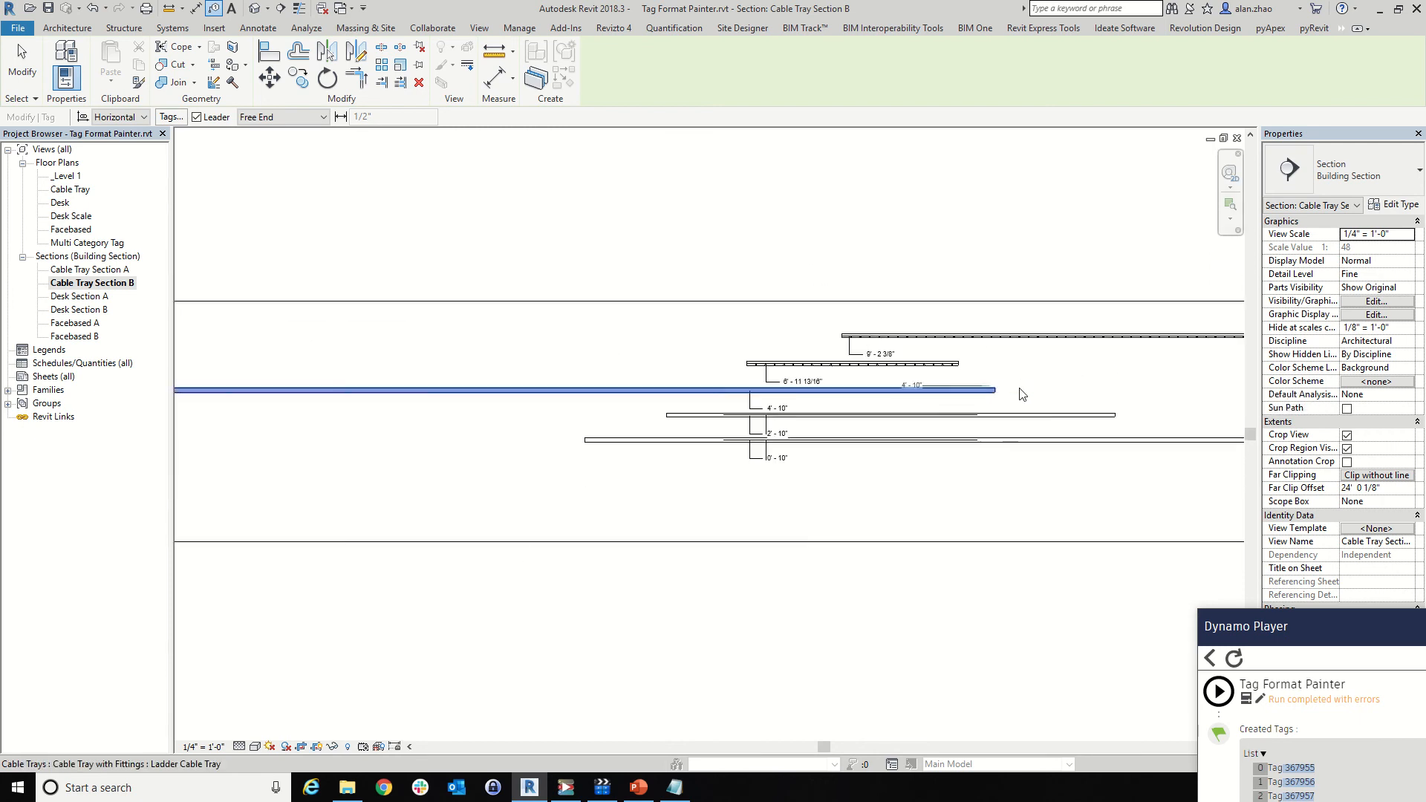
pyautogui.scroll(2, 979, 360)
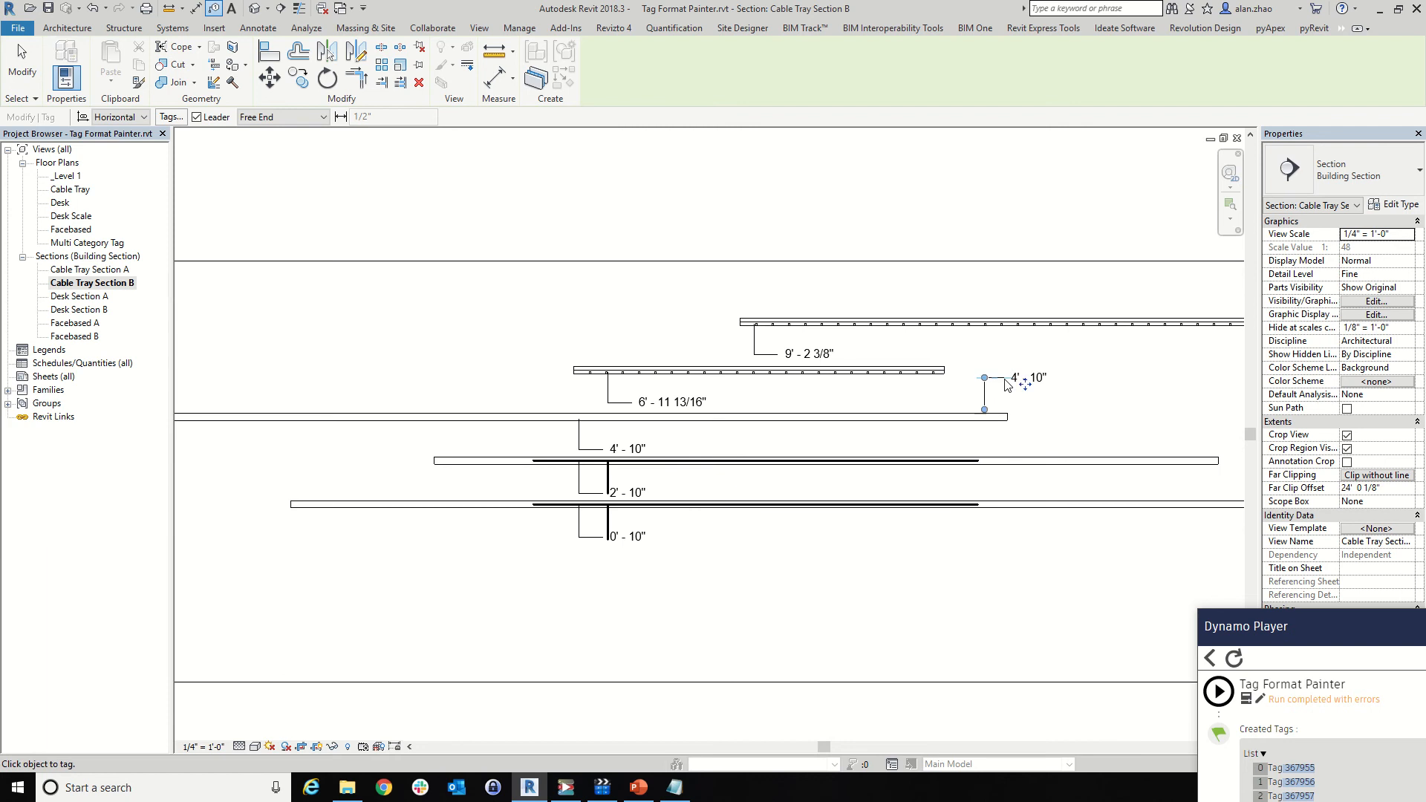
pyautogui.click(1005, 384)
pyautogui.press('Escape')
# Run Tag Format Painter on all cable trays except the middle one and create the matching tags on the active view
pyautogui.click(1217, 692)
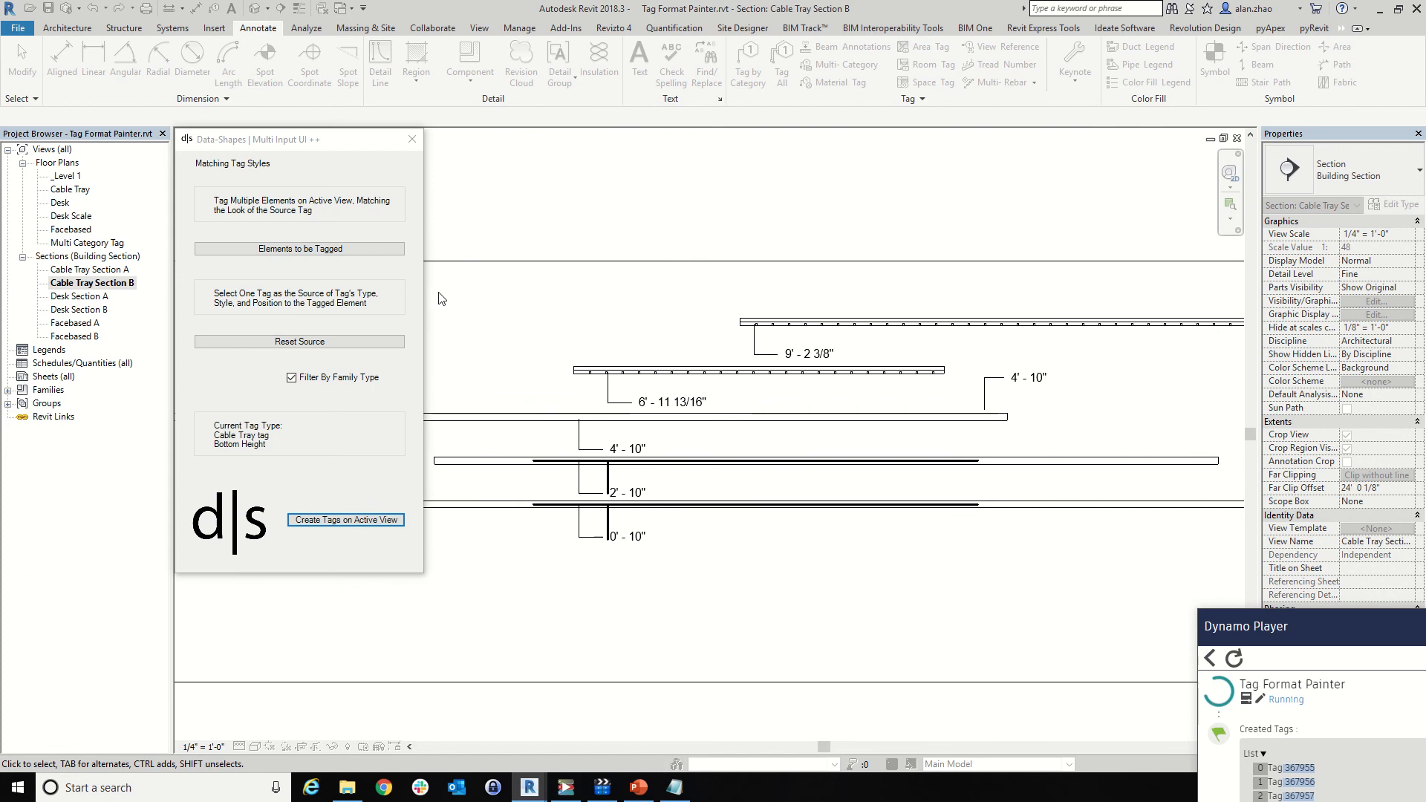
pyautogui.click(369, 249)
pyautogui.moveTo(930, 555); pyautogui.dragTo(891, 303)
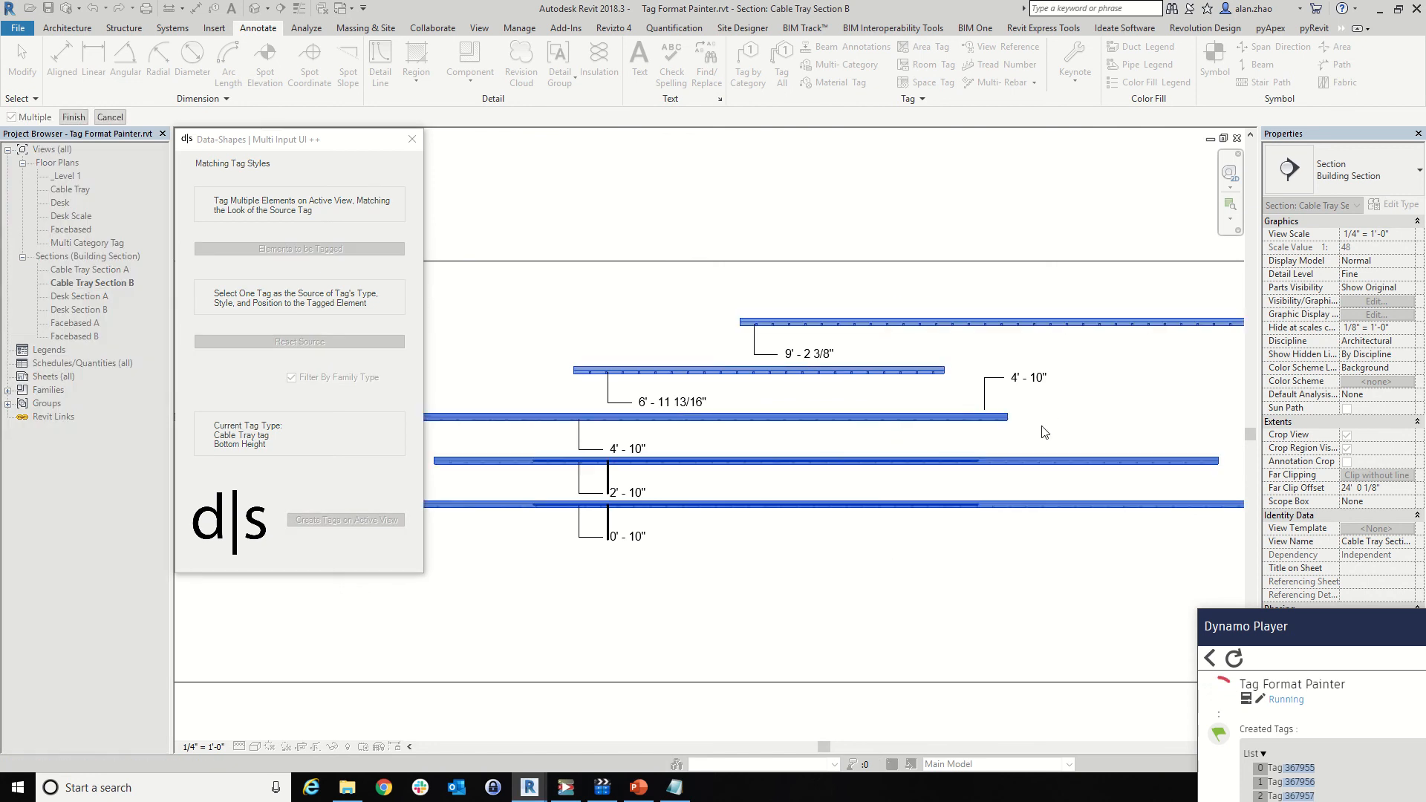
pyautogui.keyDown('shift'); pyautogui.click(969, 418); pyautogui.keyUp('shift')
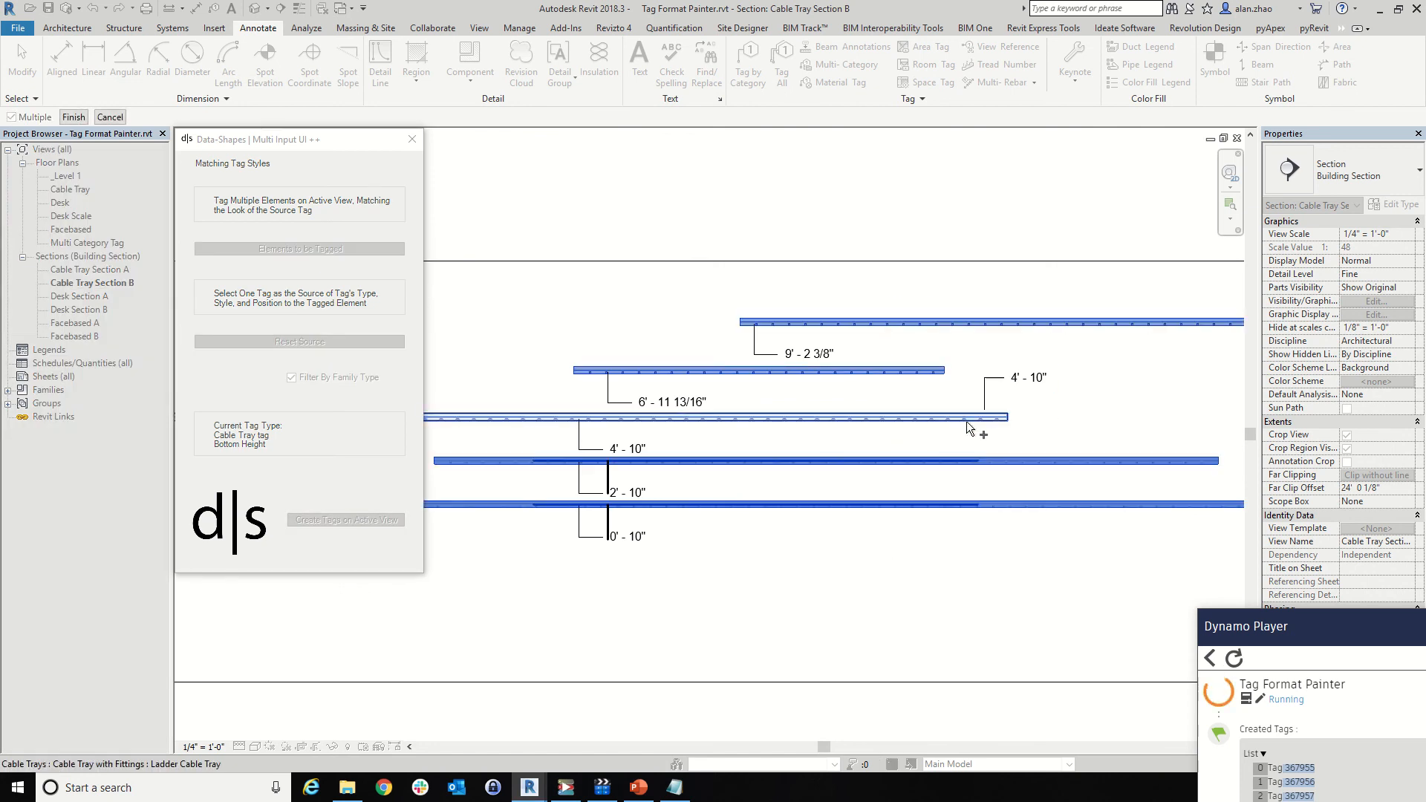
pyautogui.click(74, 117)
pyautogui.click(330, 518)
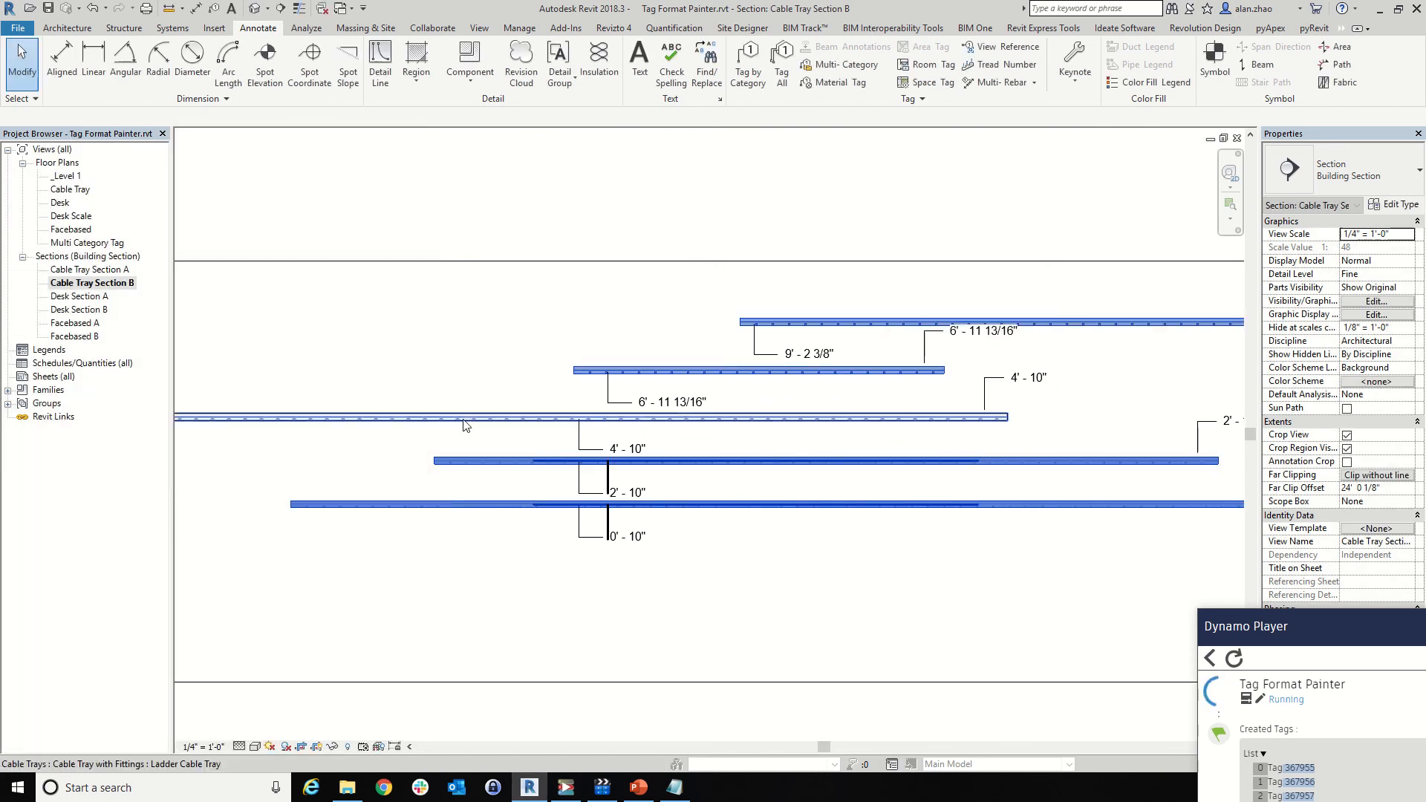
# Review the new end tags and pull the crop region's right edge inward so it cuts through all five cable trays
pyautogui.scroll(-3, 462, 418)
pyautogui.scroll(-2, 562, 450)
pyautogui.scroll(5, 1002, 451)
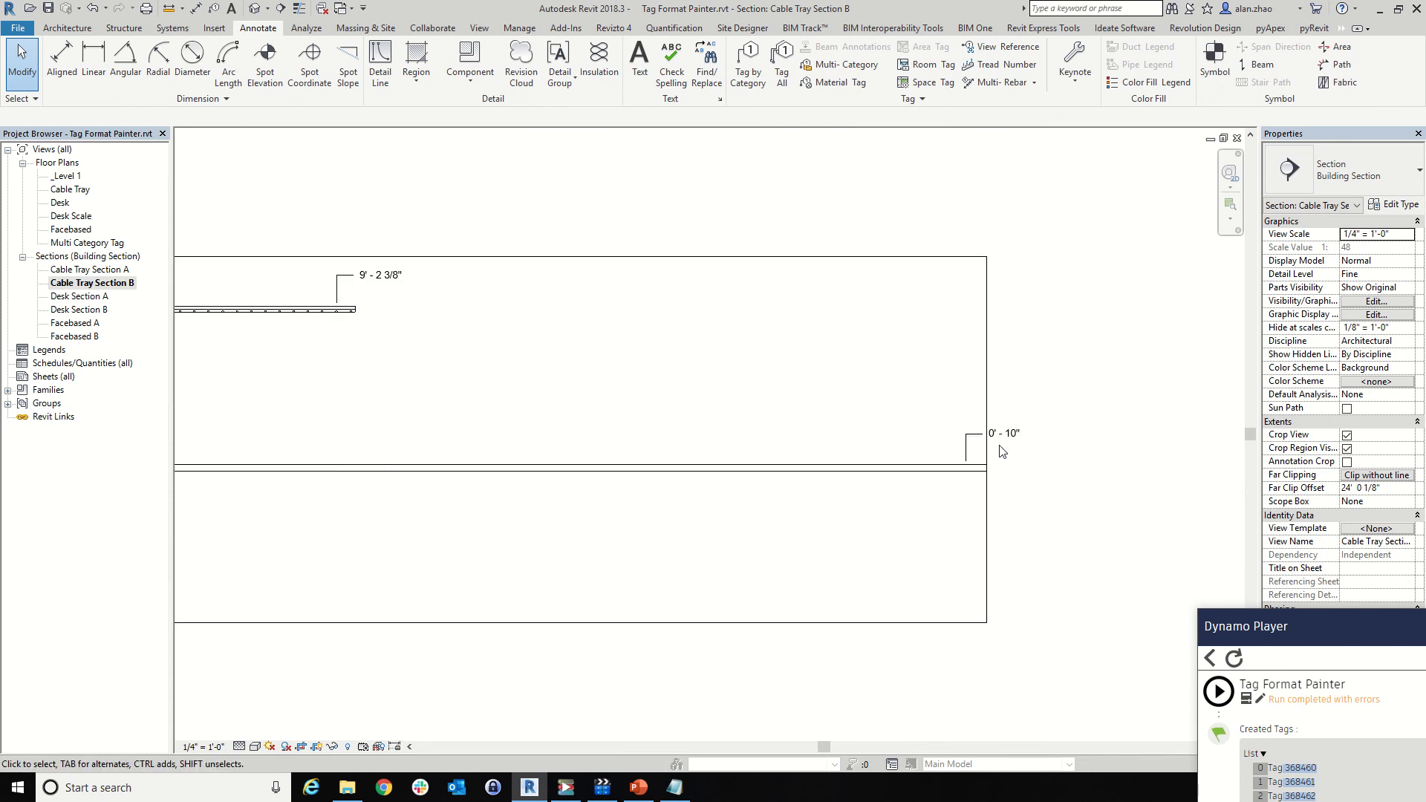
pyautogui.scroll(-3, 975, 446)
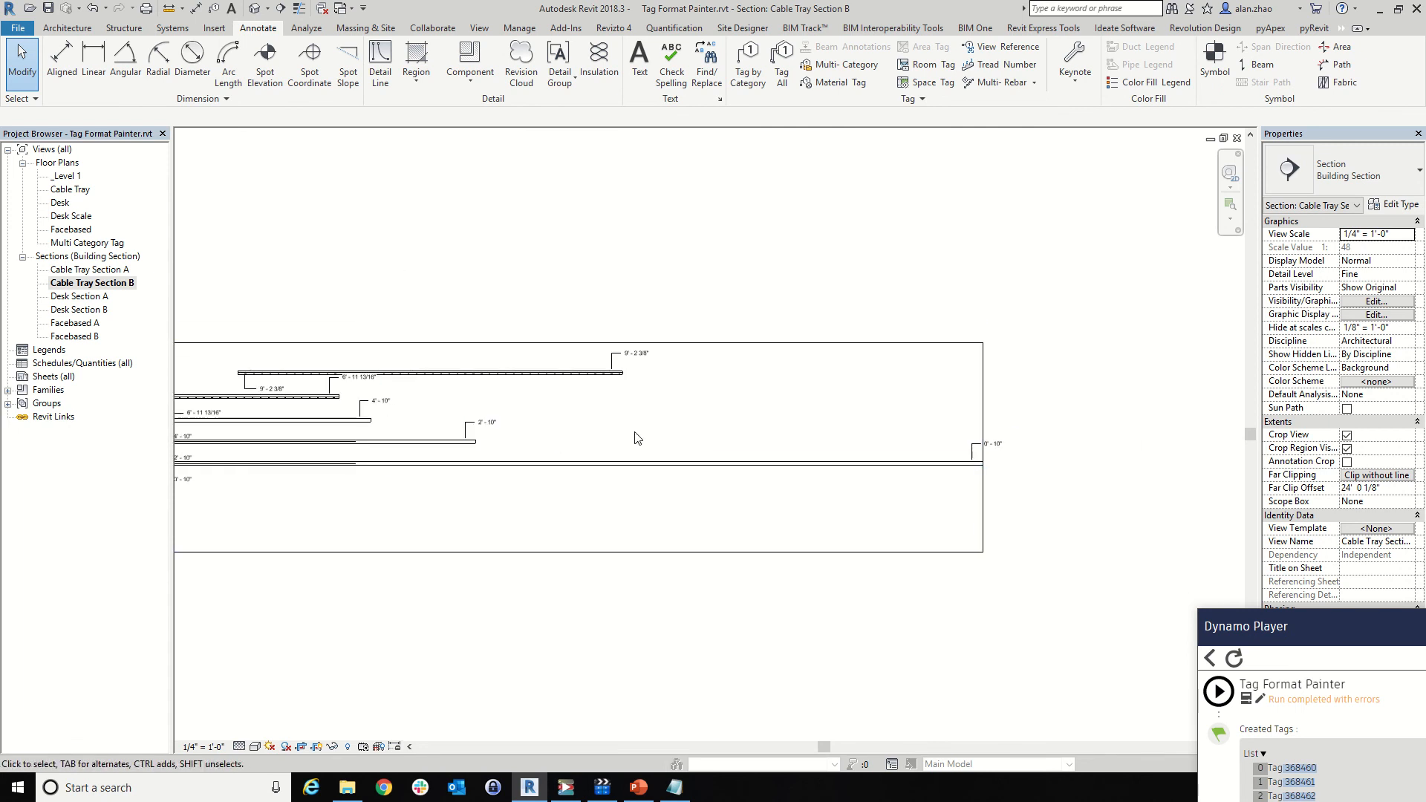
pyautogui.scroll(-3, 849, 461)
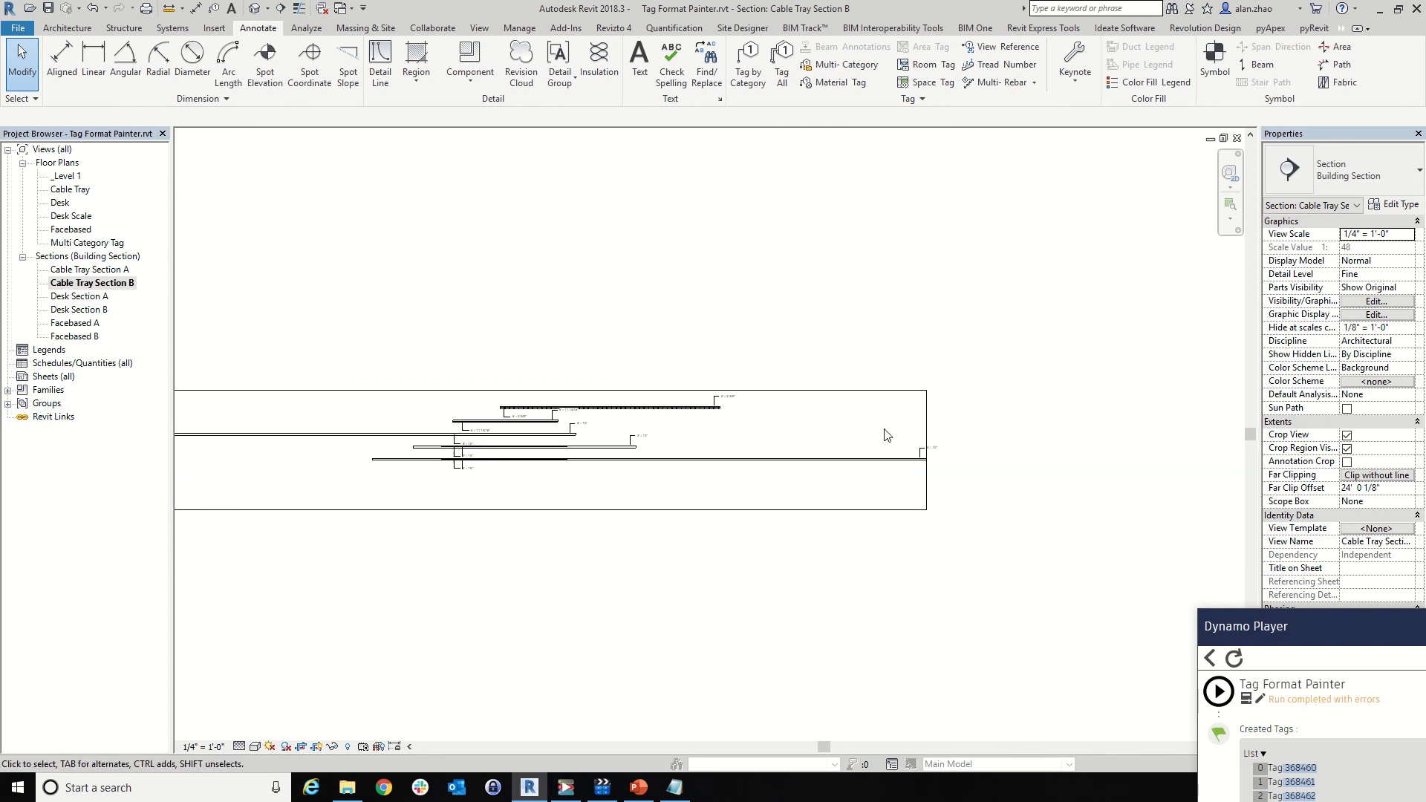
pyautogui.click(926, 449)
pyautogui.moveTo(926, 450); pyautogui.dragTo(564, 453)
pyautogui.scroll(4, 565, 453)
pyautogui.click(594, 475)
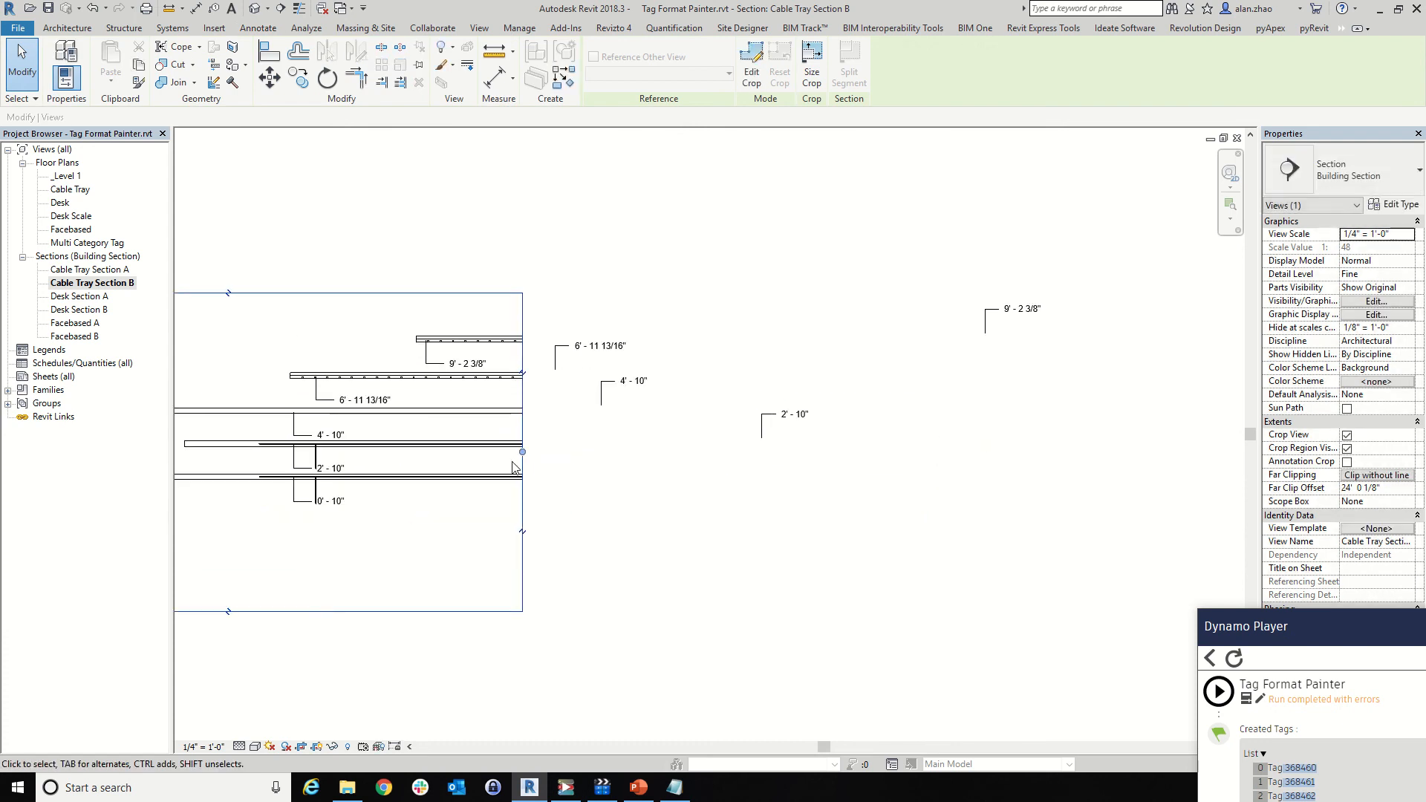
# Rerun Tag Format Painter with all five cropped cable trays as elements and create the tags on the active view
pyautogui.click(1218, 692)
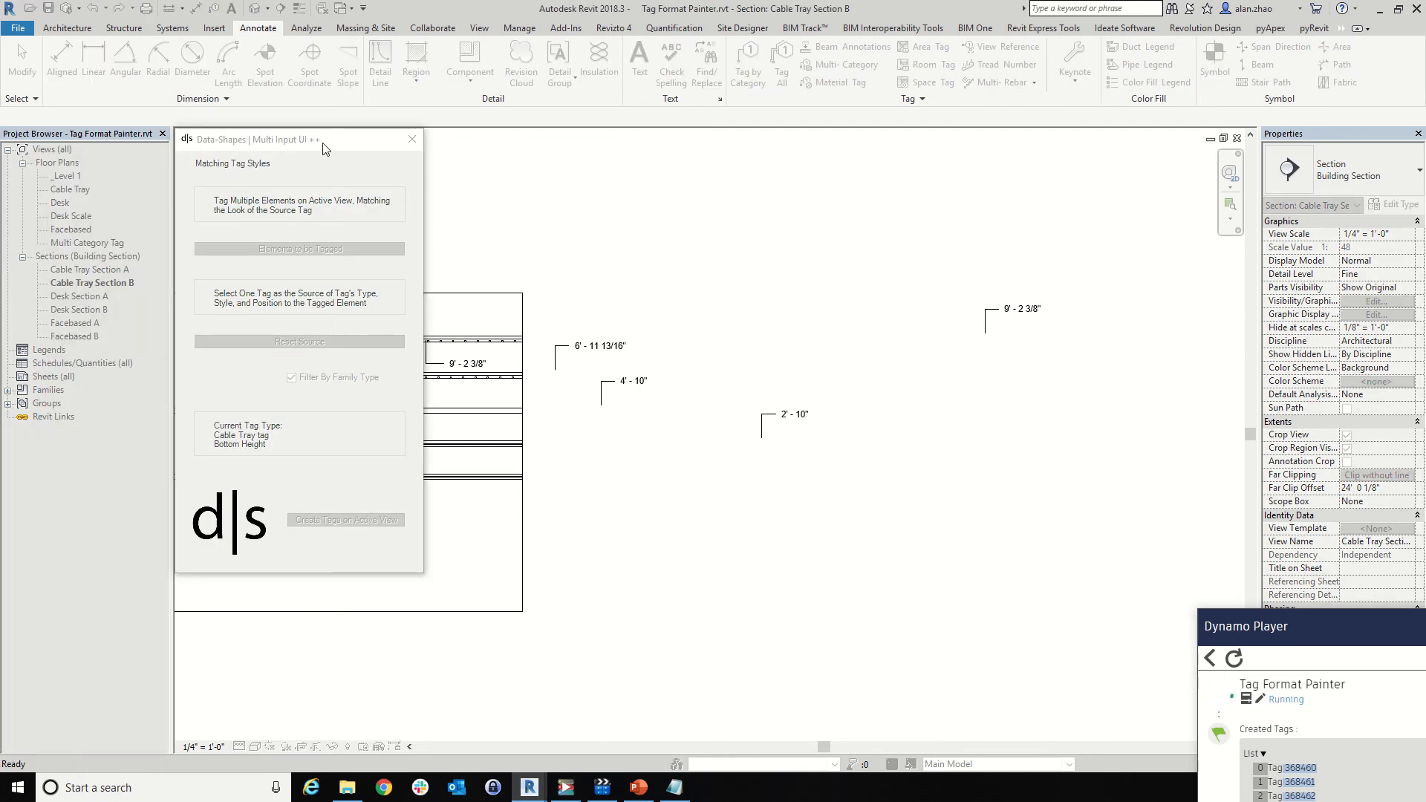
pyautogui.moveTo(323, 149); pyautogui.dragTo(101, 143)
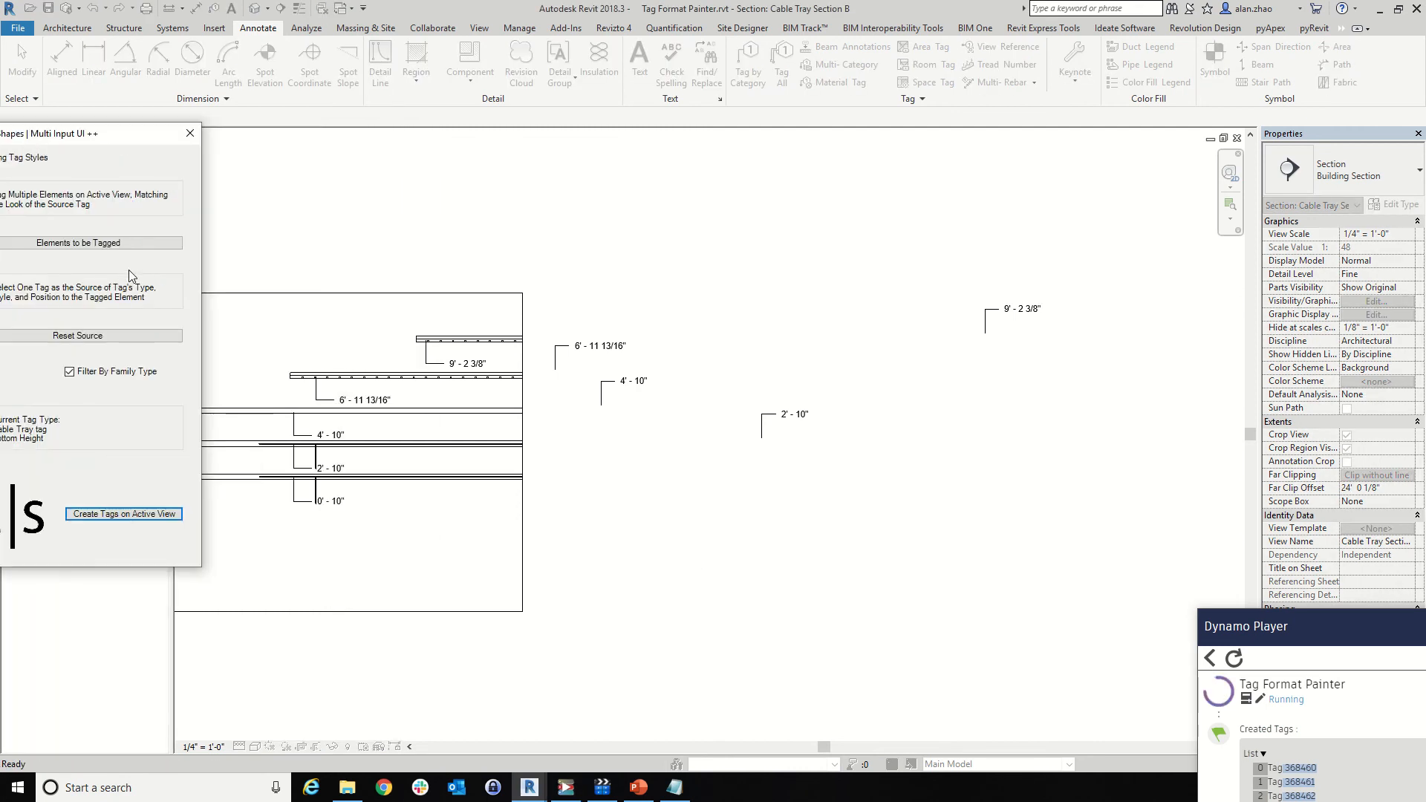
pyautogui.moveTo(474, 511); pyautogui.dragTo(72, 151)
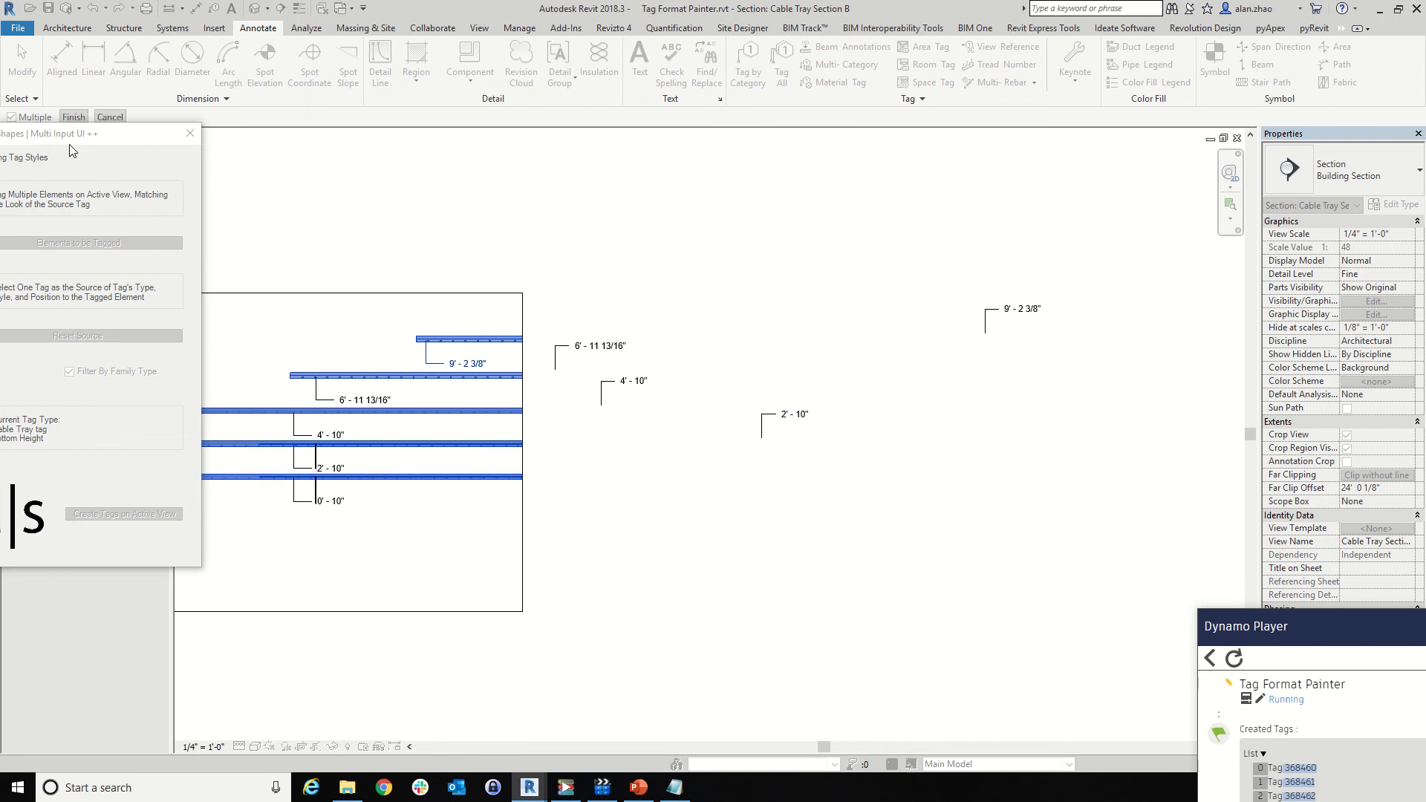
pyautogui.click(74, 117)
pyautogui.click(153, 516)
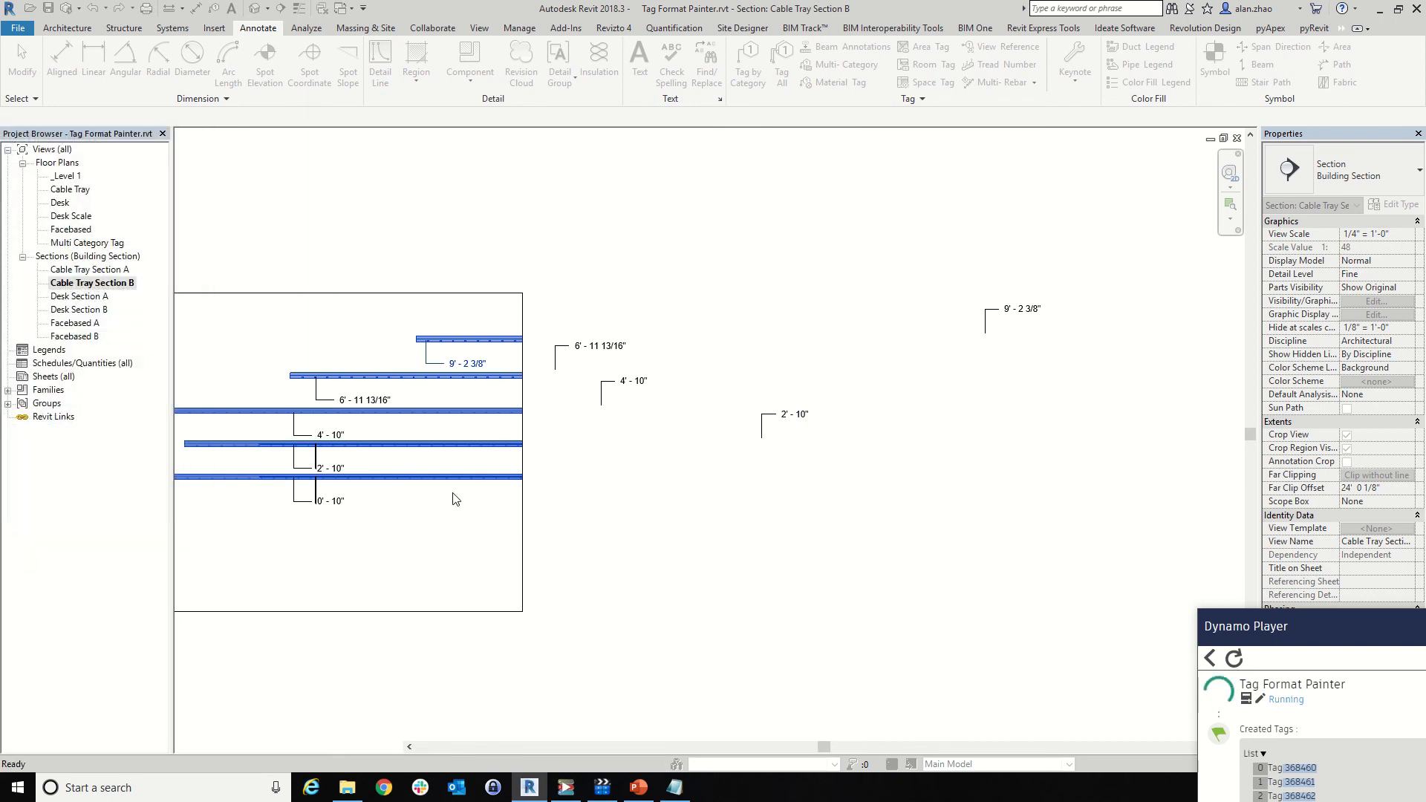
# Inspect the new tags along the crop edge and select the middle cable tray to compare its full extent
pyautogui.scroll(3, 510, 340)
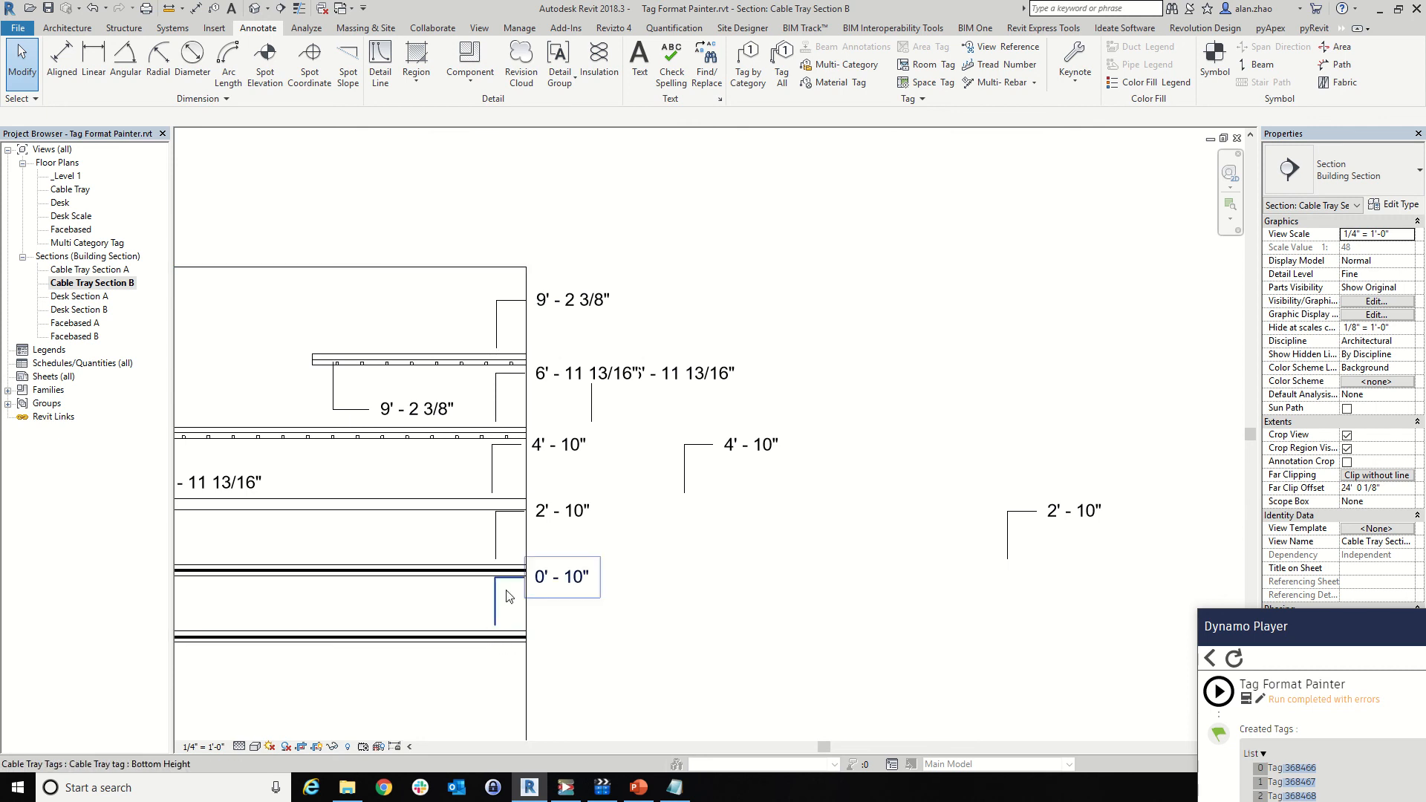
pyautogui.scroll(-6, 626, 519)
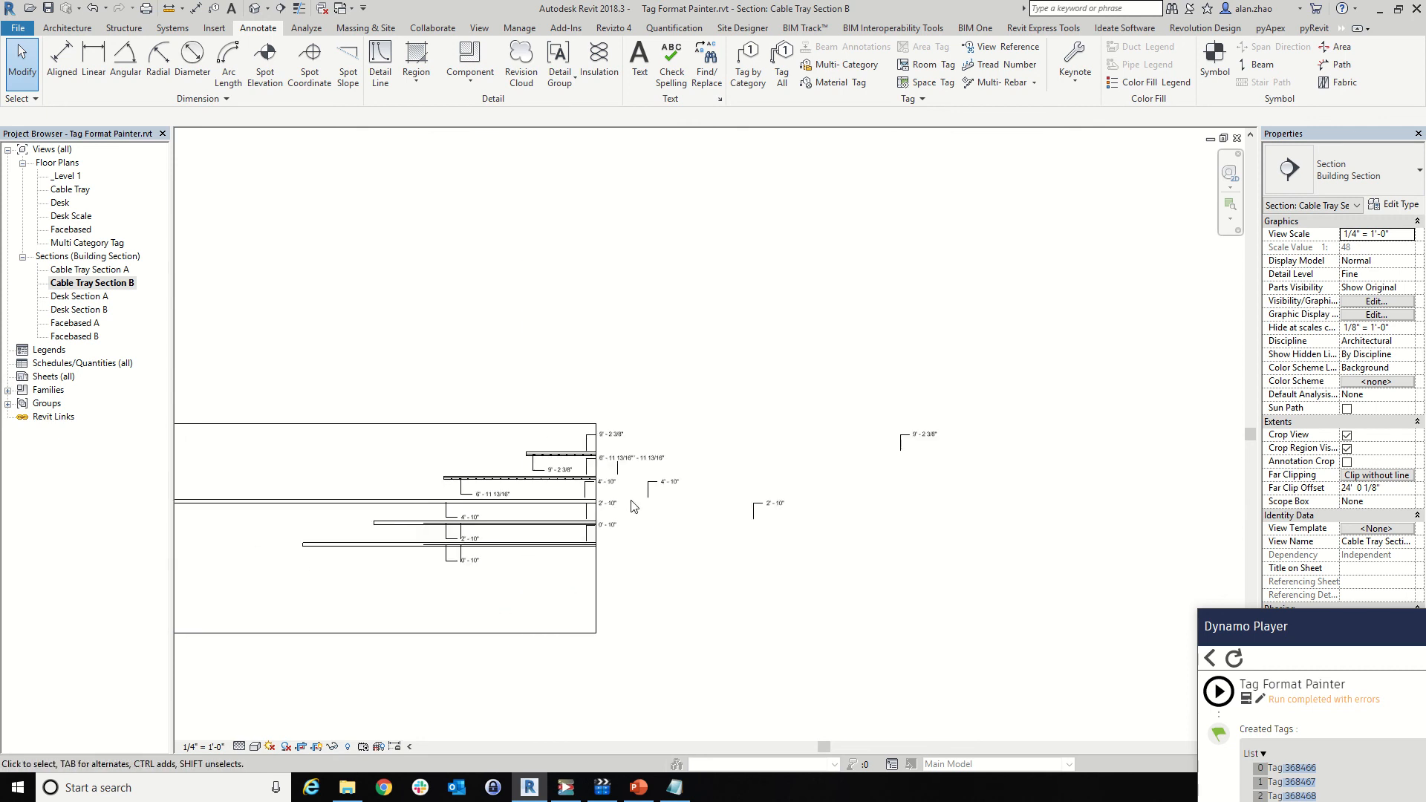
pyautogui.scroll(2, 622, 535)
pyautogui.scroll(1, 622, 540)
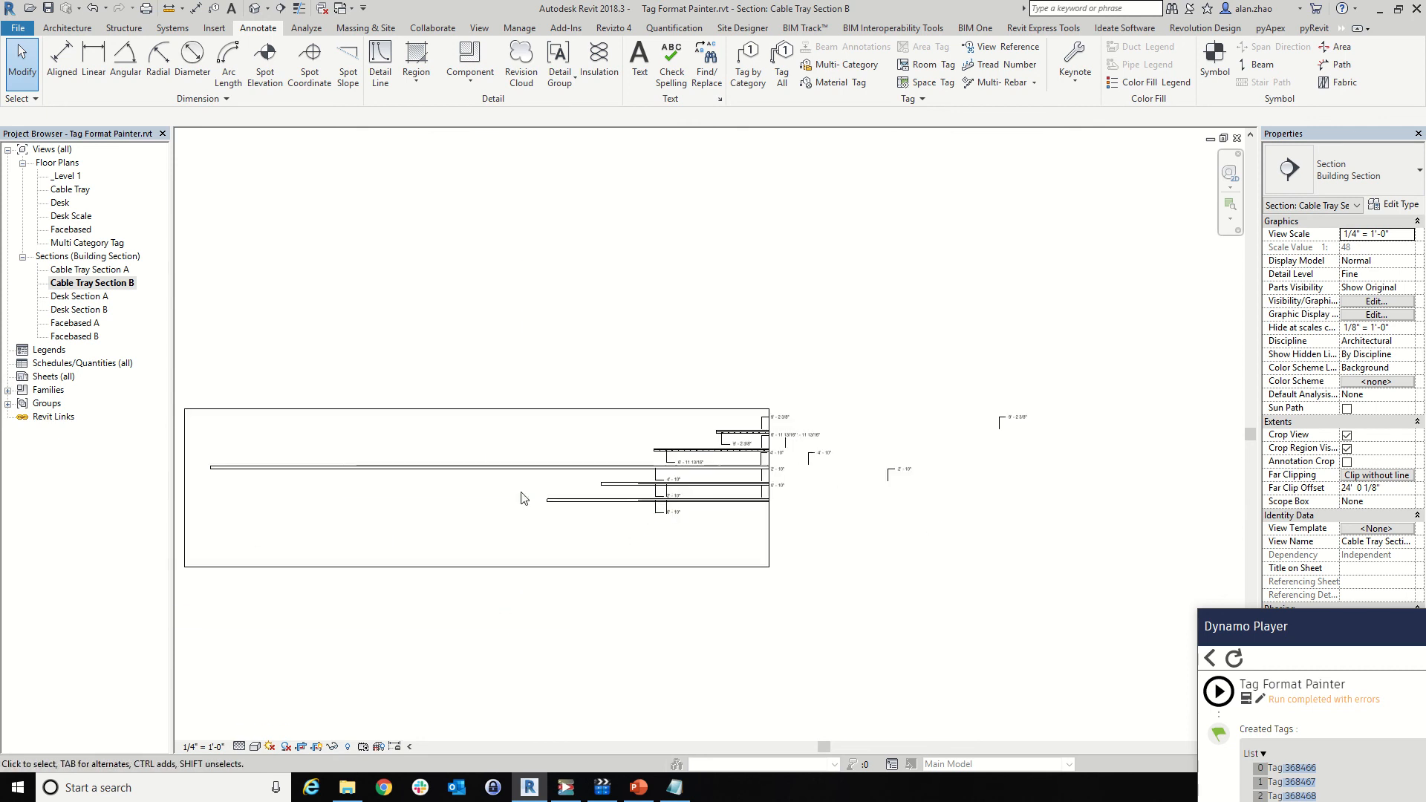
pyautogui.click(520, 467)
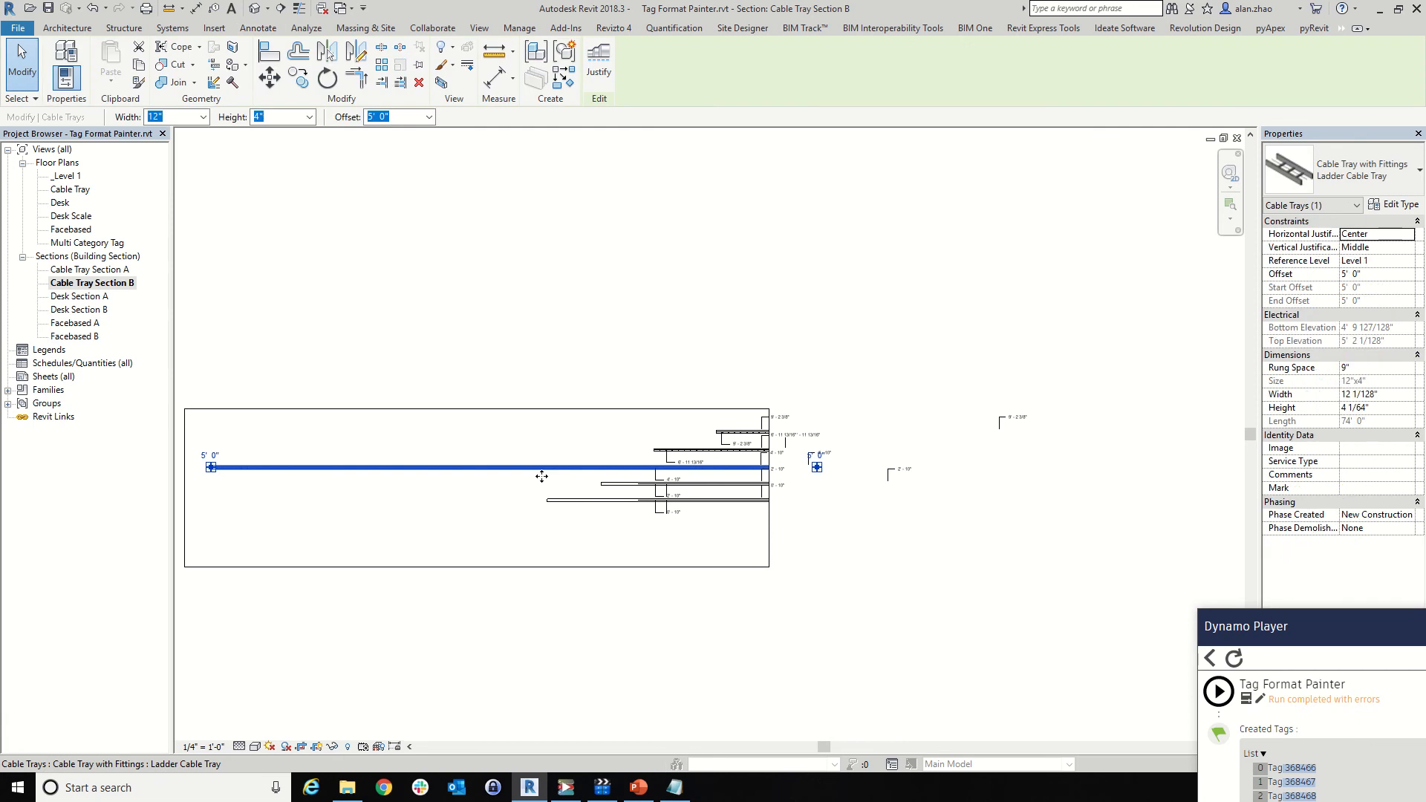
# Draw two parallel vertical ladder cable trays about 11' long across the long tray, the first upward and the second downward
pyautogui.click(566, 77)
pyautogui.scroll(2, 296, 532)
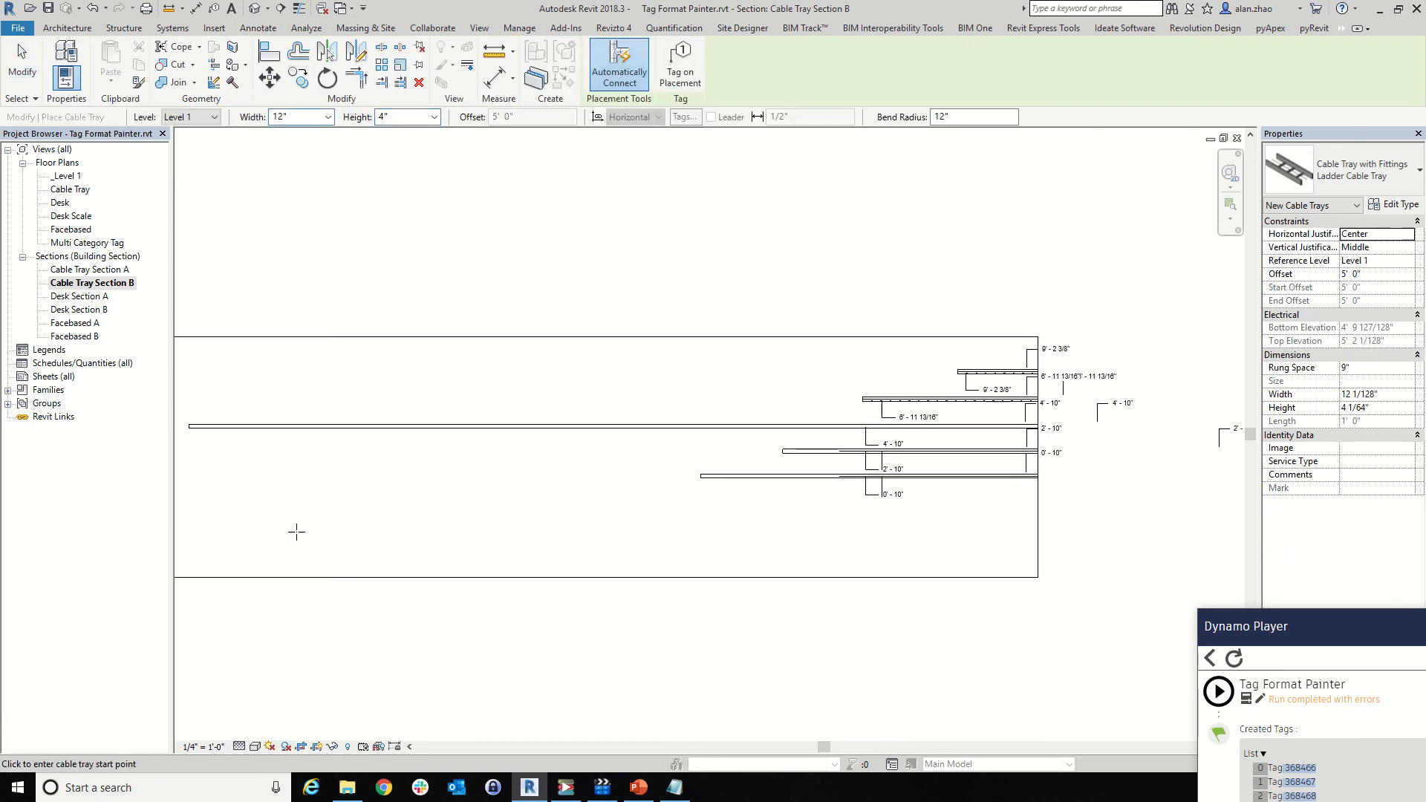
pyautogui.click(371, 524)
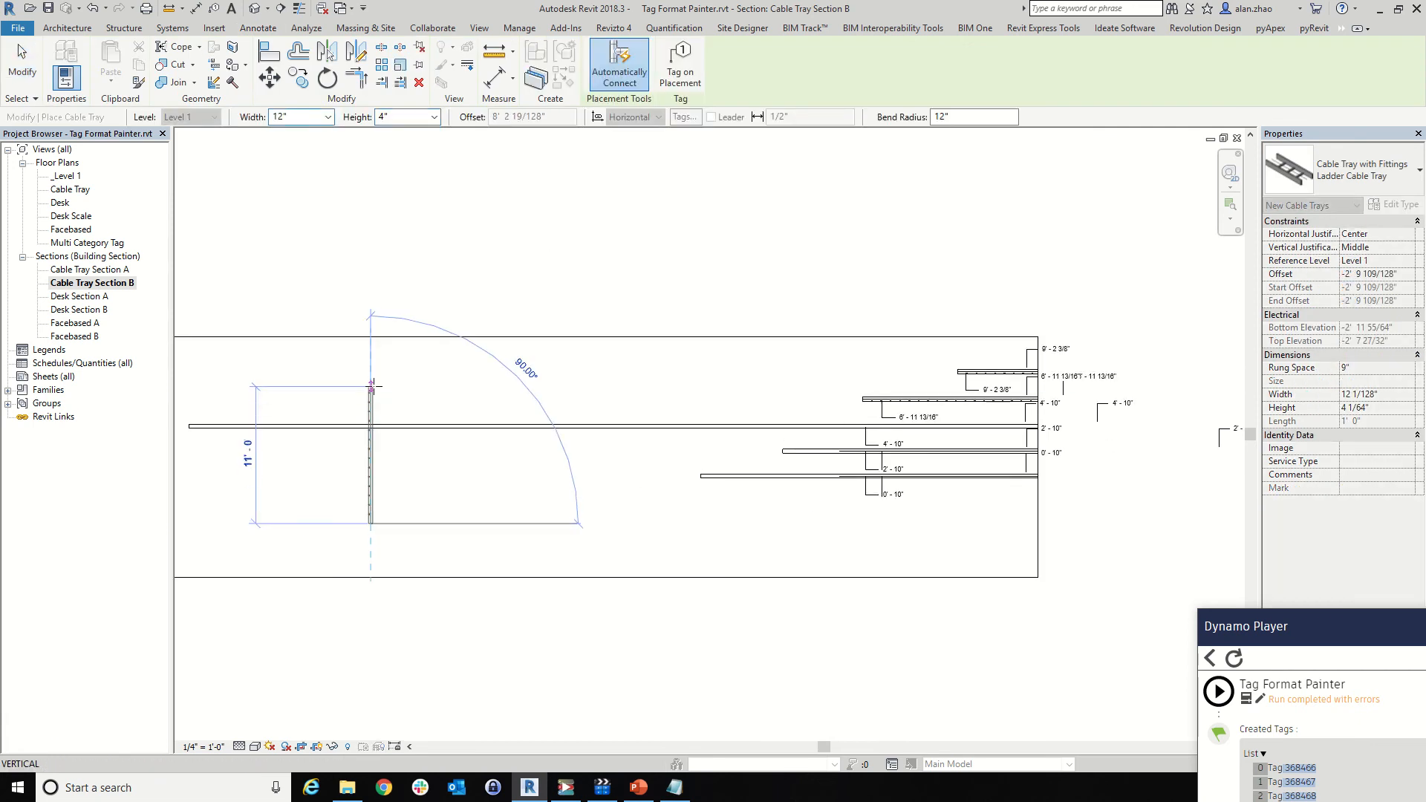
pyautogui.click(370, 387)
pyautogui.press('Escape')
pyautogui.click(425, 385)
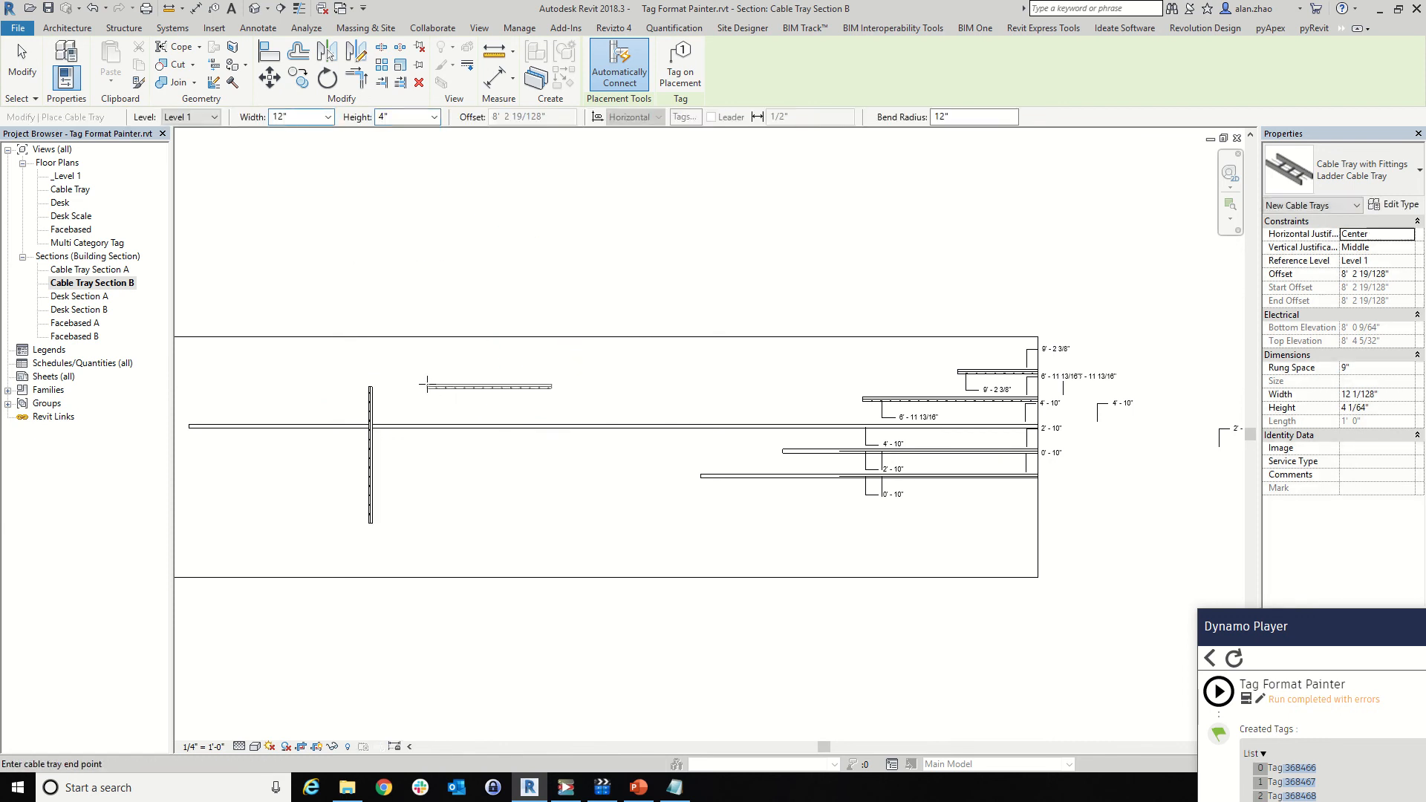
pyautogui.click(427, 524)
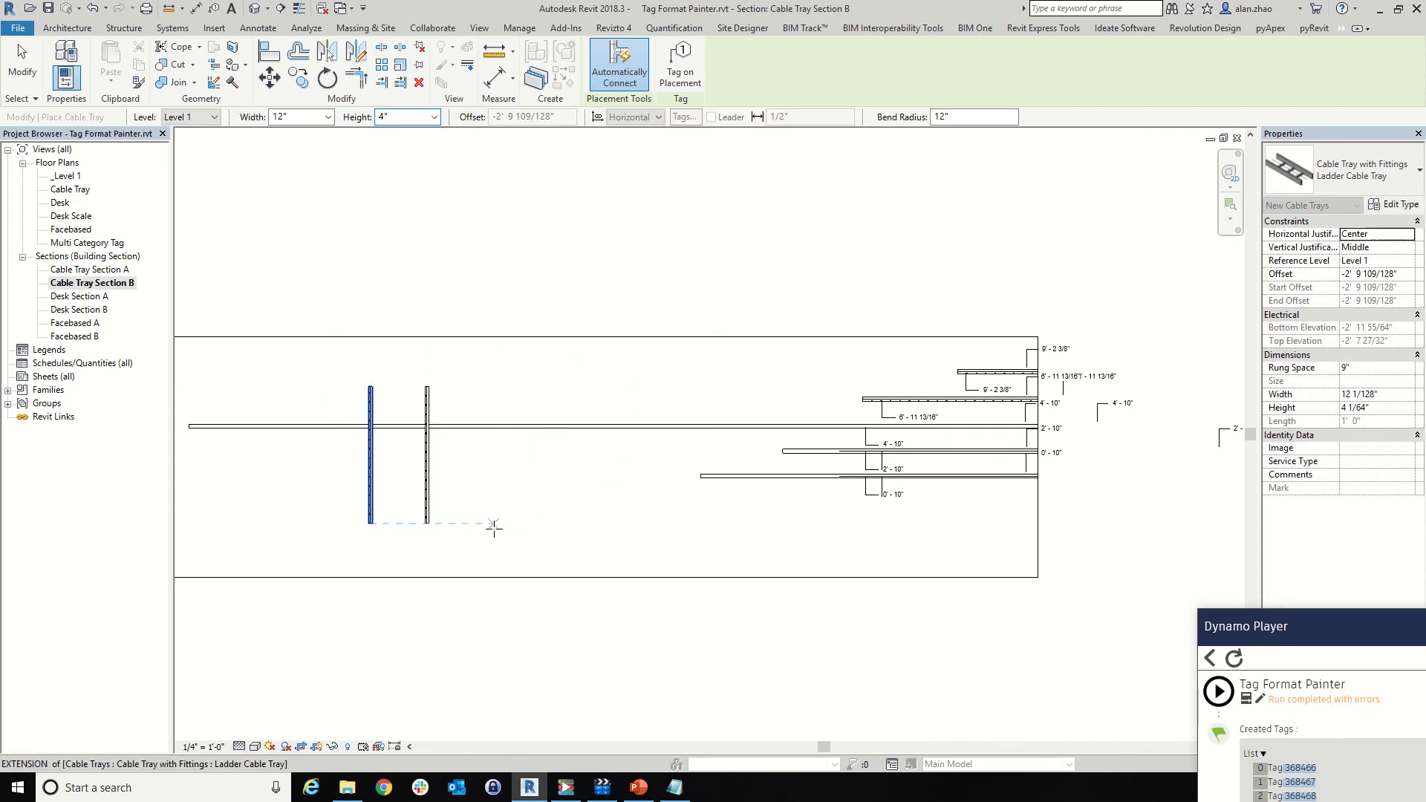
# Draw two parallel slanted cable trays beside the vertical pair, the first from its lower end up and the second from its upper end down
pyautogui.click(493, 523)
pyautogui.click(573, 386)
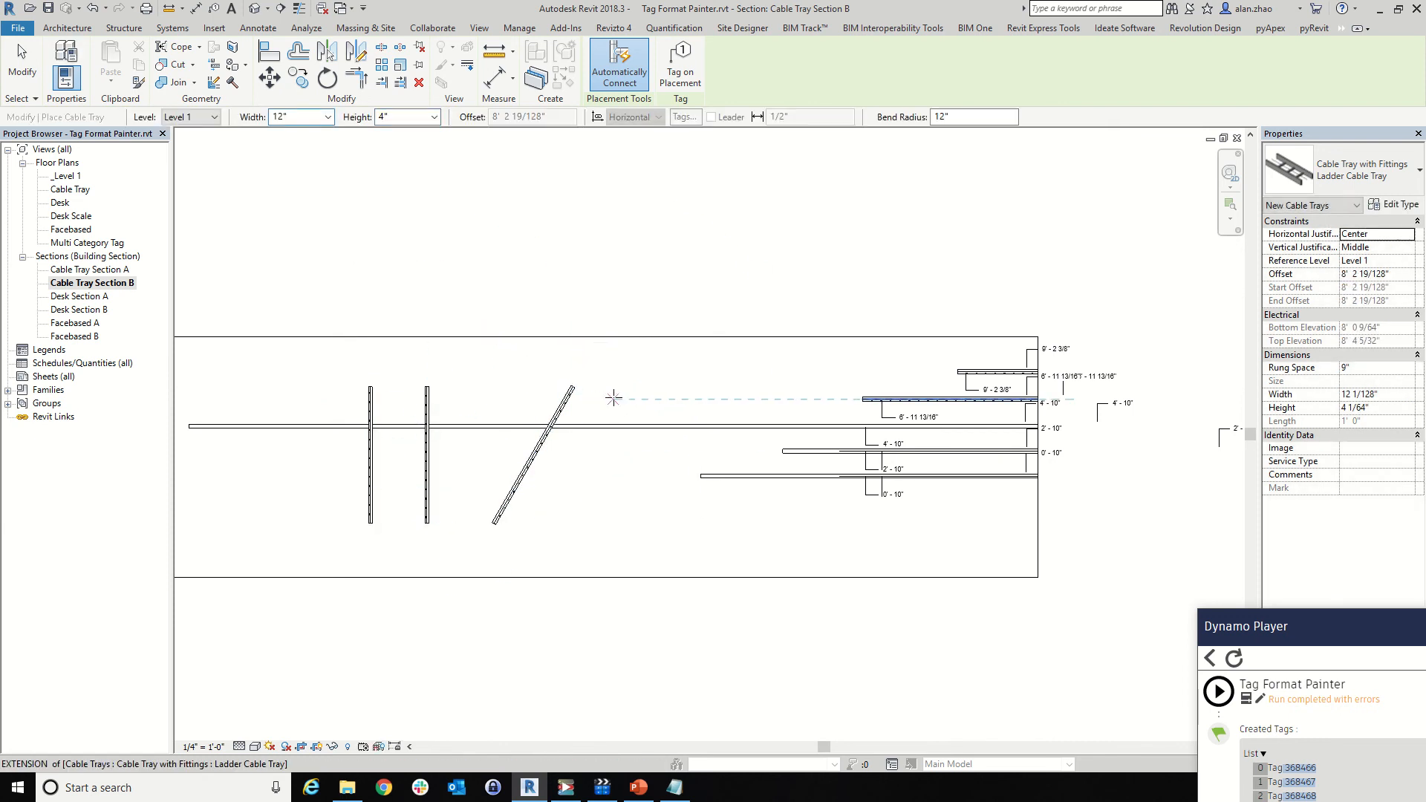
pyautogui.click(614, 399)
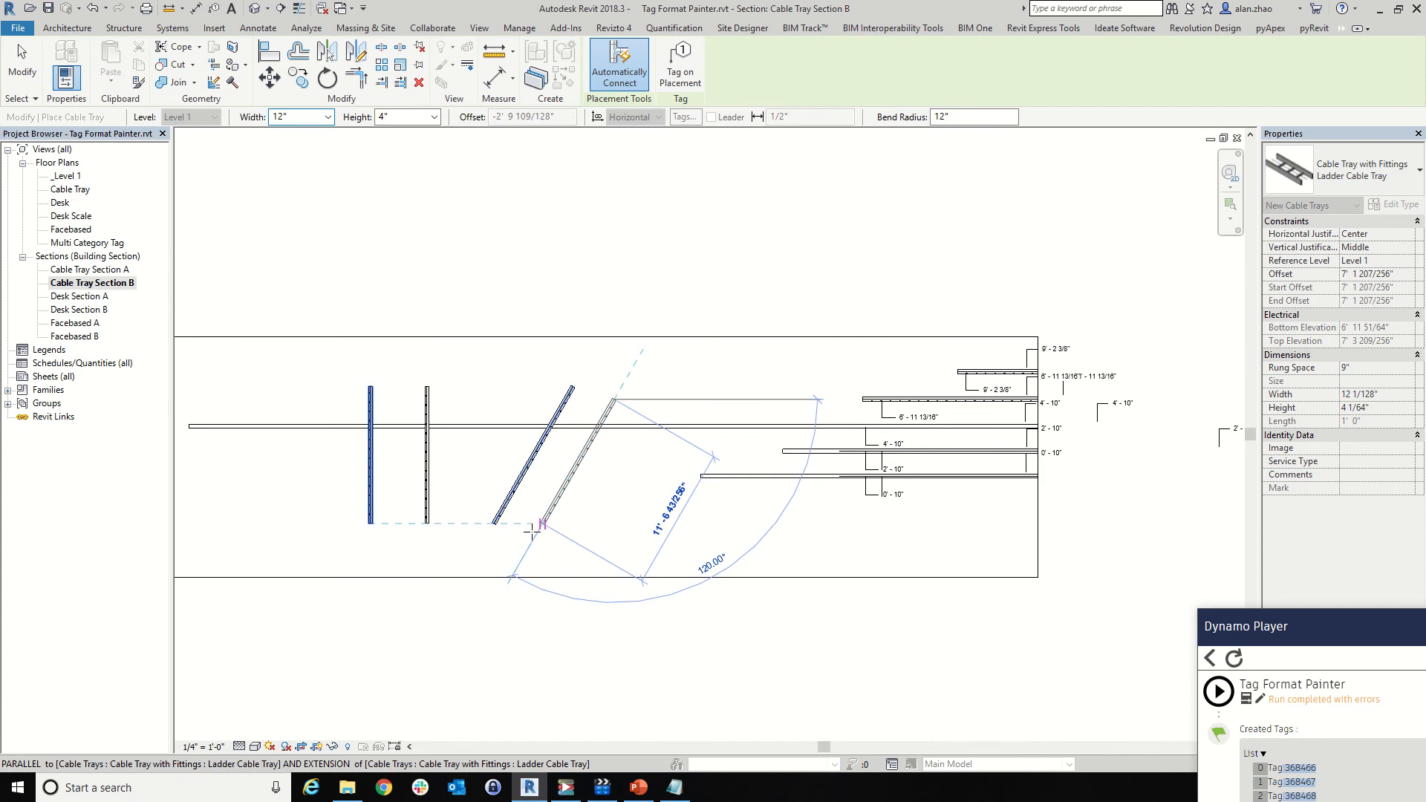
pyautogui.click(534, 534)
pyautogui.press('Escape')
pyautogui.press('Escape')
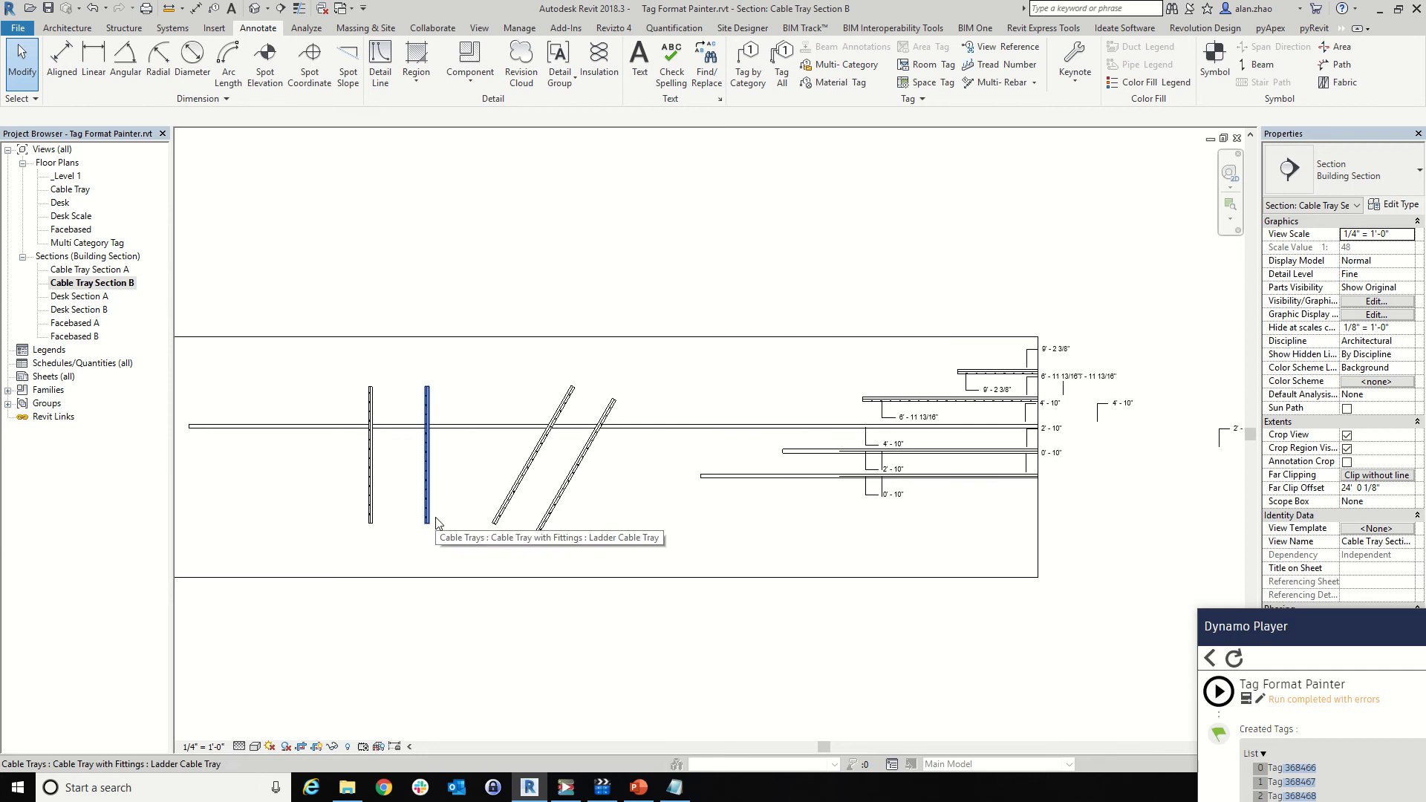
# Rerun Tag Format Painter with the two vertical and two slanted cable trays as elements and create the tags on the active view
pyautogui.click(1219, 690)
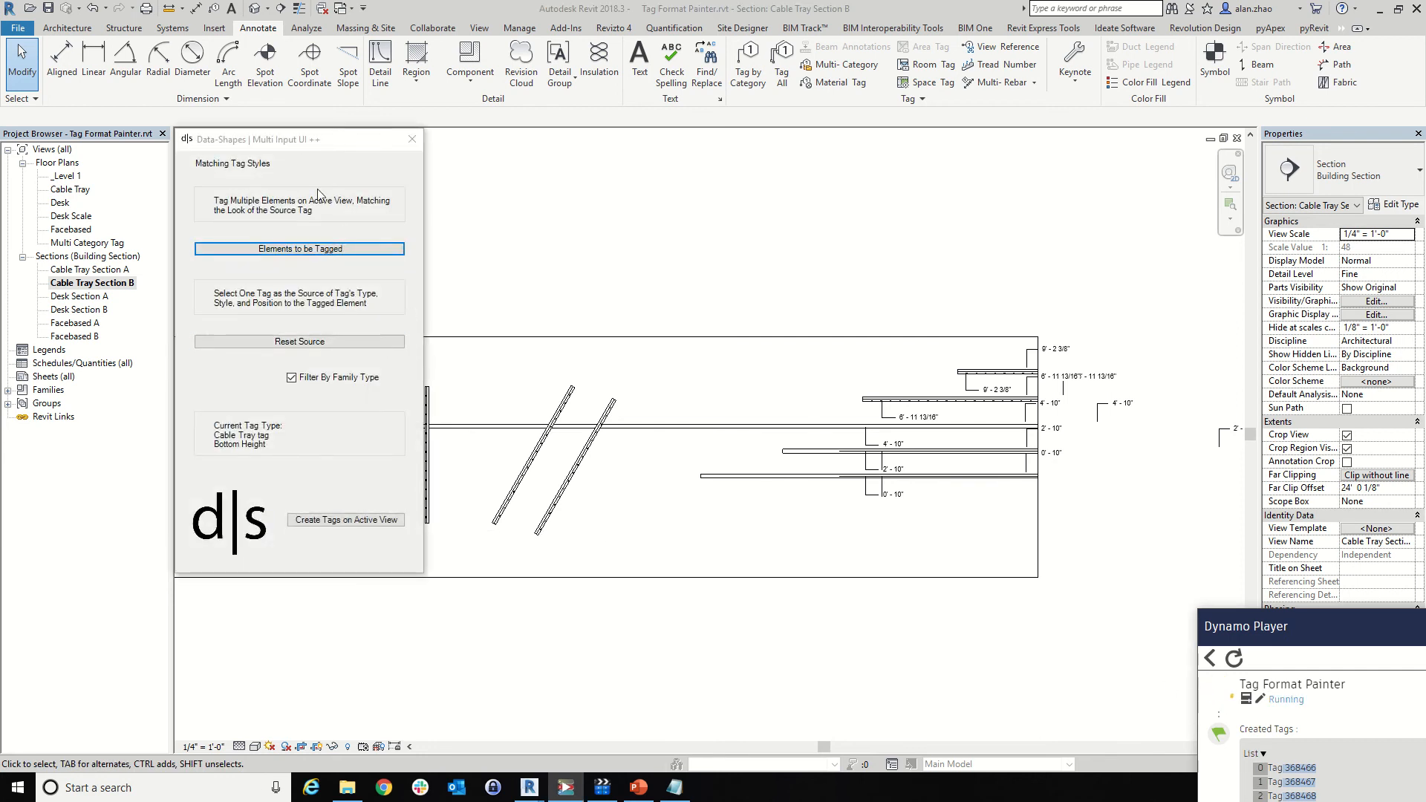
pyautogui.moveTo(297, 148); pyautogui.dragTo(133, 144)
pyautogui.click(96, 337)
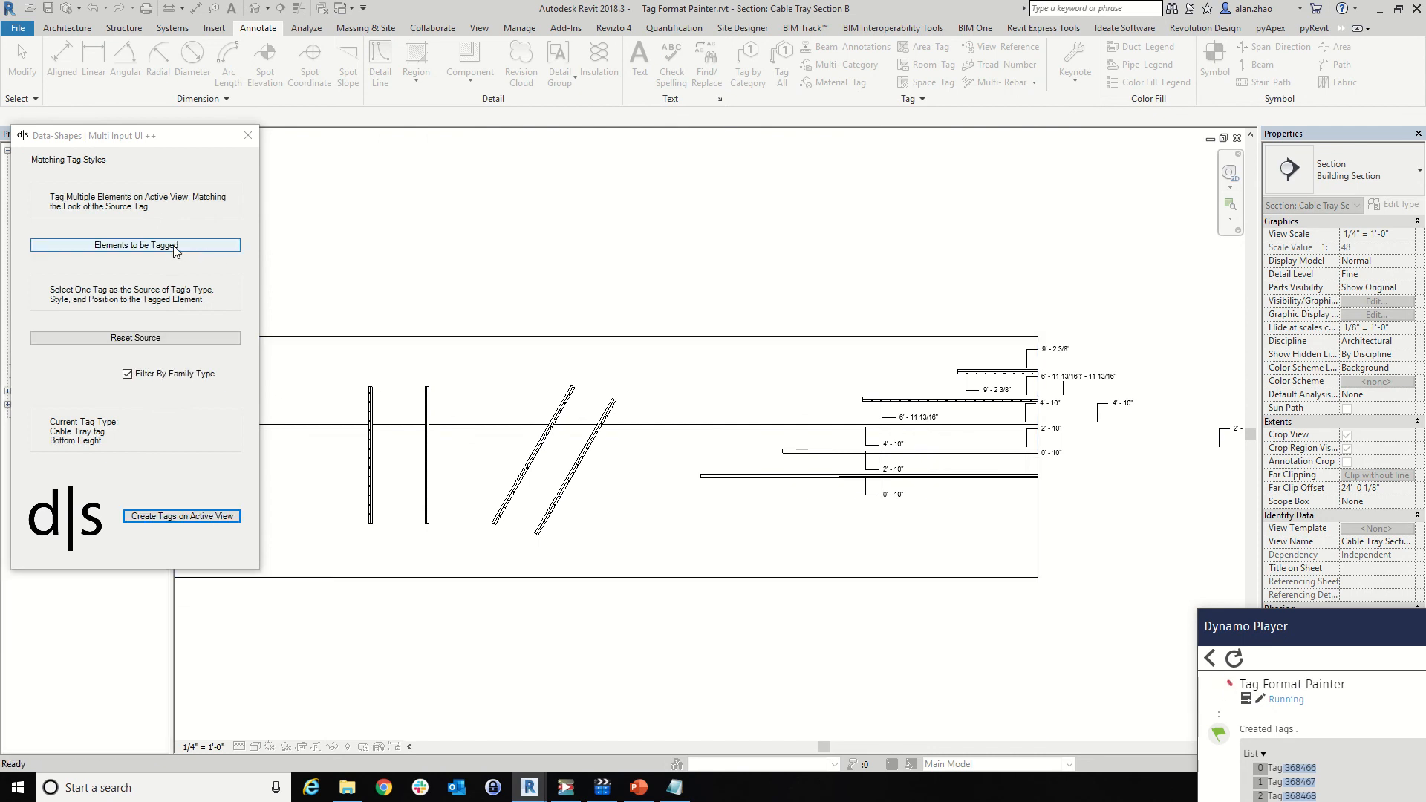
pyautogui.click(217, 246)
pyautogui.moveTo(728, 633); pyautogui.dragTo(328, 471)
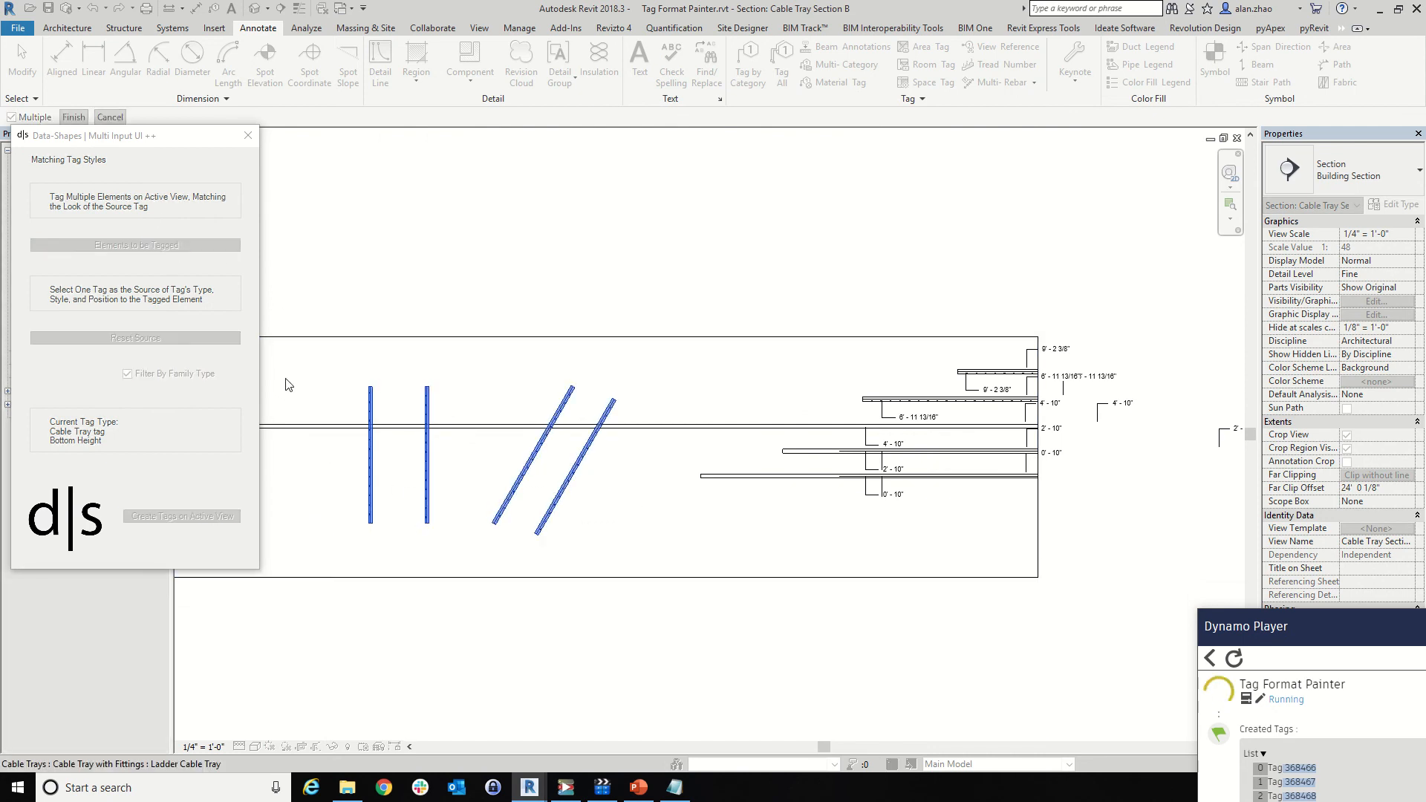
pyautogui.click(73, 118)
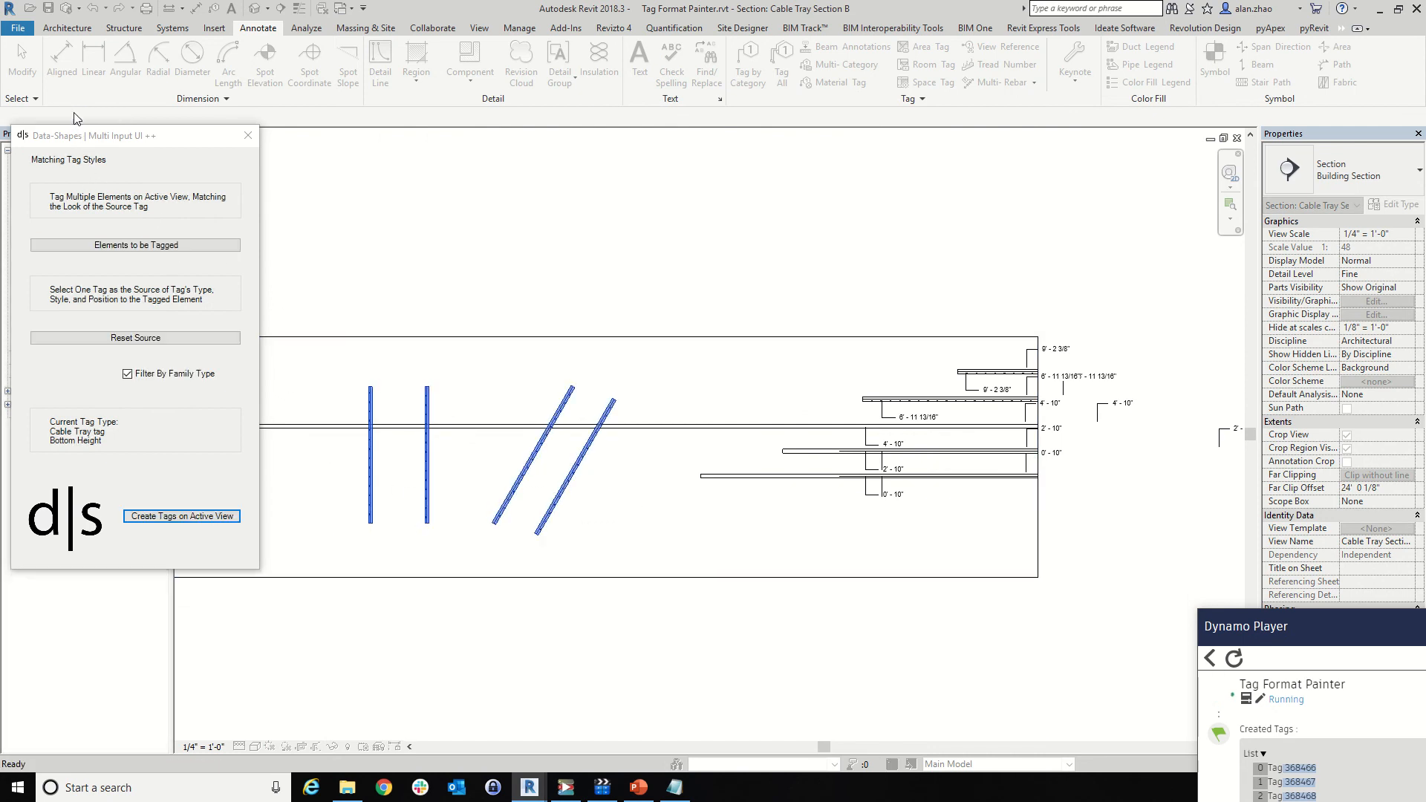
pyautogui.click(197, 524)
# Examine the second vertical tray's tag and the curve-direction flowchart in PowerPoint, return to Revit and dismiss the save reminder
pyautogui.scroll(2, 416, 439)
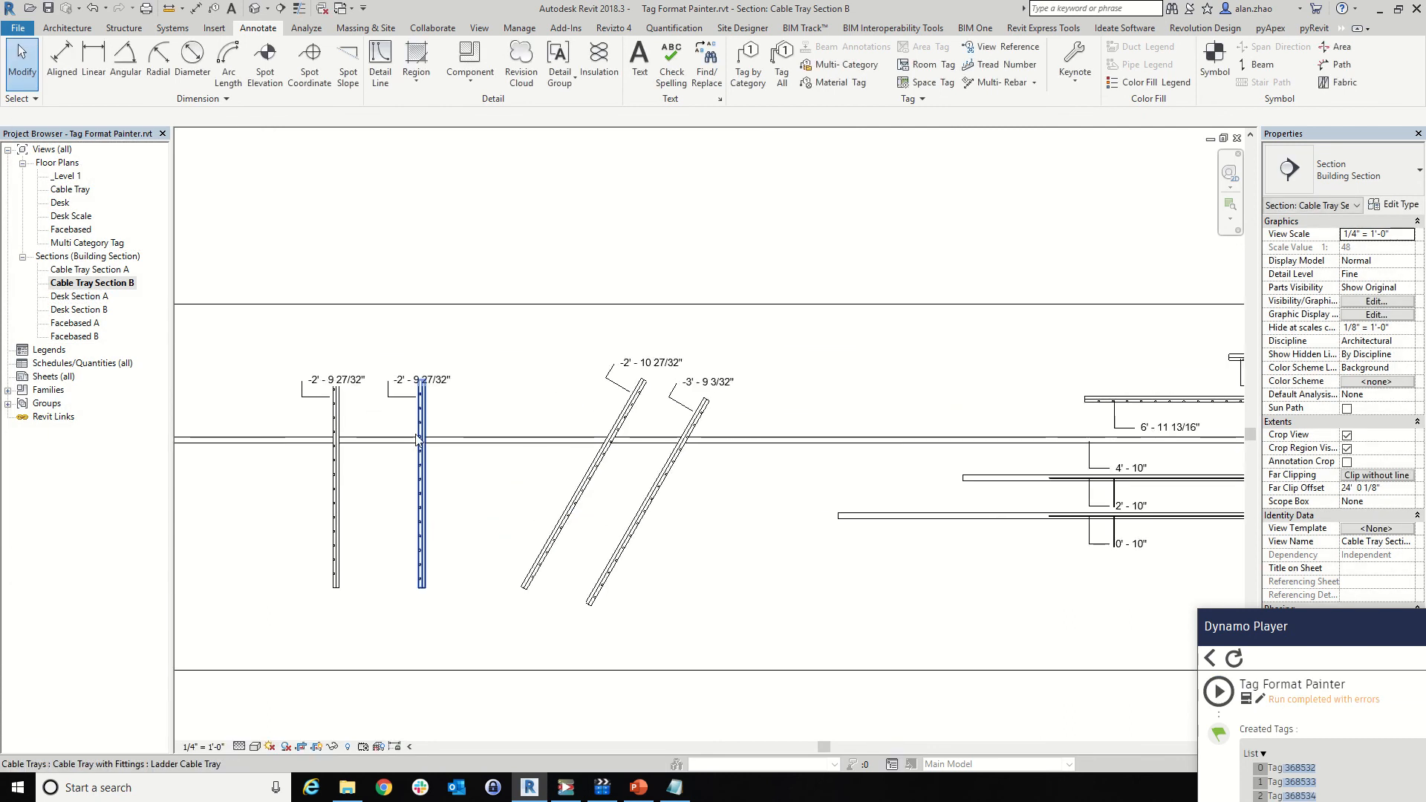
pyautogui.click(424, 517)
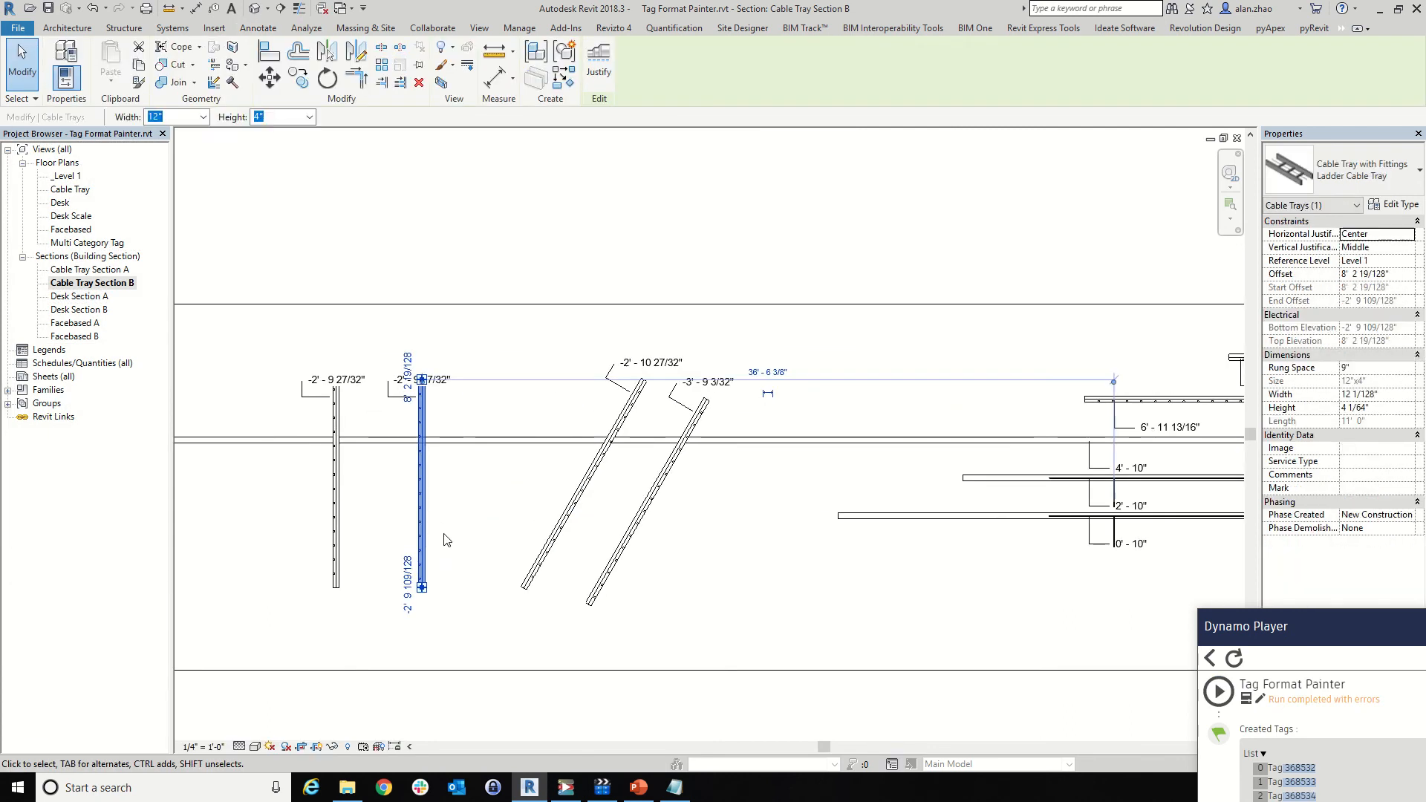
pyautogui.click(726, 734)
pyautogui.click(638, 787)
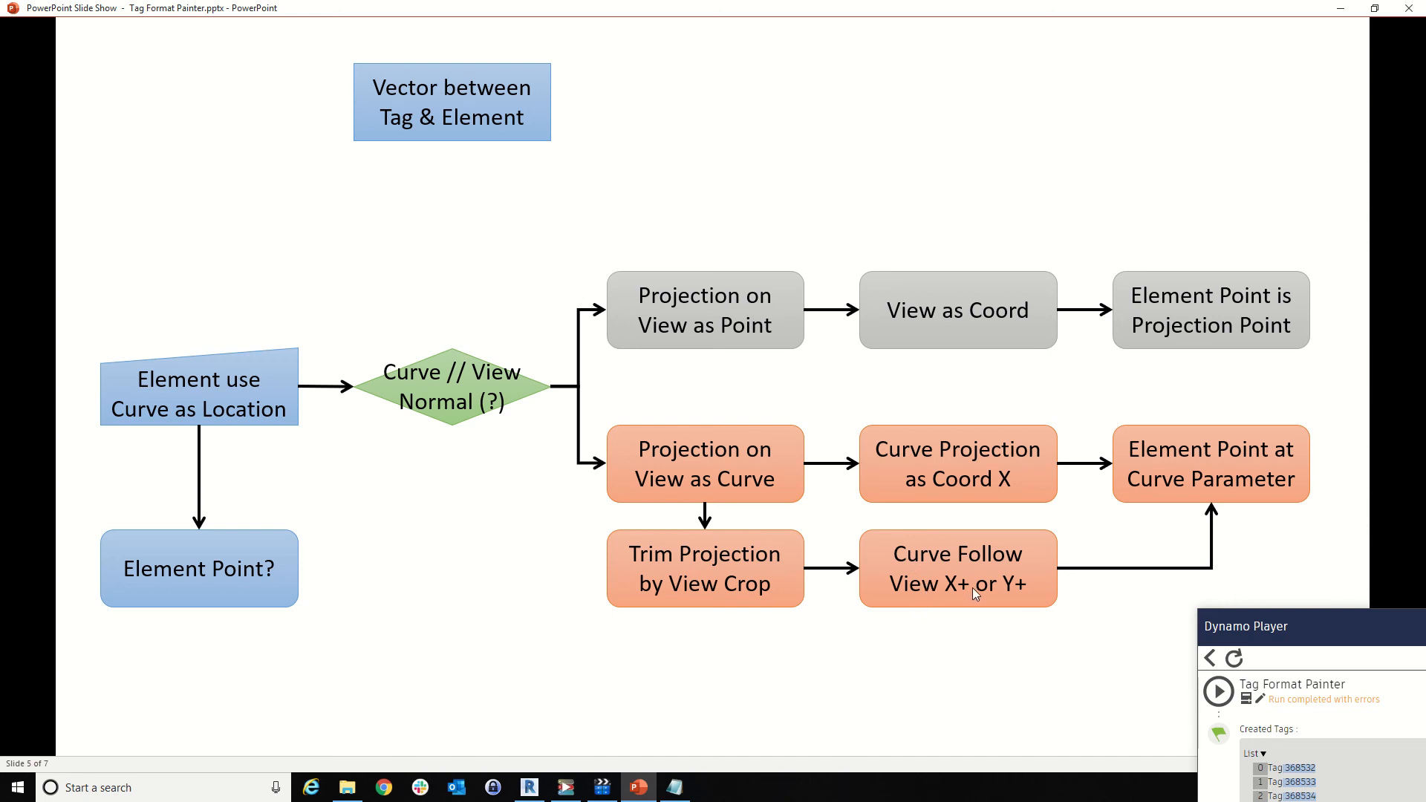
pyautogui.click(1341, 8)
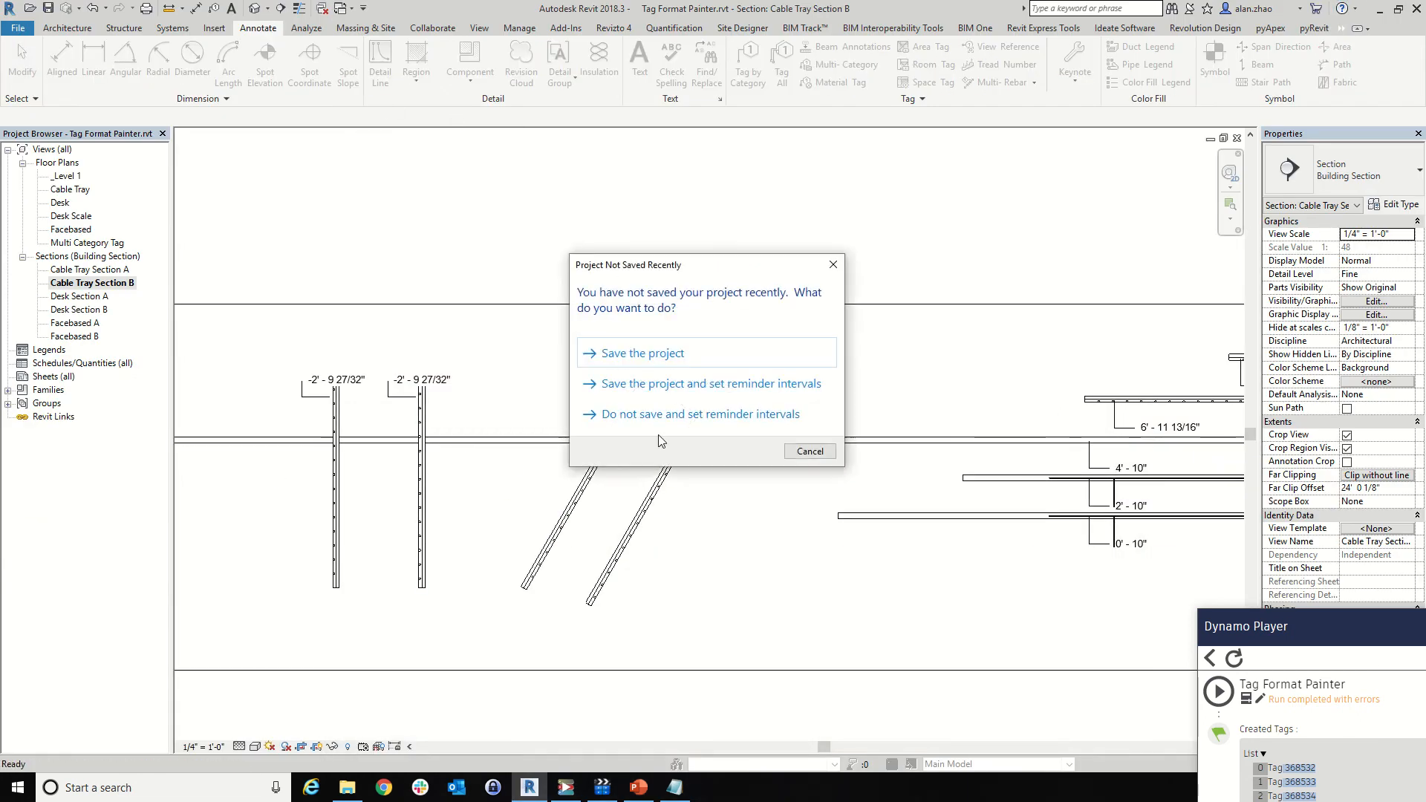
pyautogui.click(823, 457)
# Draw an upward arrow about 10'-6" long beside the first vertical tray with Wide Lines detail lines
pyautogui.scroll(2, 319, 564)
pyautogui.press('d')
pyautogui.press('l')
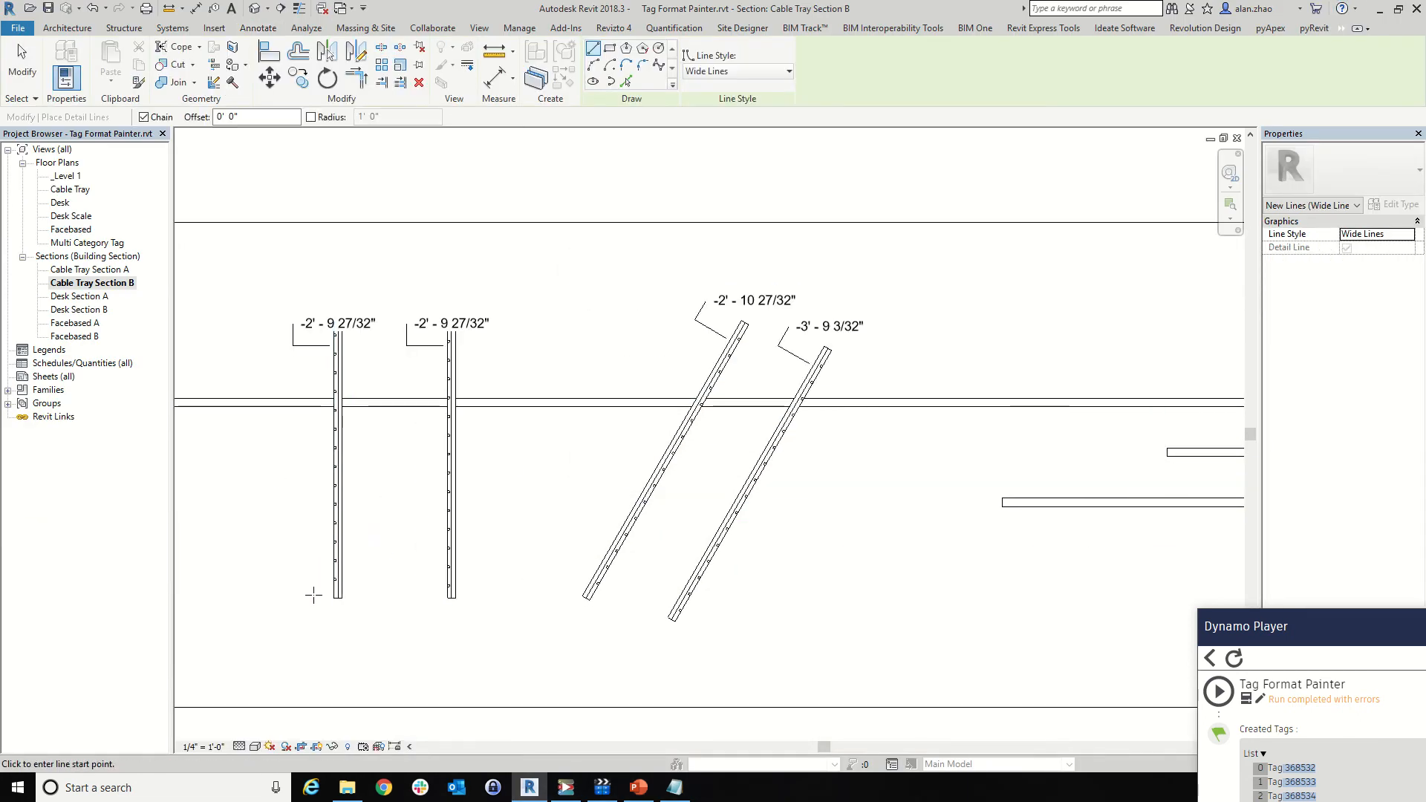
pyautogui.click(312, 594)
pyautogui.click(313, 334)
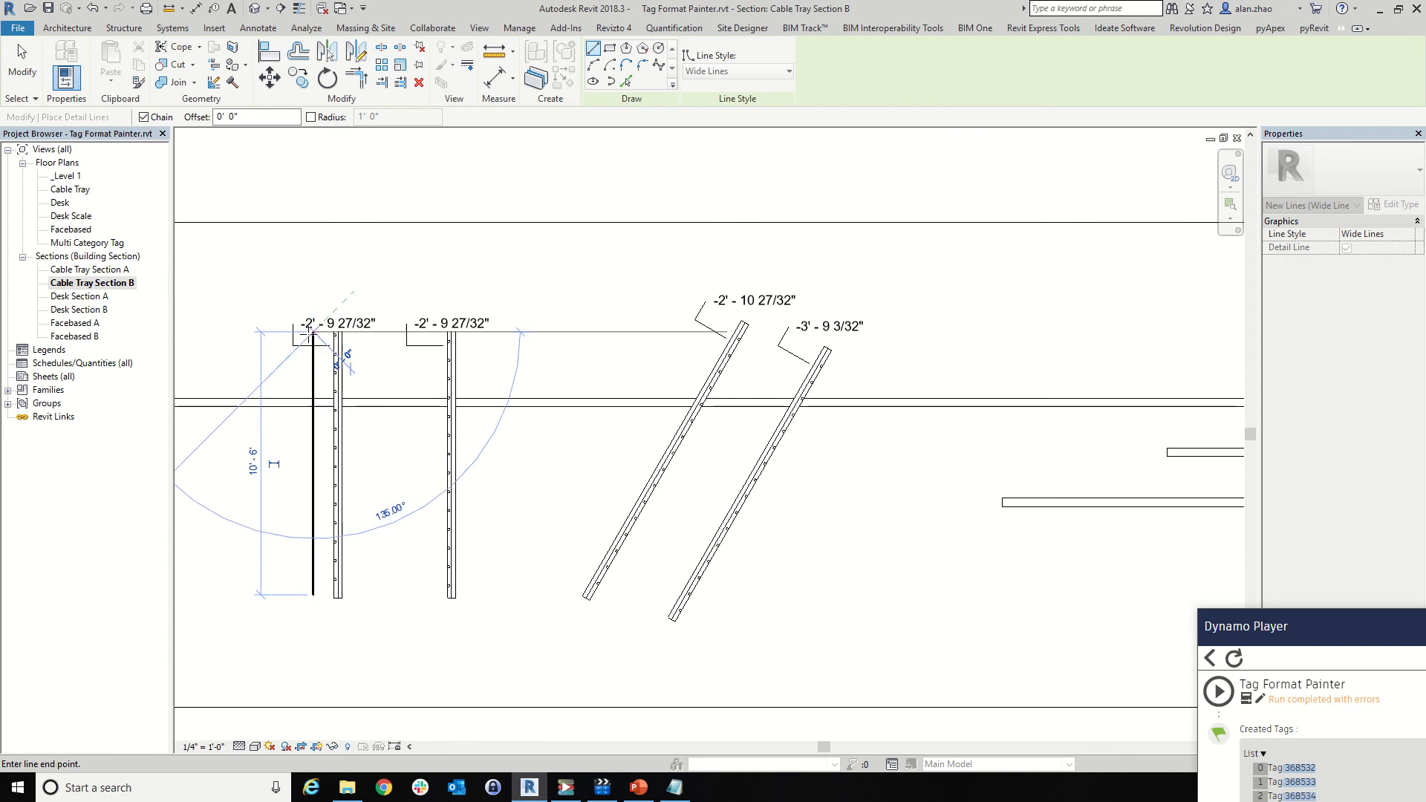
pyautogui.click(302, 367)
pyautogui.press('Escape')
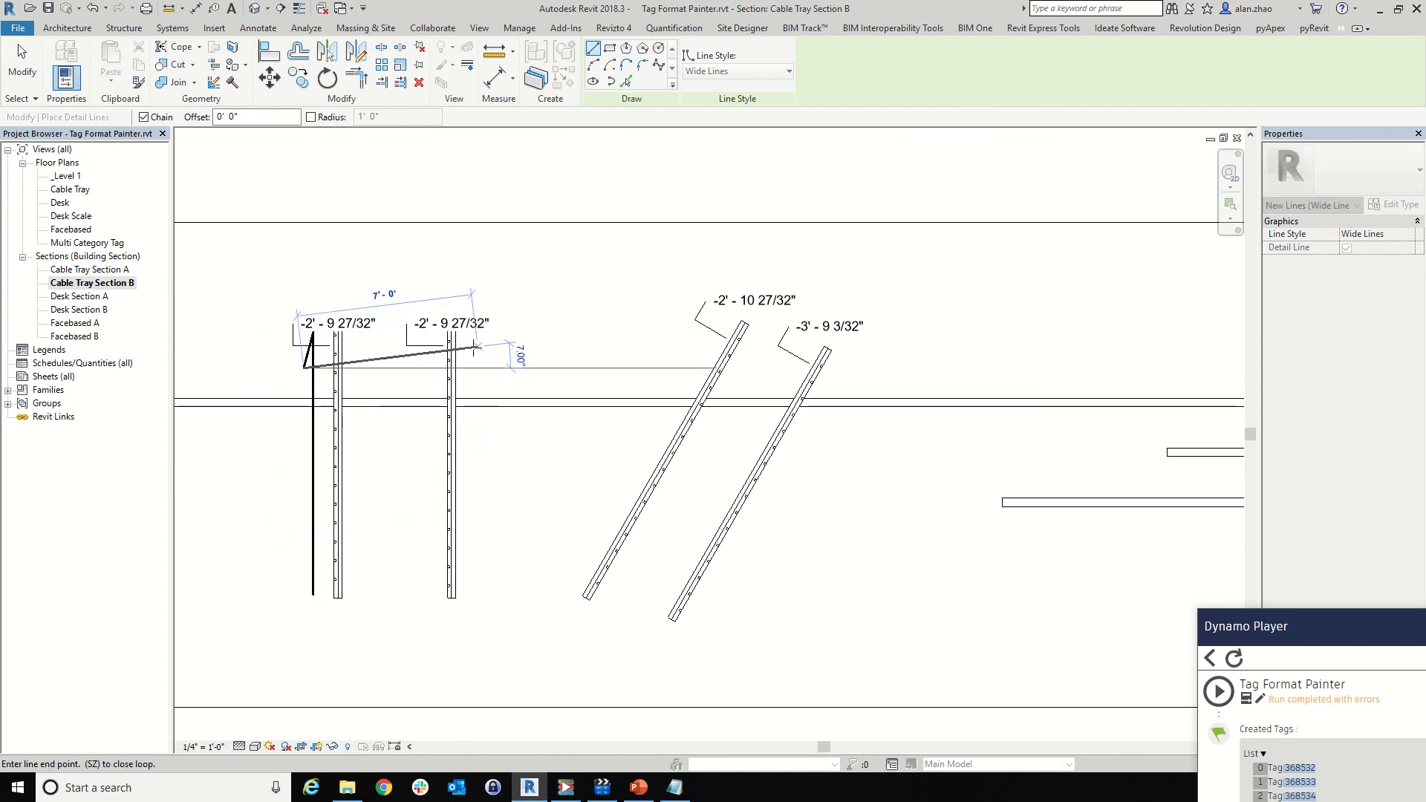
# Draw a downward detail-line arrow about 10'-4" long beside the second vertical tray
pyautogui.click(471, 337)
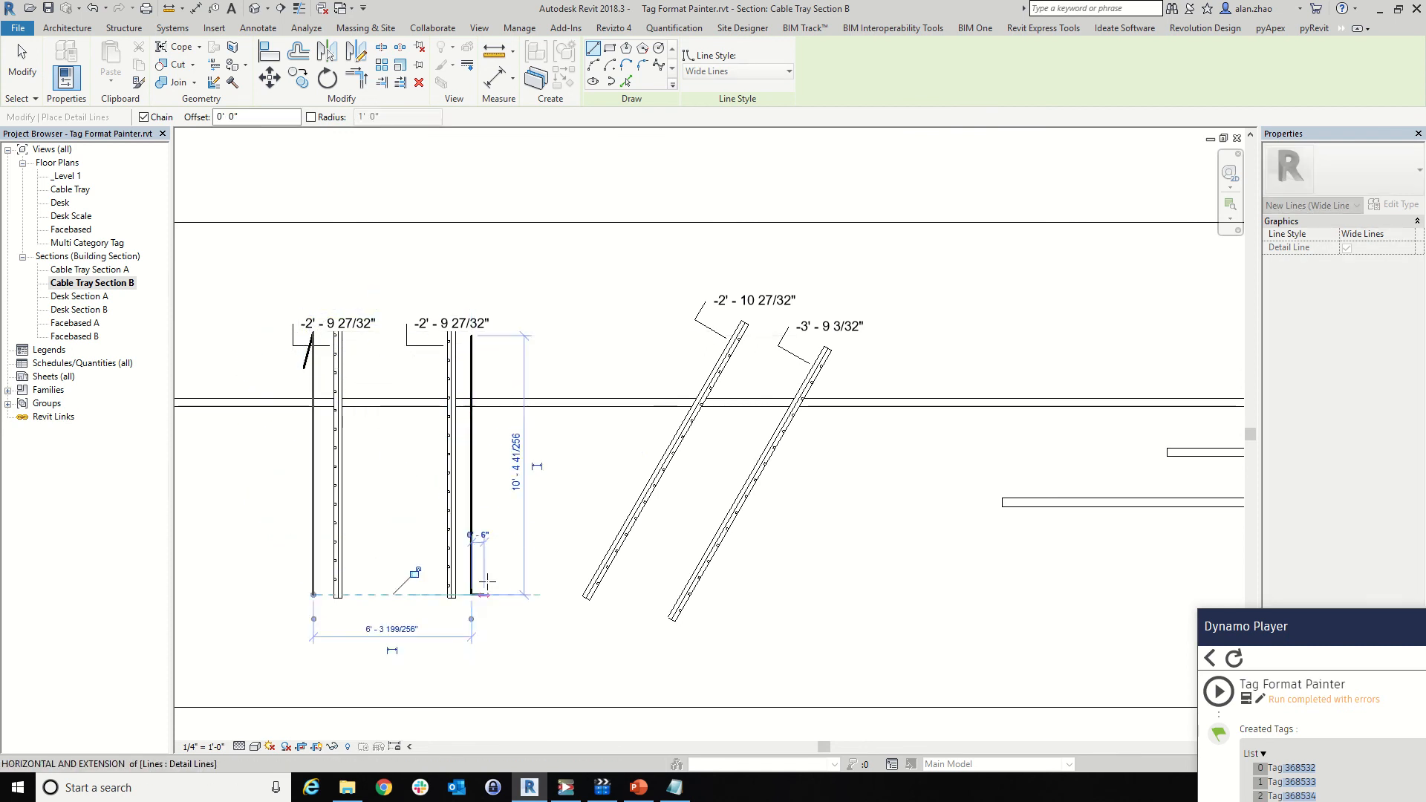
pyautogui.click(472, 594)
pyautogui.click(478, 570)
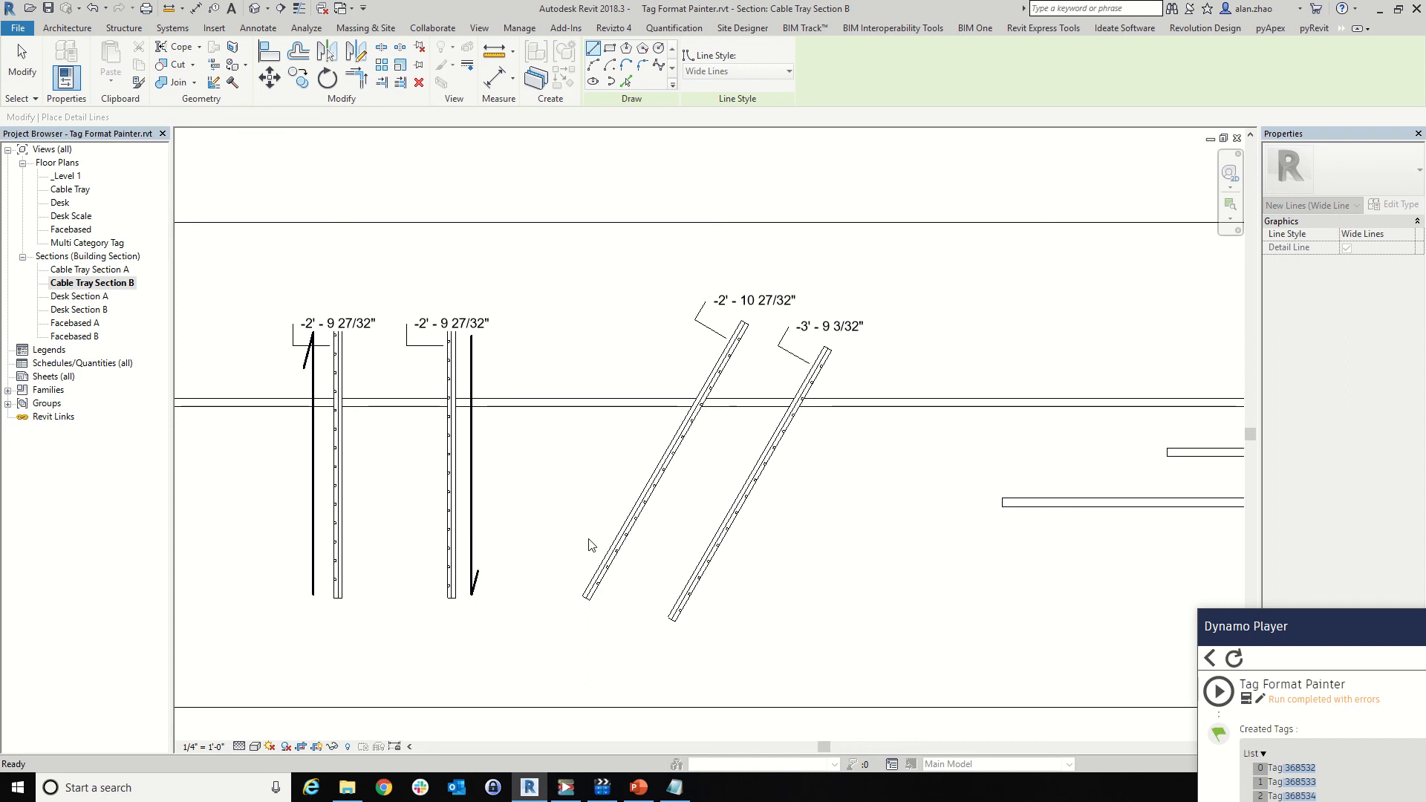
pyautogui.press('Escape')
# Draw an upward detail-line arrow about 12' long parallel to the first slanted tray, 30° off vertical
pyautogui.click(575, 583)
pyautogui.click(726, 324)
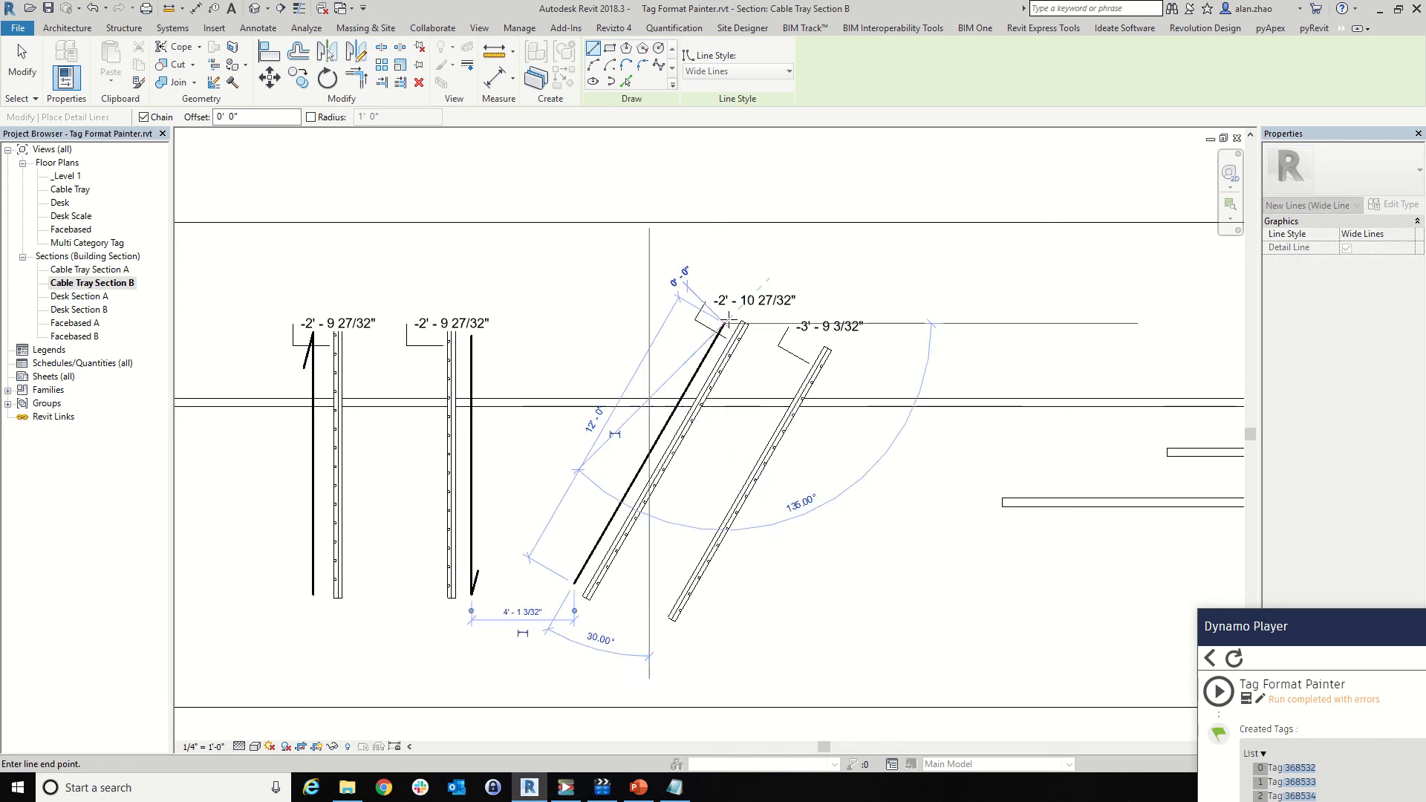
pyautogui.click(707, 341)
pyautogui.press('Escape')
# Draw a downward detail-line arrow parallel to the second slanted tray and finish the detail lines
pyautogui.click(841, 358)
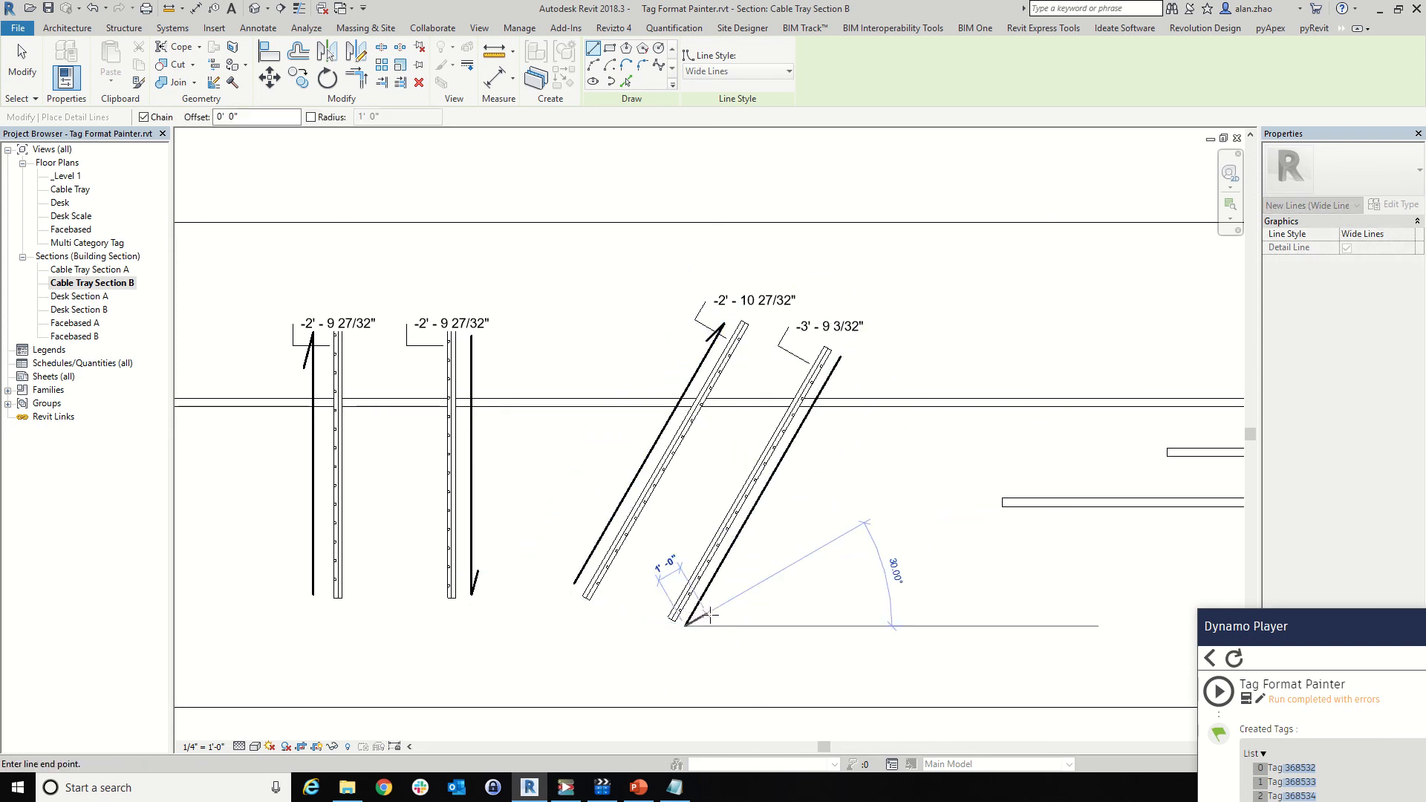
pyautogui.click(687, 624)
pyautogui.click(711, 612)
pyautogui.press('Escape')
pyautogui.press('Escape')
# Place the XYZ Family1 axis component on the face of the long horizontal cable tray near its left end
pyautogui.scroll(-2, 701, 594)
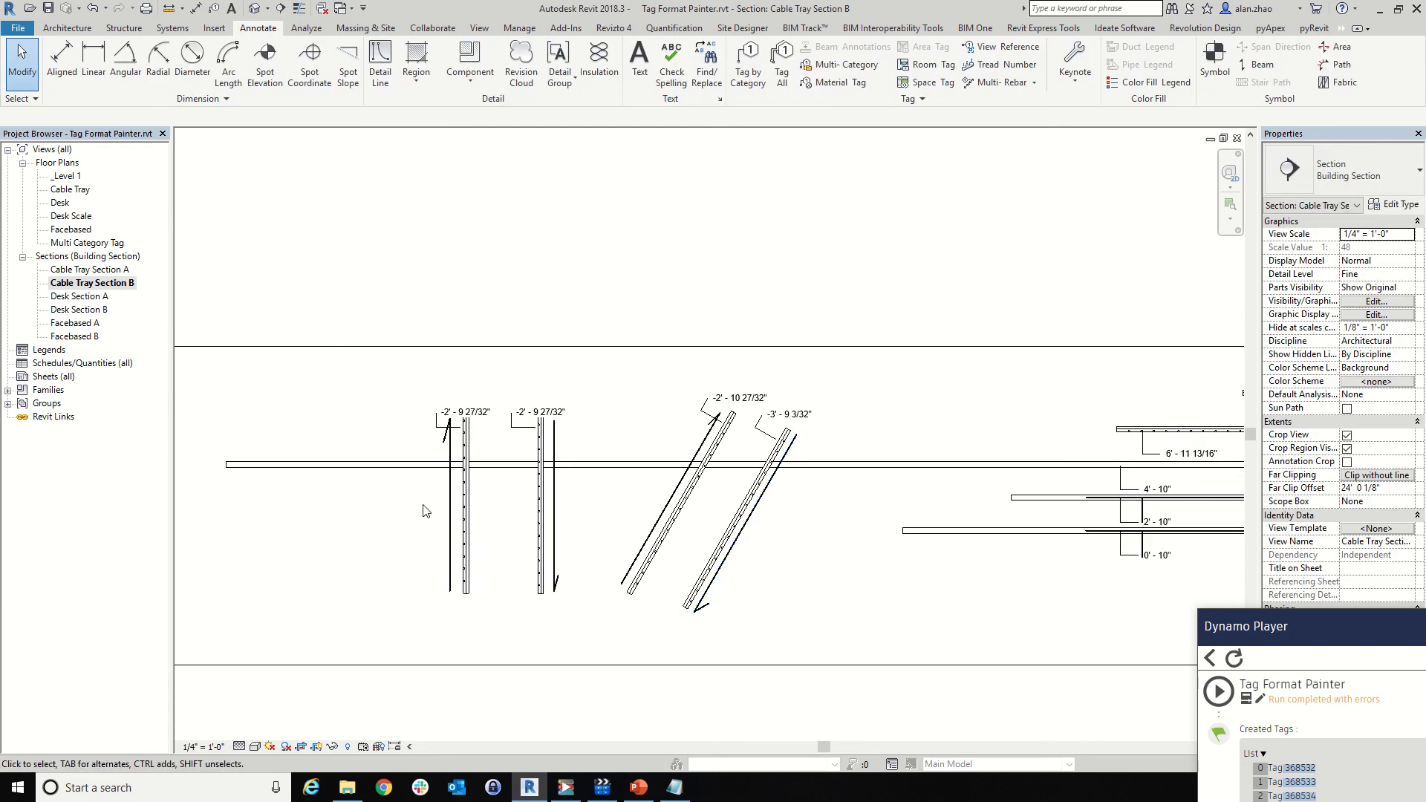
pyautogui.scroll(-2, 461, 532)
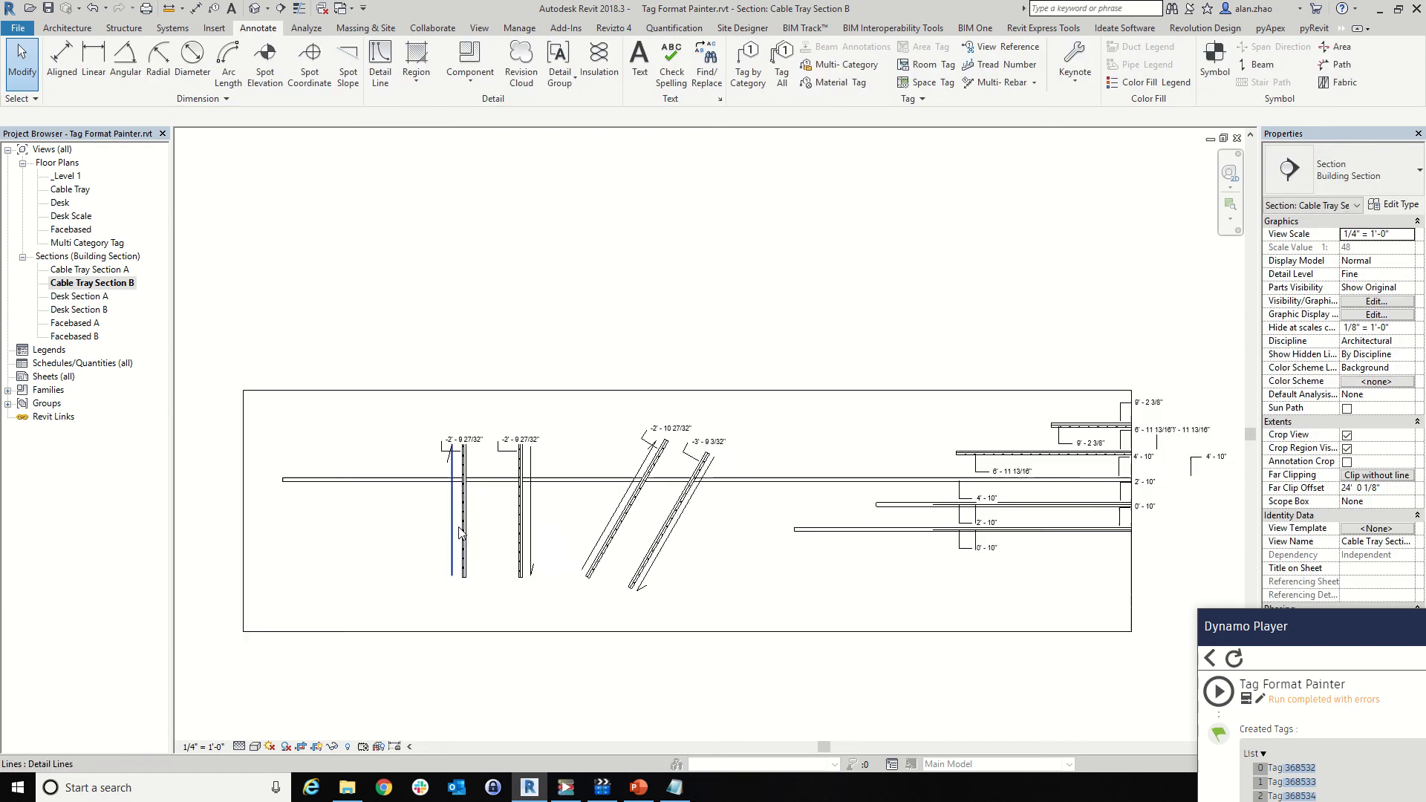
pyautogui.click(344, 582)
pyautogui.scroll(1, 302, 493)
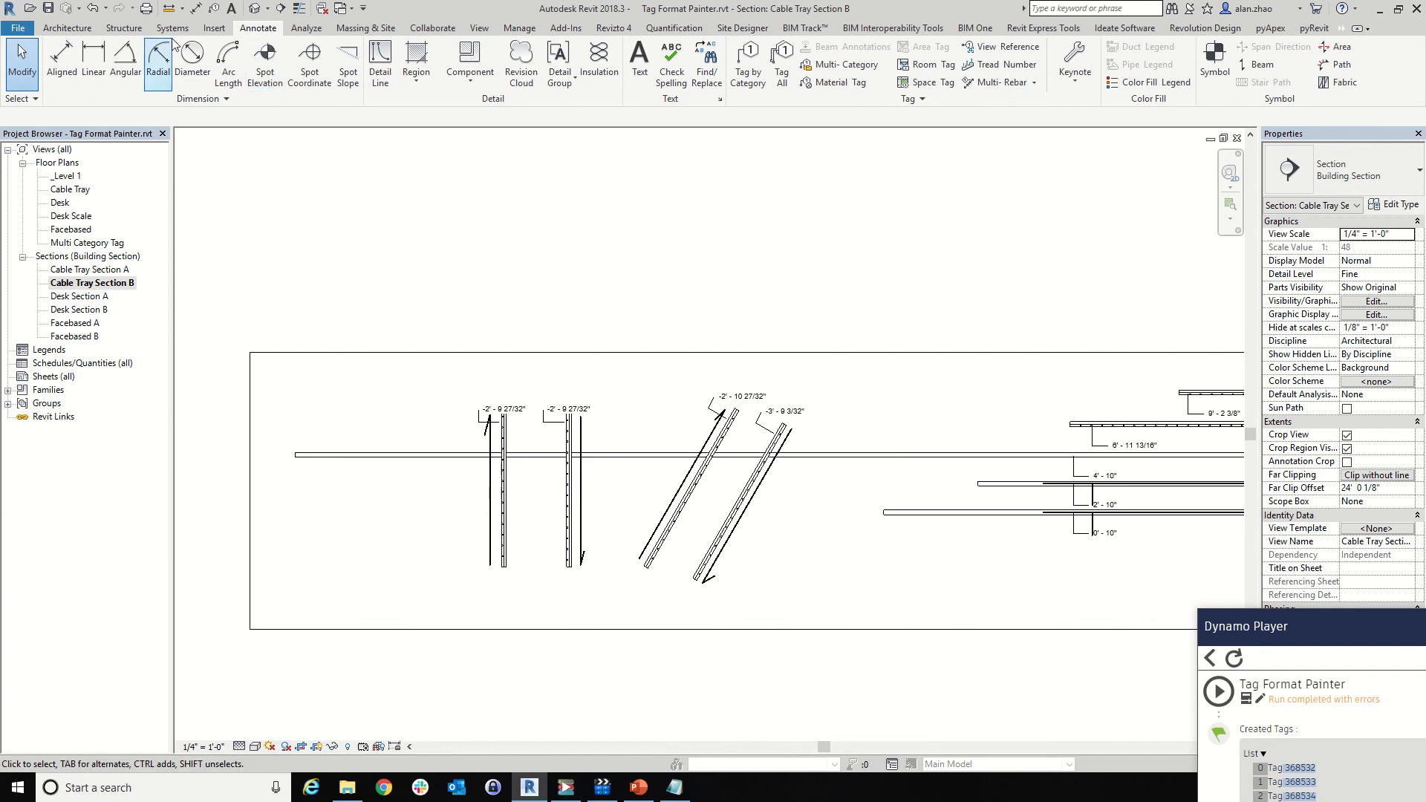
pyautogui.click(65, 28)
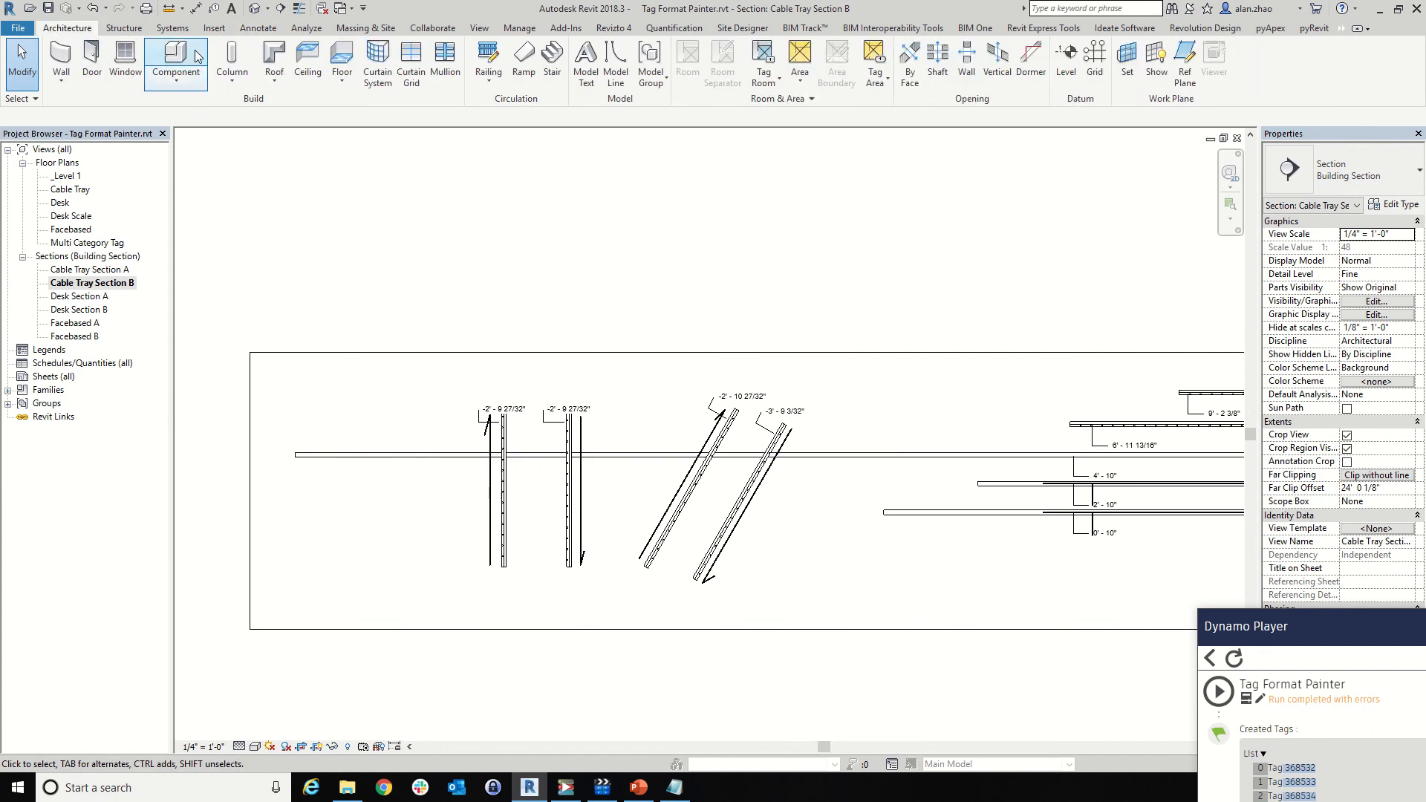
pyautogui.click(195, 56)
pyautogui.scroll(3, 301, 449)
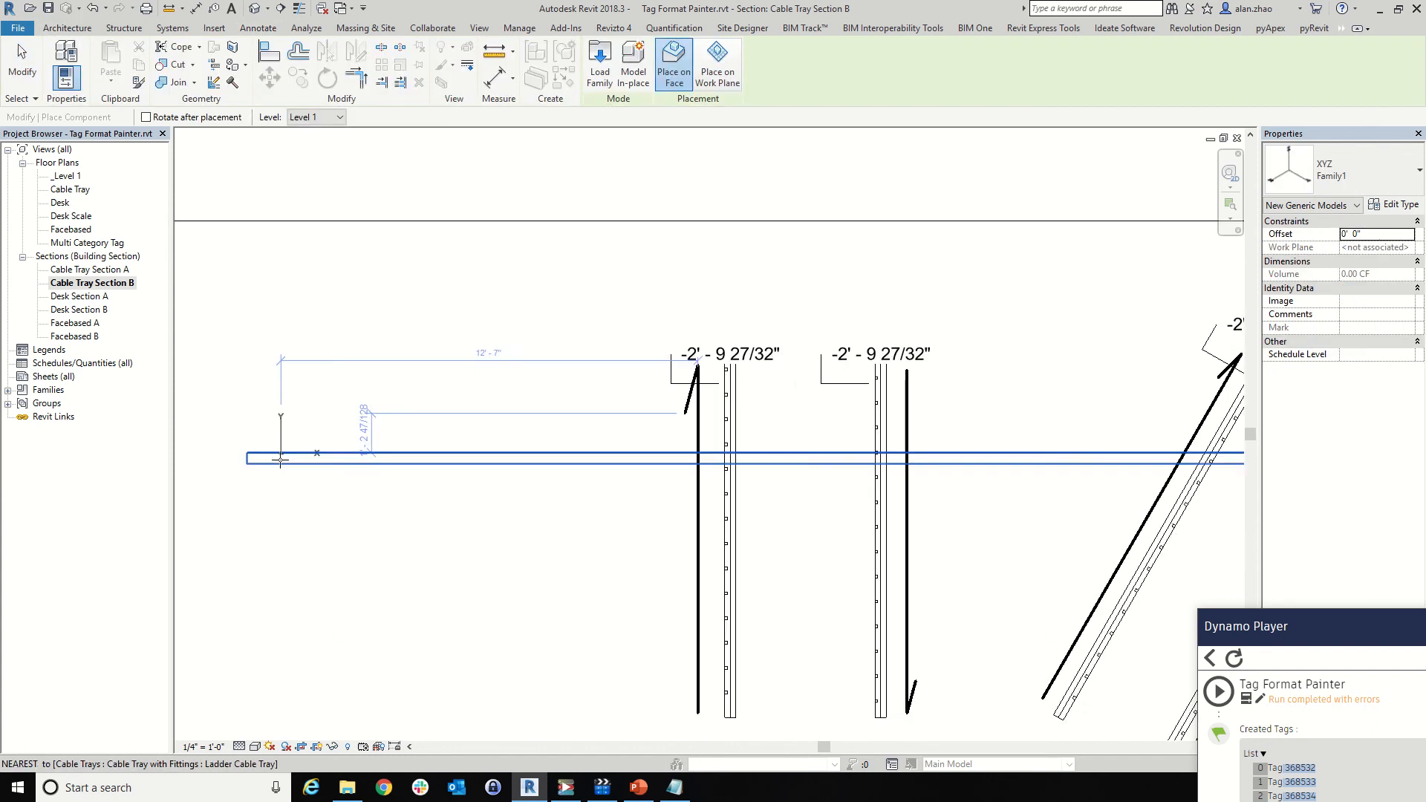
pyautogui.scroll(2, 275, 458)
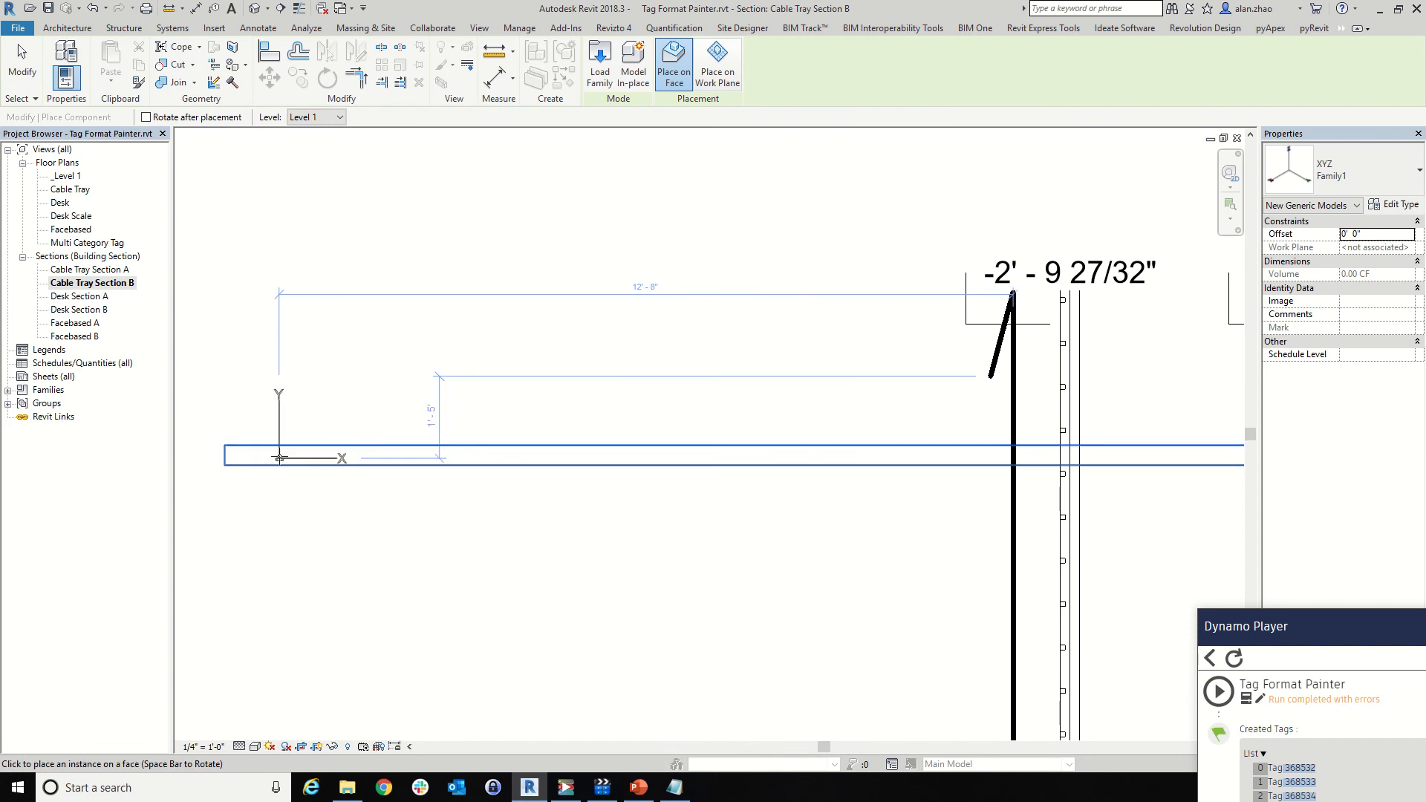
pyautogui.press('Escape')
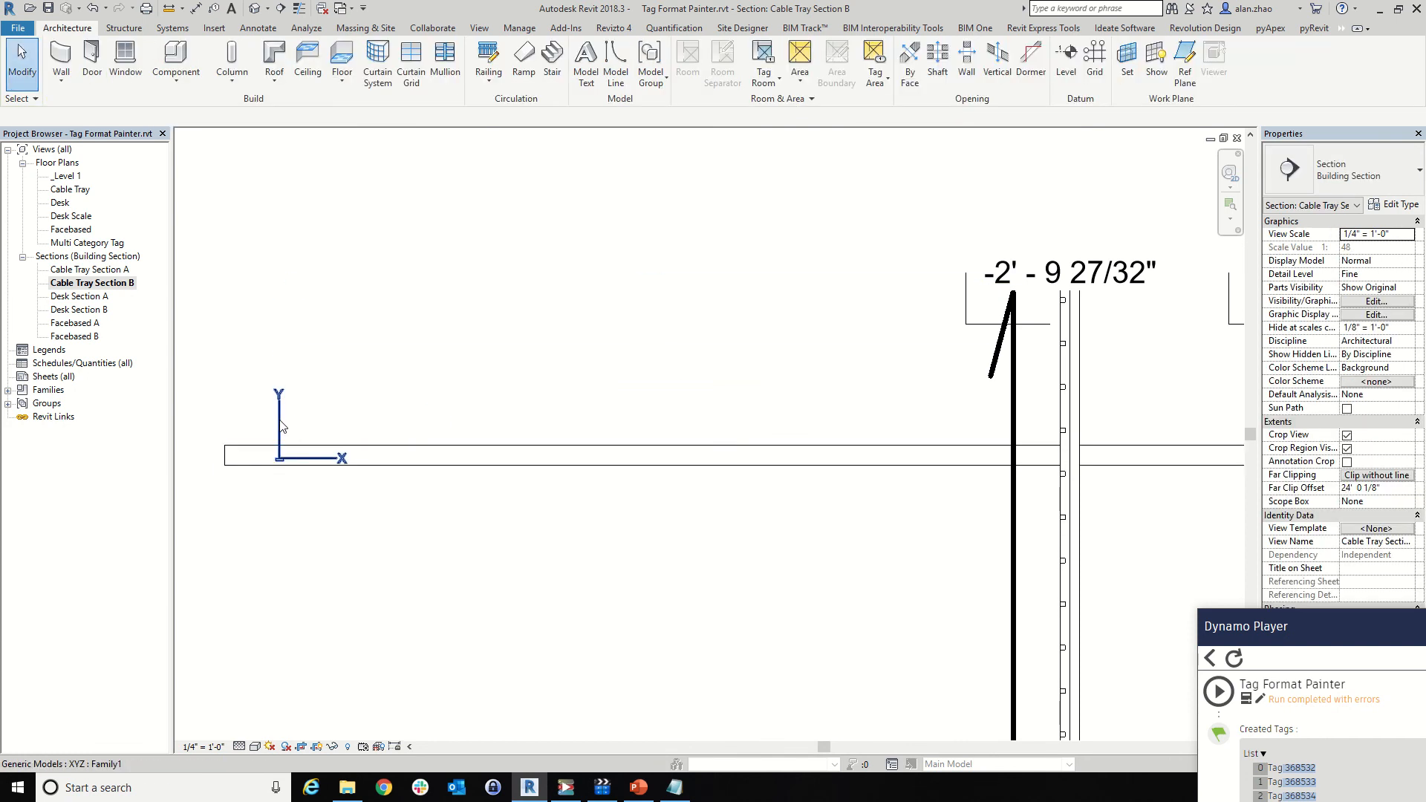
# Move the XYZ axis marker into the empty area just below and left of the first vertical tray
pyautogui.click(280, 418)
pyautogui.scroll(-4, 607, 340)
pyautogui.moveTo(280, 414); pyautogui.dragTo(735, 615)
pyautogui.scroll(-3, 654, 427)
pyautogui.scroll(2, 700, 558)
pyautogui.scroll(2, 735, 615)
pyautogui.click(615, 658)
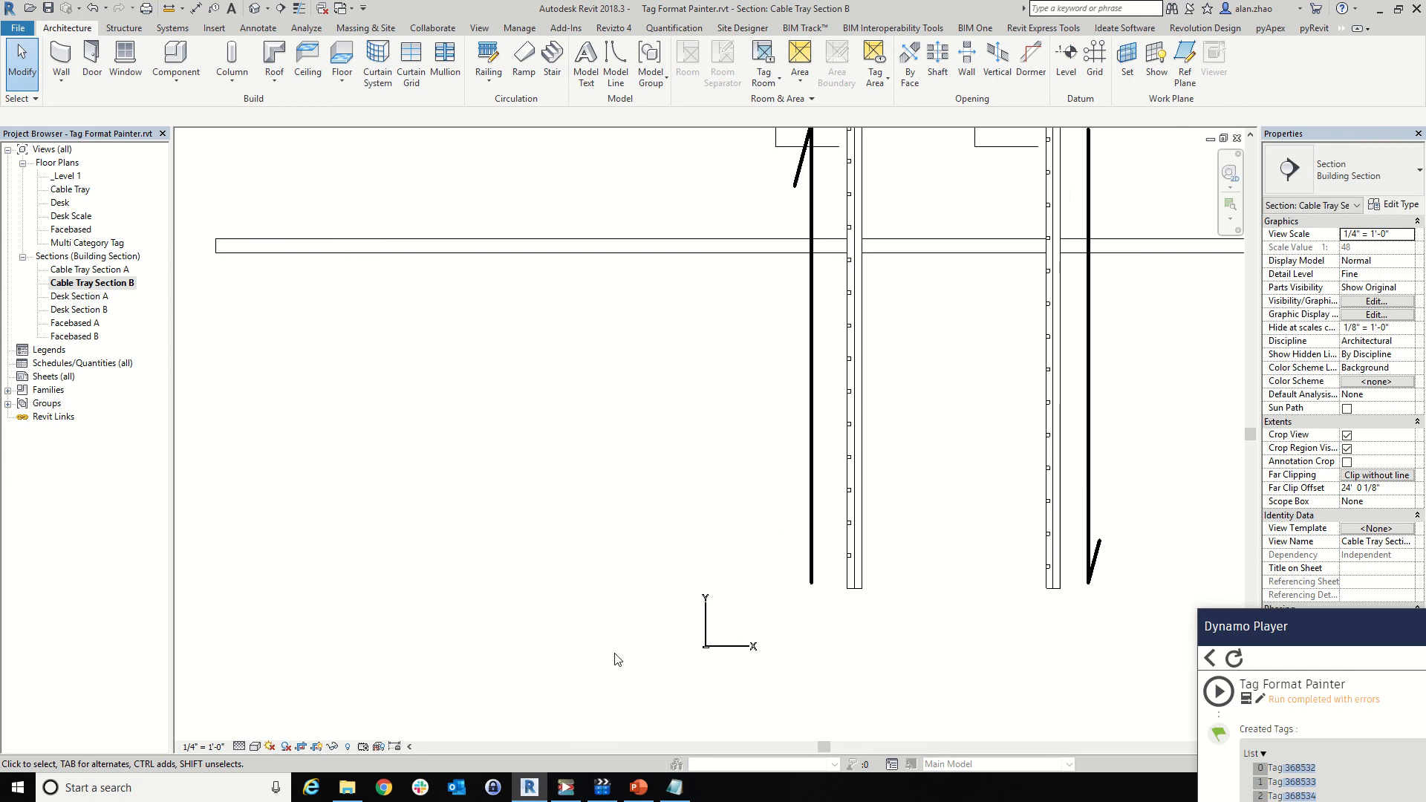
# Compare the vertical and slanted direction arrows with the XYZ marker's axes, selecting them one at a time
pyautogui.scroll(-3, 1057, 599)
pyautogui.click(628, 386)
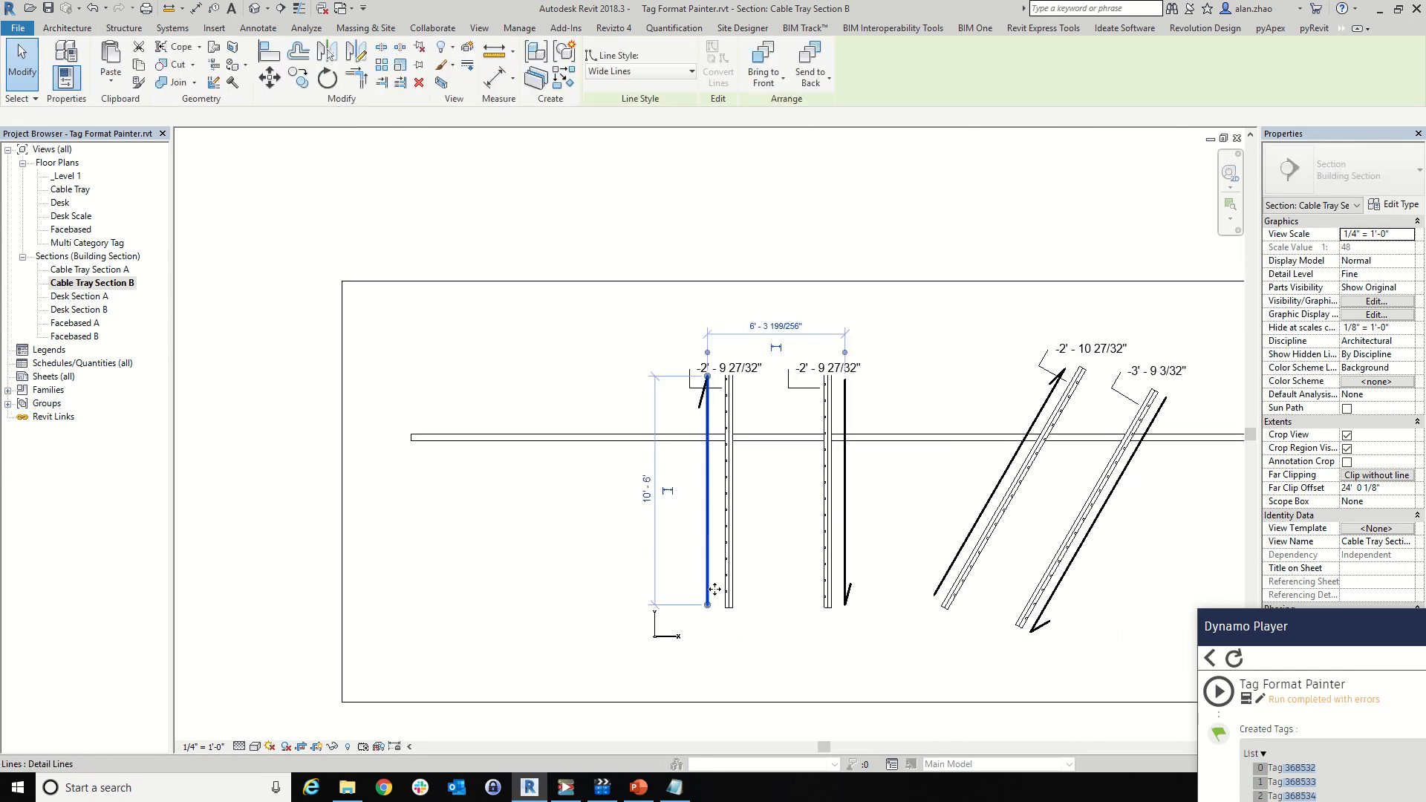
pyautogui.scroll(2, 644, 689)
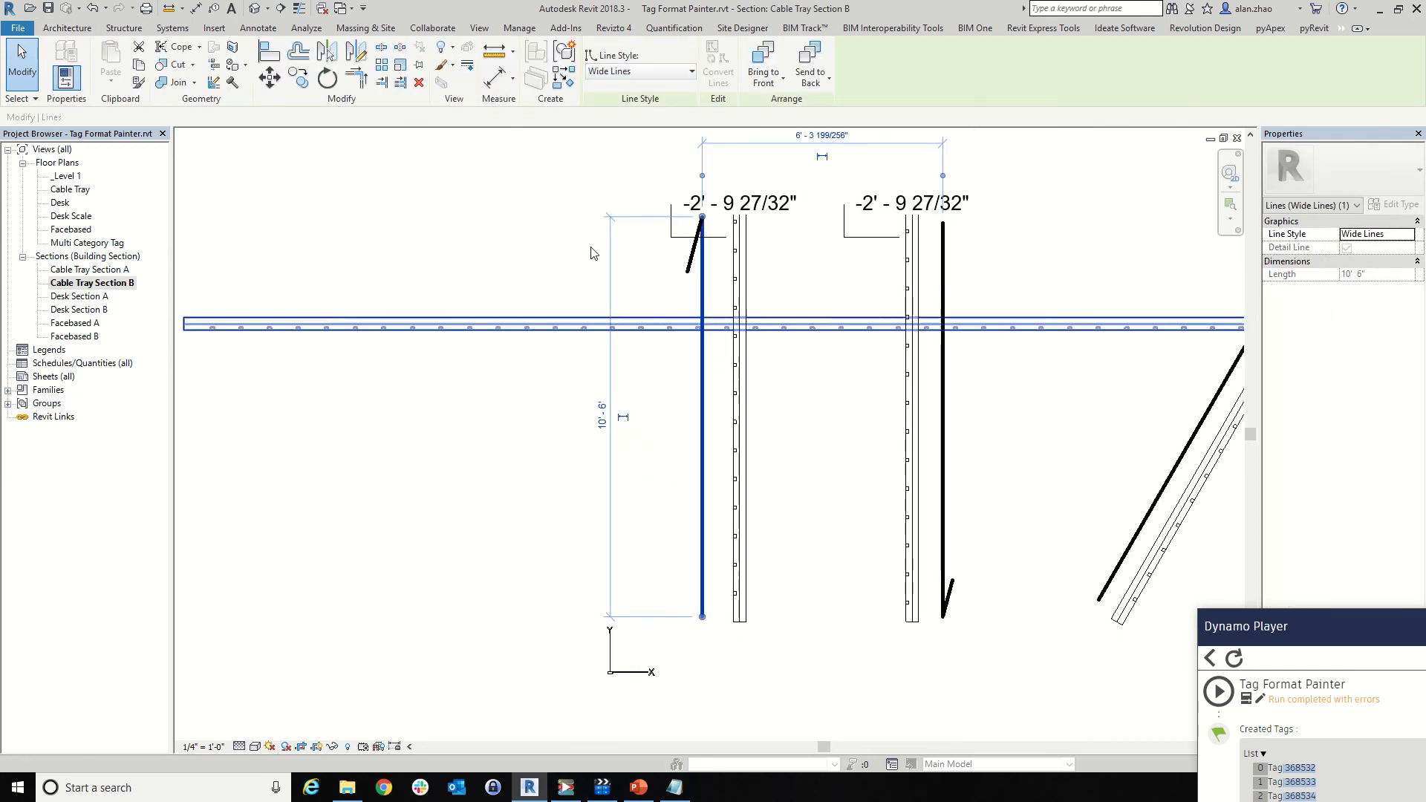
pyautogui.click(949, 387)
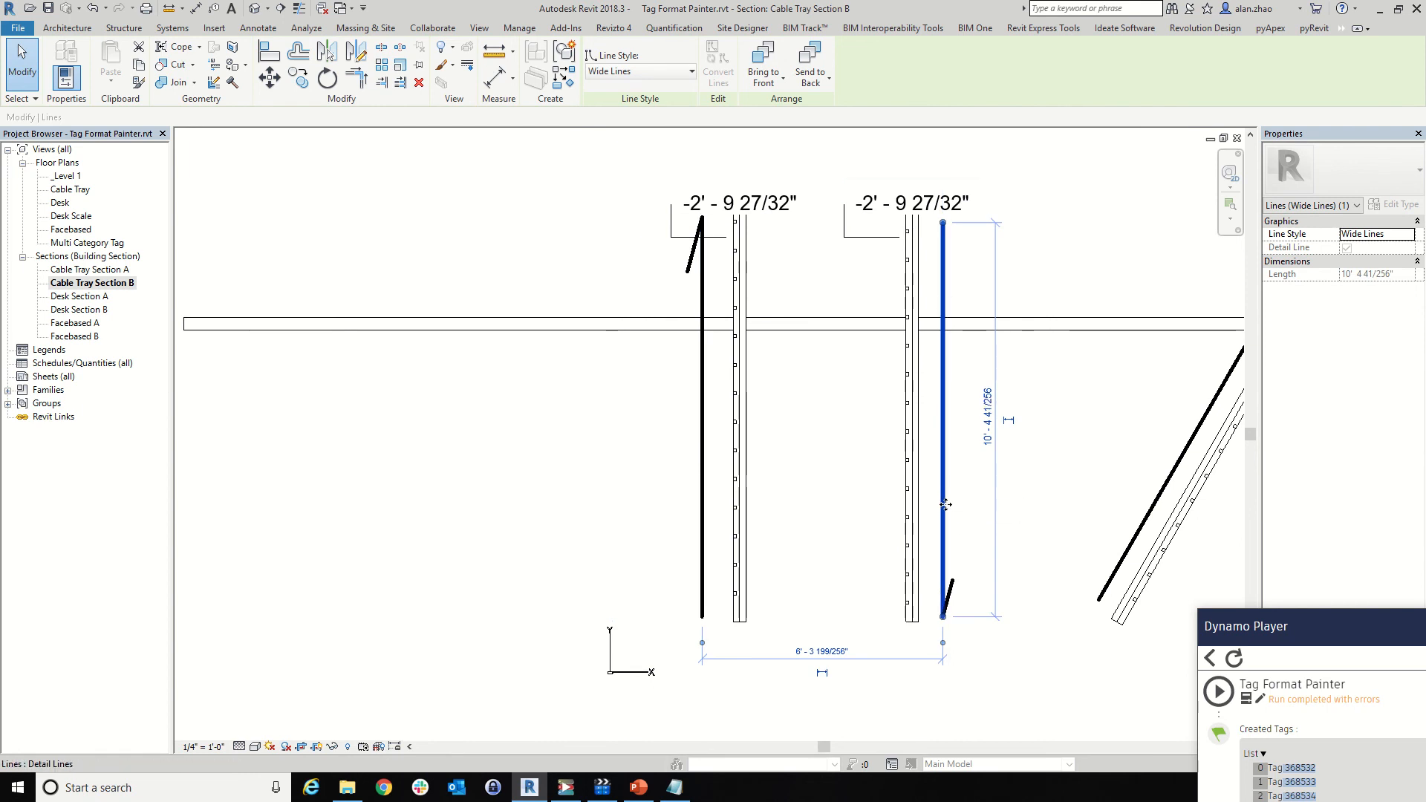
pyautogui.scroll(-2, 386, 338)
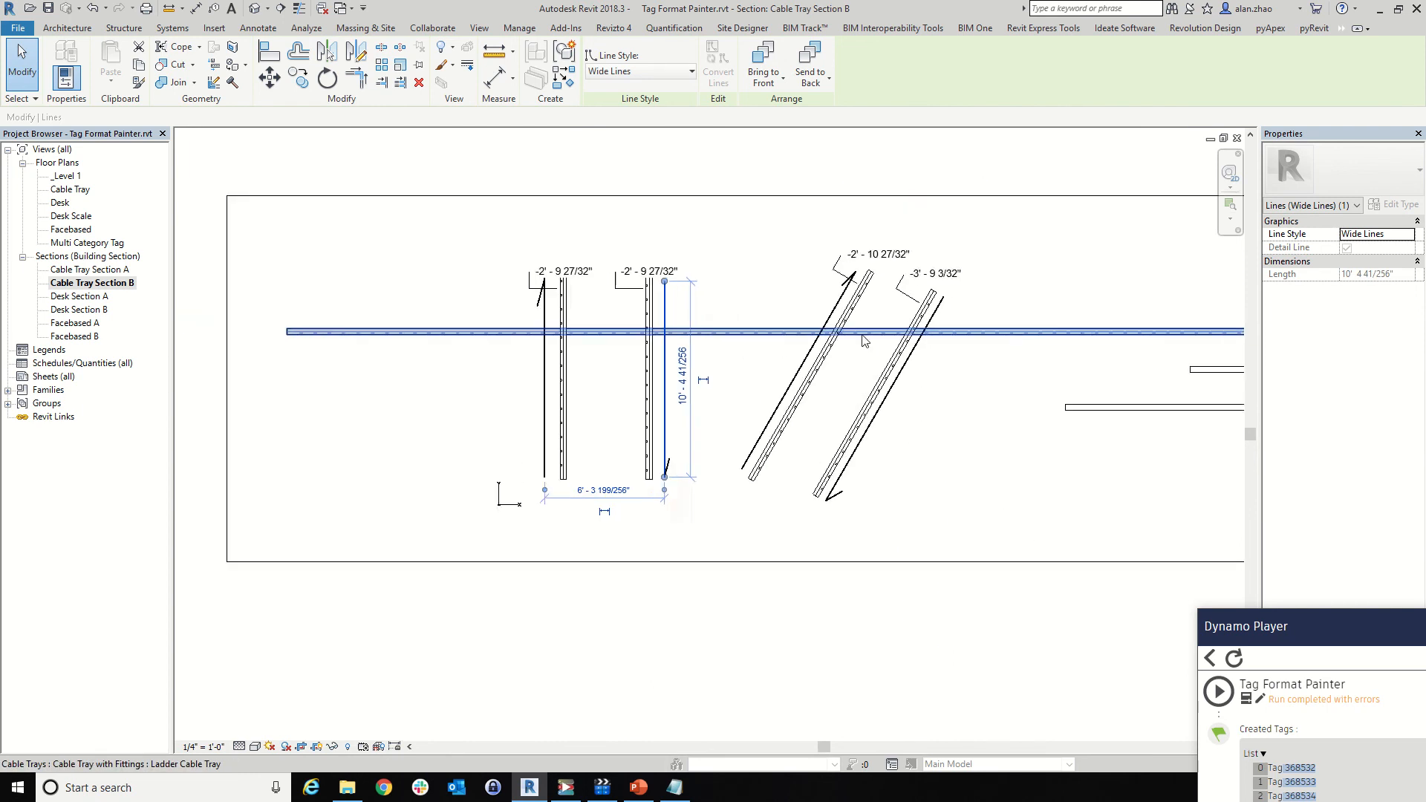
pyautogui.scroll(1, 863, 340)
pyautogui.click(763, 428)
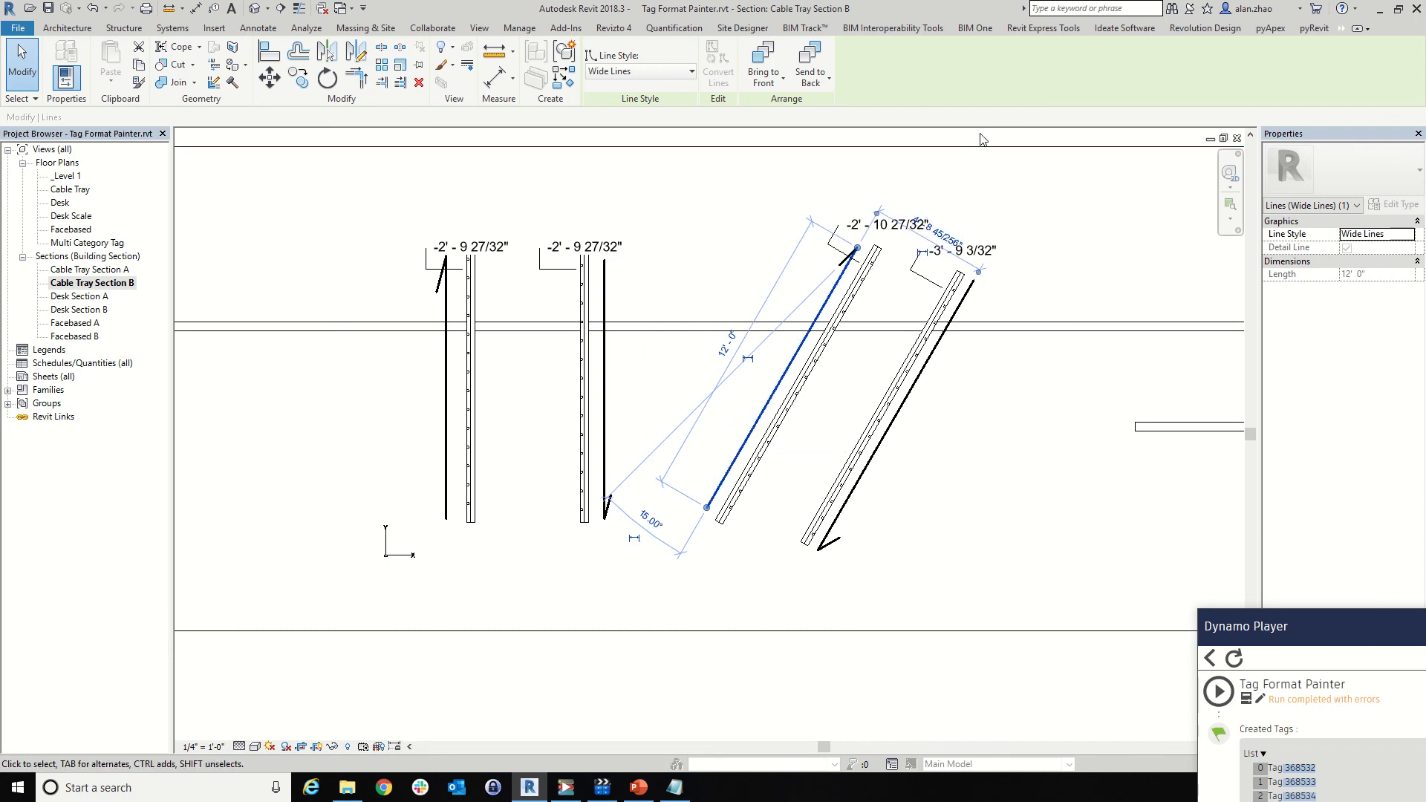
# Delete the arrowhead stroke at the lower end of the direction line beside the second slanted tray
pyautogui.click(968, 291)
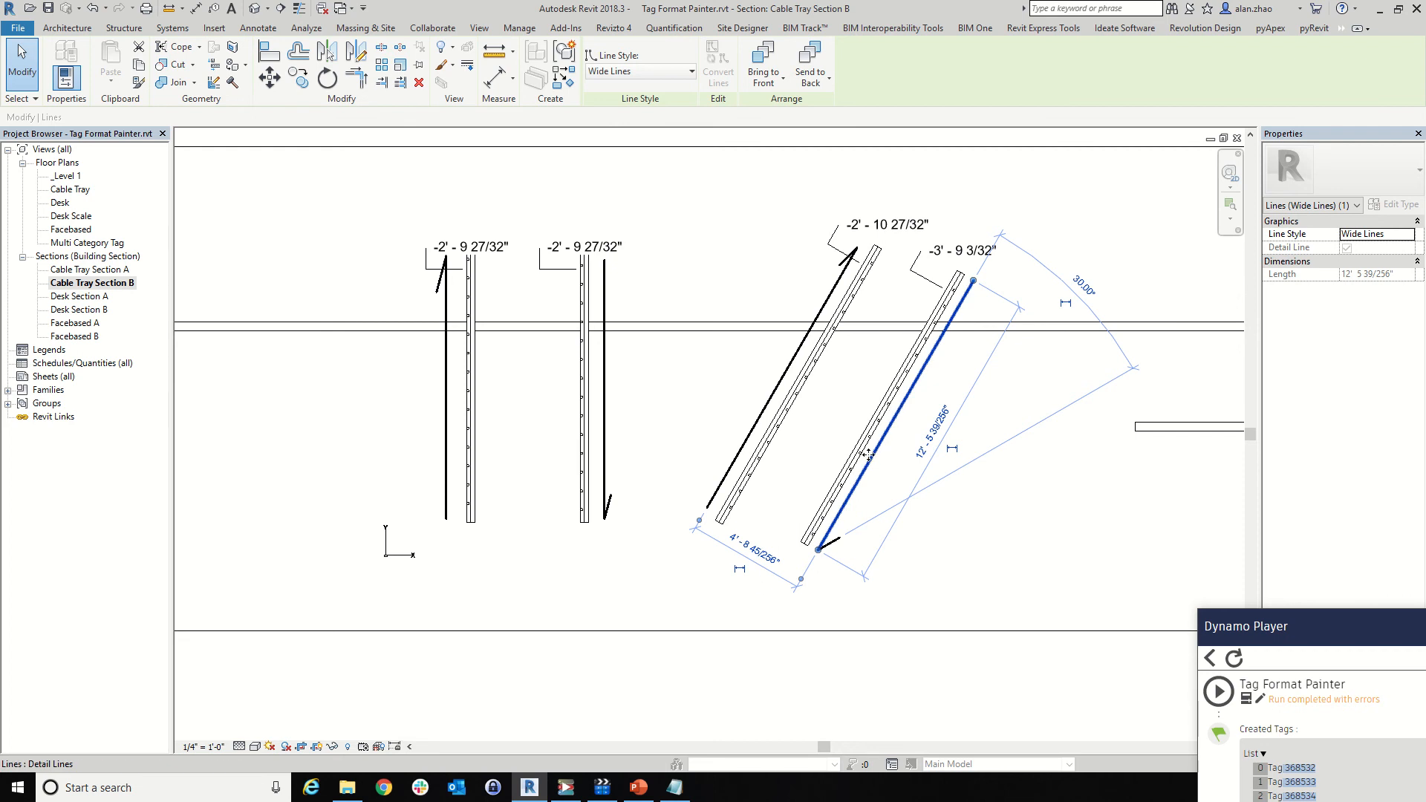
pyautogui.scroll(1, 846, 557)
pyautogui.click(836, 547)
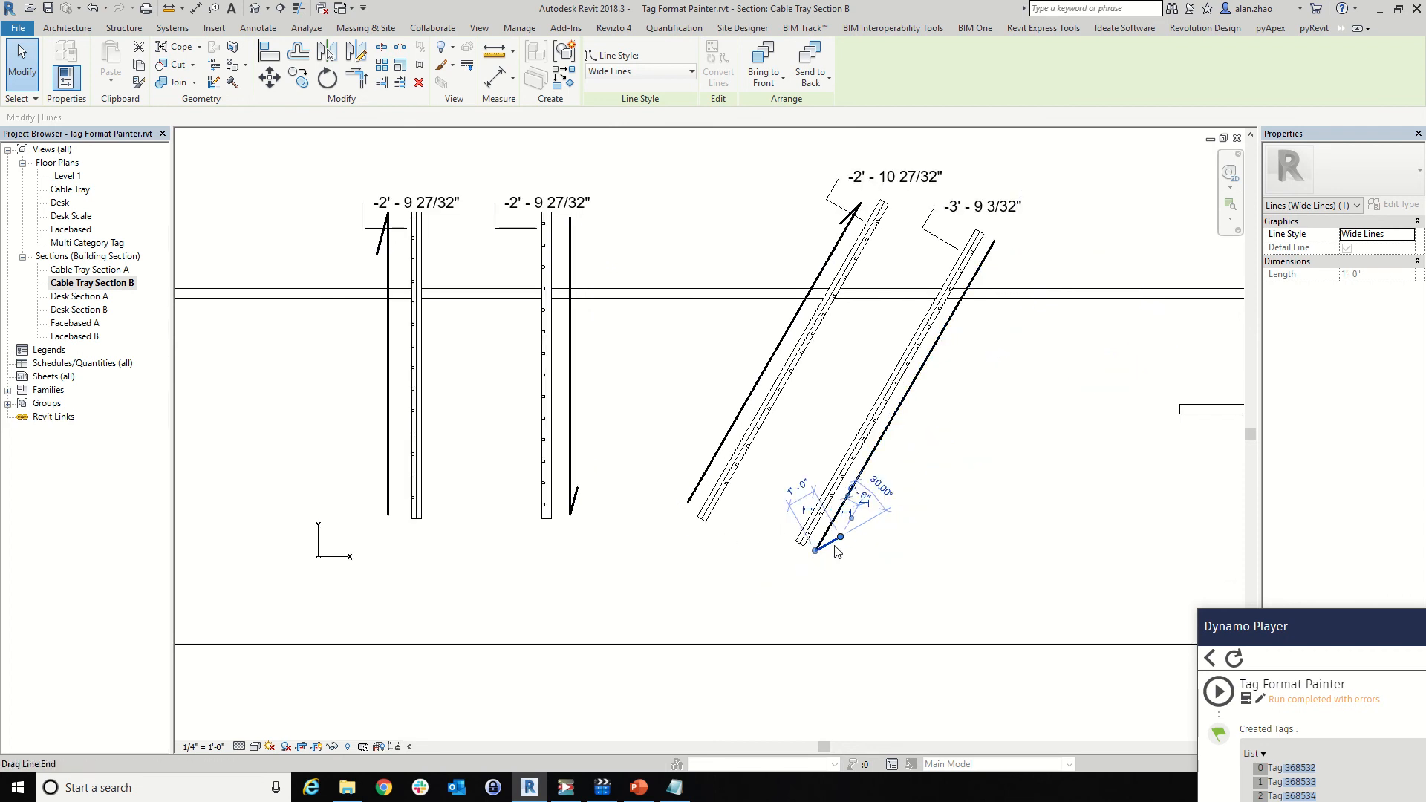
pyautogui.press('Delete')
# Draw a Wide Lines arrowhead stroke about 1' long at the upper end of the second slanted tray's direction line
pyautogui.click(841, 223)
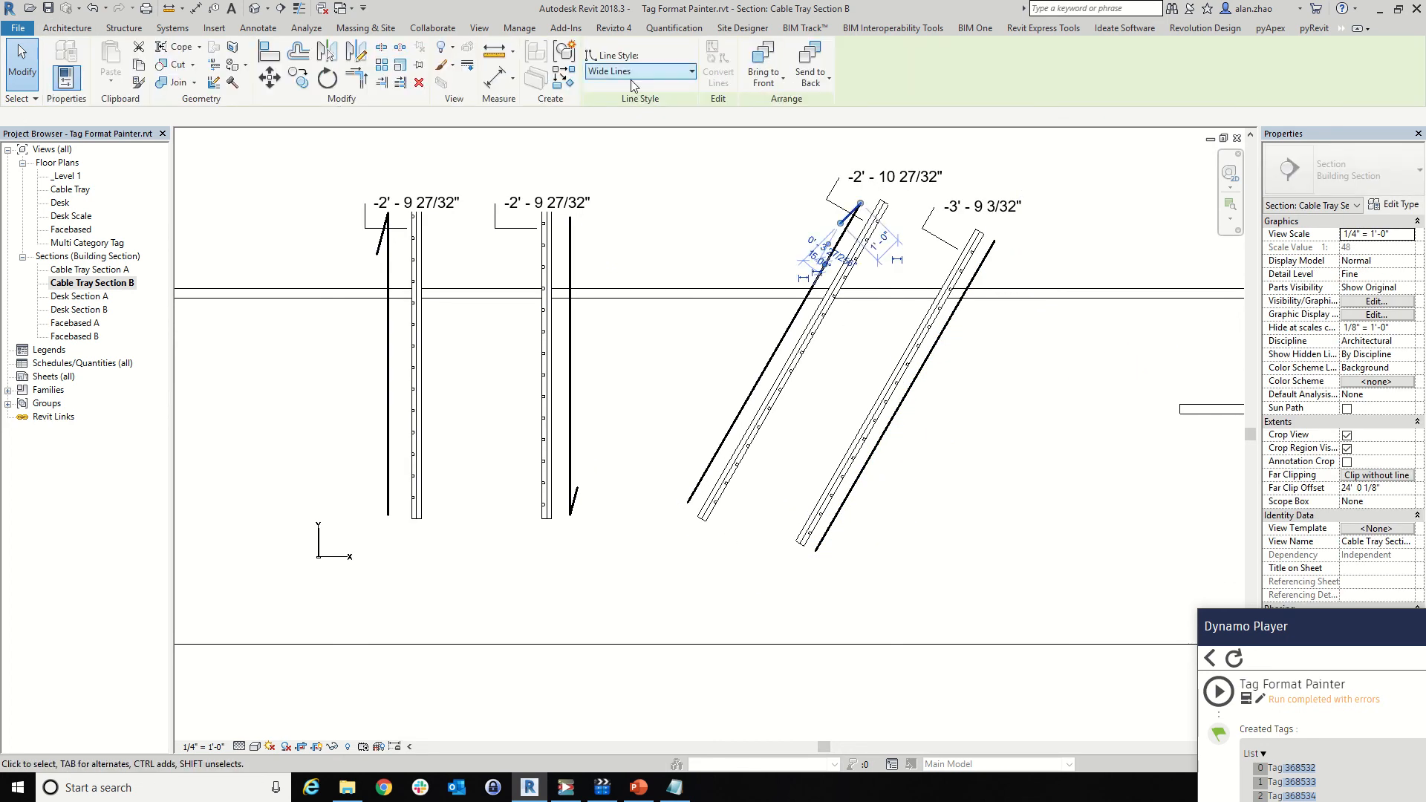
pyautogui.click(565, 81)
pyautogui.click(993, 241)
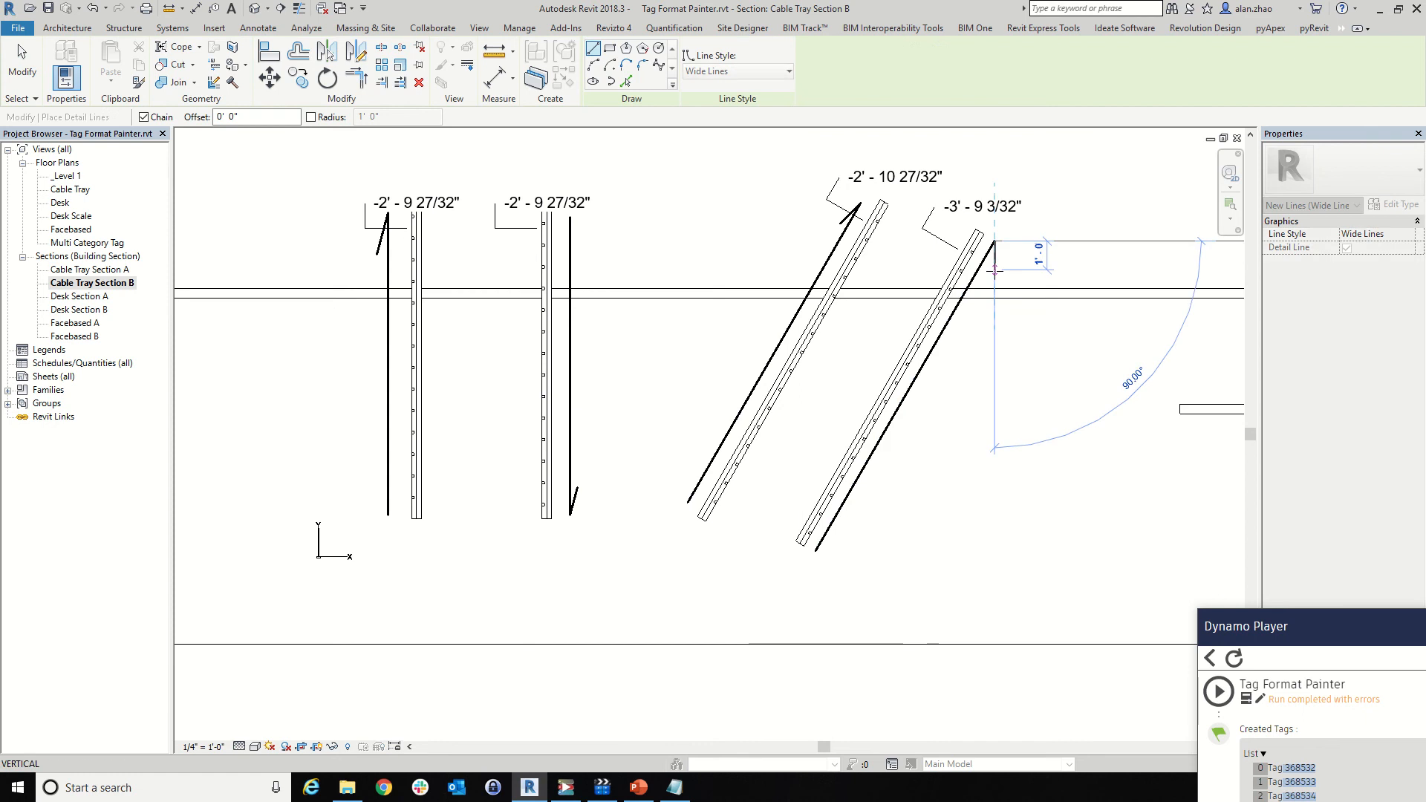
pyautogui.press('Escape')
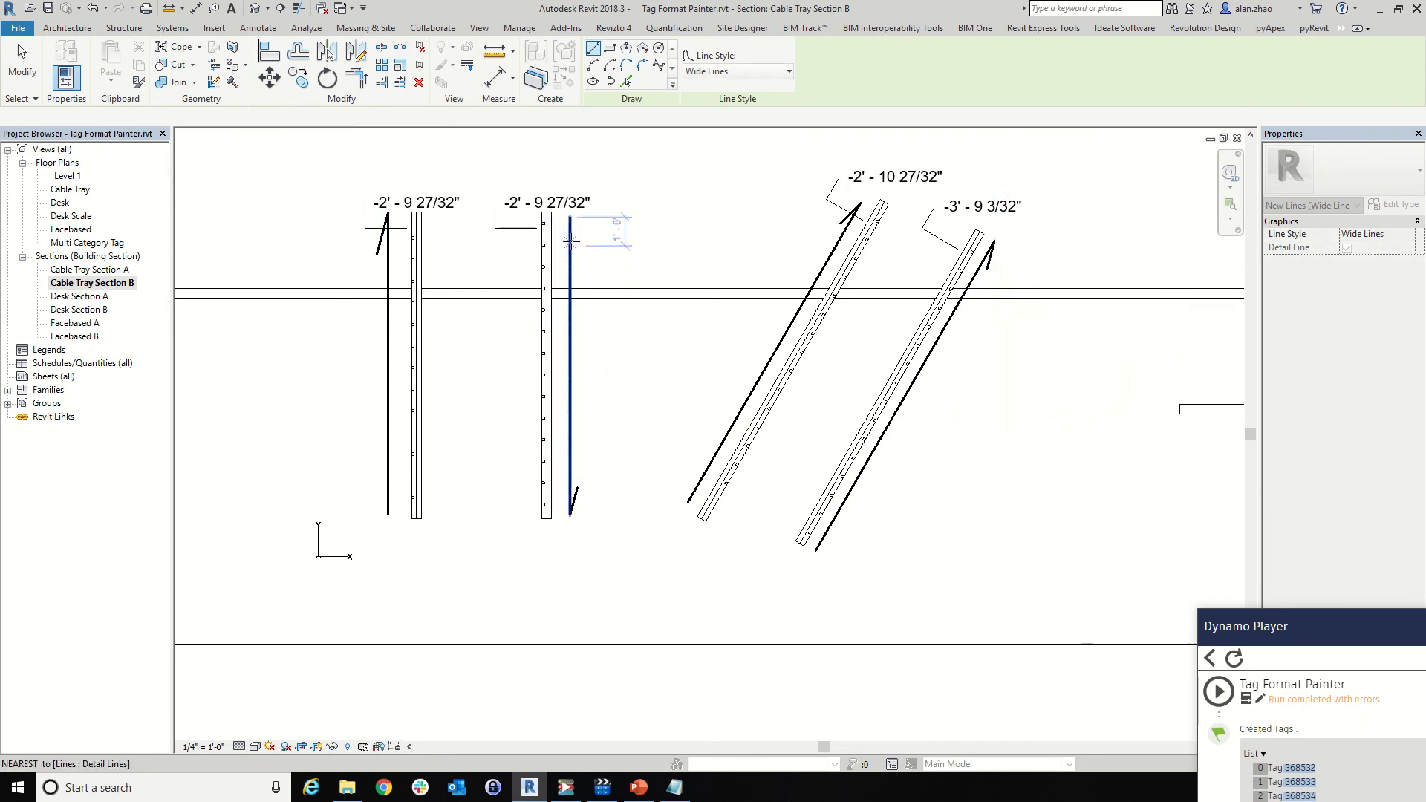
# Reverse the second vertical tray's direction arrow by drawing an arrowhead stroke at its upper end and deleting the lower one
pyautogui.click(571, 218)
pyautogui.click(582, 259)
pyautogui.press('Escape')
pyautogui.press('Escape')
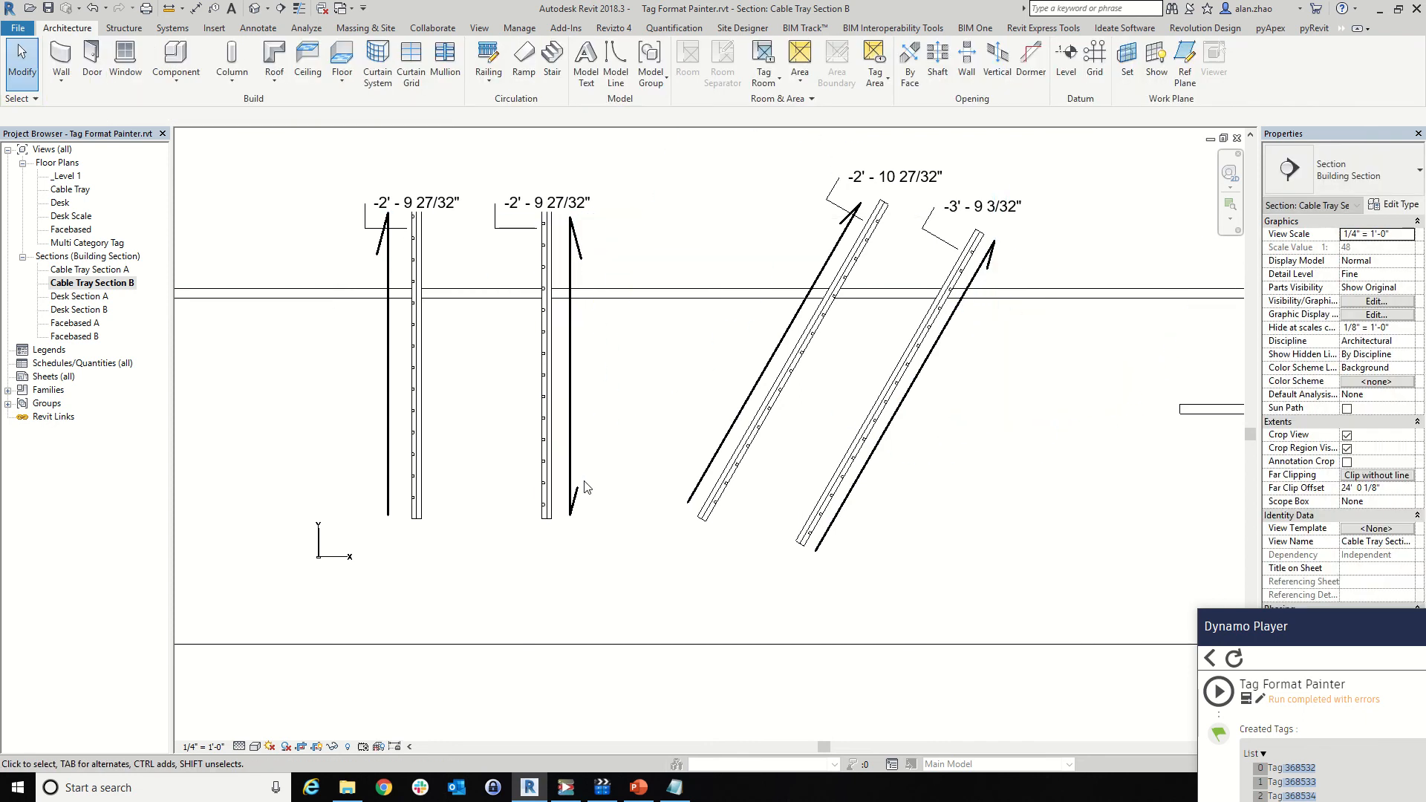
pyautogui.click(583, 494)
pyautogui.press('Delete')
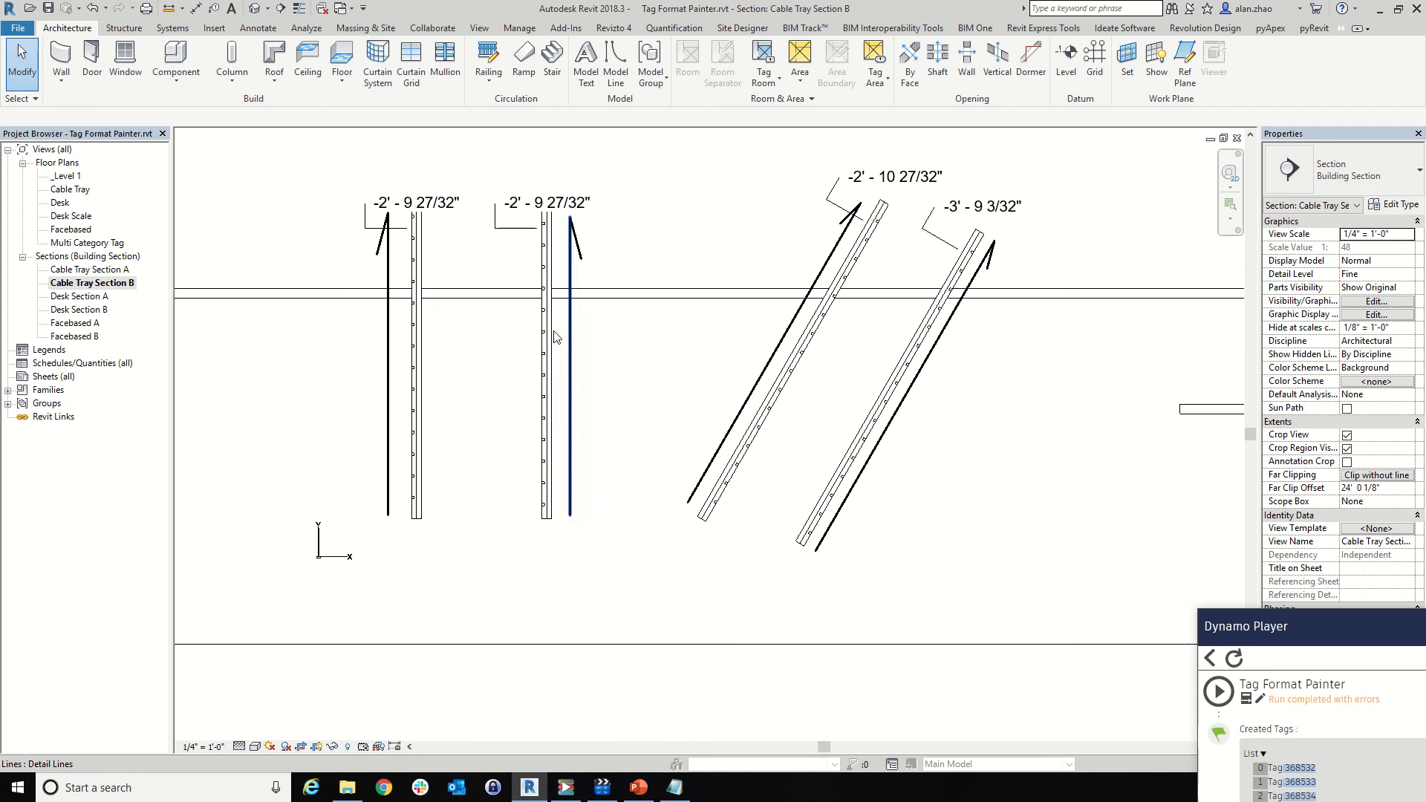
# Examine the first vertical cable tray's tag with its leader, followed by the tray itself
pyautogui.click(369, 223)
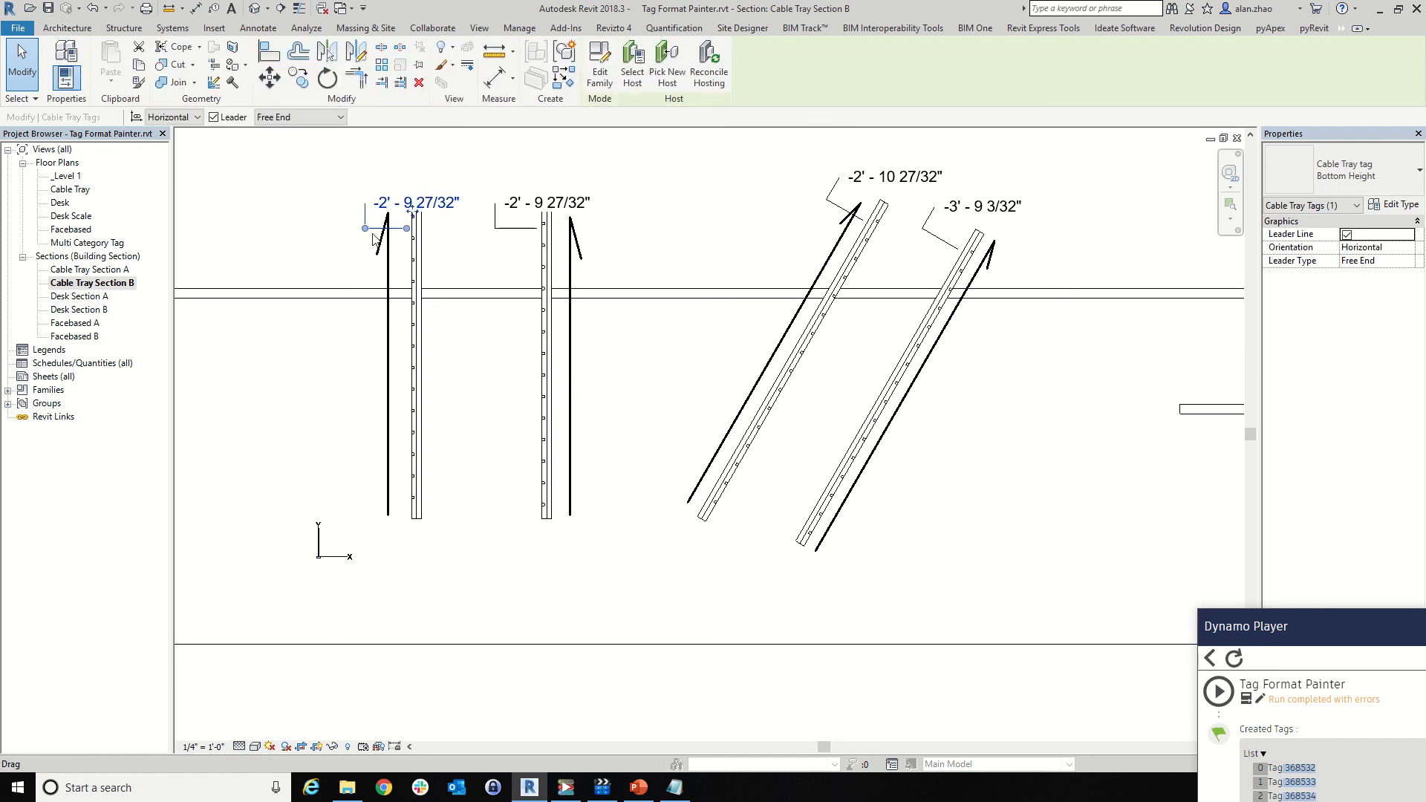
pyautogui.click(354, 790)
pyautogui.click(353, 790)
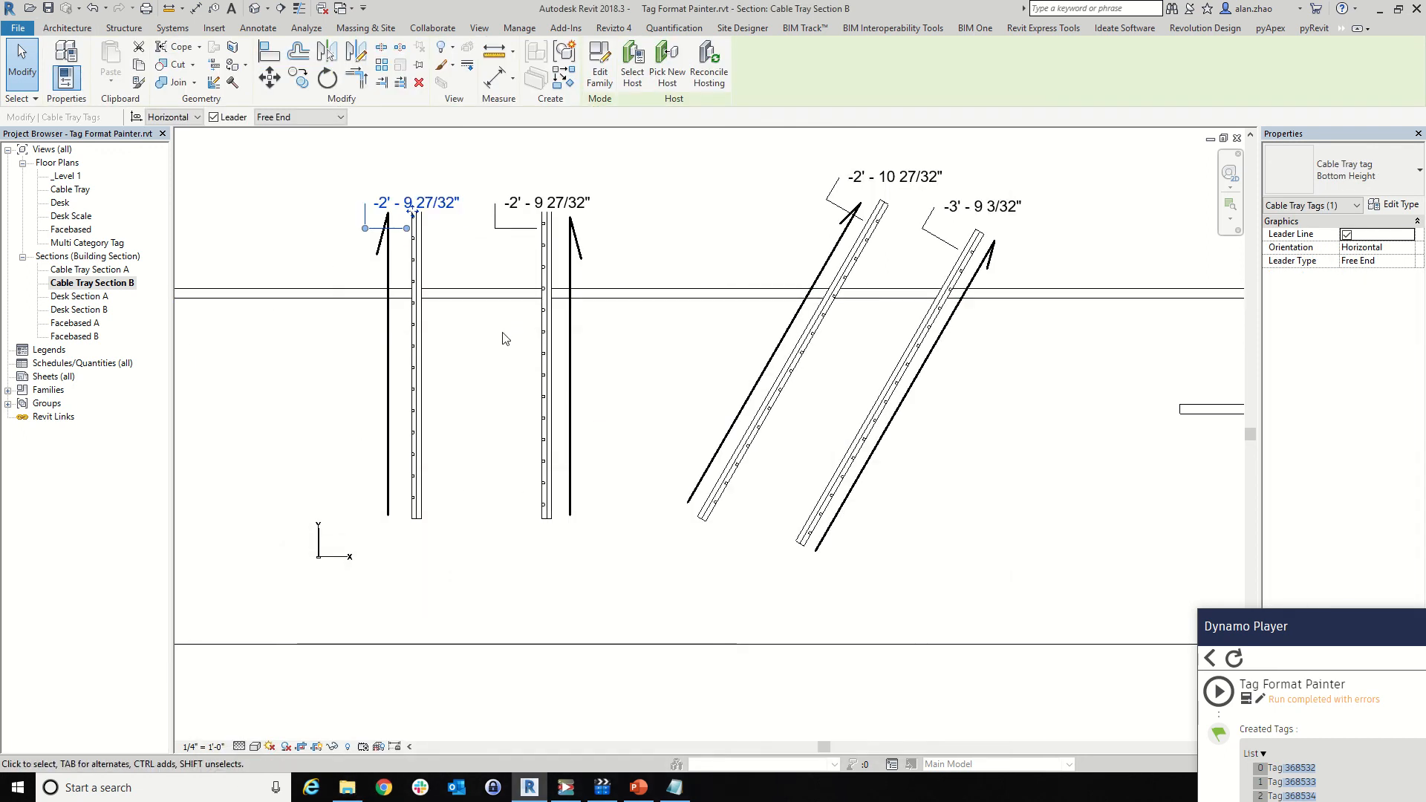
pyautogui.click(510, 452)
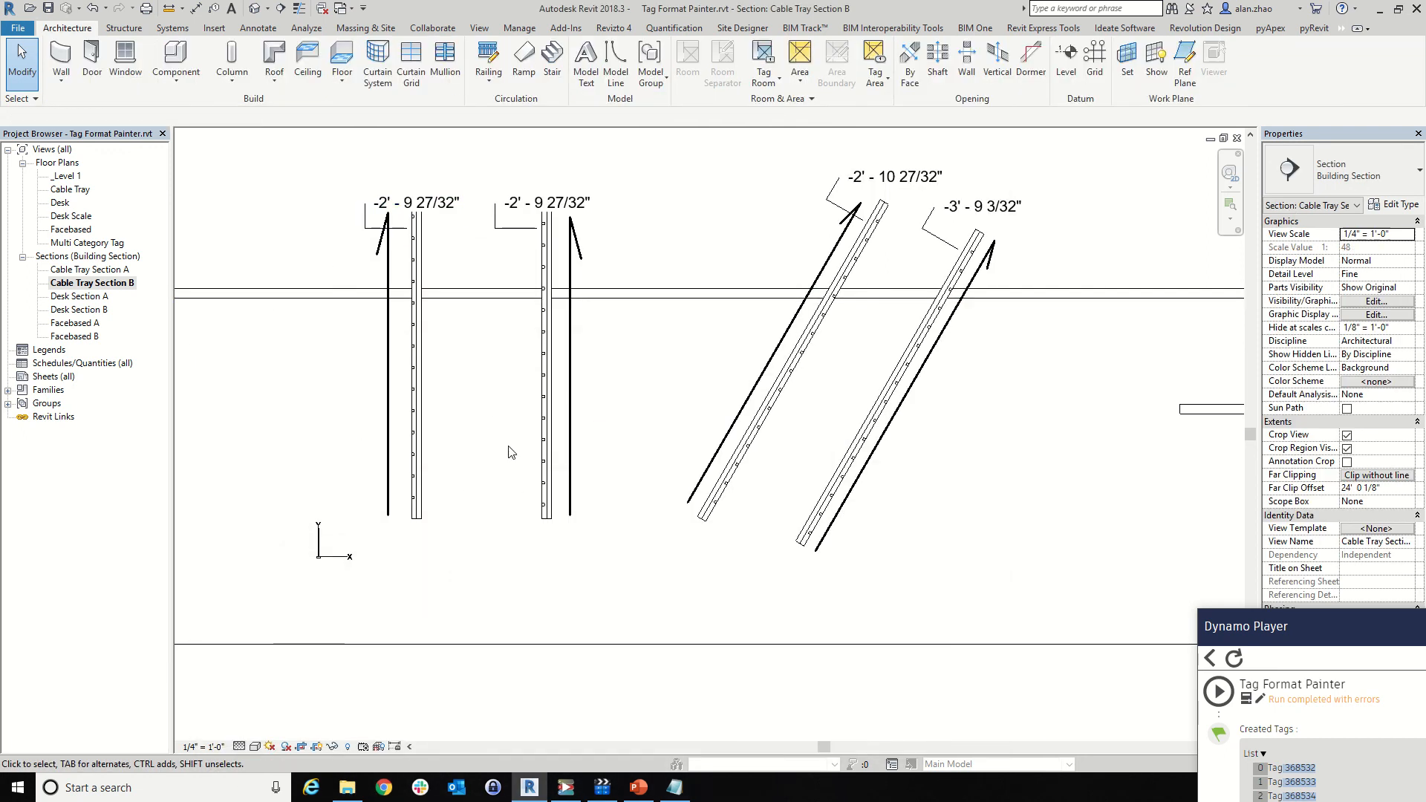
pyautogui.click(418, 251)
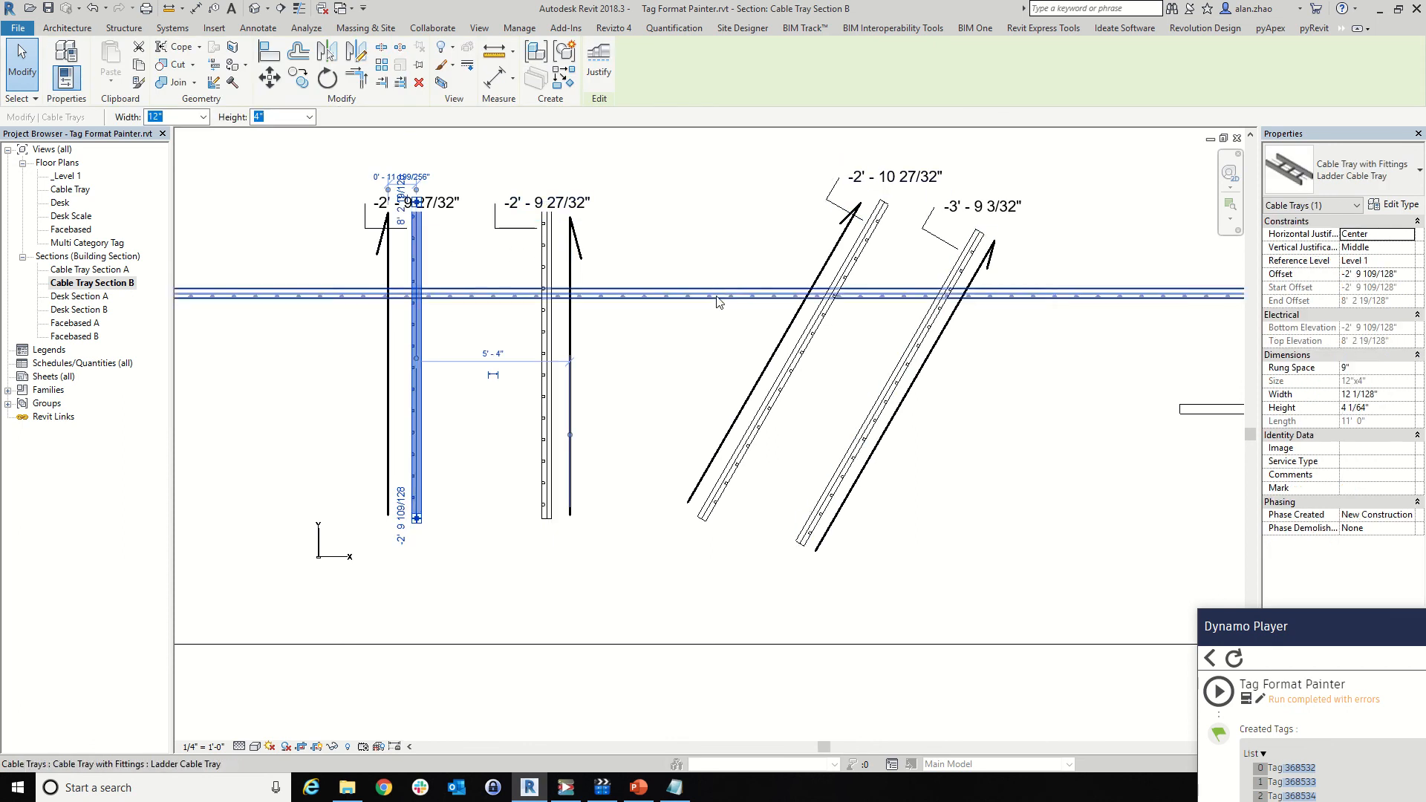
# Clear the tray selection and switch to the Tag Format Painter slide show in PowerPoint
pyautogui.scroll(-2, 715, 293)
pyautogui.click(809, 425)
pyautogui.scroll(-2, 582, 412)
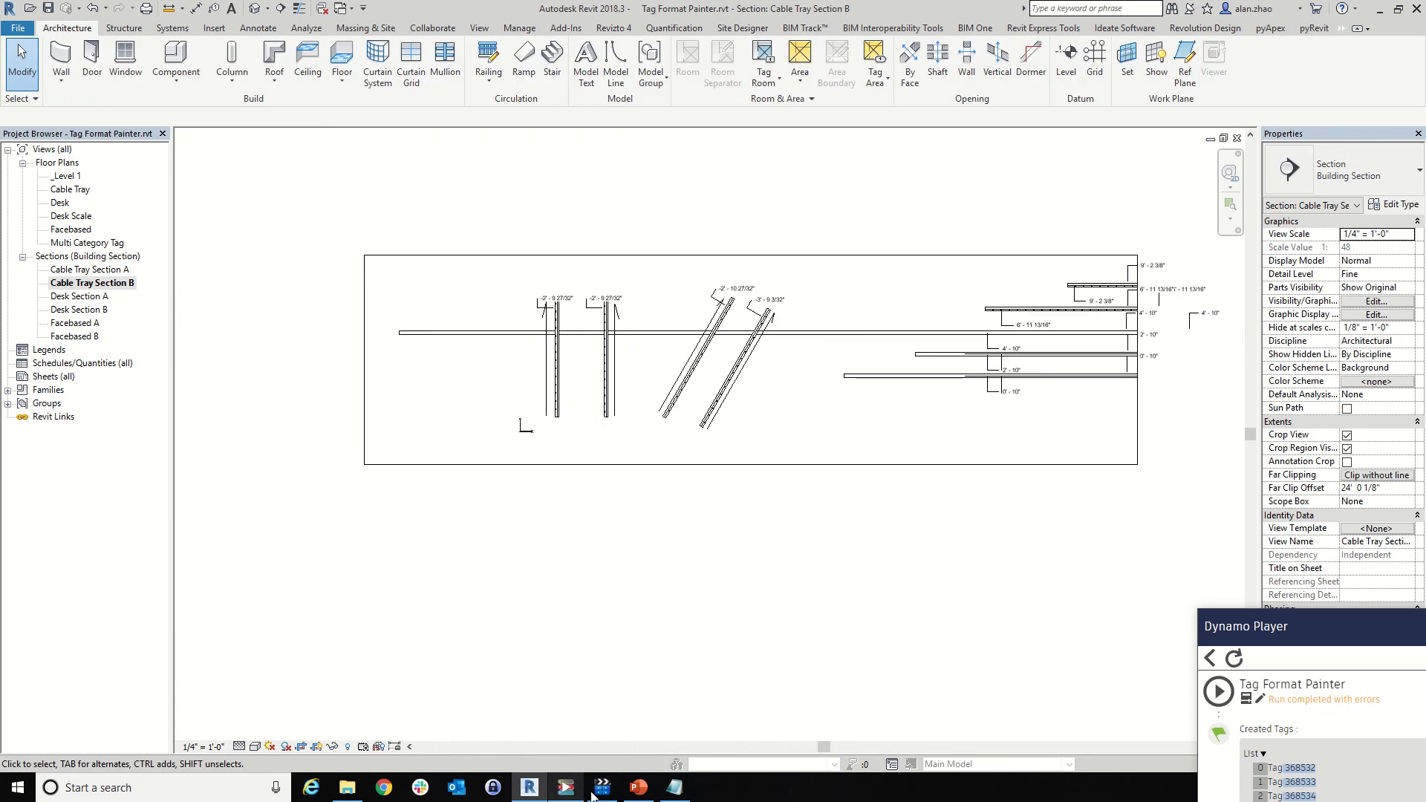
pyautogui.click(638, 787)
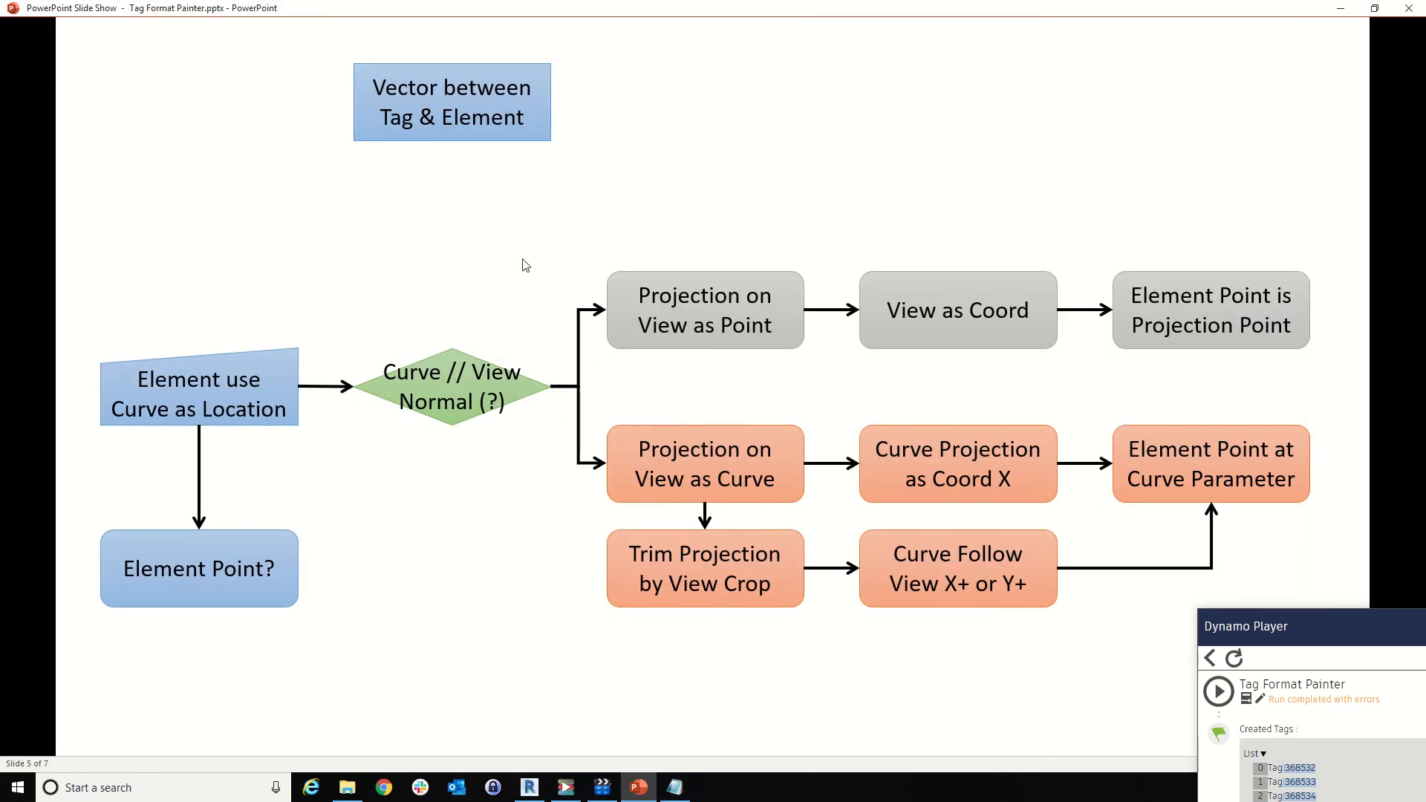